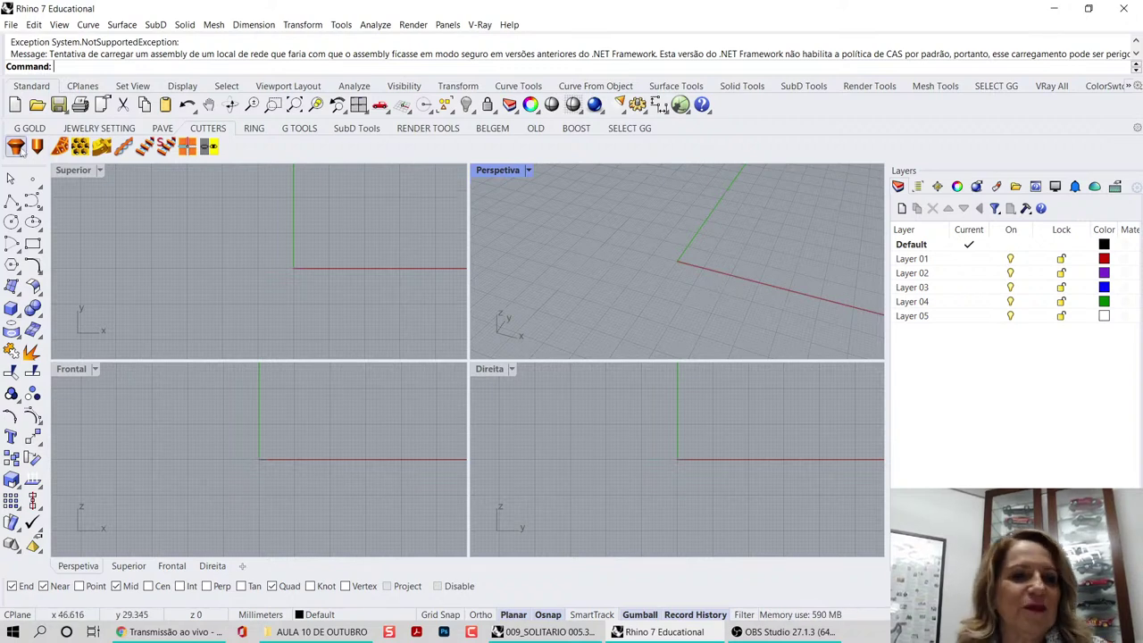
pyautogui.click(30, 127)
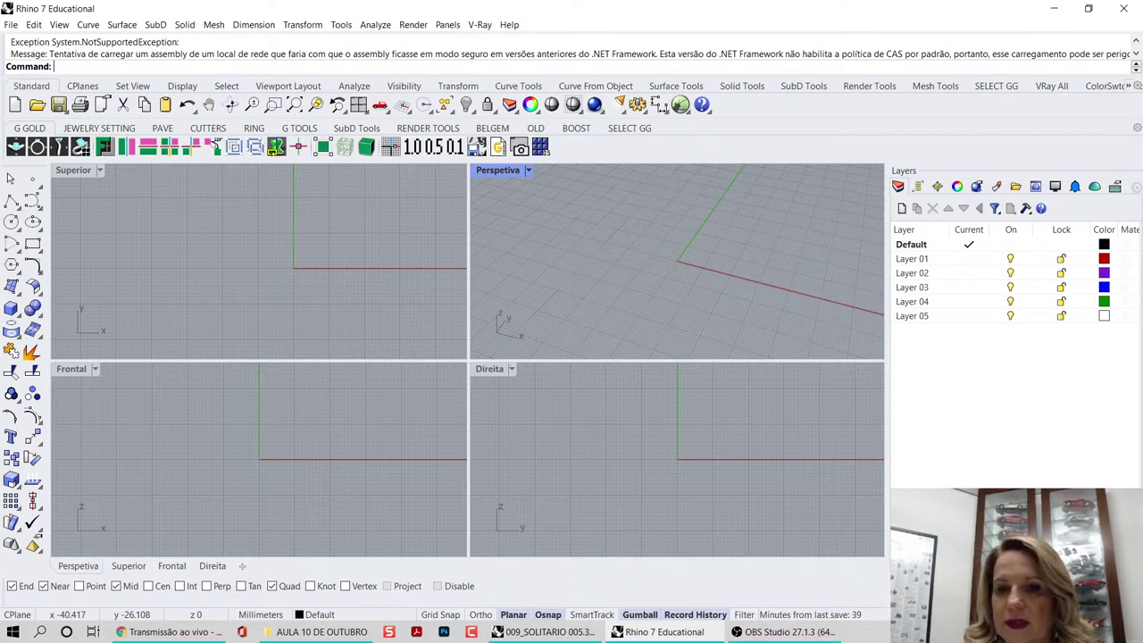
pyautogui.click(526, 634)
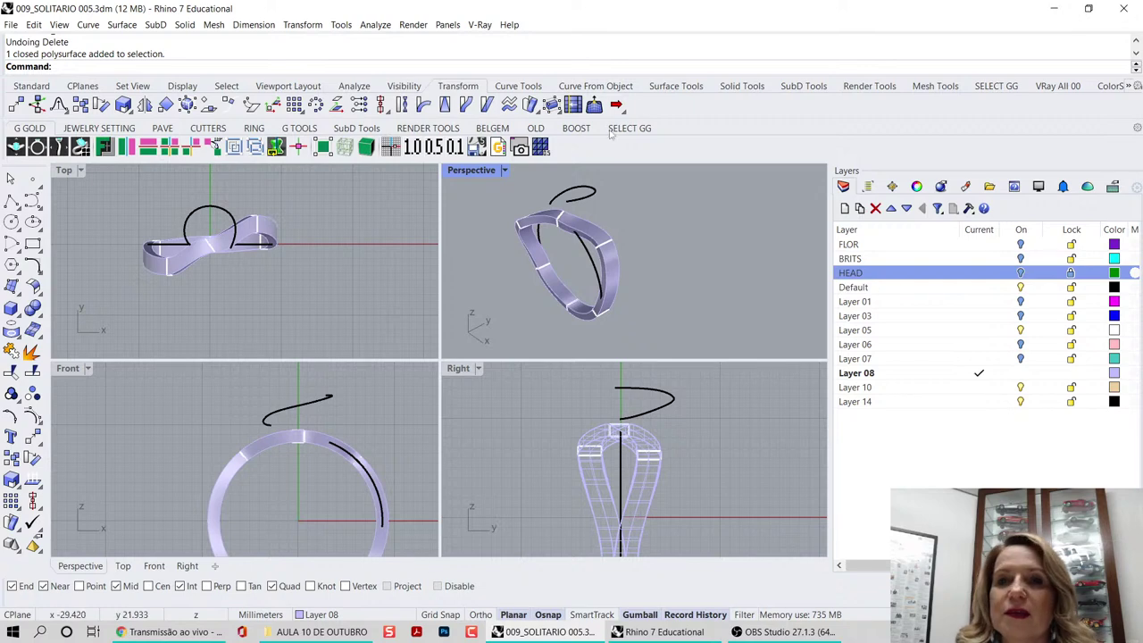
pyautogui.doubleClick(673, 15)
pyautogui.moveTo(693, 60); pyautogui.dragTo(1142, 134)
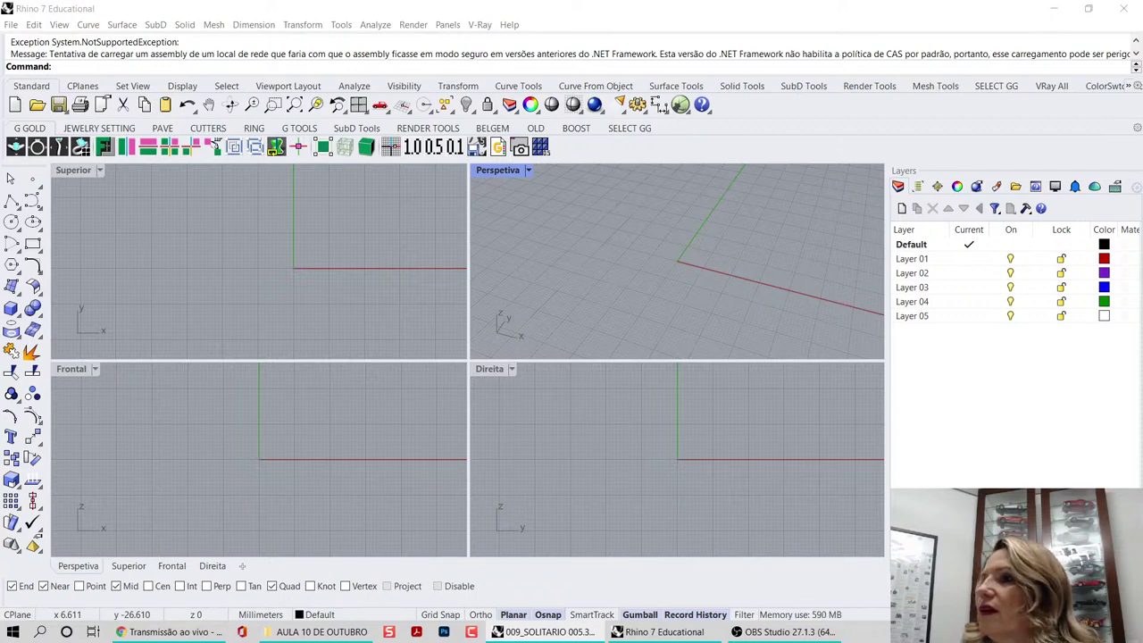
pyautogui.moveTo(1142, 303); pyautogui.dragTo(1142, 259)
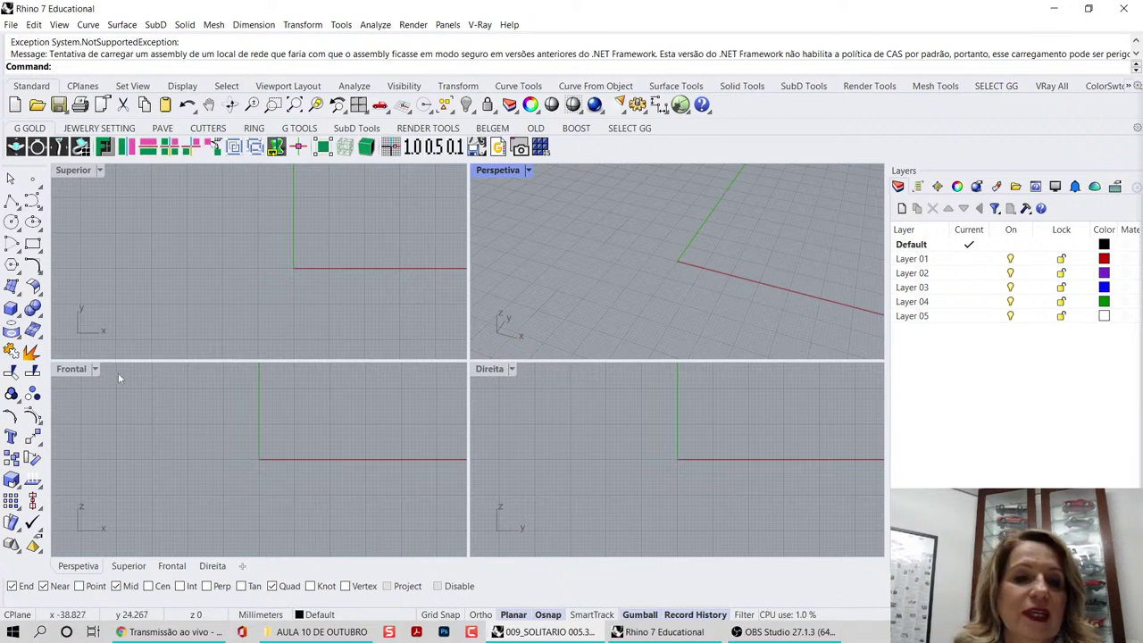
pyautogui.doubleClick(72, 369)
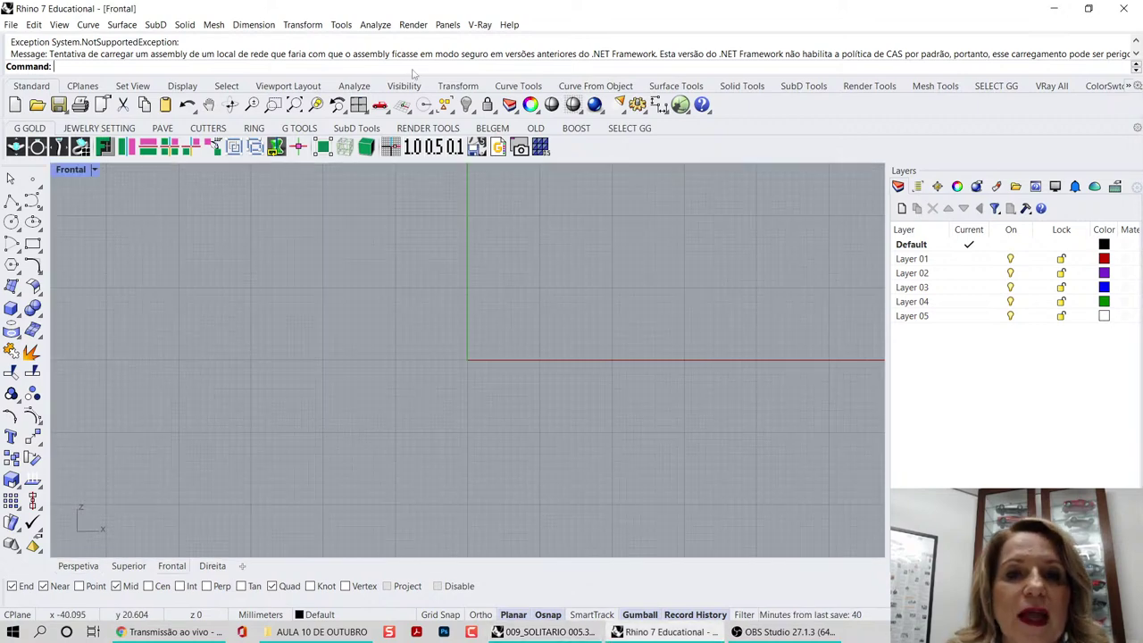
pyautogui.click(518, 85)
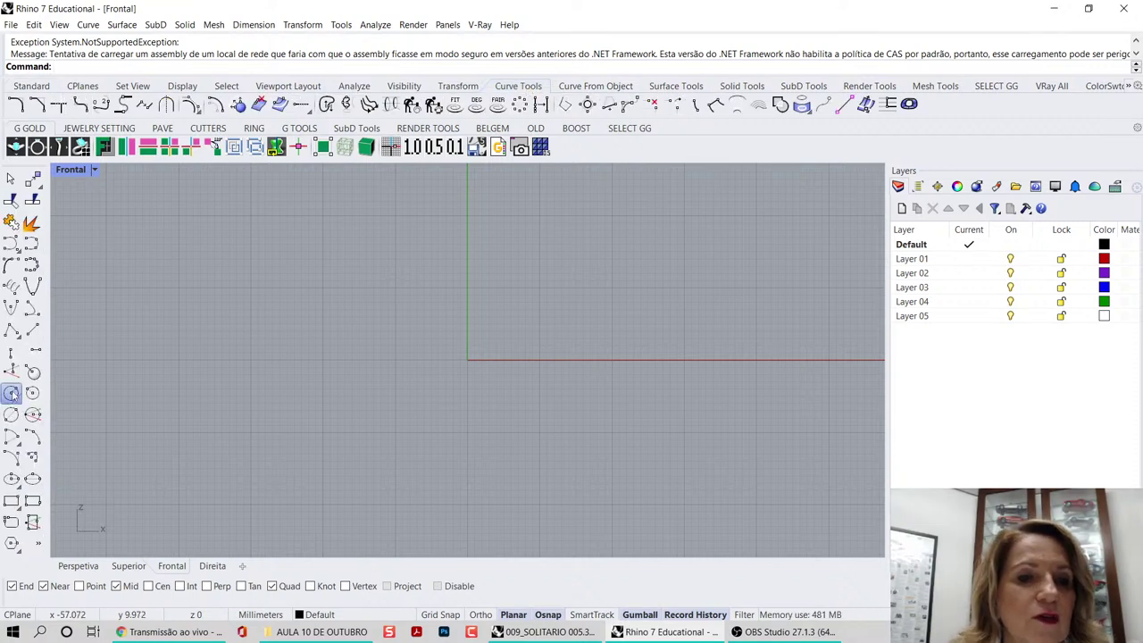
pyautogui.click(12, 393)
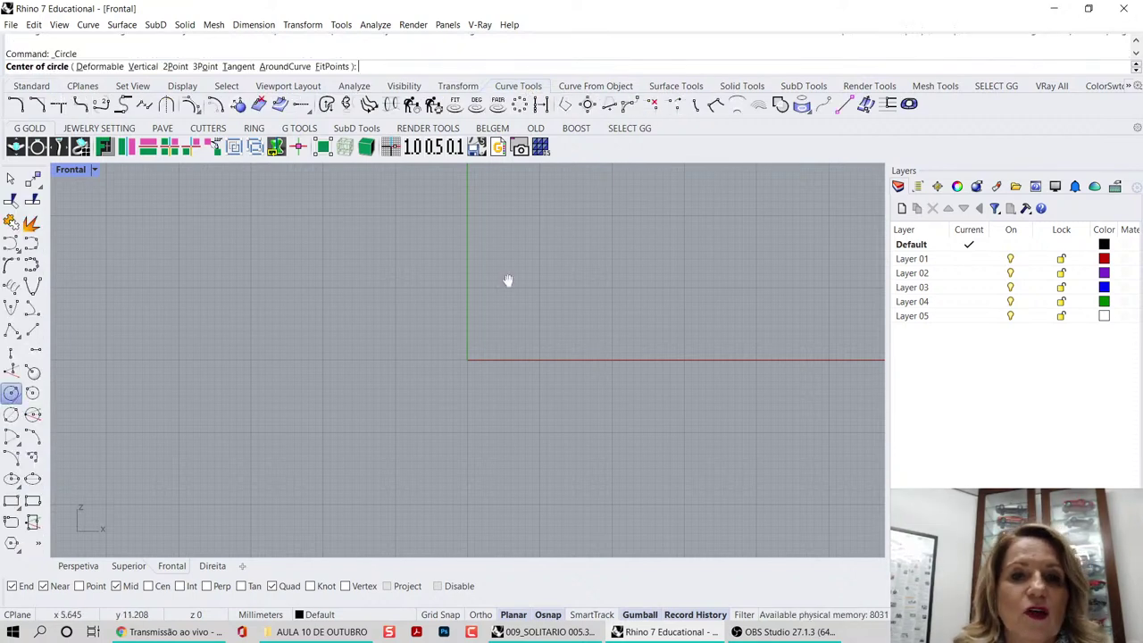
pyautogui.moveTo(508, 281); pyautogui.dragTo(497, 271, button='right')
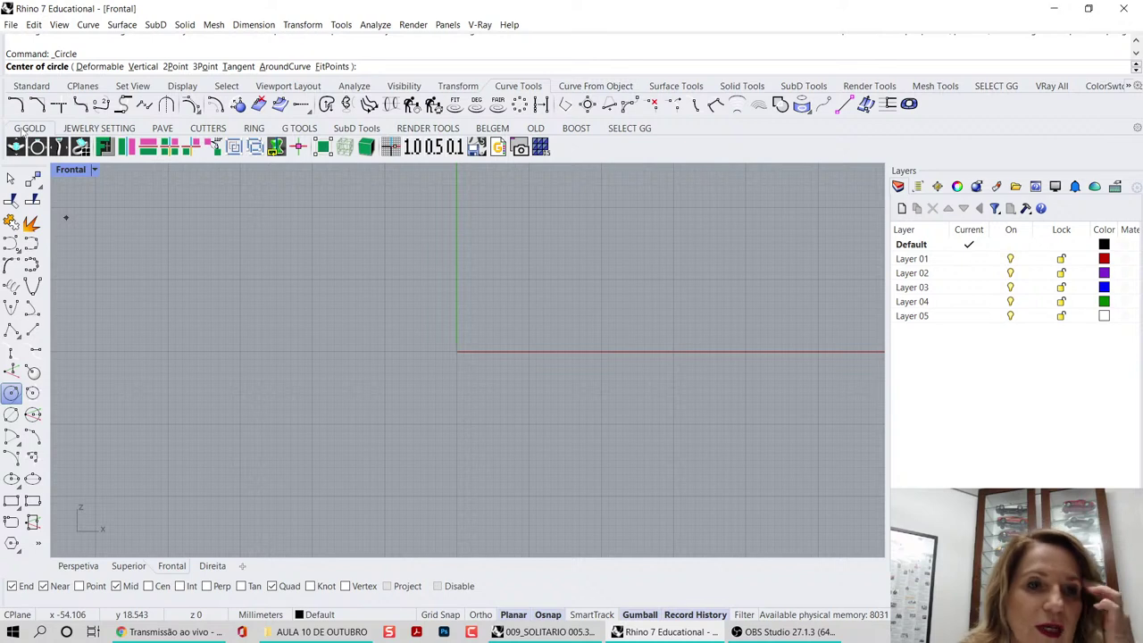
pyautogui.click(78, 129)
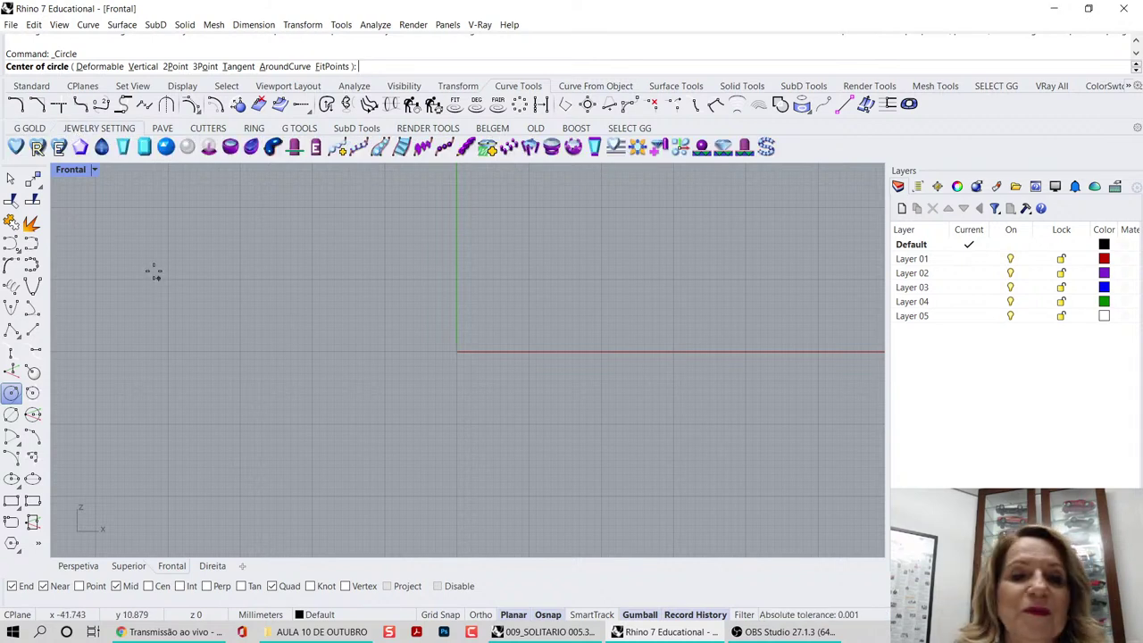
pyautogui.press('Escape')
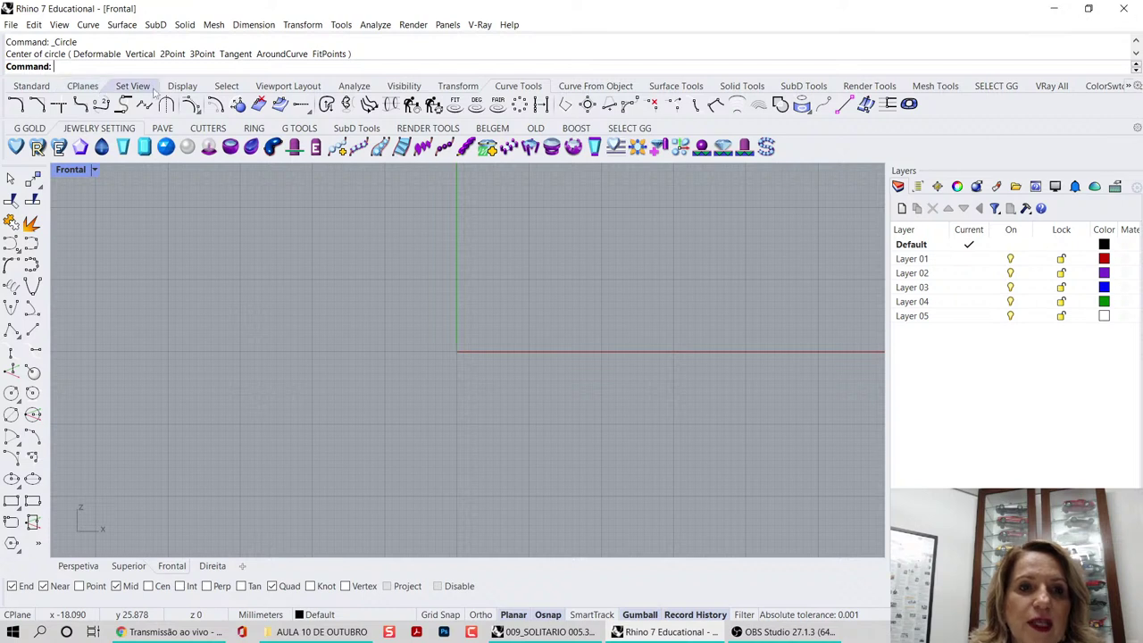
# - Undock the jewelry toolbar group and move it out of the main window
pyautogui.moveTo(15, 159); pyautogui.dragTo(191, 191)
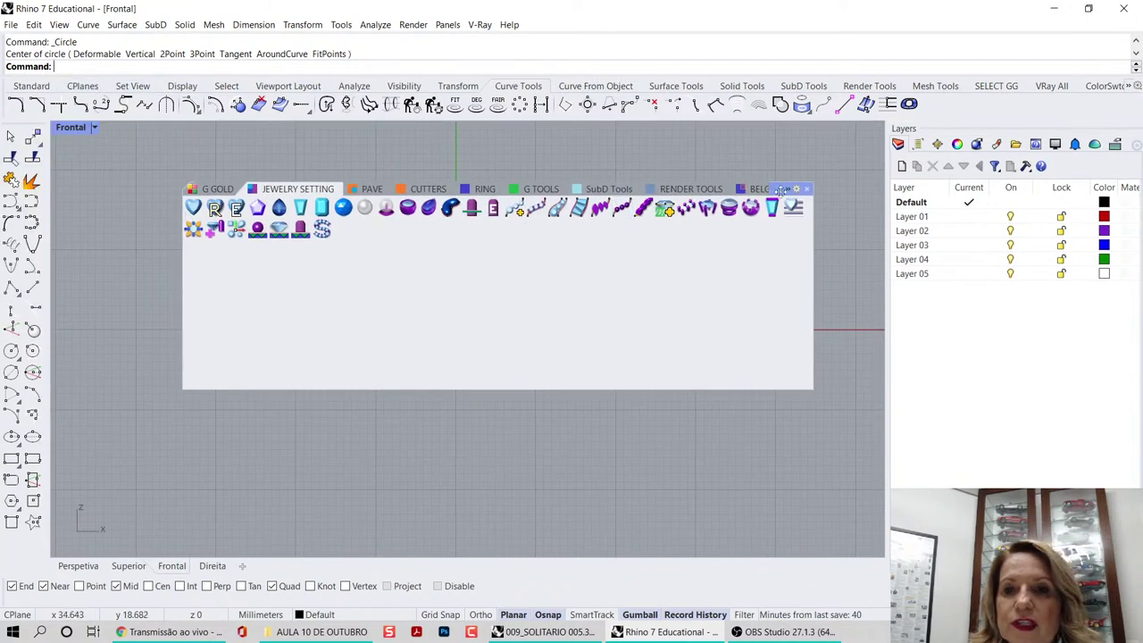
pyautogui.moveTo(777, 189); pyautogui.dragTo(1142, 314)
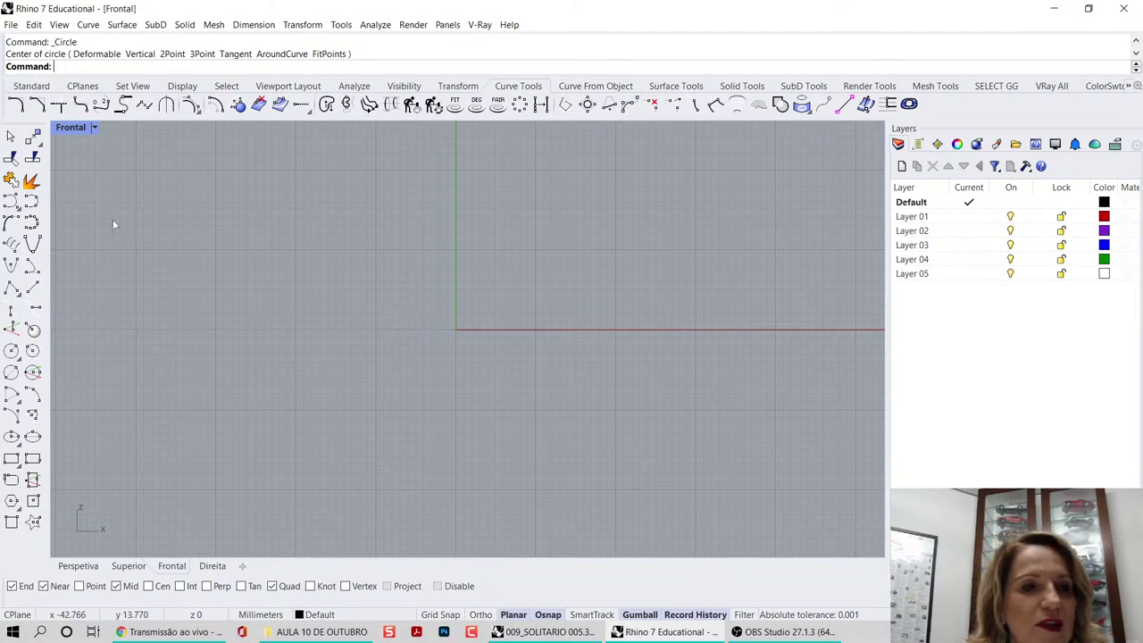
# - Draw a hooked freeform trial curve through several points above the origin in the front view, and delete it
pyautogui.click(31, 204)
pyautogui.click(281, 223)
pyautogui.click(314, 212)
pyautogui.click(391, 235)
pyautogui.click(483, 219)
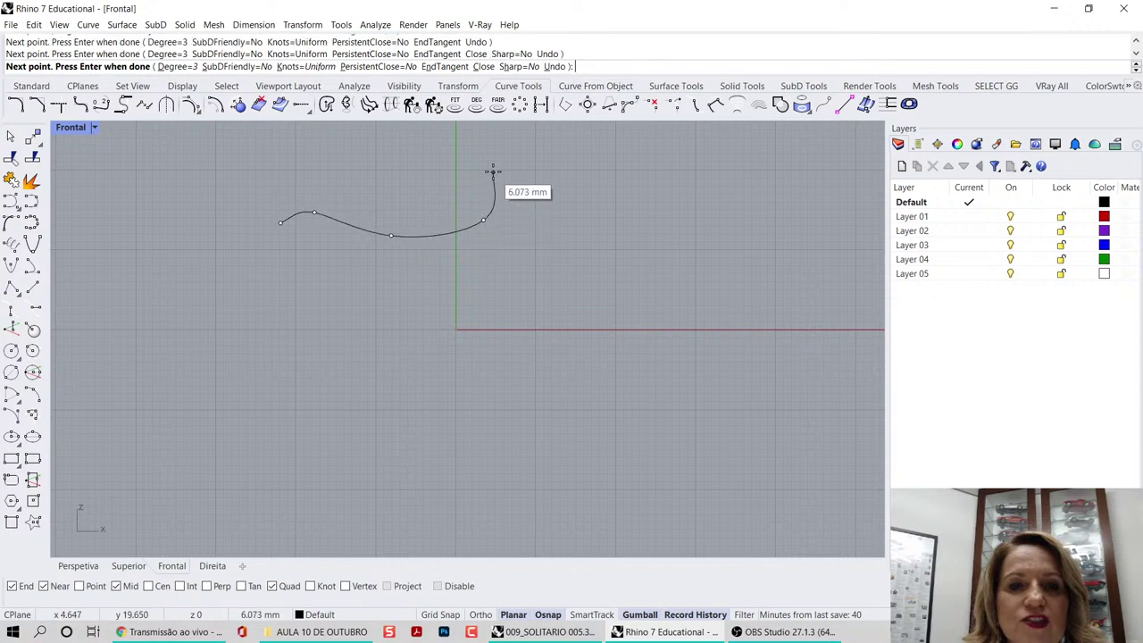
pyautogui.click(493, 173)
pyautogui.click(473, 155)
pyautogui.click(434, 172)
pyautogui.press('Return')
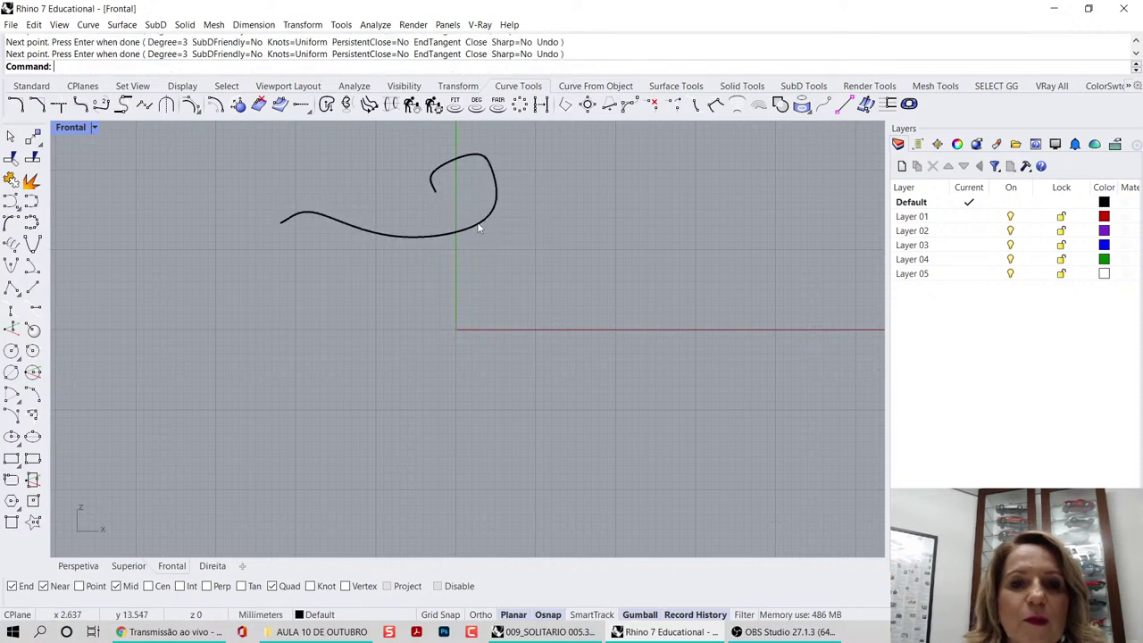
pyautogui.click(478, 225)
pyautogui.press('Delete')
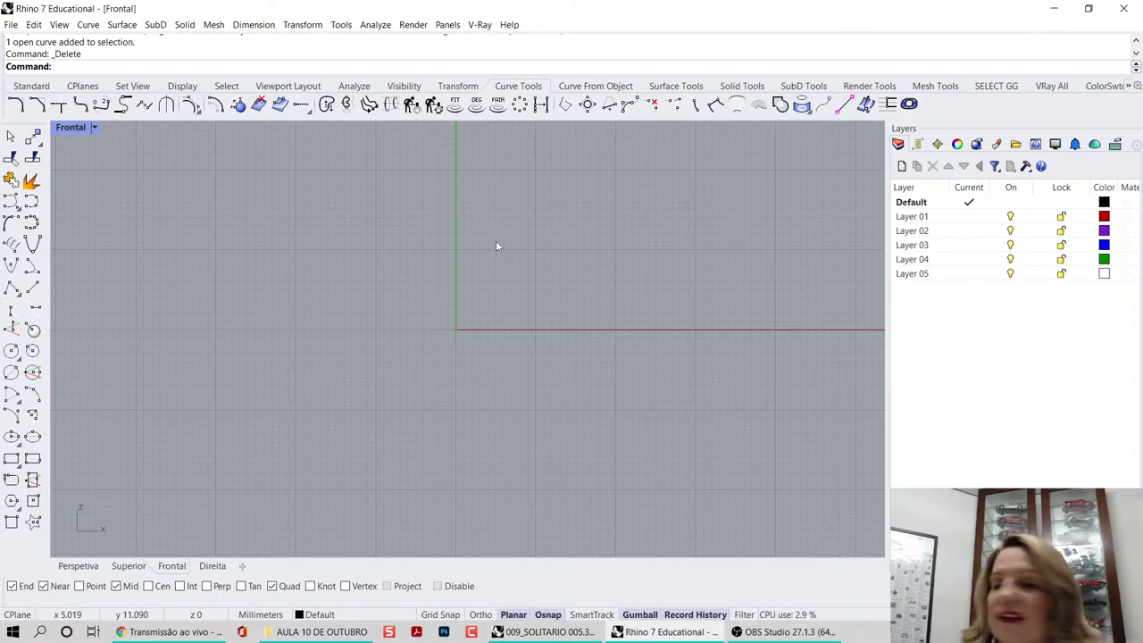
# - Create a new file and discard the changes to the untitled document
pyautogui.moveTo(524, 269); pyautogui.dragTo(518, 264, button='right')
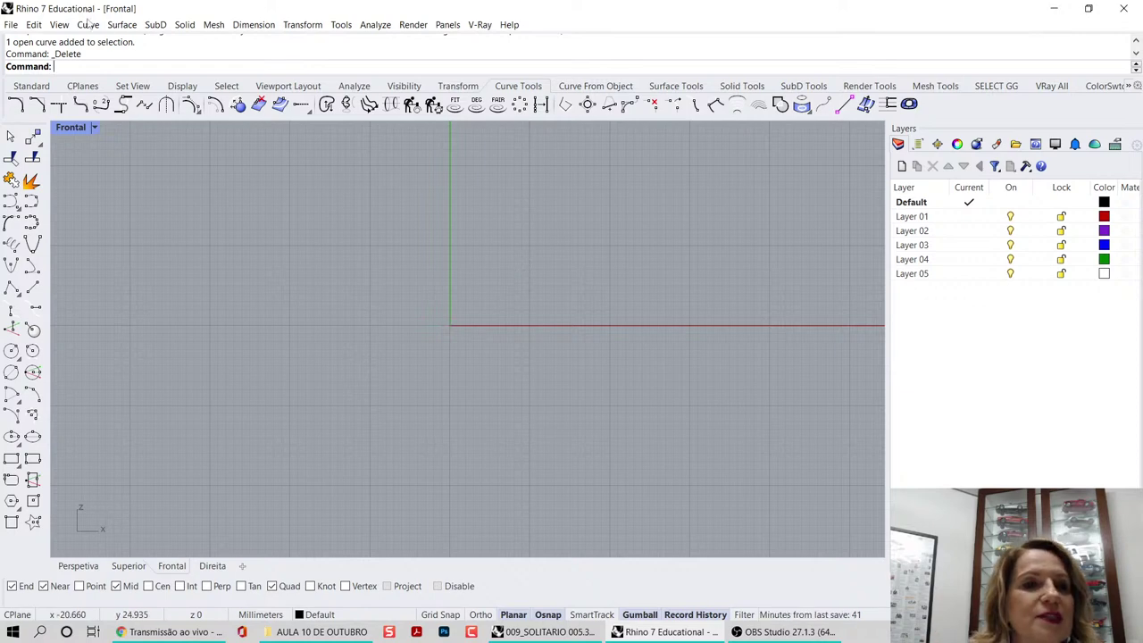
pyautogui.click(12, 24)
pyautogui.click(54, 41)
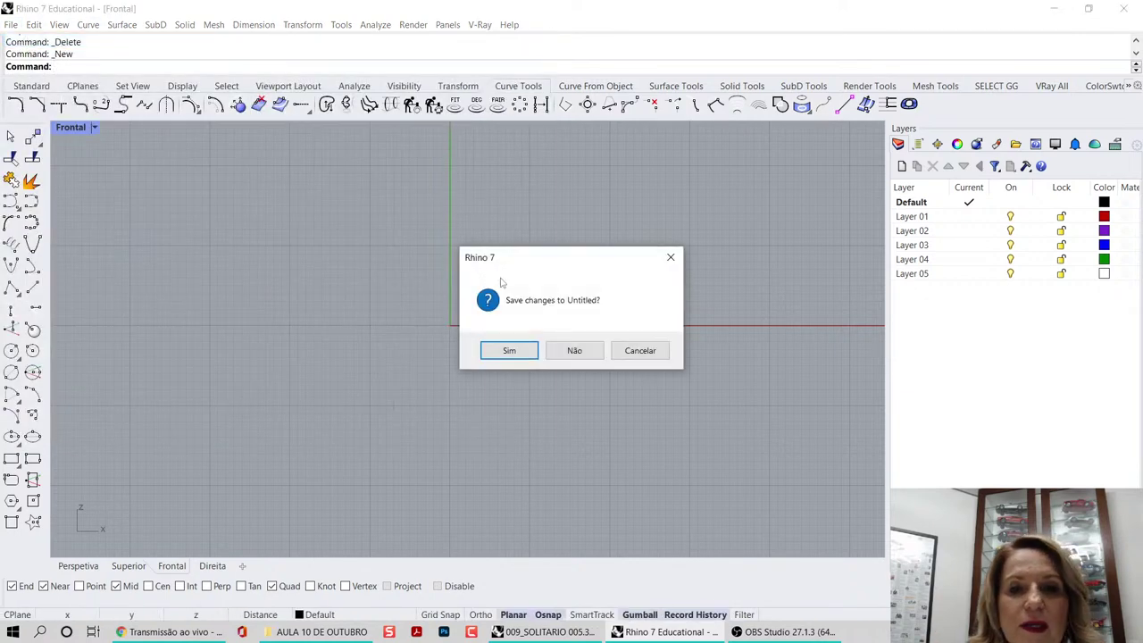
pyautogui.click(562, 349)
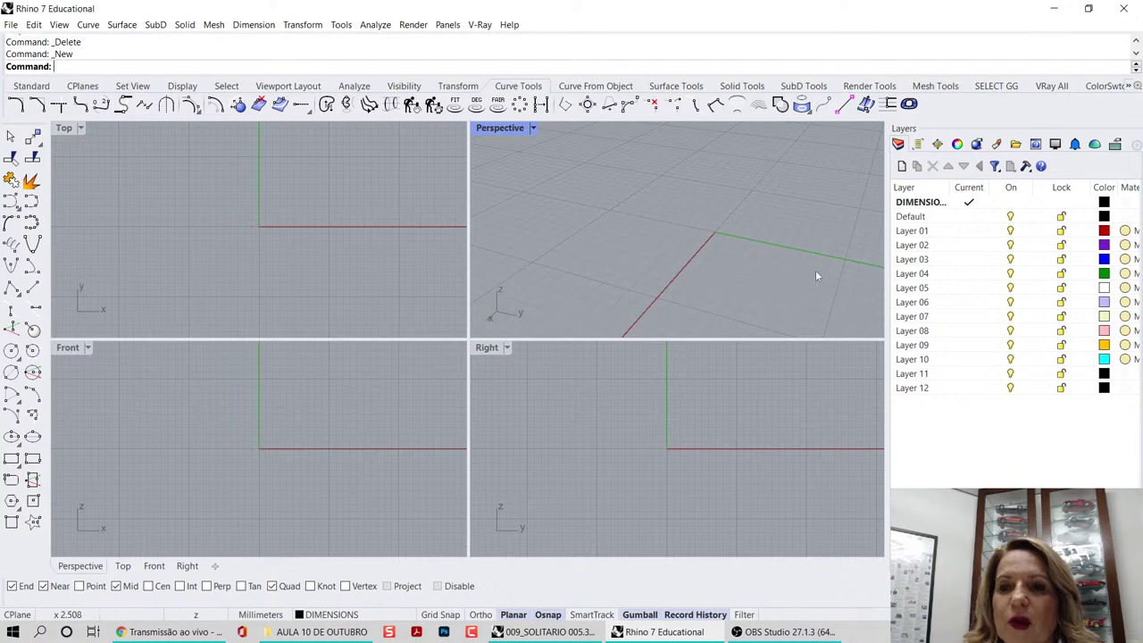
# - Draw a circle centred at the origin with a diameter of 17.19 mm in the maximised Front view
pyautogui.doubleClick(68, 347)
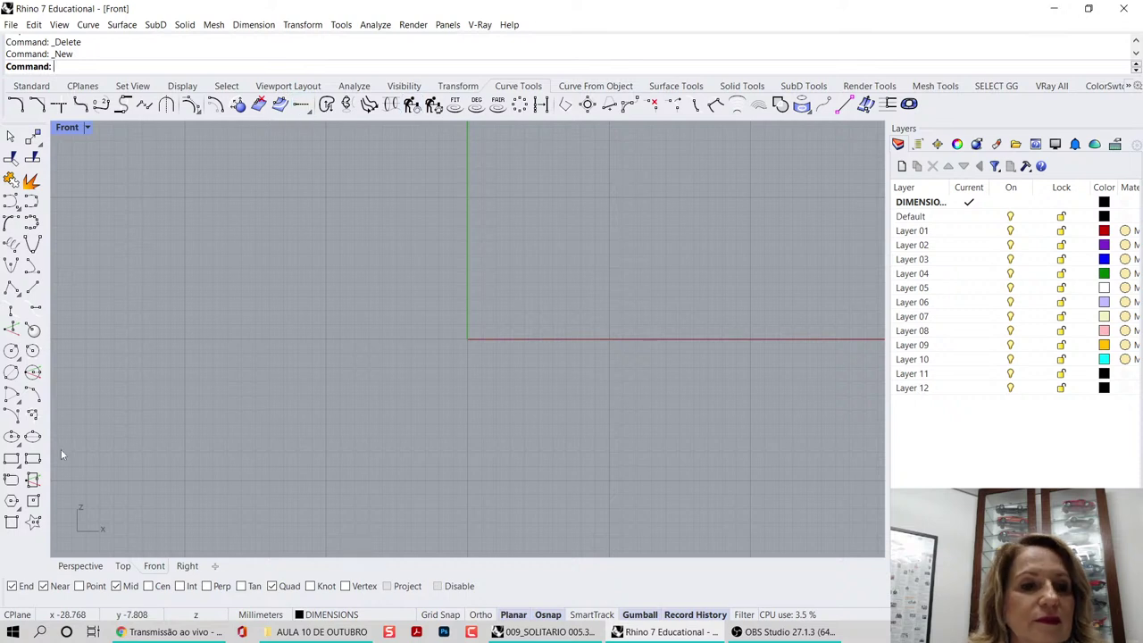
pyautogui.click(11, 350)
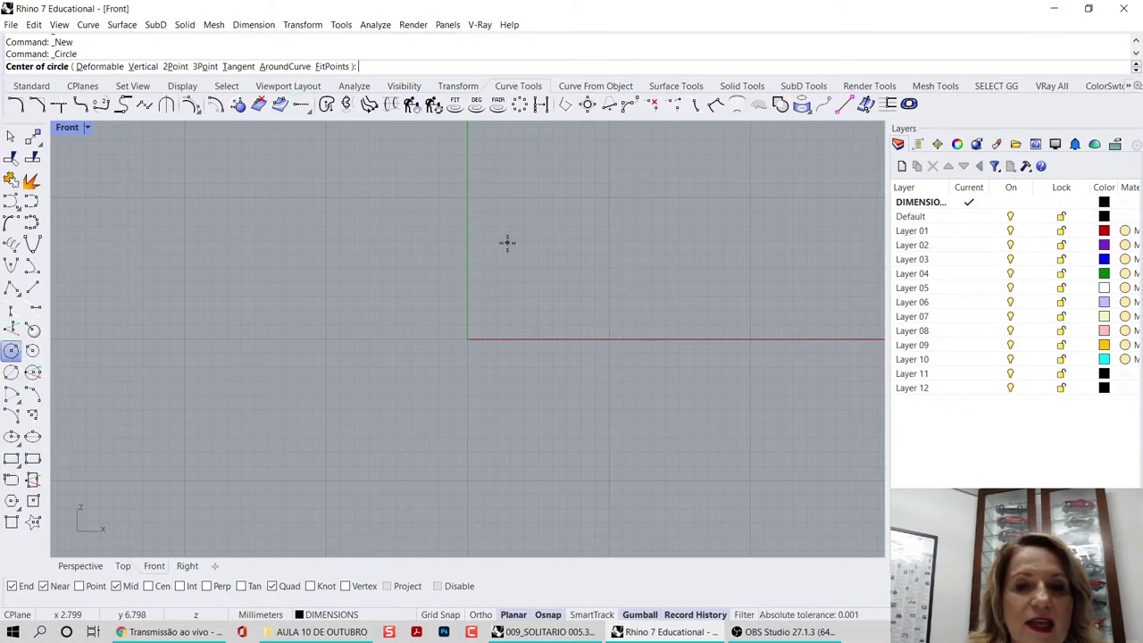
pyautogui.write('0')
pyautogui.press('Return')
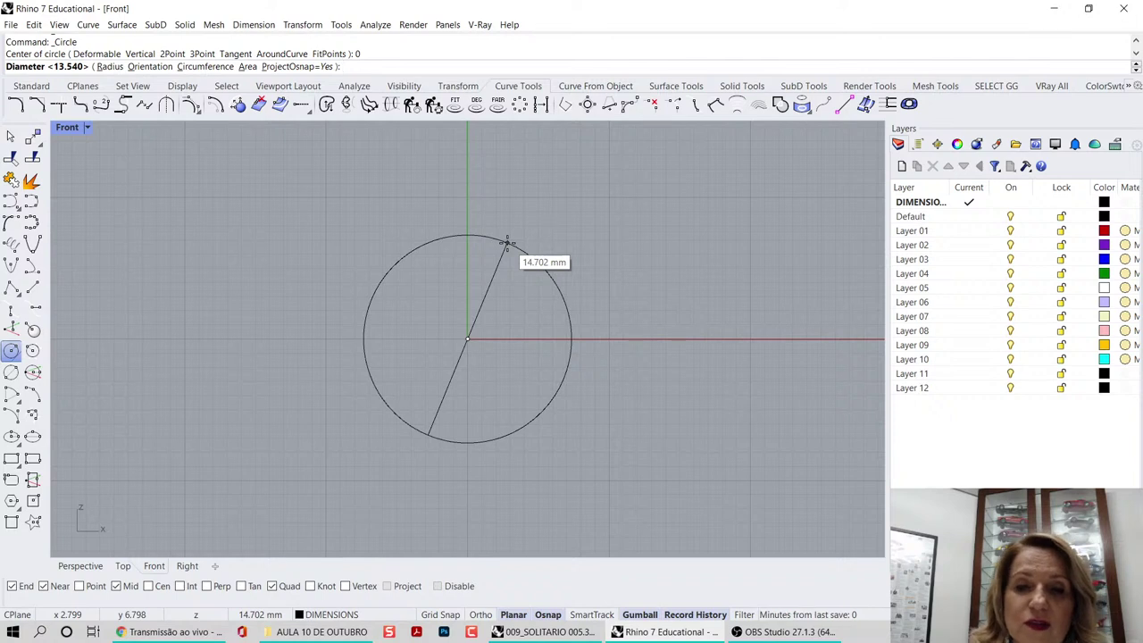
pyautogui.write('1')
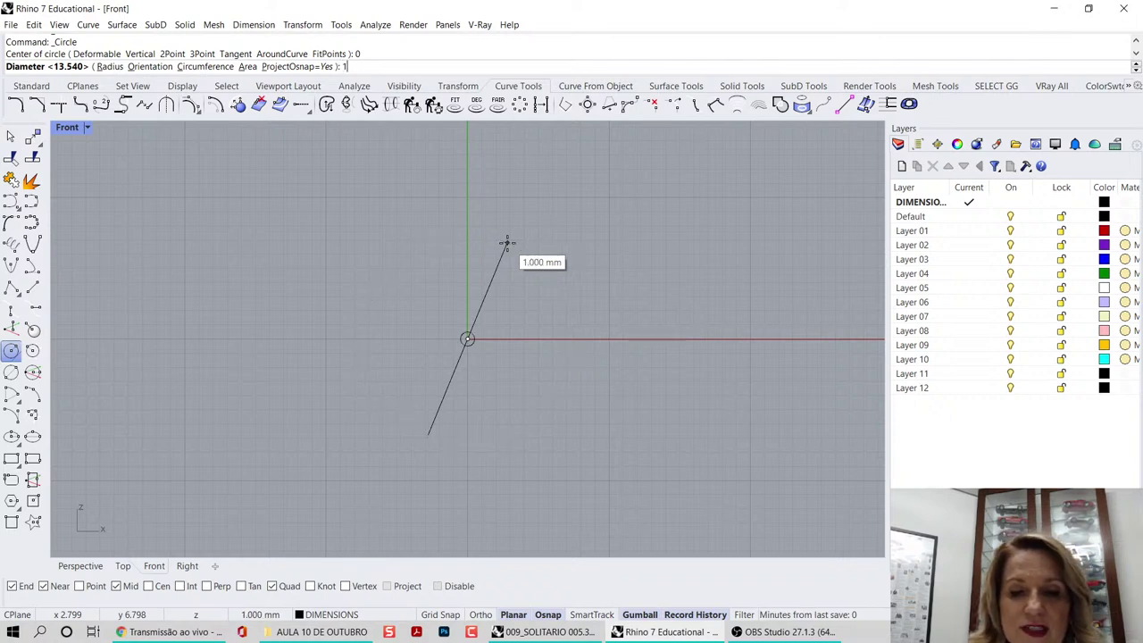
pyautogui.write('7.')
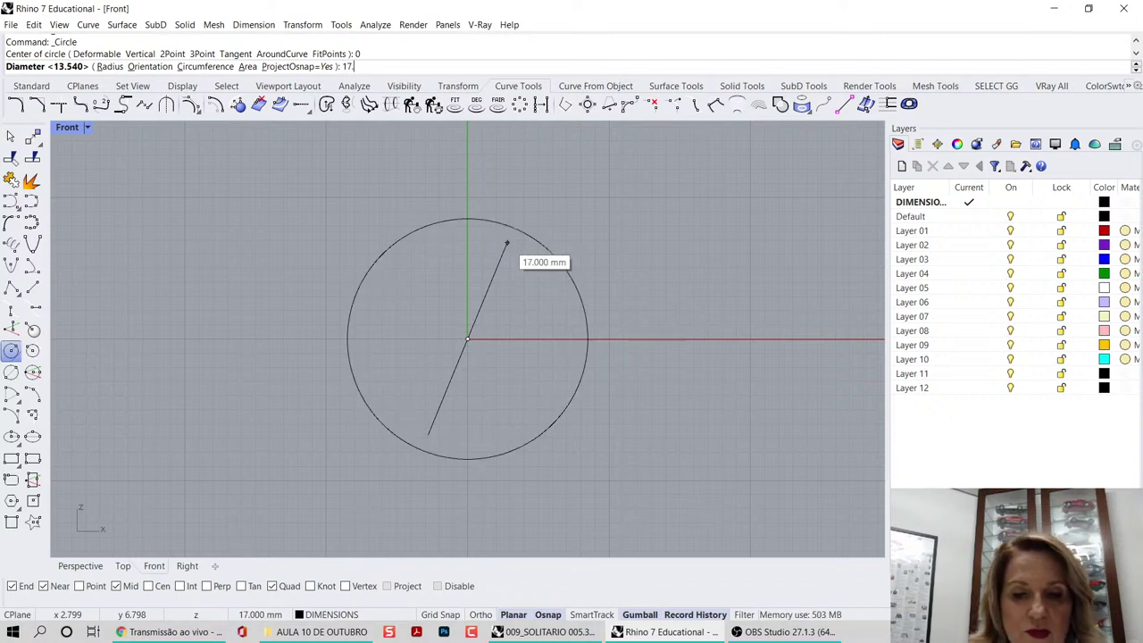
pyautogui.write('19')
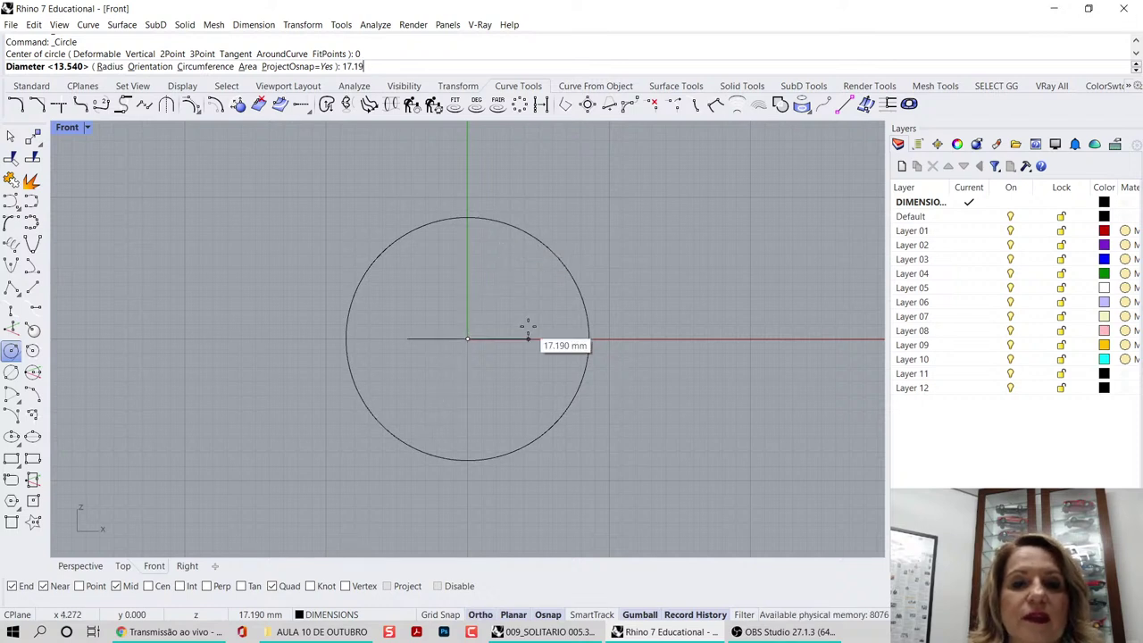
pyautogui.press('Return')
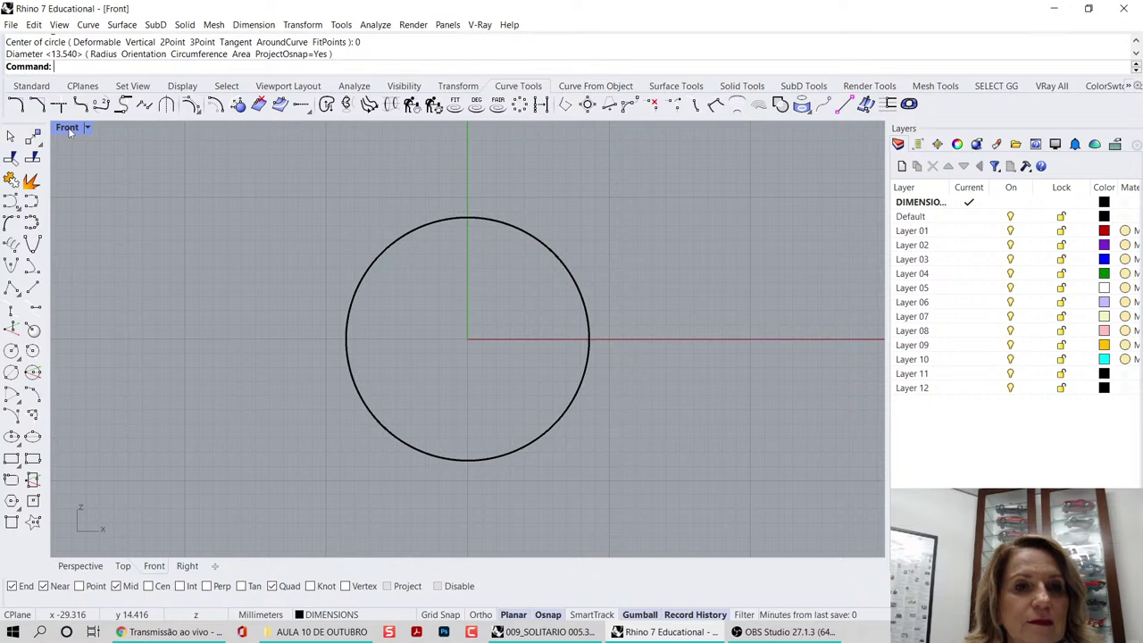
# - Copy the circle horizontally to the right, leaving a clear gap between it and the original
pyautogui.click(418, 229)
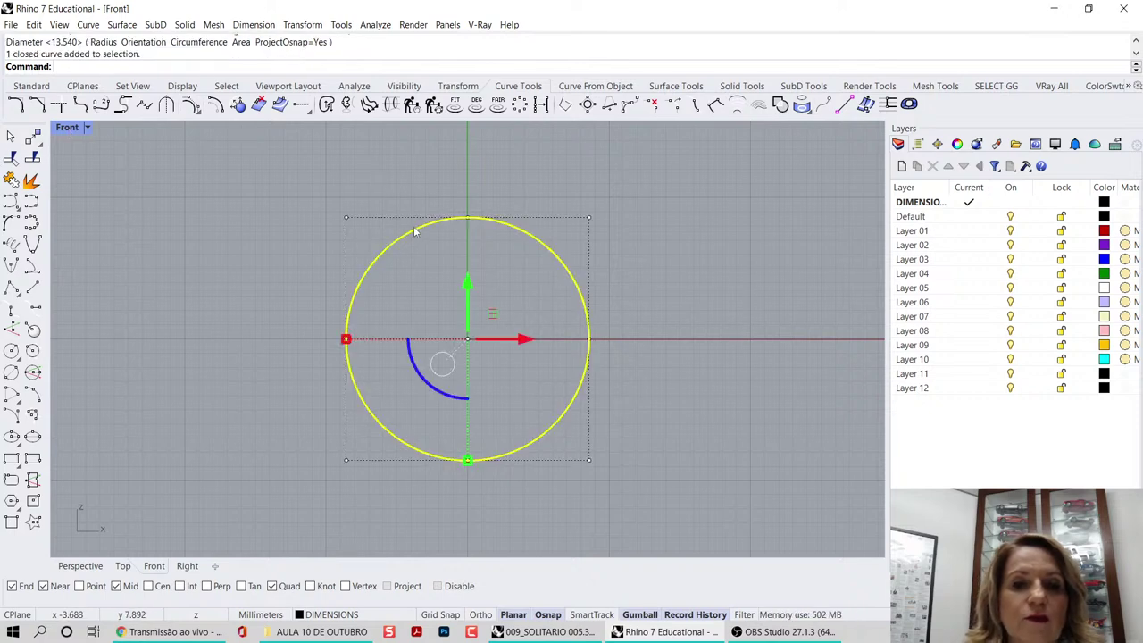
pyautogui.scroll(-5, 343, 223)
pyautogui.middleClick(342, 224)
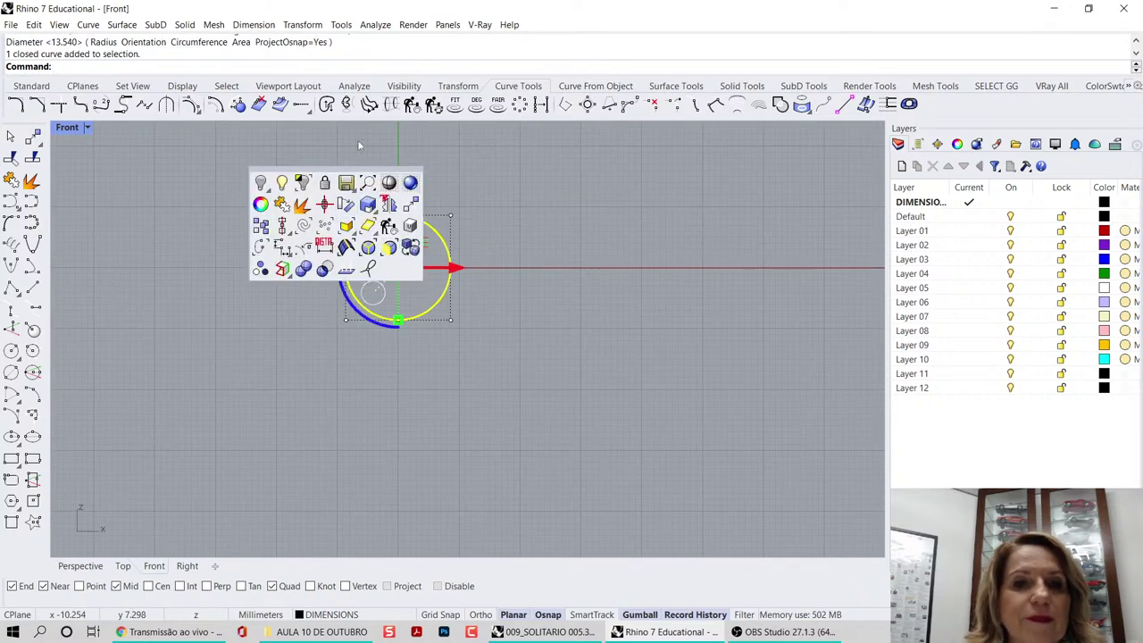
pyautogui.click(457, 86)
pyautogui.click(451, 258)
pyautogui.rightClick(451, 258)
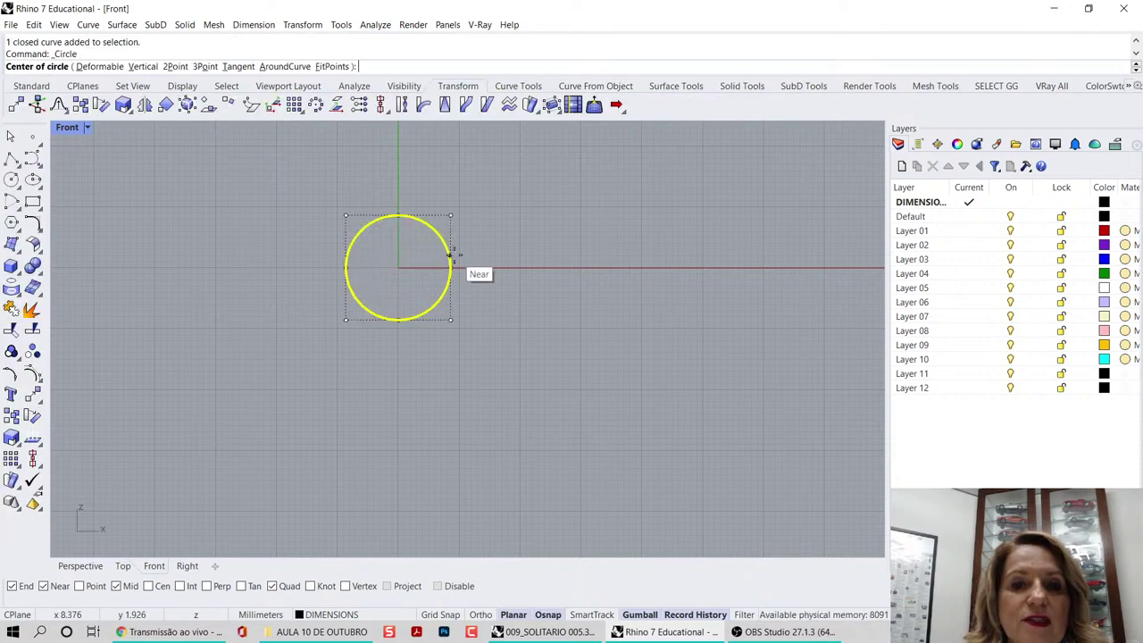
pyautogui.click(450, 256)
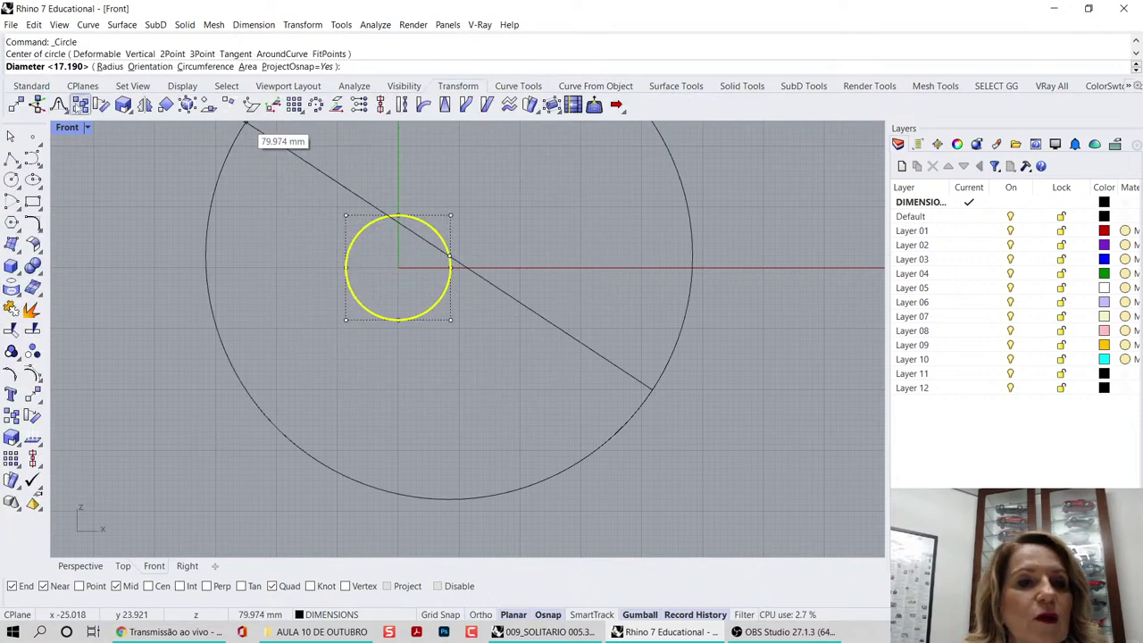
pyautogui.click(83, 105)
pyautogui.click(482, 283)
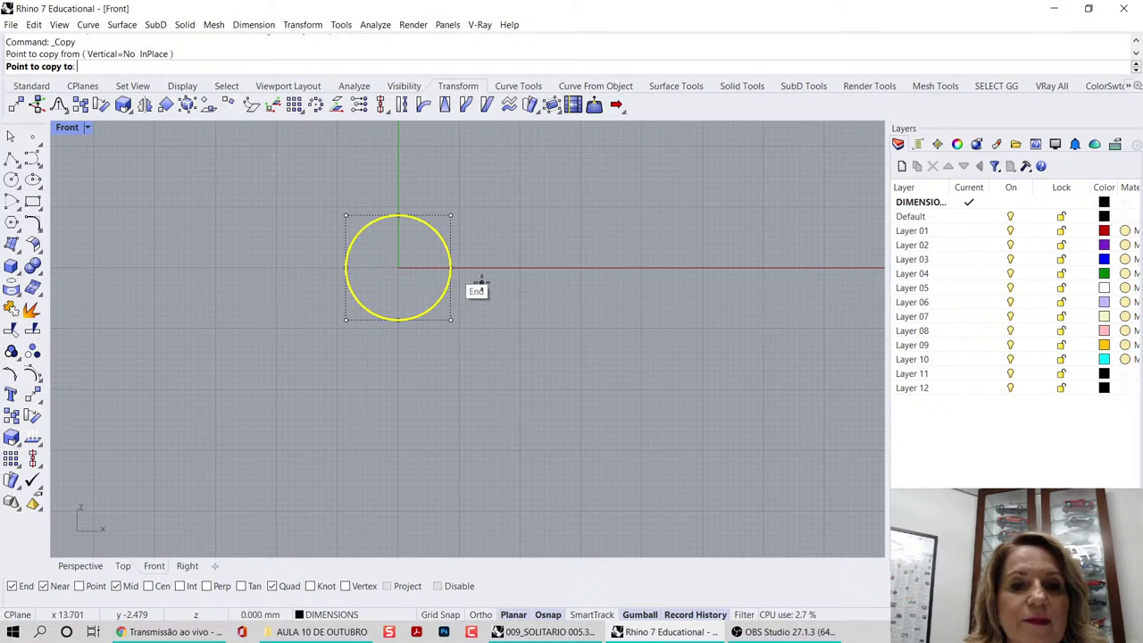
pyautogui.click(669, 282)
pyautogui.press('Return')
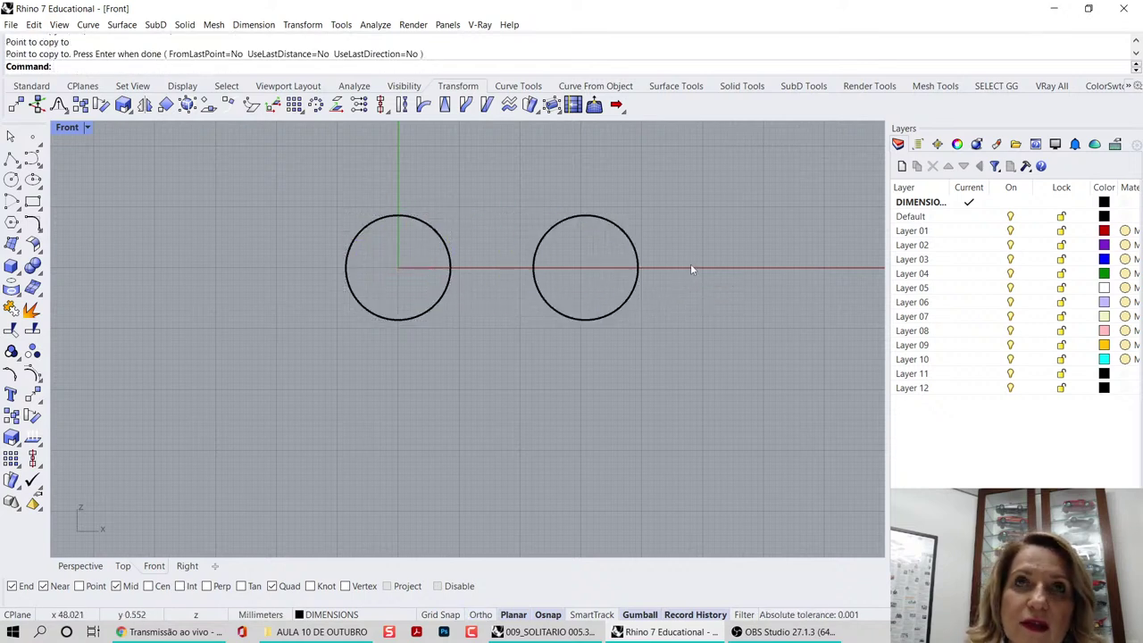
# - Split the copied circle into two halves at its left and right quadrants, with Quad as the only active object snap
pyautogui.moveTo(675, 235); pyautogui.dragTo(648, 256, button='right')
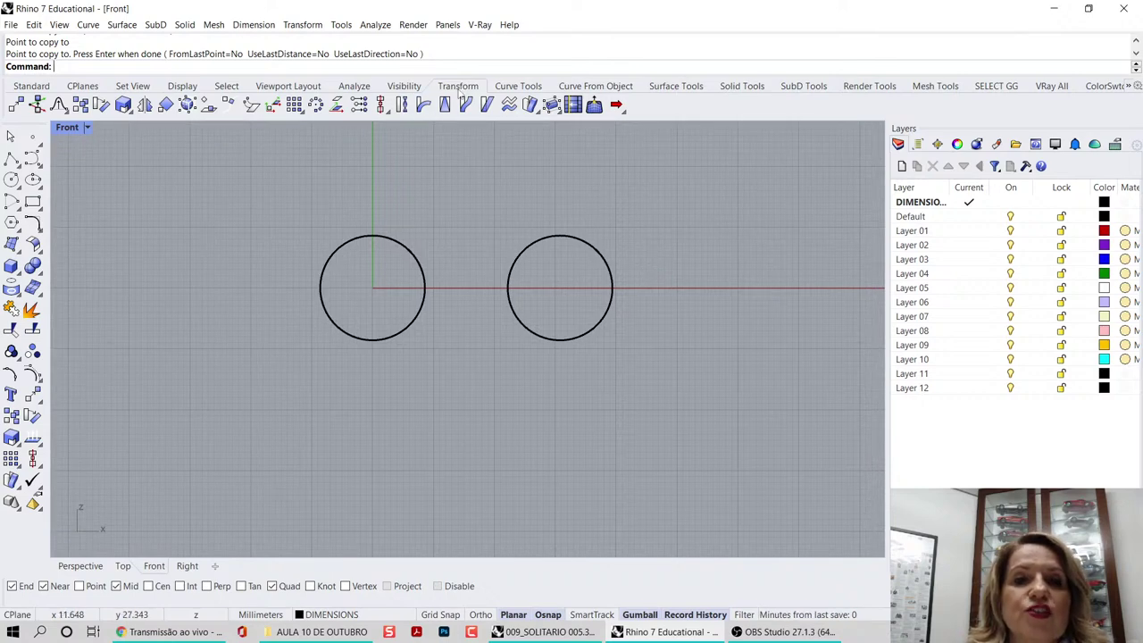
pyautogui.click(509, 86)
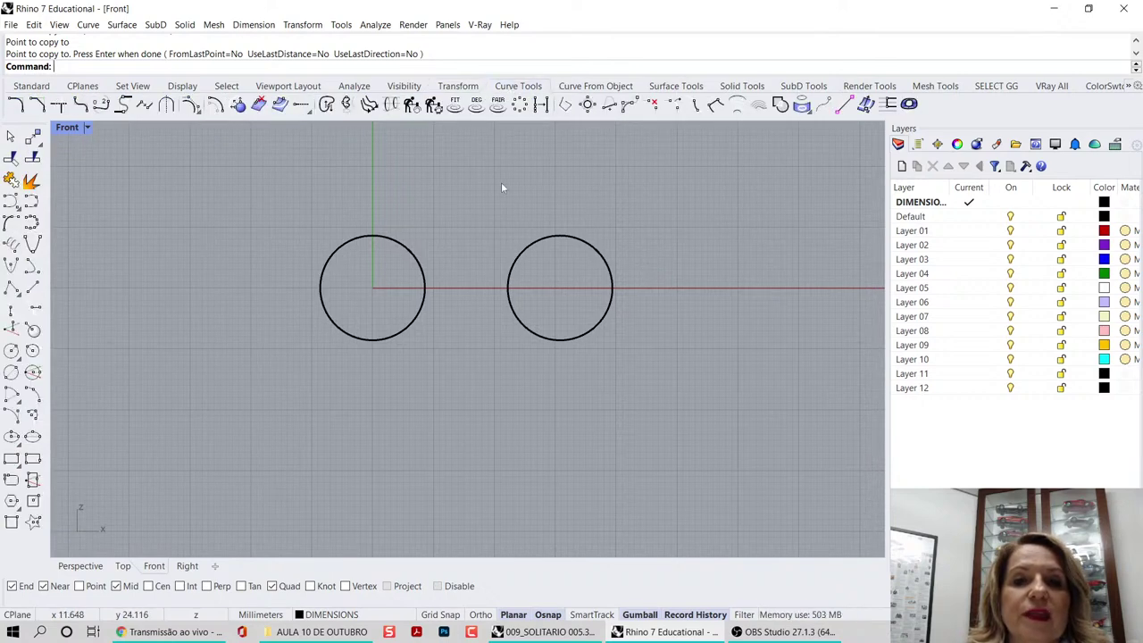
pyautogui.click(604, 318)
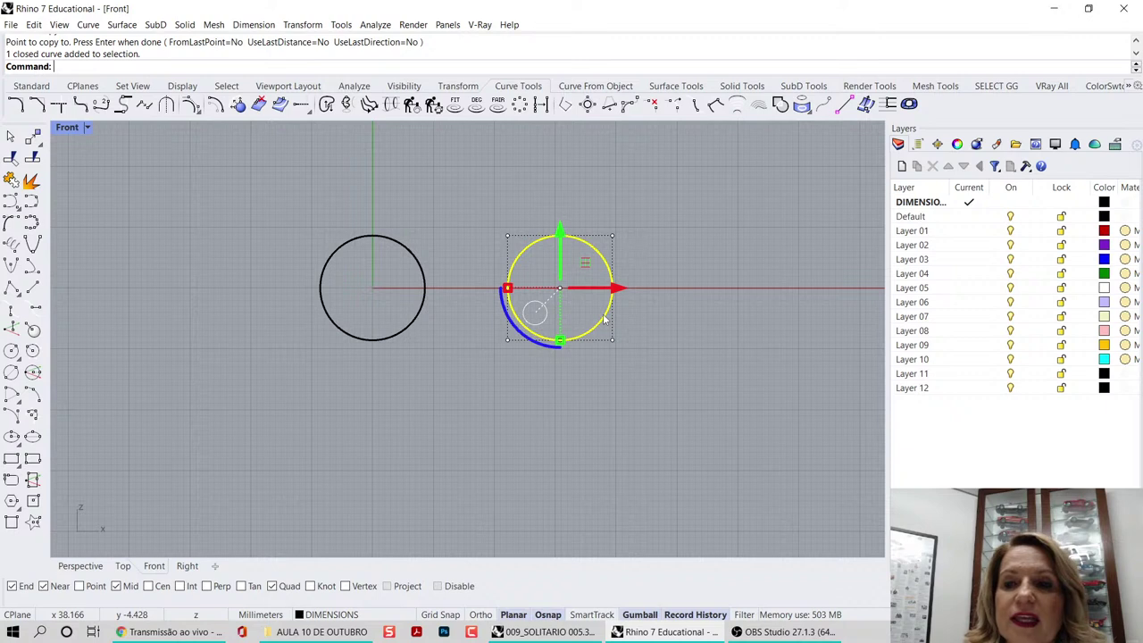
pyautogui.click(31, 180)
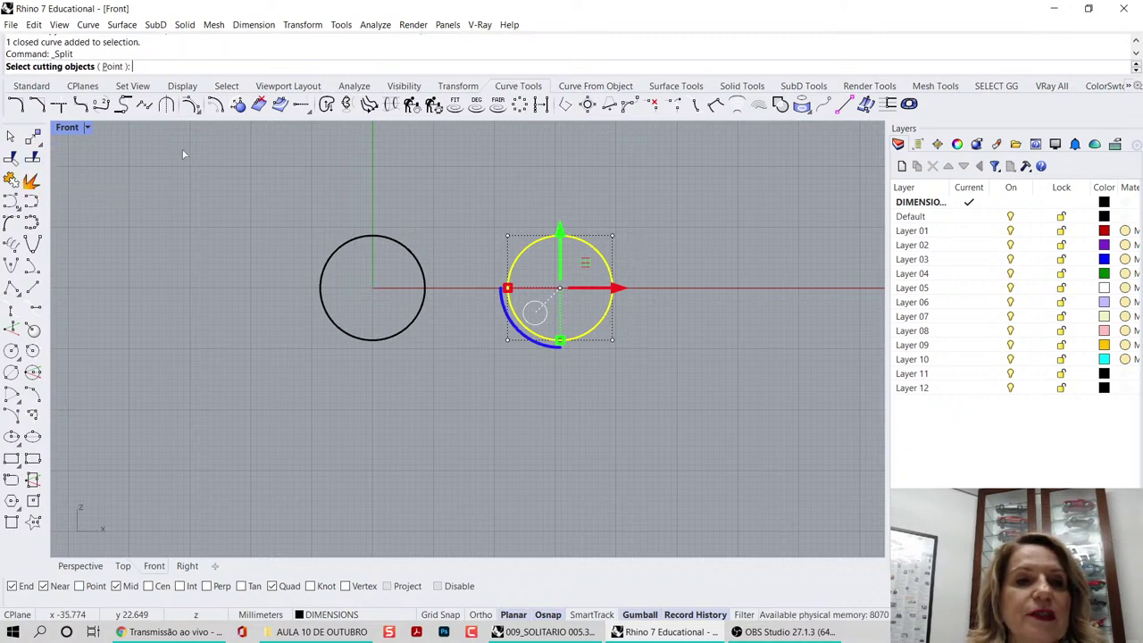
pyautogui.click(114, 66)
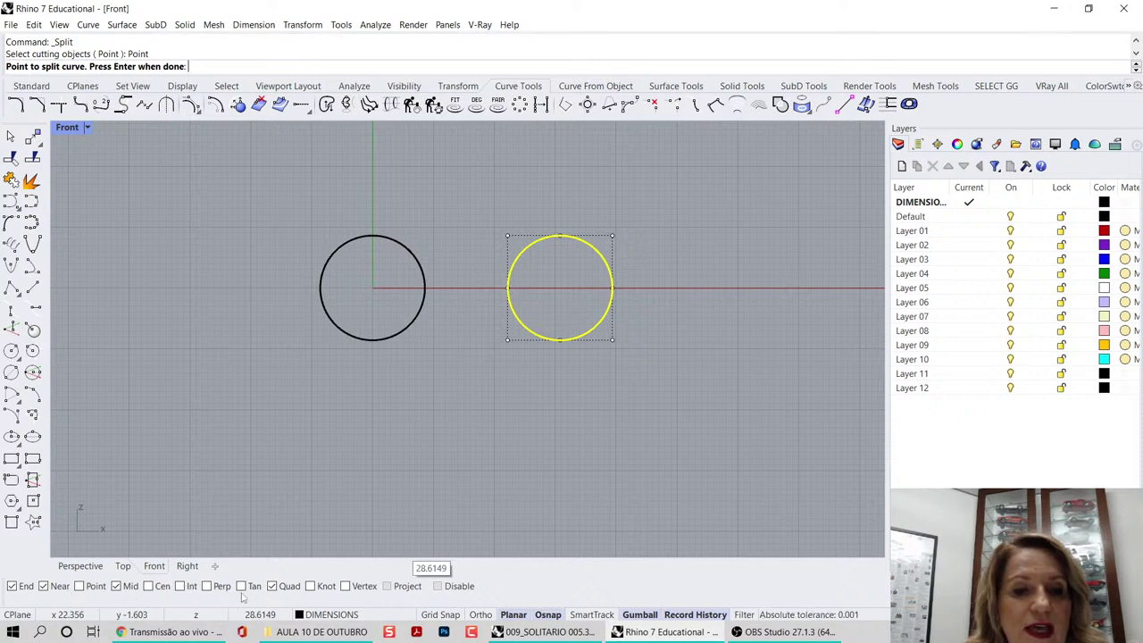
pyautogui.rightClick(282, 587)
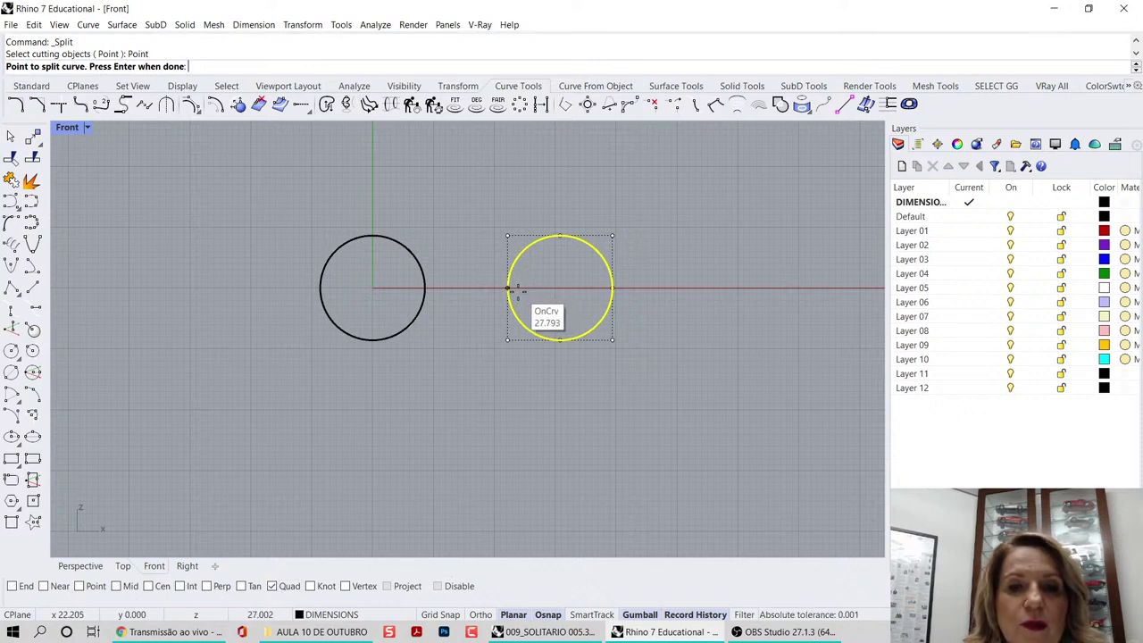
pyautogui.click(614, 287)
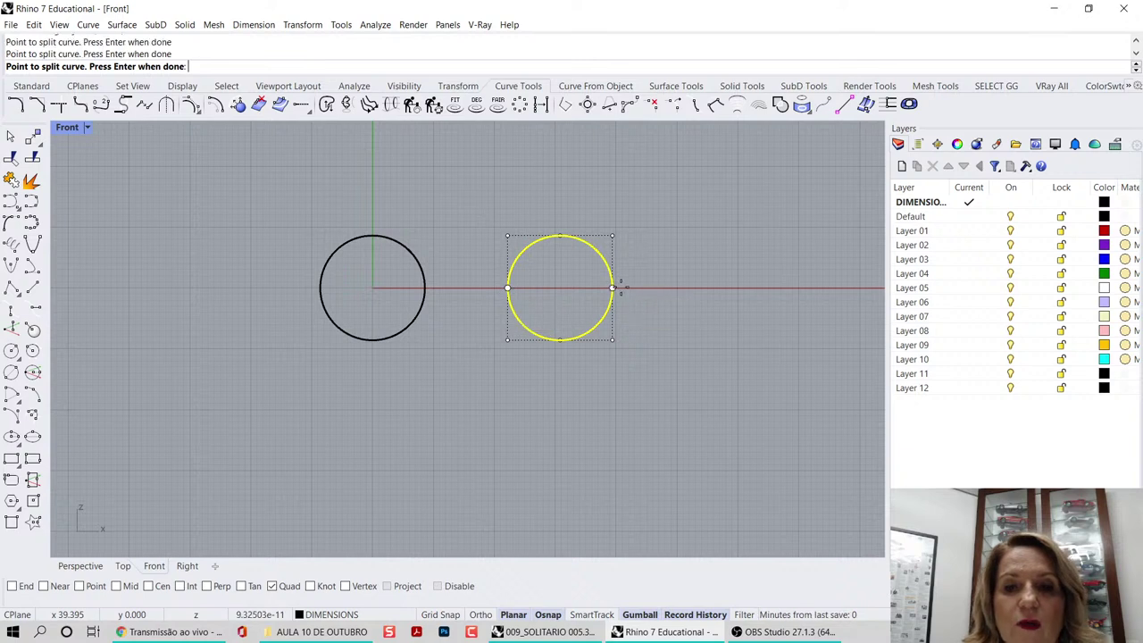
pyautogui.press('Return')
# - Select each half of the split circle and the original circle in turn to check which curves are separate
pyautogui.click(609, 269)
pyautogui.click(630, 335)
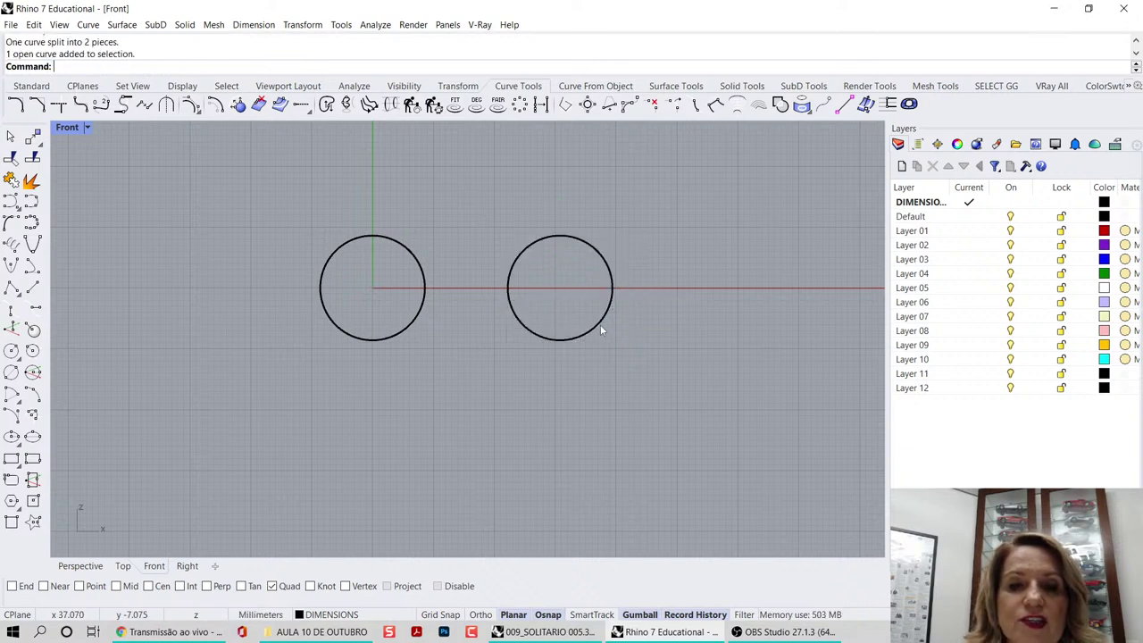
pyautogui.click(608, 273)
pyautogui.click(500, 306)
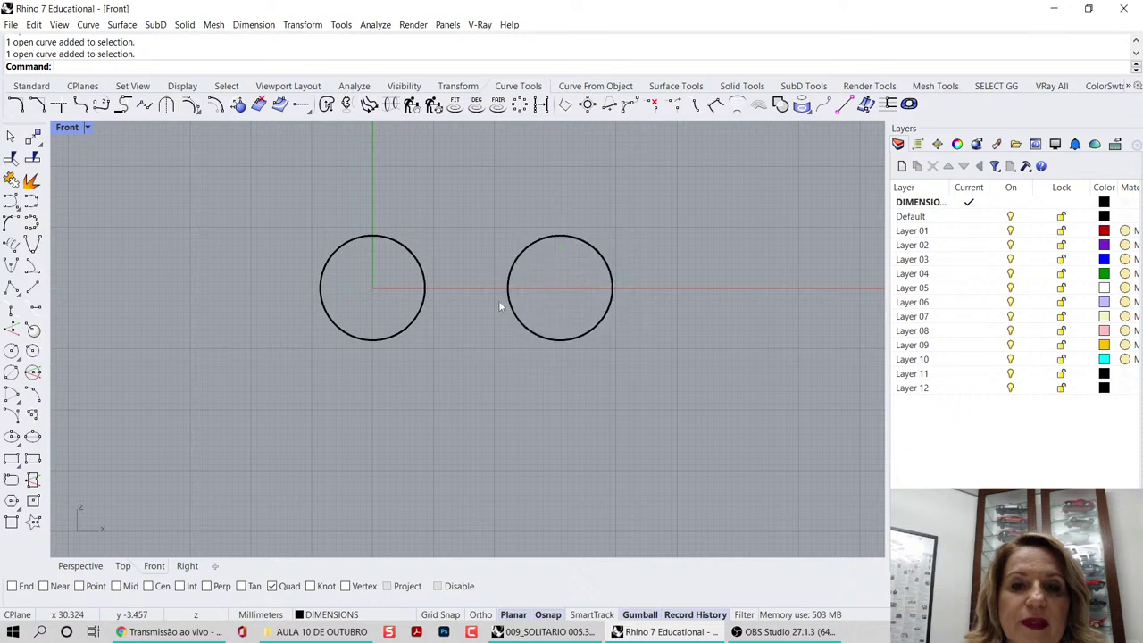
pyautogui.click(412, 261)
pyautogui.click(444, 212)
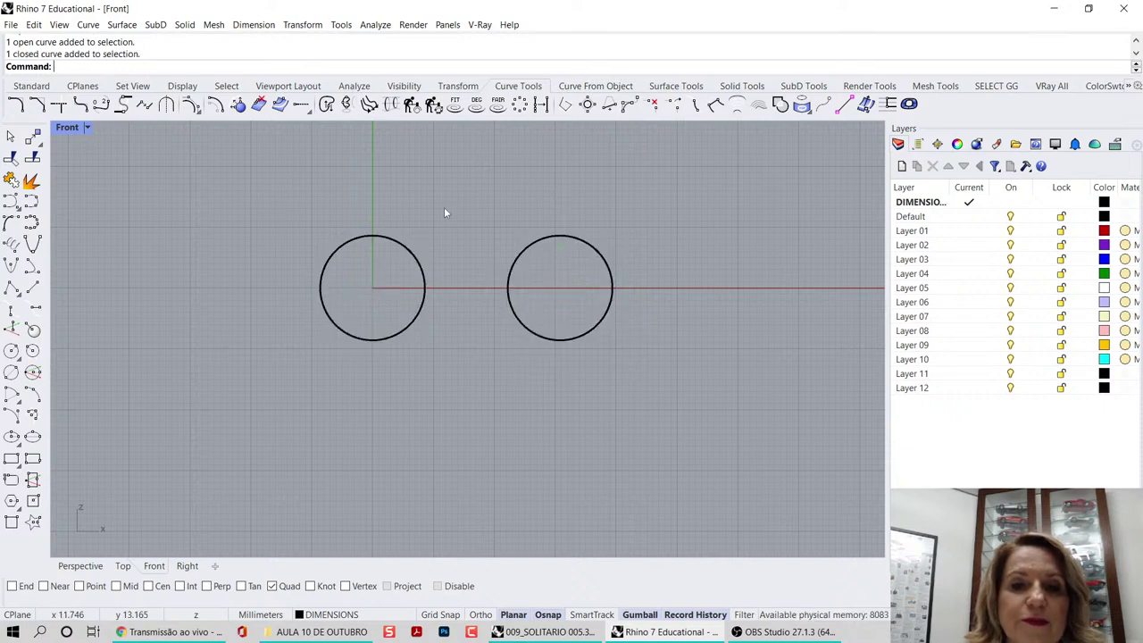
# - Restore the four-viewport layout and frame both circles in the Top view
pyautogui.doubleClick(77, 130)
pyautogui.scroll(-4, 358, 230)
pyautogui.moveTo(389, 231); pyautogui.dragTo(271, 229, button='right')
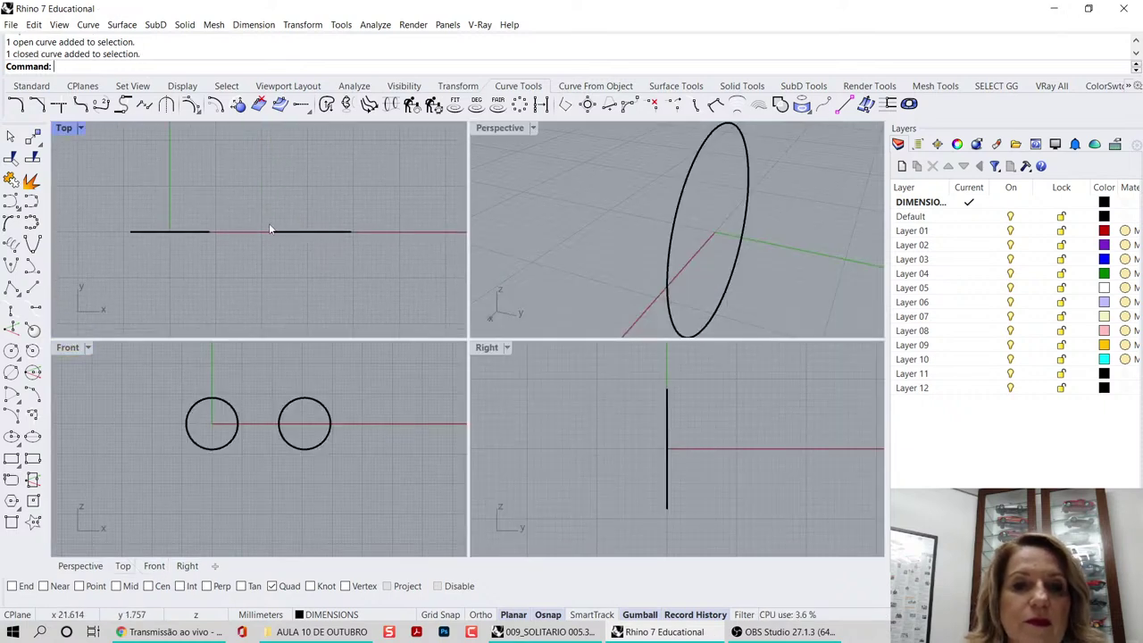
# - Try moving both halves of the split circle off the X axis and closer to the original, and undo both moves
pyautogui.moveTo(257, 201); pyautogui.dragTo(366, 271)
pyautogui.moveTo(308, 167); pyautogui.dragTo(340, 235, button='right')
pyautogui.moveTo(342, 237); pyautogui.dragTo(338, 154)
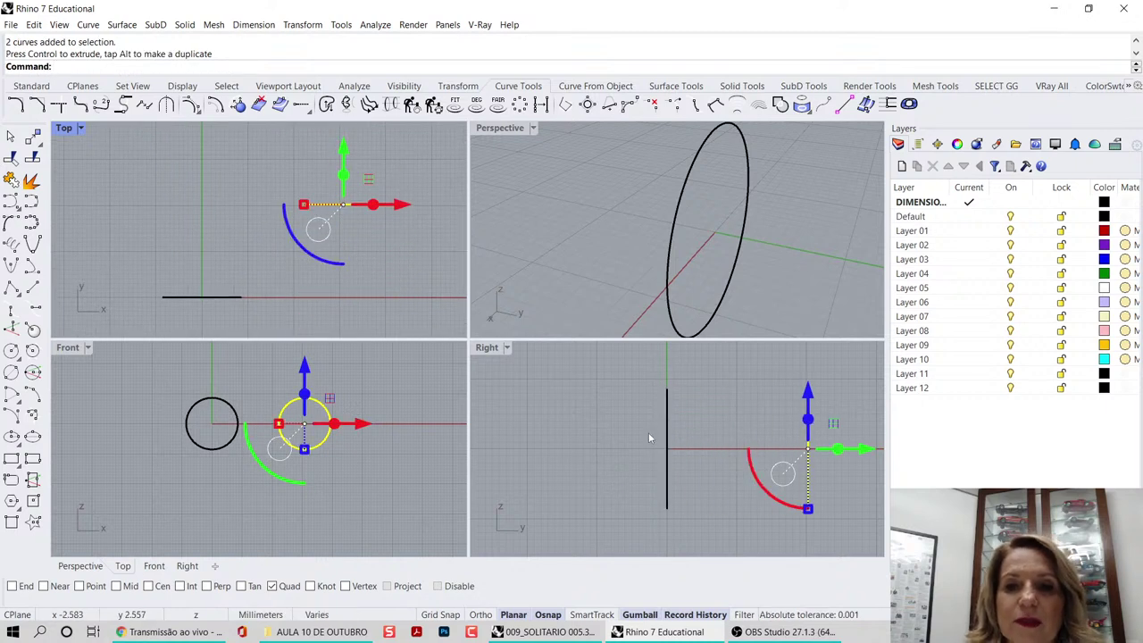
pyautogui.click(649, 432)
pyautogui.moveTo(781, 235); pyautogui.dragTo(378, 421, button='right')
pyautogui.moveTo(281, 174); pyautogui.dragTo(407, 221)
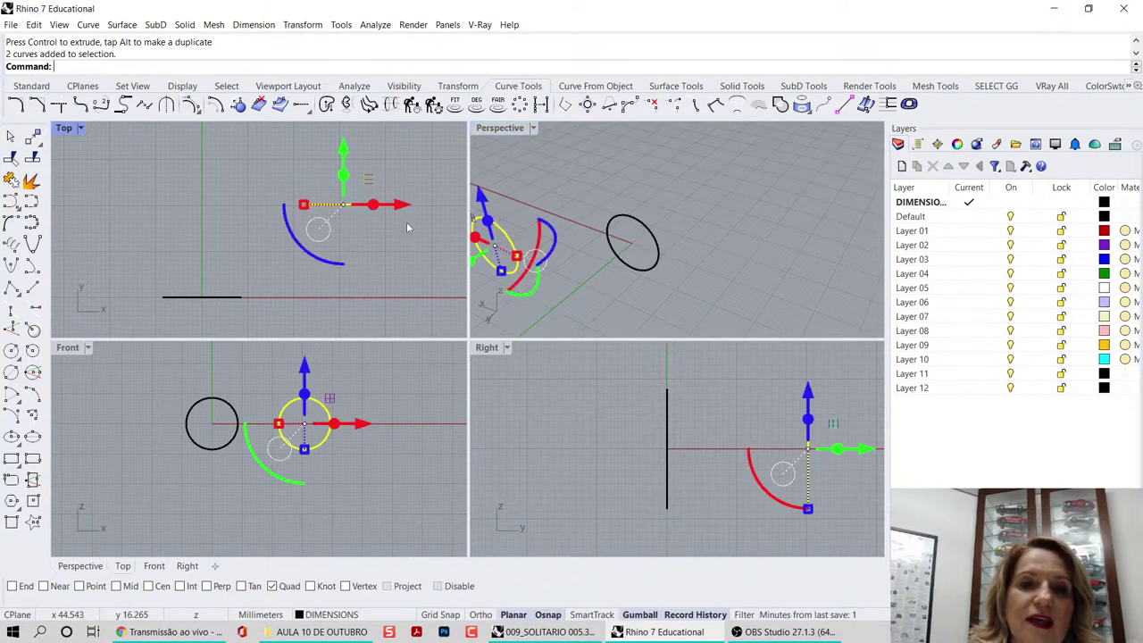
pyautogui.moveTo(407, 222); pyautogui.dragTo(386, 217, button='right')
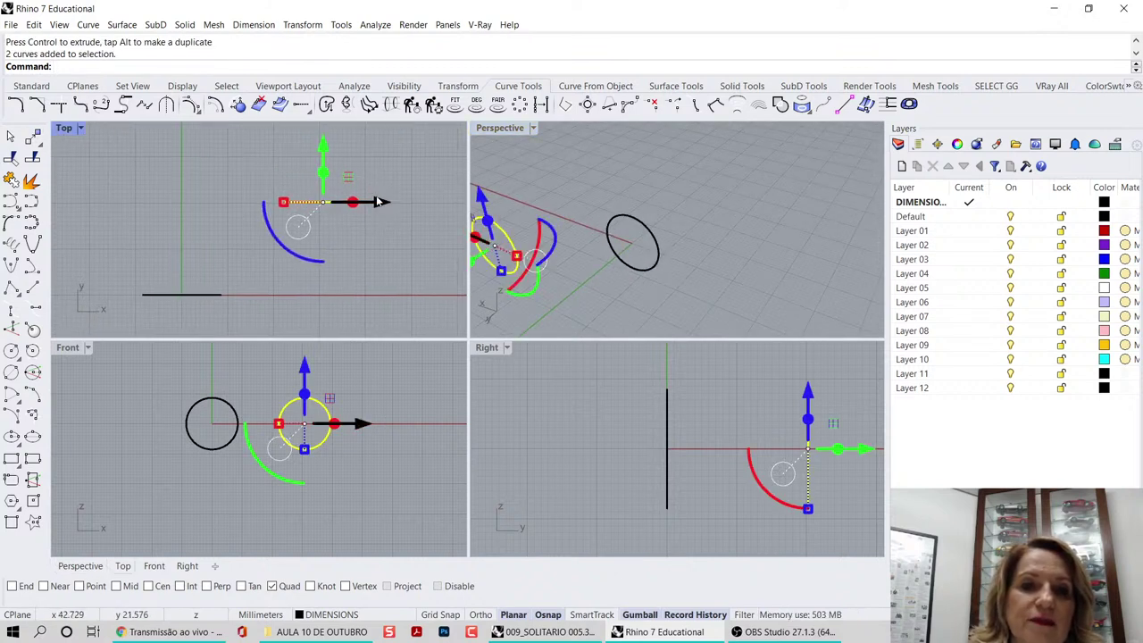
pyautogui.moveTo(379, 202); pyautogui.dragTo(351, 202)
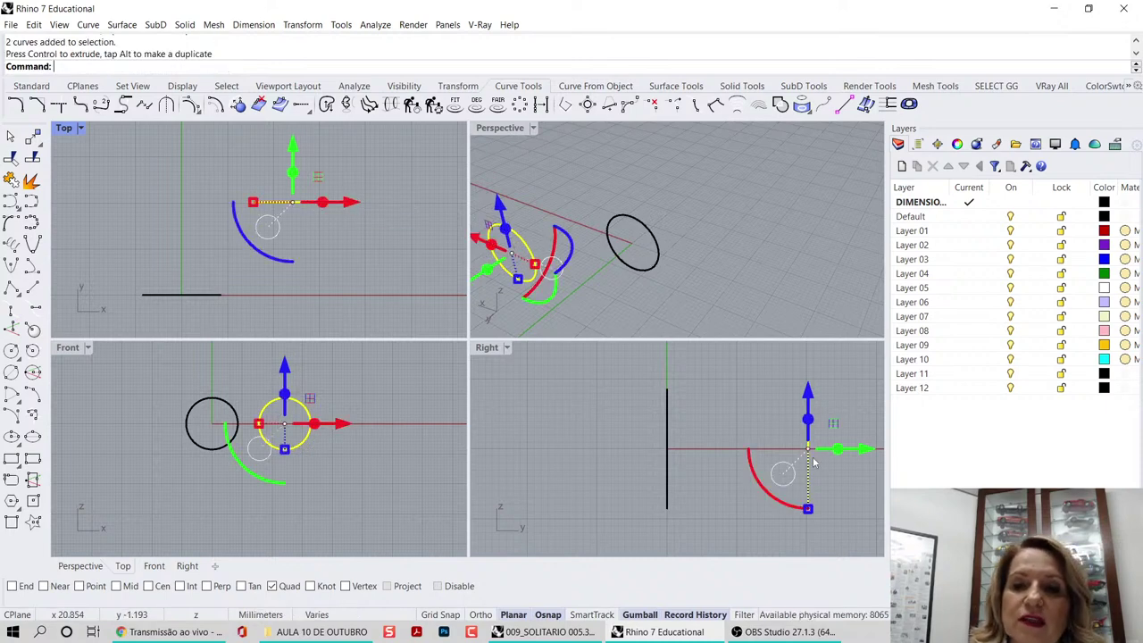
pyautogui.click(767, 423)
pyautogui.hotkey('ctrl', 'z')
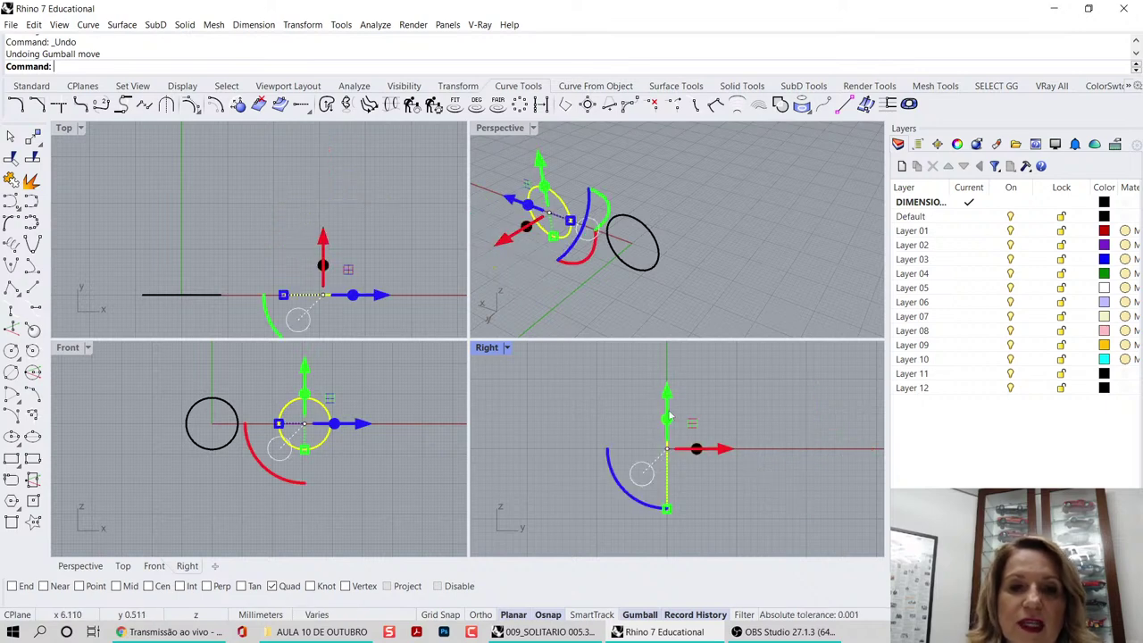
# - Move both halves of the split circle about 16 mm along positive Y in the Top view, and maximise that view
pyautogui.moveTo(314, 254); pyautogui.dragTo(315, 178)
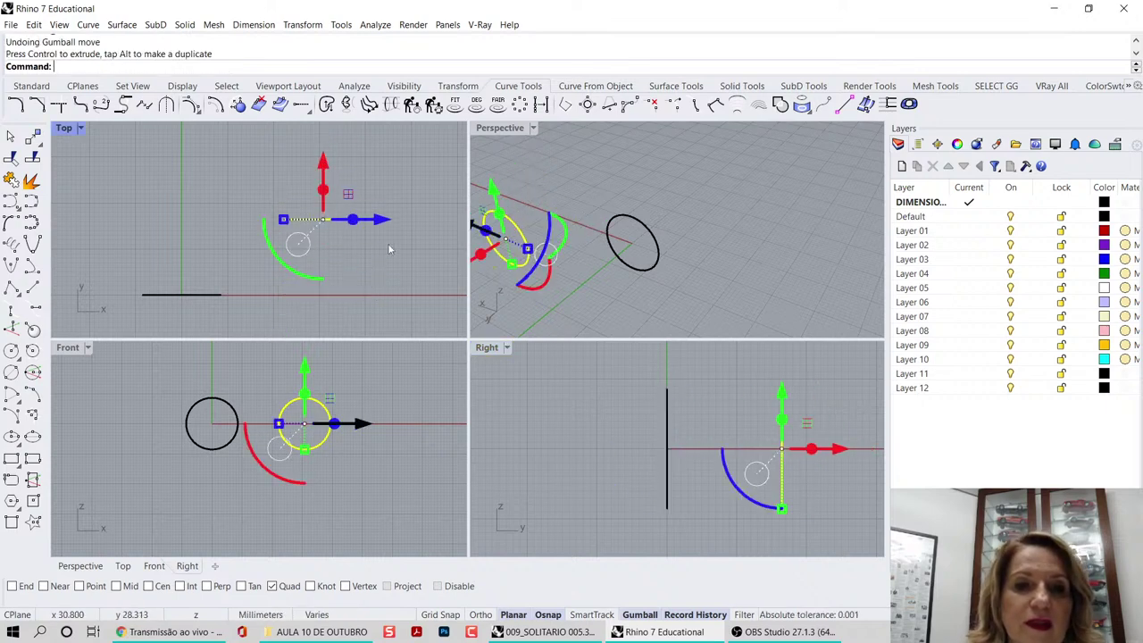
pyautogui.click(256, 188)
pyautogui.doubleClick(79, 131)
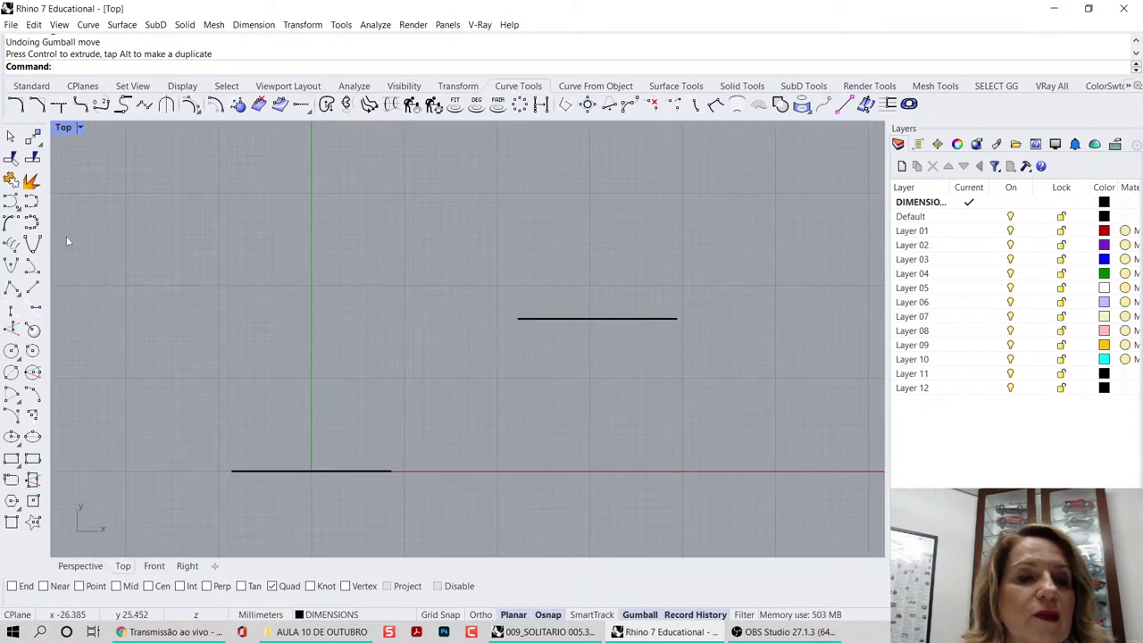
pyautogui.click(32, 202)
pyautogui.scroll(1, 600, 304)
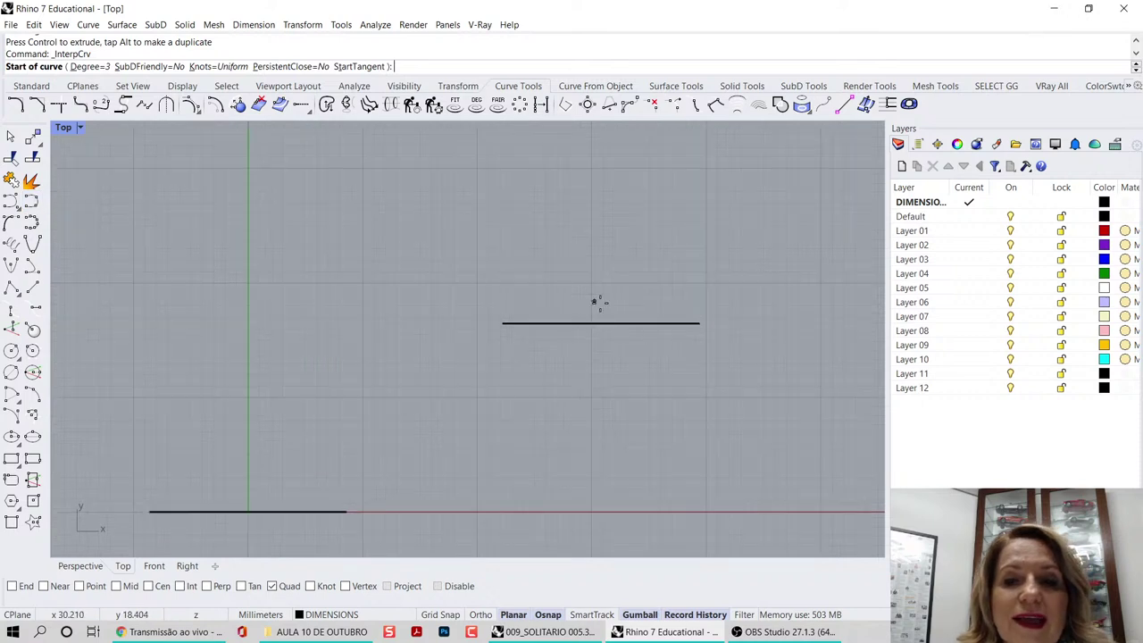
pyautogui.click(599, 323)
pyautogui.scroll(1, 596, 322)
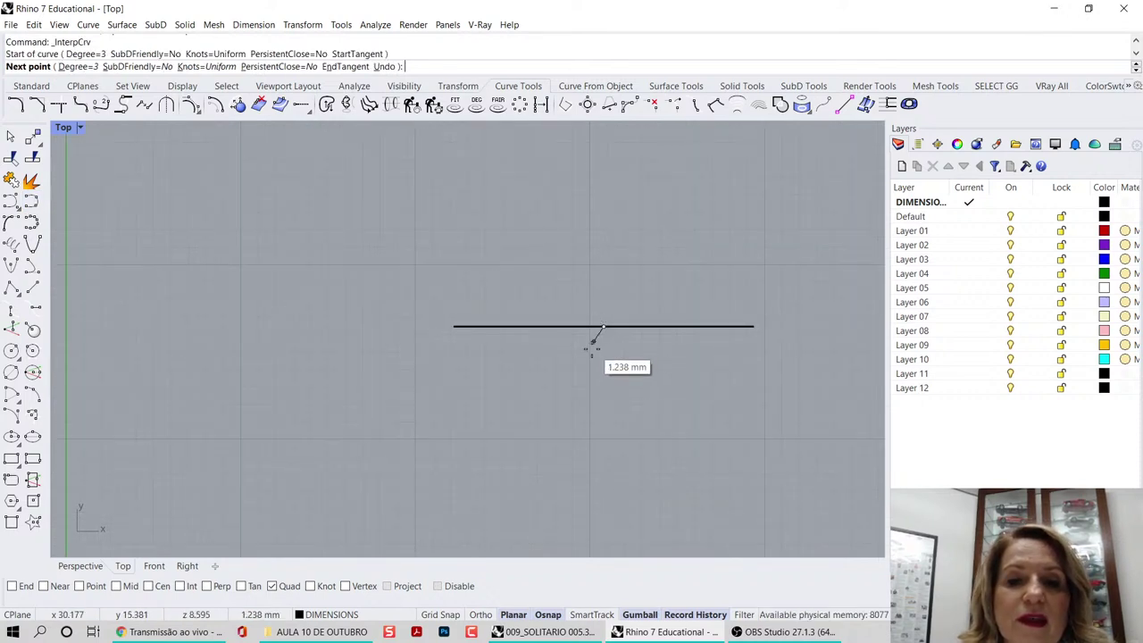
pyautogui.click(572, 349)
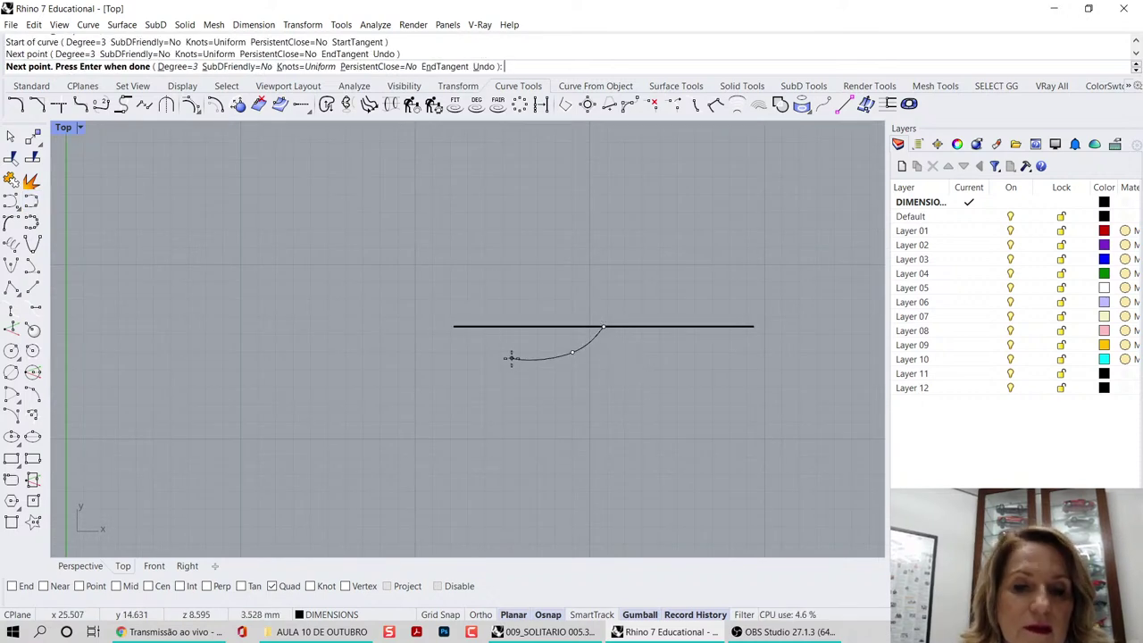
pyautogui.press('Return')
pyautogui.hotkey('ctrl', 'z')
# - Draw an S-shaped interpolated curve in the Top view that weaves across the split circle's edge line and extends past both its ends
pyautogui.press('Return')
pyautogui.click(427, 319)
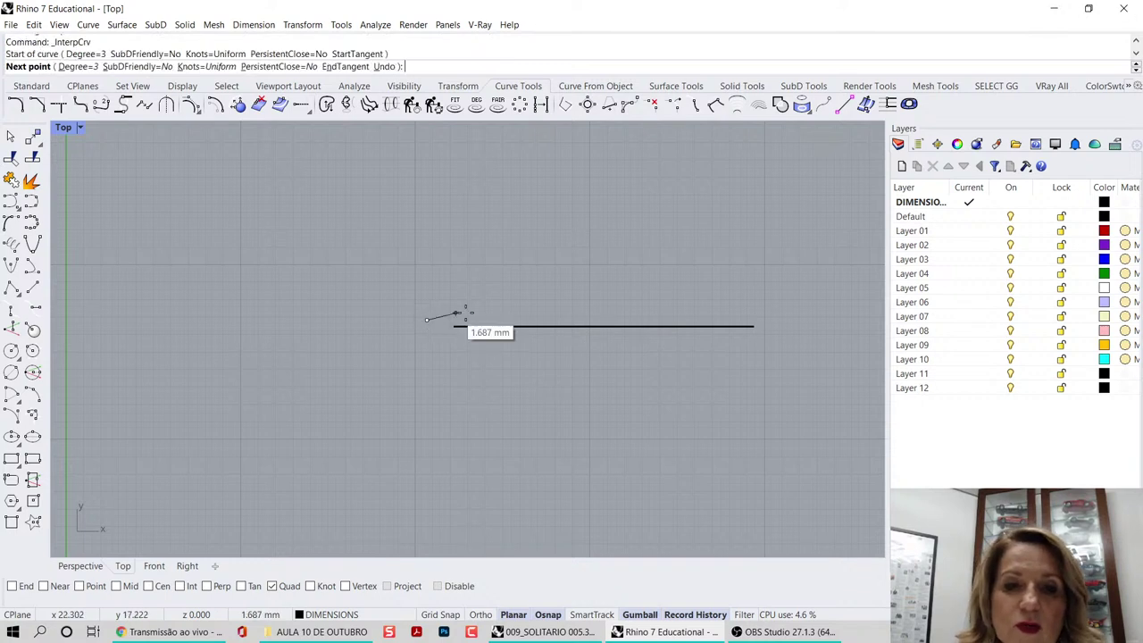
pyautogui.click(500, 307)
pyautogui.click(563, 310)
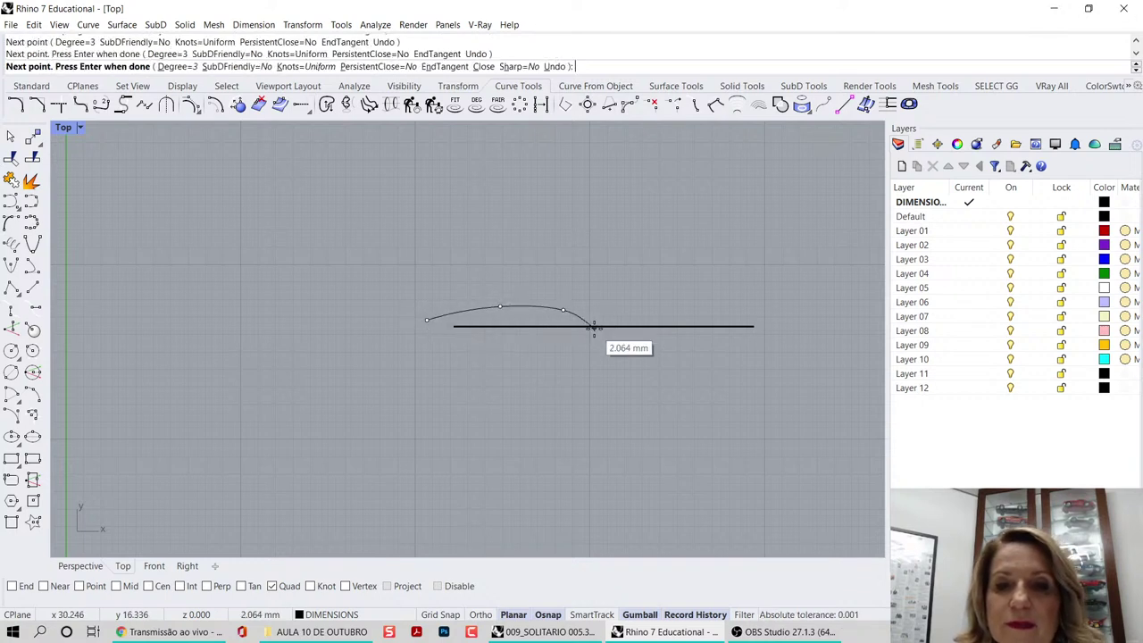
pyautogui.click(631, 354)
pyautogui.click(729, 358)
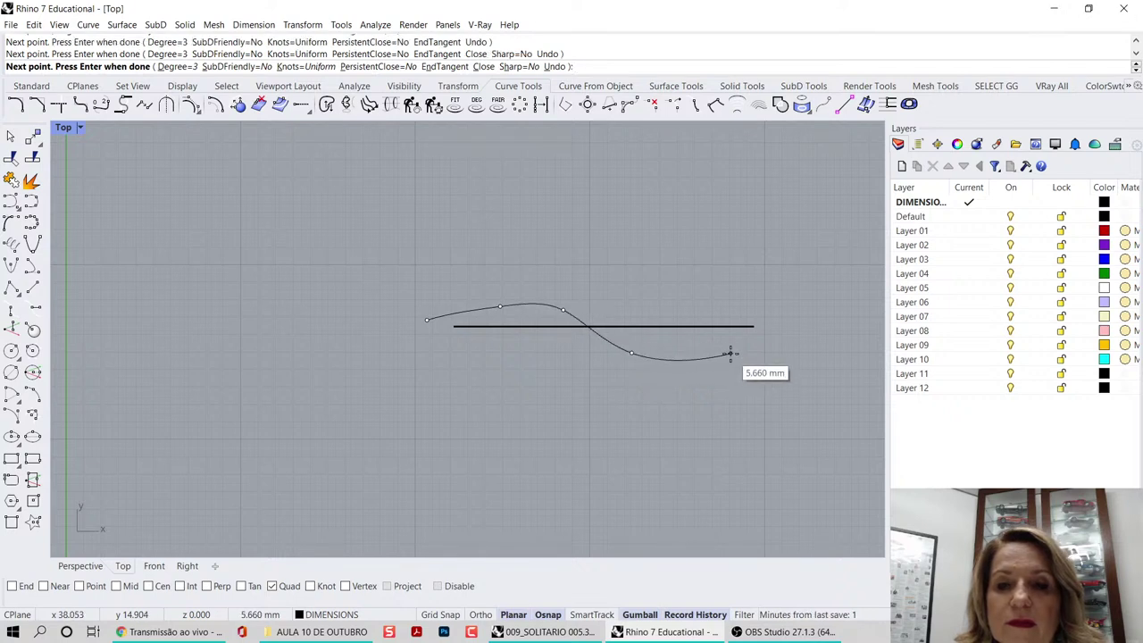
pyautogui.click(796, 289)
pyautogui.press('Return')
# - Raise the second and third control points near the S-curve's left end to form a rounder crest
pyautogui.click(761, 341)
pyautogui.scroll(2, 607, 308)
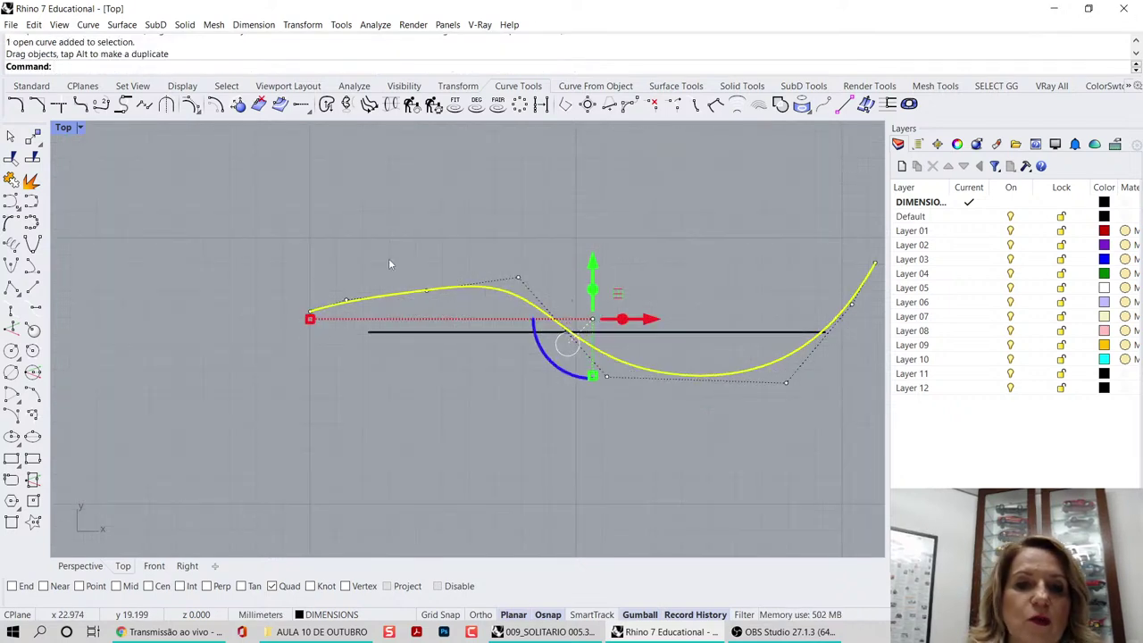
pyautogui.moveTo(388, 259); pyautogui.dragTo(446, 308)
pyautogui.moveTo(429, 238); pyautogui.dragTo(429, 219)
pyautogui.moveTo(322, 223); pyautogui.dragTo(369, 305)
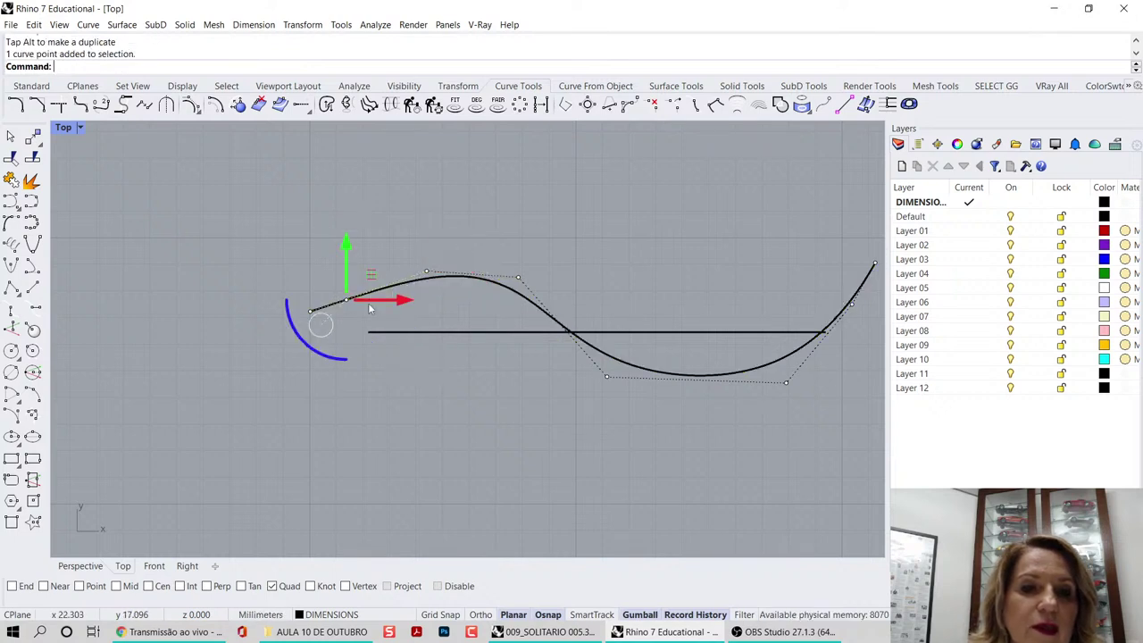
pyautogui.moveTo(347, 247); pyautogui.dragTo(455, 287)
pyautogui.moveTo(799, 378); pyautogui.dragTo(760, 380, button='right')
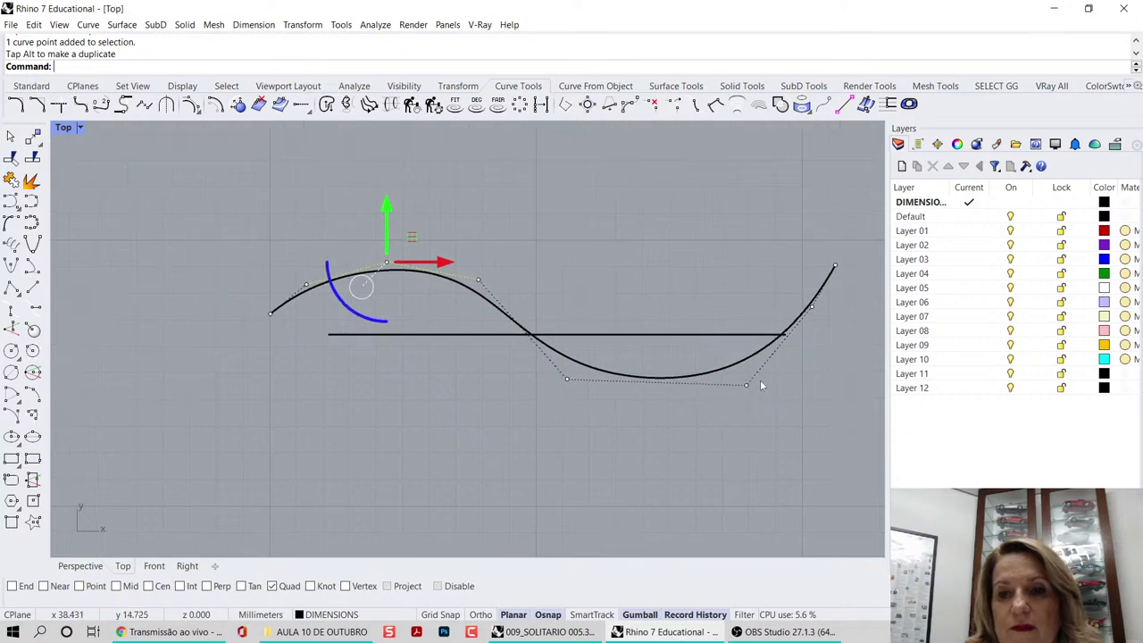
pyautogui.press('Escape')
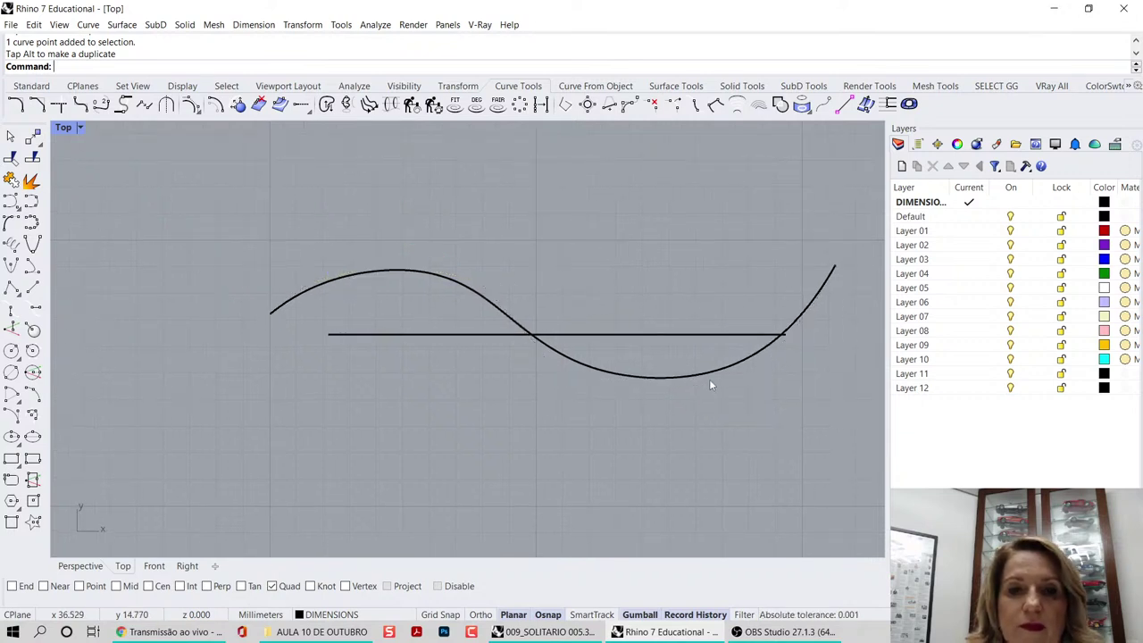
# - Examine the S-curve against the split circle in all four viewports, and maximise the Perspective view
pyautogui.doubleClick(65, 131)
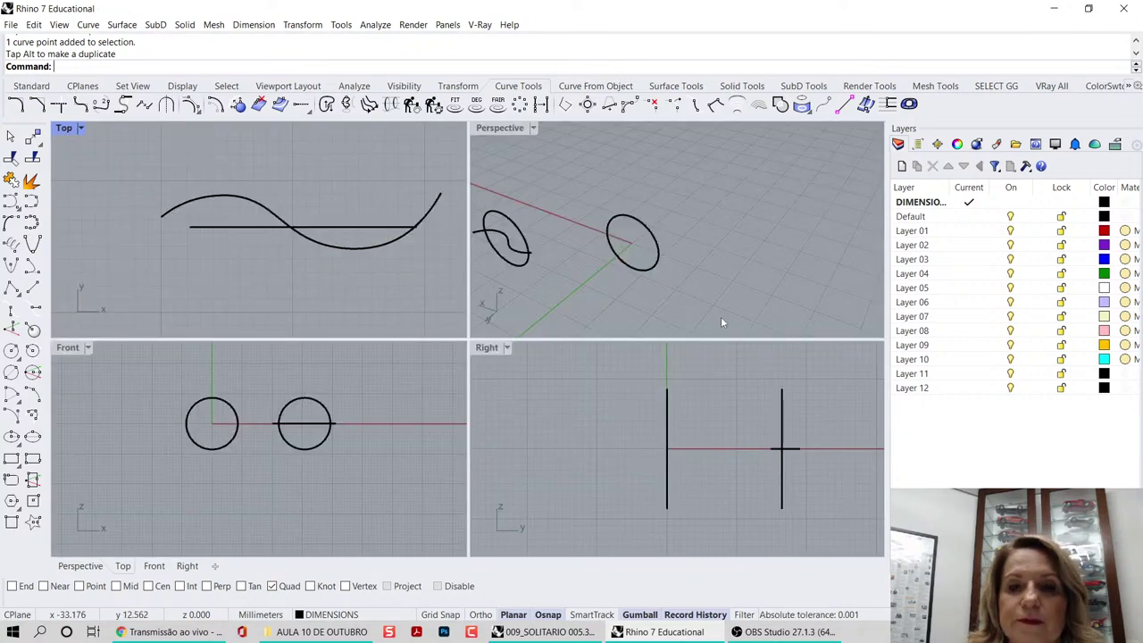
pyautogui.click(354, 256)
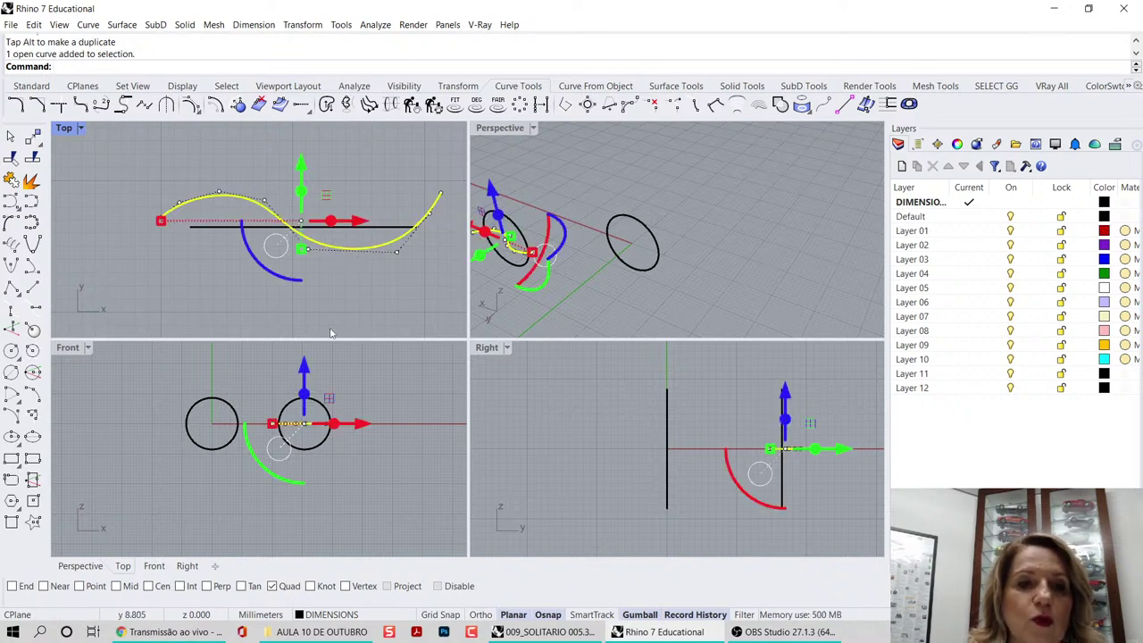
pyautogui.click(278, 305)
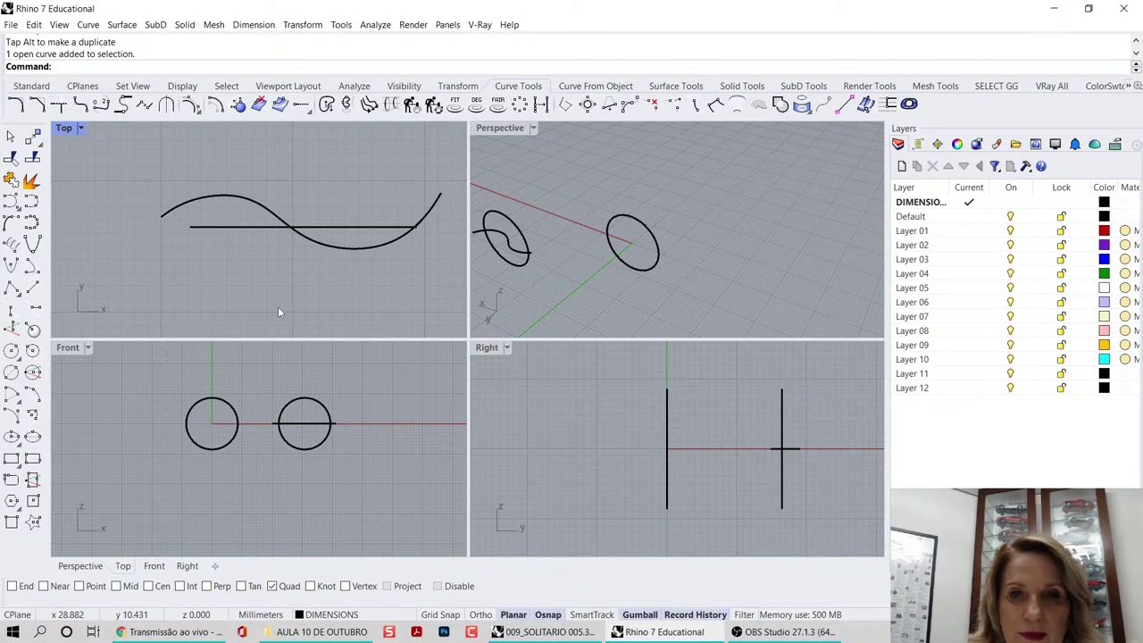
pyautogui.doubleClick(506, 128)
pyautogui.scroll(-2, 562, 293)
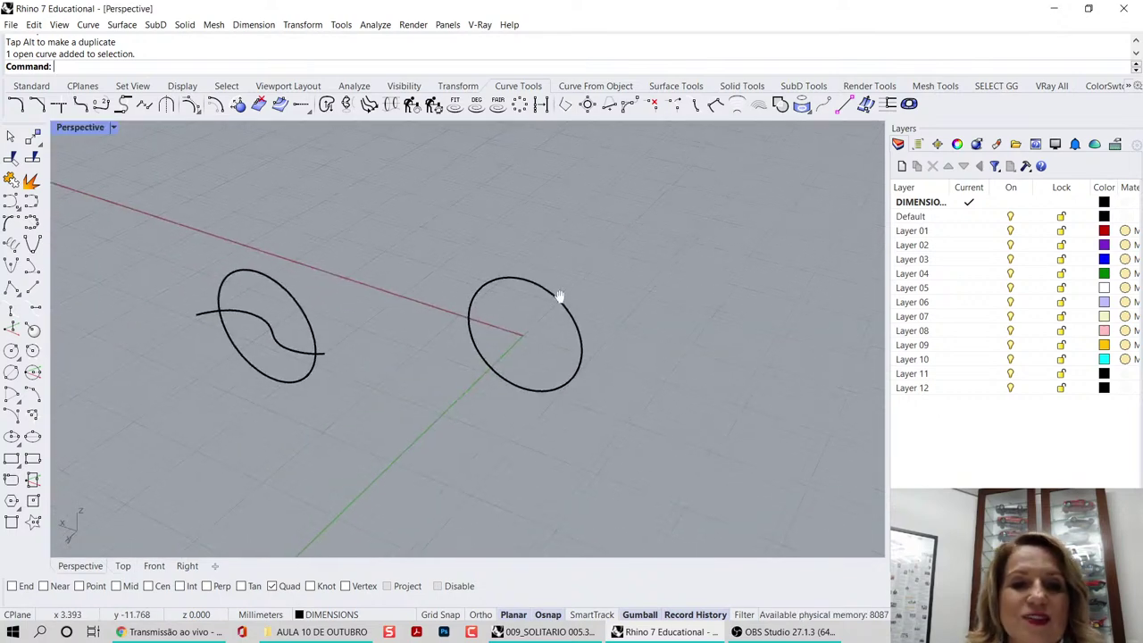
# - Change the S-curve's object layer to Layer 01
pyautogui.click(302, 350)
pyautogui.click(332, 615)
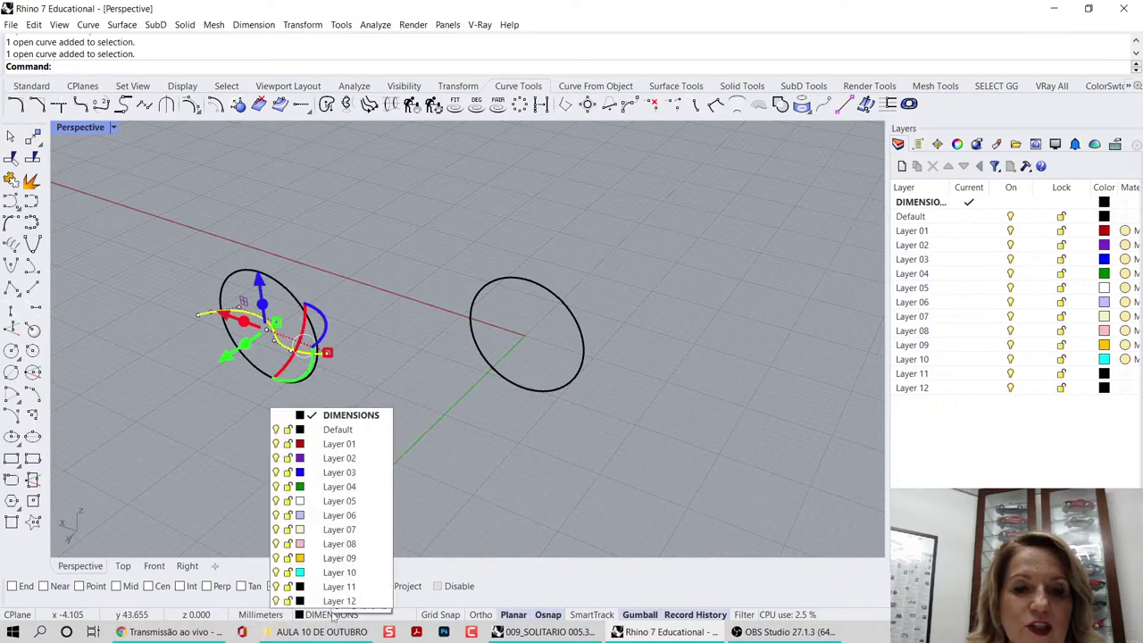
pyautogui.rightClick(344, 444)
pyautogui.click(406, 468)
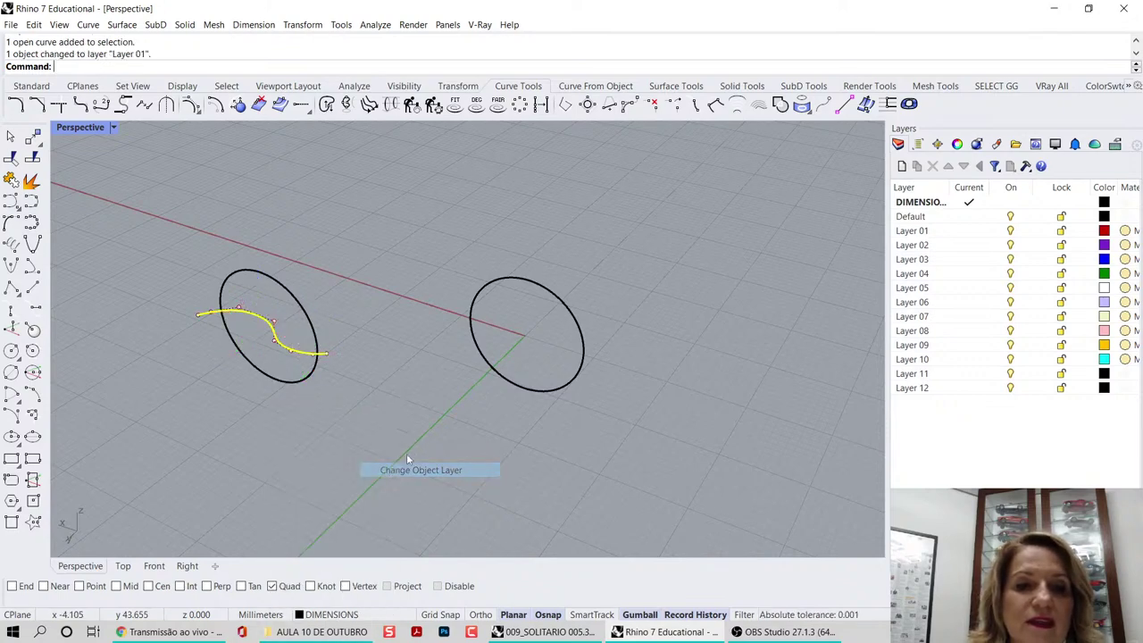
pyautogui.moveTo(378, 386); pyautogui.dragTo(391, 391, button='right')
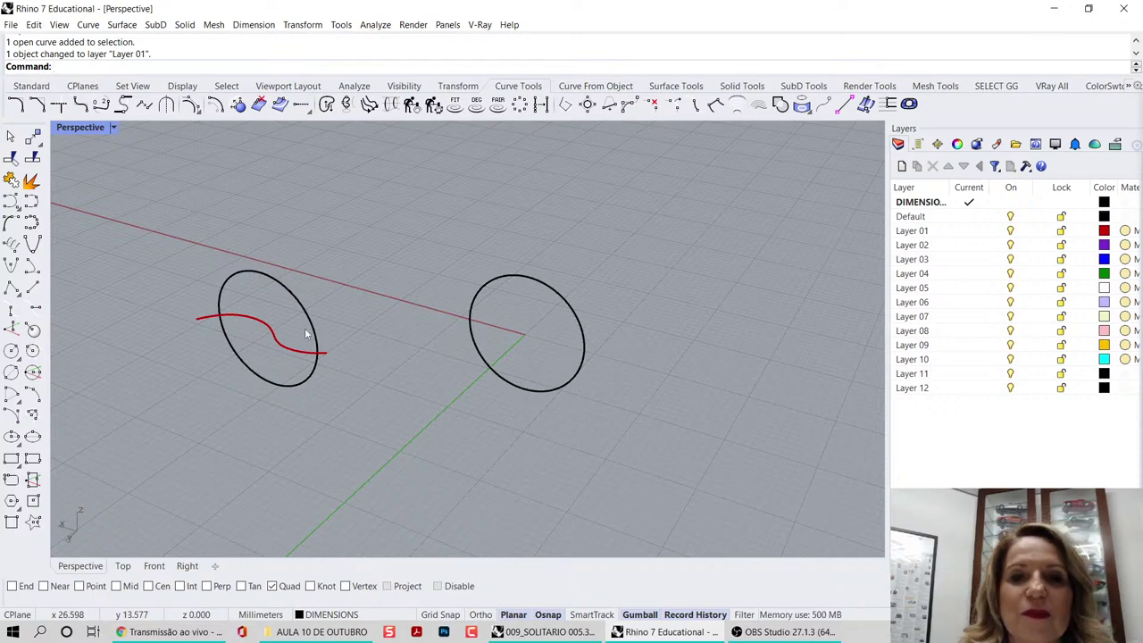
# - Create a curve from two views using the S-curve and the upper arc of the split circle
pyautogui.keyDown('shift'); pyautogui.moveTo(305, 327); pyautogui.dragTo(431, 326, button='right'); pyautogui.keyUp('shift')
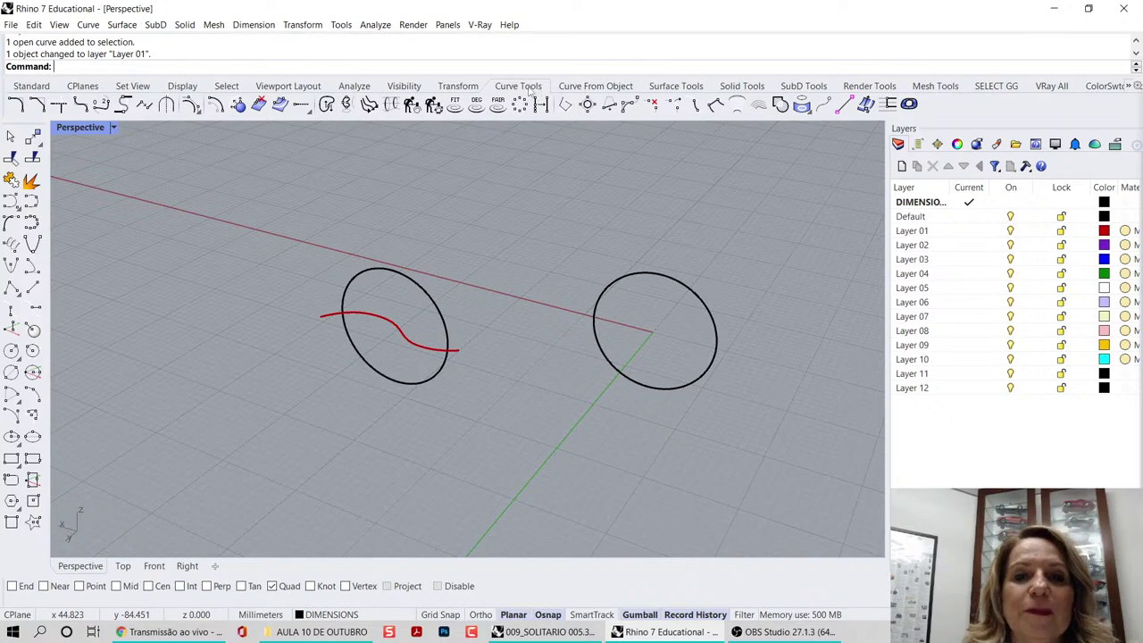
pyautogui.click(346, 107)
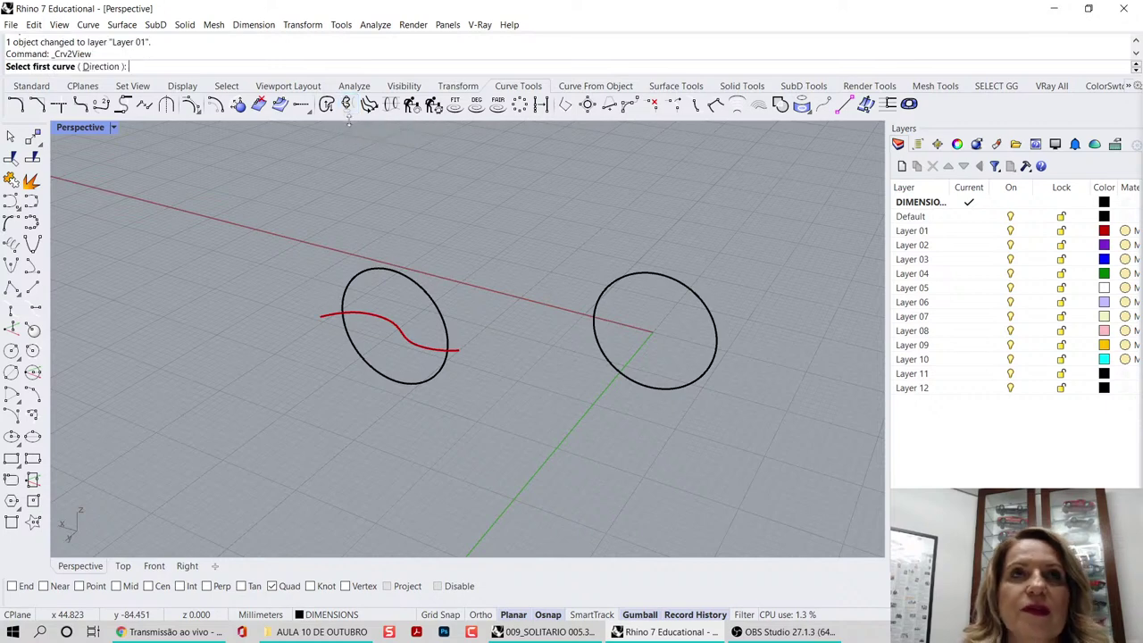
pyautogui.click(428, 353)
pyautogui.click(443, 329)
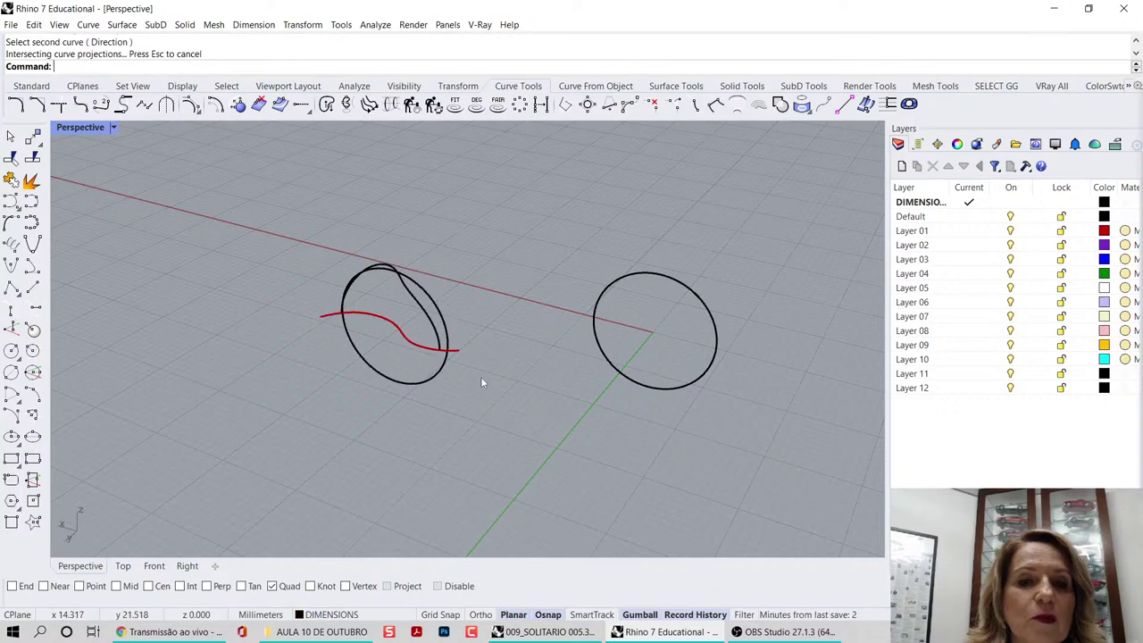
pyautogui.moveTo(480, 377); pyautogui.dragTo(154, 193, button='right')
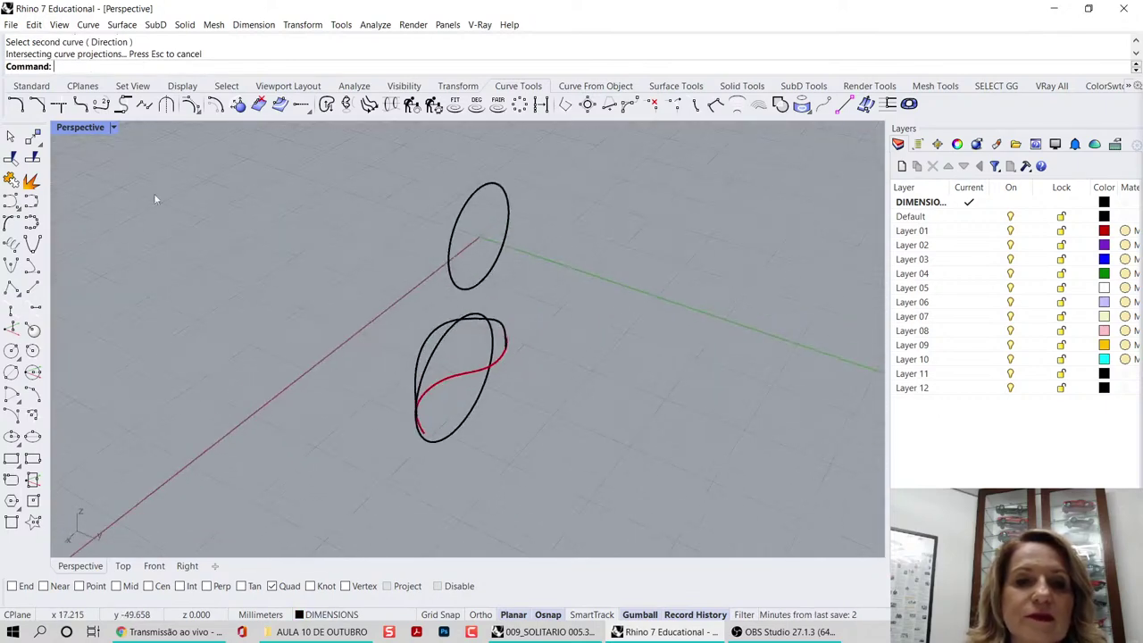
# - Show all four viewports and turn off Layer 01 to hide the original S-curve
pyautogui.doubleClick(86, 127)
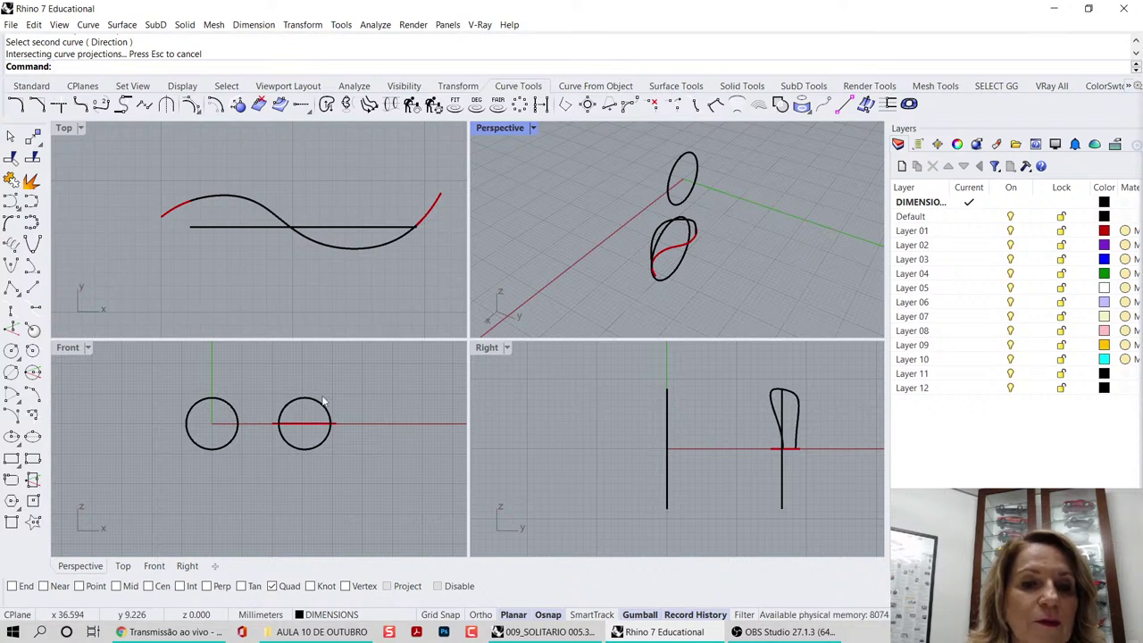
pyautogui.scroll(5, 309, 423)
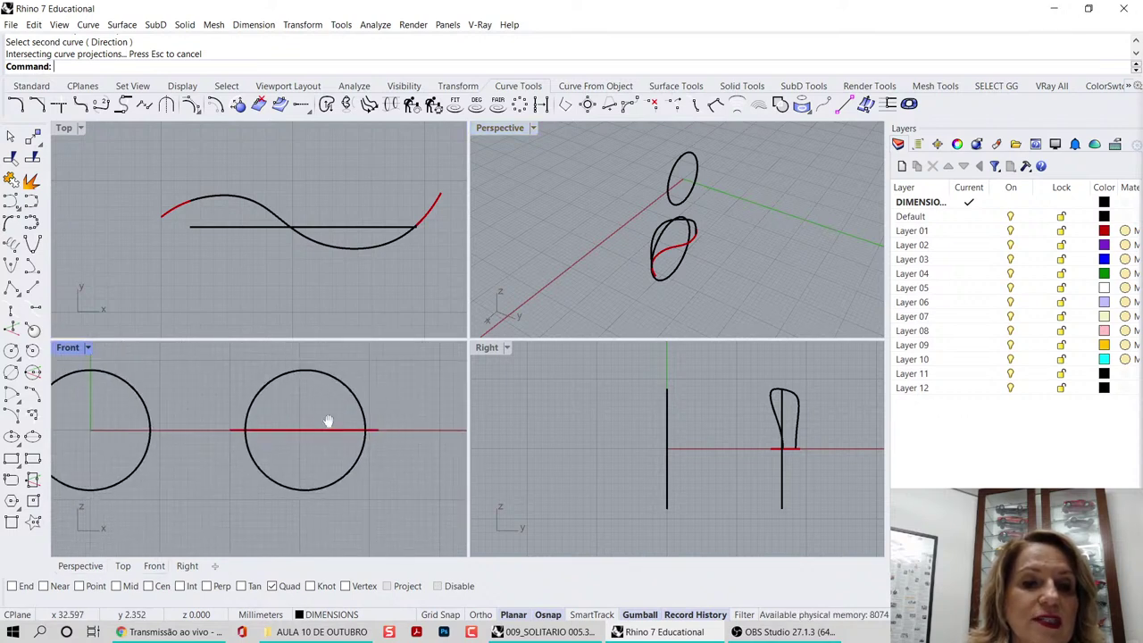
pyautogui.moveTo(714, 234); pyautogui.dragTo(623, 230, button='right')
pyautogui.click(1009, 232)
# - Try changing the split circle's flat upper arc to Layer 01, and undo that layer change
pyautogui.click(639, 224)
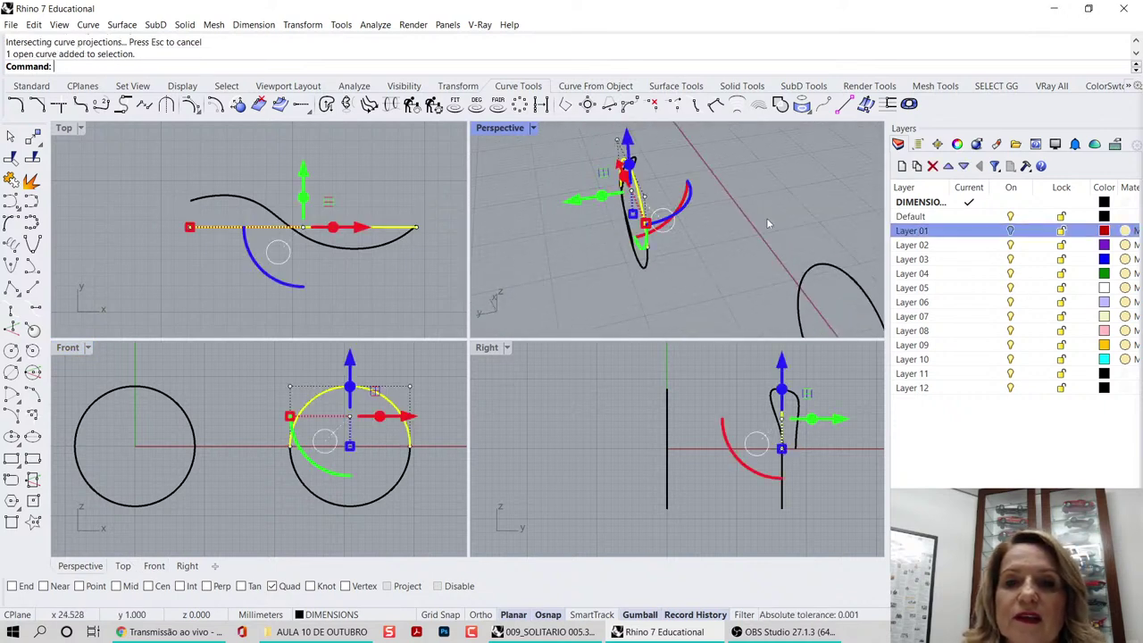
pyautogui.rightClick(954, 231)
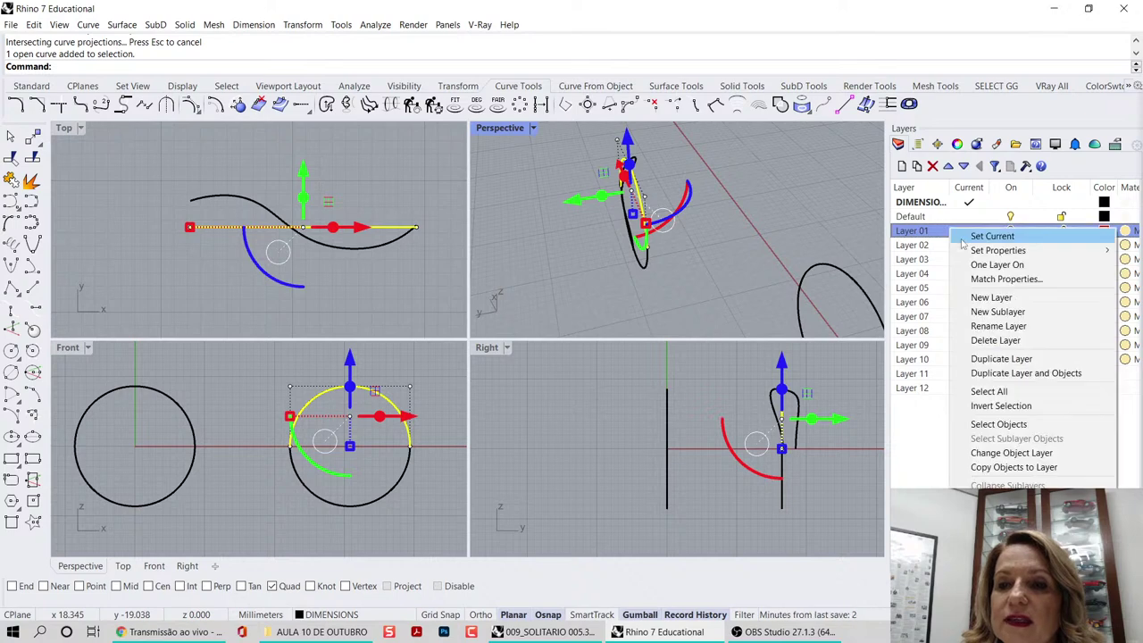
pyautogui.click(1010, 453)
pyautogui.hotkey('ctrl', 'z')
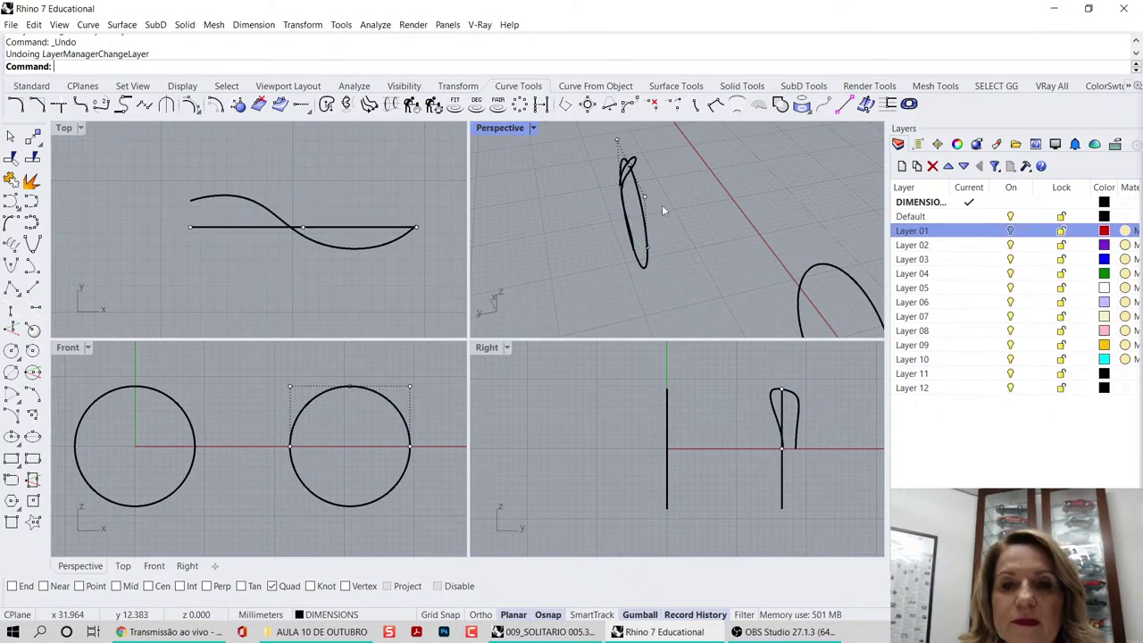
# - Change the object layer of the split circle's flat upper arc to the hidden Layer 01
pyautogui.moveTo(661, 204); pyautogui.dragTo(657, 231, button='right')
pyautogui.click(657, 231)
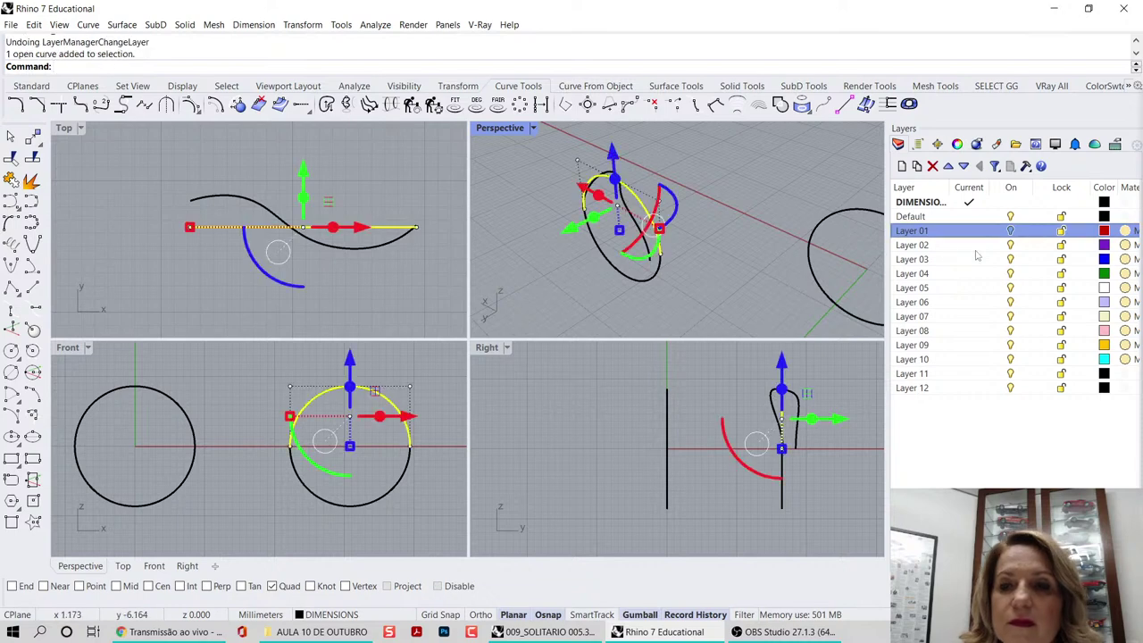
pyautogui.rightClick(958, 235)
pyautogui.click(1011, 456)
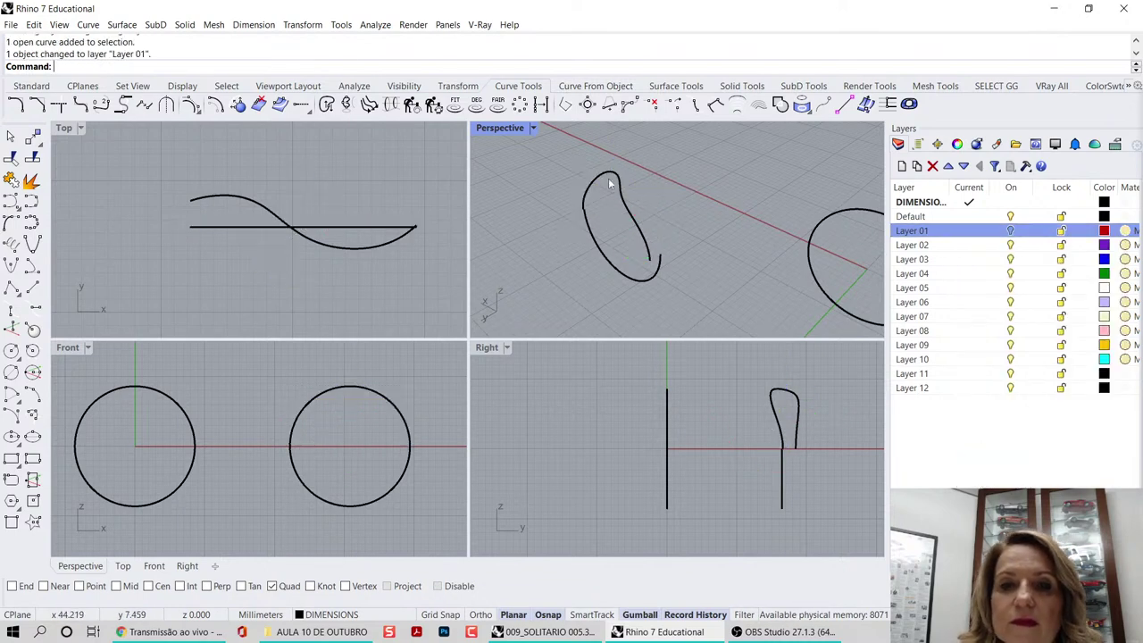
# - Close the wide gap by moving the lower arc's end control point onto the end of the wavy upper curve
pyautogui.moveTo(602, 182); pyautogui.dragTo(582, 232, button='right')
pyautogui.doubleClick(491, 132)
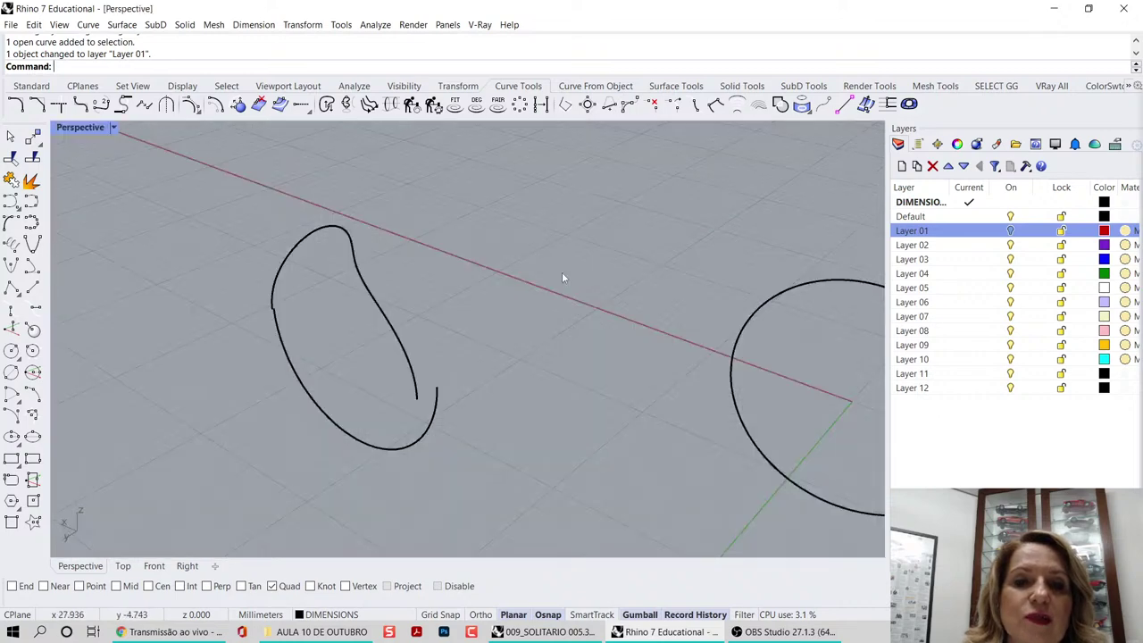
pyautogui.scroll(5, 562, 271)
pyautogui.click(368, 329)
pyautogui.scroll(1, 373, 346)
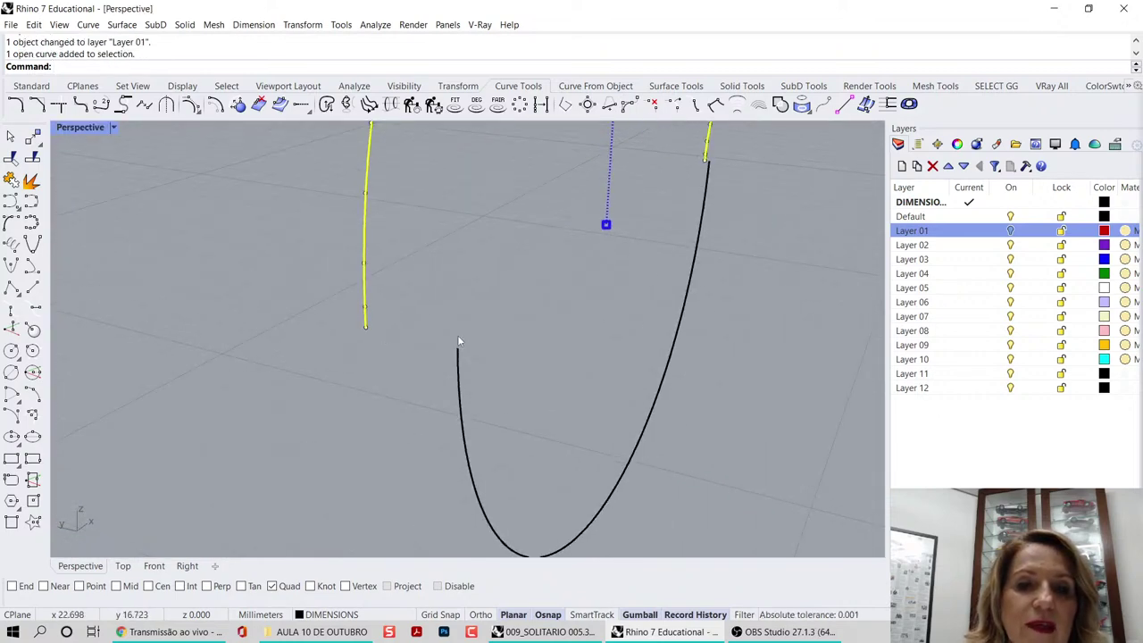
pyautogui.click(458, 354)
pyautogui.moveTo(458, 349); pyautogui.dragTo(367, 328)
pyautogui.scroll(-5, 407, 298)
pyautogui.moveTo(527, 279); pyautogui.dragTo(479, 263, button='right')
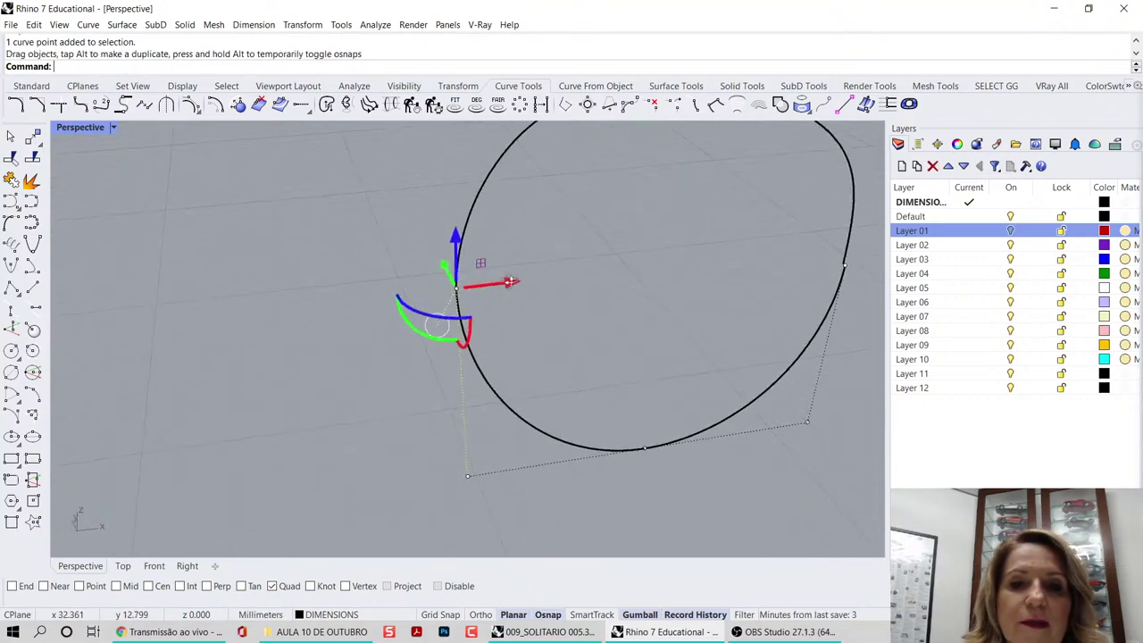
# - Close the small gap on the opposite side by moving the lower arc's other end point onto the wavy curve
pyautogui.click(317, 243)
pyautogui.scroll(-5, 316, 244)
pyautogui.scroll(5, 617, 243)
pyautogui.scroll(4, 617, 243)
pyautogui.moveTo(617, 244); pyautogui.dragTo(490, 251, button='right')
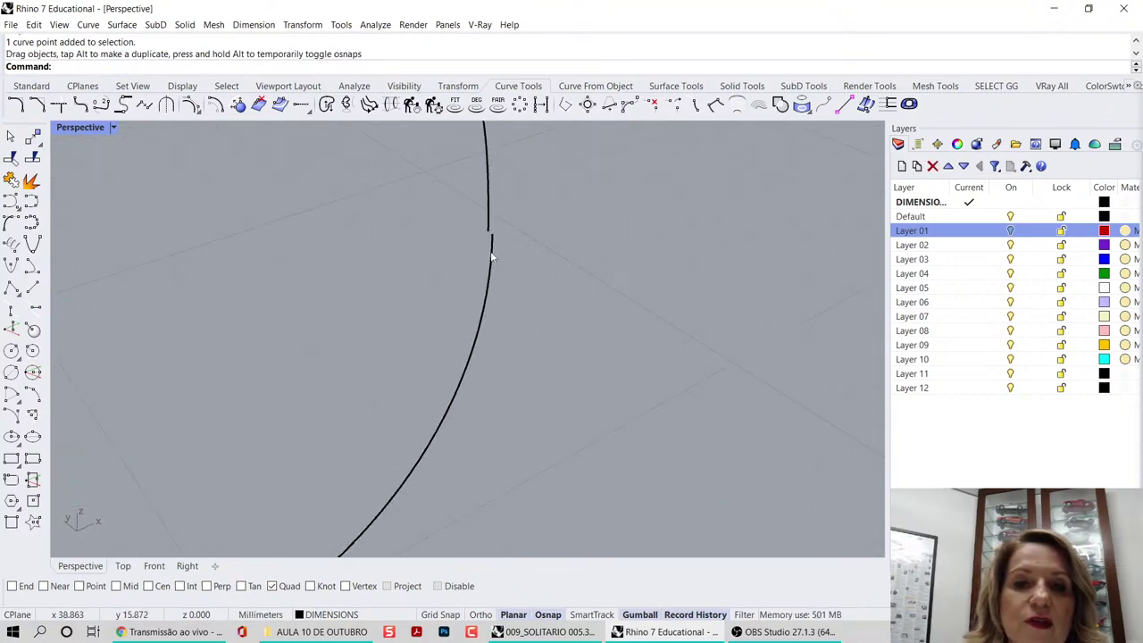
pyautogui.click(490, 251)
pyautogui.click(491, 232)
pyautogui.moveTo(489, 232); pyautogui.dragTo(485, 229)
pyautogui.click(505, 242)
# - Join the wavy upper curve and the lower arc into one closed curve
pyautogui.doubleClick(69, 128)
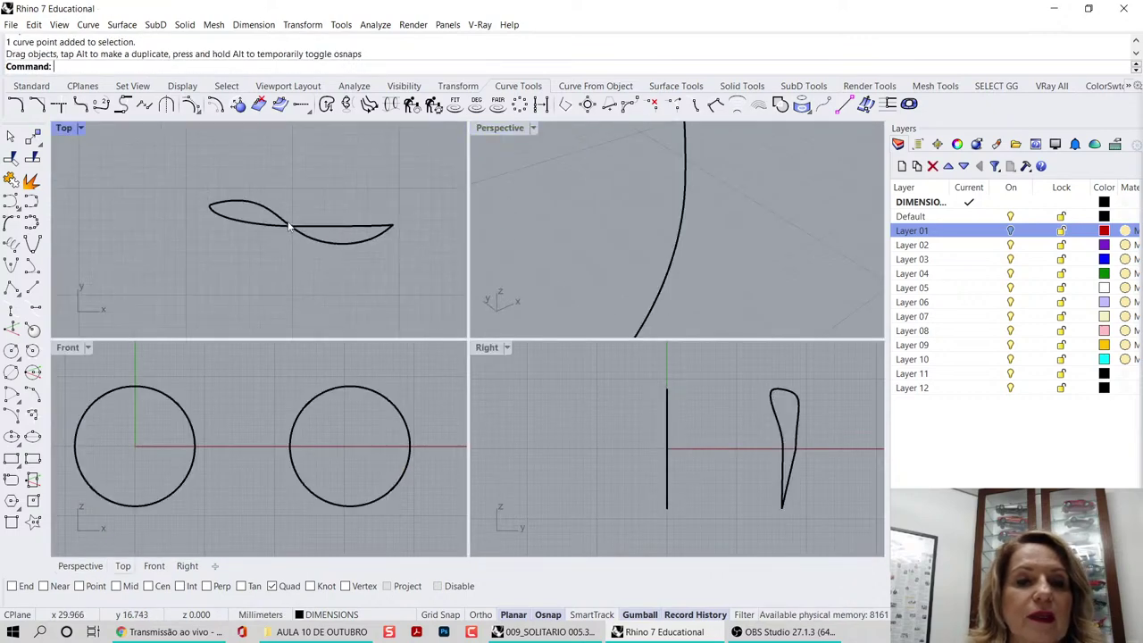
pyautogui.moveTo(184, 169); pyautogui.dragTo(397, 284)
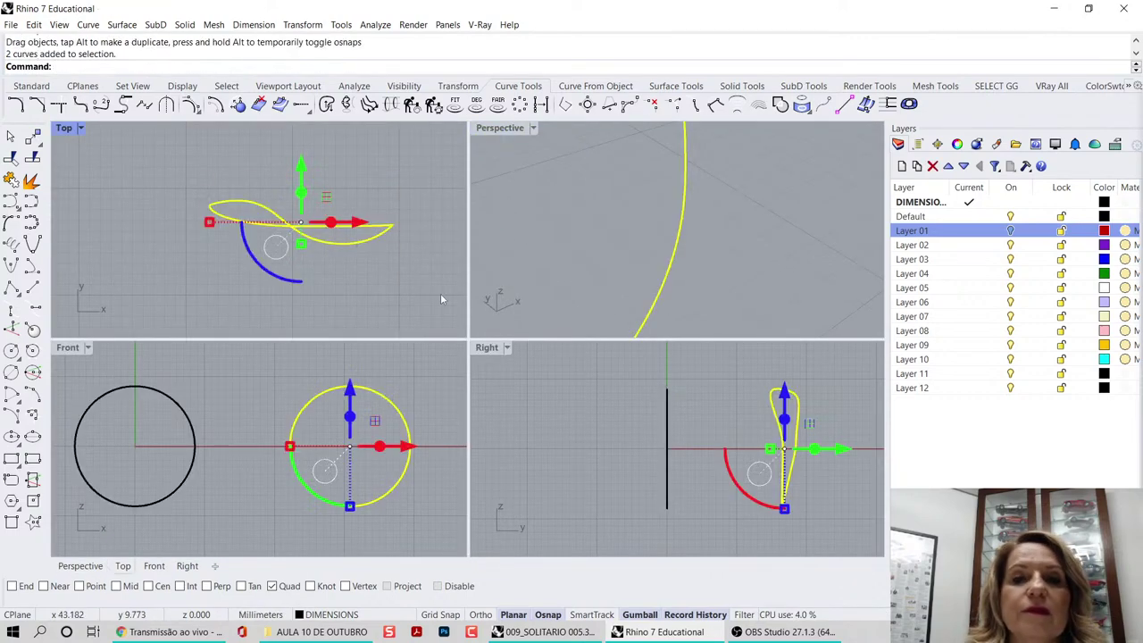
pyautogui.click(12, 179)
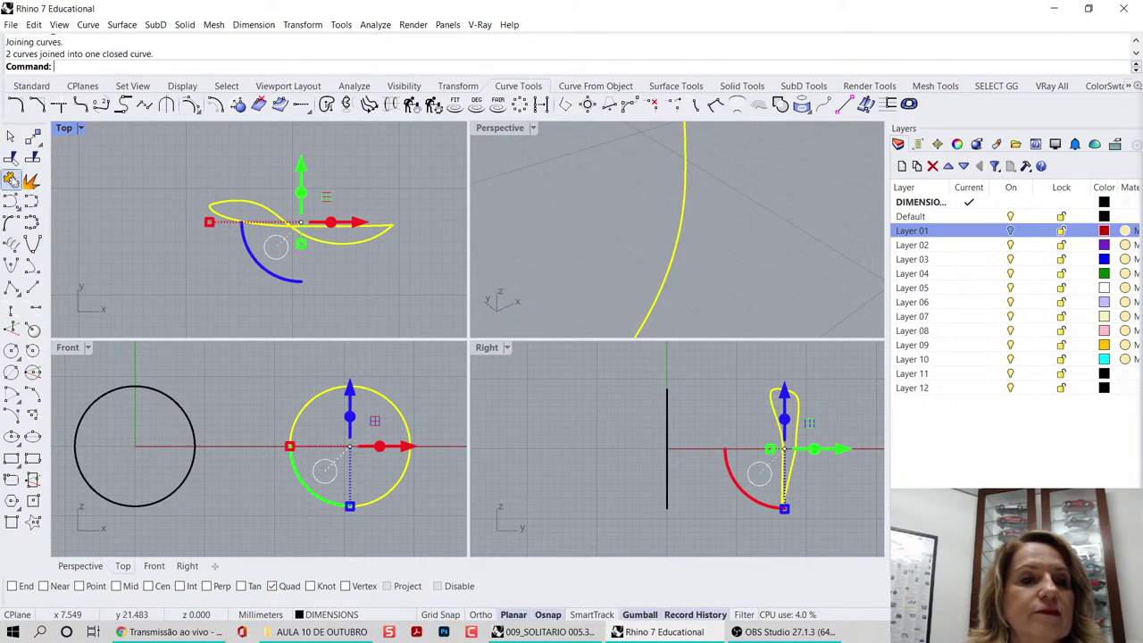
# - Rebuild the joined curve with 20 points at degree 3, deleting the input
pyautogui.click(412, 103)
pyautogui.moveTo(611, 235); pyautogui.dragTo(583, 233)
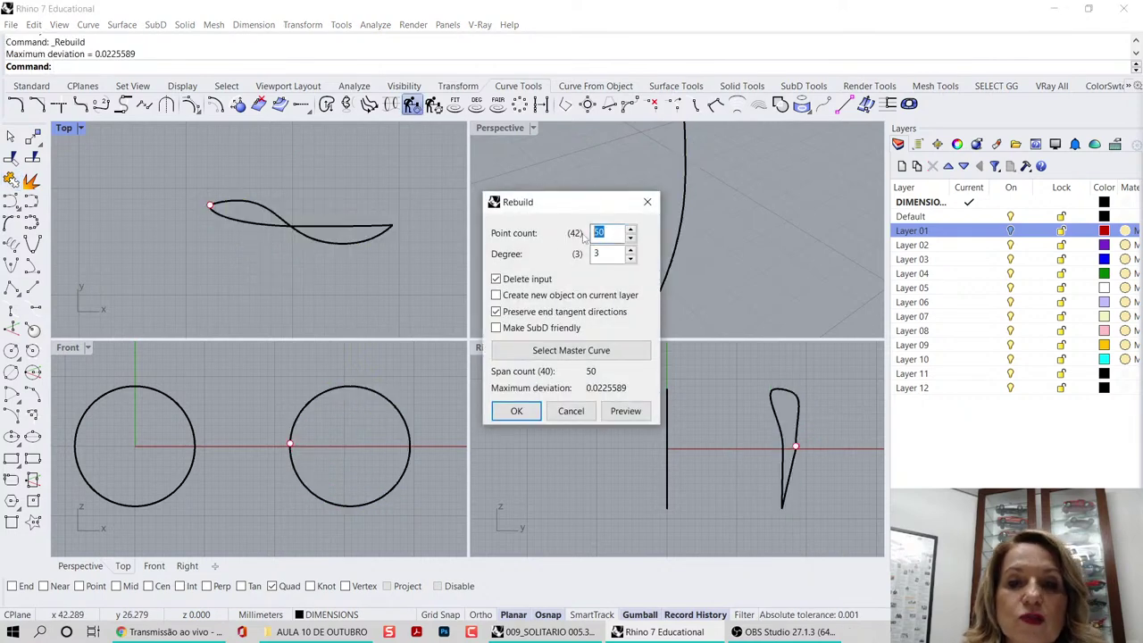
pyautogui.write('2')
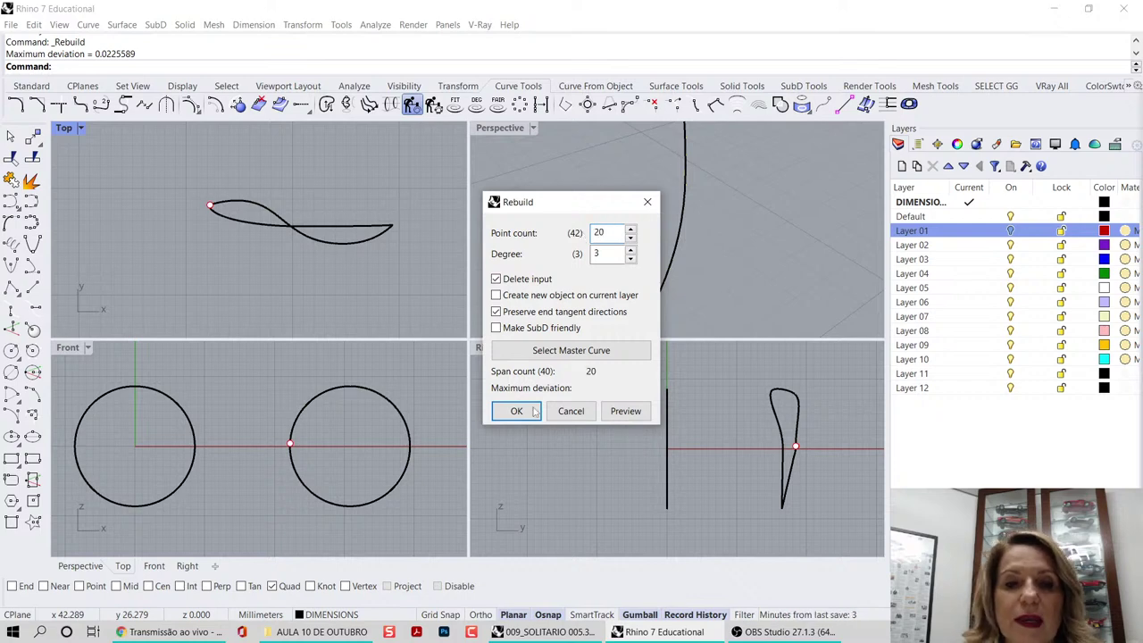
pyautogui.click(534, 410)
pyautogui.click(384, 306)
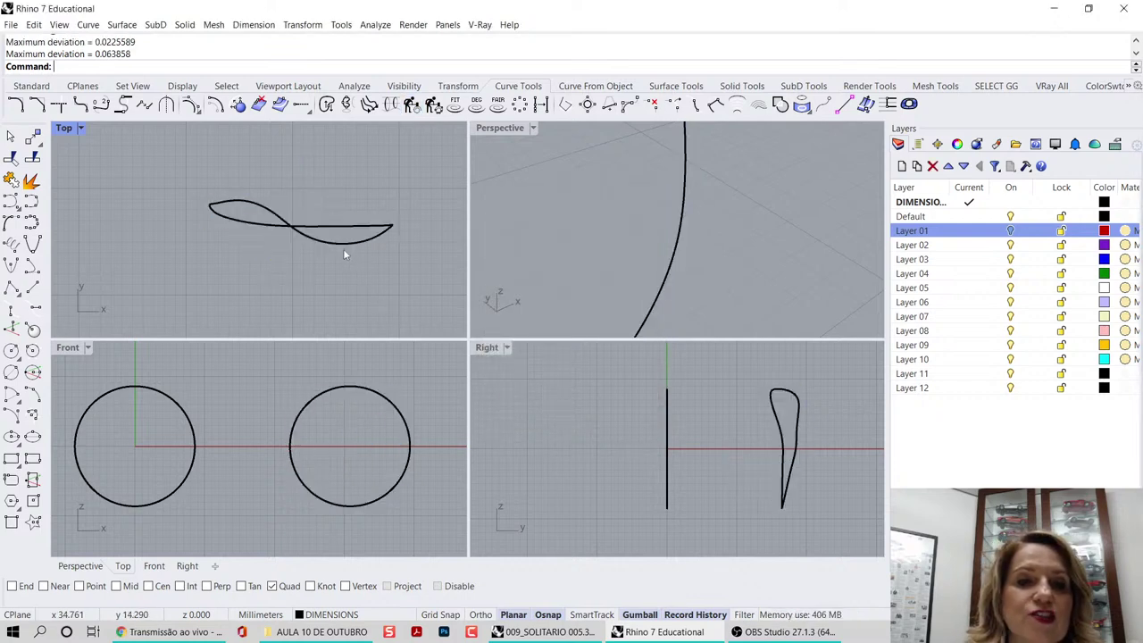
# - Rotate the rebuilt closed curve slightly counterclockwise in the Top view to balance its tilt
pyautogui.click(348, 248)
pyautogui.moveTo(298, 284); pyautogui.dragTo(309, 287)
pyautogui.click(381, 290)
pyautogui.scroll(-3, 706, 257)
pyautogui.scroll(-3, 705, 257)
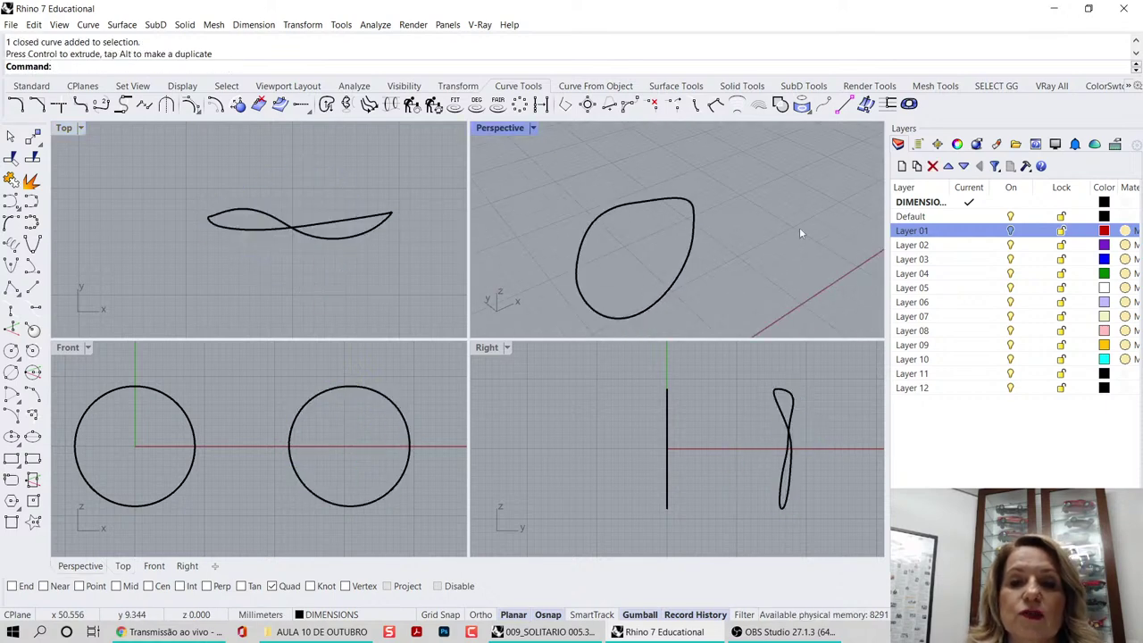
# - Move Layer 01 one place up in the layer list, above Default
pyautogui.moveTo(800, 227); pyautogui.dragTo(668, 192, button='right')
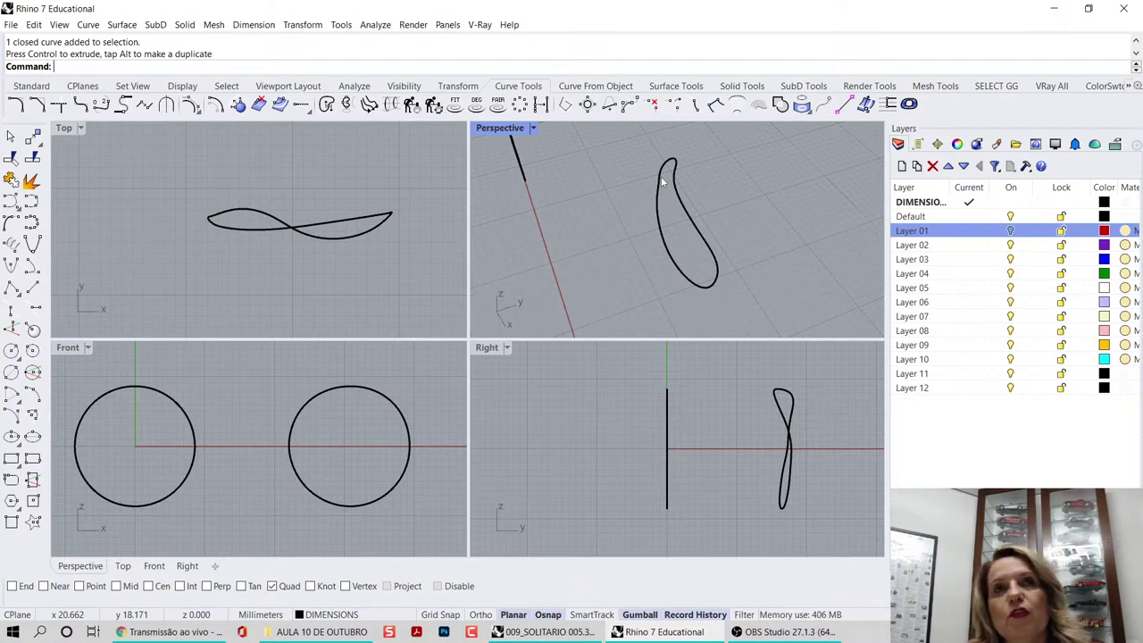
pyautogui.click(949, 166)
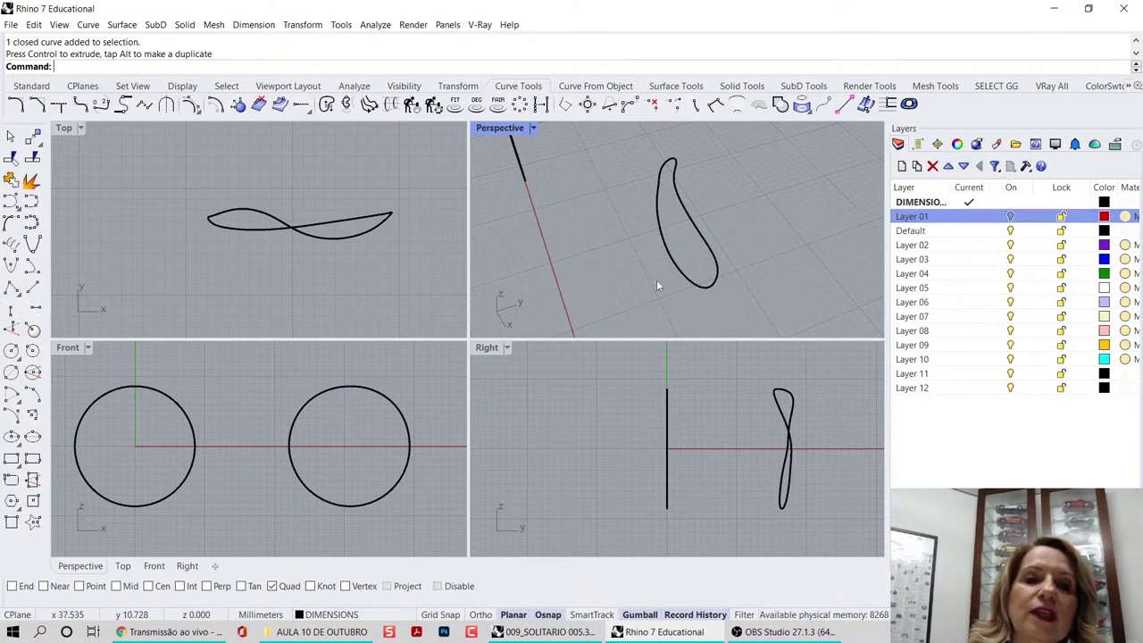
pyautogui.moveTo(663, 286); pyautogui.dragTo(758, 256, button='right')
pyautogui.moveTo(704, 239); pyautogui.dragTo(636, 234, button='right')
pyautogui.scroll(4, 706, 230)
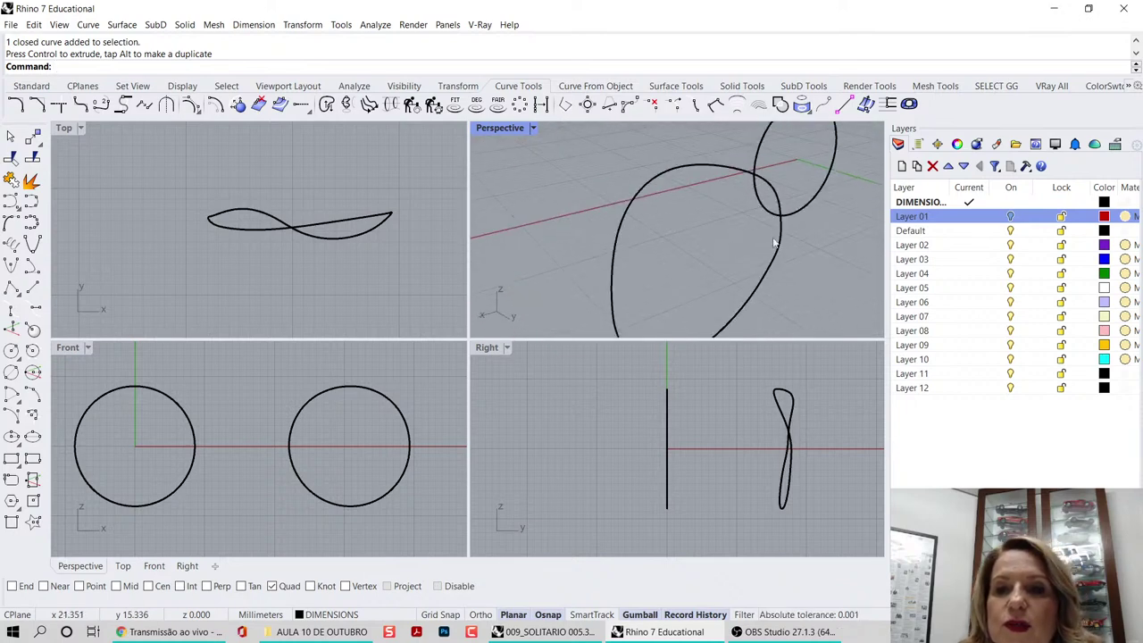
# - Rebuild the closed wavy curve again with 25 points at degree 3
pyautogui.click(778, 242)
pyautogui.scroll(5, 792, 246)
pyautogui.scroll(-4, 757, 264)
pyautogui.moveTo(756, 264); pyautogui.dragTo(768, 303, button='right')
pyautogui.click(413, 104)
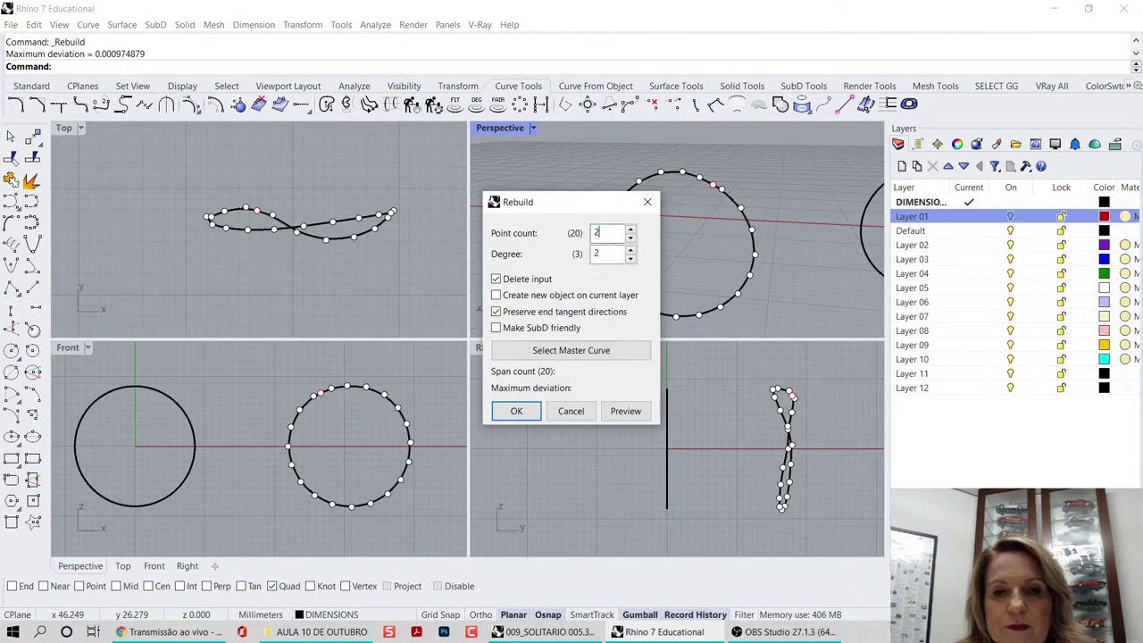
pyautogui.write('25')
pyautogui.click(625, 411)
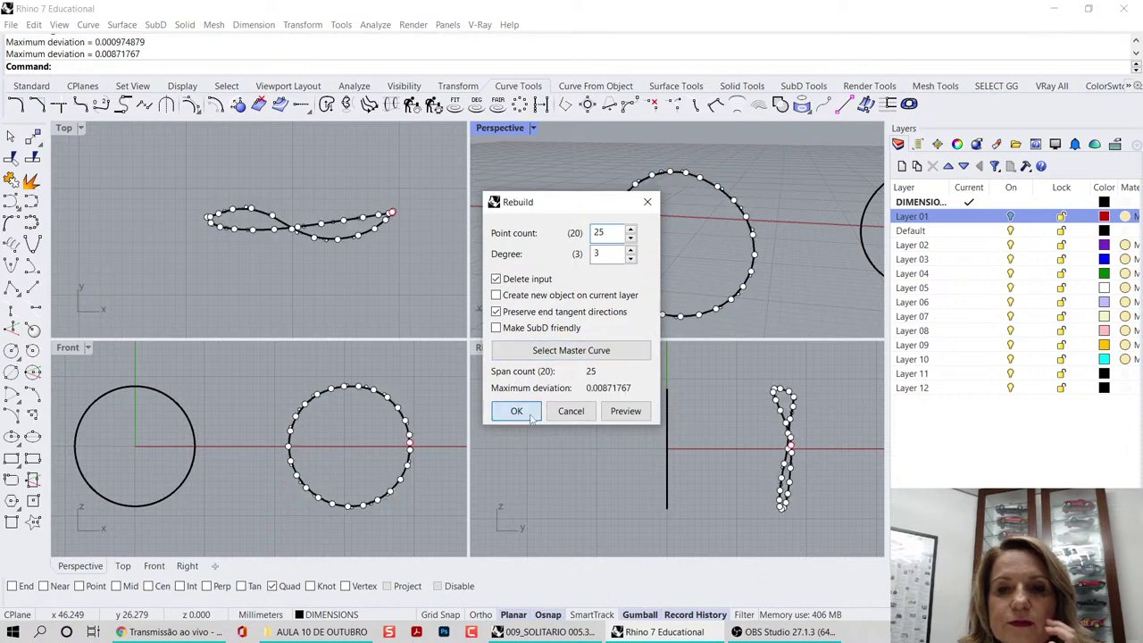
pyautogui.click(516, 411)
pyautogui.moveTo(783, 256); pyautogui.dragTo(732, 268, button='right')
pyautogui.press('Escape')
# - Try deleting one control point on the side of the closed wavy curve, and undo the deletion
pyautogui.scroll(6, 727, 267)
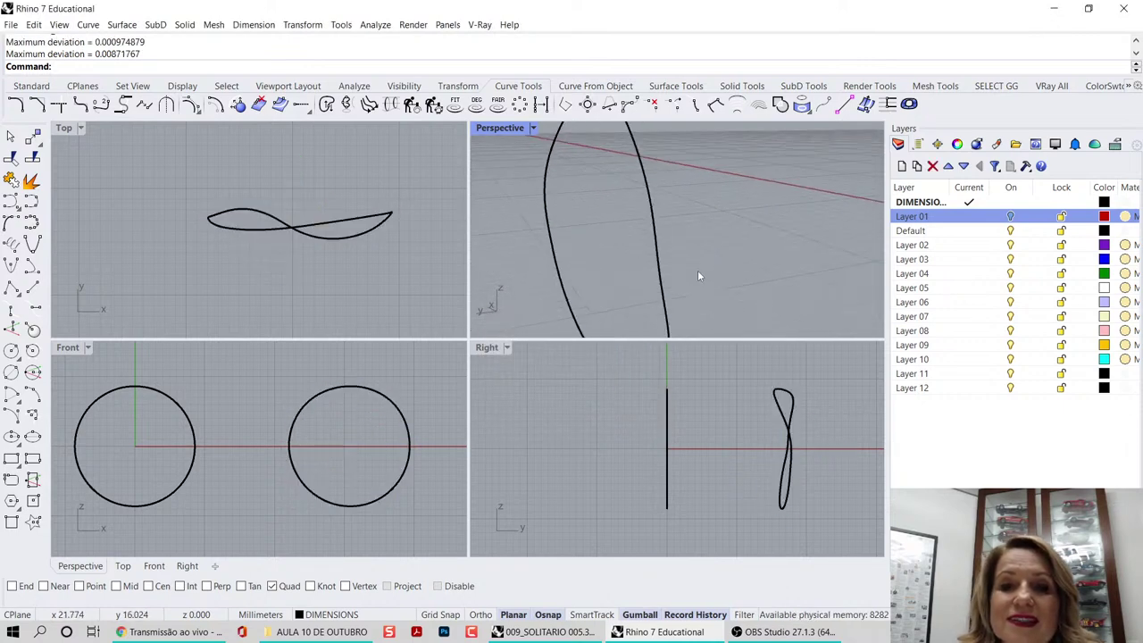
pyautogui.click(664, 276)
pyautogui.scroll(2, 664, 276)
pyautogui.click(656, 275)
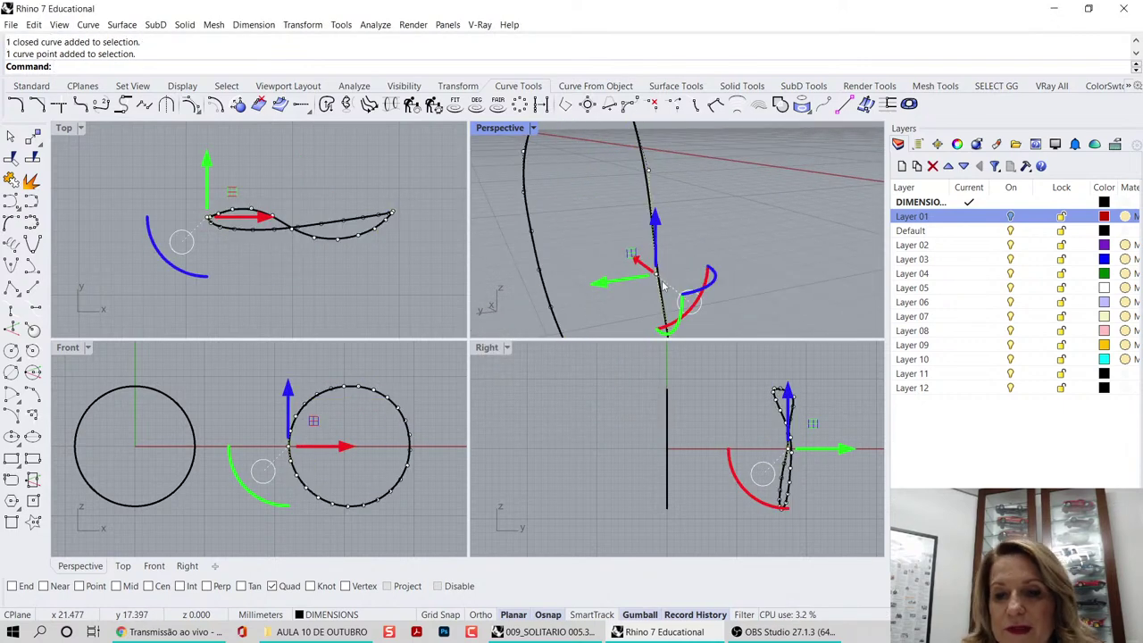
pyautogui.press('Delete')
pyautogui.hotkey('ctrl', 'z')
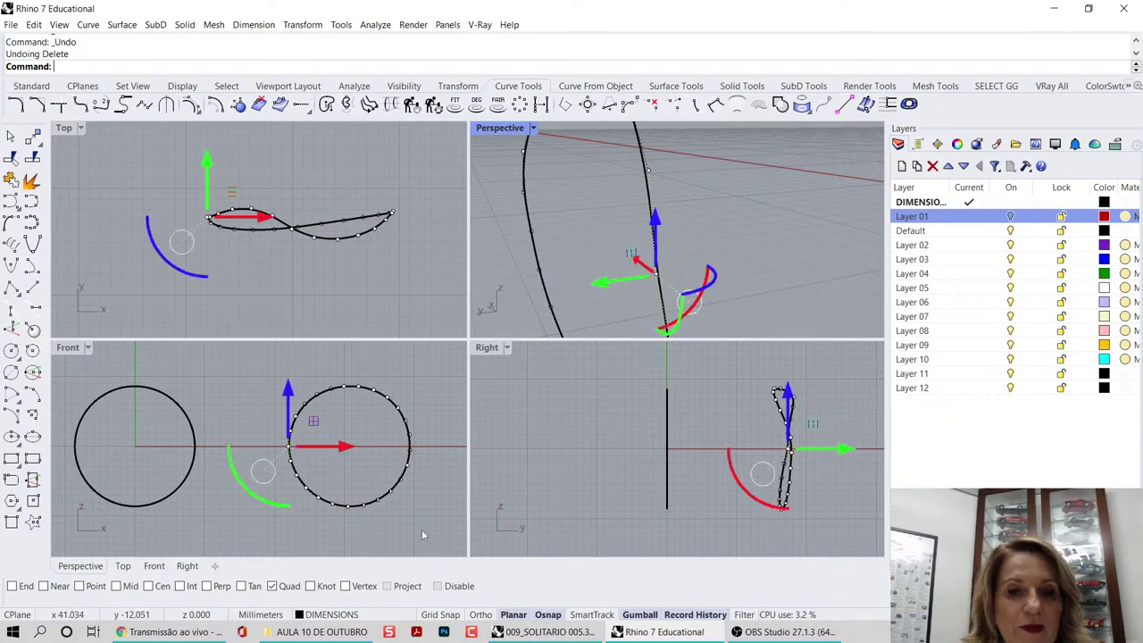
pyautogui.click(418, 371)
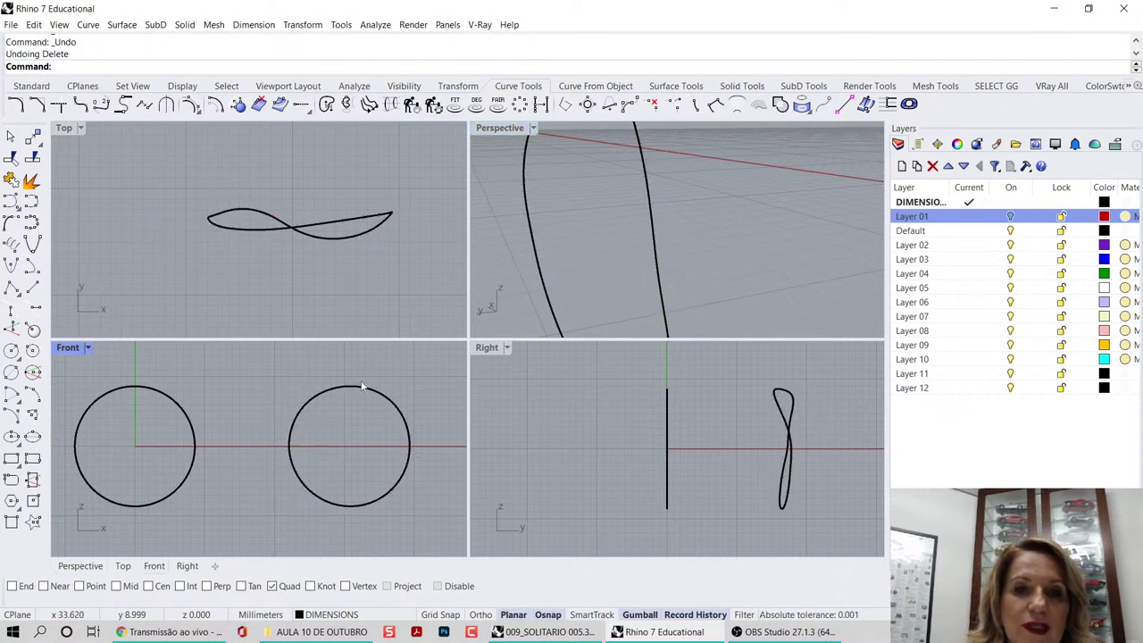
# - Change the closed wavy curve's object layer to Layer 03 and turn that layer off
pyautogui.click(411, 435)
pyautogui.click(916, 260)
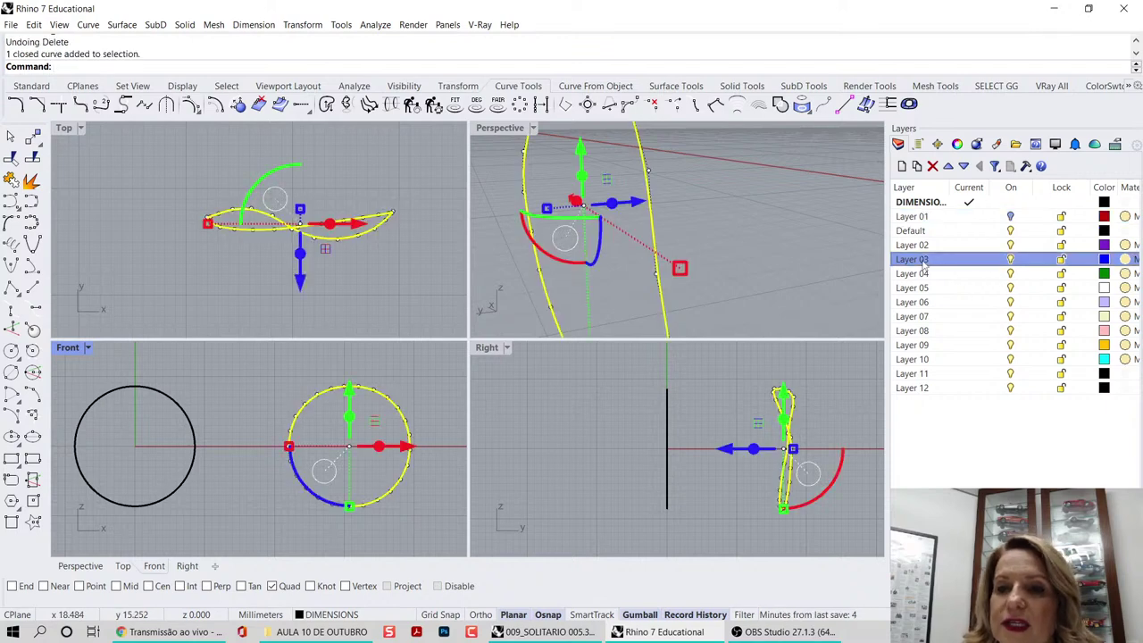
pyautogui.rightClick(916, 260)
pyautogui.click(982, 477)
pyautogui.click(1011, 259)
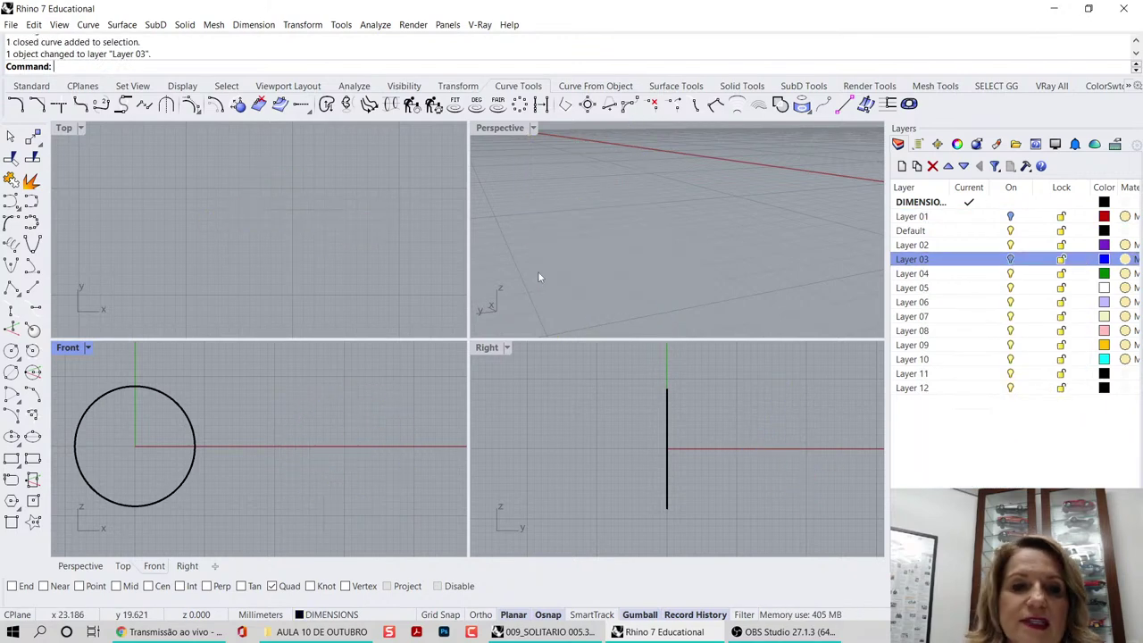
# - Maximize the Right viewport and frame the whole base circle in it
pyautogui.doubleClick(497, 352)
pyautogui.moveTo(495, 353); pyautogui.dragTo(525, 310, button='right')
pyautogui.scroll(6, 486, 231)
pyautogui.scroll(-2, 485, 236)
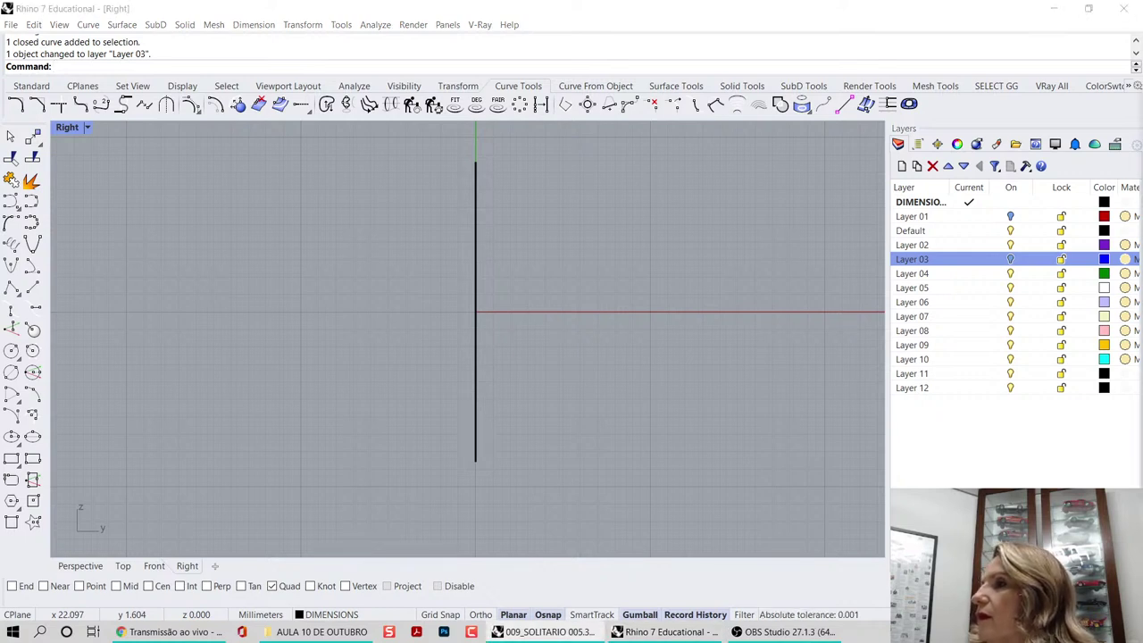
pyautogui.click(1104, 274)
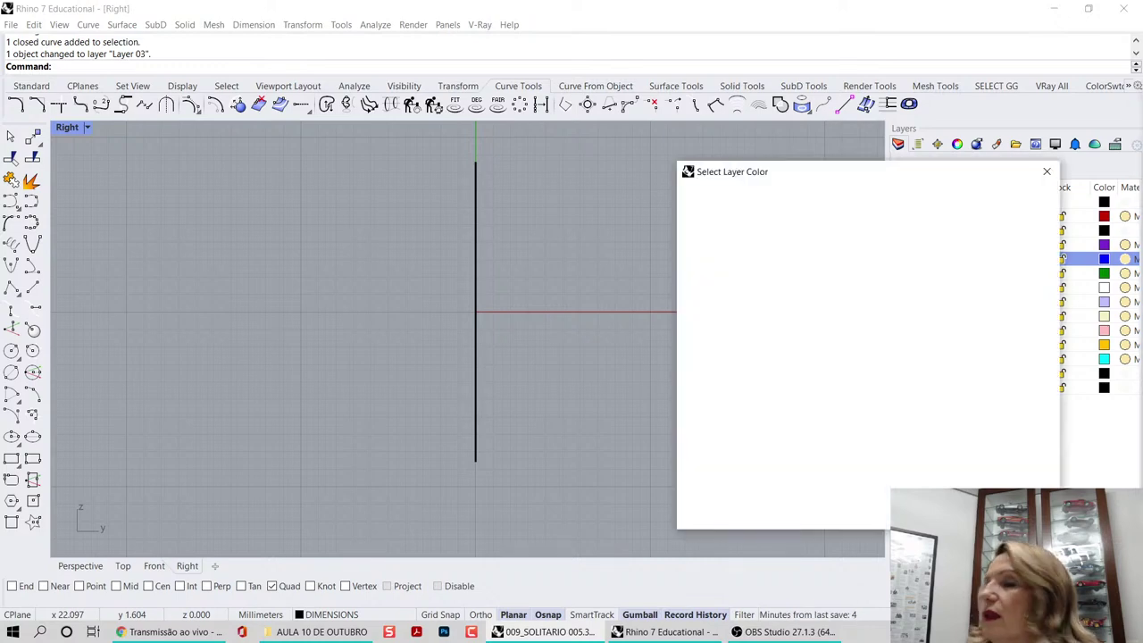
pyautogui.press('Escape')
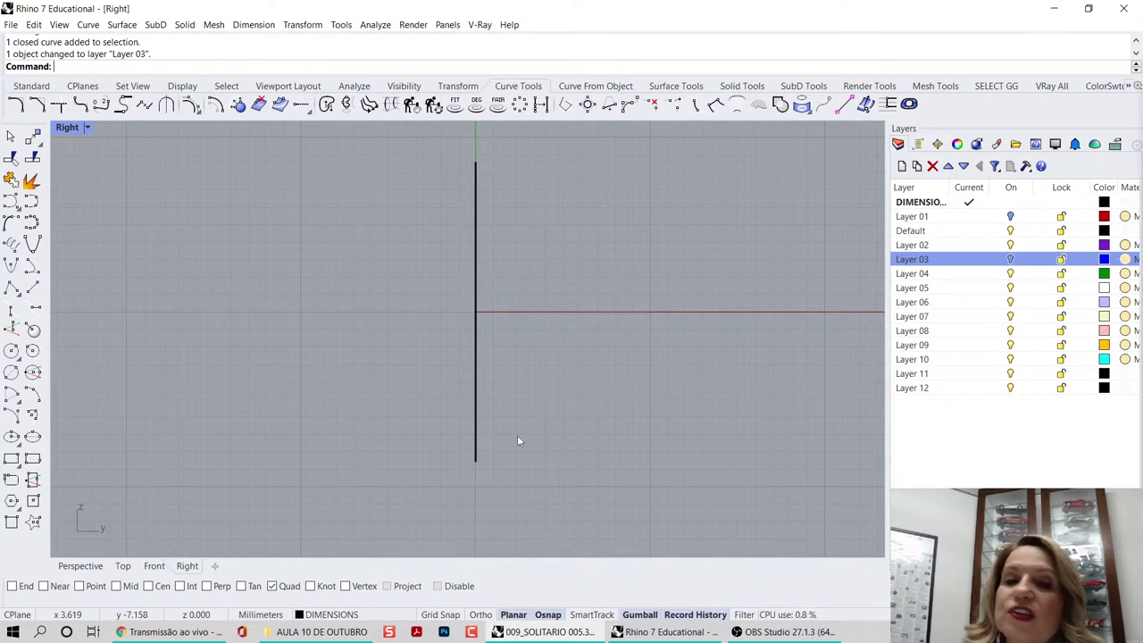
# - Try a center-based rectangle 3 mm long on the base circle's lowest quadrant point, and undo it
pyautogui.click(14, 462)
pyautogui.moveTo(59, 455); pyautogui.dragTo(143, 386)
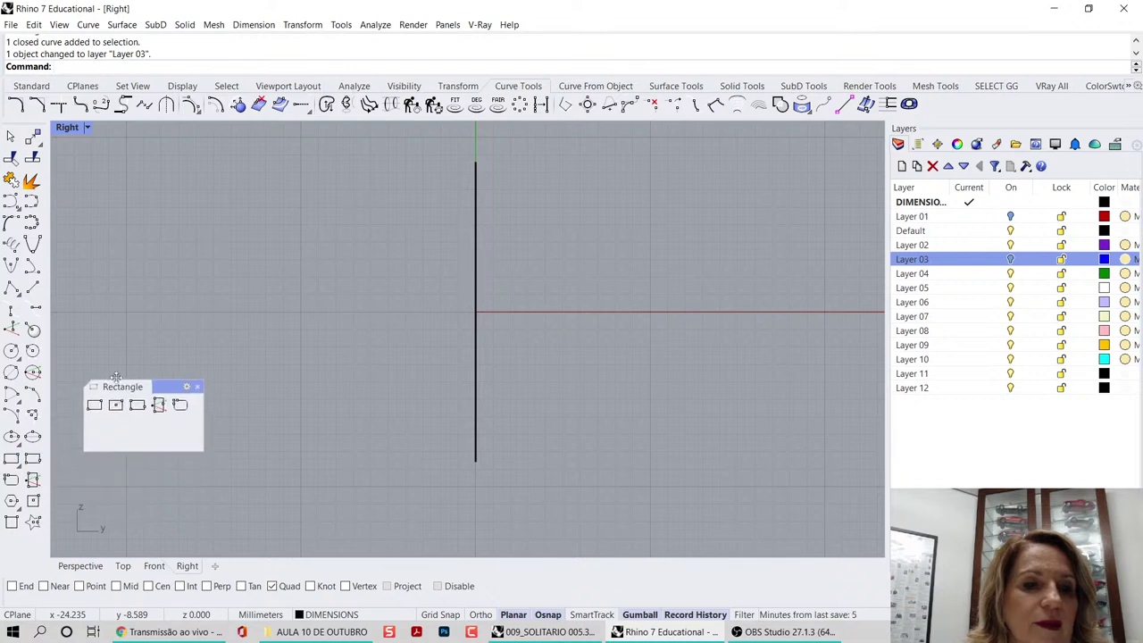
pyautogui.click(116, 404)
pyautogui.hotkey('alt', 'Tab')
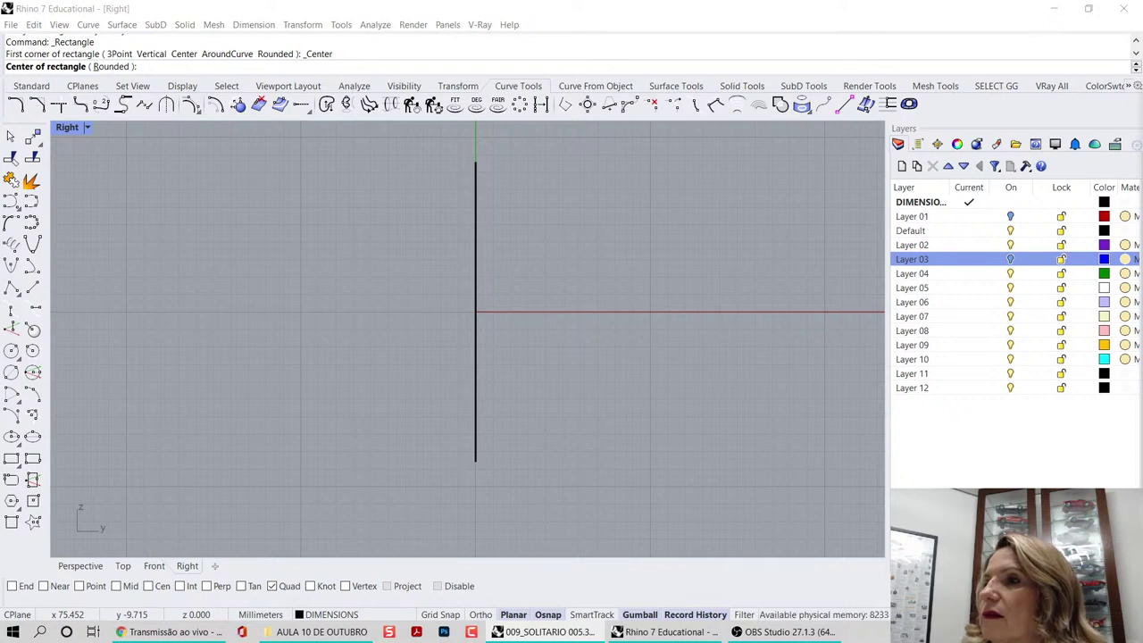
pyautogui.click(602, 386)
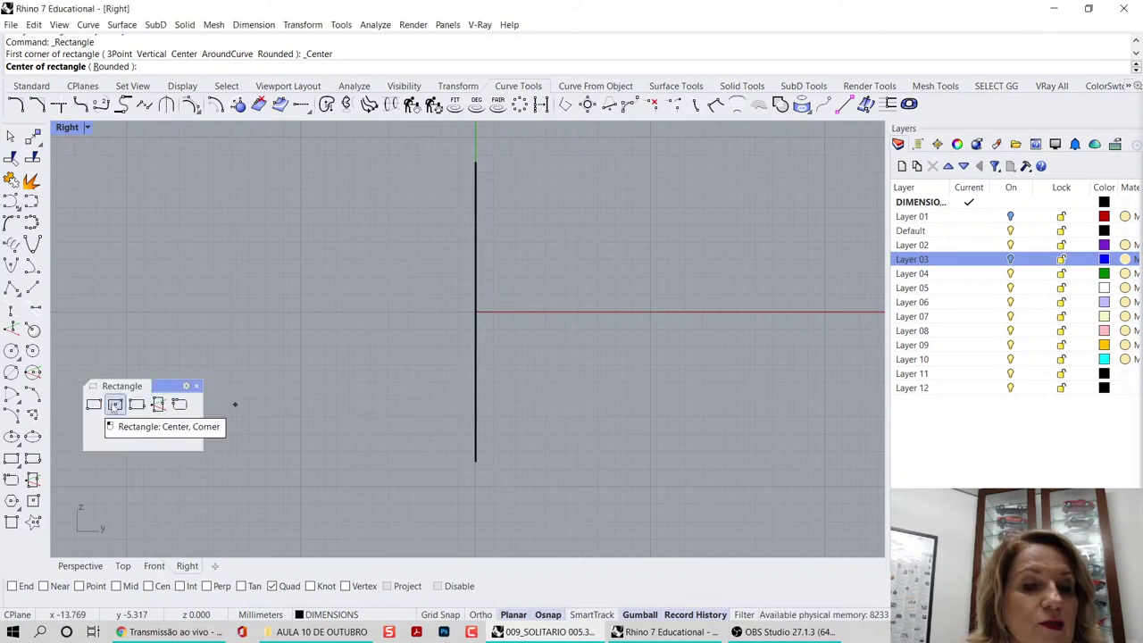
pyautogui.click(475, 460)
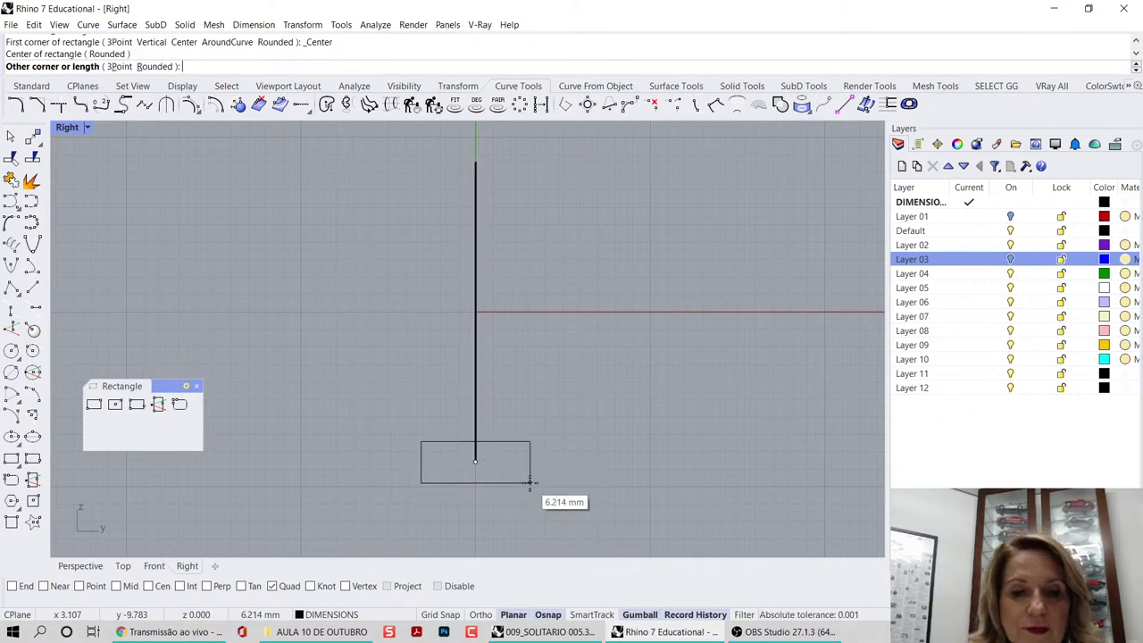
pyautogui.write('3')
pyautogui.press('Return')
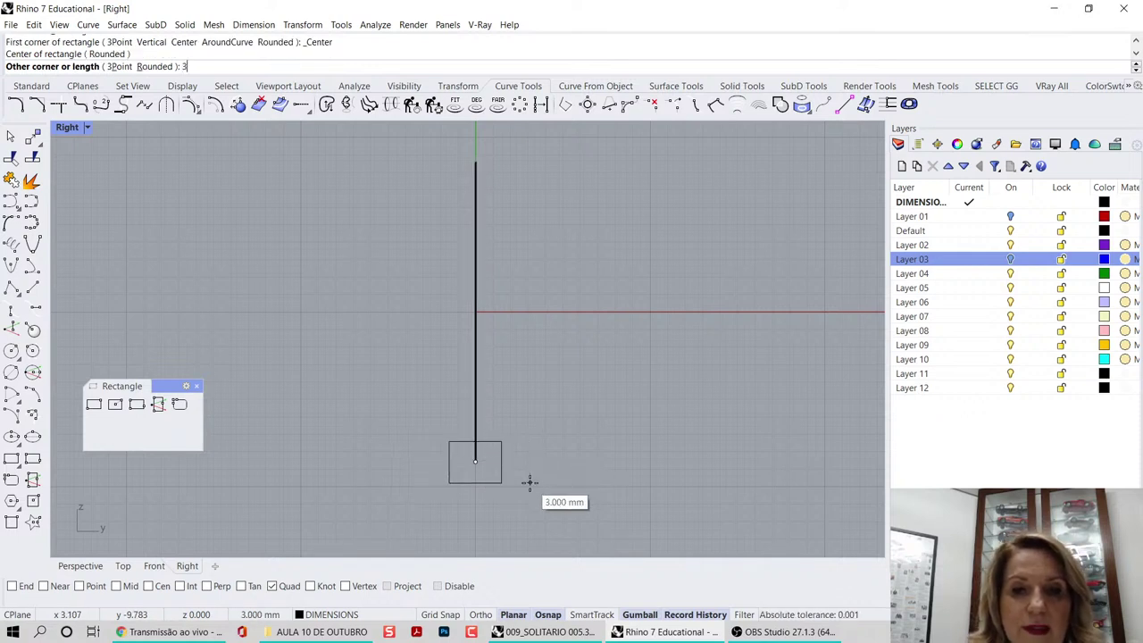
pyautogui.click(529, 483)
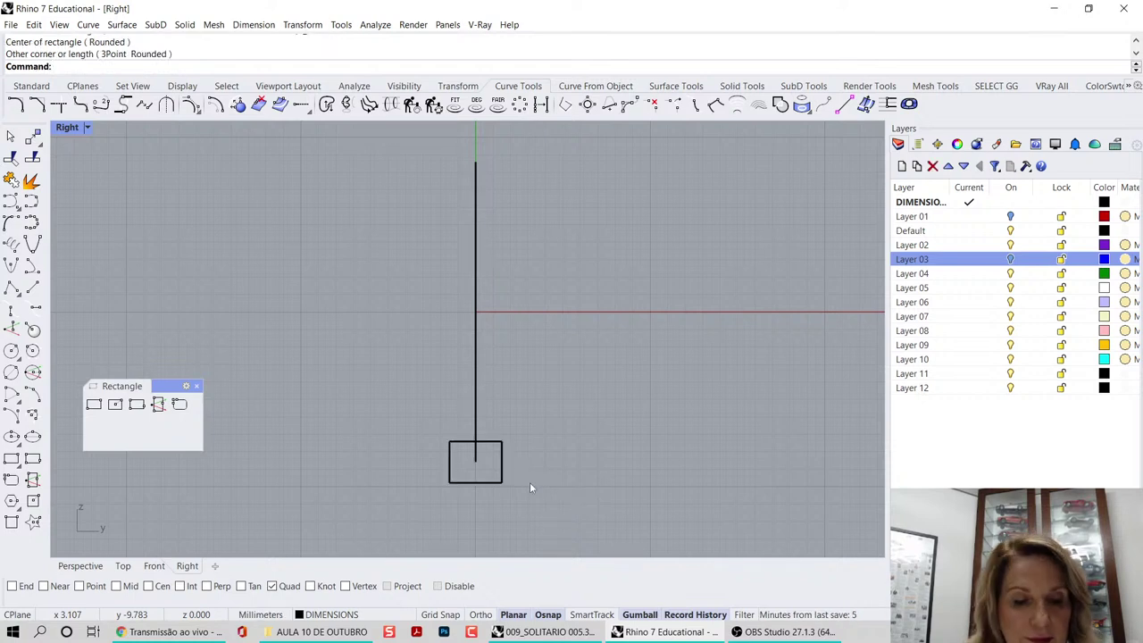
pyautogui.hotkey('ctrl', 'z')
# - Draw a 3 by 1.5 mm rectangle centered on the base circle's lowest quadrant point
pyautogui.press('Return')
pyautogui.click(474, 462)
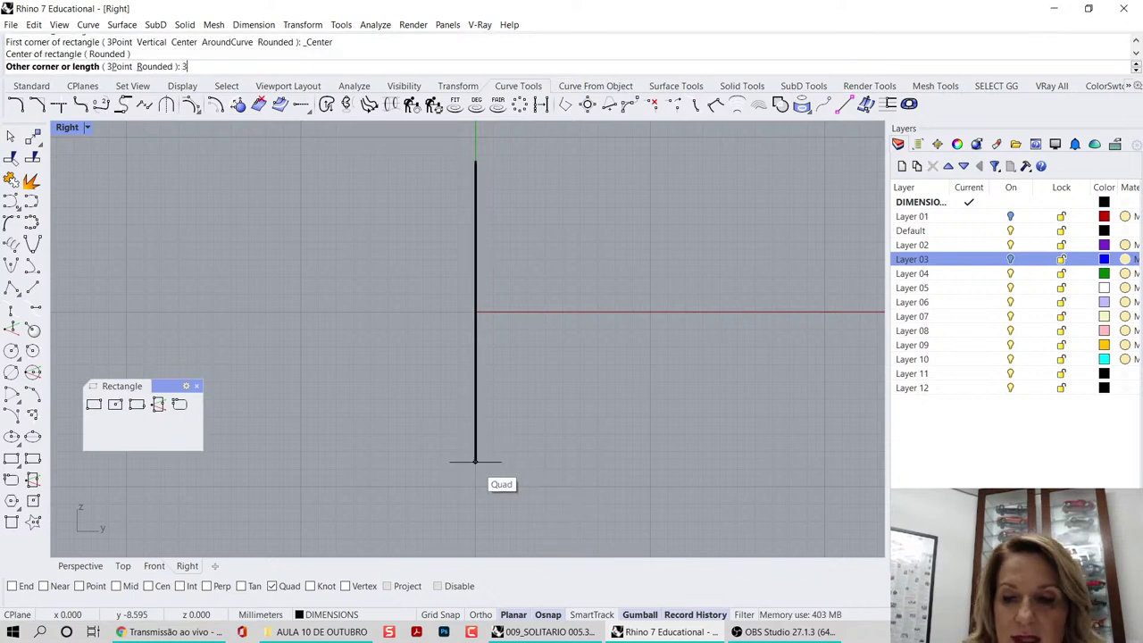
pyautogui.write('3')
pyautogui.press('Return')
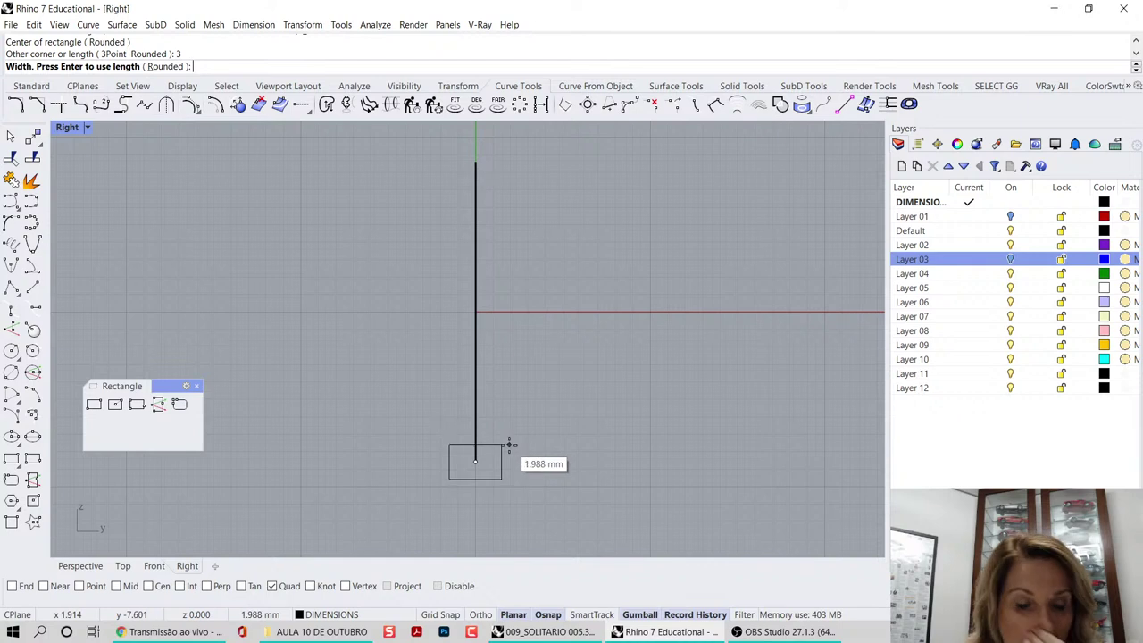
pyautogui.write('1')
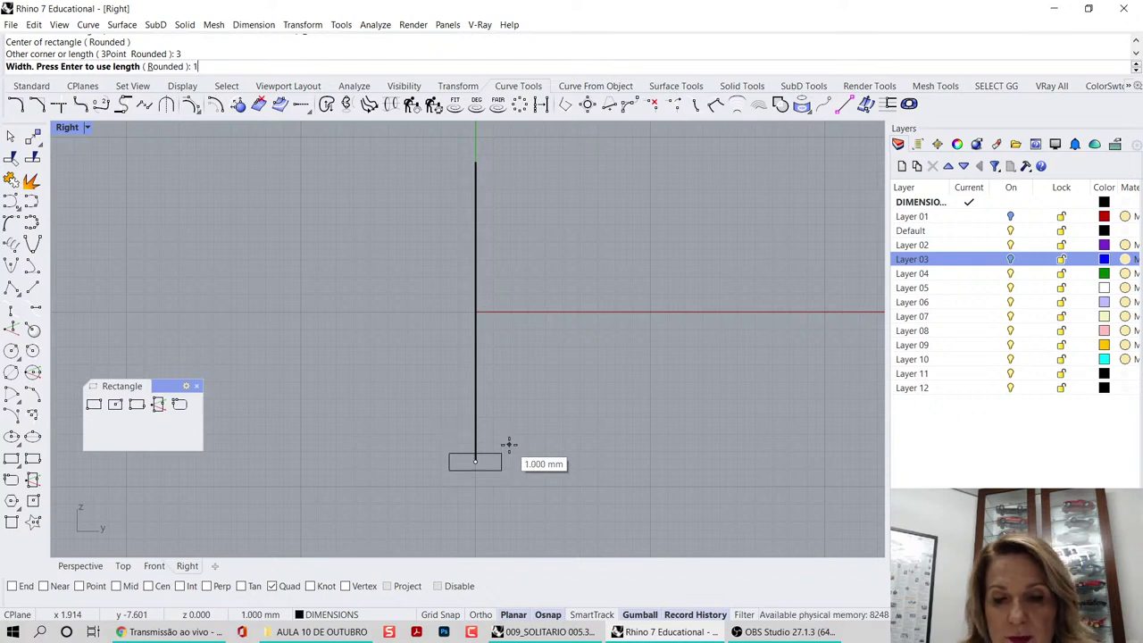
pyautogui.write('.5')
pyautogui.press('Return')
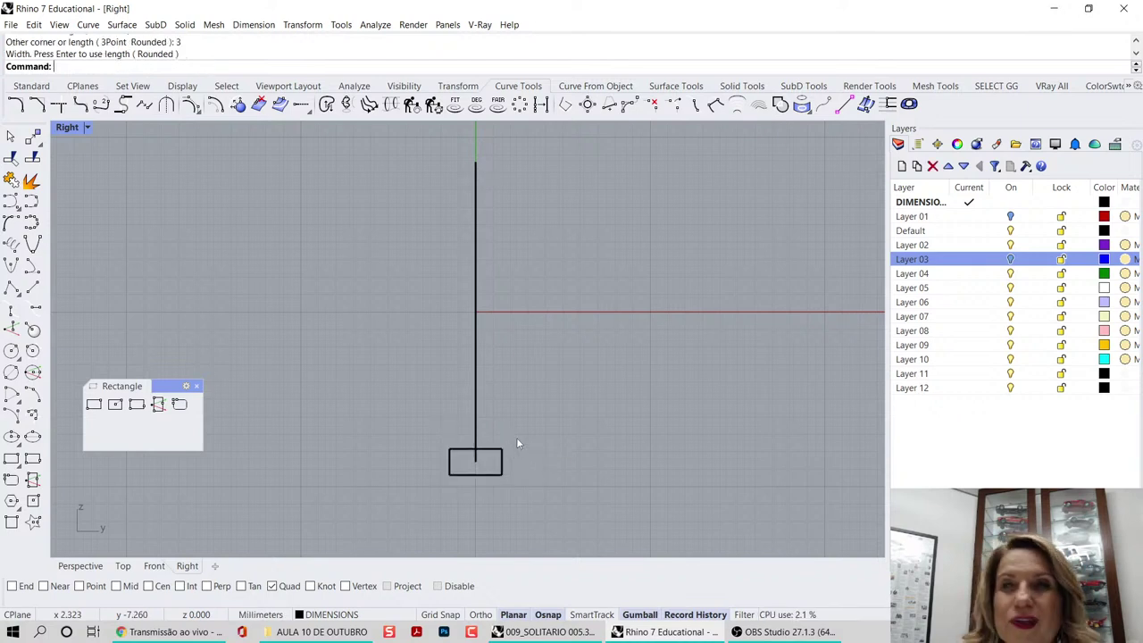
pyautogui.click(197, 386)
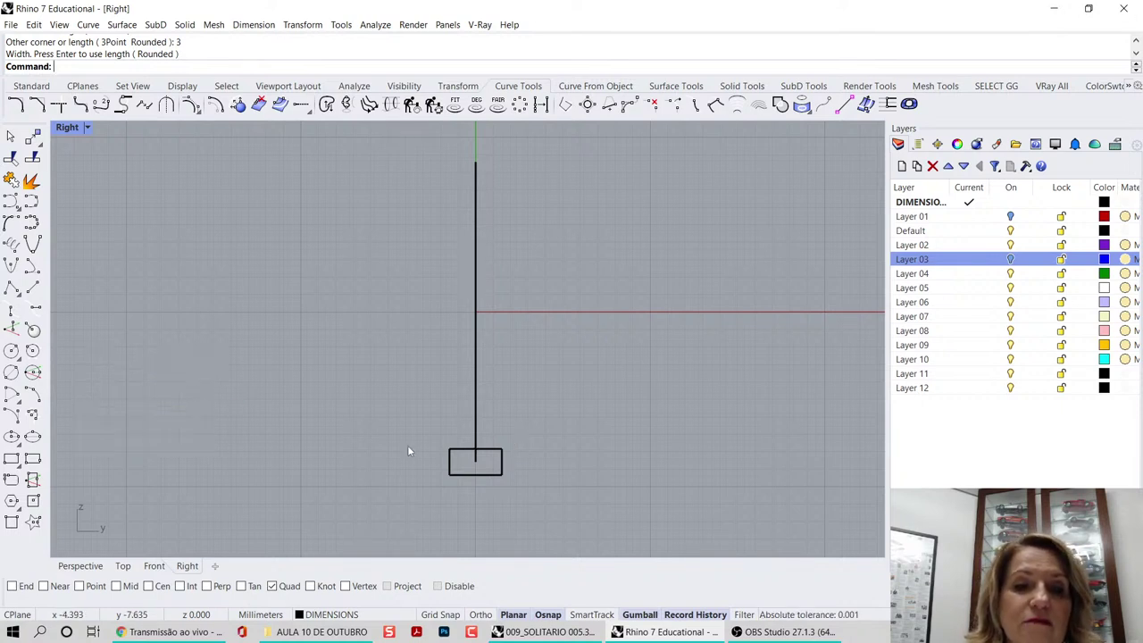
# - Change the small rectangle's object layer to Layer 05
pyautogui.scroll(5, 492, 415)
pyautogui.click(488, 410)
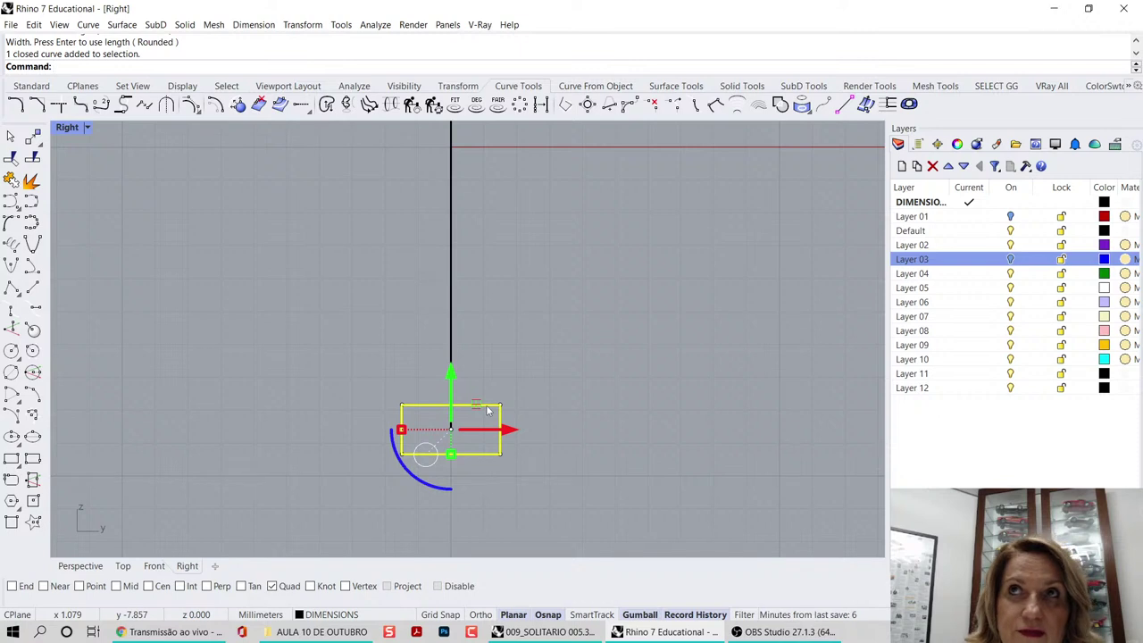
pyautogui.click(537, 366)
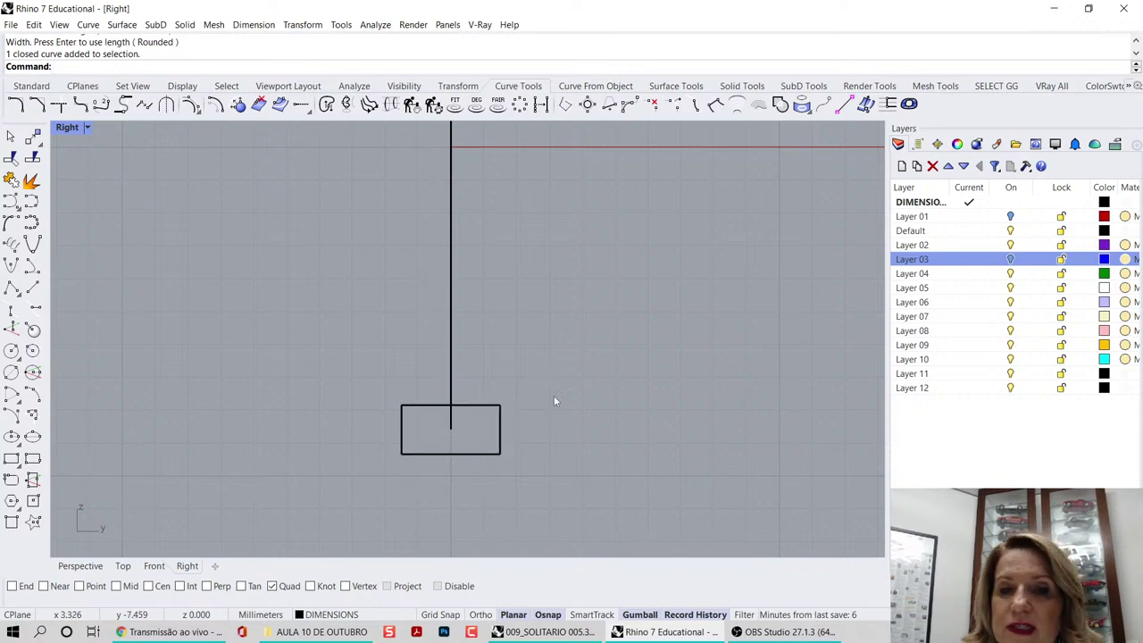
pyautogui.click(499, 455)
pyautogui.rightClick(947, 291)
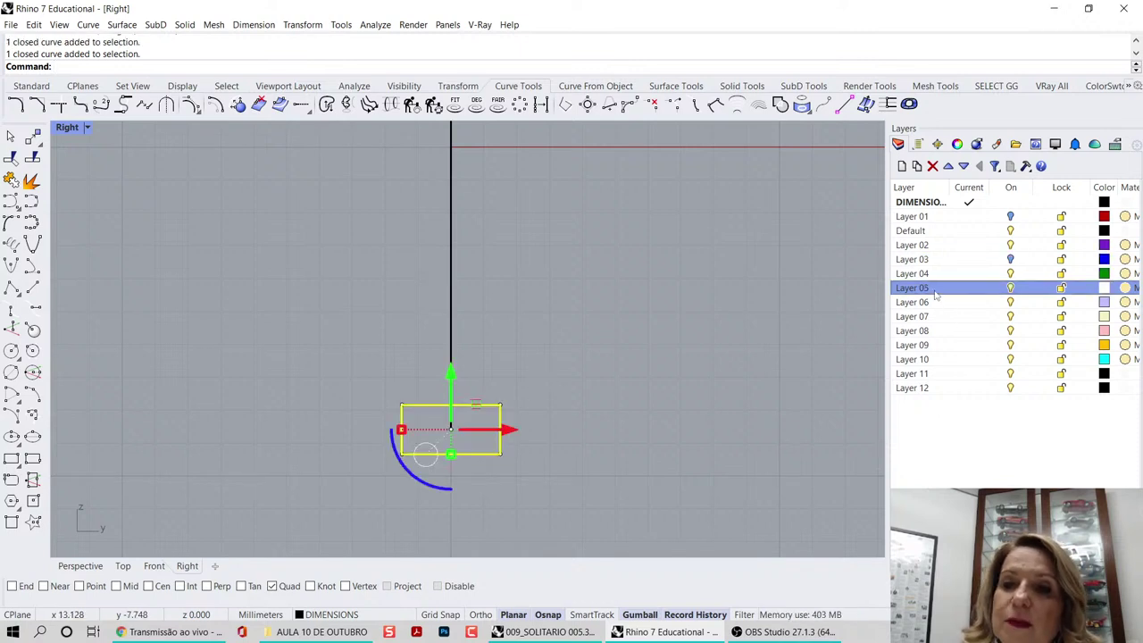
pyautogui.click(975, 501)
pyautogui.click(724, 438)
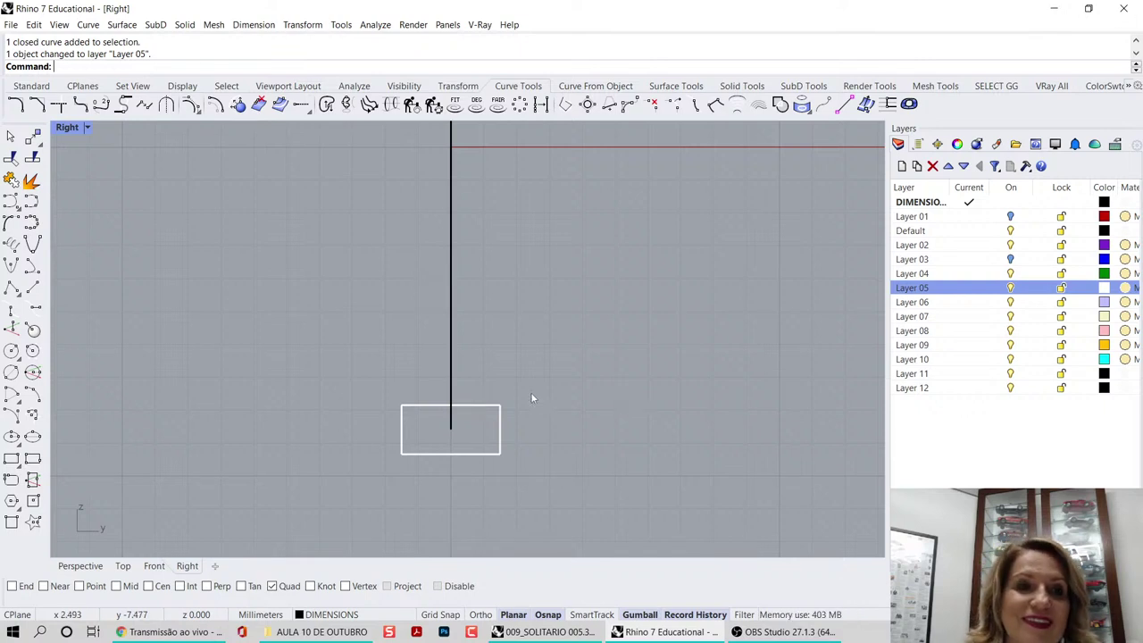
# - Enable the Mid snap and move the rectangle from its upper edge's midpoint to the base circle's lowest quadrant point
pyautogui.scroll(4, 554, 335)
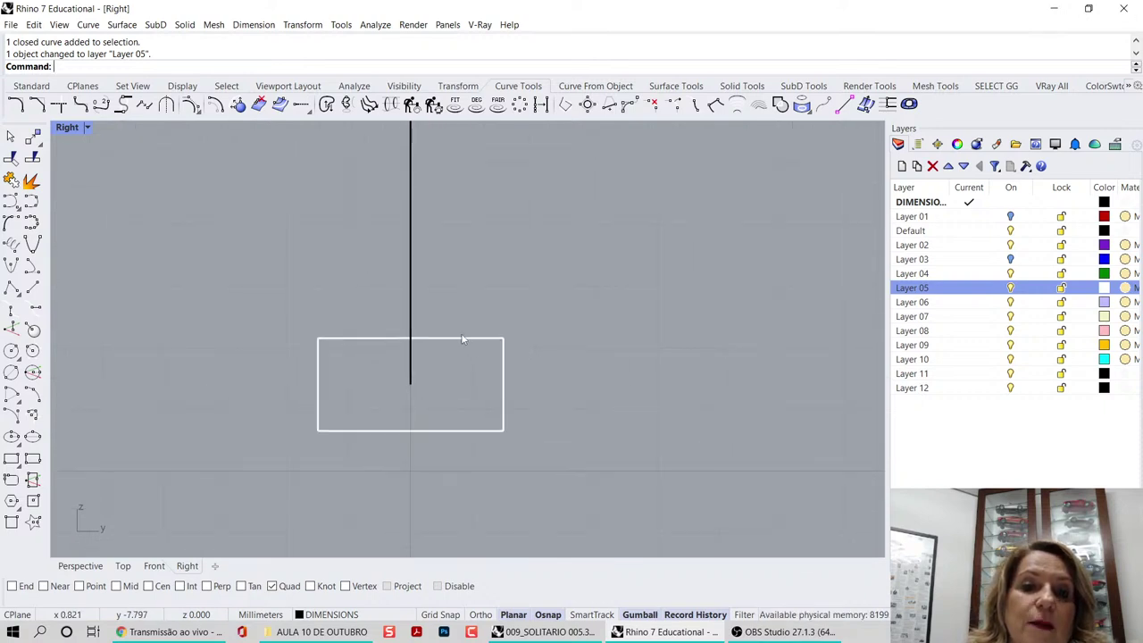
pyautogui.click(464, 339)
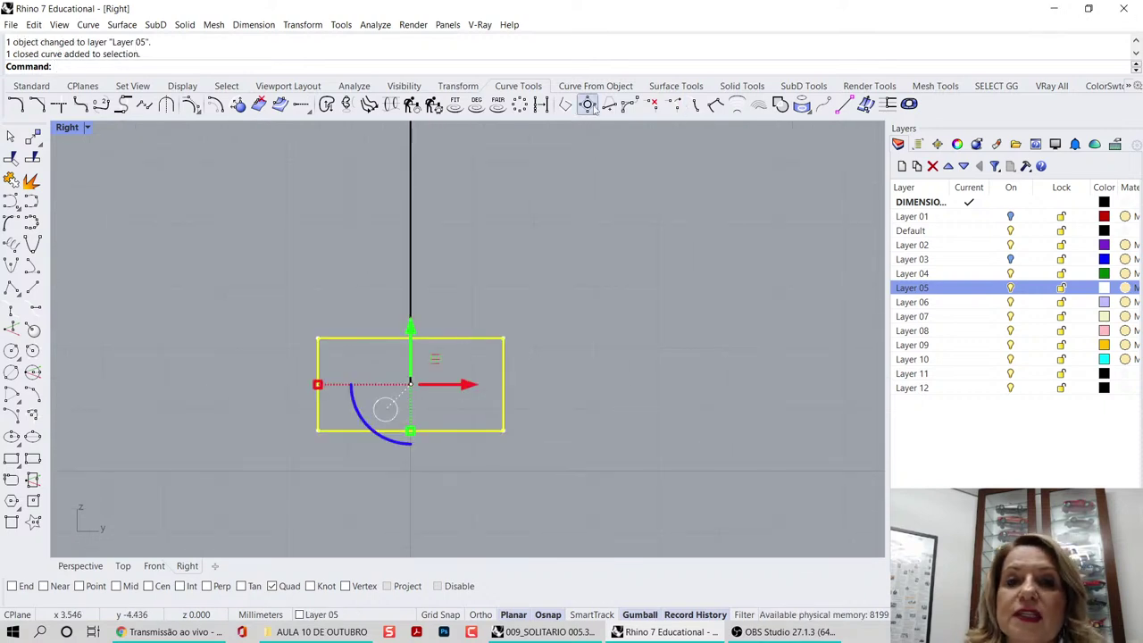
pyautogui.click(453, 89)
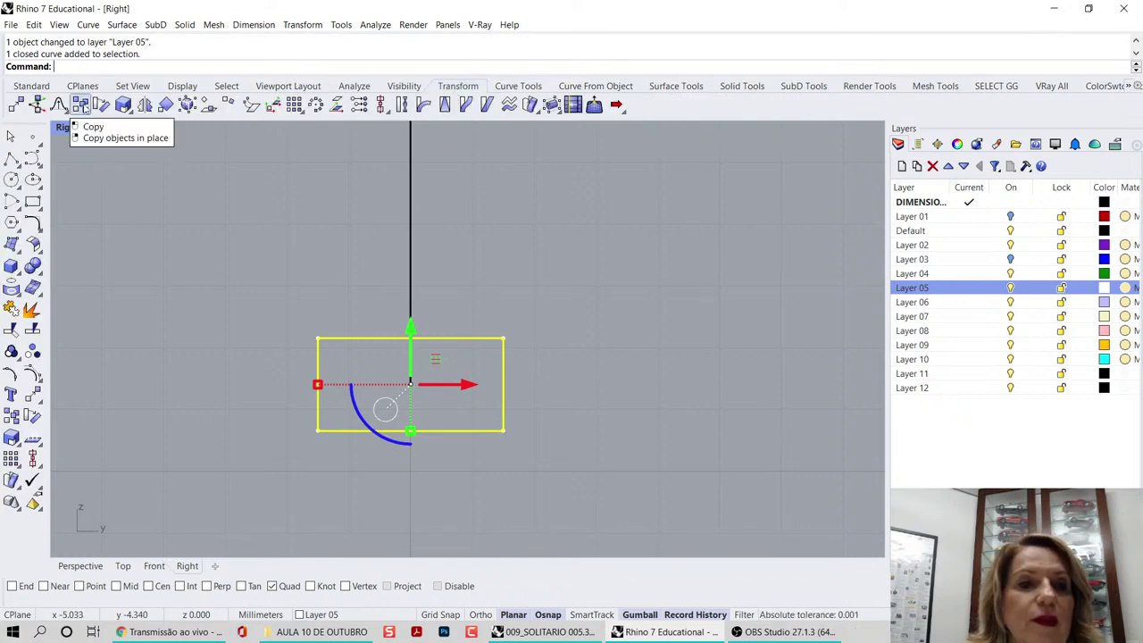
pyautogui.click(16, 104)
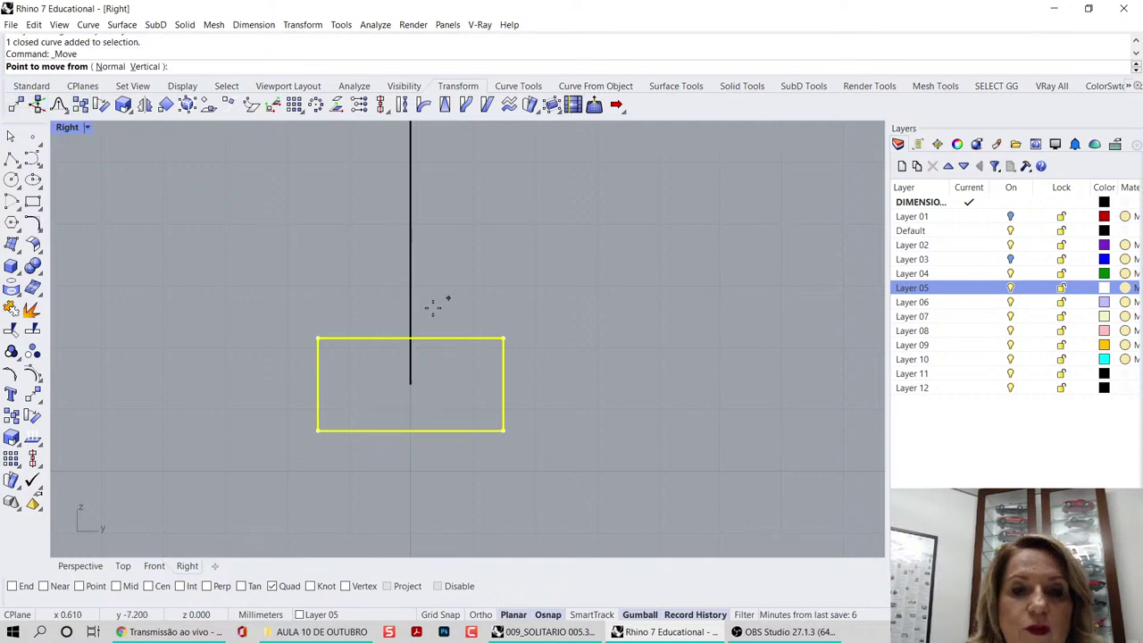
pyautogui.click(461, 586)
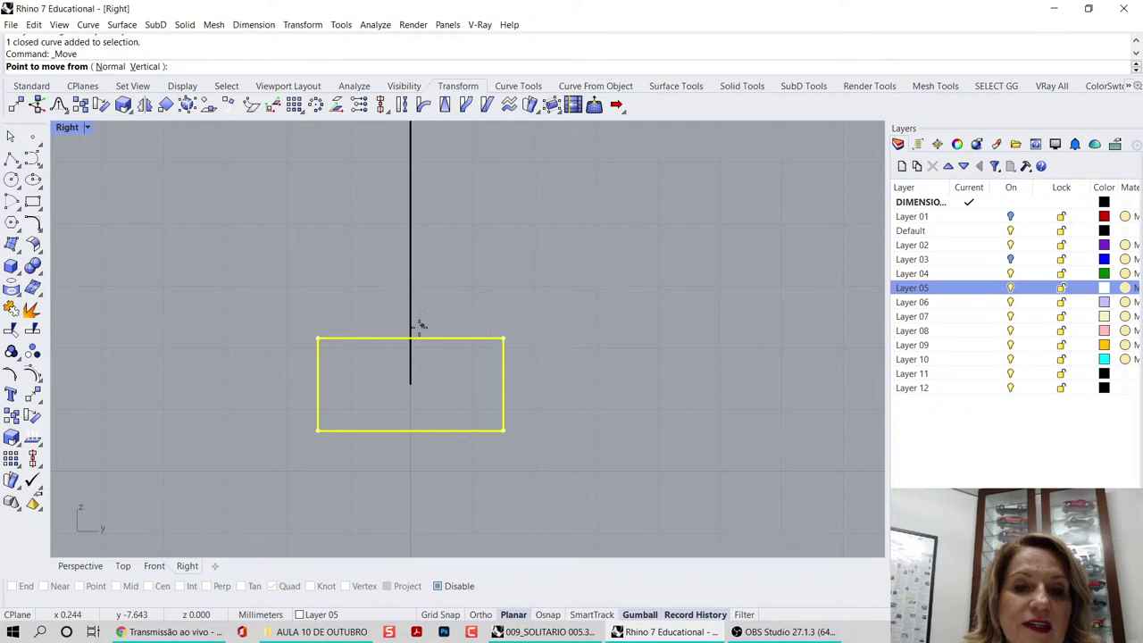
pyautogui.click(450, 587)
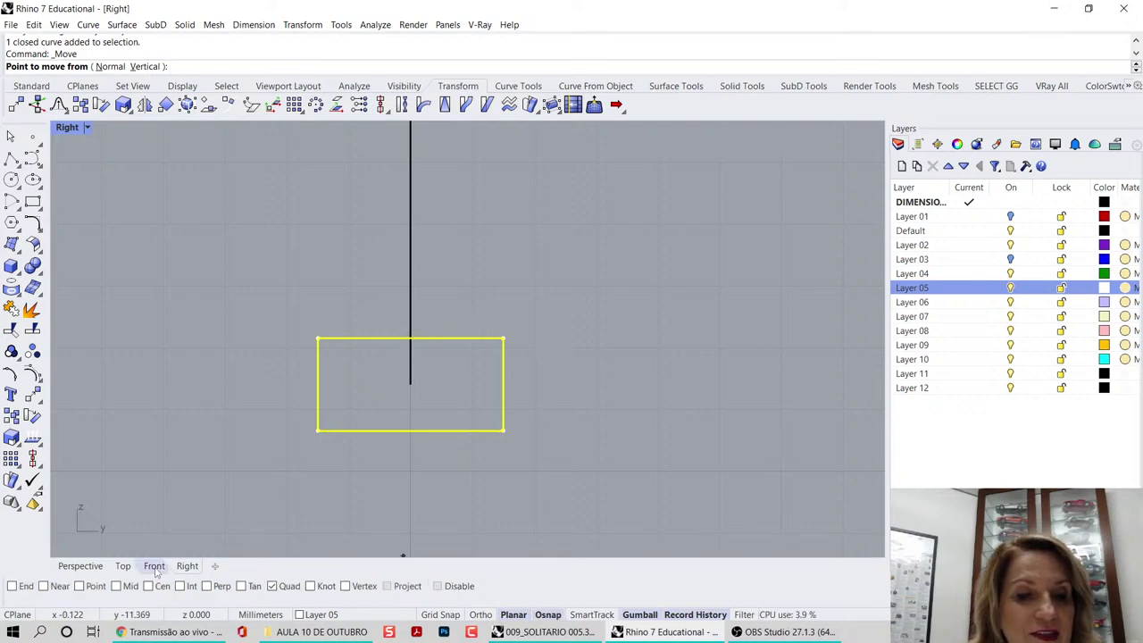
pyautogui.click(116, 586)
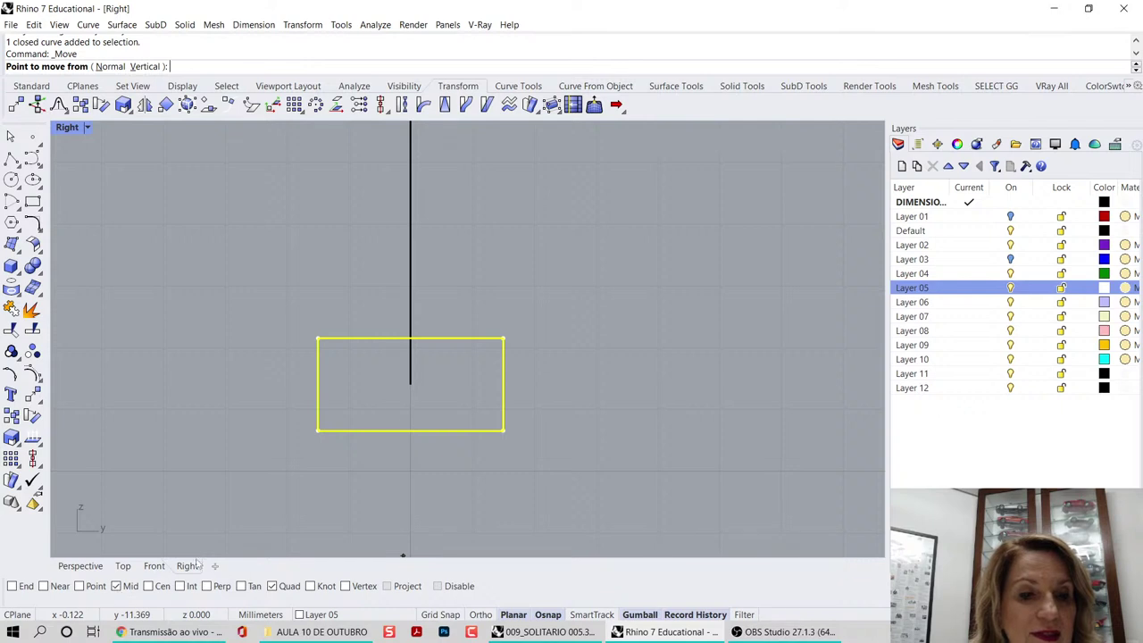
pyautogui.click(413, 340)
pyautogui.click(410, 386)
pyautogui.click(593, 449)
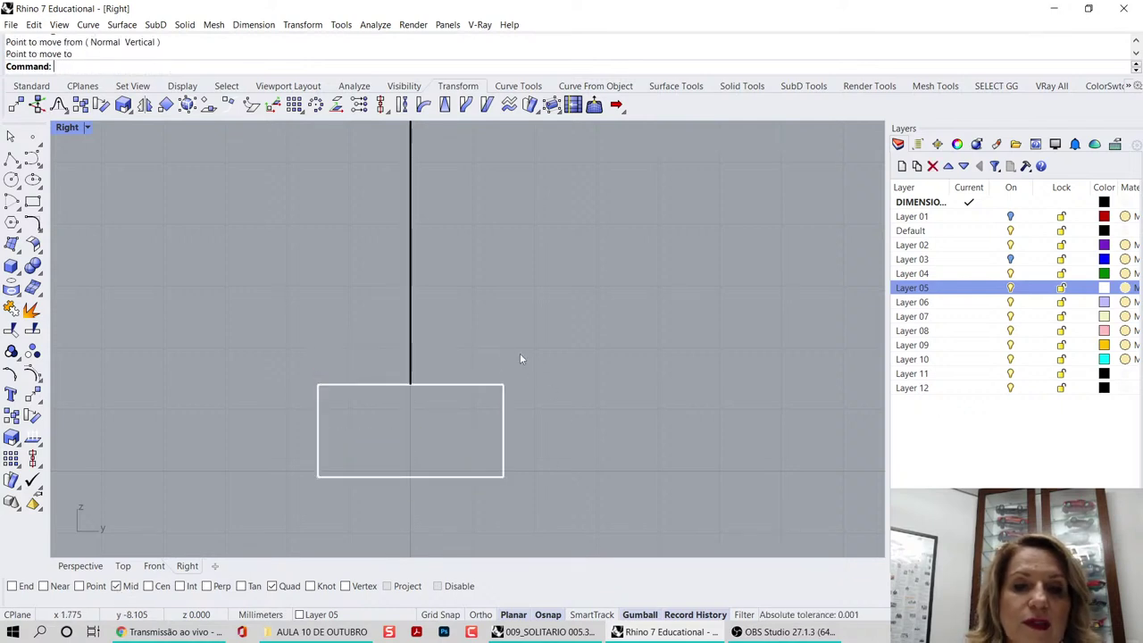
# - Restore the four-viewport layout and examine the rectangle profile against the base circle in the Perspective view
pyautogui.scroll(-2, 520, 355)
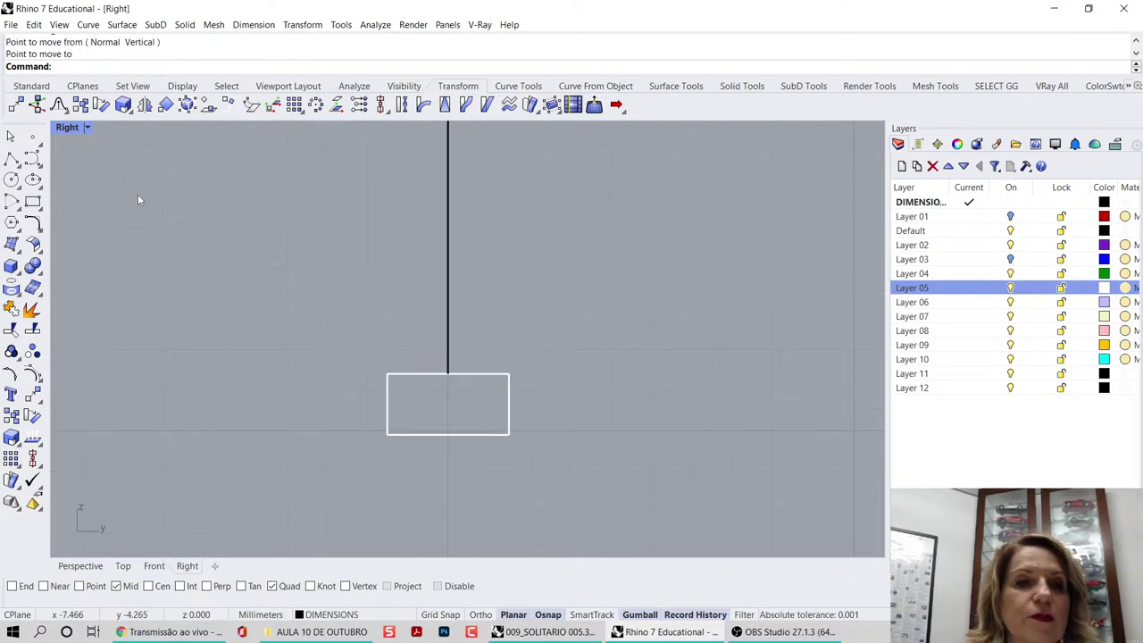
pyautogui.doubleClick(67, 129)
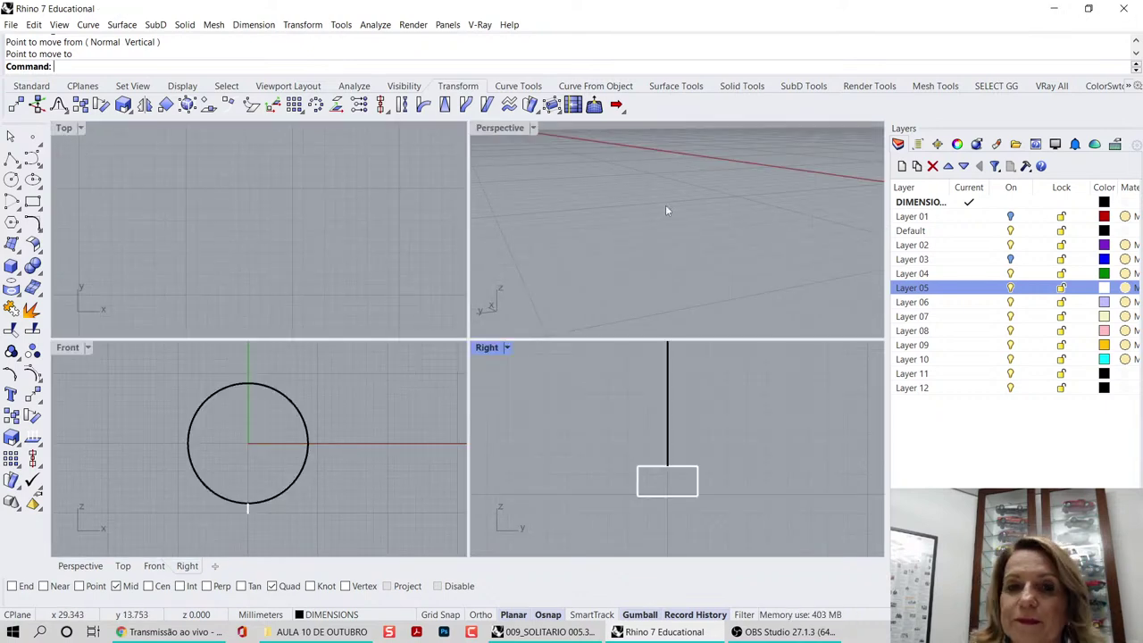
pyautogui.moveTo(665, 204); pyautogui.dragTo(719, 267, button='right')
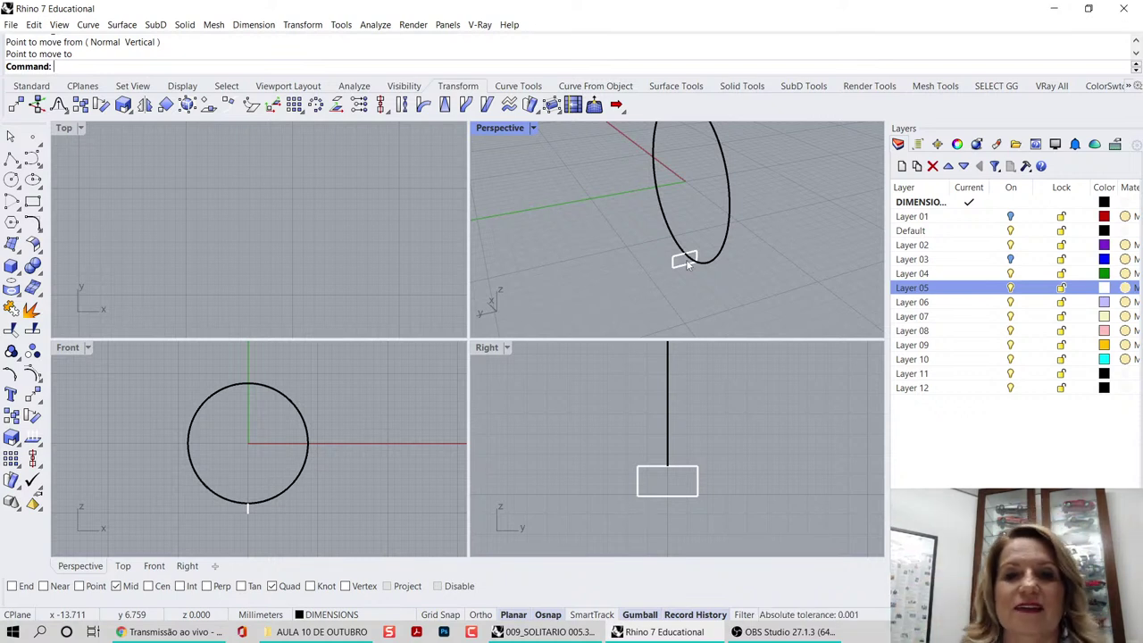
pyautogui.moveTo(686, 261); pyautogui.dragTo(695, 259, button='right')
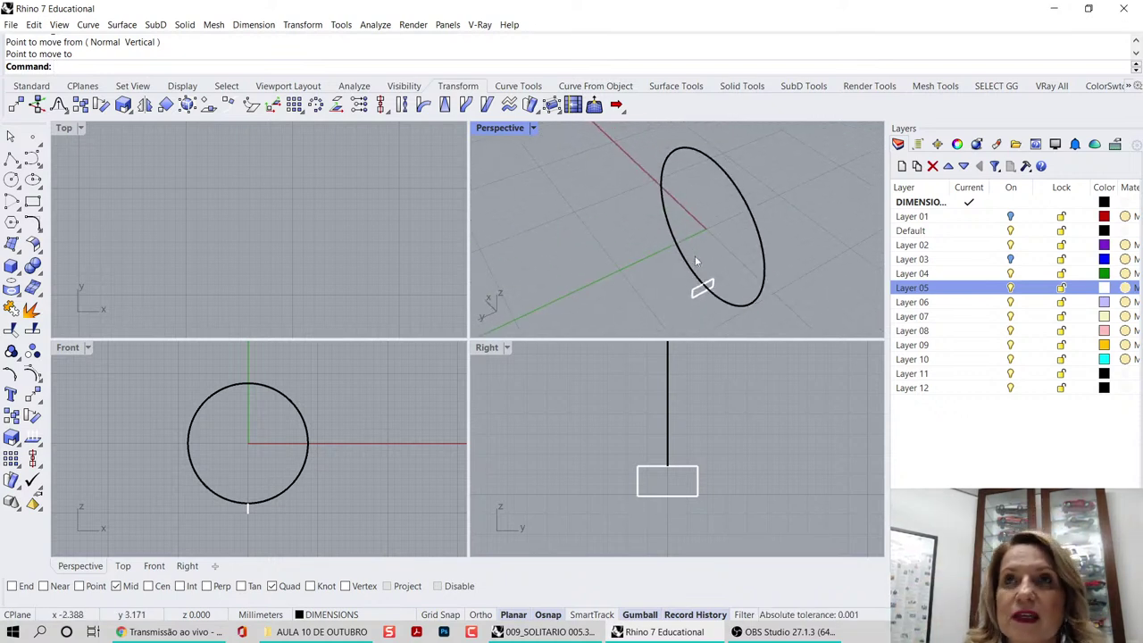
pyautogui.click(734, 193)
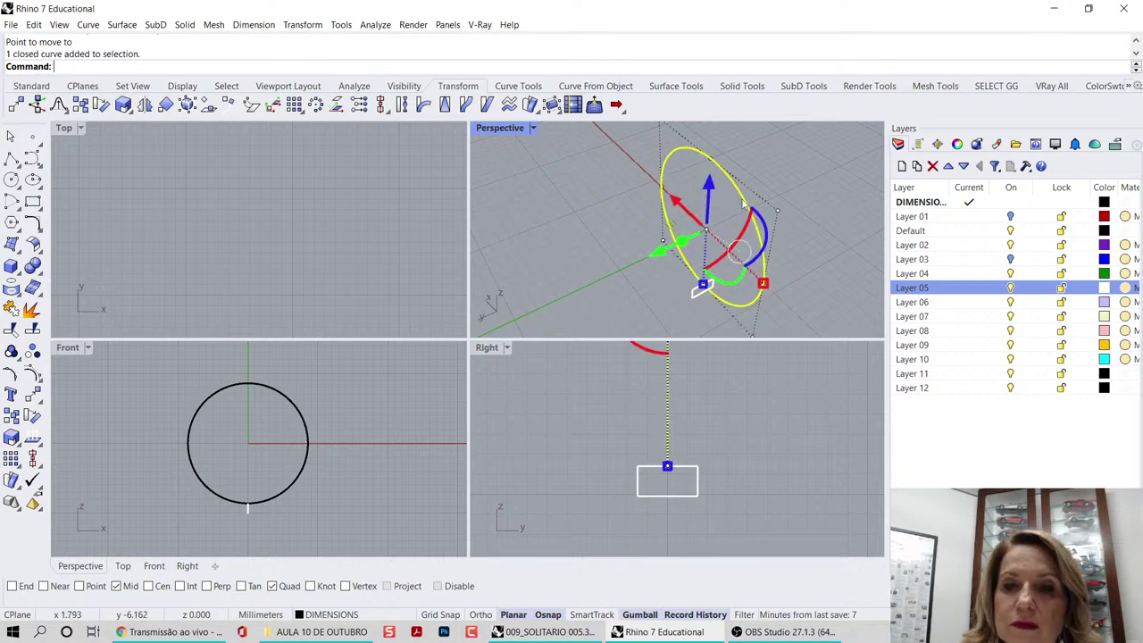
pyautogui.click(806, 161)
pyautogui.click(705, 293)
pyautogui.click(843, 238)
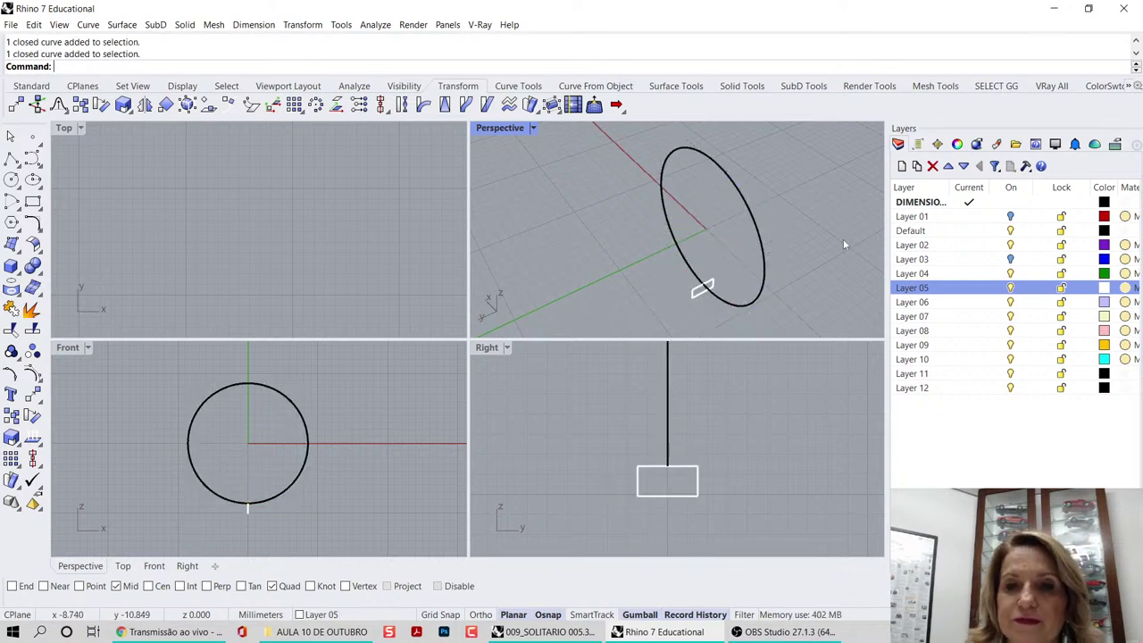
pyautogui.moveTo(746, 281); pyautogui.dragTo(755, 256, button='right')
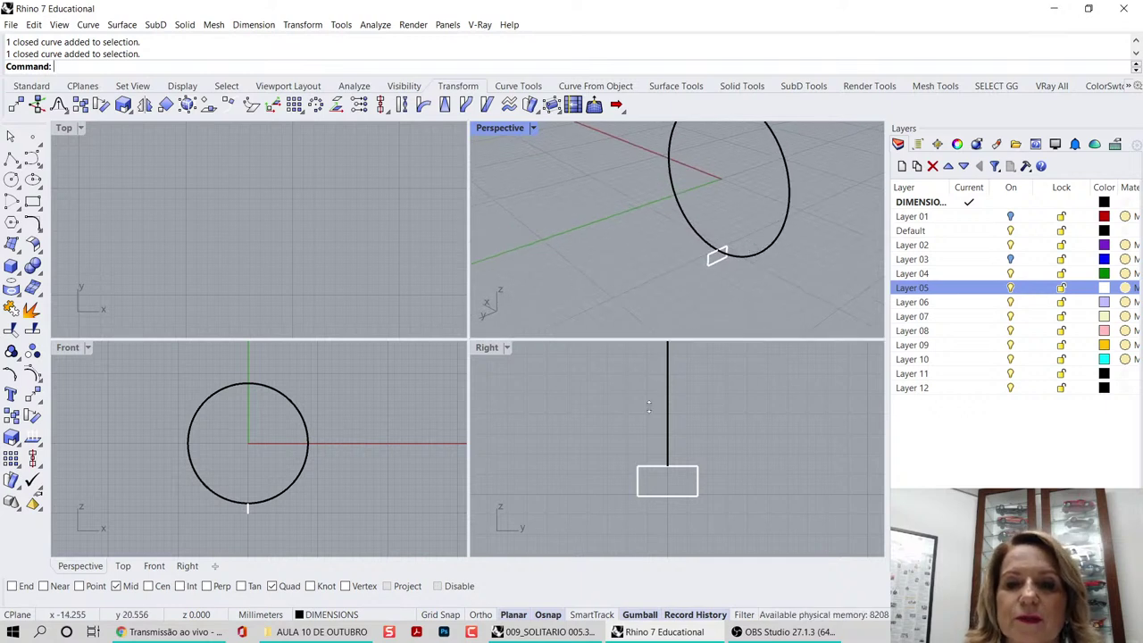
# - Enlarge the Perspective and Front viewports and frame the base circle with its profile in the Front view
pyautogui.moveTo(646, 337); pyautogui.dragTo(647, 494)
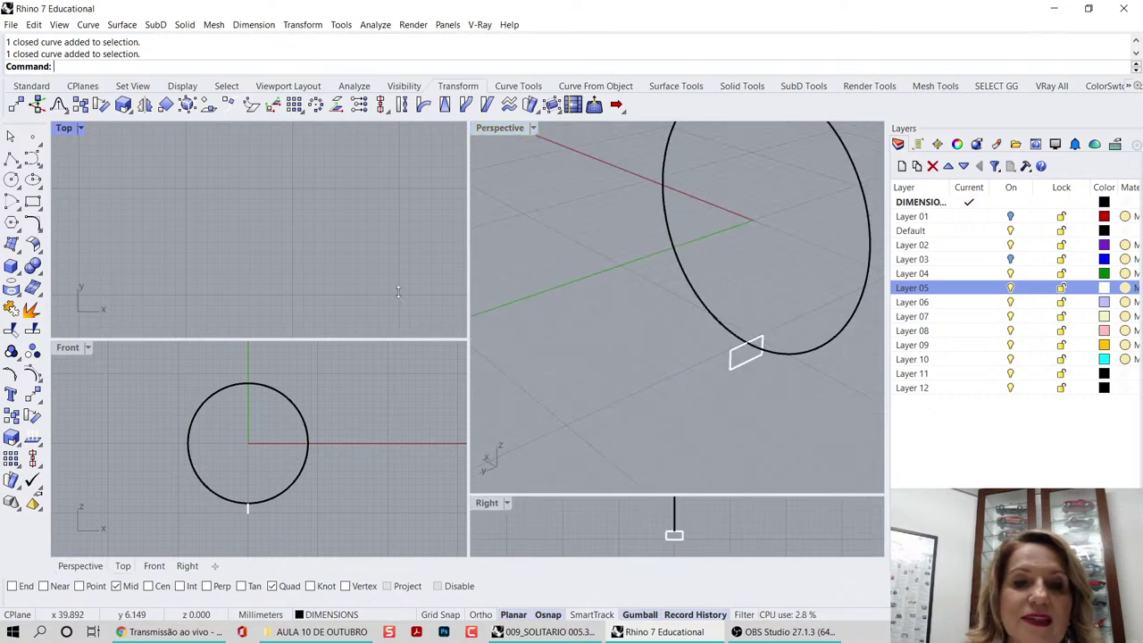
pyautogui.moveTo(400, 339); pyautogui.dragTo(400, 203)
pyautogui.scroll(3, 252, 278)
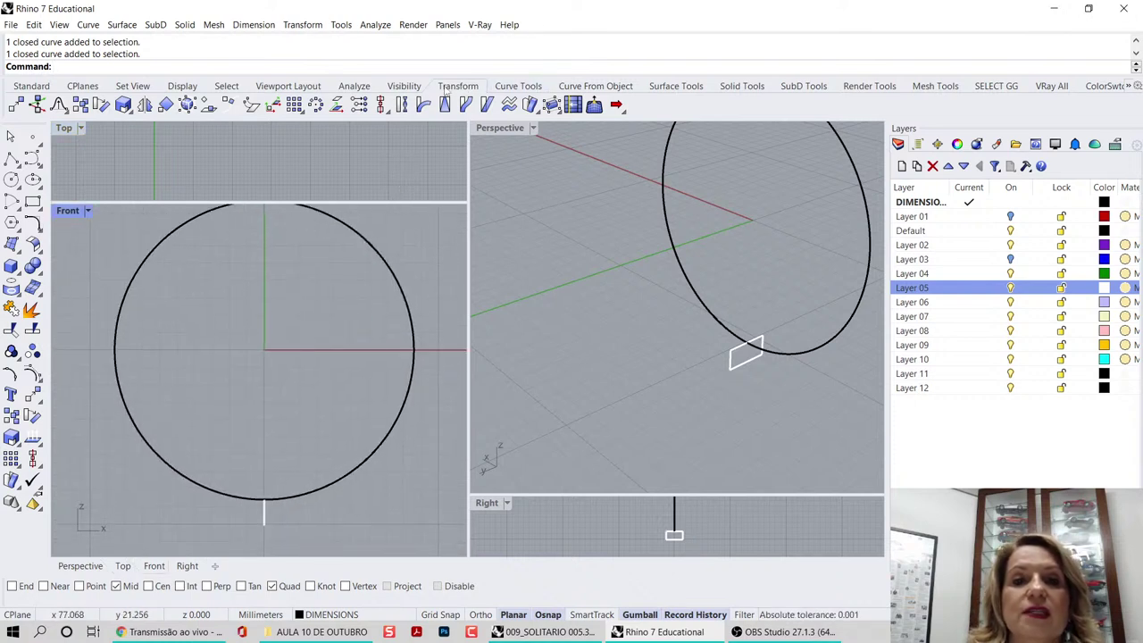
pyautogui.click(316, 105)
pyautogui.click(265, 518)
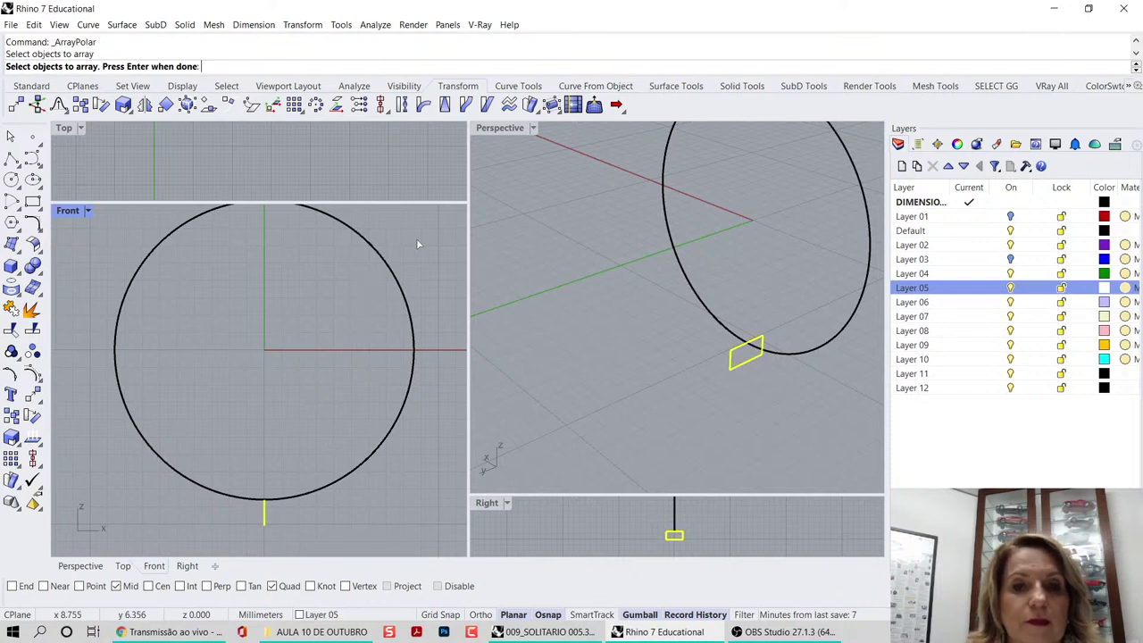
pyautogui.press('Escape')
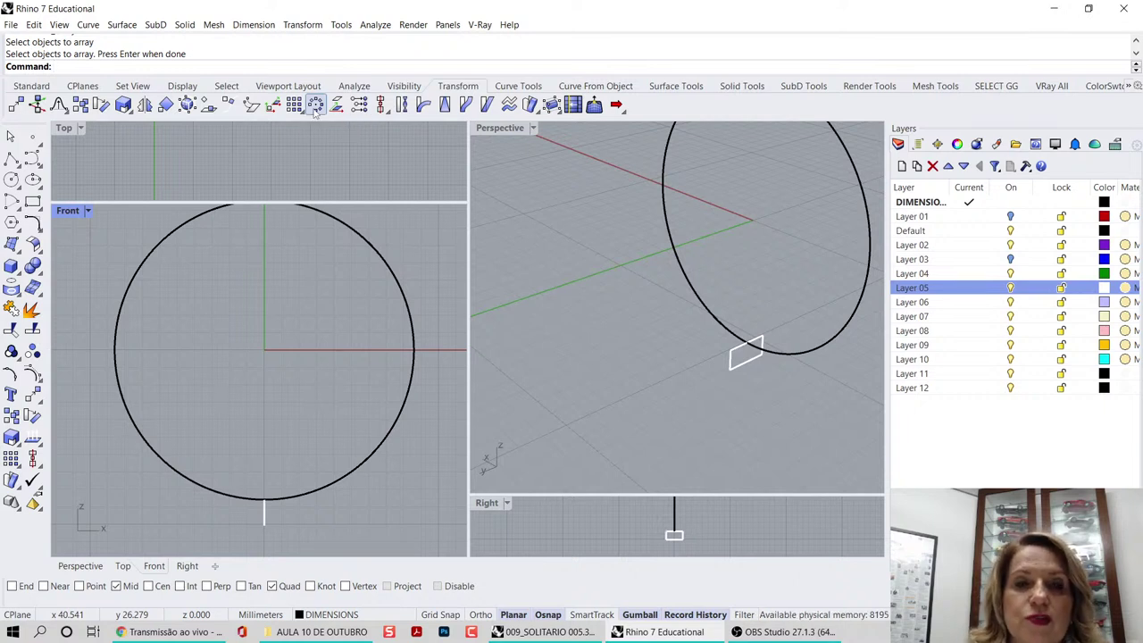
pyautogui.click(315, 105)
pyautogui.click(265, 516)
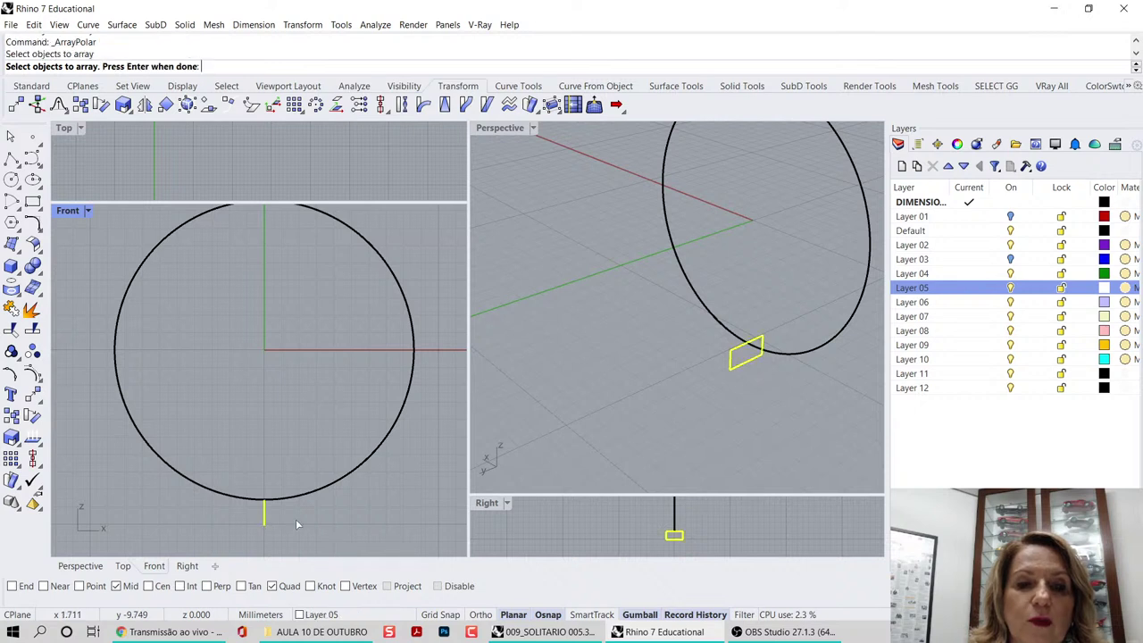
pyautogui.press('Return')
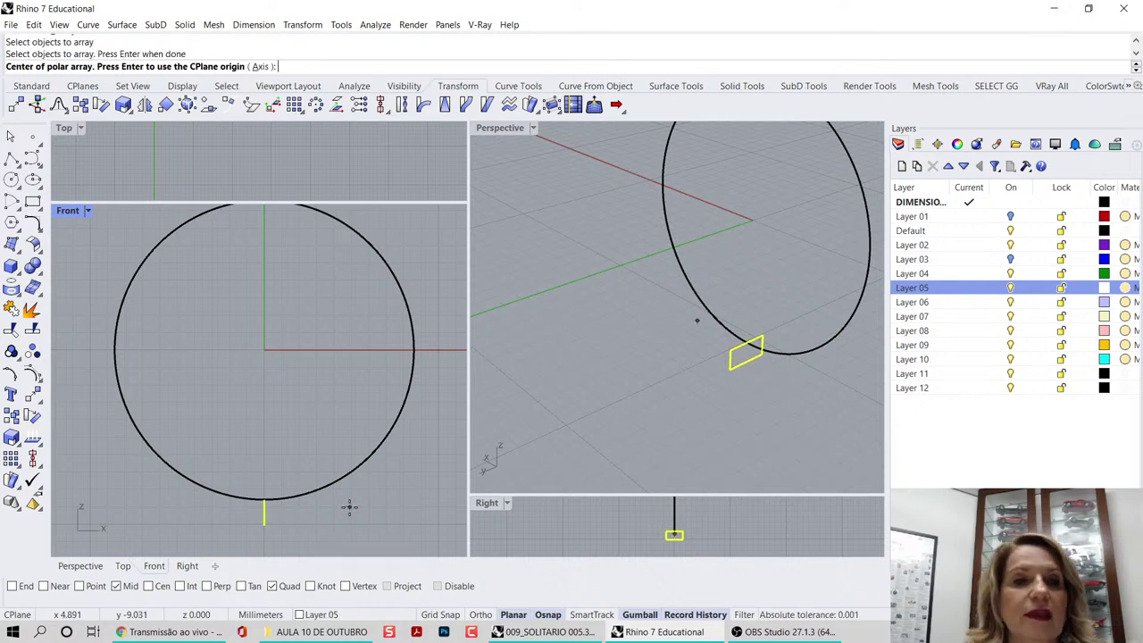
pyautogui.press('Return')
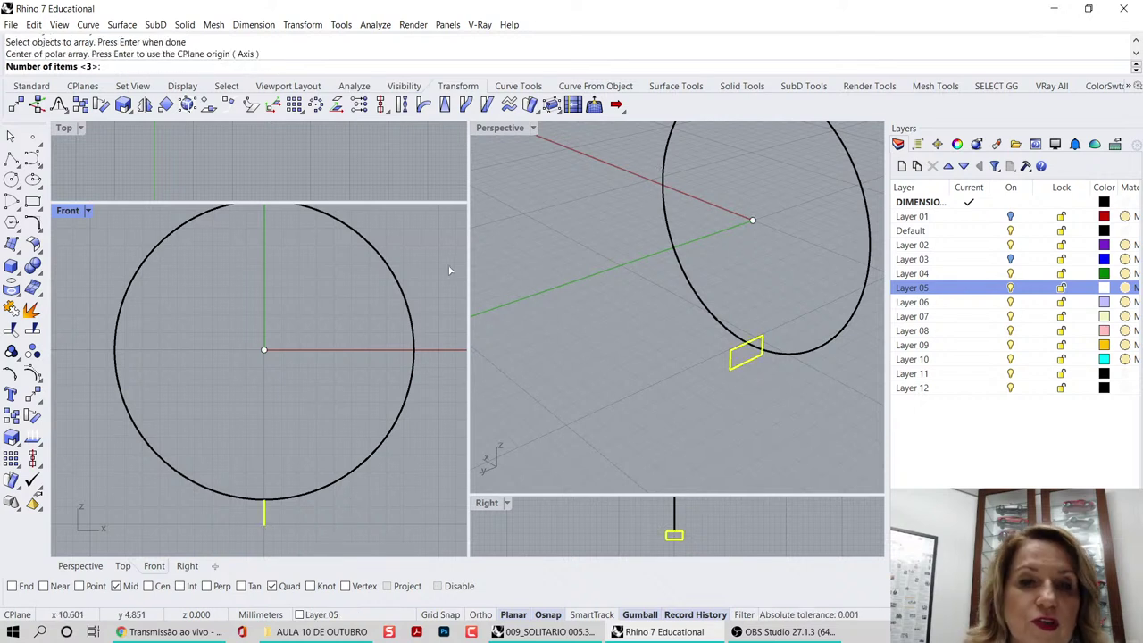
pyautogui.moveTo(430, 283)
pyautogui.mouseDown(button='right')
pyautogui.moveTo(433, 304)
pyautogui.moveTo(435, 285)
pyautogui.mouseUp(button='right')
pyautogui.press('Escape')
pyautogui.press('Escape')
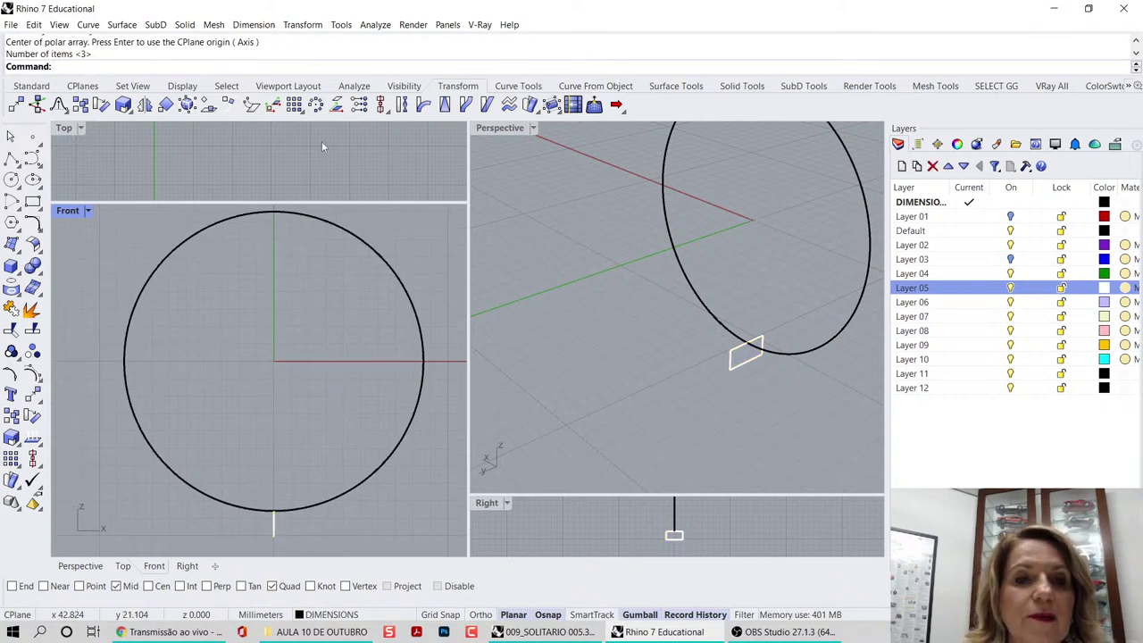
# - Polar-array the rectangle profile around the base circle's center in the Front view, with 6 items over 360 degrees
pyautogui.click(317, 105)
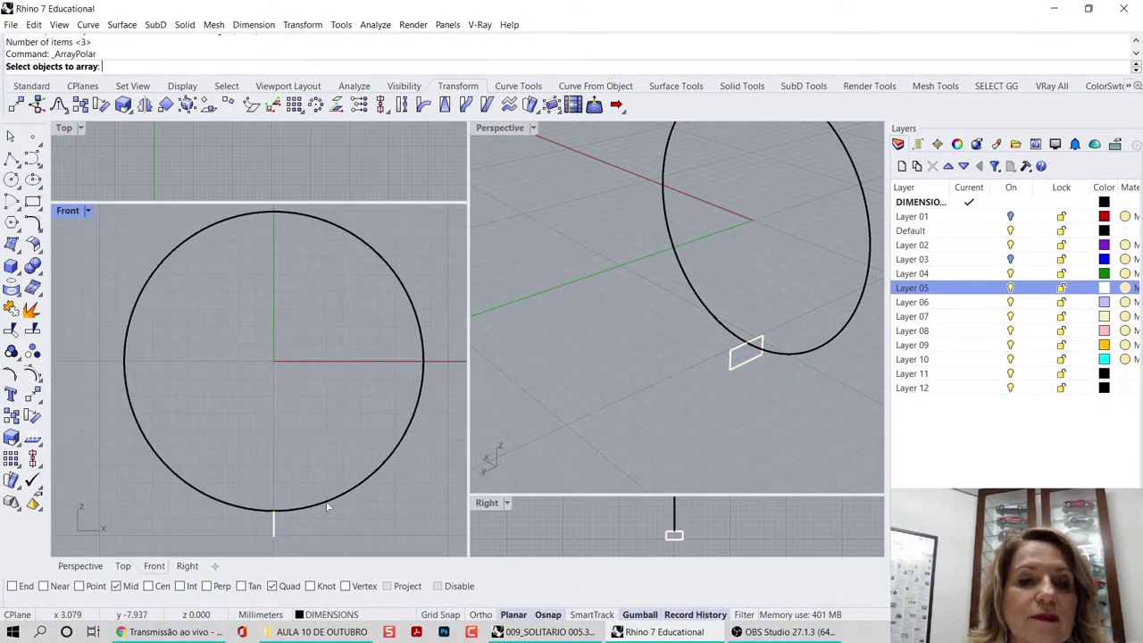
pyautogui.click(281, 526)
pyautogui.press('Return')
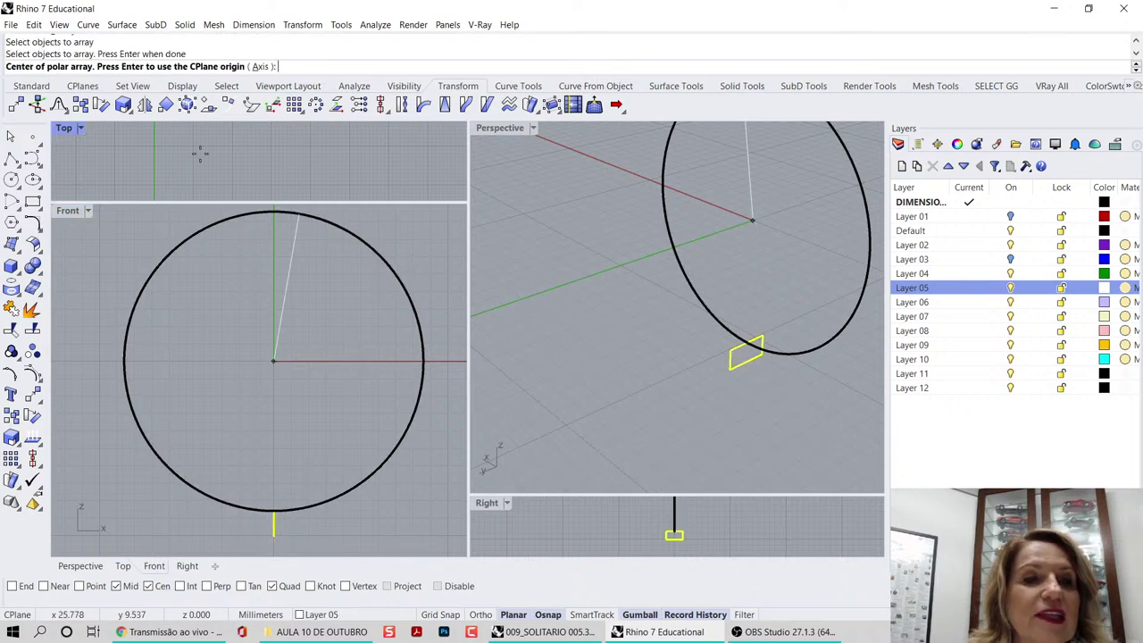
pyautogui.click(378, 248)
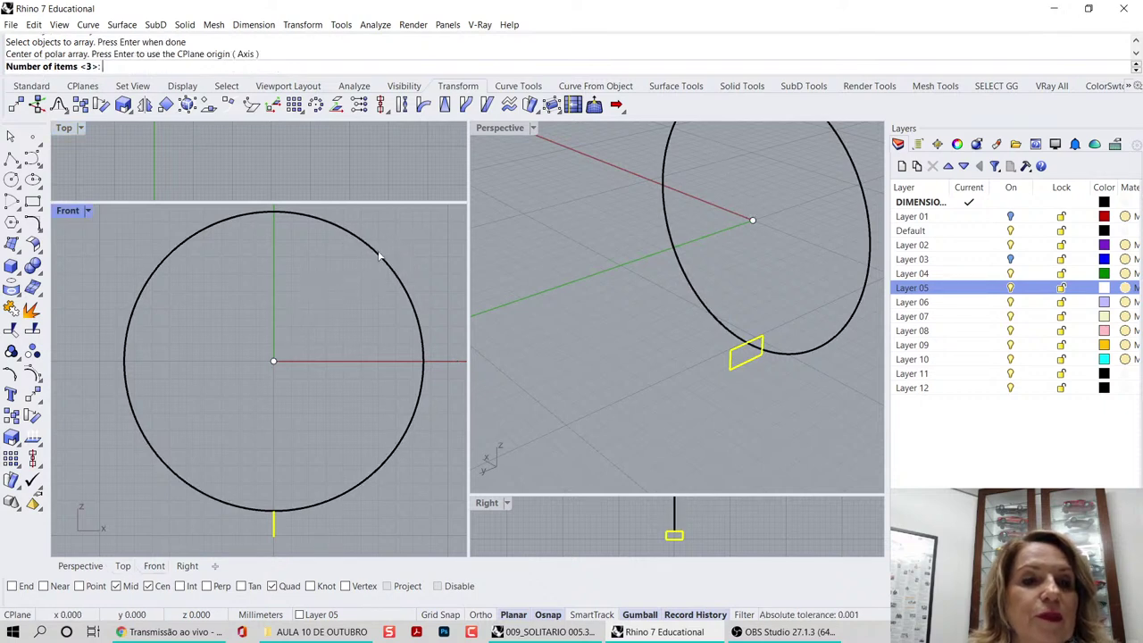
pyautogui.scroll(-2, 214, 348)
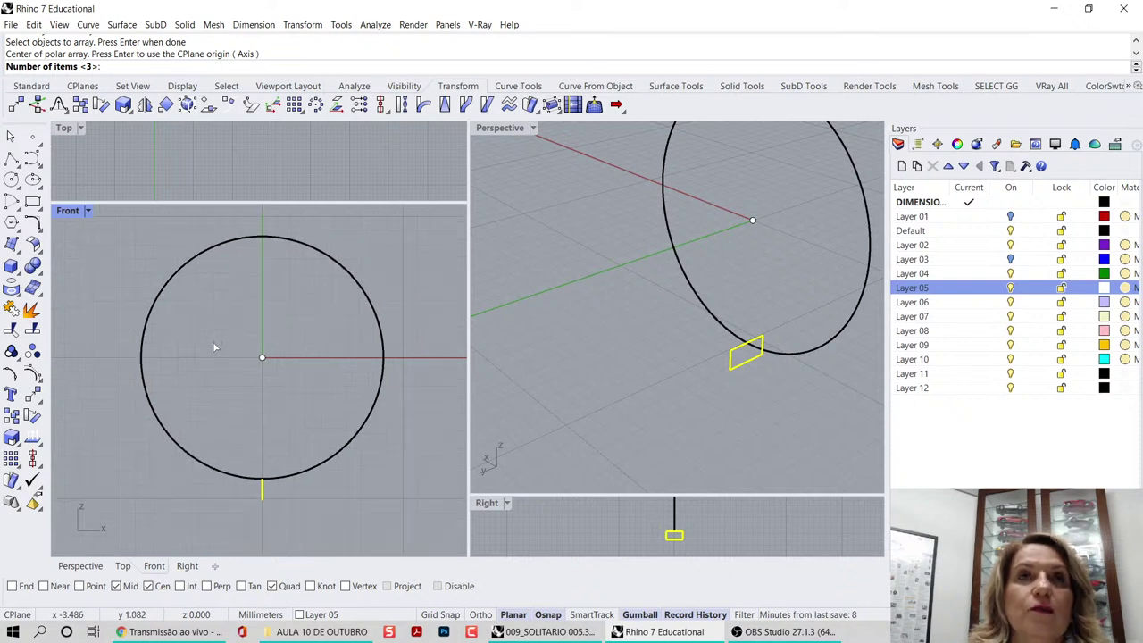
pyautogui.moveTo(214, 347); pyautogui.dragTo(254, 343, button='right')
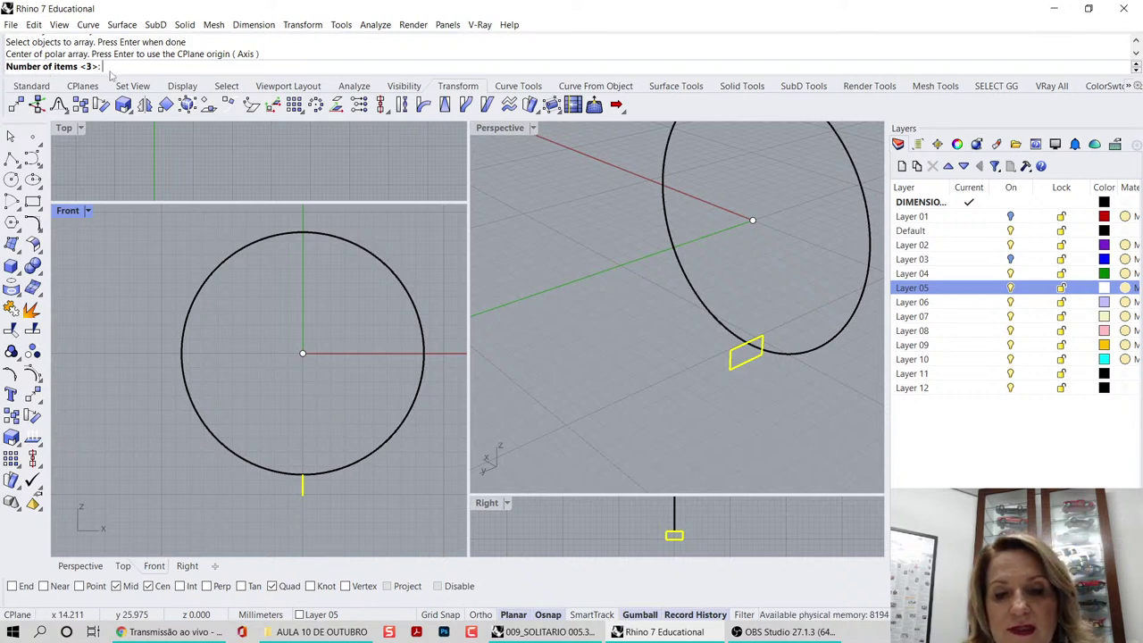
pyautogui.write('6')
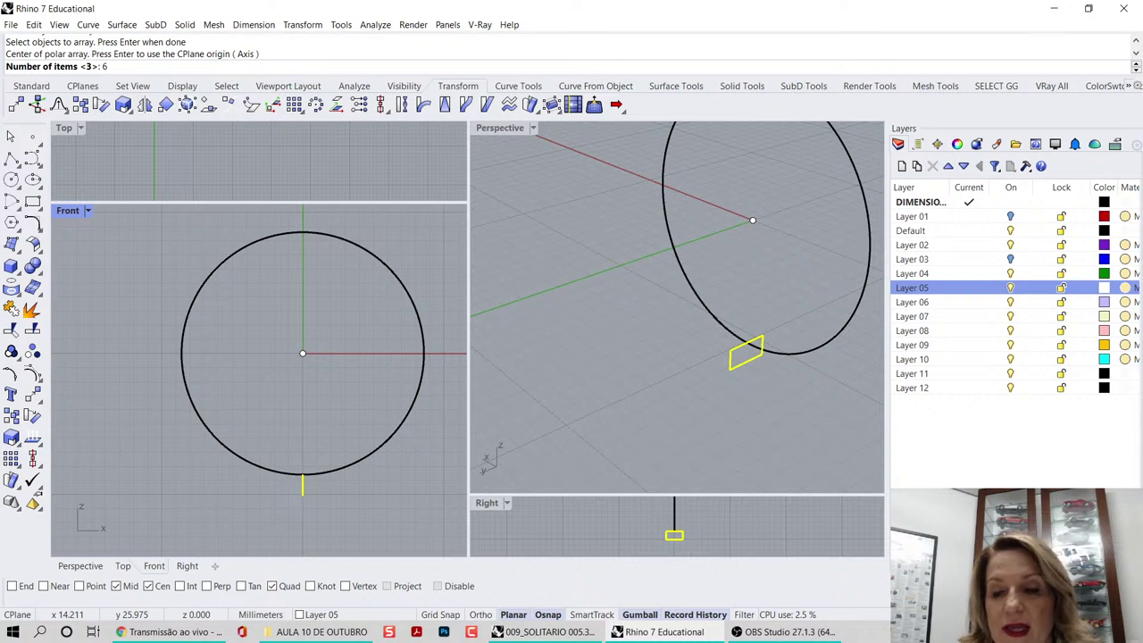
pyautogui.press('Return')
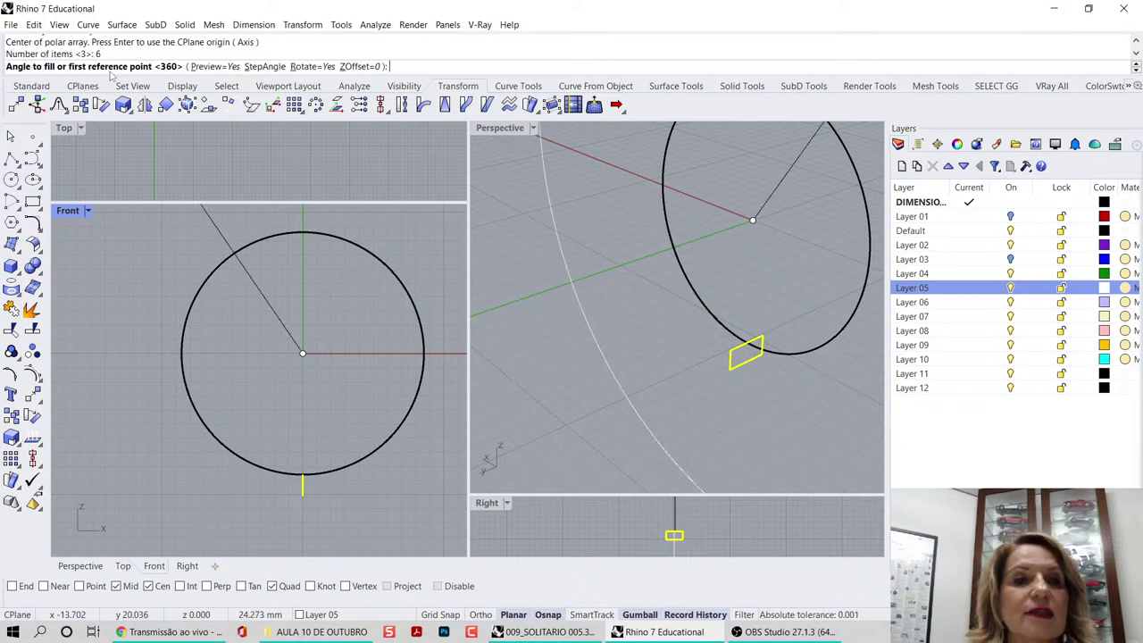
pyautogui.press('Return')
pyautogui.press('Return')
pyautogui.press('Return')
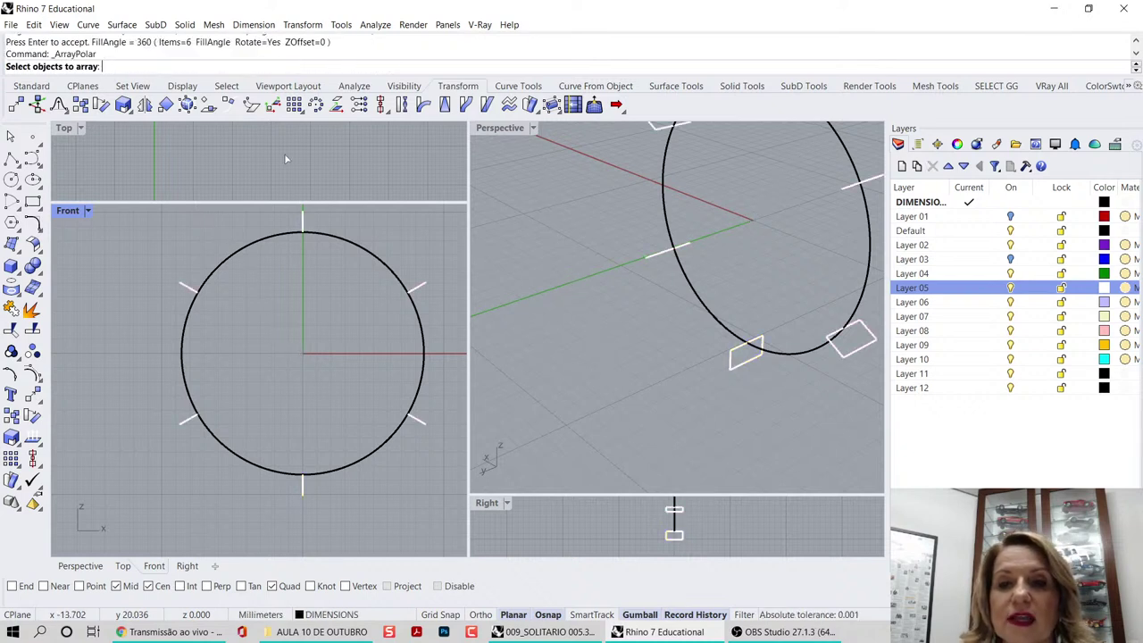
pyautogui.scroll(-3, 605, 311)
pyautogui.moveTo(606, 313); pyautogui.dragTo(627, 367, button='right')
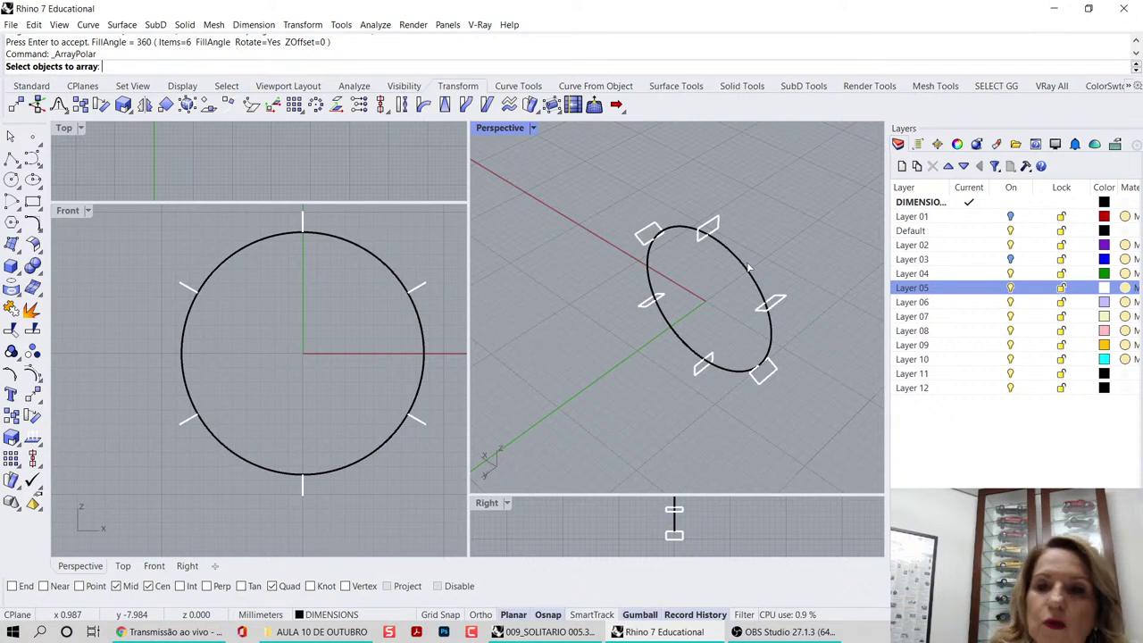
# - Show Layer 03 and copy the lowest rectangle from its upper edge's midpoint to the wavy ring curve's lowest point in the Right view
pyautogui.click(1011, 259)
pyautogui.doubleClick(486, 503)
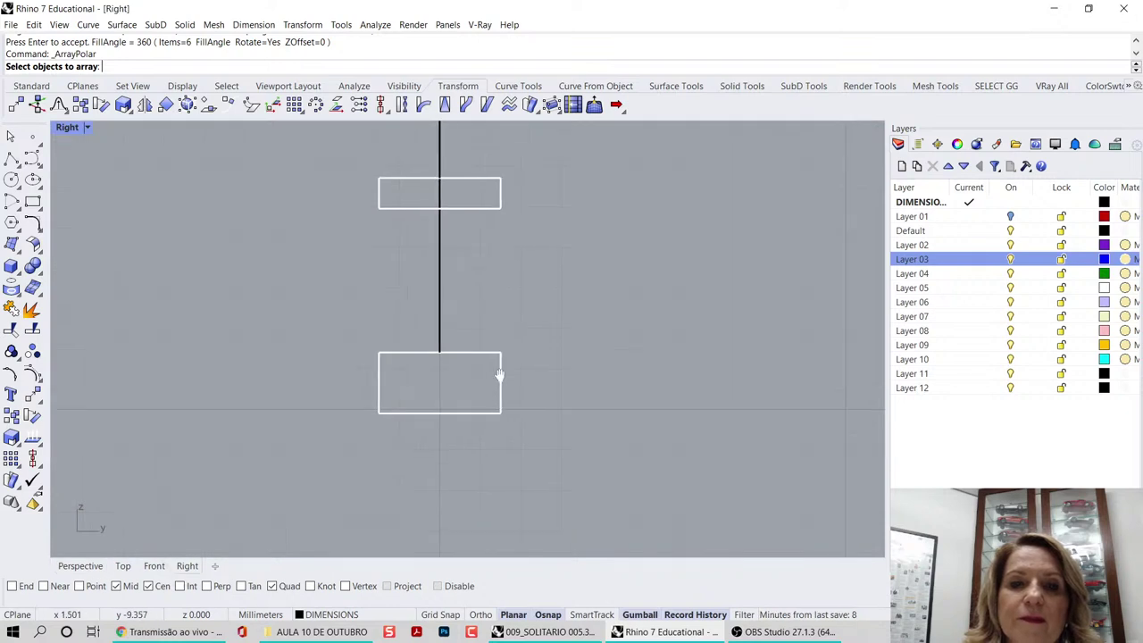
pyautogui.scroll(-2, 452, 344)
pyautogui.moveTo(510, 377); pyautogui.dragTo(382, 434, button='right')
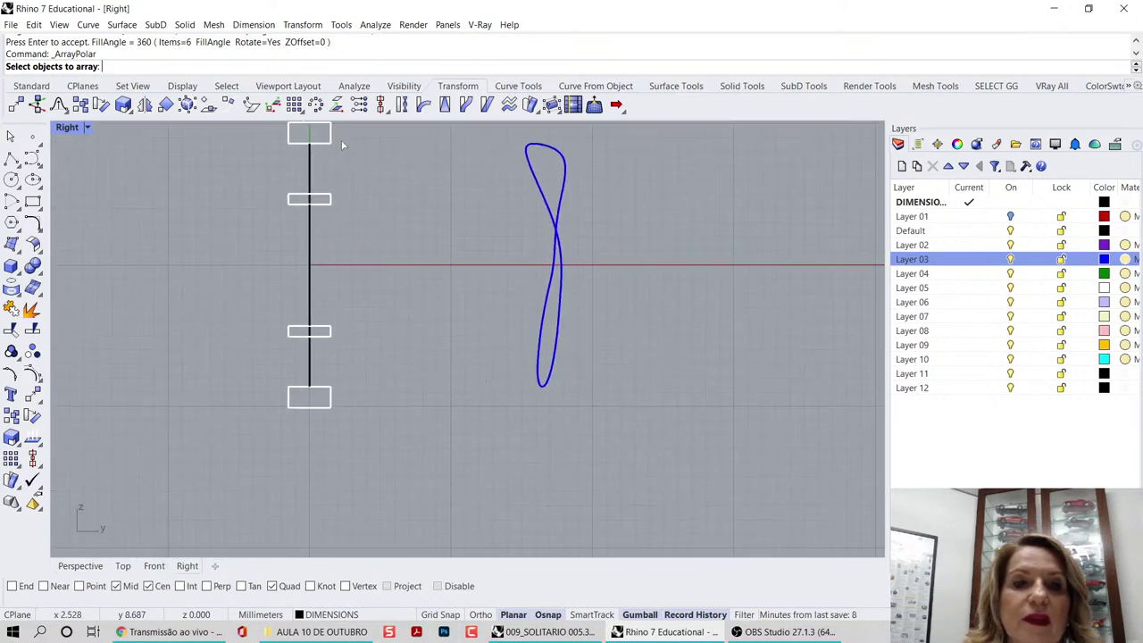
pyautogui.moveTo(343, 146); pyautogui.dragTo(349, 182, button='right')
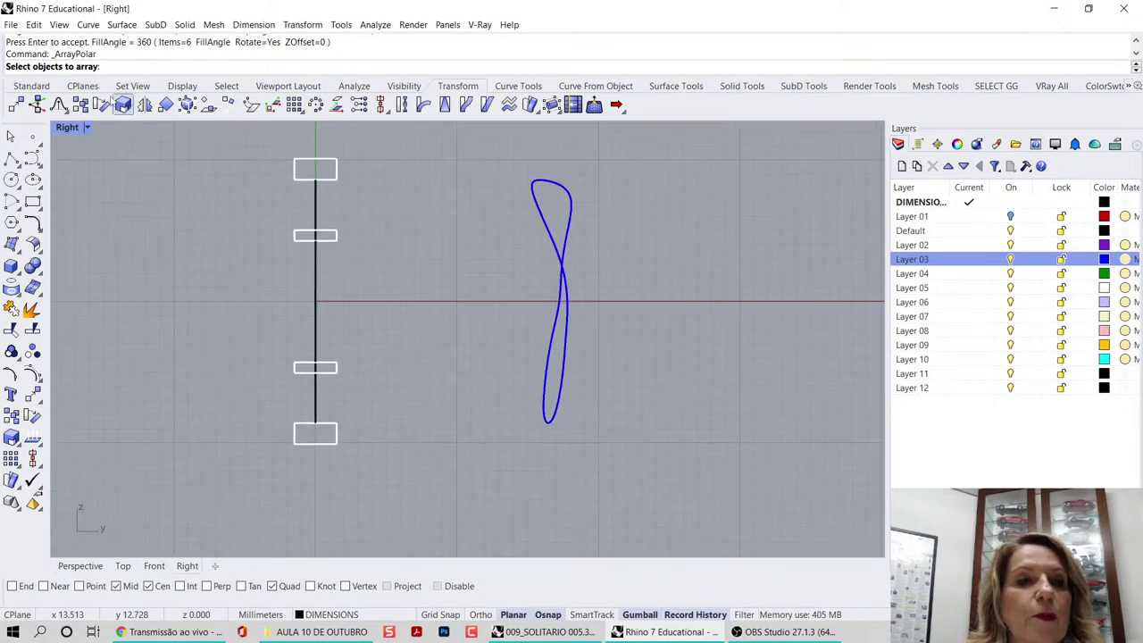
pyautogui.click(81, 105)
pyautogui.click(337, 435)
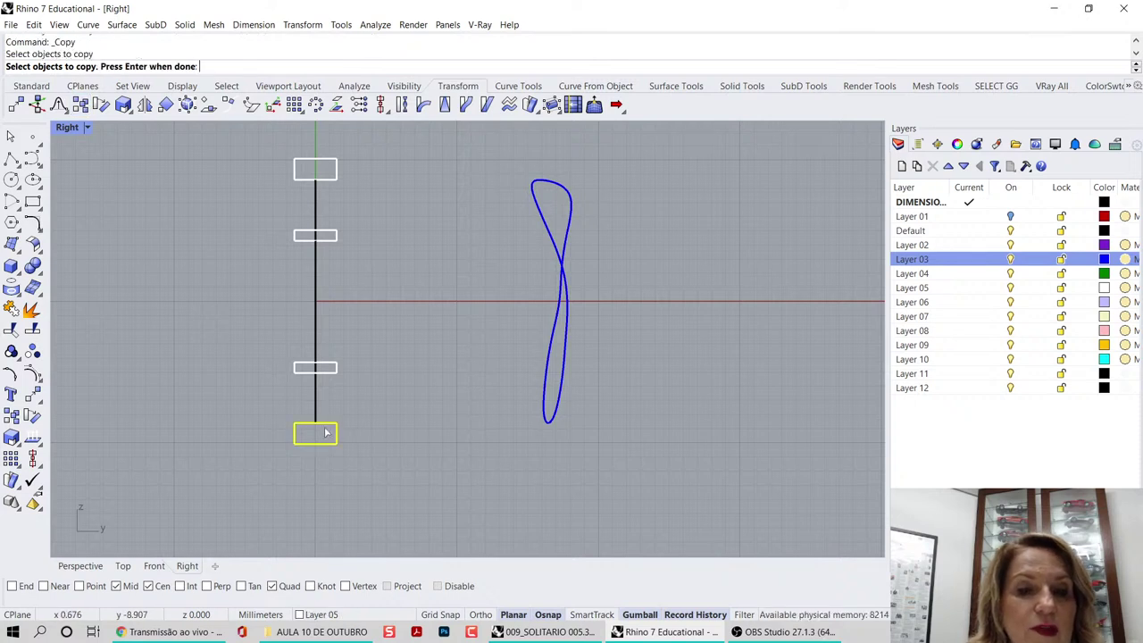
pyautogui.rightClick(326, 432)
pyautogui.click(311, 431)
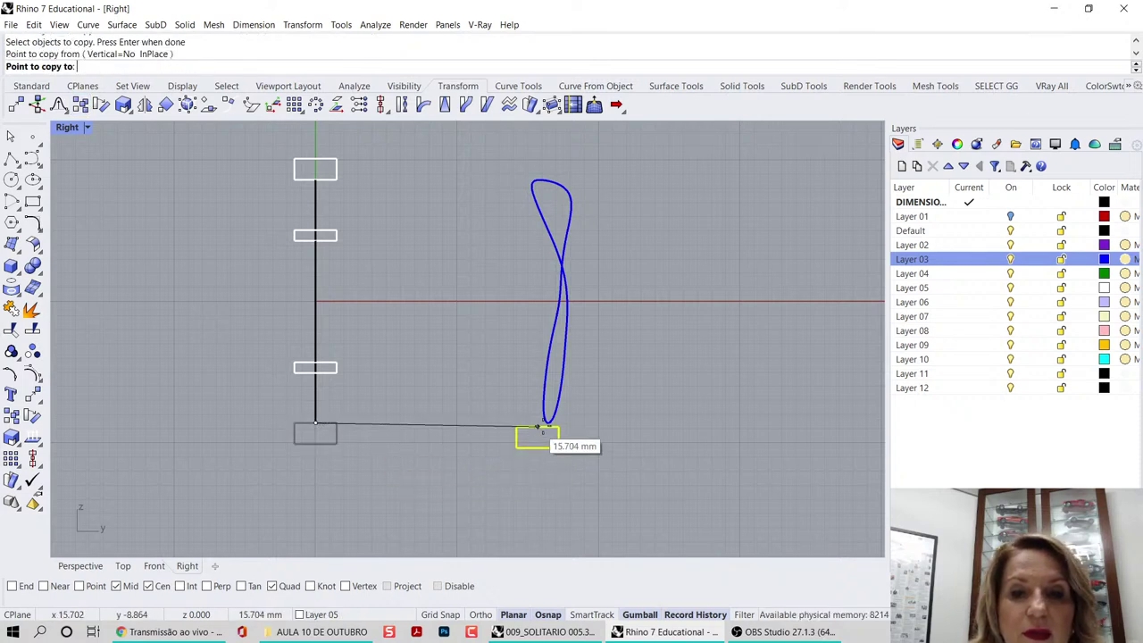
pyautogui.click(549, 423)
pyautogui.press('Return')
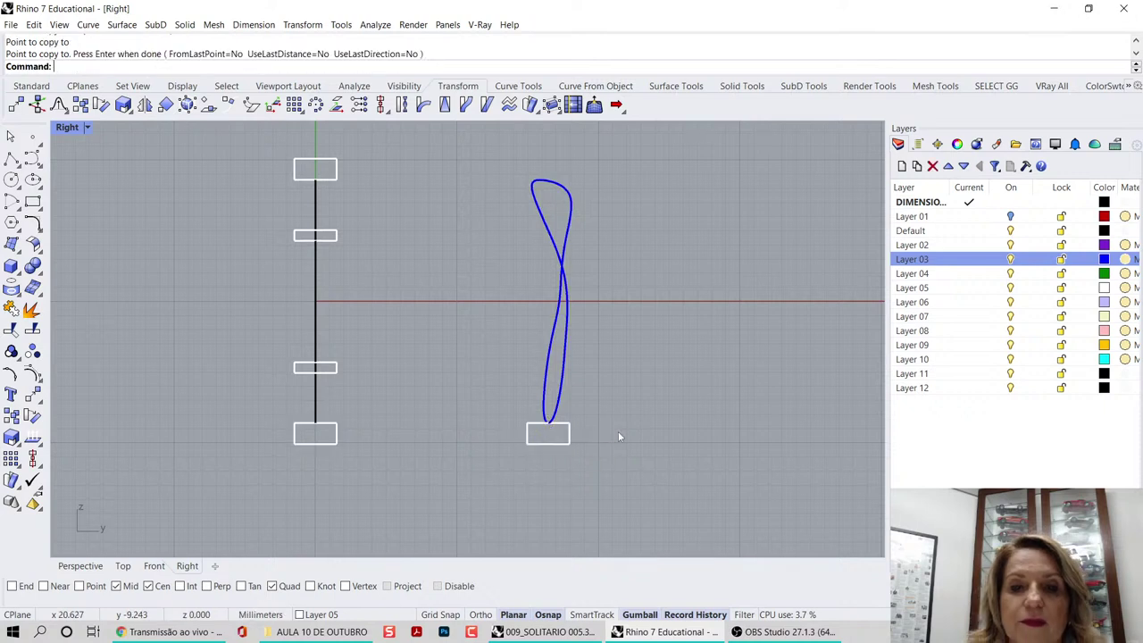
# - Change the copied rectangle's object layer to Layer 03 and hide Layer 03
pyautogui.click(553, 444)
pyautogui.rightClick(950, 262)
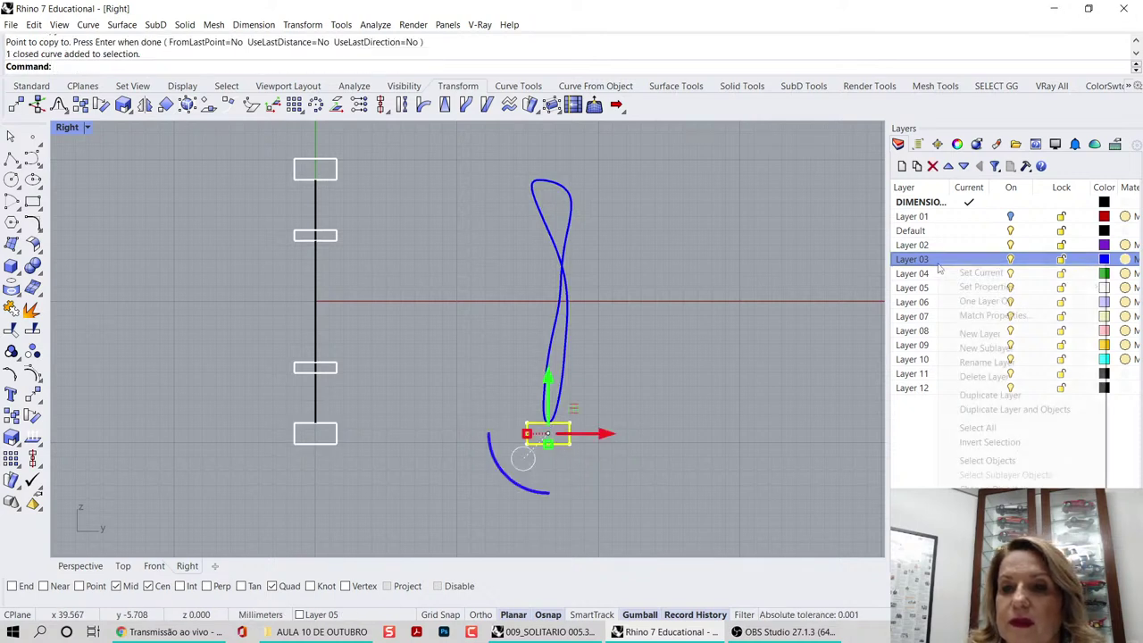
pyautogui.click(991, 489)
pyautogui.moveTo(483, 160); pyautogui.dragTo(659, 505)
pyautogui.click(720, 391)
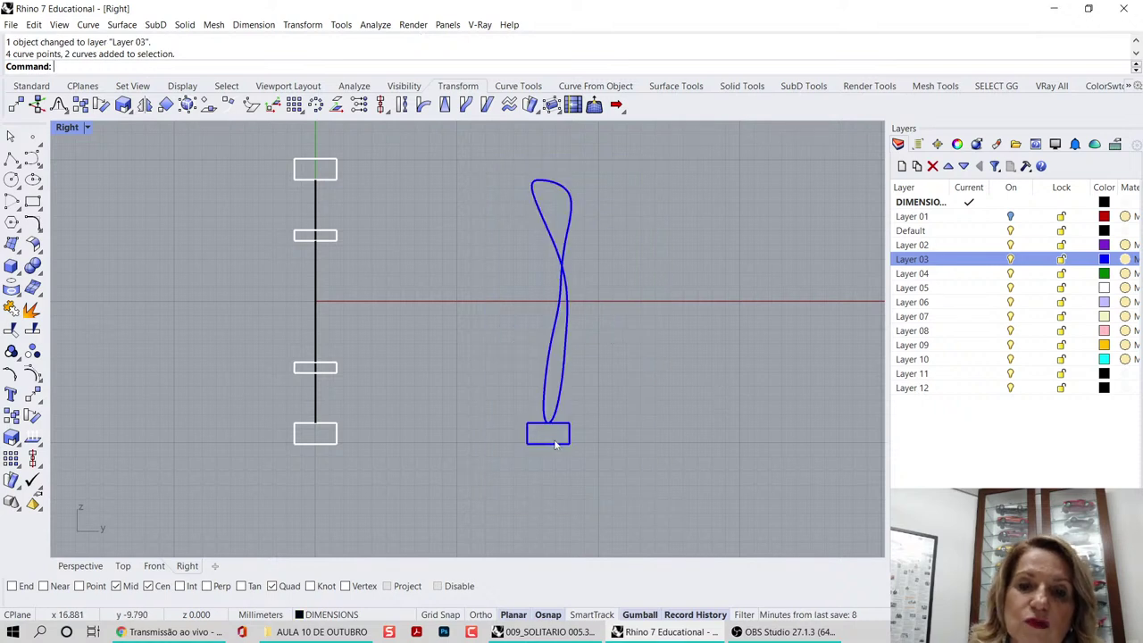
pyautogui.click(1010, 259)
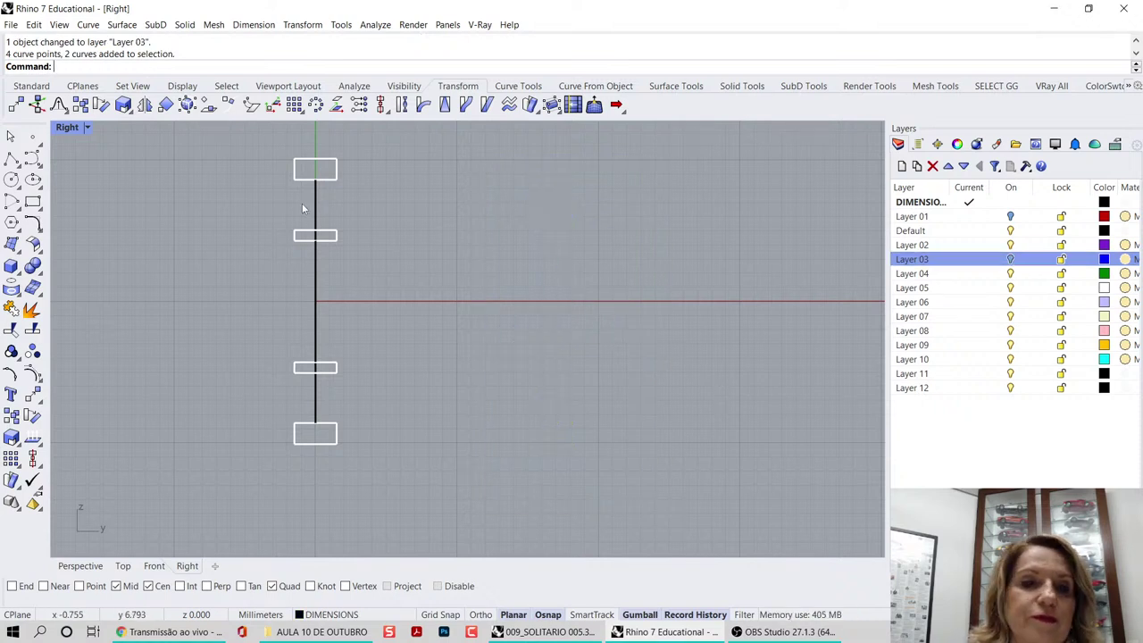
# - Maximize the Perspective viewport and begin a one-rail sweep with the base circle as the rail
pyautogui.doubleClick(68, 128)
pyautogui.moveTo(679, 259); pyautogui.dragTo(699, 274, button='right')
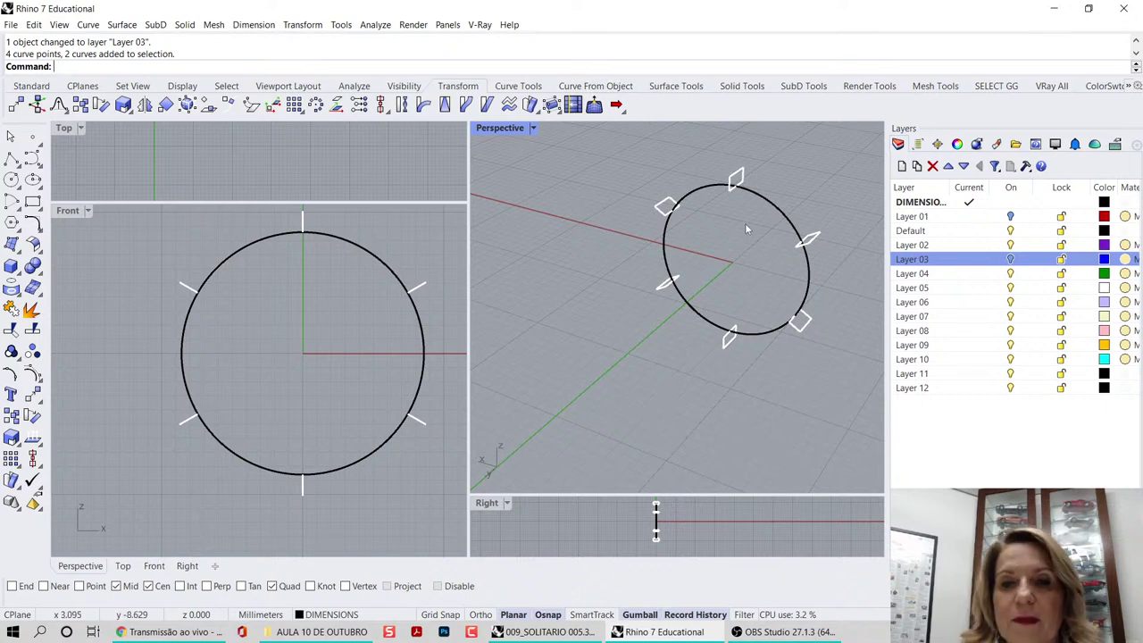
pyautogui.doubleClick(513, 131)
pyautogui.moveTo(501, 147); pyautogui.dragTo(563, 230, button='right')
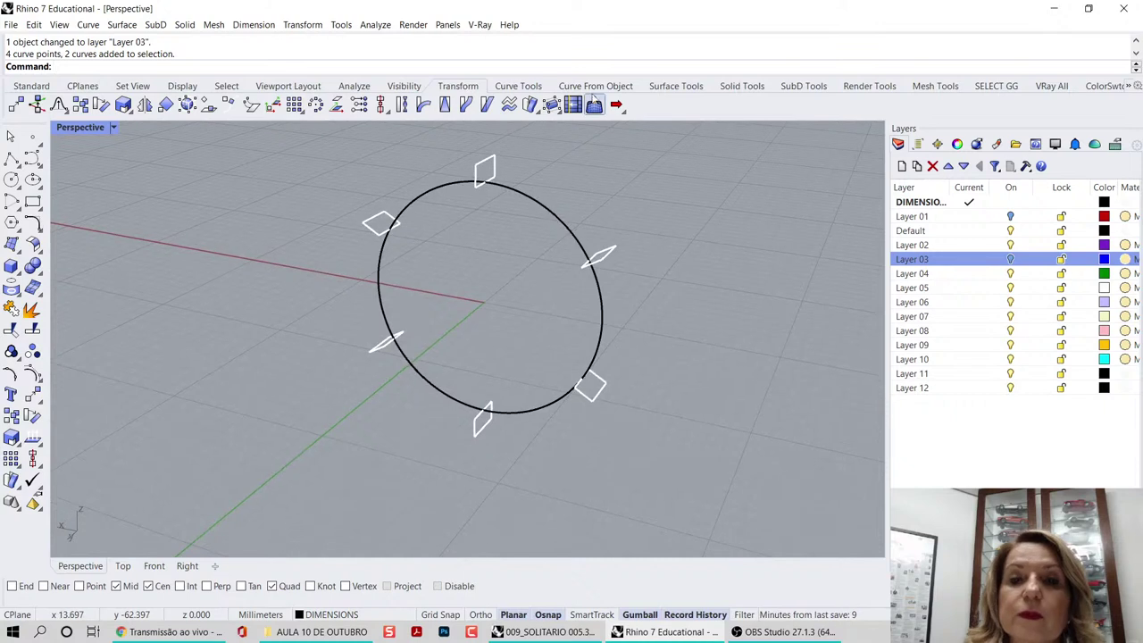
pyautogui.click(676, 86)
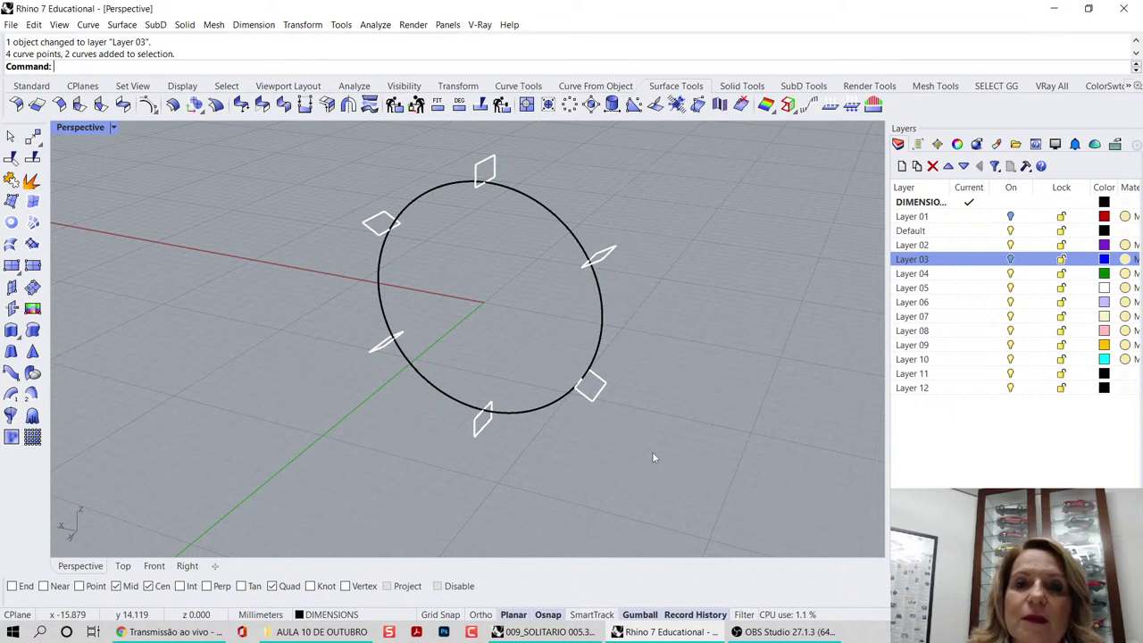
pyautogui.click(518, 87)
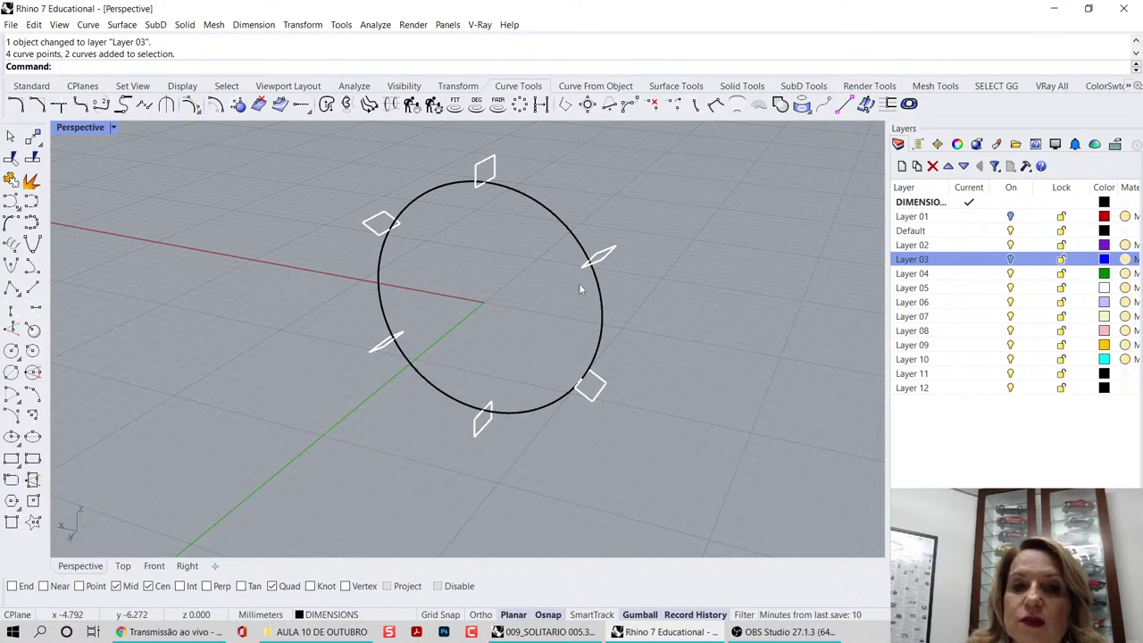
pyautogui.click(690, 87)
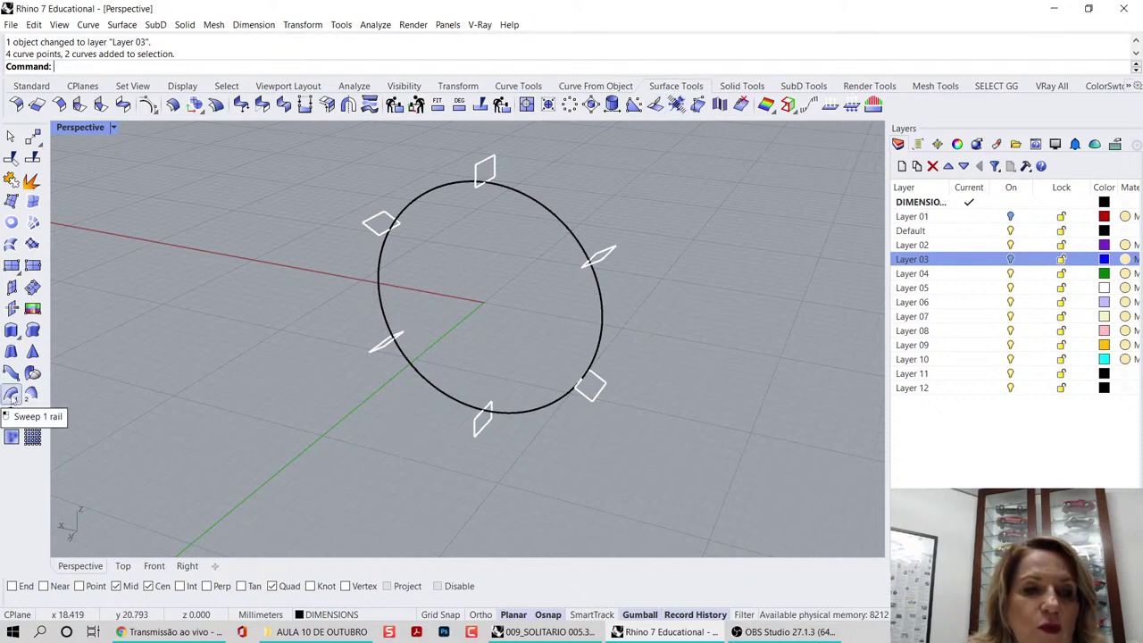
pyautogui.click(11, 393)
pyautogui.click(475, 411)
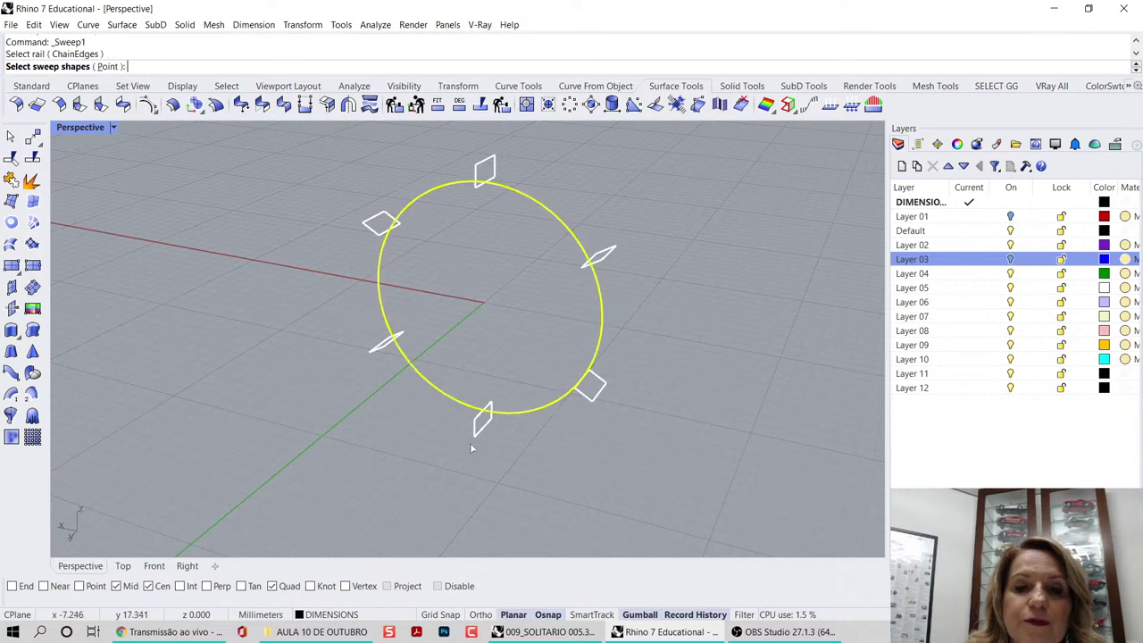
# - Use all six rectangle profiles around the base circle as the sweep shapes and accept their seam points
pyautogui.click(478, 429)
pyautogui.click(382, 348)
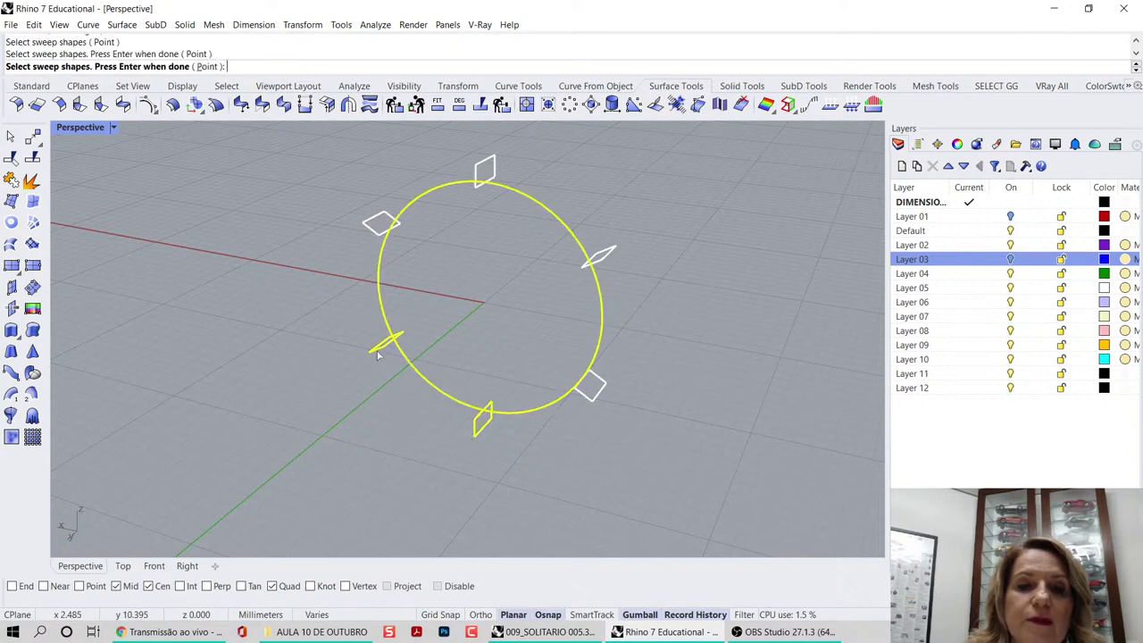
pyautogui.click(379, 228)
pyautogui.click(485, 169)
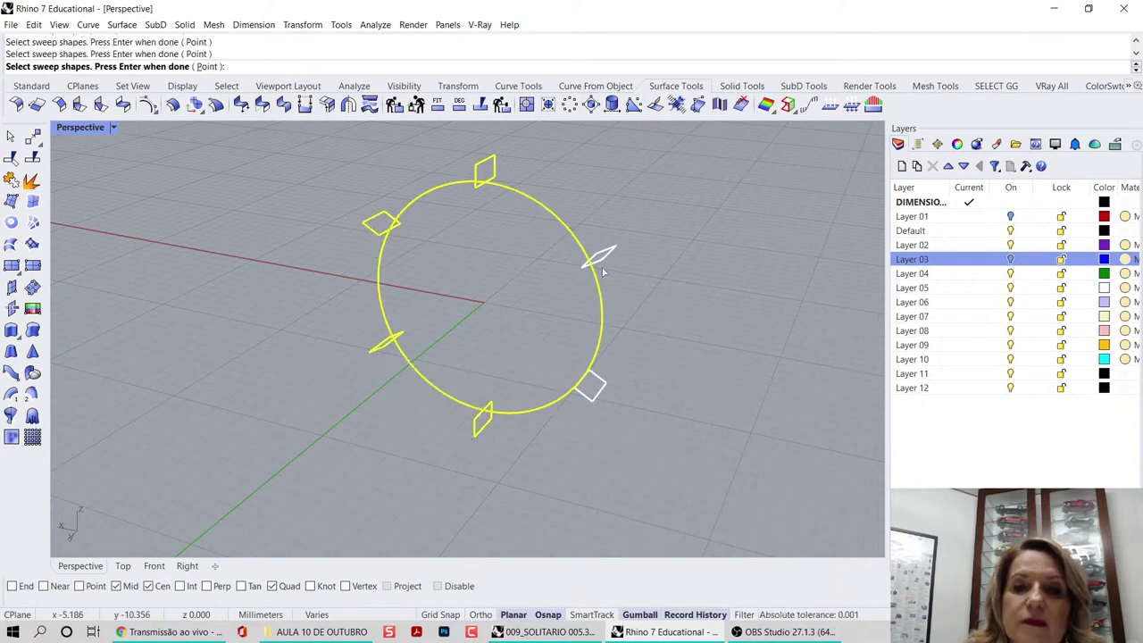
pyautogui.click(602, 260)
pyautogui.click(591, 393)
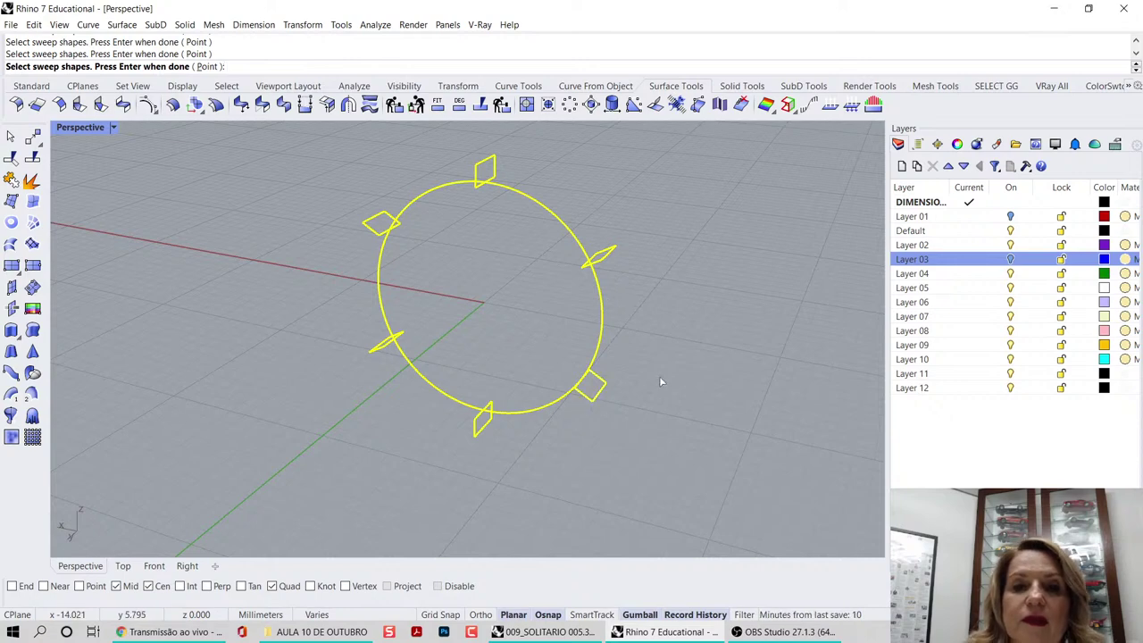
pyautogui.press('Return')
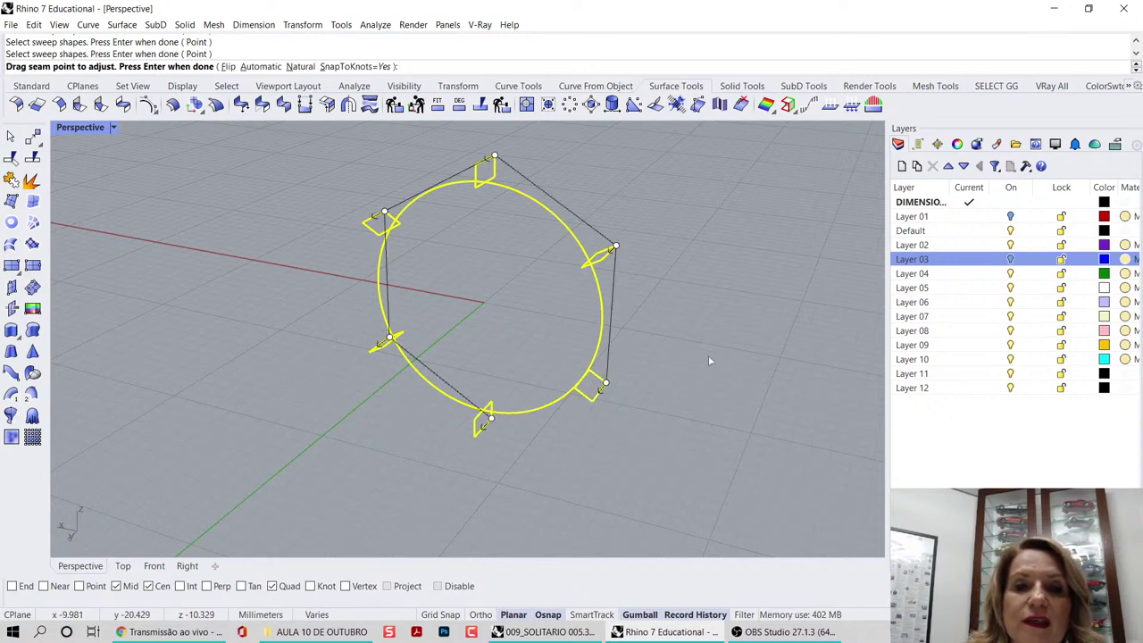
pyautogui.moveTo(708, 355); pyautogui.dragTo(656, 359, button='right')
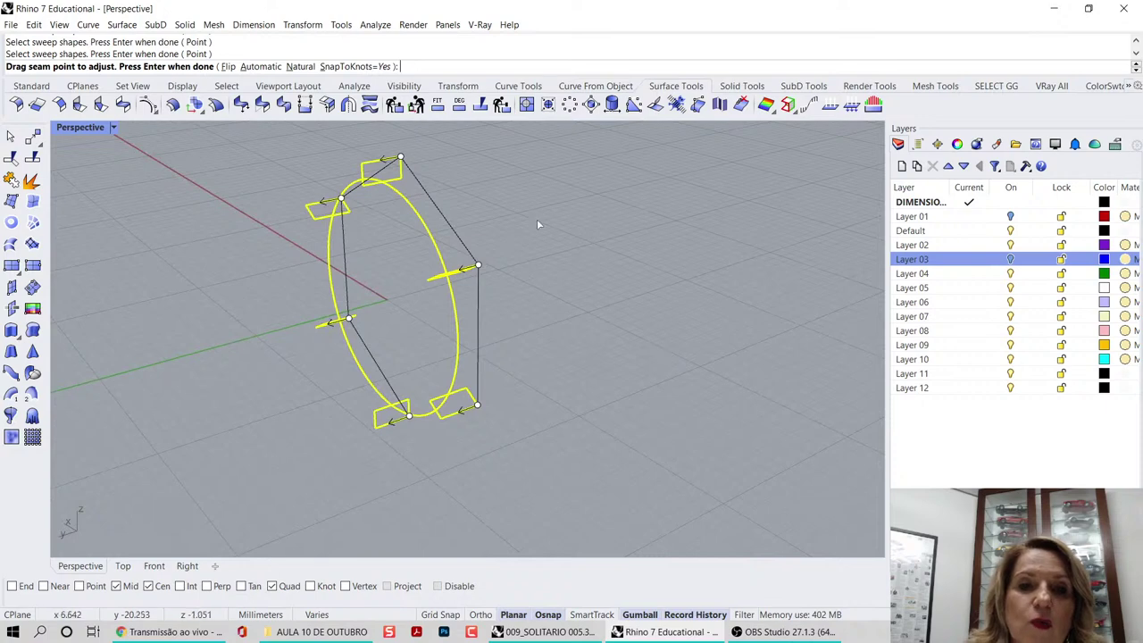
pyautogui.moveTo(523, 192); pyautogui.dragTo(562, 207, button='right')
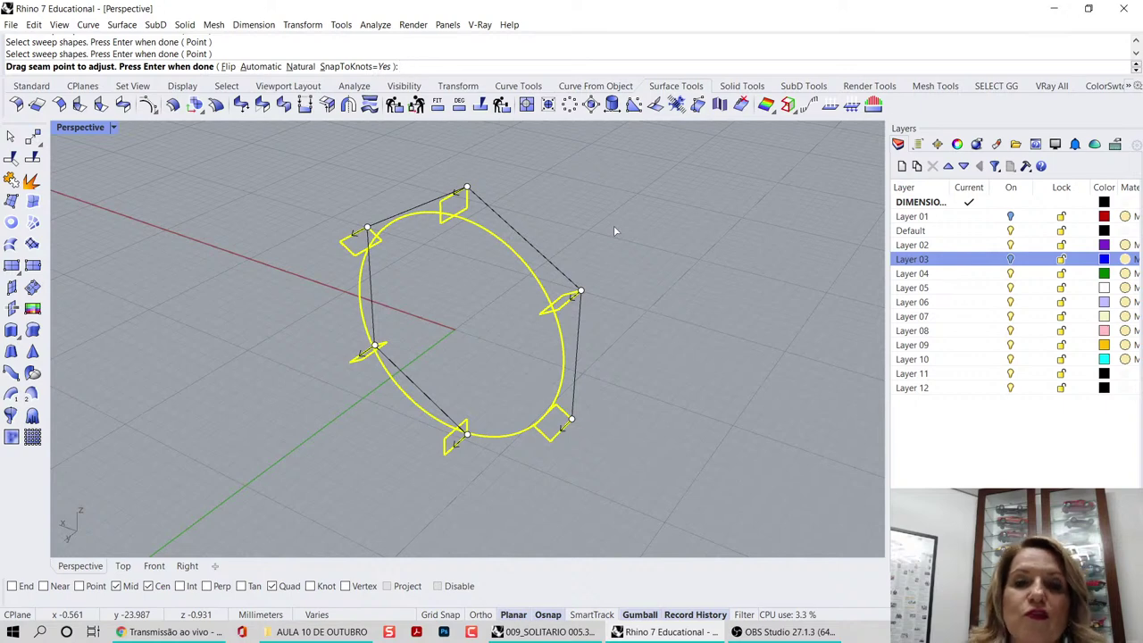
pyautogui.press('Return')
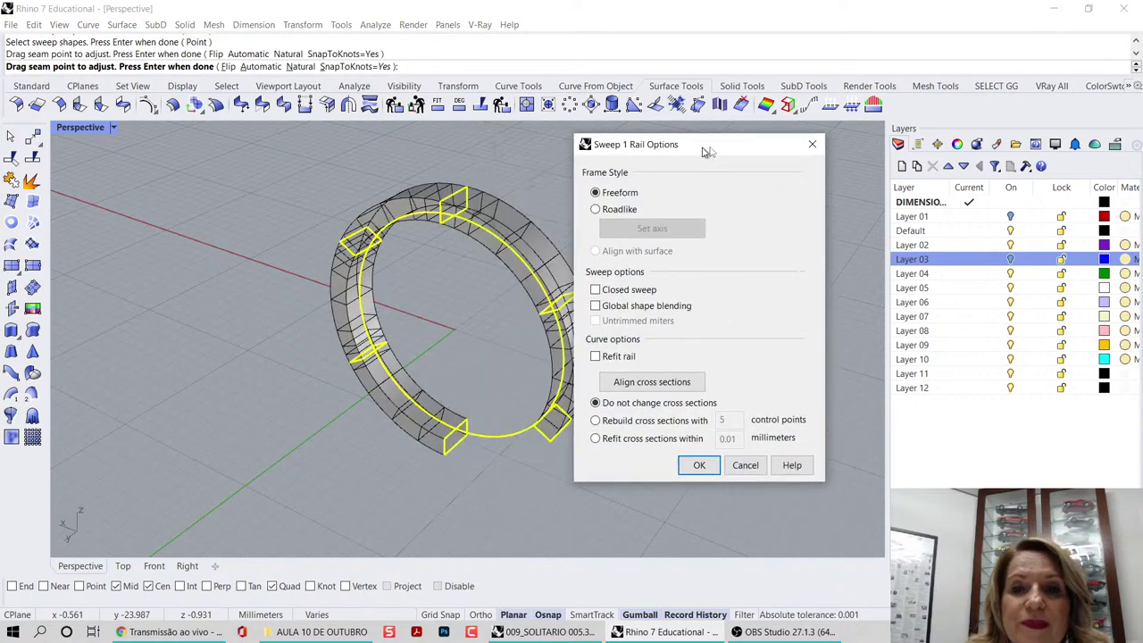
# - Turn on Closed sweep for the one-rail sweep and view its preview in the maximized Front view
pyautogui.moveTo(706, 151); pyautogui.dragTo(785, 127)
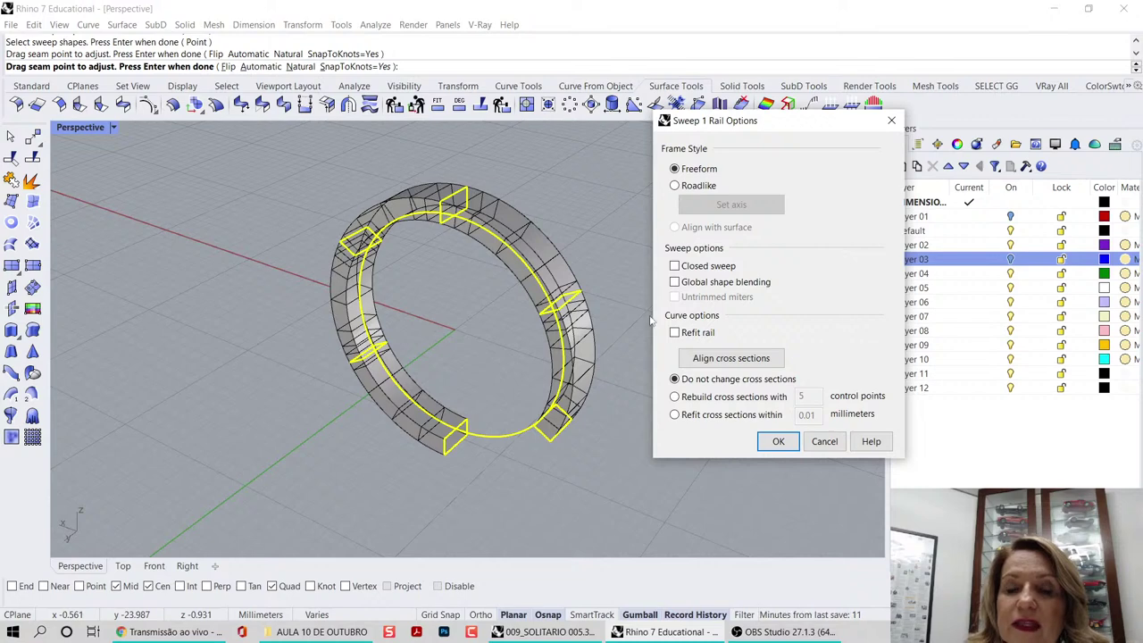
pyautogui.click(674, 266)
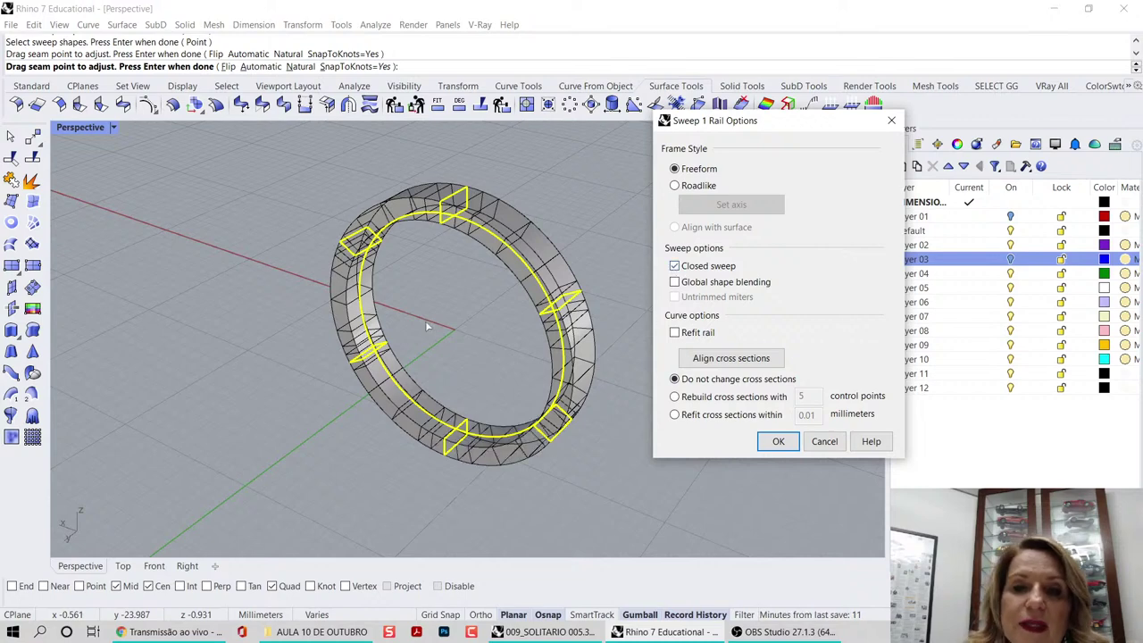
pyautogui.moveTo(477, 342); pyautogui.dragTo(96, 195, button='right')
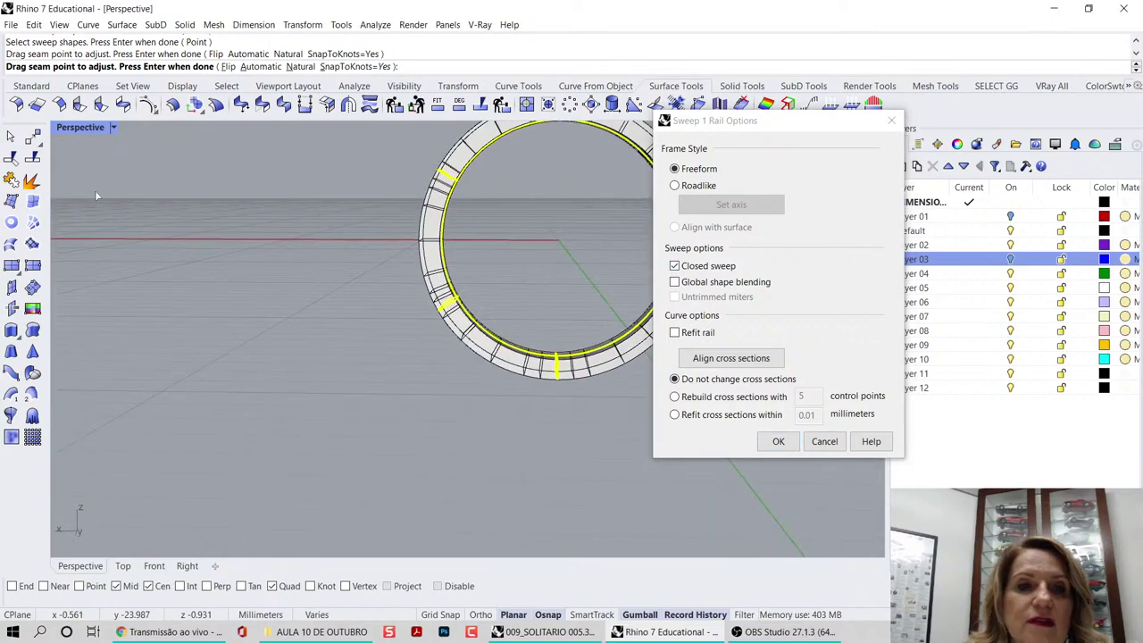
pyautogui.doubleClick(79, 128)
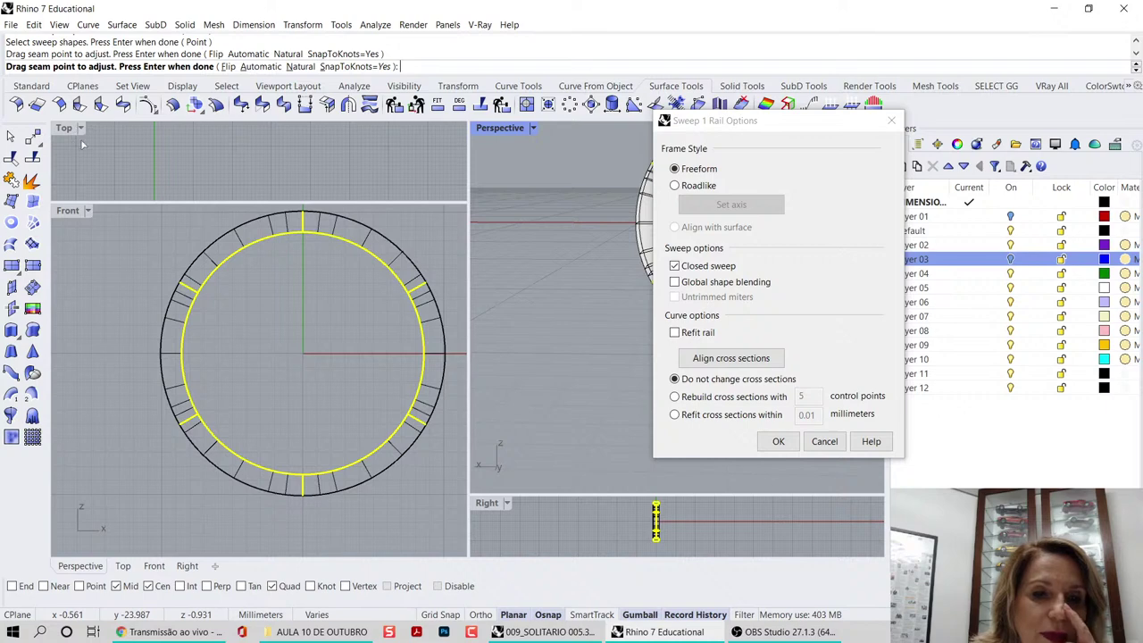
pyautogui.doubleClick(71, 211)
pyautogui.scroll(-5, 344, 258)
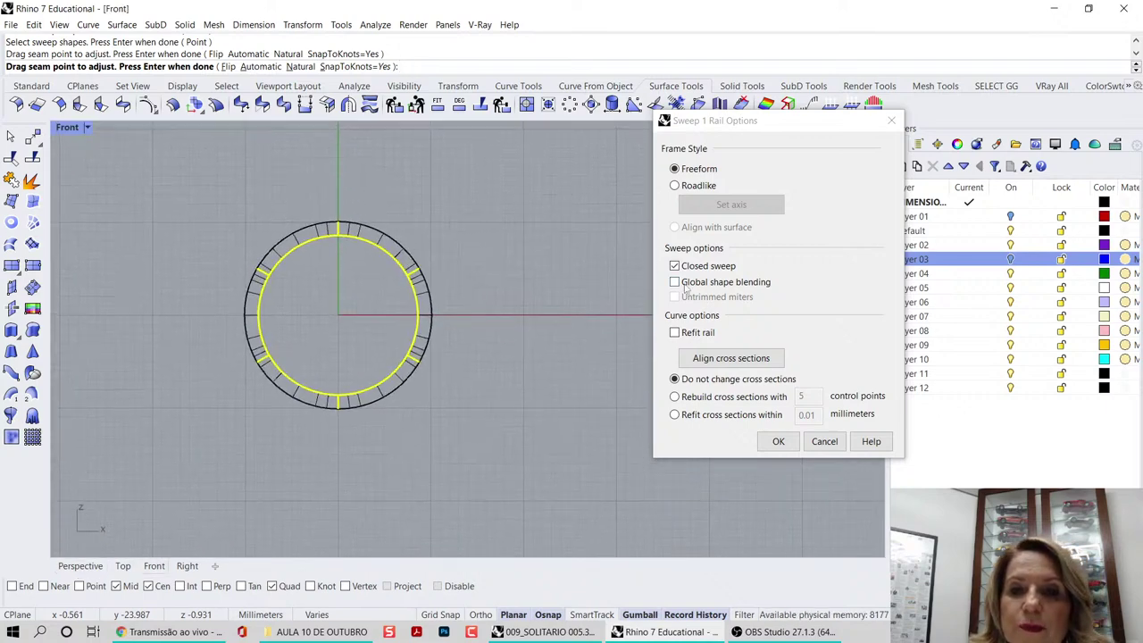
# - Complete the closed sweep with Global shape blending enabled and Layer 10 as the current layer, then inspect the ring in Perspective
pyautogui.click(674, 282)
pyautogui.click(675, 282)
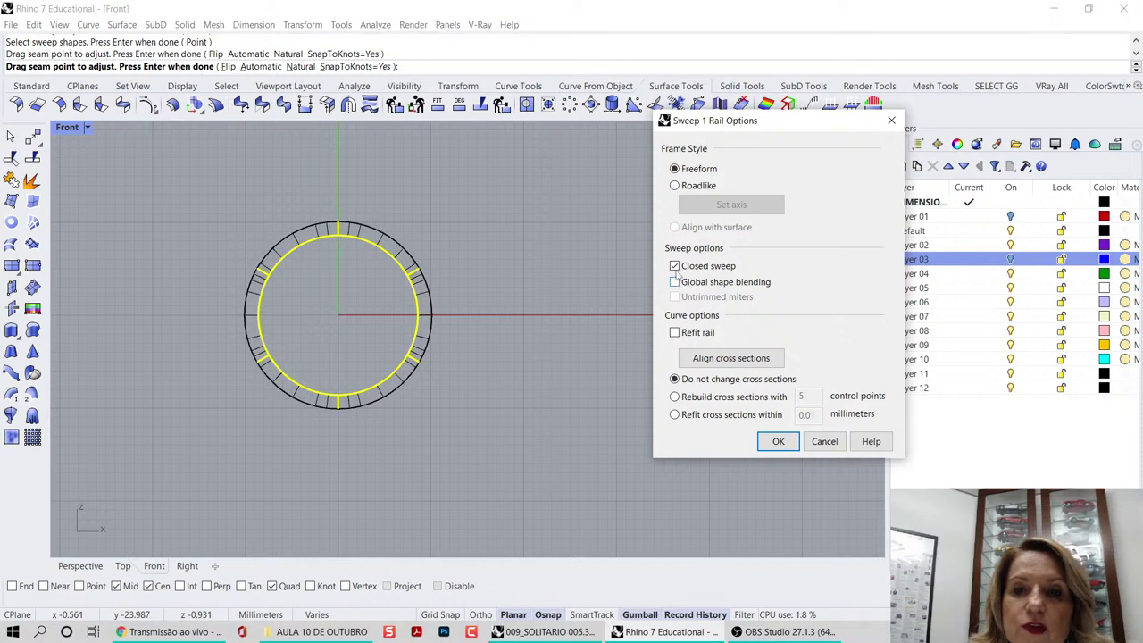
pyautogui.click(674, 267)
pyautogui.click(674, 266)
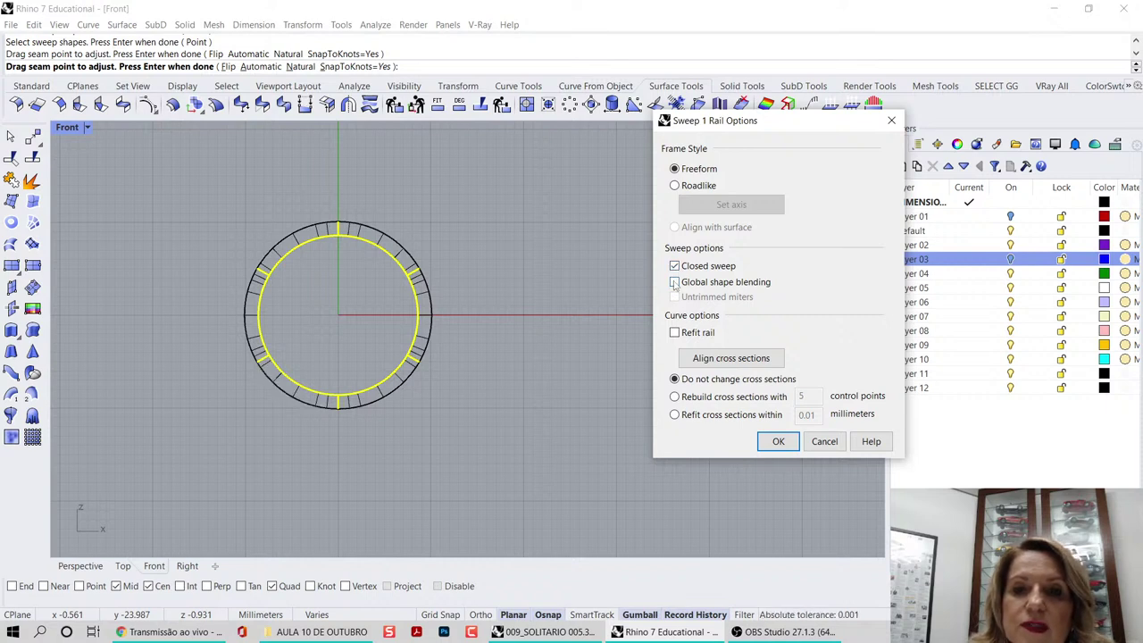
pyautogui.scroll(4, 467, 331)
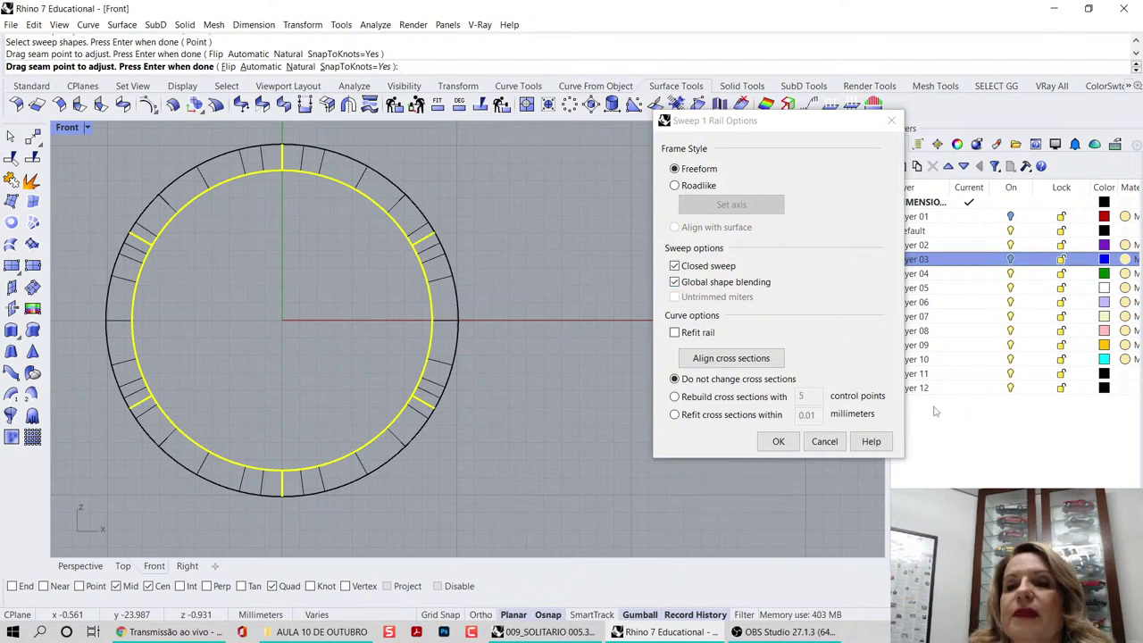
pyautogui.click(981, 363)
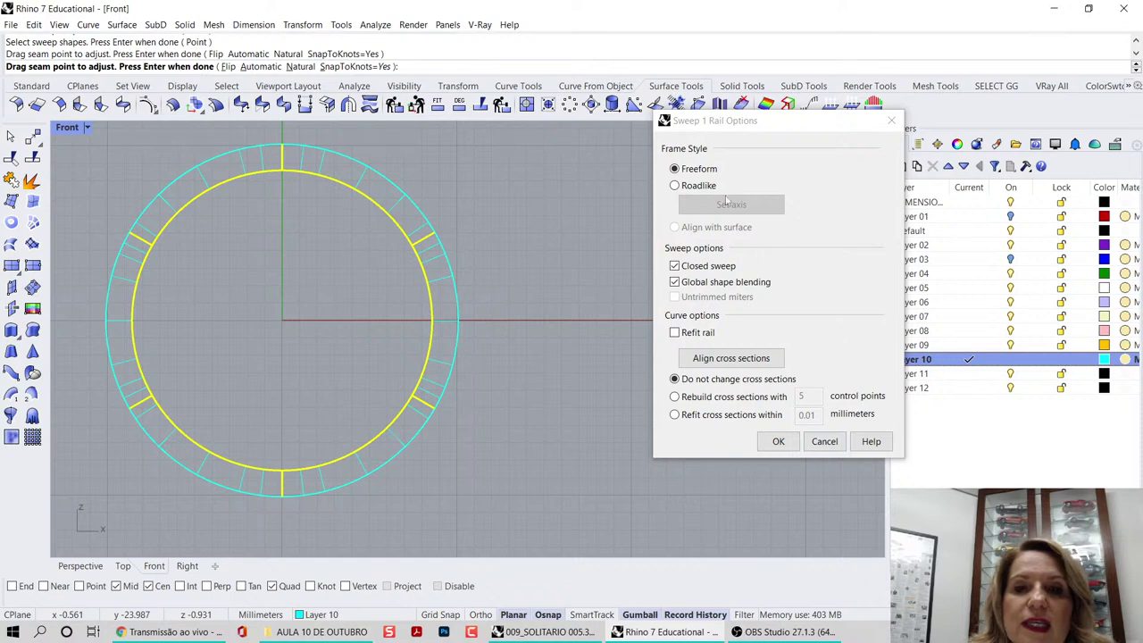
pyautogui.click(780, 441)
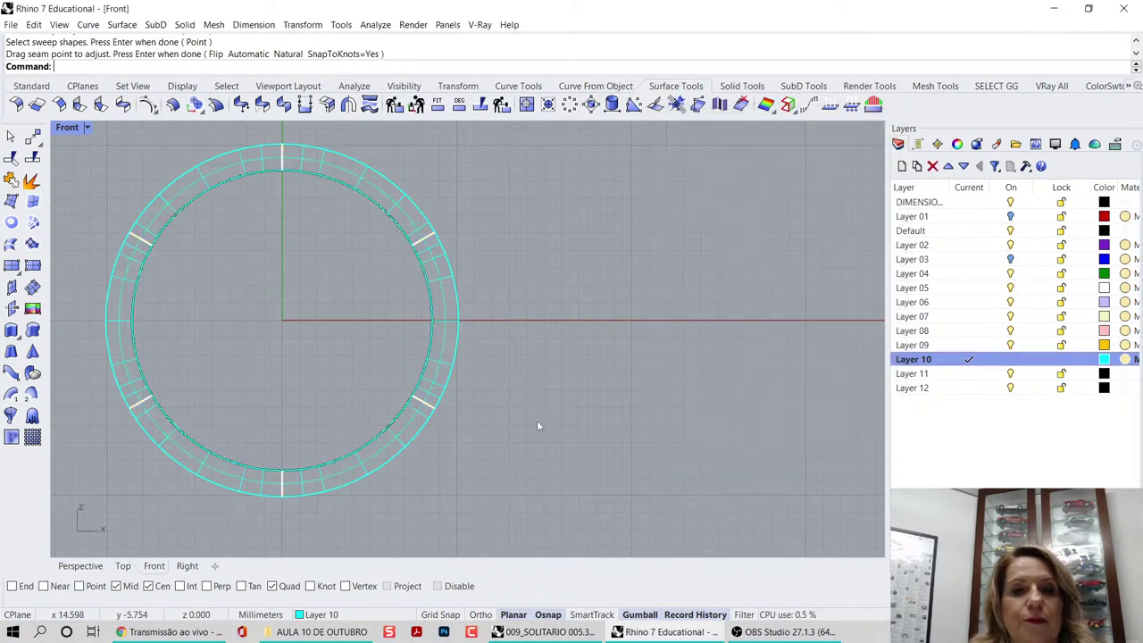
pyautogui.click(100, 569)
pyautogui.moveTo(573, 284); pyautogui.dragTo(481, 351, button='right')
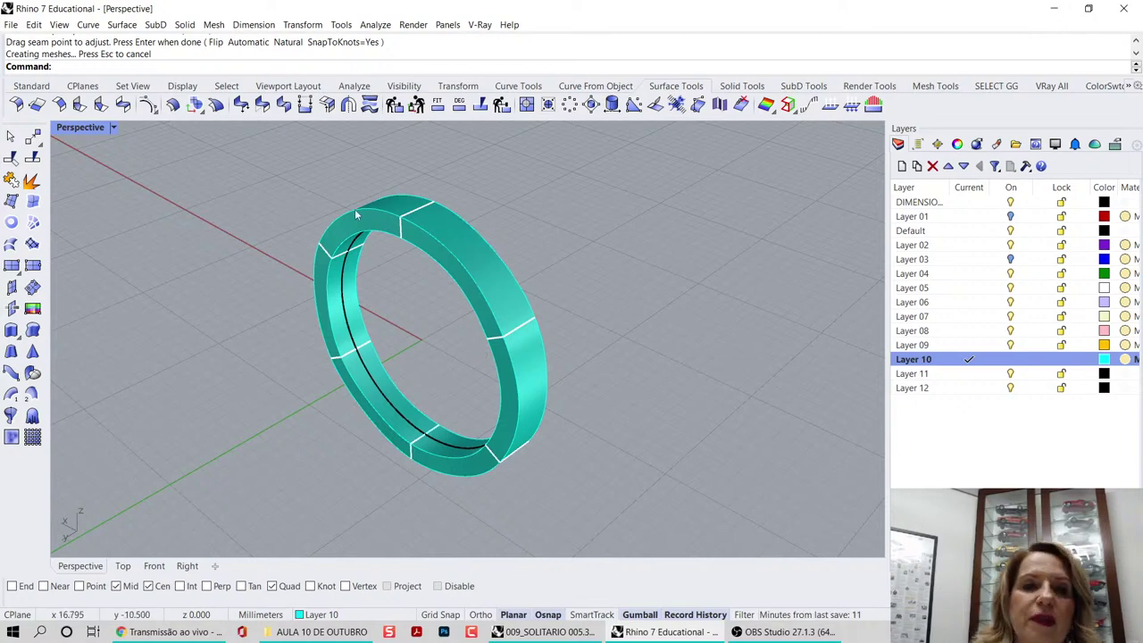
# - Rotate the ring's upper-left rectangle profile by -10 degrees about the origin in the Front view
pyautogui.doubleClick(91, 128)
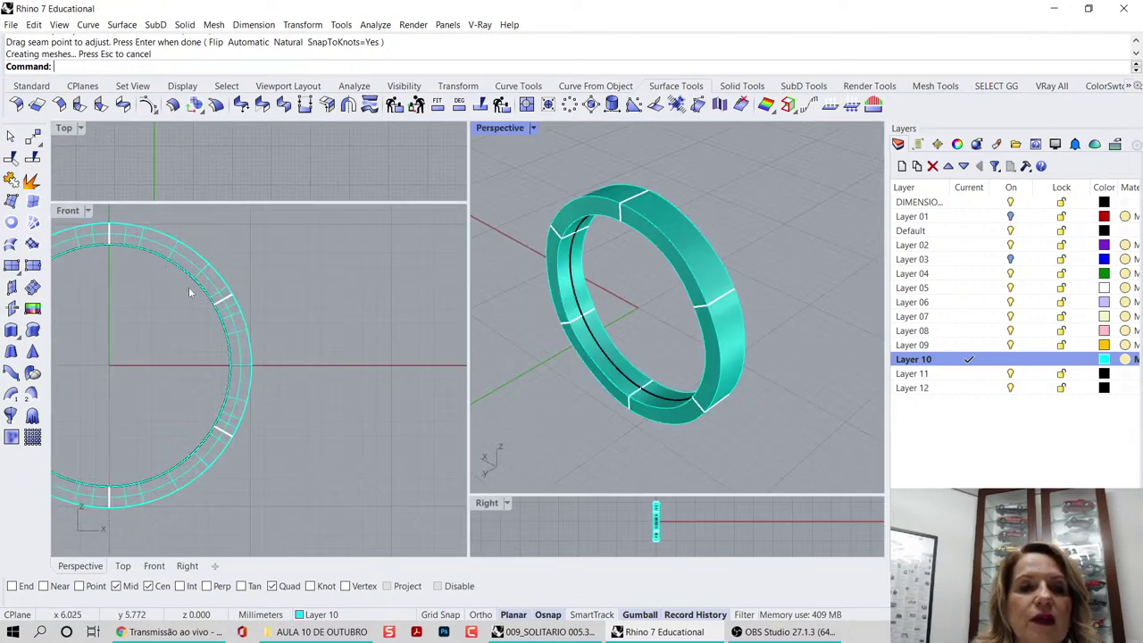
pyautogui.doubleClick(68, 210)
pyautogui.scroll(-4, 349, 283)
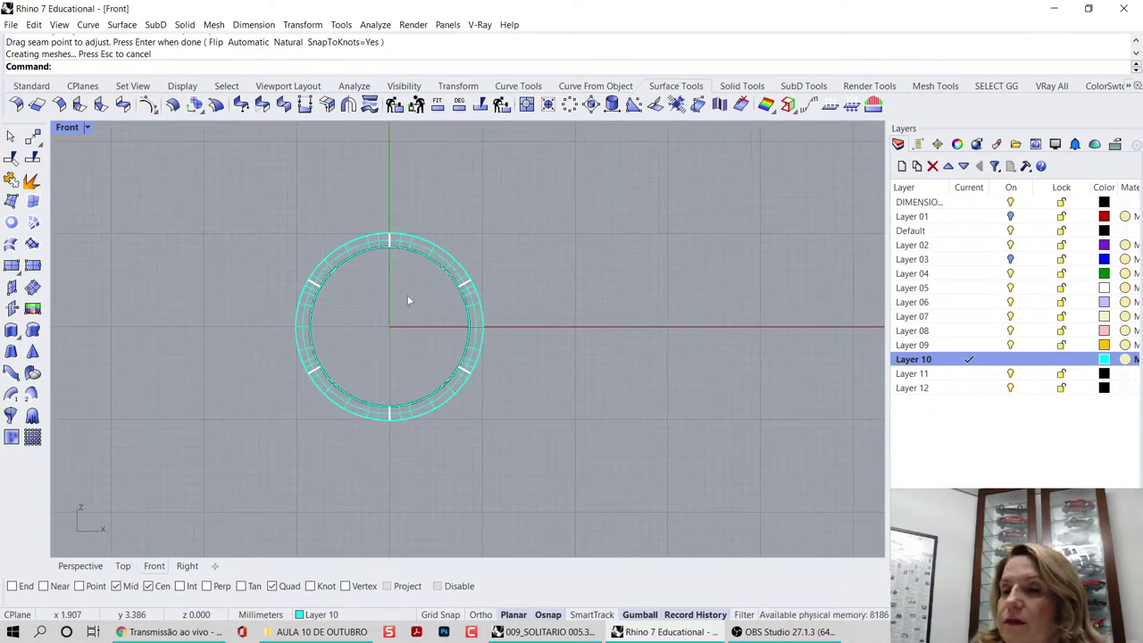
pyautogui.click(465, 89)
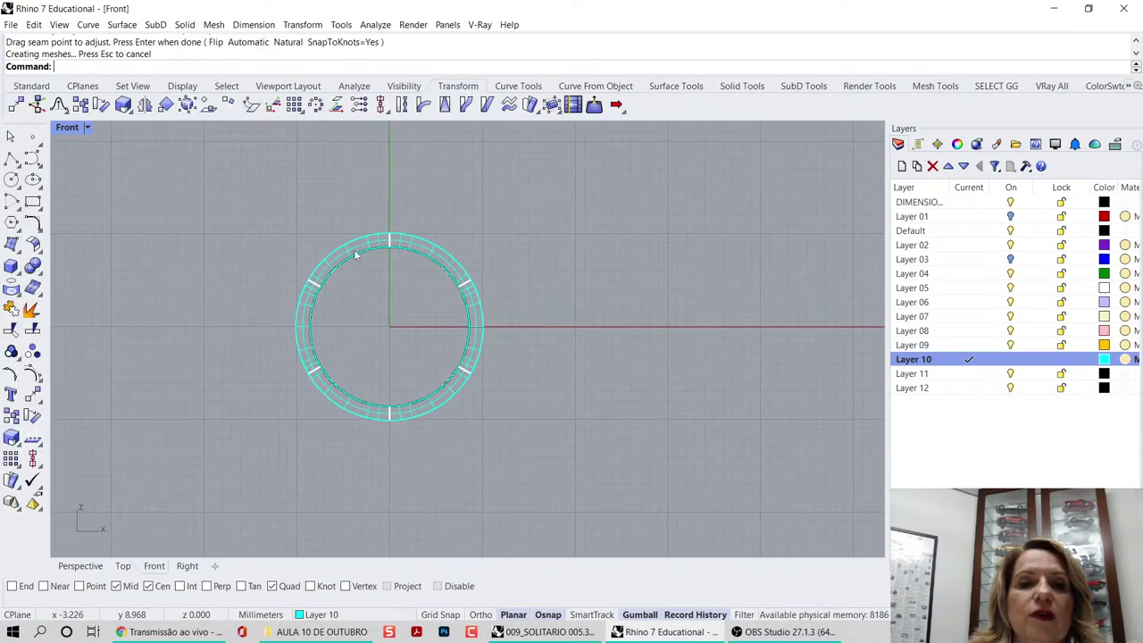
pyautogui.click(101, 104)
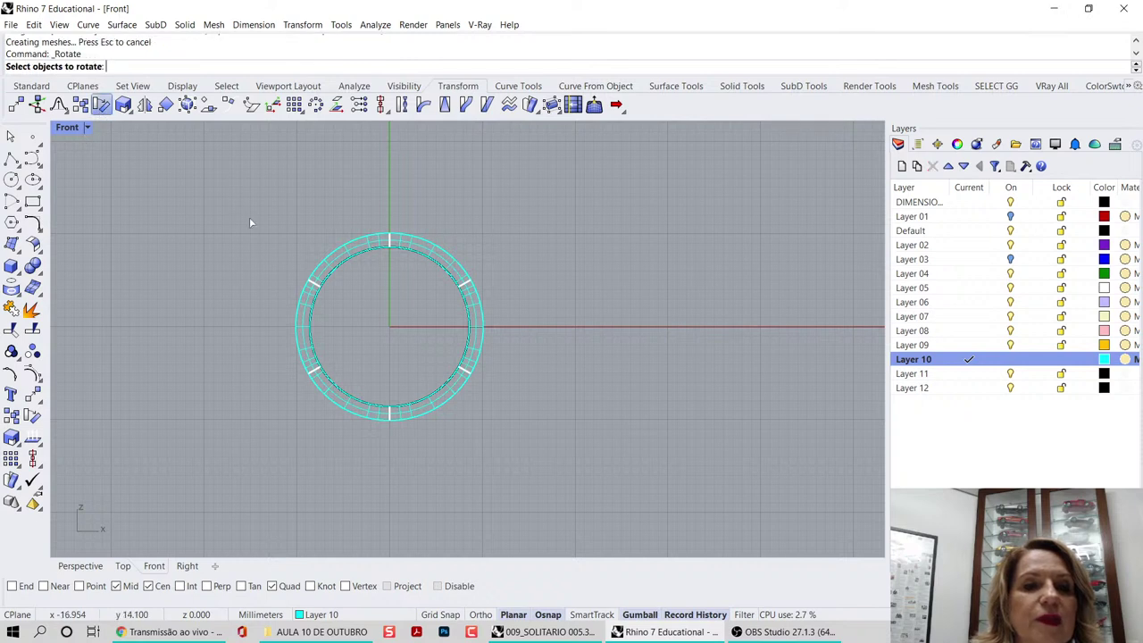
pyautogui.moveTo(257, 234); pyautogui.dragTo(343, 313)
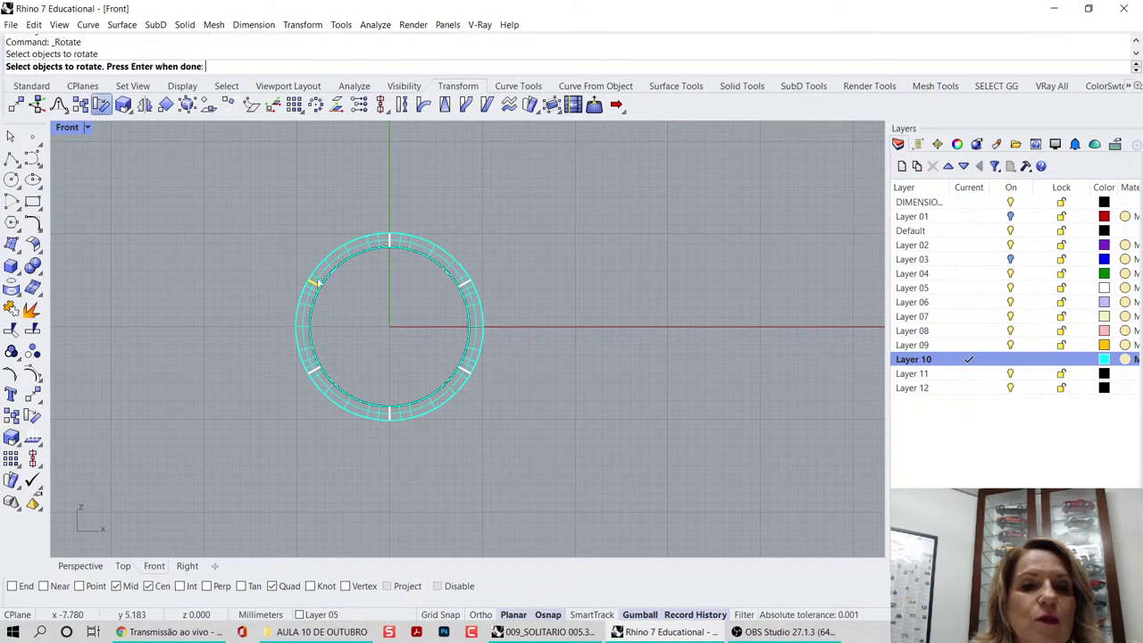
pyautogui.scroll(4, 318, 281)
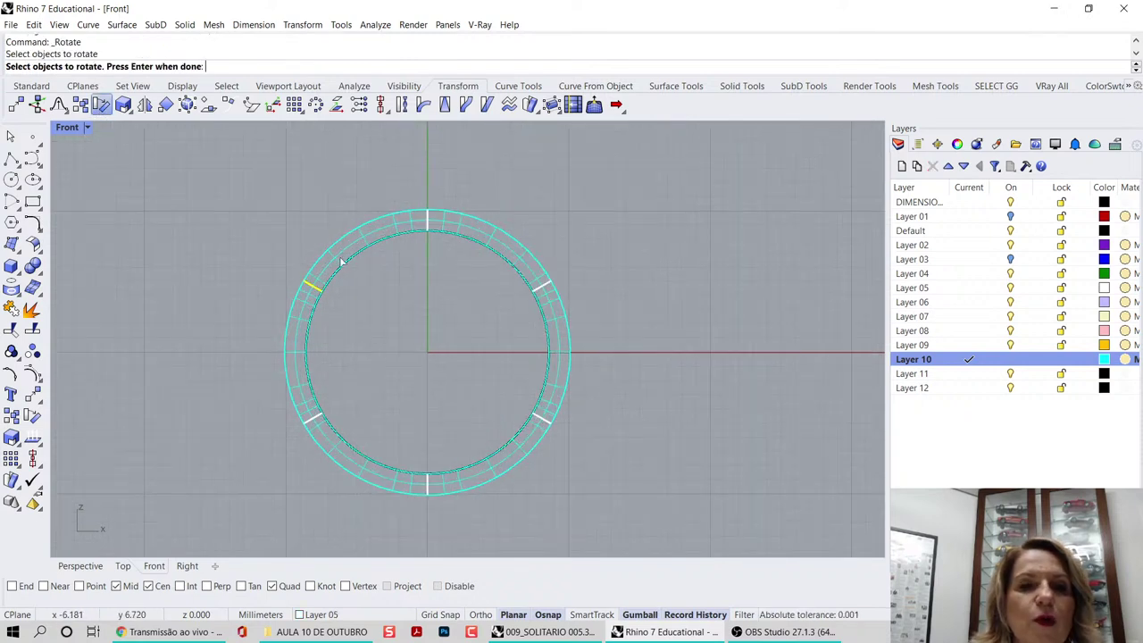
pyautogui.rightClick(369, 314)
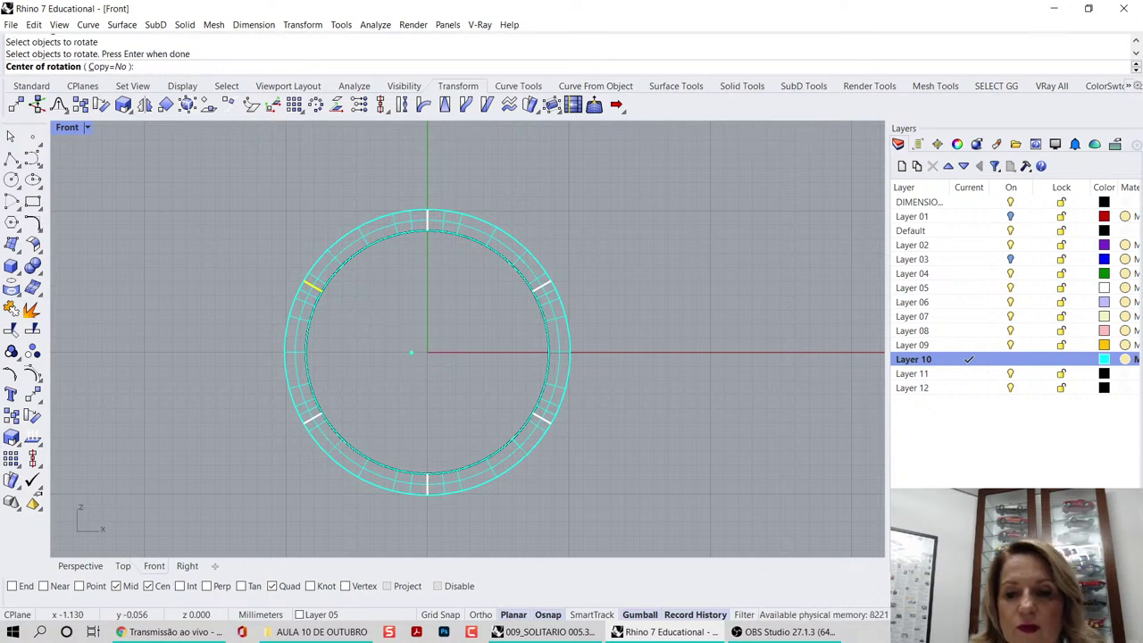
pyautogui.write('0')
pyautogui.press('Return')
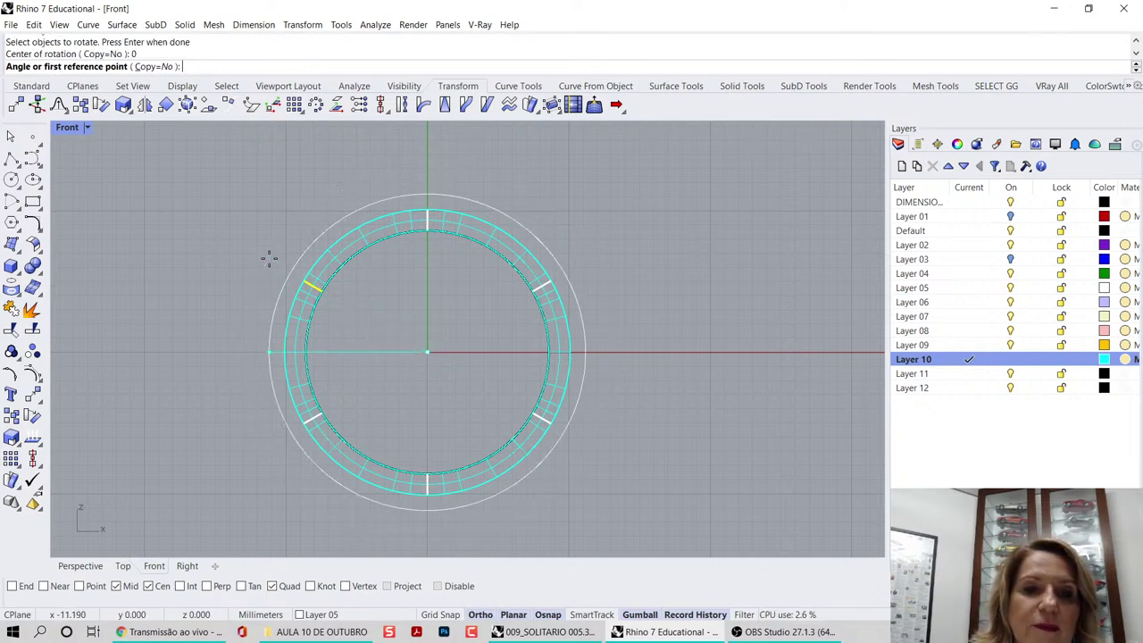
pyautogui.click(267, 256)
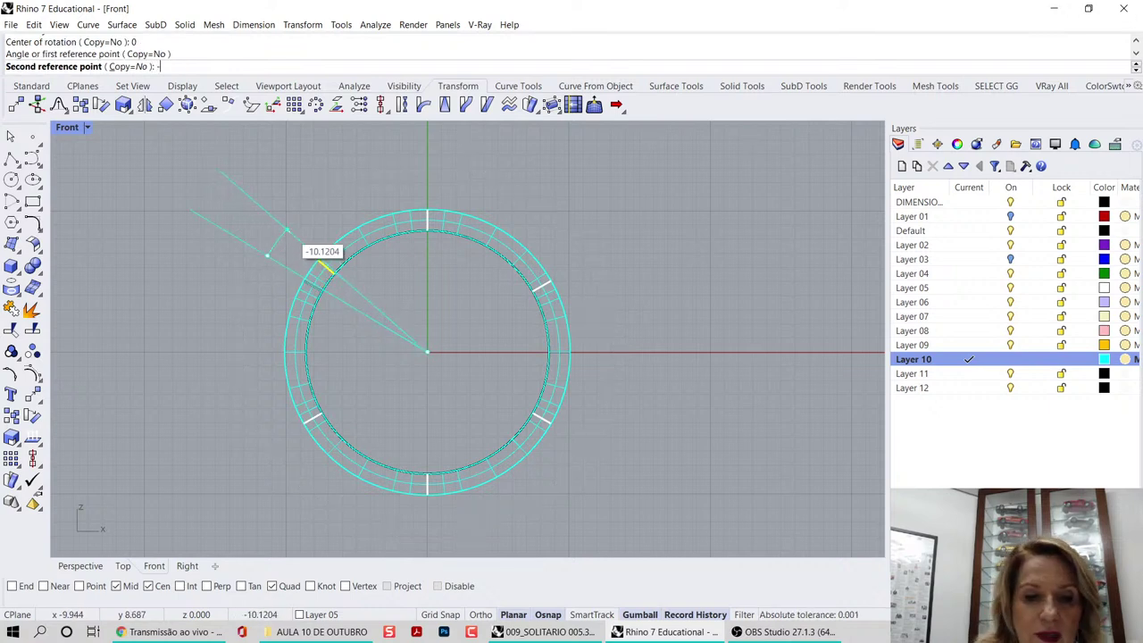
pyautogui.click(289, 234)
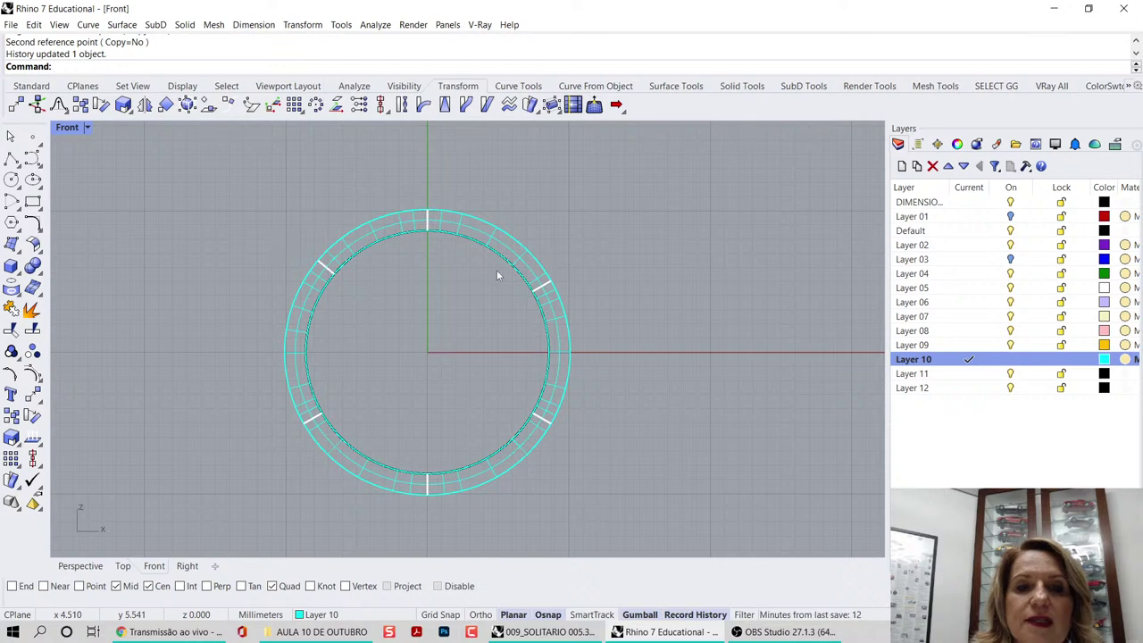
# - Try rotating the ring's upper-right rectangle profile by 10 degrees about the origin and undo that rotation
pyautogui.moveTo(500, 207); pyautogui.dragTo(566, 325)
pyautogui.rightClick(464, 322)
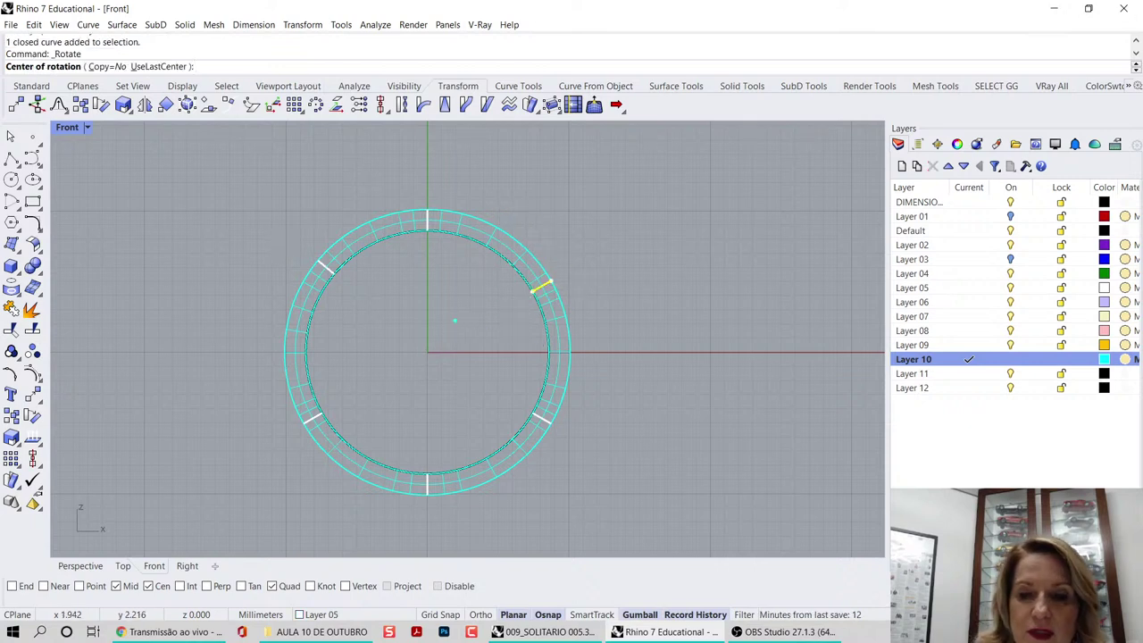
pyautogui.write('0')
pyautogui.press('Return')
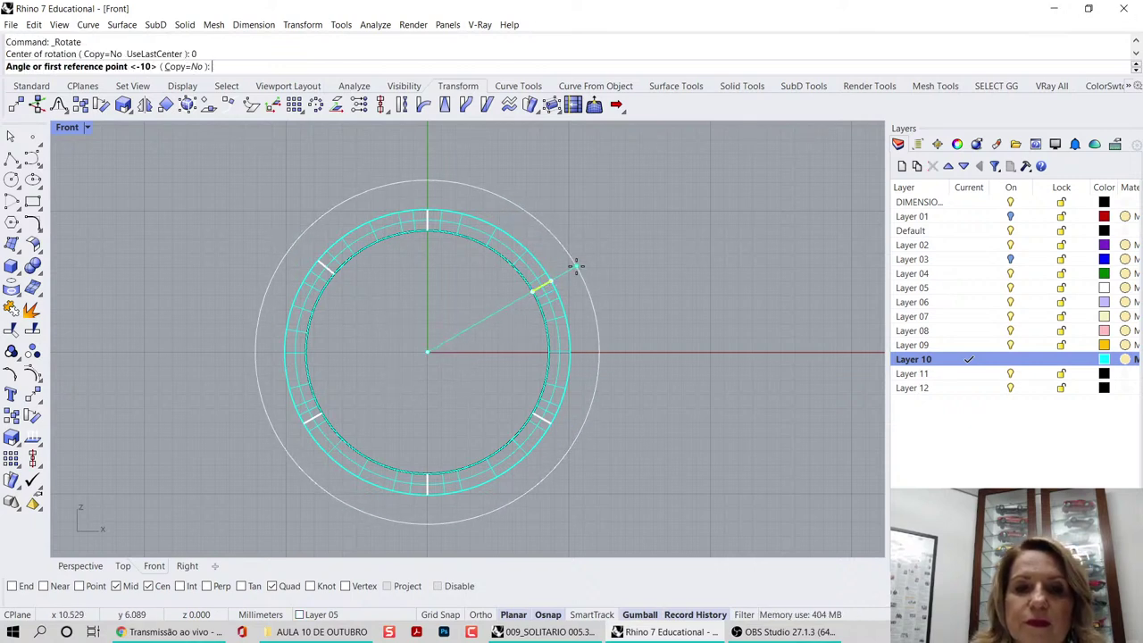
pyautogui.click(576, 265)
pyautogui.write('1')
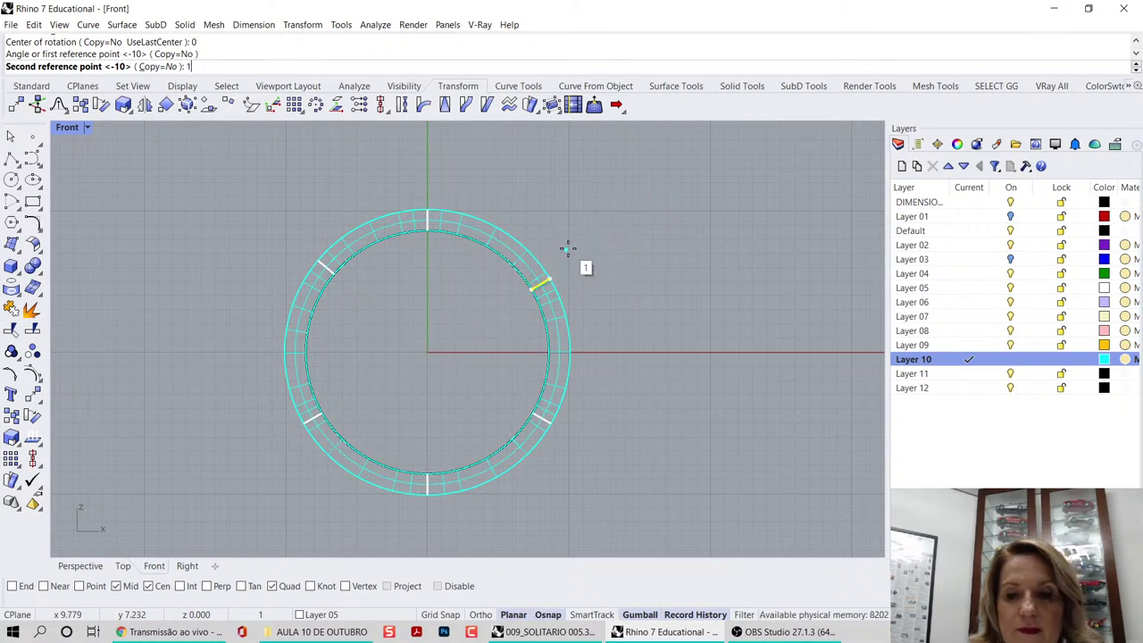
pyautogui.write('0')
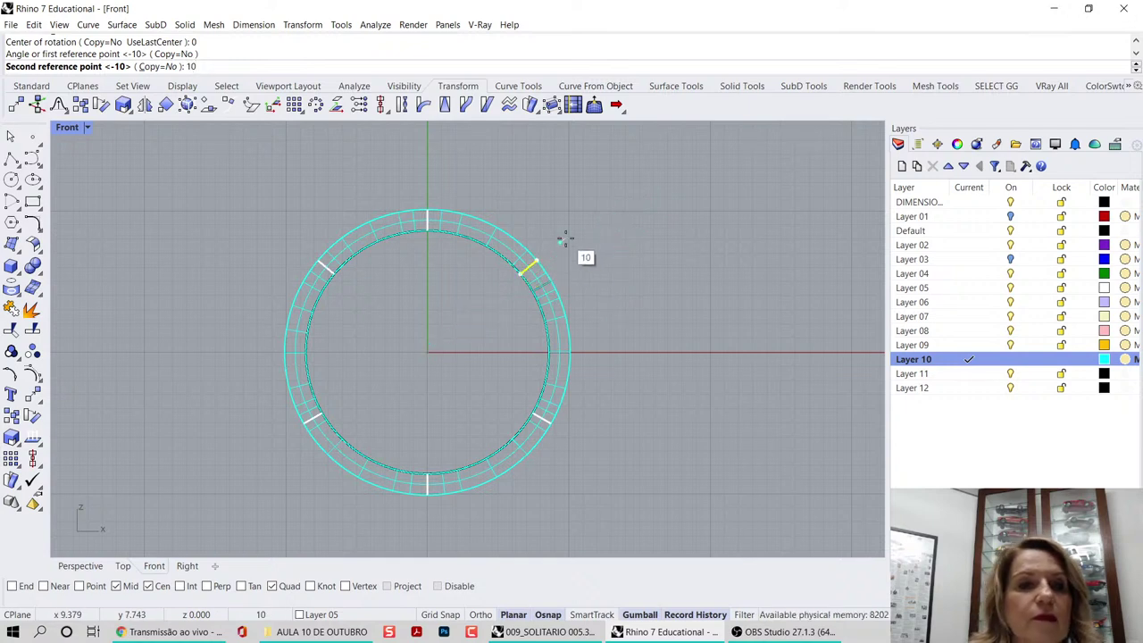
pyautogui.press('Return')
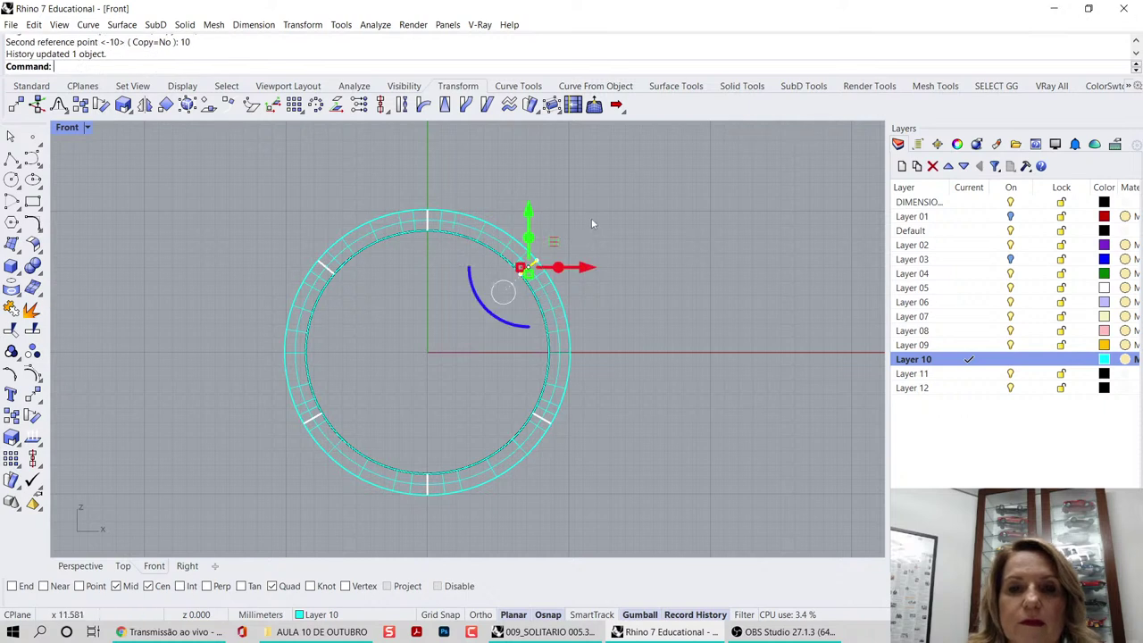
pyautogui.hotkey('ctrl', 'z')
# - Rotate the ring's upper-right rectangle profile by 10 degrees about the origin in the Front view
pyautogui.press('Return')
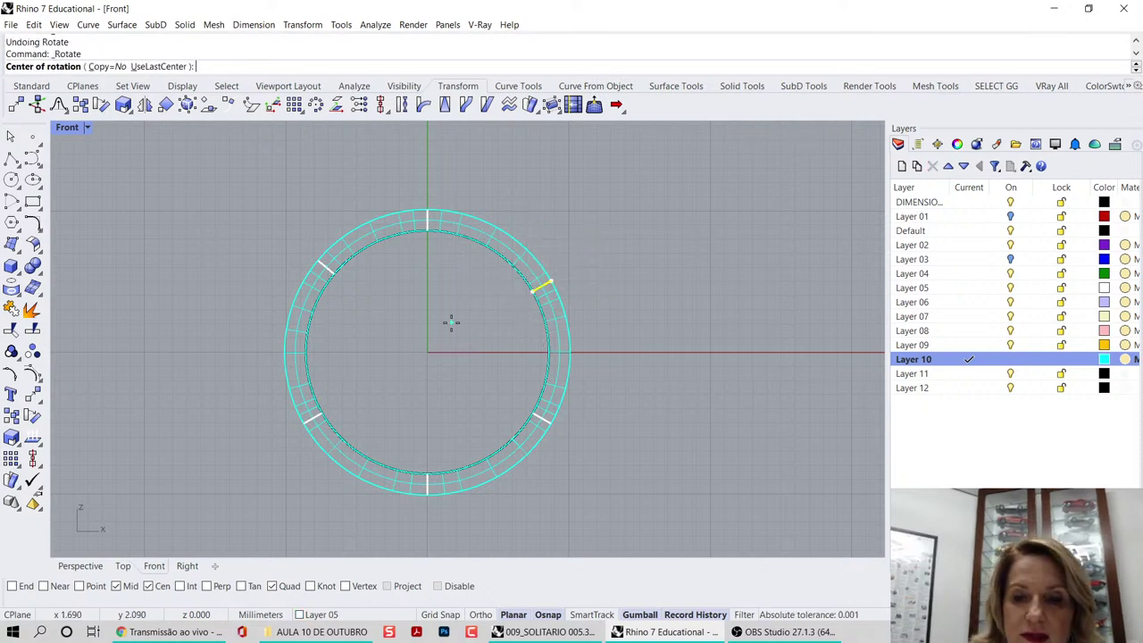
pyautogui.write('0')
pyautogui.press('Return')
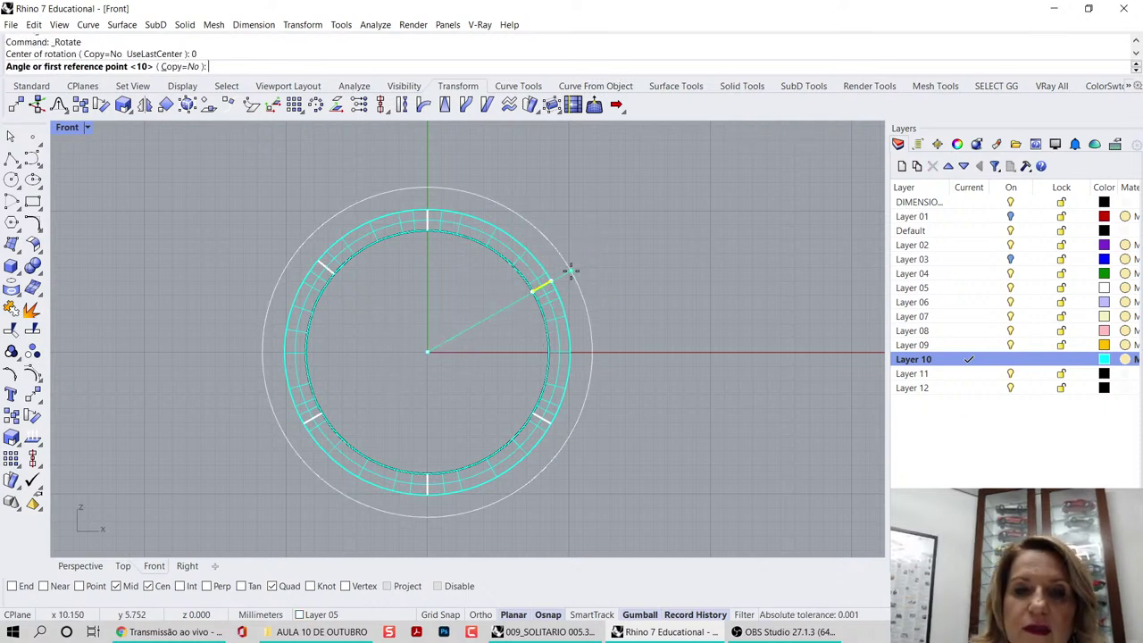
pyautogui.click(571, 269)
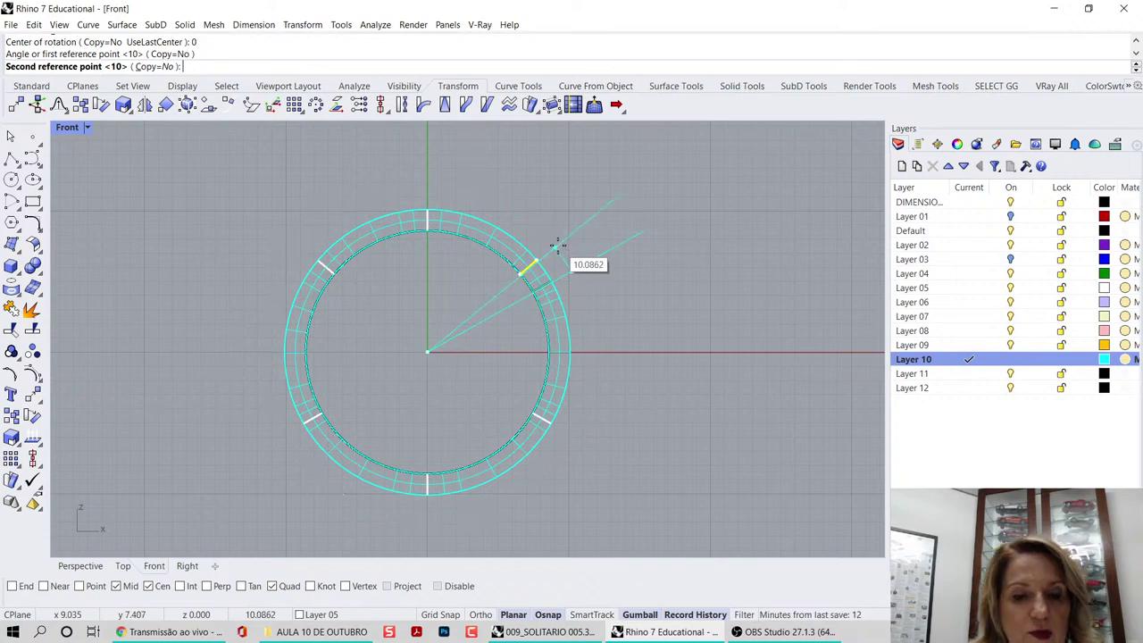
pyautogui.write('10')
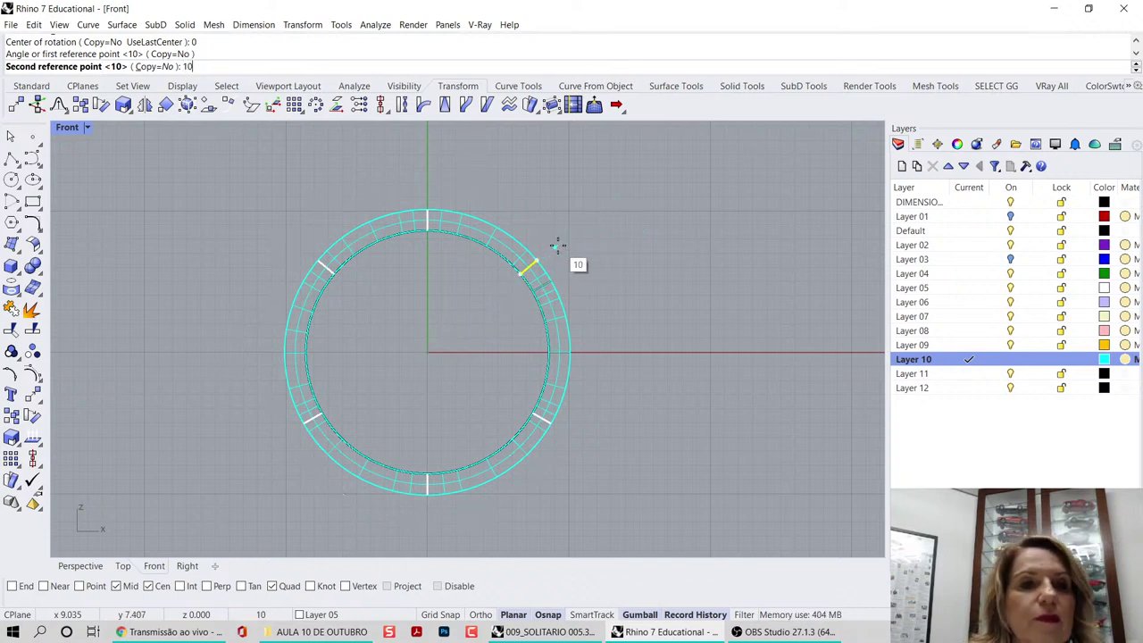
pyautogui.press('Return')
pyautogui.press('Escape')
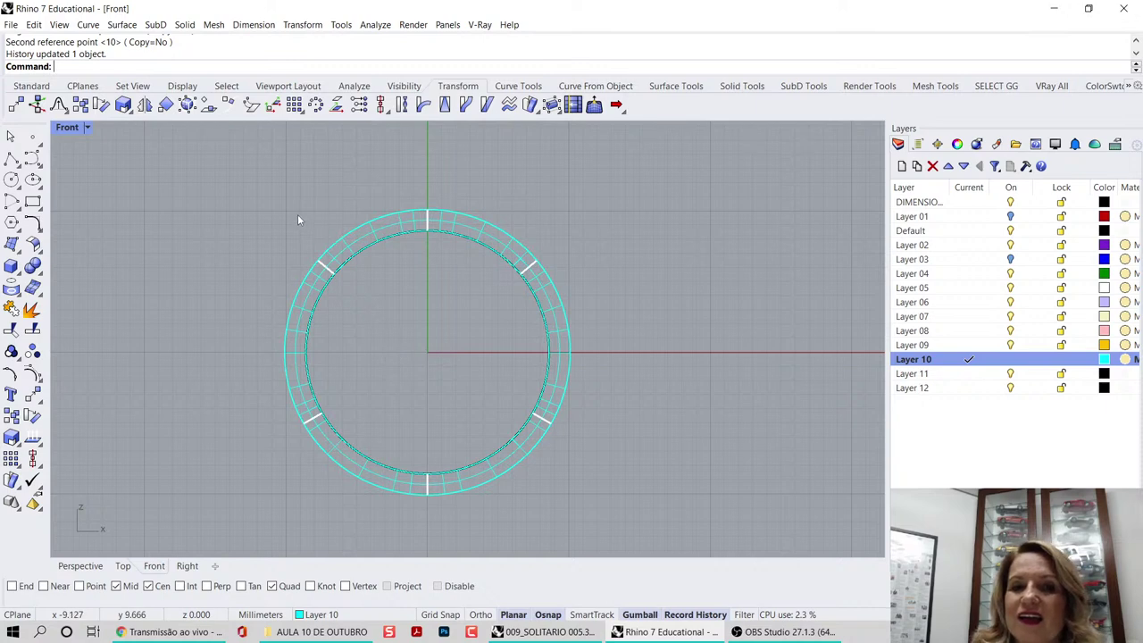
# - Set the Front view to Shaded display, review the history recording options and restore the four-view layout
pyautogui.click(321, 266)
pyautogui.moveTo(405, 171); pyautogui.dragTo(456, 259)
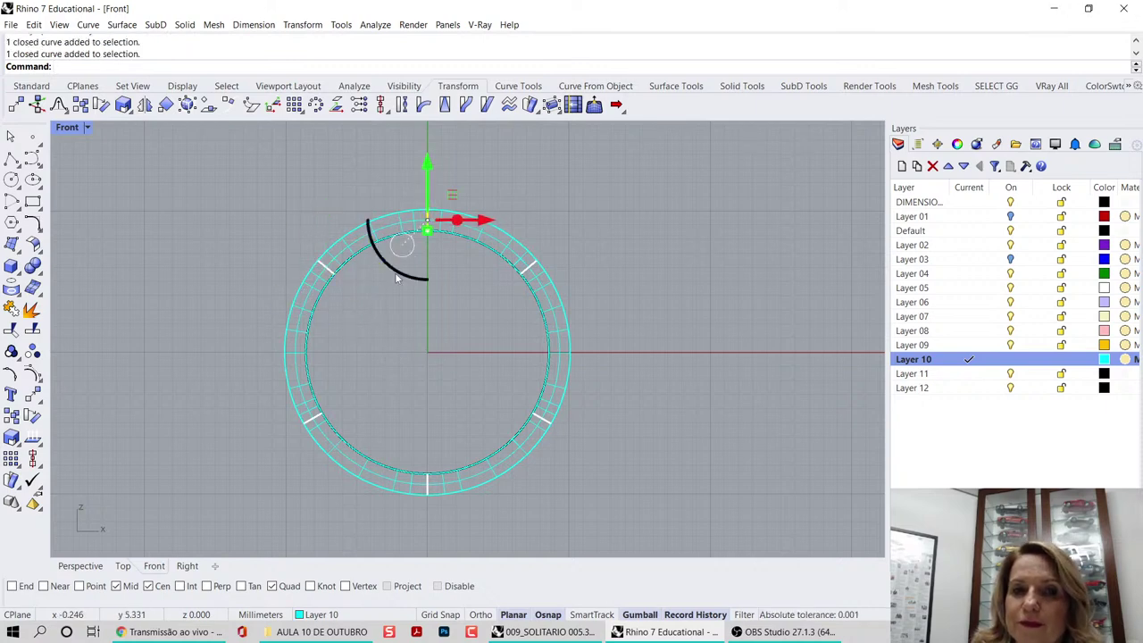
pyautogui.click(87, 127)
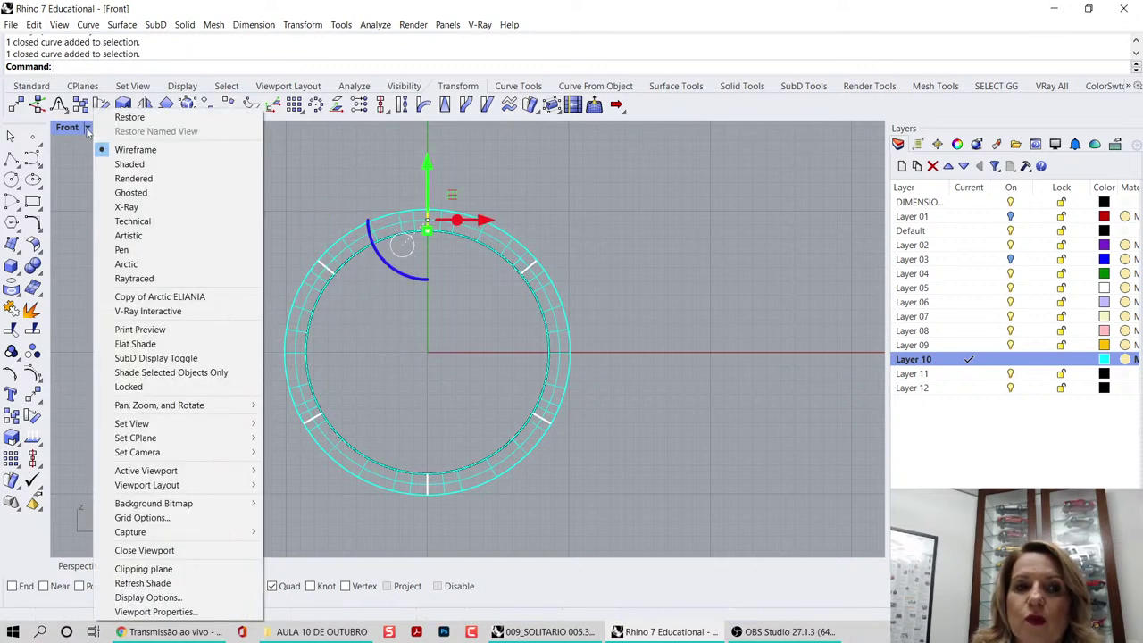
pyautogui.click(125, 165)
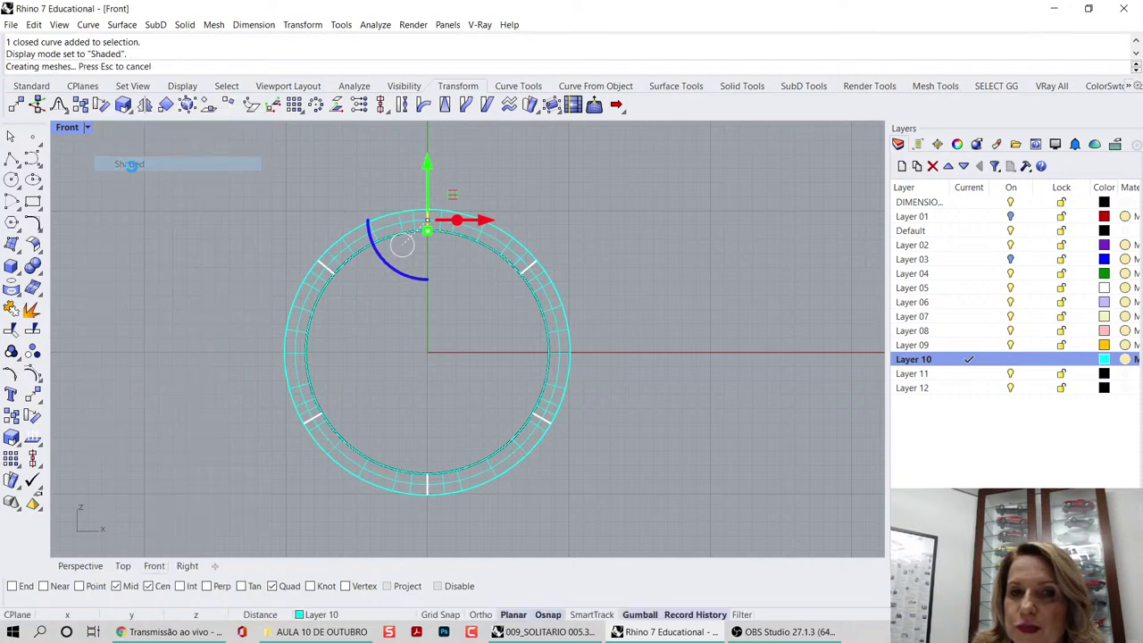
pyautogui.rightClick(697, 616)
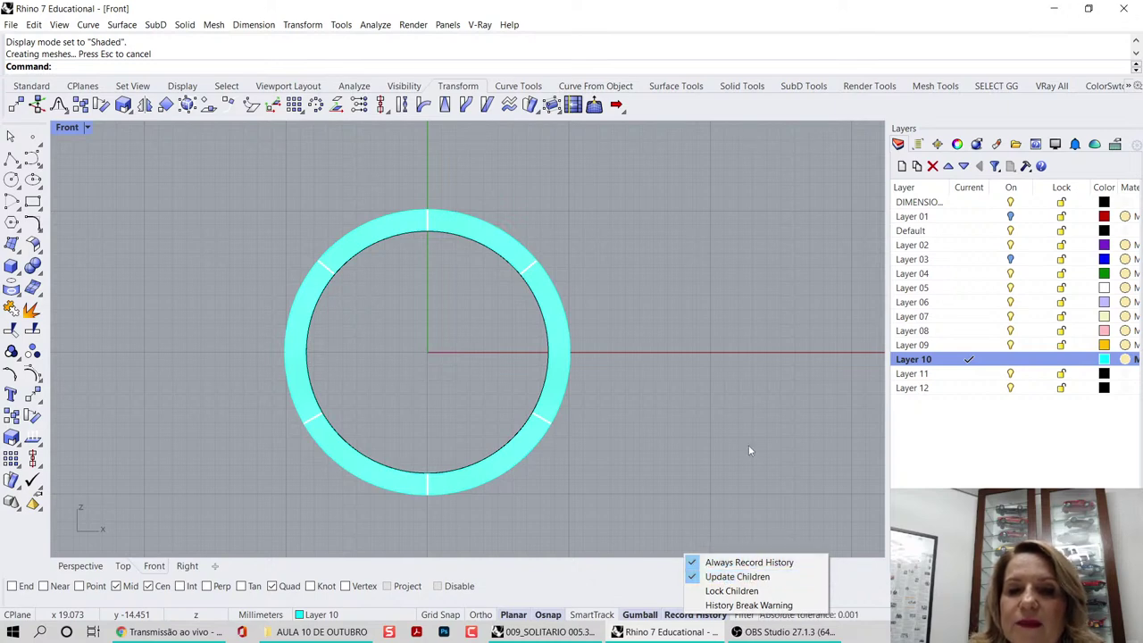
pyautogui.doubleClick(69, 130)
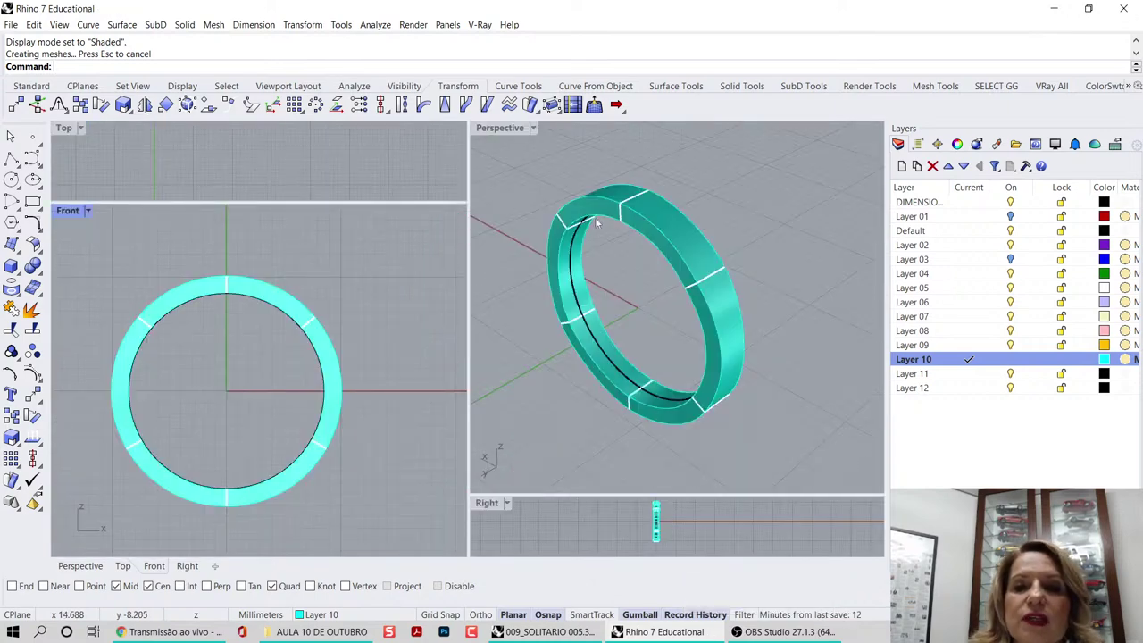
# - Try moving the ring's upper-right profile 2 mm along positive Y in Perspective and undo that move
pyautogui.moveTo(598, 220); pyautogui.dragTo(610, 263, button='right')
pyautogui.doubleClick(513, 131)
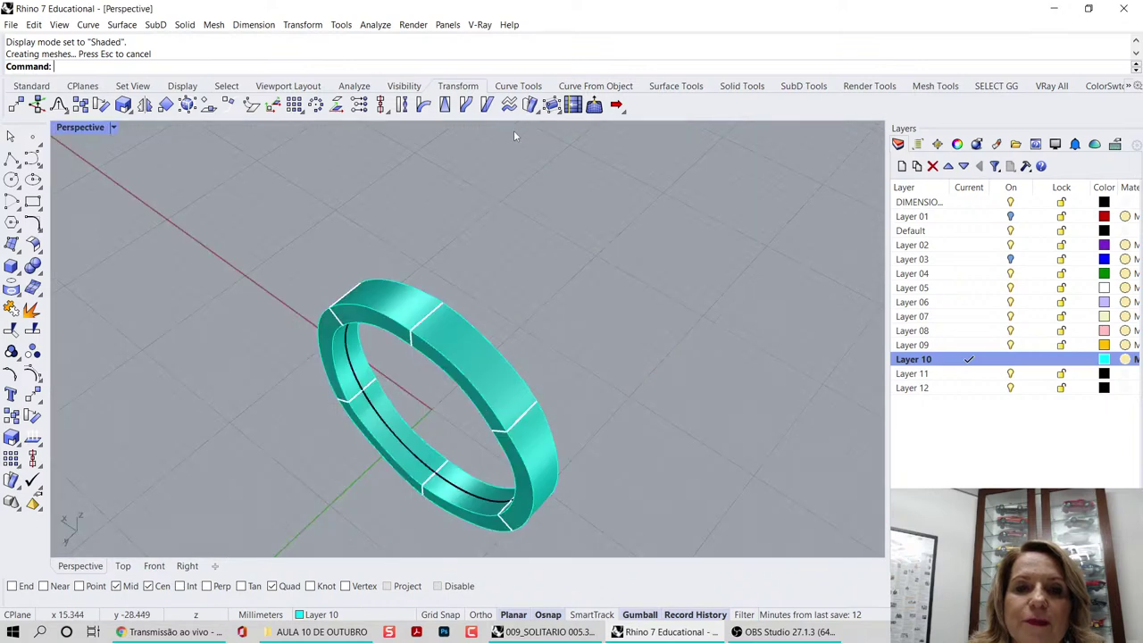
pyautogui.scroll(-4, 515, 133)
pyautogui.scroll(8, 413, 234)
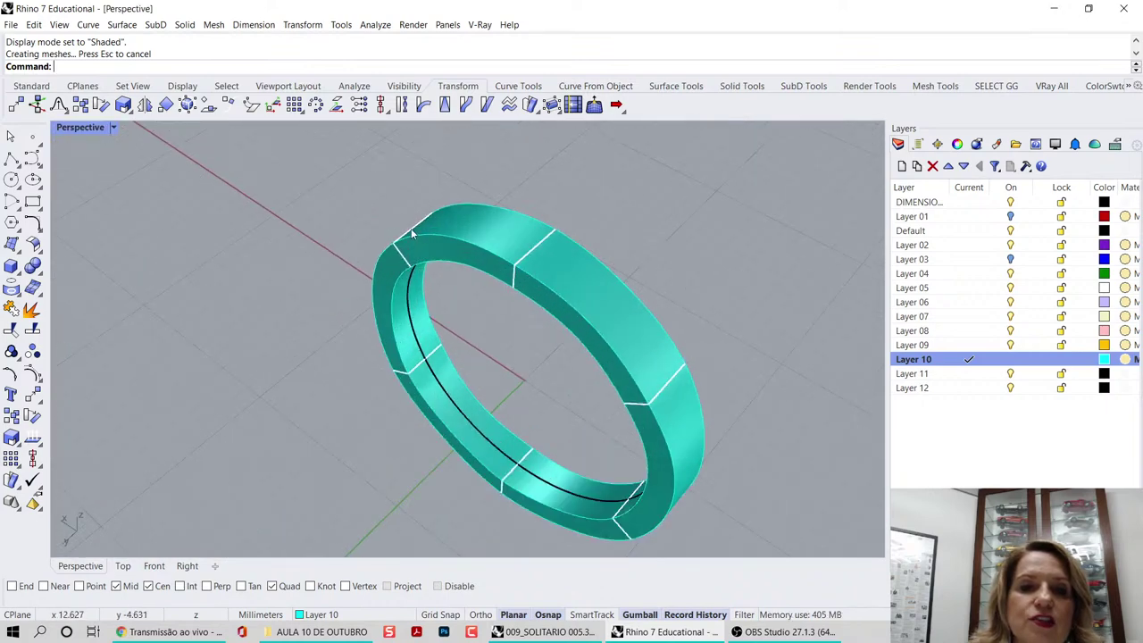
pyautogui.click(393, 239)
pyautogui.click(264, 327)
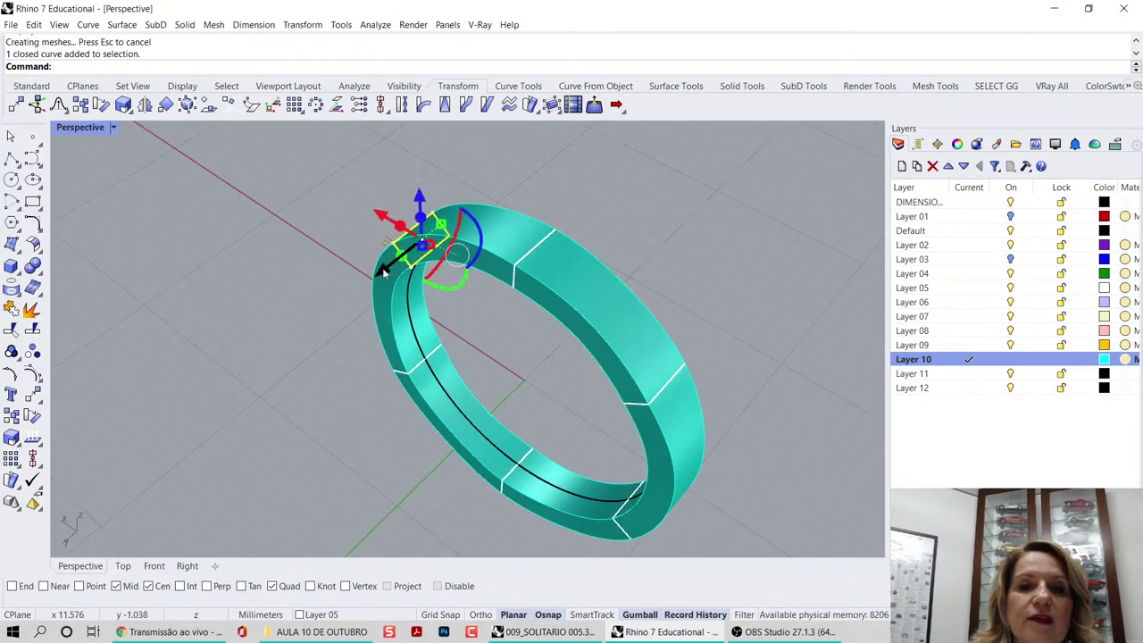
pyautogui.moveTo(264, 327); pyautogui.dragTo(613, 312, button='right')
pyautogui.scroll(3, 600, 310)
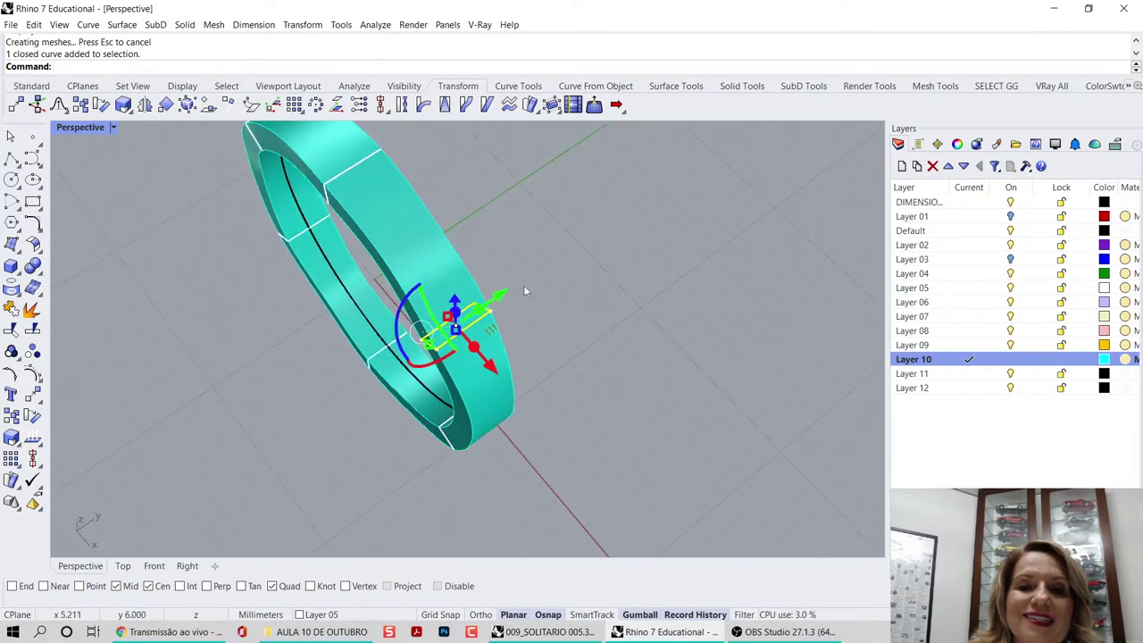
pyautogui.click(503, 295)
pyautogui.write('2')
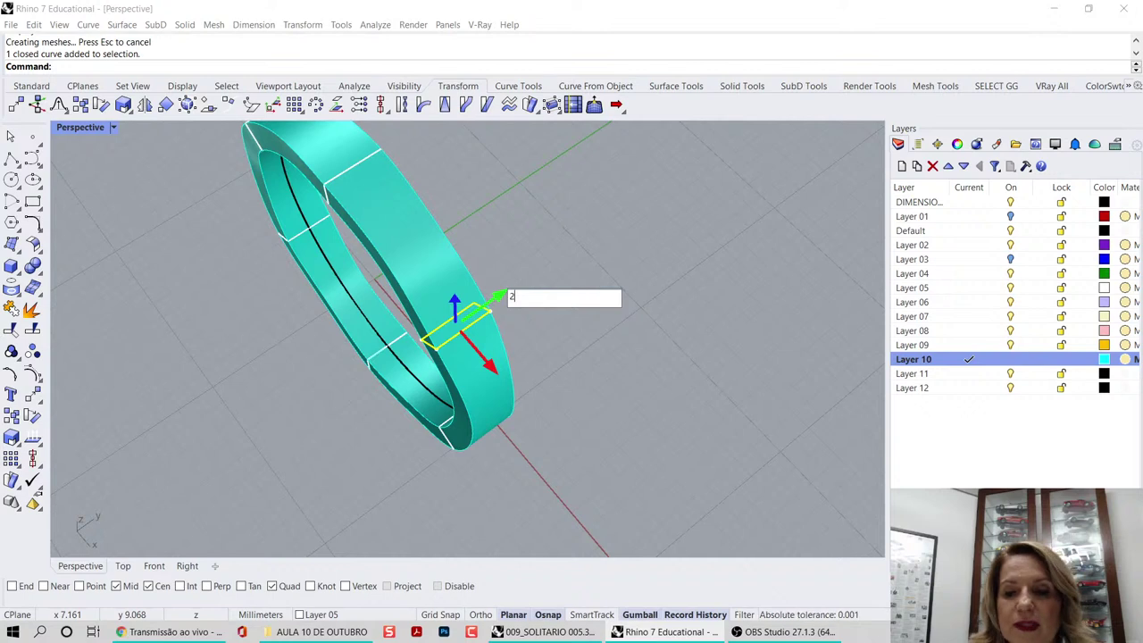
pyautogui.press('Return')
pyautogui.scroll(-4, 594, 281)
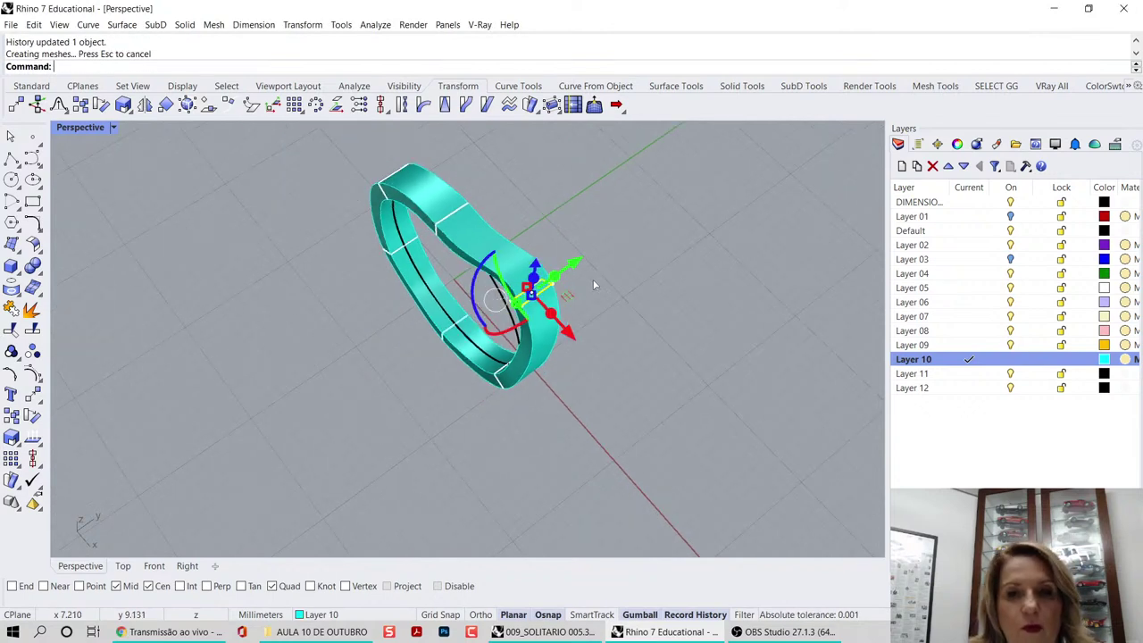
pyautogui.hotkey('ctrl', 'z')
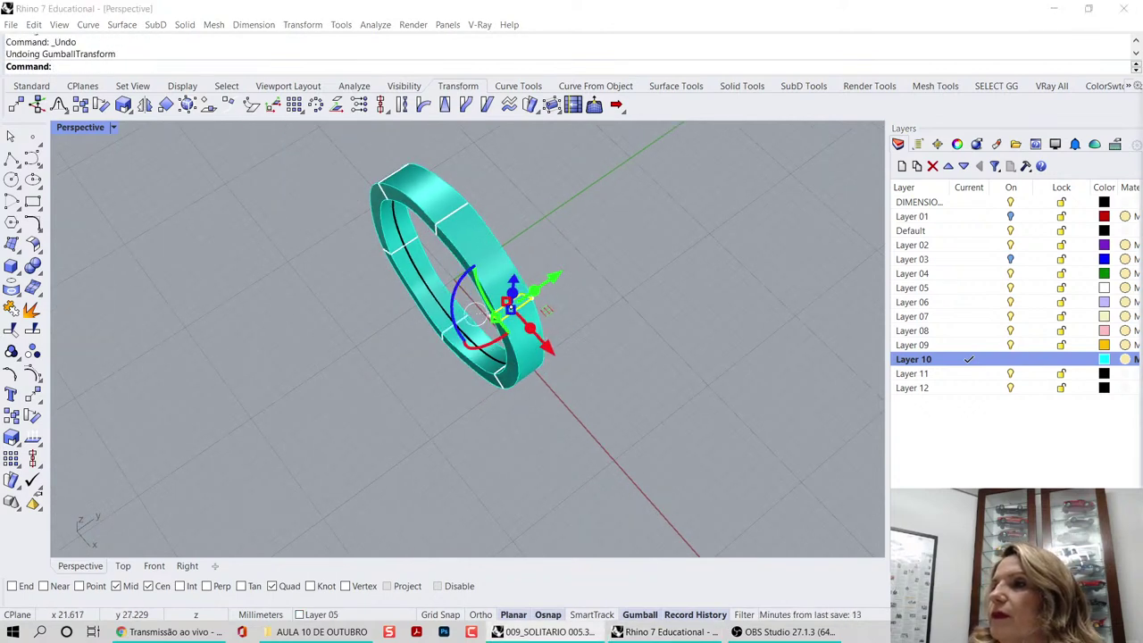
# - Move the ring's upper-right profile 3 mm along positive Y with the Gumball and inspect the reshaped ring
pyautogui.moveTo(582, 380); pyautogui.dragTo(557, 308, button='right')
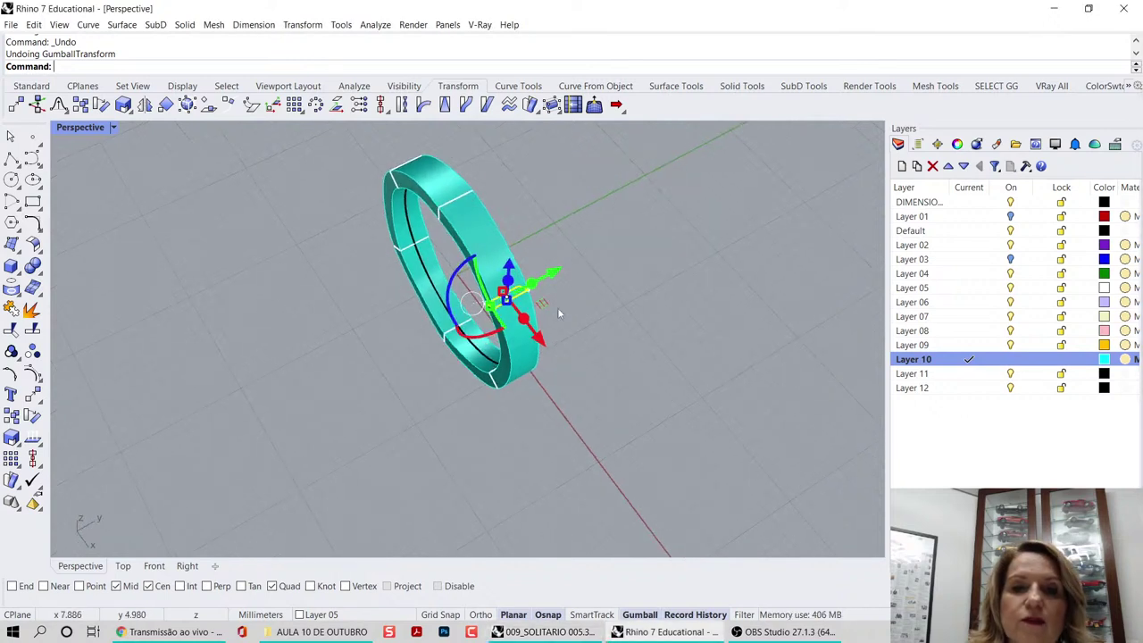
pyautogui.click(554, 277)
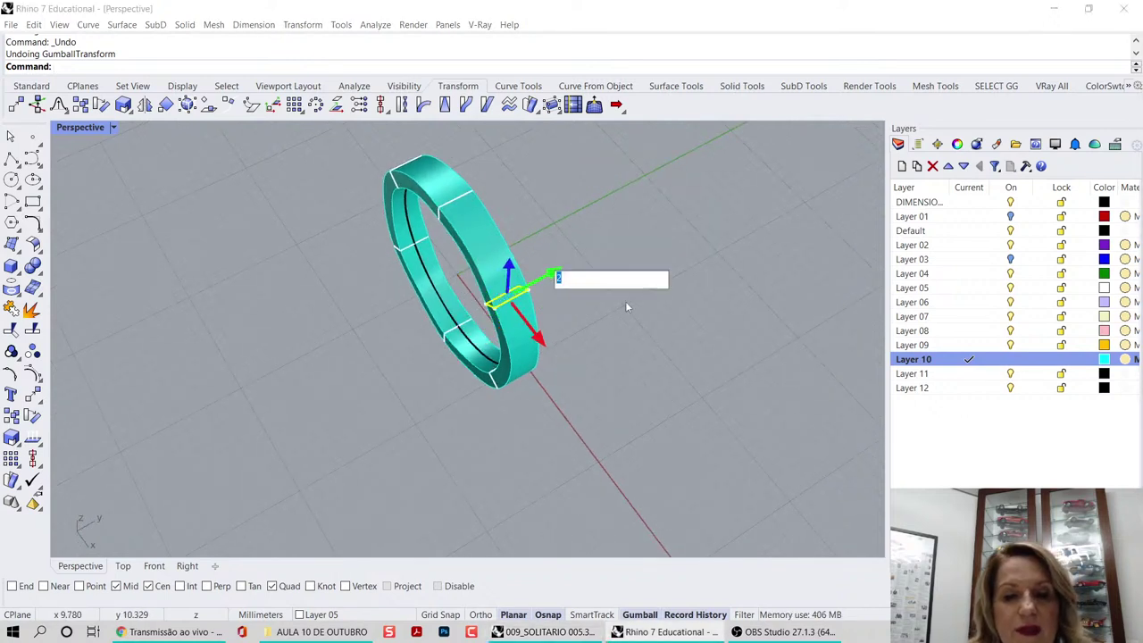
pyautogui.write('3')
pyautogui.press('Return')
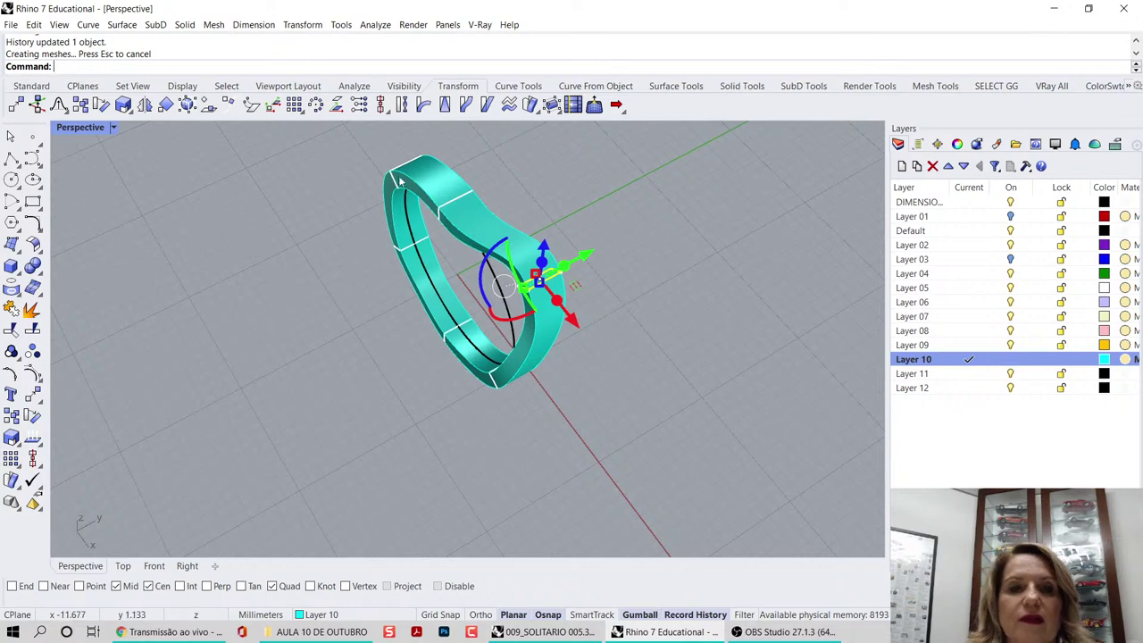
pyautogui.click(397, 174)
pyautogui.click(585, 246)
pyautogui.moveTo(585, 246); pyautogui.dragTo(659, 177, button='right')
pyautogui.doubleClick(72, 131)
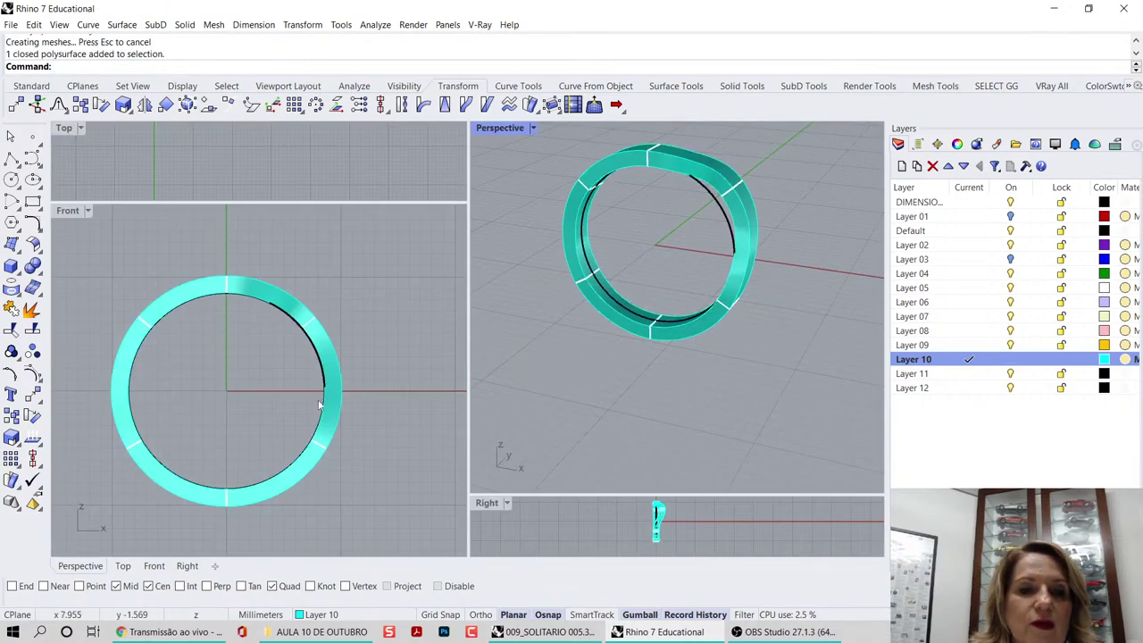
# - Move the ring's upper-left profile by -3 mm along Y in Perspective and inspect the ring in all views
pyautogui.doubleClick(507, 130)
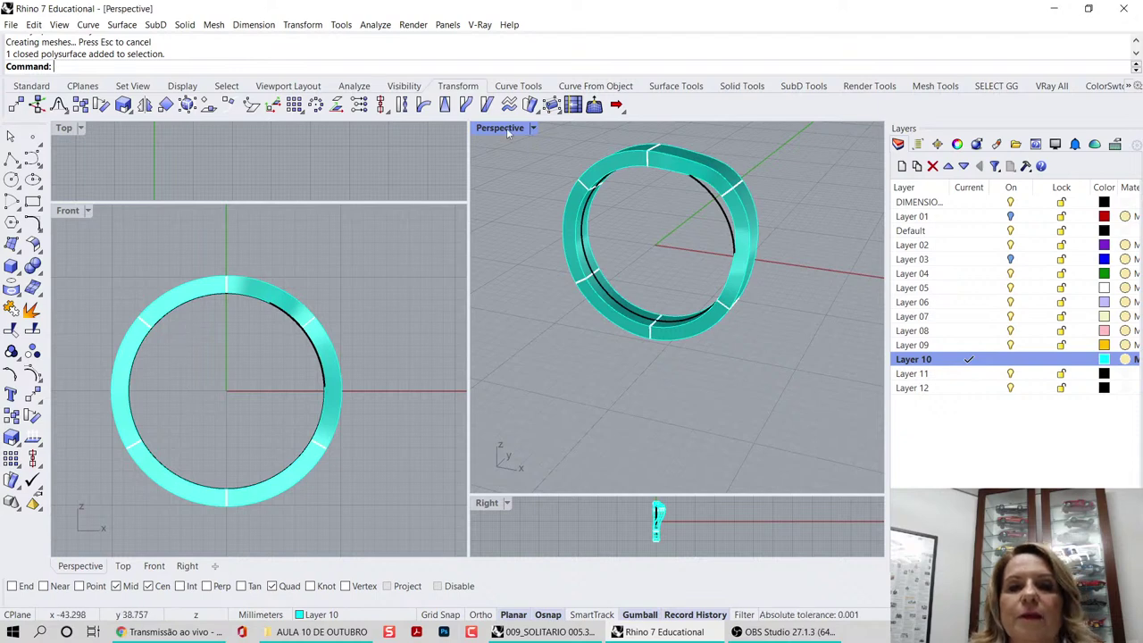
pyautogui.scroll(-2, 650, 259)
pyautogui.moveTo(651, 259); pyautogui.dragTo(686, 178, button='right')
pyautogui.scroll(8, 422, 227)
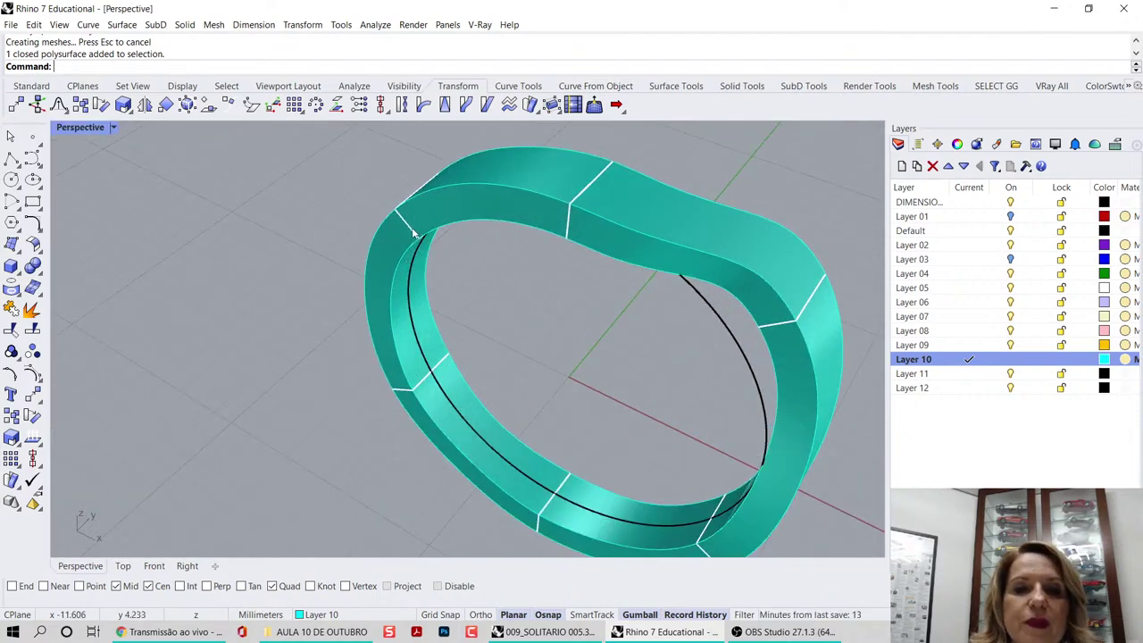
pyautogui.click(418, 234)
pyautogui.click(254, 328)
pyautogui.moveTo(444, 237); pyautogui.dragTo(386, 234, button='right')
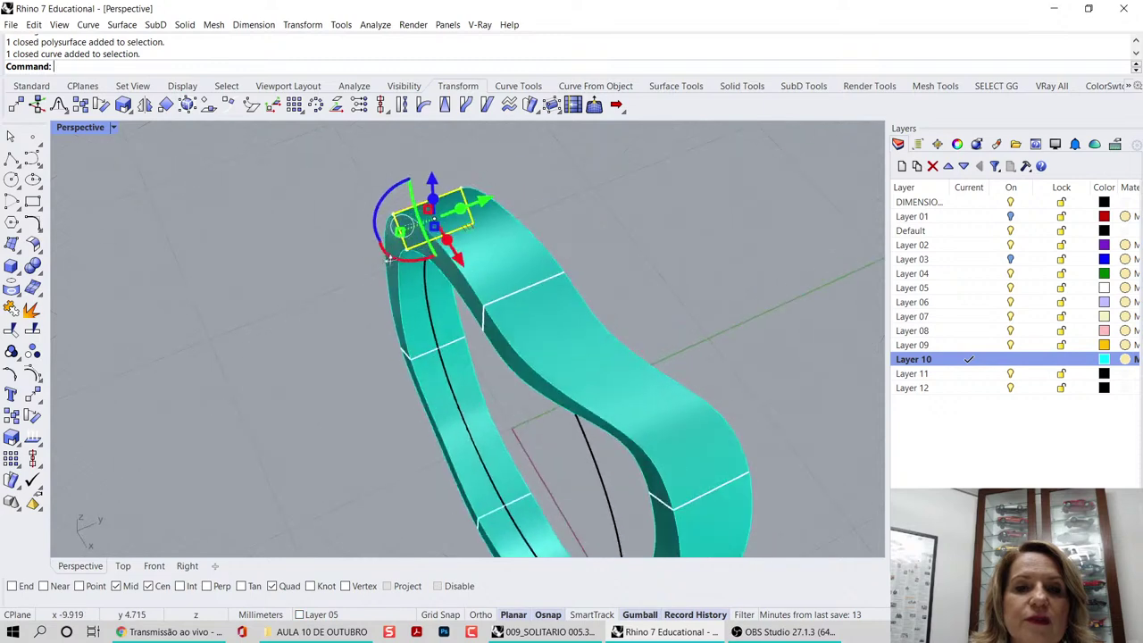
pyautogui.click(484, 204)
pyautogui.write('-3')
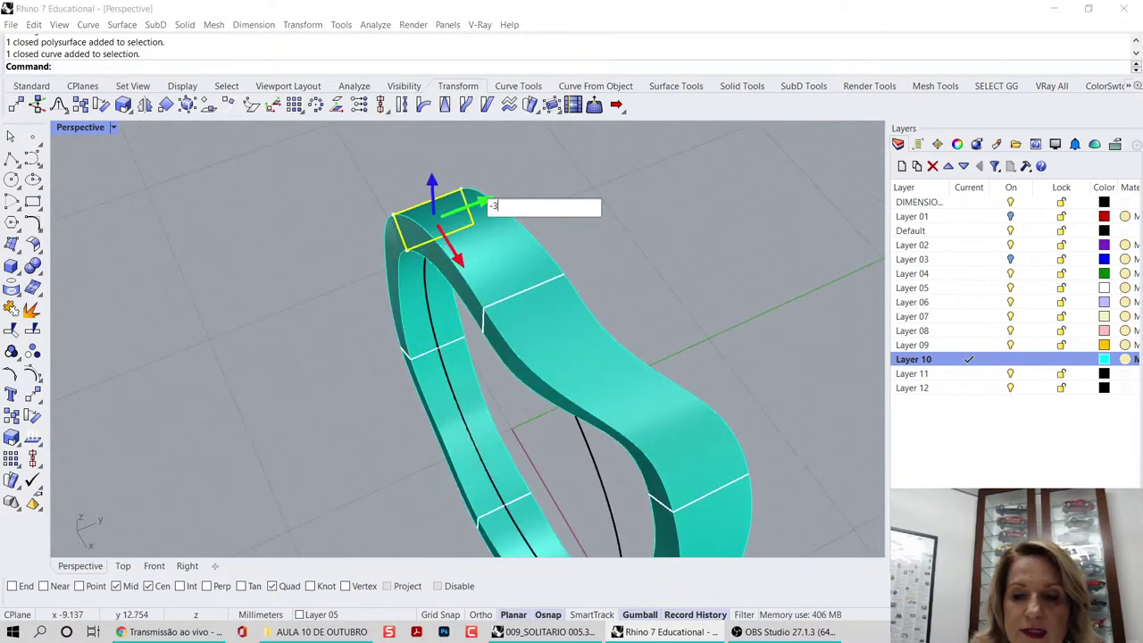
pyautogui.press('Return')
pyautogui.scroll(-4, 649, 182)
pyautogui.moveTo(642, 191); pyautogui.dragTo(293, 211, button='right')
pyautogui.doubleClick(94, 130)
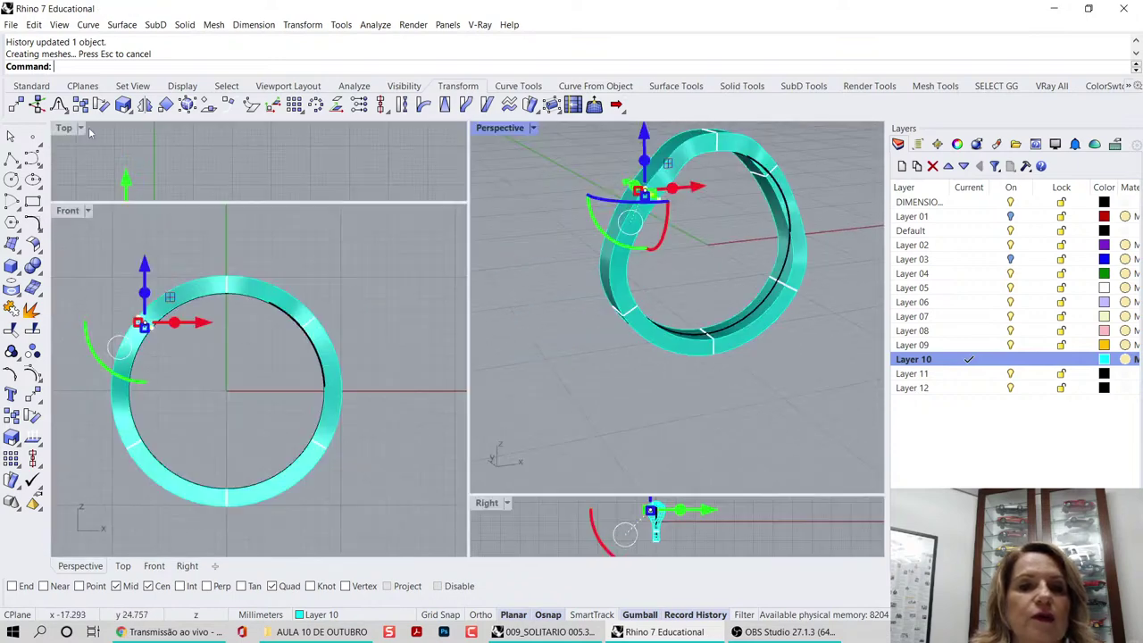
# - Rotate the ring's bottom profile freehand counterclockwise in the Top view and inspect the twisted ring in Perspective
pyautogui.doubleClick(64, 128)
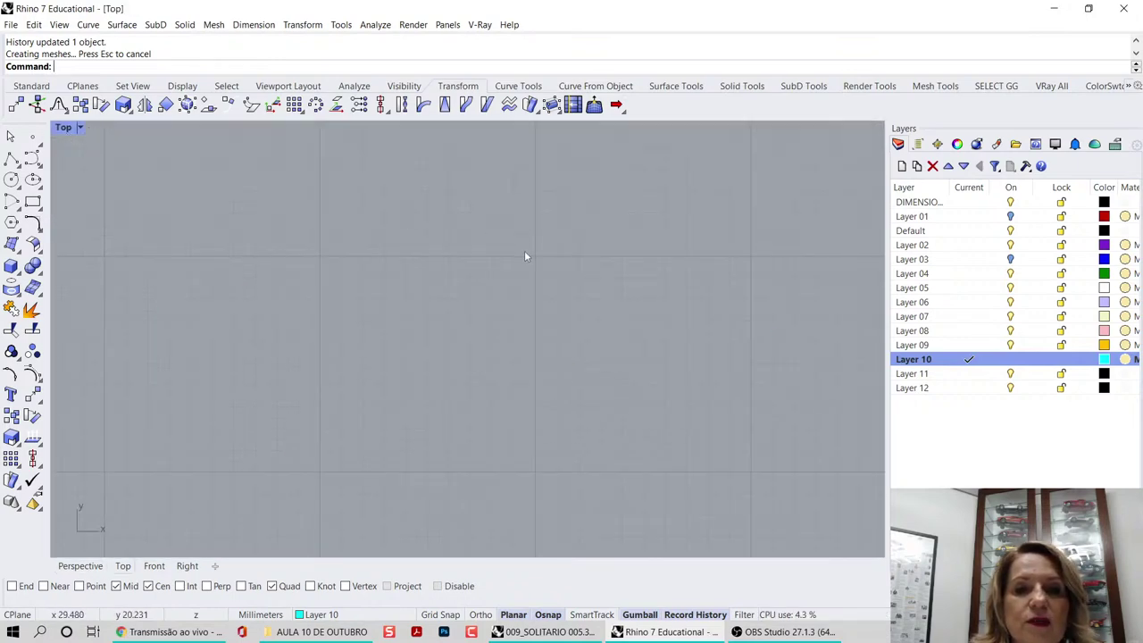
pyautogui.scroll(5, 526, 253)
pyautogui.press('Escape')
pyautogui.scroll(5, 447, 324)
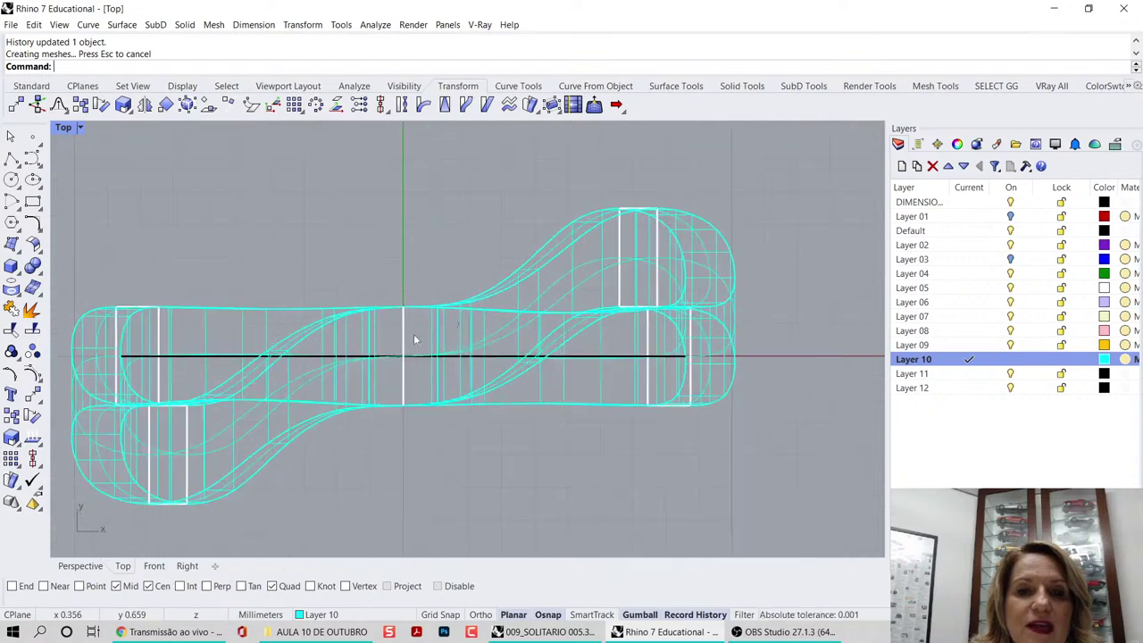
pyautogui.click(406, 334)
pyautogui.click(268, 324)
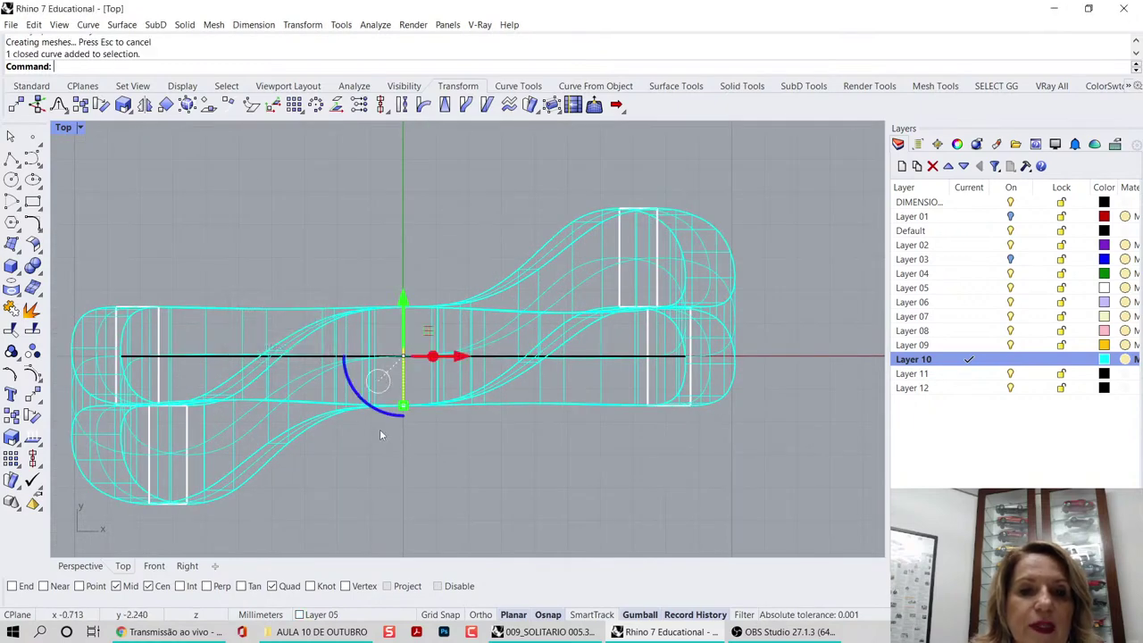
pyautogui.moveTo(385, 420); pyautogui.dragTo(438, 494)
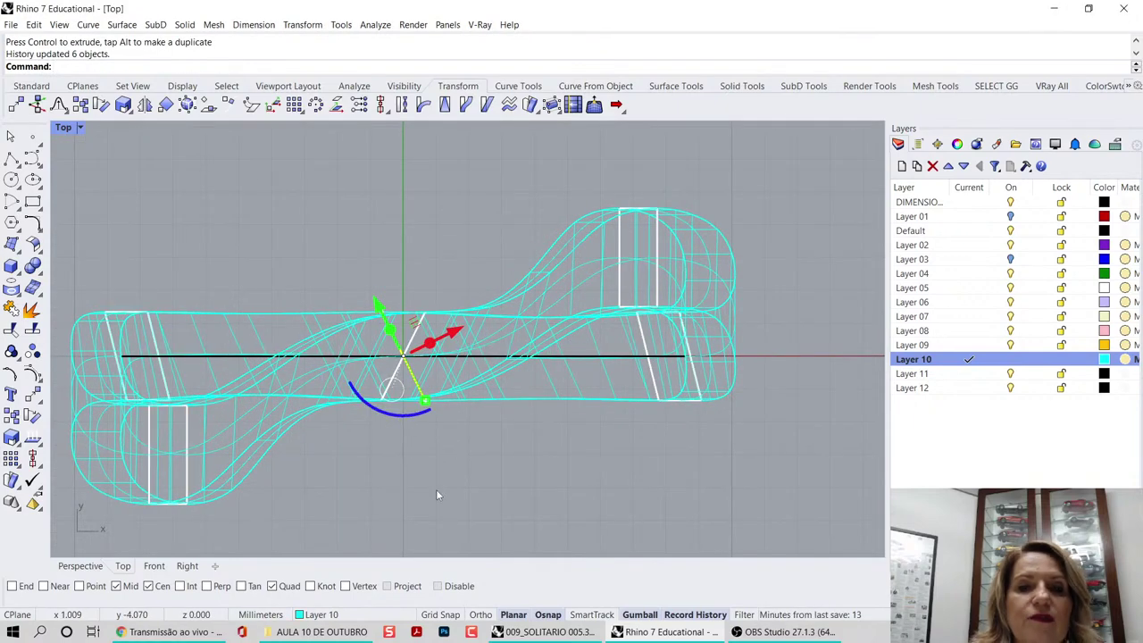
pyautogui.doubleClick(63, 127)
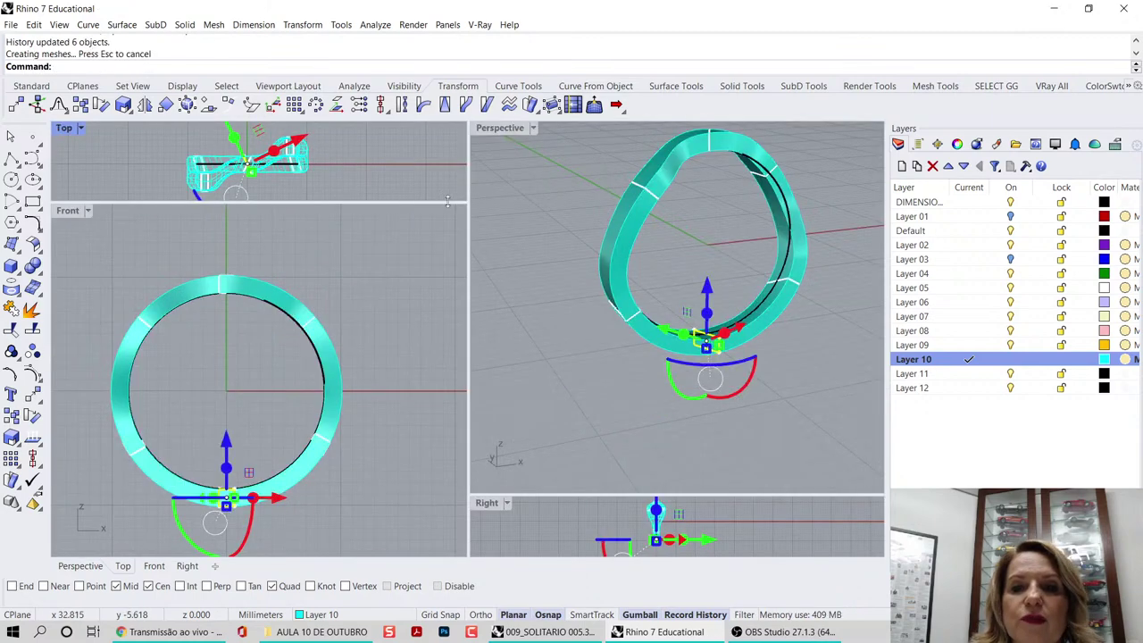
pyautogui.click(512, 221)
pyautogui.moveTo(731, 283); pyautogui.dragTo(681, 293, button='right')
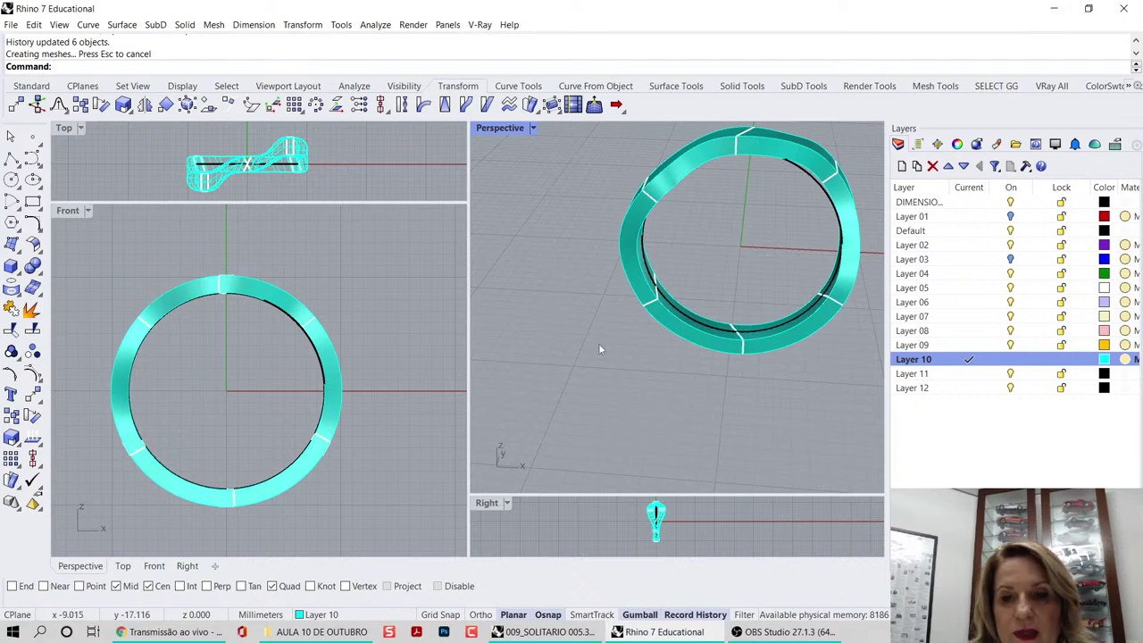
# - Undo the bottom profile's rotation, both upper profiles' moves and the upper-right profile's 10-degree rotation
pyautogui.hotkey('ctrl', 'z')
pyautogui.hotkey('ctrl', 'z')
pyautogui.hotkey('ctrl', 'z')
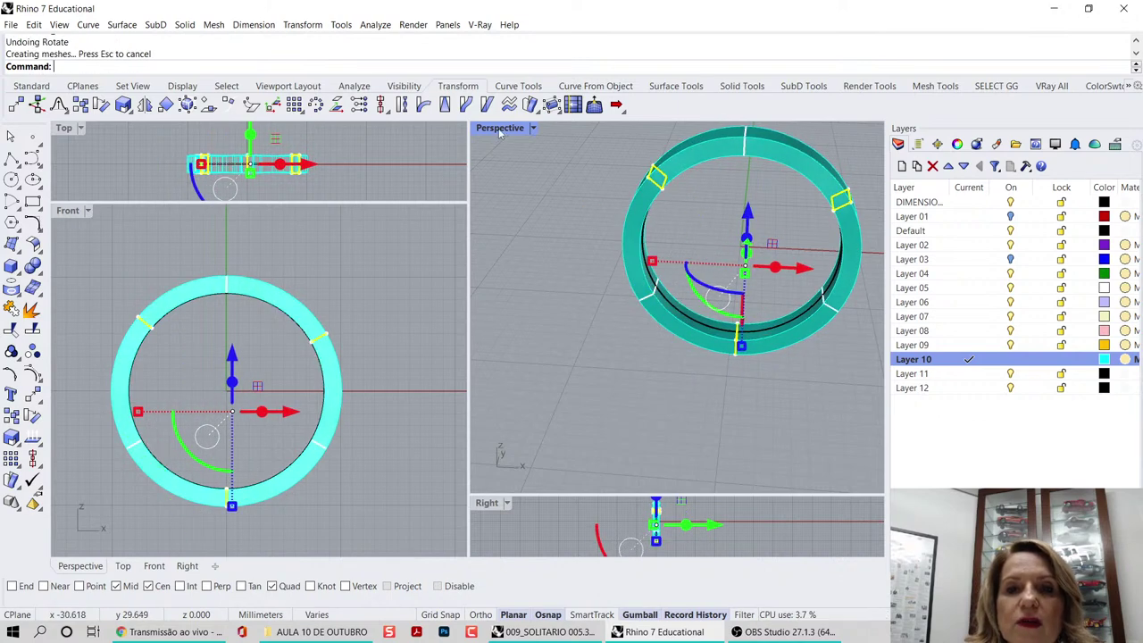
# - Delete the swept ring polysurface in Perspective, keeping the base circle and the rectangle profiles
pyautogui.doubleClick(500, 128)
pyautogui.click(756, 252)
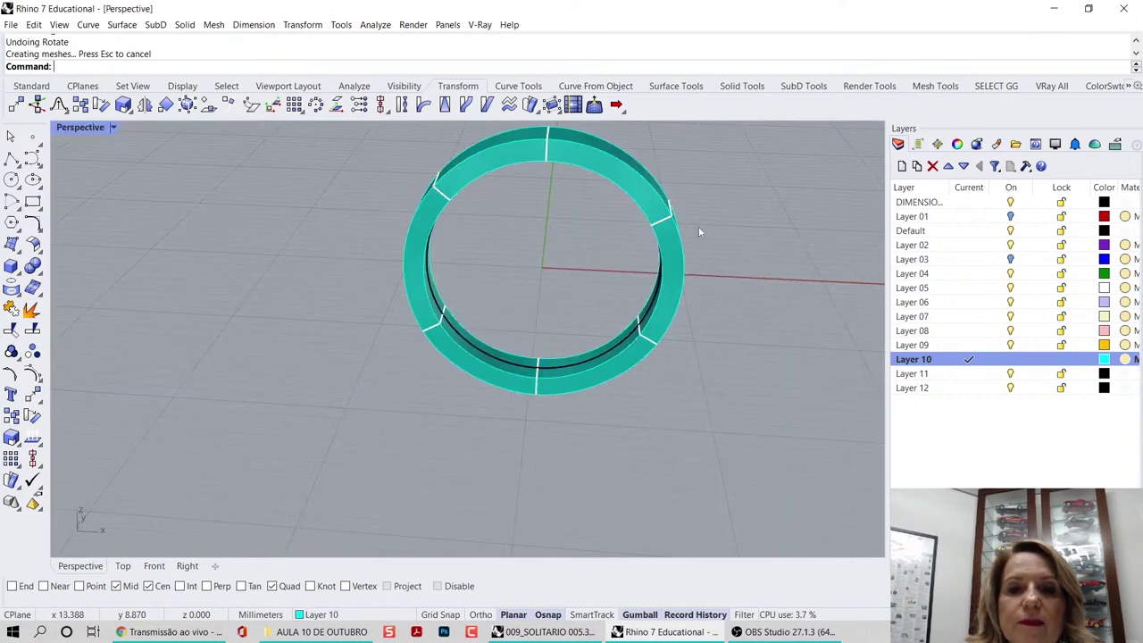
pyautogui.click(655, 200)
pyautogui.moveTo(647, 194); pyautogui.dragTo(614, 185, button='right')
pyautogui.press('Delete')
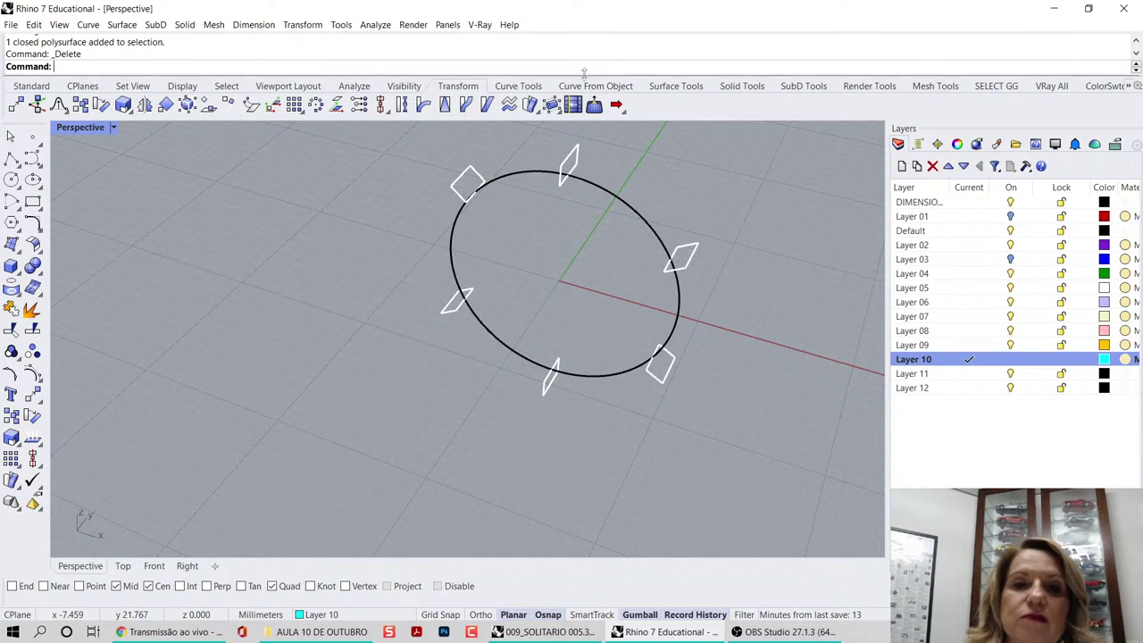
# - Sweep a closed ring along the base circle from five rectangle profiles, leaving out the top one, with Sweep 1 Rail
pyautogui.click(666, 87)
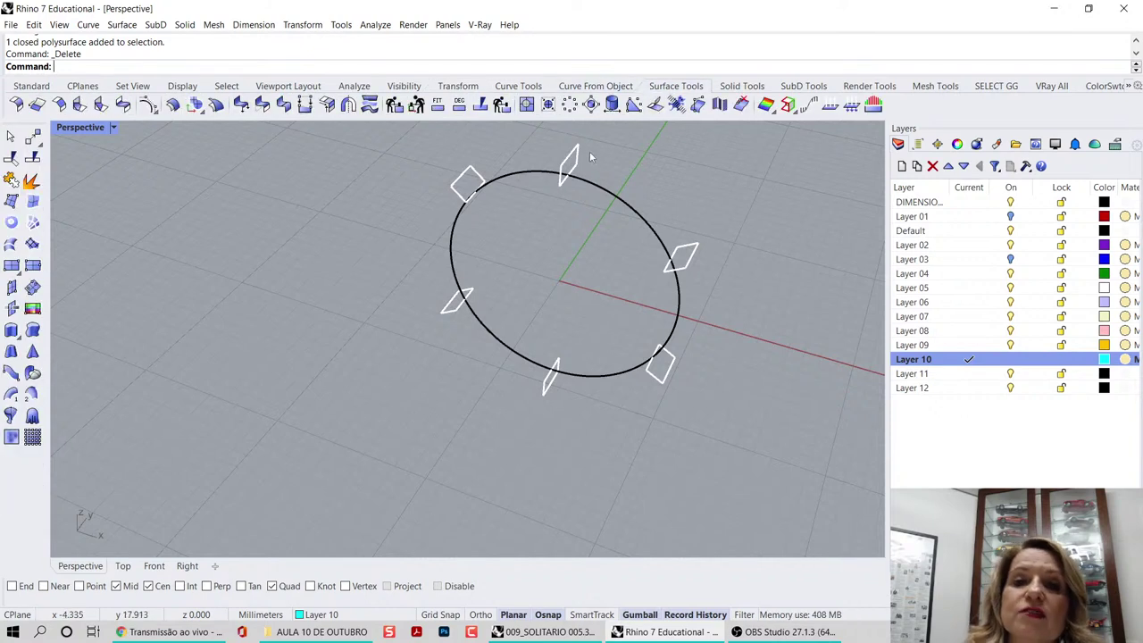
pyautogui.click(11, 393)
pyautogui.click(508, 178)
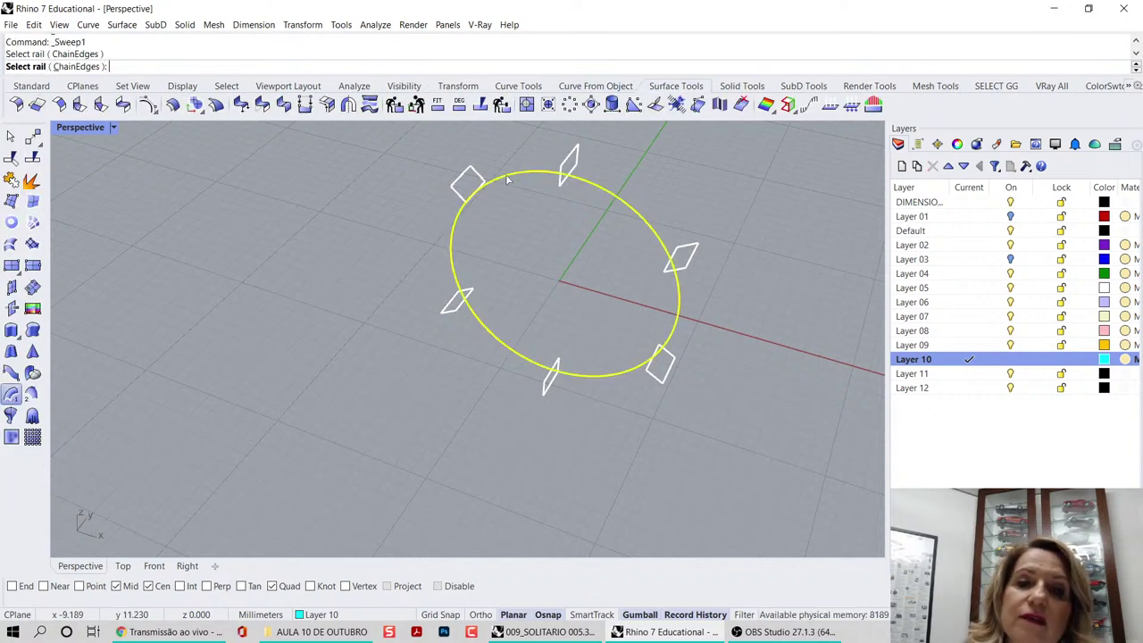
pyautogui.click(464, 193)
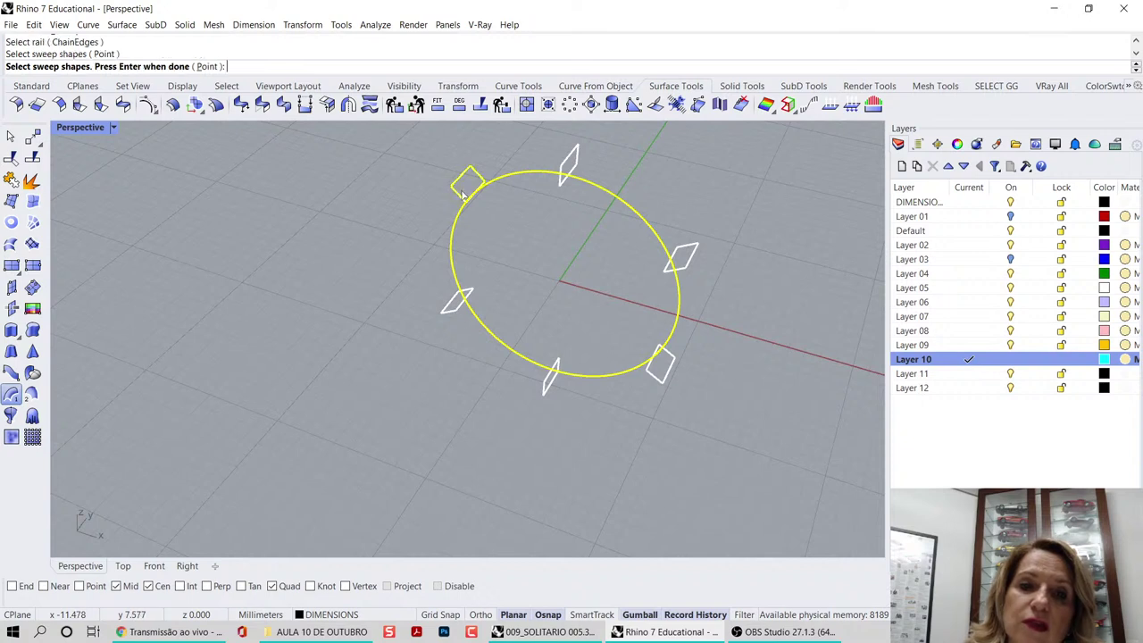
pyautogui.click(455, 306)
pyautogui.click(547, 386)
pyautogui.click(659, 375)
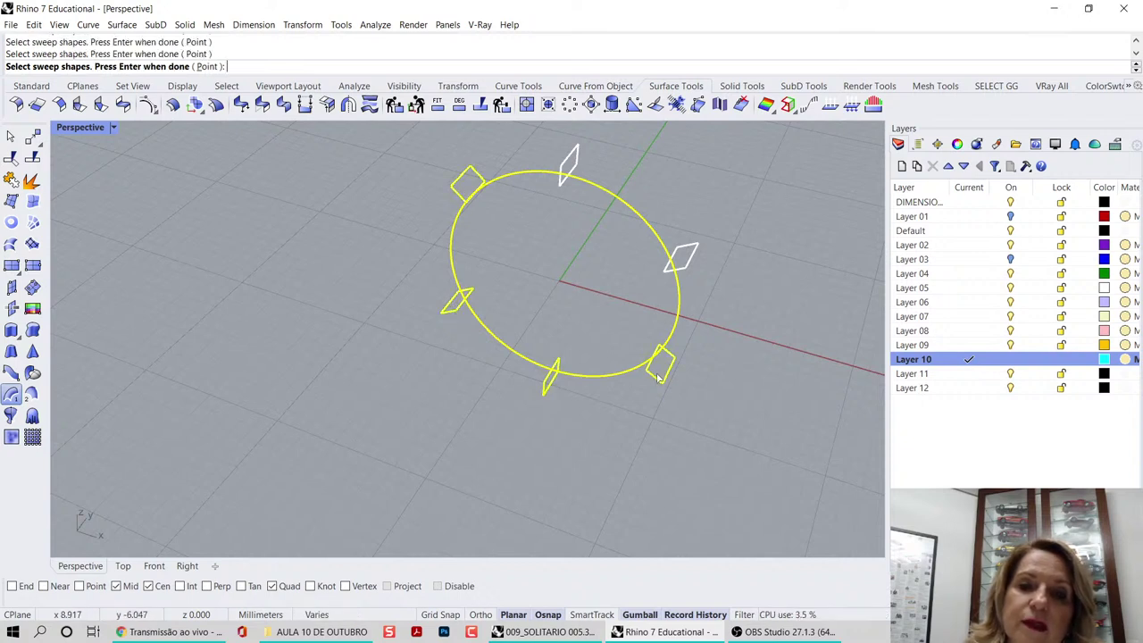
pyautogui.click(688, 259)
pyautogui.press('Return')
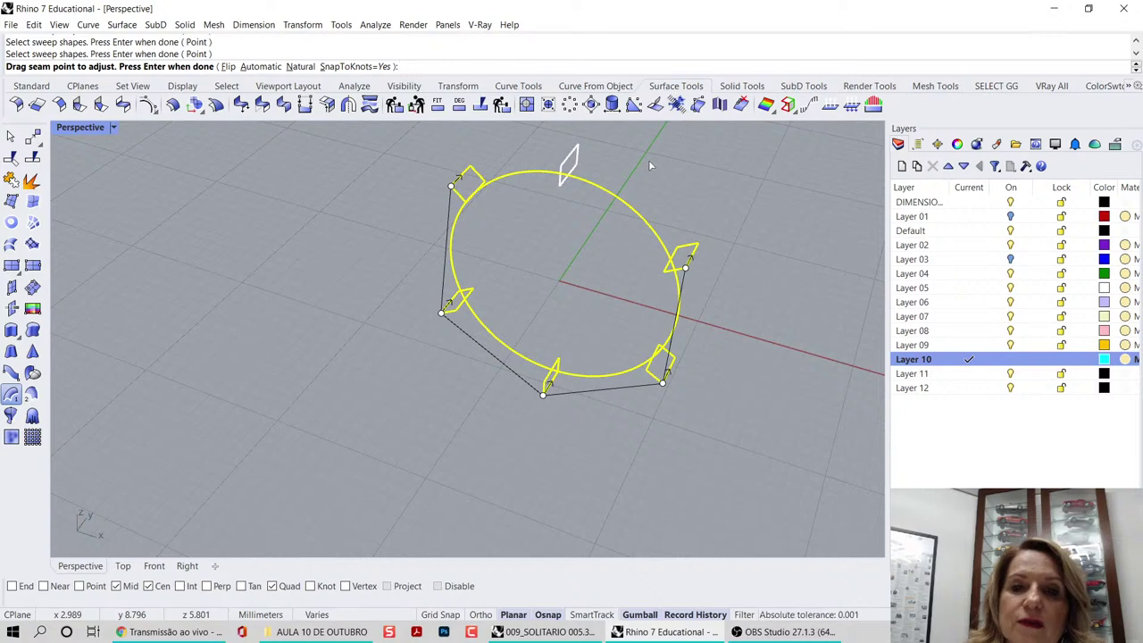
pyautogui.press('Return')
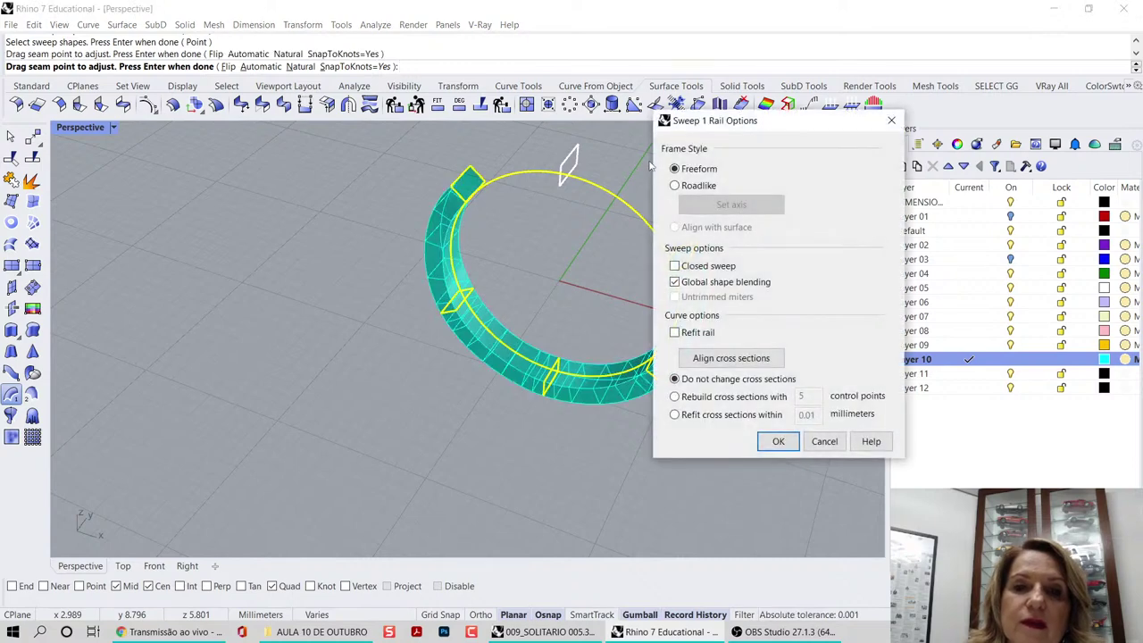
pyautogui.click(690, 282)
pyautogui.click(778, 441)
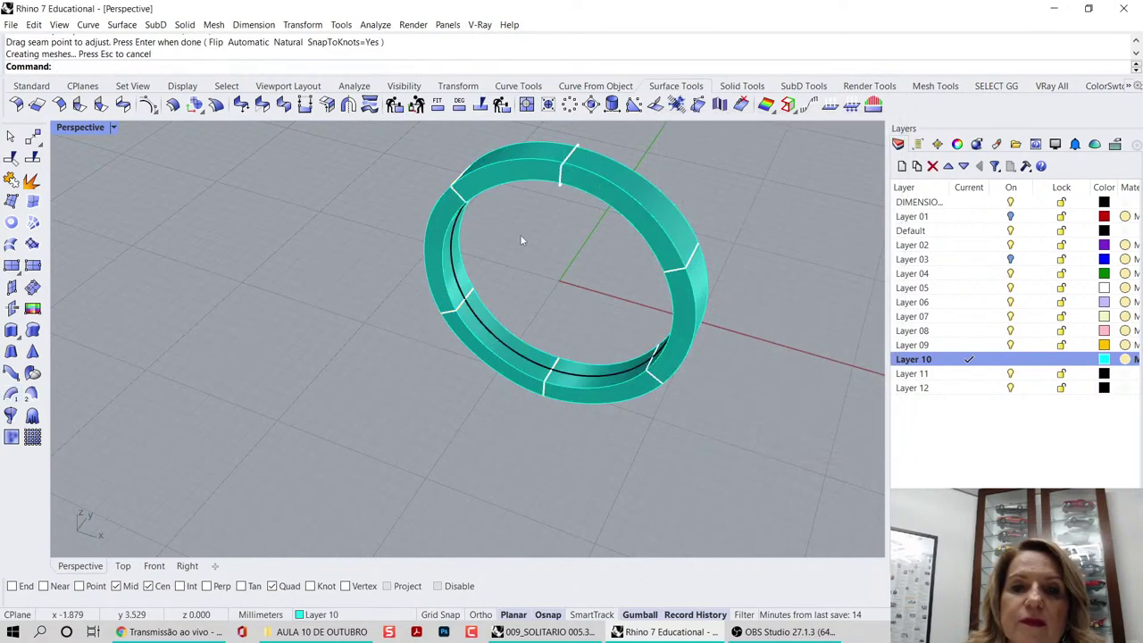
# - Move the ring's upper-left profile by -3 mm along Y in Perspective
pyautogui.click(452, 183)
pyautogui.doubleClick(68, 130)
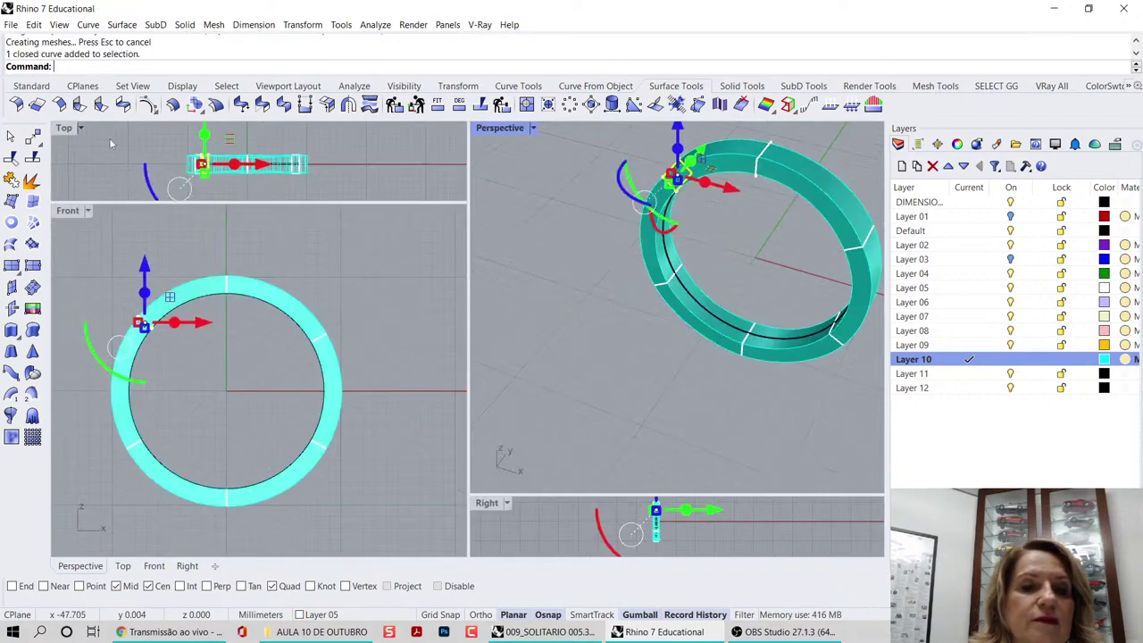
pyautogui.moveTo(695, 175); pyautogui.dragTo(608, 210, button='right')
pyautogui.doubleClick(522, 129)
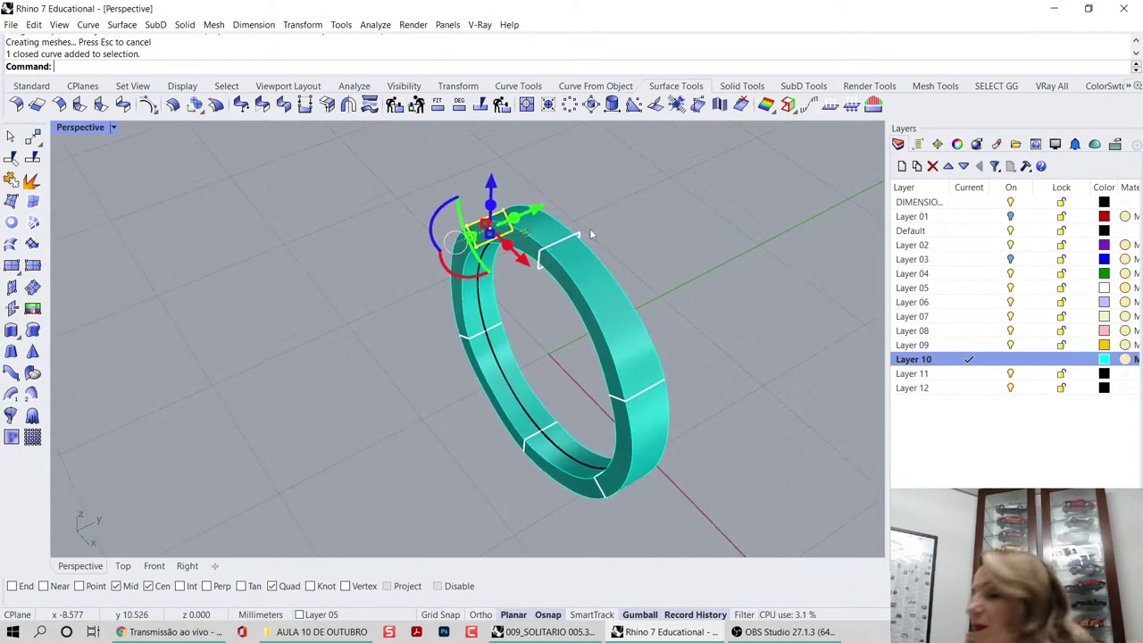
pyautogui.moveTo(547, 237); pyautogui.dragTo(562, 254, button='right')
pyautogui.scroll(7, 520, 222)
pyautogui.scroll(-3, 516, 223)
pyautogui.scroll(-3, 515, 220)
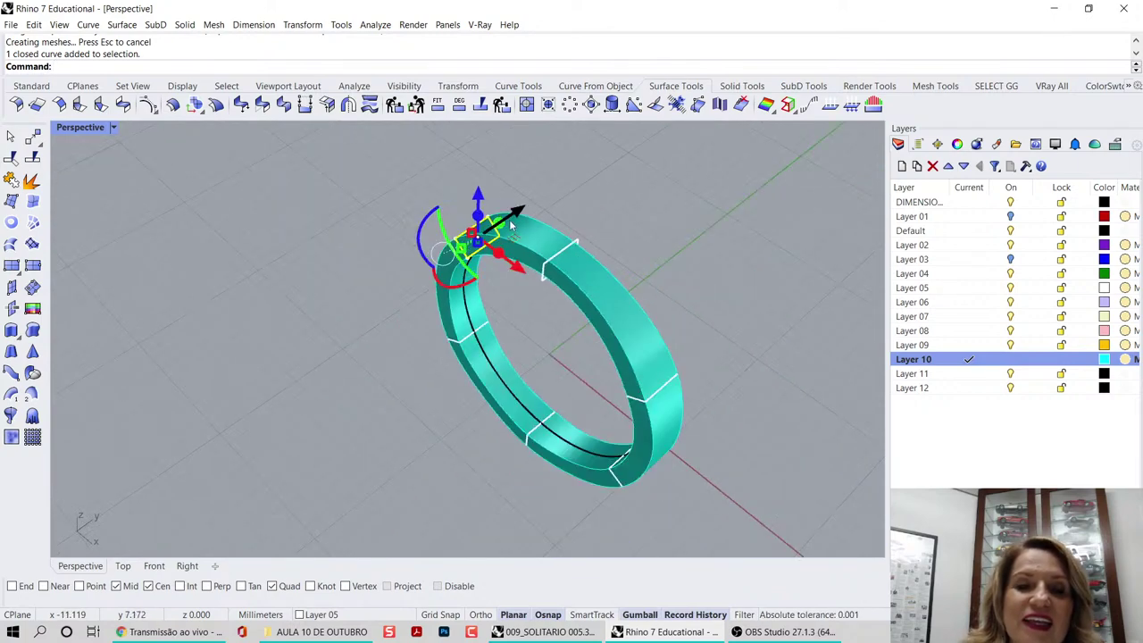
pyautogui.scroll(3, 515, 220)
pyautogui.click(502, 229)
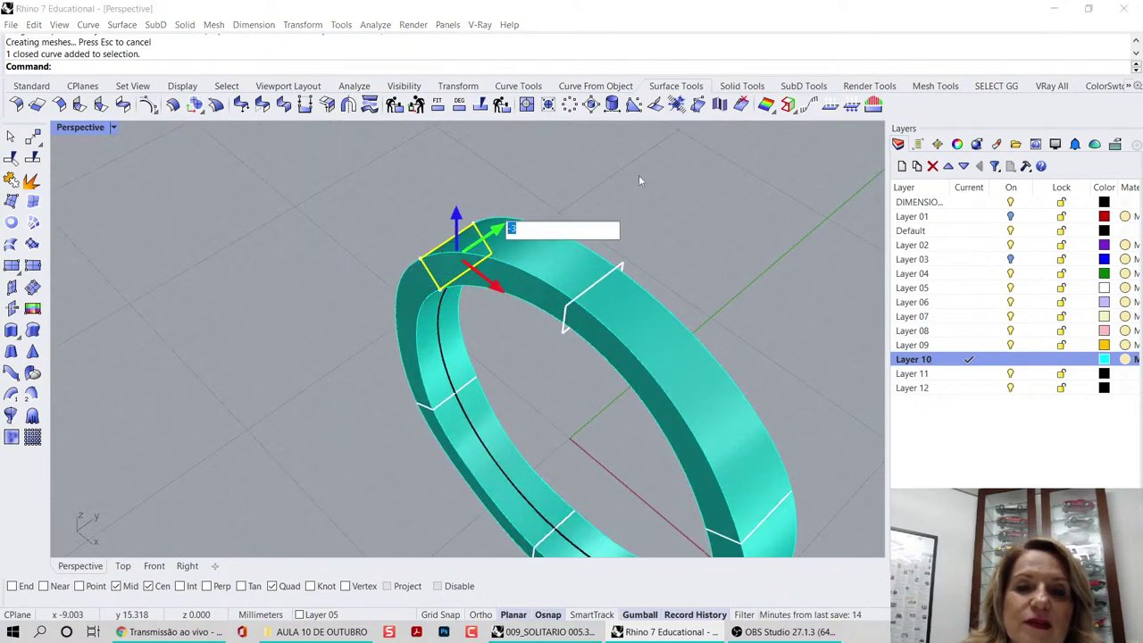
pyautogui.press('Return')
pyautogui.scroll(-4, 639, 181)
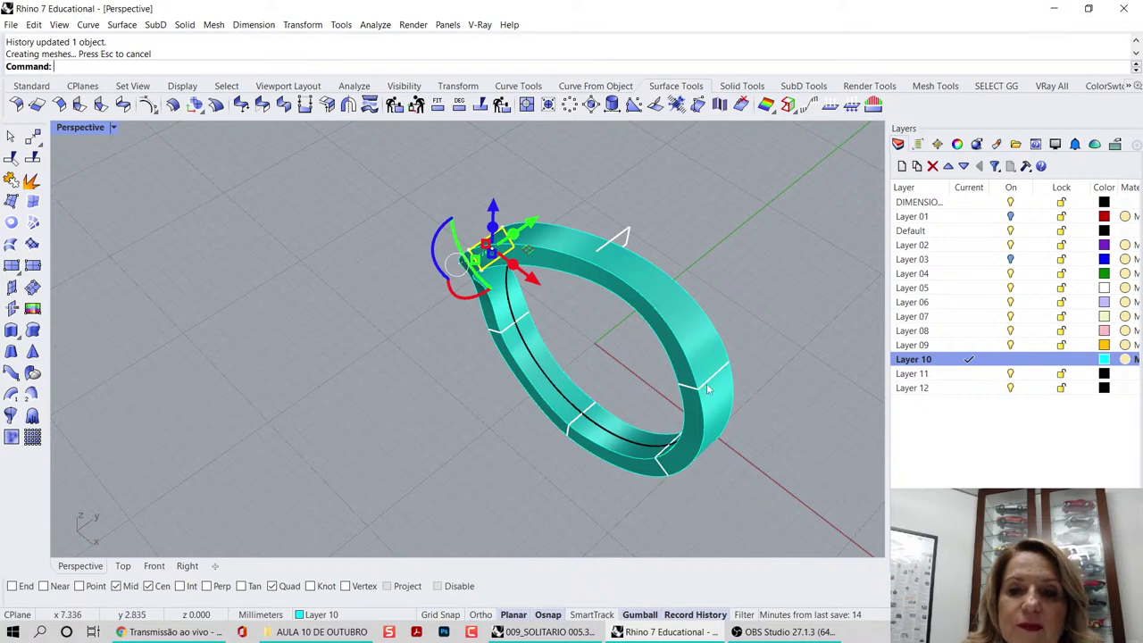
# - Move the ring's upper-right profile by 3 mm along positive Y in Perspective
pyautogui.click(707, 386)
pyautogui.click(736, 344)
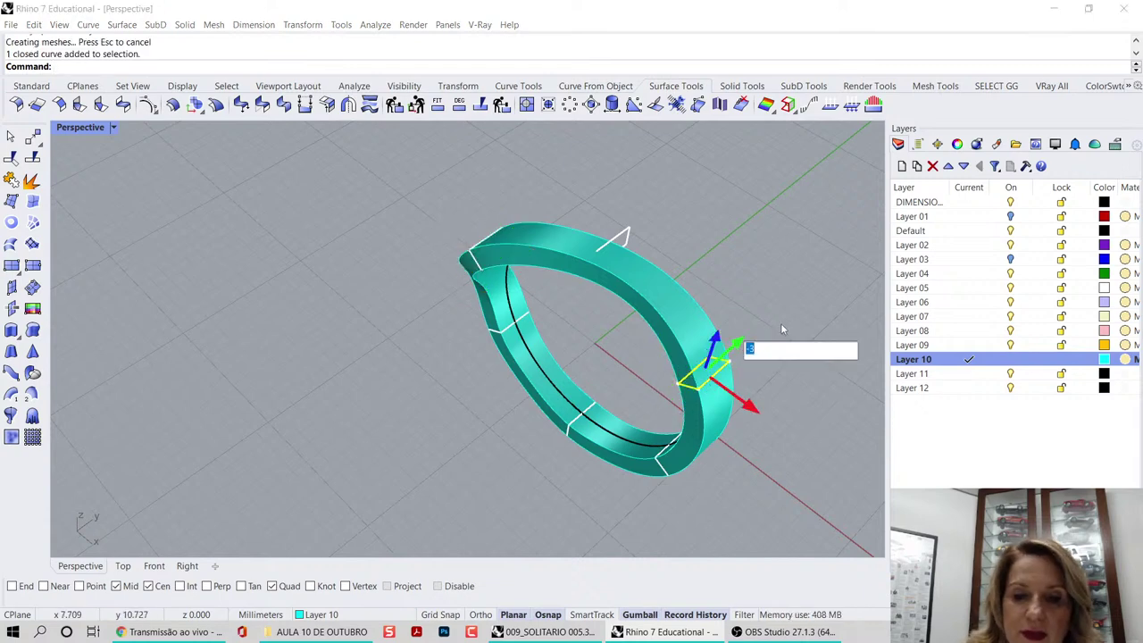
pyautogui.press('Return')
pyautogui.moveTo(781, 330); pyautogui.dragTo(535, 277, button='right')
# - Examine the ring's offset profiles and twisted shape in the Top, Right and Perspective views
pyautogui.doubleClick(87, 130)
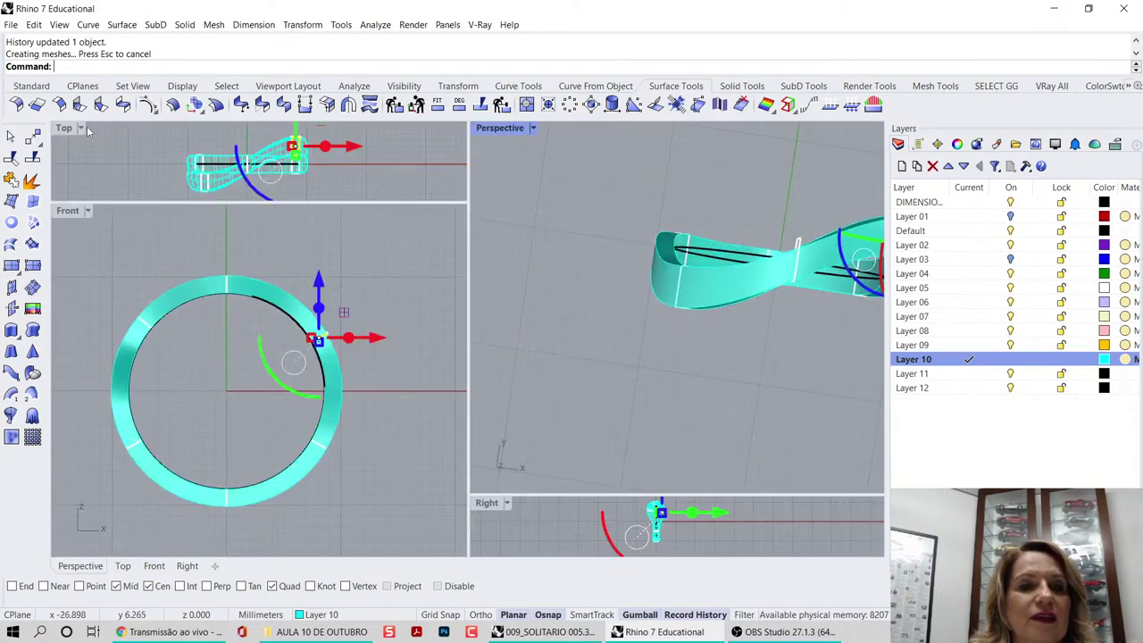
pyautogui.doubleClick(68, 131)
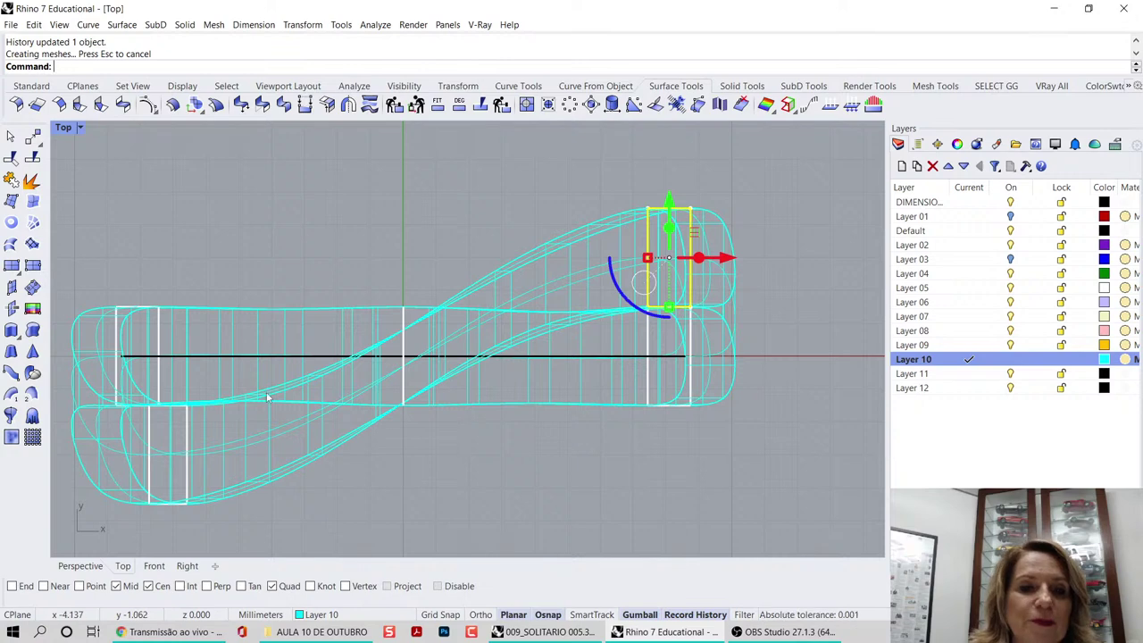
pyautogui.doubleClick(61, 130)
pyautogui.click(299, 320)
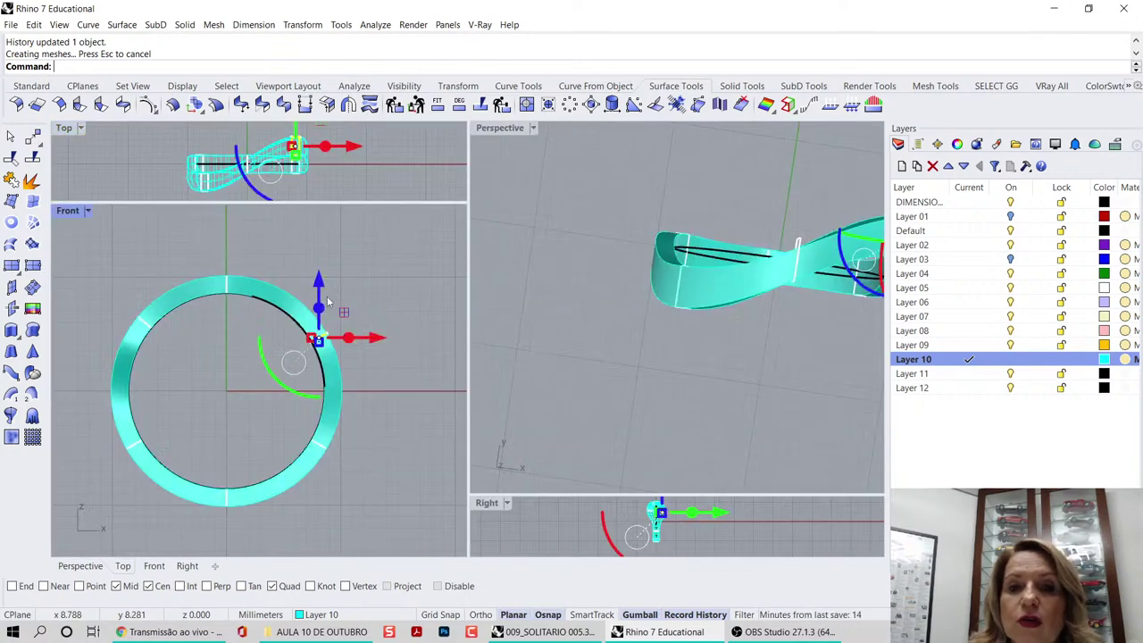
pyautogui.doubleClick(503, 131)
pyautogui.scroll(-5, 509, 267)
pyautogui.moveTo(518, 275); pyautogui.dragTo(175, 185, button='right')
pyautogui.doubleClick(89, 127)
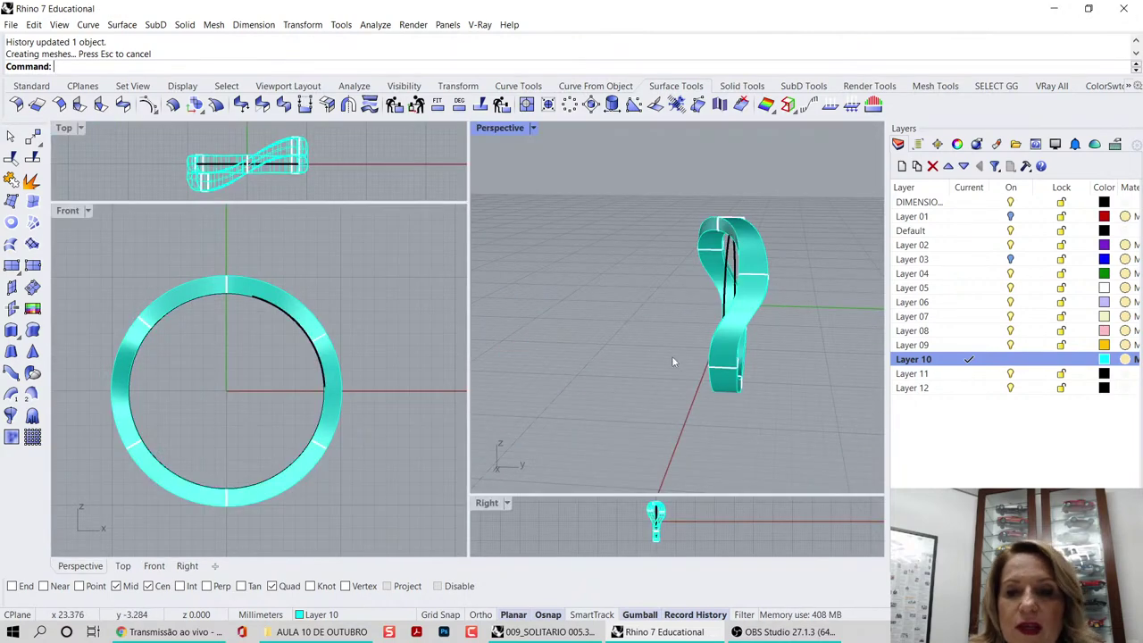
pyautogui.doubleClick(486, 503)
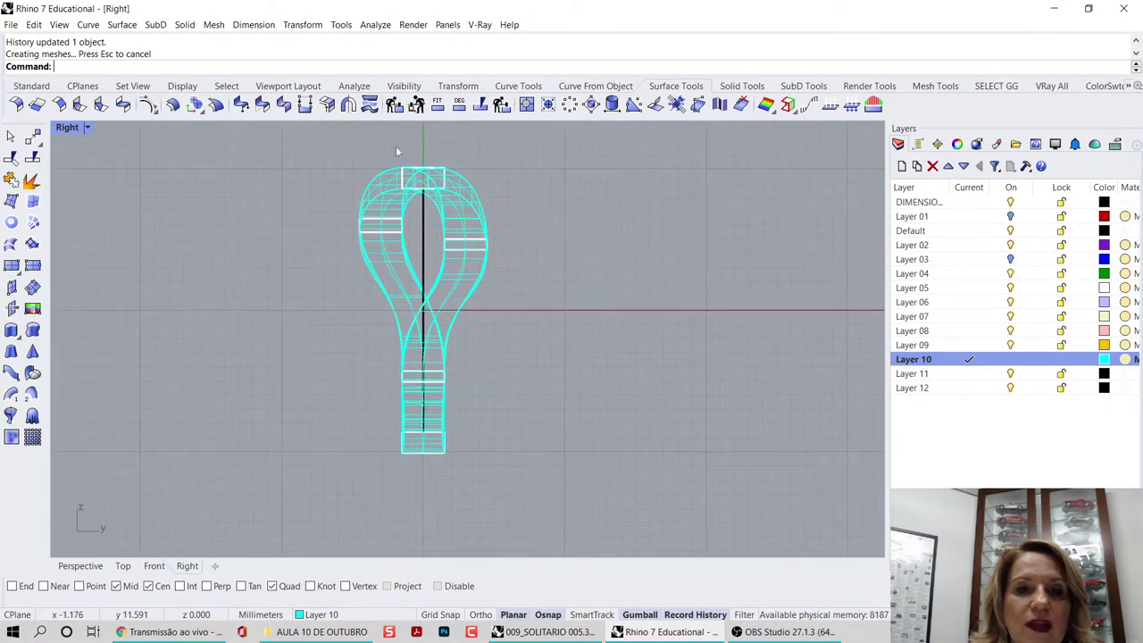
pyautogui.doubleClick(69, 130)
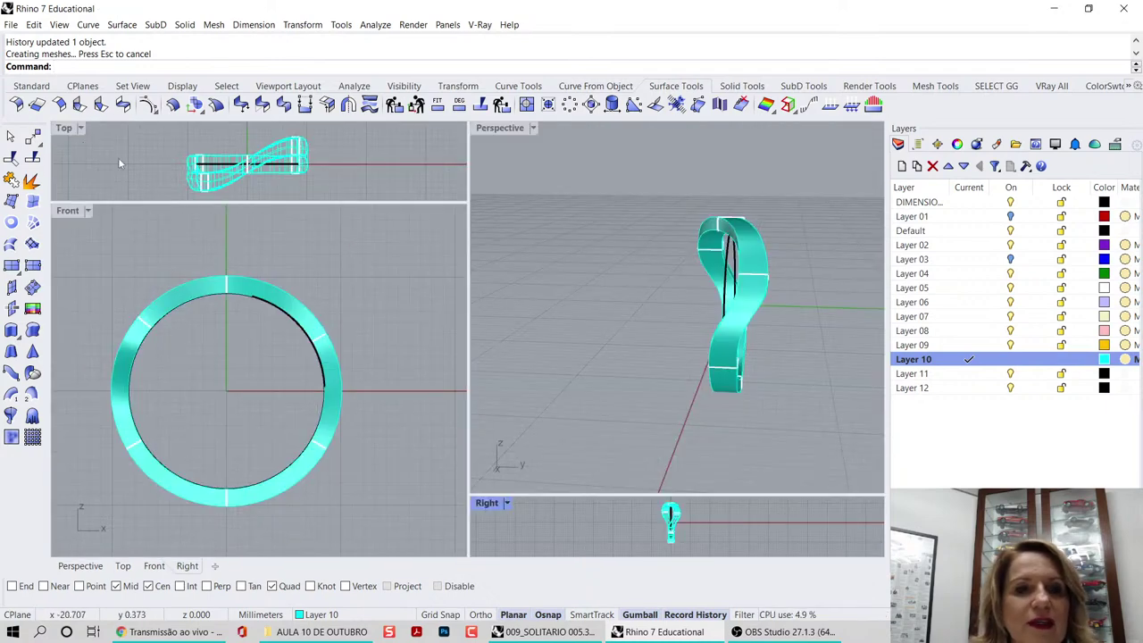
pyautogui.doubleClick(68, 132)
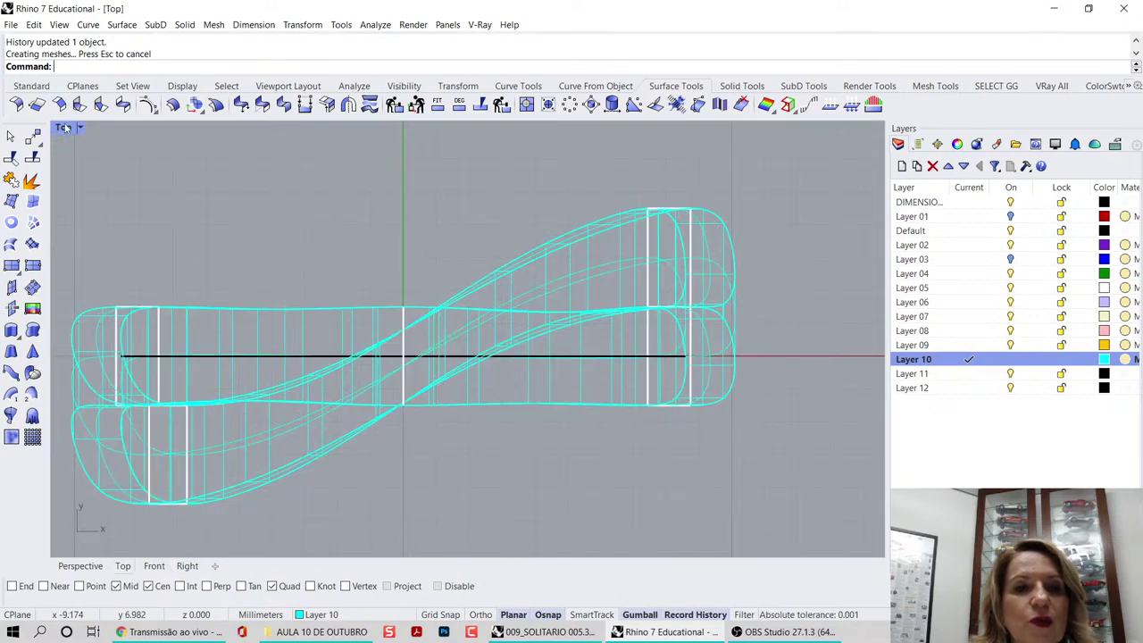
pyautogui.doubleClick(68, 131)
pyautogui.doubleClick(505, 128)
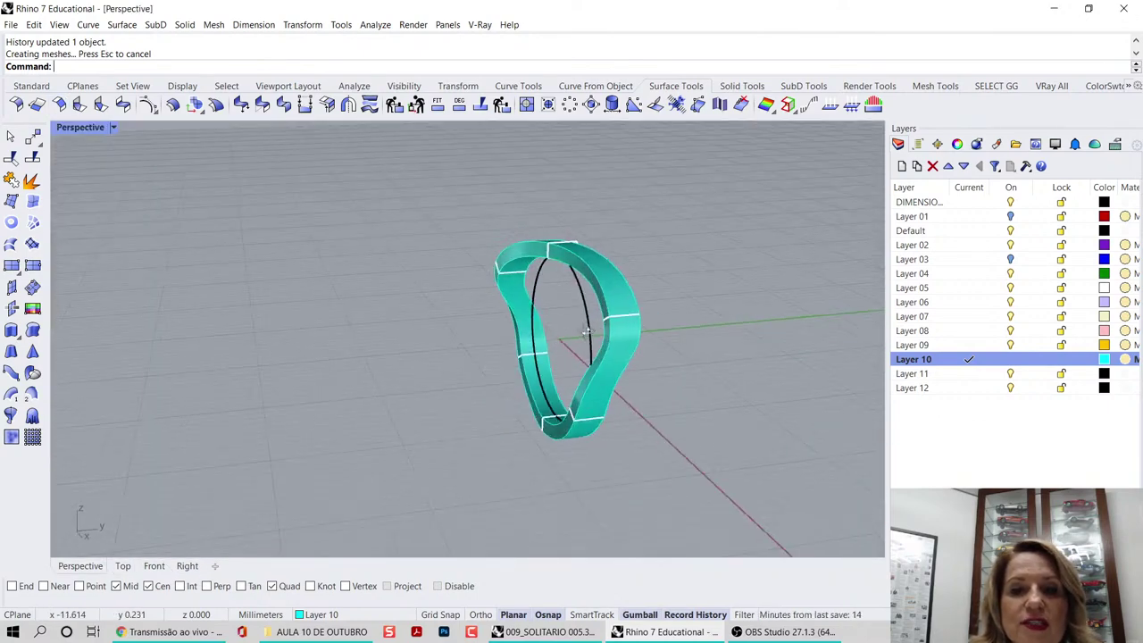
pyautogui.scroll(2, 522, 355)
pyautogui.click(522, 355)
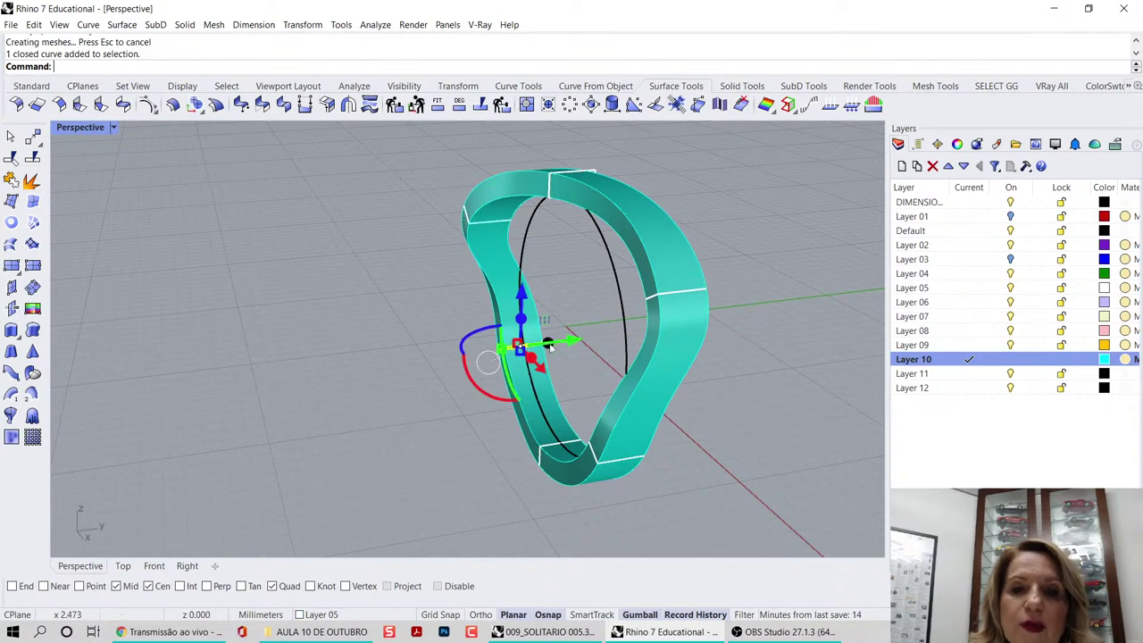
pyautogui.moveTo(549, 345); pyautogui.dragTo(789, 289, button='right')
pyautogui.click(760, 341)
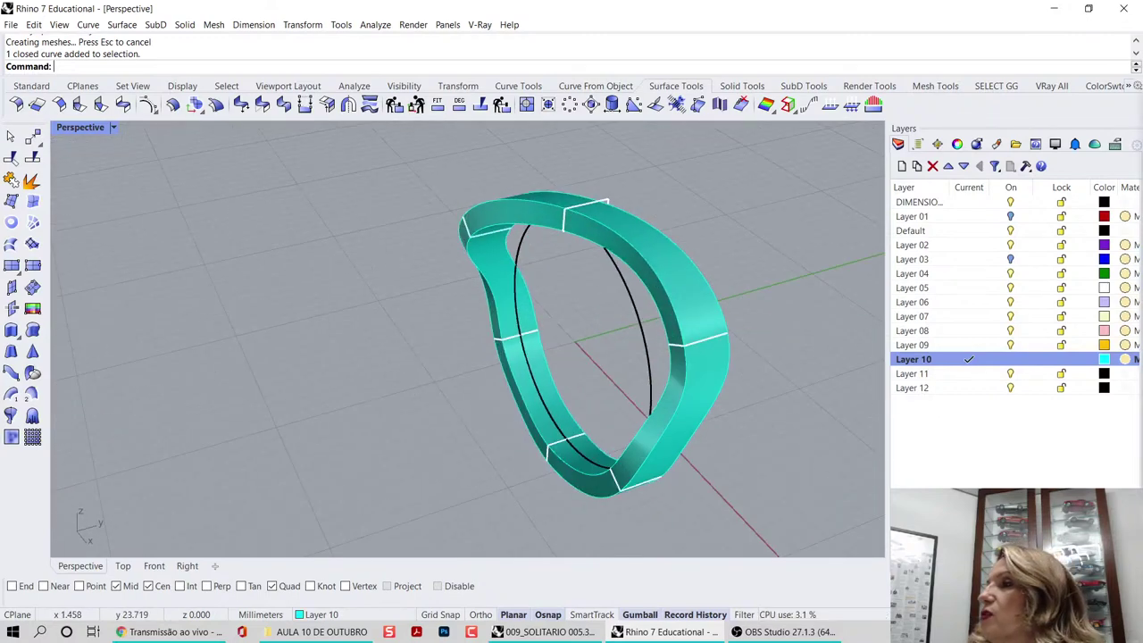
pyautogui.hotkey('alt', 'Tab')
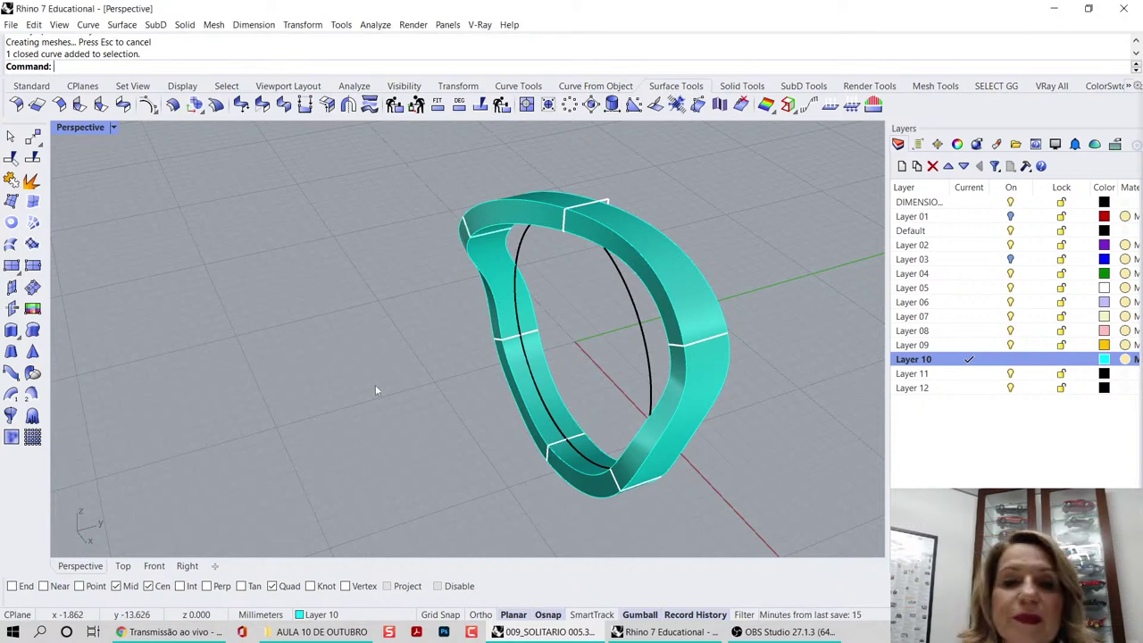
pyautogui.doubleClick(80, 127)
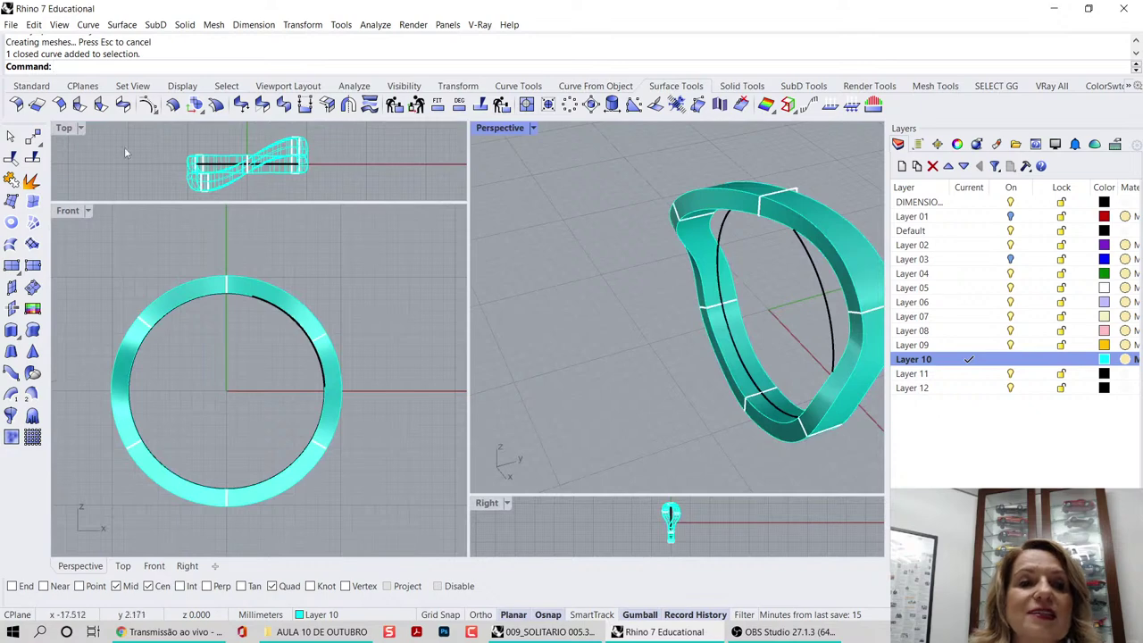
pyautogui.doubleClick(68, 131)
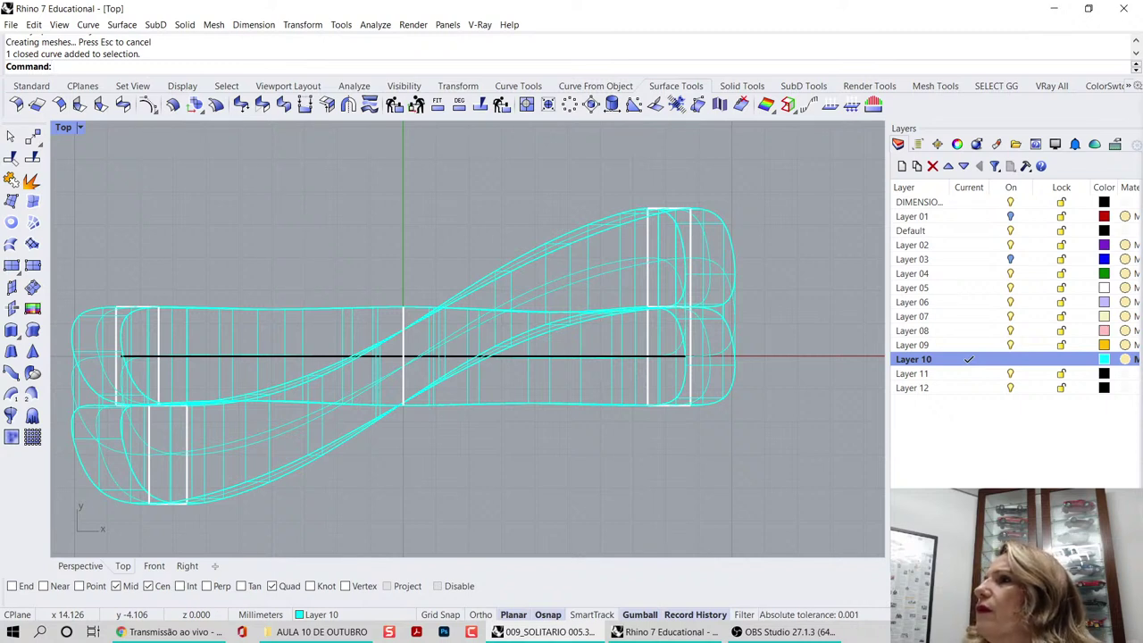
pyautogui.moveTo(785, 371); pyautogui.dragTo(785, 346, button='right')
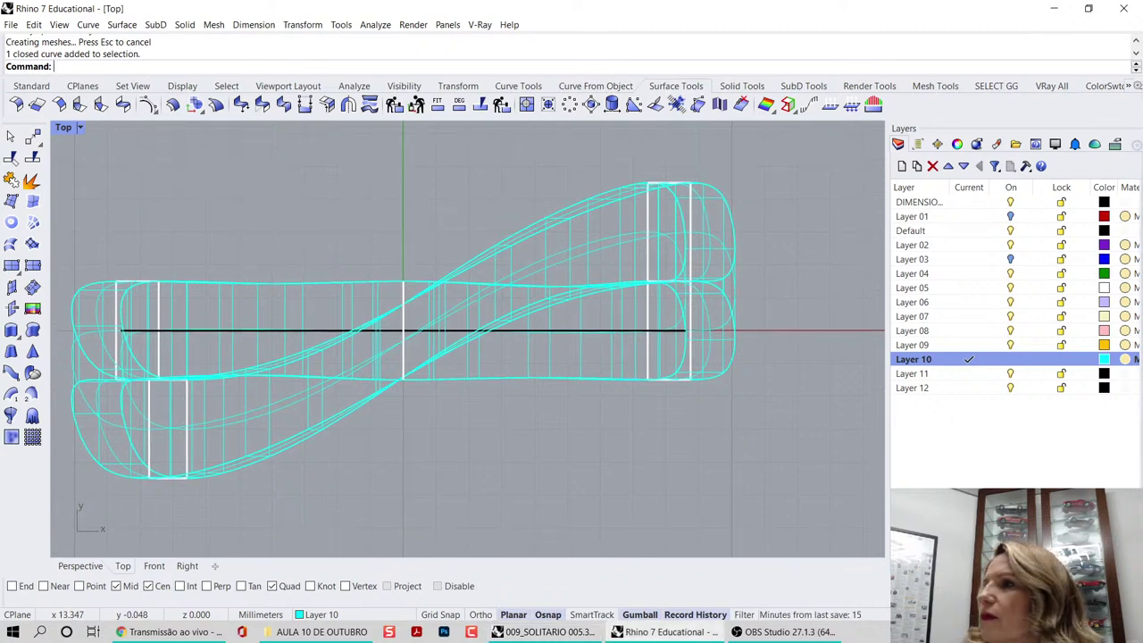
pyautogui.rightClick(830, 407)
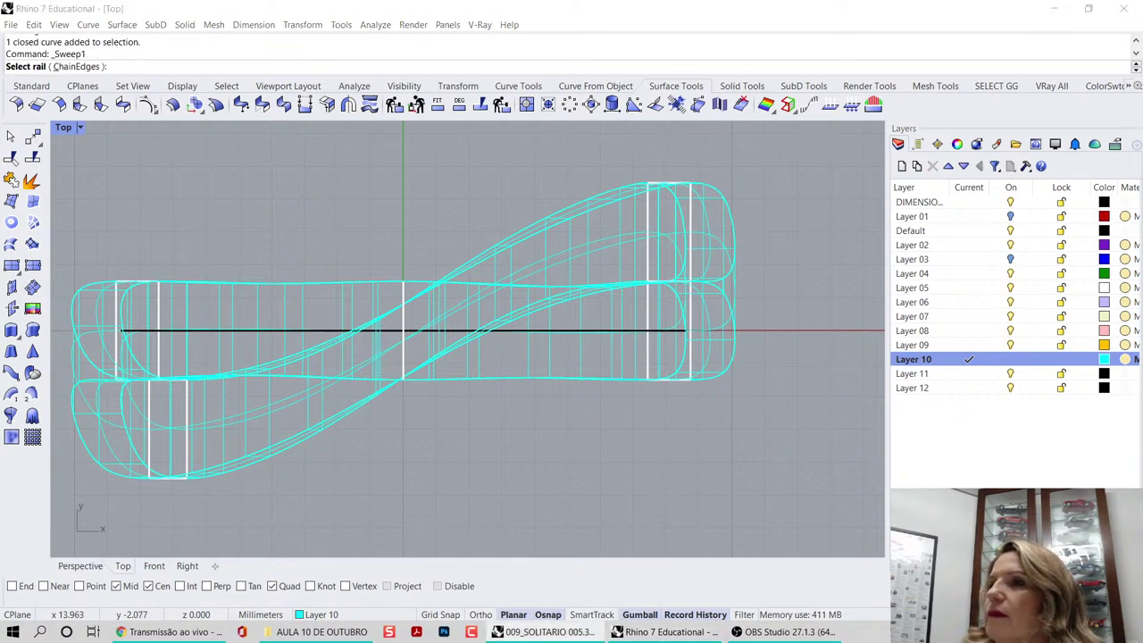
pyautogui.rightClick(788, 483)
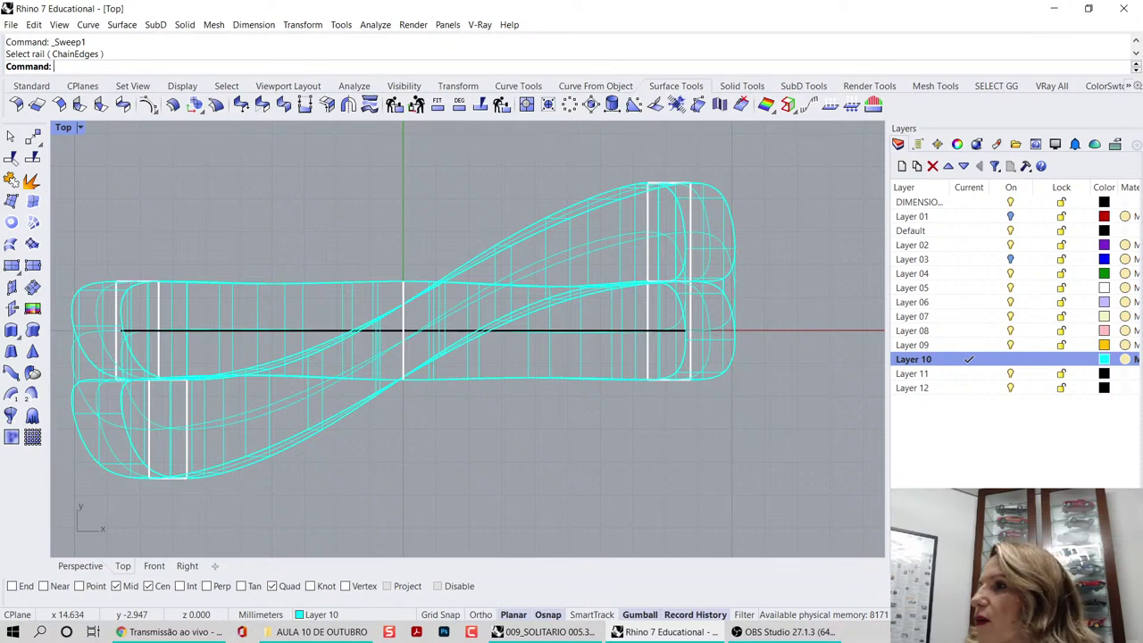
# - Show the jewelry toolbars and open the Choose Diamond tool from Grasshopper
pyautogui.moveTo(1142, 420); pyautogui.dragTo(715, 127)
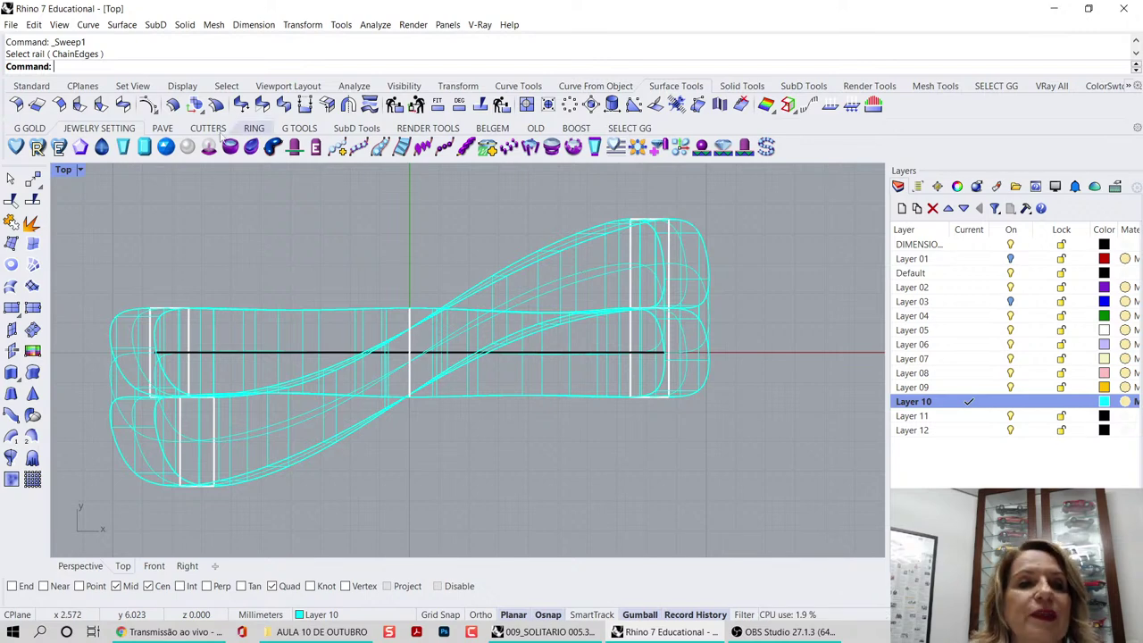
pyautogui.click(15, 146)
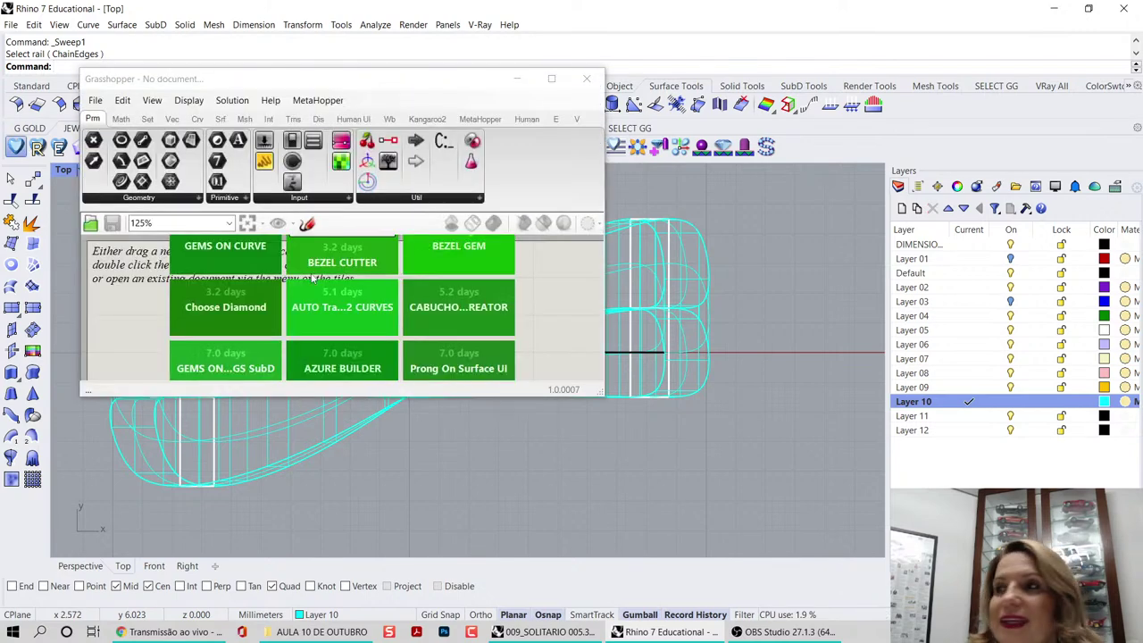
pyautogui.click(235, 298)
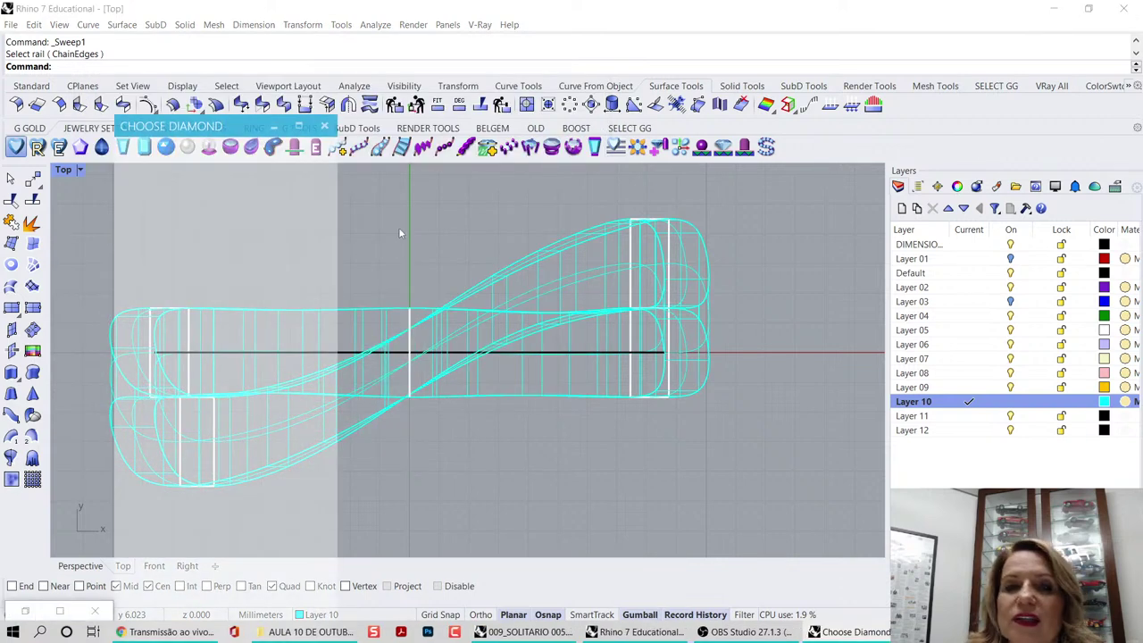
# - Set the round diamond's size to 6 in Choose Diamond, with its dialog moved clear of the ring
pyautogui.moveTo(1025, 89); pyautogui.dragTo(899, 43)
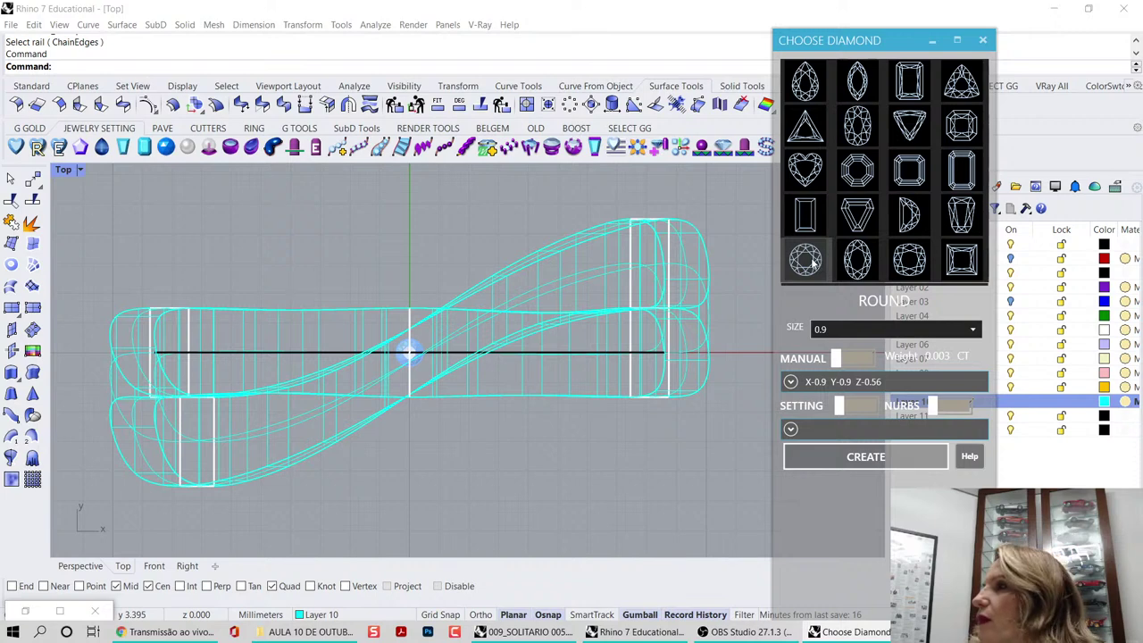
pyautogui.click(893, 332)
pyautogui.scroll(-10, 853, 420)
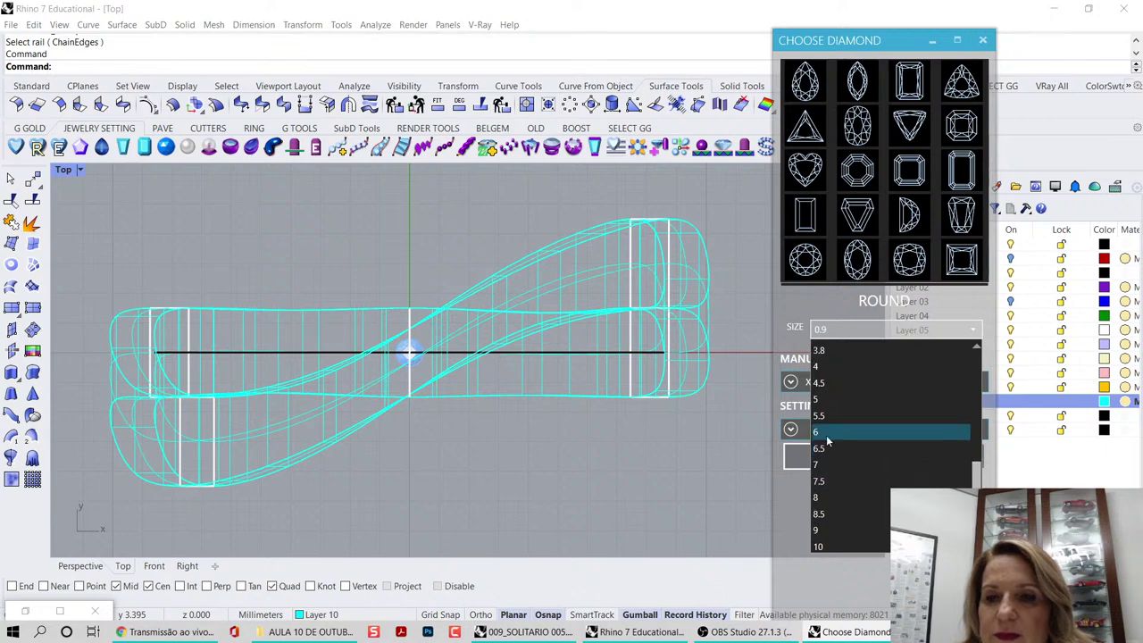
pyautogui.click(822, 397)
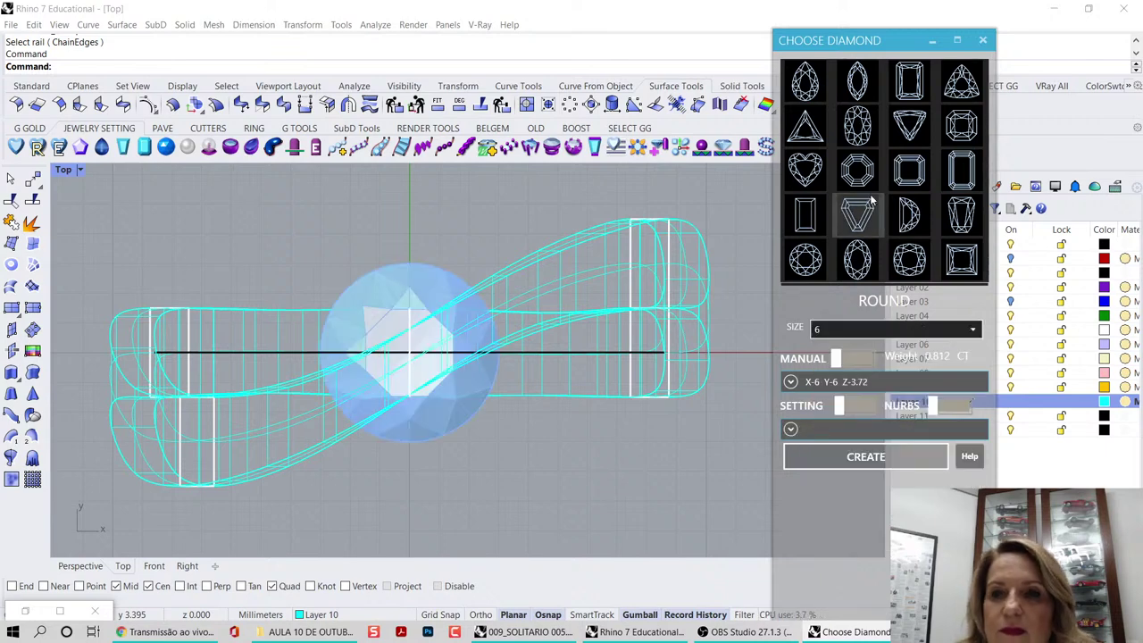
# - Create the 6 mm round diamond with Choose Diamond and close the dialog
pyautogui.moveTo(907, 40); pyautogui.dragTo(904, 12)
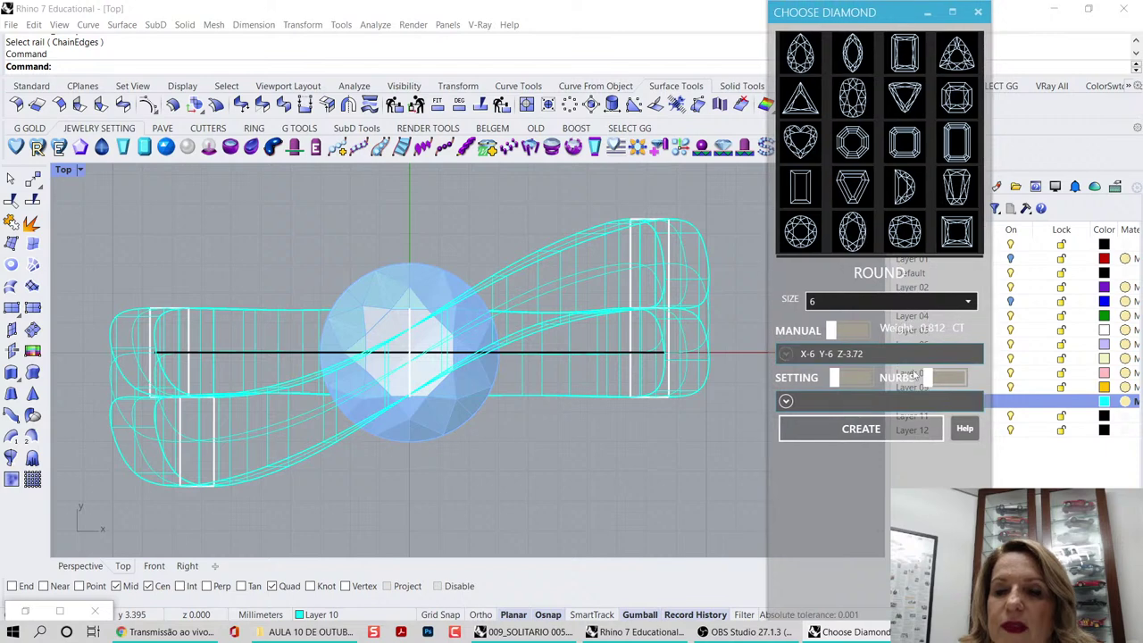
pyautogui.click(878, 428)
pyautogui.click(979, 11)
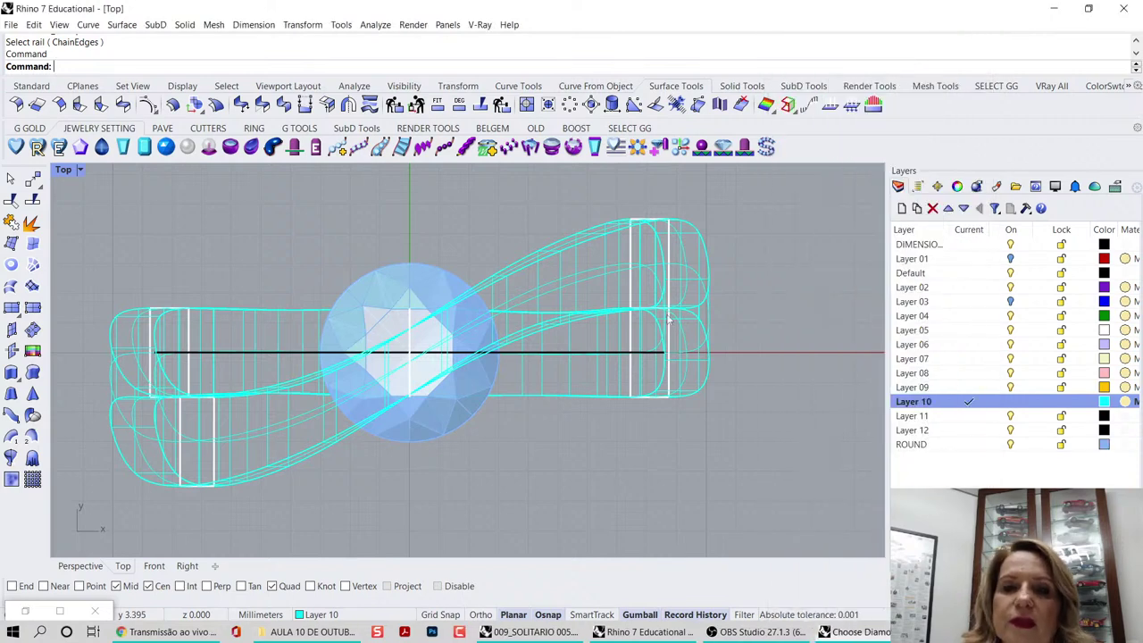
pyautogui.moveTo(575, 246); pyautogui.dragTo(596, 256, button='right')
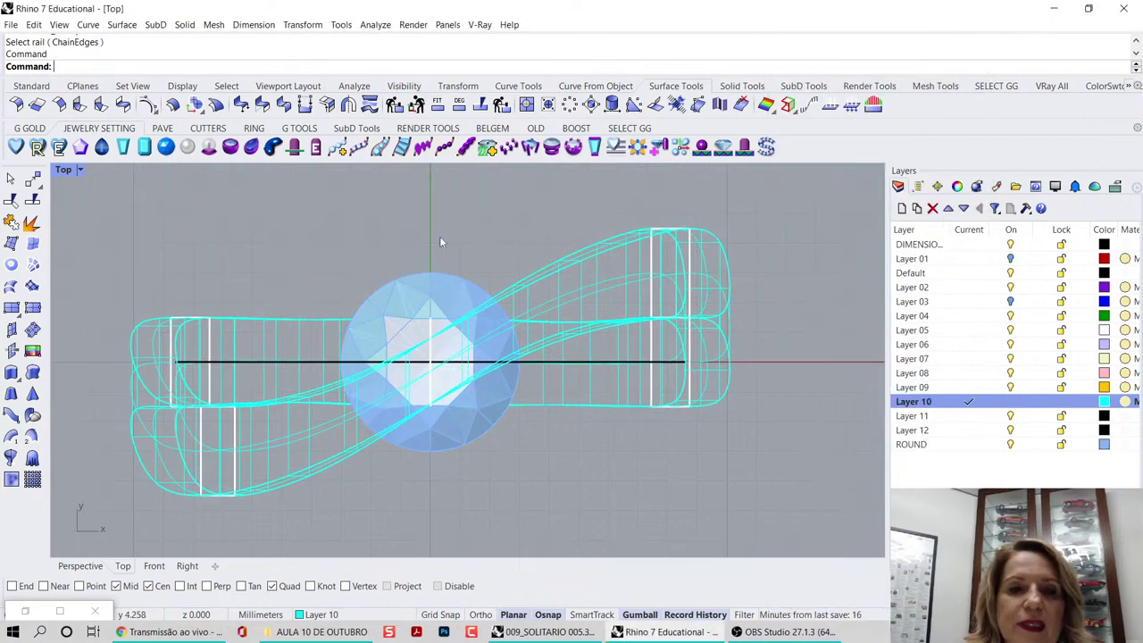
# - Move the diamond straight up from the ring's centre to the top of the band in the Front view
pyautogui.doubleClick(65, 170)
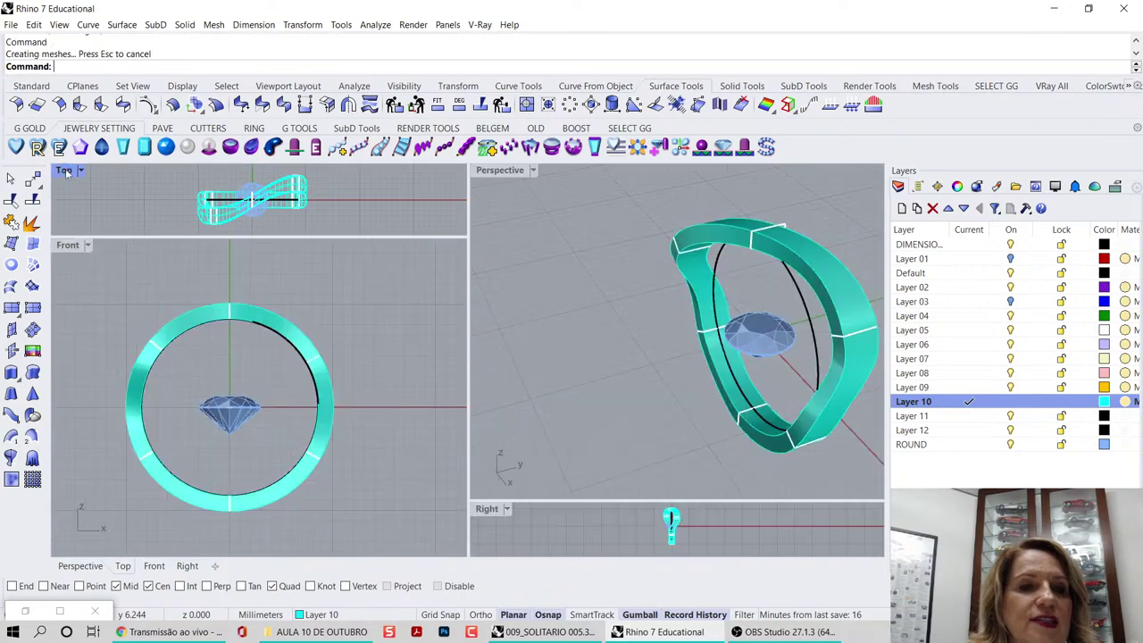
pyautogui.doubleClick(63, 253)
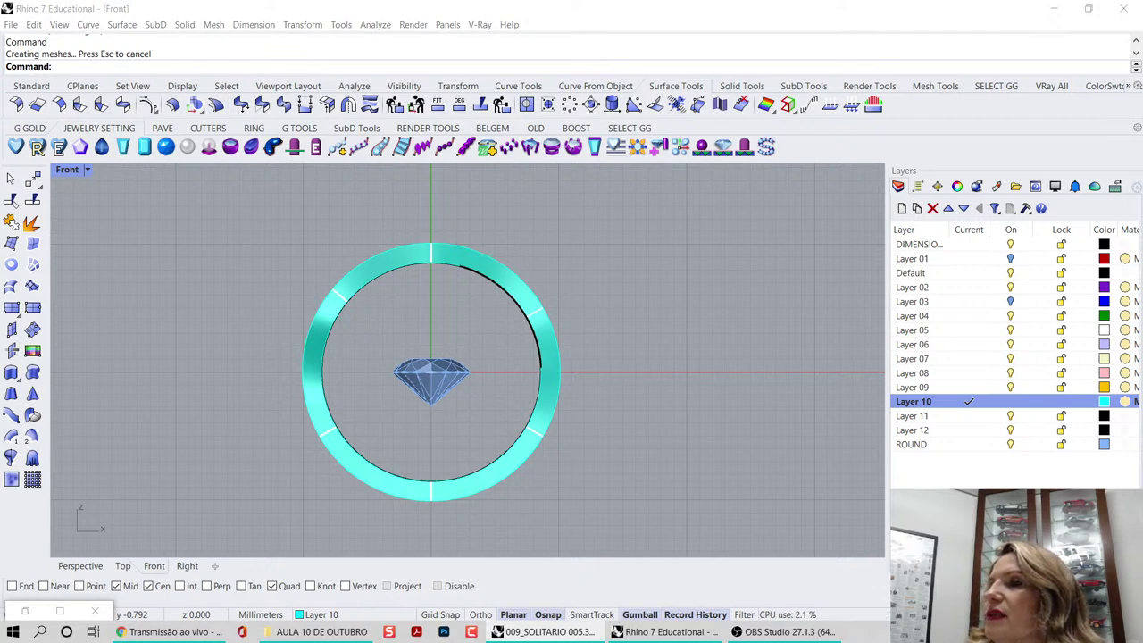
pyautogui.click(806, 421)
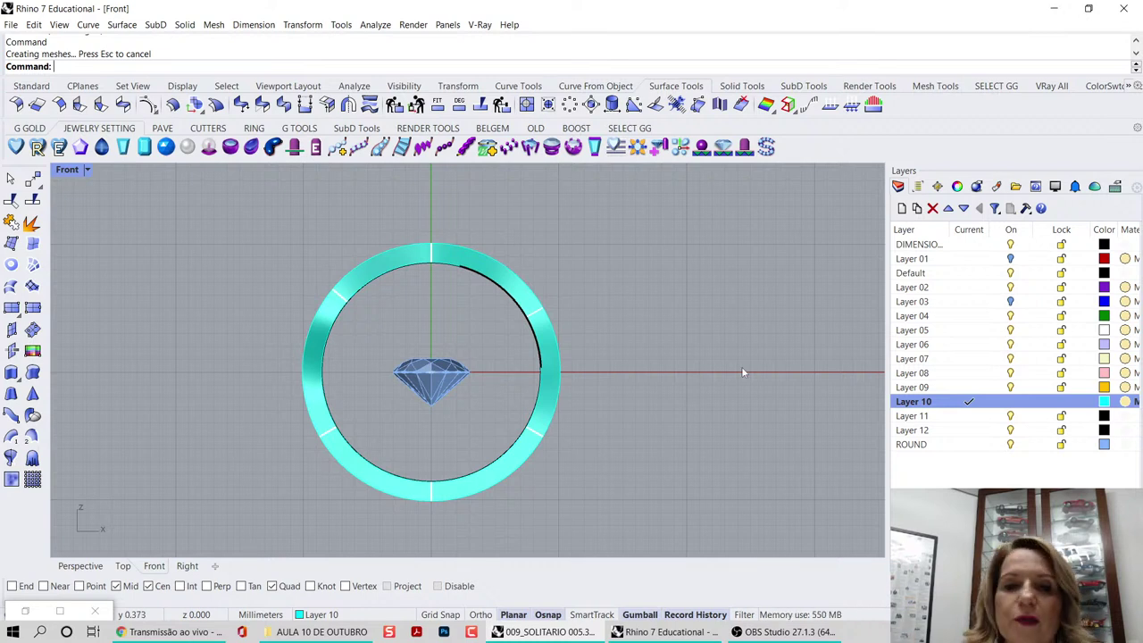
pyautogui.click(451, 374)
pyautogui.moveTo(203, 181); pyautogui.dragTo(234, 206, button='right')
pyautogui.scroll(1, 498, 318)
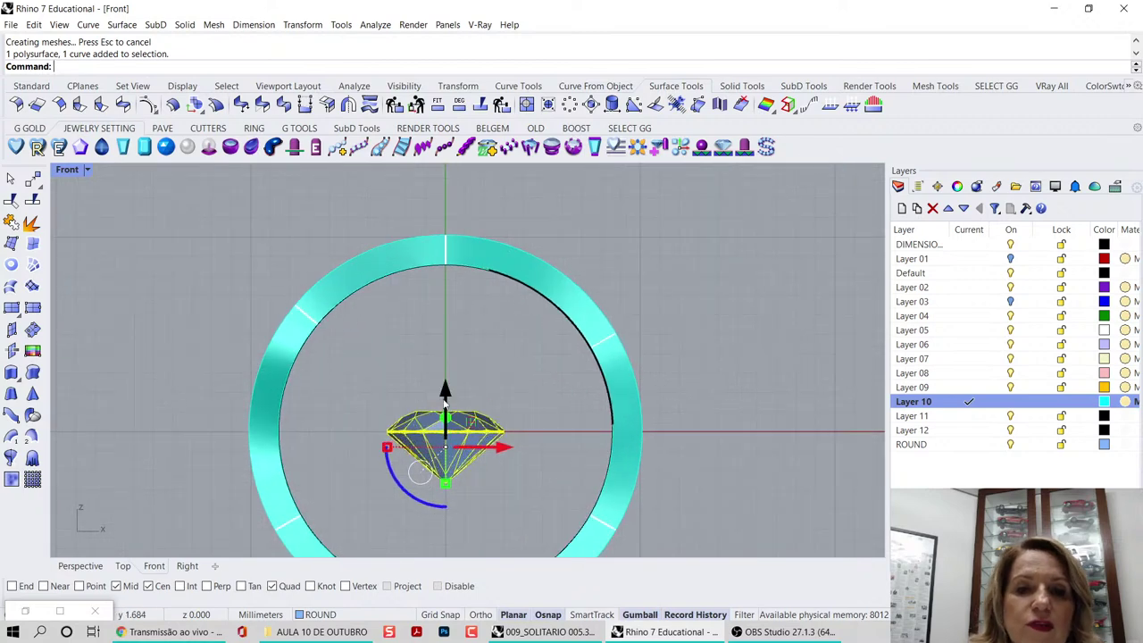
pyautogui.moveTo(445, 404); pyautogui.dragTo(615, 220)
pyautogui.scroll(-2, 607, 268)
pyautogui.moveTo(584, 271); pyautogui.dragTo(556, 270, button='right')
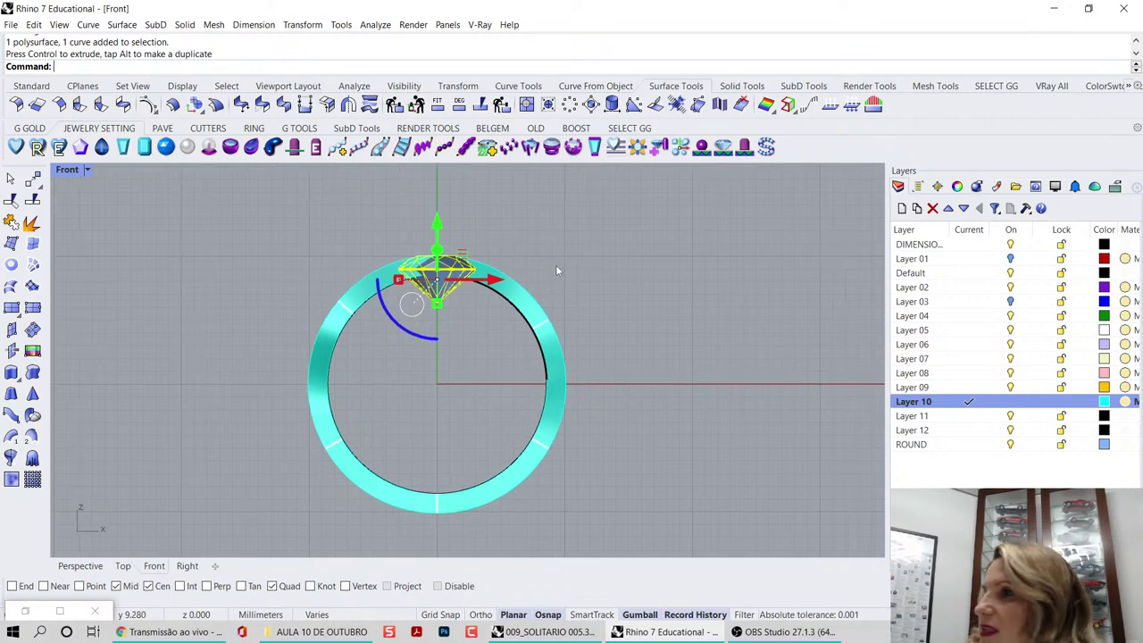
# - Try raising the diamond freehand until its point sits in the top of the band, and undo that move
pyautogui.scroll(3, 518, 264)
pyautogui.moveTo(426, 271); pyautogui.dragTo(464, 237)
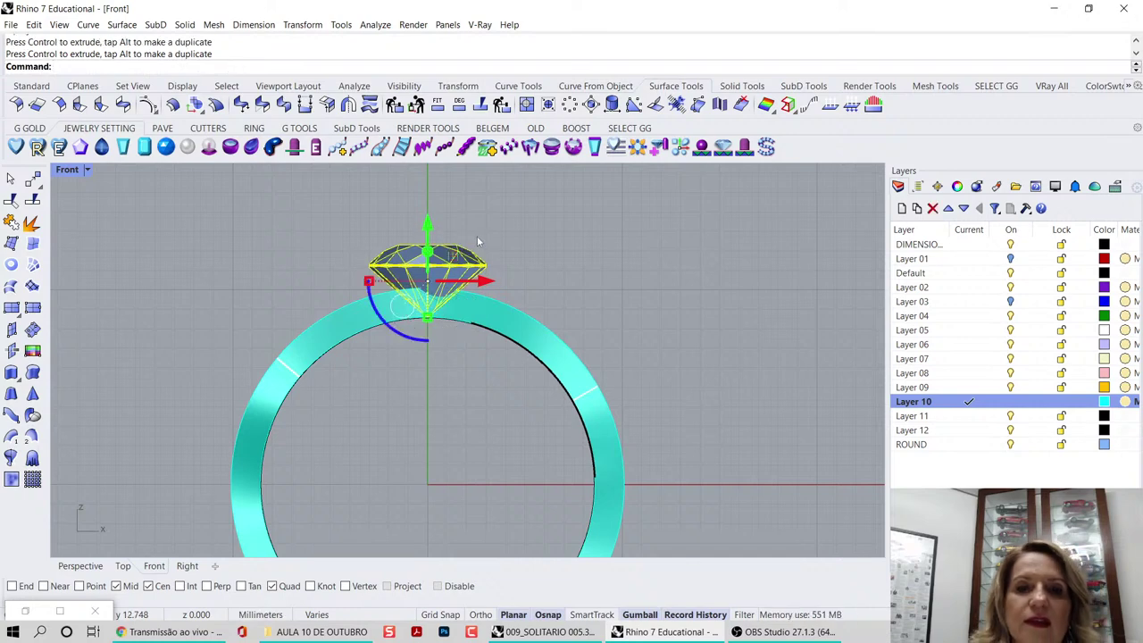
pyautogui.scroll(-1, 477, 235)
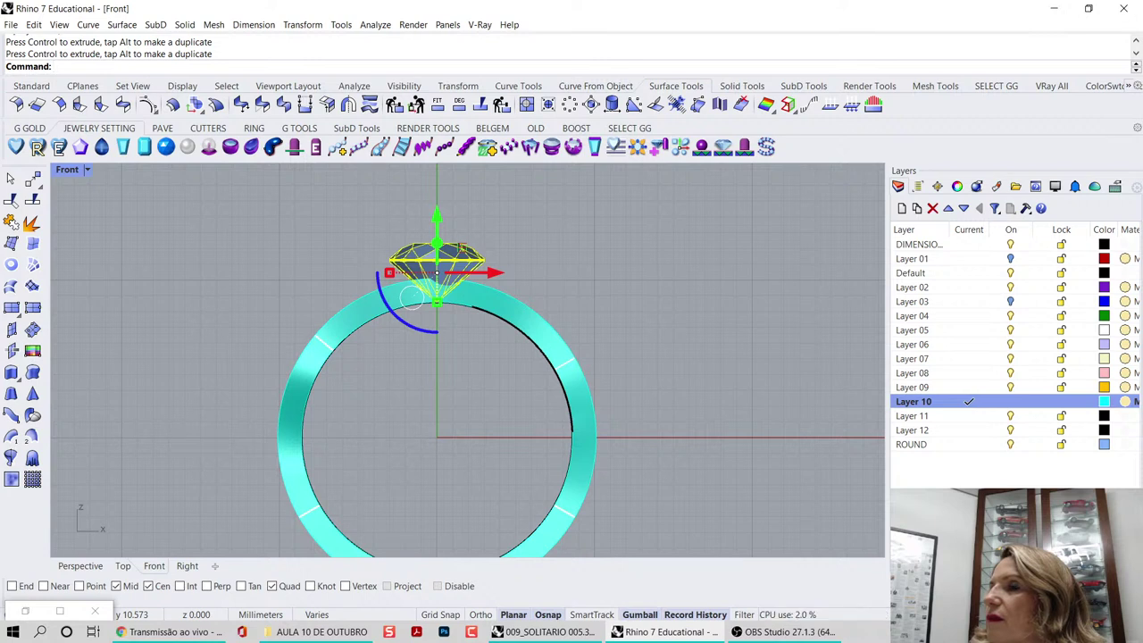
pyautogui.moveTo(648, 342); pyautogui.dragTo(674, 347, button='right')
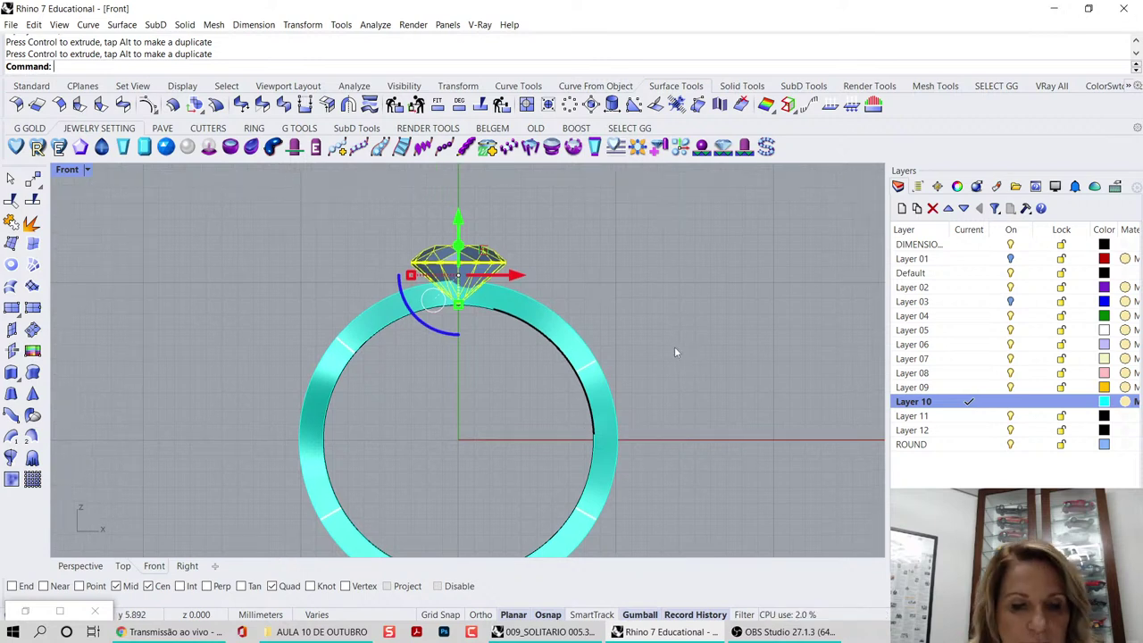
pyautogui.hotkey('ctrl', 'z')
# - Move the diamond up by 7 mm above the ring in the Front view and deselect it
pyautogui.click(459, 252)
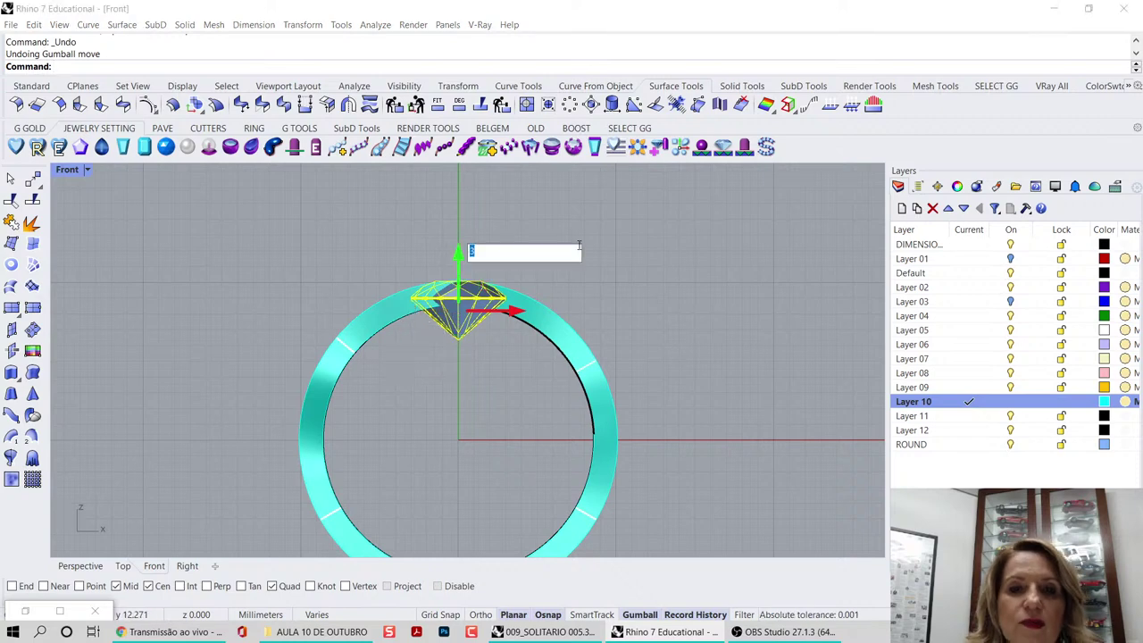
pyautogui.write('7')
pyautogui.press('Return')
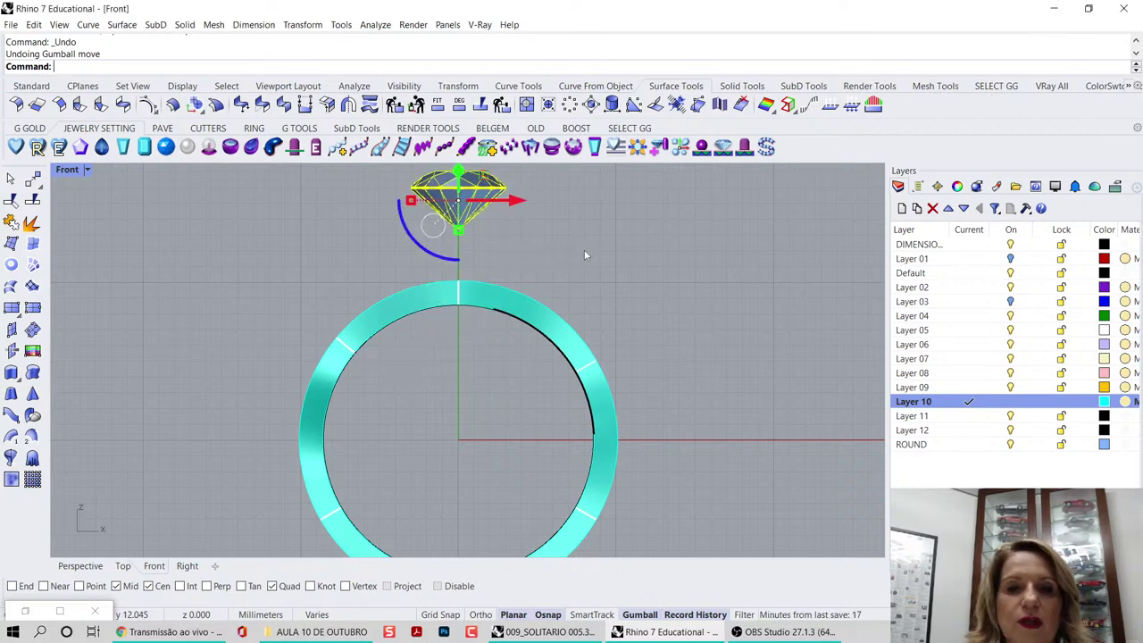
pyautogui.press('Escape')
pyautogui.scroll(-2, 584, 249)
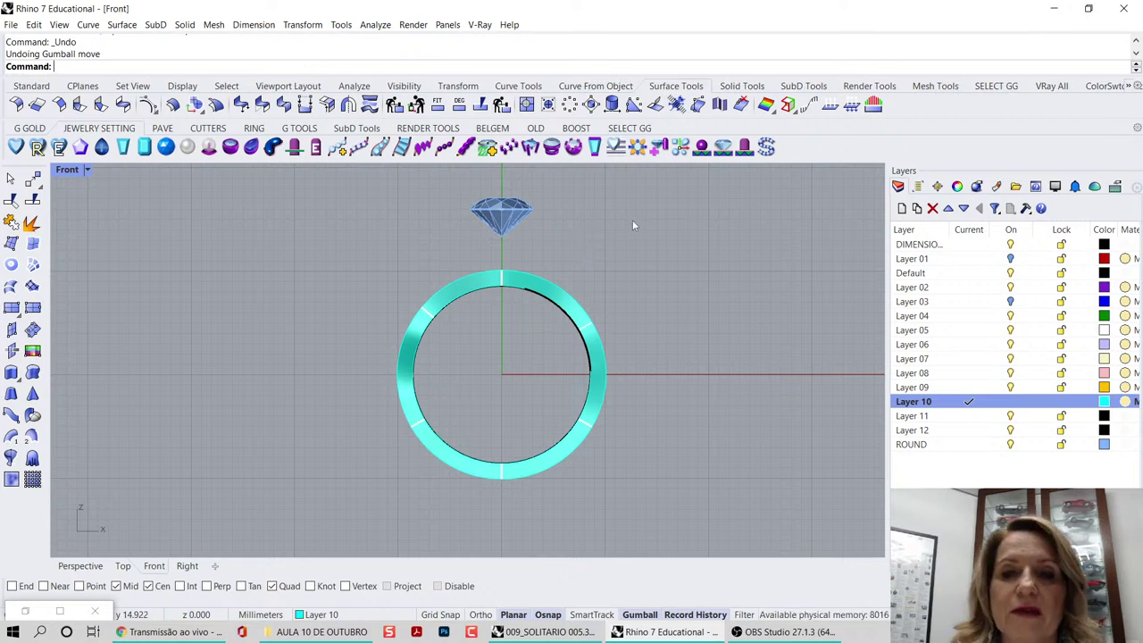
pyautogui.moveTo(552, 206); pyautogui.dragTo(545, 198, button='right')
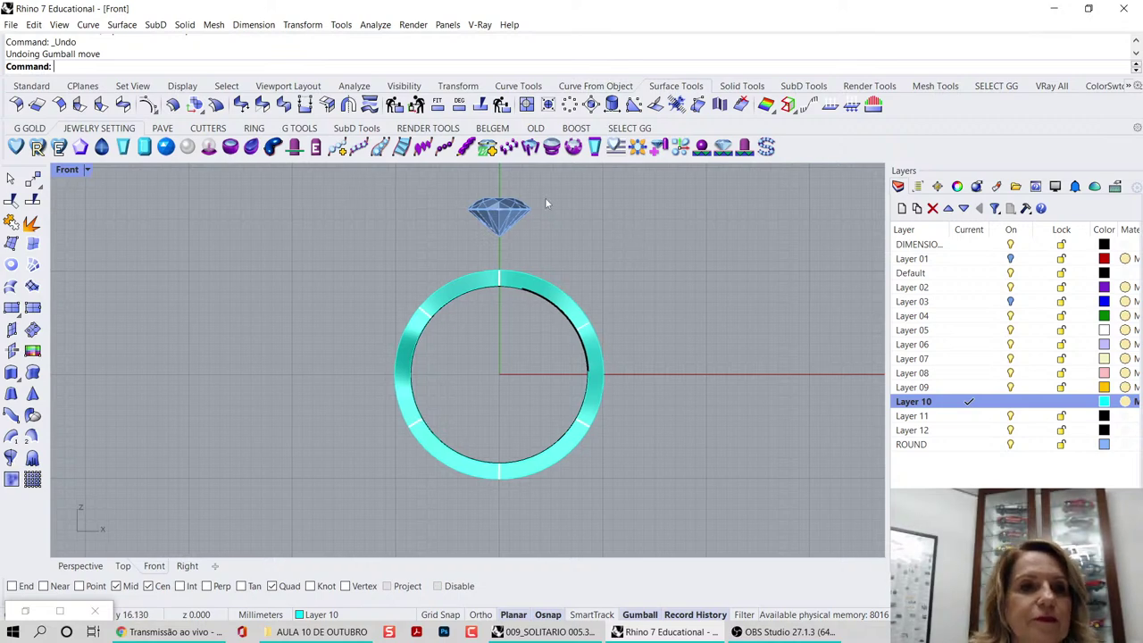
# - Save the model as ANEL SOLITARIO.3dm in the AULA 10 DE OUTUBRO folder
pyautogui.click(11, 24)
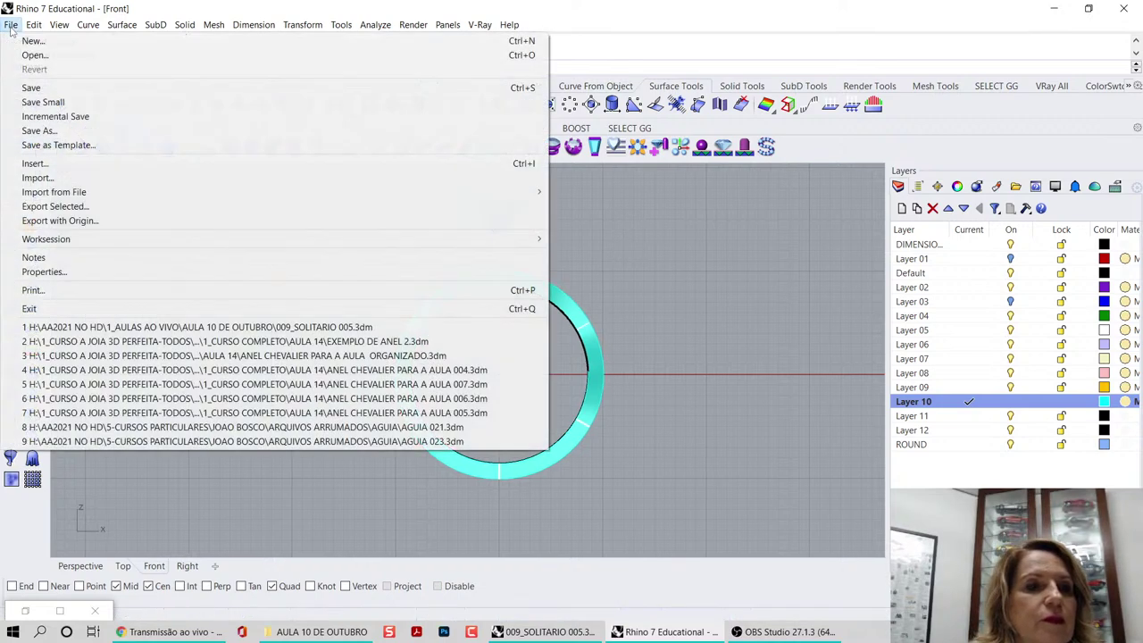
pyautogui.click(39, 130)
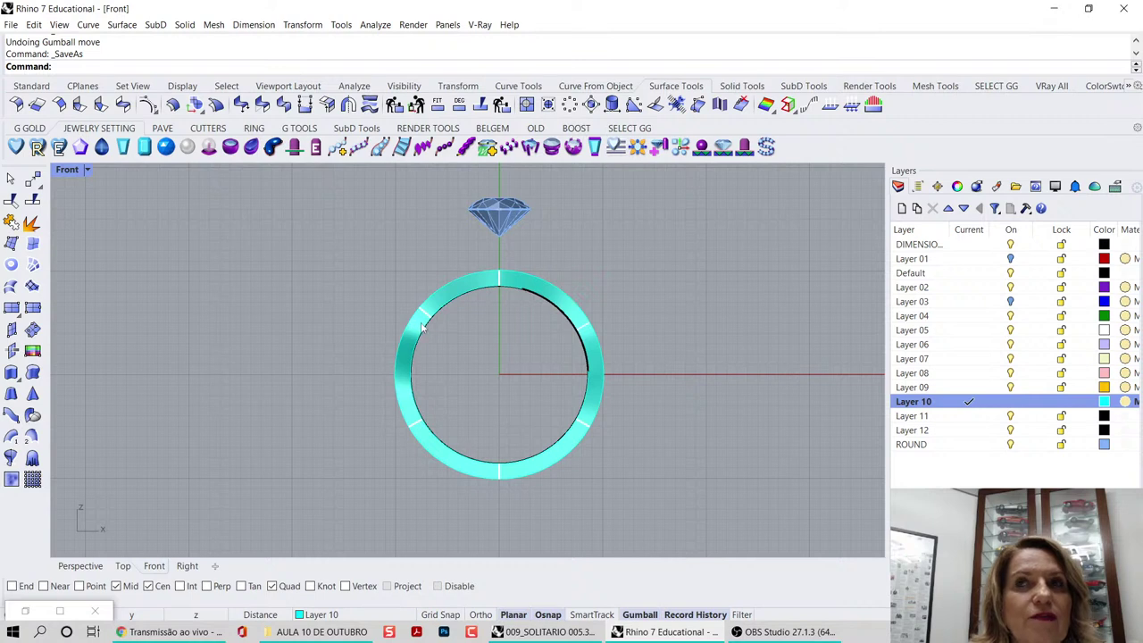
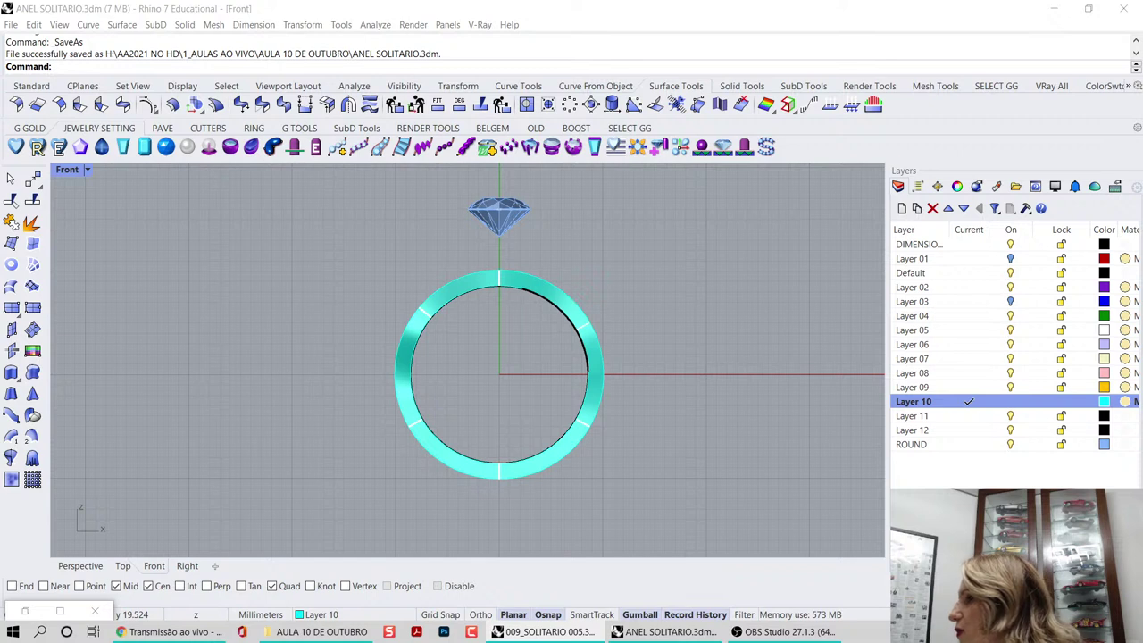
pyautogui.click(541, 532)
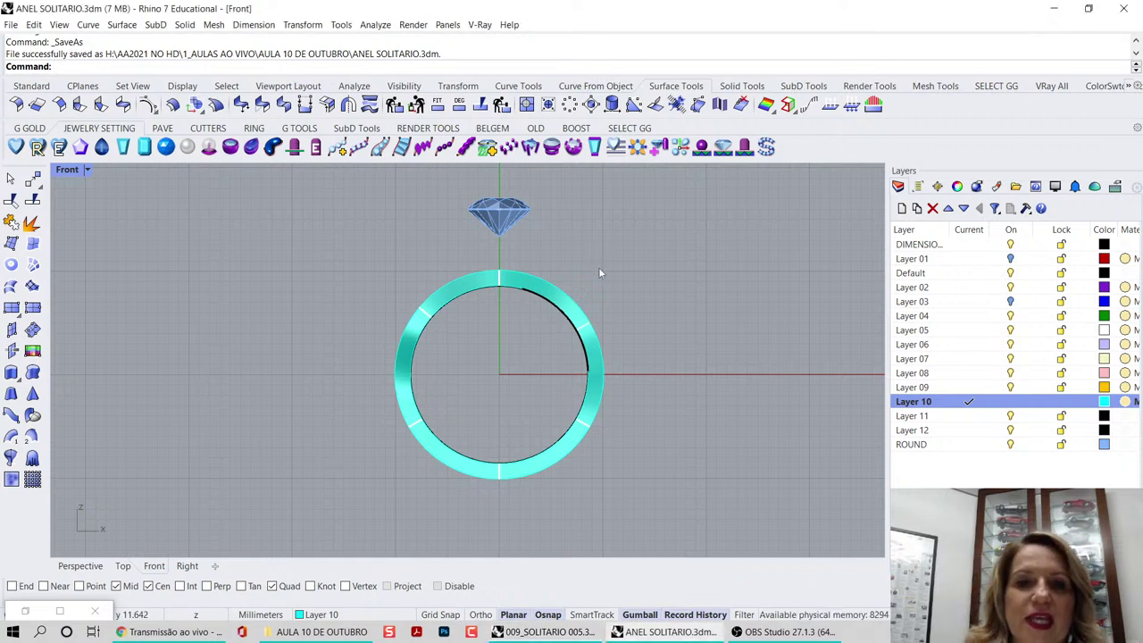
# - Select the diamond in the Perspective view and start the Bazel Gallery tool for it
pyautogui.moveTo(599, 267); pyautogui.dragTo(599, 286, button='right')
pyautogui.doubleClick(67, 171)
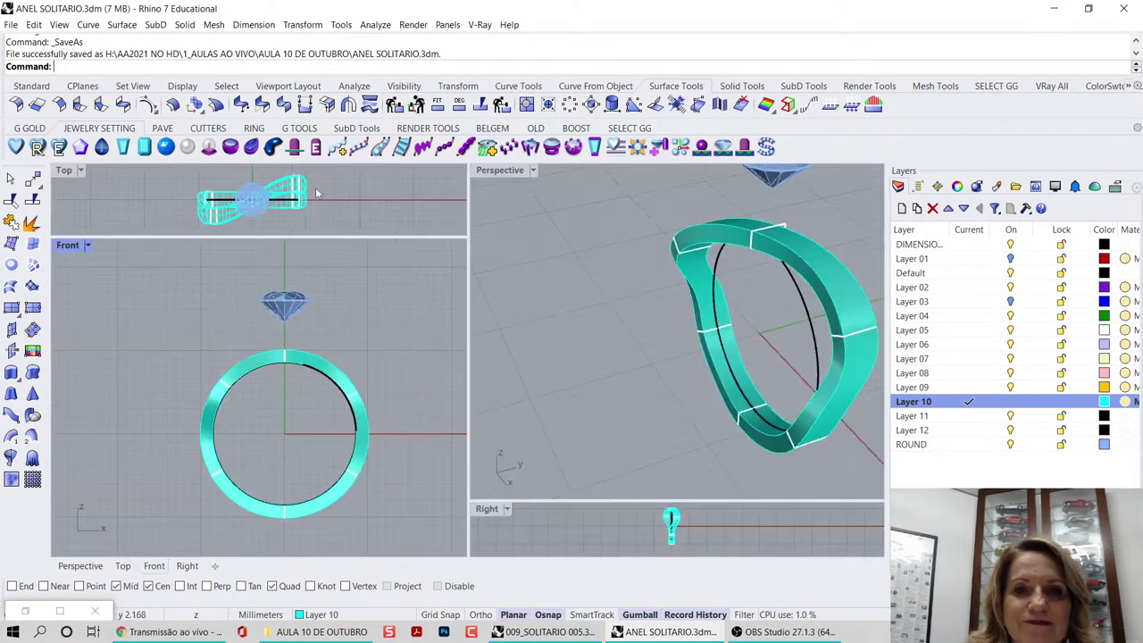
pyautogui.doubleClick(500, 170)
pyautogui.moveTo(485, 210); pyautogui.dragTo(505, 255, button='right')
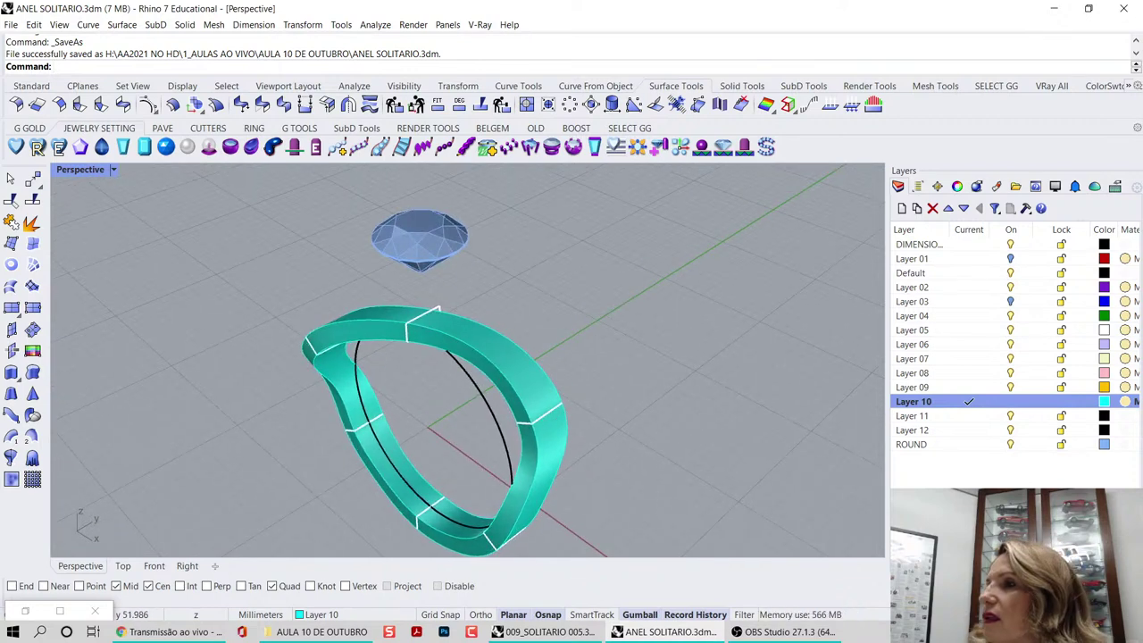
pyautogui.hotkey('alt', 'Tab')
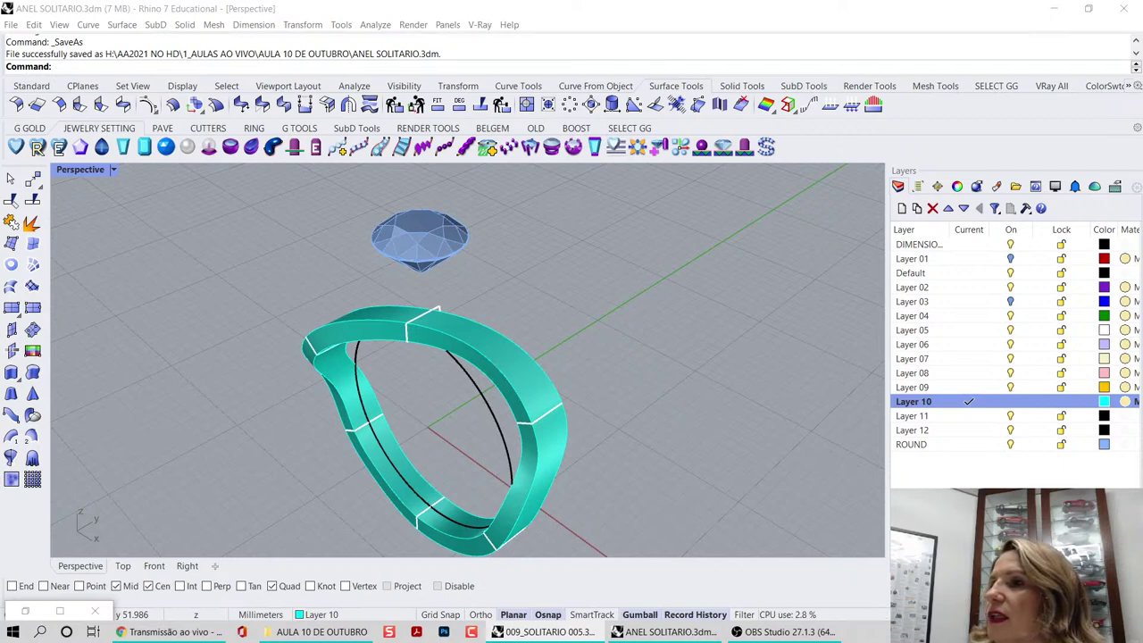
pyautogui.click(704, 458)
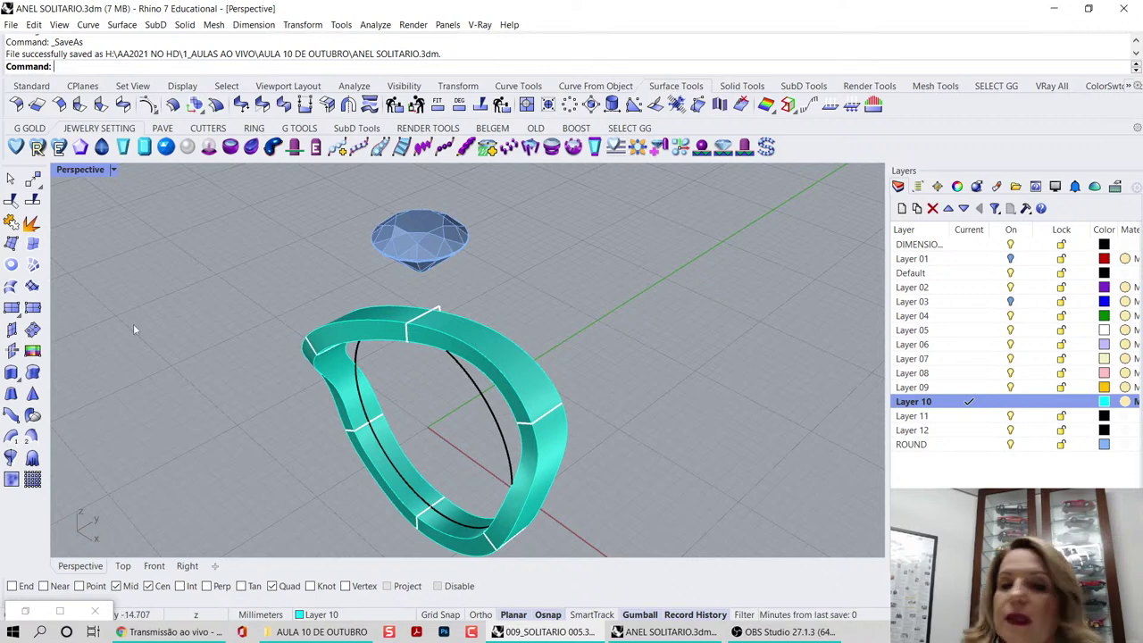
pyautogui.moveTo(518, 322); pyautogui.dragTo(503, 290, button='right')
pyautogui.click(479, 269)
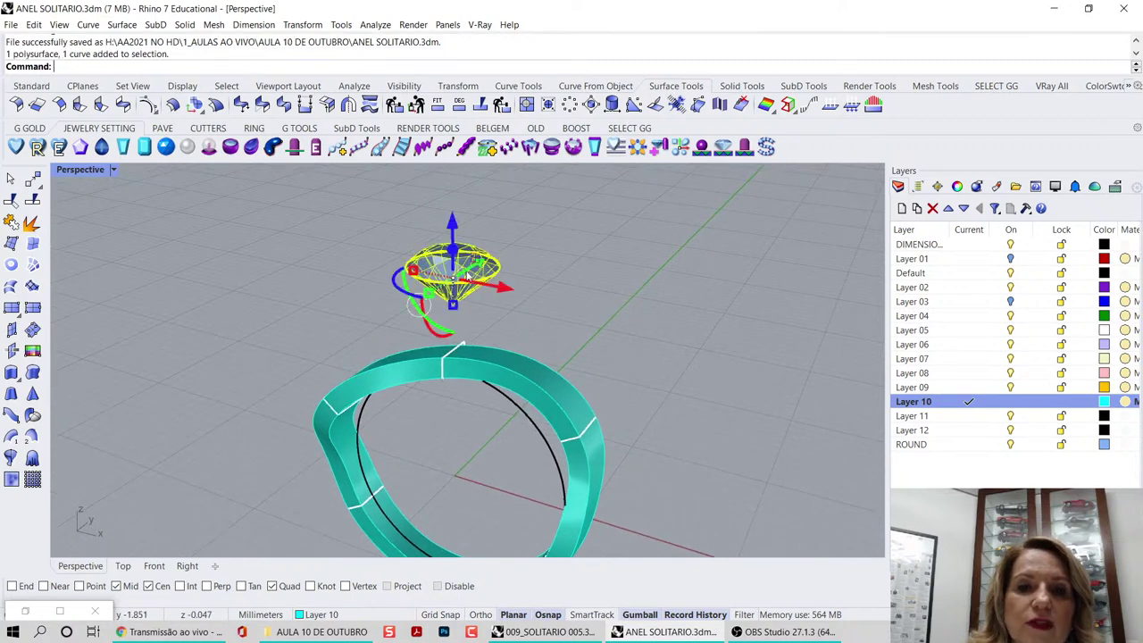
pyautogui.click(568, 212)
pyautogui.click(470, 267)
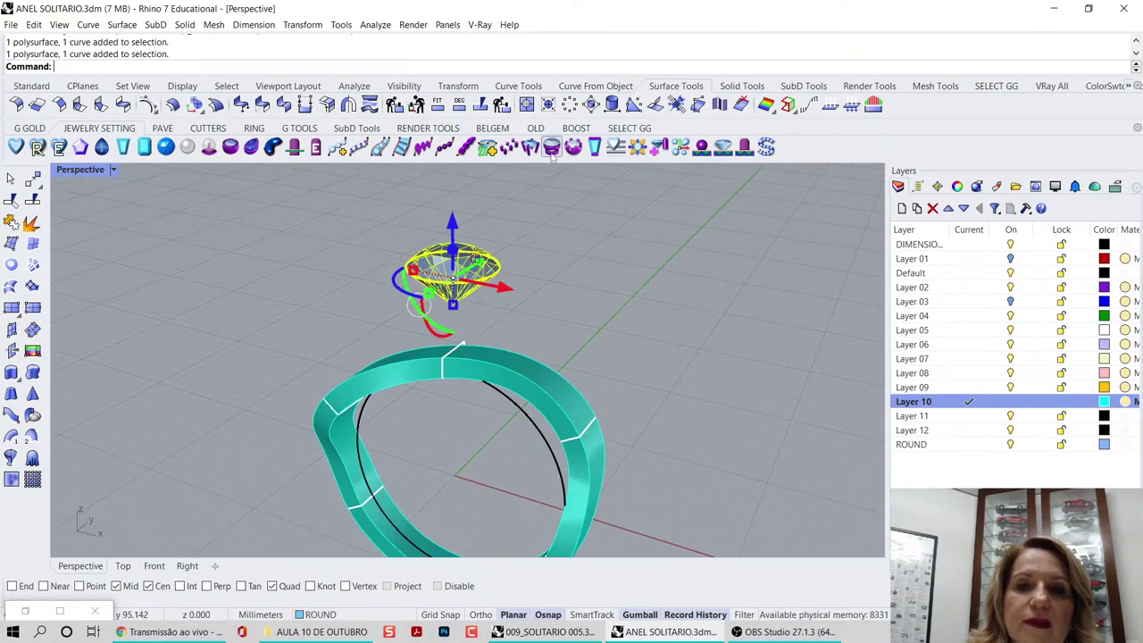
pyautogui.click(526, 105)
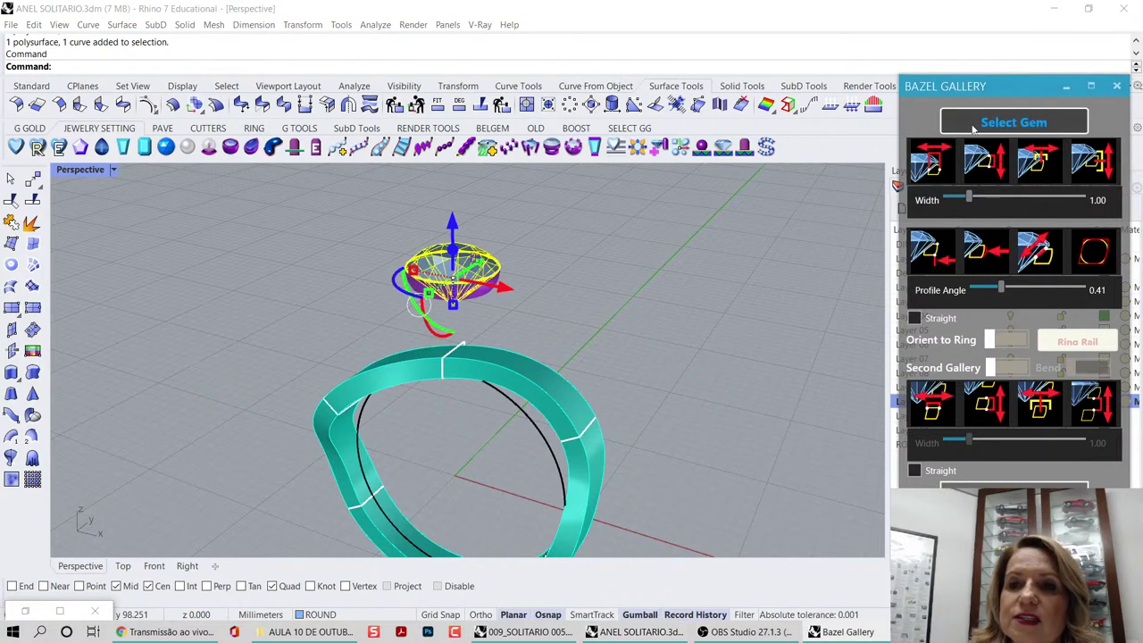
pyautogui.moveTo(1029, 81); pyautogui.dragTo(958, 52)
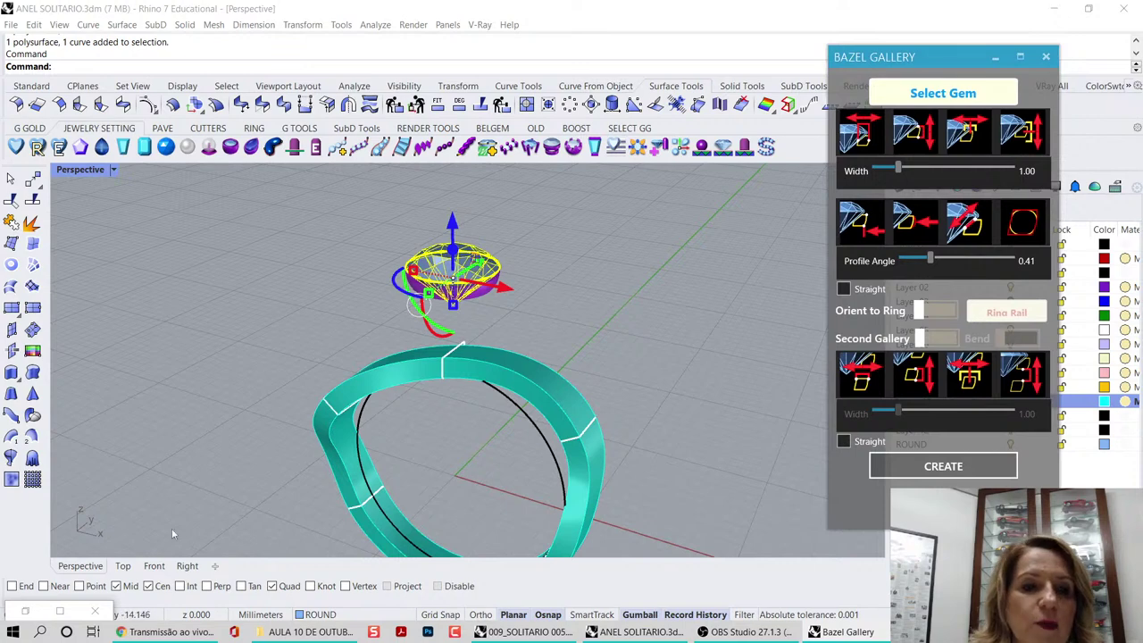
# - Set the bezel gallery's height to 1.2 while viewing the diamond up close in the Right view
pyautogui.click(187, 566)
pyautogui.scroll(5, 521, 424)
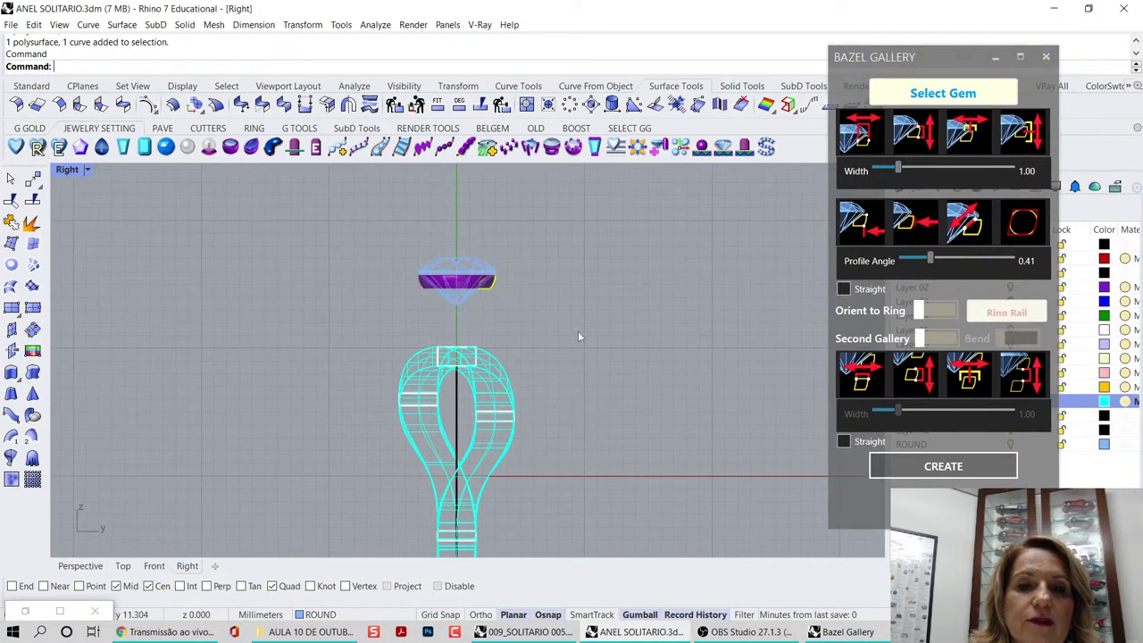
pyautogui.scroll(2, 480, 282)
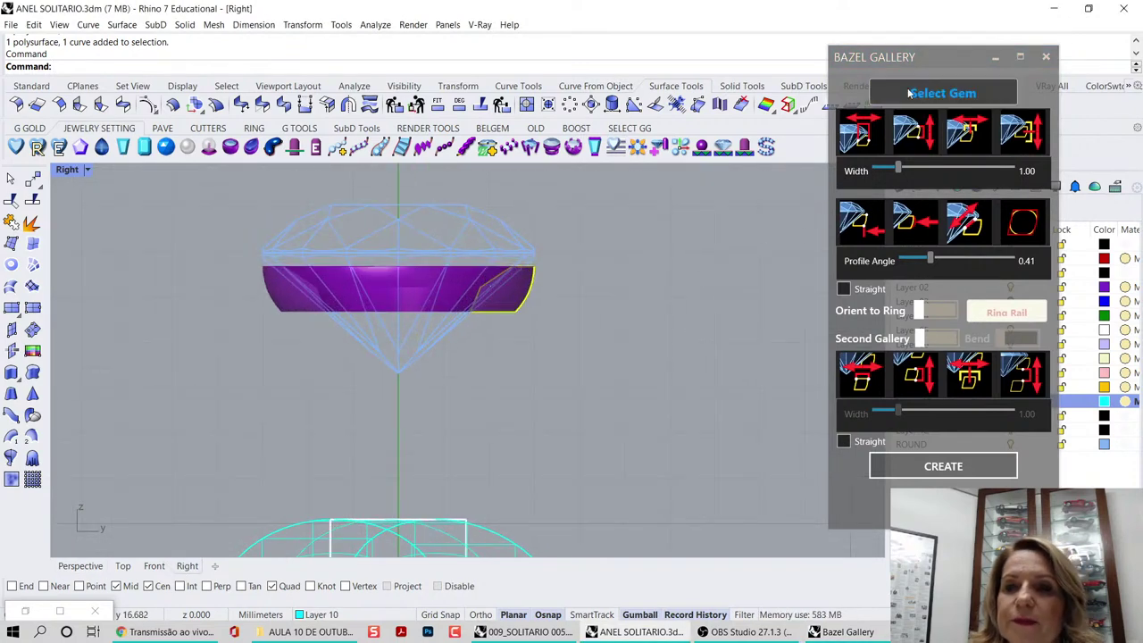
pyautogui.moveTo(903, 66); pyautogui.dragTo(759, 82)
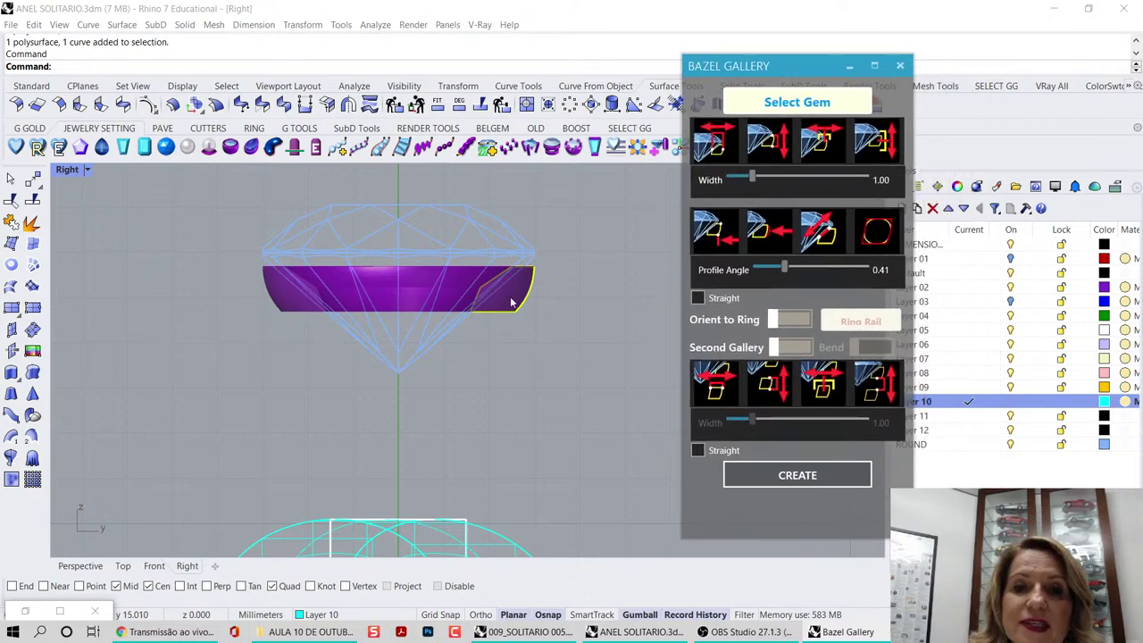
pyautogui.click(768, 141)
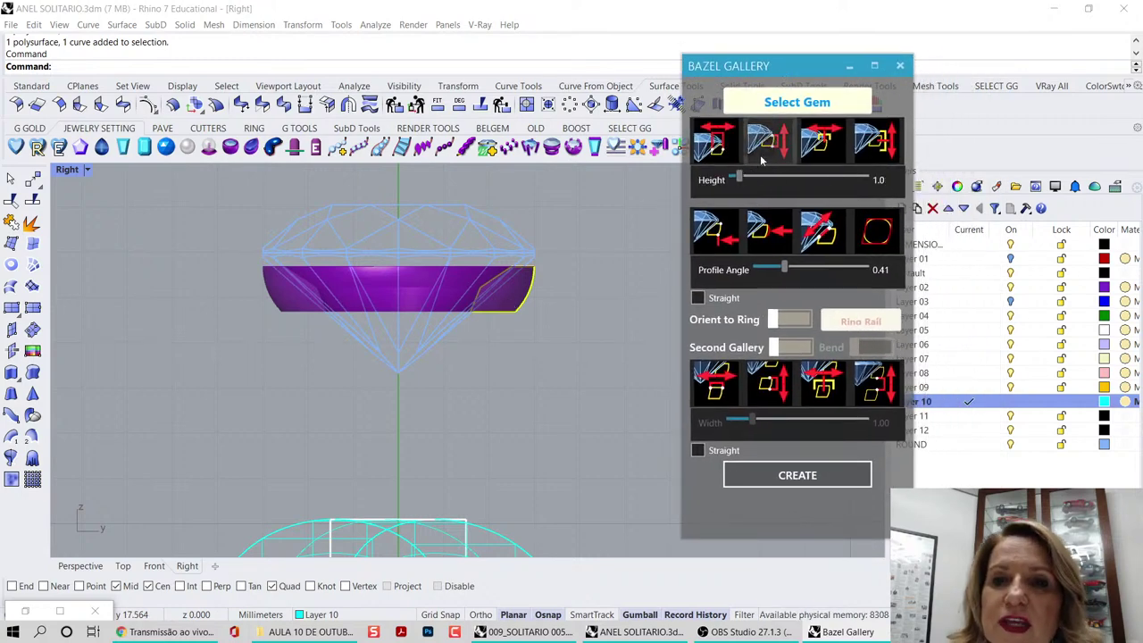
pyautogui.moveTo(741, 182); pyautogui.dragTo(746, 180)
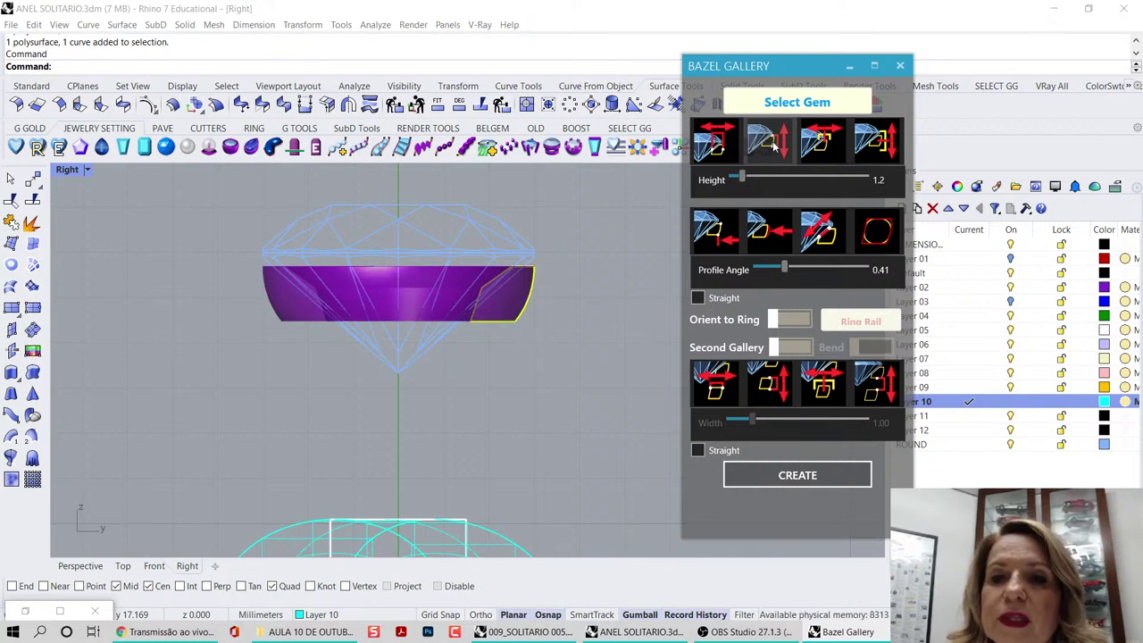
# - Set the gallery profile's Move to Center value to 0.14
pyautogui.click(834, 143)
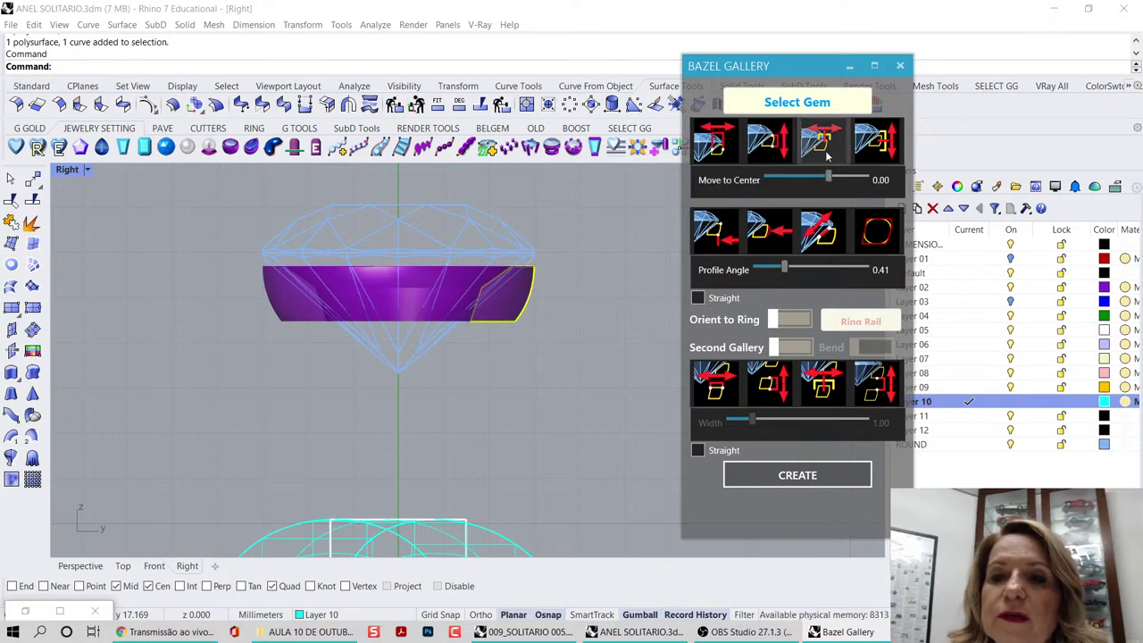
pyautogui.click(766, 152)
pyautogui.click(806, 150)
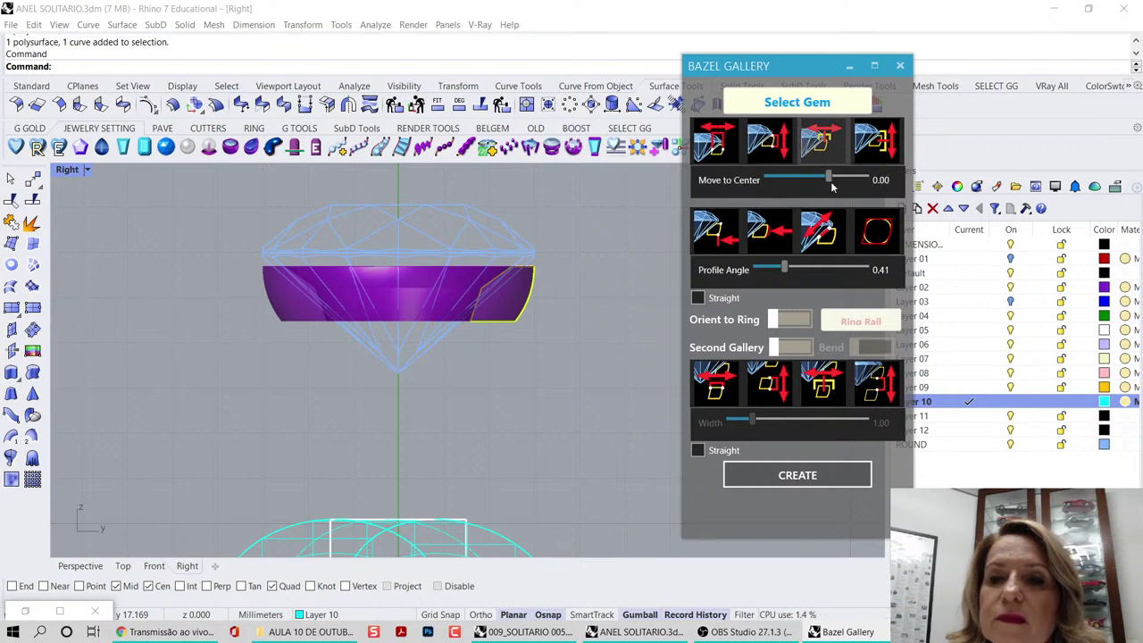
pyautogui.moveTo(833, 185)
pyautogui.mouseDown()
pyautogui.moveTo(840, 179)
pyautogui.moveTo(822, 181)
pyautogui.moveTo(862, 180)
pyautogui.moveTo(839, 176)
pyautogui.mouseUp()
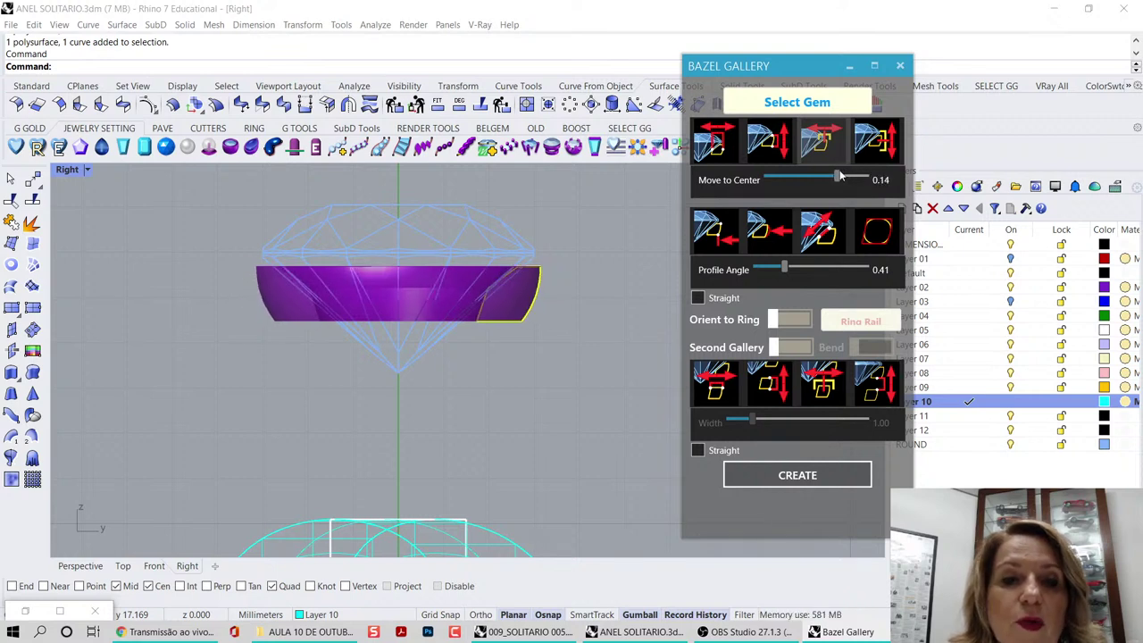
# - Set the bezel gallery profile's Move Z to -0.18 and its Profile Angle to 0.26
pyautogui.click(876, 141)
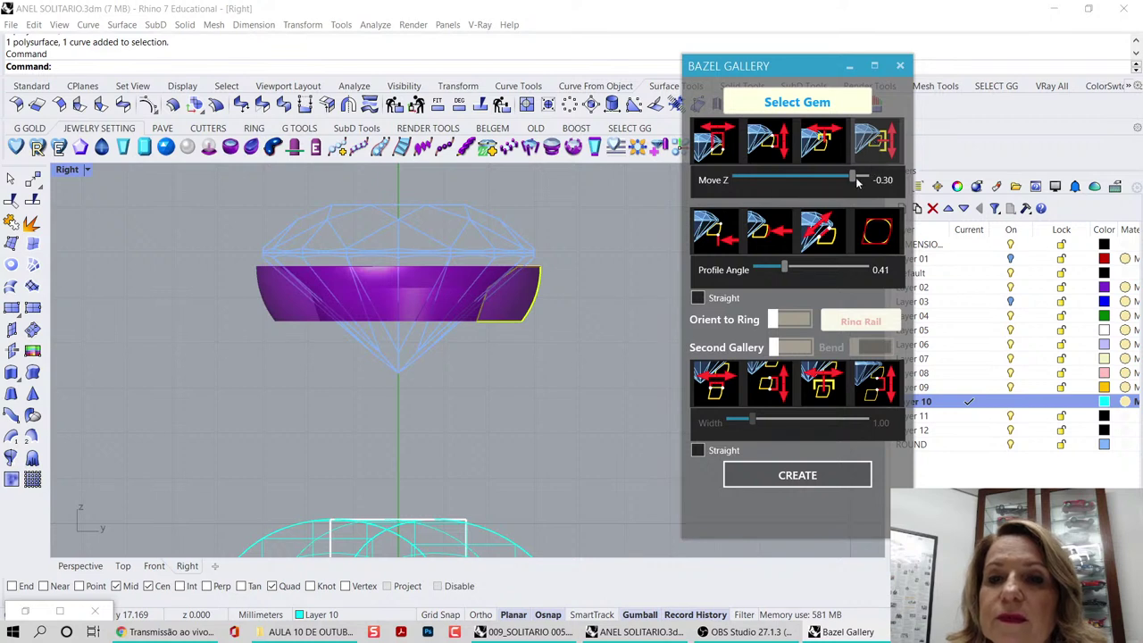
pyautogui.moveTo(858, 181)
pyautogui.mouseDown()
pyautogui.moveTo(835, 178)
pyautogui.moveTo(868, 178)
pyautogui.moveTo(856, 178)
pyautogui.mouseUp()
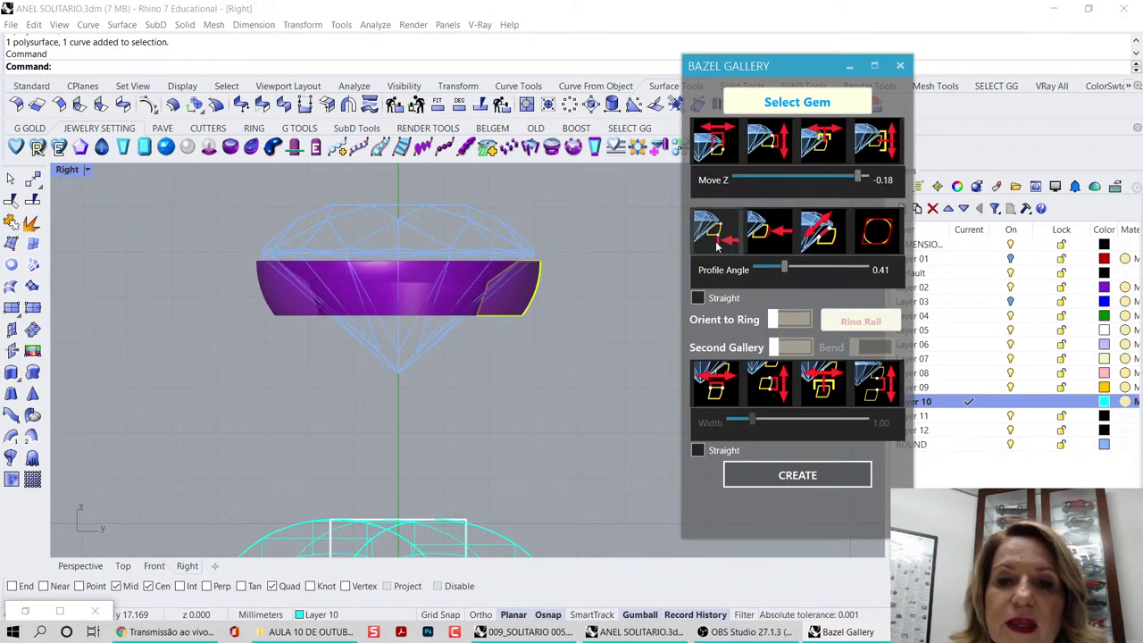
pyautogui.moveTo(783, 269)
pyautogui.mouseDown()
pyautogui.moveTo(756, 270)
pyautogui.moveTo(781, 272)
pyautogui.mouseUp()
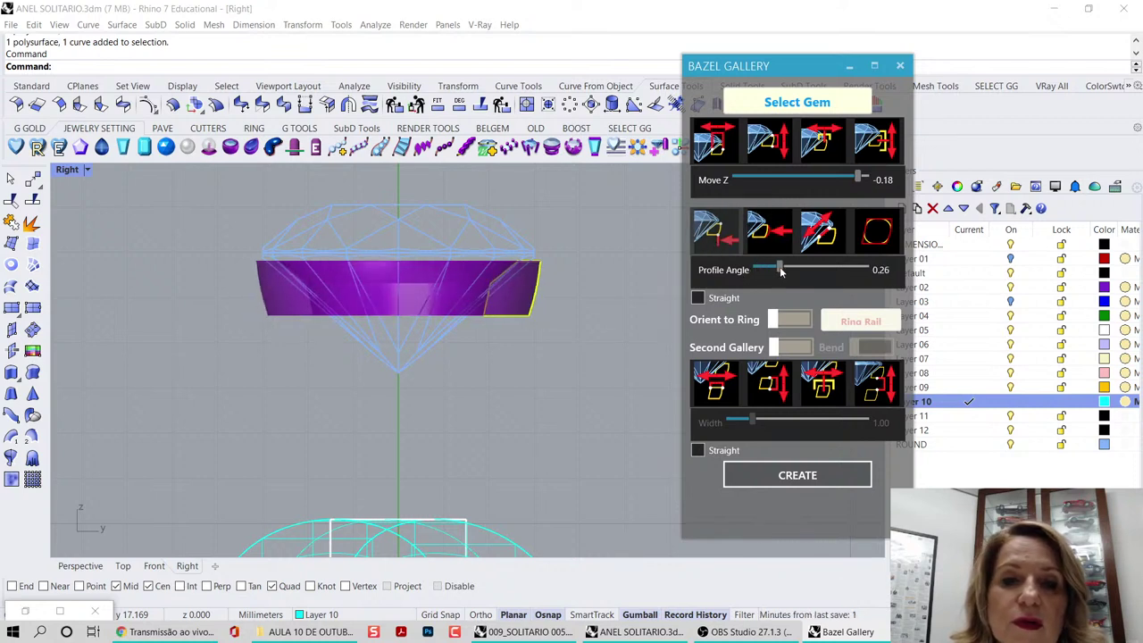
# - Set the gallery profile's Chamfer to -0.69, create the bezel gallery and close its tool
pyautogui.click(775, 243)
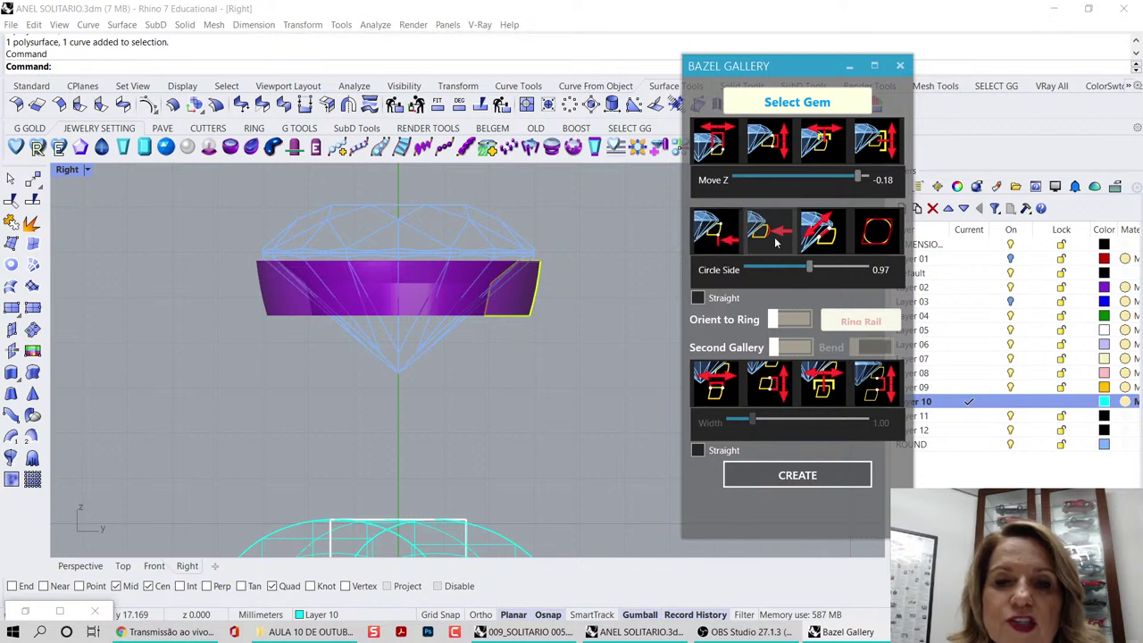
pyautogui.click(814, 248)
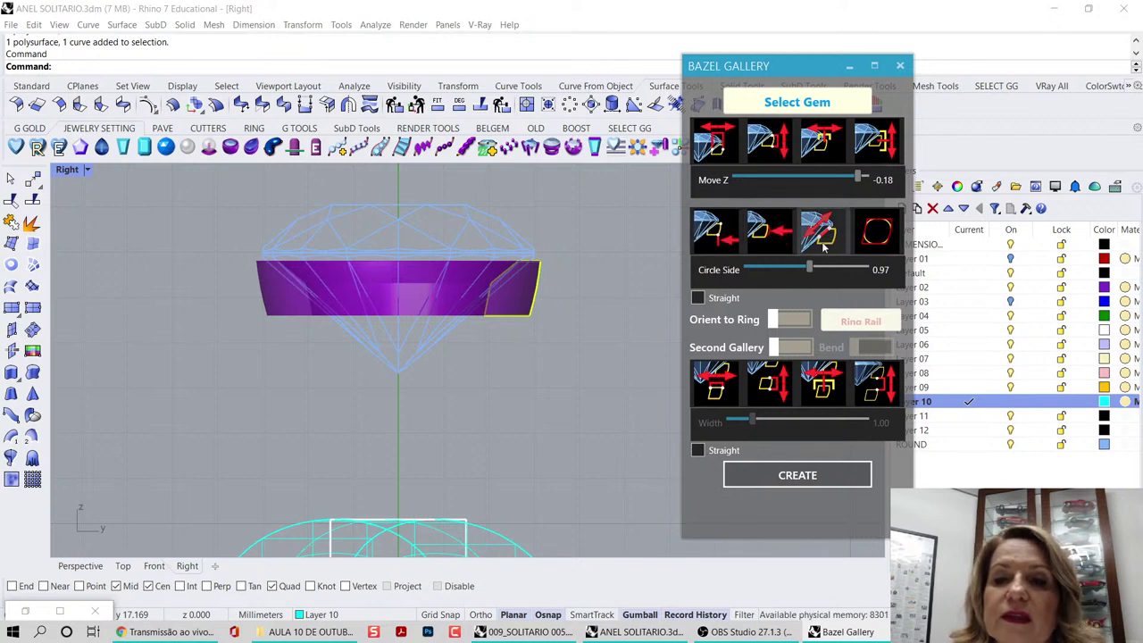
pyautogui.moveTo(802, 270); pyautogui.dragTo(778, 272)
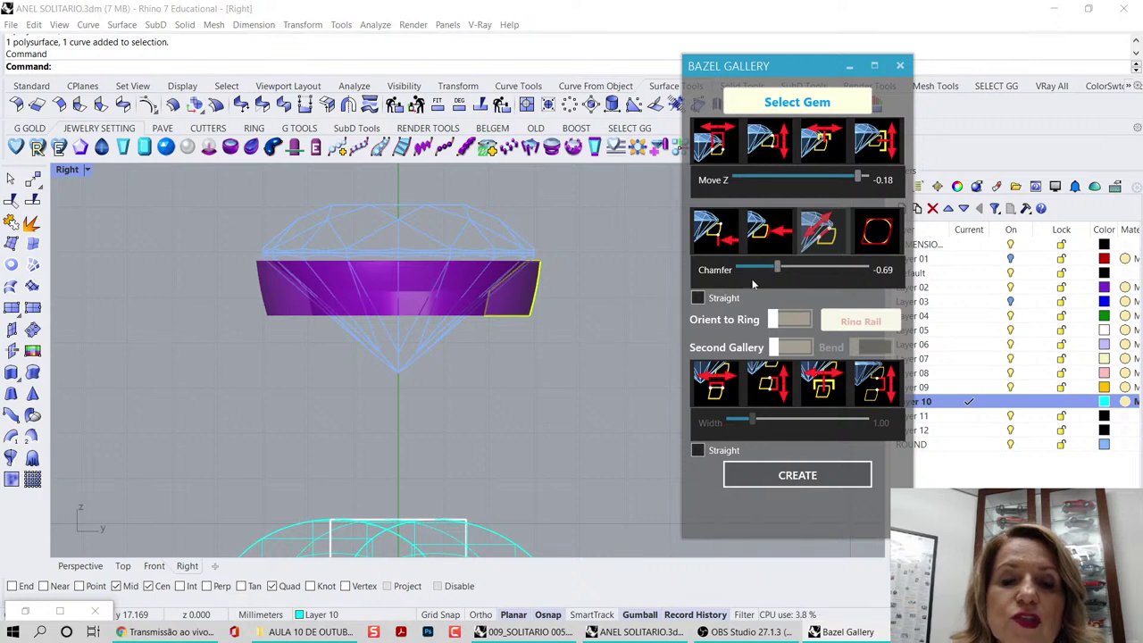
pyautogui.scroll(5, 523, 282)
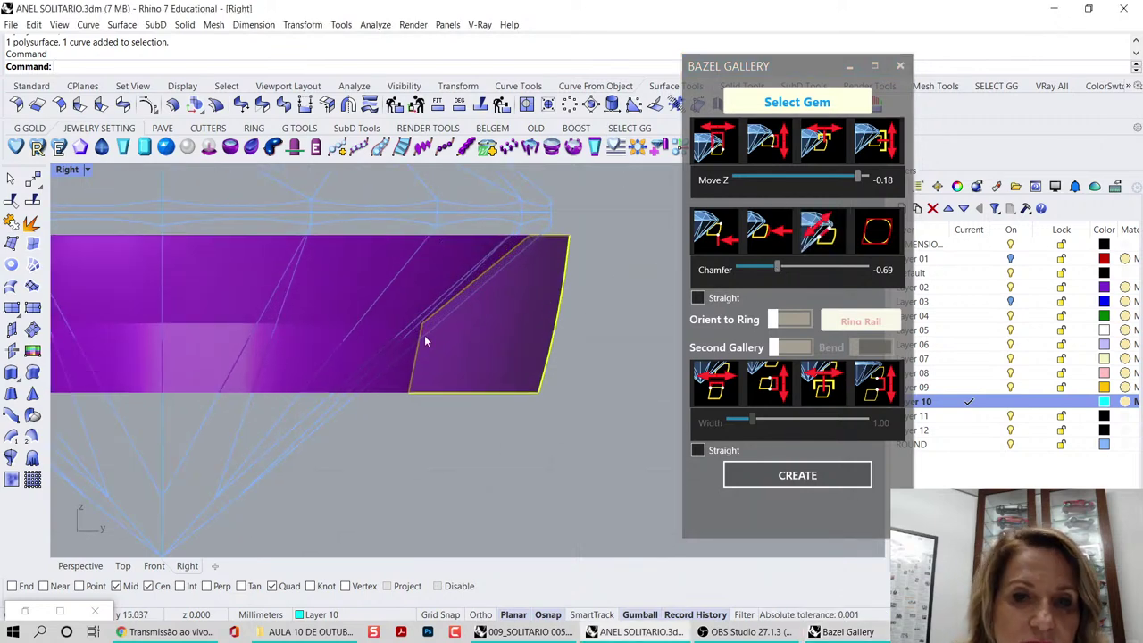
pyautogui.scroll(-1, 424, 335)
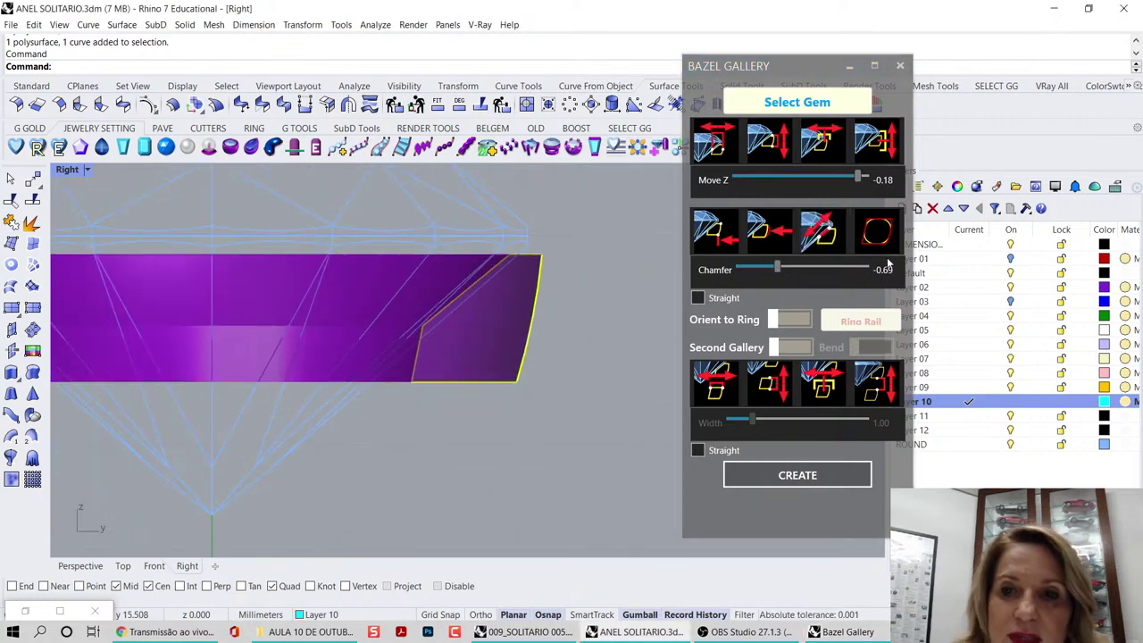
pyautogui.click(833, 482)
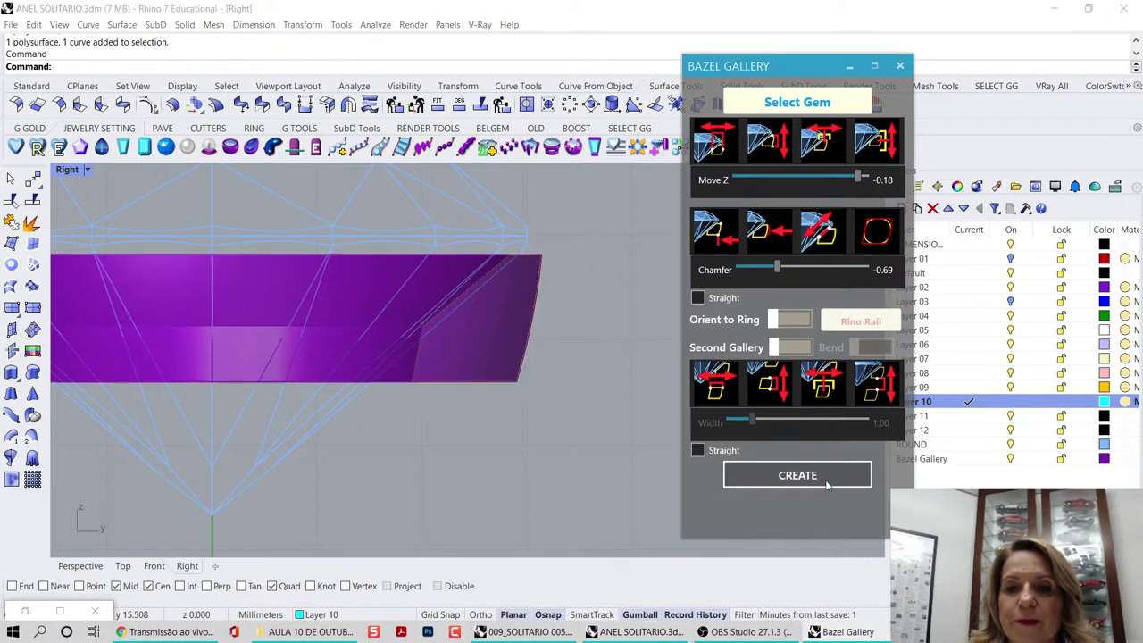
pyautogui.click(900, 65)
# - Switch the Right view to shaded display mode with the whole diamond and gallery in sight
pyautogui.scroll(-2, 625, 333)
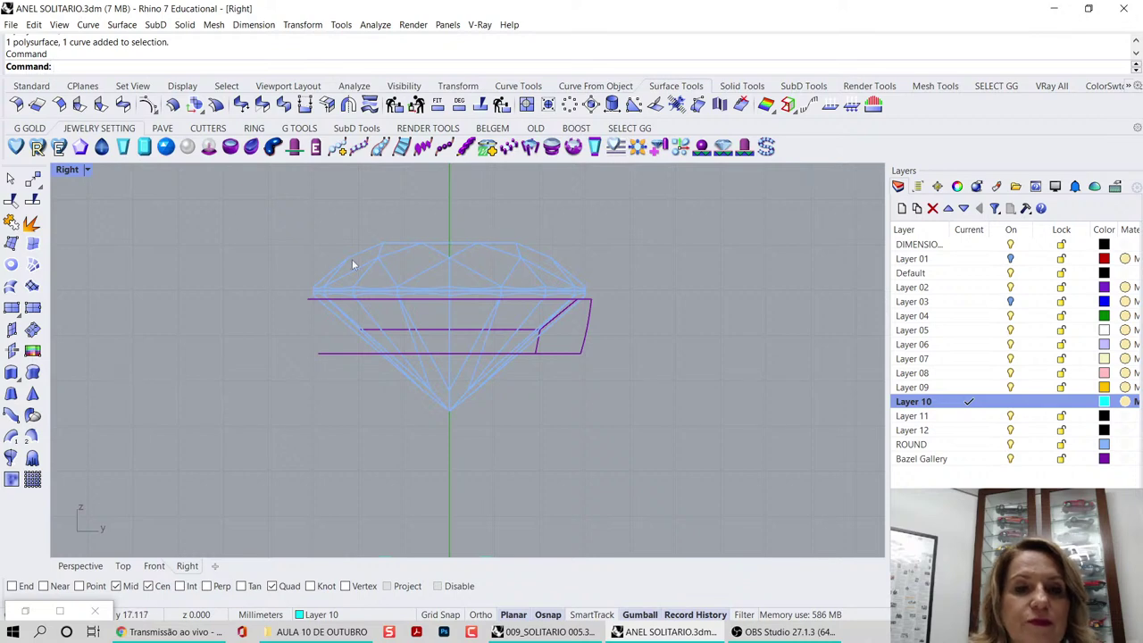
pyautogui.click(87, 170)
pyautogui.click(150, 191)
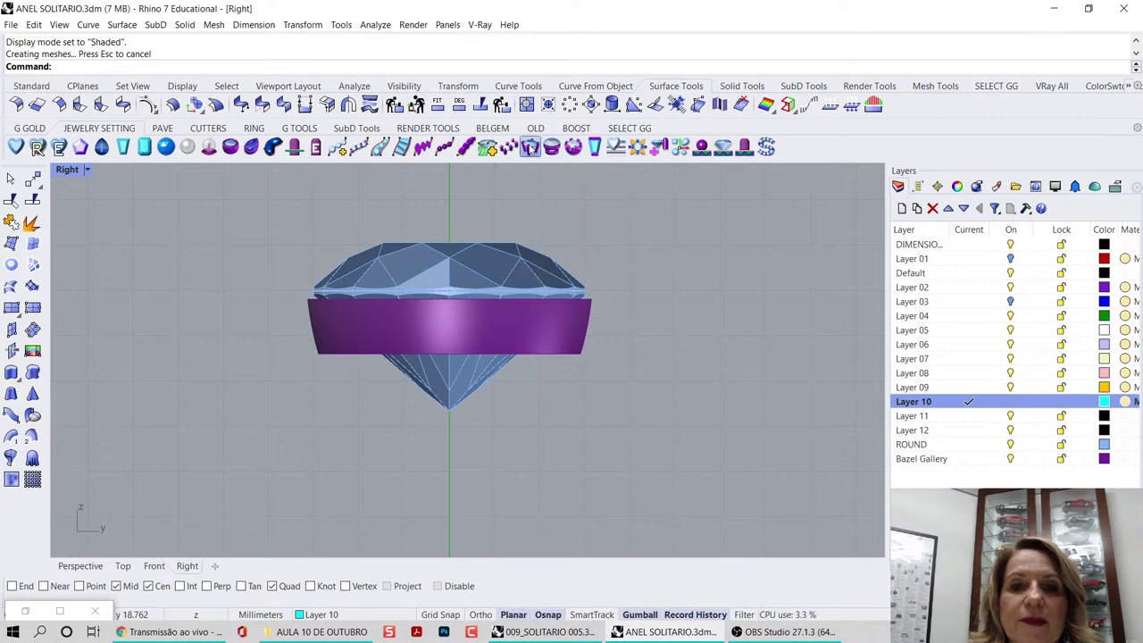
# - Start the Prong Head Builder for the diamond, selected in the Perspective view, and choose the layout with four diagonally placed prongs
pyautogui.click(530, 148)
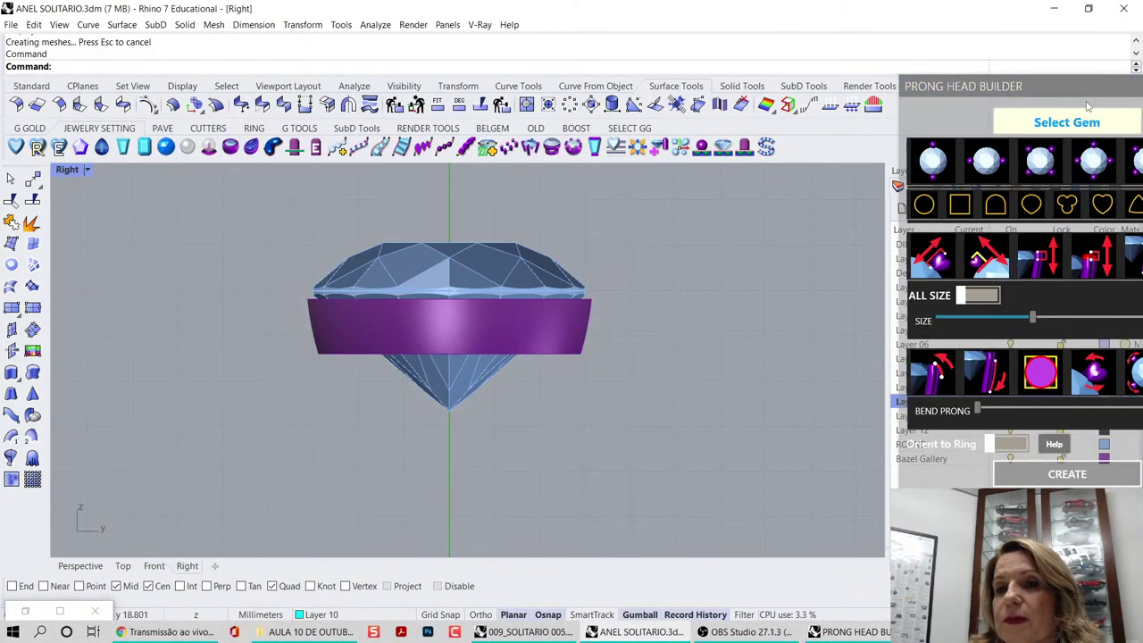
pyautogui.moveTo(1031, 96); pyautogui.dragTo(862, 27)
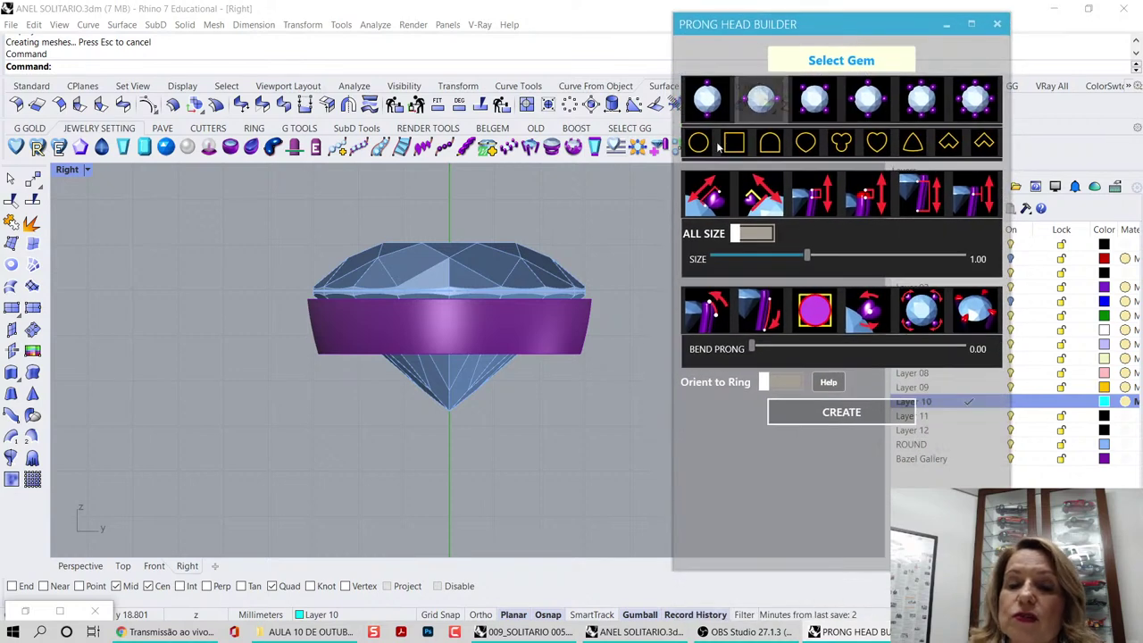
pyautogui.click(81, 565)
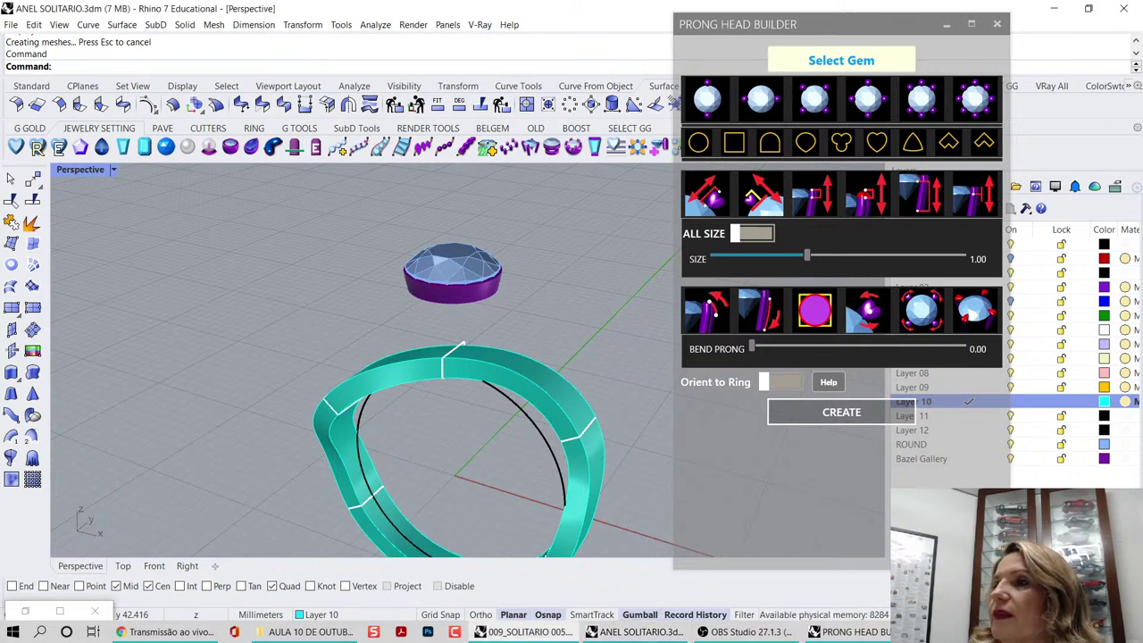
pyautogui.scroll(-2, 474, 317)
pyautogui.moveTo(475, 314); pyautogui.dragTo(575, 237, button='right')
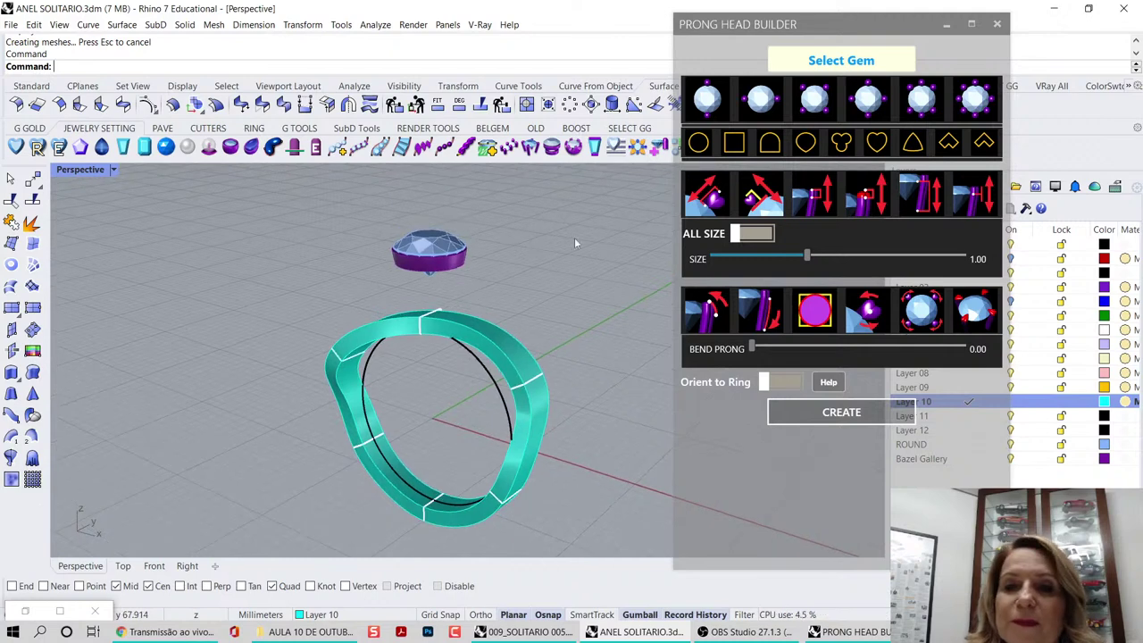
pyautogui.click(423, 245)
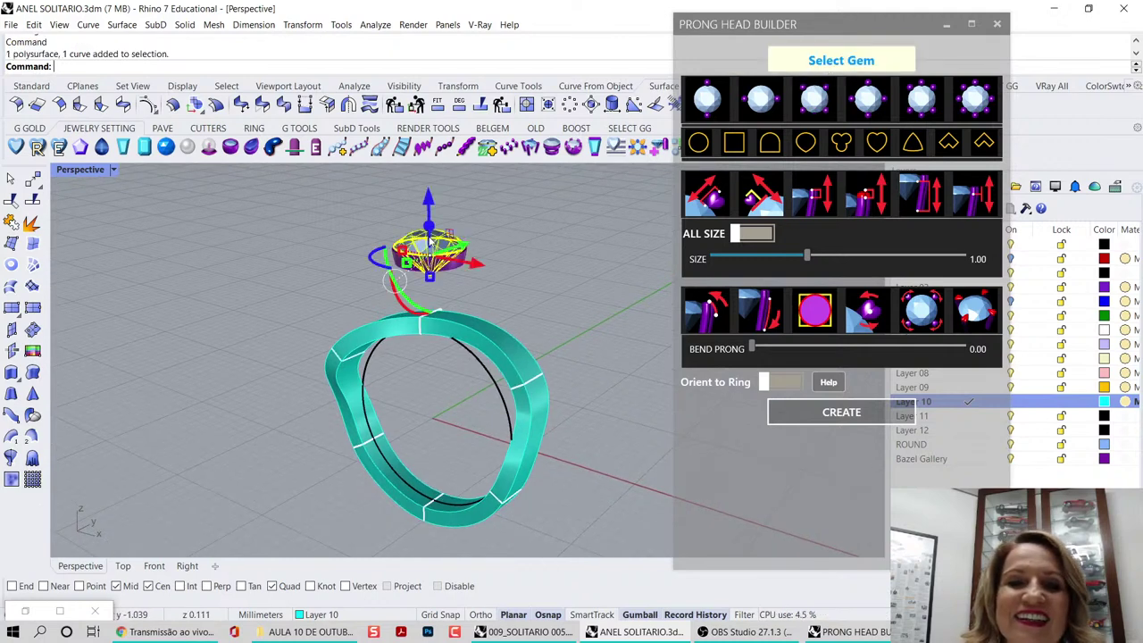
pyautogui.click(879, 65)
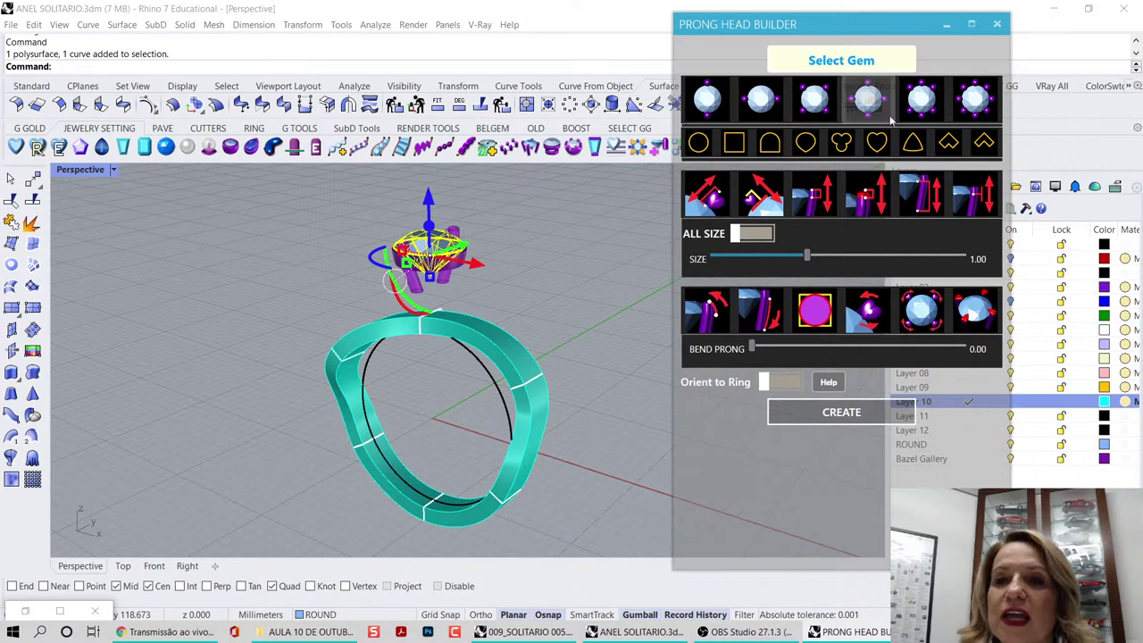
pyautogui.click(813, 99)
# - Examine the four-prong preview around the diamond in the Perspective, Front and Top views
pyautogui.scroll(7, 488, 298)
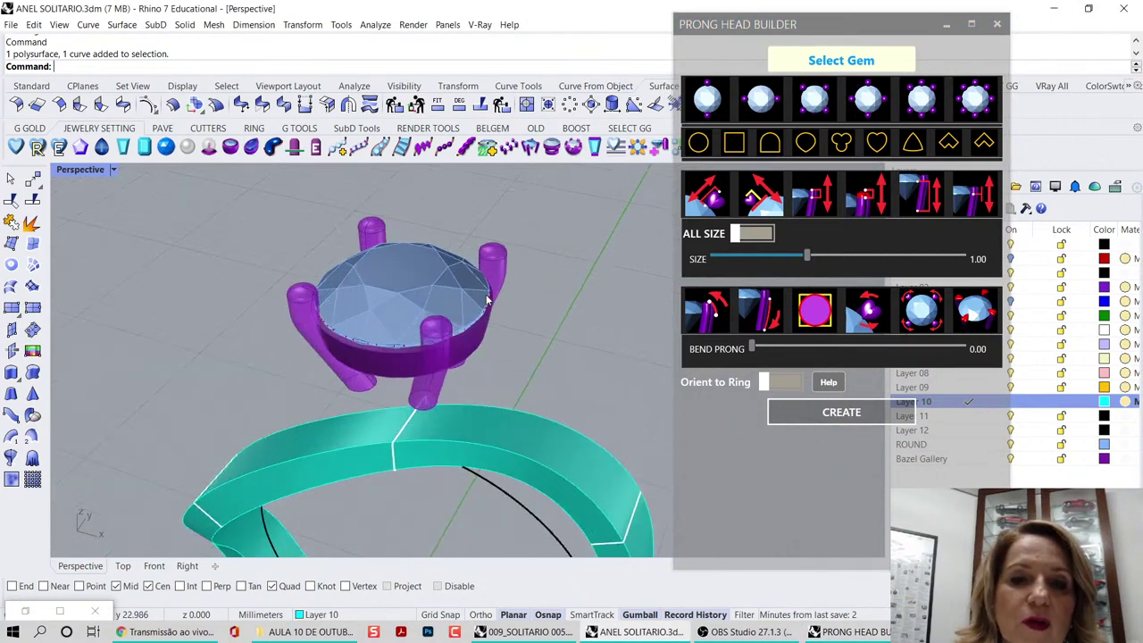
pyautogui.moveTo(488, 299); pyautogui.dragTo(537, 314, button='right')
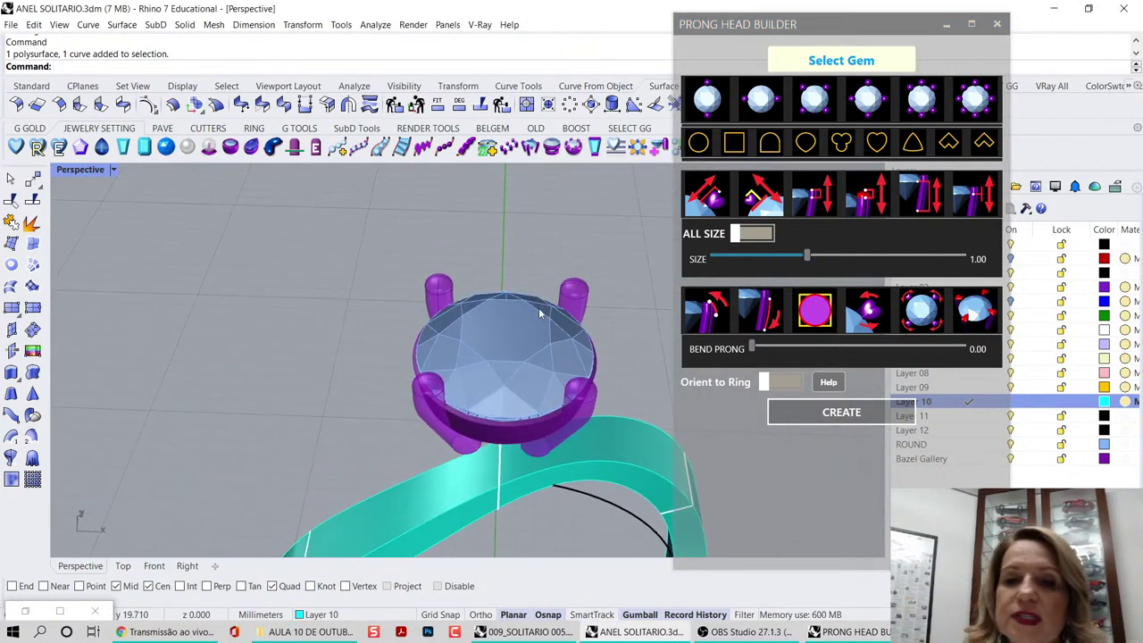
pyautogui.moveTo(540, 311); pyautogui.dragTo(130, 214, button='right')
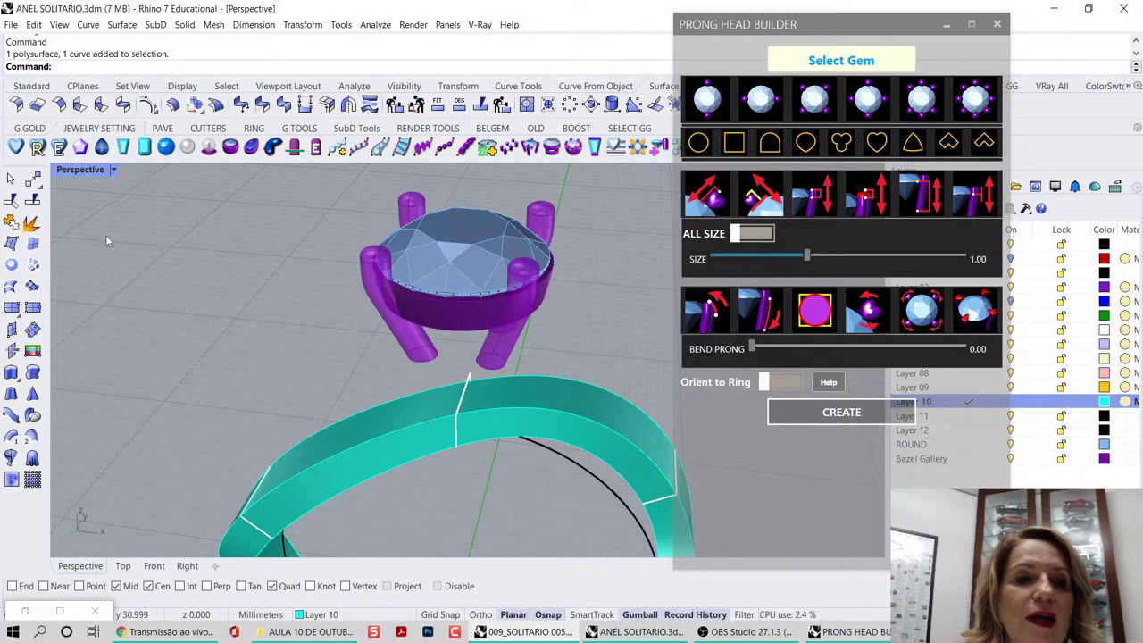
pyautogui.click(154, 566)
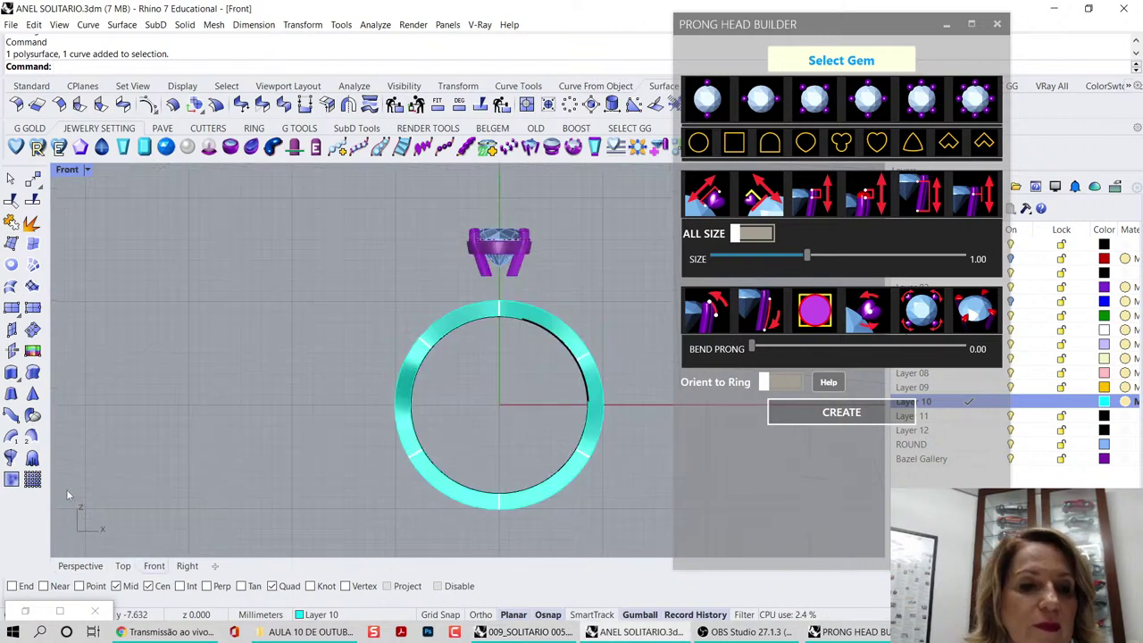
pyautogui.click(122, 566)
pyautogui.scroll(3, 351, 379)
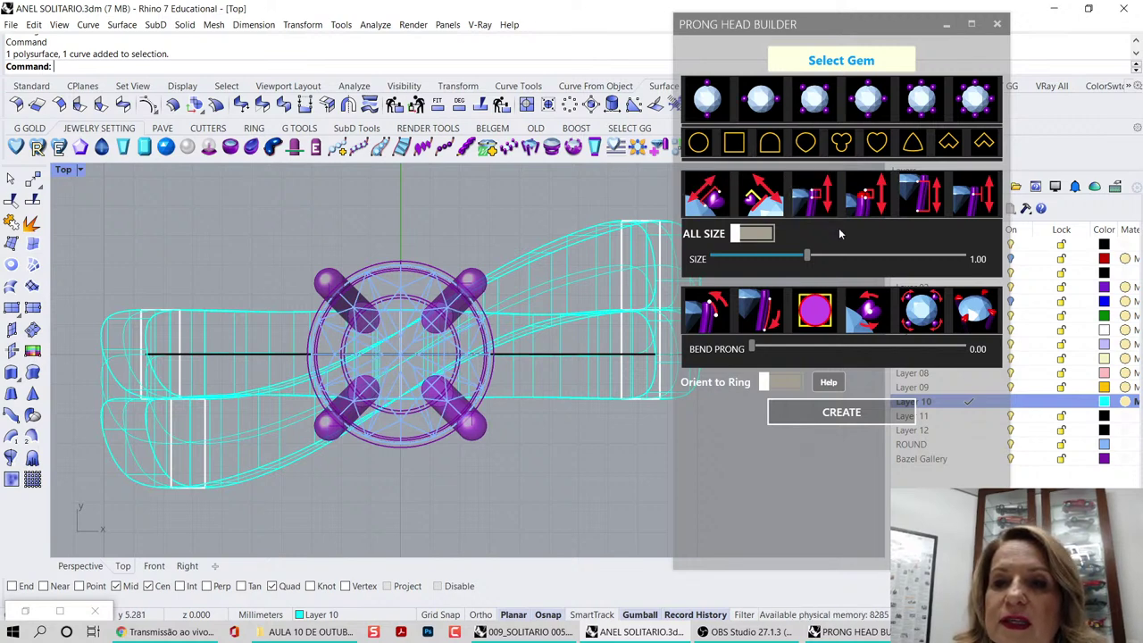
pyautogui.click(81, 565)
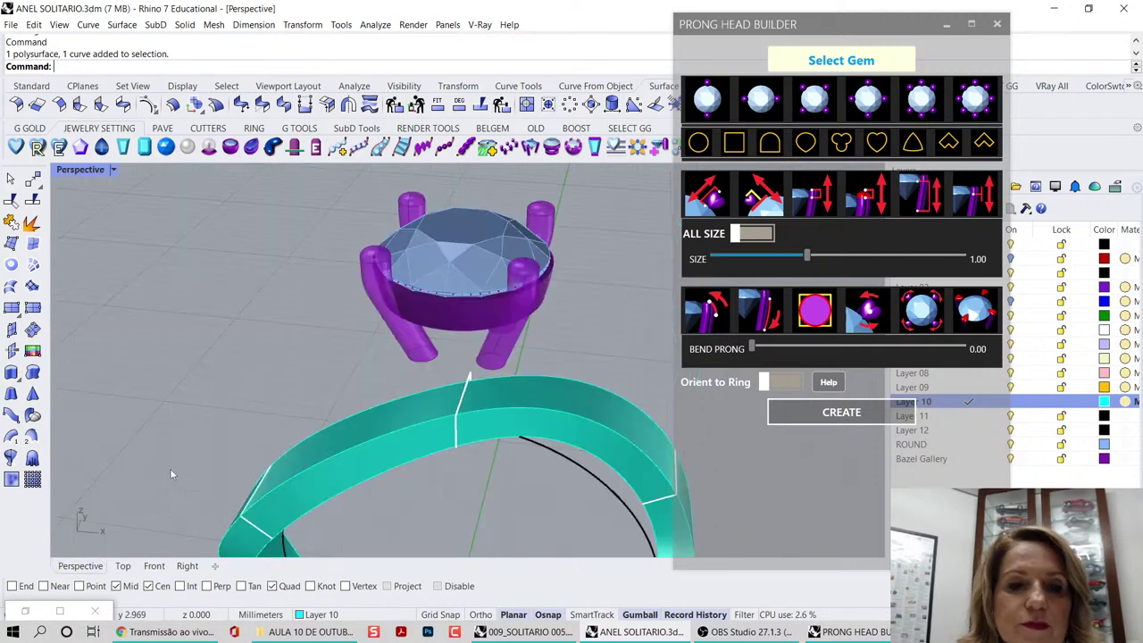
pyautogui.moveTo(276, 303); pyautogui.dragTo(439, 252, button='right')
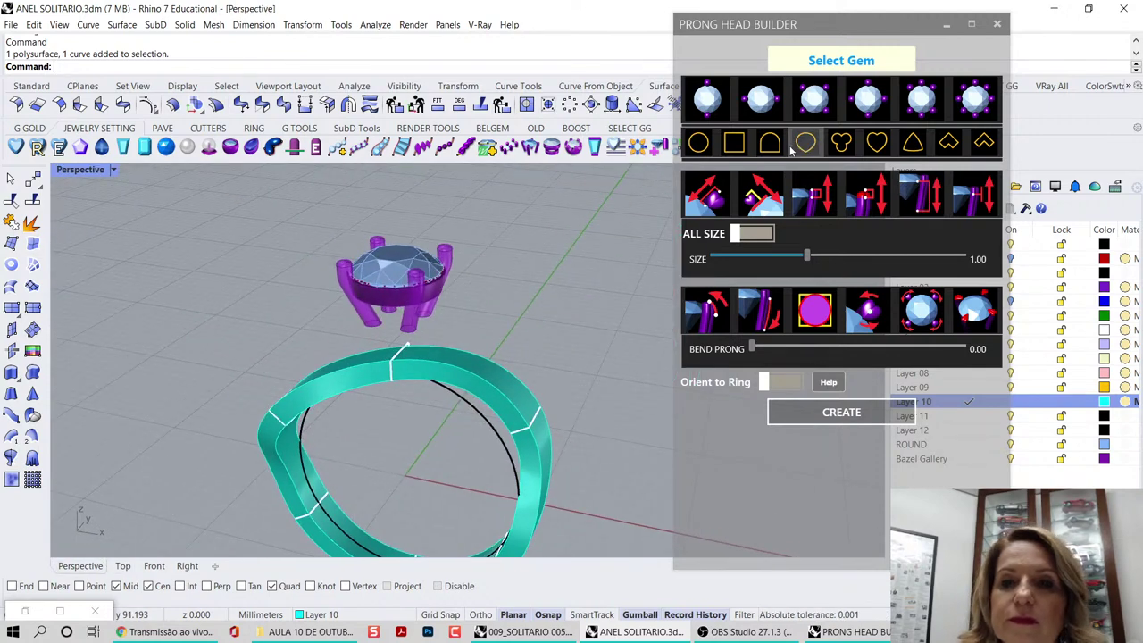
# - Set the prongs' Distance of Stone to 0.11 while viewing the prong head up close
pyautogui.click(712, 198)
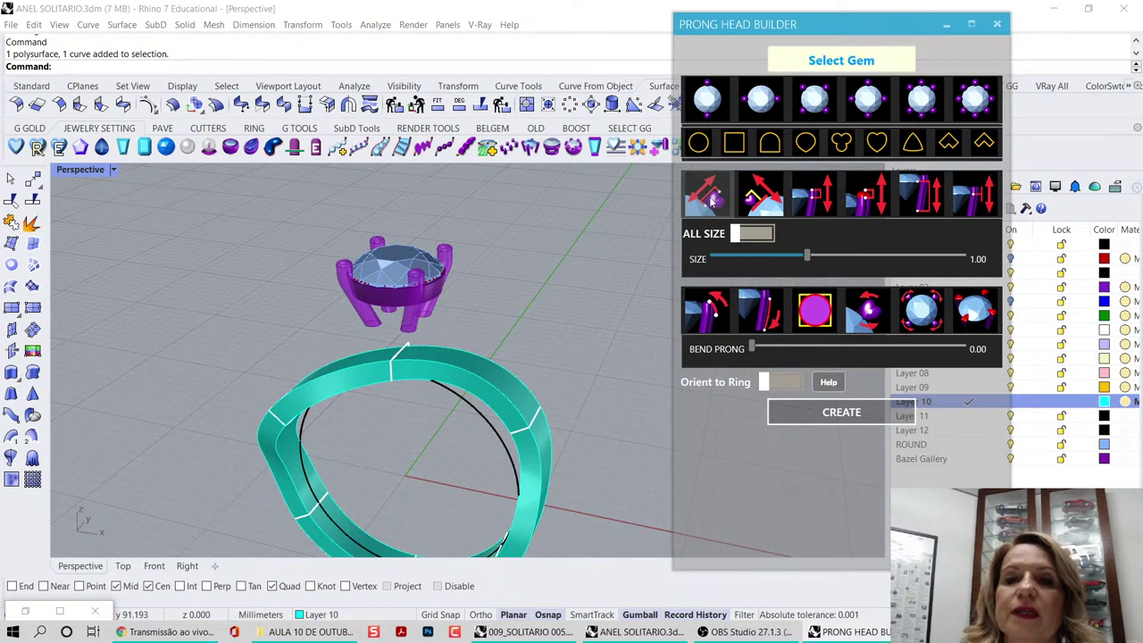
pyautogui.moveTo(807, 258)
pyautogui.mouseDown()
pyautogui.moveTo(837, 258)
pyautogui.moveTo(807, 258)
pyautogui.mouseUp()
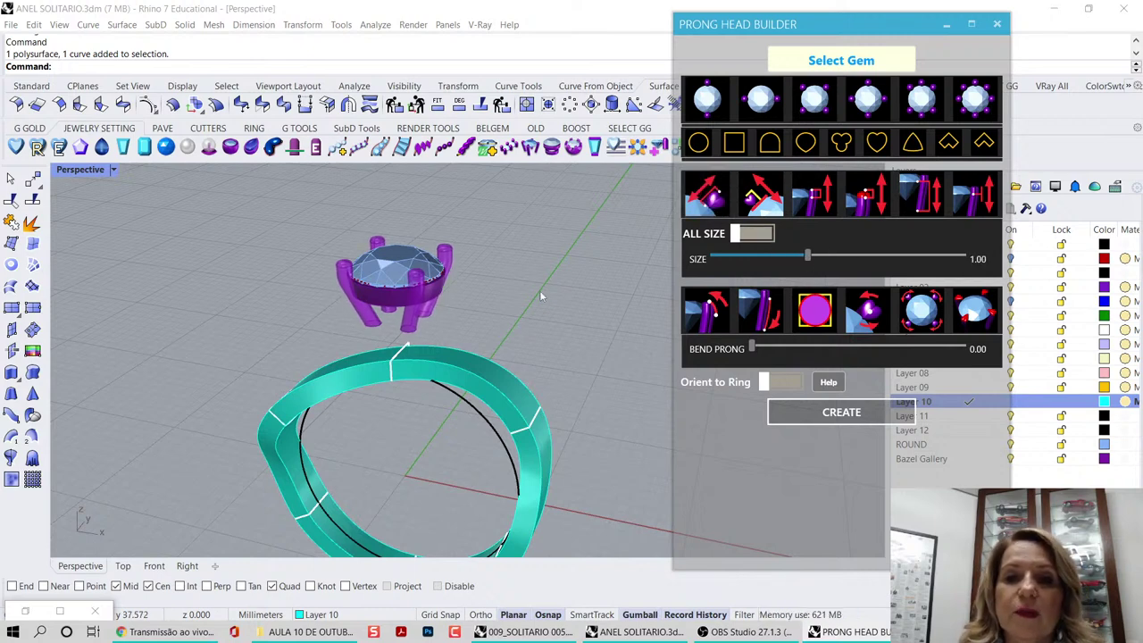
pyautogui.moveTo(540, 290); pyautogui.dragTo(418, 272, button='right')
pyautogui.scroll(5, 418, 272)
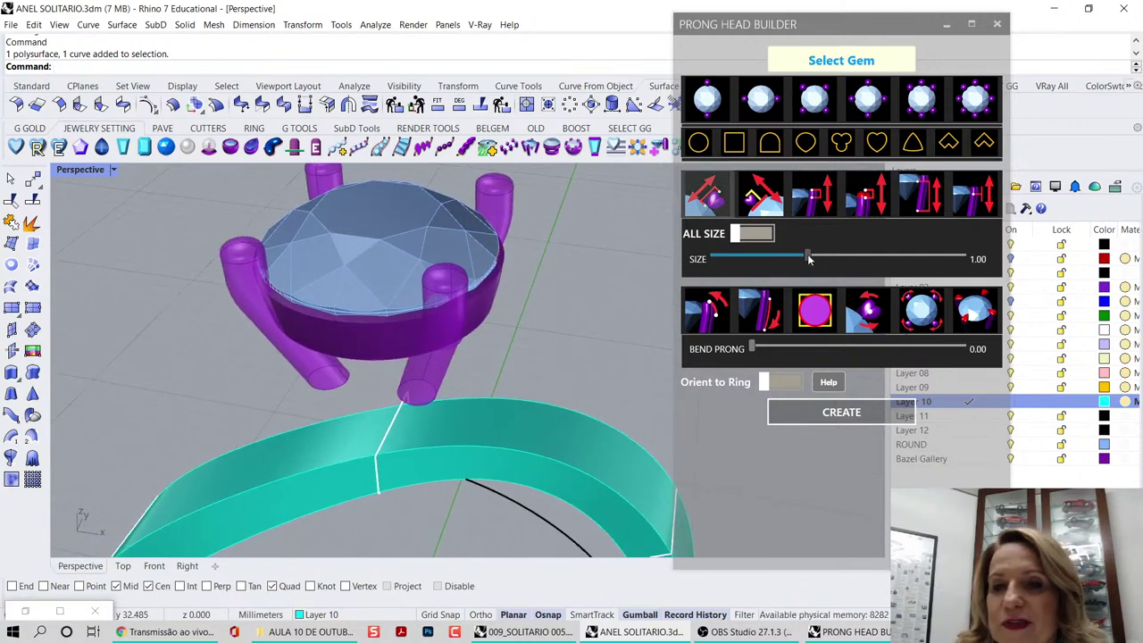
pyautogui.click(758, 202)
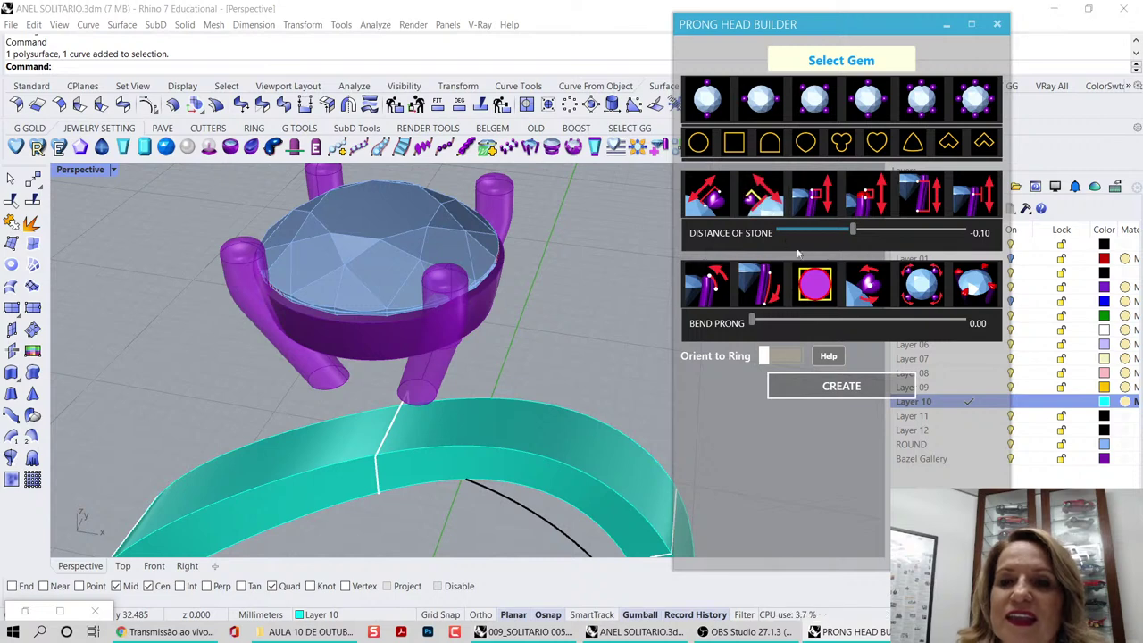
pyautogui.moveTo(853, 231); pyautogui.dragTo(890, 236)
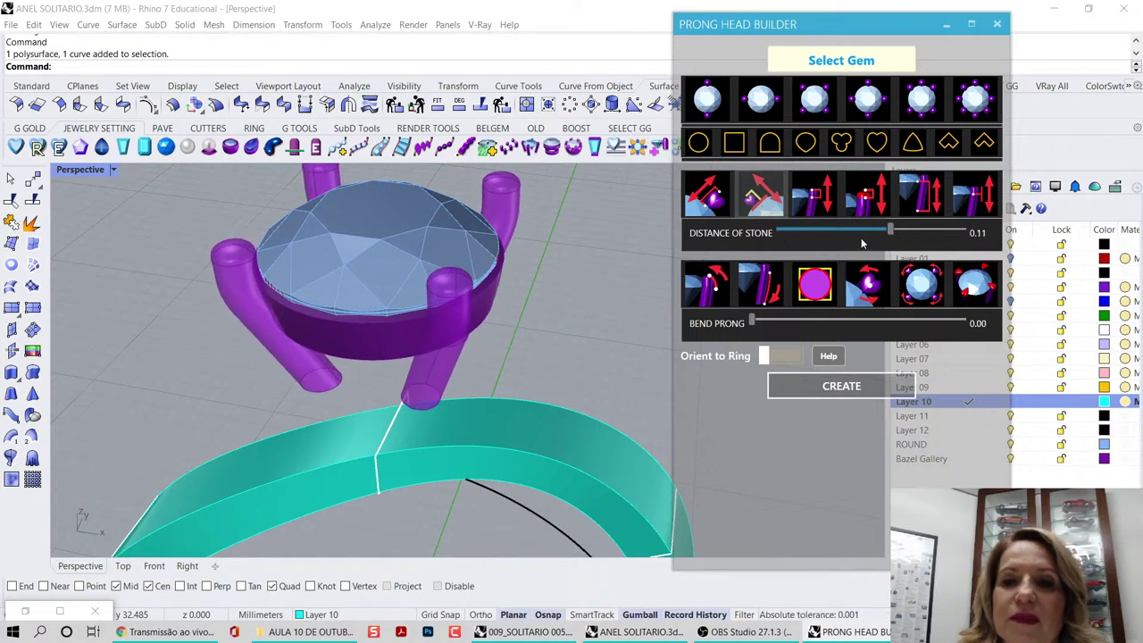
# - Set the prongs' Depth Prong value to 2.7
pyautogui.click(874, 205)
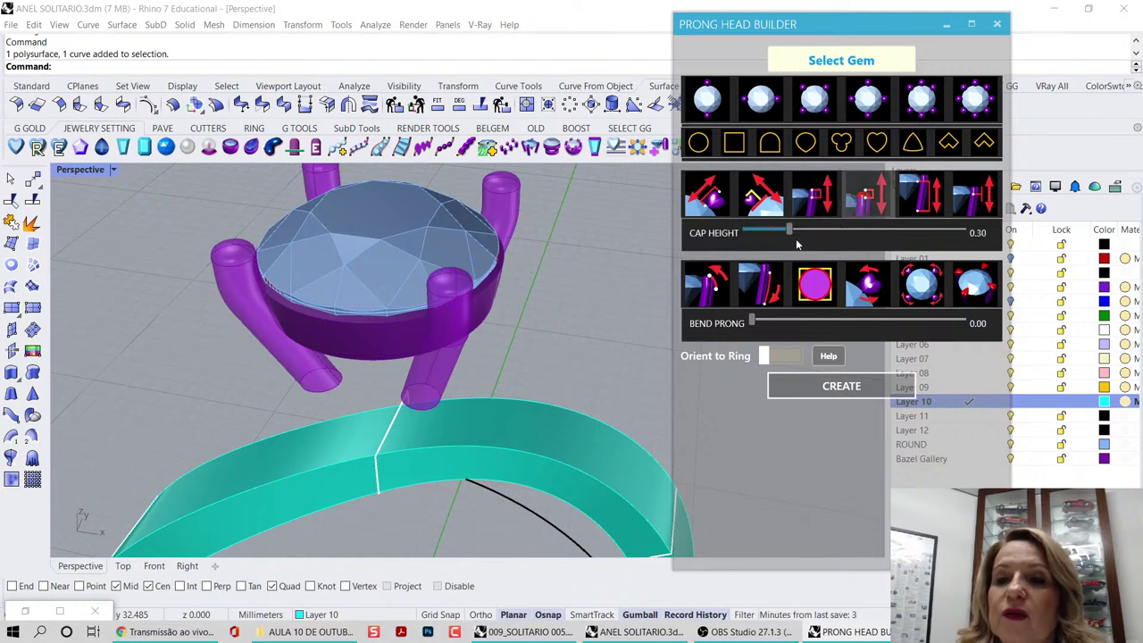
pyautogui.click(920, 201)
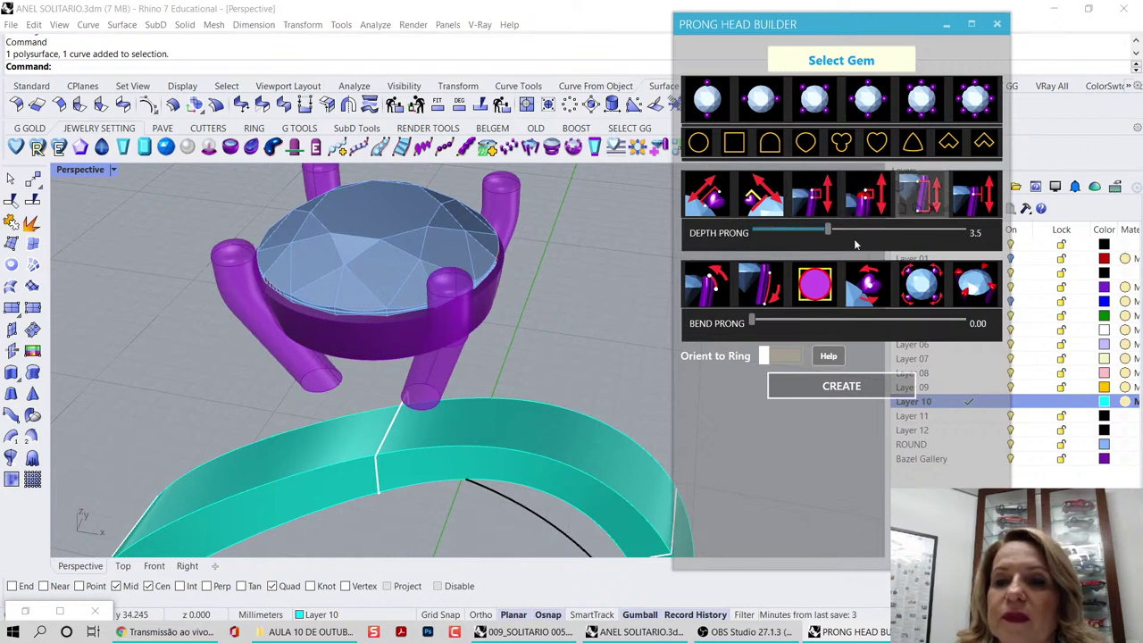
pyautogui.moveTo(827, 230); pyautogui.dragTo(810, 230)
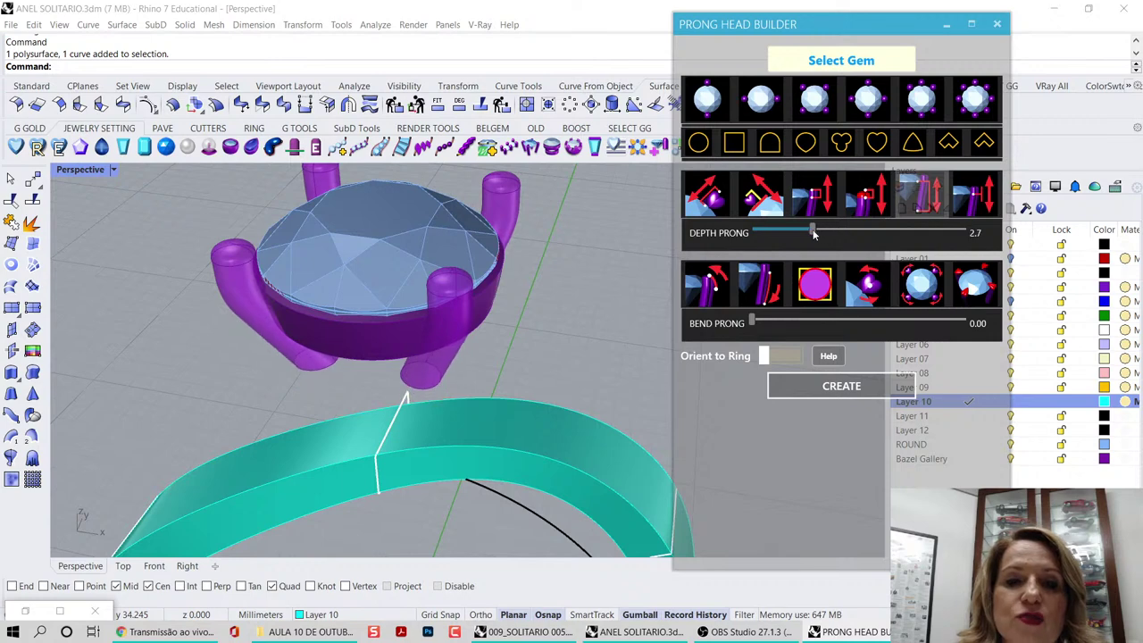
# - Straighten the lower part of the prongs by setting Bend Prong Bottom to 0.3
pyautogui.moveTo(556, 313); pyautogui.dragTo(655, 296, button='right')
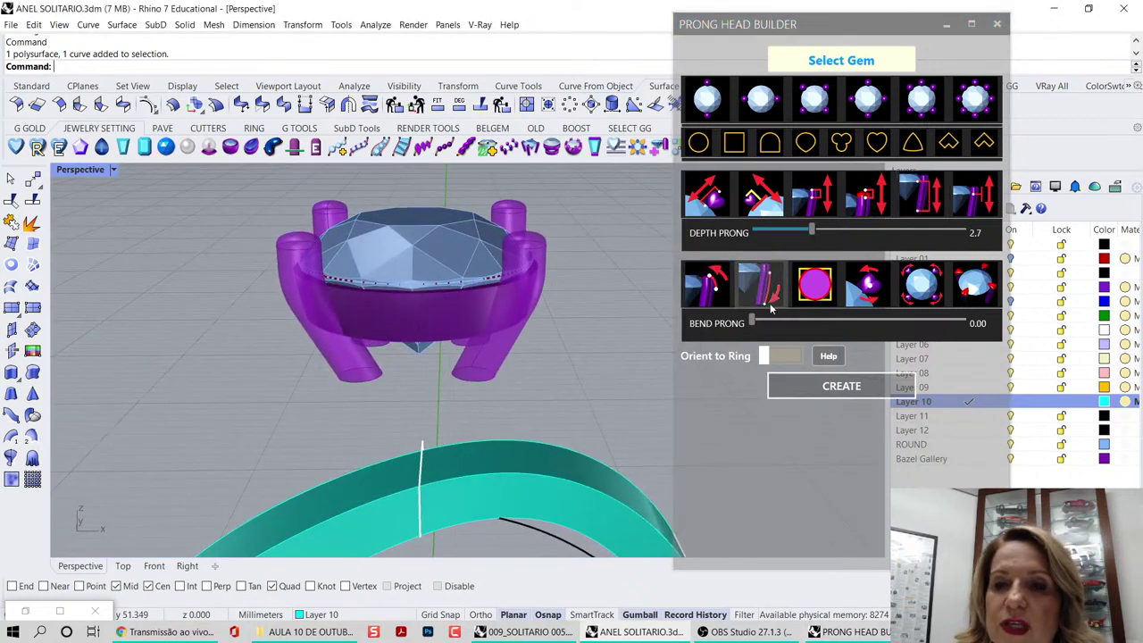
pyautogui.click(813, 294)
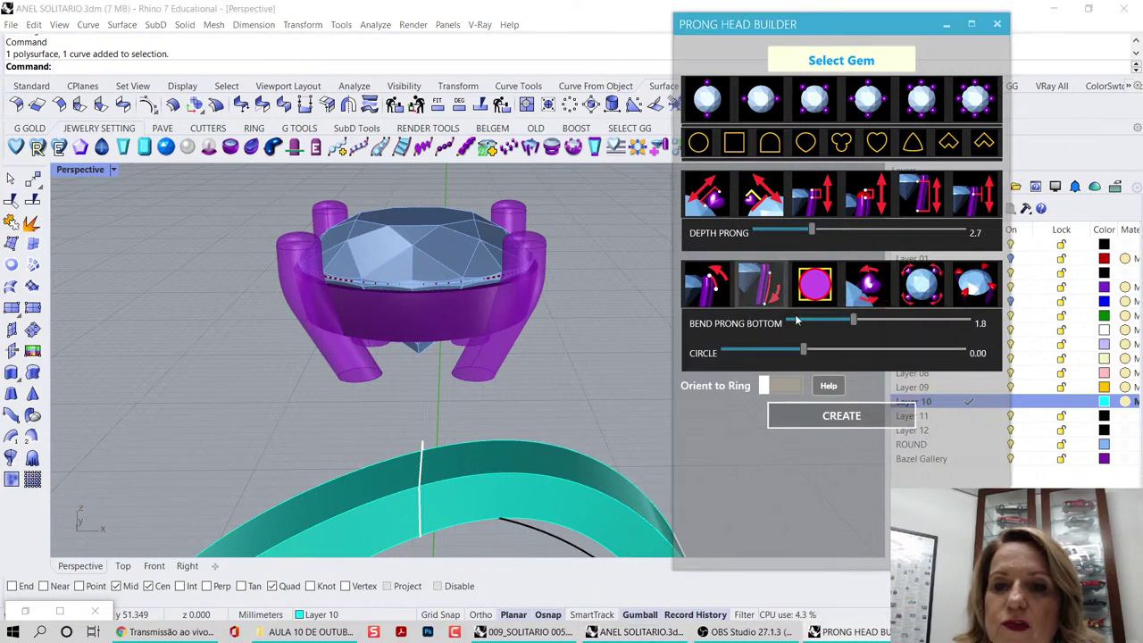
pyautogui.moveTo(799, 323)
pyautogui.mouseDown()
pyautogui.moveTo(875, 322)
pyautogui.moveTo(802, 327)
pyautogui.mouseUp()
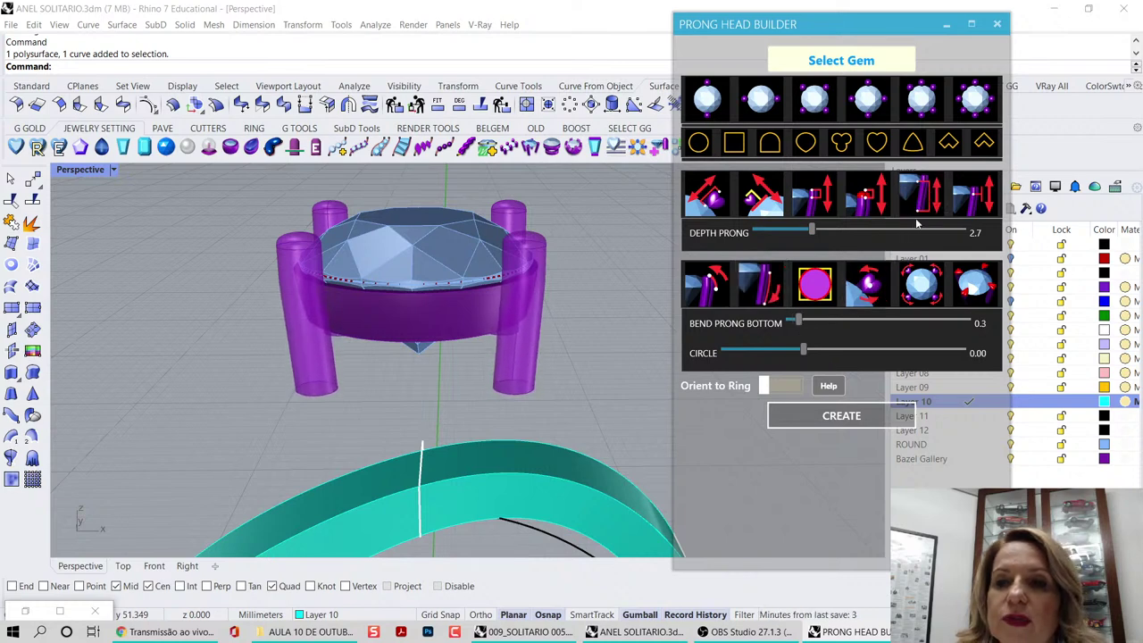
# - Shorten the prongs to the gallery's lower edge by setting Depth Prong to 1.4, judging it in the Right view
pyautogui.click(973, 208)
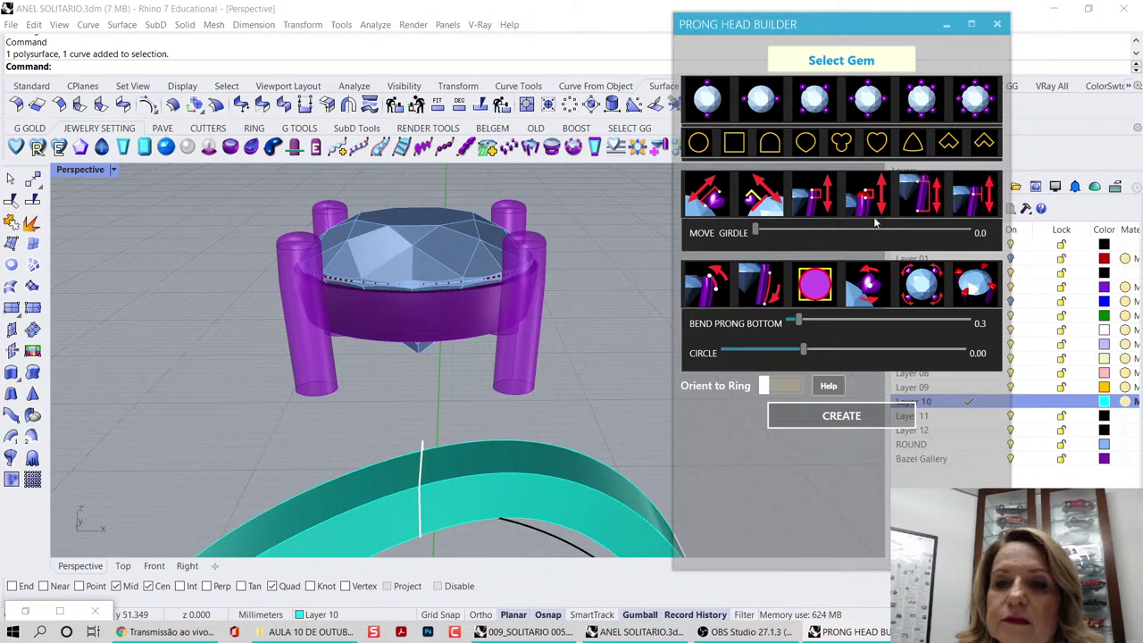
pyautogui.click(920, 201)
pyautogui.moveTo(820, 230); pyautogui.dragTo(780, 242)
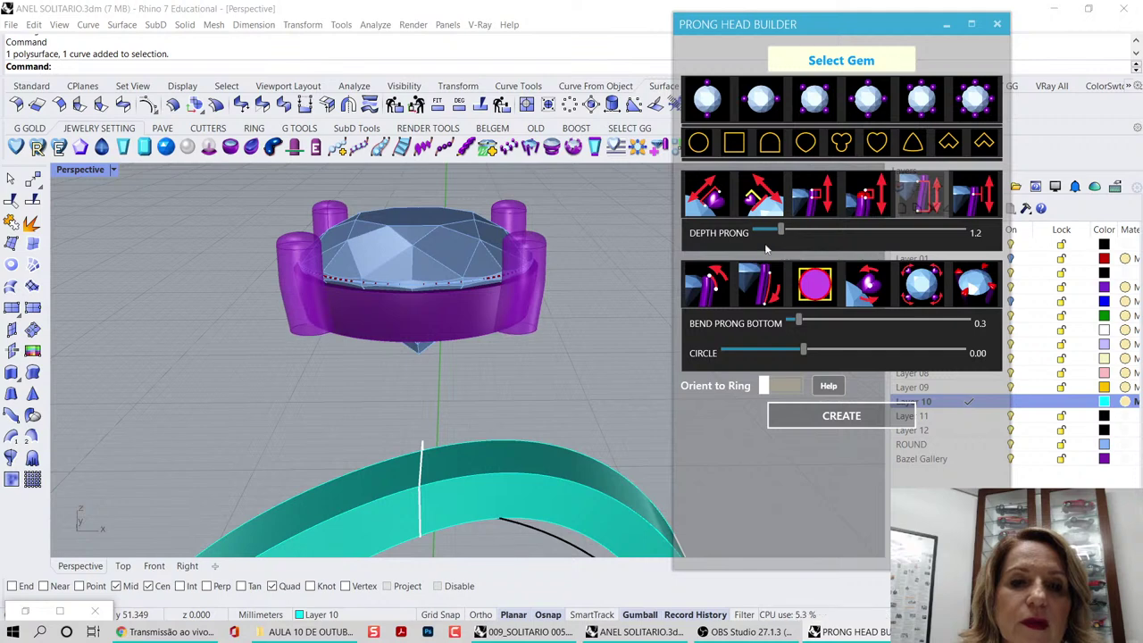
pyautogui.click(186, 565)
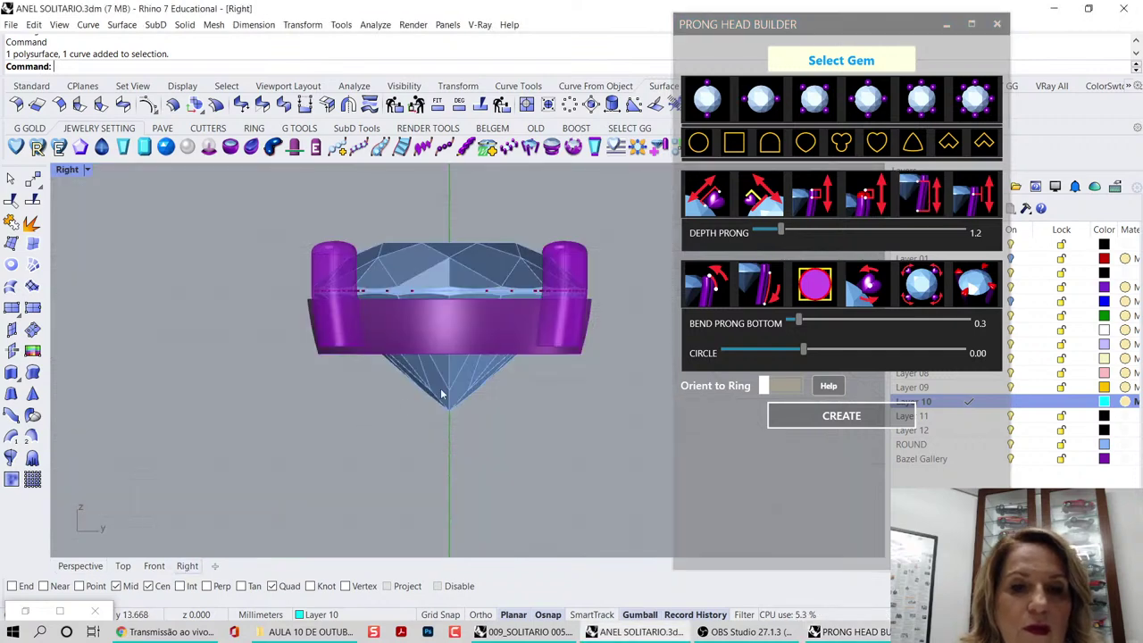
pyautogui.moveTo(781, 232); pyautogui.dragTo(785, 234)
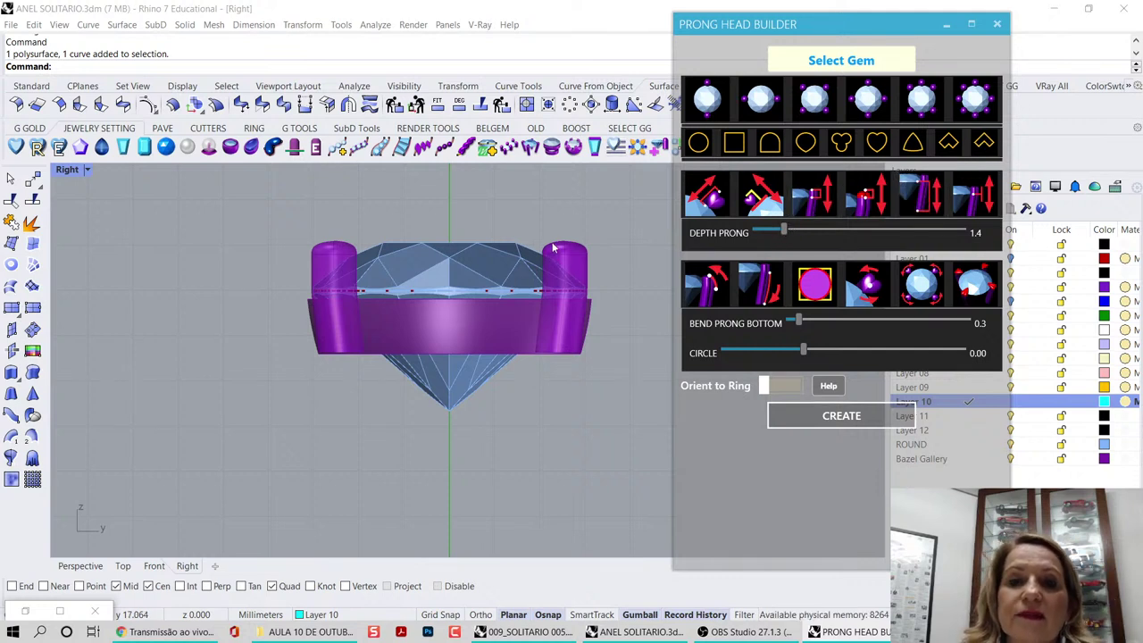
pyautogui.moveTo(442, 243); pyautogui.dragTo(390, 270, button='right')
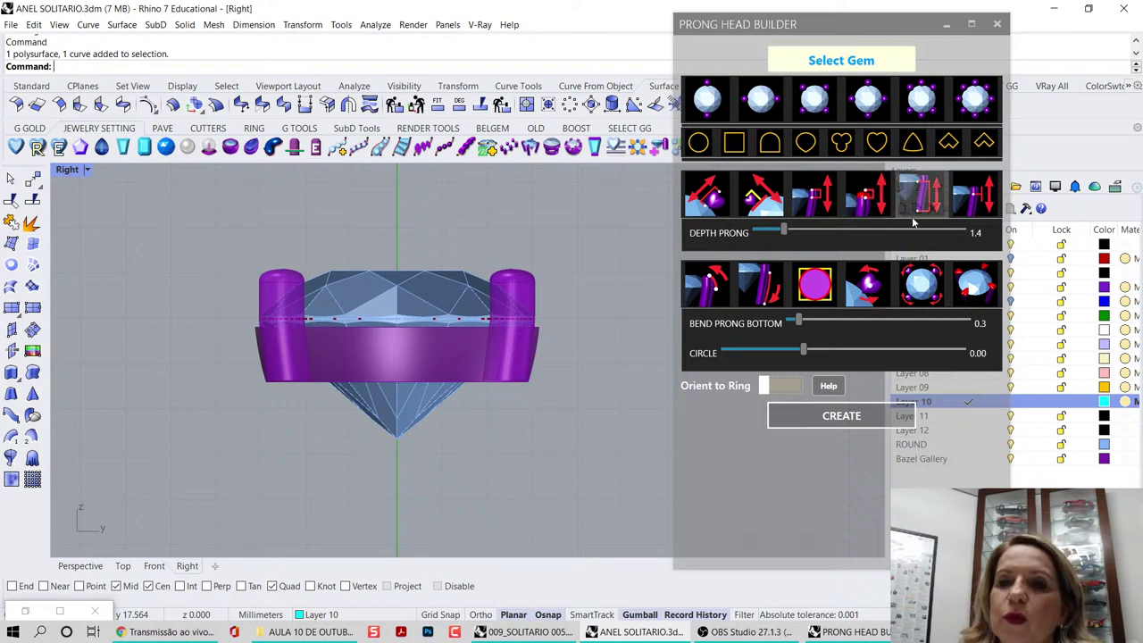
# - Raise the prongs above the diamond by setting Prong Height to 1.9
pyautogui.click(831, 205)
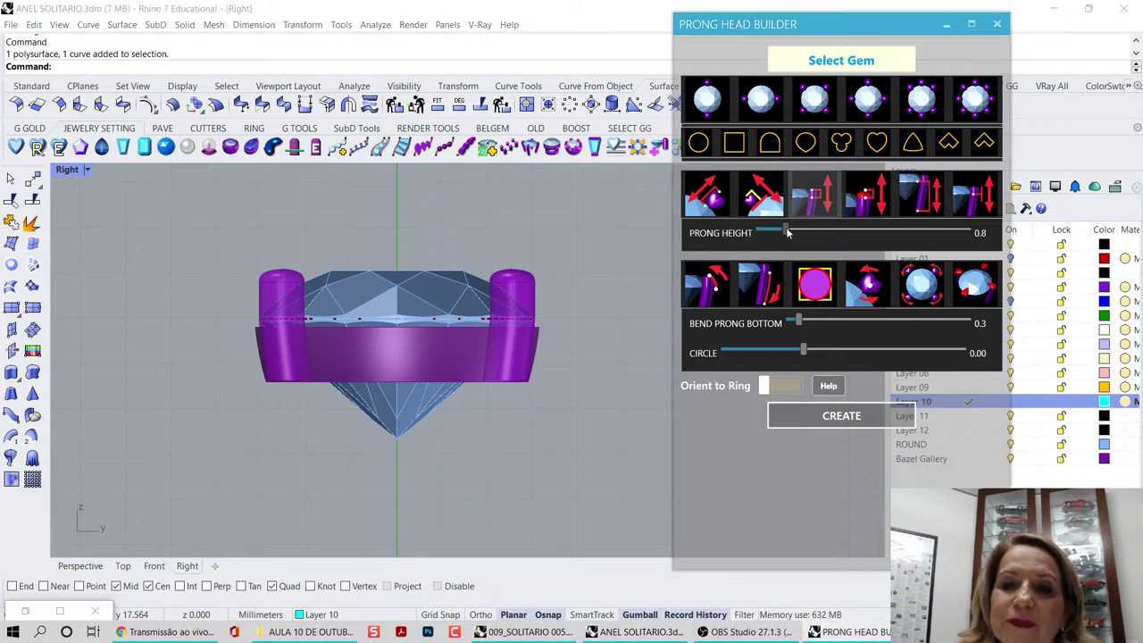
pyautogui.moveTo(786, 231)
pyautogui.mouseDown()
pyautogui.moveTo(816, 232)
pyautogui.moveTo(790, 231)
pyautogui.mouseUp()
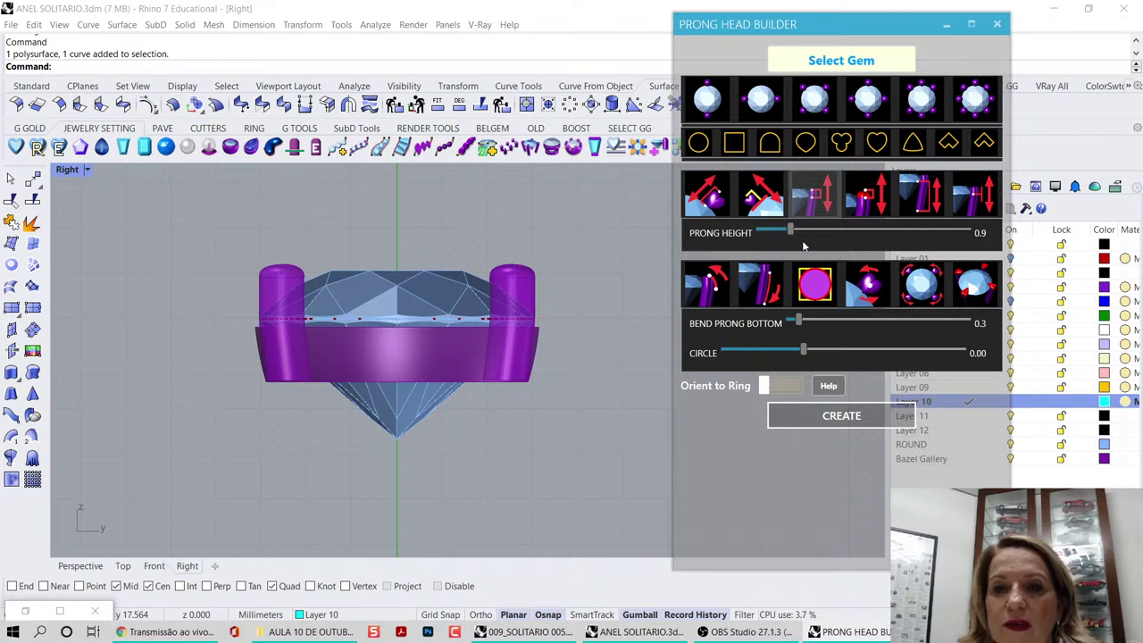
pyautogui.doubleClick(792, 232)
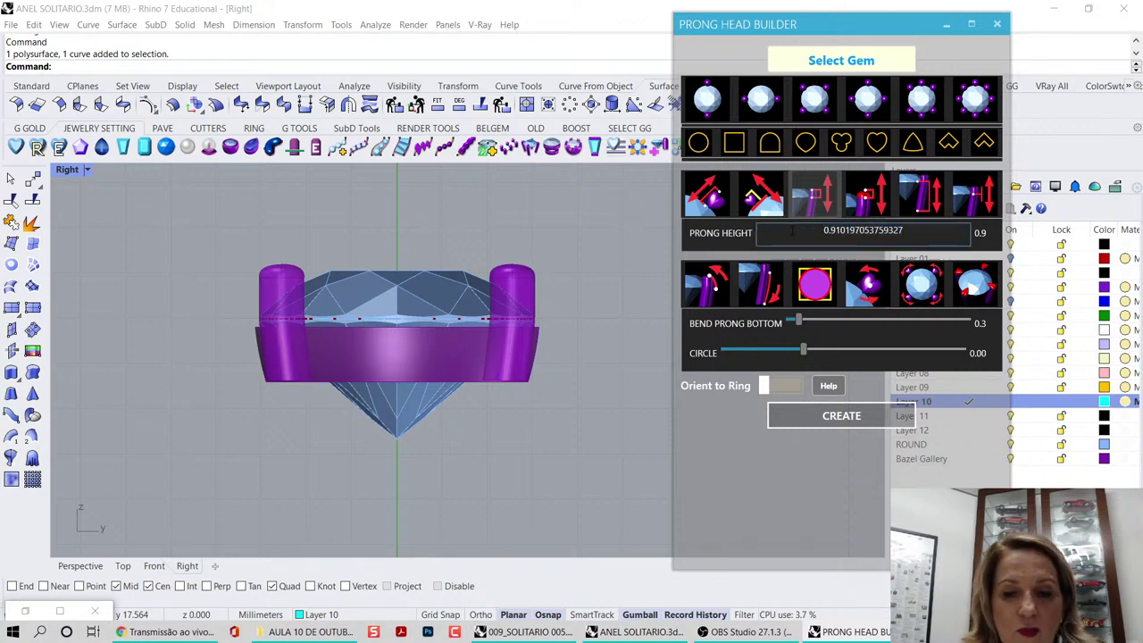
pyautogui.write('1.9')
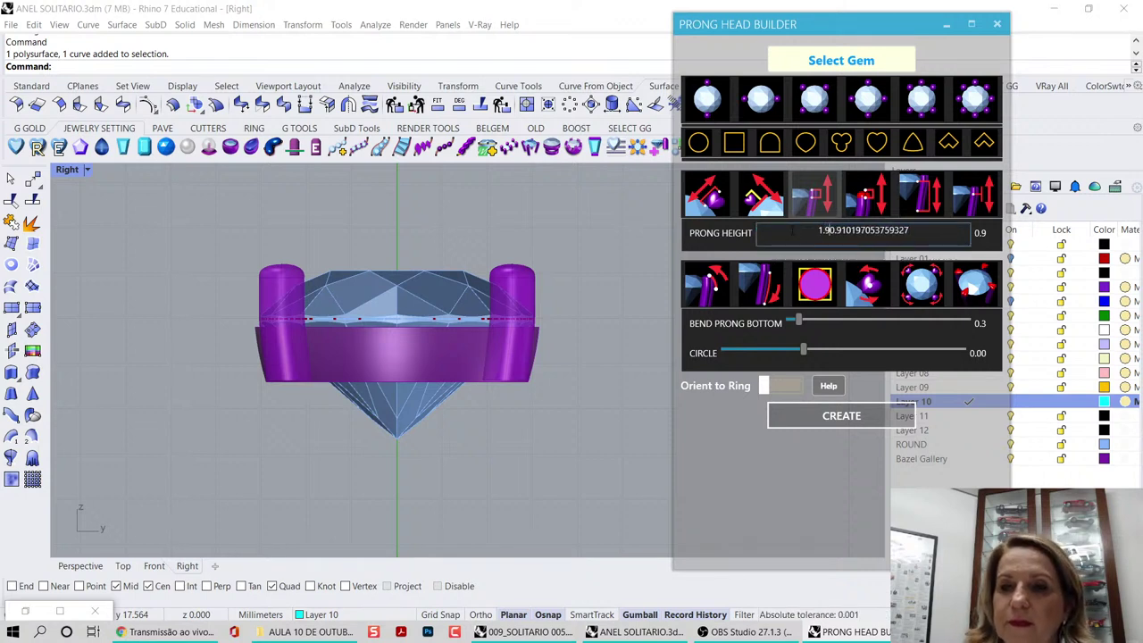
pyautogui.moveTo(929, 230); pyautogui.dragTo(759, 259)
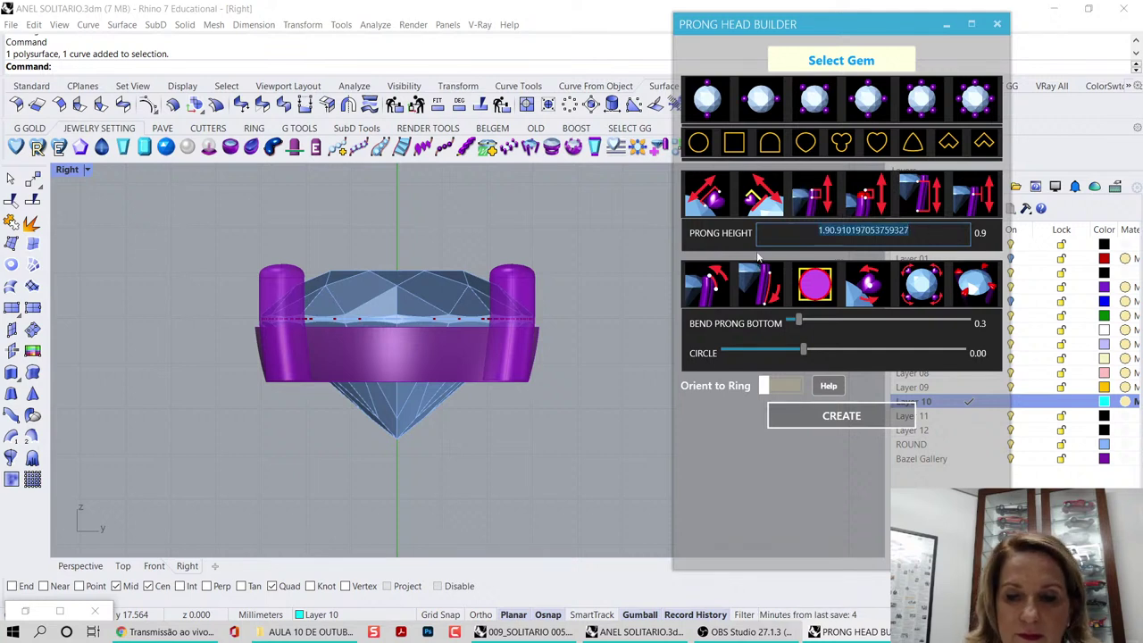
pyautogui.write('1.9')
pyautogui.press('Return')
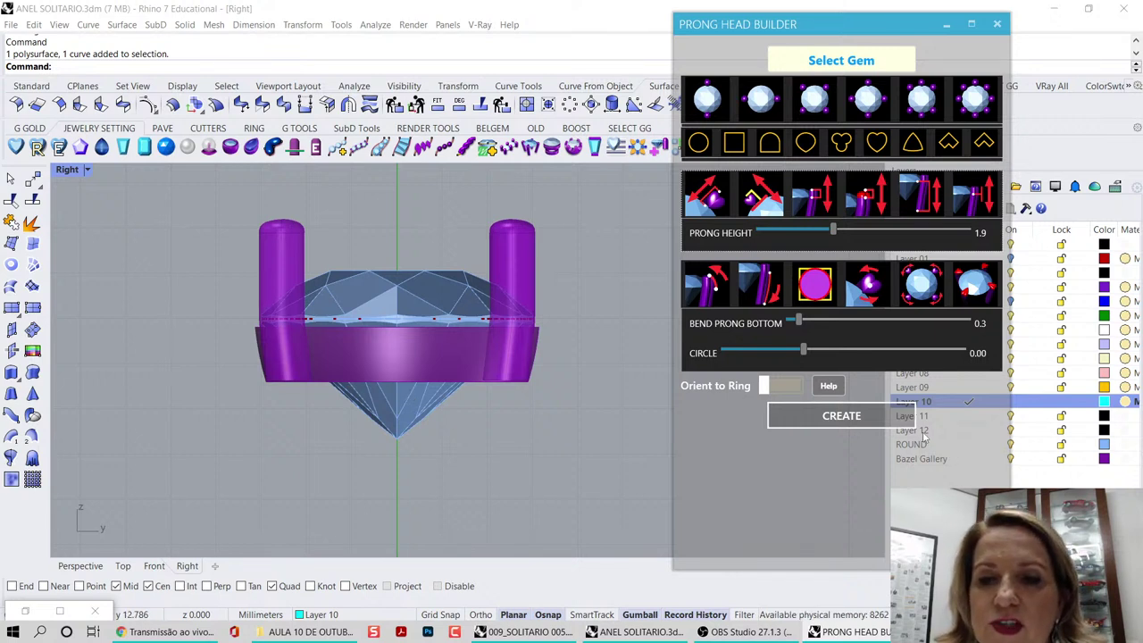
# - Create the four-prong head, close the Prong Head Builder and return to the four-viewport layout
pyautogui.click(852, 419)
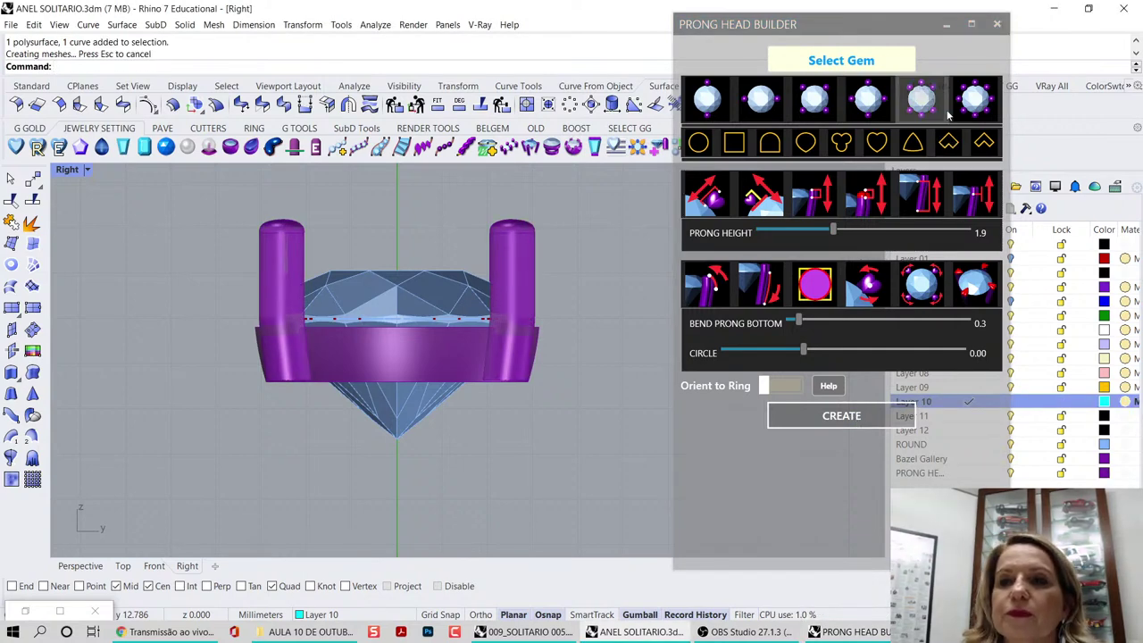
pyautogui.click(997, 23)
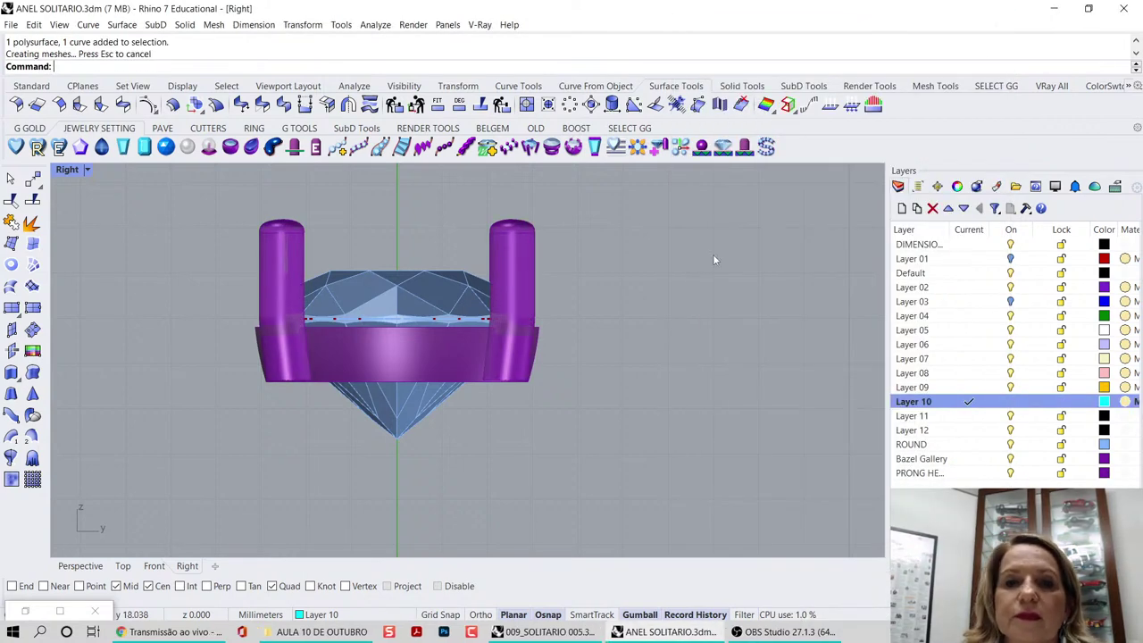
pyautogui.doubleClick(69, 171)
pyautogui.moveTo(581, 234); pyautogui.dragTo(694, 286, button='right')
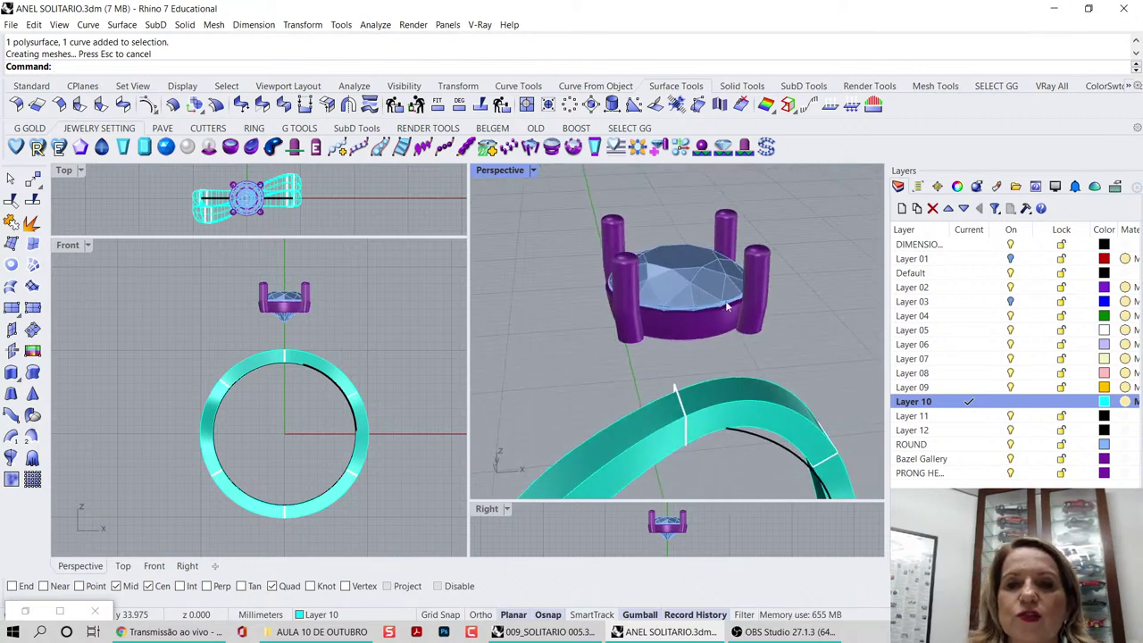
pyautogui.moveTo(728, 306); pyautogui.dragTo(713, 284, button='right')
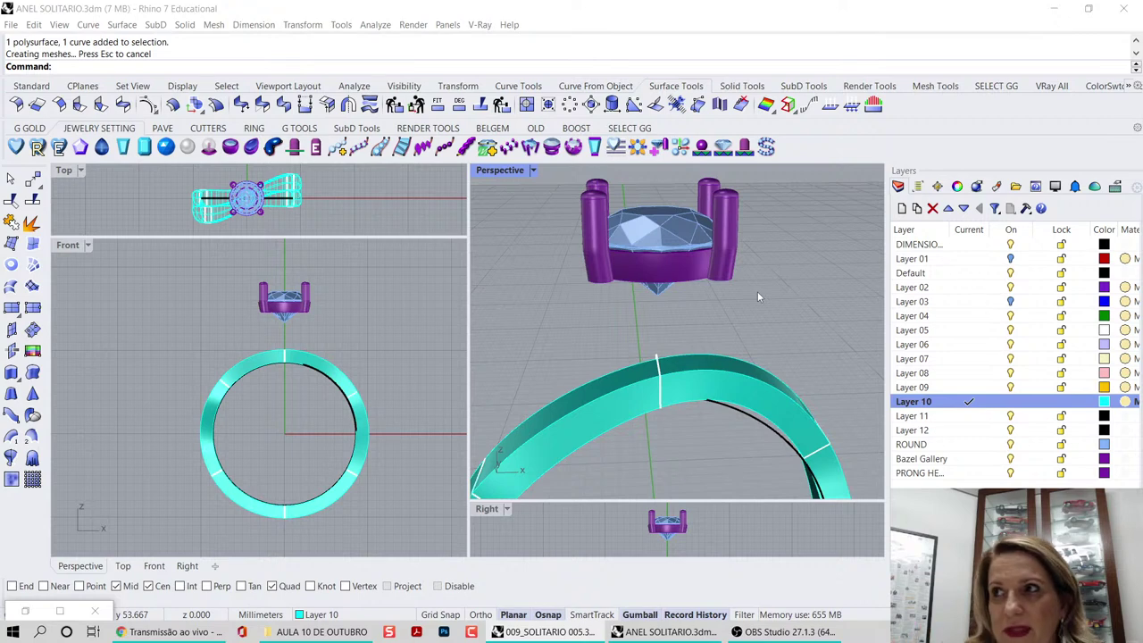
# - Examine the prongs, the gallery and the underside of the diamond setting up close in the Perspective view
pyautogui.doubleClick(526, 171)
pyautogui.moveTo(526, 207); pyautogui.dragTo(446, 265, button='right')
pyautogui.scroll(9, 447, 265)
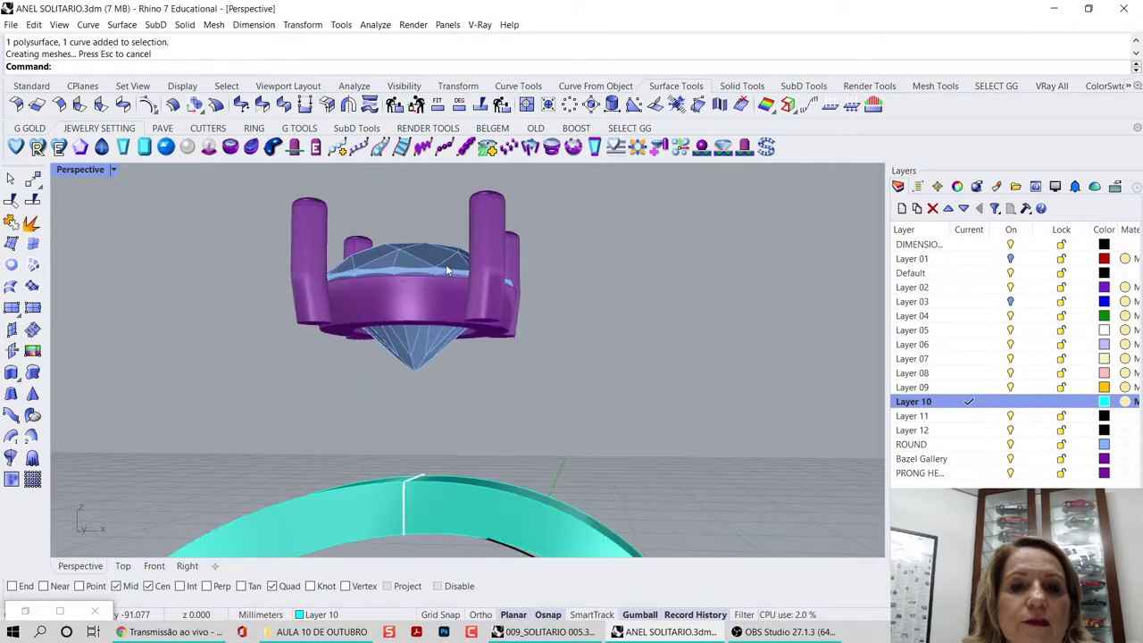
pyautogui.scroll(-6, 447, 265)
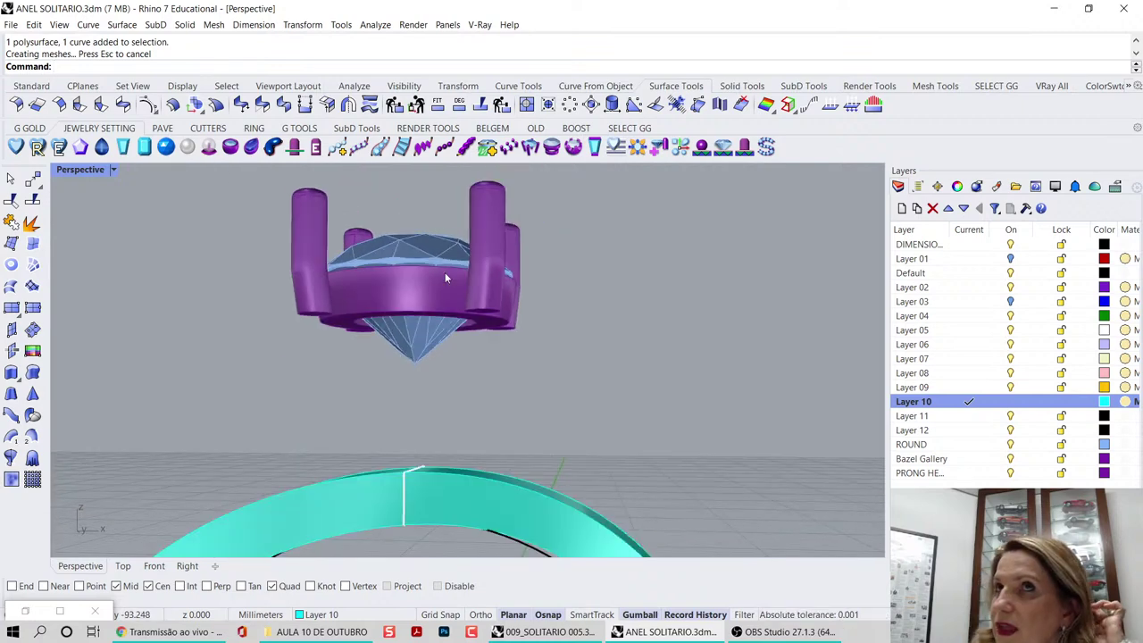
pyautogui.scroll(6, 445, 268)
pyautogui.scroll(-3, 437, 230)
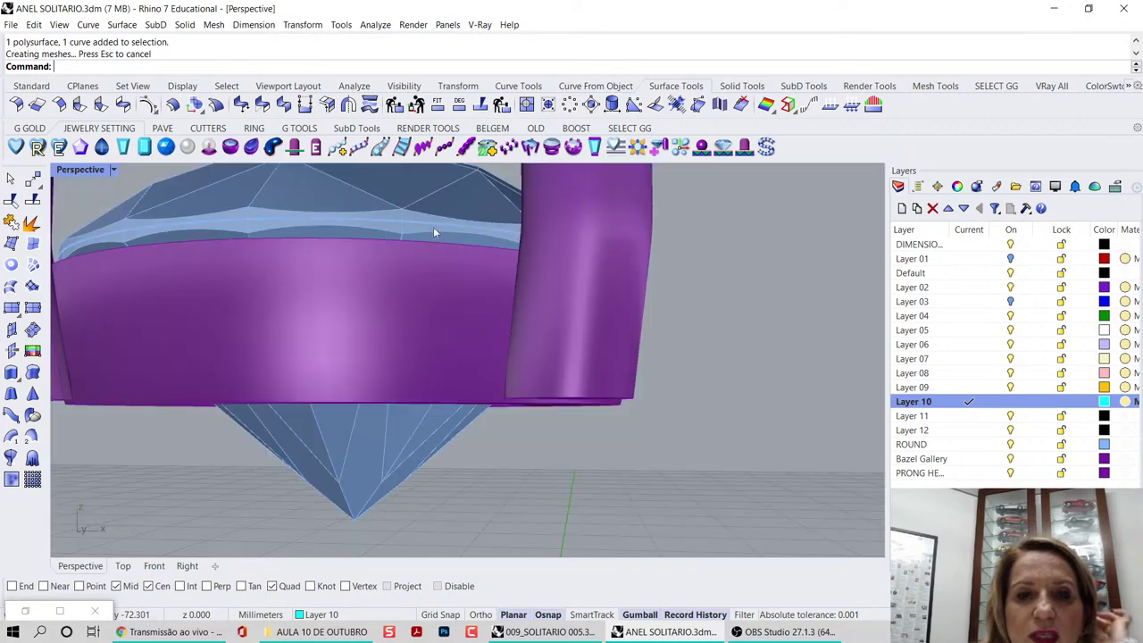
pyautogui.click(420, 230)
pyautogui.click(706, 272)
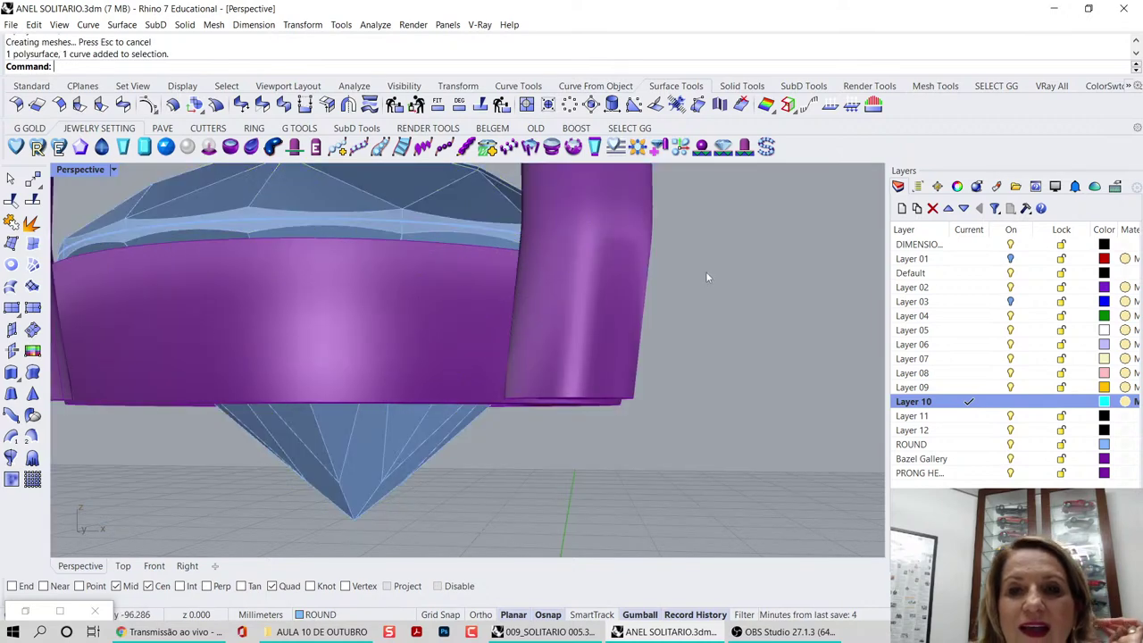
pyautogui.scroll(-3, 681, 245)
pyautogui.scroll(3, 681, 245)
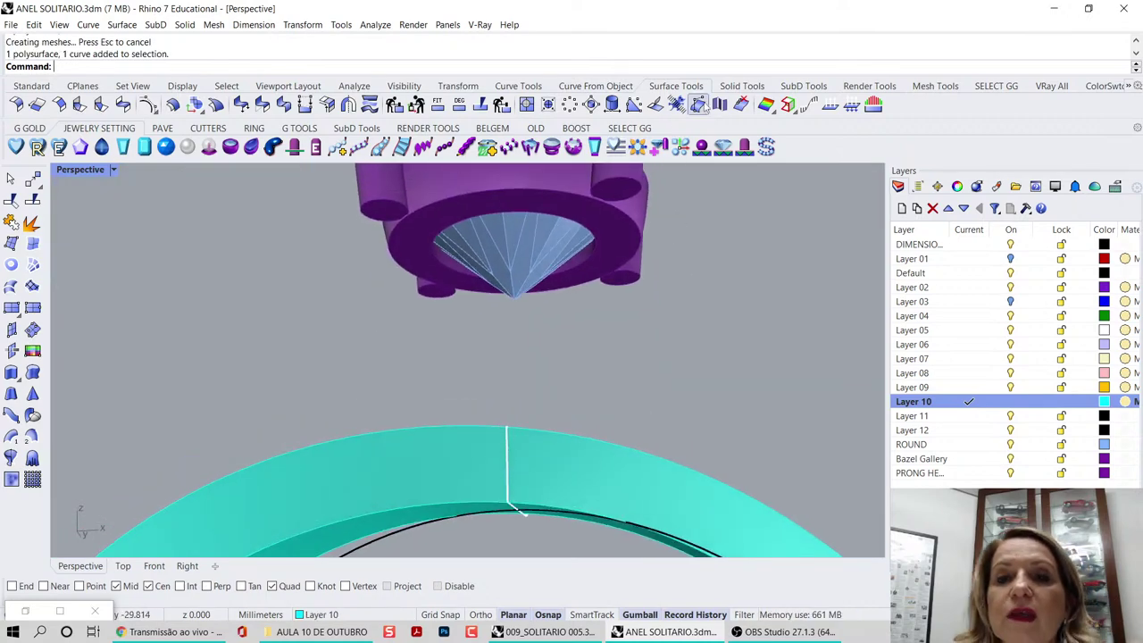
# - Float the Curve From Object tool set and duplicate the outer bottom edge of the bezel gallery as a curve
pyautogui.click(518, 85)
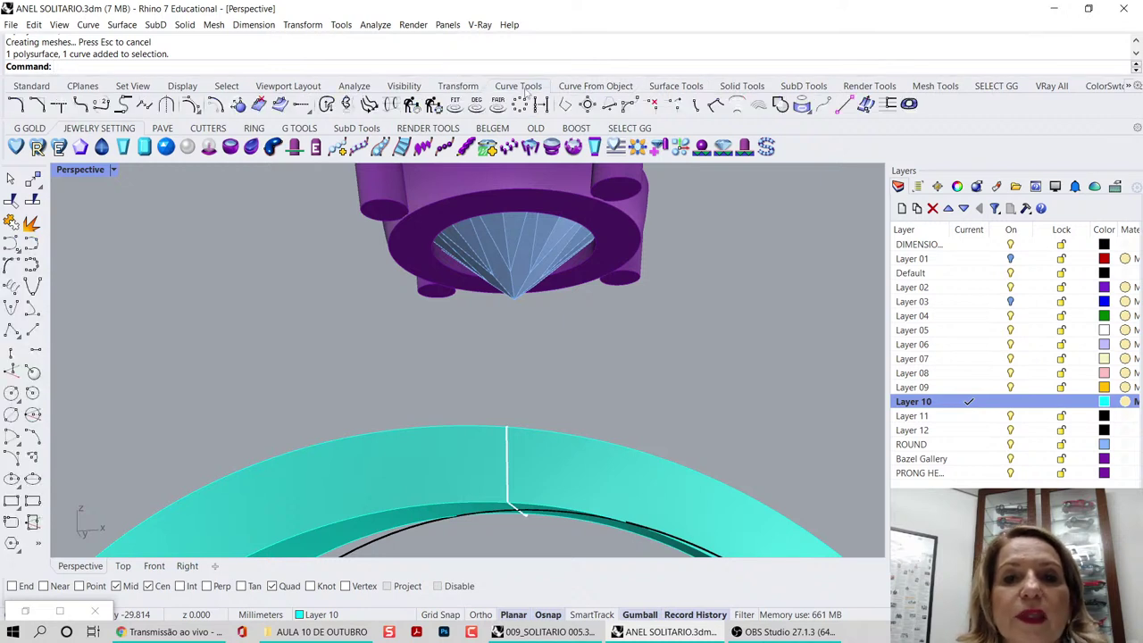
pyautogui.click(596, 86)
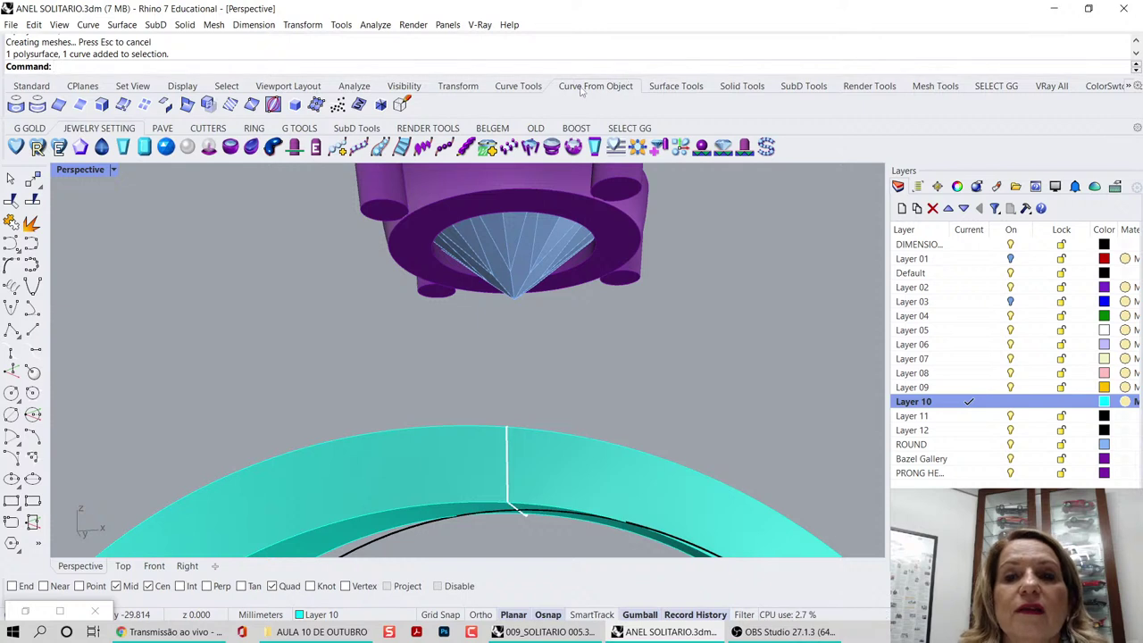
pyautogui.click(519, 87)
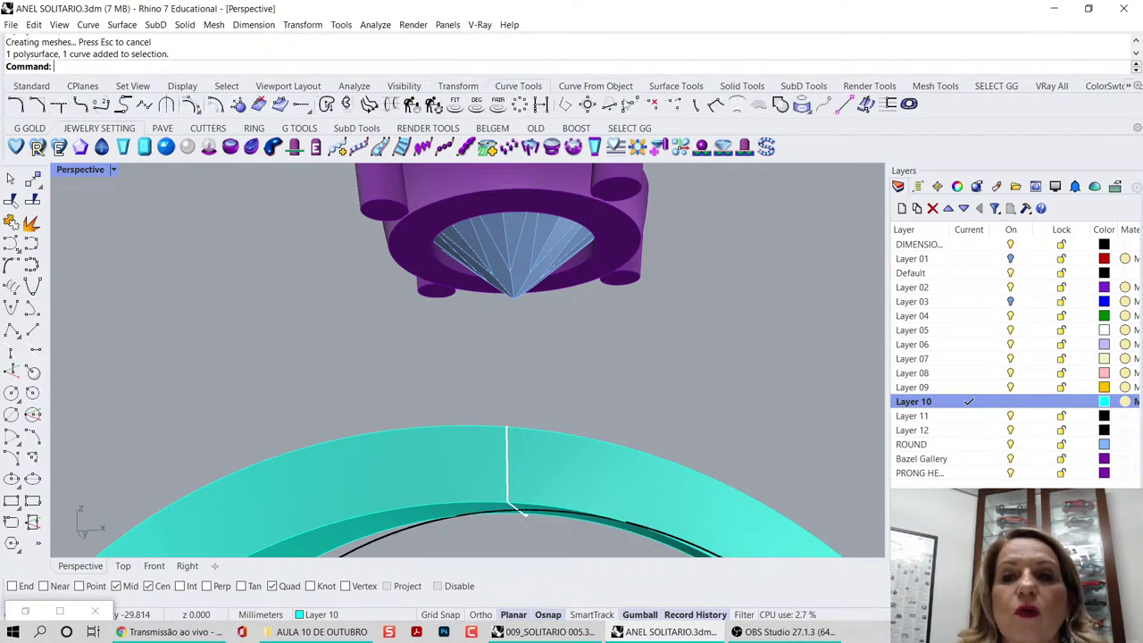
pyautogui.click(614, 88)
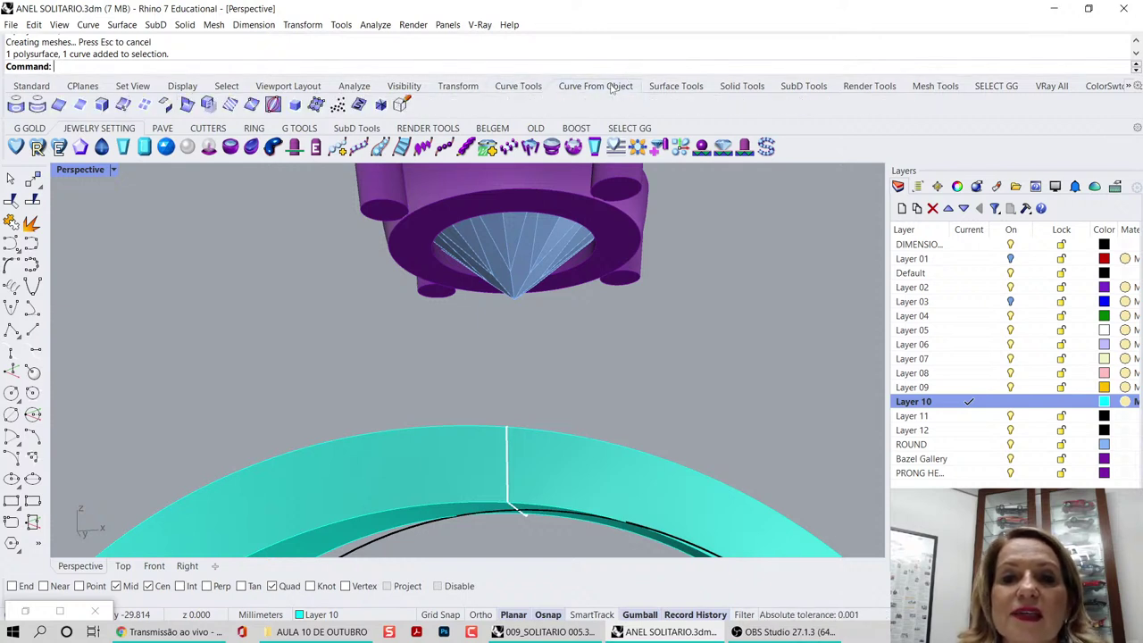
pyautogui.click(534, 89)
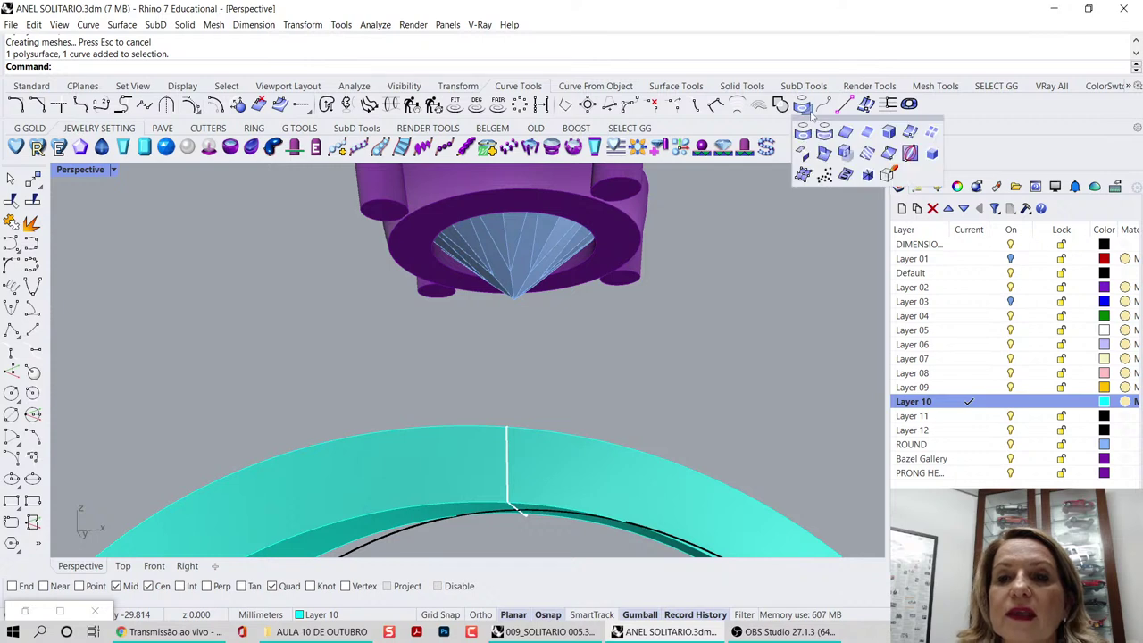
pyautogui.moveTo(835, 124); pyautogui.dragTo(773, 208)
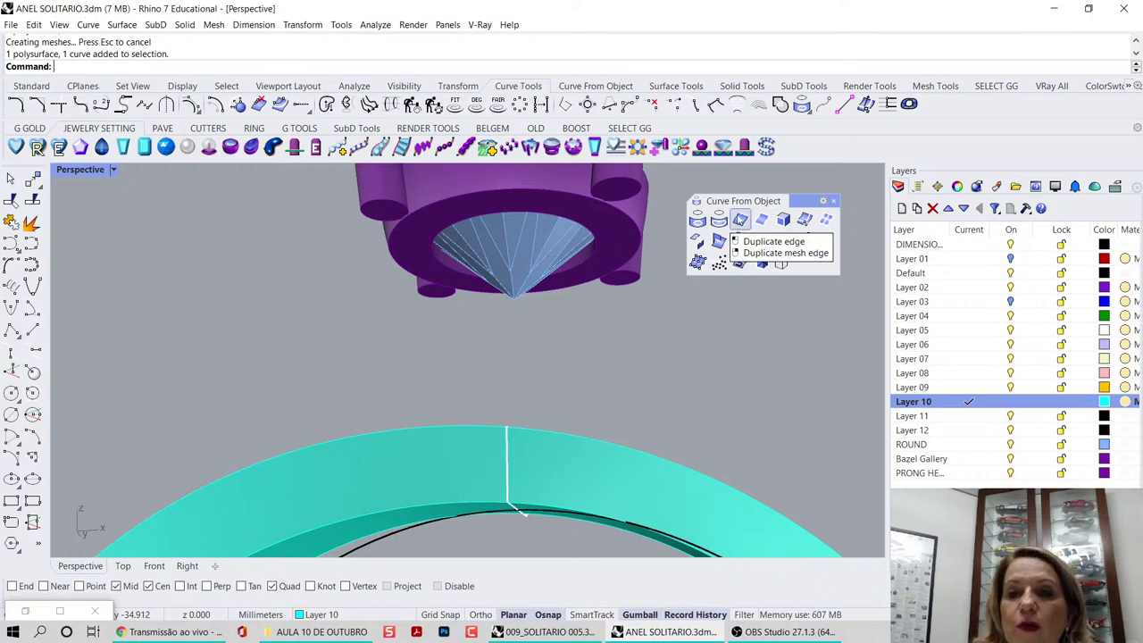
pyautogui.click(740, 222)
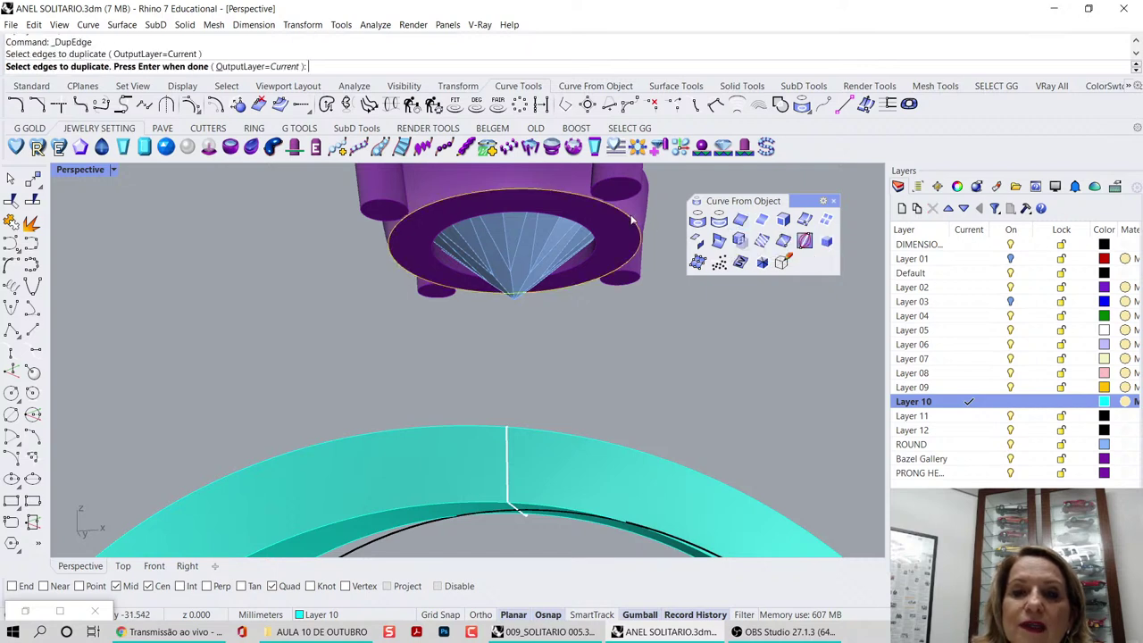
pyautogui.click(631, 222)
pyautogui.press('Return')
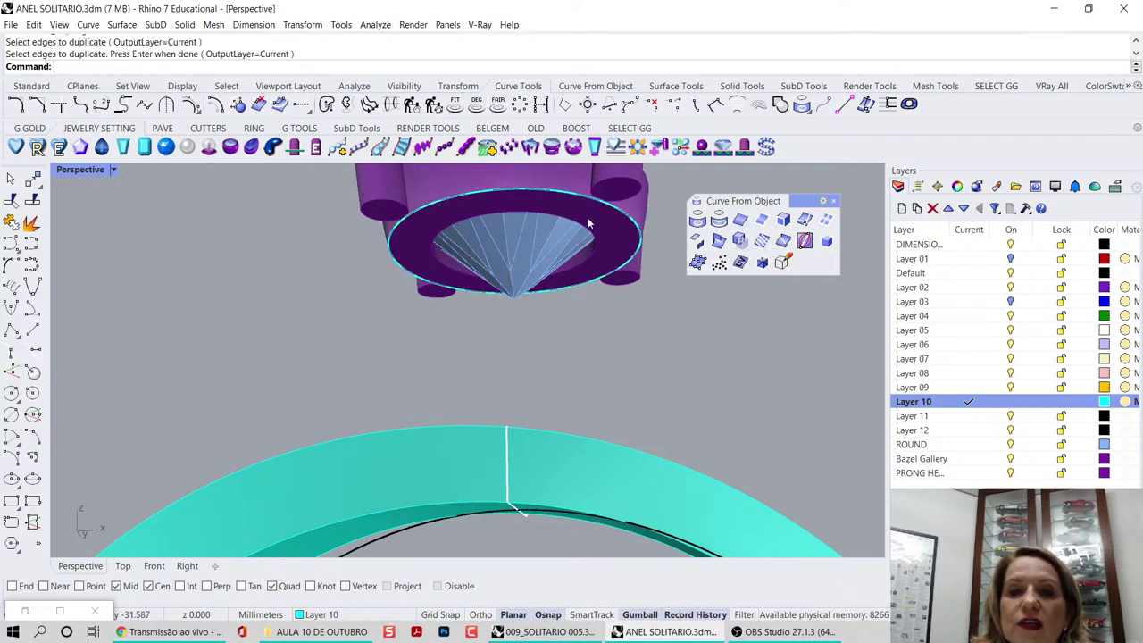
# - Move the duplicated circle straight down in the Front view until its ends meet the band's inner edge beneath the top
pyautogui.click(572, 195)
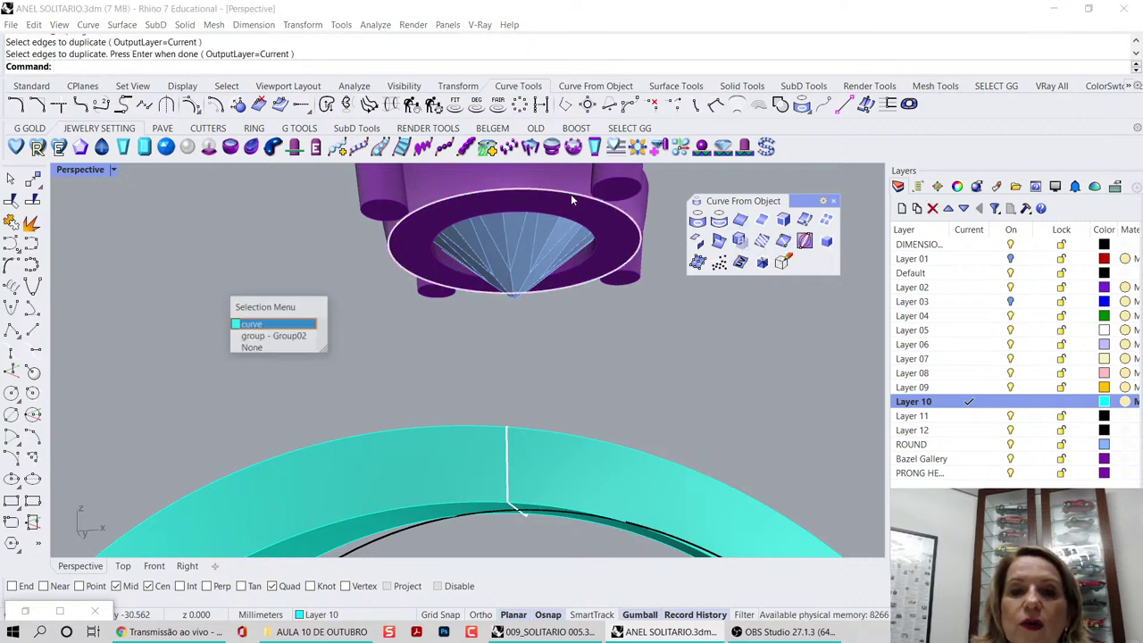
pyautogui.click(266, 324)
pyautogui.doubleClick(100, 174)
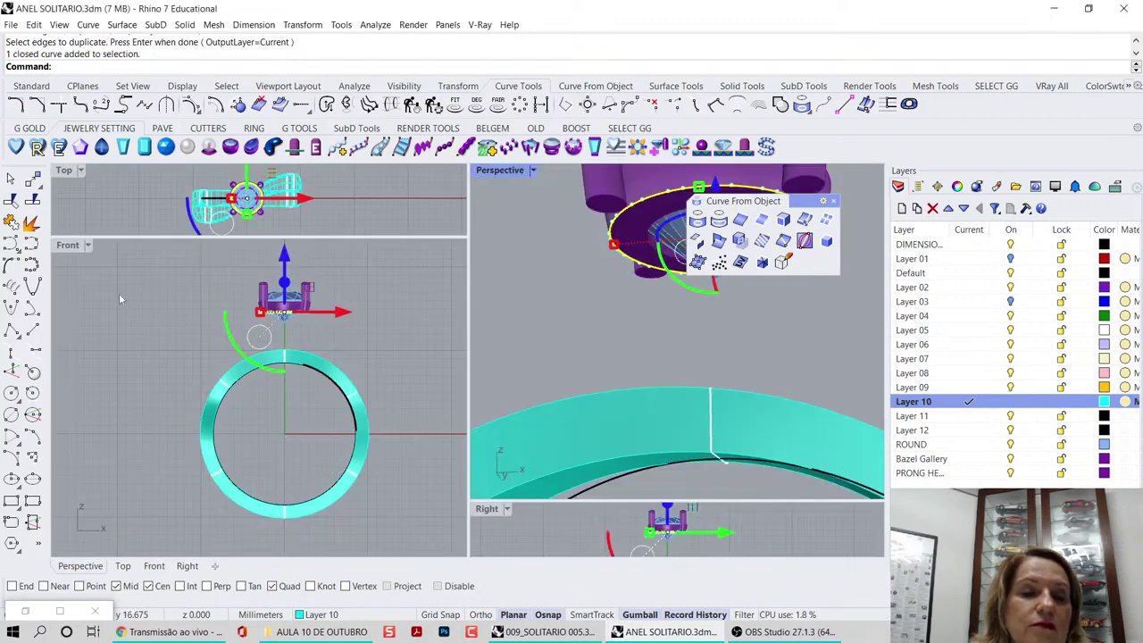
pyautogui.click(67, 250)
pyautogui.doubleClick(67, 245)
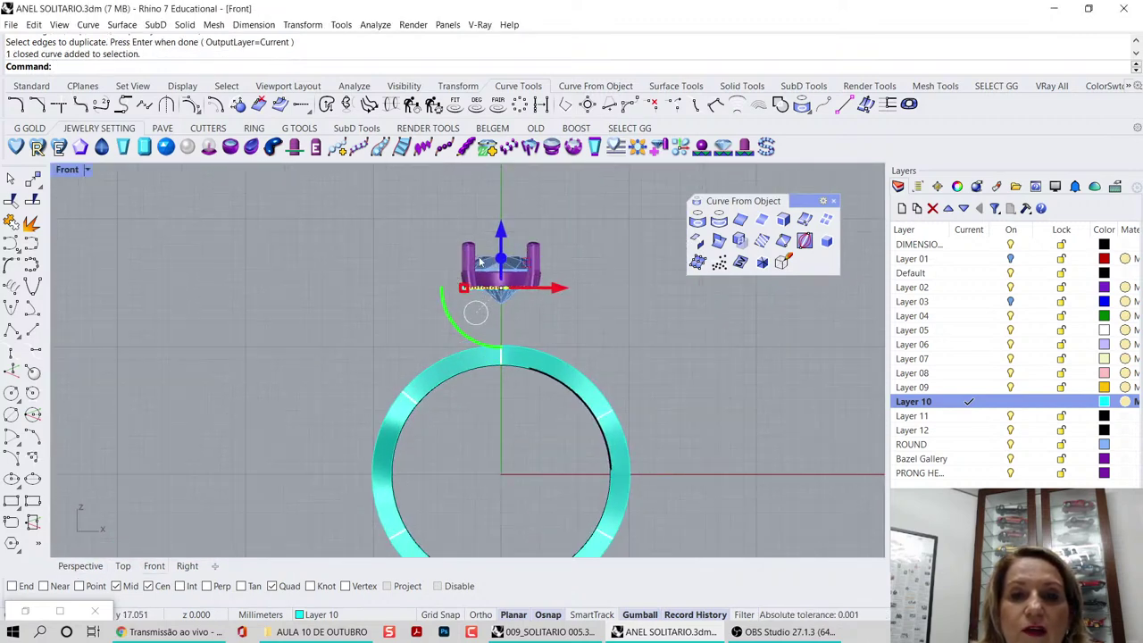
pyautogui.moveTo(501, 250); pyautogui.dragTo(515, 322)
pyautogui.moveTo(630, 360); pyautogui.dragTo(591, 333, button='right')
pyautogui.click(589, 333)
pyautogui.click(461, 348)
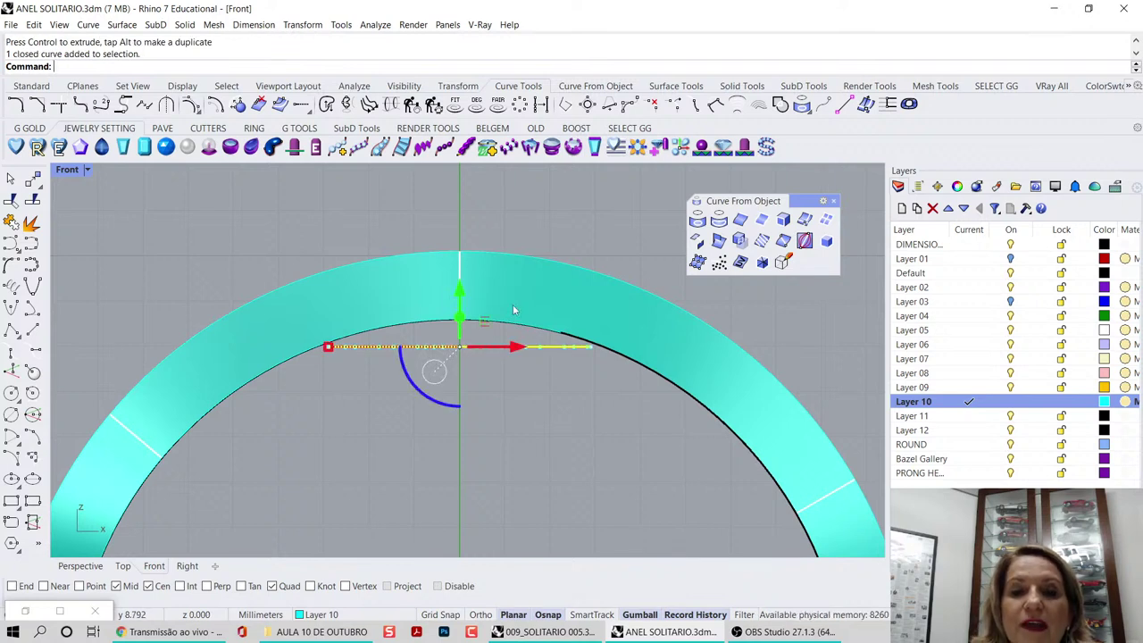
pyautogui.moveTo(461, 298); pyautogui.dragTo(464, 296)
pyautogui.scroll(-1, 458, 450)
pyautogui.moveTo(480, 461); pyautogui.dragTo(452, 454, button='right')
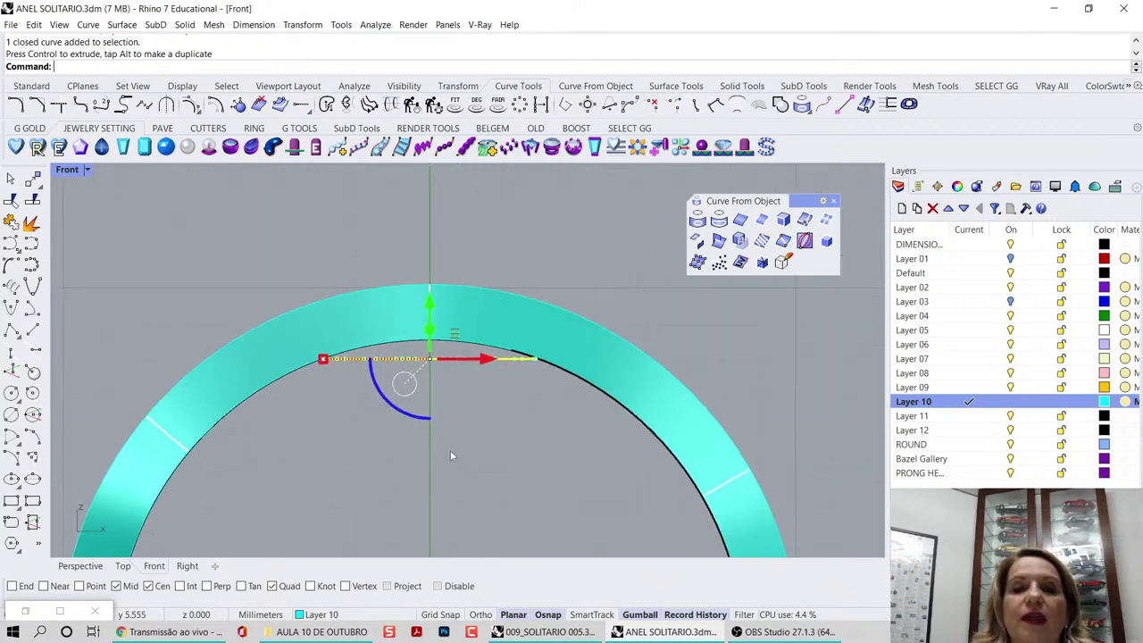
# - Check the lowered circle's position inside the top of the band in the Perspective view, keeping the circle selected
pyautogui.doubleClick(79, 172)
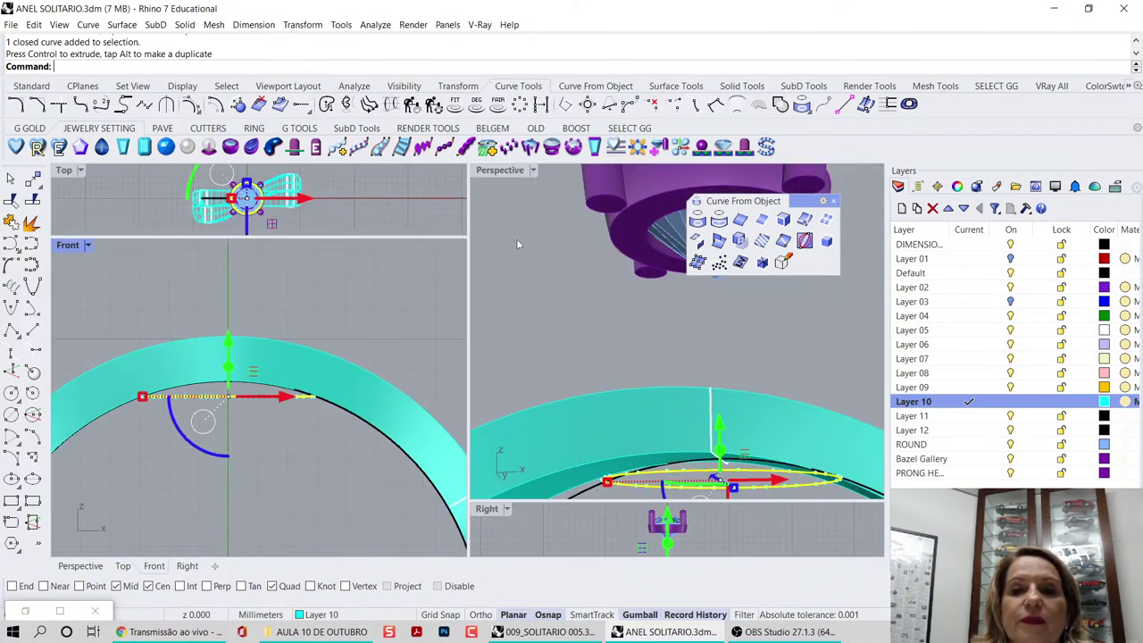
pyautogui.doubleClick(501, 172)
pyautogui.moveTo(499, 167); pyautogui.dragTo(544, 341, button='right')
pyautogui.scroll(-6, 526, 300)
pyautogui.click(545, 341)
pyautogui.scroll(5, 433, 441)
pyautogui.click(436, 450)
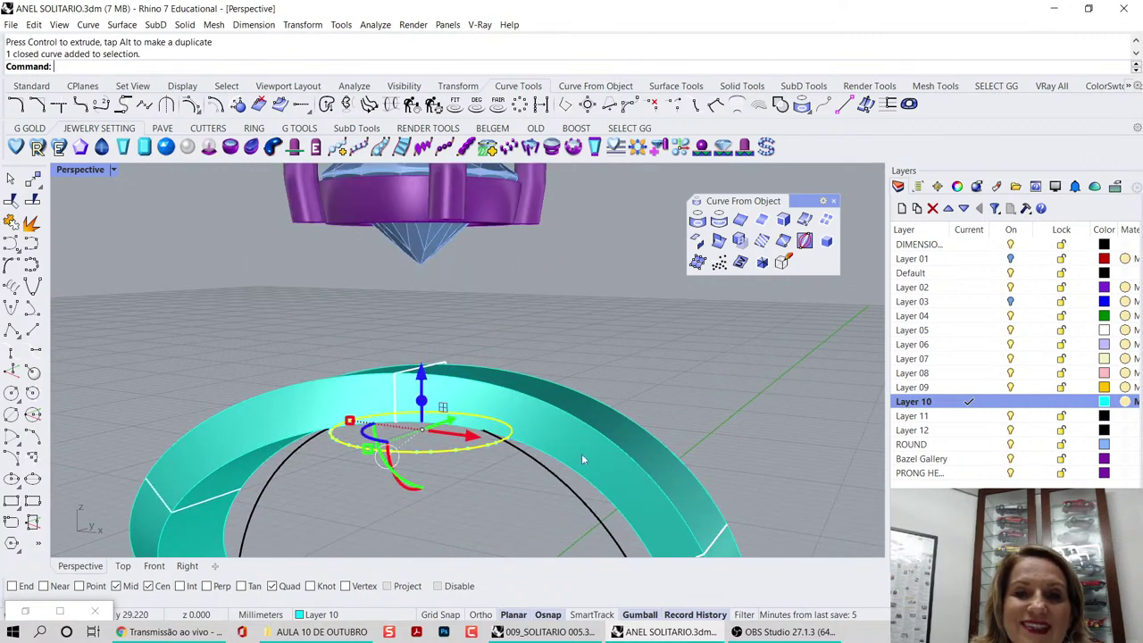
# - Make Layer 12 current, move the lowered circle onto it, and clear the selection
pyautogui.click(958, 432)
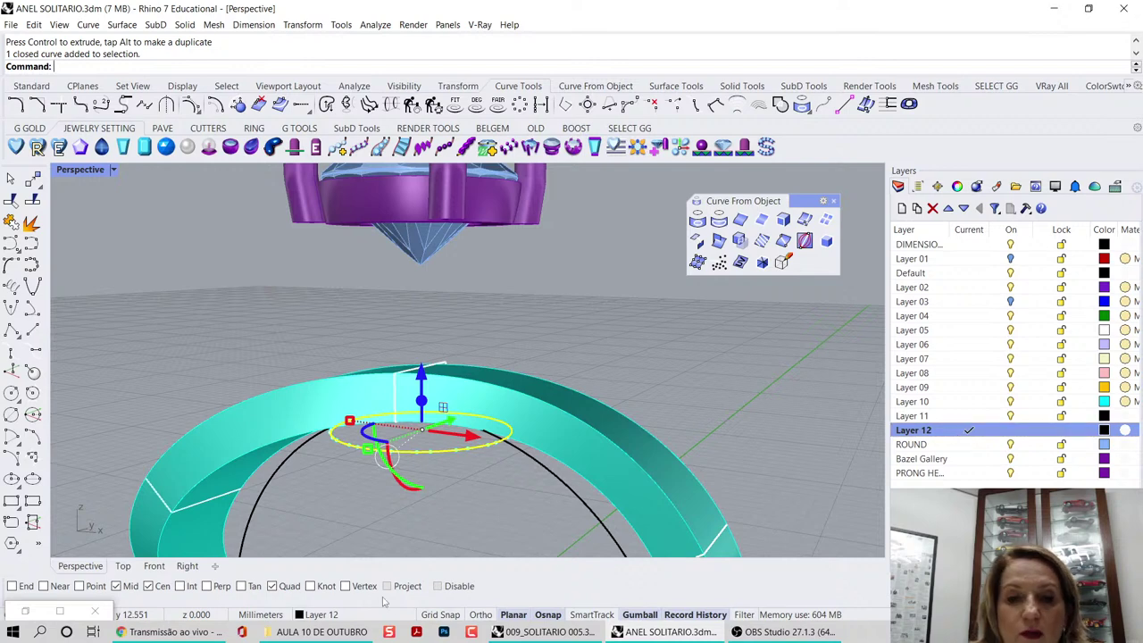
pyautogui.click(359, 615)
pyautogui.click(340, 557)
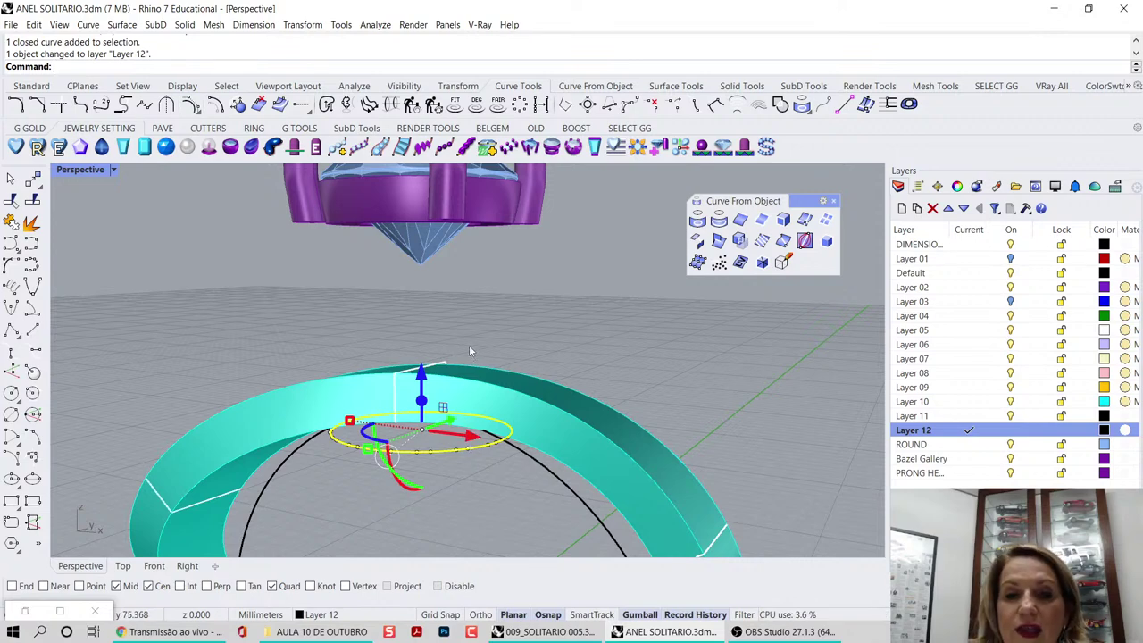
pyautogui.keyDown('shift'); pyautogui.click(482, 390); pyautogui.keyUp('shift')
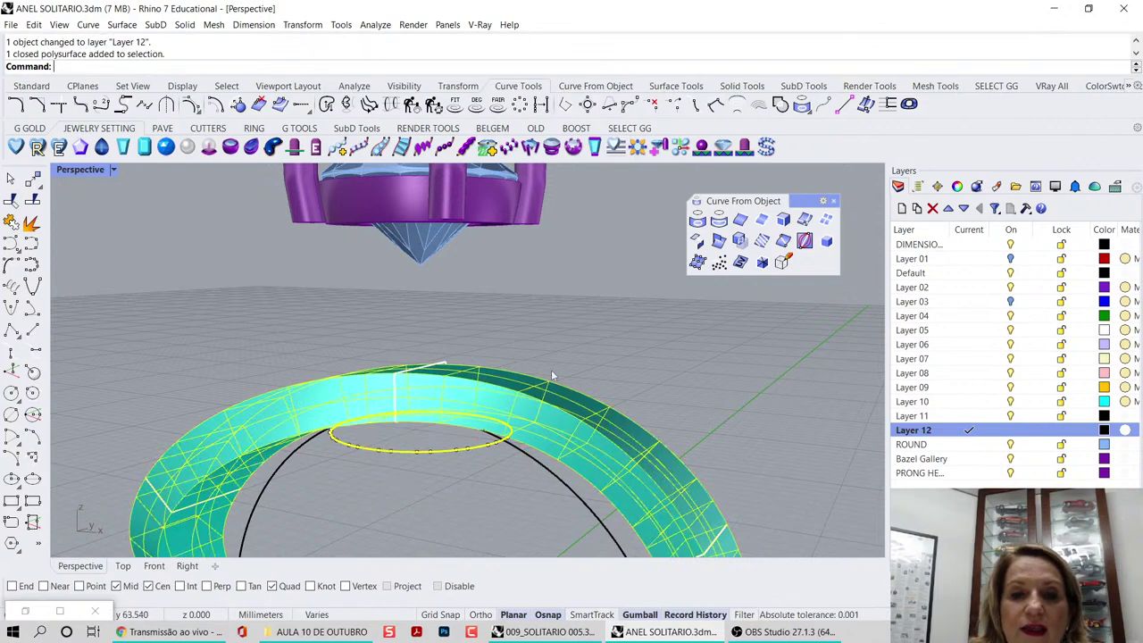
pyautogui.click(607, 345)
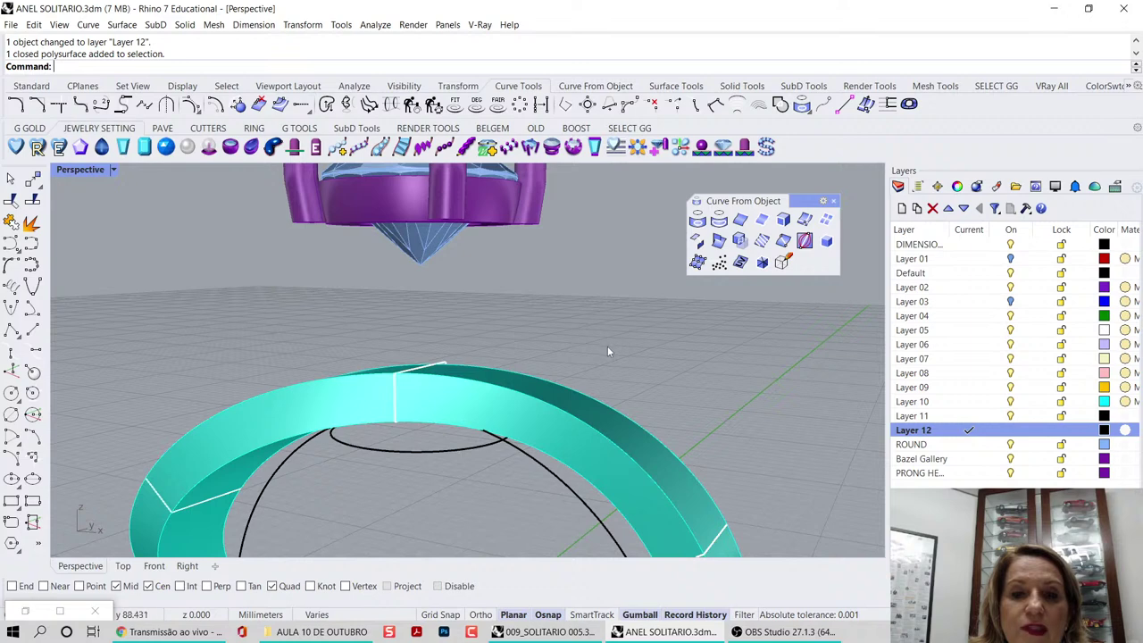
# - Extrude the circle straight up as a capped solid cylinder, setting its height by eye in the Front view slightly above the band's top
pyautogui.click(742, 86)
pyautogui.click(32, 393)
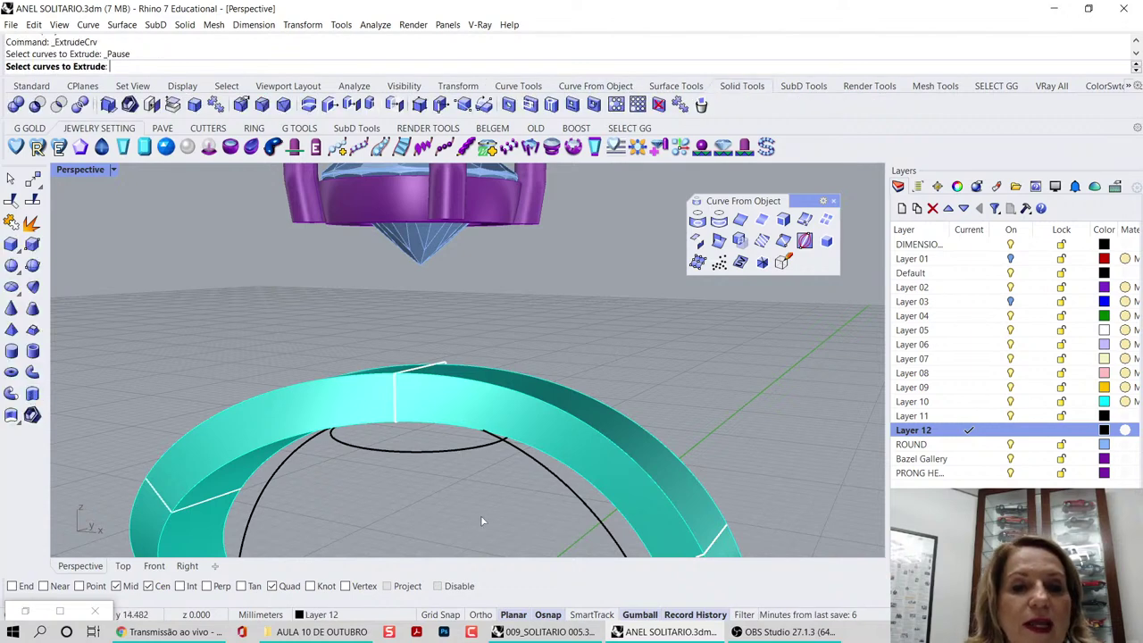
pyautogui.click(454, 453)
pyautogui.press('Return')
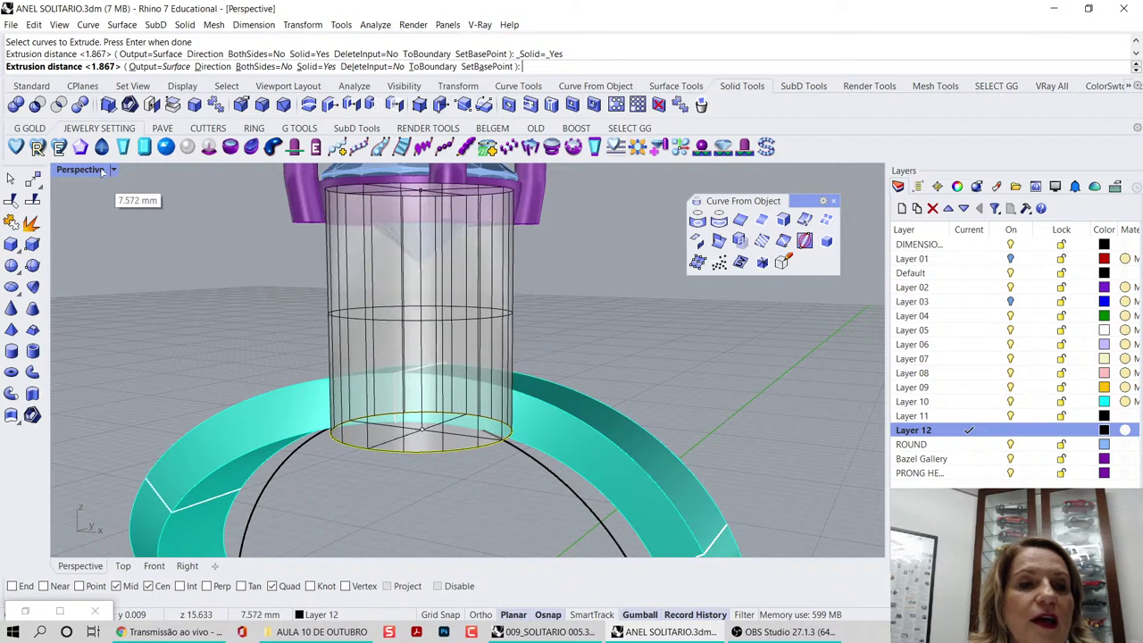
pyautogui.doubleClick(96, 169)
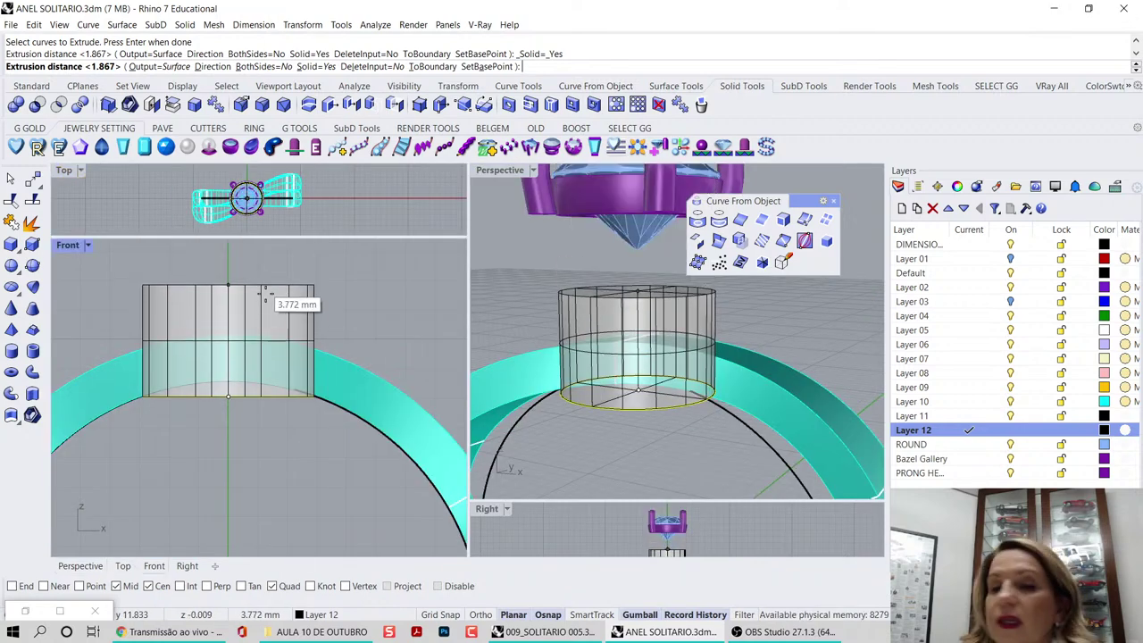
pyautogui.write('2')
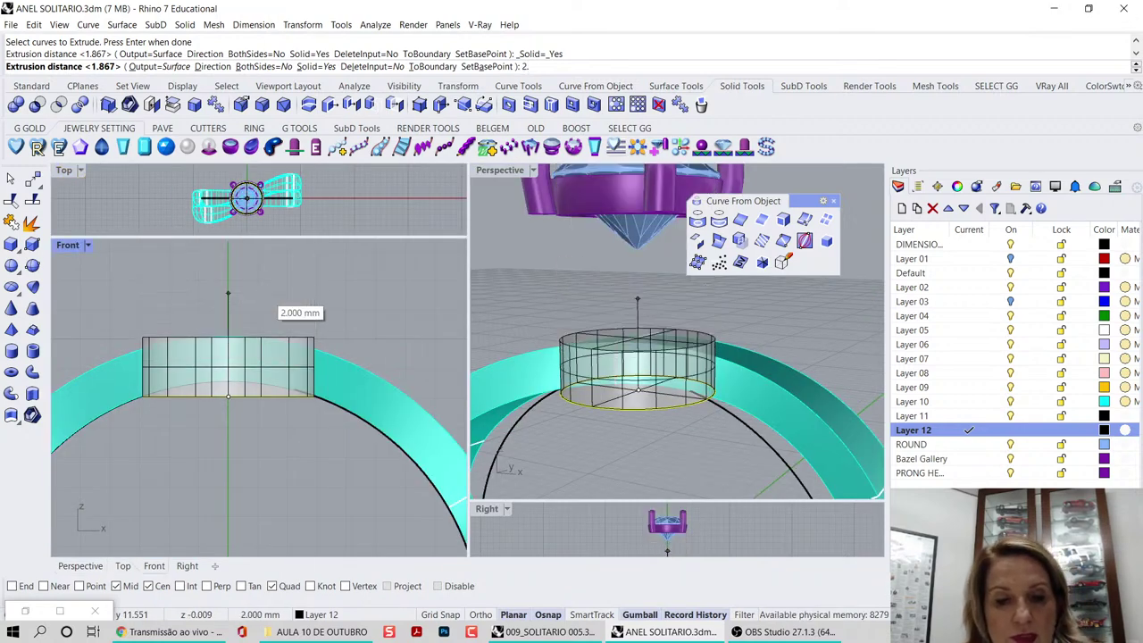
pyautogui.write('.5')
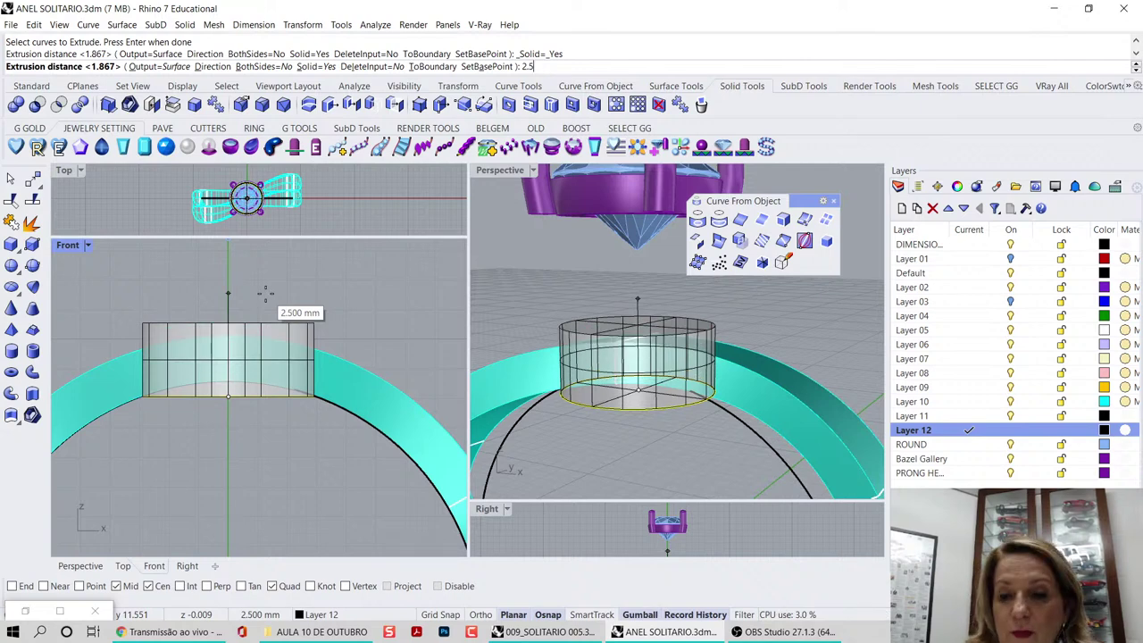
pyautogui.press('BackSpace')
pyautogui.press('BackSpace')
pyautogui.write('.3')
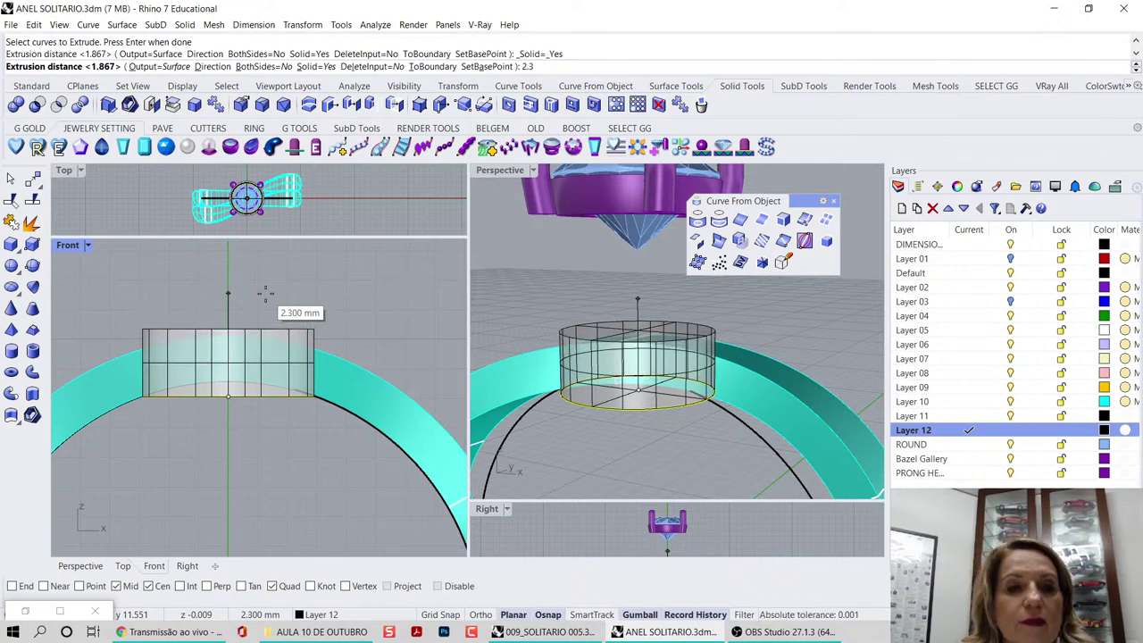
pyautogui.press('BackSpace')
pyautogui.press('BackSpace')
pyautogui.press('BackSpace')
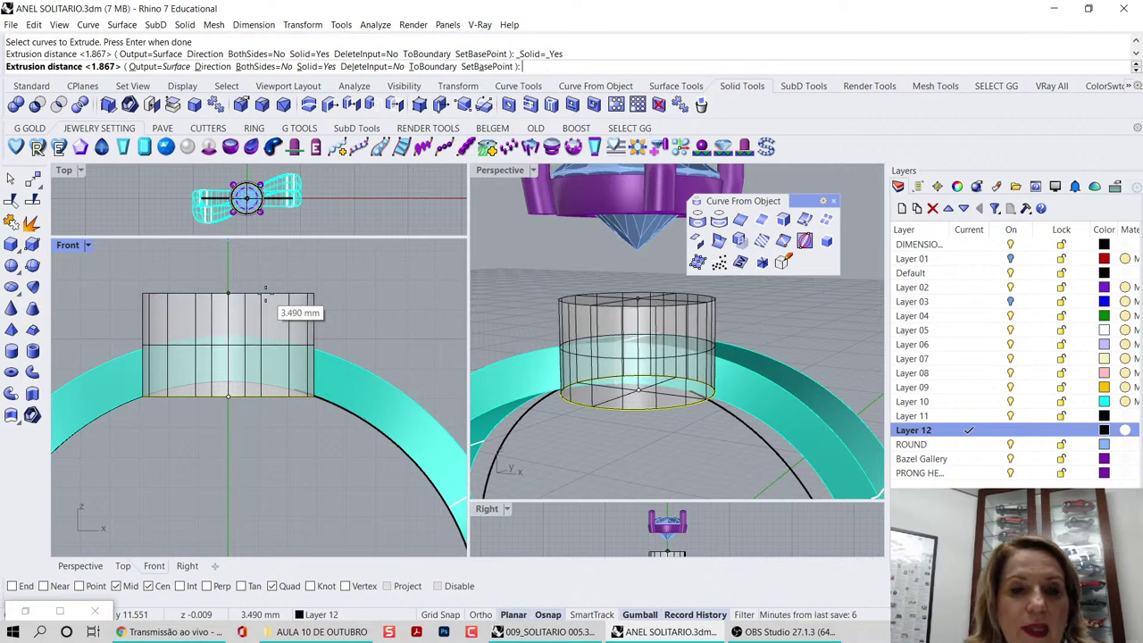
pyautogui.click(265, 298)
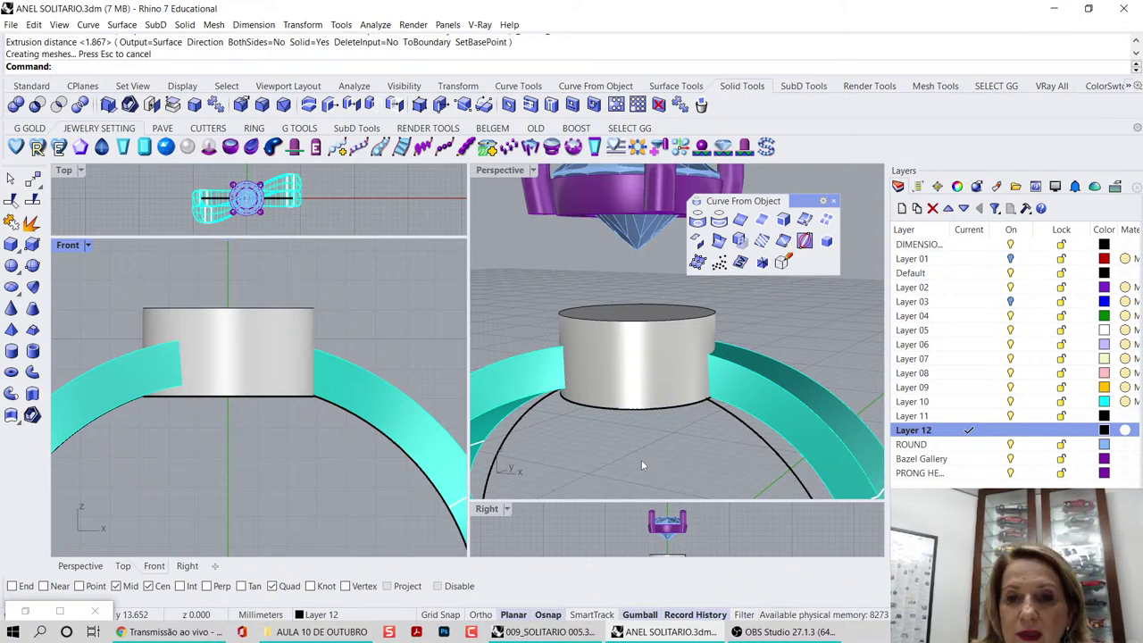
# - Try extruding the ring's inner finger circle to both sides into a long tube, compare it with the cylinder's base, and delete the tube
pyautogui.click(730, 422)
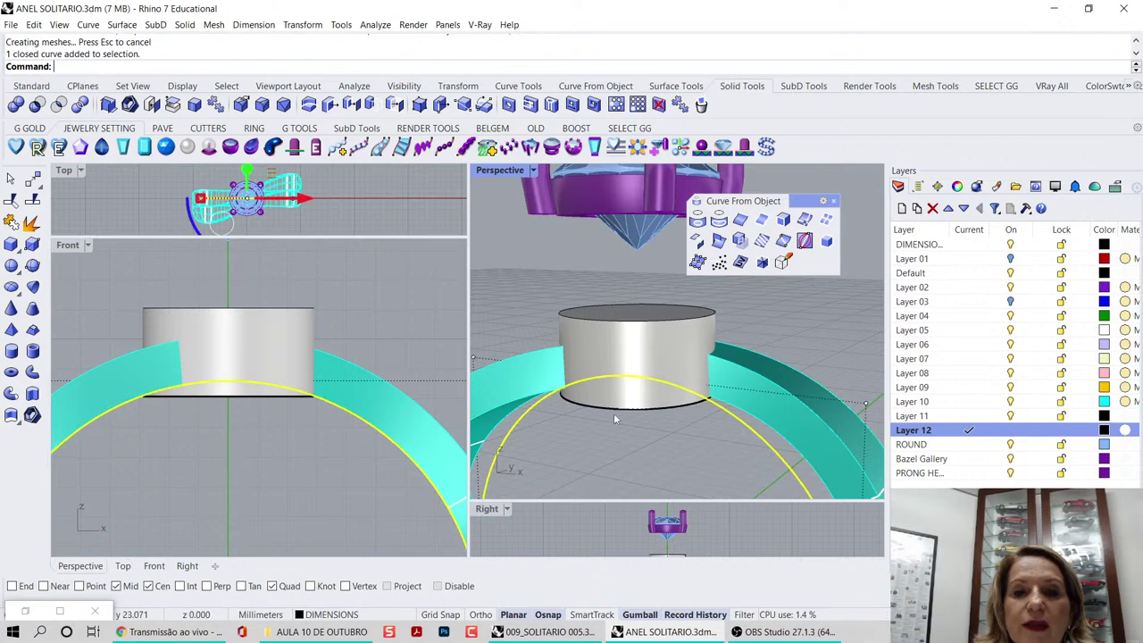
pyautogui.scroll(-14, 334, 379)
pyautogui.moveTo(699, 368); pyautogui.dragTo(656, 408, button='right')
pyautogui.scroll(-8, 712, 329)
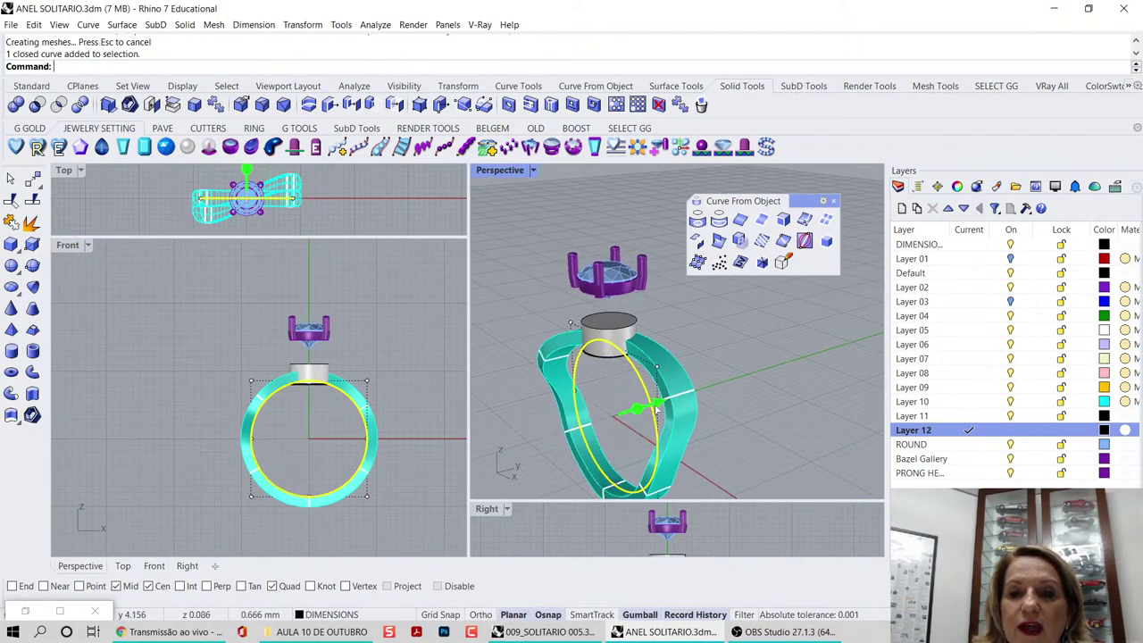
pyautogui.keyDown('shift'); pyautogui.moveTo(656, 407); pyautogui.dragTo(795, 360); pyautogui.keyUp('shift')
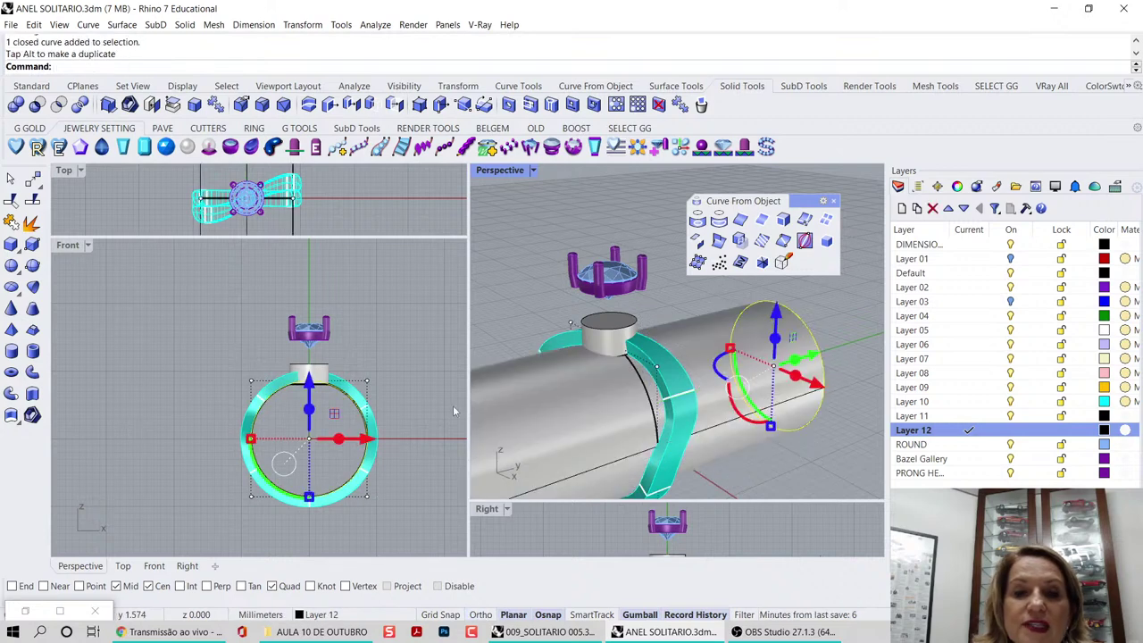
pyautogui.click(367, 391)
pyautogui.scroll(5, 361, 376)
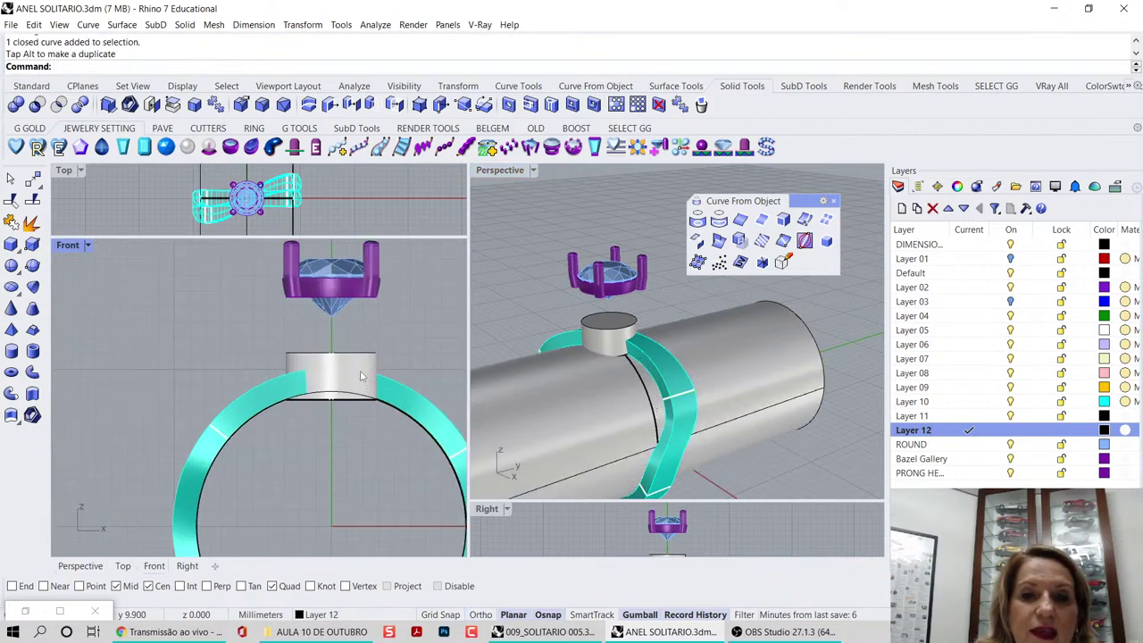
pyautogui.click(770, 359)
pyautogui.press('Delete')
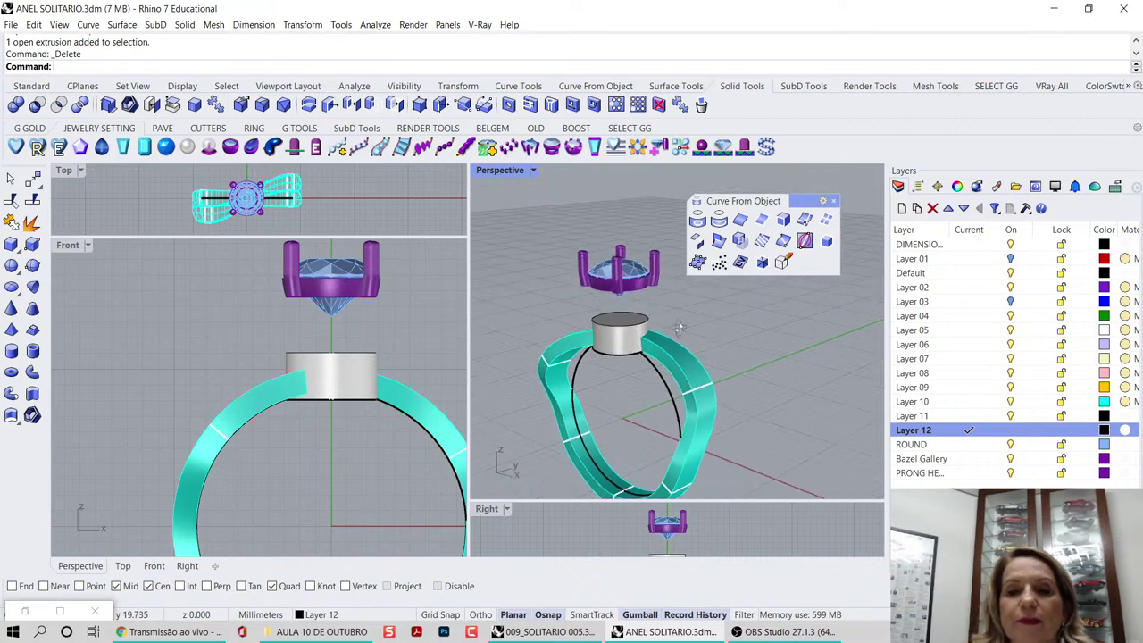
pyautogui.moveTo(679, 328); pyautogui.dragTo(647, 332, button='right')
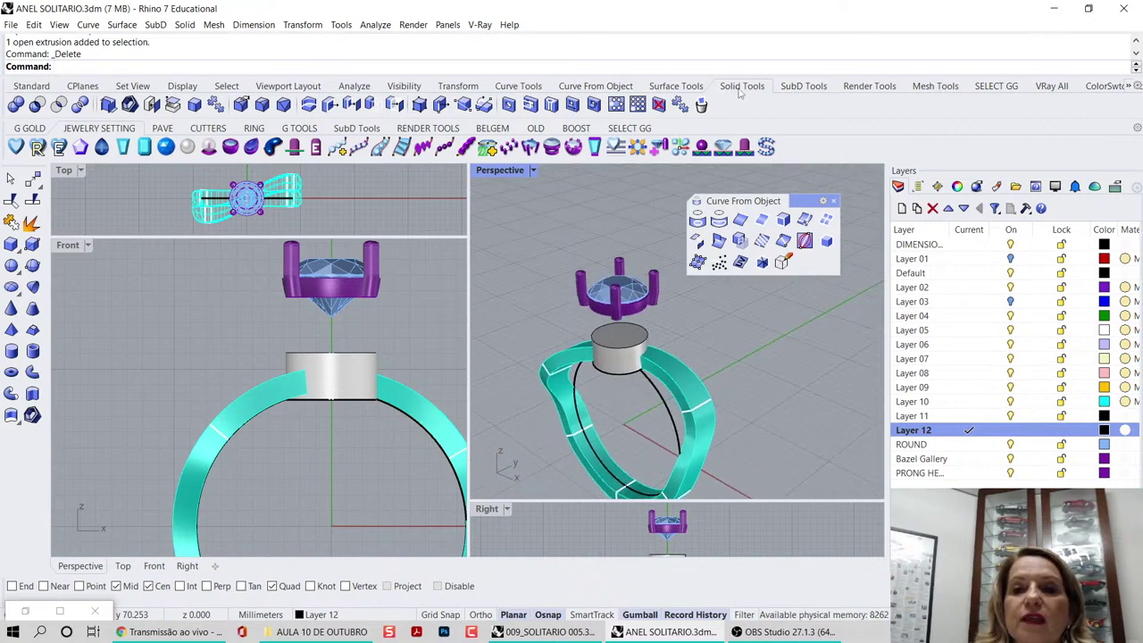
pyautogui.click(131, 107)
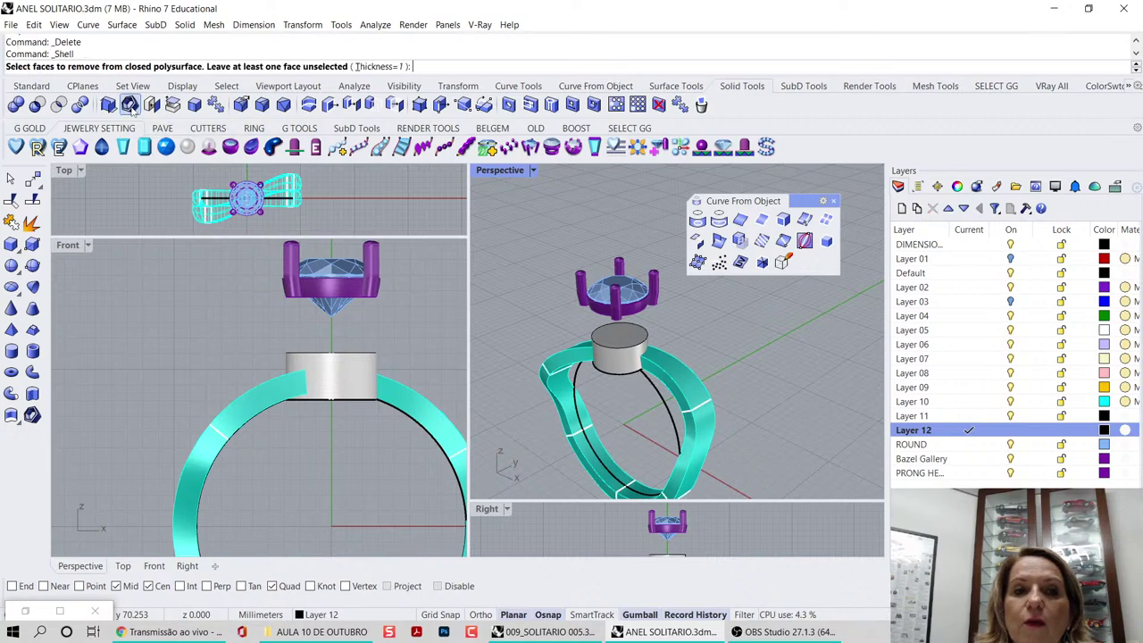
pyautogui.click(391, 67)
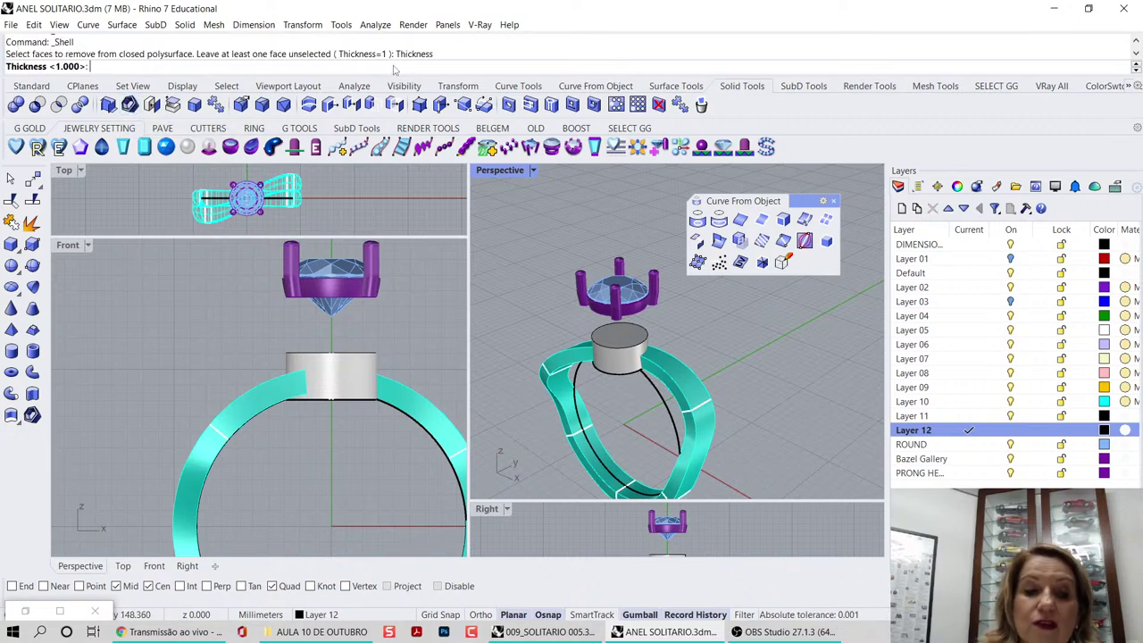
pyautogui.write('1')
pyautogui.press('Return')
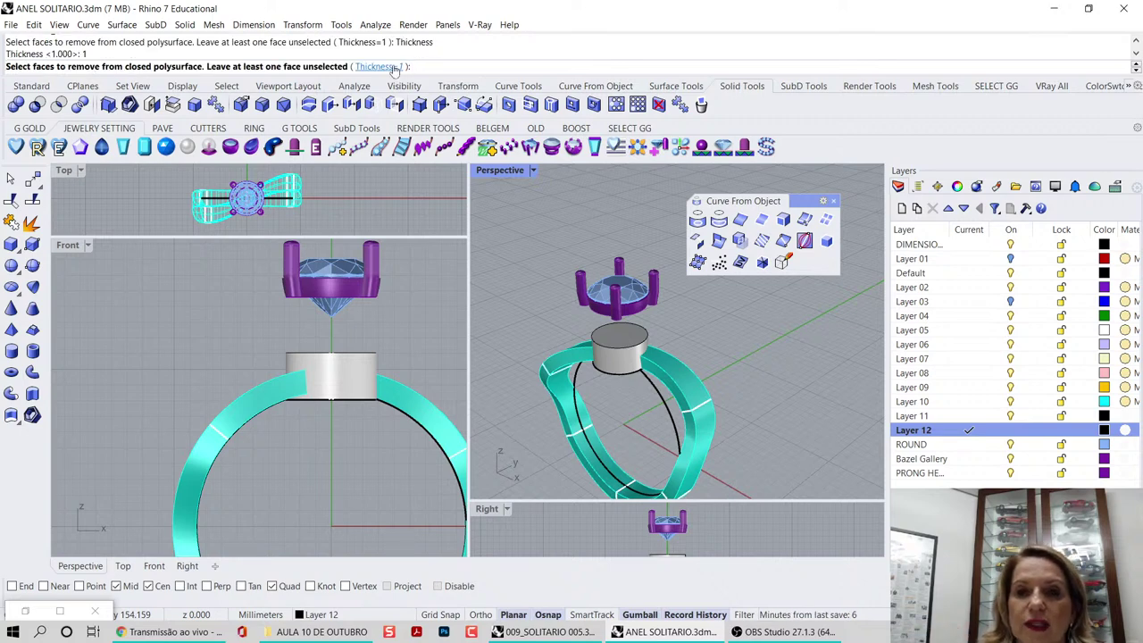
pyautogui.doubleClick(494, 172)
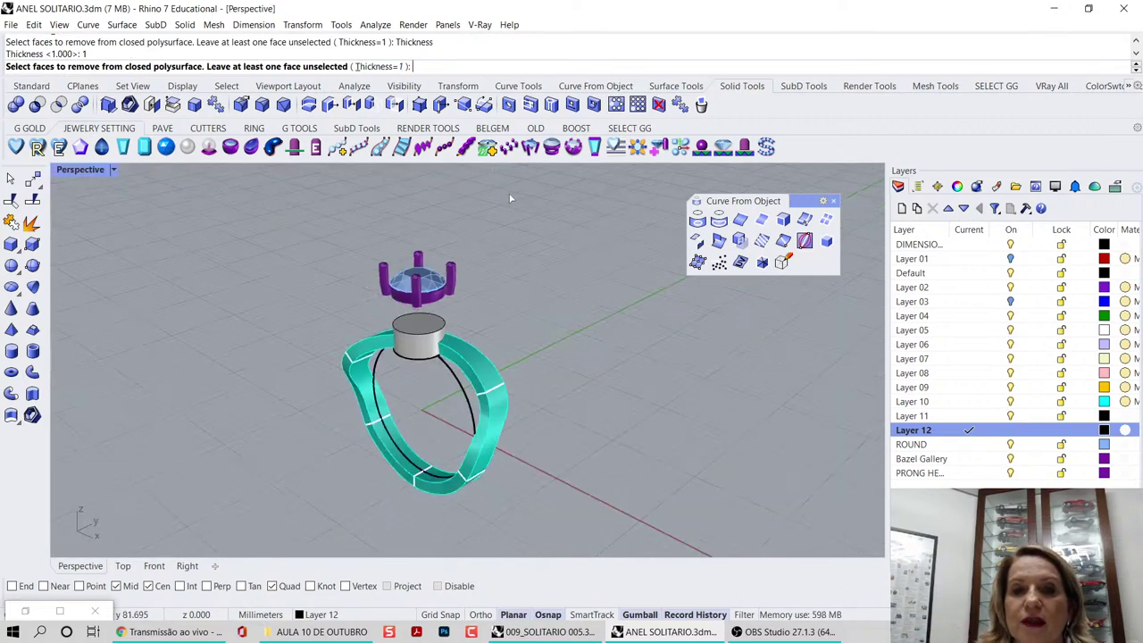
pyautogui.scroll(4, 510, 199)
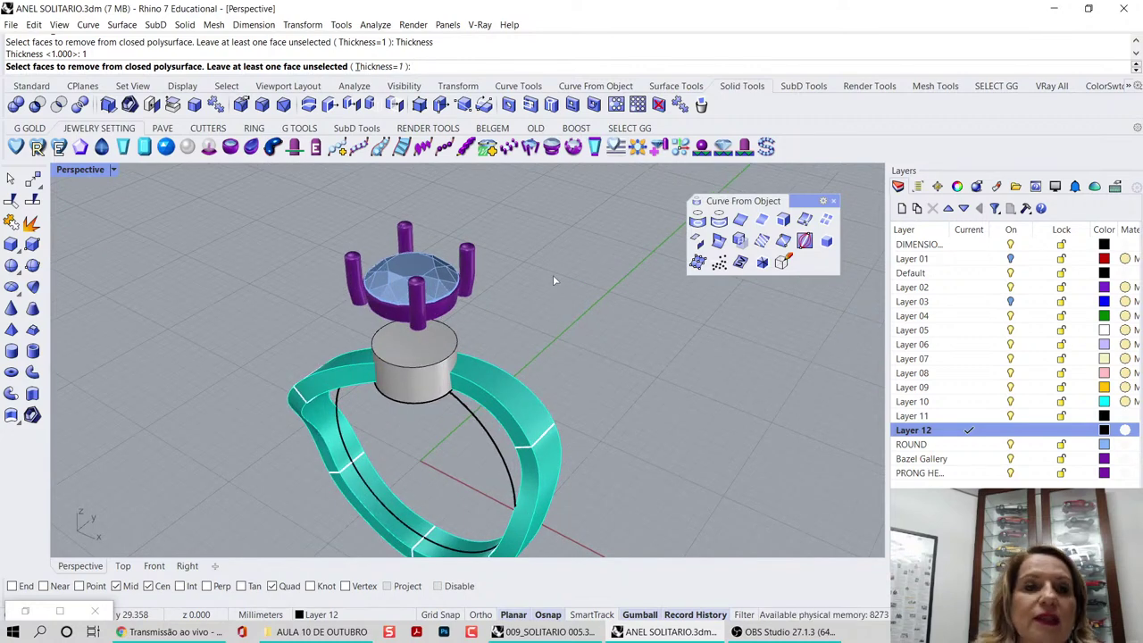
pyautogui.press('Escape')
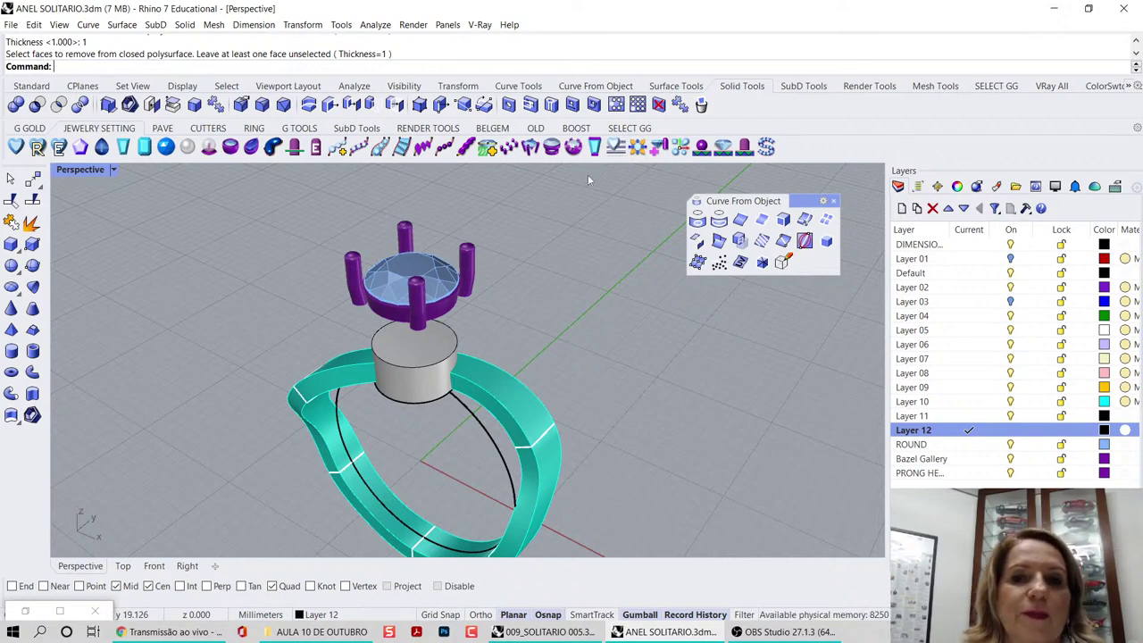
# - Shell the cylinder on top of the band with a thickness of 1 mm, removing its upper and lower faces
pyautogui.click(130, 104)
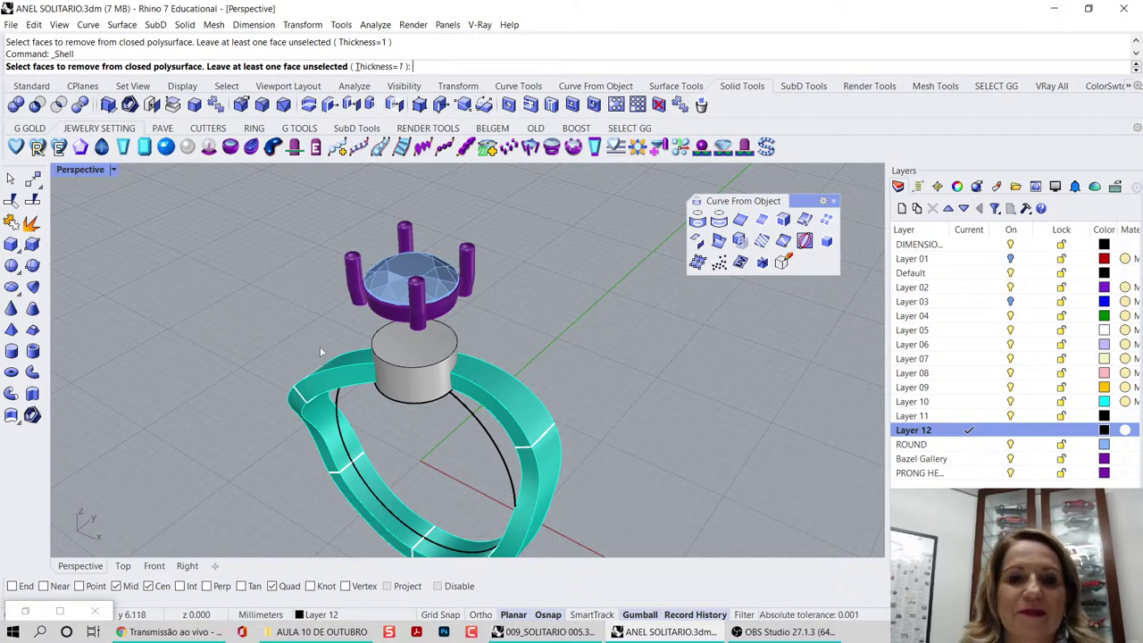
pyautogui.click(412, 348)
pyautogui.moveTo(418, 439); pyautogui.dragTo(471, 391, button='right')
pyautogui.click(437, 274)
pyautogui.press('Return')
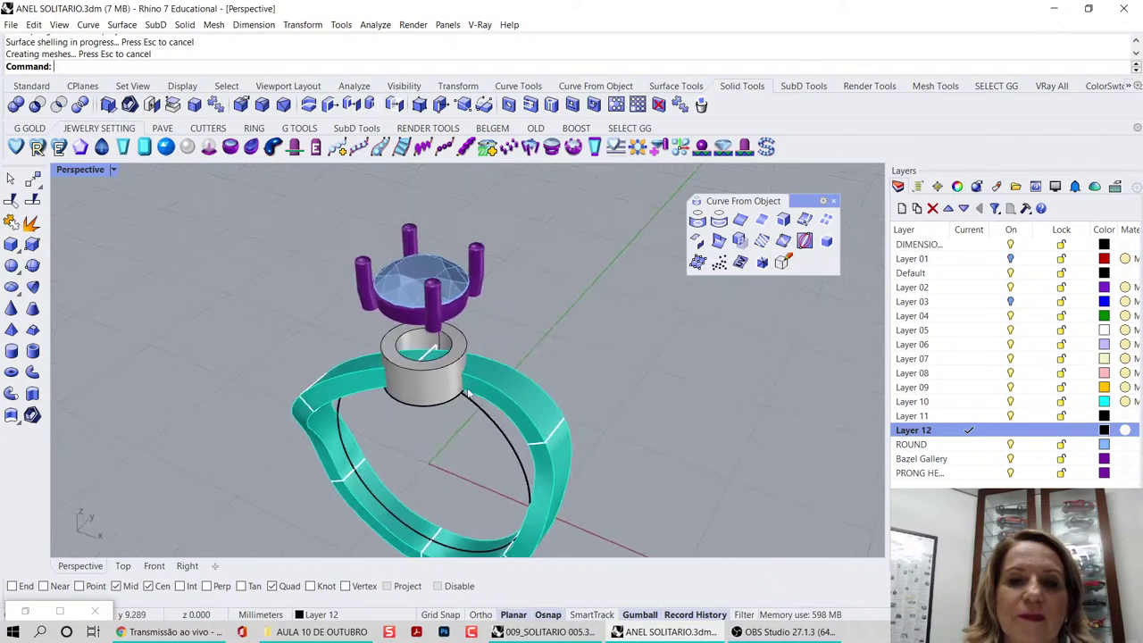
# - Try to rotate the stone, prongs and setting by 45 degrees about their centre in the Top view, and undo it
pyautogui.hotkey('alt', 'Tab')
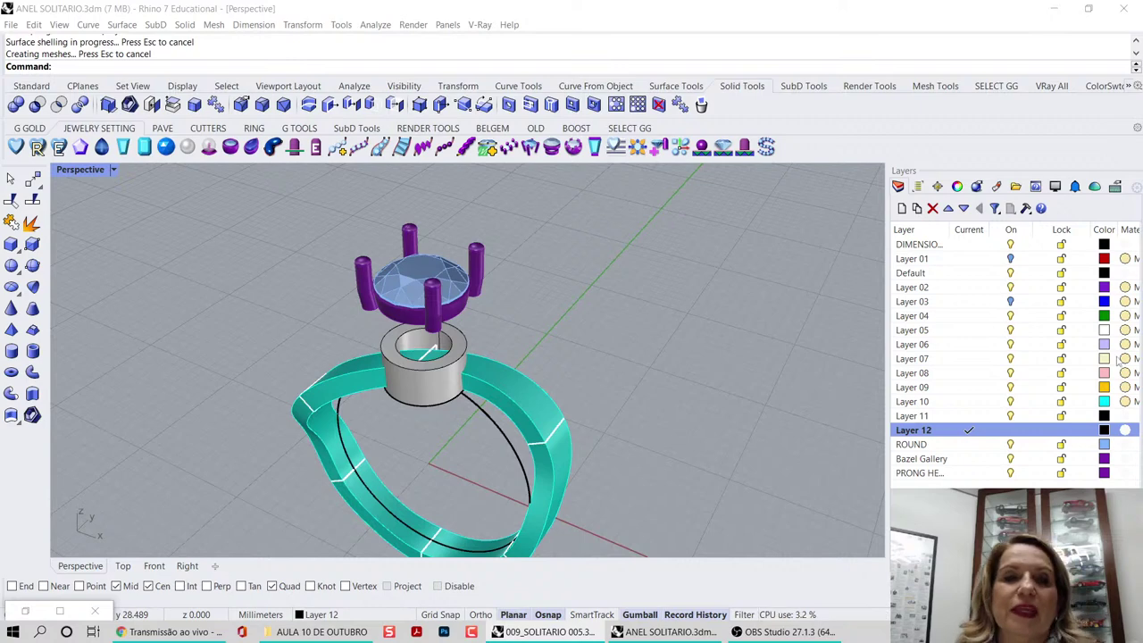
pyautogui.click(561, 321)
pyautogui.doubleClick(82, 170)
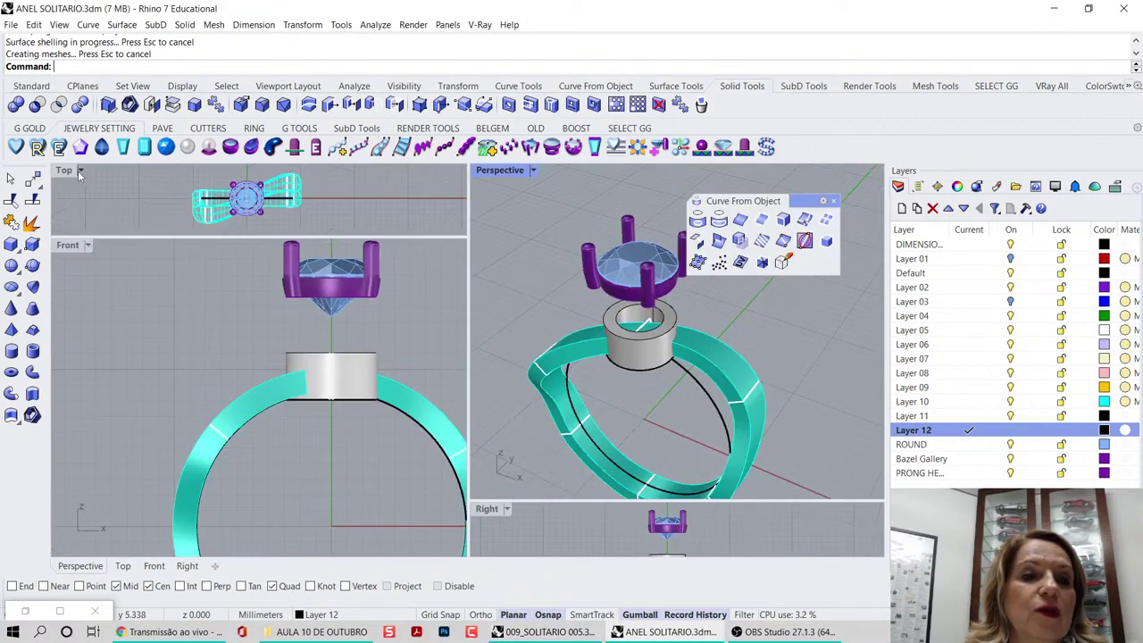
pyautogui.doubleClick(68, 171)
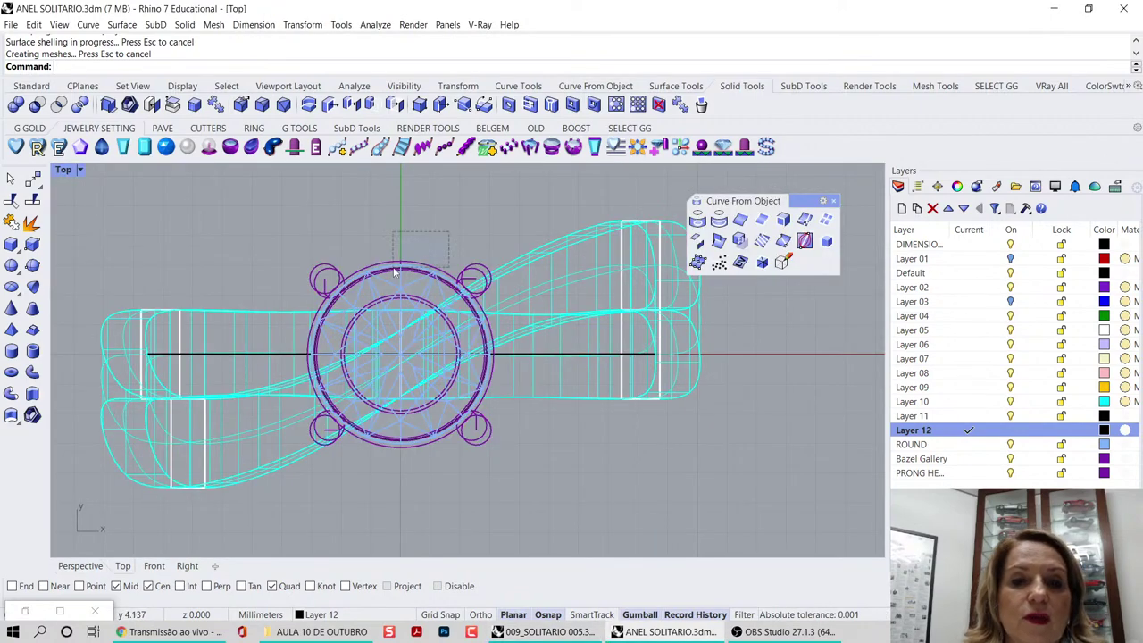
pyautogui.click(362, 297)
pyautogui.keyDown('shift'); pyautogui.click(340, 275); pyautogui.keyUp('shift')
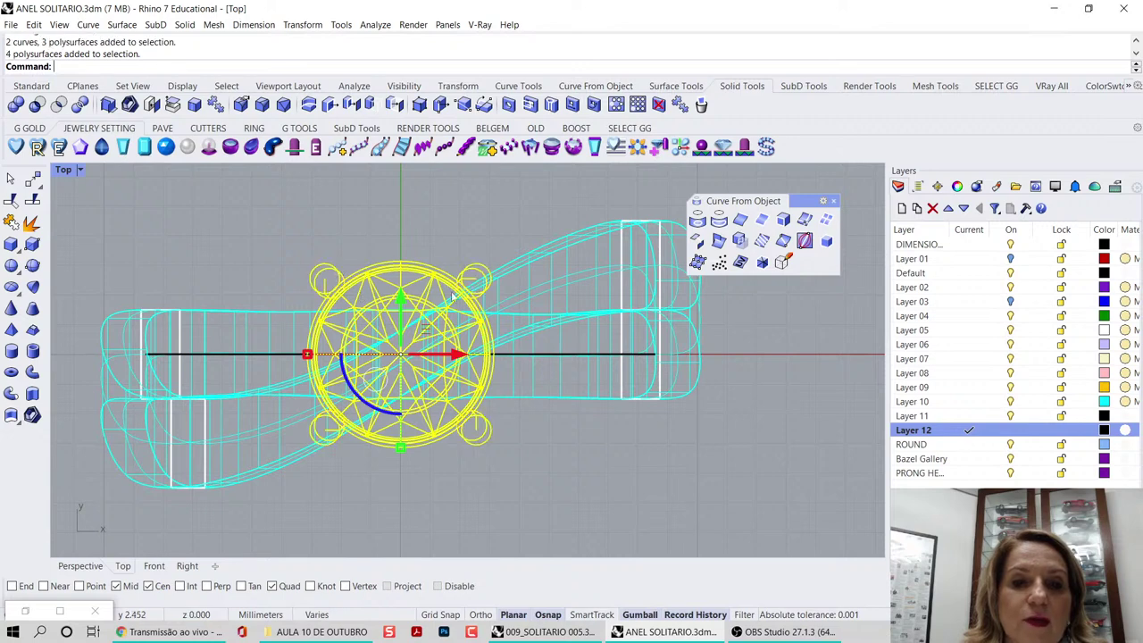
pyautogui.click(386, 413)
pyautogui.write('45')
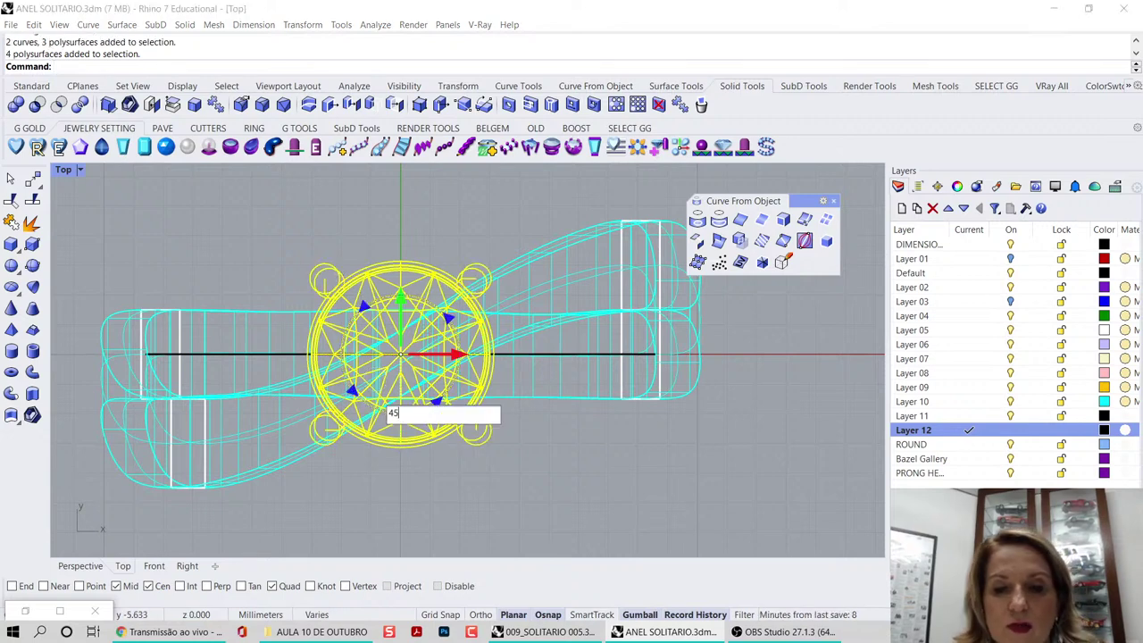
pyautogui.press('Return')
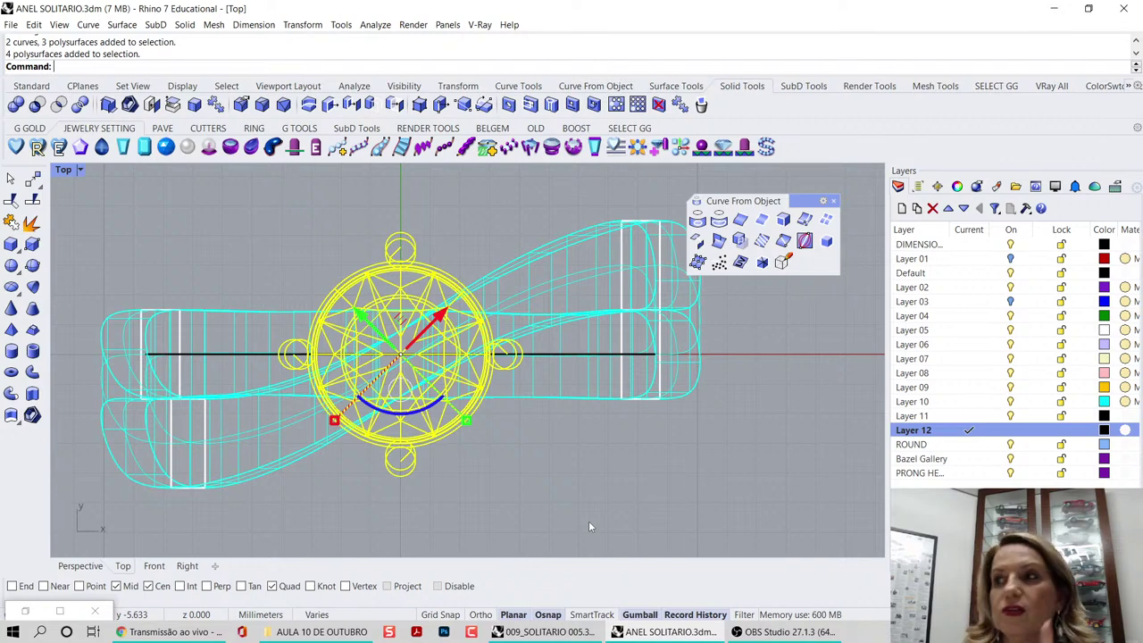
pyautogui.hotkey('ctrl', 'z')
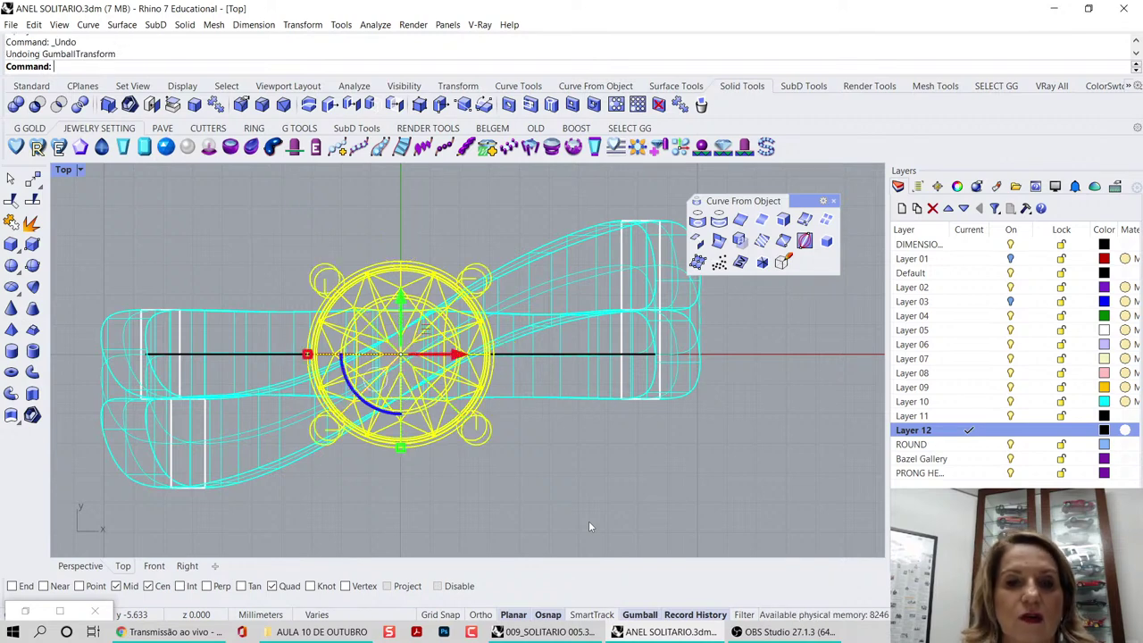
pyautogui.click(377, 416)
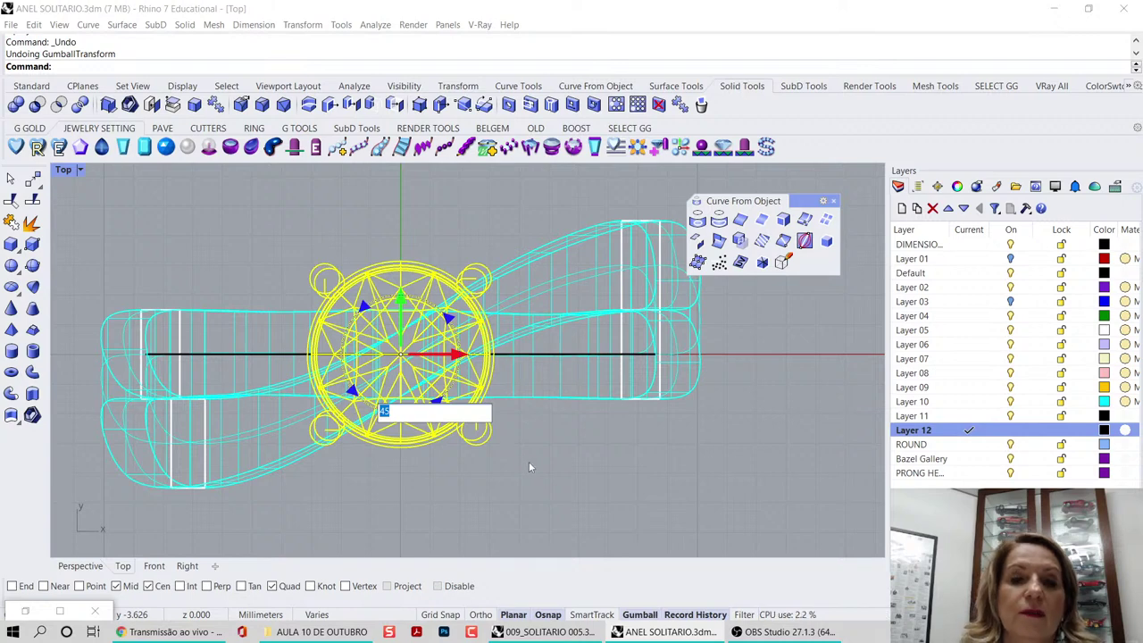
pyautogui.press('Return')
pyautogui.press('Escape')
pyautogui.hotkey('ctrl', 'z')
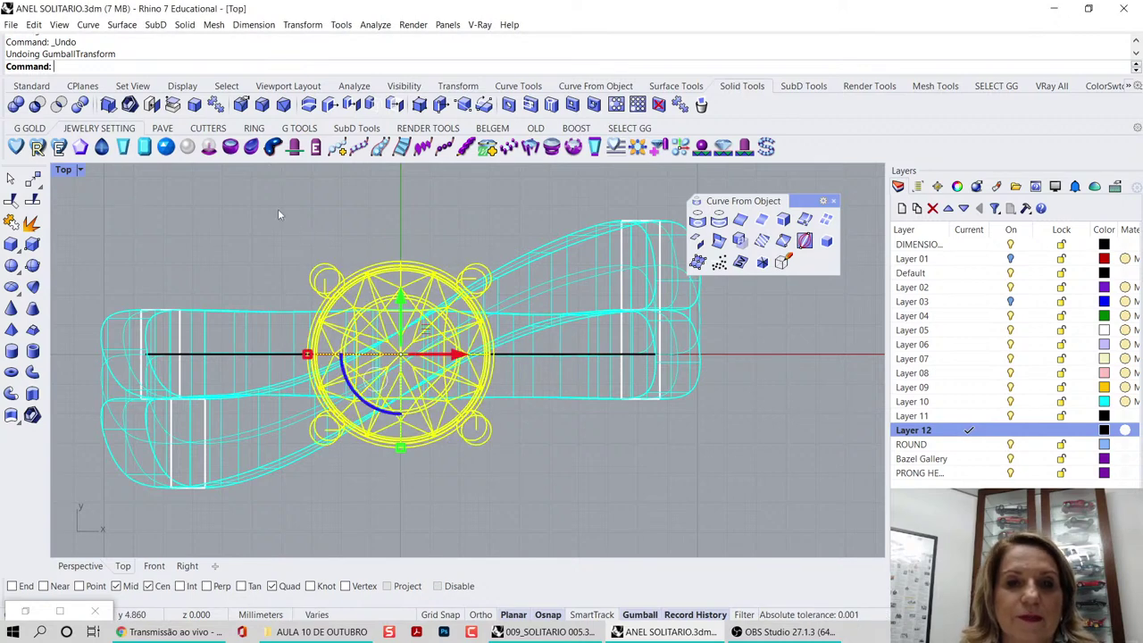
# - Window-select the whole head area in the Top view, try rotating the selection by 45 degrees, and undo the rotation
pyautogui.moveTo(276, 208); pyautogui.dragTo(511, 504)
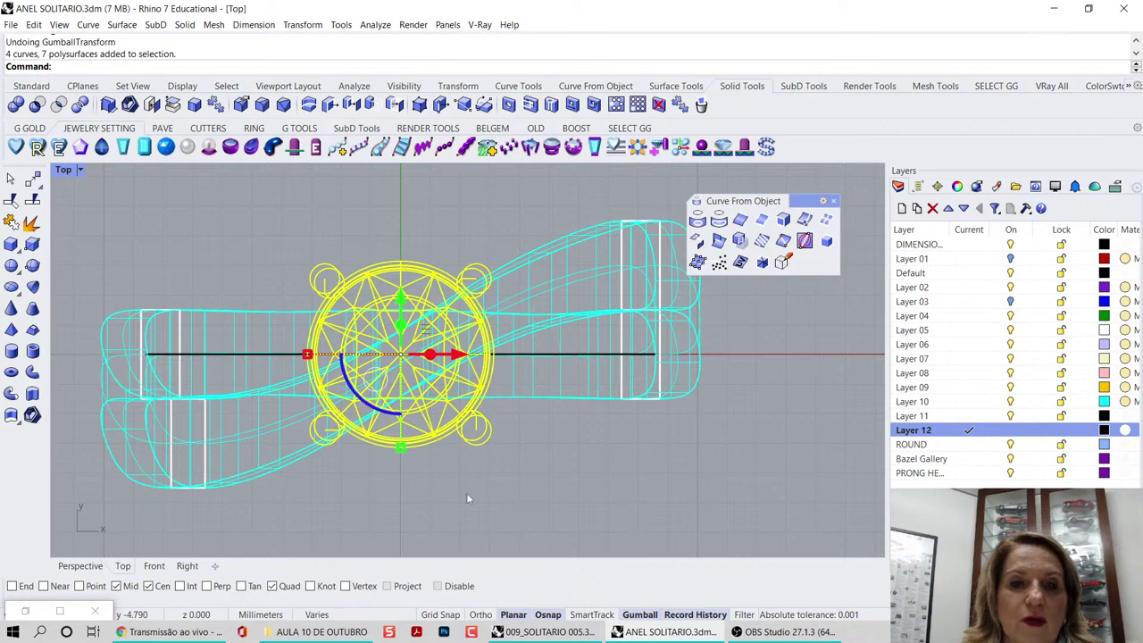
pyautogui.click(373, 409)
pyautogui.write('45')
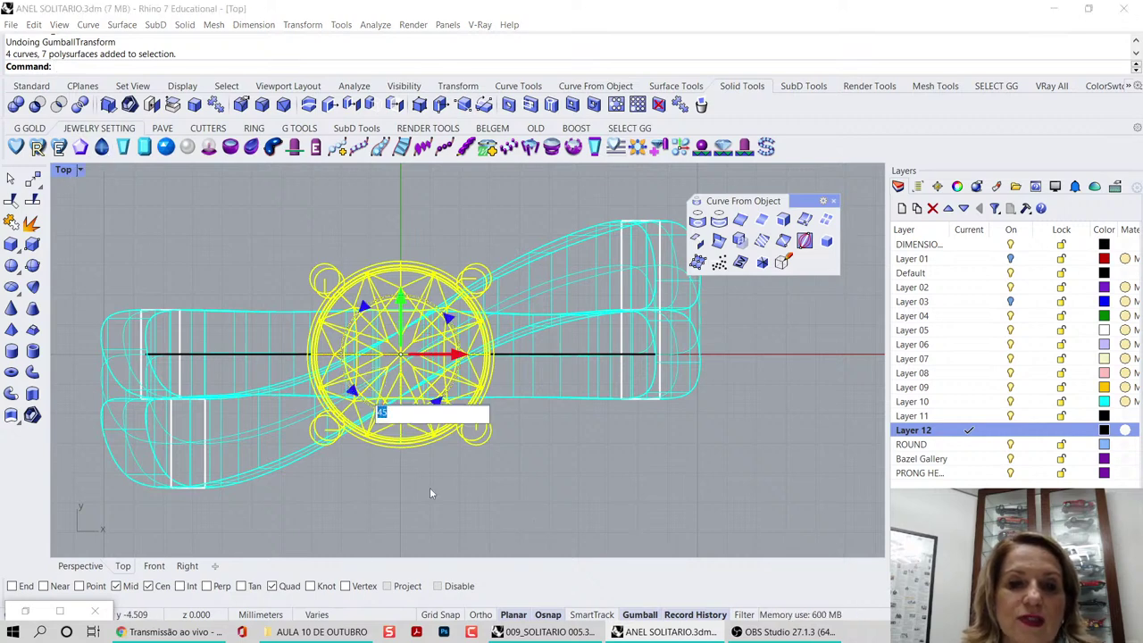
pyautogui.press('Return')
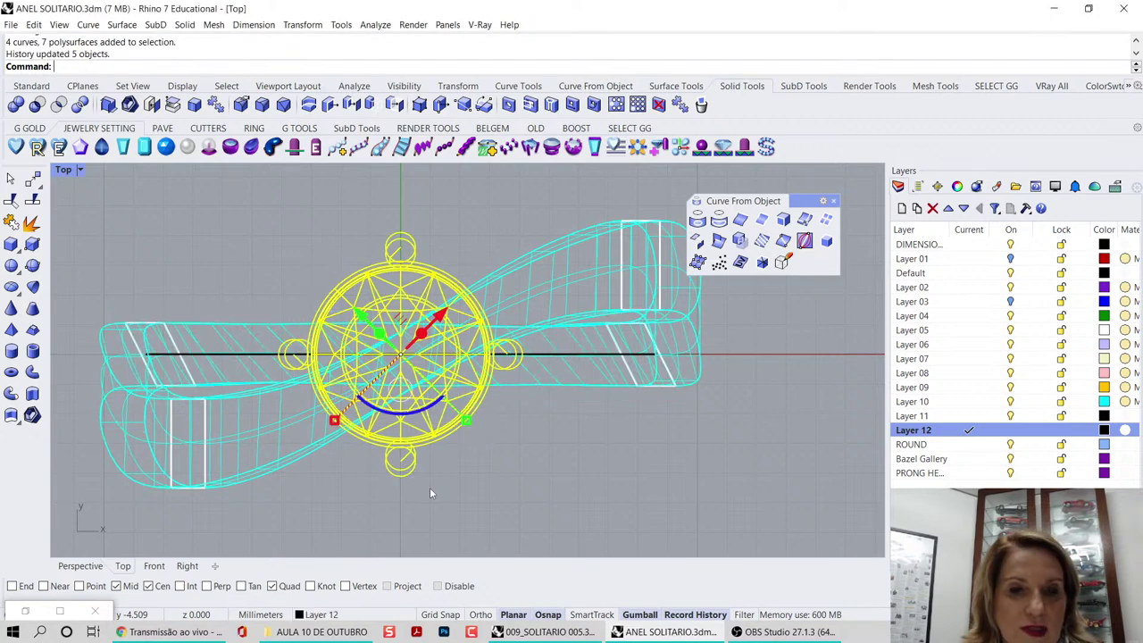
pyautogui.hotkey('ctrl', 'z')
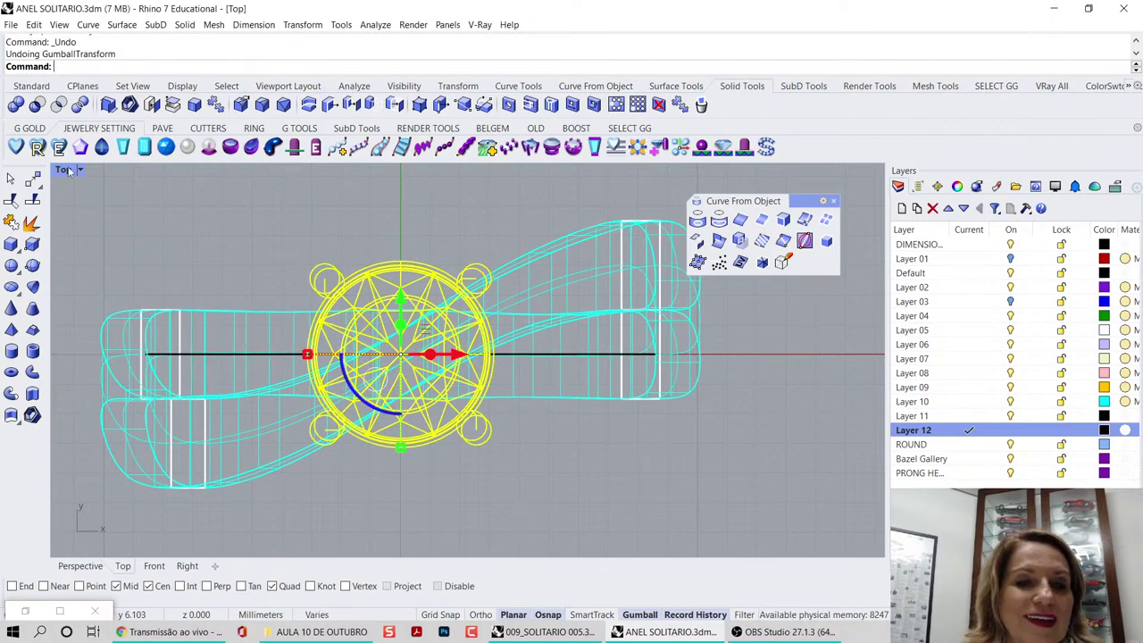
# - Select only the stone and its four prongs in the Front view and rotate them 45 degrees in the Top view
pyautogui.doubleClick(68, 169)
pyautogui.moveTo(383, 295); pyautogui.dragTo(372, 365, button='right')
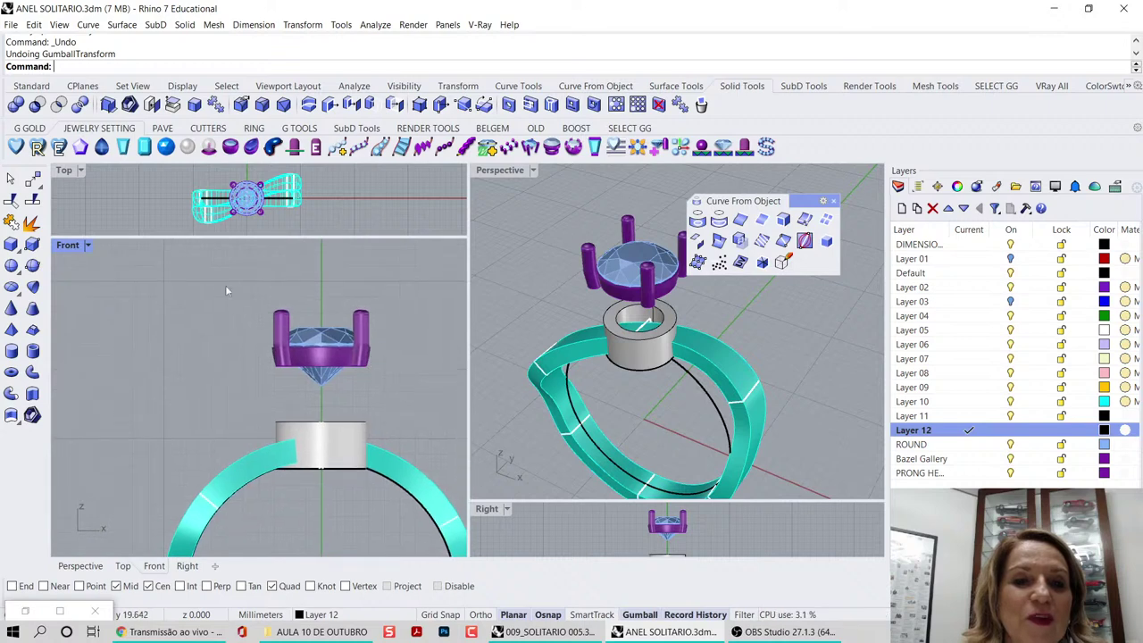
pyautogui.moveTo(225, 285); pyautogui.dragTo(391, 398)
pyautogui.click(69, 172)
pyautogui.doubleClick(66, 170)
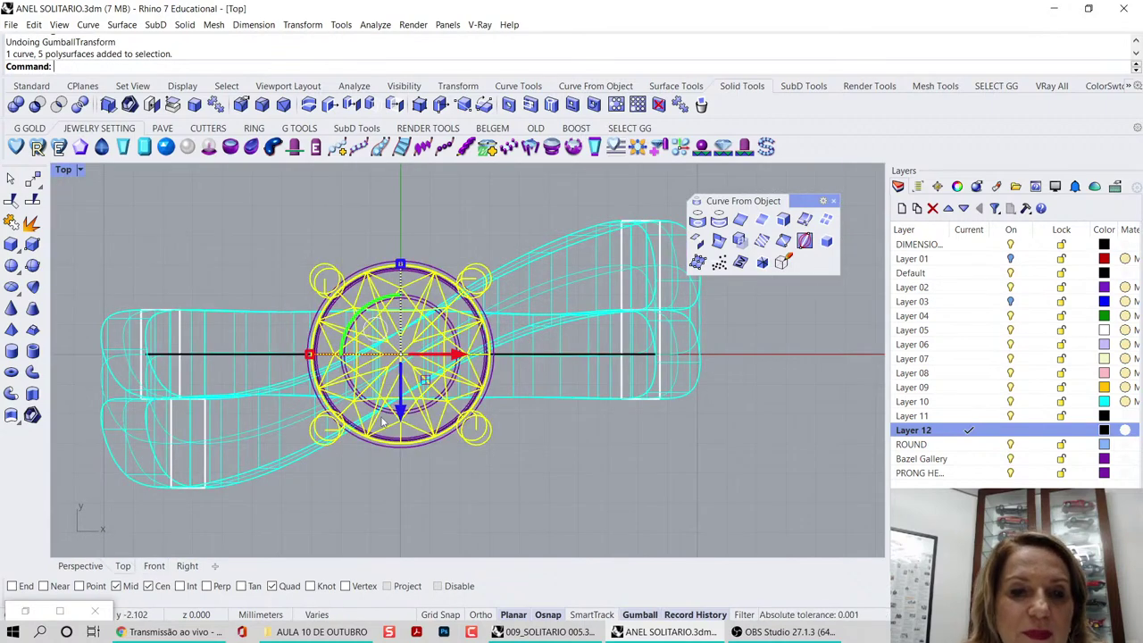
pyautogui.click(359, 311)
pyautogui.write('45')
pyautogui.press('Return')
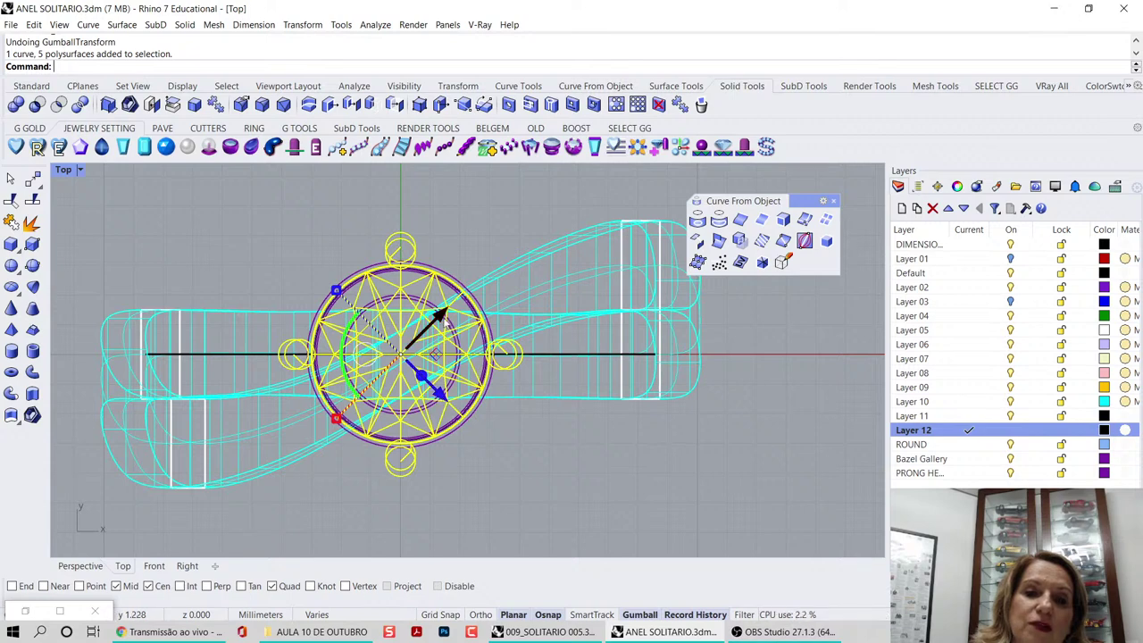
pyautogui.click(500, 484)
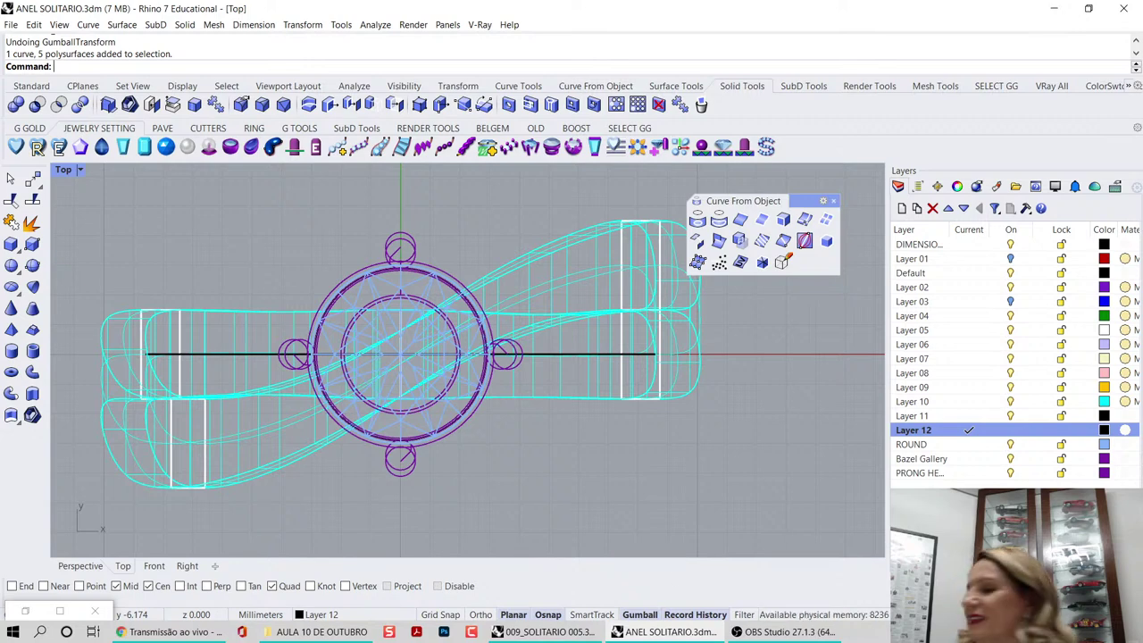
# - Restore the four-view layout and make the Top viewport taller
pyautogui.doubleClick(65, 171)
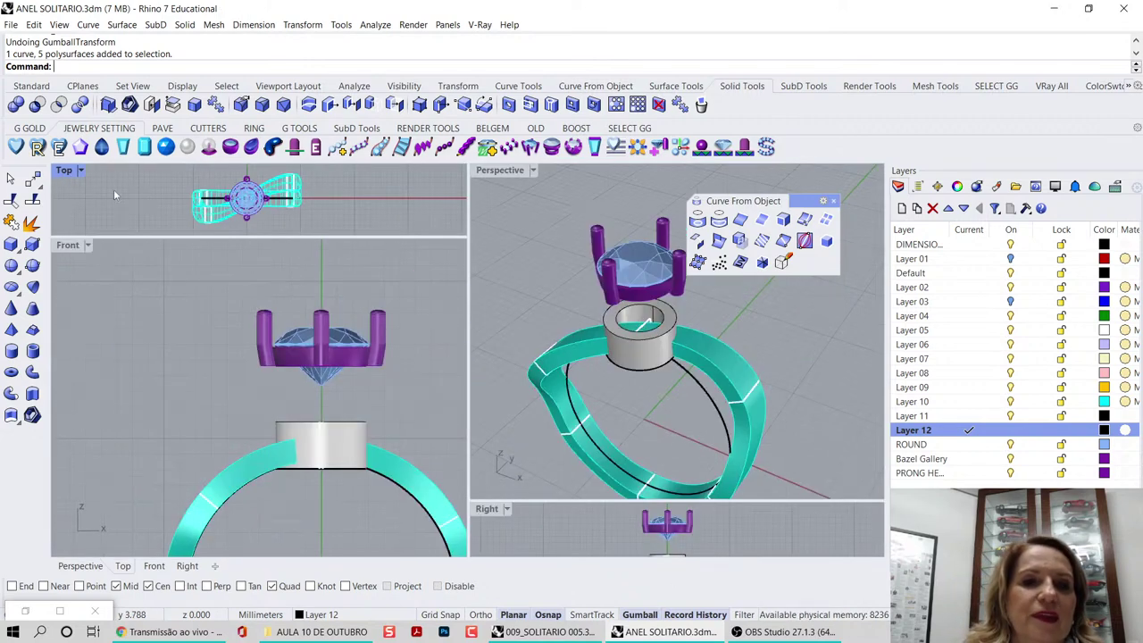
pyautogui.moveTo(194, 262); pyautogui.dragTo(417, 391)
pyautogui.press('Escape')
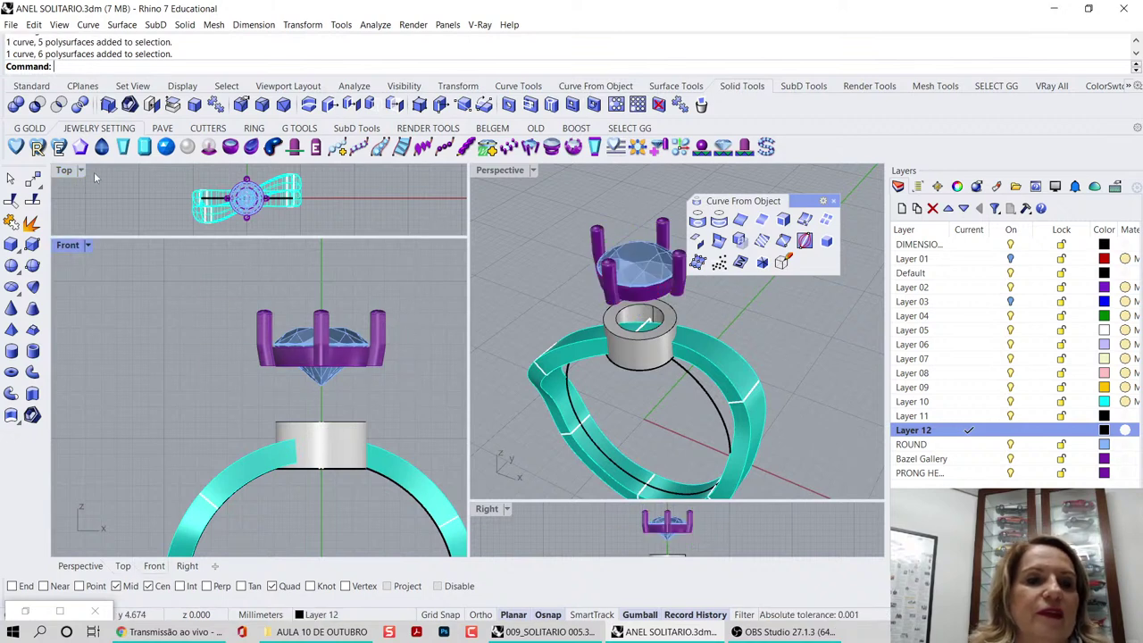
pyautogui.click(130, 236)
pyautogui.moveTo(129, 236); pyautogui.dragTo(129, 265)
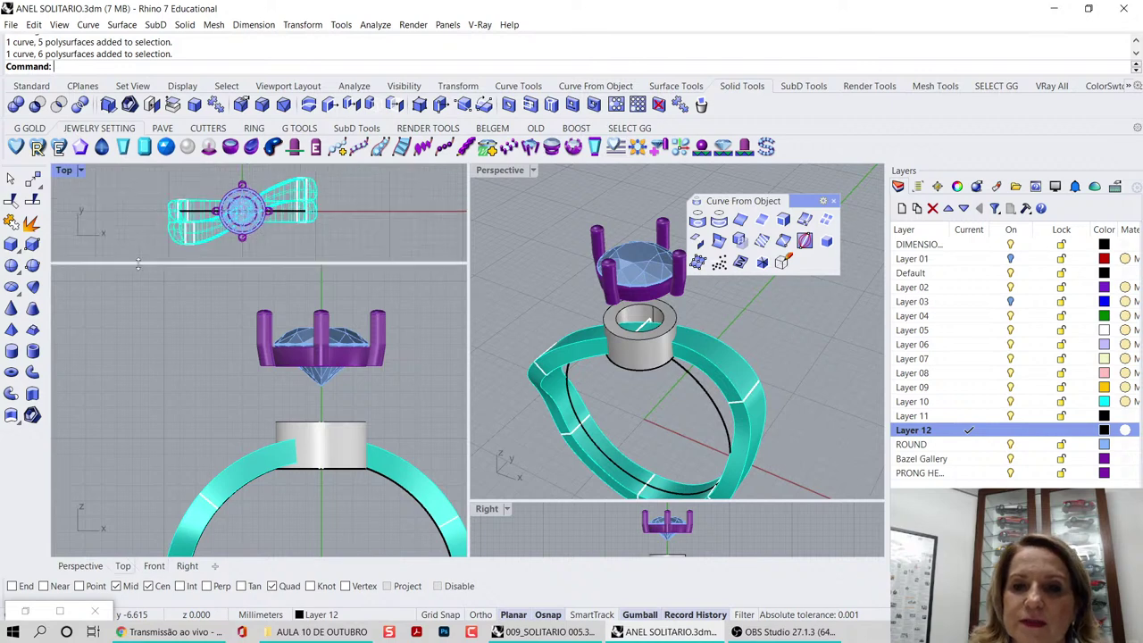
pyautogui.click(547, 631)
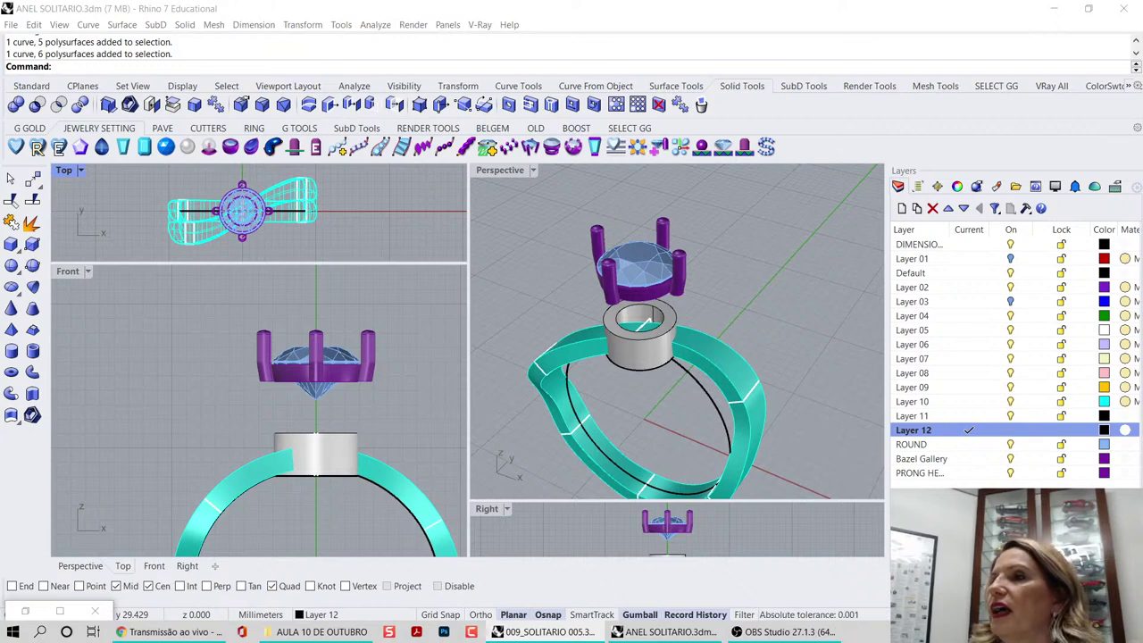
pyautogui.click(283, 427)
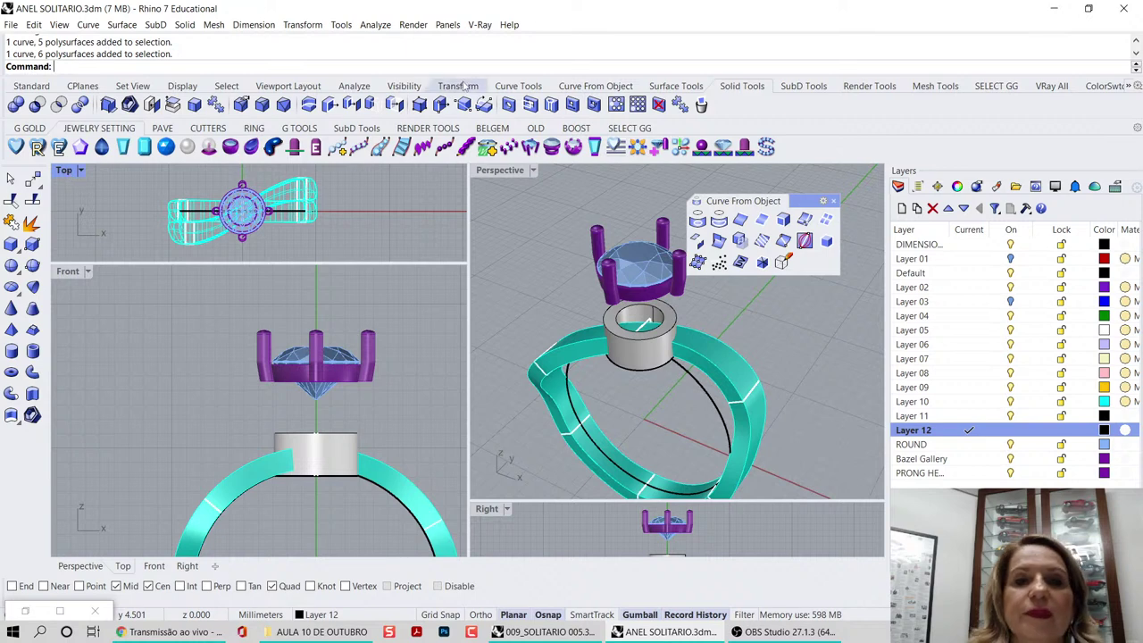
# - Begin an arc defined by start, end and a point on it, starting at the base of the rear prong
pyautogui.click(518, 85)
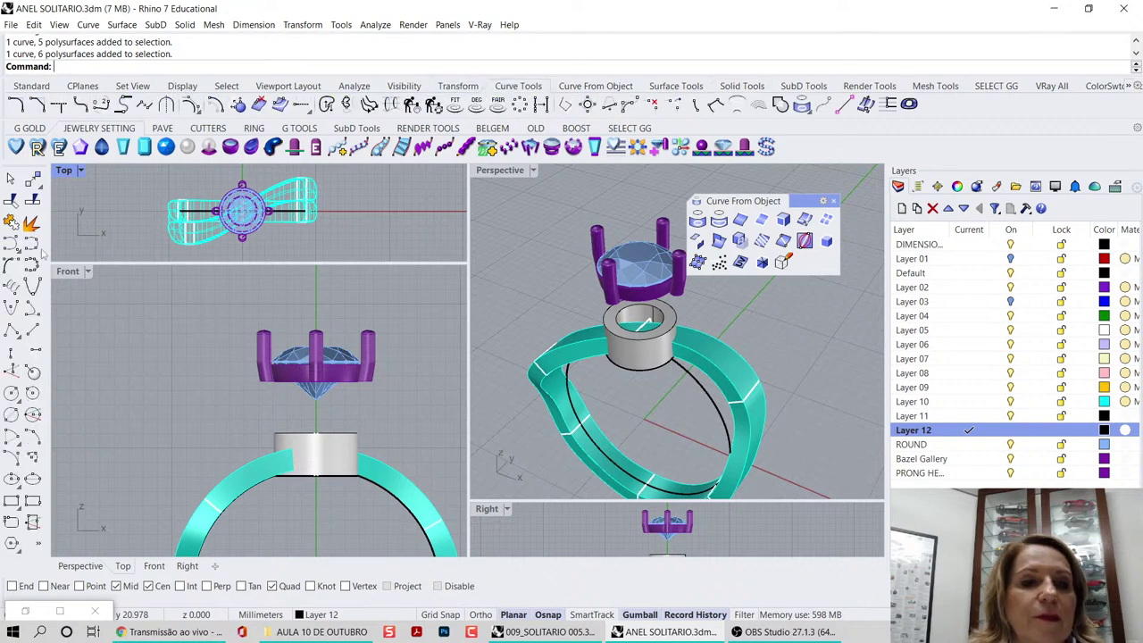
pyautogui.click(32, 435)
pyautogui.scroll(2, 314, 275)
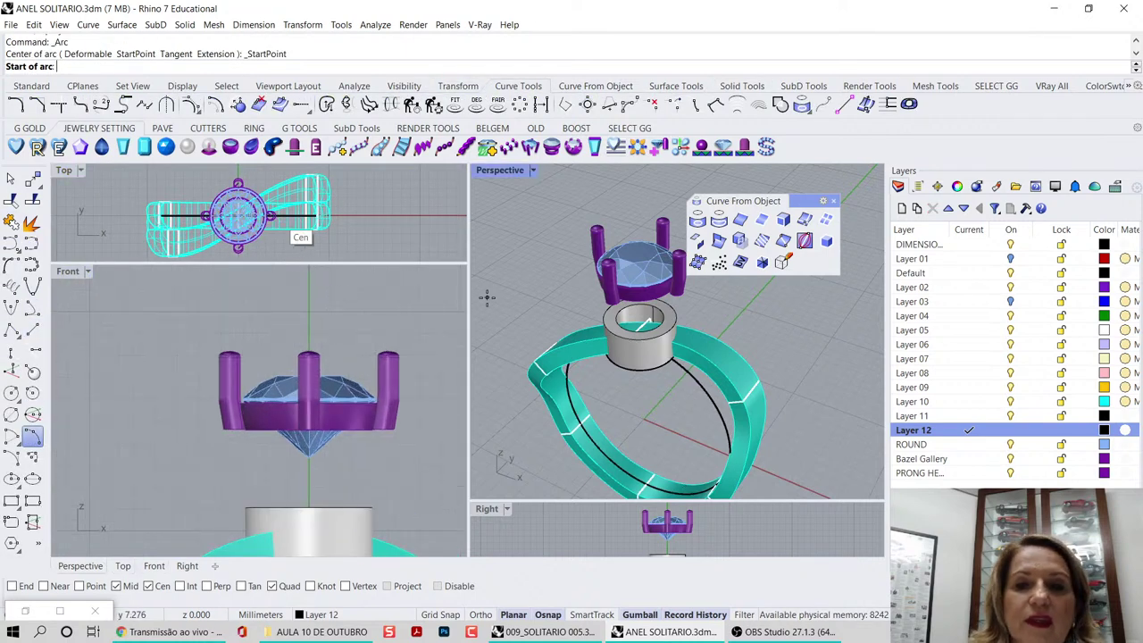
pyautogui.click(834, 200)
pyautogui.moveTo(777, 205); pyautogui.dragTo(811, 242, button='right')
pyautogui.scroll(6, 740, 277)
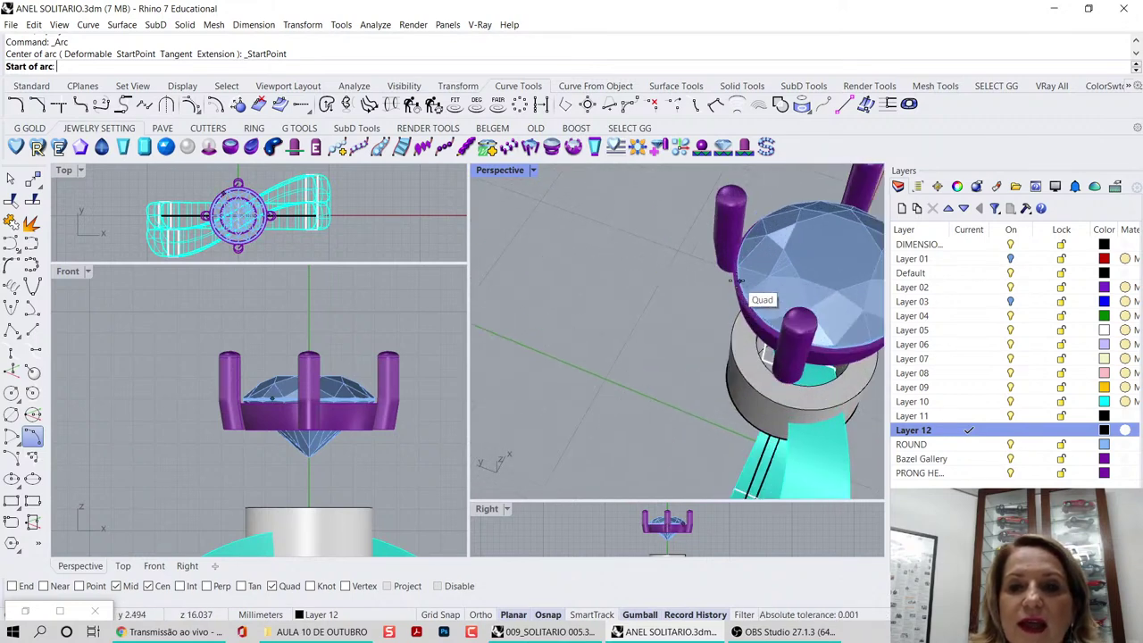
pyautogui.moveTo(607, 307); pyautogui.dragTo(690, 282, button='right')
pyautogui.scroll(2, 670, 291)
pyautogui.scroll(2, 668, 291)
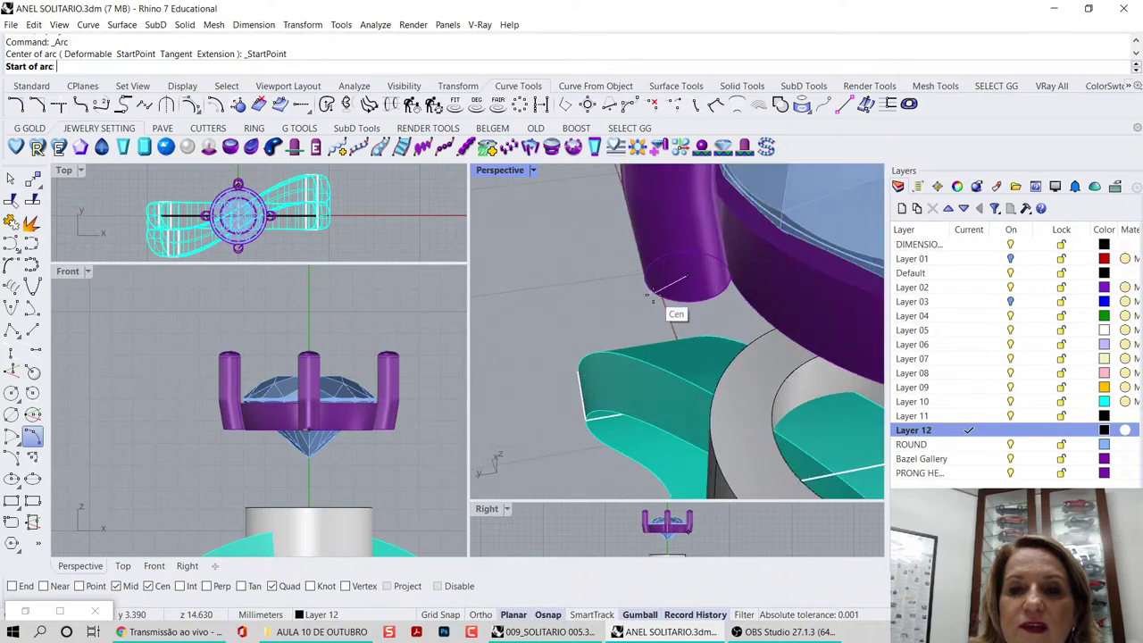
pyautogui.click(672, 297)
# - End the arc on the lower edge of the grey cylinder and bulge it outward to the left in the Front view
pyautogui.scroll(-2, 546, 247)
pyautogui.scroll(-3, 546, 247)
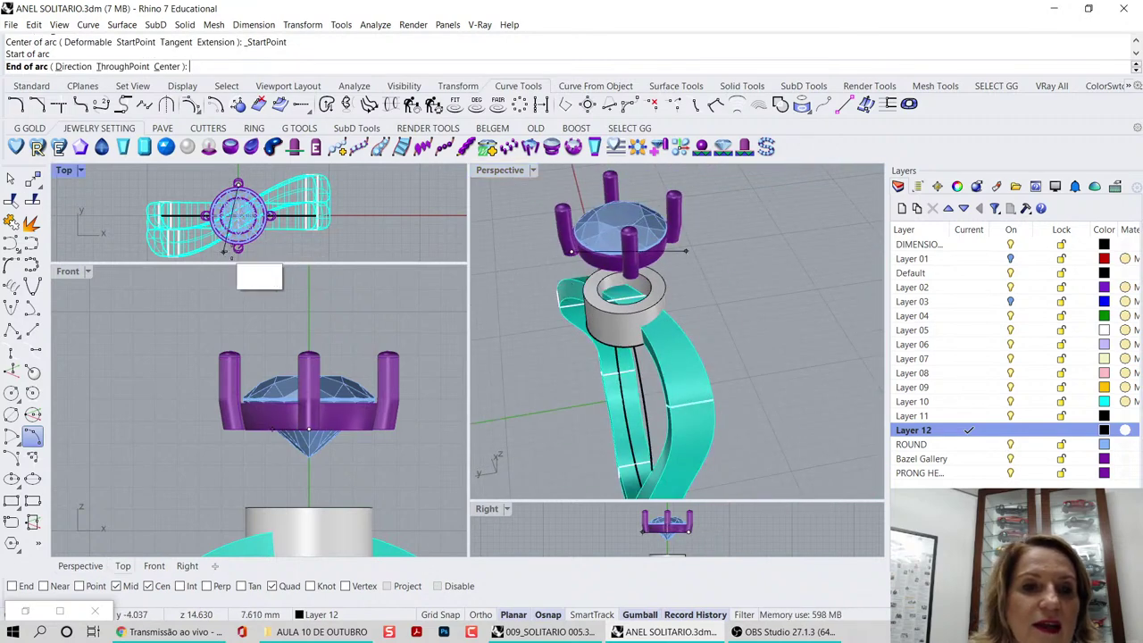
pyautogui.moveTo(362, 438); pyautogui.dragTo(338, 386, button='right')
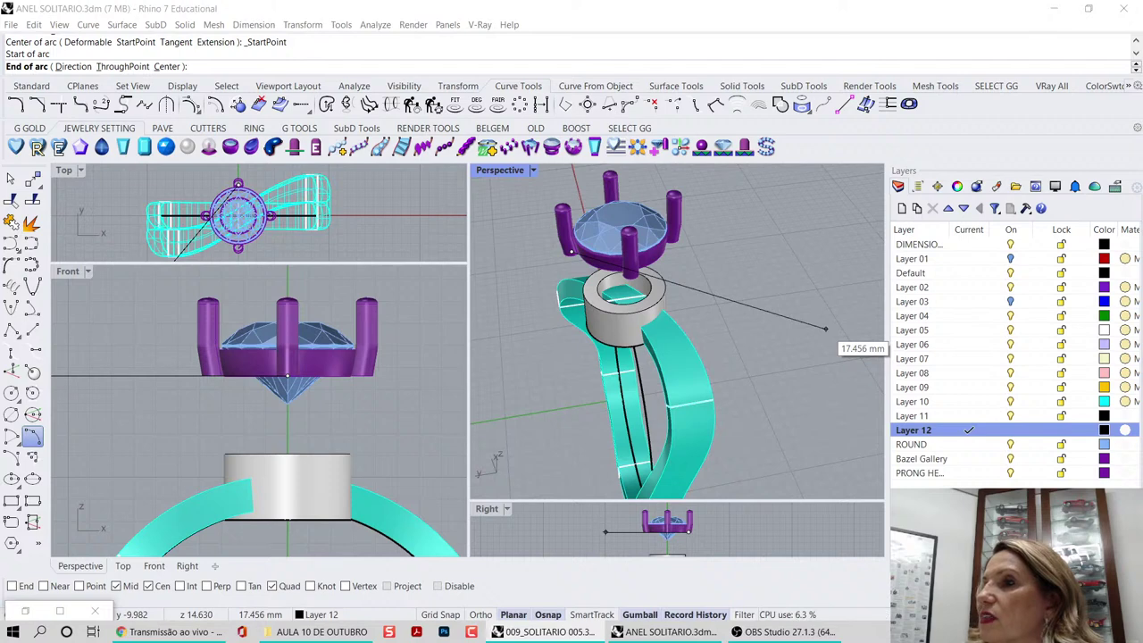
pyautogui.moveTo(384, 414); pyautogui.dragTo(253, 435, button='right')
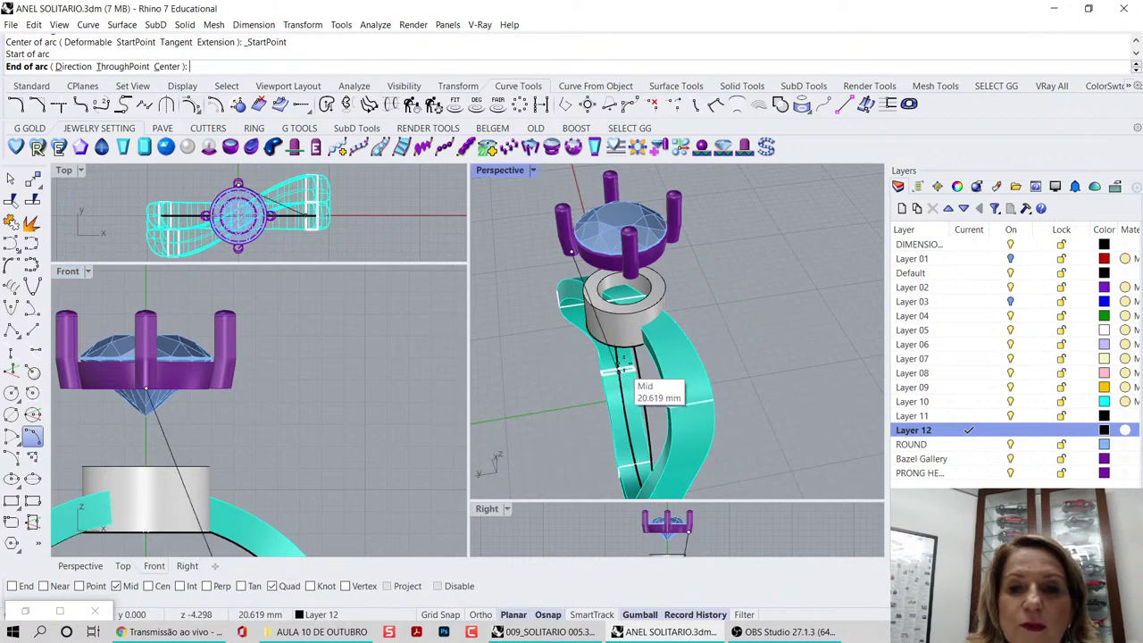
pyautogui.click(639, 352)
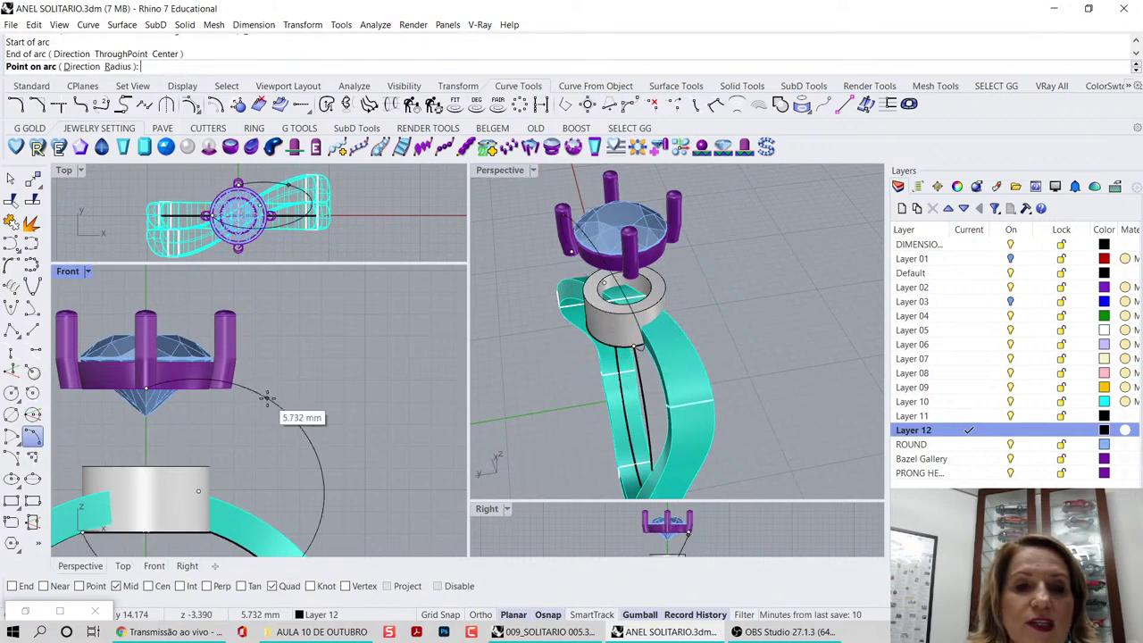
pyautogui.moveTo(131, 416); pyautogui.dragTo(265, 419, button='right')
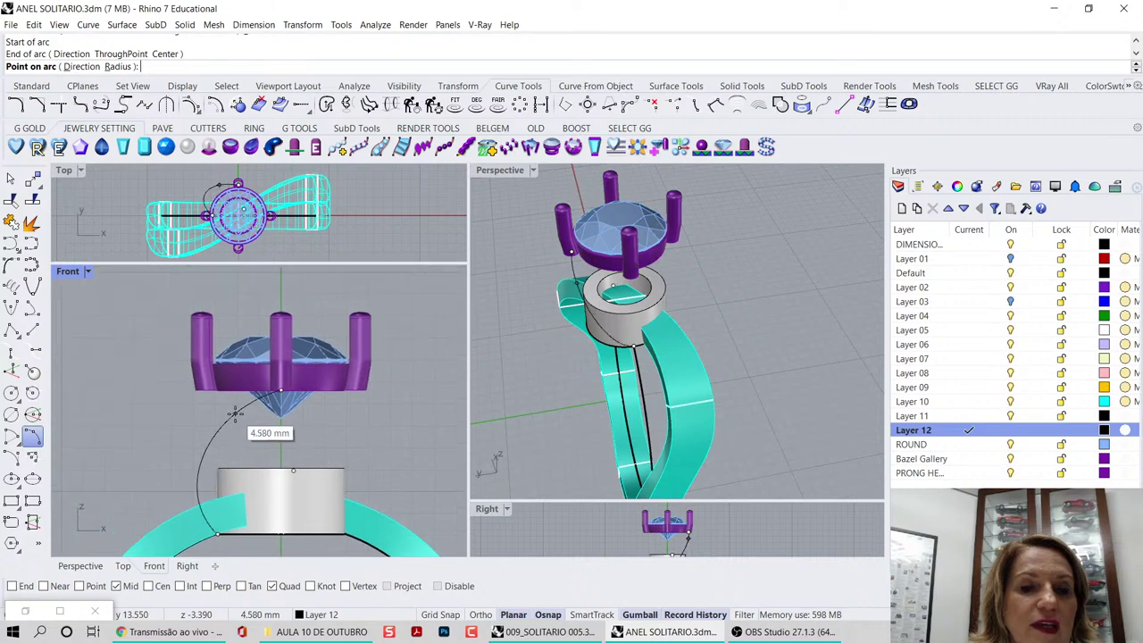
pyautogui.click(236, 415)
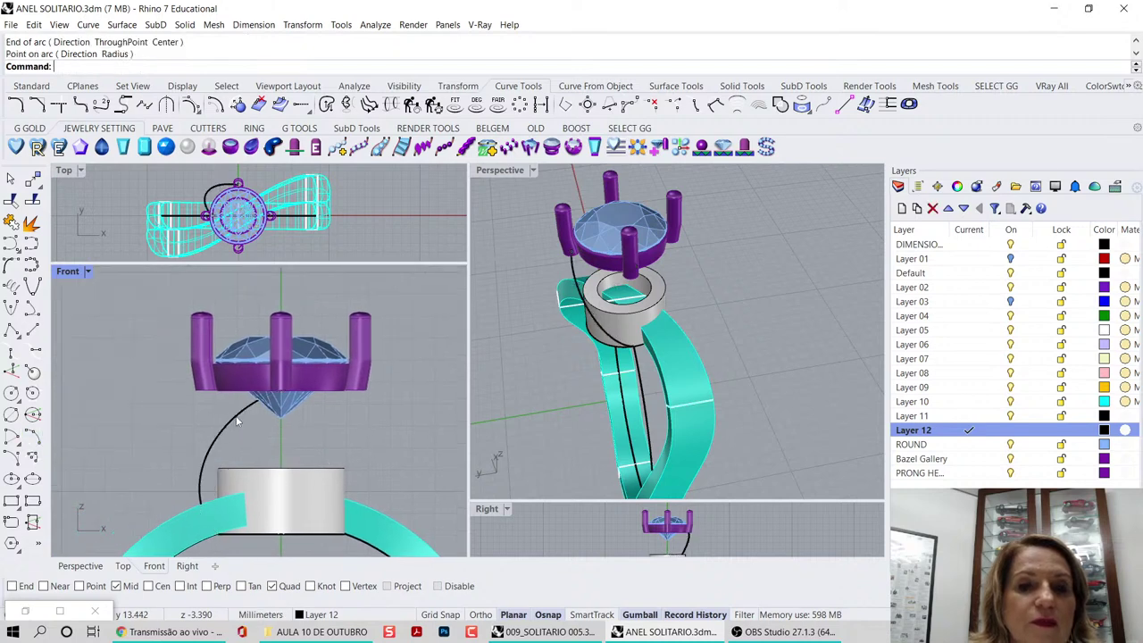
# - Maximize the Perspective view and inspect the new arc between the prong and the grey cylinder from the side
pyautogui.doubleClick(497, 170)
pyautogui.moveTo(489, 257); pyautogui.dragTo(721, 199, button='right')
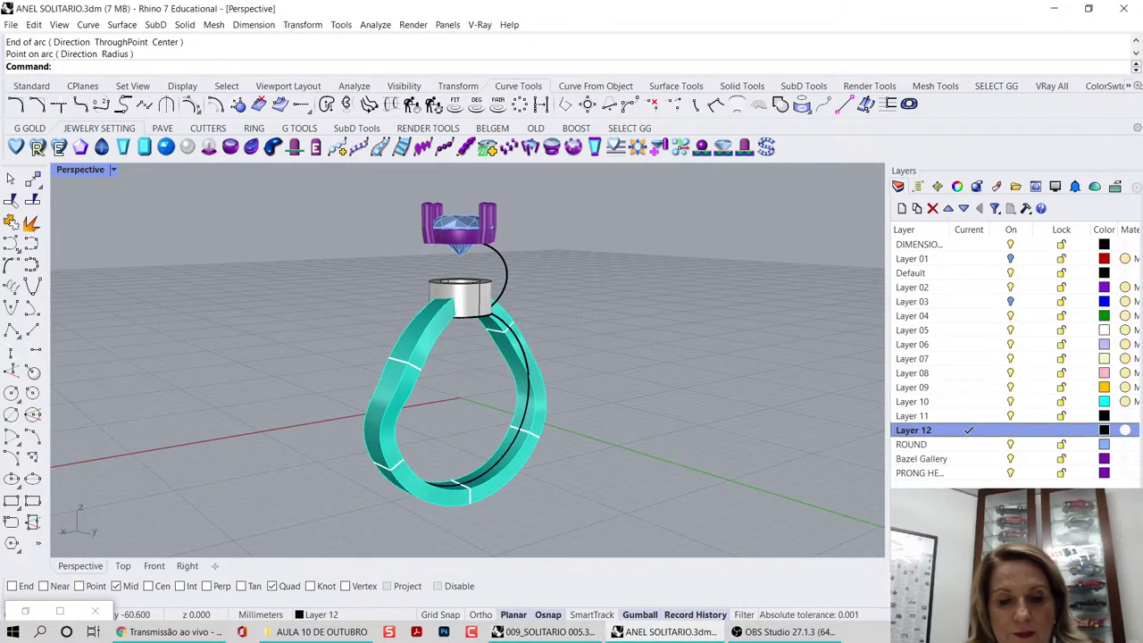
pyautogui.hotkey('ctrl', 'c')
pyautogui.hotkey('alt', 'Tab')
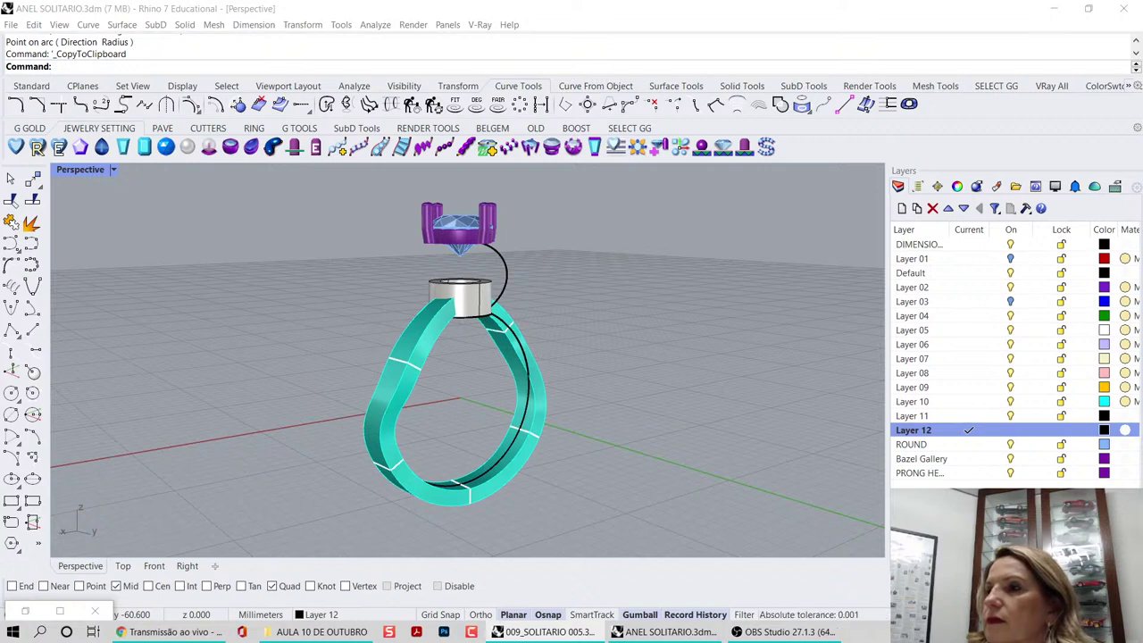
pyautogui.click(223, 291)
pyautogui.click(271, 336)
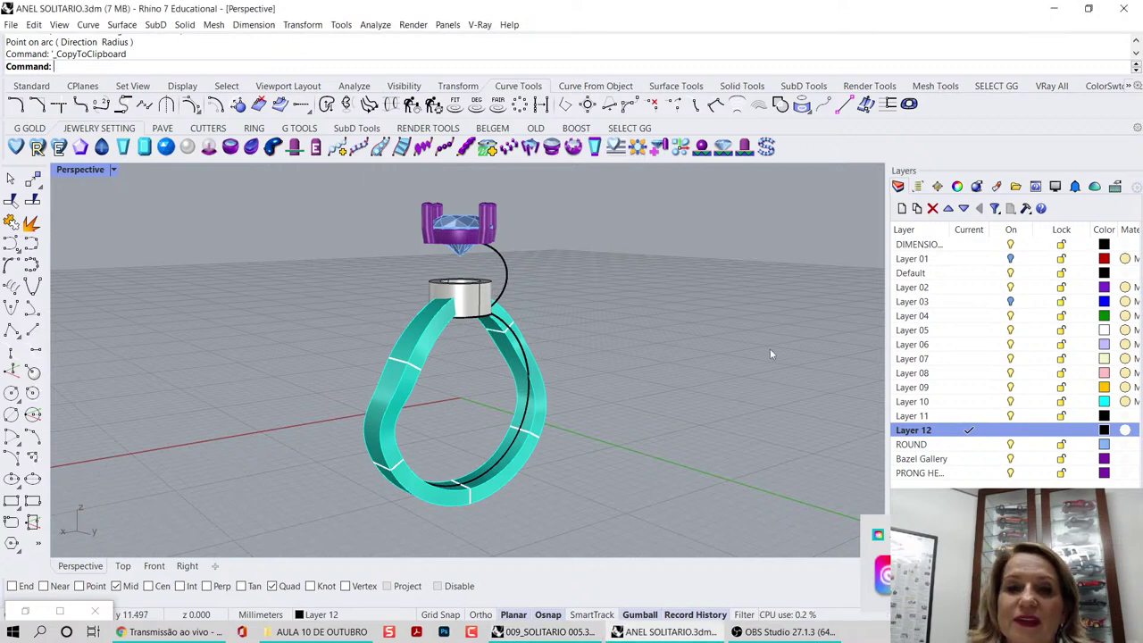
# - Paste the copied curve from the clipboard, lower it slightly in the Front view, and delete the black arc it replaces
pyautogui.moveTo(770, 348); pyautogui.dragTo(633, 337, button='right')
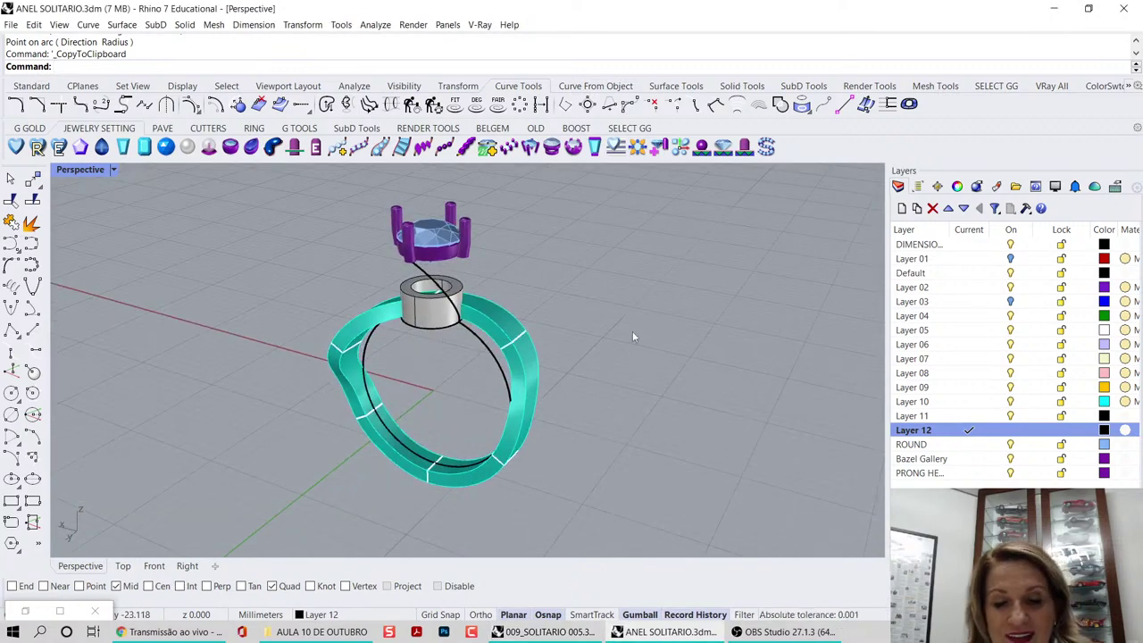
pyautogui.hotkey('ctrl', 'v')
pyautogui.press('Escape')
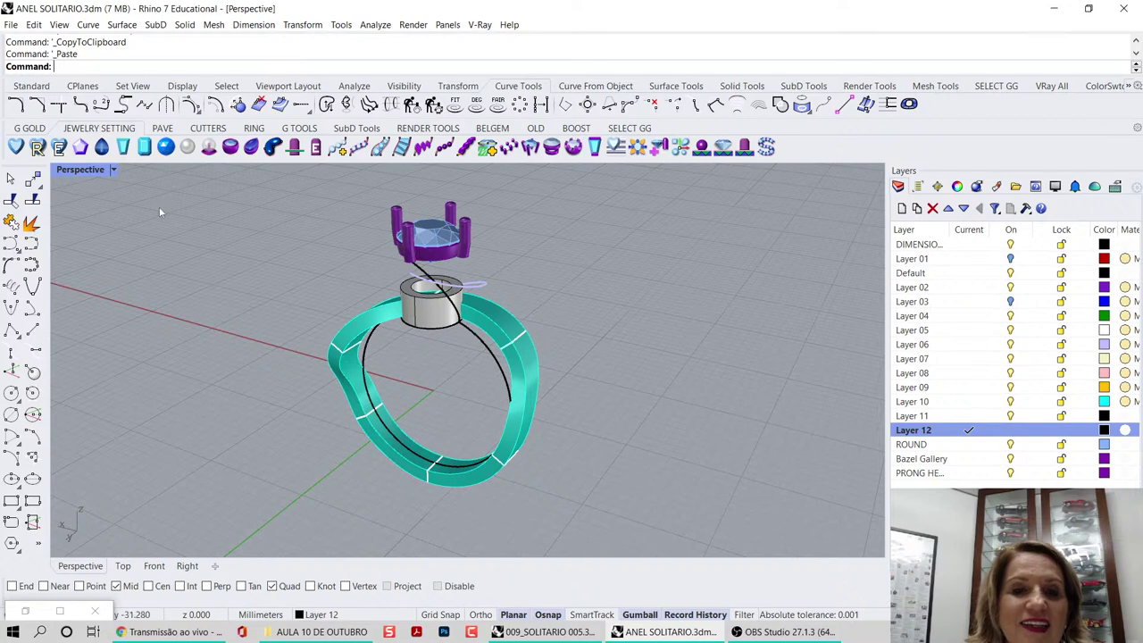
pyautogui.doubleClick(98, 171)
pyautogui.click(214, 433)
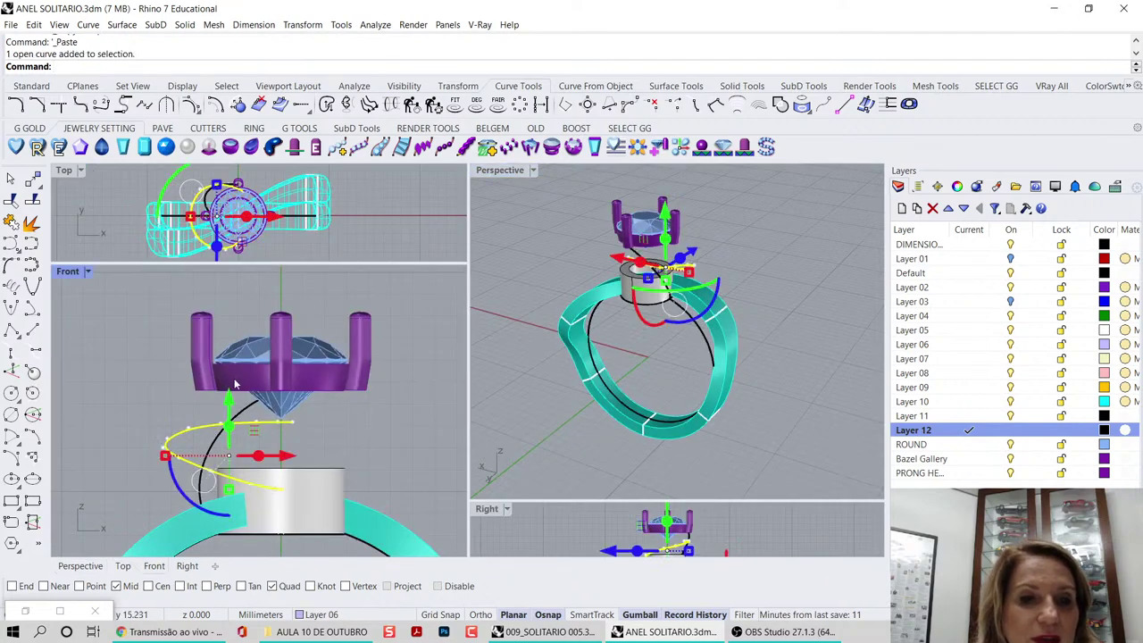
pyautogui.moveTo(228, 412)
pyautogui.mouseDown()
pyautogui.moveTo(229, 382)
pyautogui.moveTo(234, 417)
pyautogui.mouseUp()
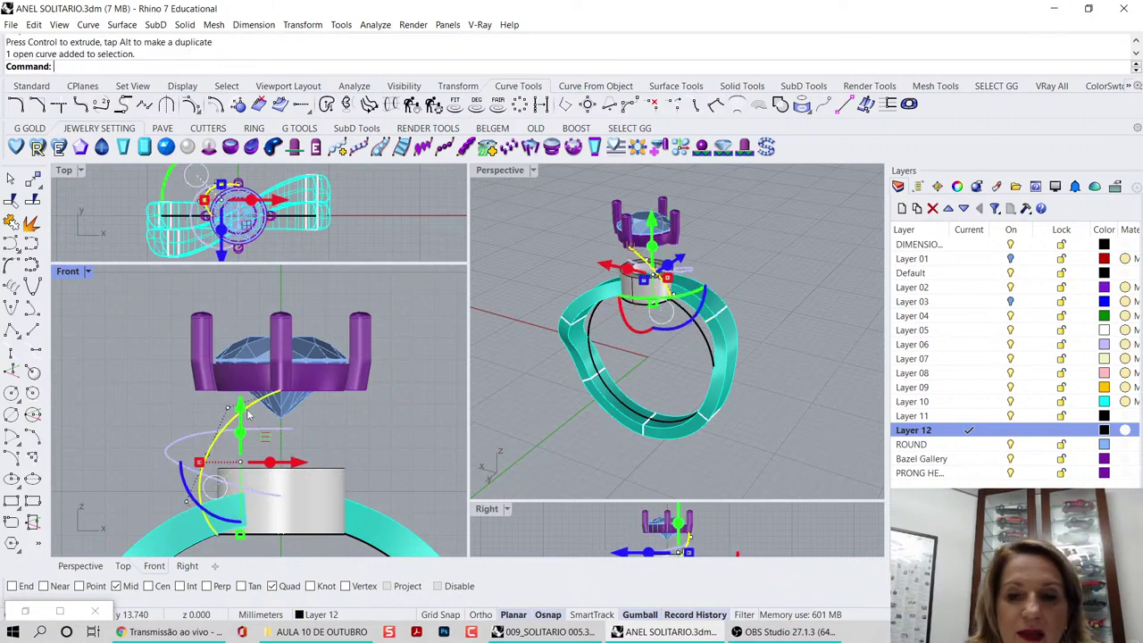
pyautogui.press('Delete')
# - Select the stone together with its prong head and lower them closer to the grey cylinder in the Front view
pyautogui.moveTo(140, 301); pyautogui.dragTo(398, 402)
pyautogui.click(381, 305)
pyautogui.moveTo(406, 301); pyautogui.dragTo(232, 387)
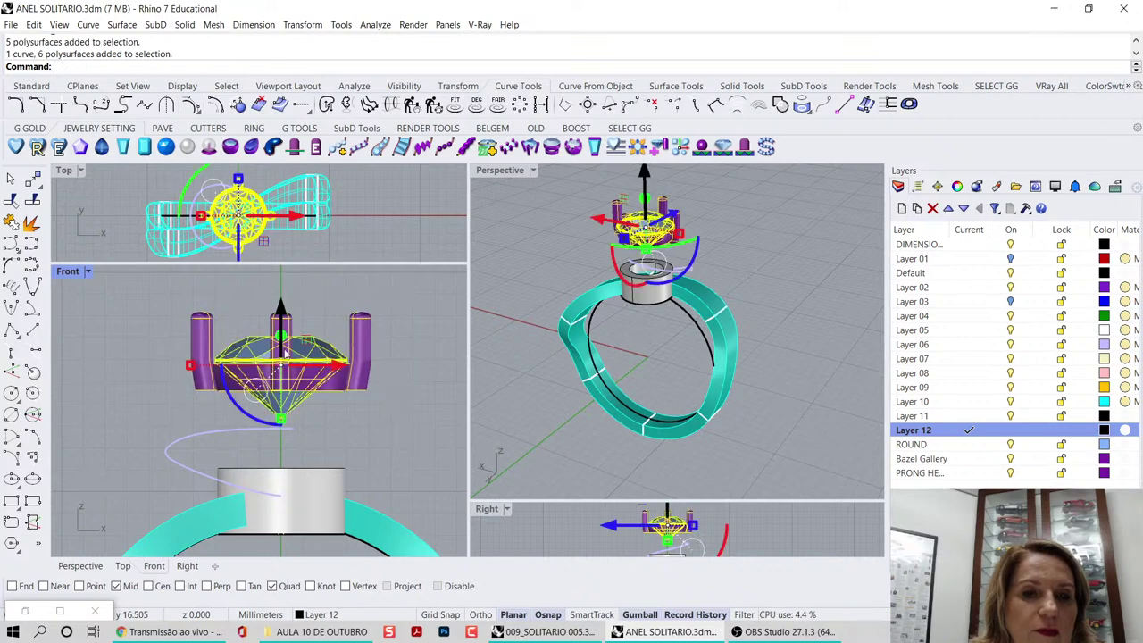
pyautogui.moveTo(283, 348); pyautogui.dragTo(325, 340, button='right')
pyautogui.moveTo(328, 299); pyautogui.dragTo(340, 348)
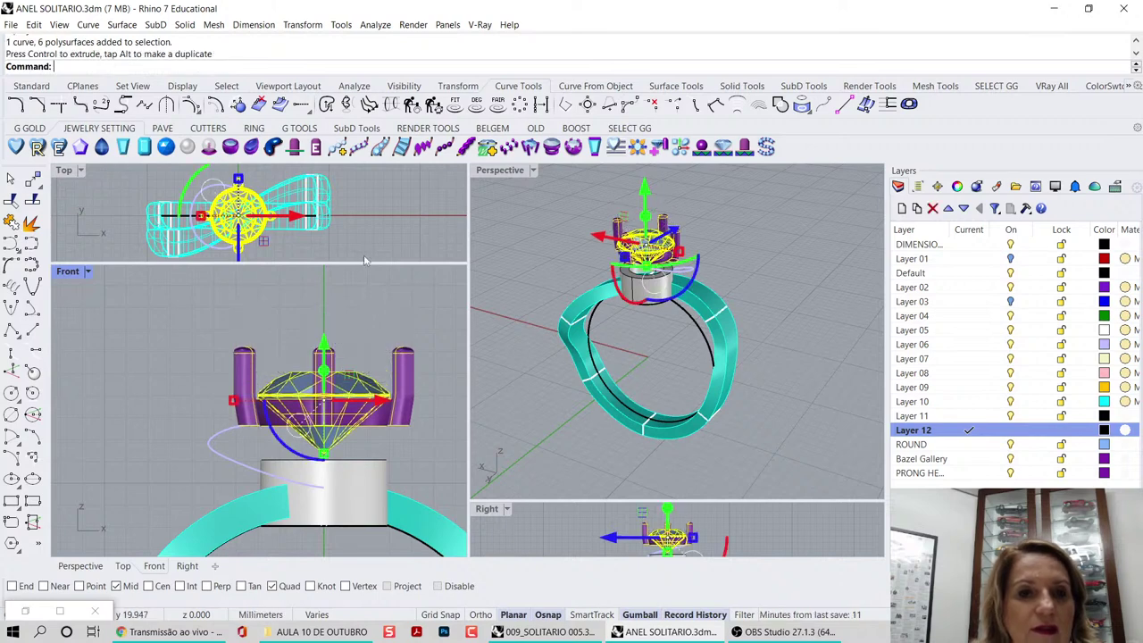
# - Examine how the pasted curve runs from the prong head to the grey cylinder in the Top and Perspective views
pyautogui.click(363, 244)
pyautogui.scroll(4, 238, 193)
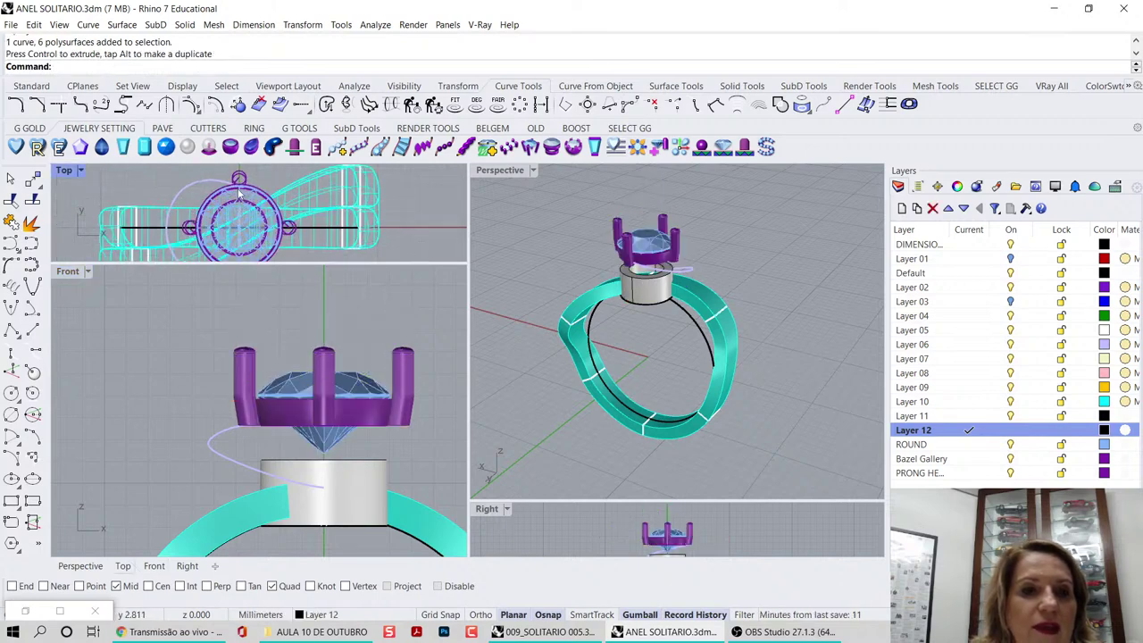
pyautogui.doubleClick(65, 171)
pyautogui.scroll(-2, 364, 256)
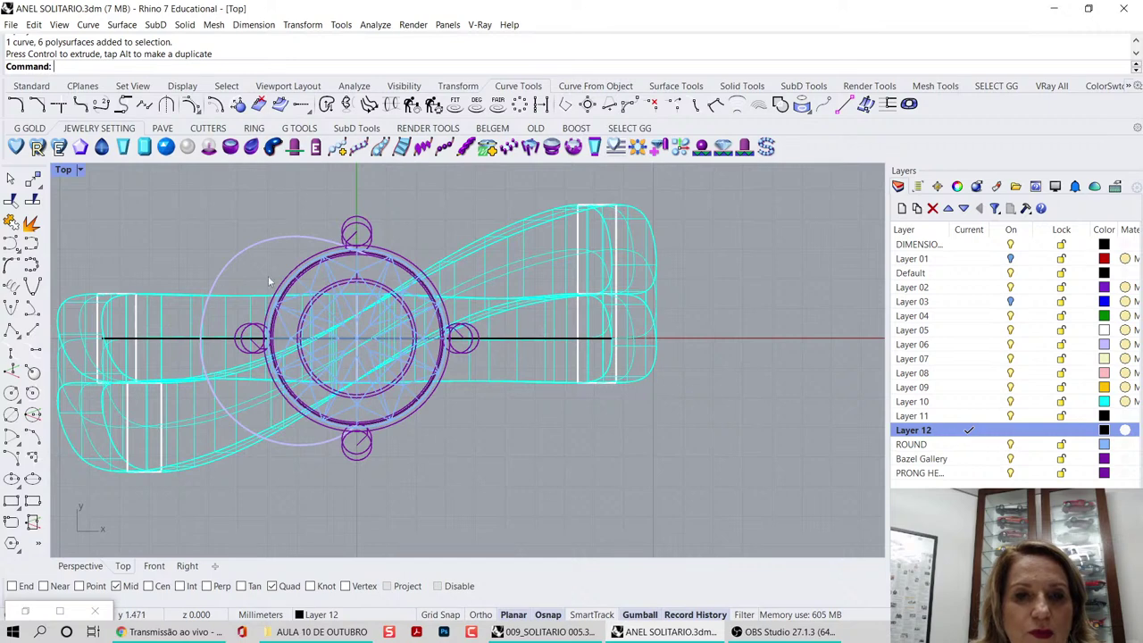
pyautogui.doubleClick(64, 170)
pyautogui.moveTo(625, 290)
pyautogui.mouseDown(button='right')
pyautogui.moveTo(665, 285)
pyautogui.moveTo(633, 283)
pyautogui.mouseUp(button='right')
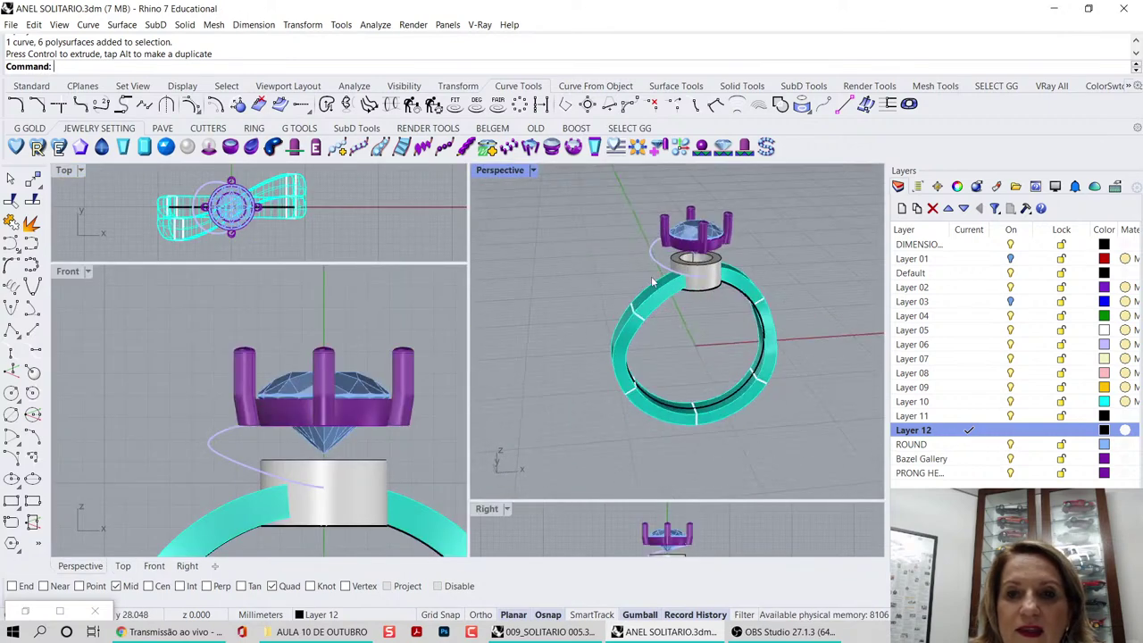
pyautogui.scroll(5, 685, 279)
pyautogui.moveTo(733, 283); pyautogui.dragTo(703, 272, button='right')
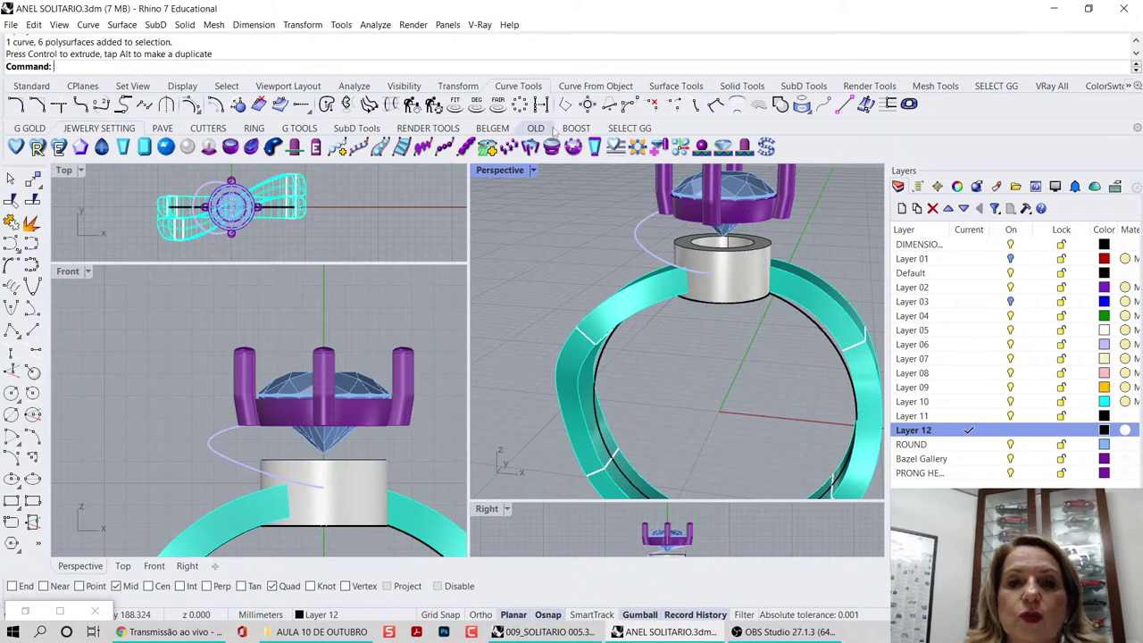
# - Extract a V-direction isocurve from the grey cylinder's outer wall, snapped to the midpoint of its upper edge in the Front view
pyautogui.click(595, 86)
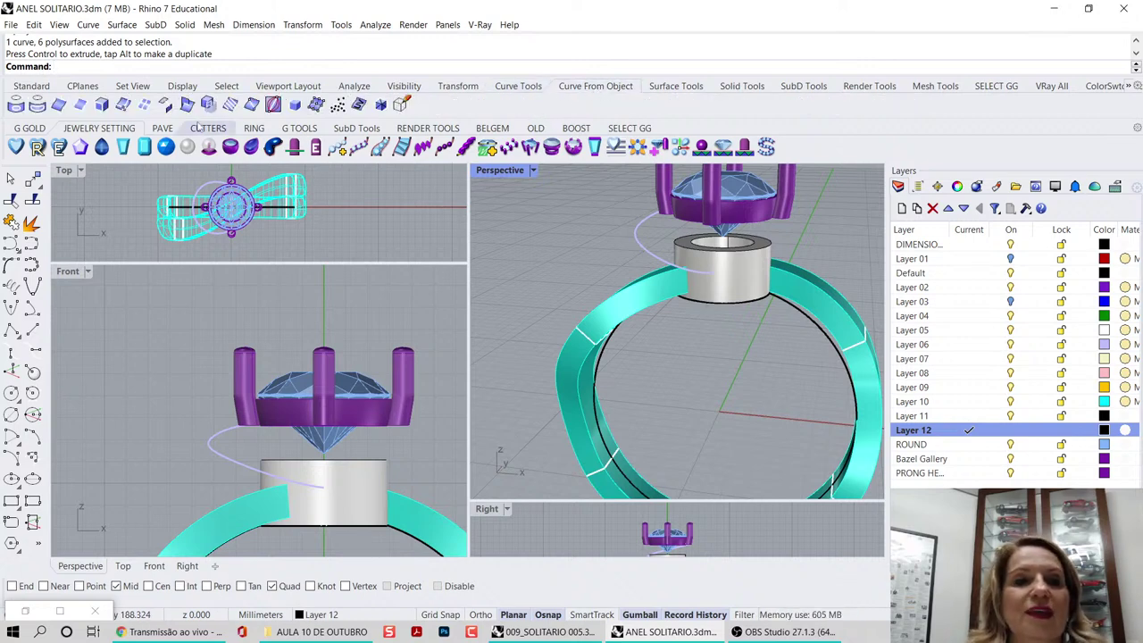
pyautogui.click(122, 104)
pyautogui.click(731, 261)
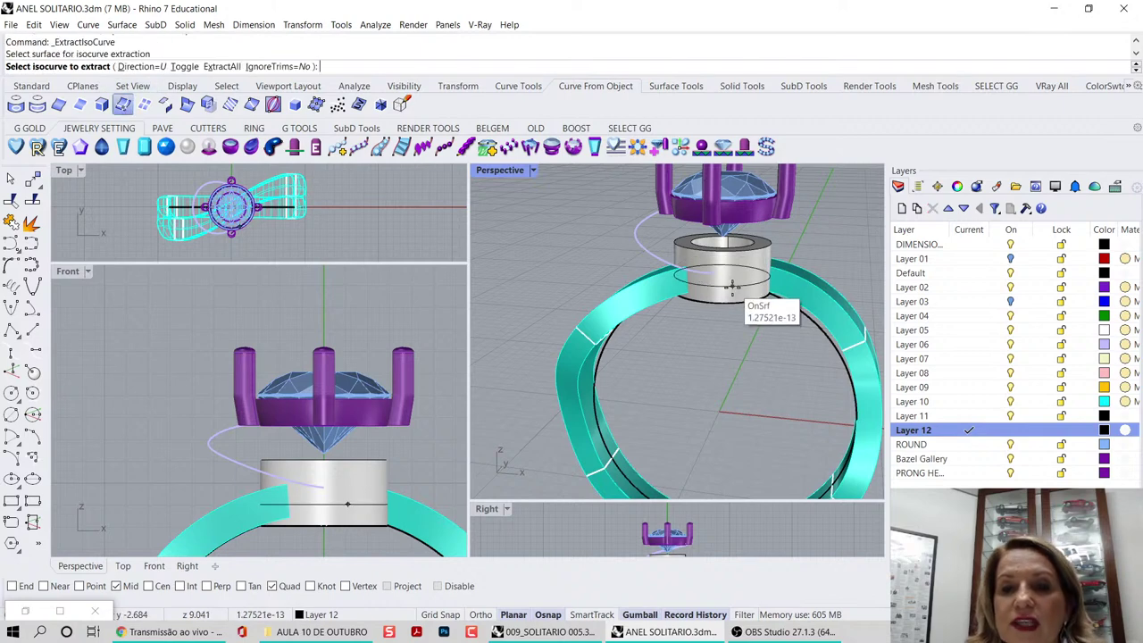
pyautogui.scroll(3, 740, 263)
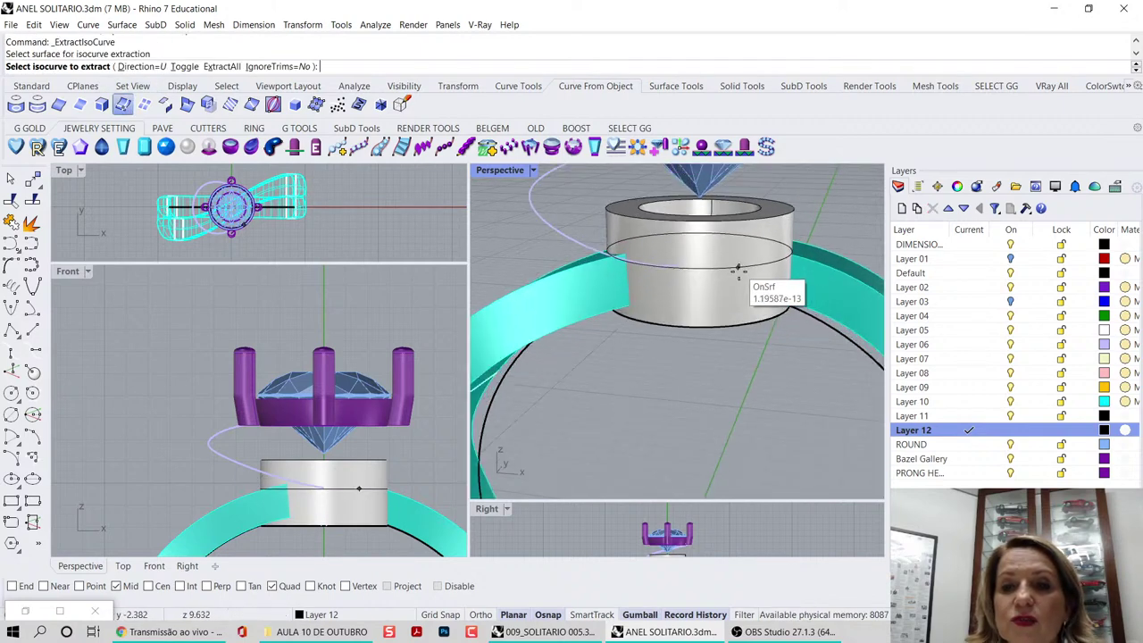
pyautogui.click(141, 67)
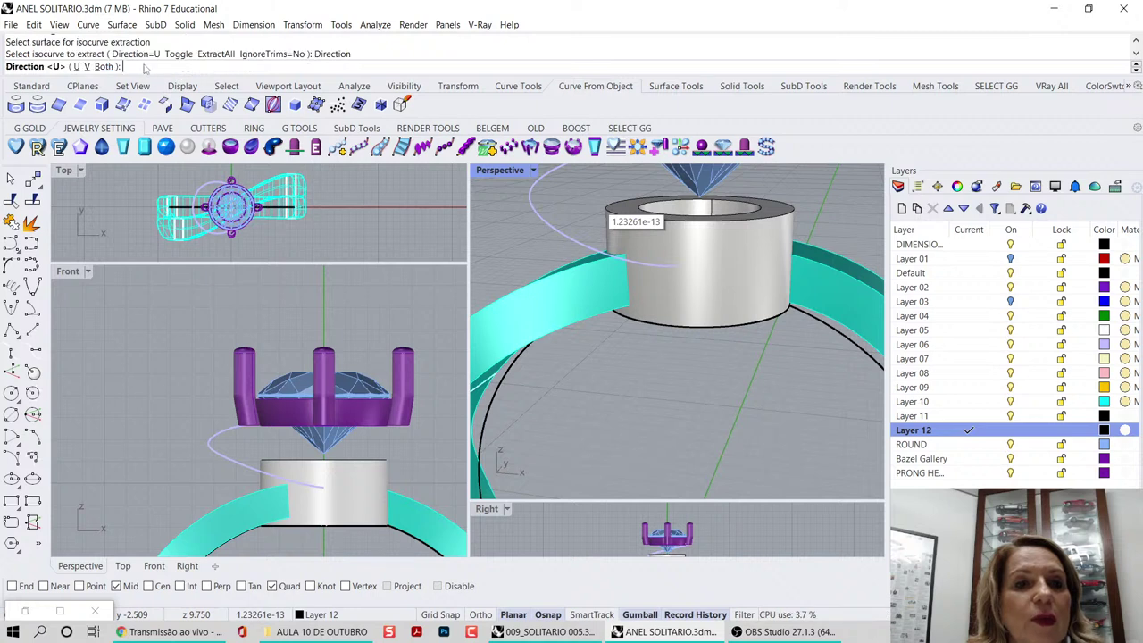
pyautogui.click(86, 67)
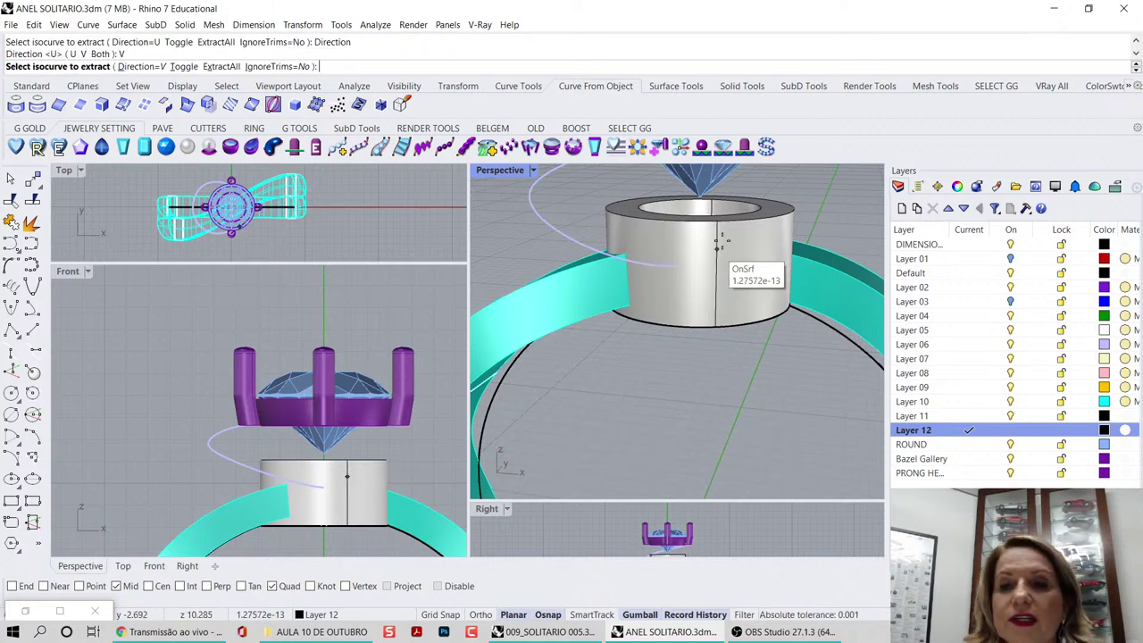
pyautogui.moveTo(749, 227); pyautogui.dragTo(739, 259, button='right')
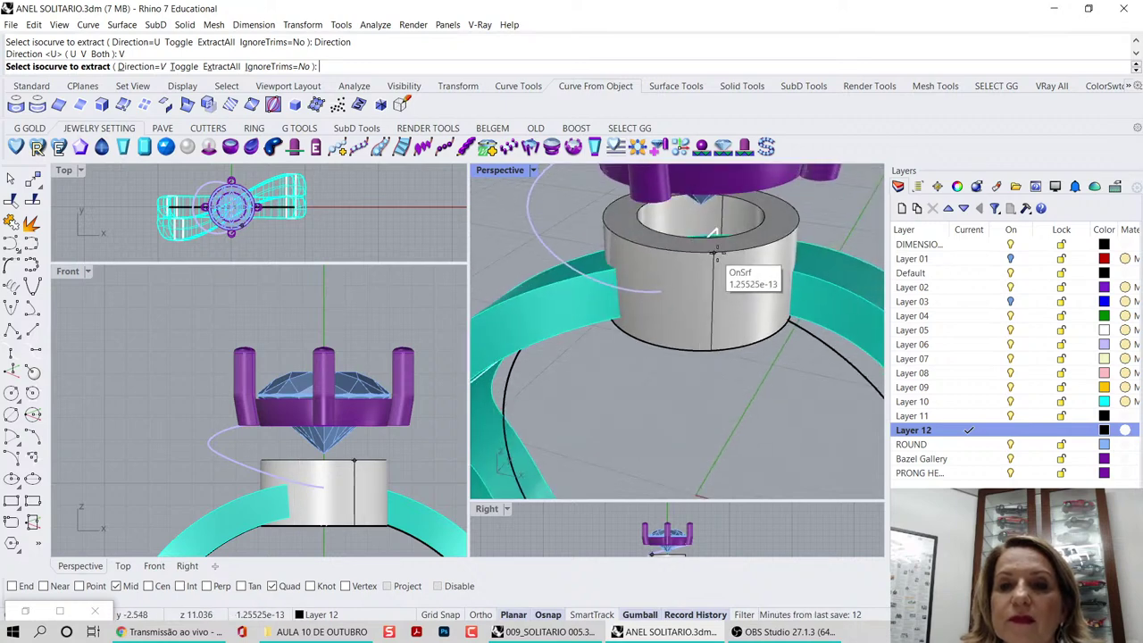
pyautogui.moveTo(747, 253); pyautogui.dragTo(748, 277, button='right')
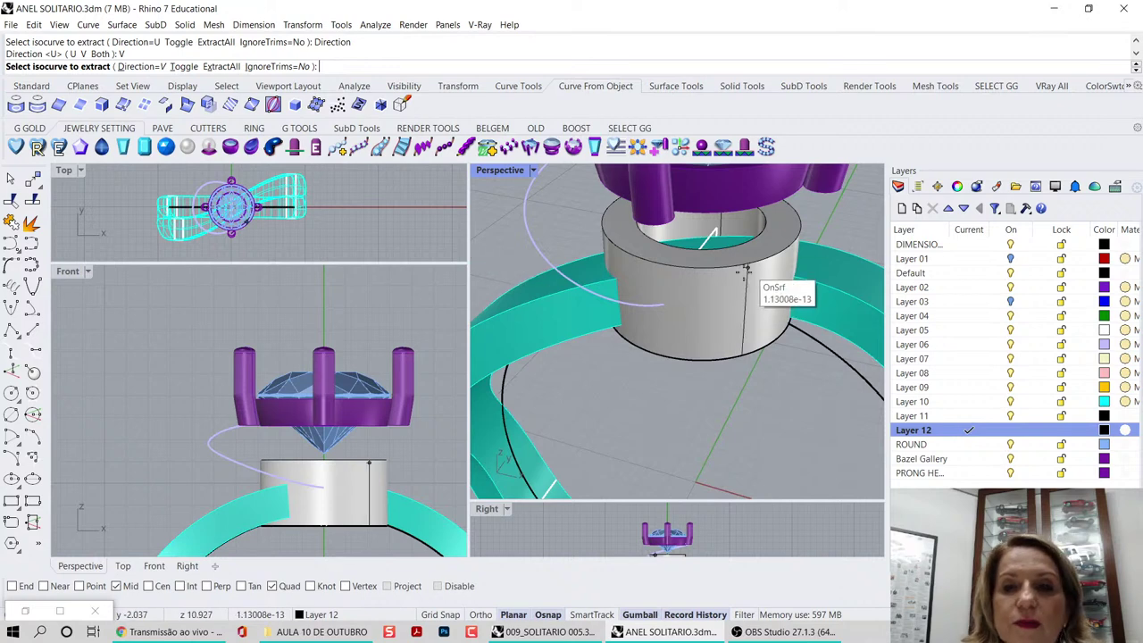
pyautogui.scroll(2, 706, 271)
pyautogui.moveTo(704, 270); pyautogui.dragTo(720, 336, button='right')
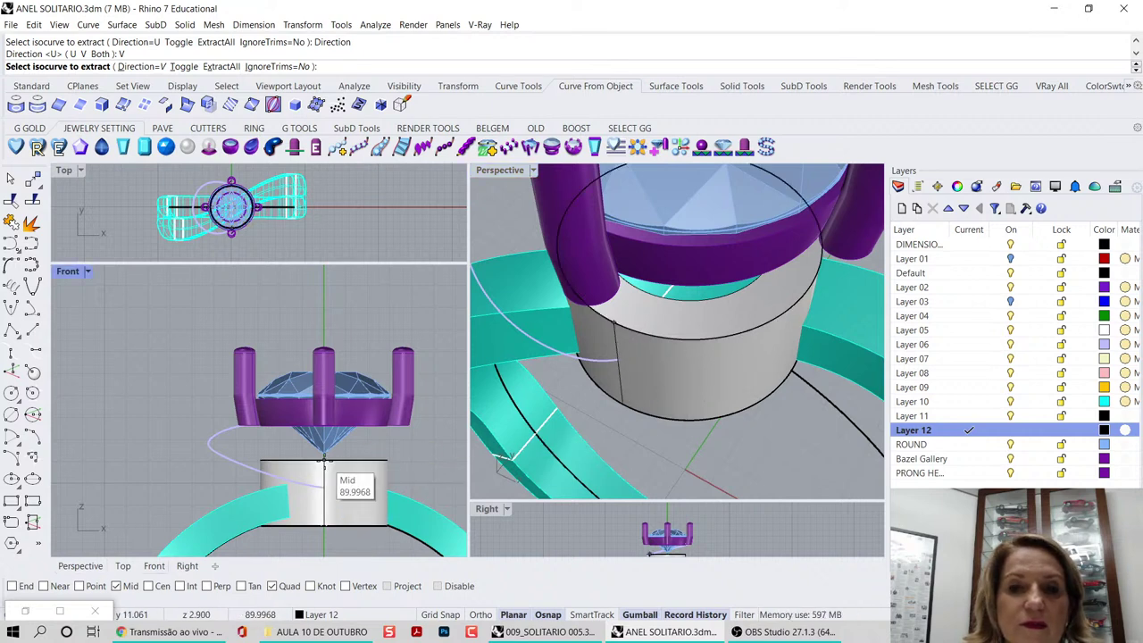
pyautogui.click(324, 460)
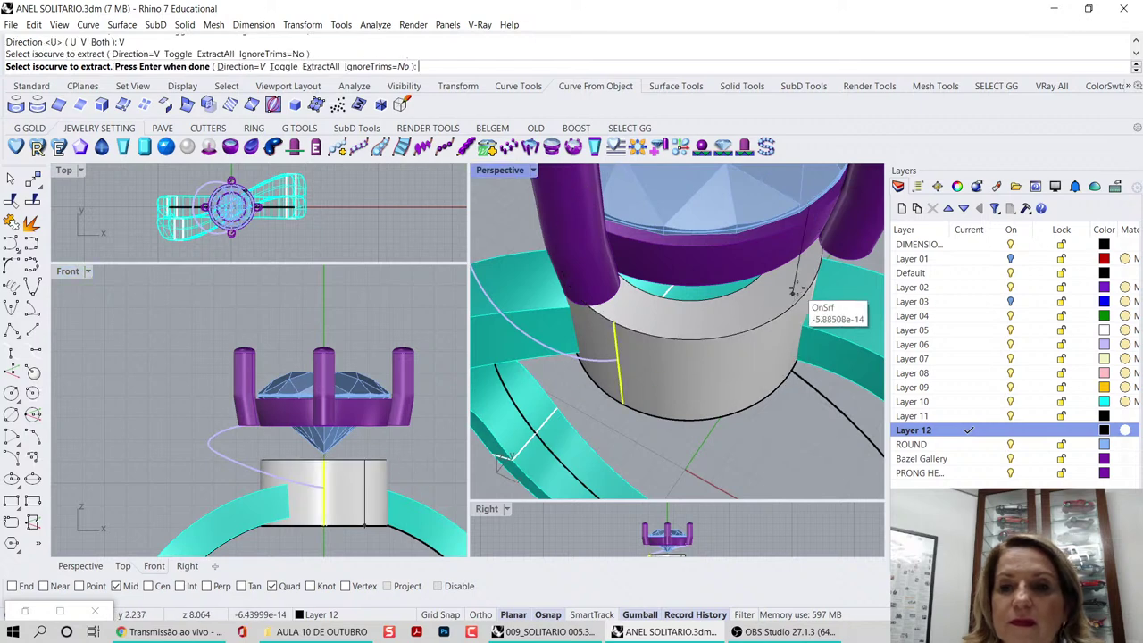
# - Extract a second V-direction isocurve at the cylinder's side quadrant above the shank and finish the extraction
pyautogui.moveTo(834, 274); pyautogui.dragTo(719, 277, button='right')
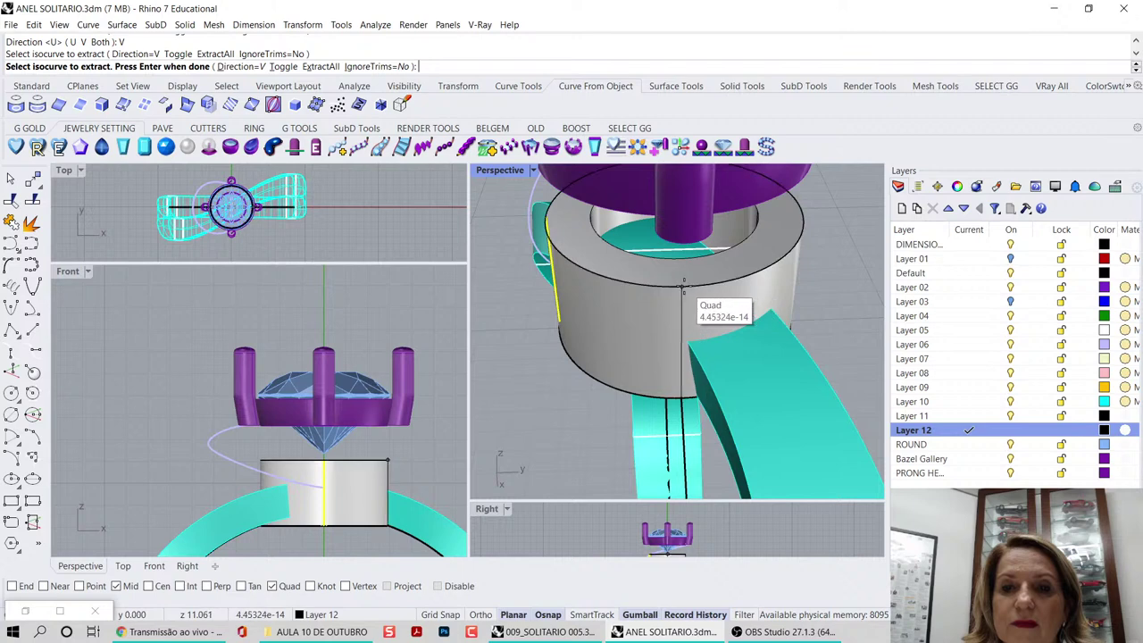
pyautogui.click(683, 286)
pyautogui.moveTo(683, 286); pyautogui.dragTo(740, 320, button='right')
pyautogui.rightClick(736, 407)
pyautogui.moveTo(651, 359); pyautogui.dragTo(677, 365, button='right')
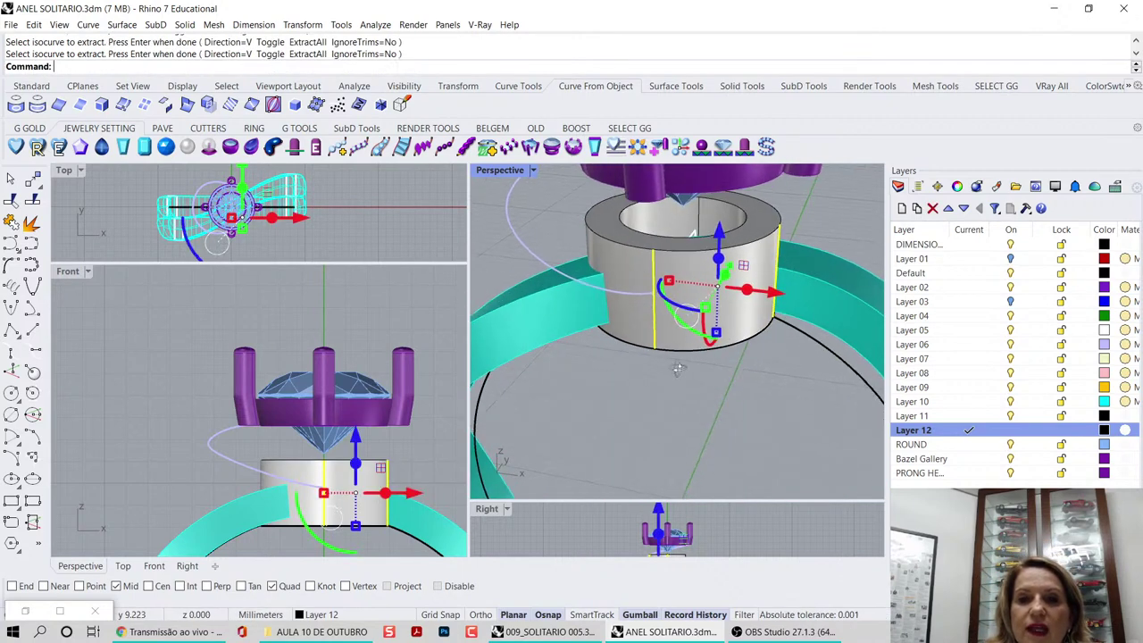
# - Snap the pasted curve's lower end point to the midpoint of the front isocurve and delete the neighbouring control point
pyautogui.click(553, 269)
pyautogui.scroll(2, 681, 294)
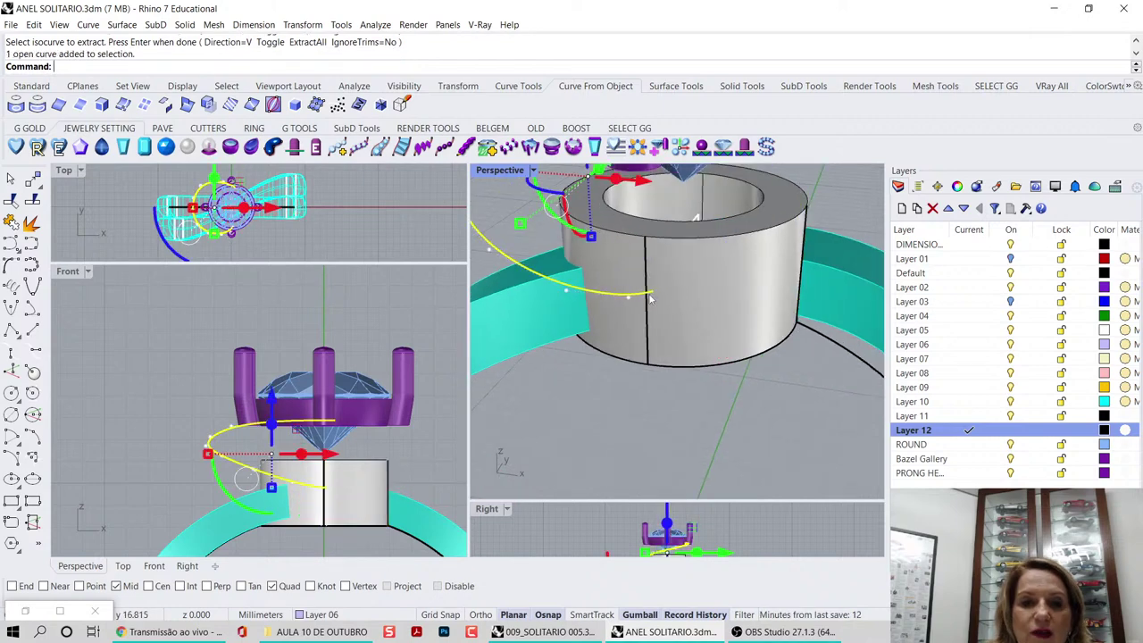
pyautogui.scroll(3, 652, 294)
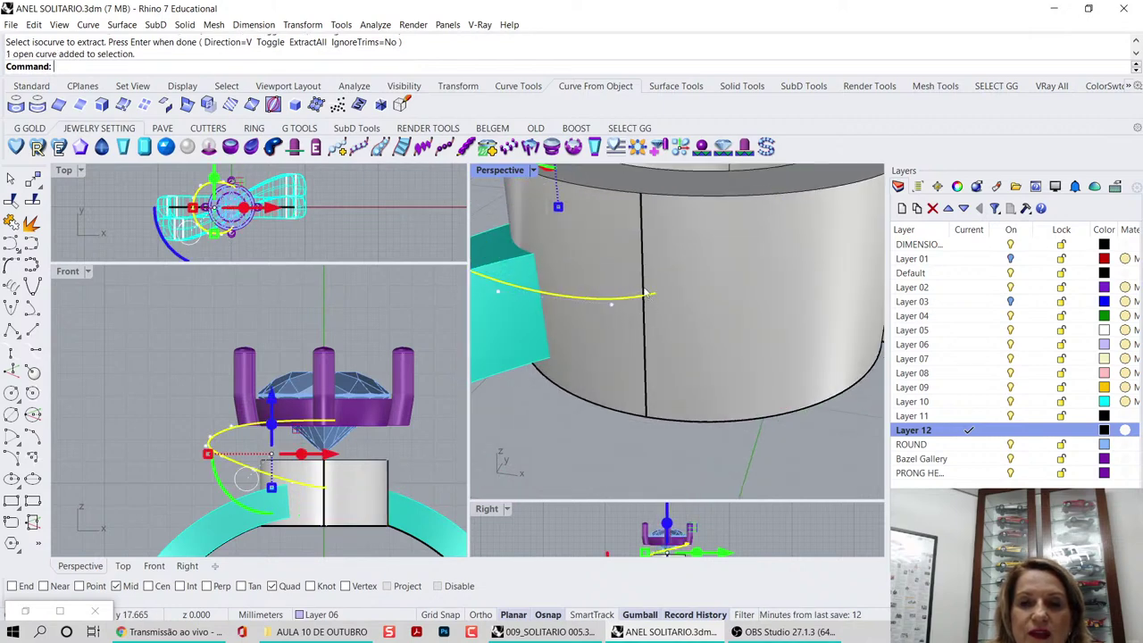
pyautogui.click(651, 298)
pyautogui.moveTo(652, 297); pyautogui.dragTo(613, 308)
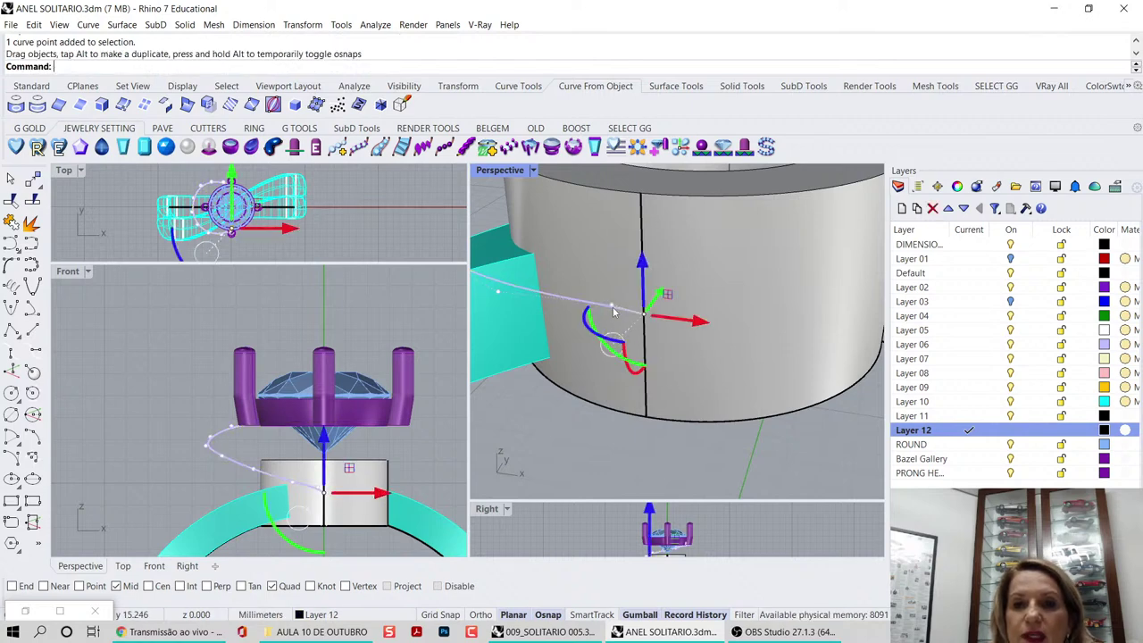
pyautogui.press('Delete')
pyautogui.scroll(-5, 655, 312)
pyautogui.moveTo(582, 281); pyautogui.dragTo(667, 240, button='right')
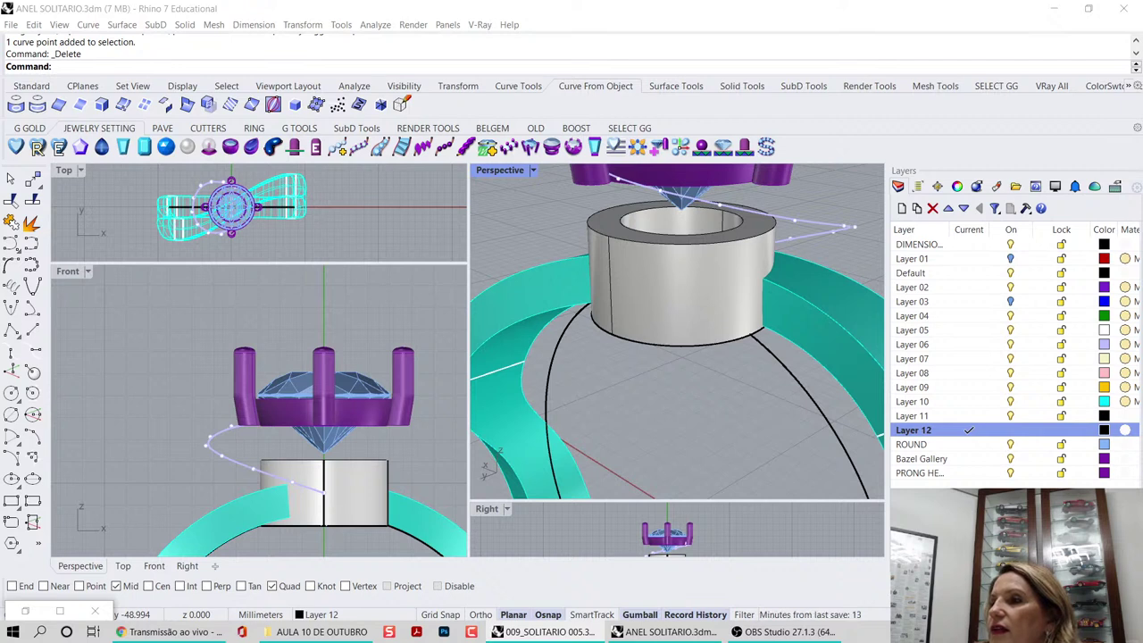
# - Create a polar array of the curve in the Top view around the origin 0 with 4 items filling 360 degrees
pyautogui.click(361, 260)
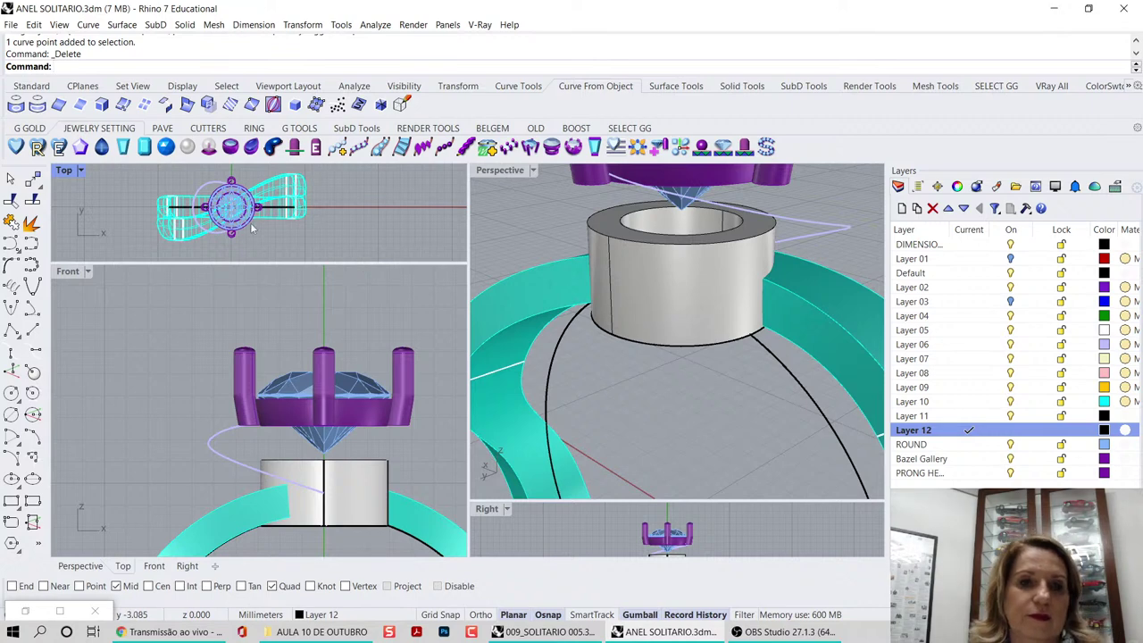
pyautogui.doubleClick(63, 169)
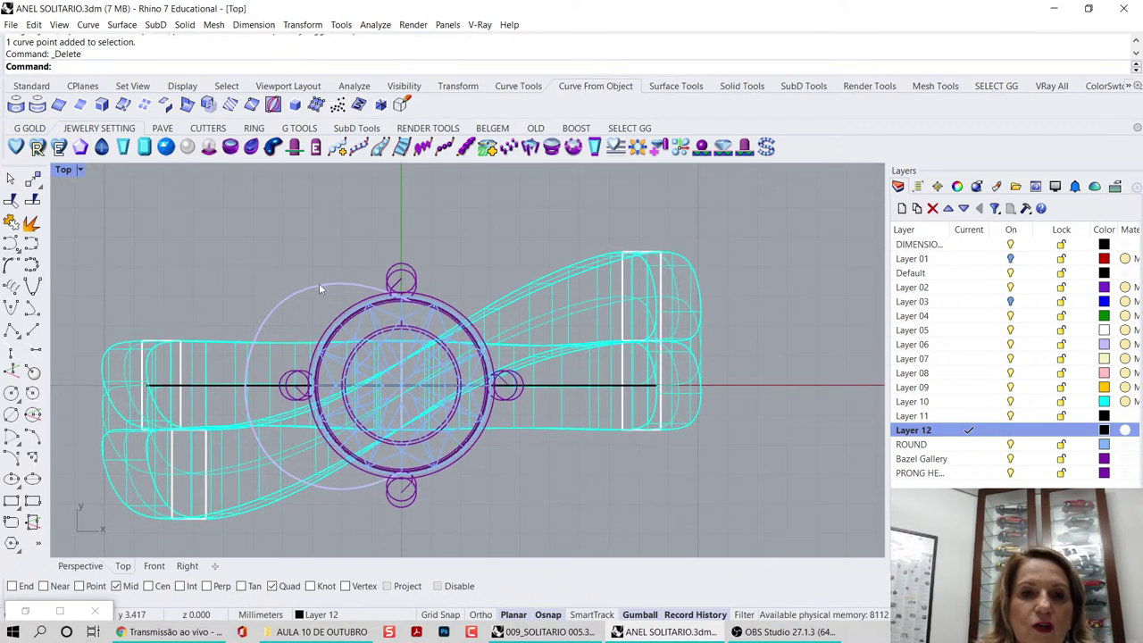
pyautogui.click(319, 287)
pyautogui.scroll(-2, 324, 288)
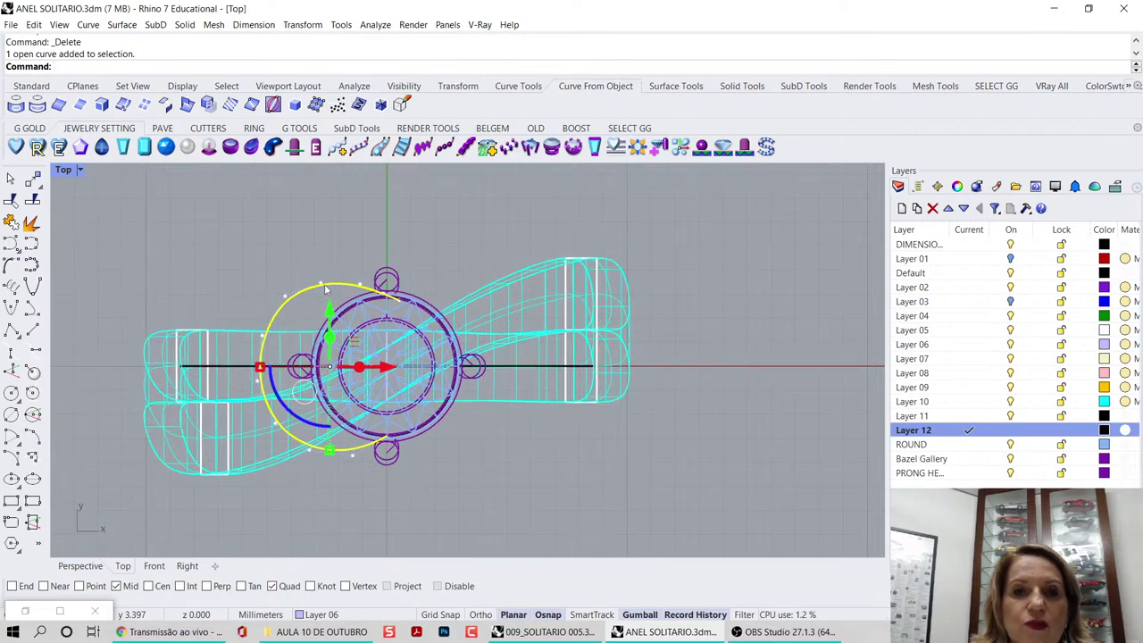
pyautogui.click(458, 86)
pyautogui.click(317, 104)
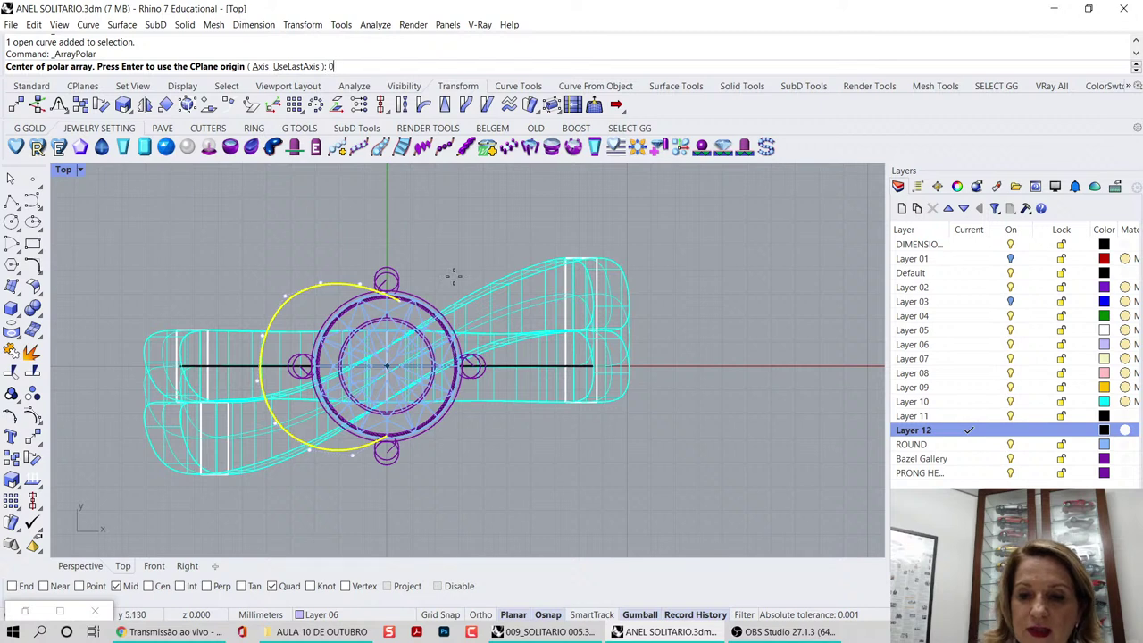
pyautogui.write('0')
pyautogui.press('Return')
pyautogui.hotkey('alt', 'Tab')
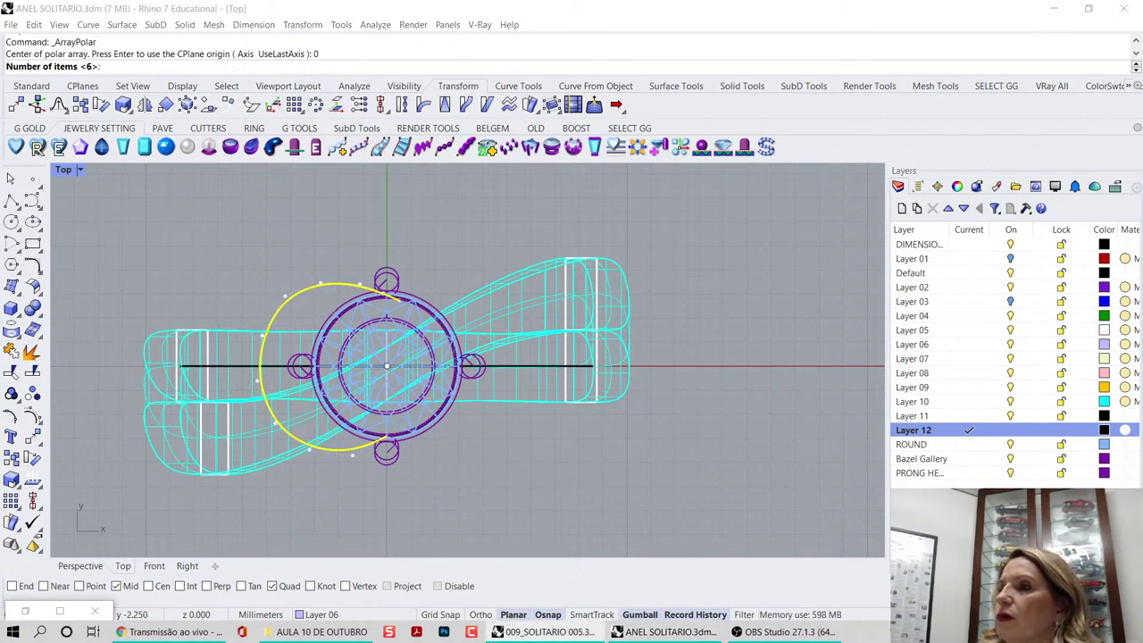
pyautogui.click(411, 214)
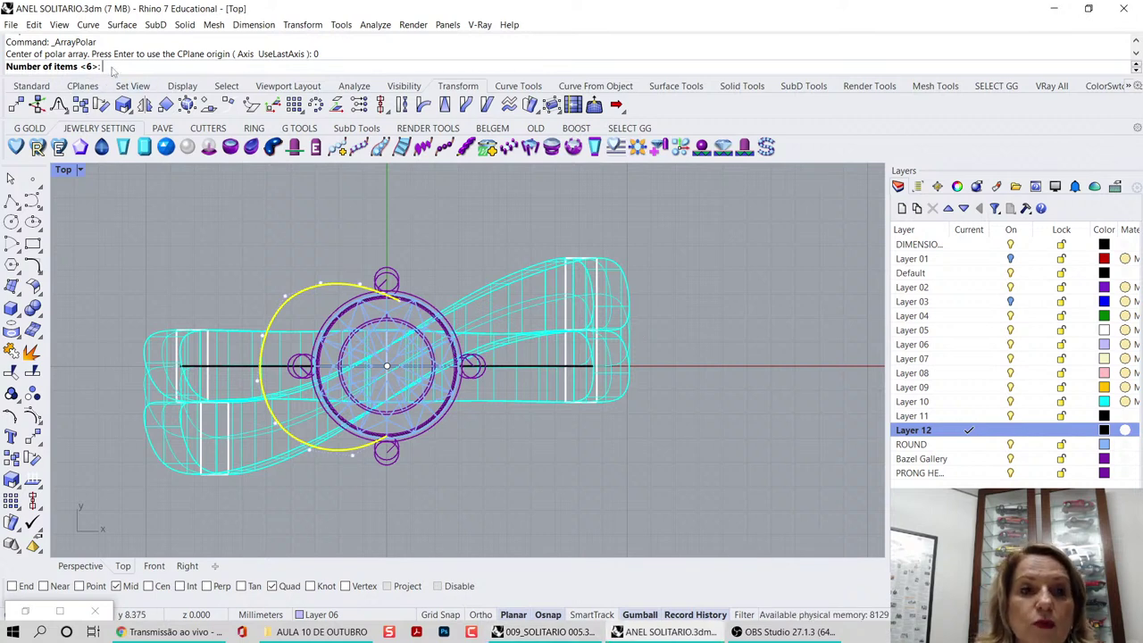
pyautogui.write('4')
pyautogui.press('Return')
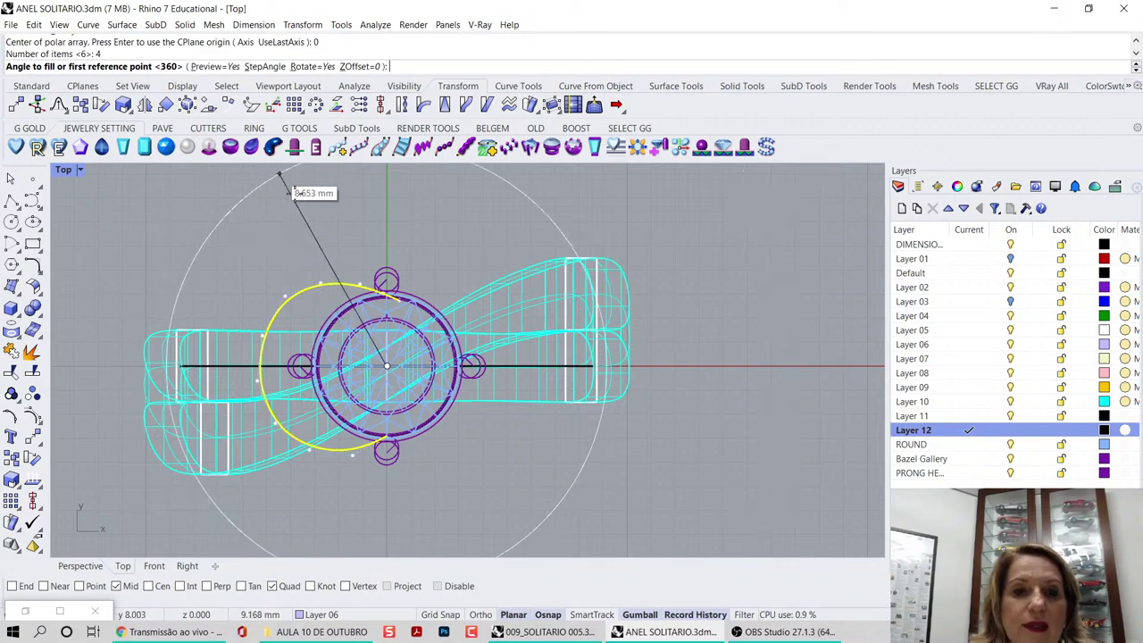
pyautogui.press('Return')
pyautogui.press('Return')
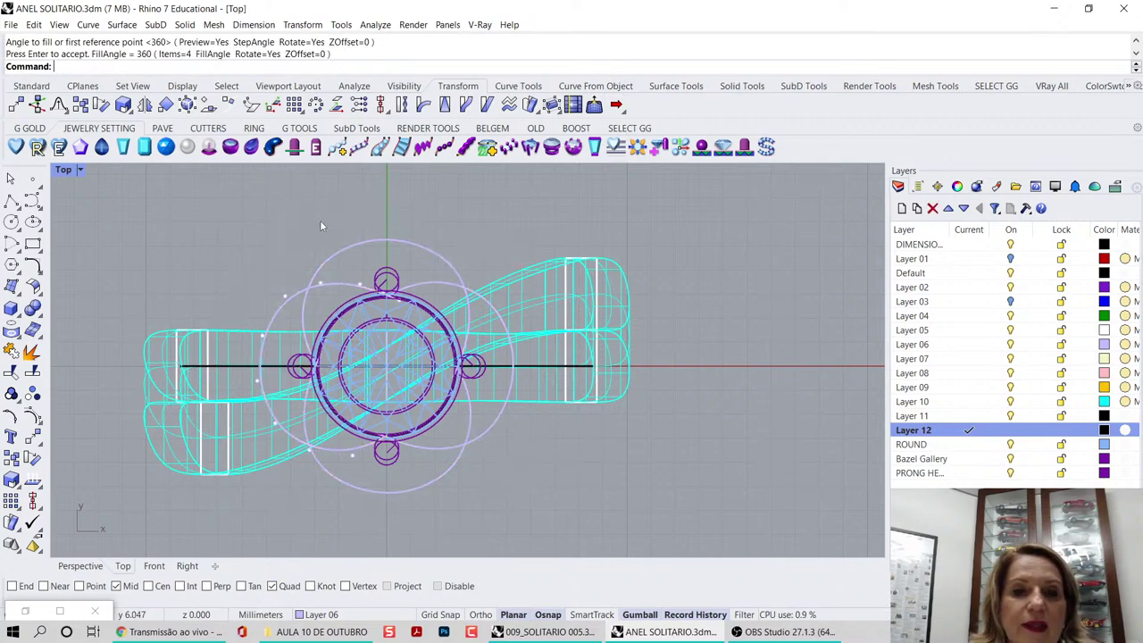
# - Inspect the arrayed curves in the maximized Perspective view and undo the polar array
pyautogui.doubleClick(65, 170)
pyautogui.doubleClick(502, 170)
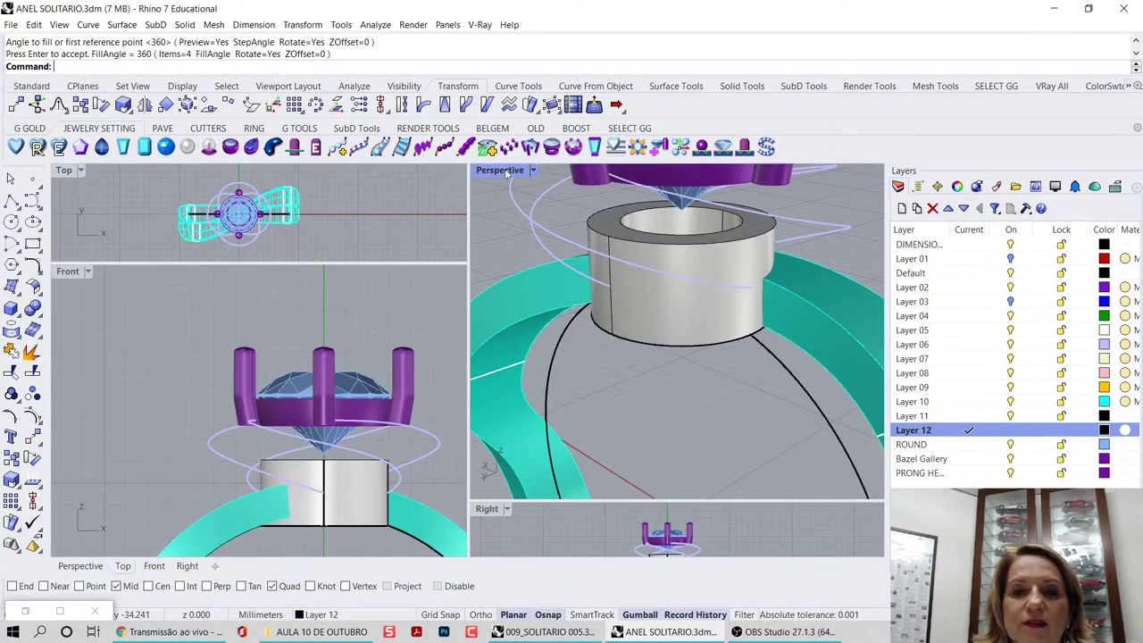
pyautogui.scroll(-4, 524, 286)
pyautogui.moveTo(525, 288); pyautogui.dragTo(673, 321, button='right')
pyautogui.hotkey('ctrl', 'z')
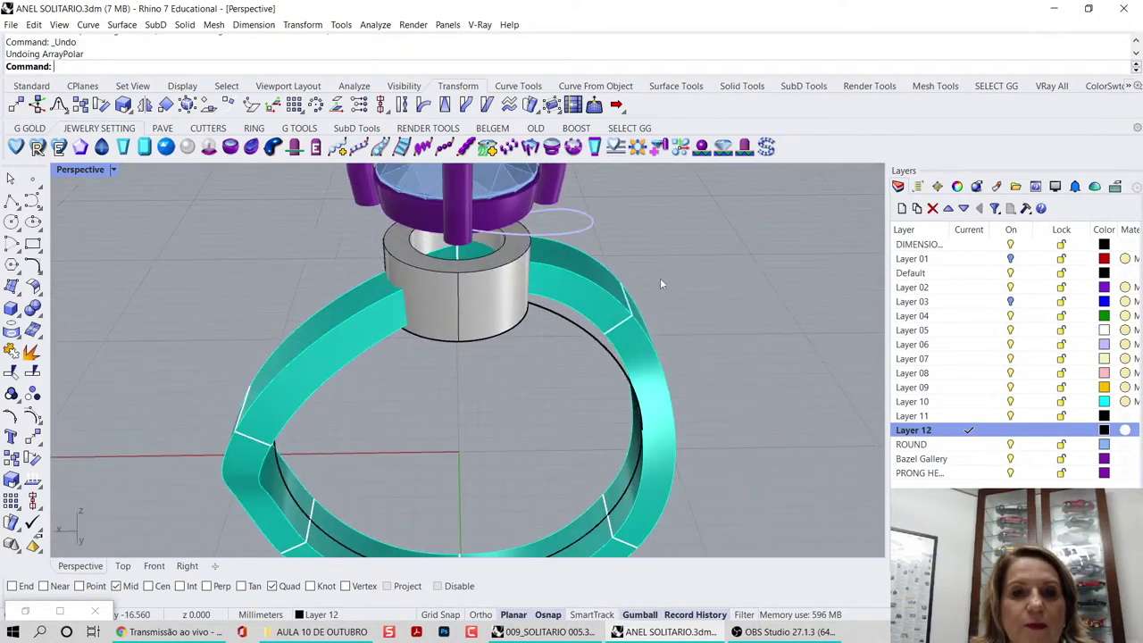
# - Try to build a slab from the connecting curve in the Top view, offset 0.75 mm to both sides
pyautogui.doubleClick(93, 171)
pyautogui.doubleClick(79, 172)
pyautogui.scroll(5, 327, 224)
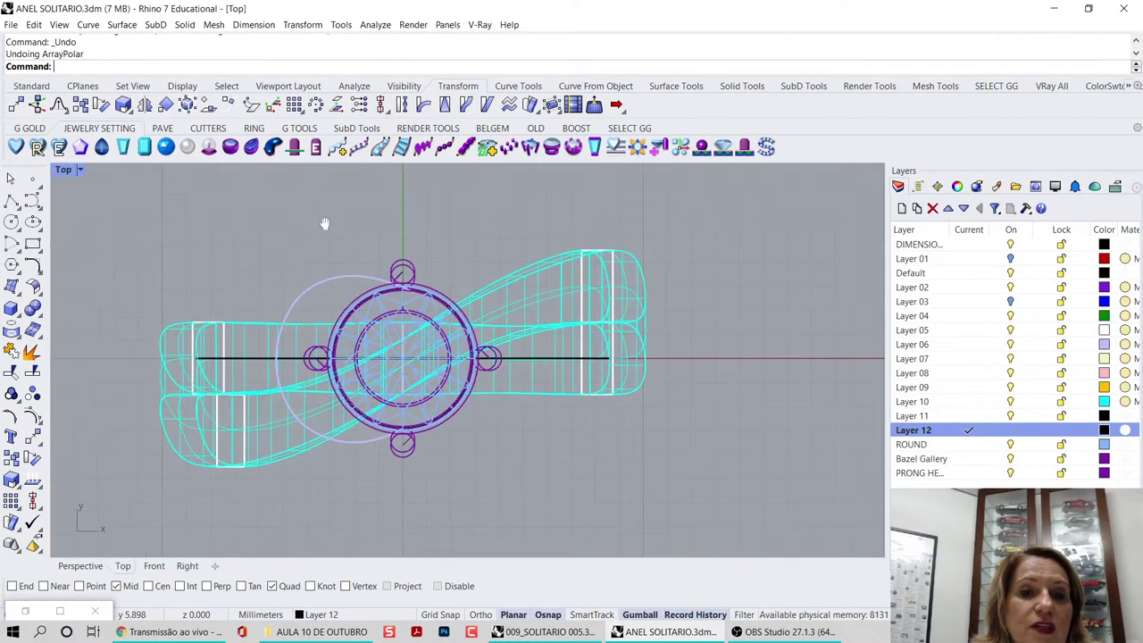
pyautogui.click(328, 283)
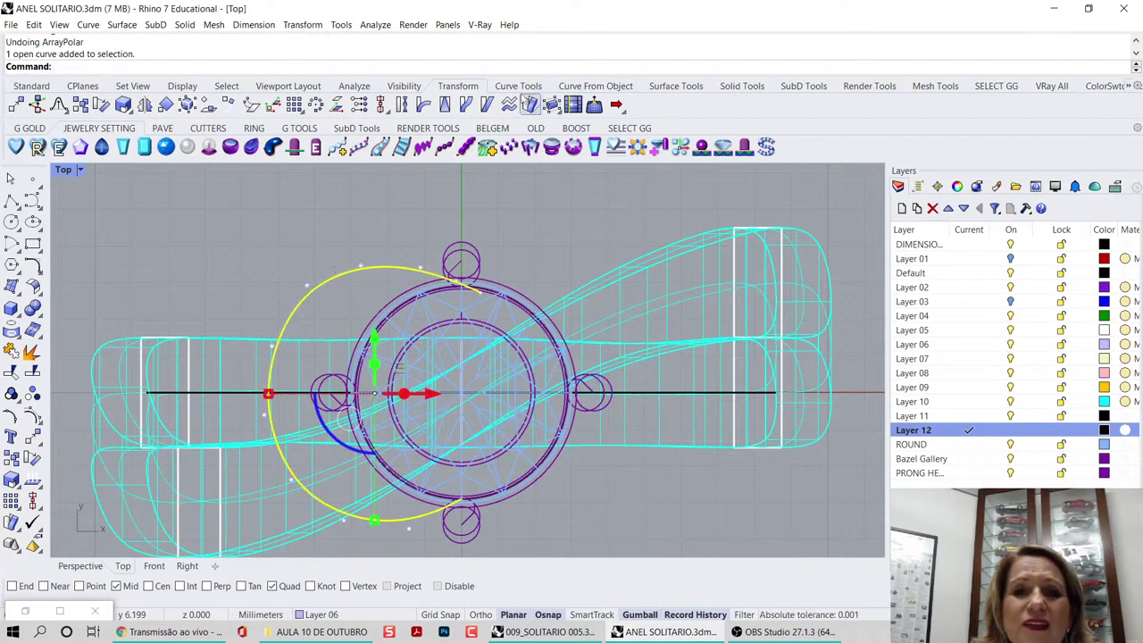
pyautogui.click(676, 86)
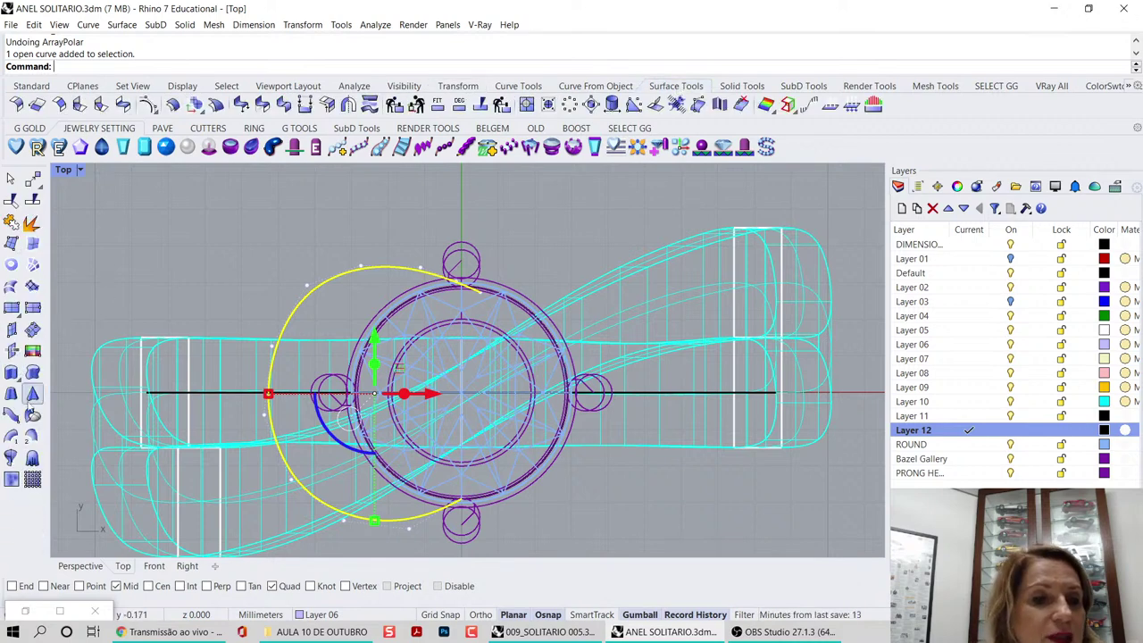
pyautogui.click(742, 85)
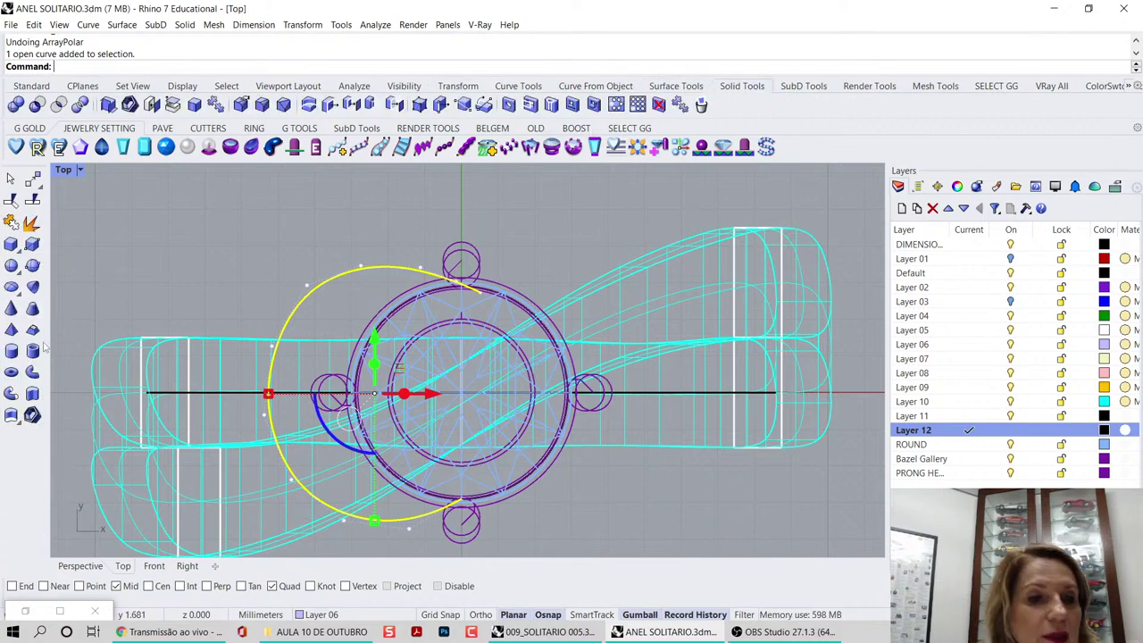
pyautogui.click(15, 420)
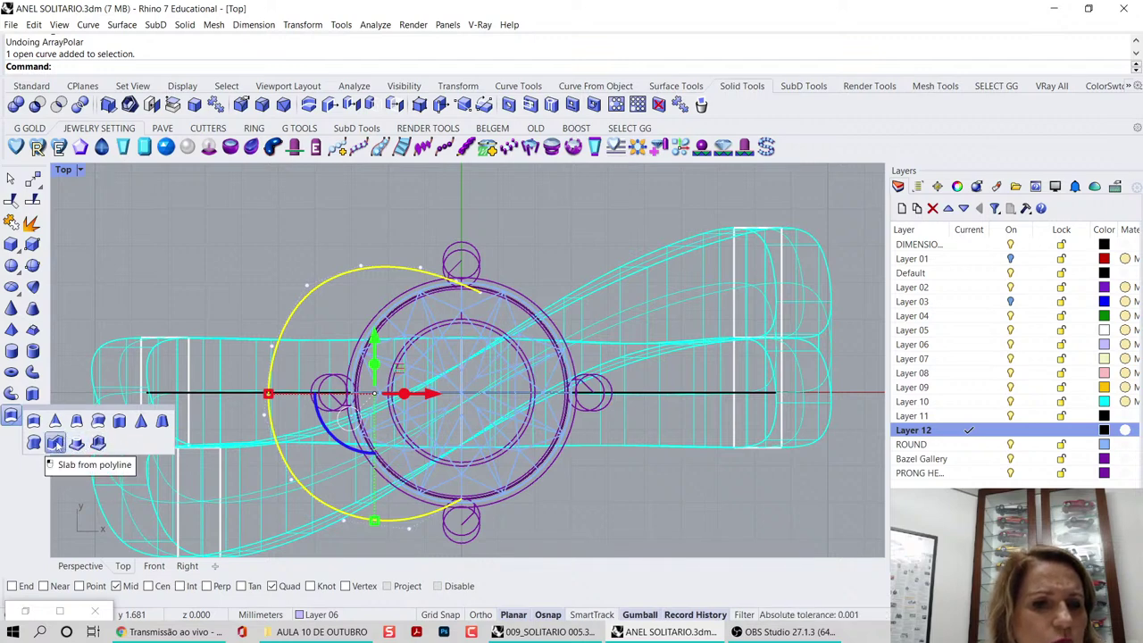
pyautogui.click(56, 443)
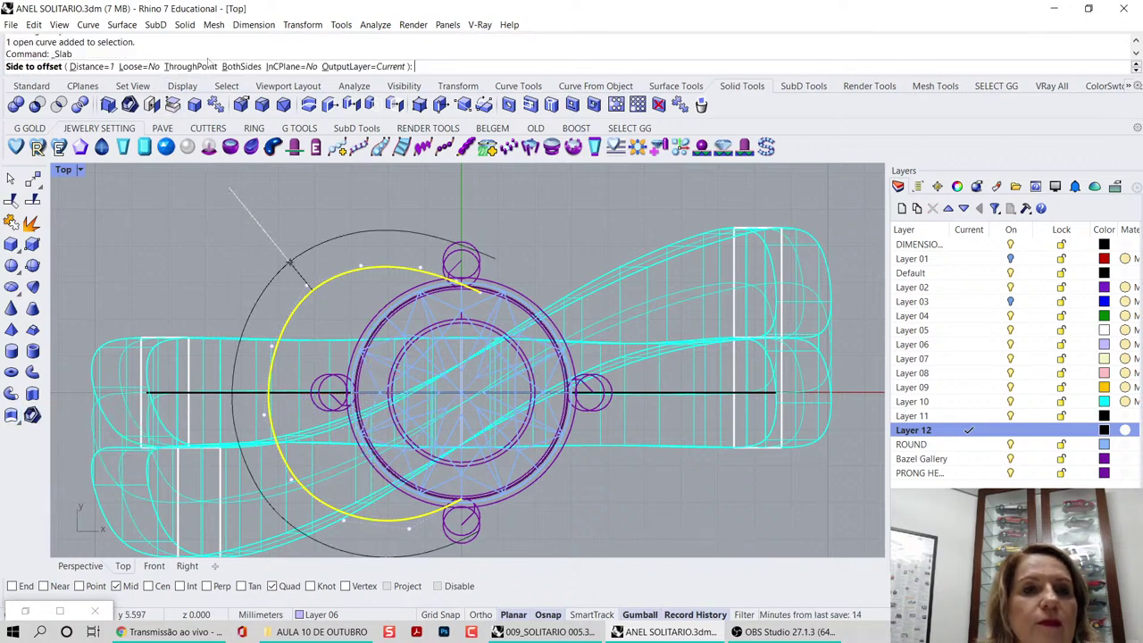
pyautogui.click(227, 66)
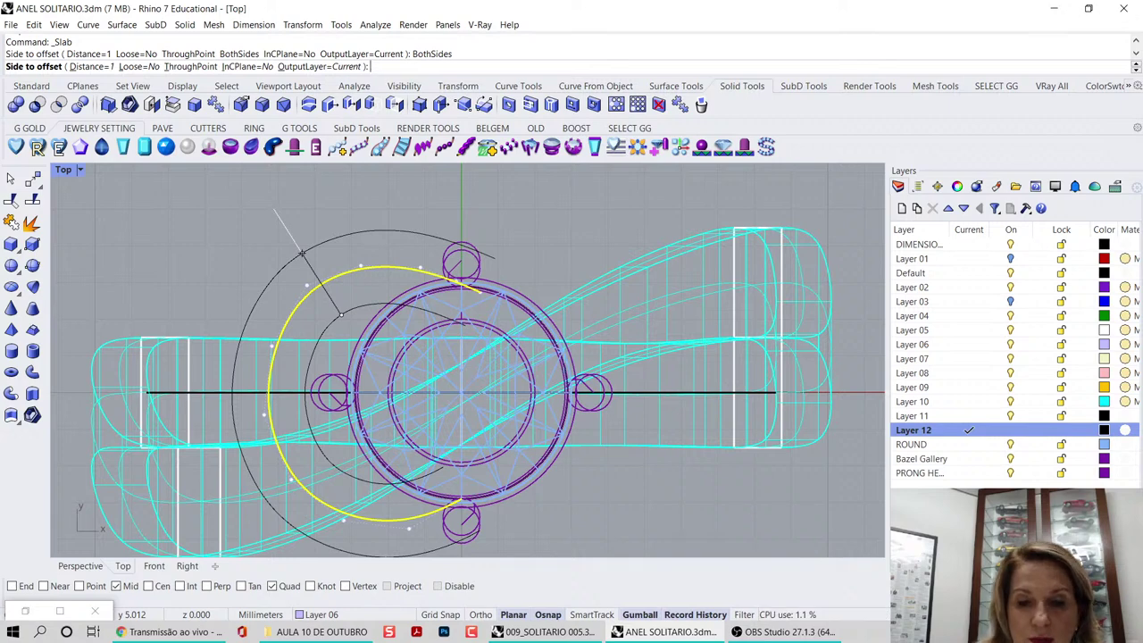
pyautogui.write('.75')
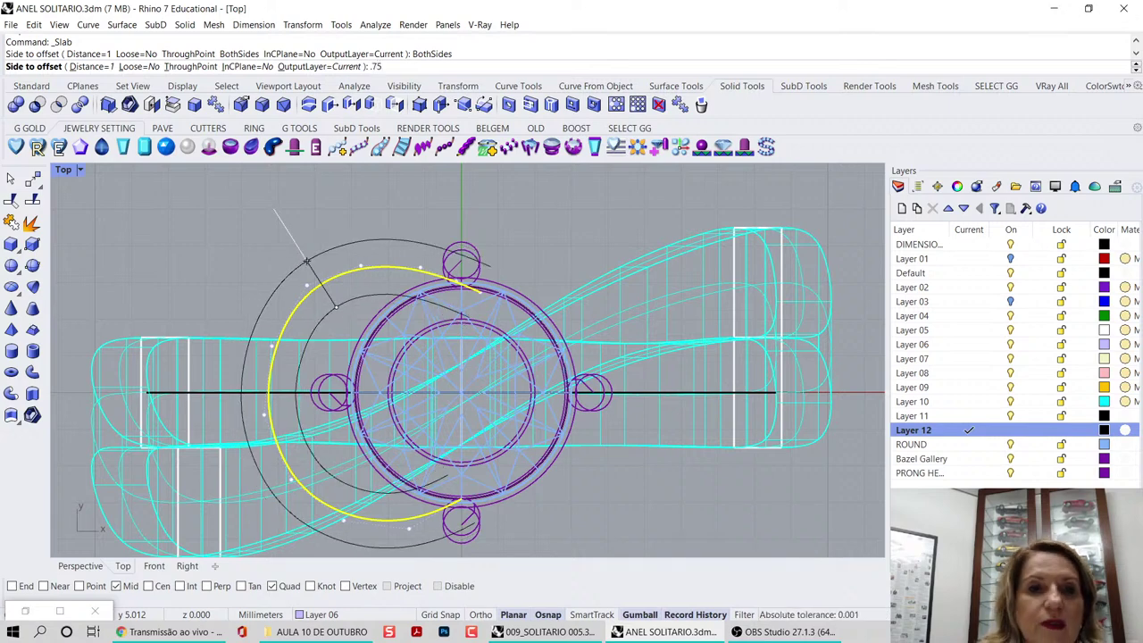
pyautogui.press('Return')
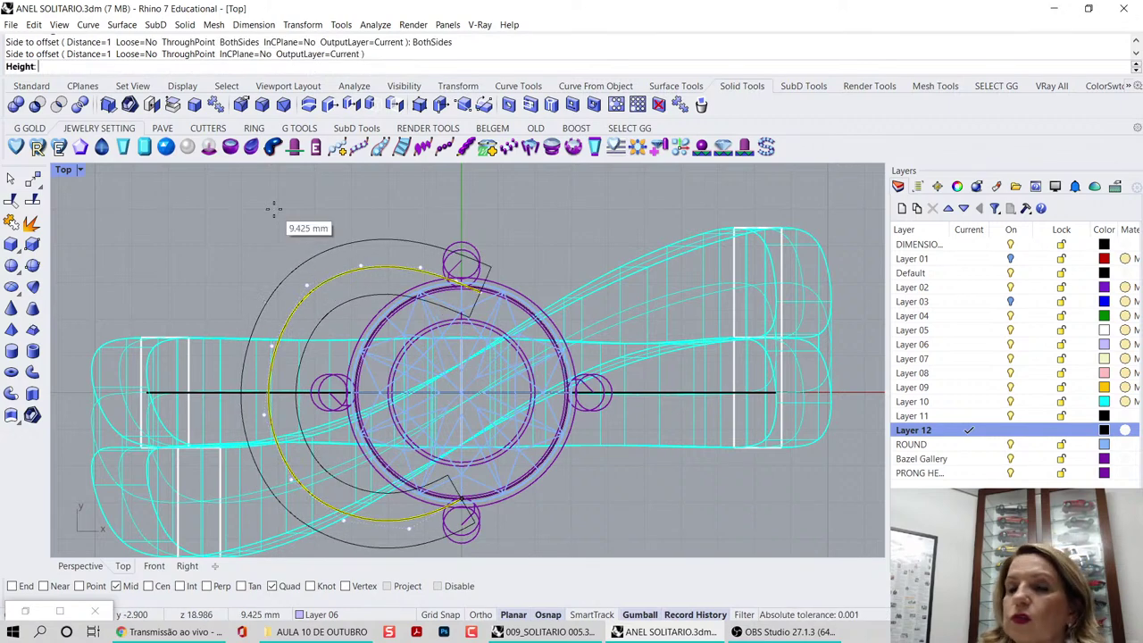
pyautogui.click(417, 248)
# - Check the curve in the maximized Perspective view, lock Layer 10 and turn off Layer 05
pyautogui.doubleClick(63, 170)
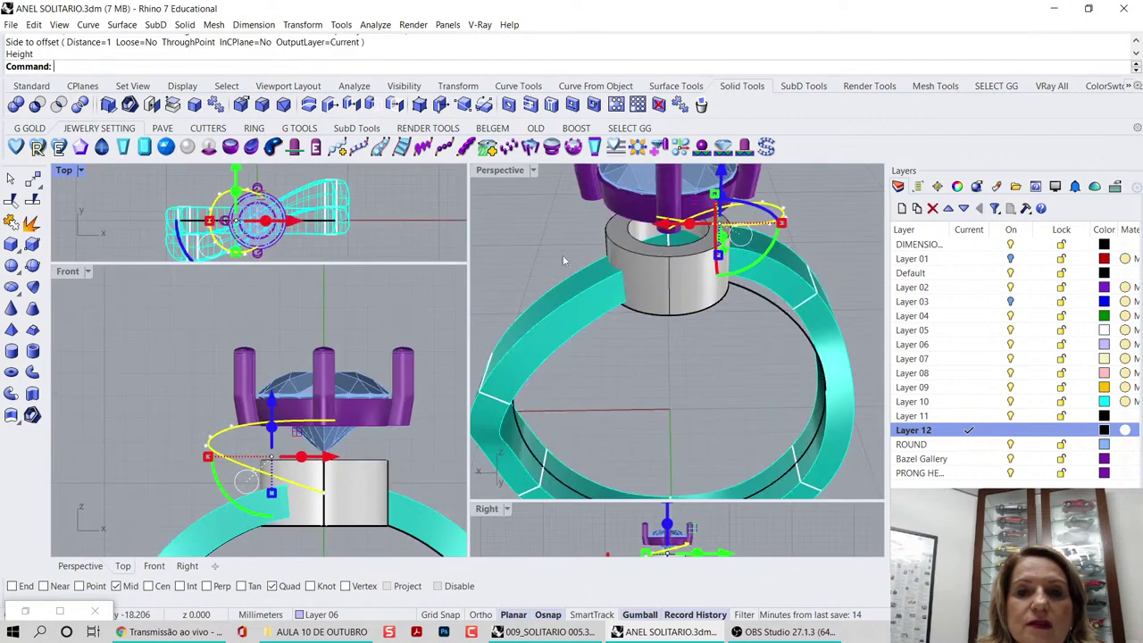
pyautogui.doubleClick(517, 169)
pyautogui.moveTo(520, 227); pyautogui.dragTo(581, 268, button='right')
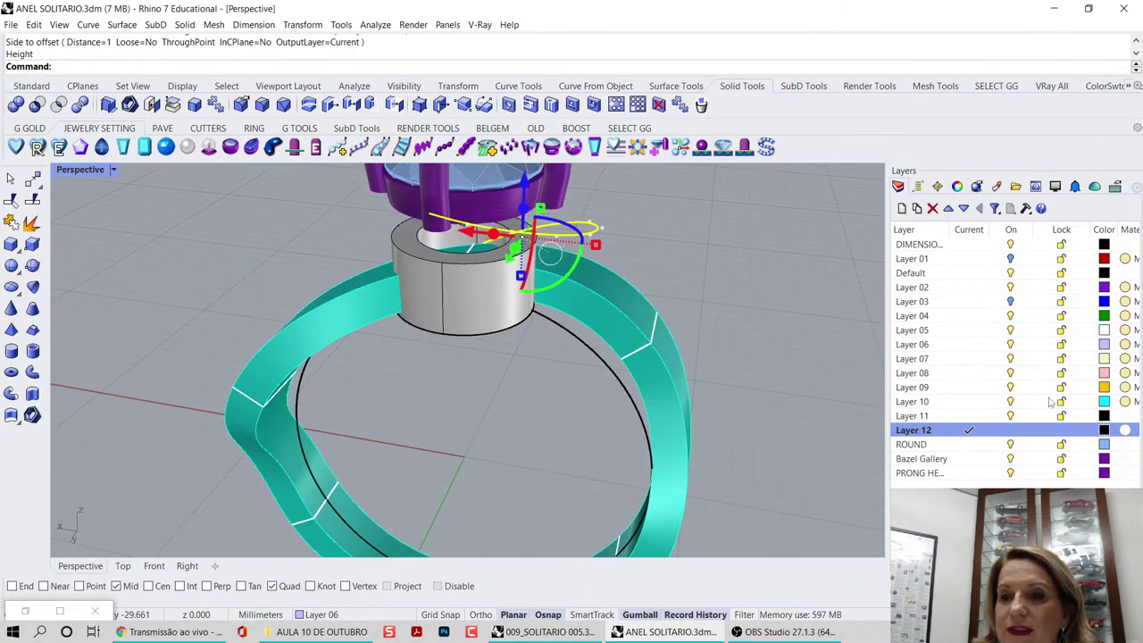
pyautogui.click(1065, 404)
pyautogui.moveTo(759, 312); pyautogui.dragTo(614, 295, button='right')
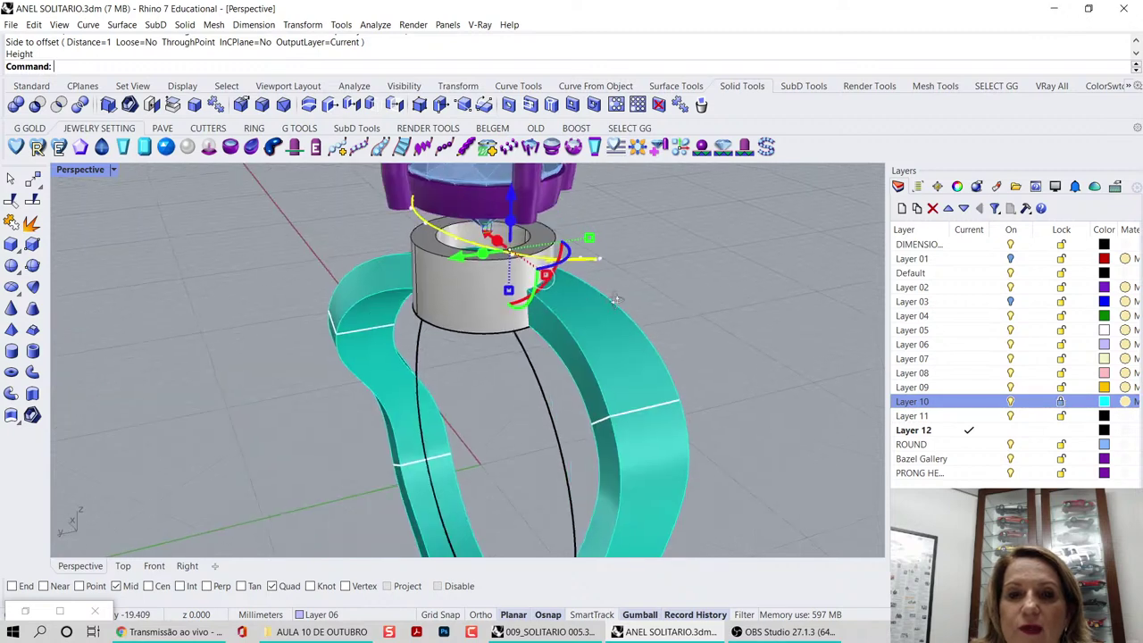
pyautogui.click(1011, 330)
pyautogui.moveTo(633, 357); pyautogui.dragTo(402, 335, button='right')
pyautogui.press('Escape')
pyautogui.moveTo(500, 308); pyautogui.dragTo(625, 272, button='right')
# - Move the connecting curve between head and cylinder to the Default layer
pyautogui.click(574, 251)
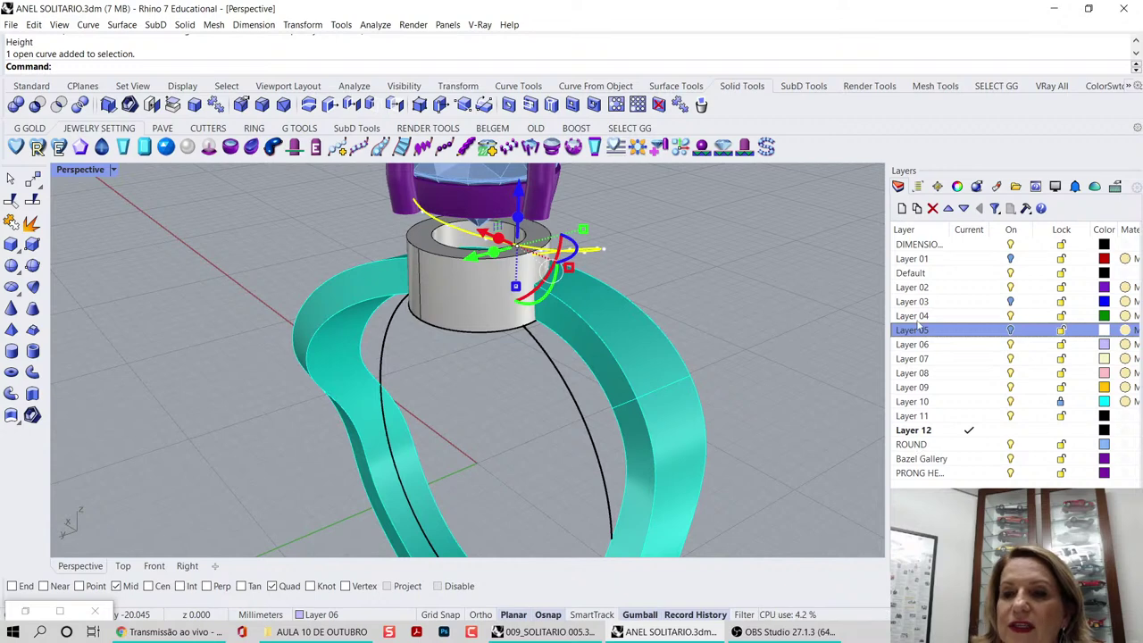
pyautogui.click(911, 272)
pyautogui.rightClick(915, 272)
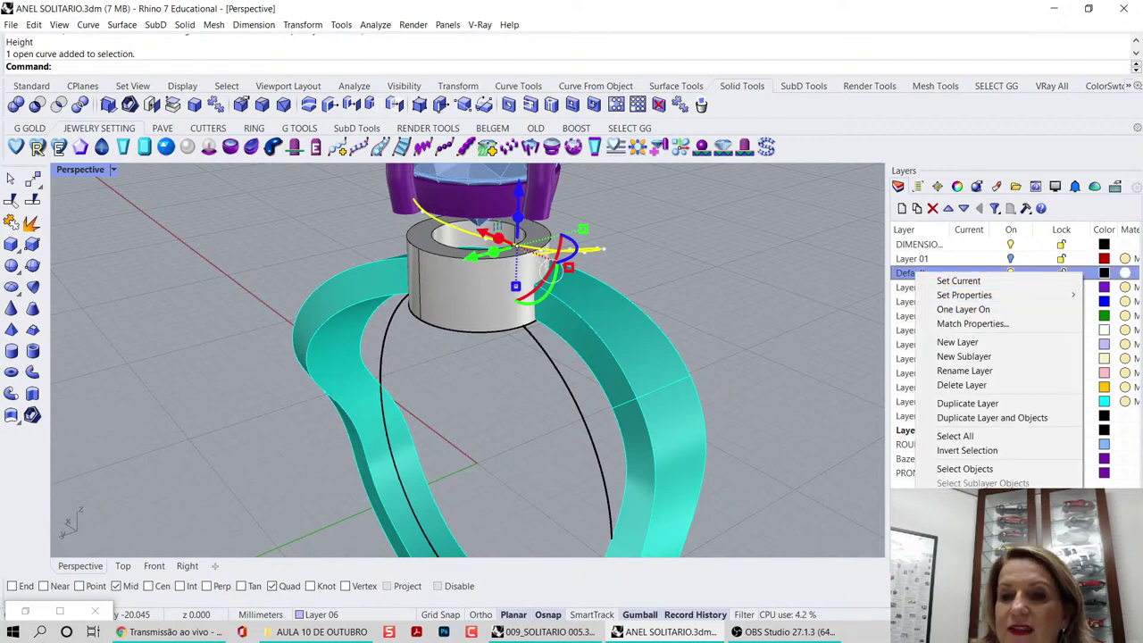
pyautogui.click(955, 481)
pyautogui.click(790, 344)
pyautogui.moveTo(790, 342); pyautogui.dragTo(572, 280, button='right')
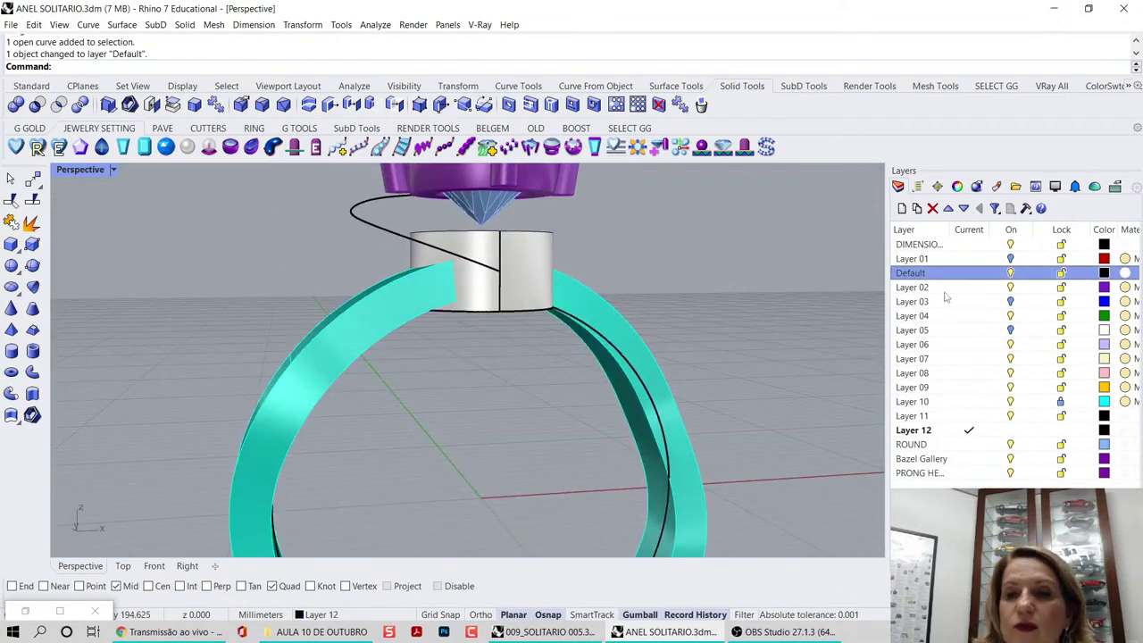
pyautogui.moveTo(870, 303); pyautogui.dragTo(352, 291, button='right')
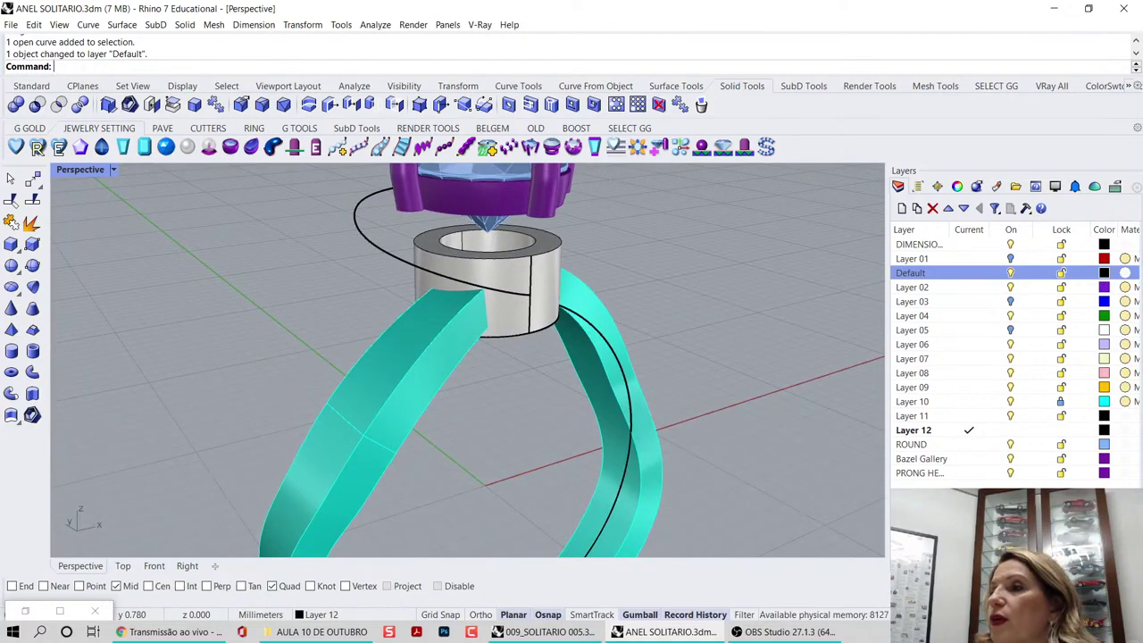
# - Turn off the prong head, ROUND and Layer 10 layers, keeping the Bazel Gallery layer and the cylinder on
pyautogui.click(548, 631)
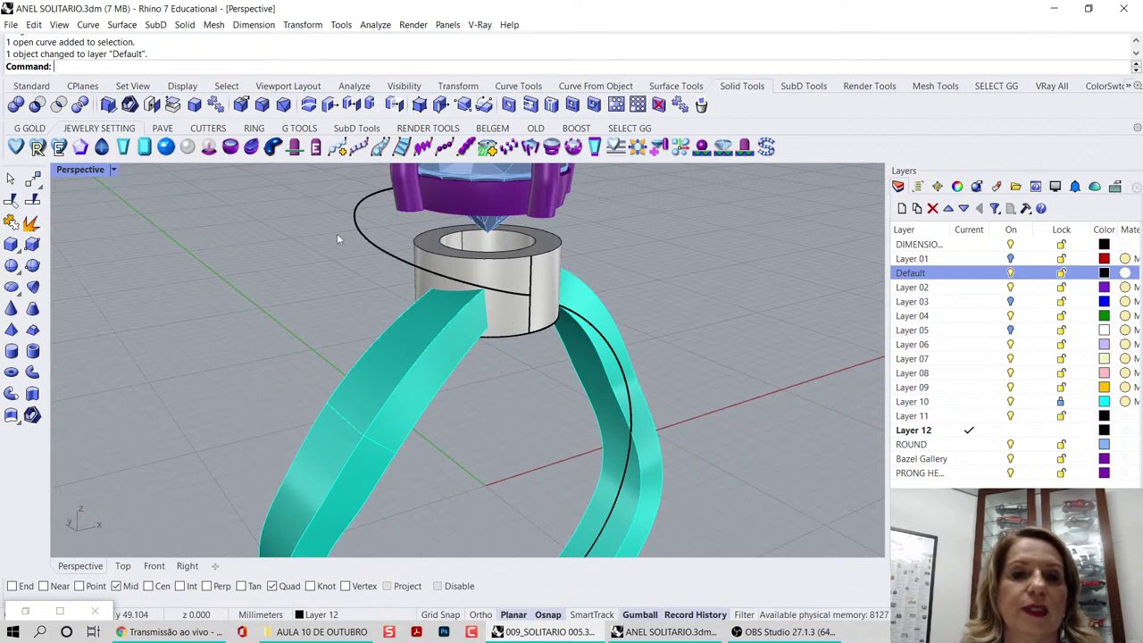
pyautogui.click(1012, 288)
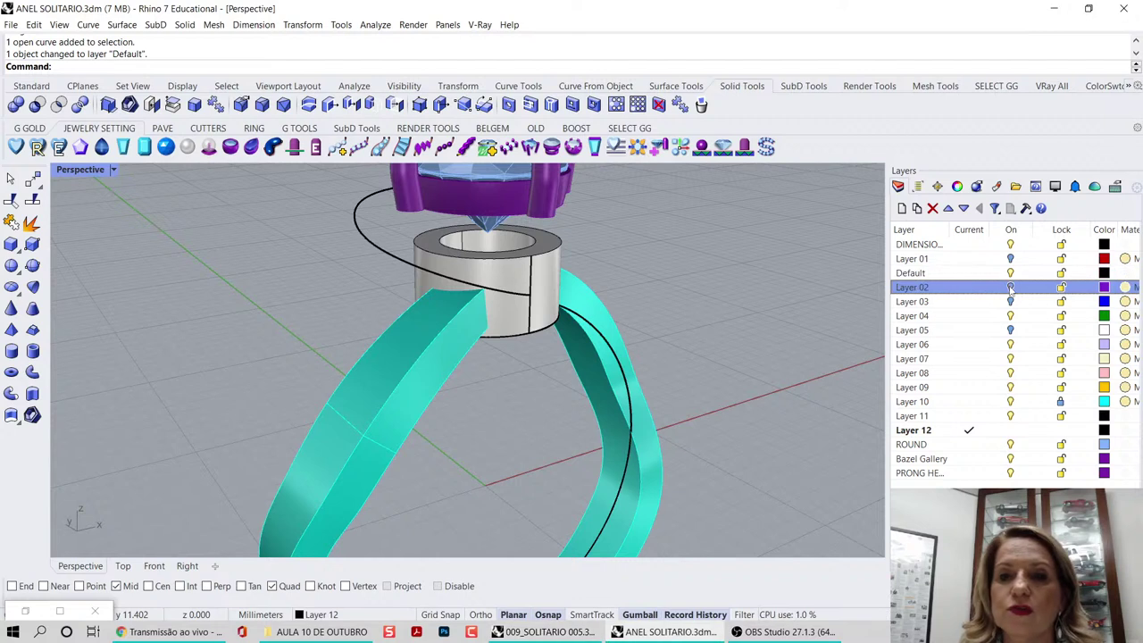
pyautogui.click(1010, 473)
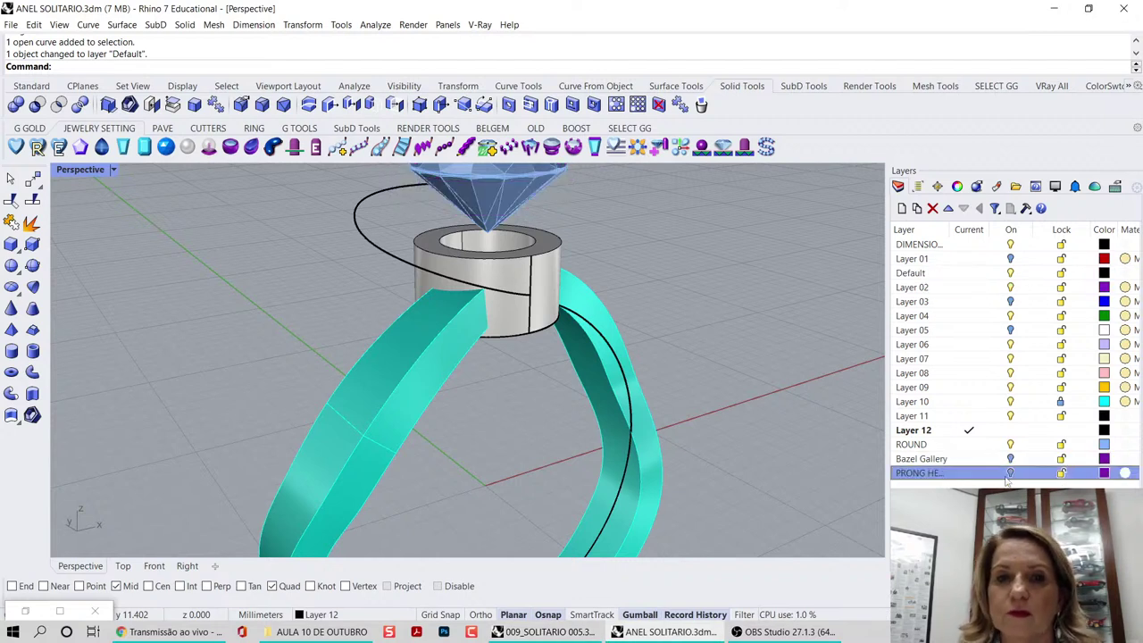
pyautogui.click(1010, 443)
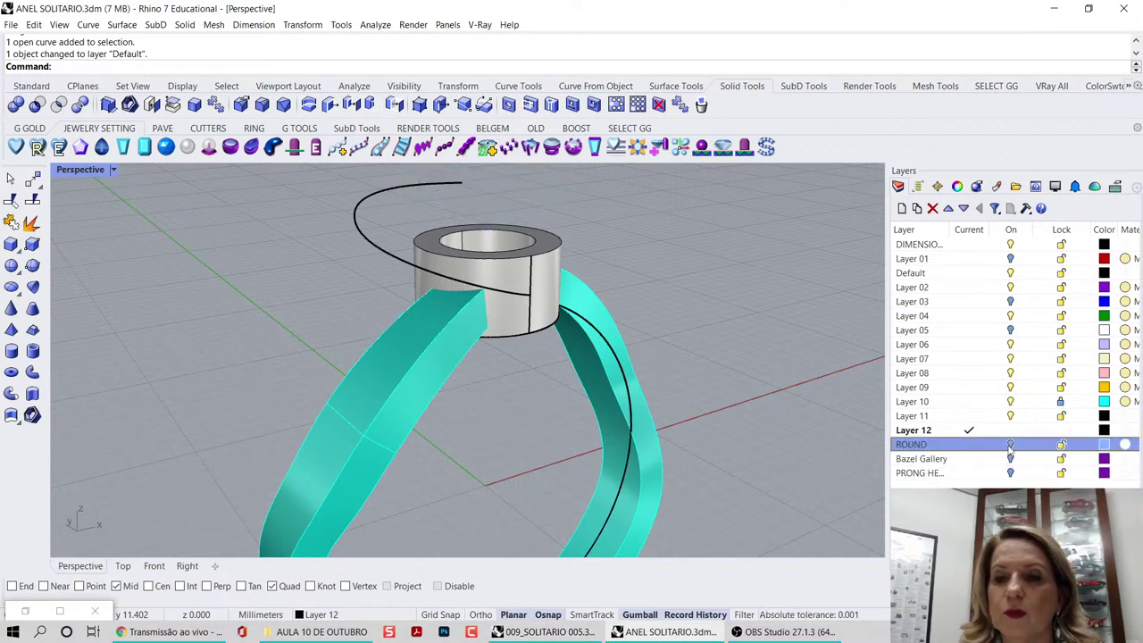
pyautogui.click(1010, 459)
pyautogui.moveTo(650, 243); pyautogui.dragTo(668, 259, button='right')
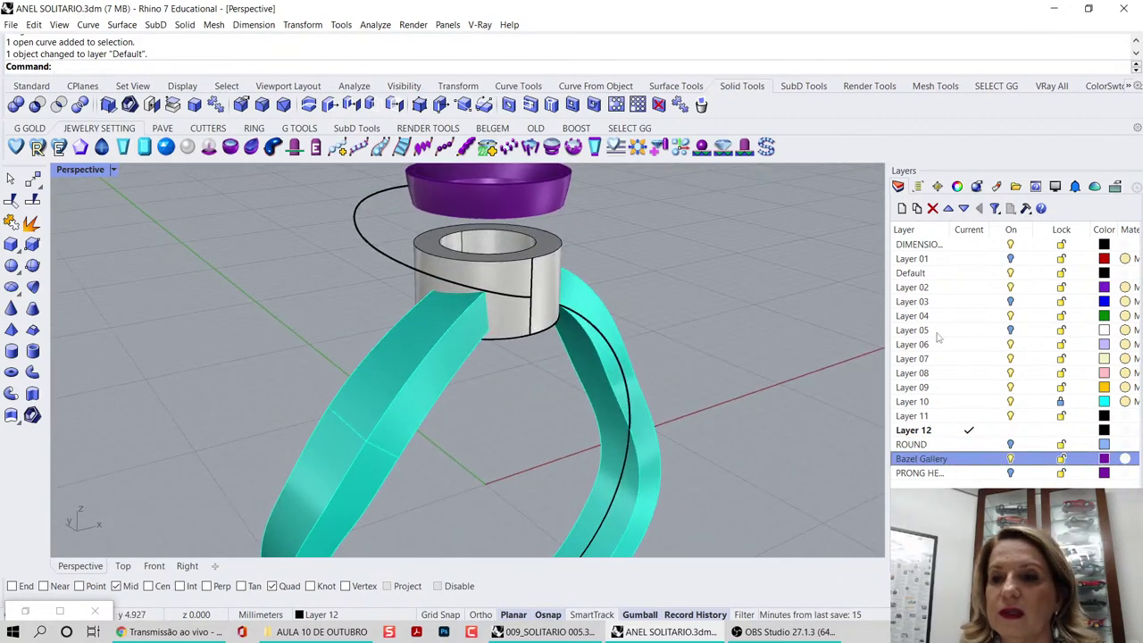
pyautogui.click(1010, 402)
pyautogui.moveTo(858, 401); pyautogui.dragTo(740, 384, button='right')
pyautogui.click(538, 290)
pyautogui.press('Escape')
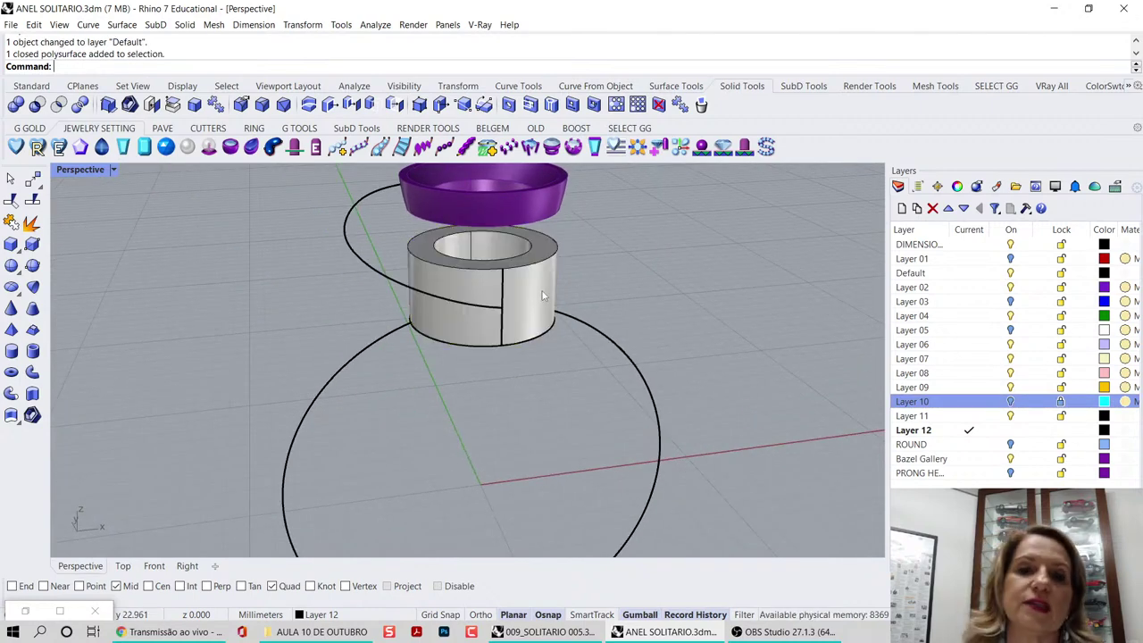
pyautogui.moveTo(539, 291); pyautogui.dragTo(518, 252, button='right')
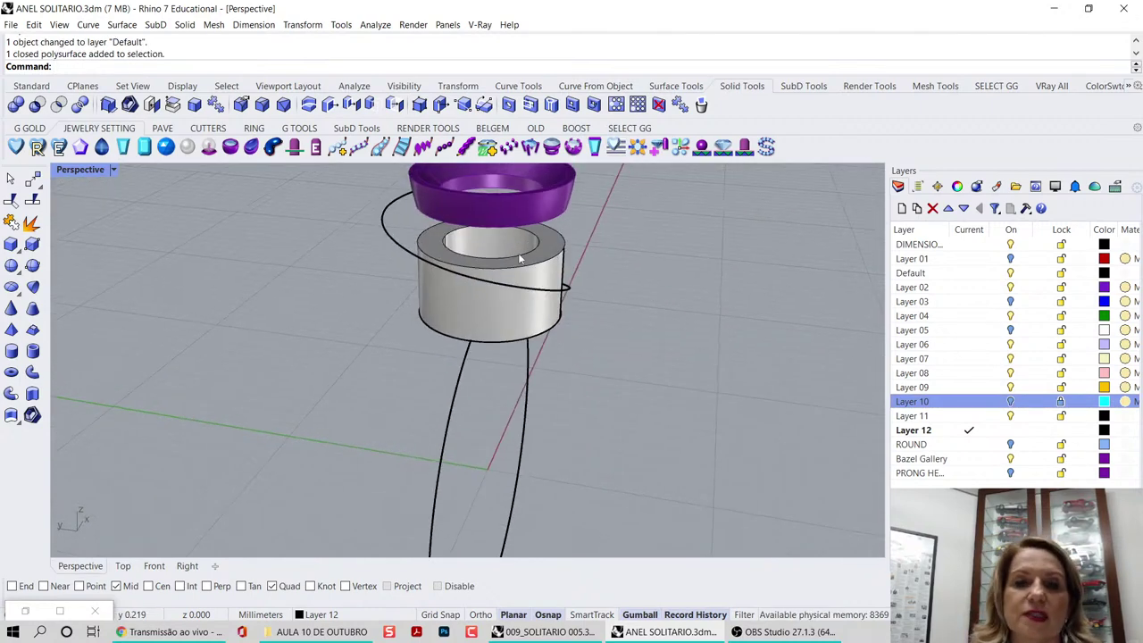
# - In the Top view, enable the End snap and draw a 1.5 by 0.8 mm rectangle centred on the curve's upper end point
pyautogui.doubleClick(96, 169)
pyautogui.doubleClick(64, 170)
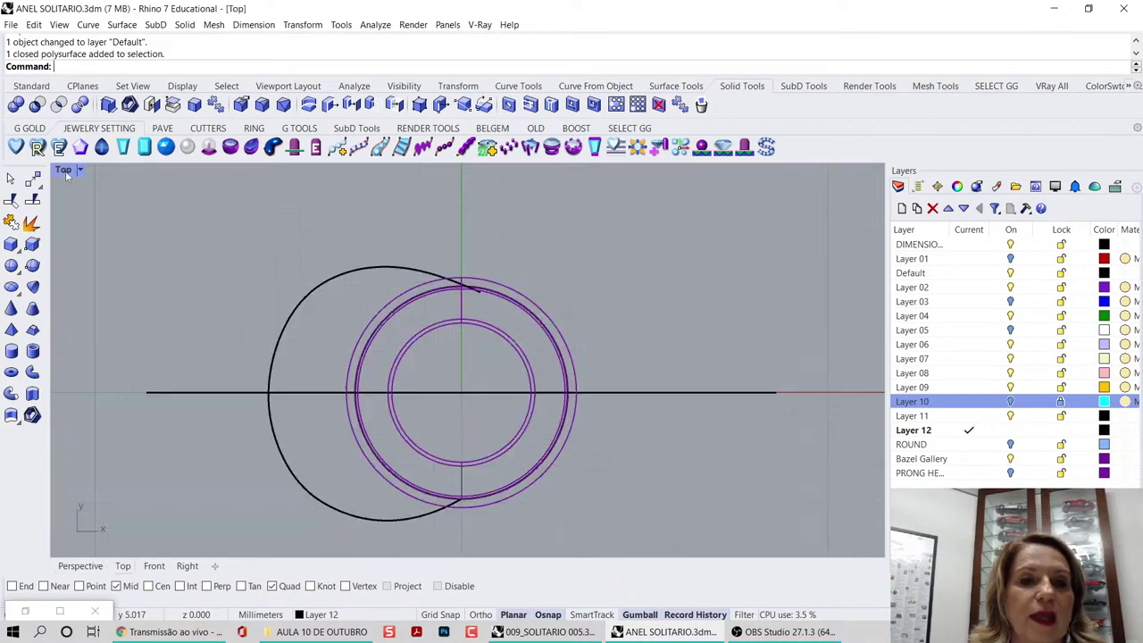
pyautogui.scroll(1, 529, 253)
pyautogui.click(518, 87)
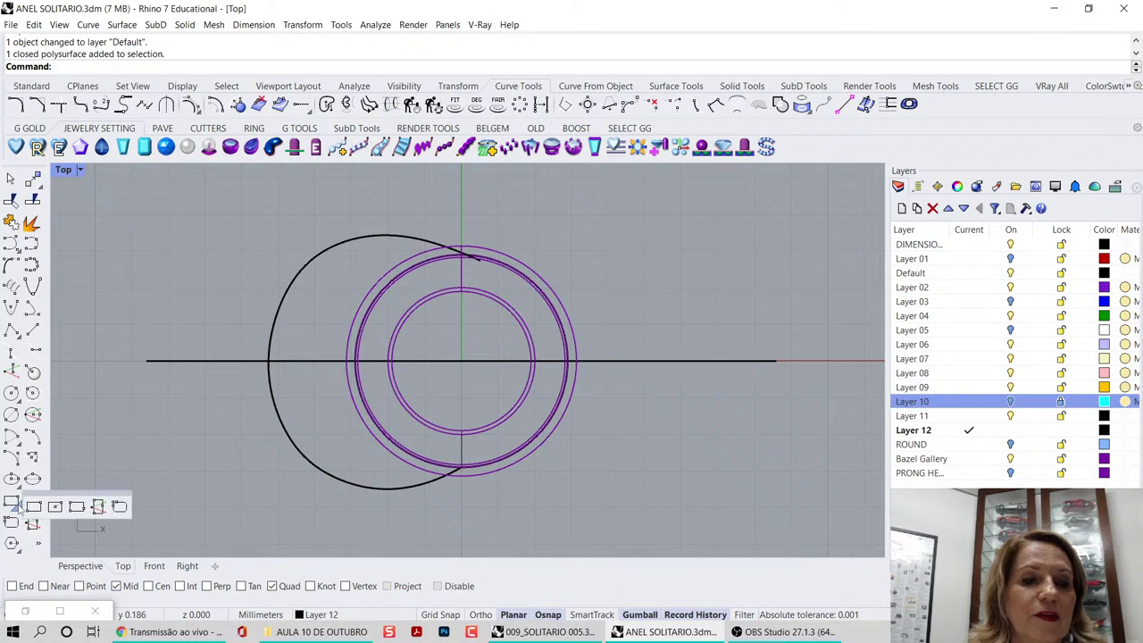
pyautogui.click(16, 506)
pyautogui.moveTo(147, 444); pyautogui.dragTo(160, 189)
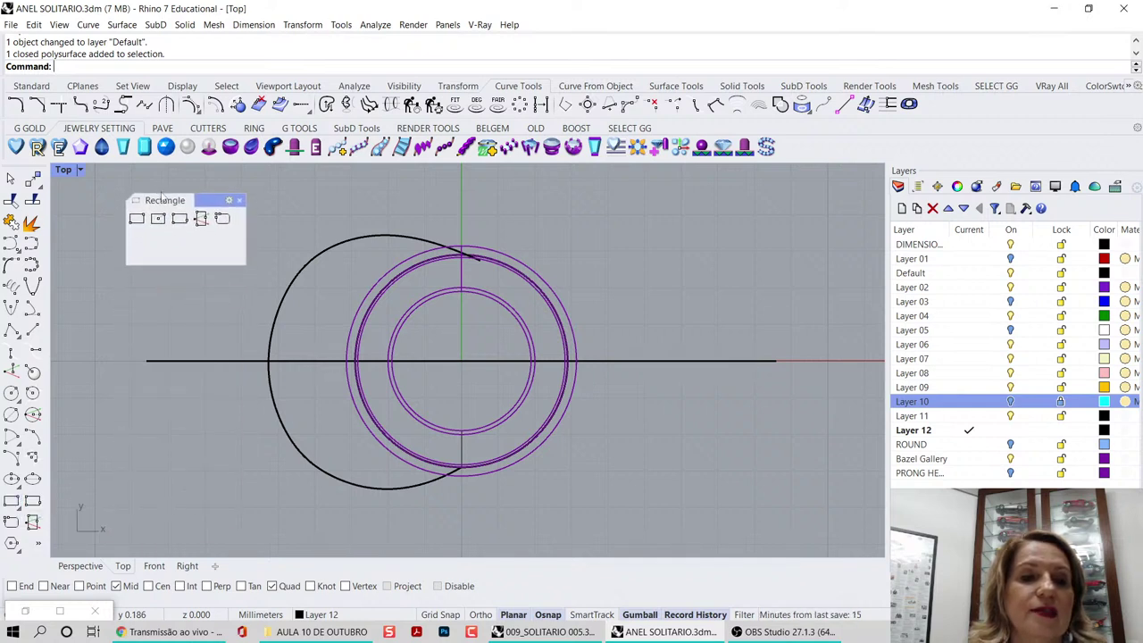
pyautogui.click(157, 219)
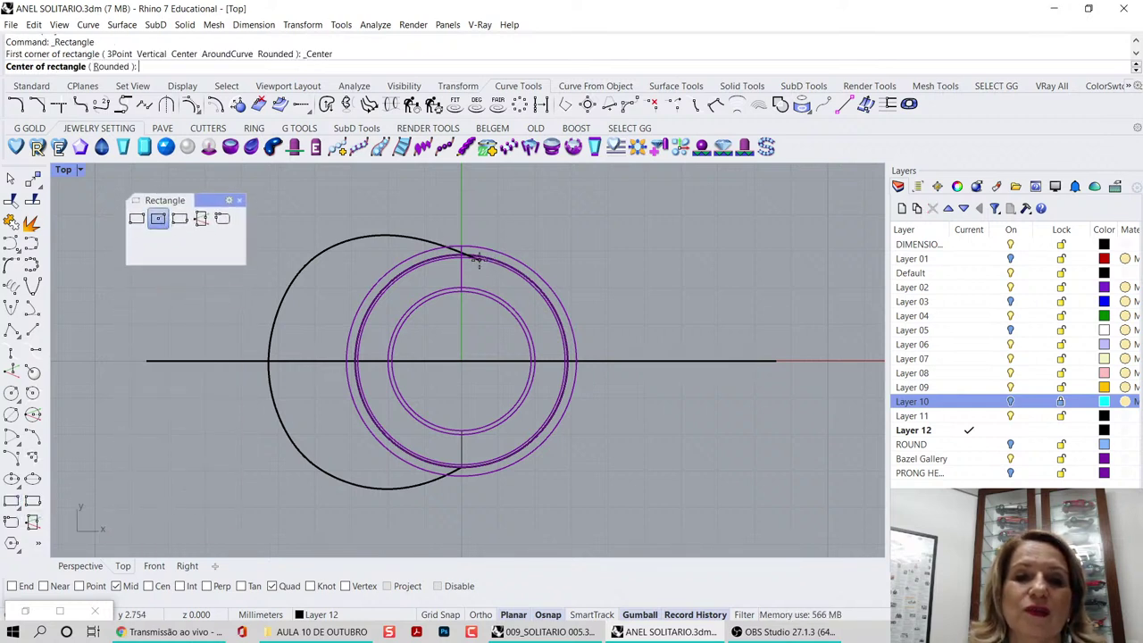
pyautogui.click(13, 585)
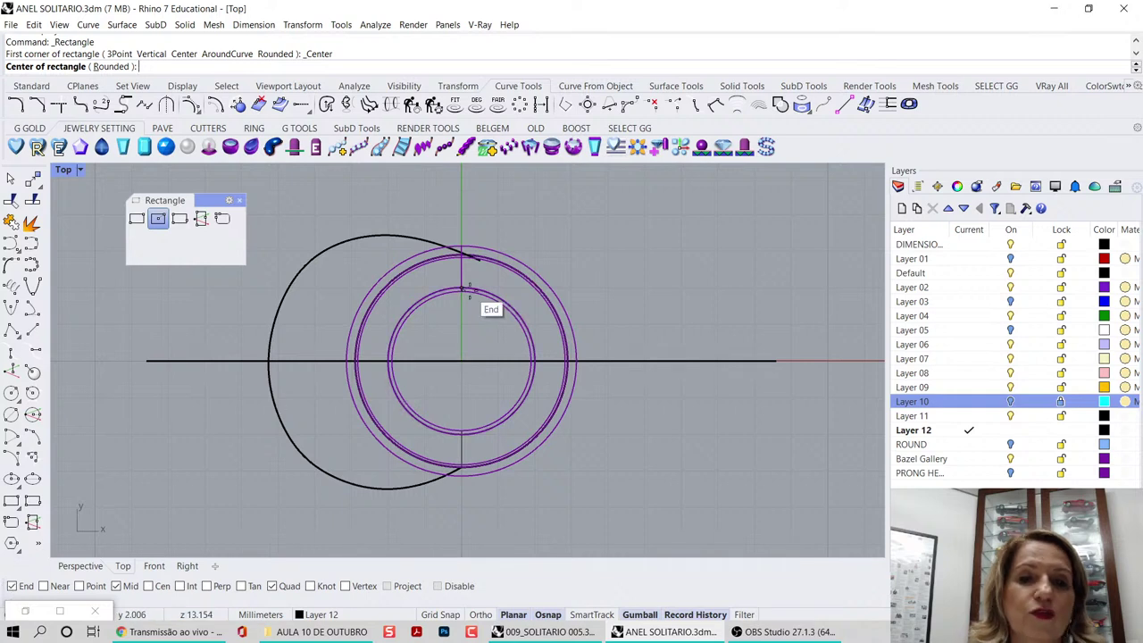
pyautogui.click(492, 268)
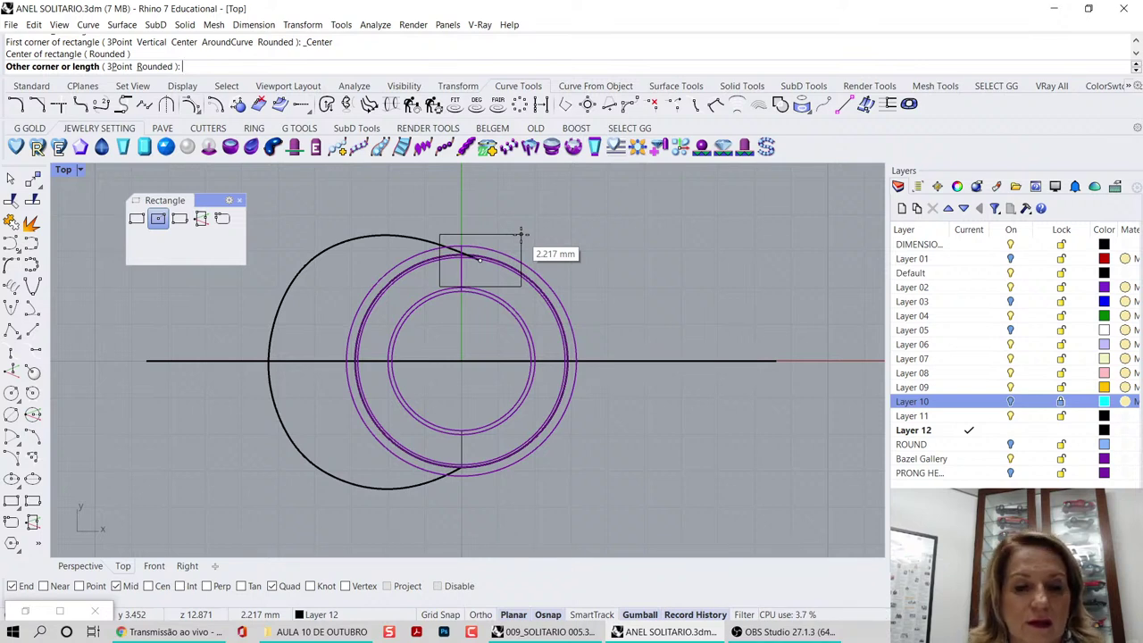
pyautogui.write('1')
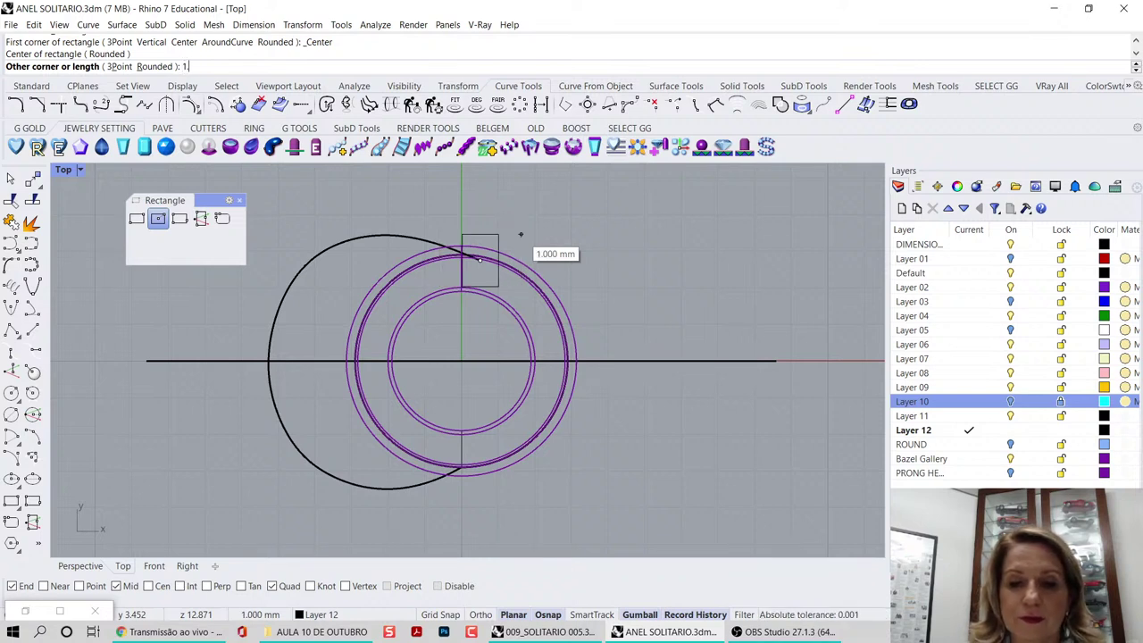
pyautogui.write('.5')
pyautogui.press('Return')
pyautogui.write('.8')
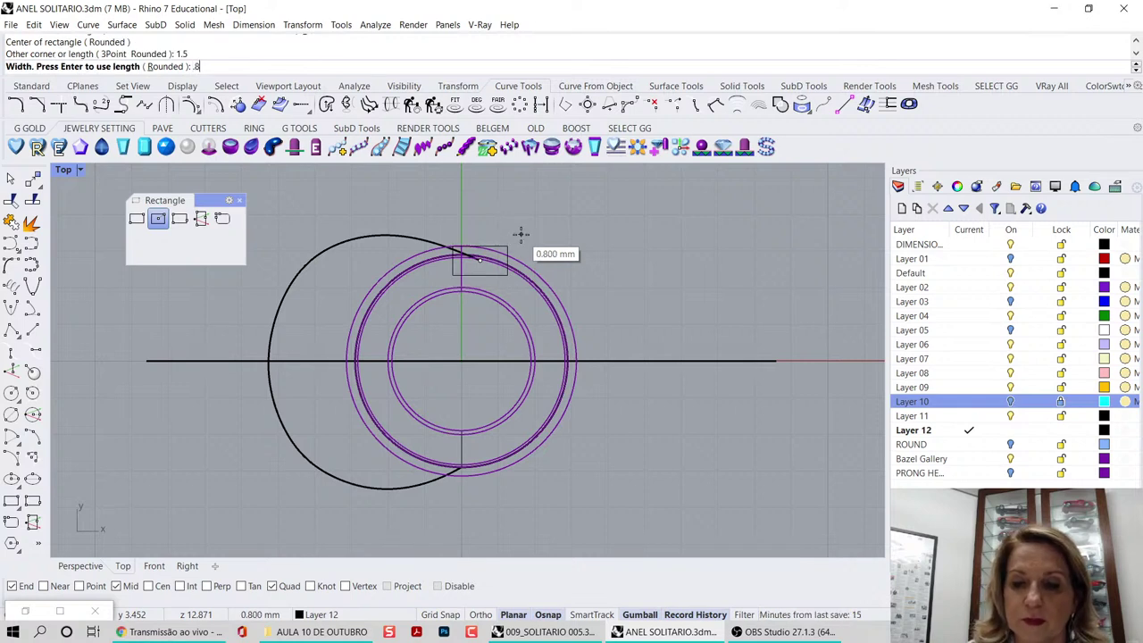
pyautogui.press('Return')
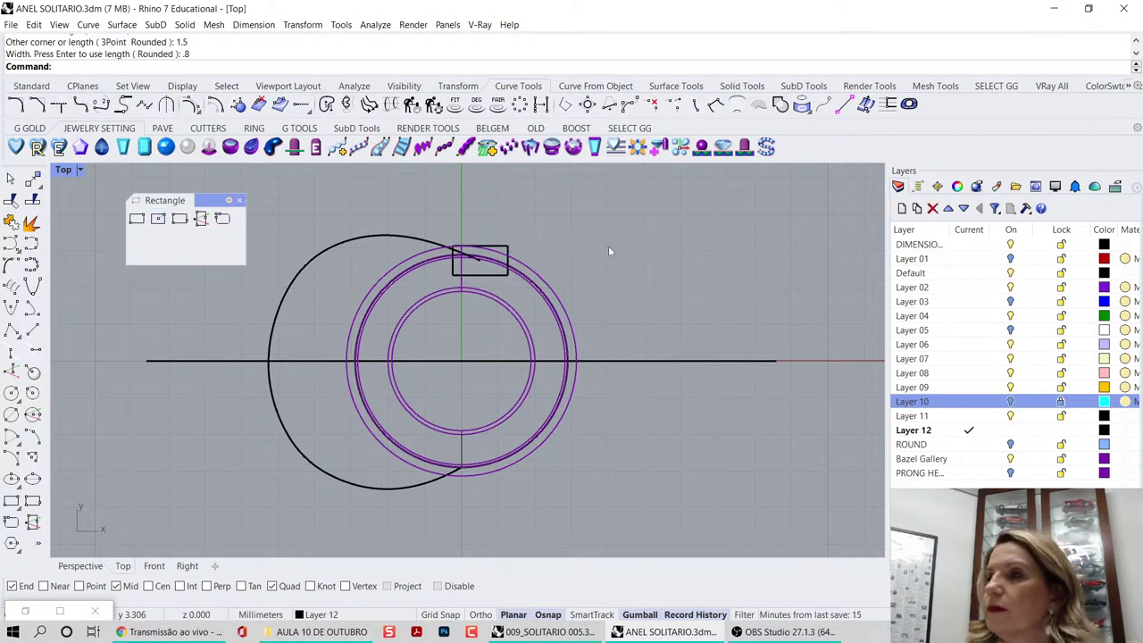
# - Measure the length of the lower edge of the rectangle at the curve's upper end
pyautogui.hotkey('alt', 'Tab')
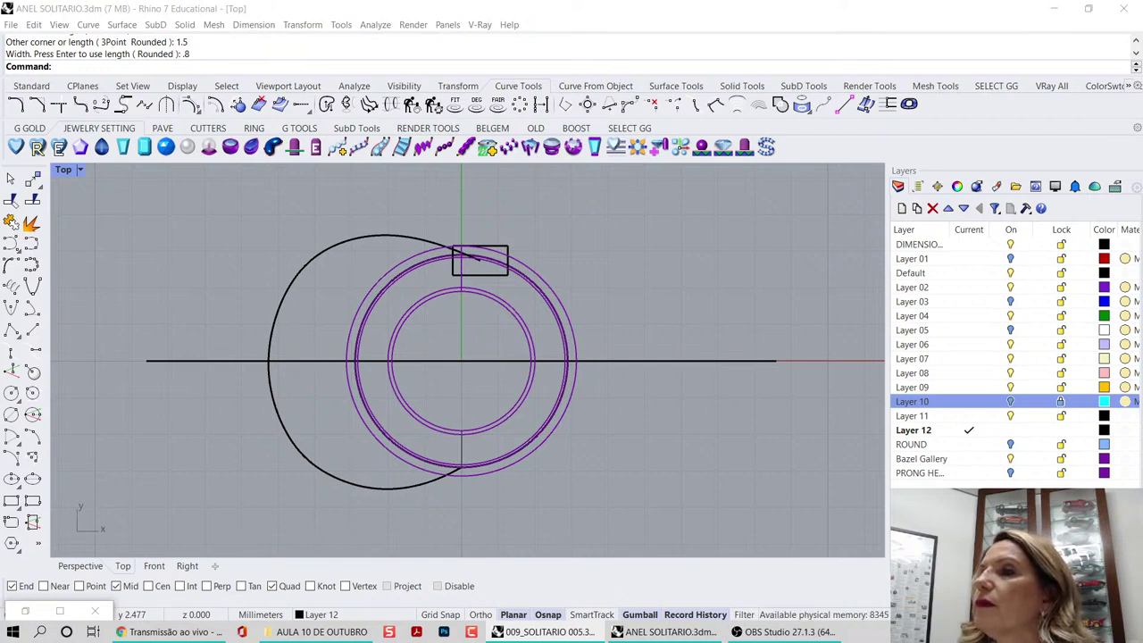
pyautogui.click(336, 219)
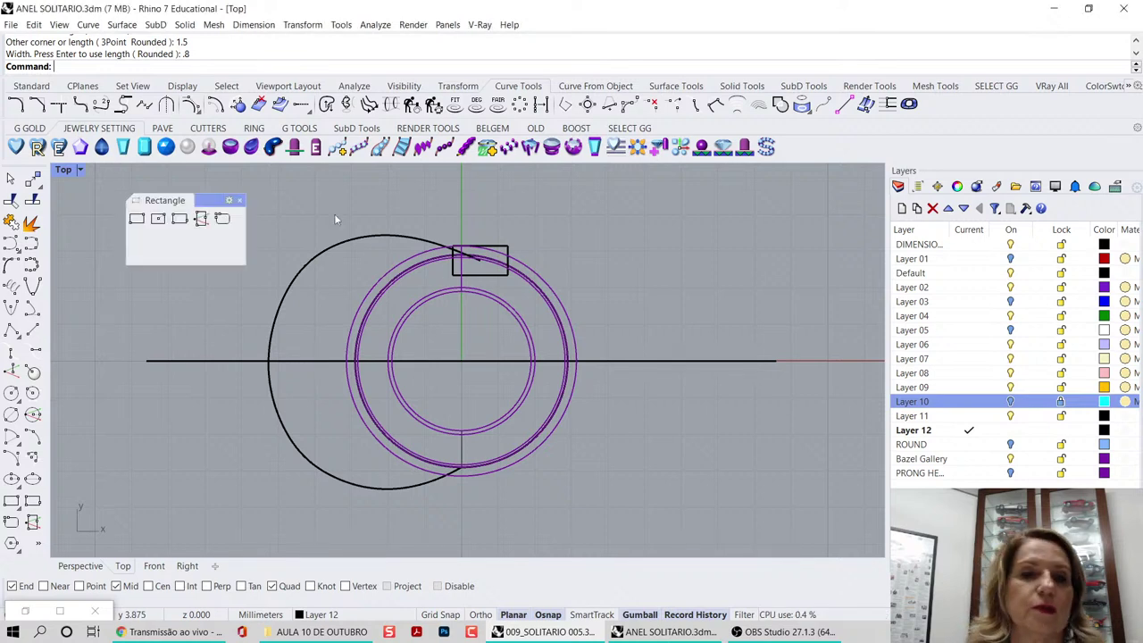
pyautogui.rightClick(416, 279)
pyautogui.click(453, 276)
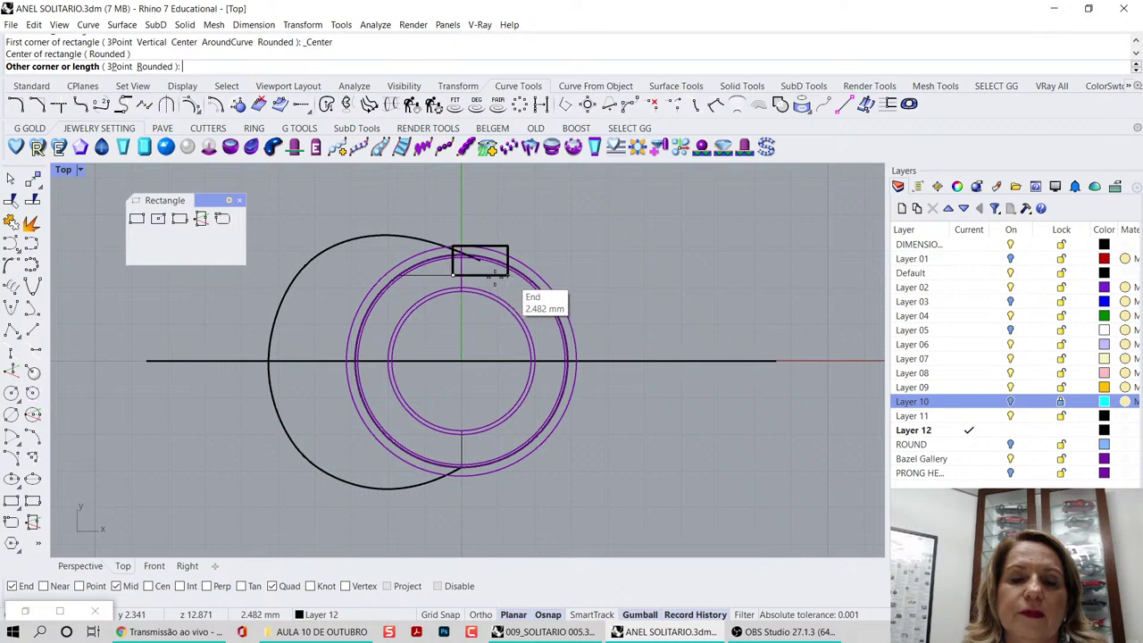
pyautogui.middleClick(457, 277)
pyautogui.click(438, 305)
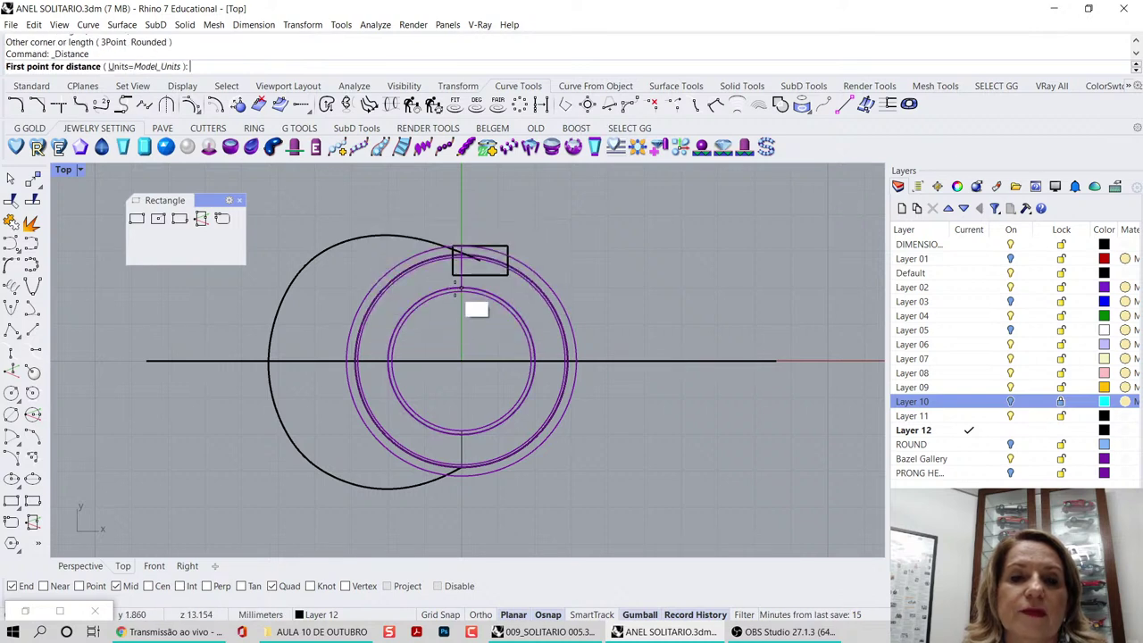
pyautogui.click(452, 275)
pyautogui.click(508, 276)
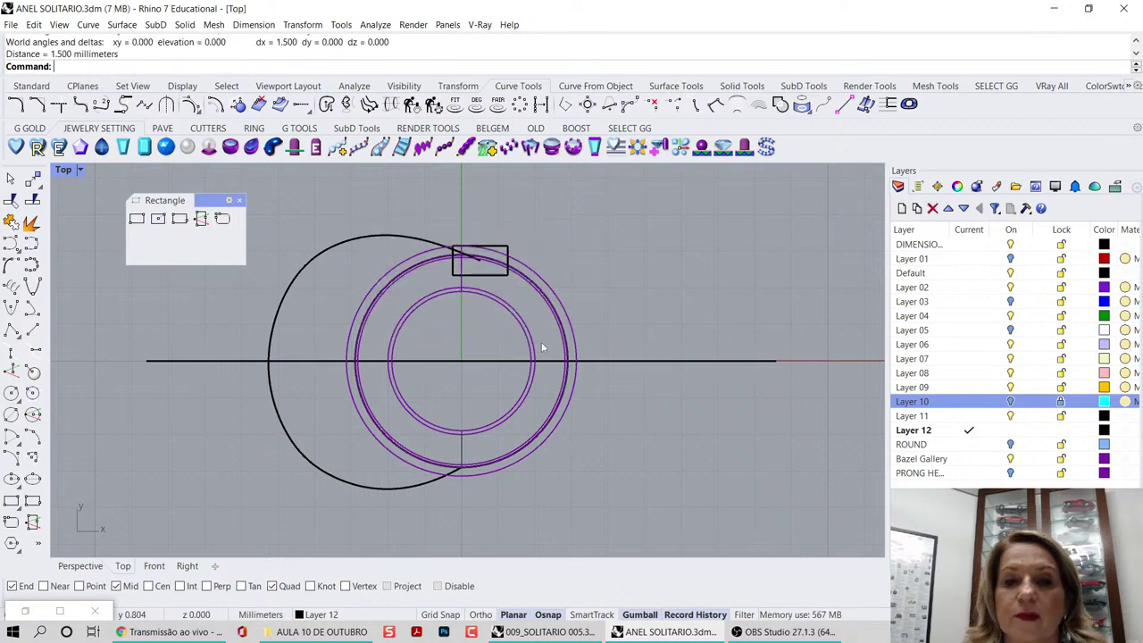
# - Restore the four-viewport layout, close the Rectangle toolbar and rotate the rectangle 90 degrees in the Top view
pyautogui.doubleClick(62, 171)
pyautogui.moveTo(652, 254); pyautogui.dragTo(722, 304, button='right')
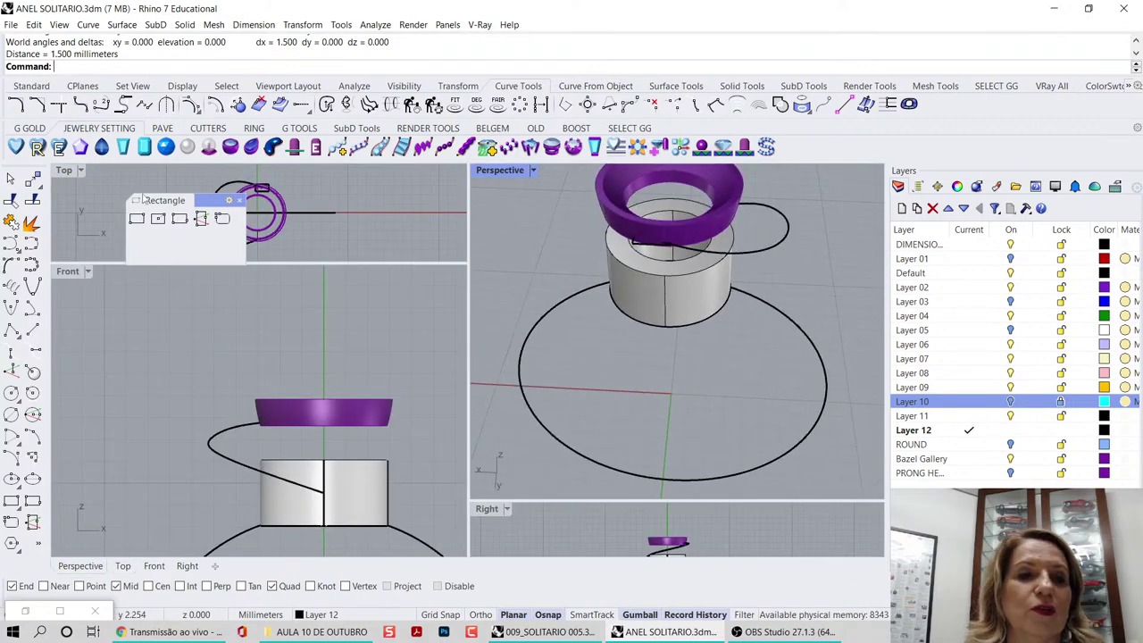
pyautogui.click(238, 201)
pyautogui.scroll(4, 254, 234)
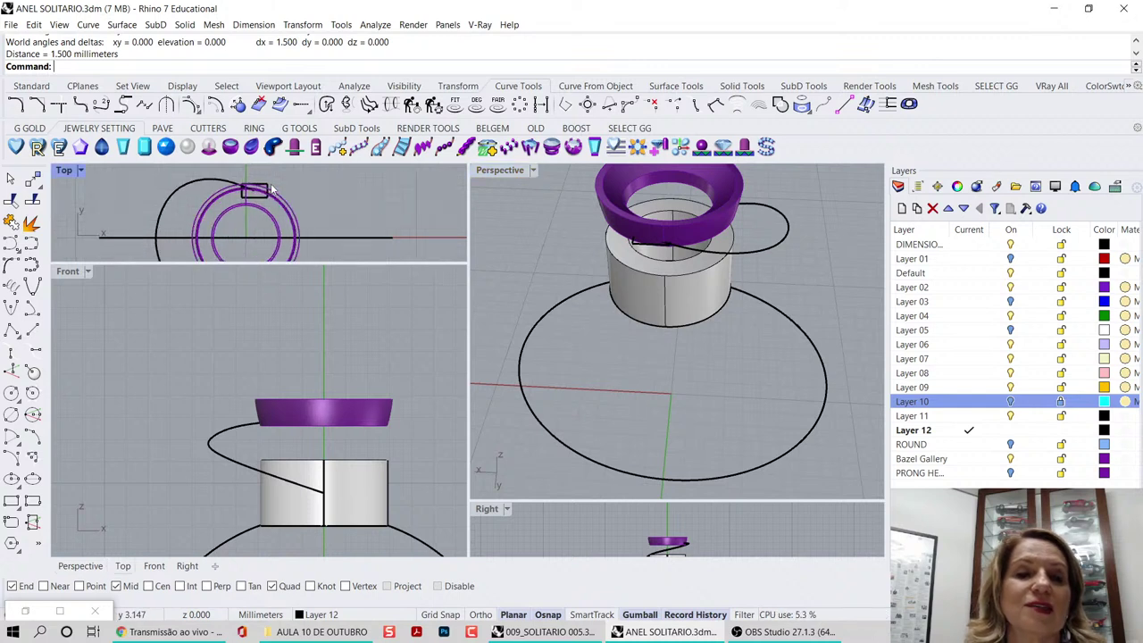
pyautogui.click(268, 181)
pyautogui.scroll(2, 282, 215)
pyautogui.scroll(-6, 283, 214)
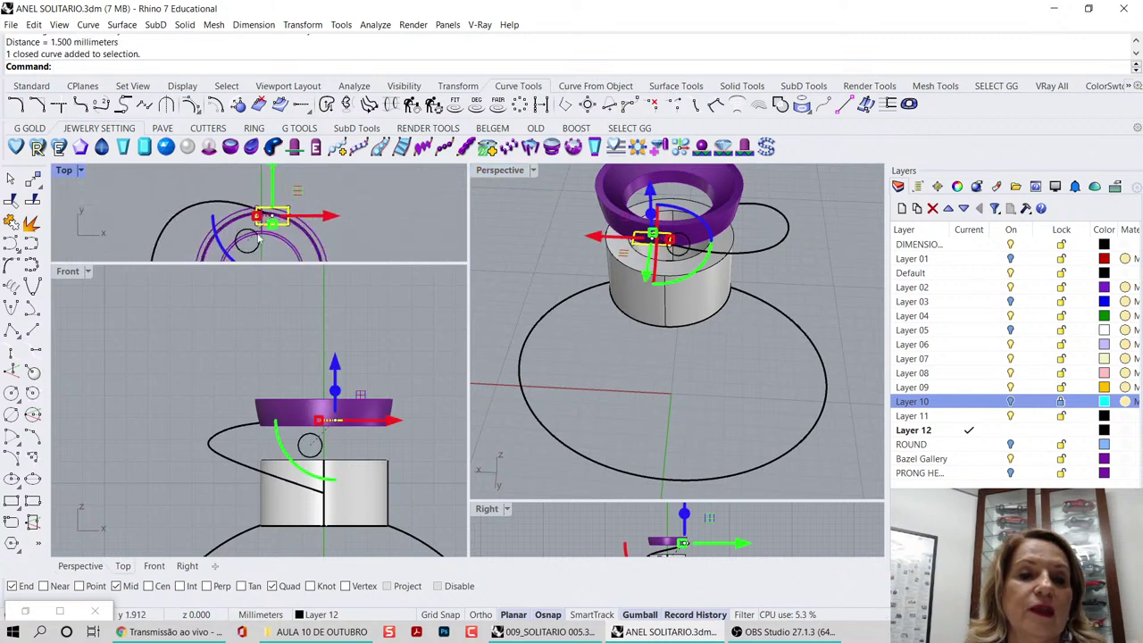
pyautogui.moveTo(274, 227); pyautogui.dragTo(267, 188, button='right')
pyautogui.click(220, 213)
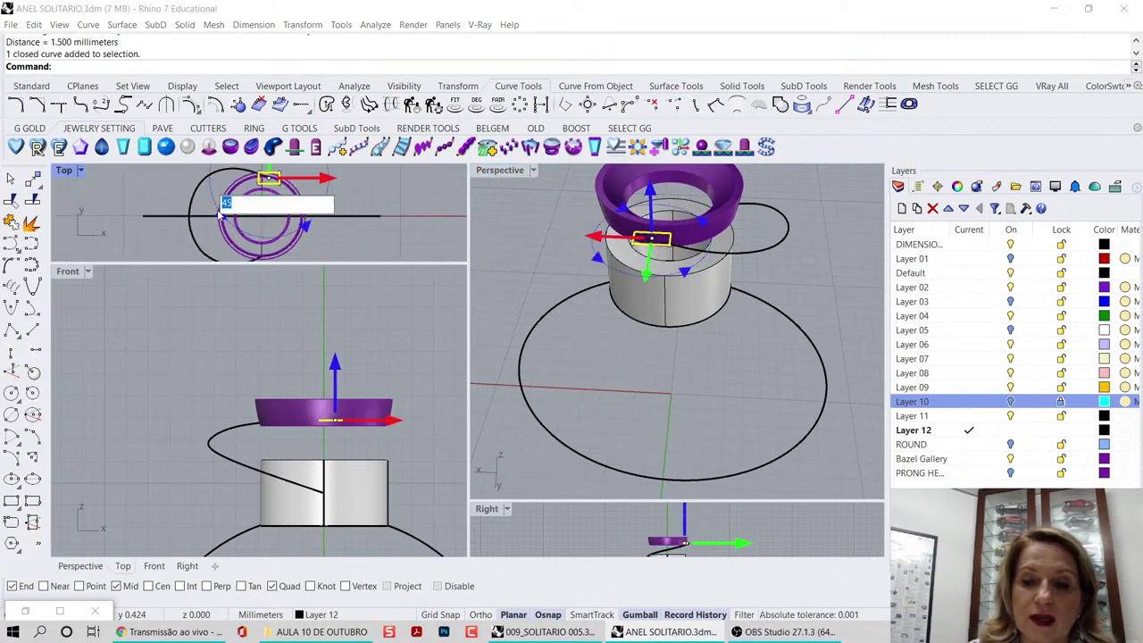
pyautogui.write('90')
pyautogui.press('Return')
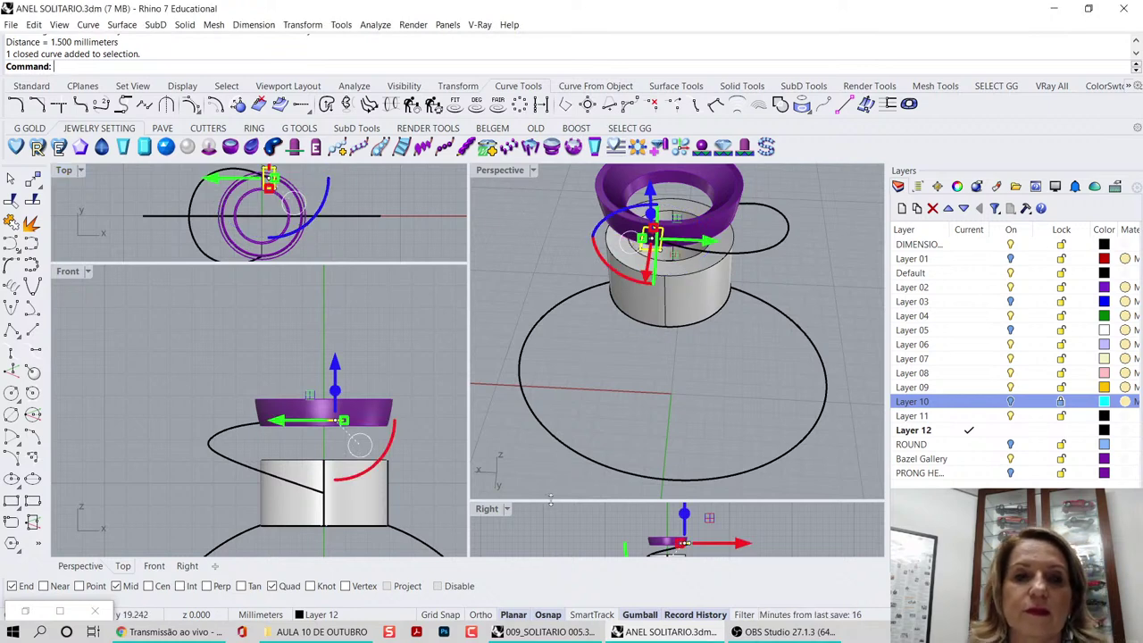
# - Enlarge the Right viewport, maximize the Perspective view and rotate the rectangle 90 degrees so it stands upright at the curve's end
pyautogui.moveTo(548, 501); pyautogui.dragTo(564, 267)
pyautogui.moveTo(735, 404); pyautogui.dragTo(720, 385, button='right')
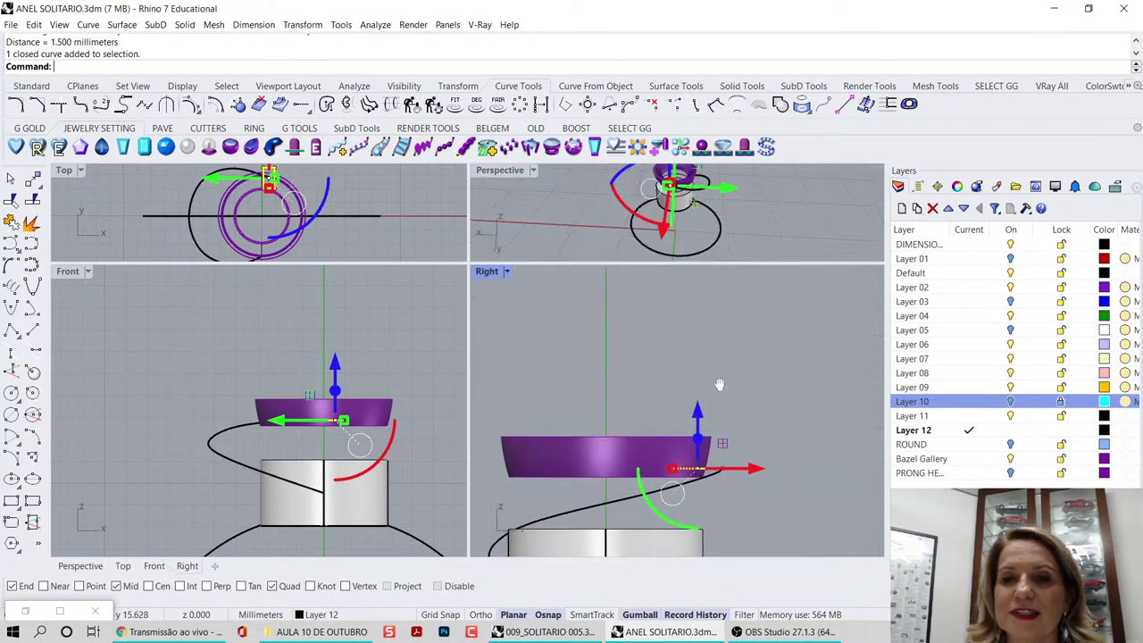
pyautogui.doubleClick(497, 171)
pyautogui.moveTo(454, 346); pyautogui.dragTo(384, 359, button='right')
pyautogui.click(376, 330)
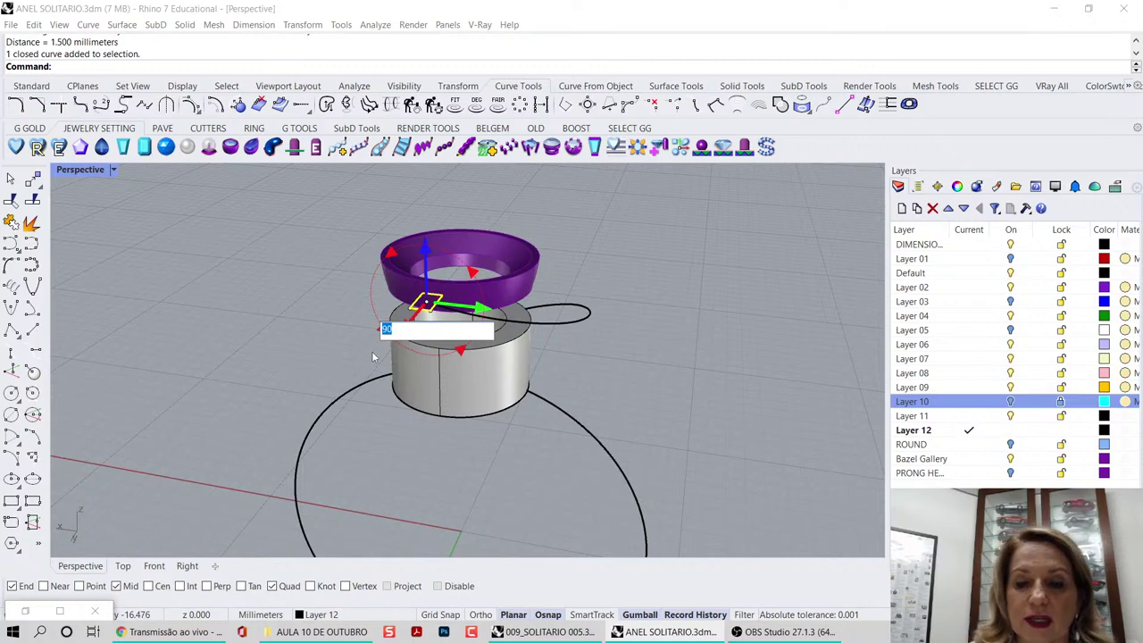
pyautogui.press('Return')
pyautogui.click(356, 309)
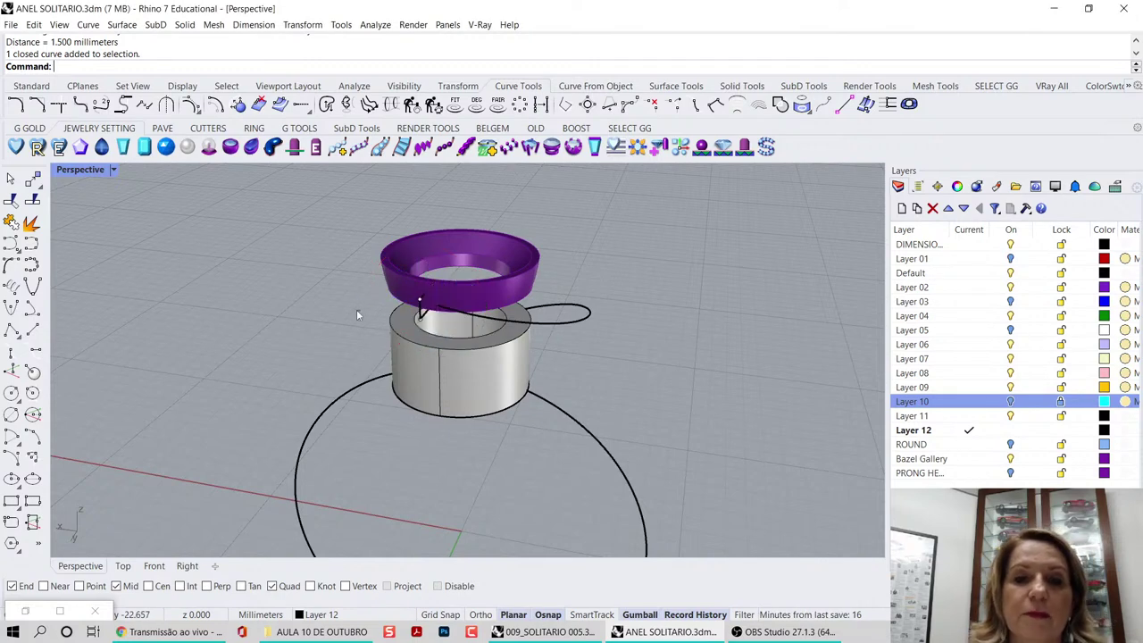
pyautogui.moveTo(540, 324); pyautogui.dragTo(467, 386, button='right')
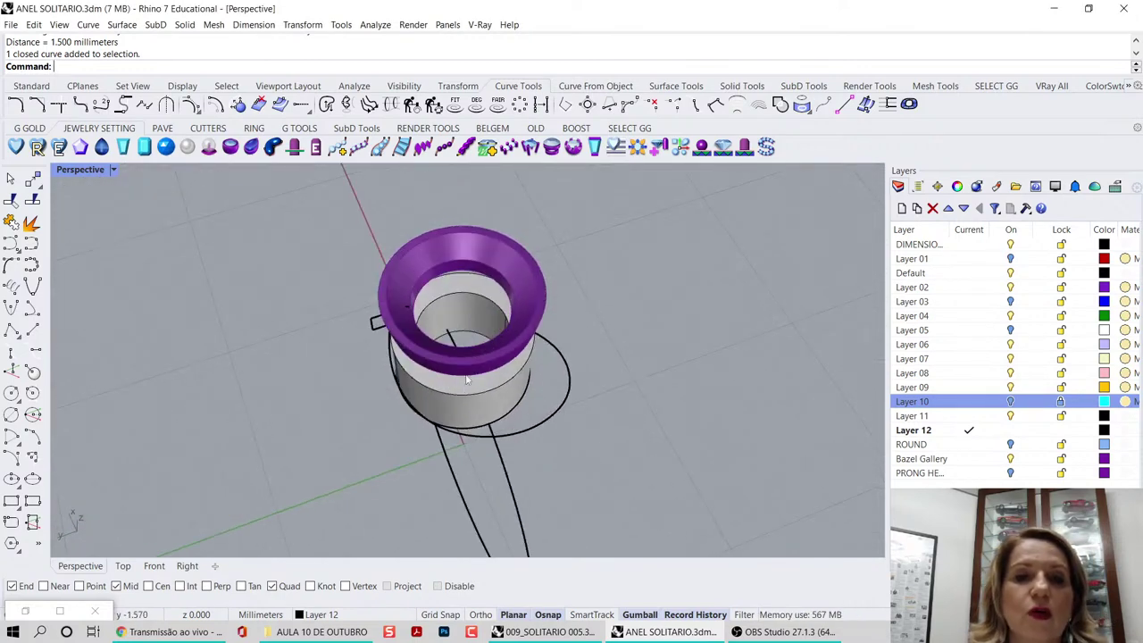
# - Turn off the Bazel Gallery layer and make Layer 11 current, keeping Layer 12 on
pyautogui.click(1010, 458)
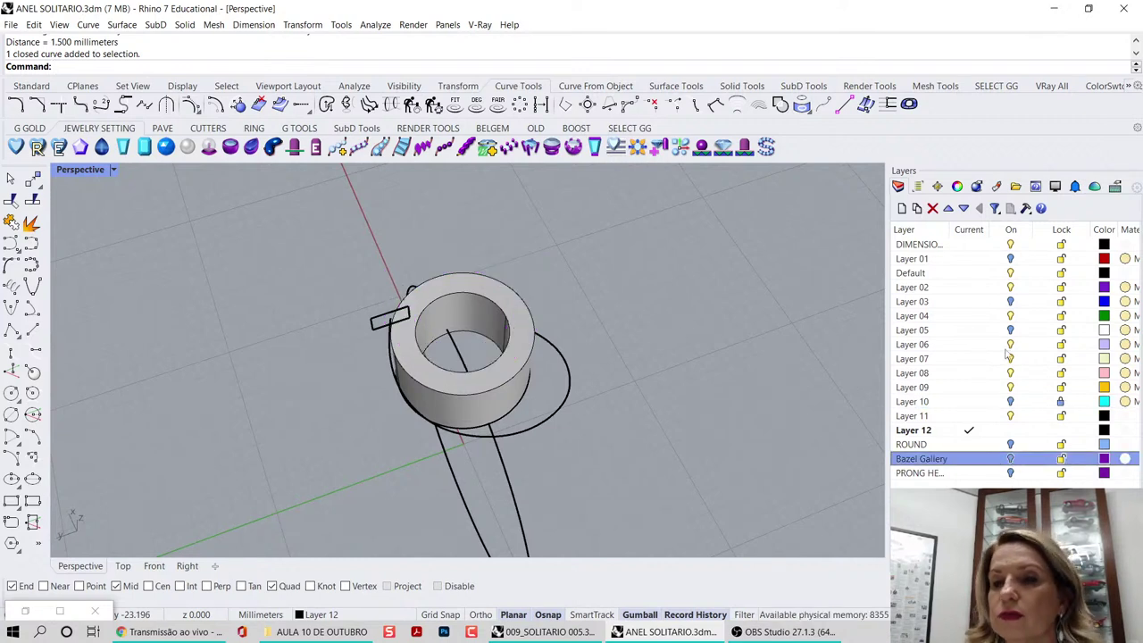
pyautogui.click(524, 366)
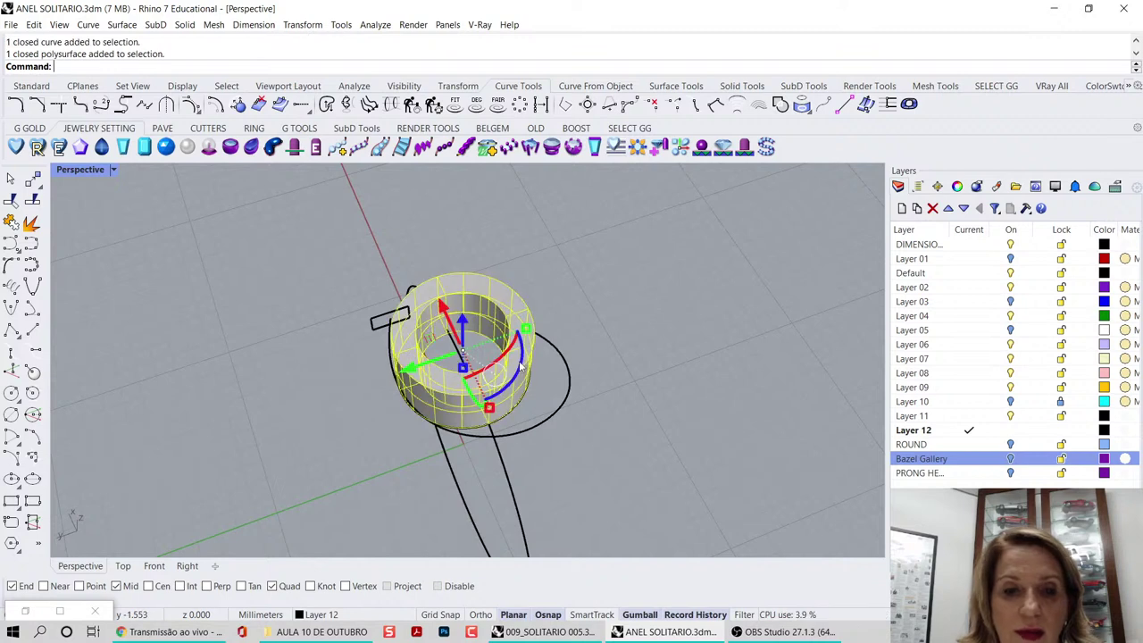
pyautogui.click(969, 415)
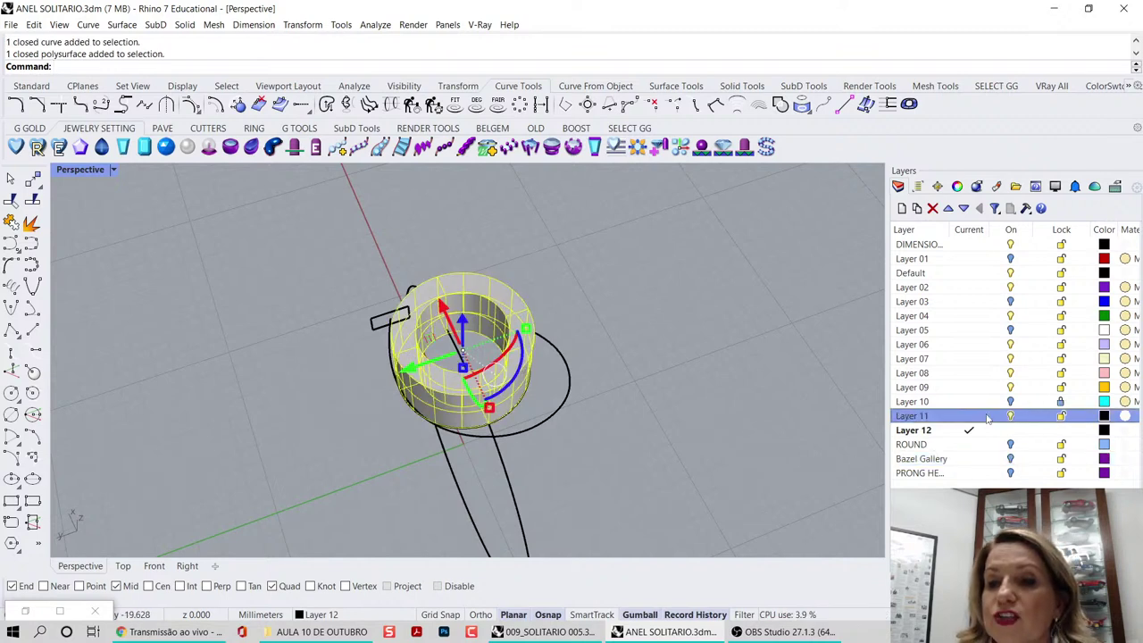
pyautogui.click(1010, 431)
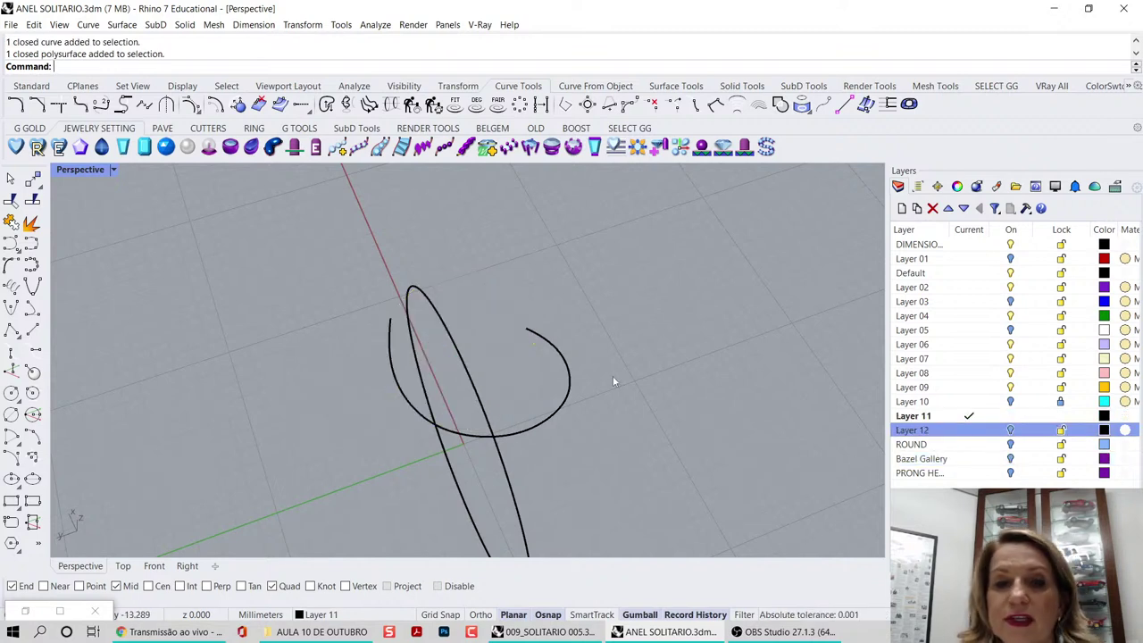
pyautogui.click(1011, 431)
# - Hide the grey cylinder, leaving only the curves and the rectangle
pyautogui.moveTo(472, 315); pyautogui.dragTo(504, 343, button='right')
pyautogui.click(516, 336)
pyautogui.middleClick(567, 302)
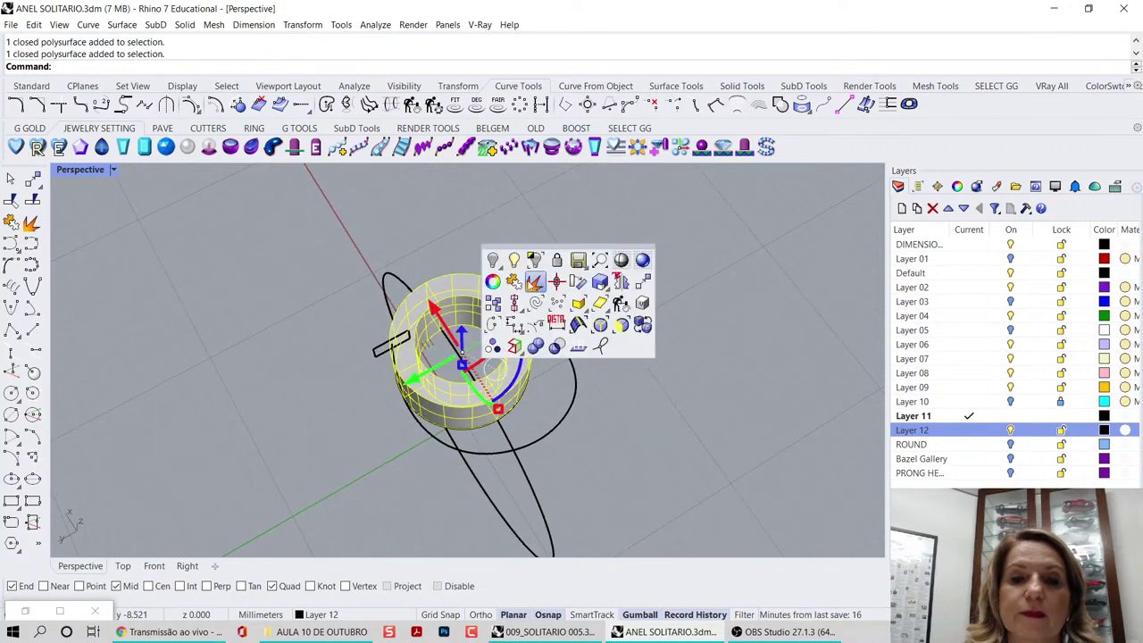
pyautogui.click(514, 259)
# - Rotate the rectangle slightly in the Top view so it sits perpendicular to the end of the connecting curve, and check it in Perspective
pyautogui.moveTo(501, 234); pyautogui.dragTo(485, 191, button='right')
pyautogui.doubleClick(106, 171)
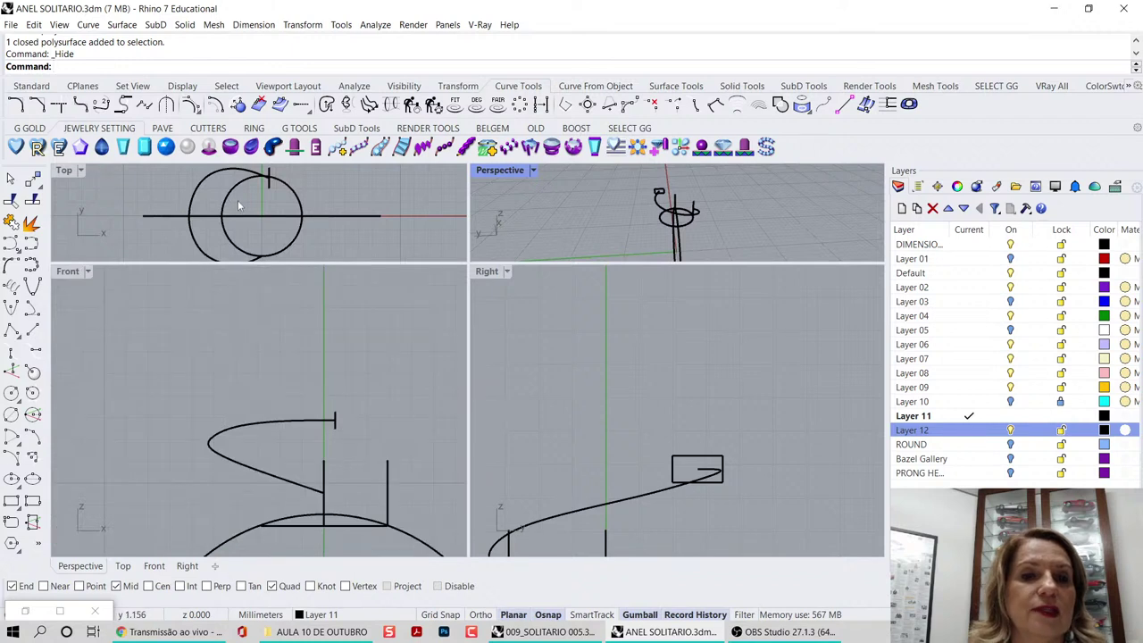
pyautogui.scroll(3, 268, 205)
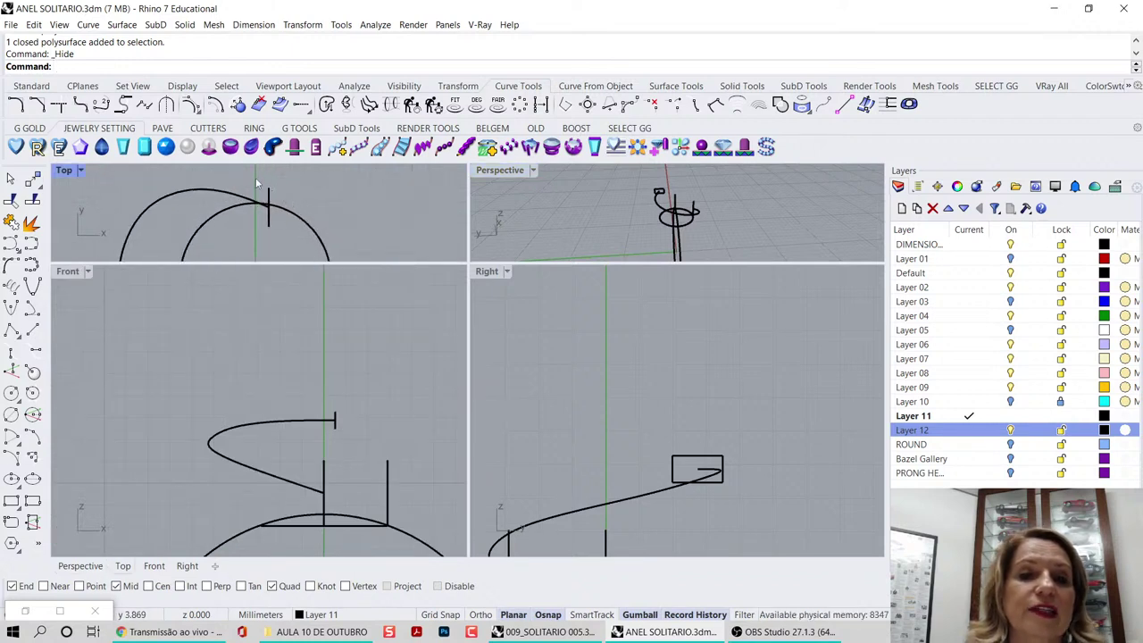
pyautogui.click(269, 195)
pyautogui.moveTo(299, 253); pyautogui.dragTo(343, 250, button='right')
pyautogui.moveTo(279, 255); pyautogui.dragTo(273, 253)
pyautogui.doubleClick(493, 171)
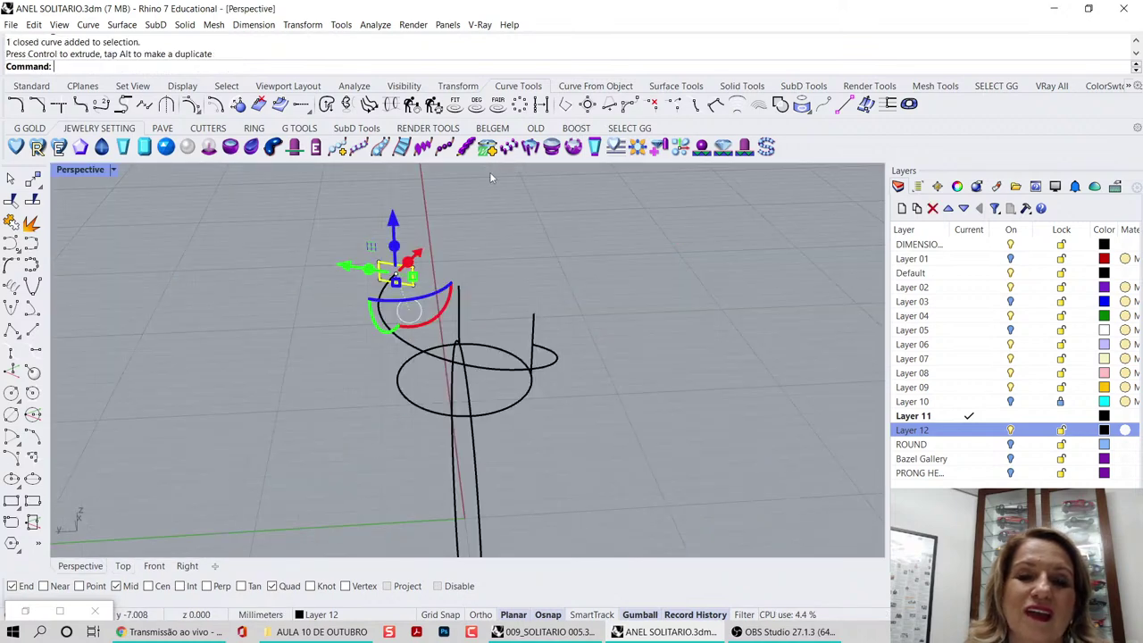
pyautogui.press('Escape')
pyautogui.moveTo(596, 248); pyautogui.dragTo(396, 311, button='right')
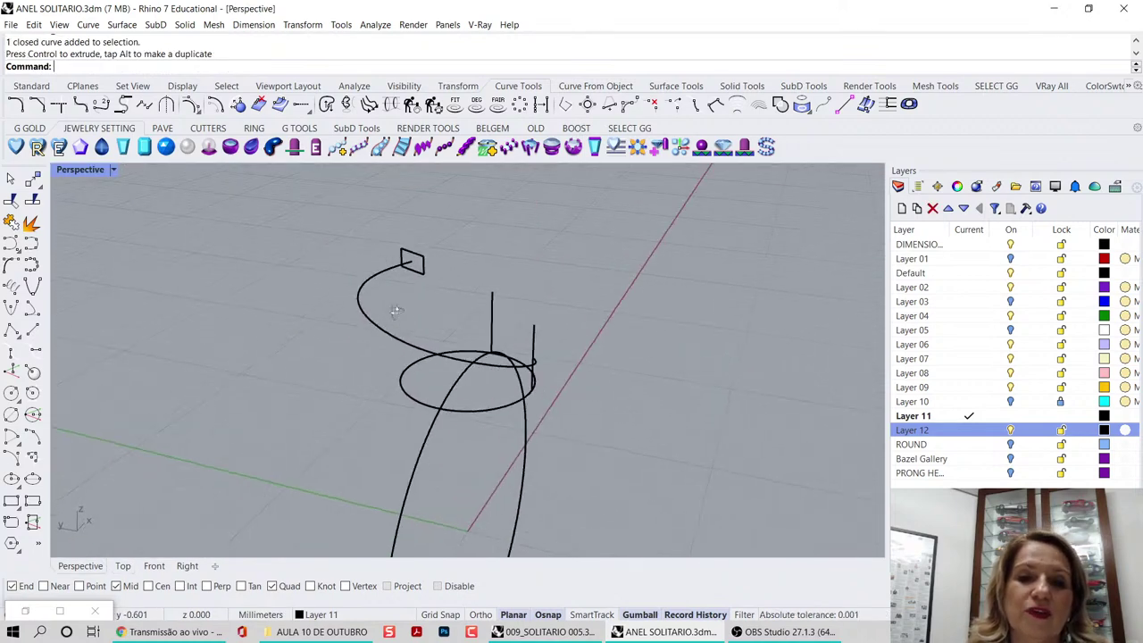
# - Make Layer 02 current and move the rectangle to it
pyautogui.click(426, 274)
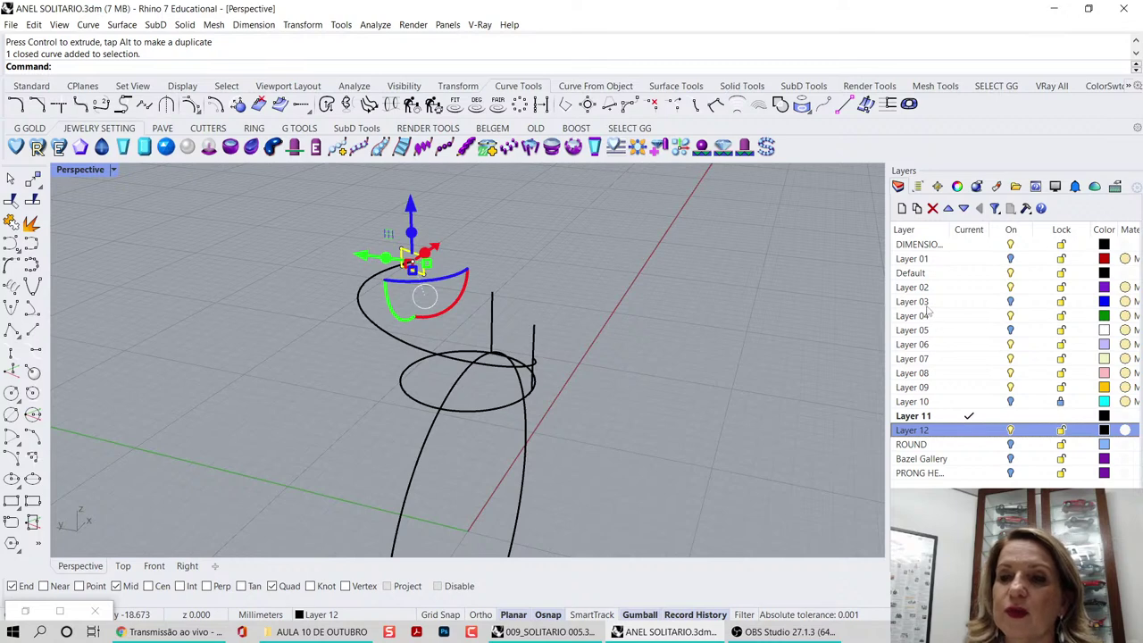
pyautogui.click(960, 287)
pyautogui.rightClick(961, 288)
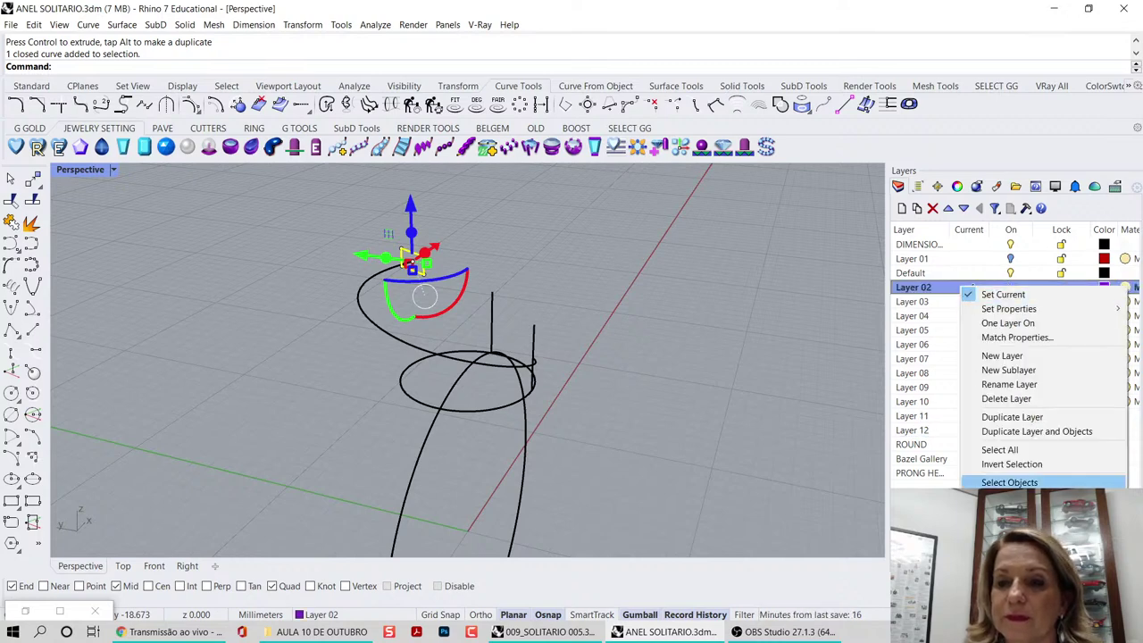
pyautogui.click(1013, 496)
pyautogui.click(624, 310)
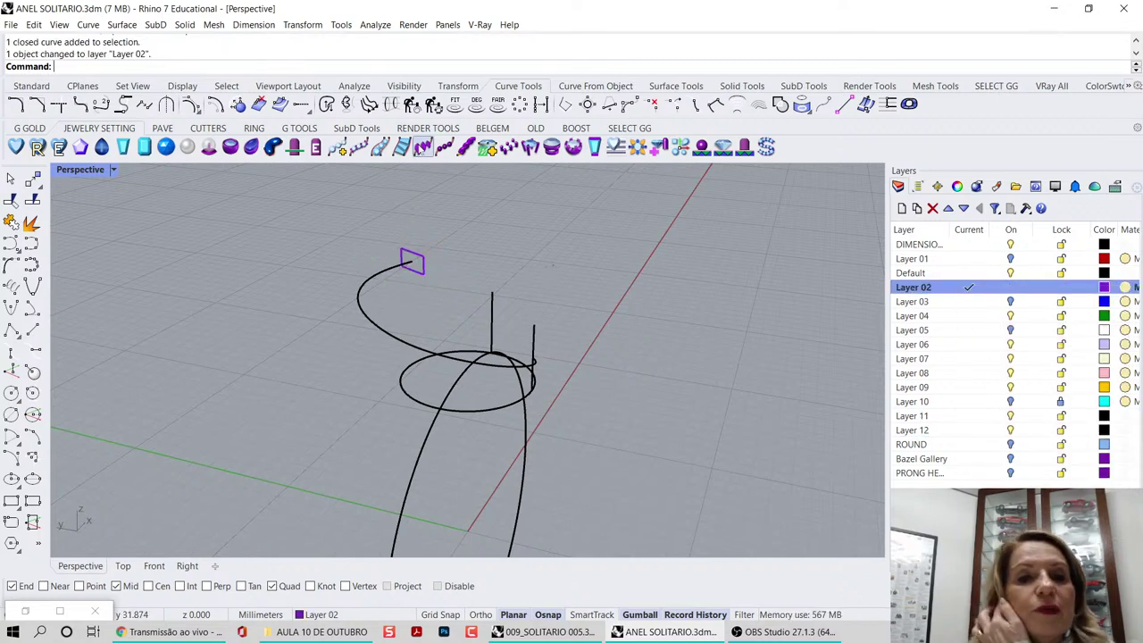
pyautogui.click(455, 85)
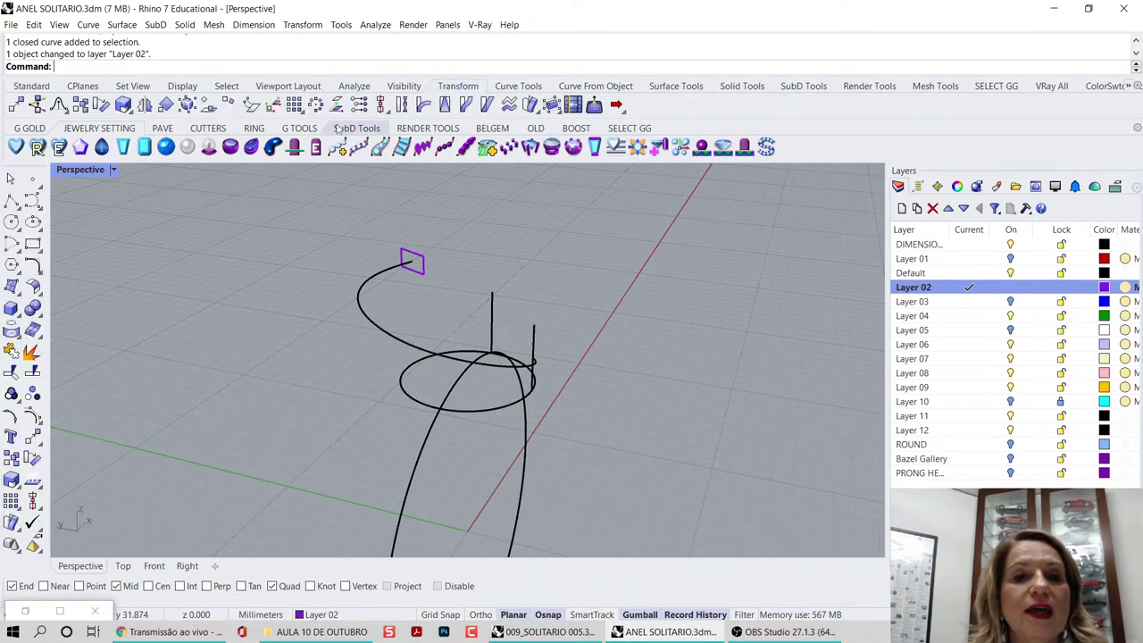
pyautogui.moveTo(295, 105); pyautogui.dragTo(202, 200)
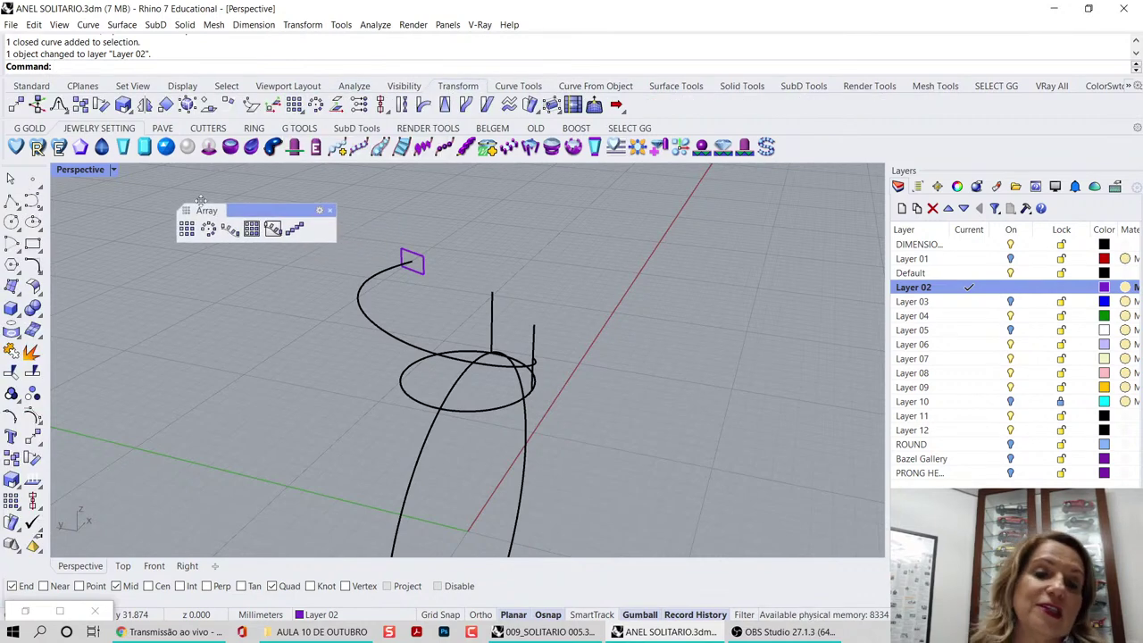
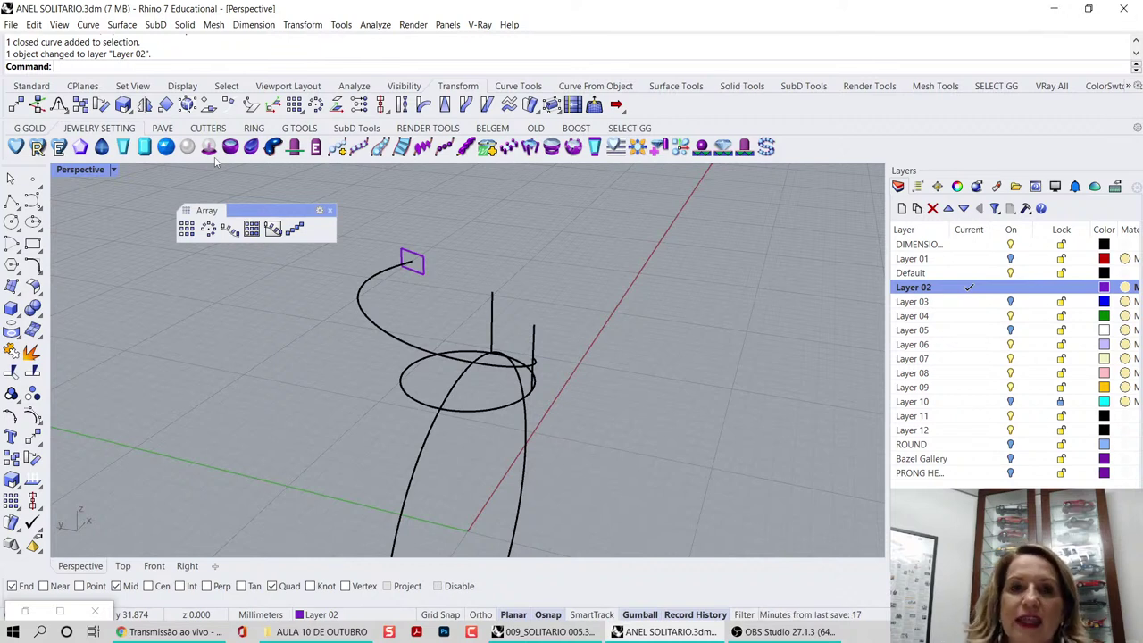
pyautogui.moveTo(699, 216); pyautogui.dragTo(580, 243, button='right')
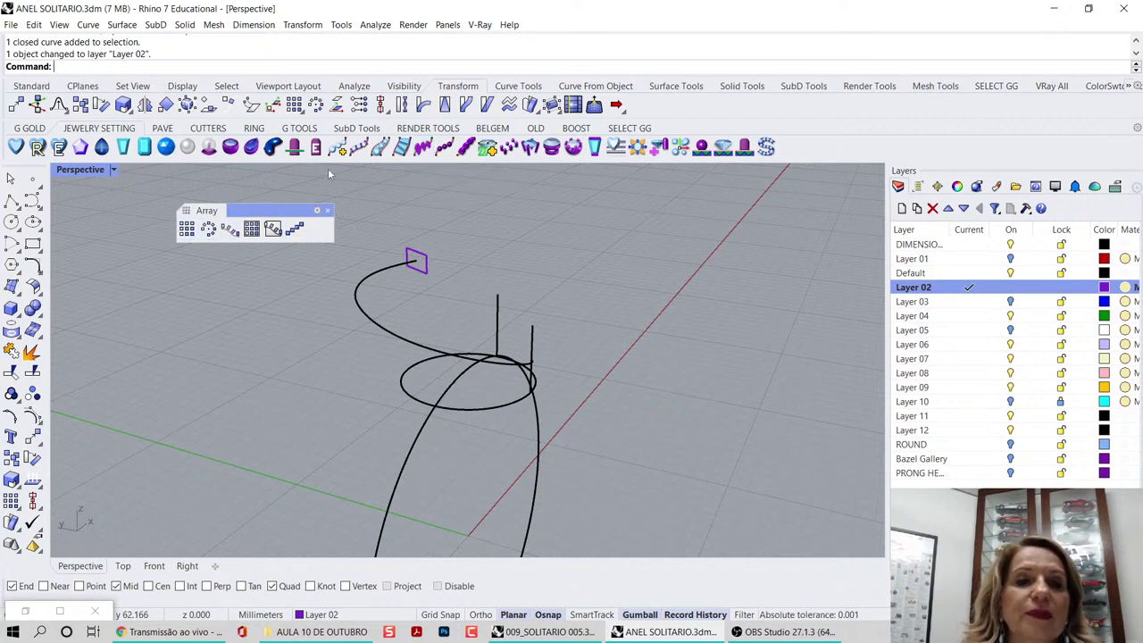
pyautogui.click(328, 212)
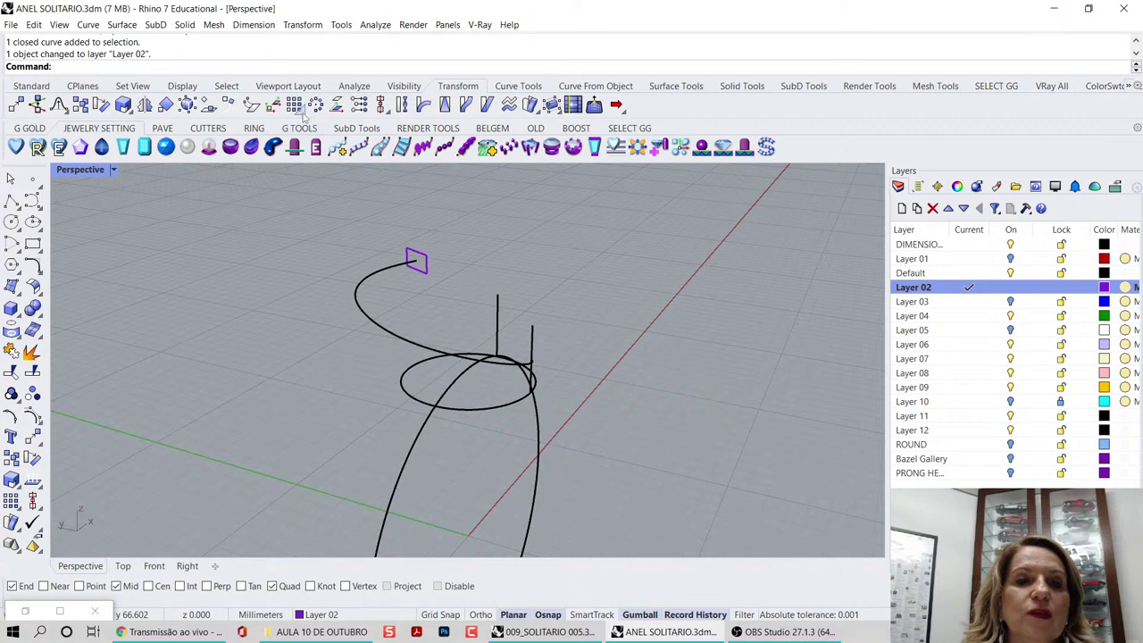
pyautogui.click(302, 112)
pyautogui.click(323, 122)
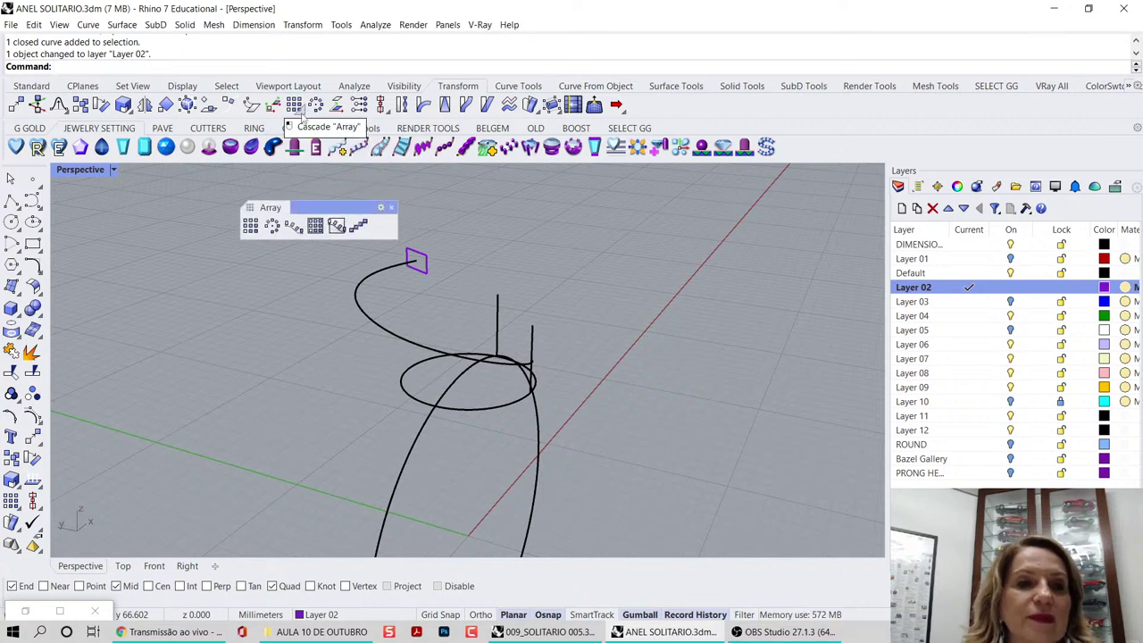
pyautogui.click(29, 127)
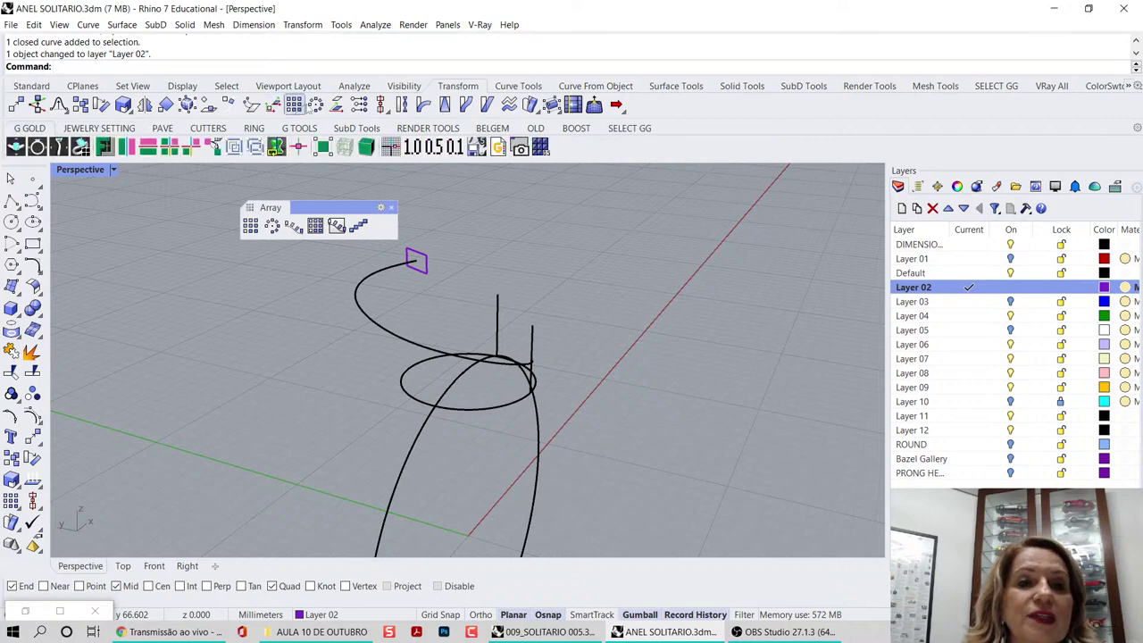
pyautogui.moveTo(337, 209); pyautogui.dragTo(281, 194)
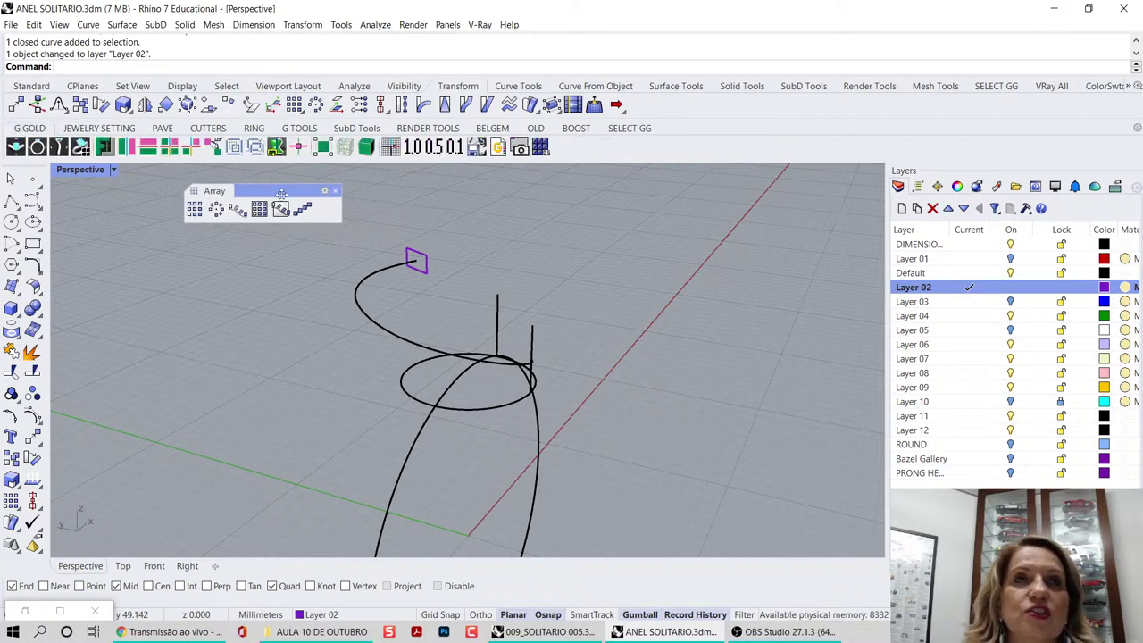
pyautogui.click(237, 213)
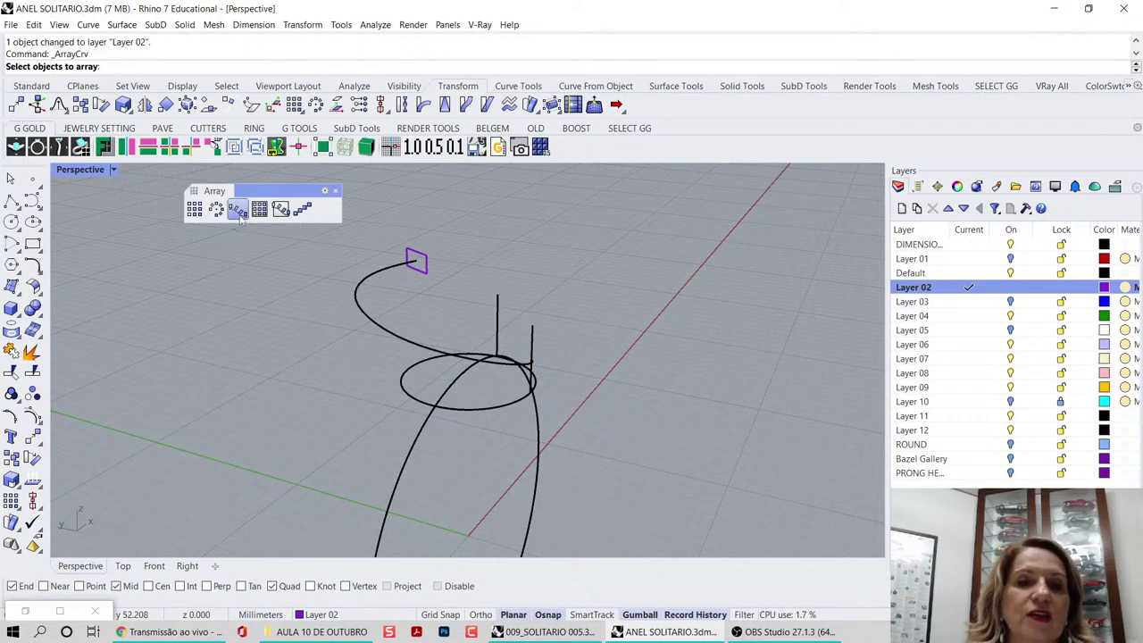
pyautogui.click(420, 257)
pyautogui.press('Return')
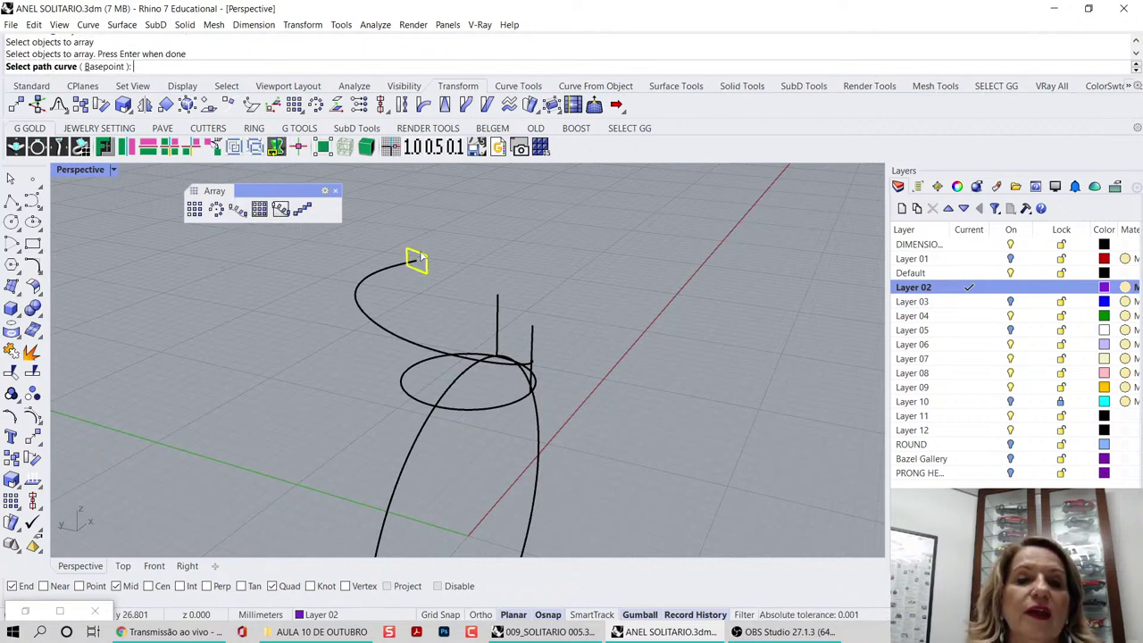
pyautogui.press('Escape')
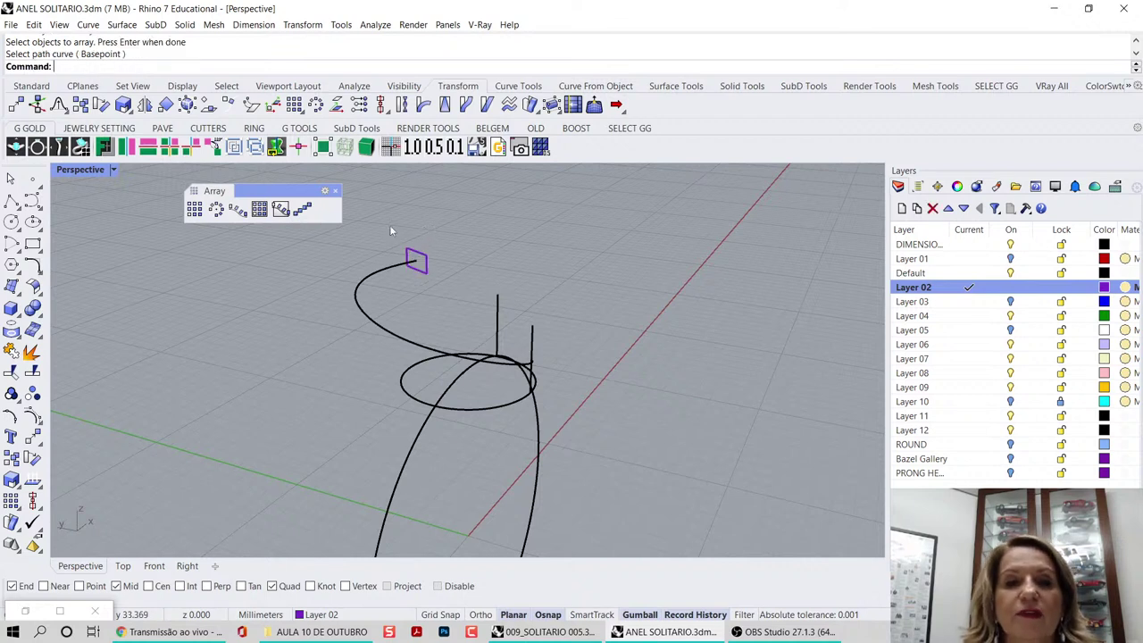
# - Array the rectangle along the connecting curve with 2 items and Freeform orientation
pyautogui.click(238, 211)
pyautogui.click(427, 270)
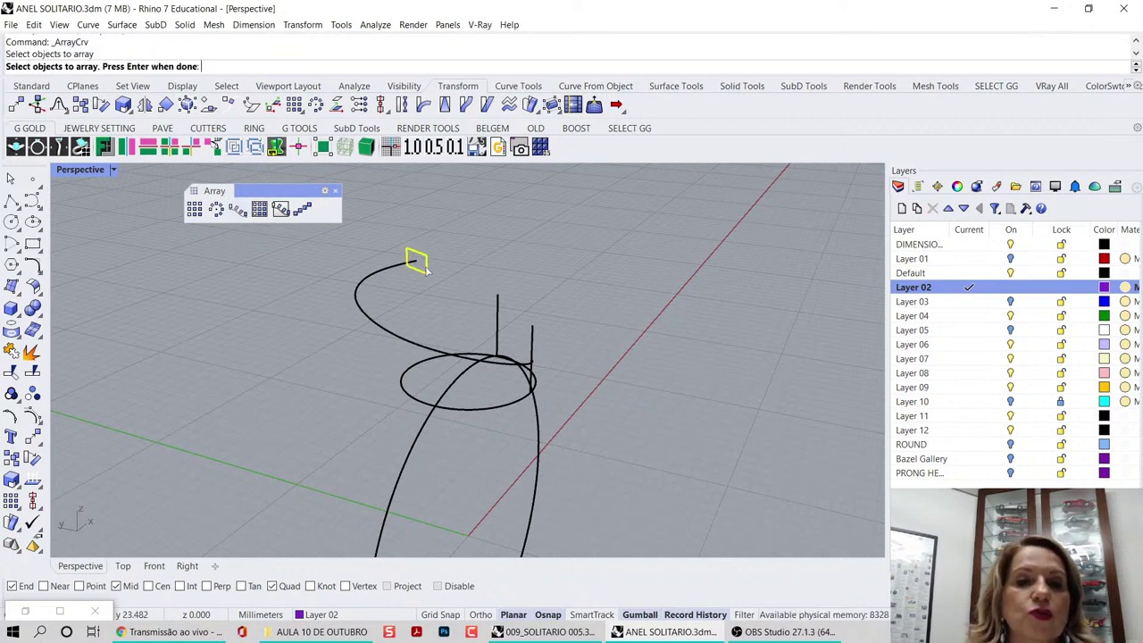
pyautogui.press('Return')
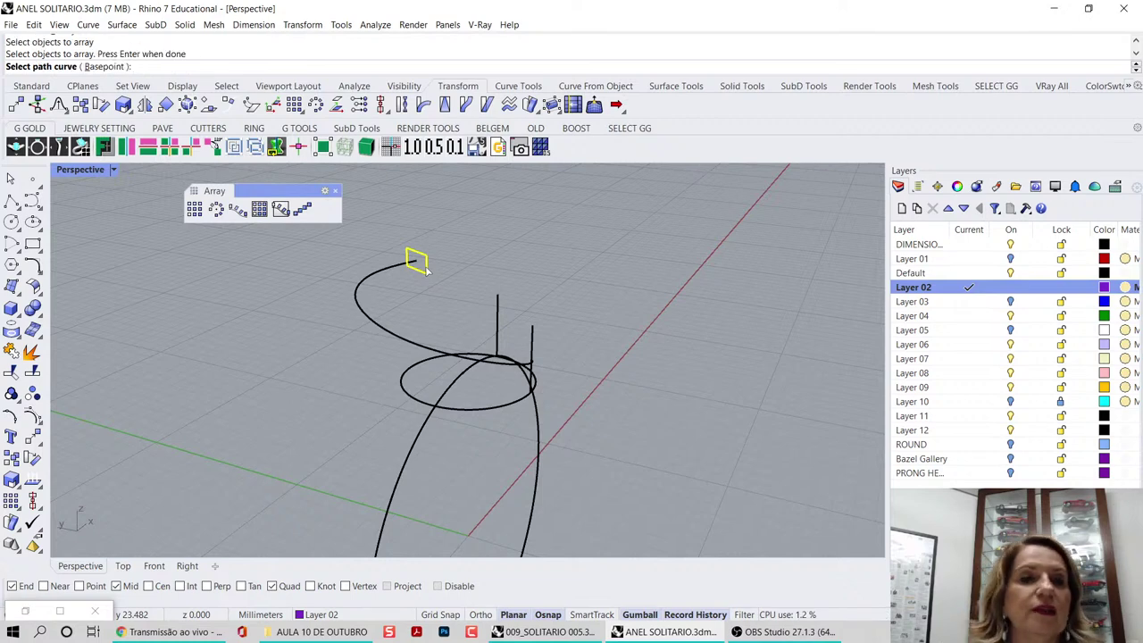
pyautogui.click(413, 266)
pyautogui.moveTo(420, 277); pyautogui.dragTo(370, 210, button='right')
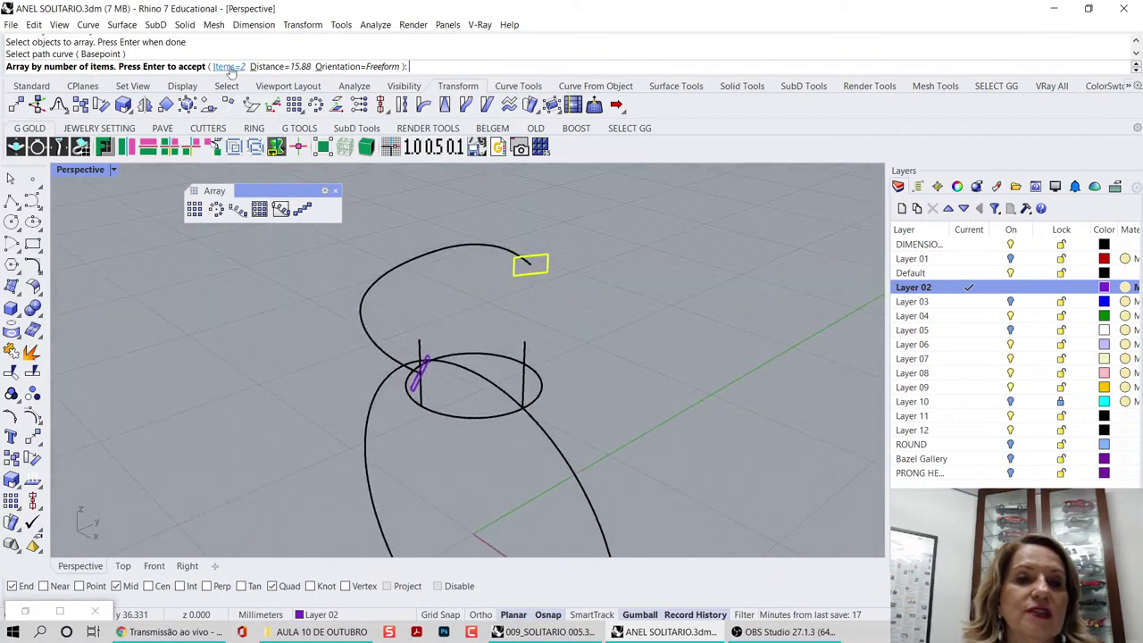
pyautogui.click(335, 190)
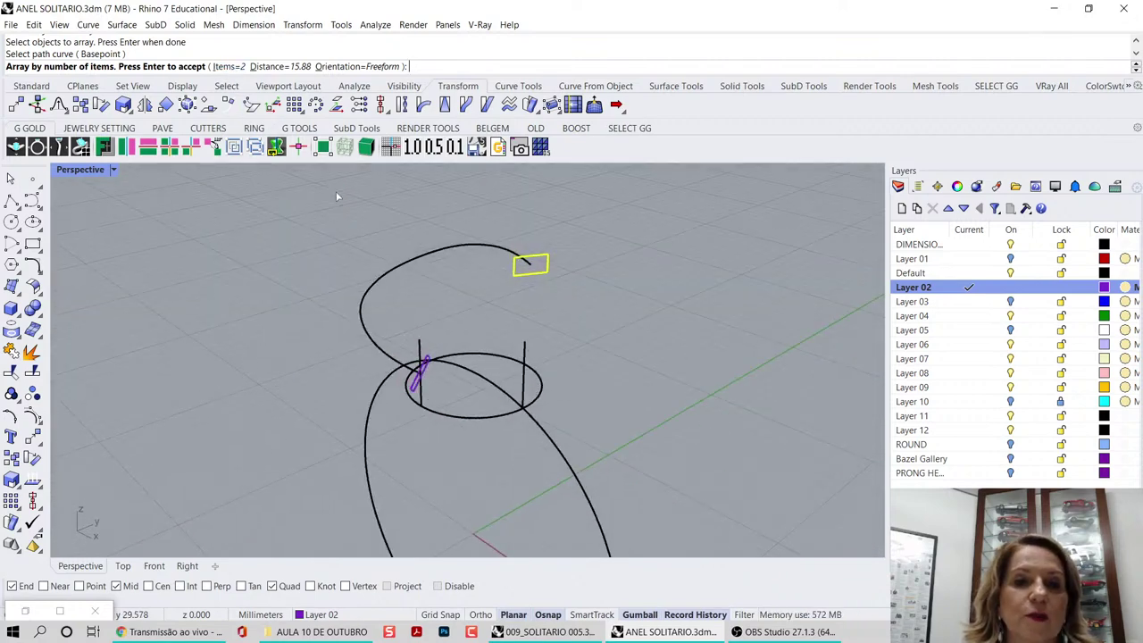
pyautogui.press('Return')
# - Sweep the two rectangles along the connecting curve with Sweep 1 Rail, using Freeform frame style, global shape blending and unchanged cross sections
pyautogui.moveTo(330, 206); pyautogui.dragTo(271, 257, button='right')
pyautogui.click(668, 87)
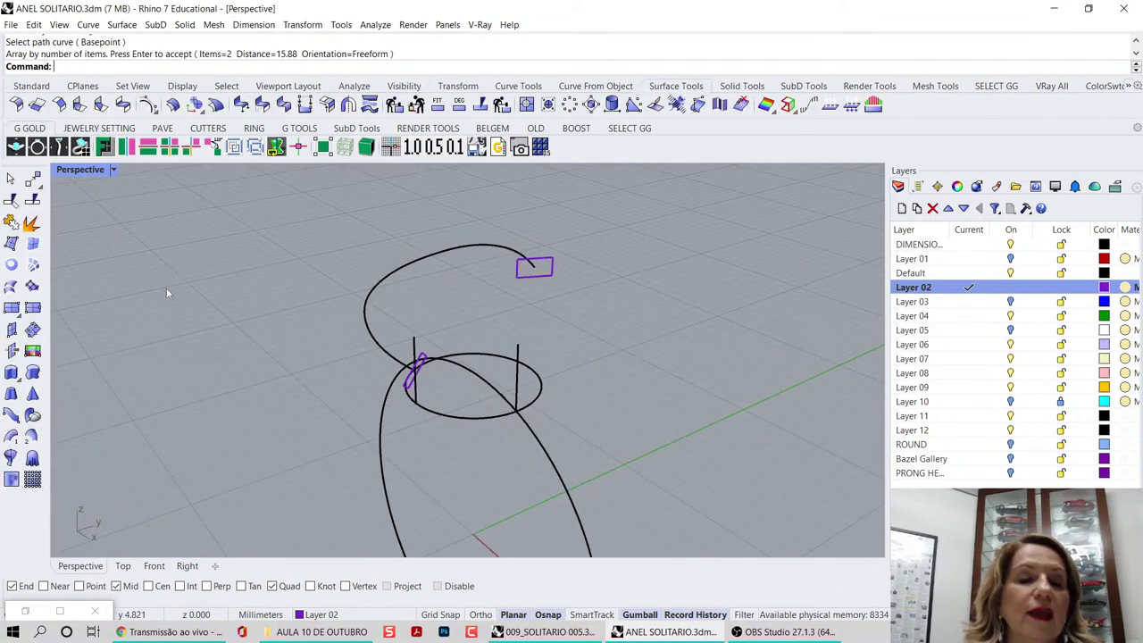
pyautogui.click(9, 436)
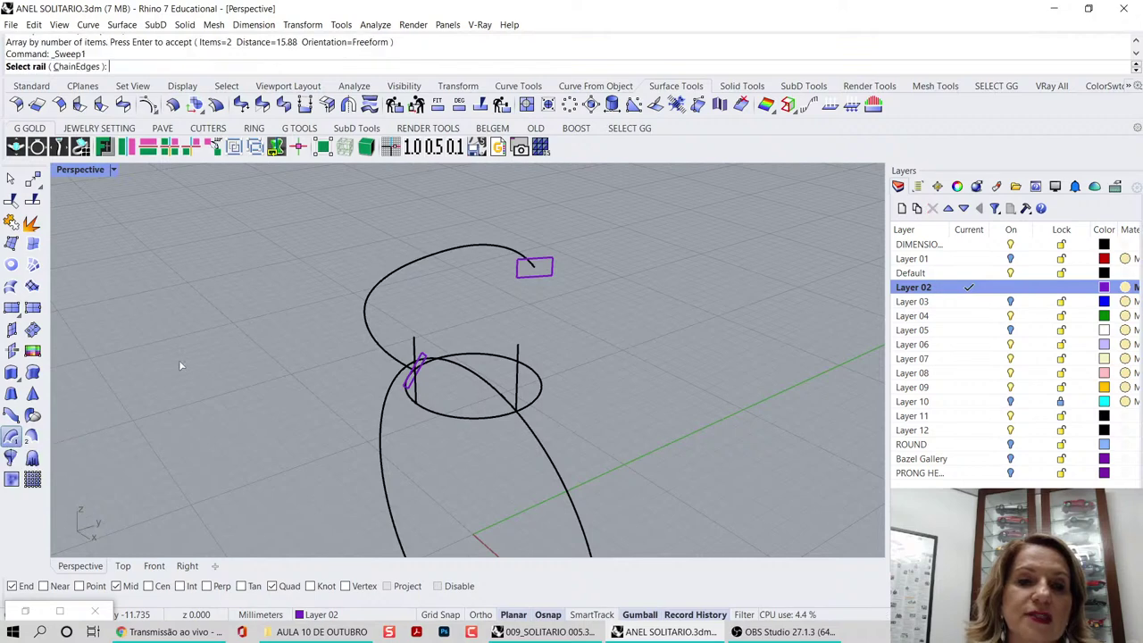
pyautogui.click(487, 248)
pyautogui.click(559, 263)
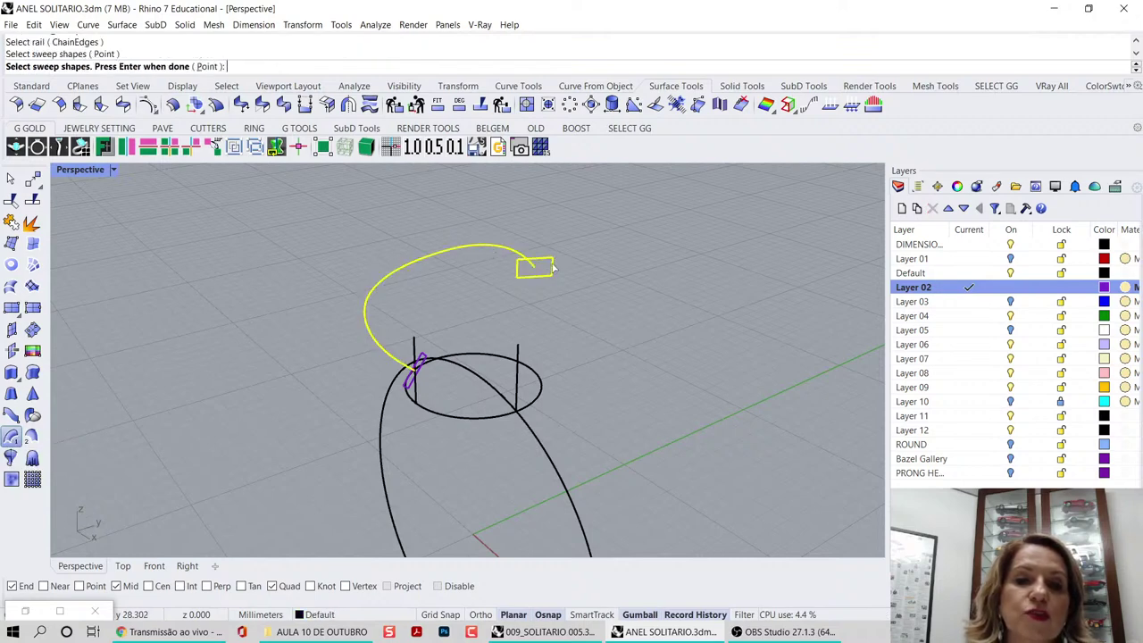
pyautogui.scroll(3, 429, 370)
pyautogui.click(425, 347)
pyautogui.press('Return')
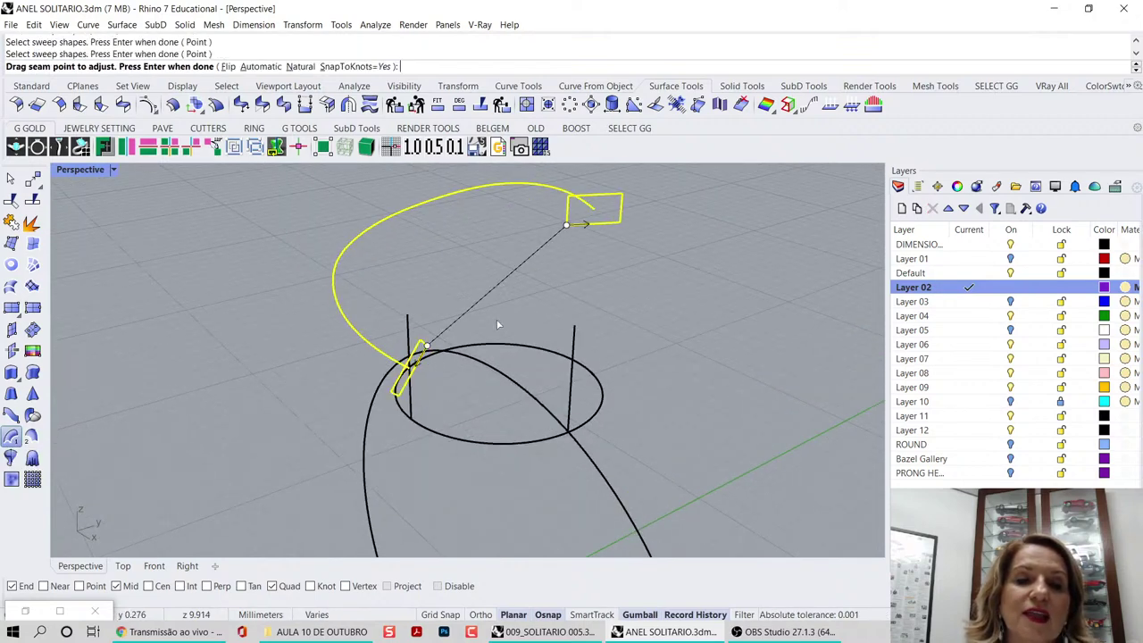
pyautogui.press('Return')
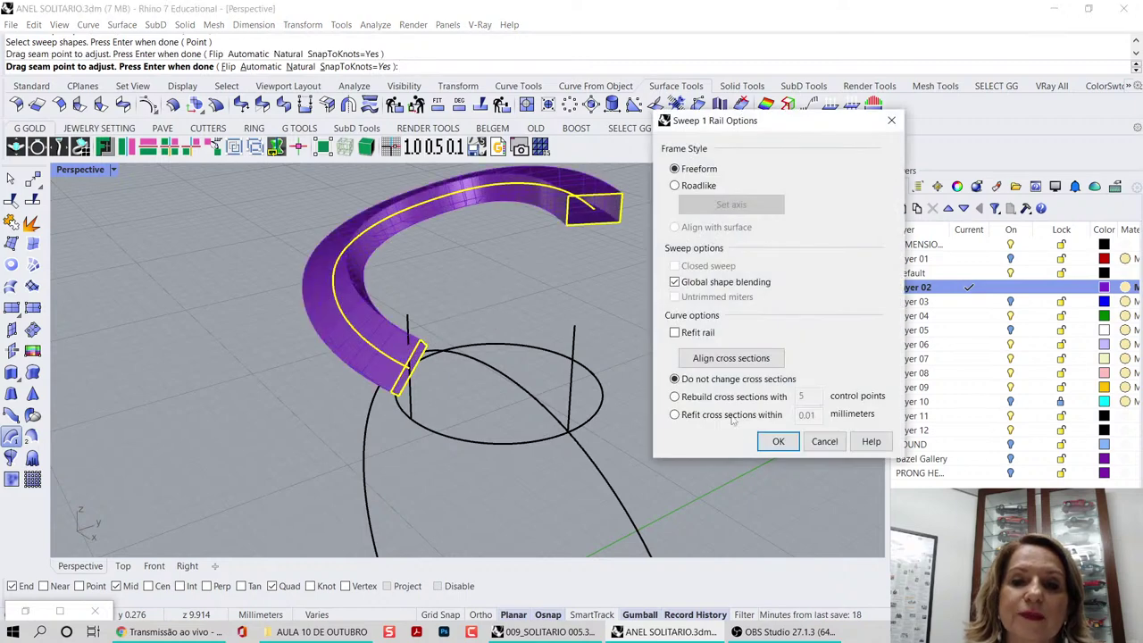
pyautogui.click(774, 441)
# - Inspect the swept band in all four views, and undo both the sweep and the two-item curve array
pyautogui.moveTo(412, 354); pyautogui.dragTo(523, 400, button='right')
pyautogui.doubleClick(98, 170)
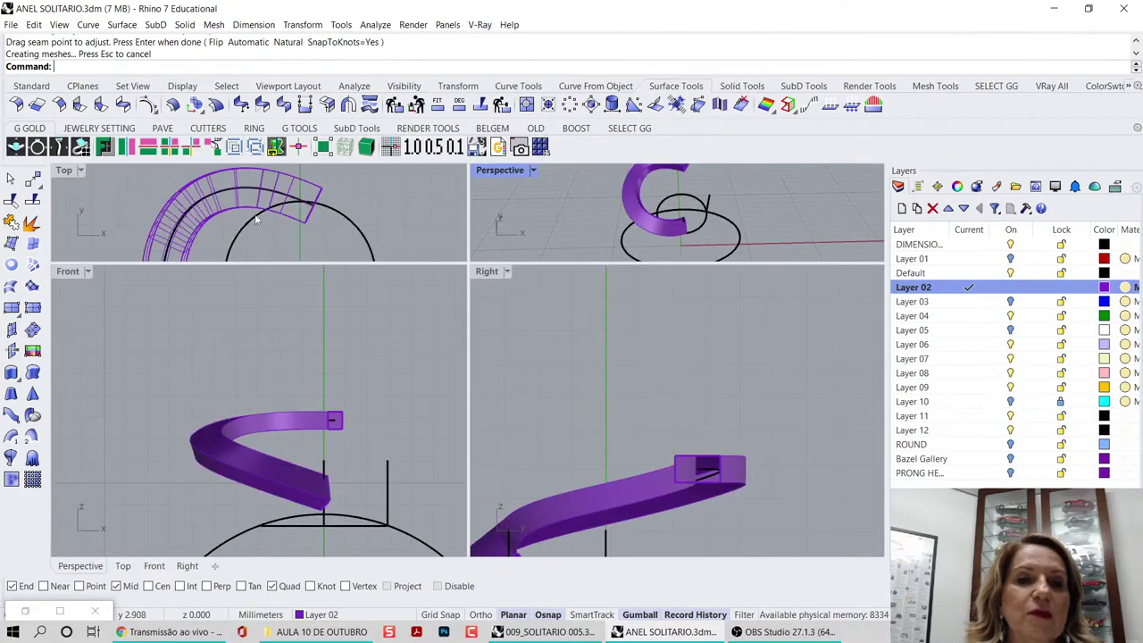
pyautogui.hotkey('ctrl', 'z')
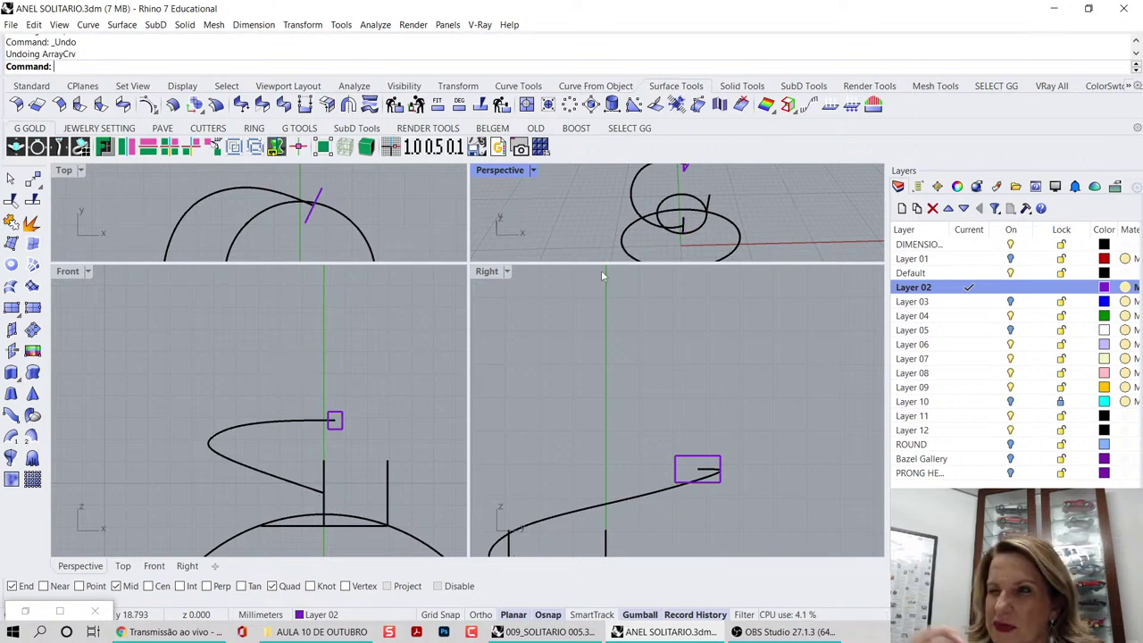
pyautogui.doubleClick(497, 177)
pyautogui.moveTo(485, 266); pyautogui.dragTo(453, 268, button='right')
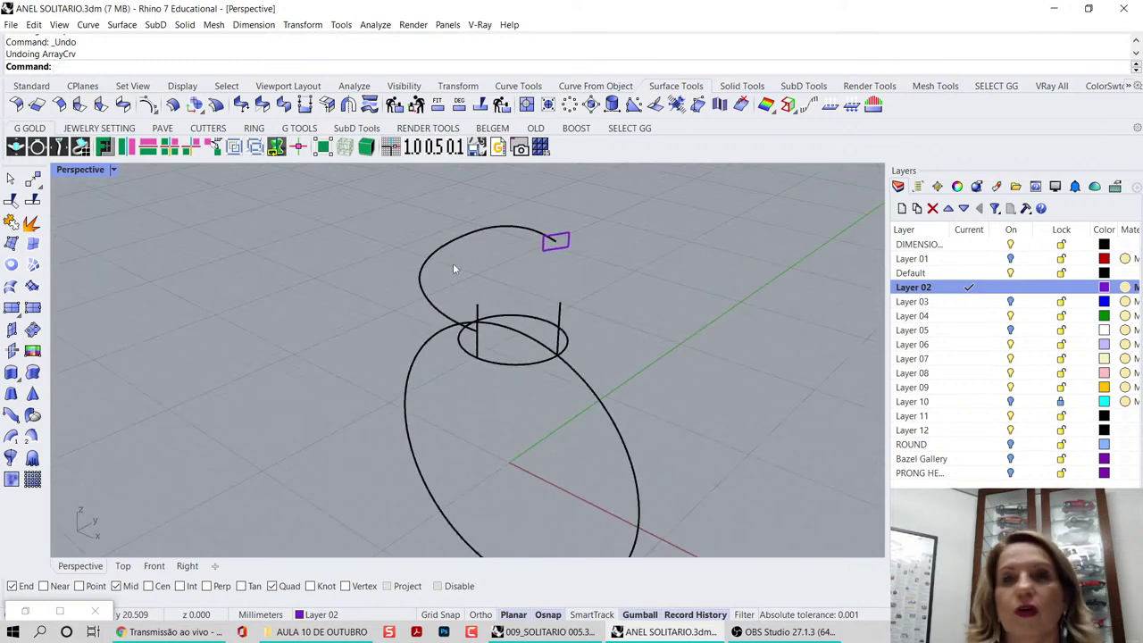
# - Delete the two vertical guide lines and the small horizontal circle above the ring curve
pyautogui.click(560, 308)
pyautogui.press('Delete')
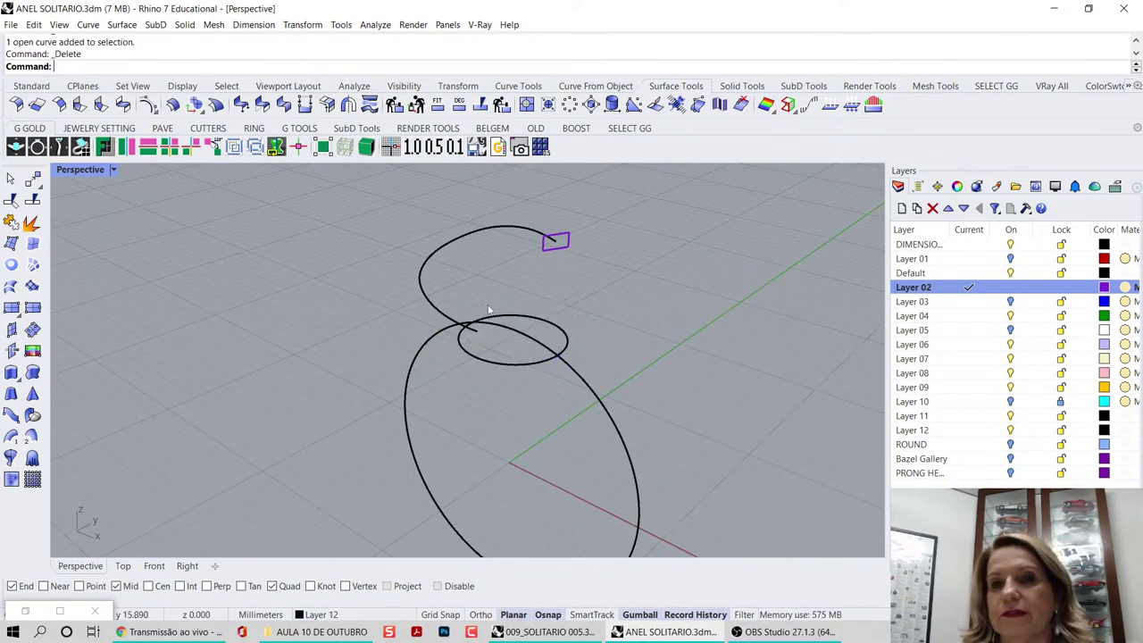
pyautogui.click(542, 330)
pyautogui.press('Delete')
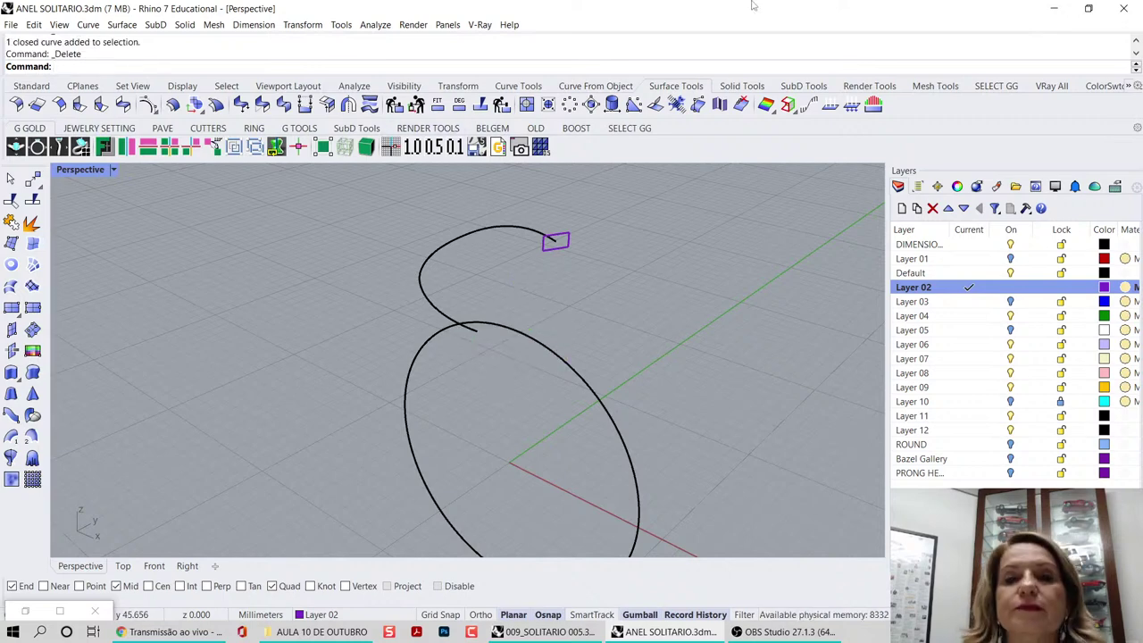
# - Array the rectangle along the connecting curve with 3 items and Freeform orientation
pyautogui.click(457, 85)
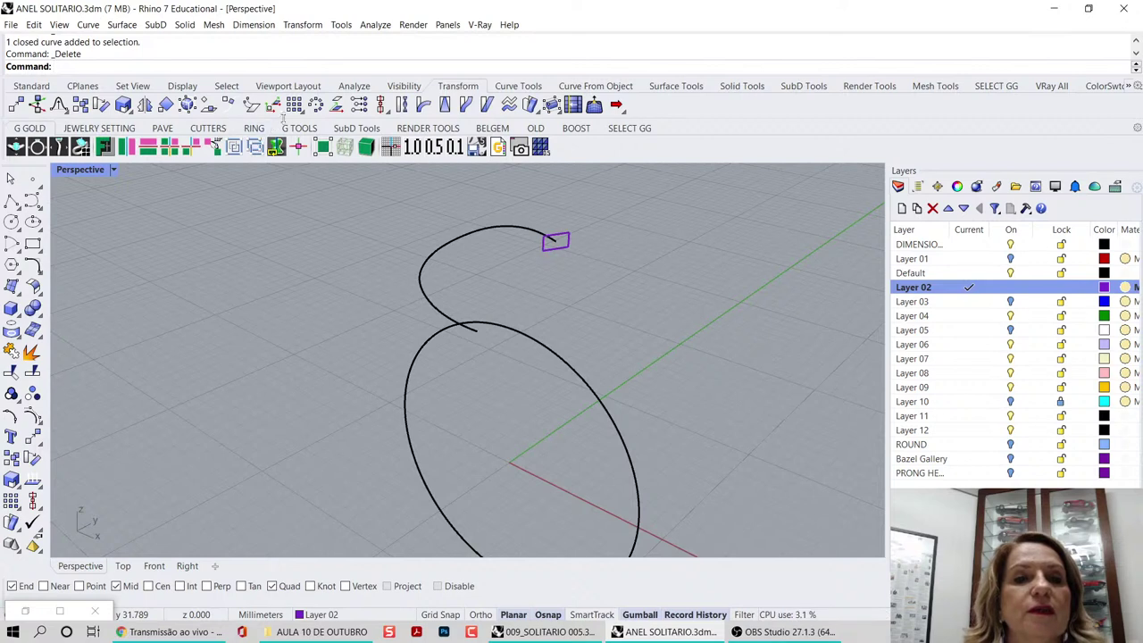
pyautogui.click(301, 109)
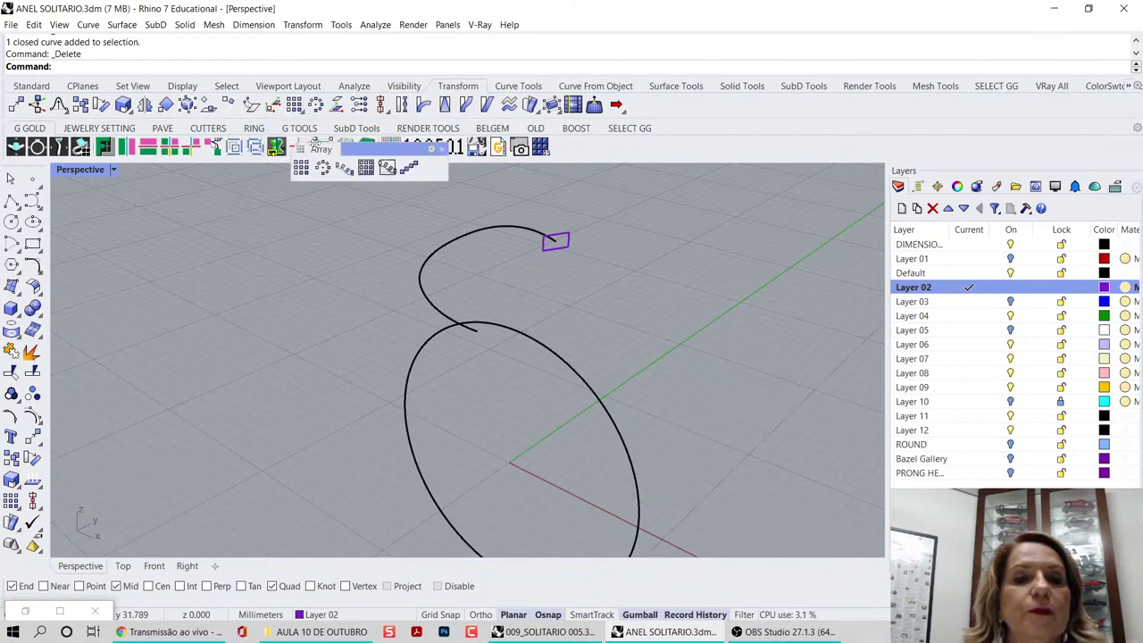
pyautogui.moveTo(311, 145); pyautogui.dragTo(186, 204)
pyautogui.click(215, 229)
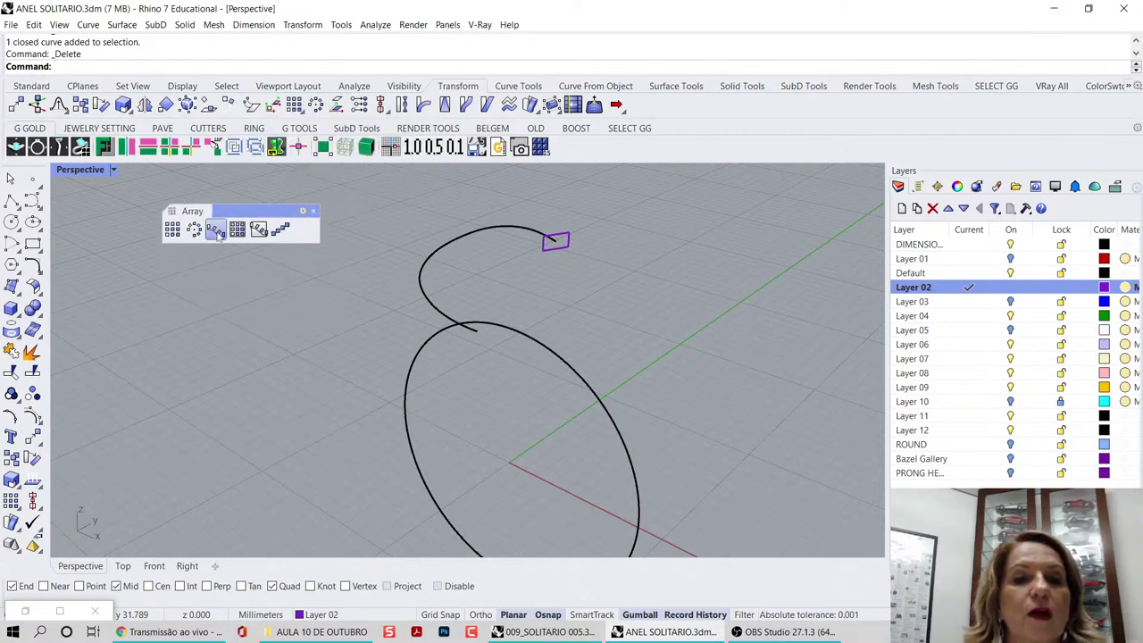
pyautogui.click(556, 249)
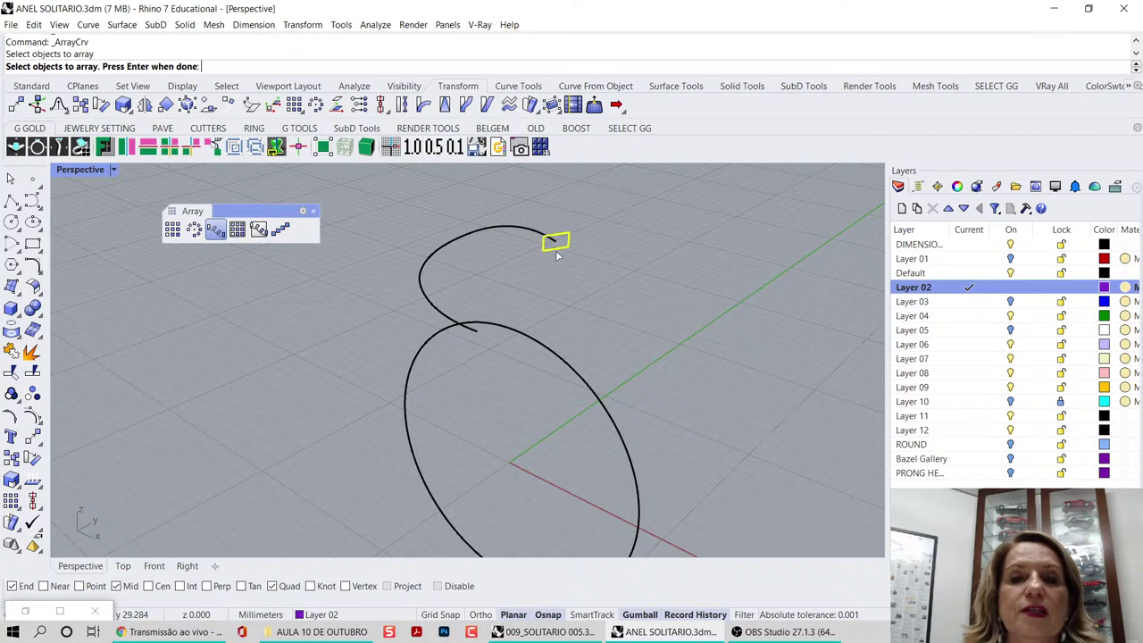
pyautogui.press('Return')
pyautogui.click(509, 234)
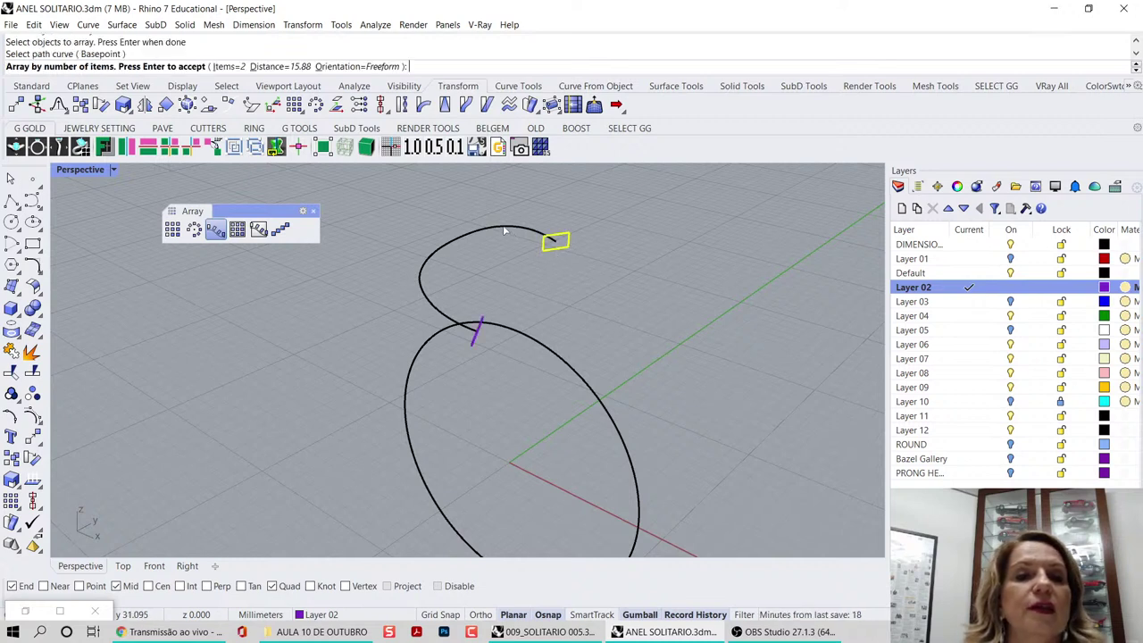
pyautogui.click(226, 67)
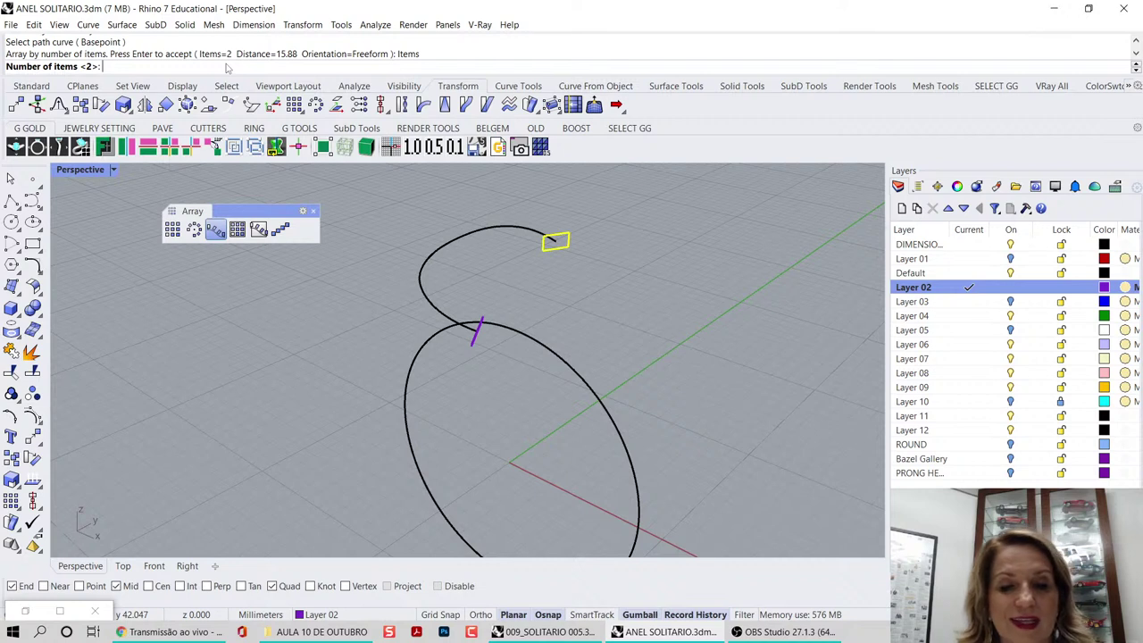
pyautogui.write('3')
pyautogui.press('Return')
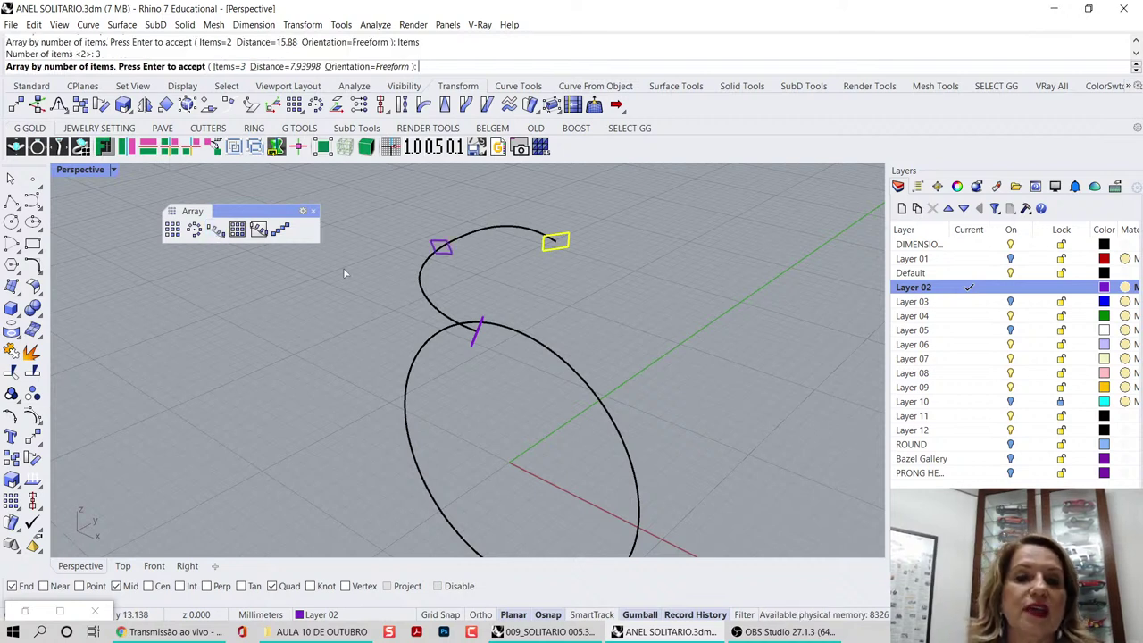
pyautogui.press('Return')
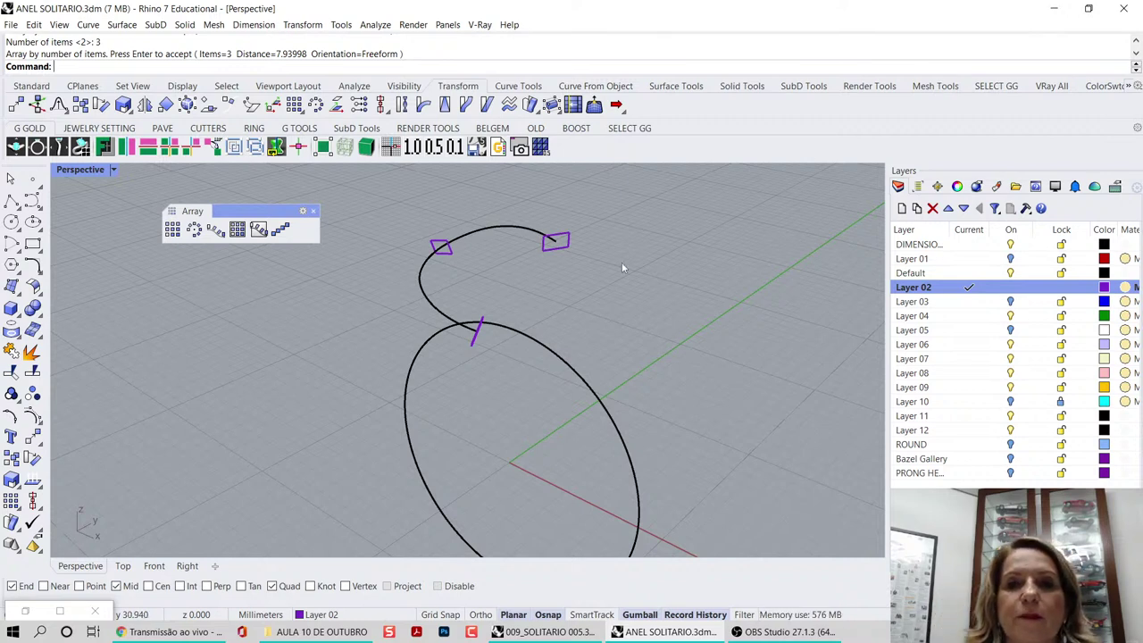
# - Start a Sweep 1 Rail along the connecting curve, using all three rectangles as cross sections
pyautogui.click(672, 88)
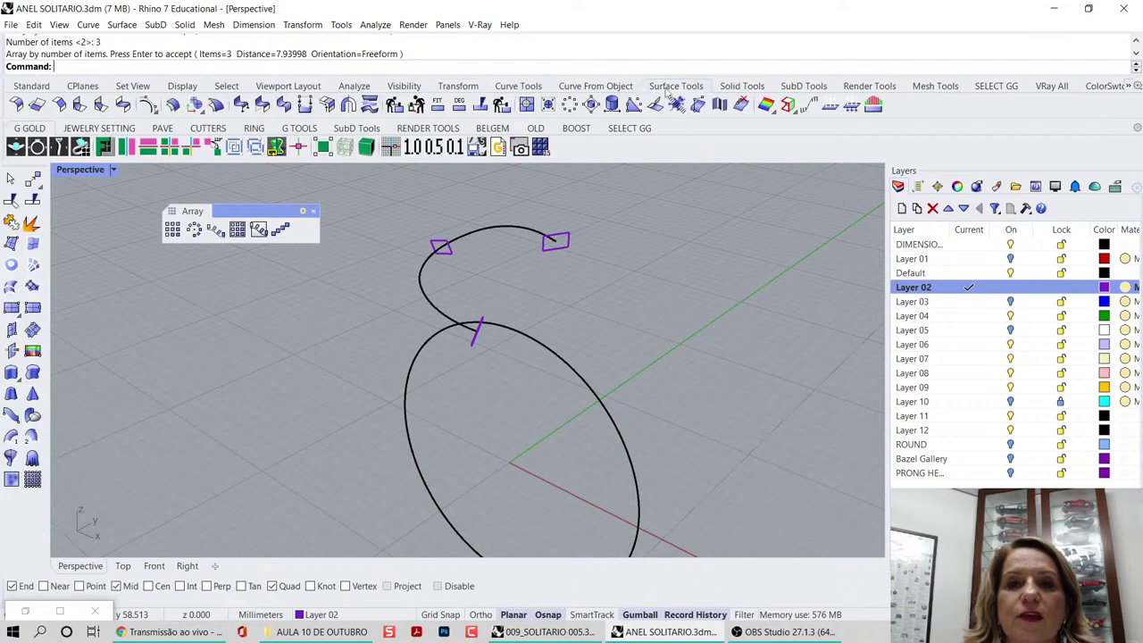
pyautogui.click(12, 438)
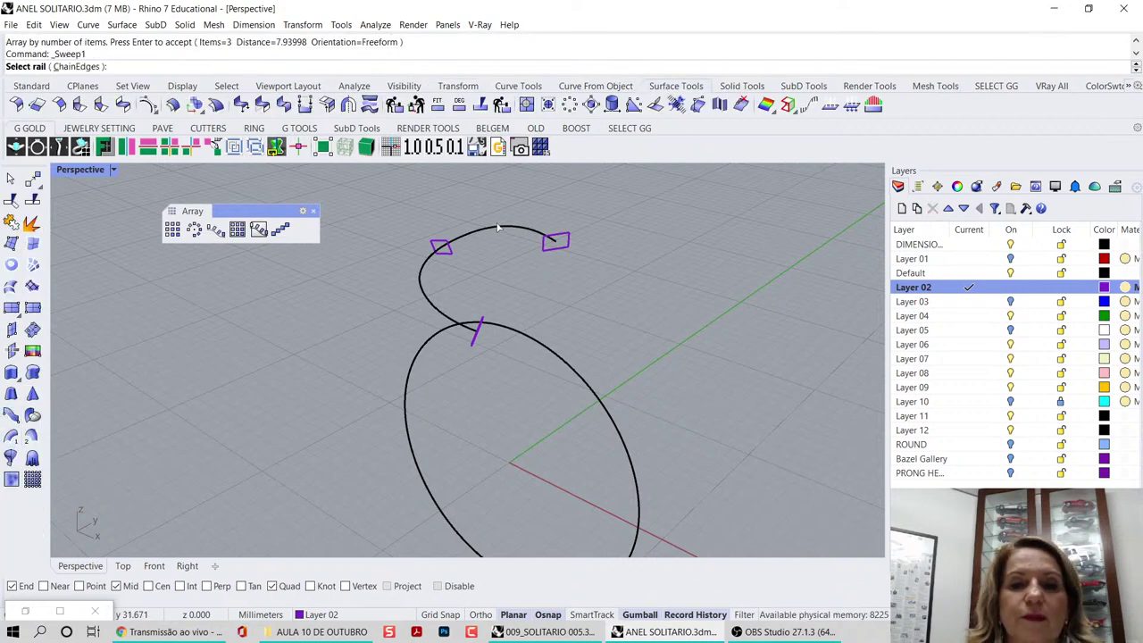
pyautogui.click(539, 259)
pyautogui.click(536, 260)
pyautogui.click(454, 256)
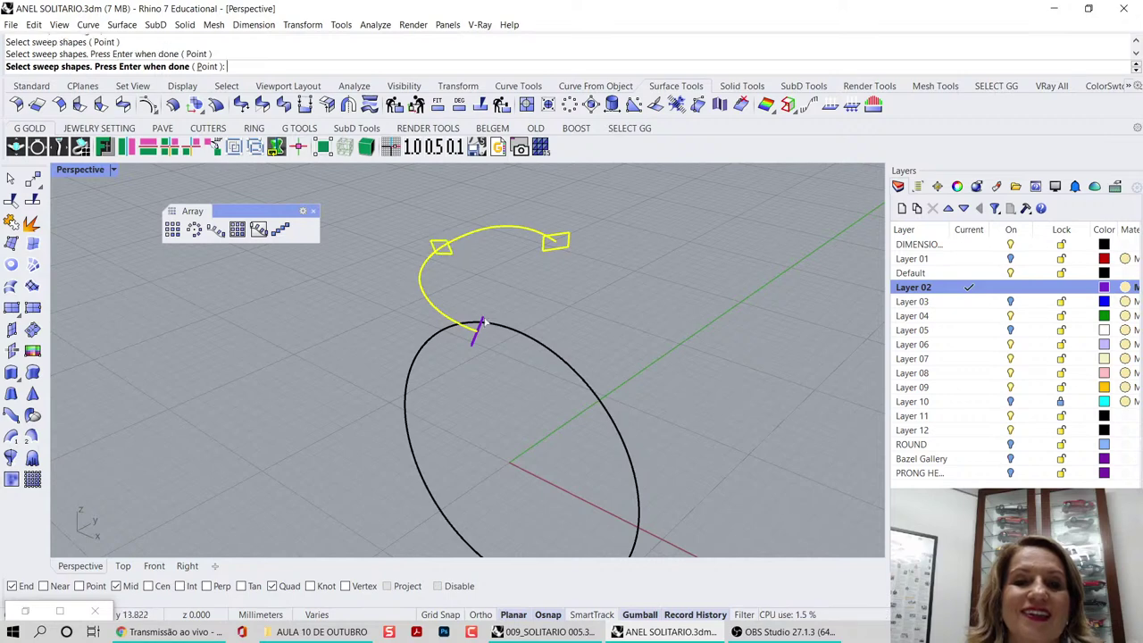
pyautogui.click(472, 345)
pyautogui.moveTo(570, 339); pyautogui.dragTo(398, 344, button='right')
pyautogui.rightClick(359, 327)
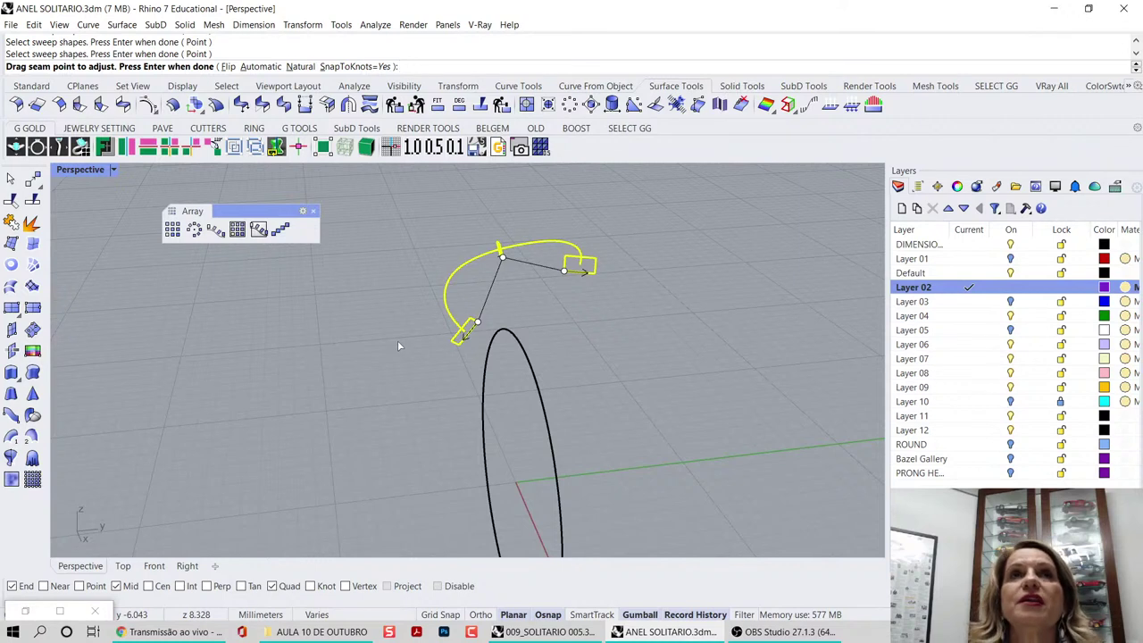
# - Flip the seam directions of the two end rectangles to match the middle one and create the swept band
pyautogui.scroll(3, 530, 316)
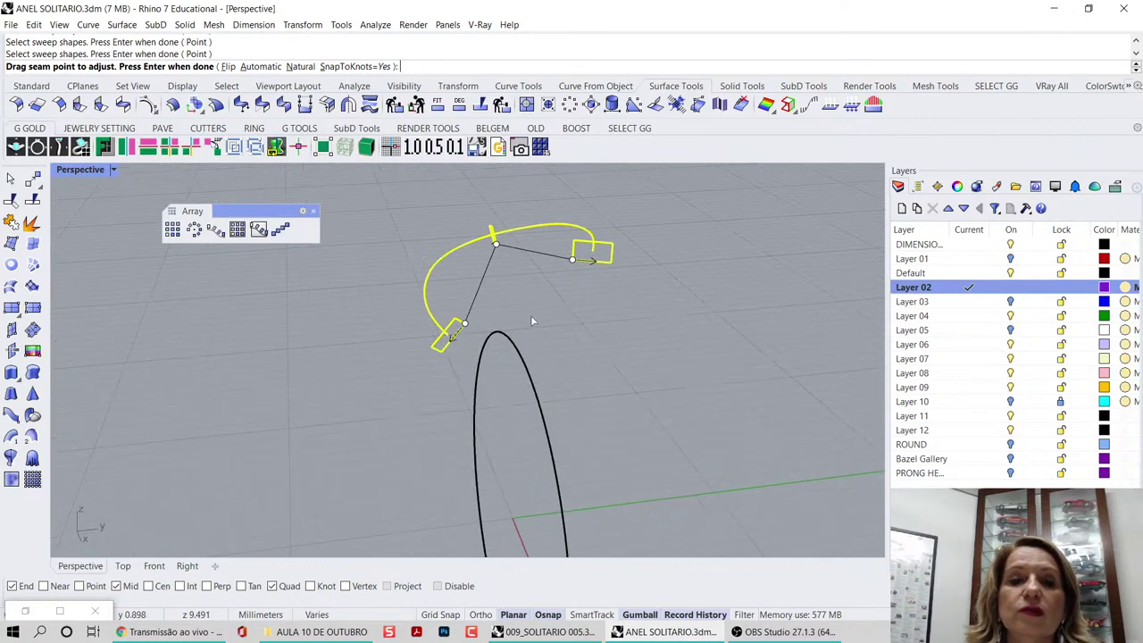
pyautogui.click(438, 343)
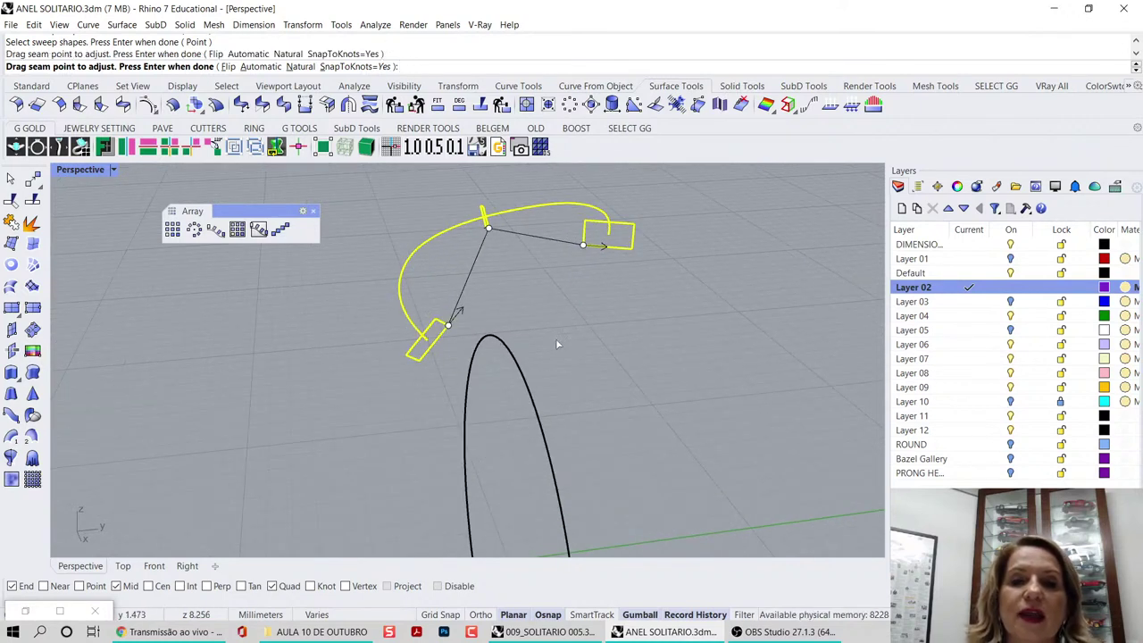
pyautogui.click(606, 252)
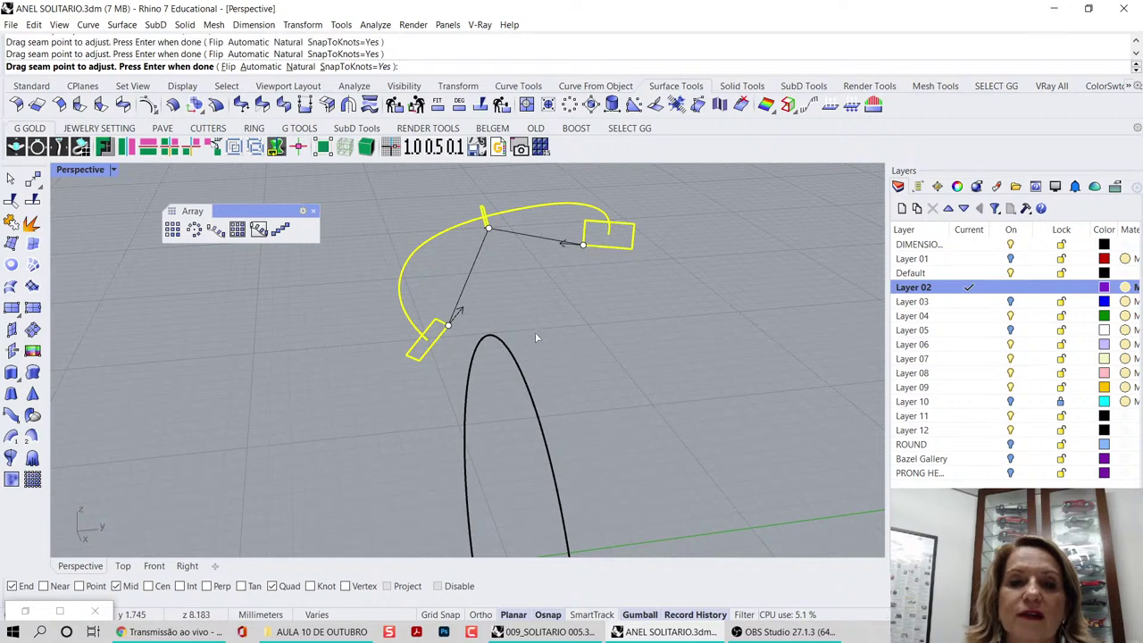
pyautogui.moveTo(535, 333); pyautogui.dragTo(579, 339, button='right')
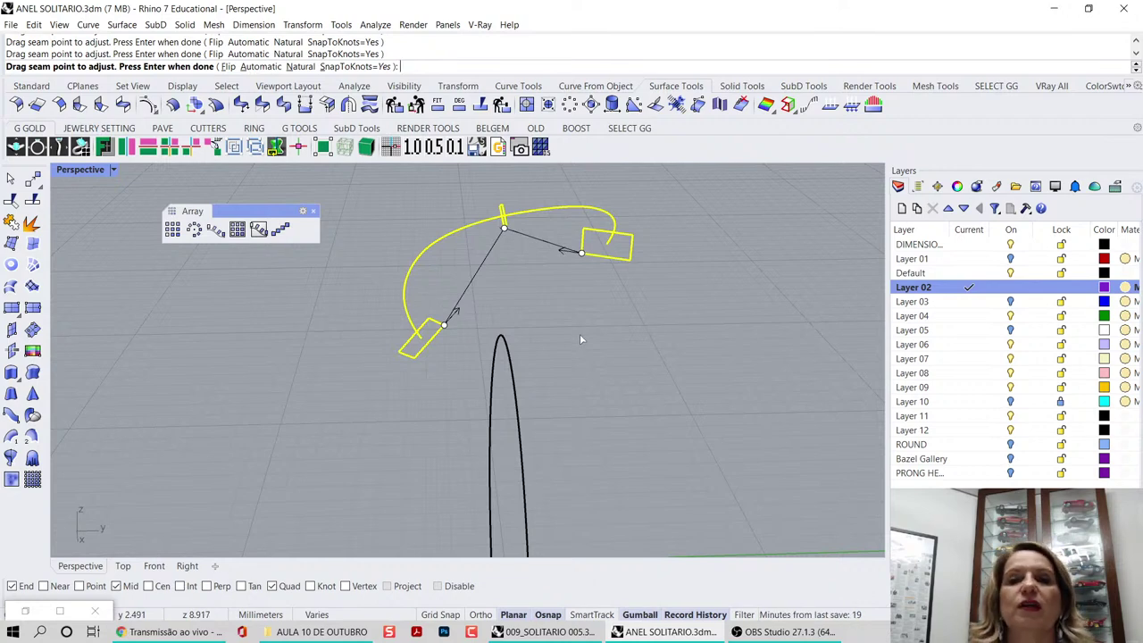
pyautogui.press('Return')
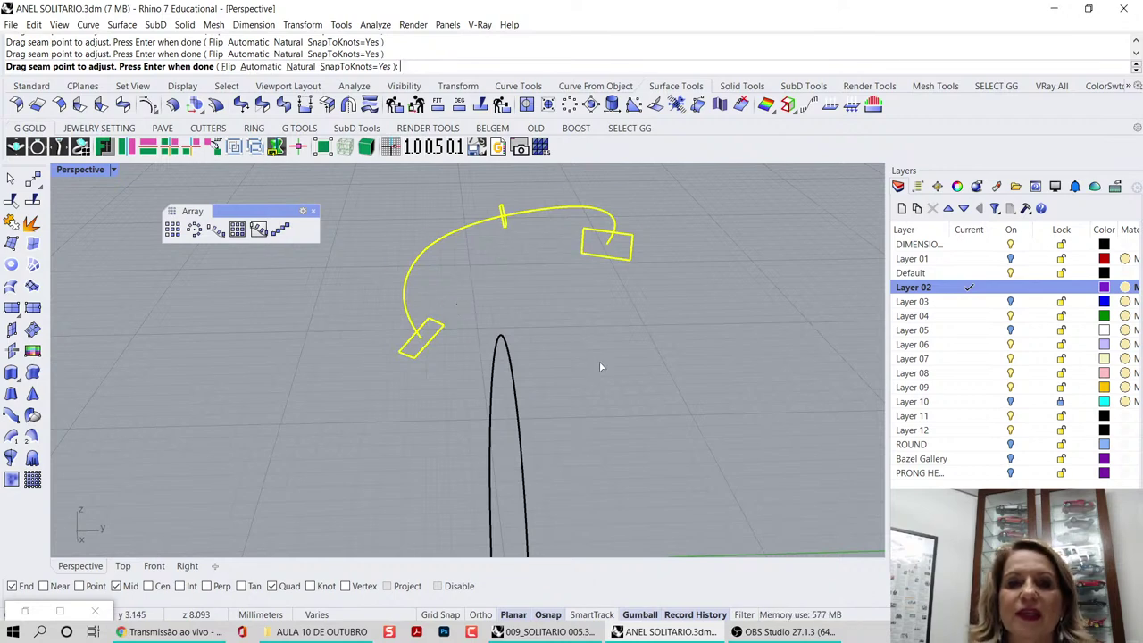
pyautogui.click(775, 442)
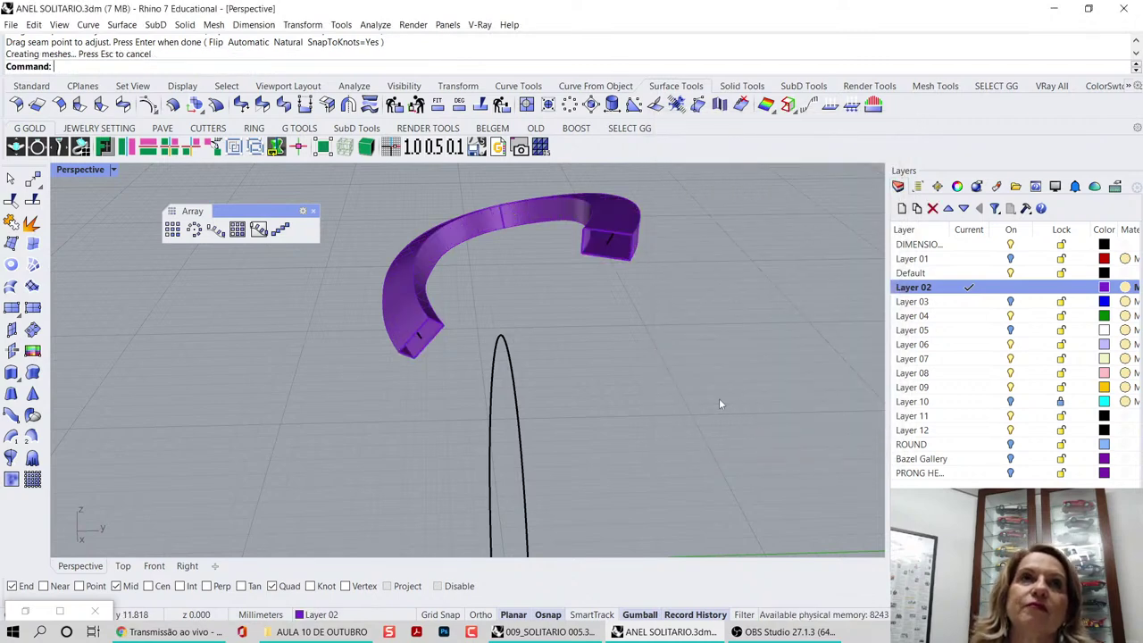
# - Rotate the middle rectangle of the swept band in the Front view so the band tilts at its bend
pyautogui.moveTo(607, 378); pyautogui.dragTo(694, 360, button='right')
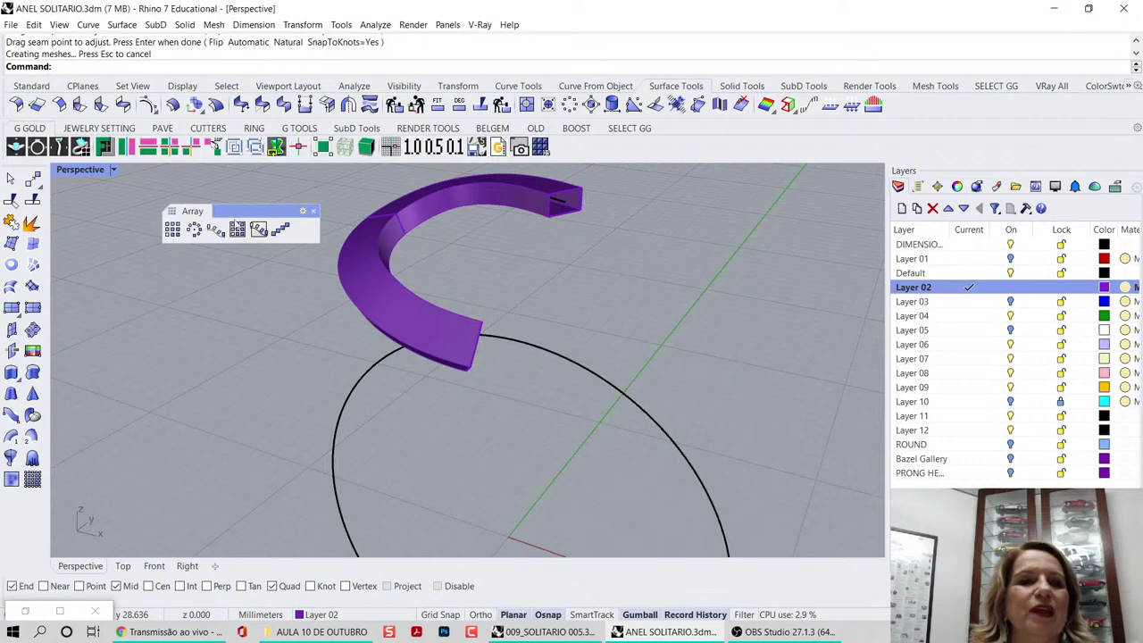
pyautogui.scroll(5, 400, 270)
pyautogui.click(352, 214)
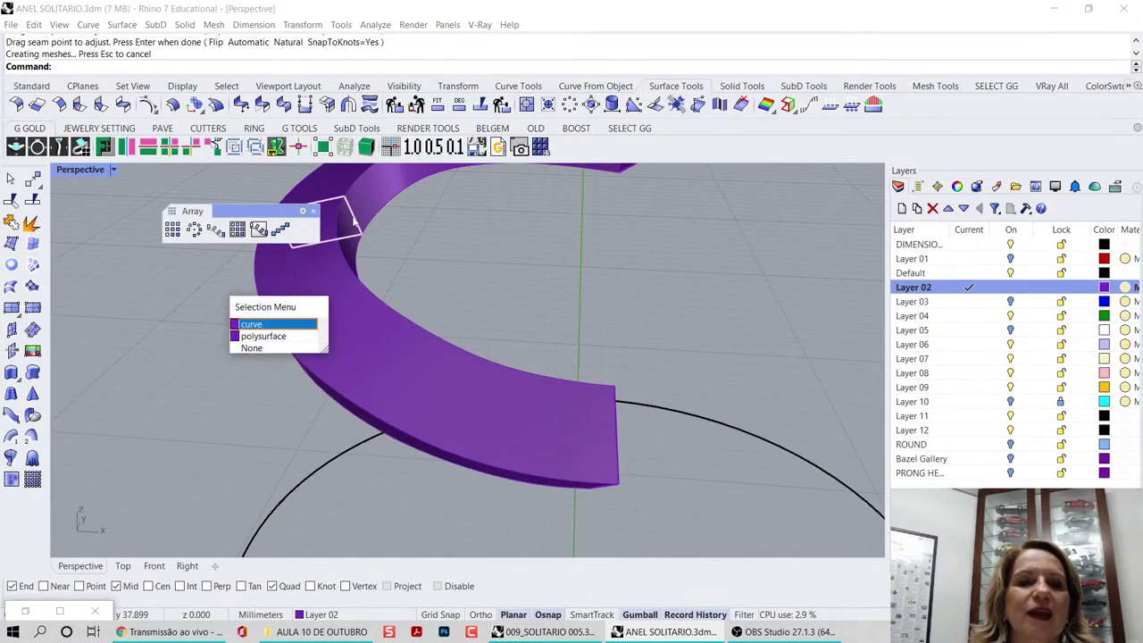
pyautogui.click(259, 323)
pyautogui.moveTo(384, 294); pyautogui.dragTo(518, 302, button='right')
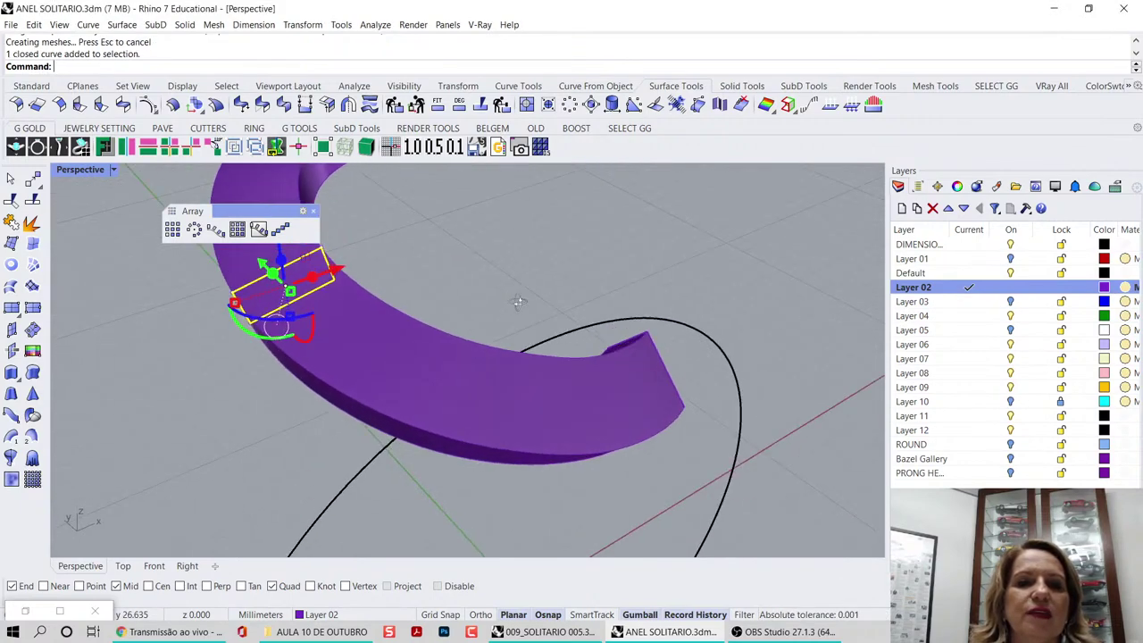
pyautogui.doubleClick(81, 169)
pyautogui.moveTo(195, 497); pyautogui.dragTo(226, 511)
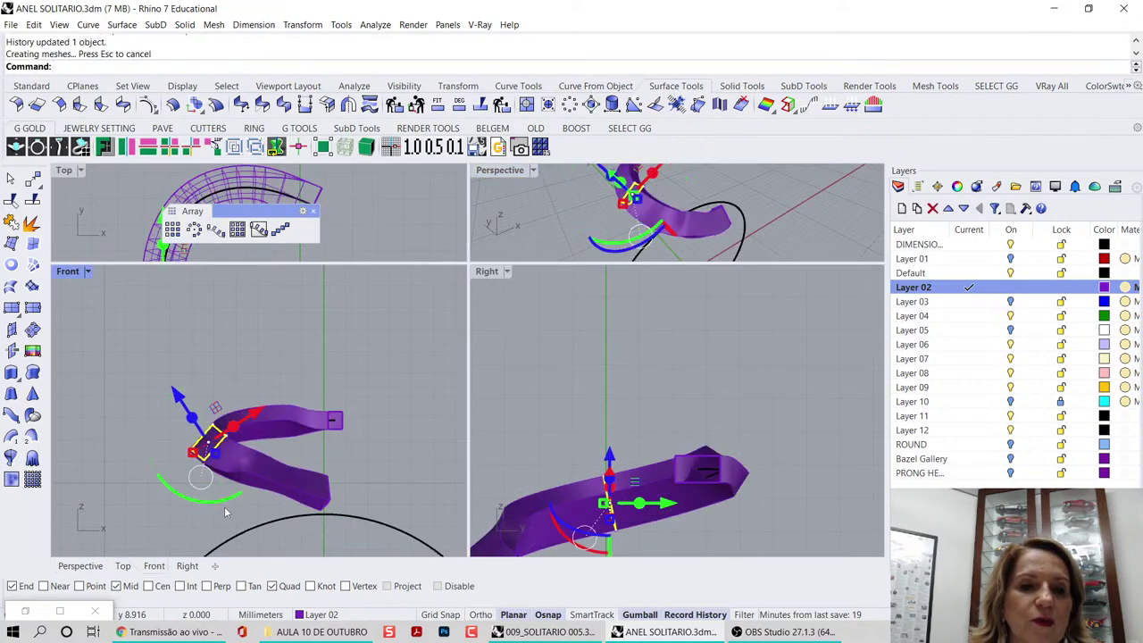
# - Rotate the rectangle at the band's lower end in the Perspective view to make that end steeper
pyautogui.doubleClick(526, 173)
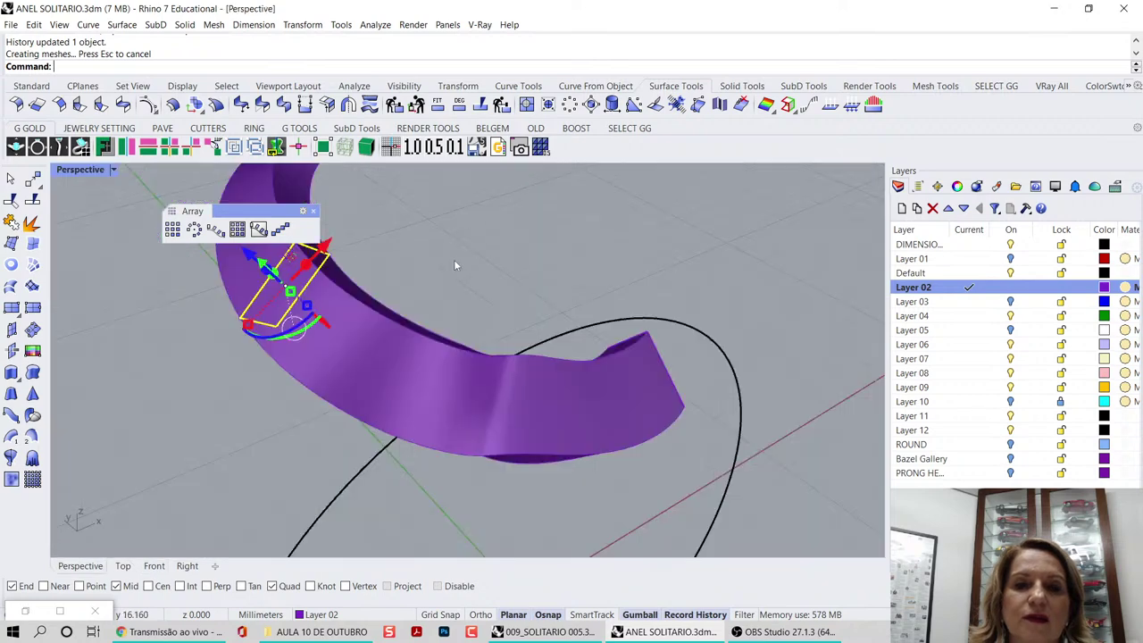
pyautogui.moveTo(453, 259); pyautogui.dragTo(204, 284, button='right')
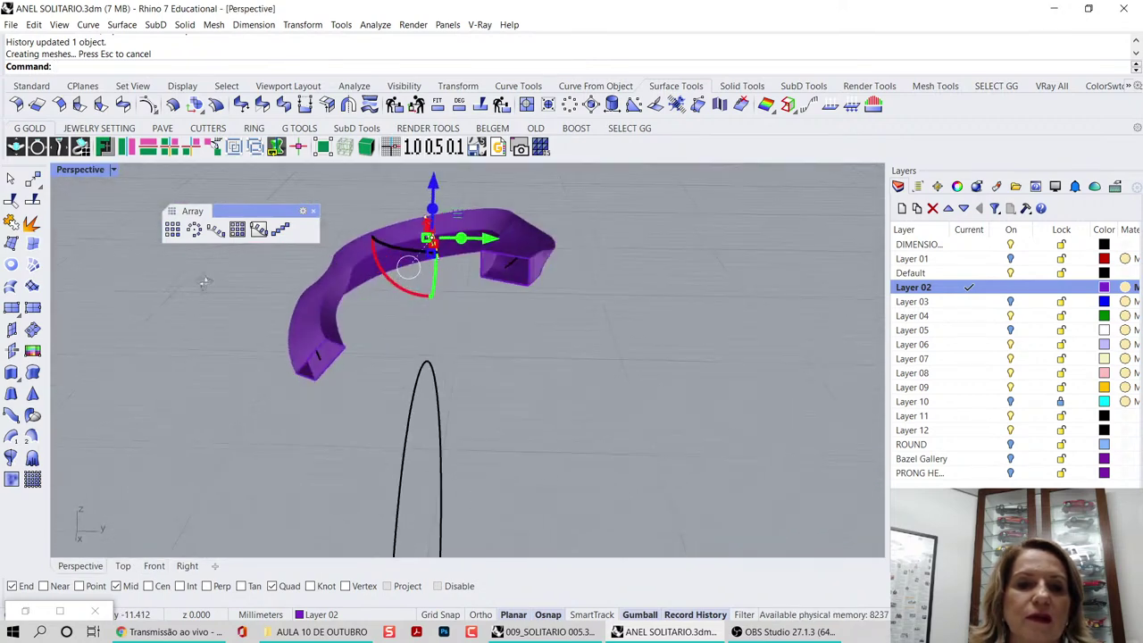
pyautogui.scroll(3, 316, 357)
pyautogui.click(334, 363)
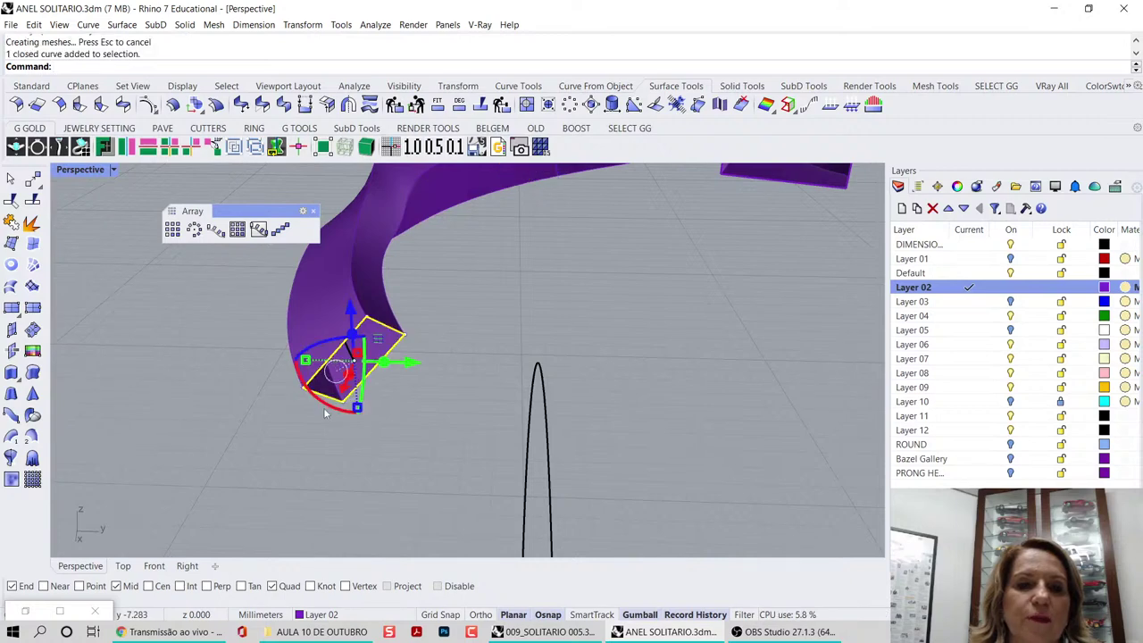
pyautogui.moveTo(326, 413); pyautogui.dragTo(350, 417)
pyautogui.moveTo(350, 416); pyautogui.dragTo(246, 375, button='right')
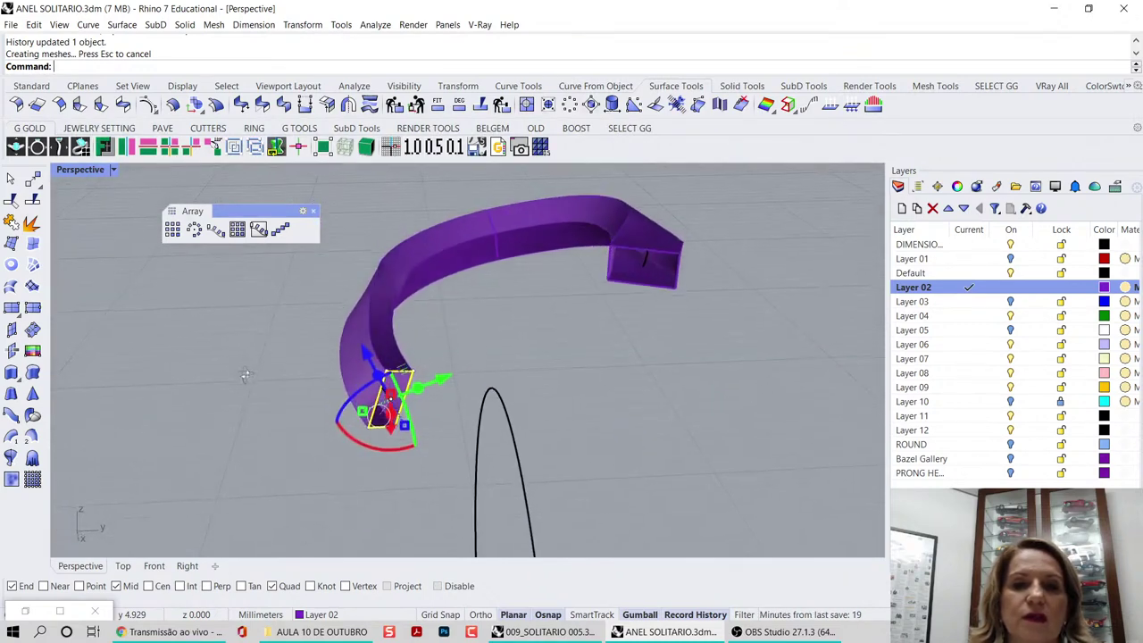
# - Rotate the rectangle at the band's upper end slightly about its rail and deselect it
pyautogui.moveTo(681, 261); pyautogui.dragTo(699, 282, button='right')
pyautogui.click(690, 284)
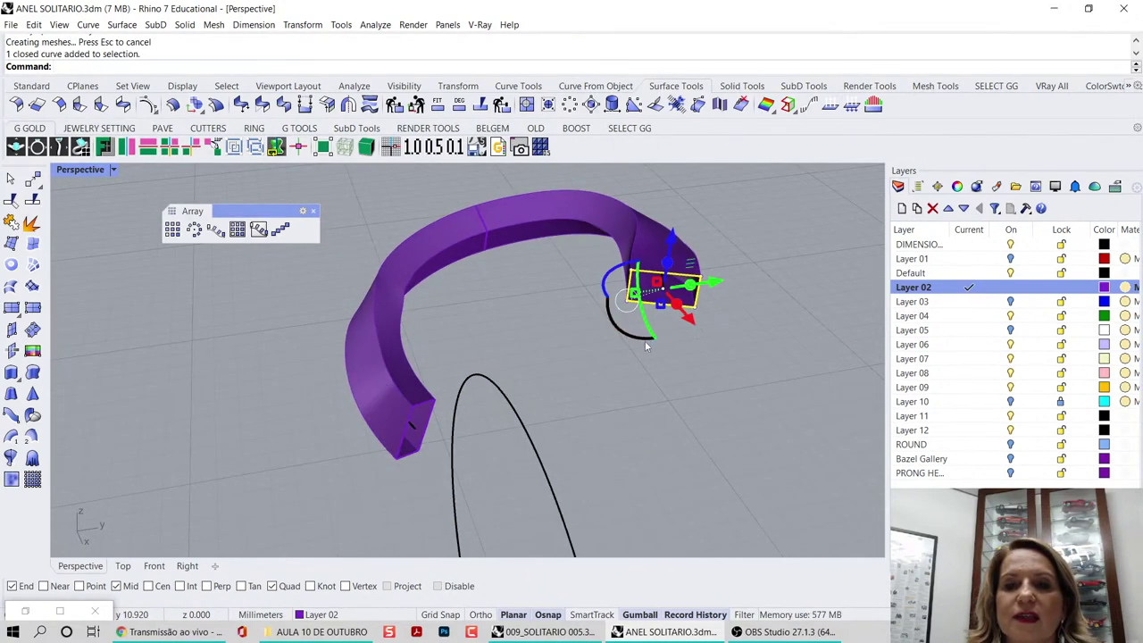
pyautogui.moveTo(647, 347); pyautogui.dragTo(630, 334)
pyautogui.click(678, 405)
# - Switch to the Top view and turn on Layer 10, the Bazel Gallery layer and the prong head layer
pyautogui.doubleClick(89, 171)
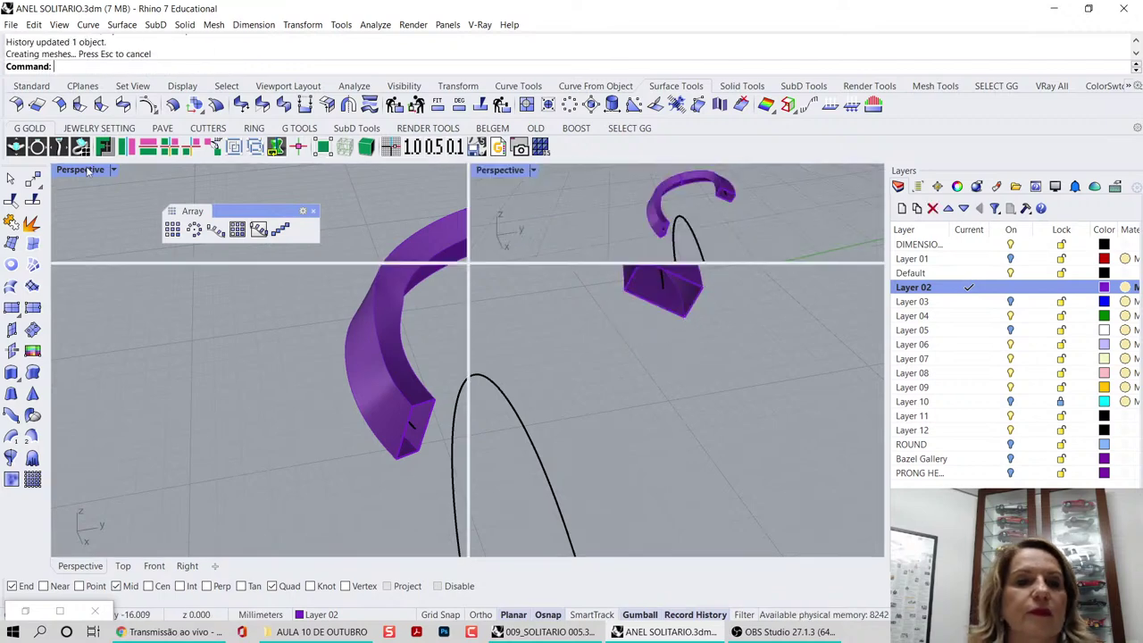
pyautogui.doubleClick(63, 171)
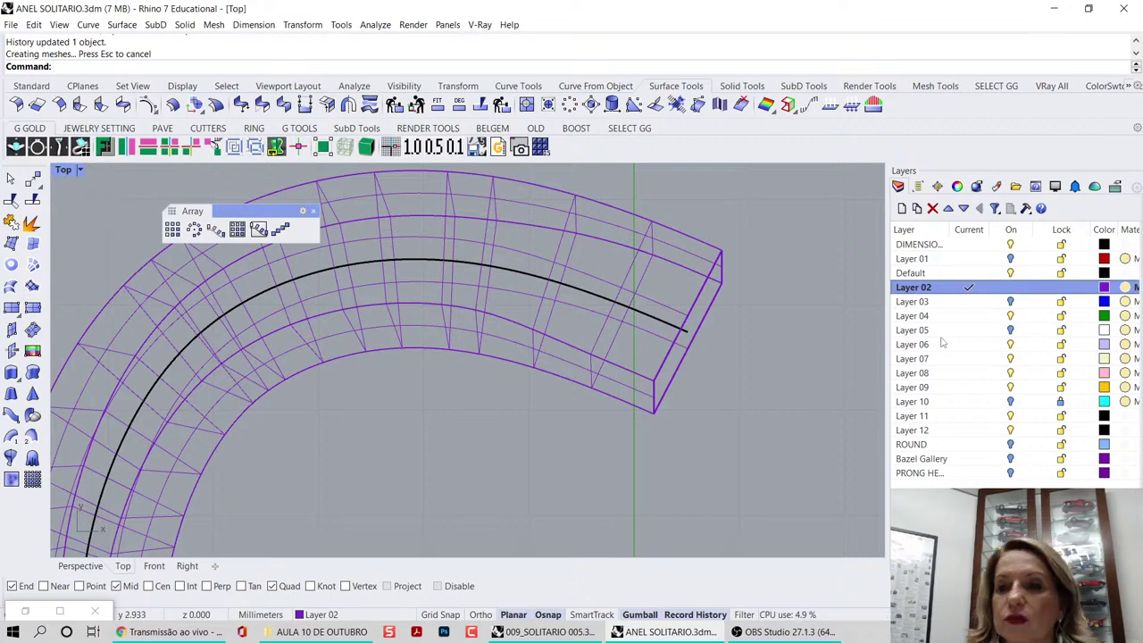
pyautogui.click(1011, 402)
pyautogui.click(1011, 459)
pyautogui.click(1011, 473)
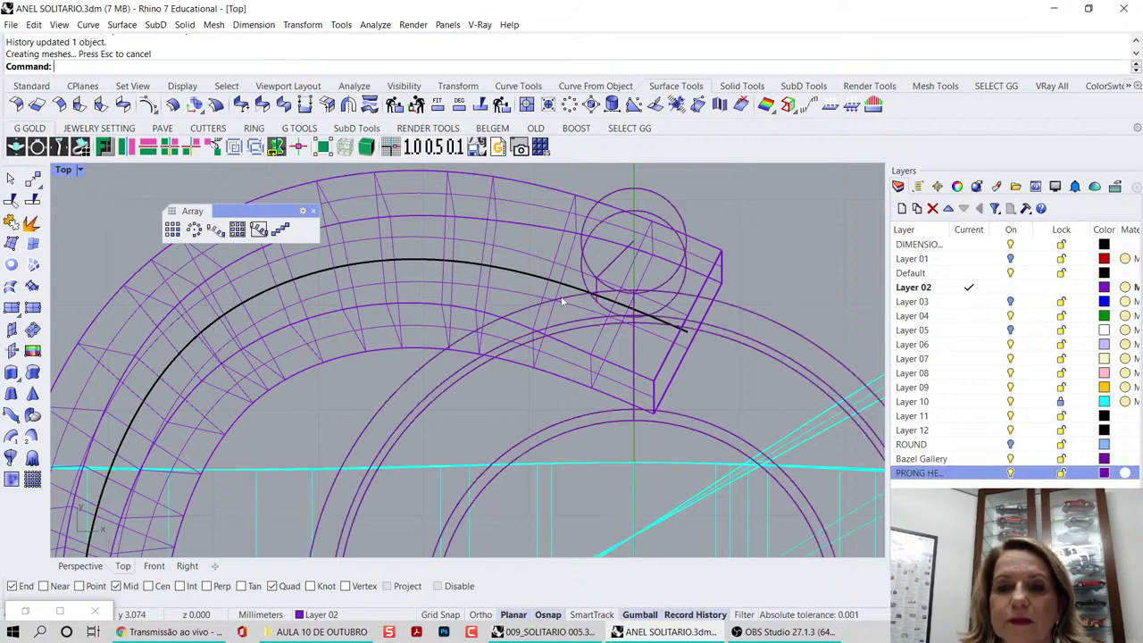
# - Polar-array the swept band around the origin with 4 items over 360 degrees
pyautogui.scroll(-10, 564, 301)
pyautogui.moveTo(563, 301); pyautogui.dragTo(521, 244, button='right')
pyautogui.click(519, 243)
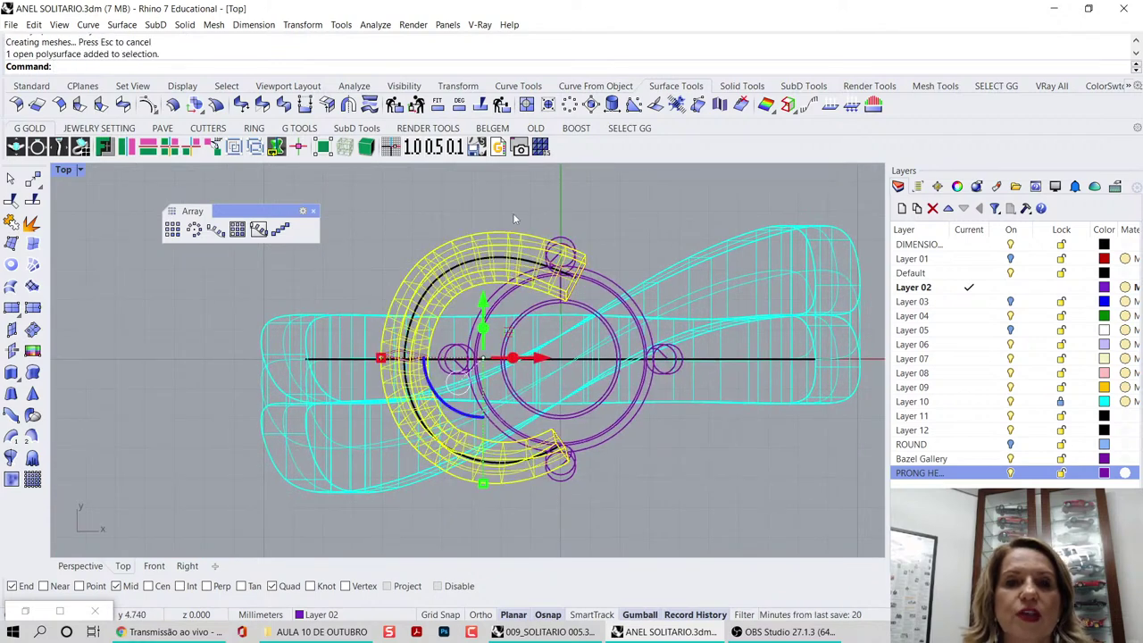
pyautogui.click(474, 87)
pyautogui.click(317, 105)
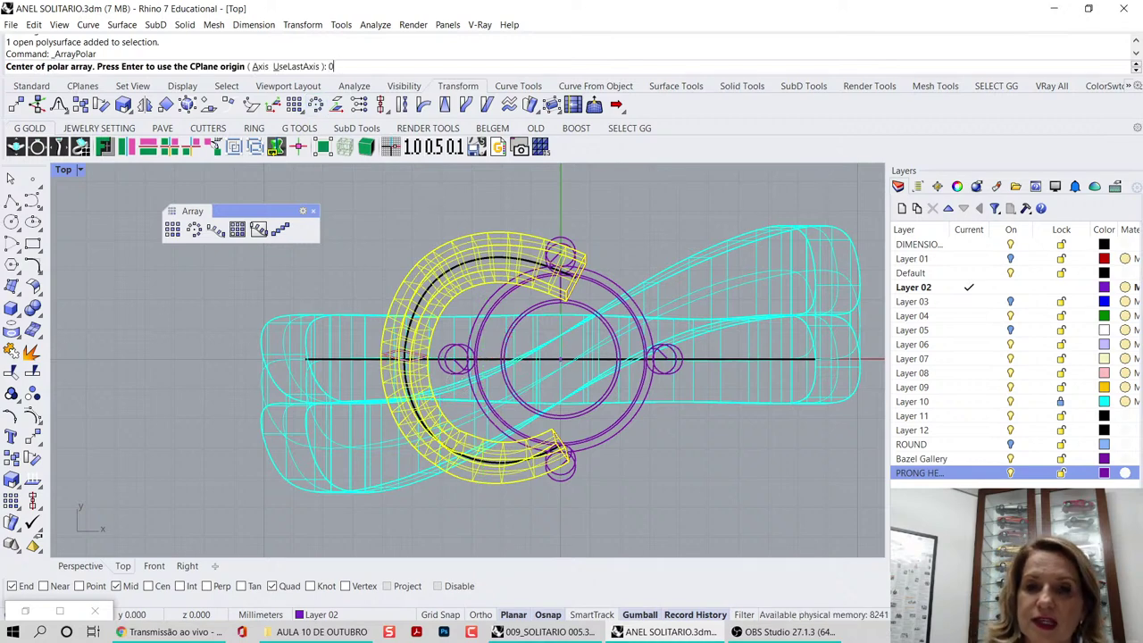
pyautogui.write('0')
pyautogui.press('Return')
pyautogui.press('Return')
pyautogui.press('Return')
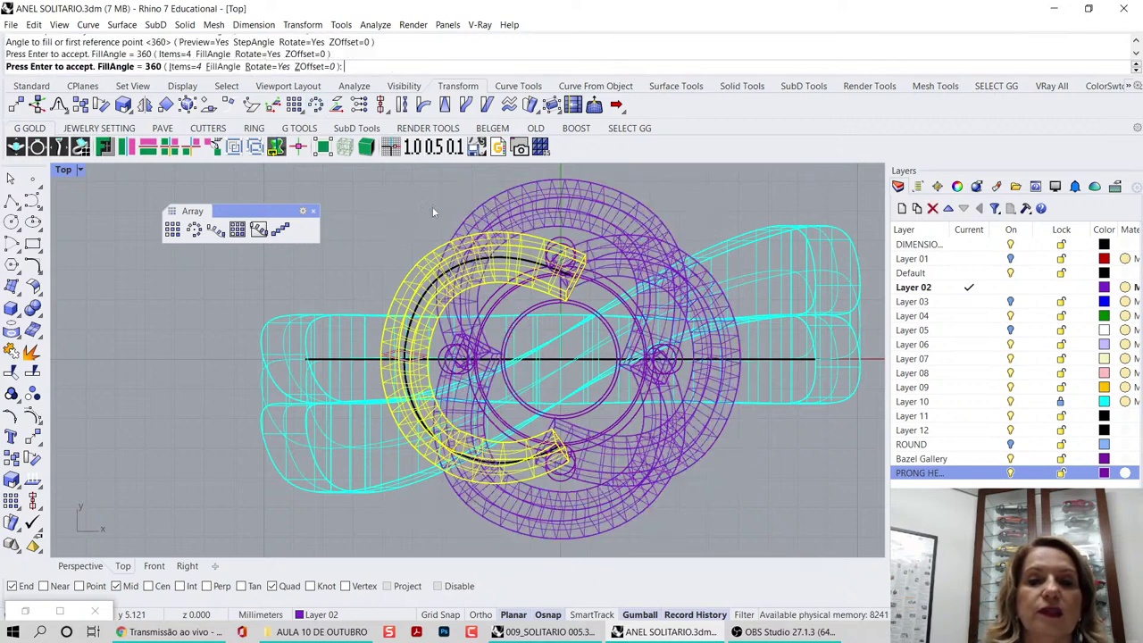
pyautogui.press('Return')
# - Show the hidden object and examine the arrayed bands around the prong head in the Perspective view
pyautogui.click(89, 566)
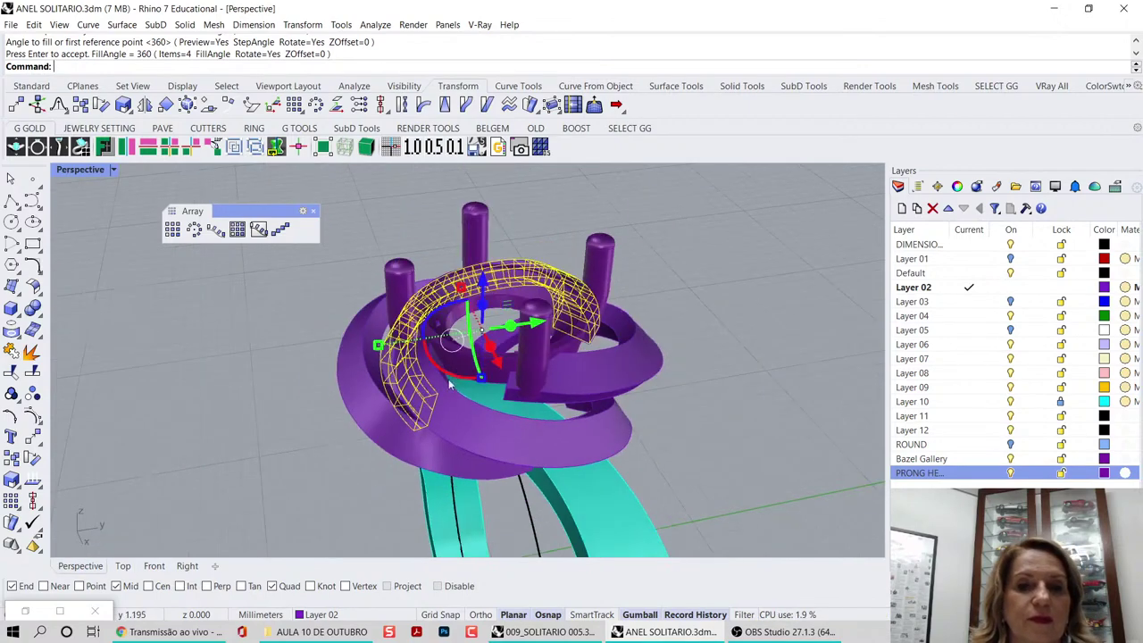
pyautogui.moveTo(759, 353)
pyautogui.mouseDown(button='right')
pyautogui.moveTo(558, 311)
pyautogui.moveTo(371, 334)
pyautogui.mouseUp(button='right')
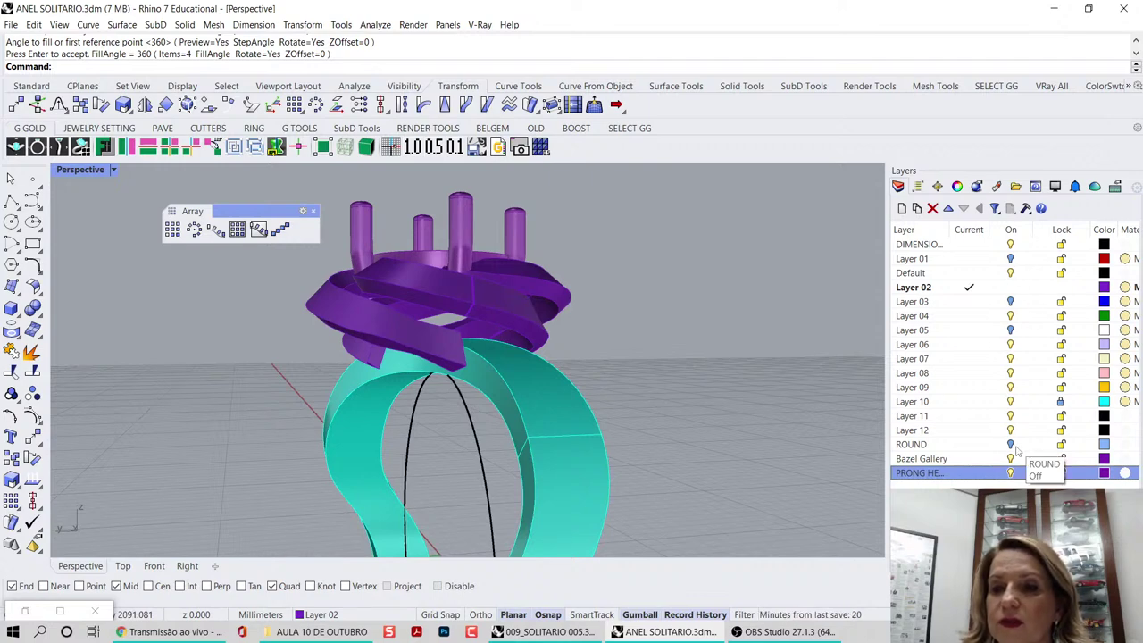
pyautogui.middleClick(686, 308)
pyautogui.click(720, 315)
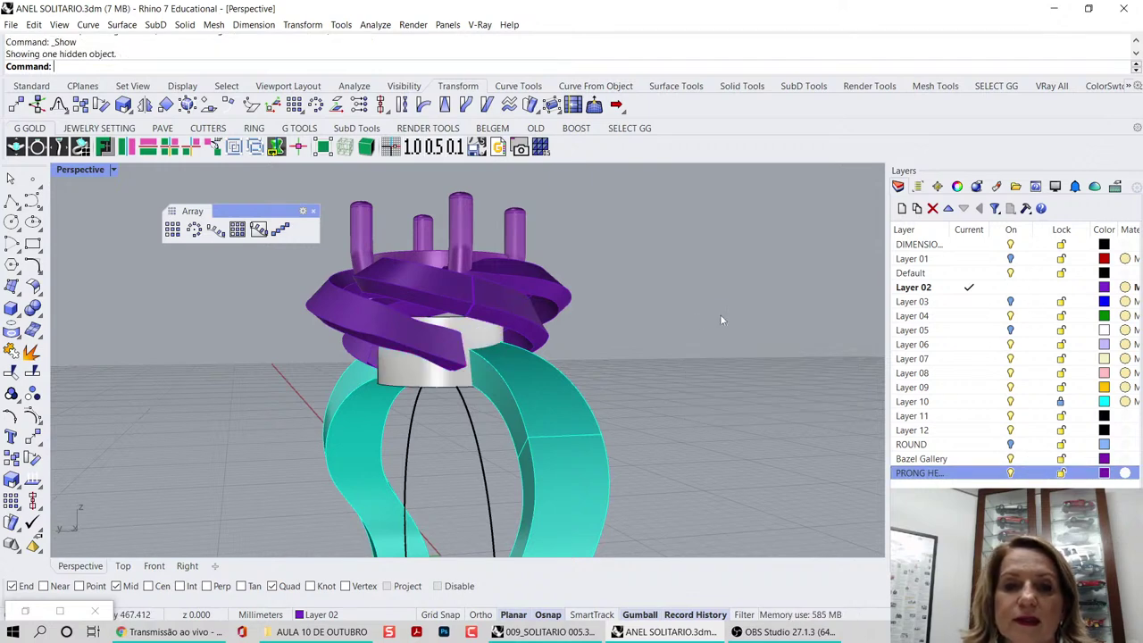
pyautogui.moveTo(720, 314); pyautogui.dragTo(628, 343, button='right')
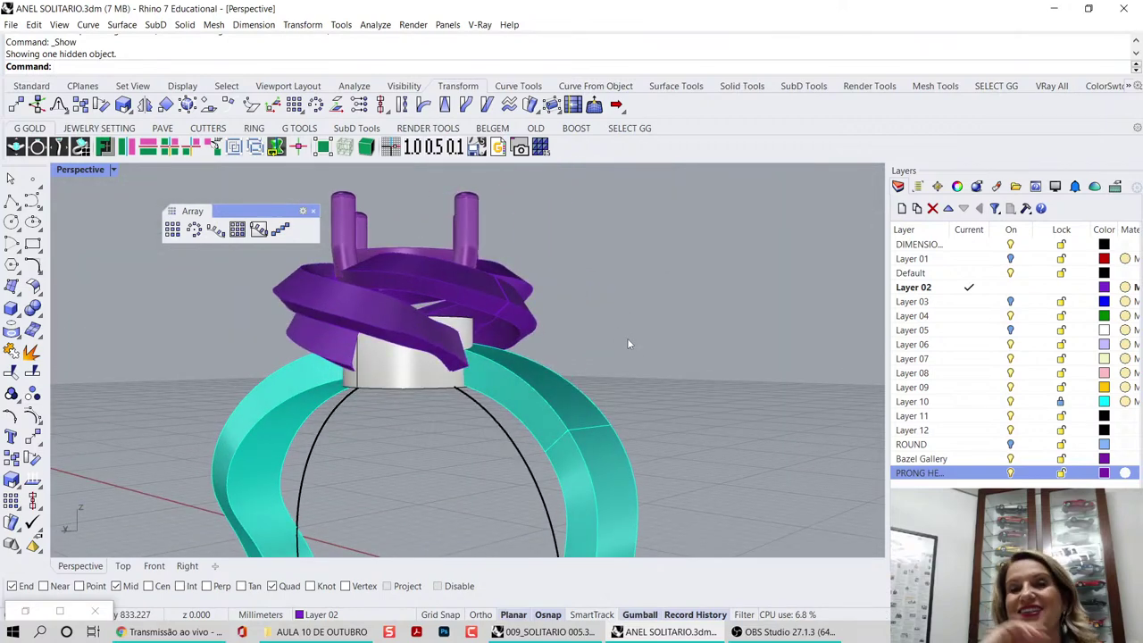
pyautogui.moveTo(733, 462); pyautogui.dragTo(571, 392, button='right')
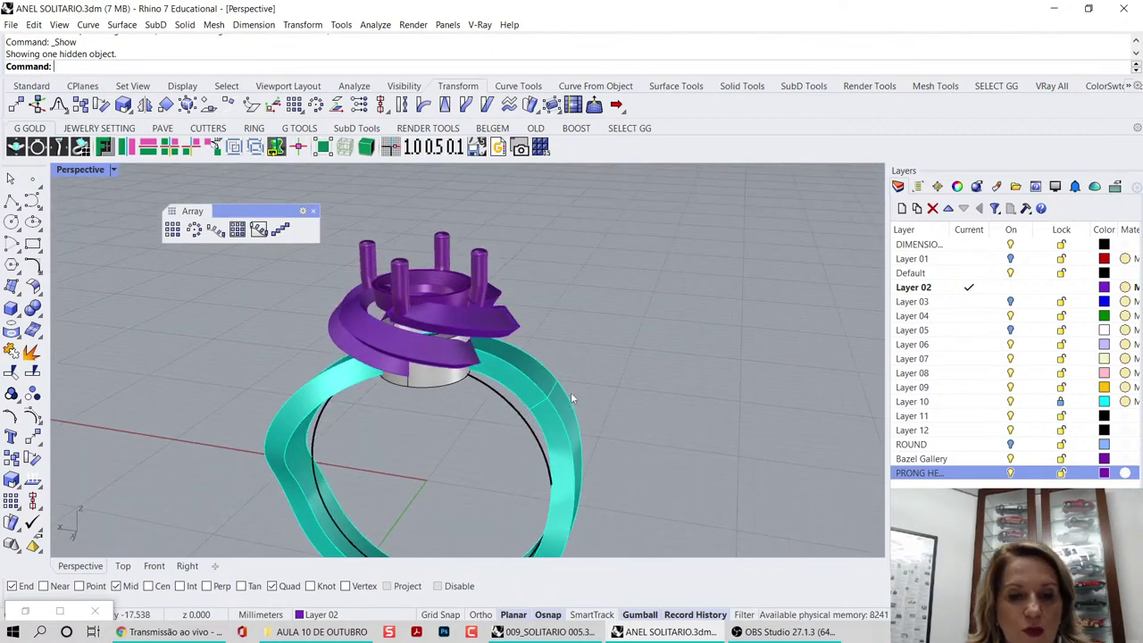
# - Undo the object unhiding, the polar array, and the visibility changes of the gallery and prong head layers
pyautogui.hotkey('ctrl', 'z')
pyautogui.hotkey('ctrl', 'z')
pyautogui.hotkey('ctrl', 'z')
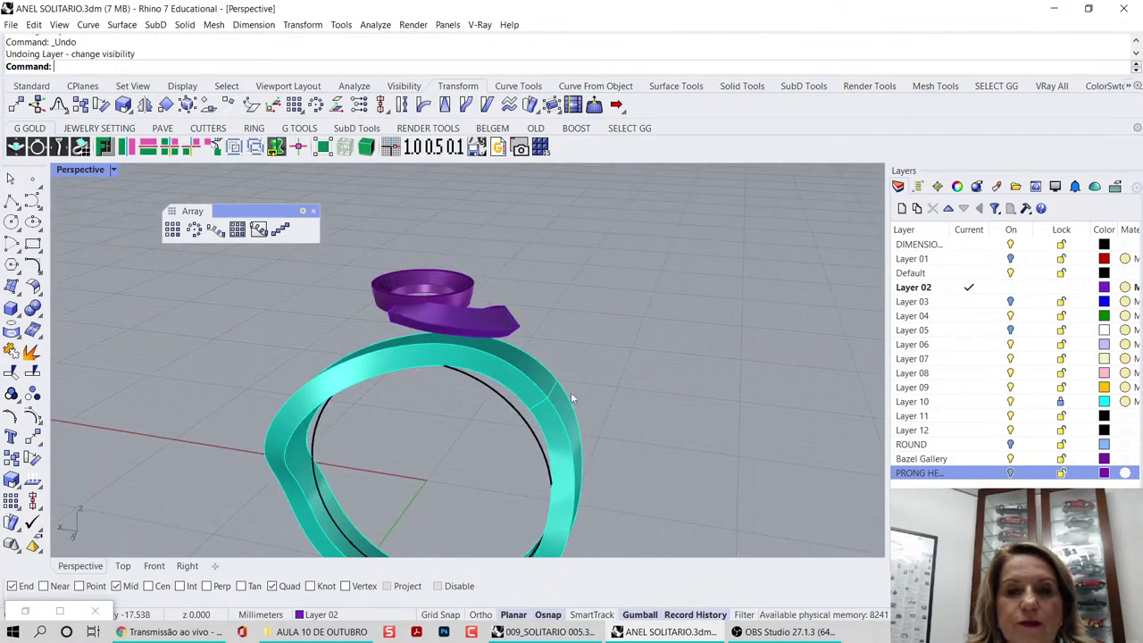
# - Select the rectangle curve at the band's upper end and move it up slightly along the vertical axis
pyautogui.moveTo(571, 393); pyautogui.dragTo(330, 371, button='right')
pyautogui.scroll(8, 414, 299)
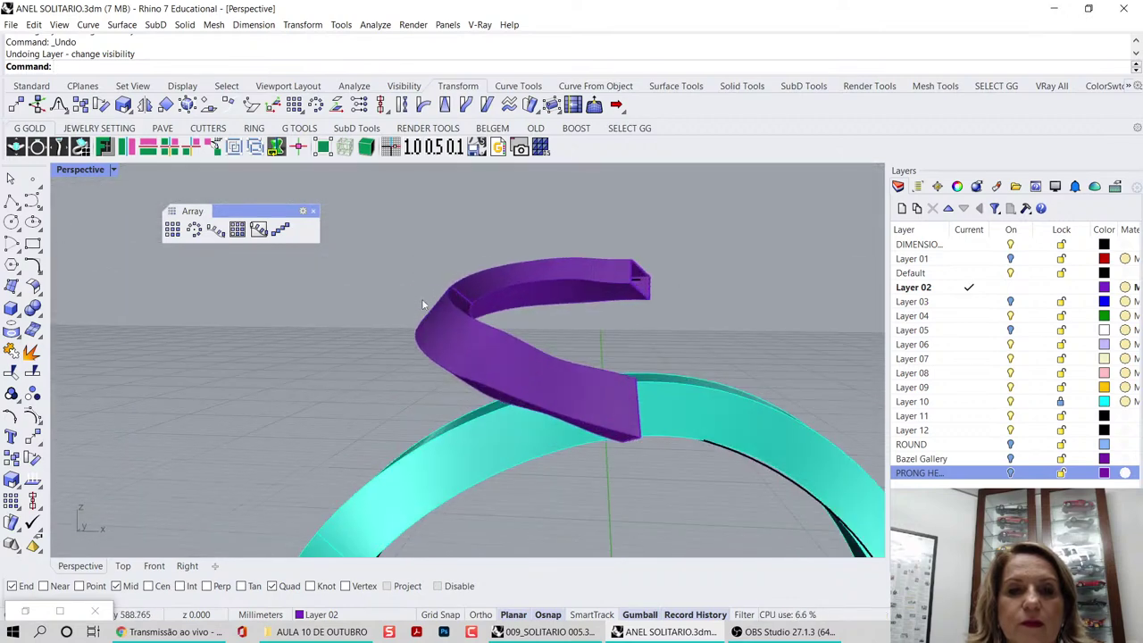
pyautogui.moveTo(422, 299); pyautogui.dragTo(605, 281, button='right')
pyautogui.scroll(6, 609, 276)
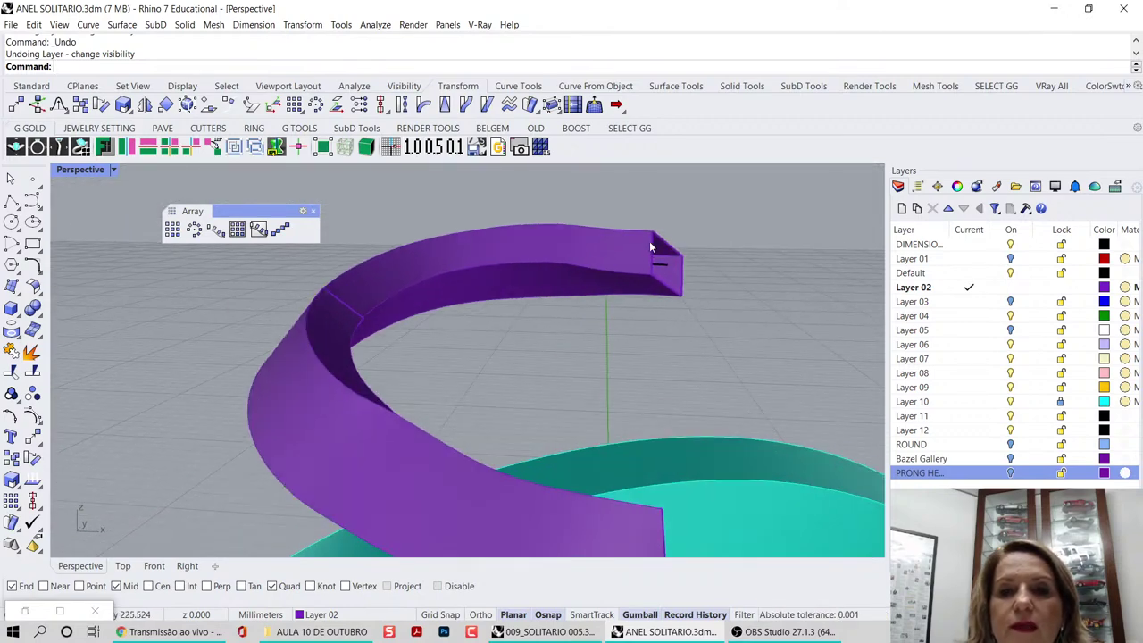
pyautogui.click(650, 243)
pyautogui.click(249, 327)
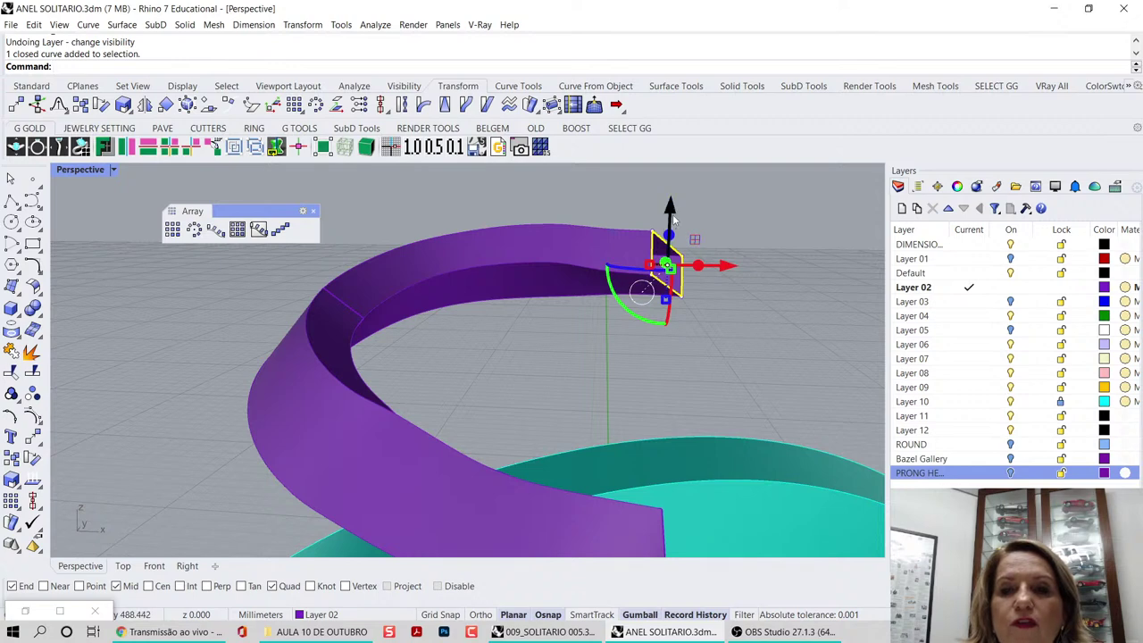
pyautogui.moveTo(674, 219); pyautogui.dragTo(675, 211)
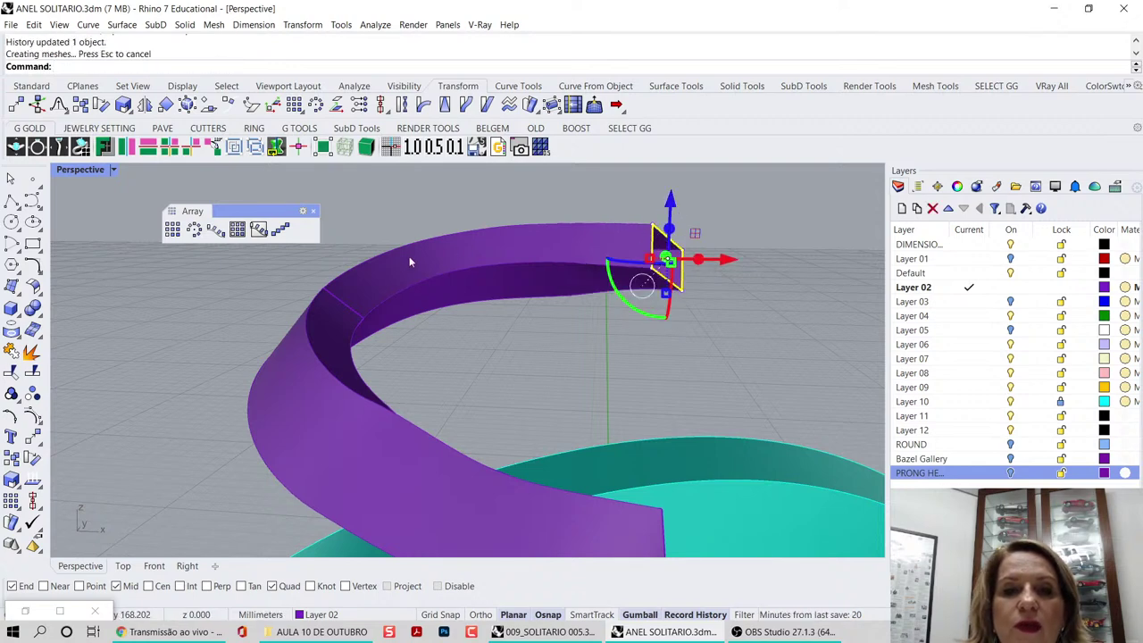
# - Try to rotate the rectangle curve at the band's lower end and shift it slightly along the Y axis
pyautogui.moveTo(410, 262); pyautogui.dragTo(315, 459, button='right')
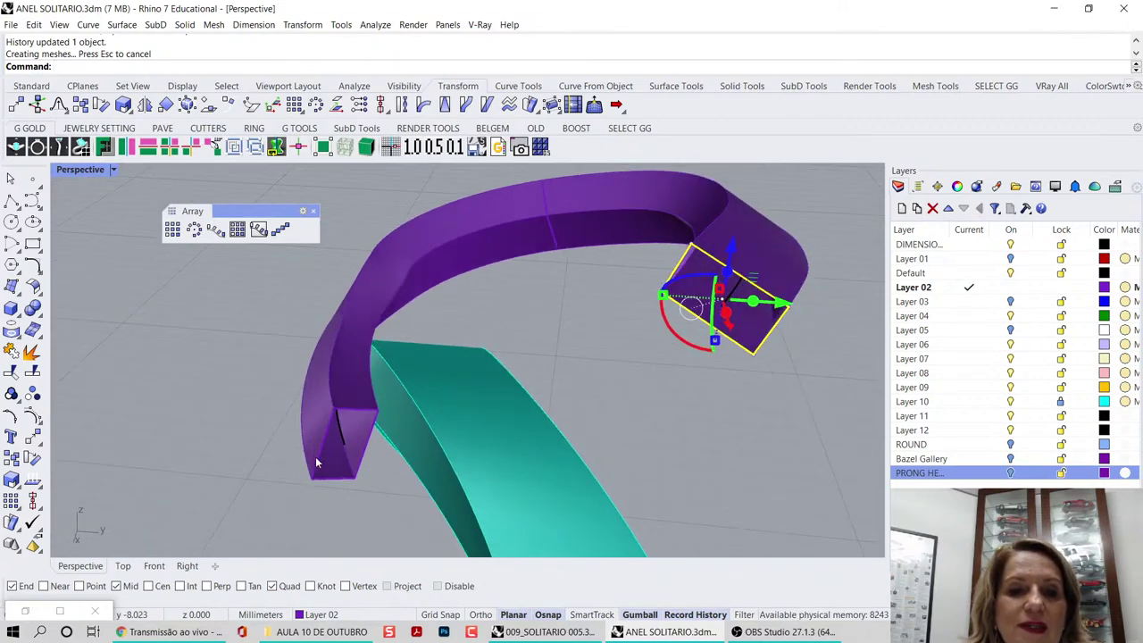
pyautogui.click(317, 461)
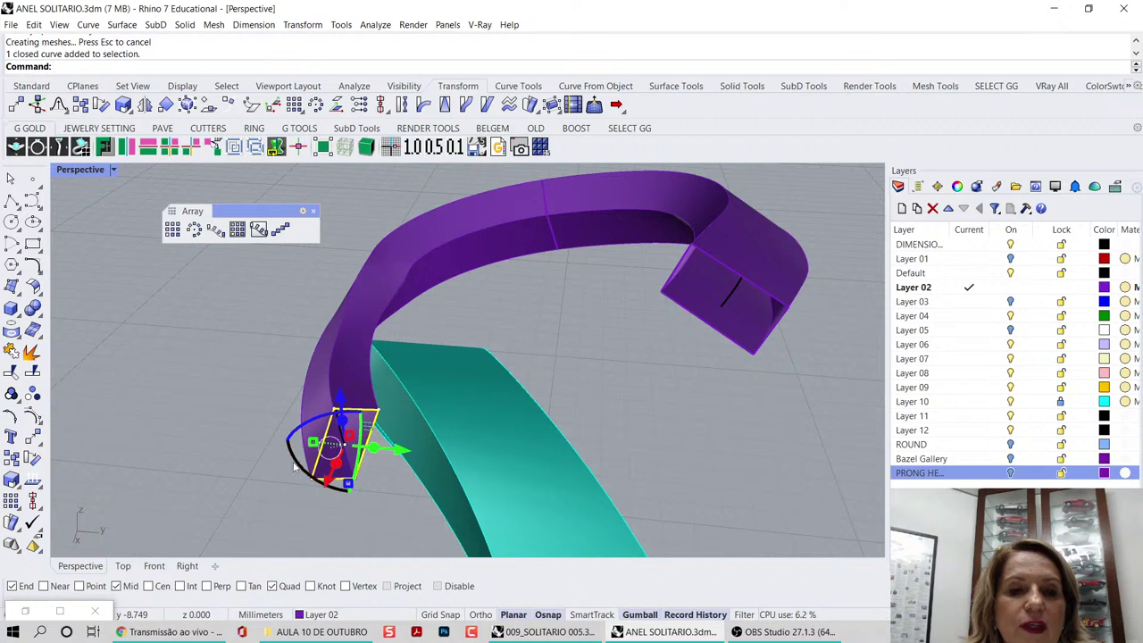
pyautogui.moveTo(296, 468)
pyautogui.mouseDown()
pyautogui.moveTo(317, 475)
pyautogui.moveTo(304, 473)
pyautogui.mouseUp()
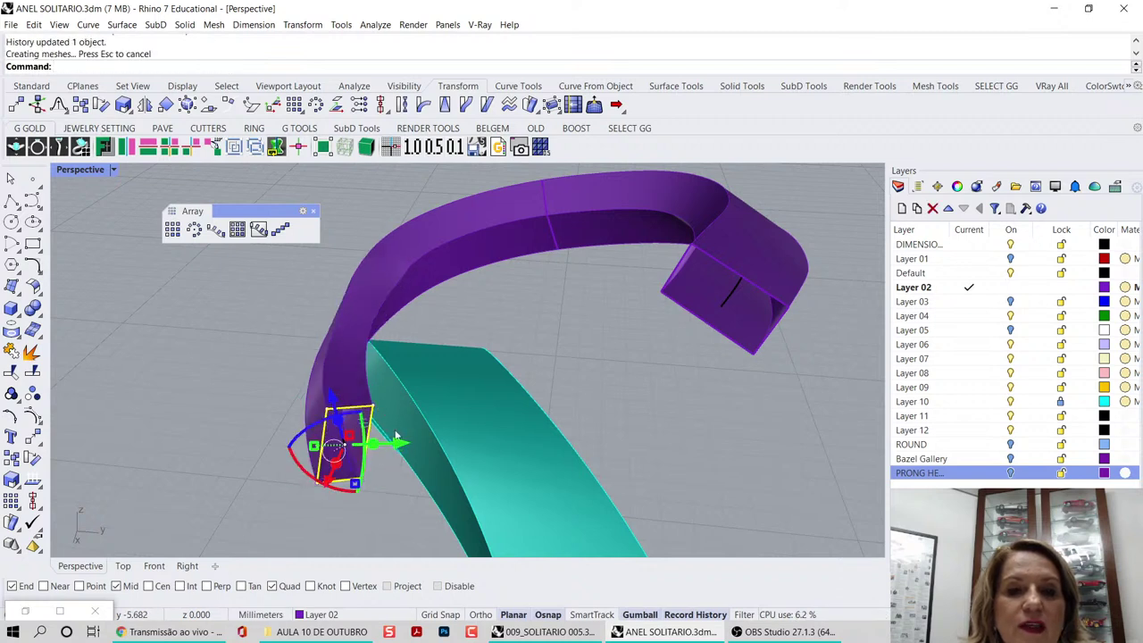
pyautogui.moveTo(397, 442); pyautogui.dragTo(388, 444)
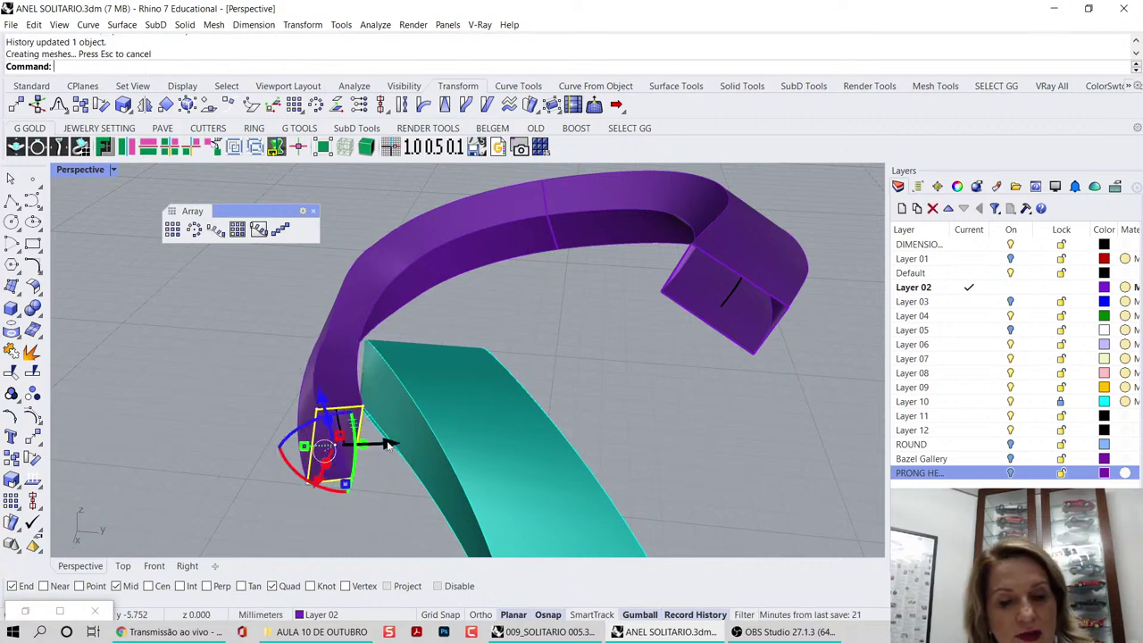
pyautogui.hotkey('ctrl', 'z')
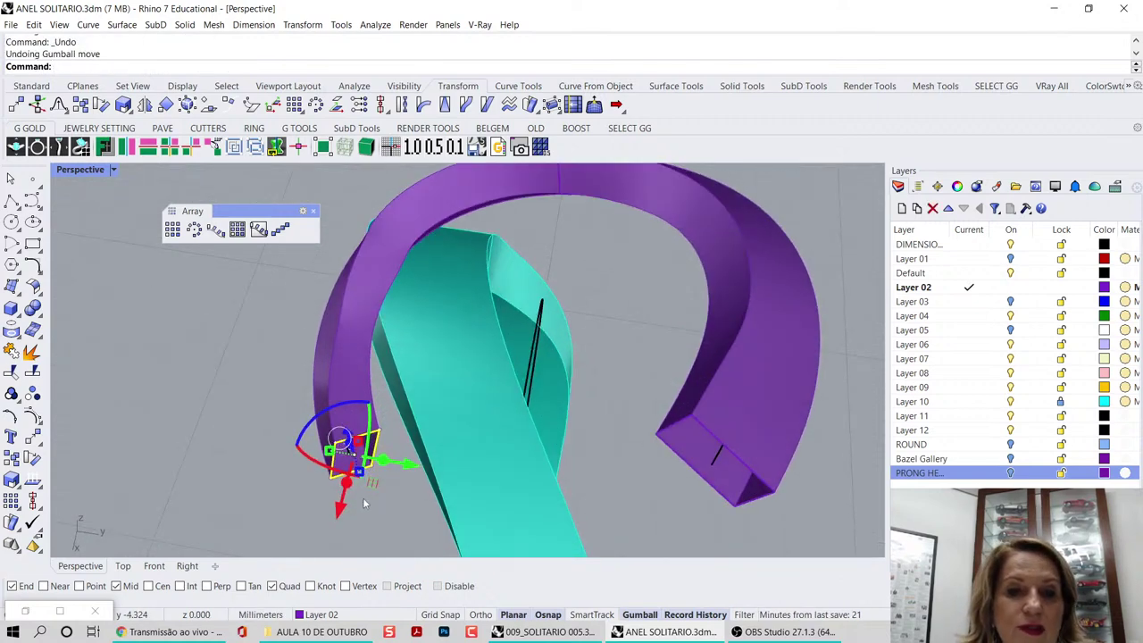
pyautogui.moveTo(314, 440)
pyautogui.mouseDown()
pyautogui.moveTo(311, 418)
pyautogui.moveTo(304, 436)
pyautogui.mouseUp()
pyautogui.moveTo(306, 435); pyautogui.dragTo(367, 336, button='right')
pyautogui.hotkey('ctrl', 'z')
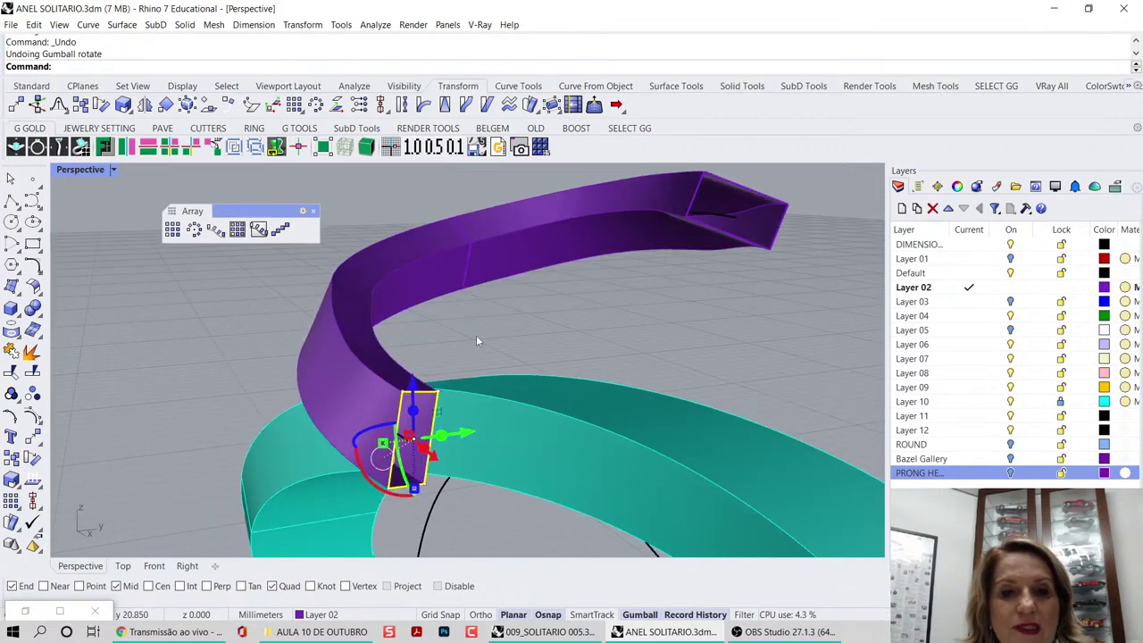
# - Delete the swept band, keeping its rail and three rectangle profiles
pyautogui.moveTo(476, 340); pyautogui.dragTo(629, 294, button='right')
pyautogui.click(455, 371)
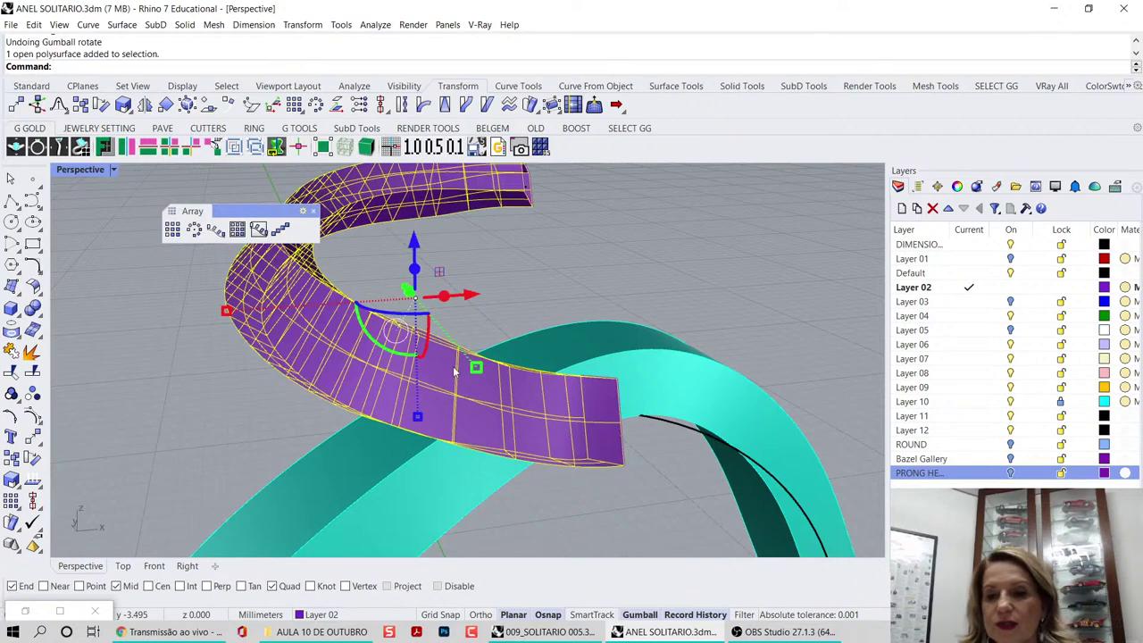
pyautogui.press('Delete')
pyautogui.moveTo(454, 370); pyautogui.dragTo(525, 331, button='right')
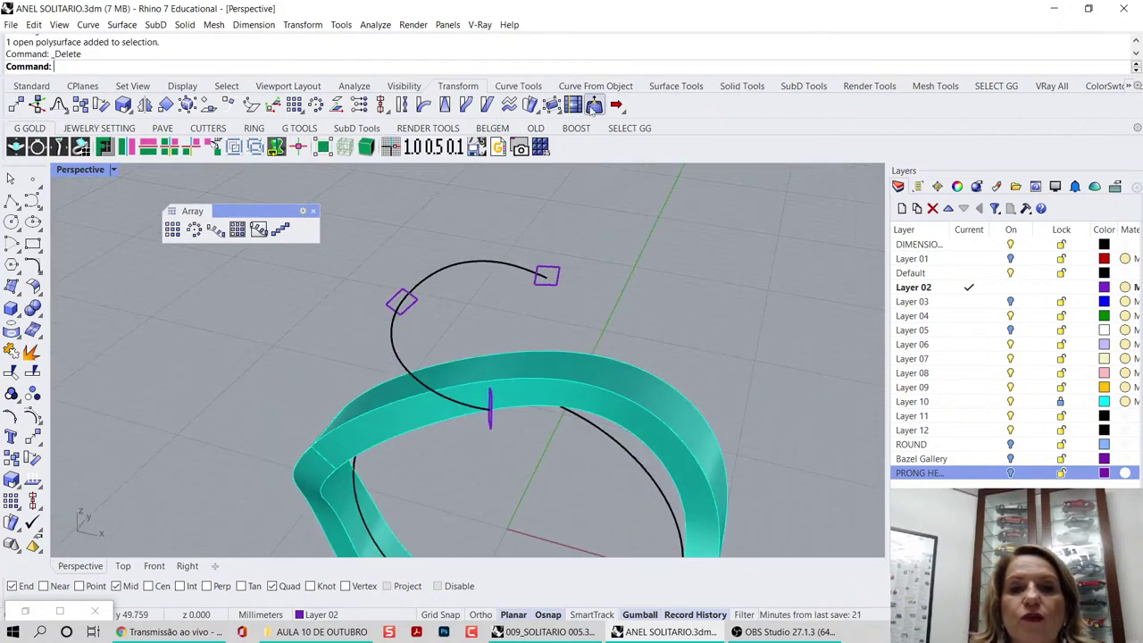
# - Set up a Sweep 1 Rail with the curved line as rail and the three rectangles as shapes, accepting the seam points
pyautogui.click(676, 87)
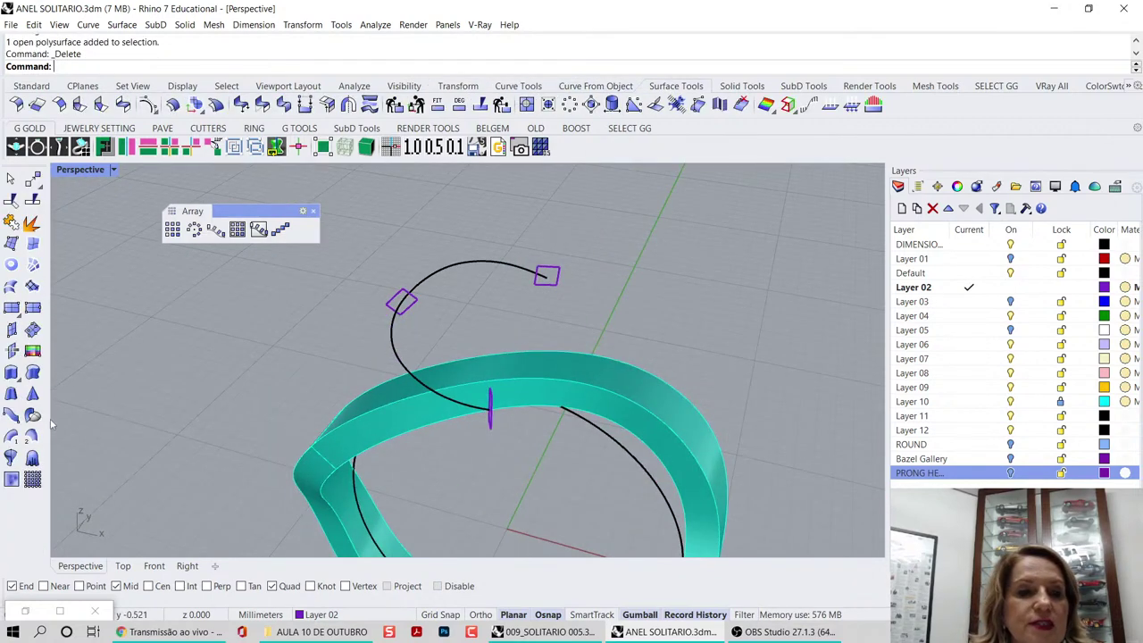
pyautogui.click(12, 435)
pyautogui.click(474, 263)
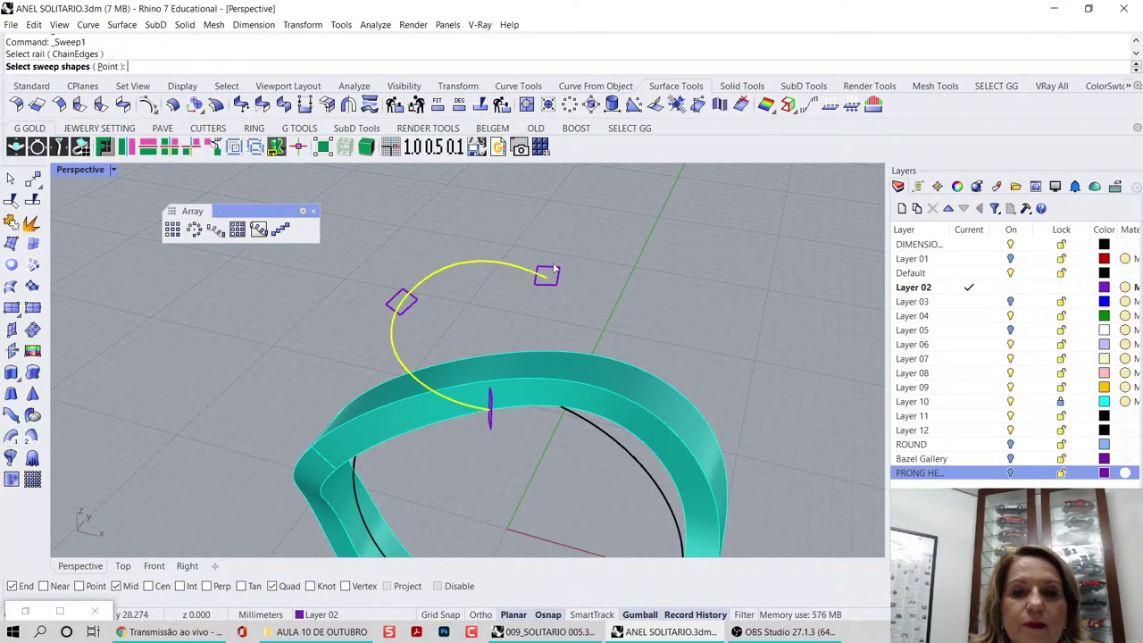
pyautogui.click(546, 276)
pyautogui.click(401, 302)
pyautogui.press('Return')
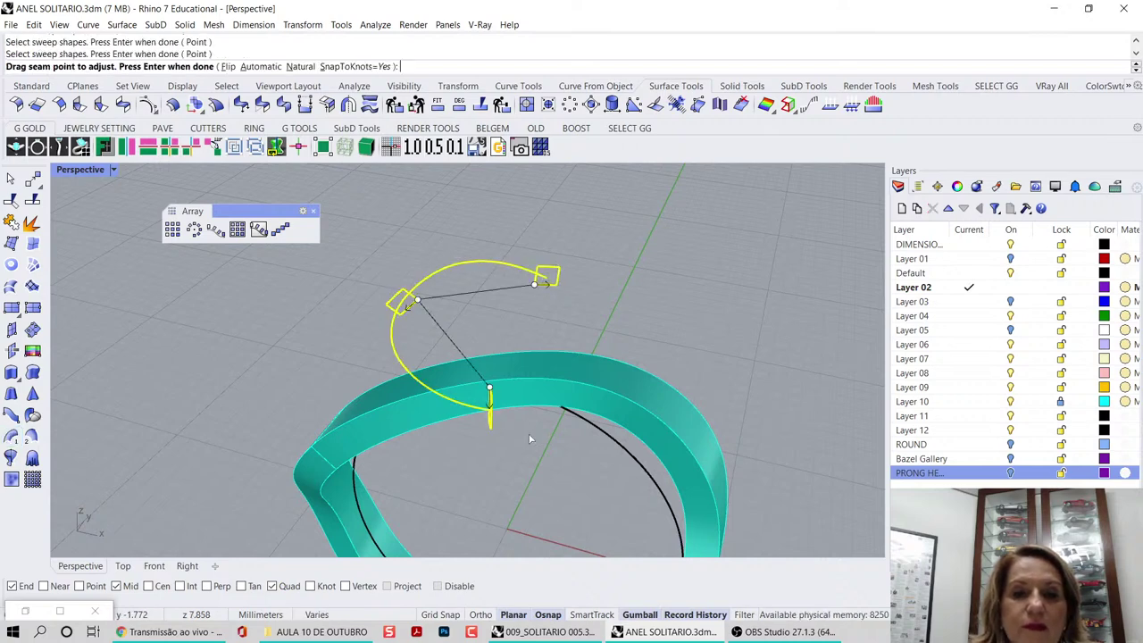
pyautogui.moveTo(526, 434); pyautogui.dragTo(461, 435, button='right')
pyautogui.press('Return')
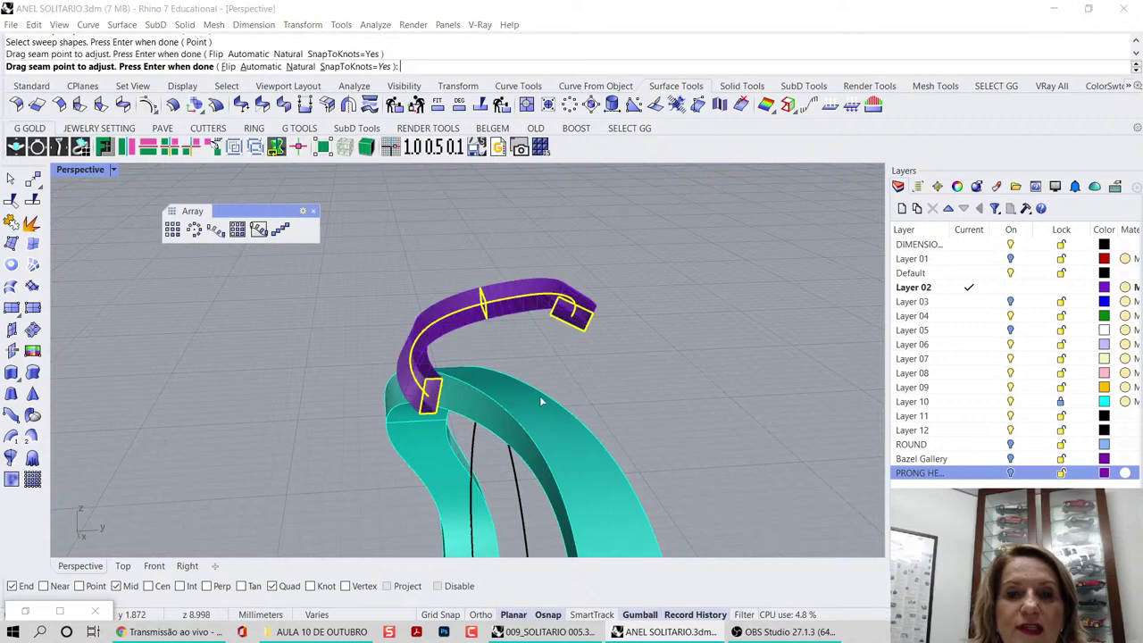
# - Compare the sweep preview with and without Global shape blending, then create the band with blending on and the Freeform frame style
pyautogui.moveTo(795, 124); pyautogui.dragTo(745, 127)
pyautogui.moveTo(490, 333); pyautogui.dragTo(589, 325, button='right')
pyautogui.click(625, 287)
pyautogui.moveTo(461, 331); pyautogui.dragTo(631, 314, button='right')
pyautogui.click(626, 286)
pyautogui.moveTo(540, 300); pyautogui.dragTo(616, 300, button='right')
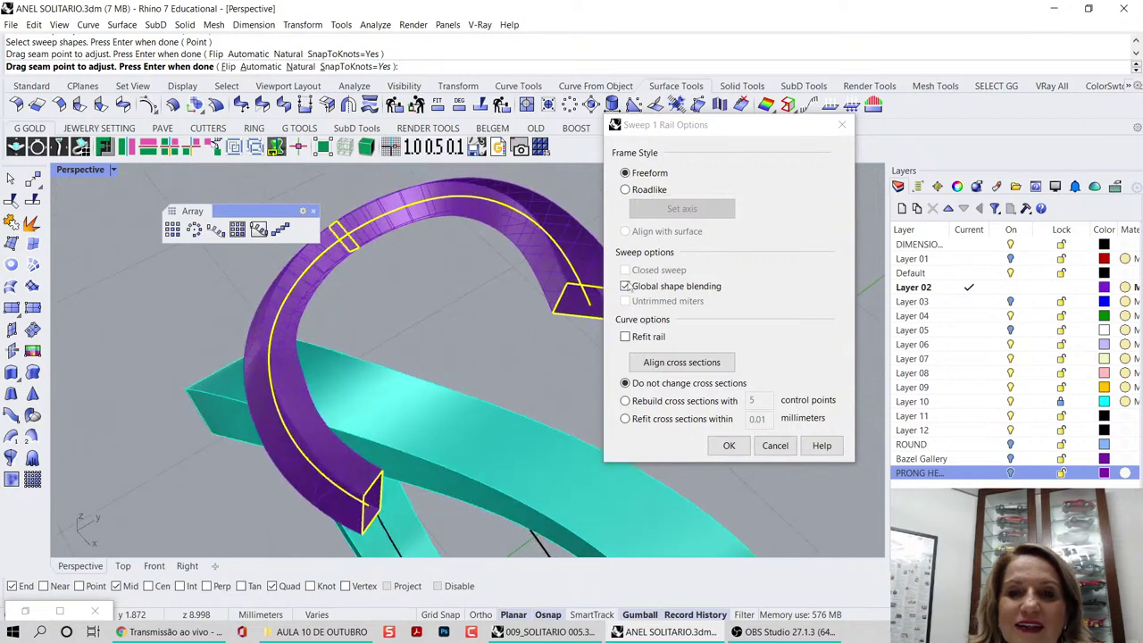
pyautogui.click(729, 445)
pyautogui.moveTo(490, 369); pyautogui.dragTo(777, 364, button='right')
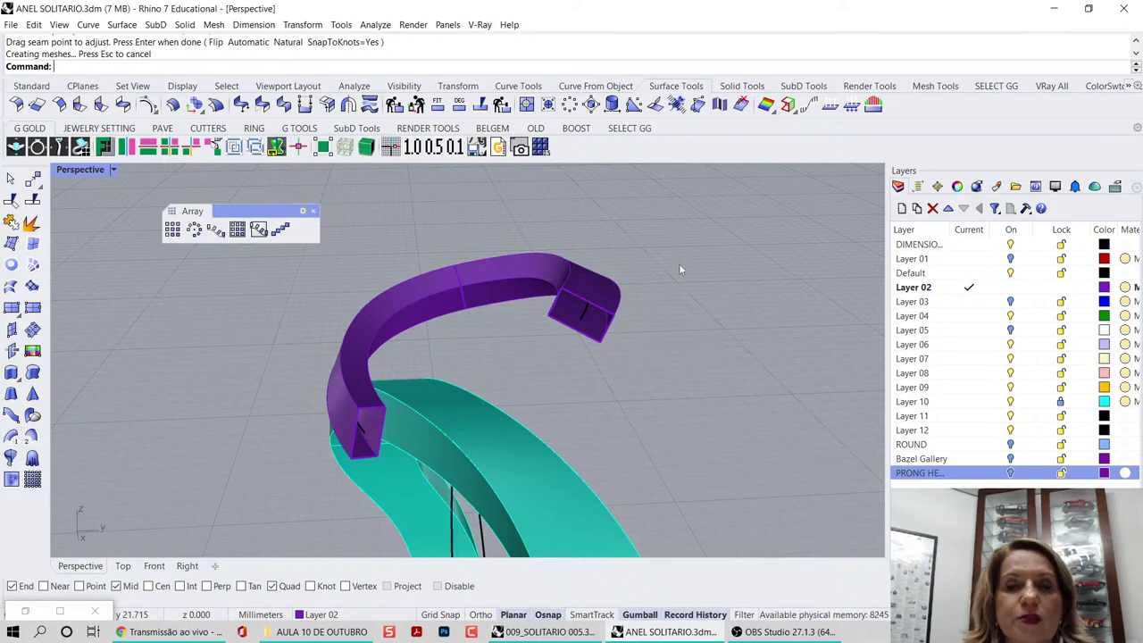
pyautogui.click(743, 86)
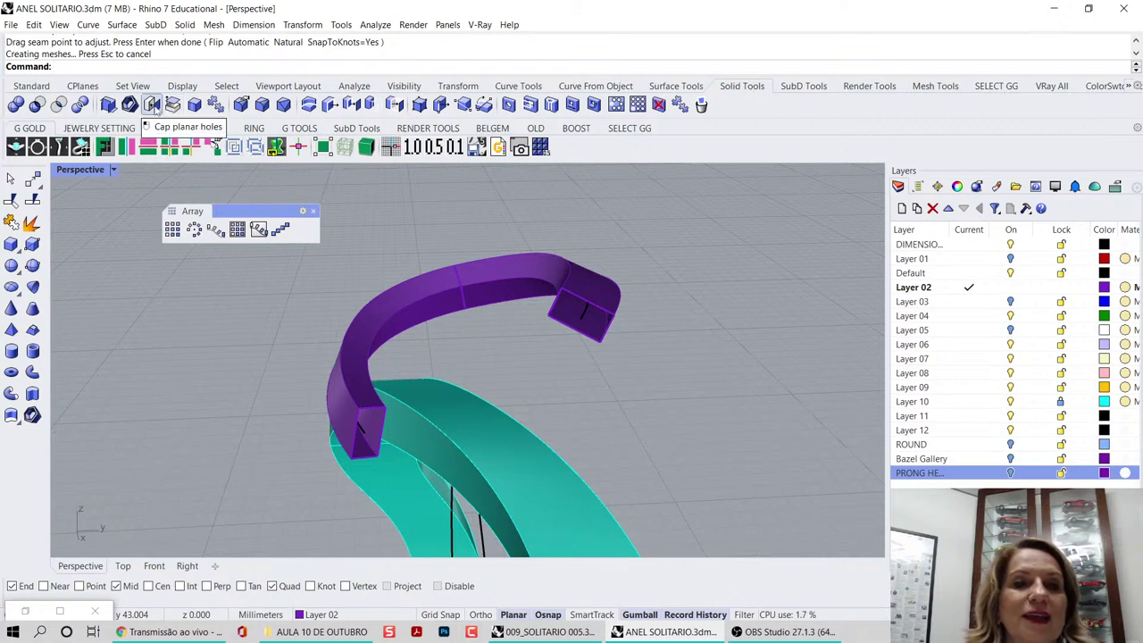
pyautogui.click(152, 105)
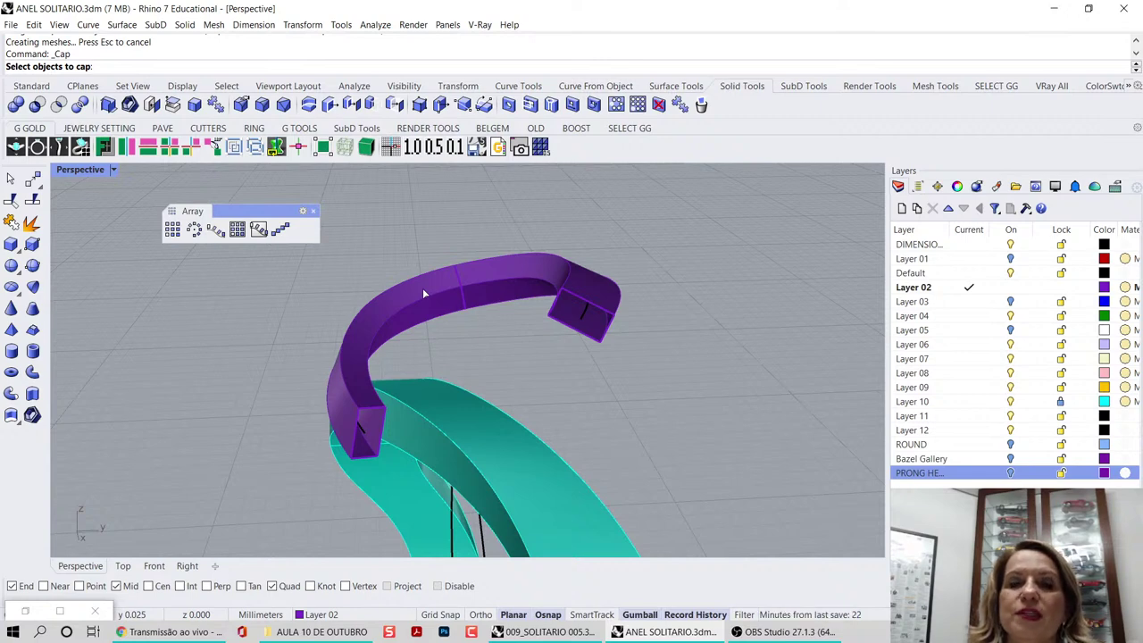
pyautogui.click(424, 292)
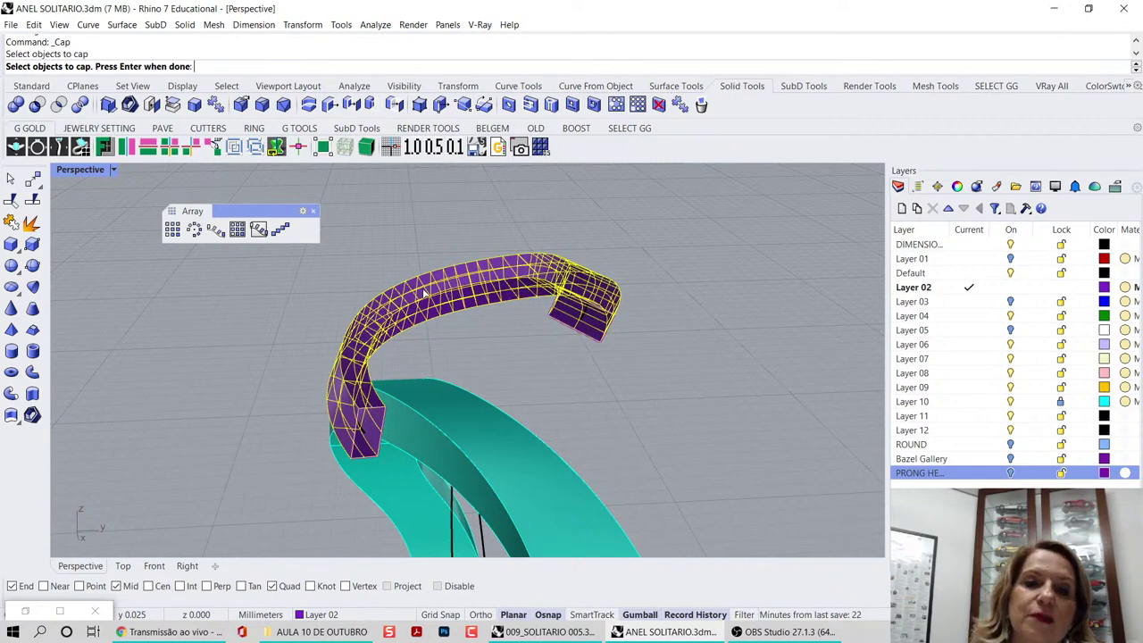
pyautogui.click(944, 419)
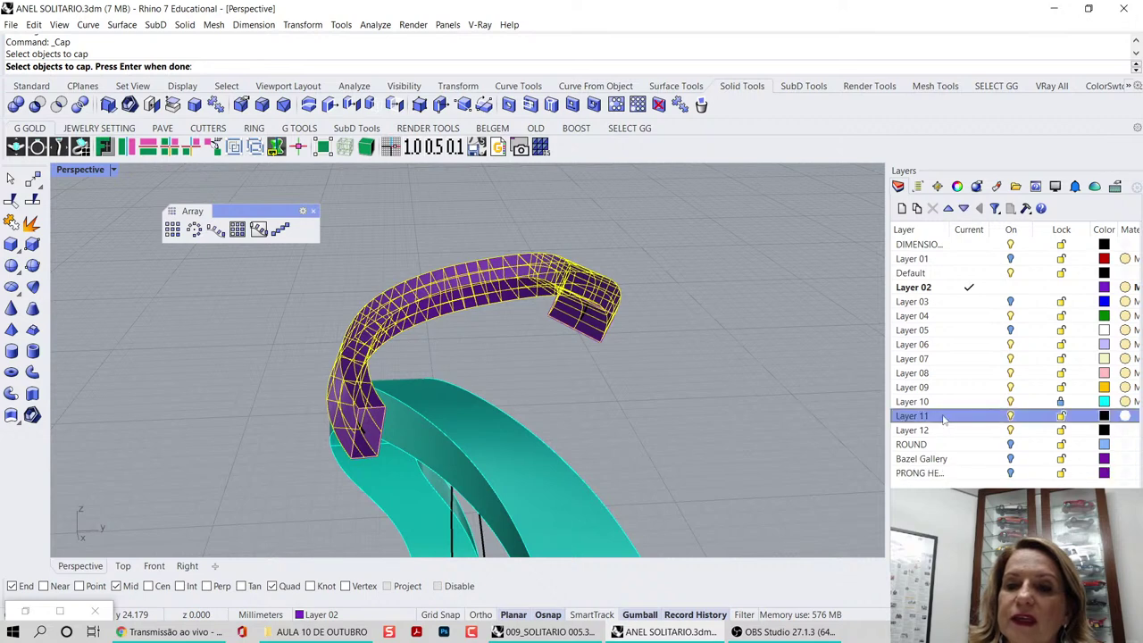
pyautogui.rightClick(945, 424)
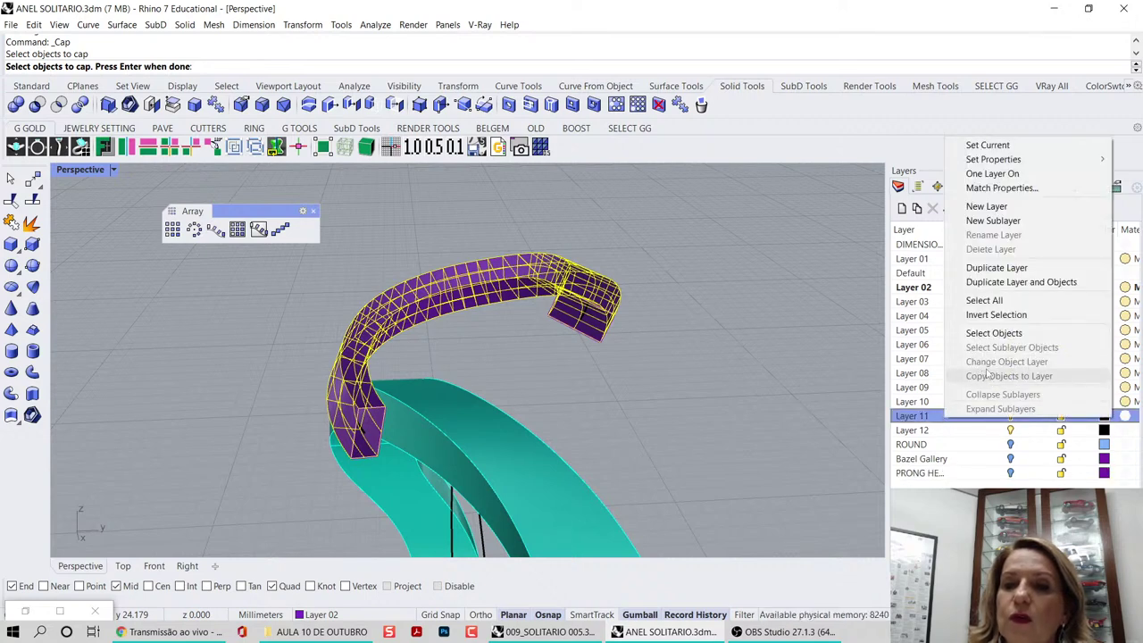
pyautogui.click(806, 374)
pyautogui.press('Escape')
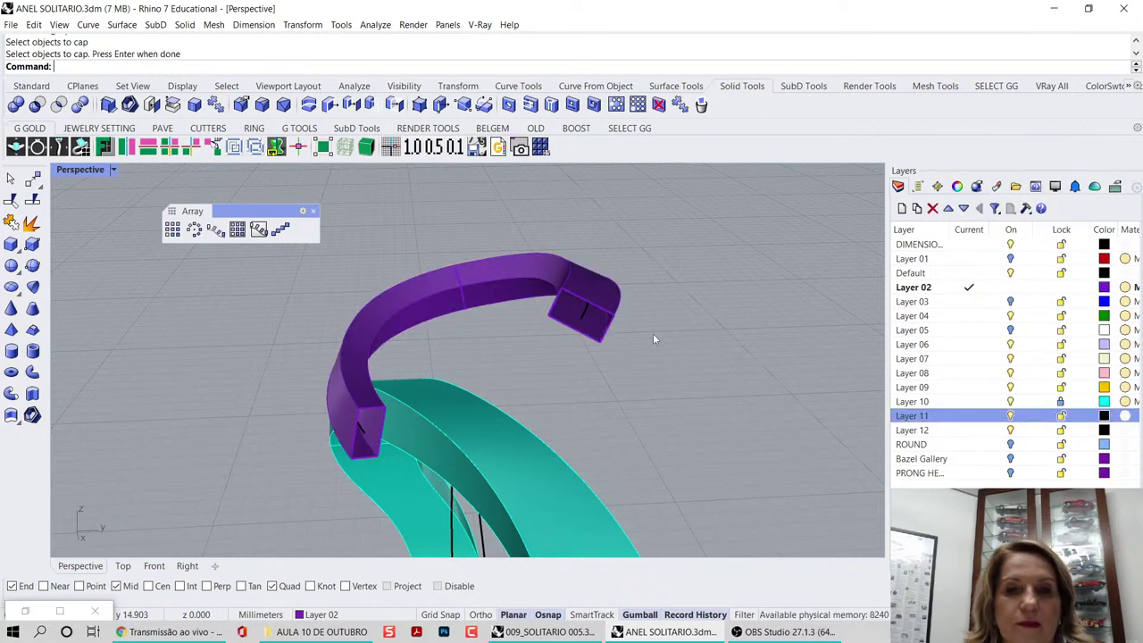
# - Copy the swept band to Layer 11
pyautogui.click(541, 277)
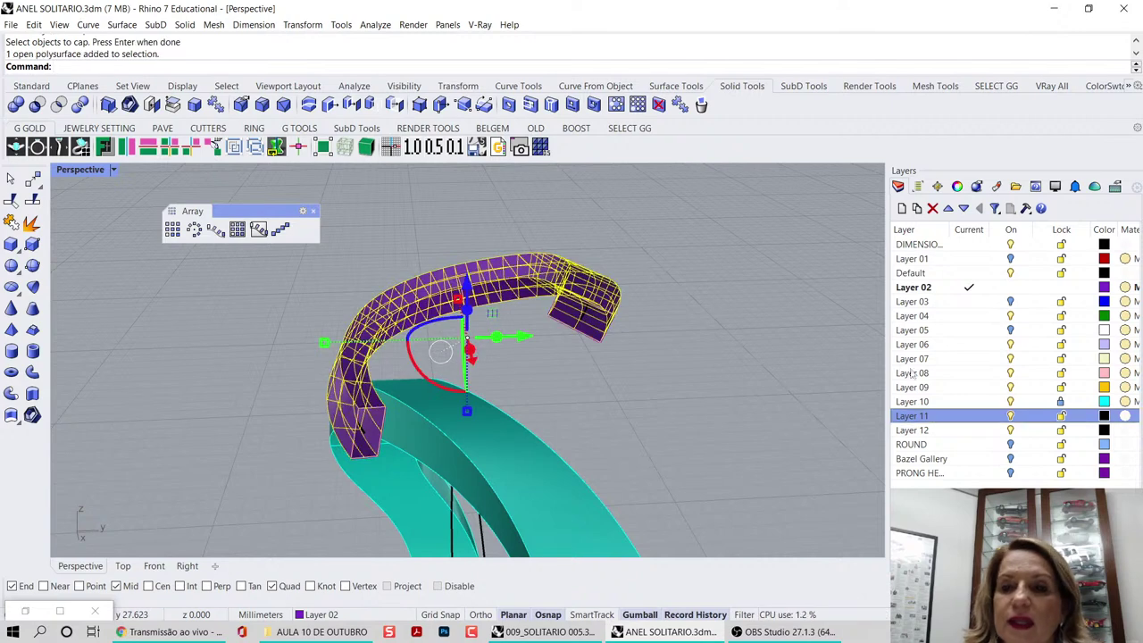
pyautogui.rightClick(916, 416)
pyautogui.click(960, 371)
pyautogui.click(797, 438)
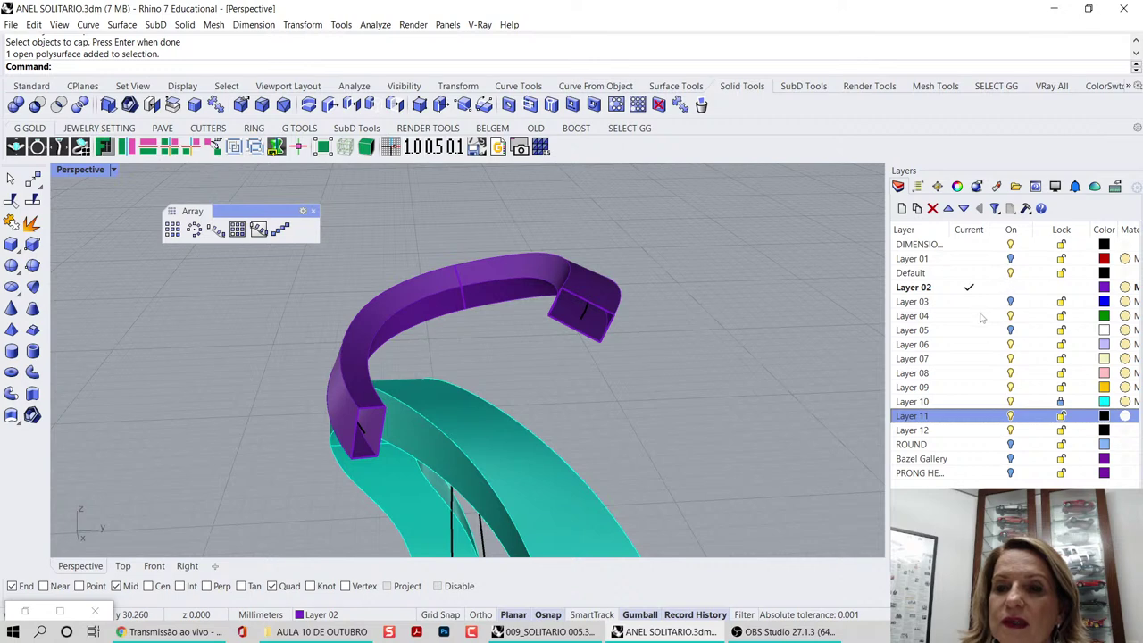
# - Make Layer 06 the current layer and turn off Layer 02
pyautogui.click(986, 345)
pyautogui.click(1010, 287)
# - Cap the planar holes at both ends of the band copy on Layer 11
pyautogui.moveTo(564, 352); pyautogui.dragTo(547, 320, button='right')
pyautogui.click(529, 290)
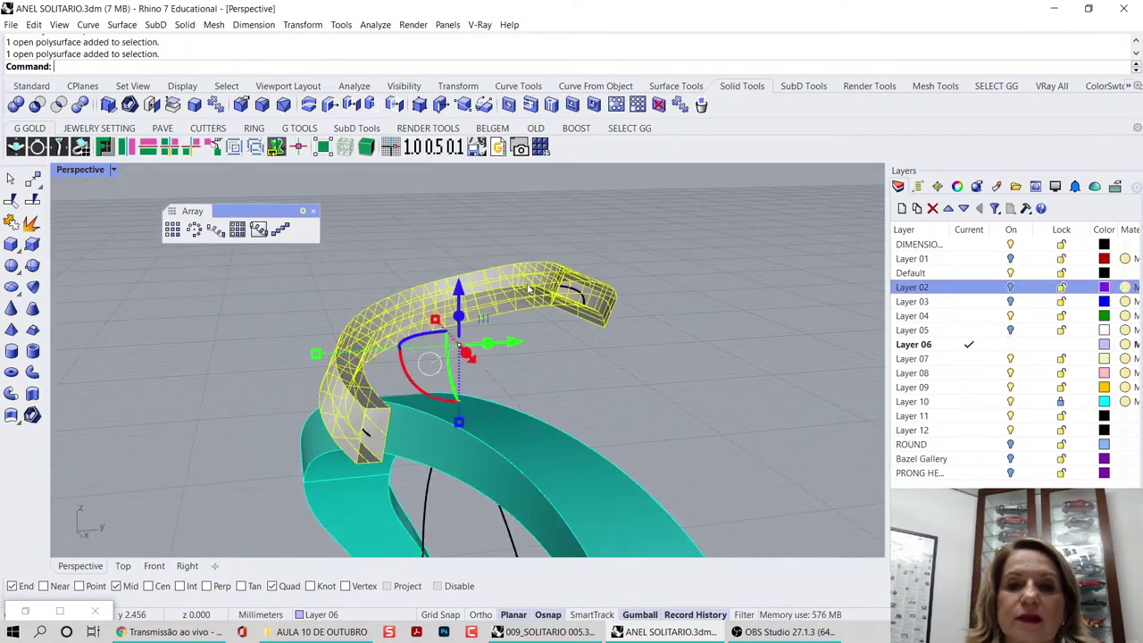
pyautogui.click(152, 104)
pyautogui.click(263, 368)
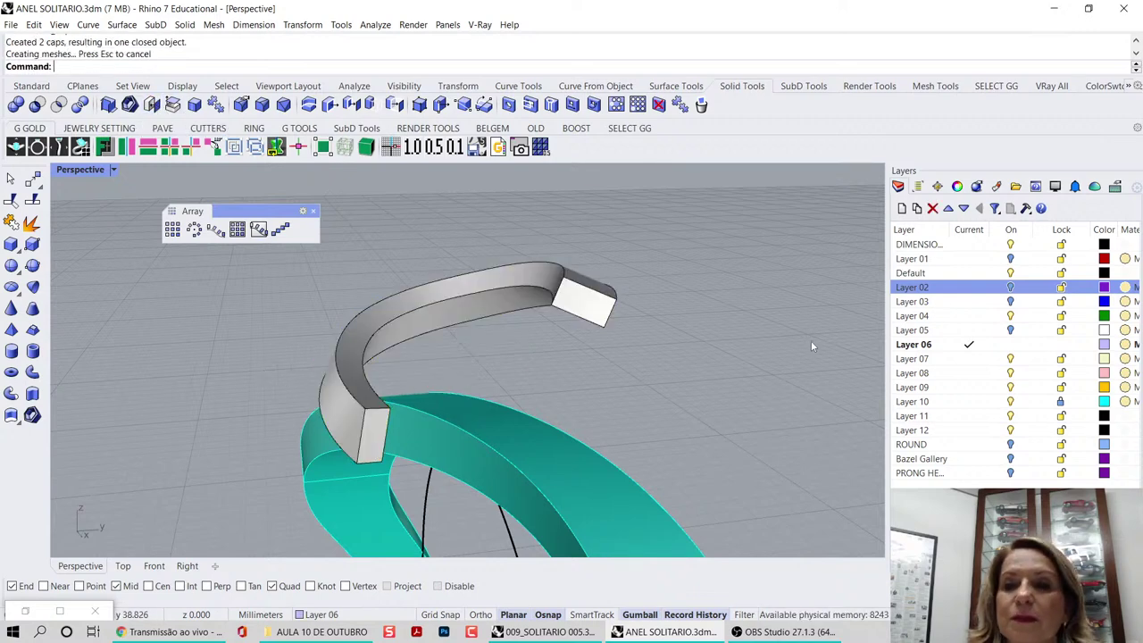
# - Show the hidden cylindrical collar and examine how the capped band sits around it
pyautogui.middleClick(628, 335)
pyautogui.click(607, 340)
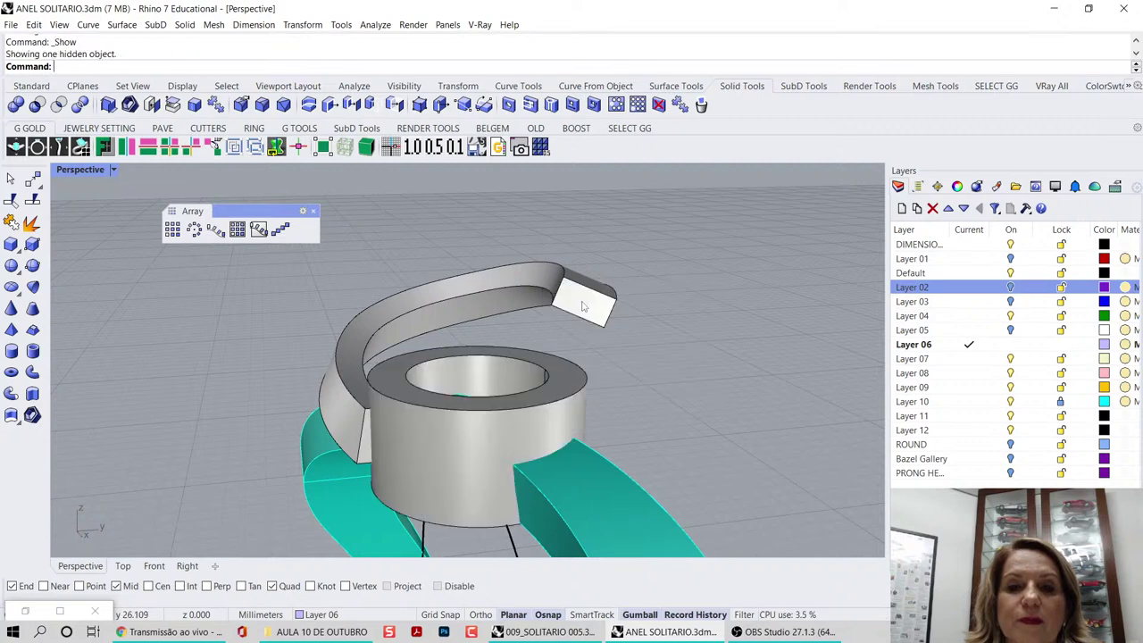
pyautogui.moveTo(606, 340); pyautogui.dragTo(482, 292, button='right')
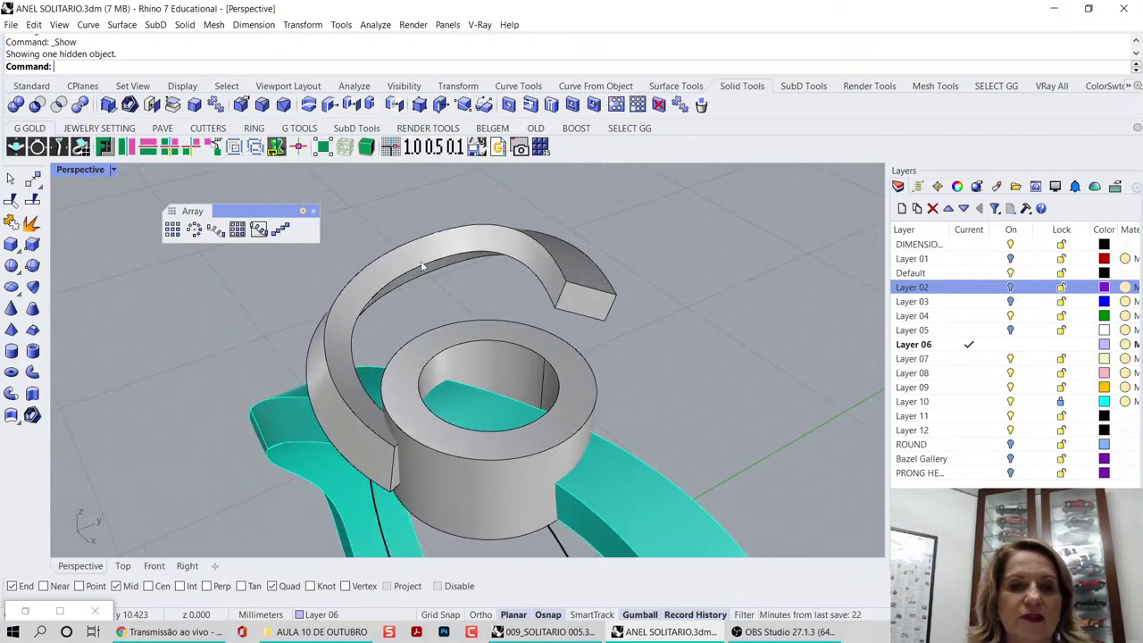
# - Undo the collar unhiding, the capping, the Layer 02 visibility change, and the band copy to Layer 11
pyautogui.hotkey('ctrl', 'z')
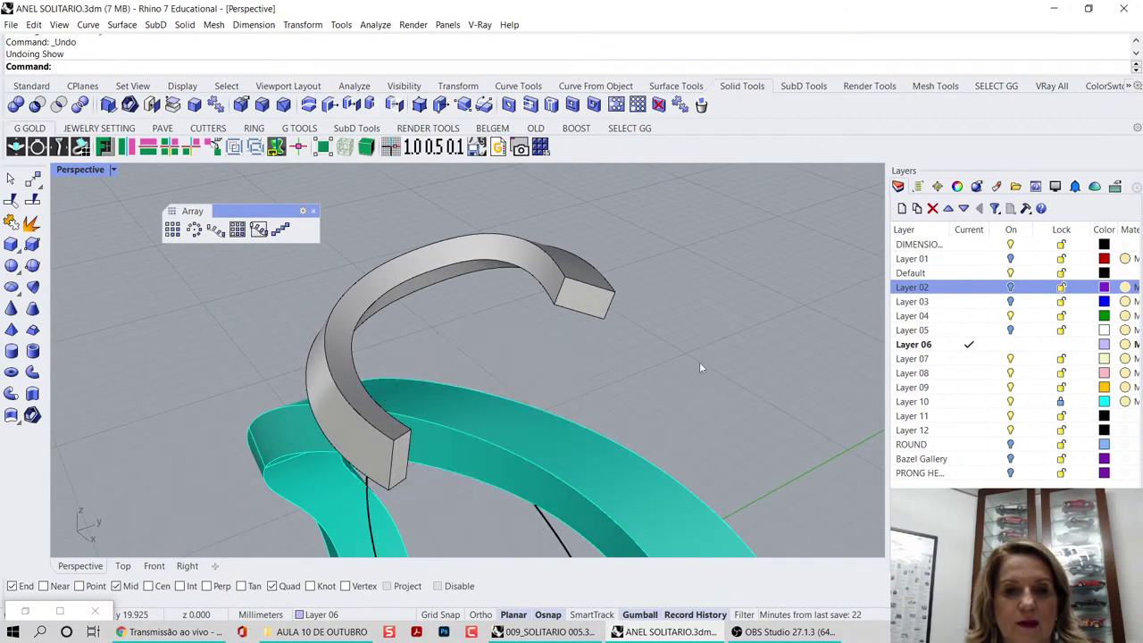
pyautogui.hotkey('ctrl', 'z')
pyautogui.hotkey('ctrl', 'z')
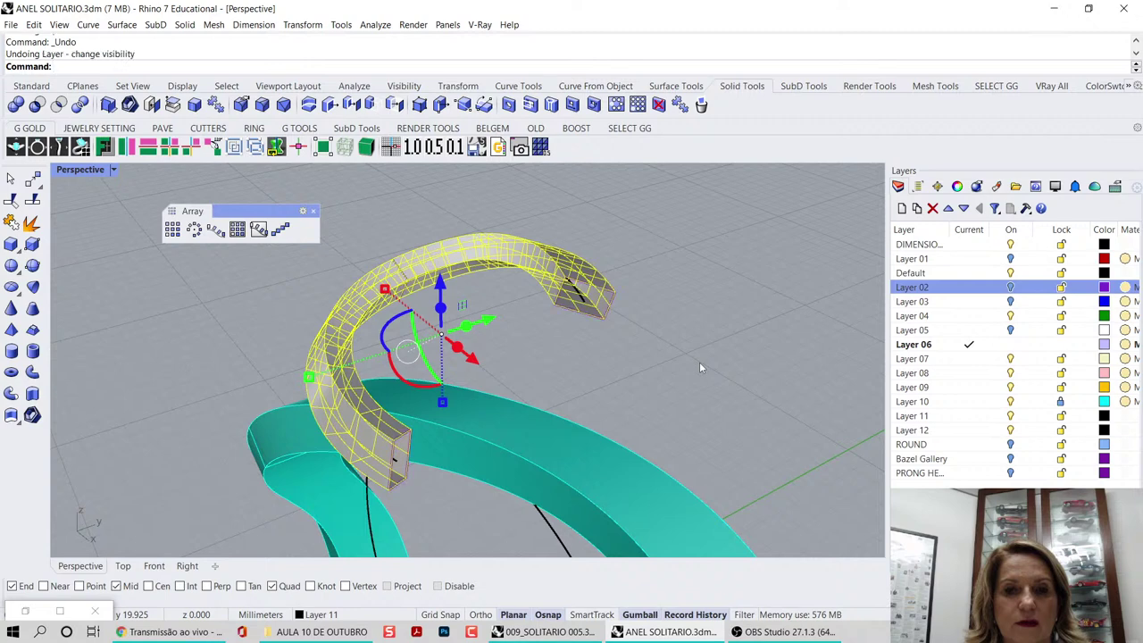
# - Show the hidden cylindrical collar beside the purple swept band in the Perspective view
pyautogui.middleClick(681, 353)
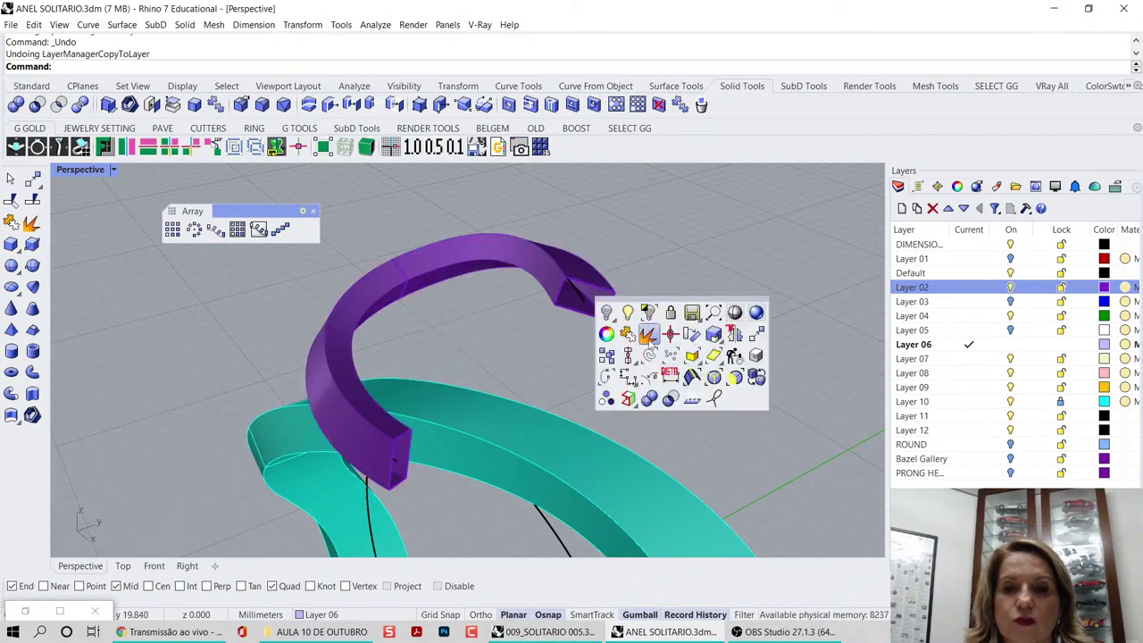
pyautogui.click(628, 313)
pyautogui.moveTo(574, 369); pyautogui.dragTo(626, 401, button='right')
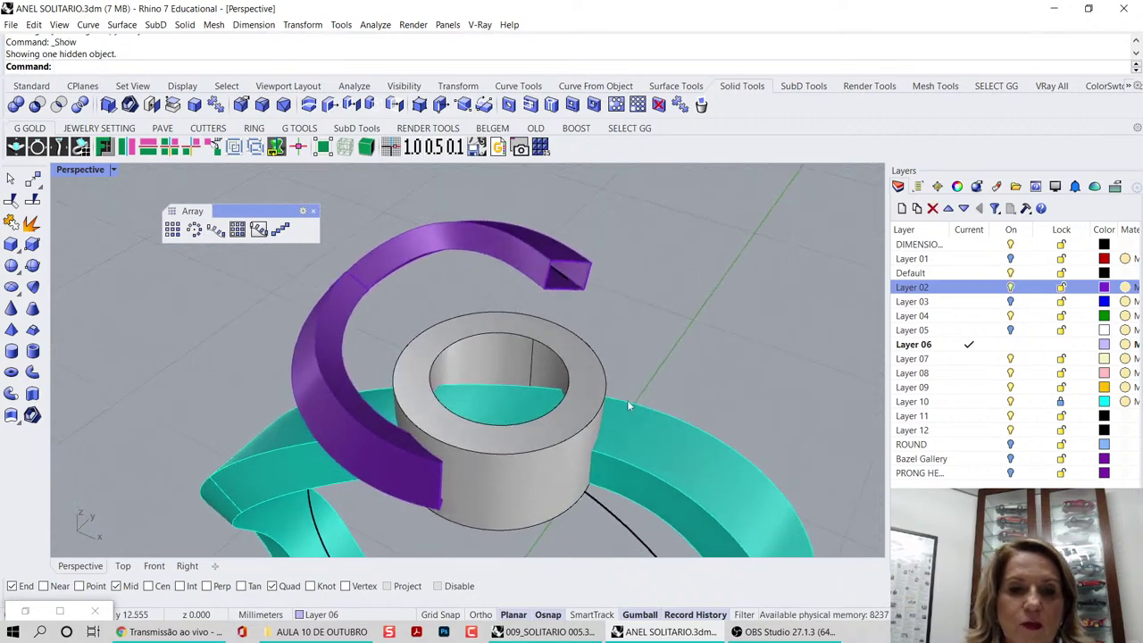
# - In the Top view, rotate the rectangle curve at the band's upper end slightly clockwise to reshape the sweep
pyautogui.doubleClick(79, 172)
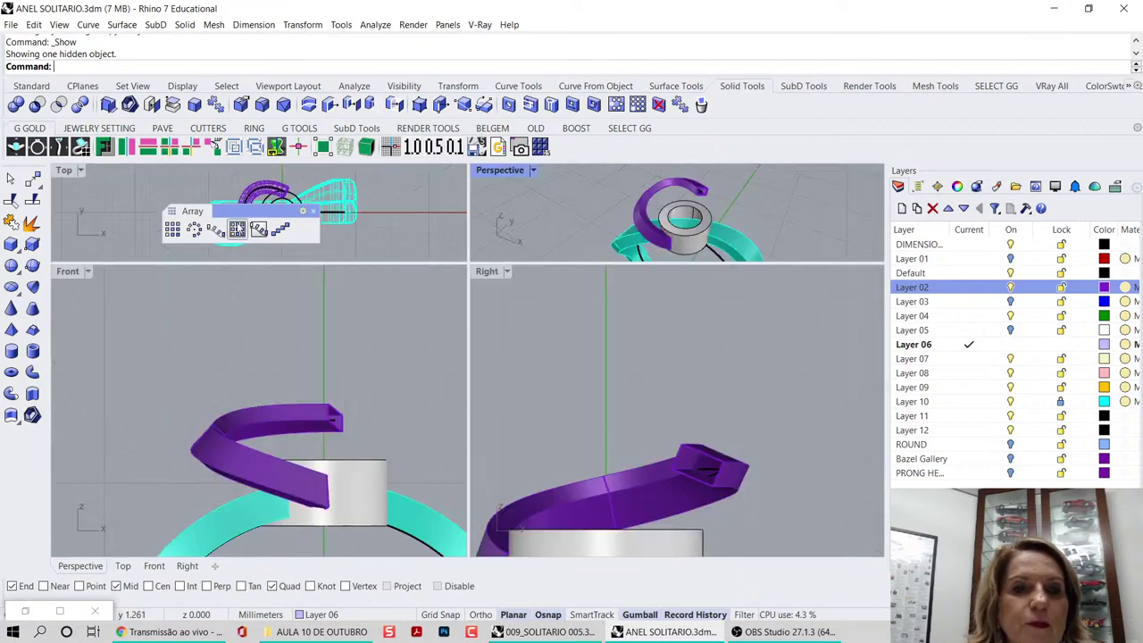
pyautogui.doubleClick(64, 171)
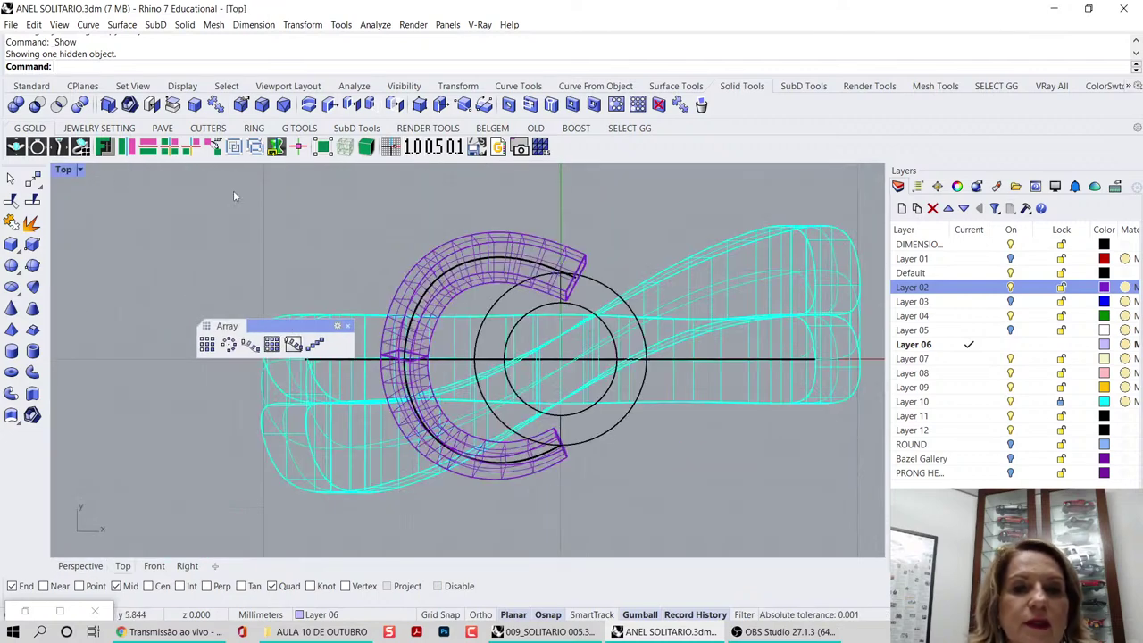
pyautogui.scroll(5, 593, 269)
pyautogui.click(614, 275)
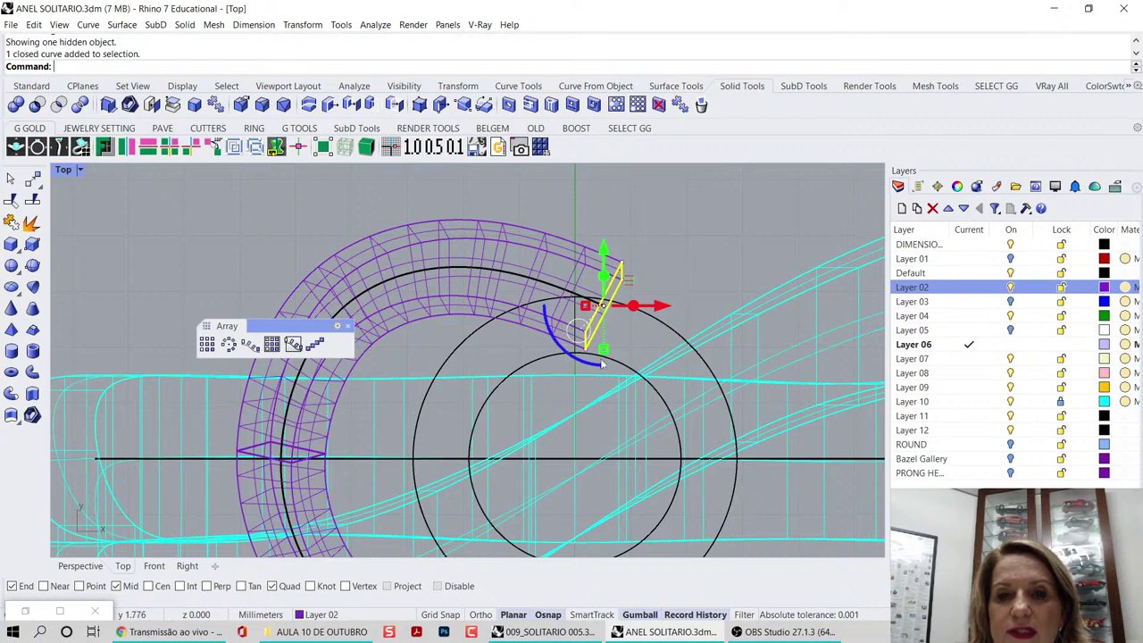
pyautogui.moveTo(598, 366); pyautogui.dragTo(579, 360)
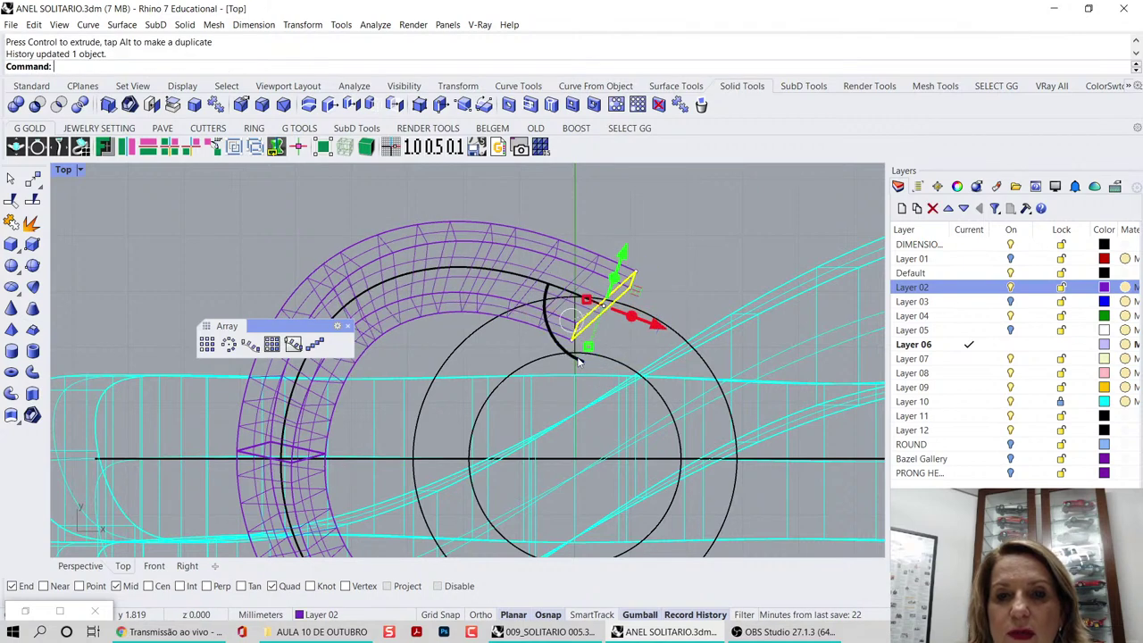
pyautogui.doubleClick(69, 174)
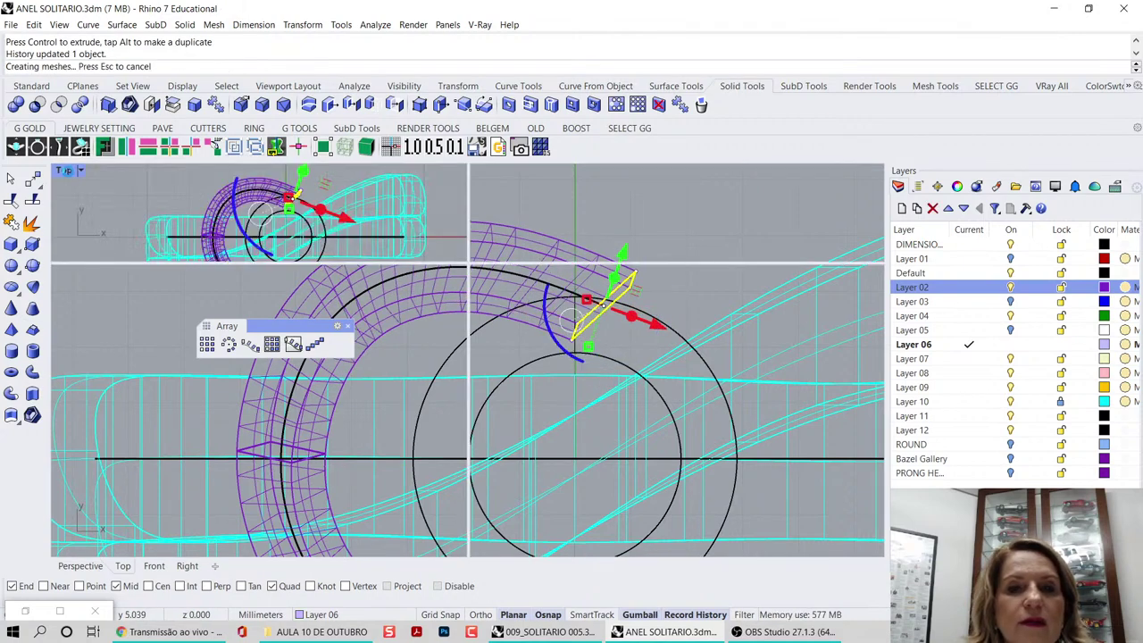
# - Maximize the Perspective view and show the ROUND and Bazel Gallery layers above the collar
pyautogui.doubleClick(502, 172)
pyautogui.moveTo(524, 202); pyautogui.dragTo(752, 297, button='right')
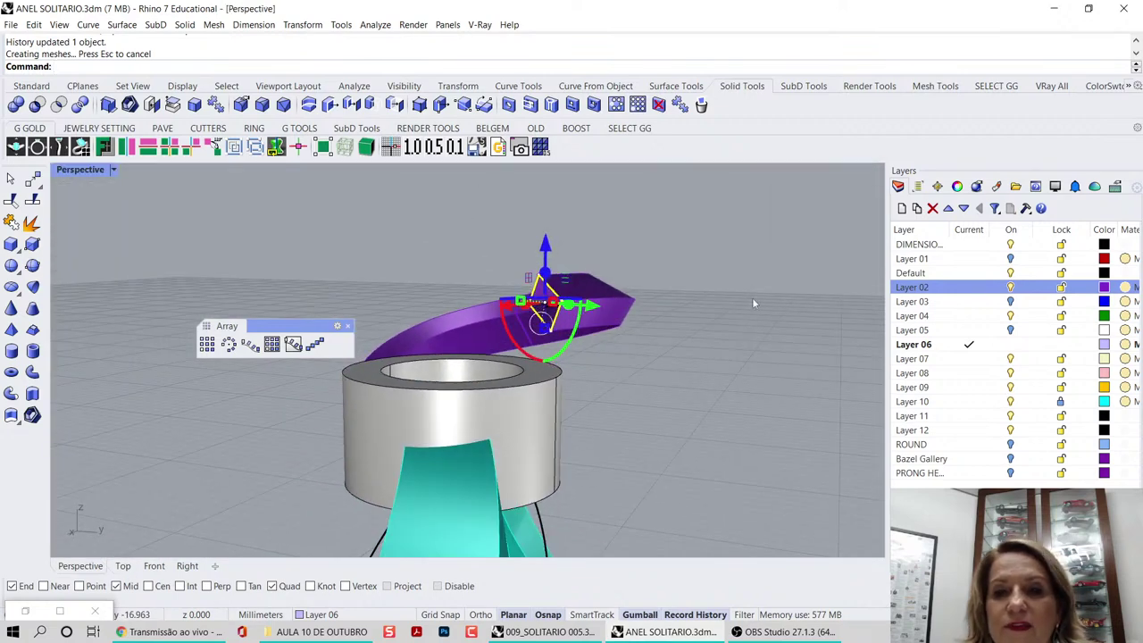
pyautogui.click(1011, 444)
pyautogui.click(1011, 458)
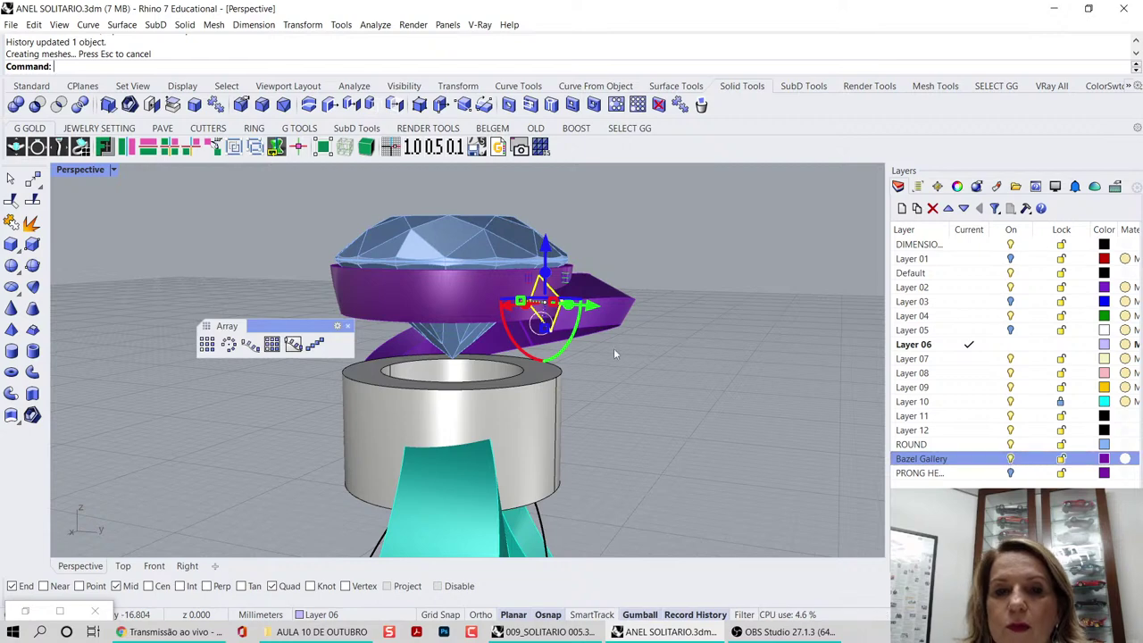
# - Raise the rectangle at the band's upper end slightly along Z to align it with the bezel gallery
pyautogui.moveTo(613, 348); pyautogui.dragTo(710, 314, button='right')
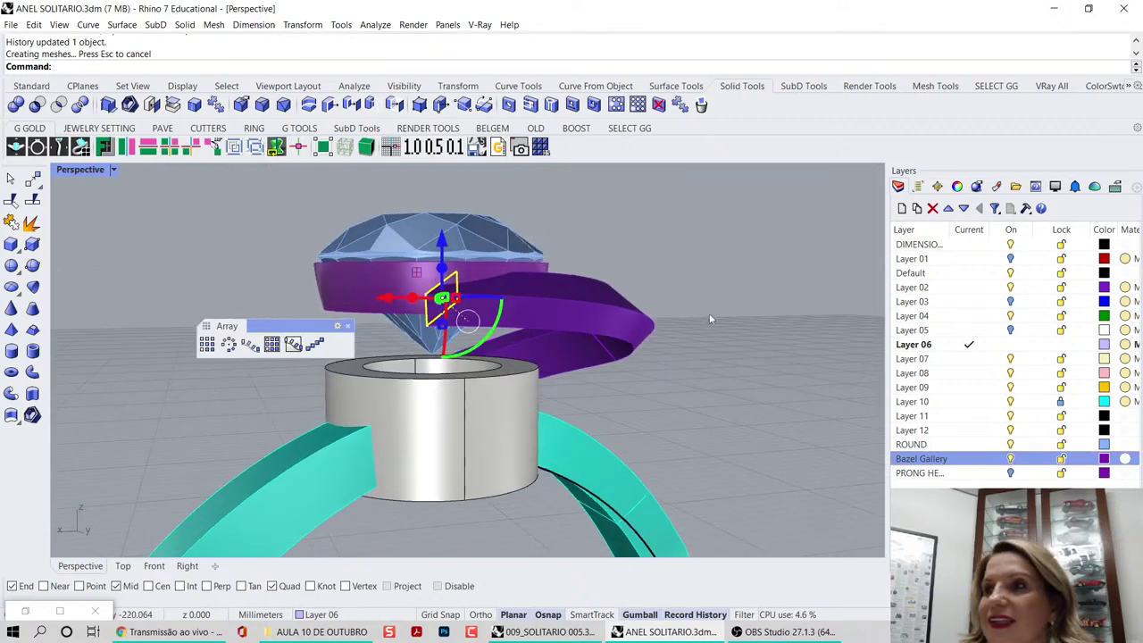
pyautogui.moveTo(483, 301); pyautogui.dragTo(491, 297, button='right')
pyautogui.scroll(4, 492, 297)
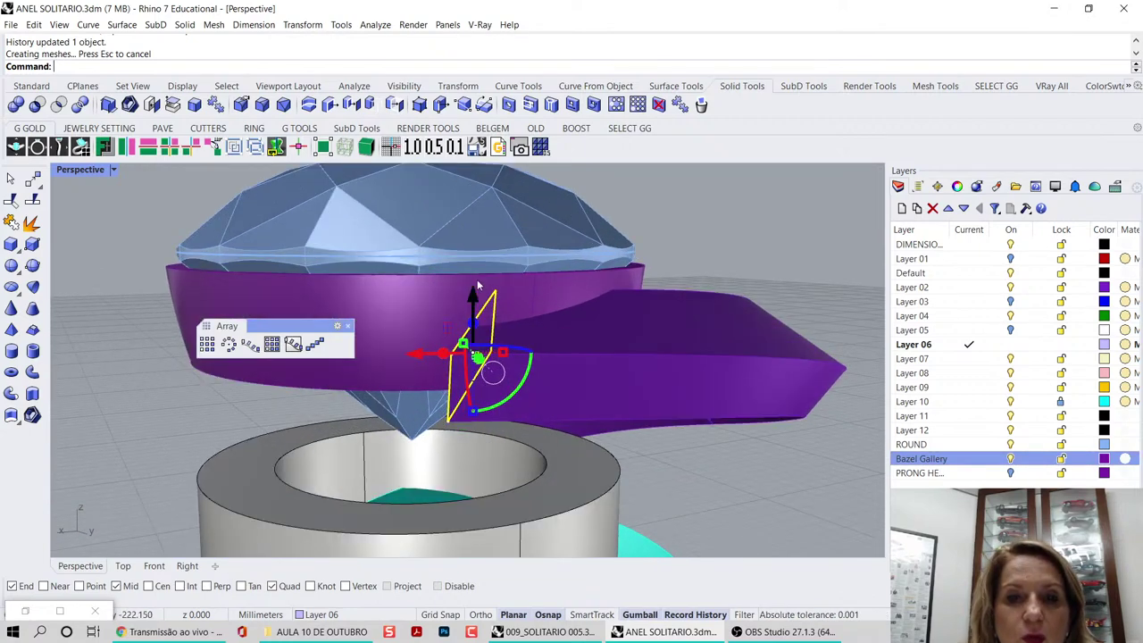
pyautogui.moveTo(475, 301); pyautogui.dragTo(474, 282)
pyautogui.moveTo(492, 290); pyautogui.dragTo(600, 284, button='right')
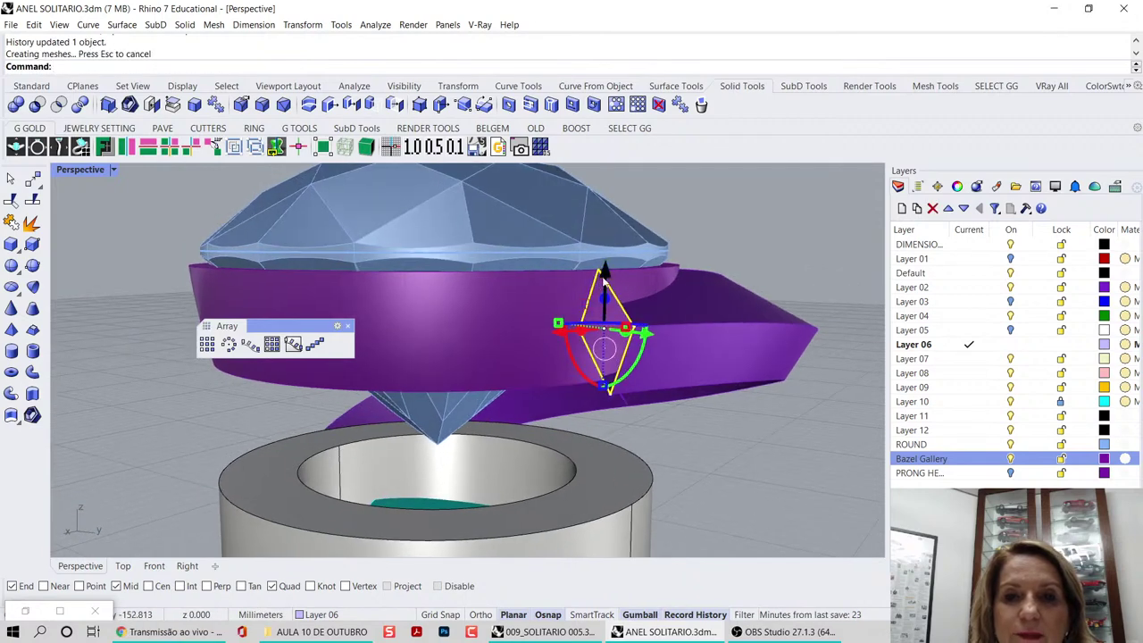
pyautogui.moveTo(604, 279); pyautogui.dragTo(606, 262)
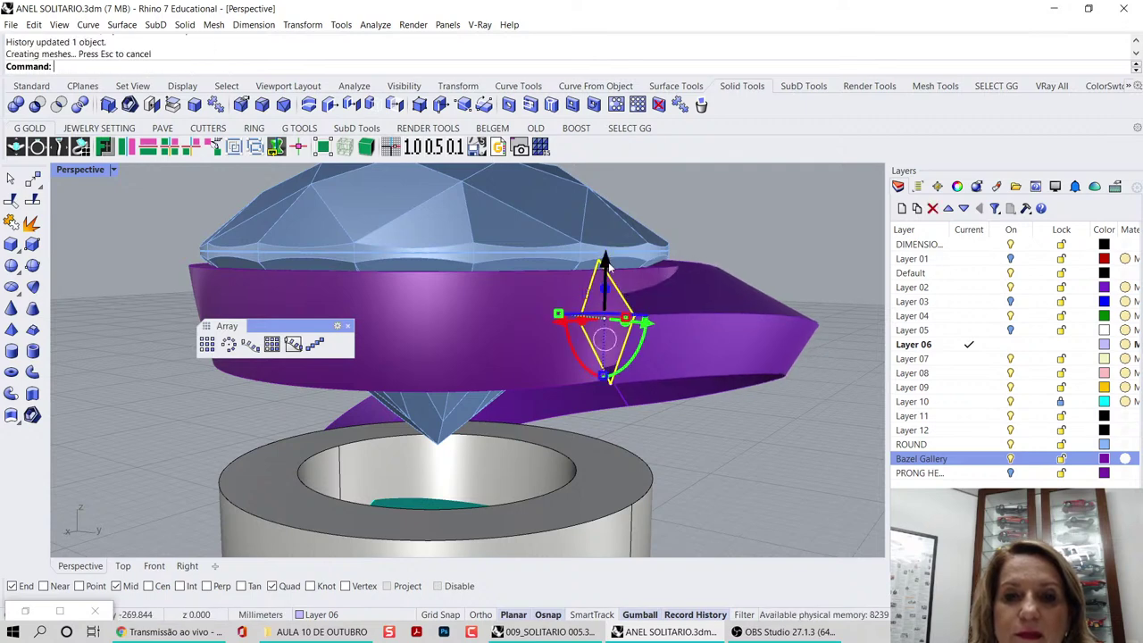
# - Move the upper-end rectangle along Y into the bezel gallery and deselect it
pyautogui.moveTo(653, 246); pyautogui.dragTo(720, 305, button='right')
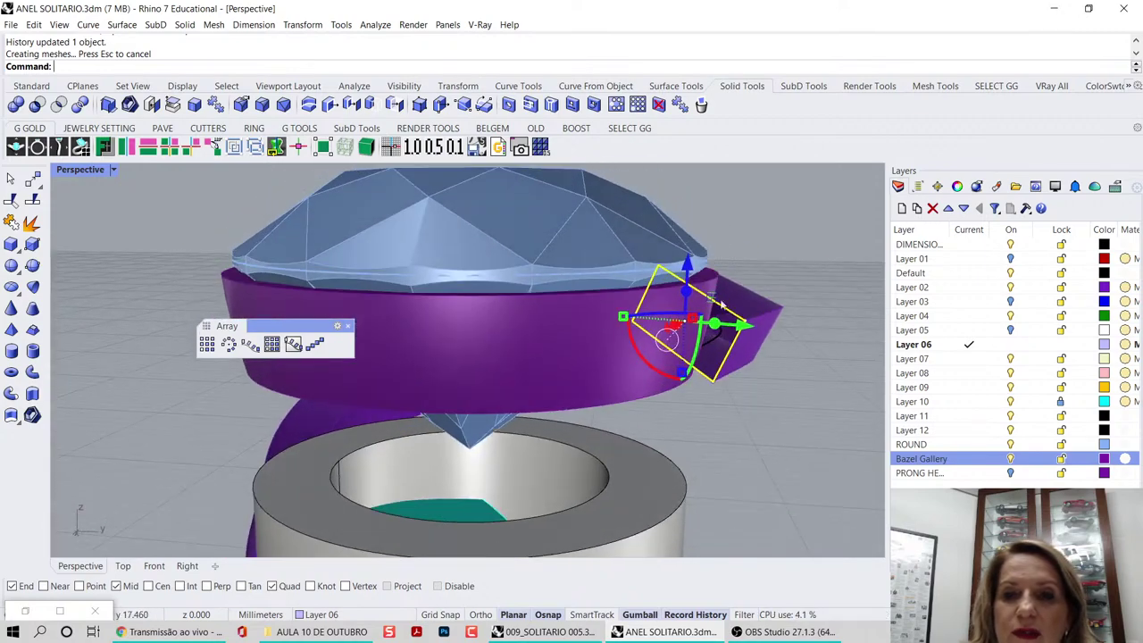
pyautogui.moveTo(736, 330); pyautogui.dragTo(721, 357)
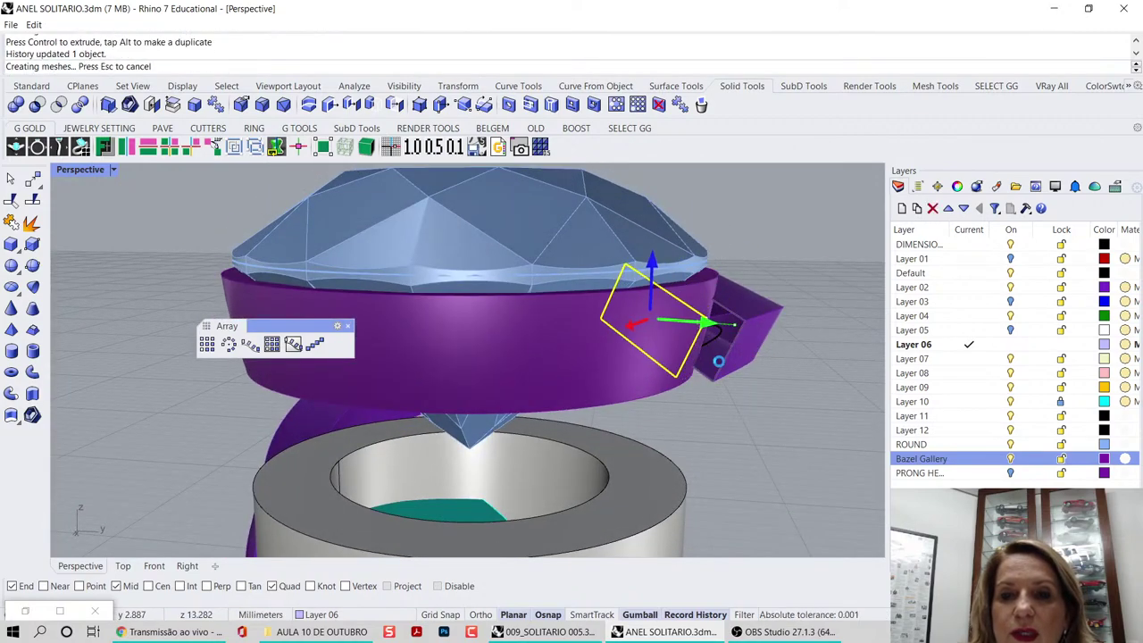
pyautogui.moveTo(754, 379); pyautogui.dragTo(586, 403, button='right')
pyautogui.scroll(-6, 444, 315)
pyautogui.moveTo(444, 327); pyautogui.dragTo(451, 297, button='right')
pyautogui.click(600, 279)
# - Select the rectangle at the band's lower end and move it slightly along Y into the collar
pyautogui.moveTo(600, 279); pyautogui.dragTo(426, 476, button='right')
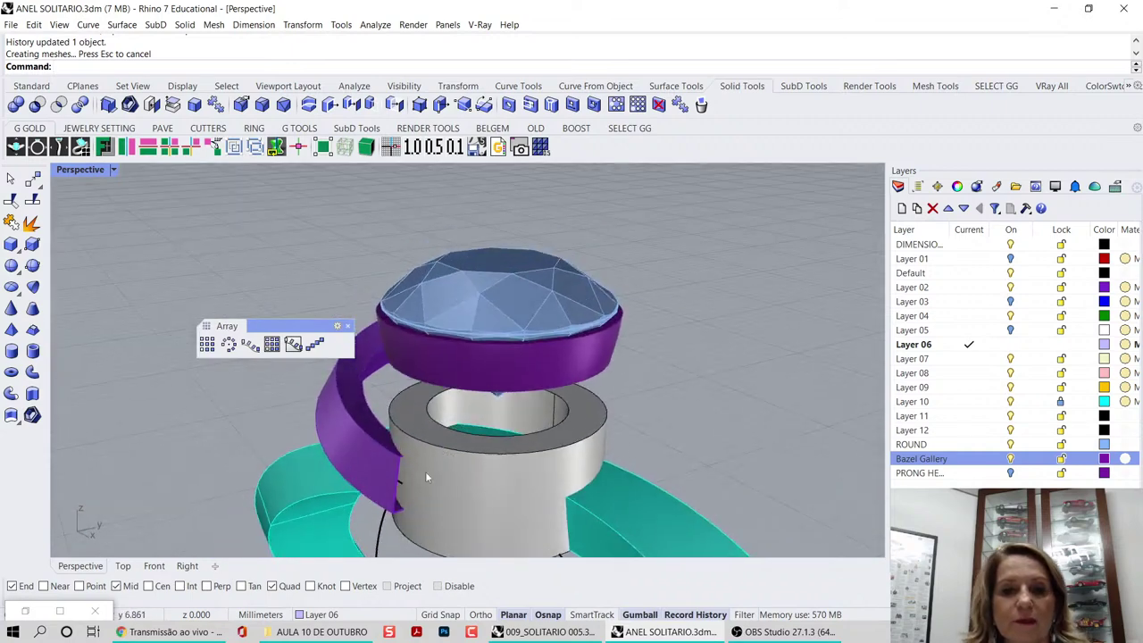
pyautogui.scroll(5, 450, 392)
pyautogui.click(439, 386)
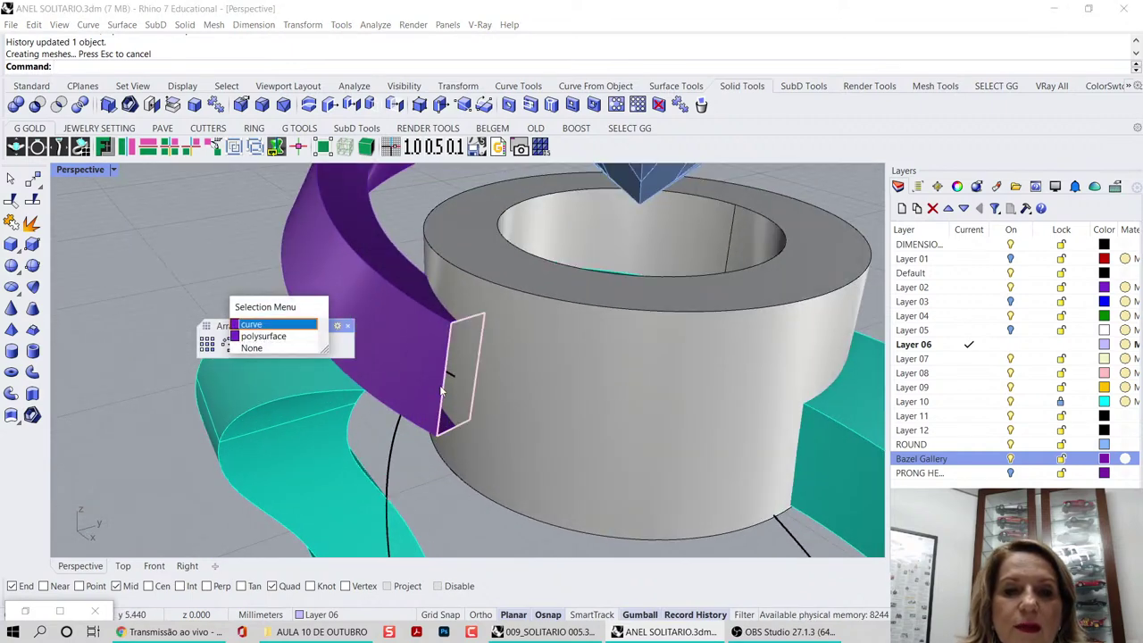
pyautogui.press('Return')
pyautogui.moveTo(514, 362); pyautogui.dragTo(527, 356)
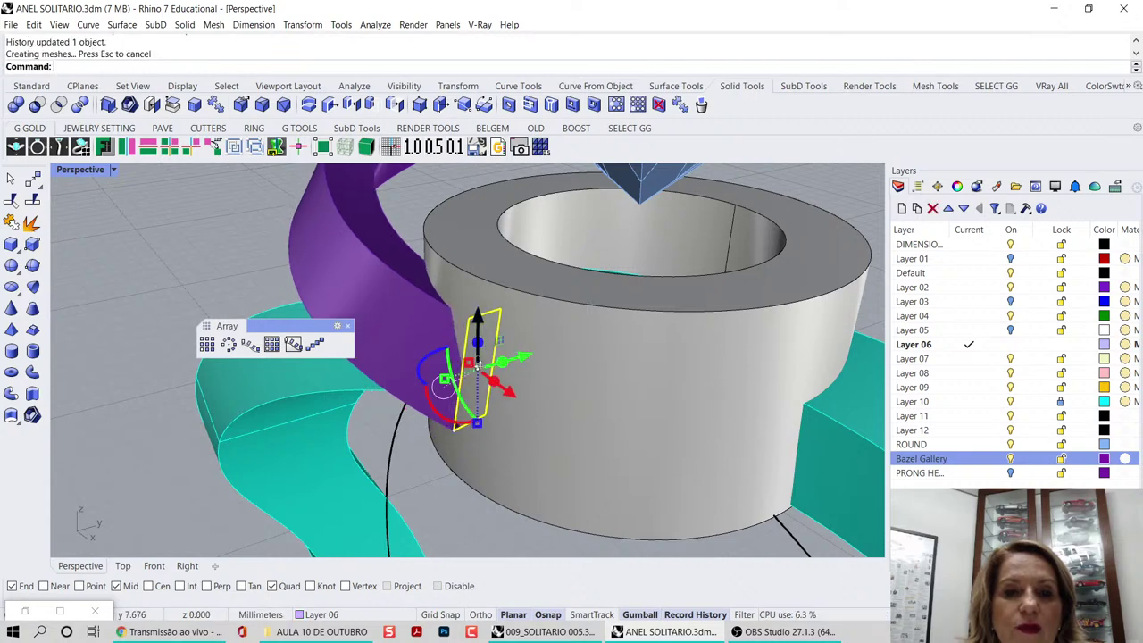
# - Rotate the lower-end rectangle slightly about the vertical axis so the band follows the collar, and deselect it
pyautogui.moveTo(479, 323); pyautogui.dragTo(502, 493, button='right')
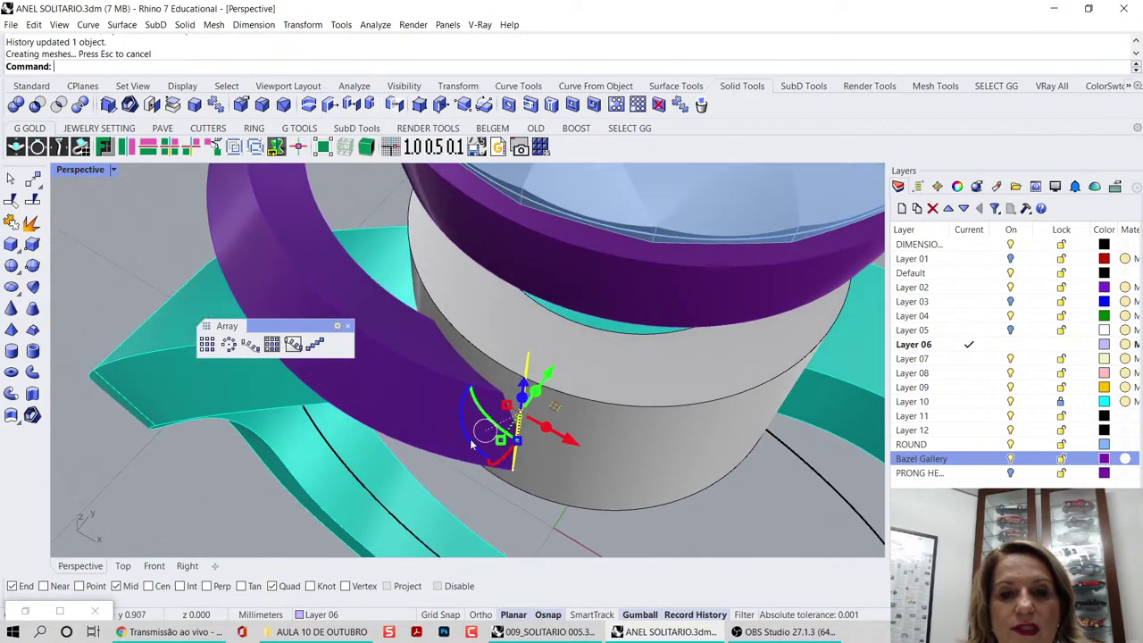
pyautogui.moveTo(472, 444)
pyautogui.mouseDown()
pyautogui.moveTo(493, 457)
pyautogui.moveTo(483, 436)
pyautogui.mouseUp()
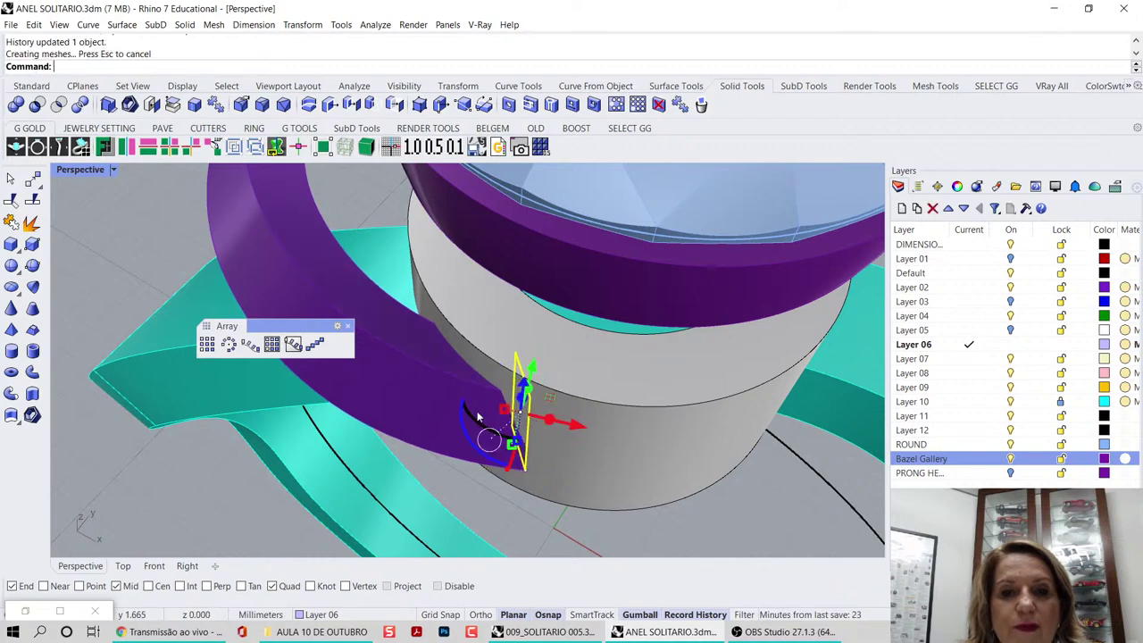
pyautogui.moveTo(477, 411); pyautogui.dragTo(578, 352, button='right')
pyautogui.moveTo(341, 277); pyautogui.dragTo(692, 402, button='right')
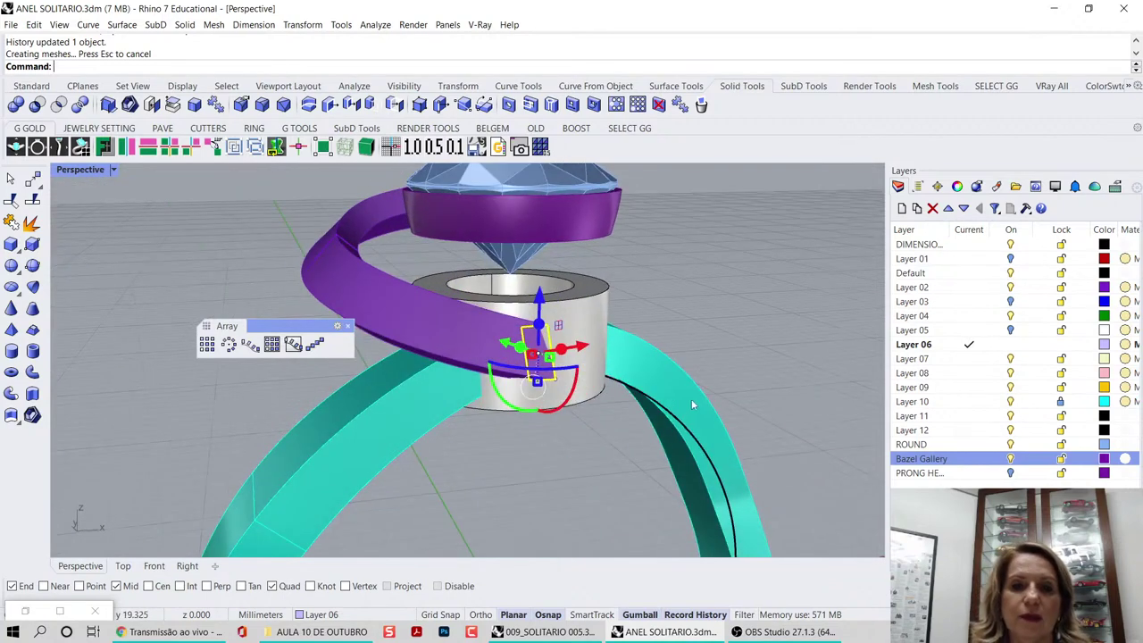
pyautogui.click(694, 325)
# - Select the lower-end rectangle again and move it a little further along Y into the collar wall
pyautogui.moveTo(693, 325); pyautogui.dragTo(555, 284, button='right')
pyautogui.scroll(8, 555, 286)
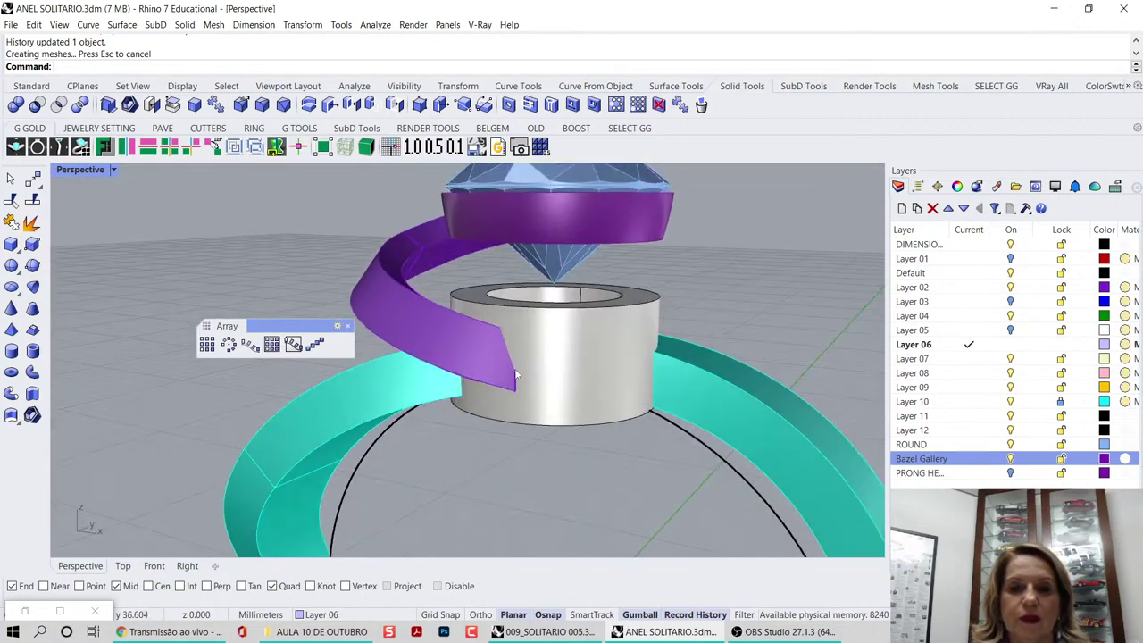
pyautogui.click(537, 383)
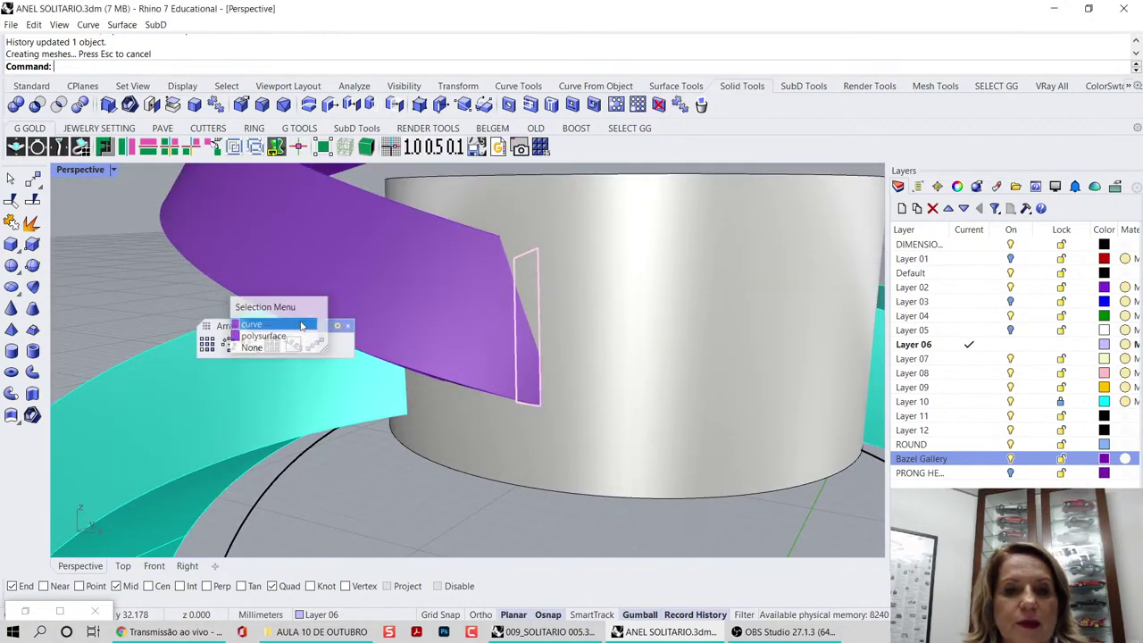
pyautogui.click(302, 325)
pyautogui.moveTo(502, 323); pyautogui.dragTo(550, 384, button='right')
pyautogui.moveTo(523, 379); pyautogui.dragTo(526, 380)
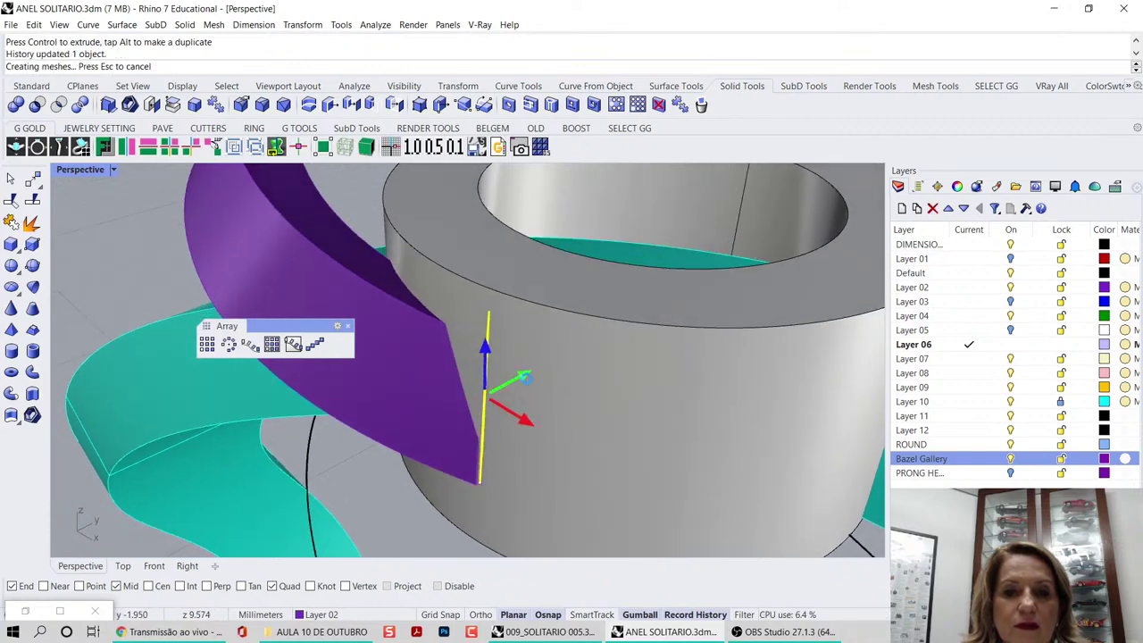
# - Rotate the lower-end rectangle slightly about Z and nudge it along Y to embed the band's end in the collar
pyautogui.moveTo(63, 265); pyautogui.dragTo(434, 298, button='right')
pyautogui.scroll(5, 437, 357)
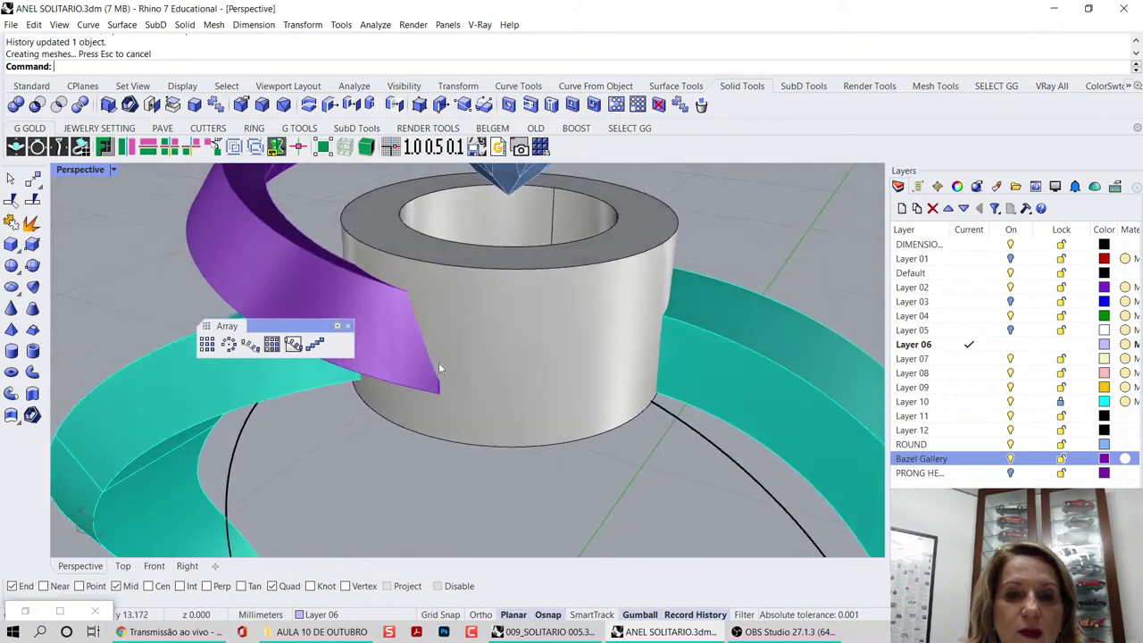
pyautogui.click(435, 418)
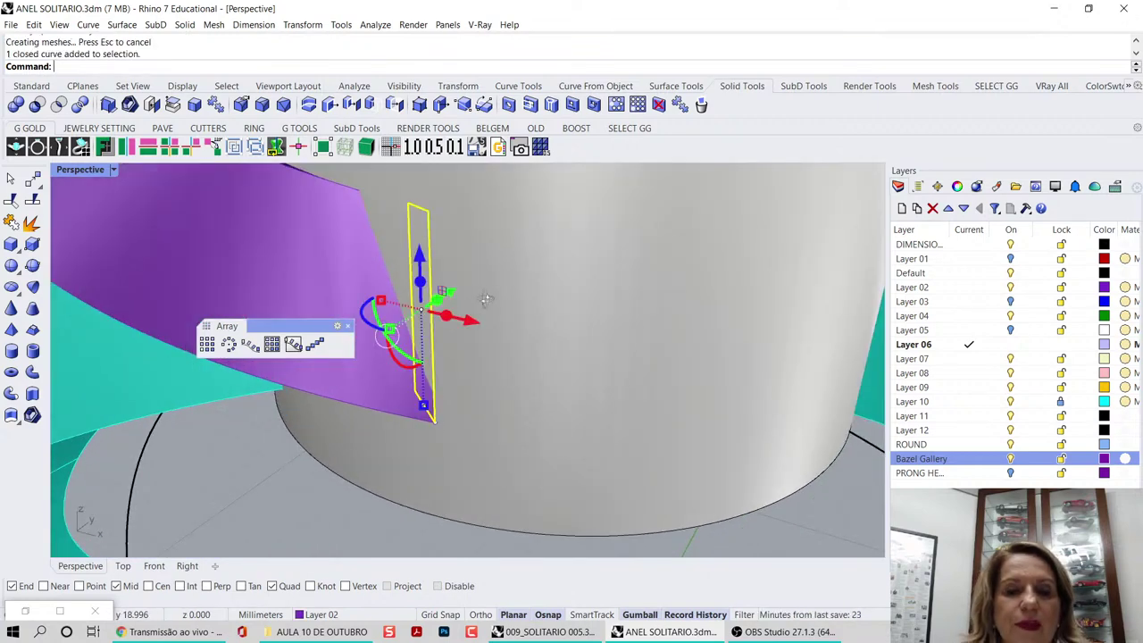
pyautogui.moveTo(486, 299); pyautogui.dragTo(403, 370, button='right')
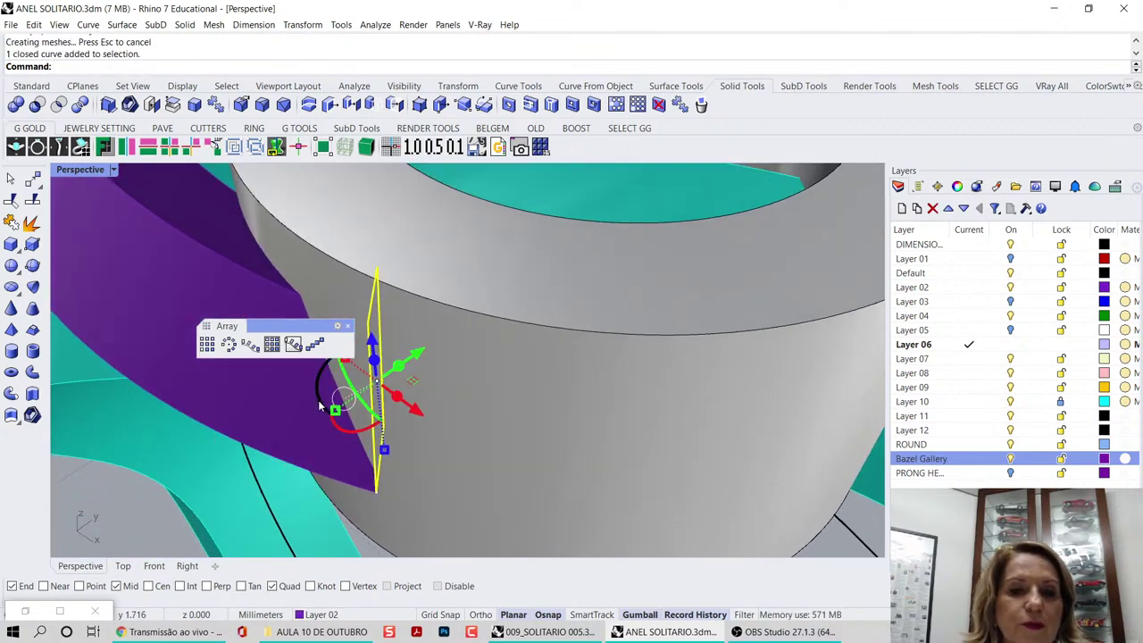
pyautogui.moveTo(319, 397); pyautogui.dragTo(324, 401)
pyautogui.moveTo(412, 352); pyautogui.dragTo(422, 347)
pyautogui.scroll(-7, 420, 353)
pyautogui.moveTo(420, 355)
pyautogui.mouseDown(button='right')
pyautogui.moveTo(649, 261)
pyautogui.moveTo(617, 255)
pyautogui.moveTo(750, 248)
pyautogui.moveTo(653, 245)
pyautogui.moveTo(366, 295)
pyautogui.moveTo(293, 327)
pyautogui.mouseUp(button='right')
pyautogui.scroll(2, 323, 244)
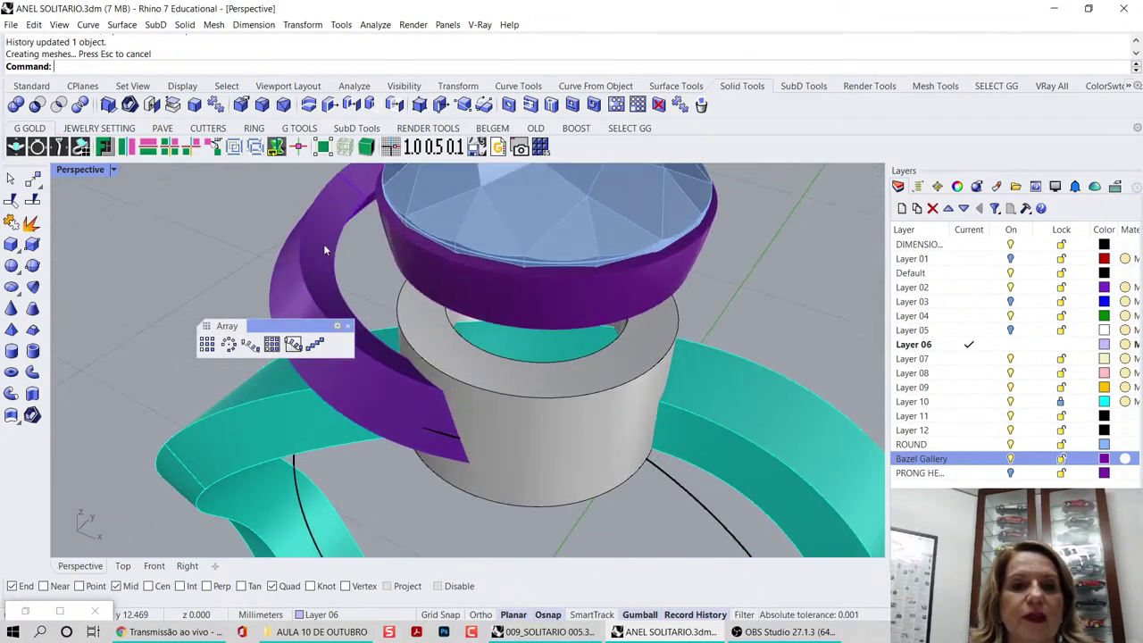
# - Cap both open ends of the swept band and close the floating Array toolbar
pyautogui.click(323, 244)
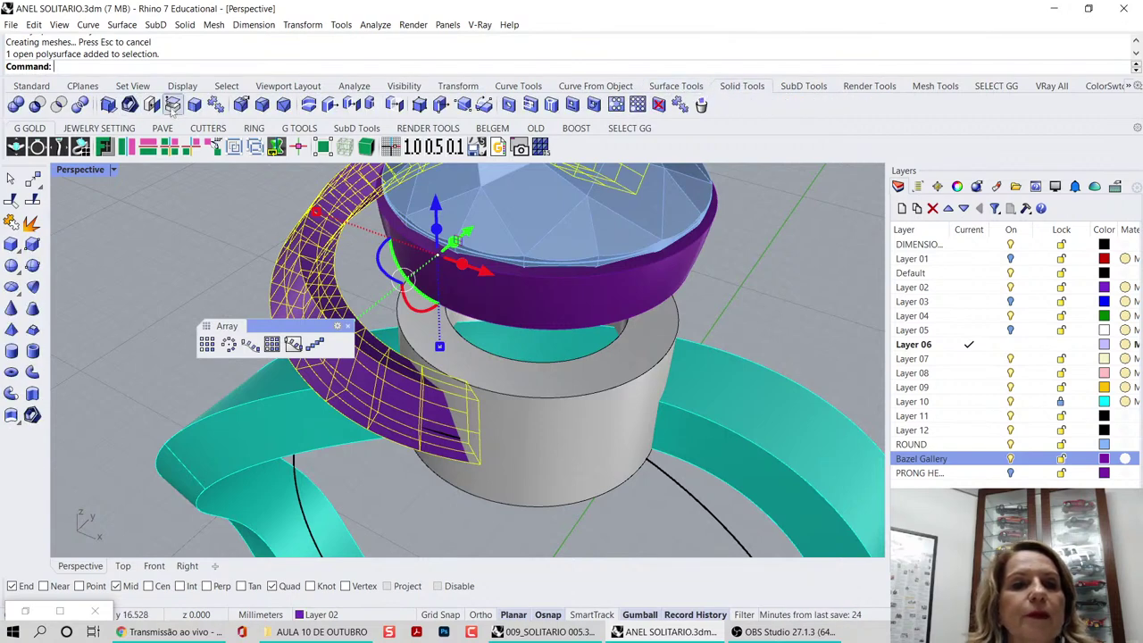
pyautogui.click(153, 105)
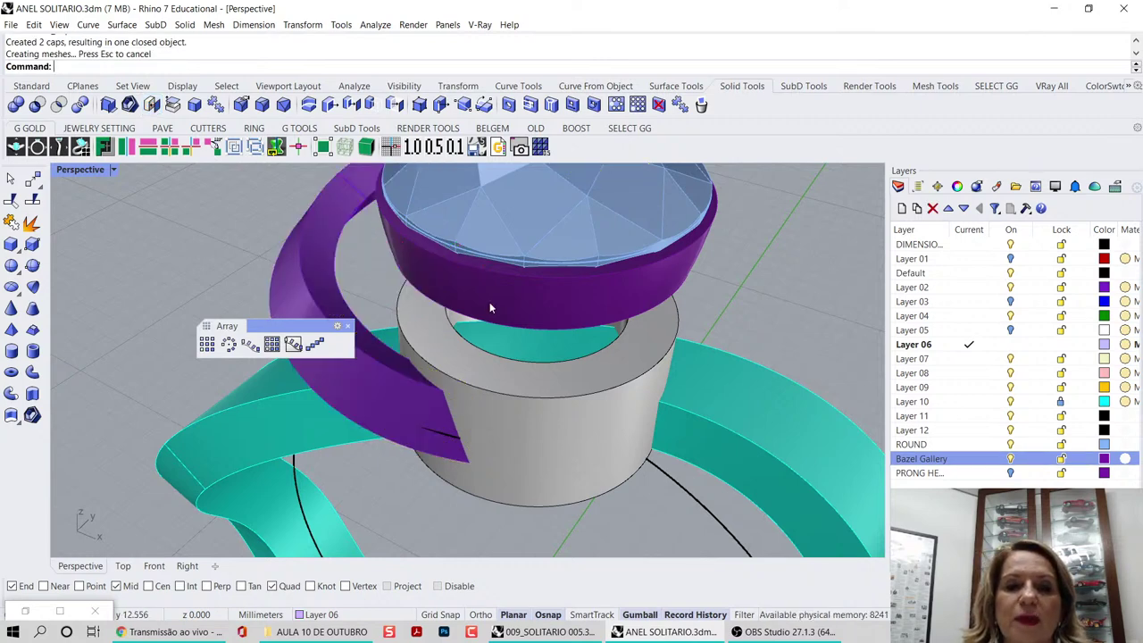
pyautogui.click(348, 325)
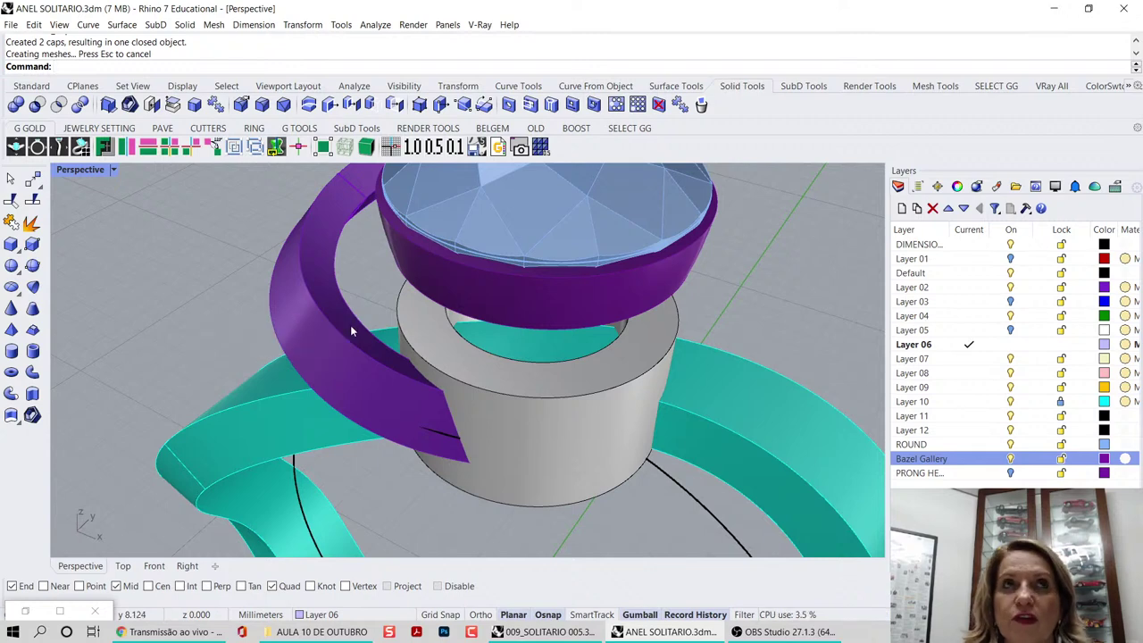
# - Move the capped band to Layer 08 and deselect it
pyautogui.scroll(-5, 350, 325)
pyautogui.click(345, 329)
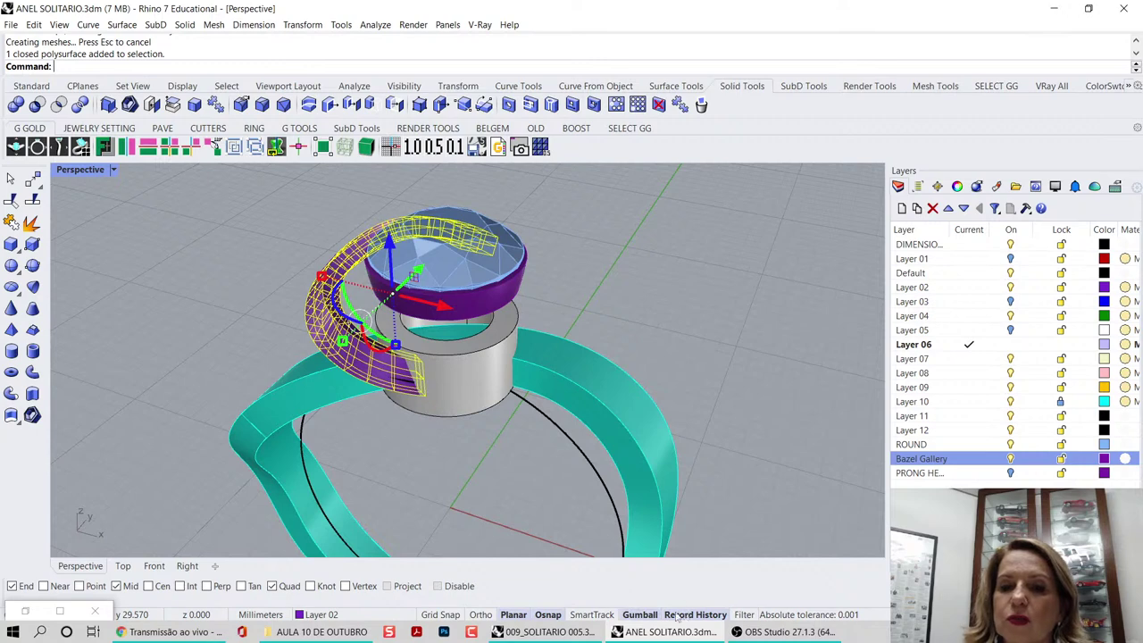
pyautogui.rightClick(924, 372)
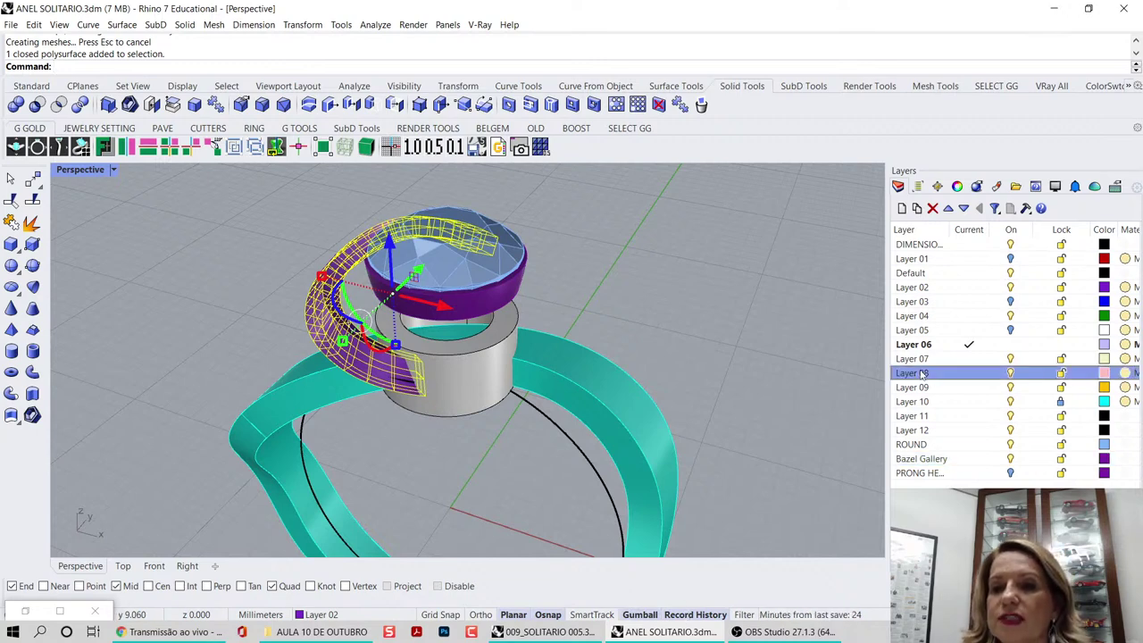
pyautogui.click(983, 315)
pyautogui.moveTo(627, 330); pyautogui.dragTo(651, 324, button='right')
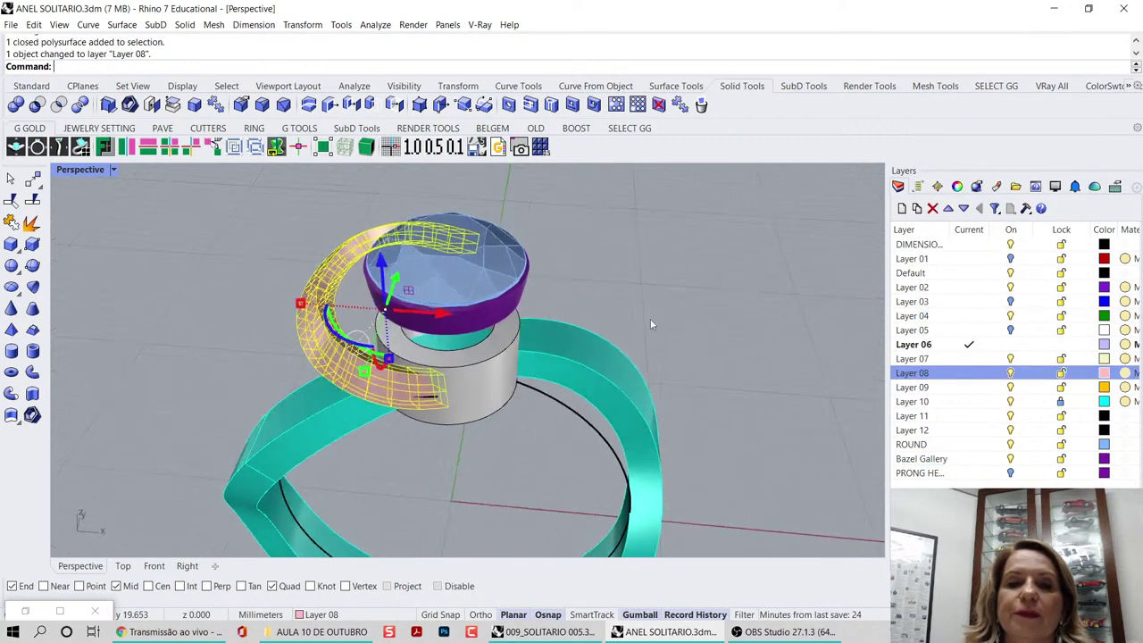
pyautogui.click(523, 392)
pyautogui.moveTo(523, 392); pyautogui.dragTo(640, 378, button='right')
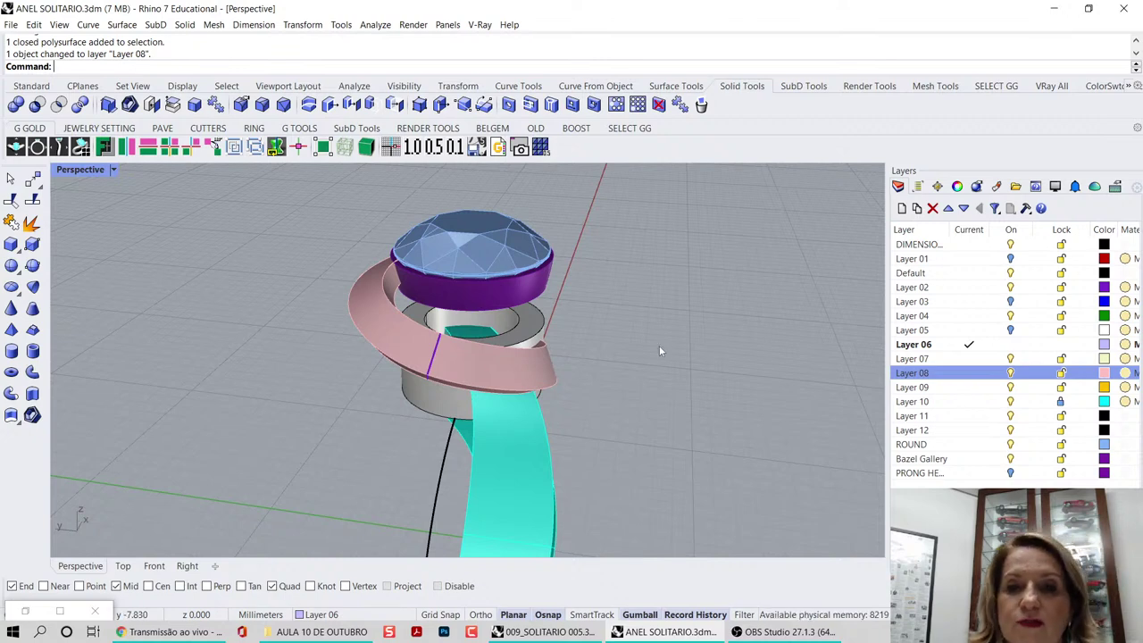
# - Hide Layer 02 and move the band's rail curve onto it
pyautogui.moveTo(659, 344); pyautogui.dragTo(399, 329, button='right')
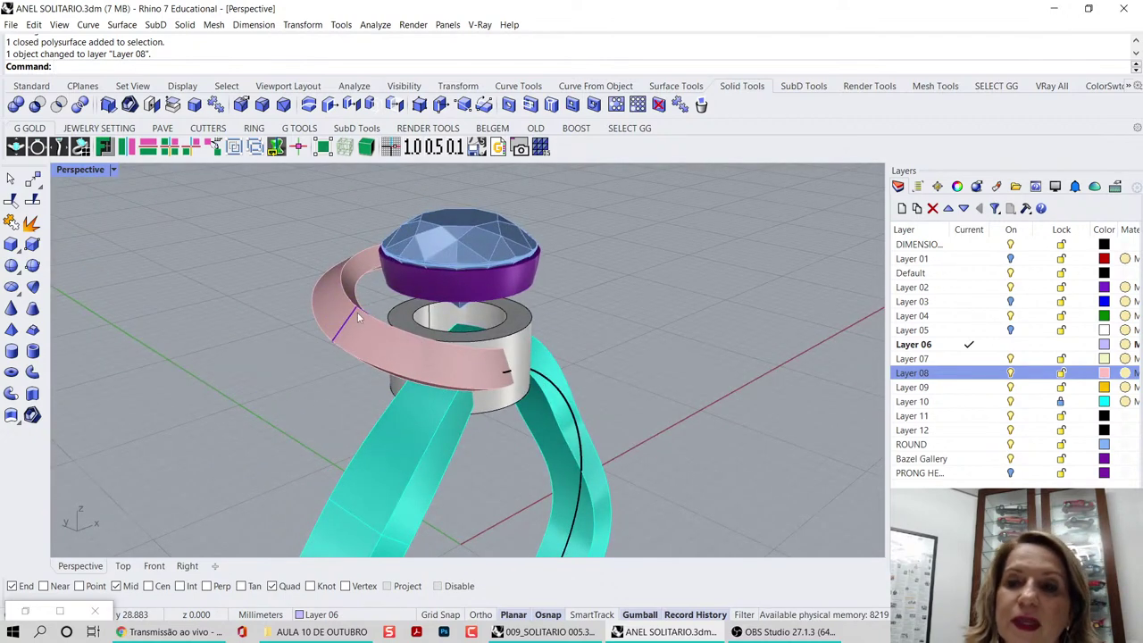
pyautogui.click(1012, 287)
pyautogui.moveTo(500, 375); pyautogui.dragTo(384, 302, button='right')
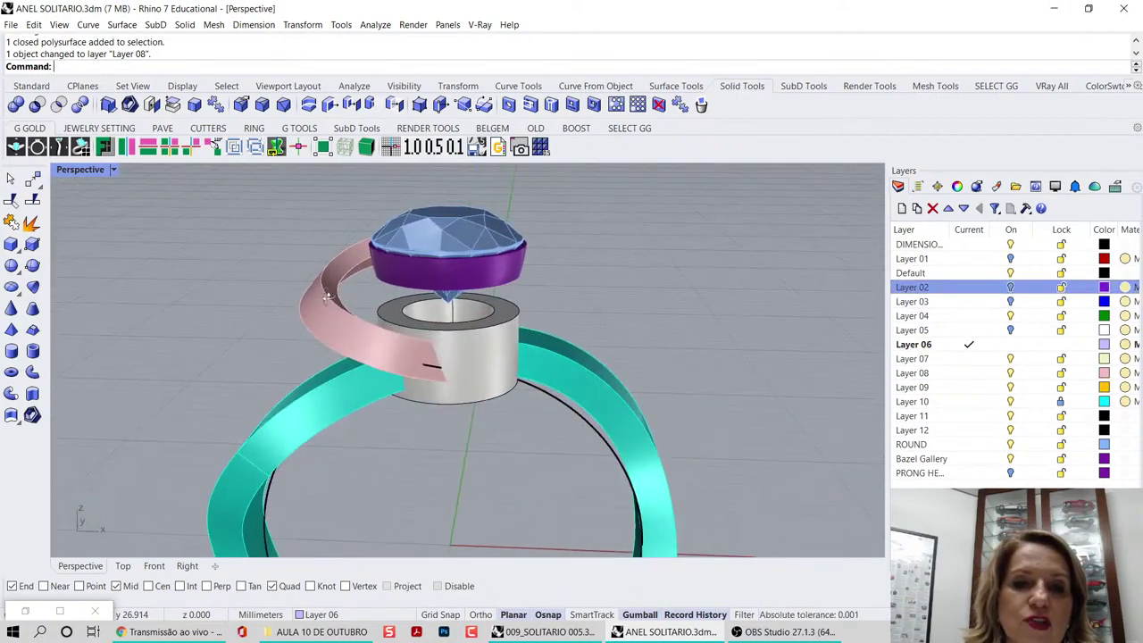
pyautogui.scroll(4, 433, 375)
pyautogui.click(456, 380)
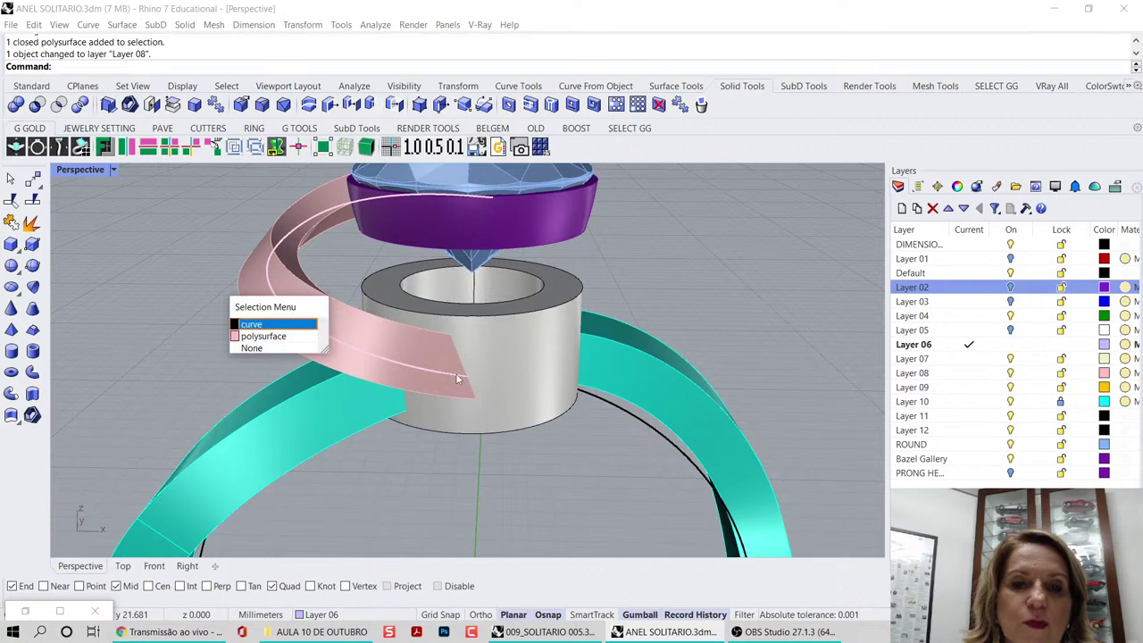
pyautogui.click(268, 321)
pyautogui.rightClick(954, 291)
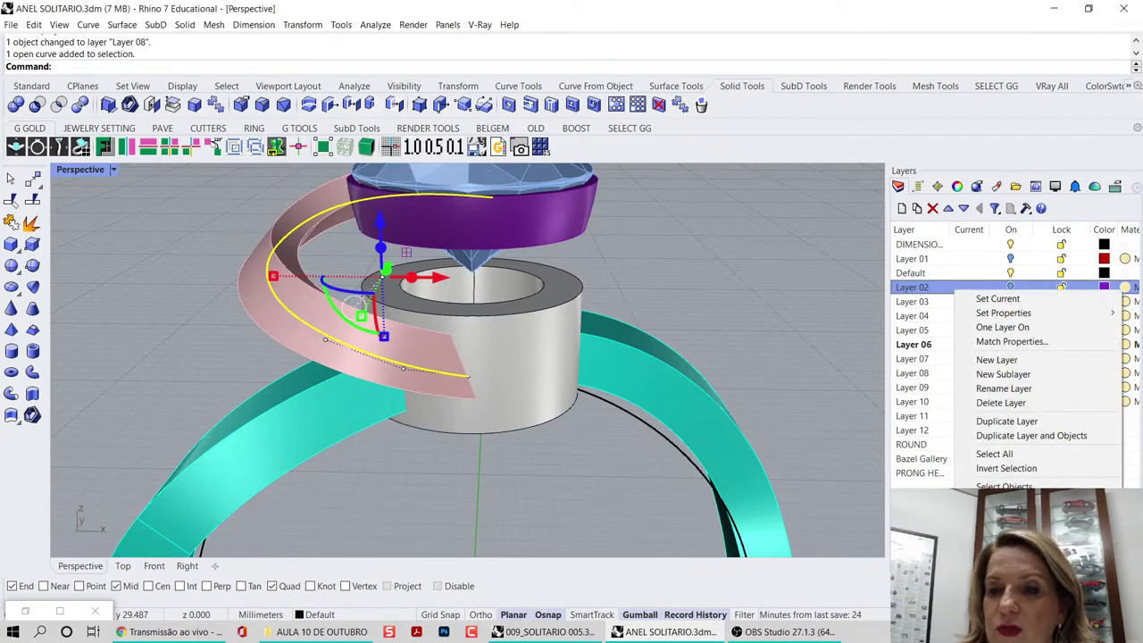
pyautogui.click(1000, 502)
pyautogui.moveTo(538, 337); pyautogui.dragTo(467, 355, button='right')
pyautogui.scroll(-4, 481, 345)
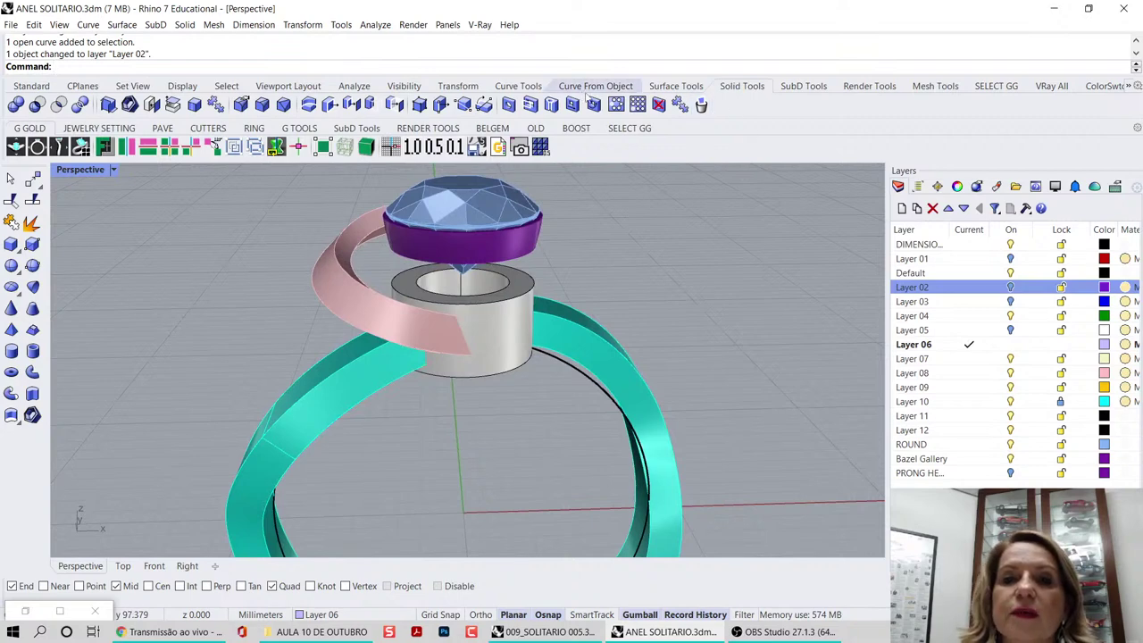
# - Create one tween curve midway between the two outer edges of the swept band
pyautogui.click(527, 88)
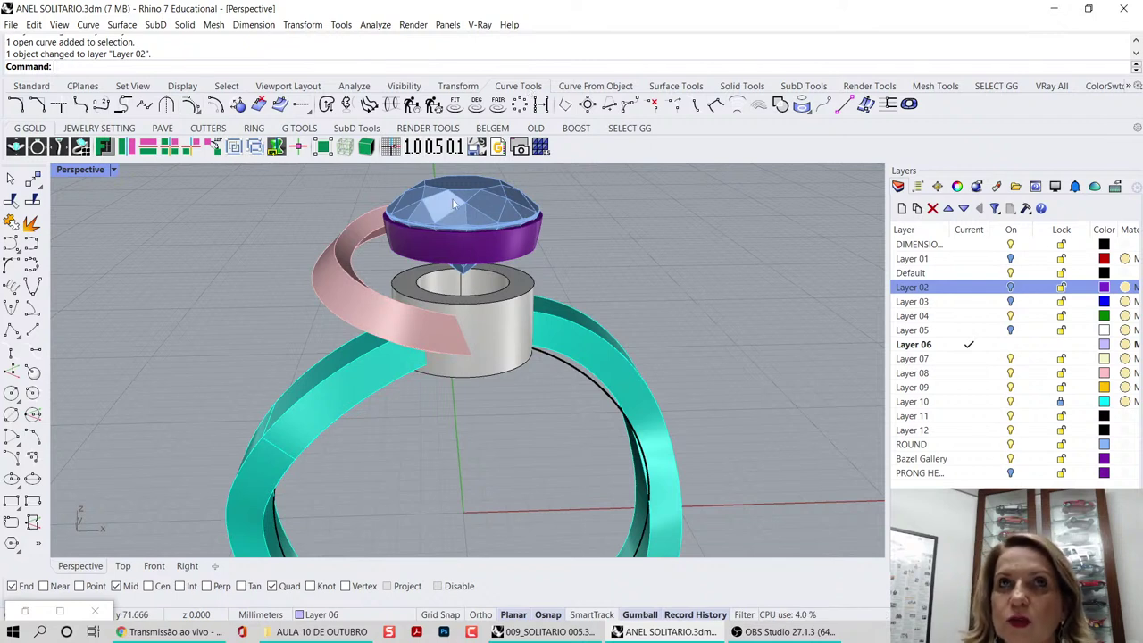
pyautogui.click(737, 106)
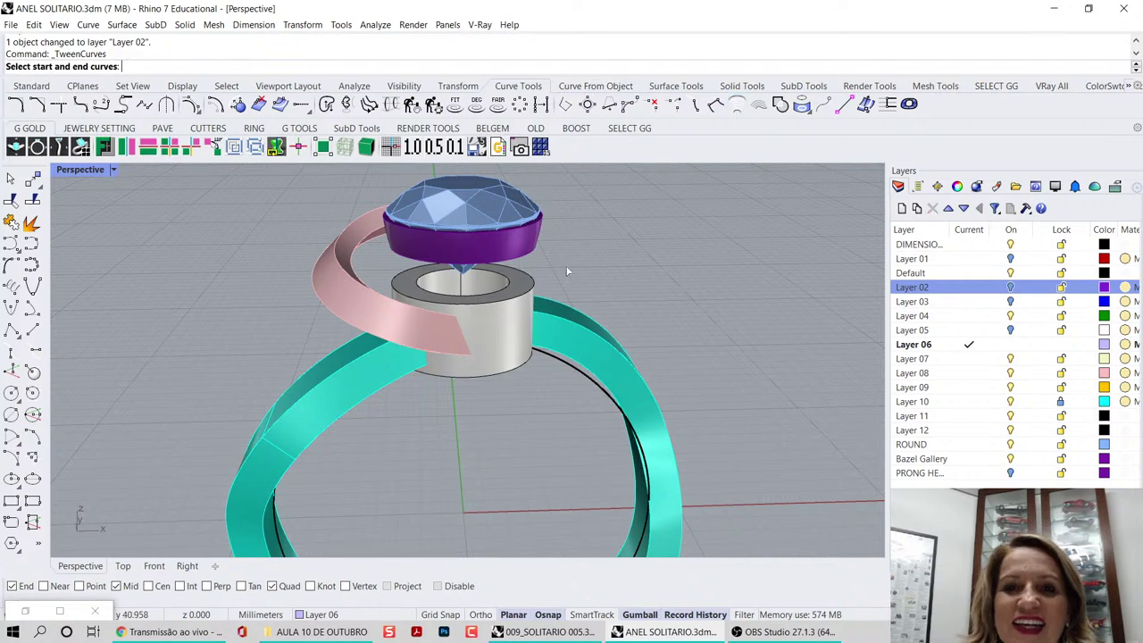
pyautogui.click(338, 265)
pyautogui.click(327, 303)
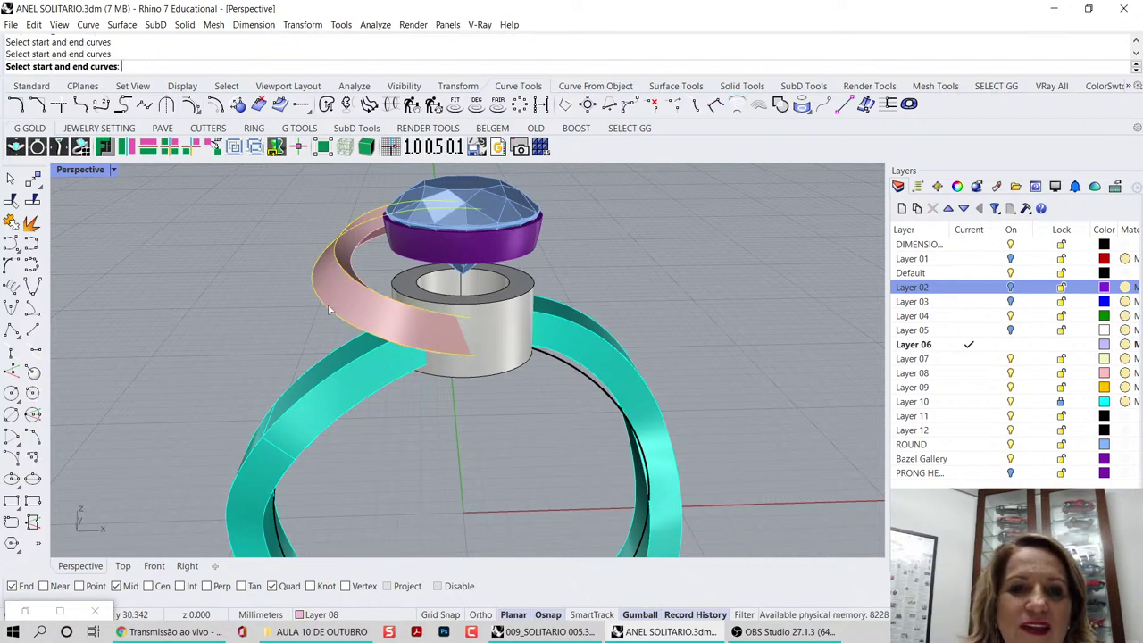
pyautogui.press('Return')
# - Make the Default layer current and move the band's new centre curve onto it, leaving nothing selected
pyautogui.moveTo(309, 307); pyautogui.dragTo(510, 358, button='right')
pyautogui.click(510, 358)
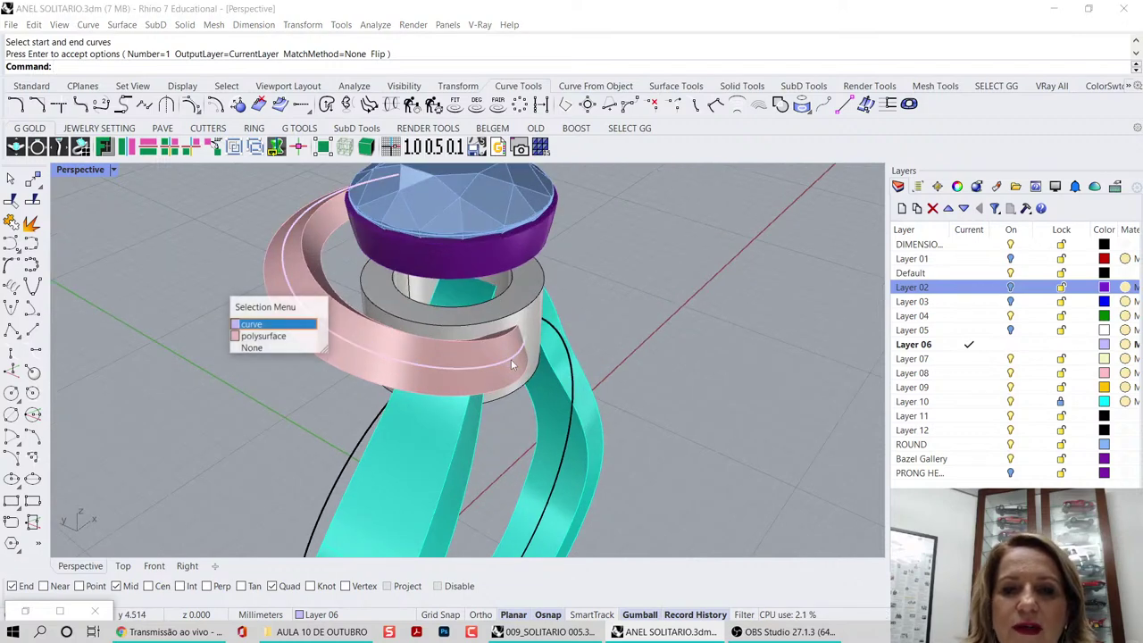
pyautogui.click(284, 323)
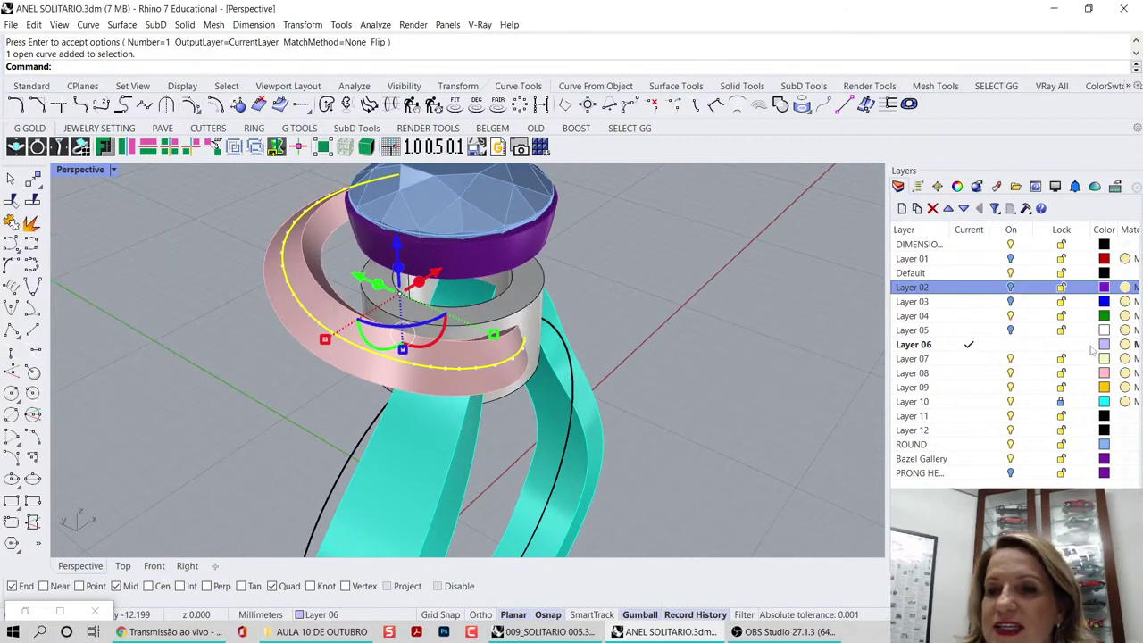
pyautogui.click(969, 274)
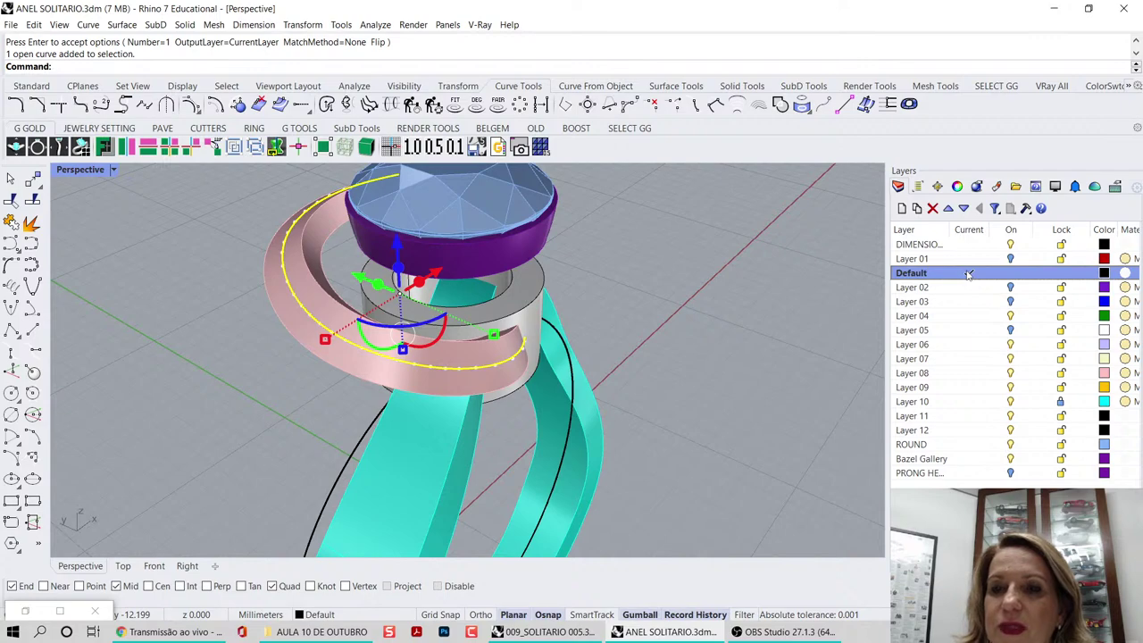
pyautogui.rightClick(961, 277)
pyautogui.click(1018, 483)
pyautogui.click(748, 364)
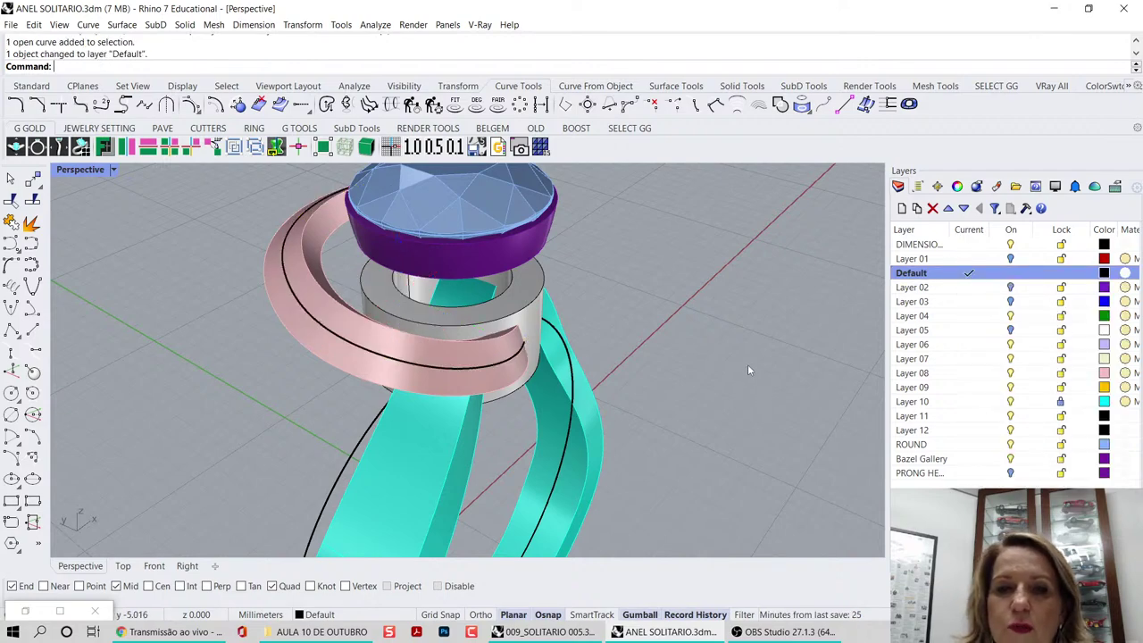
pyautogui.moveTo(747, 364); pyautogui.dragTo(809, 338, button='right')
pyautogui.scroll(6, 557, 238)
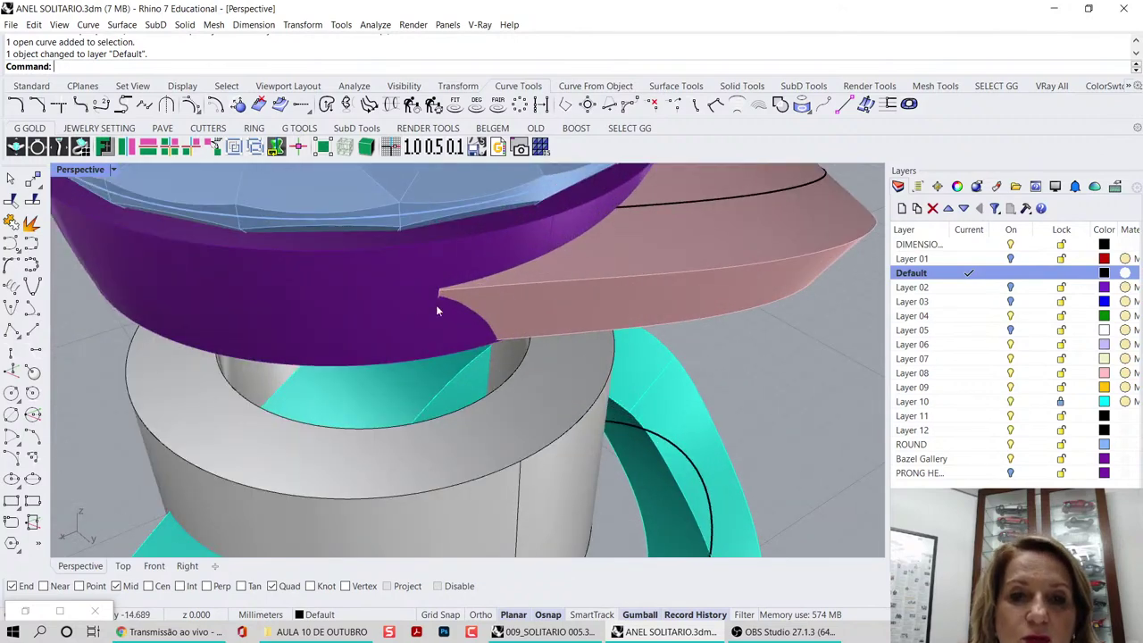
pyautogui.moveTo(436, 305); pyautogui.dragTo(393, 304, button='right')
pyautogui.scroll(-9, 393, 304)
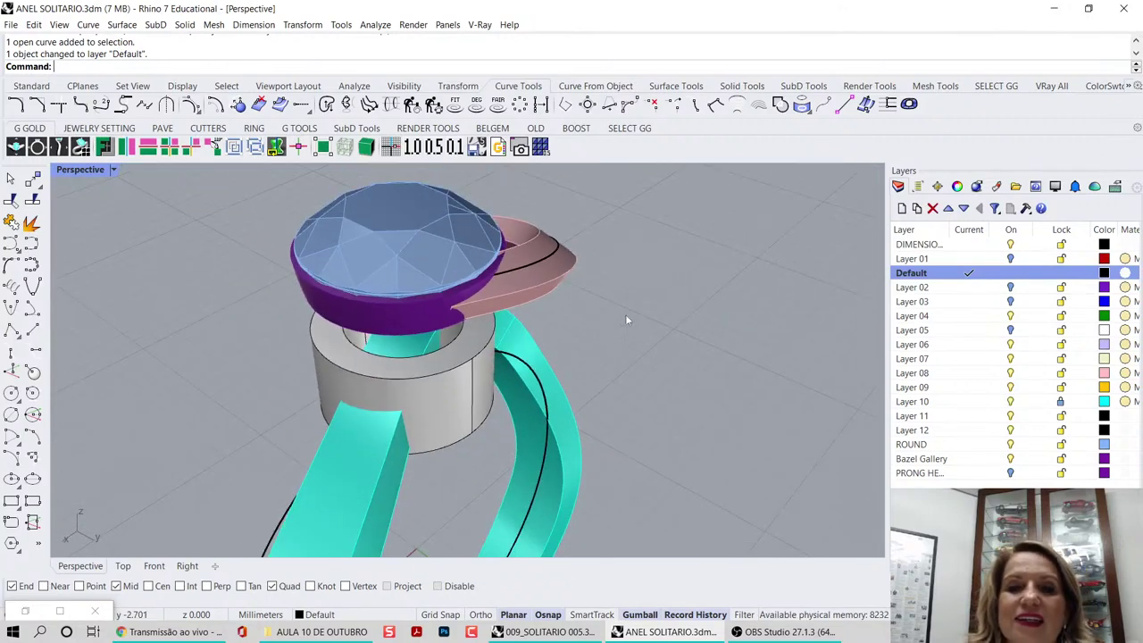
pyautogui.moveTo(628, 317); pyautogui.dragTo(346, 313, button='right')
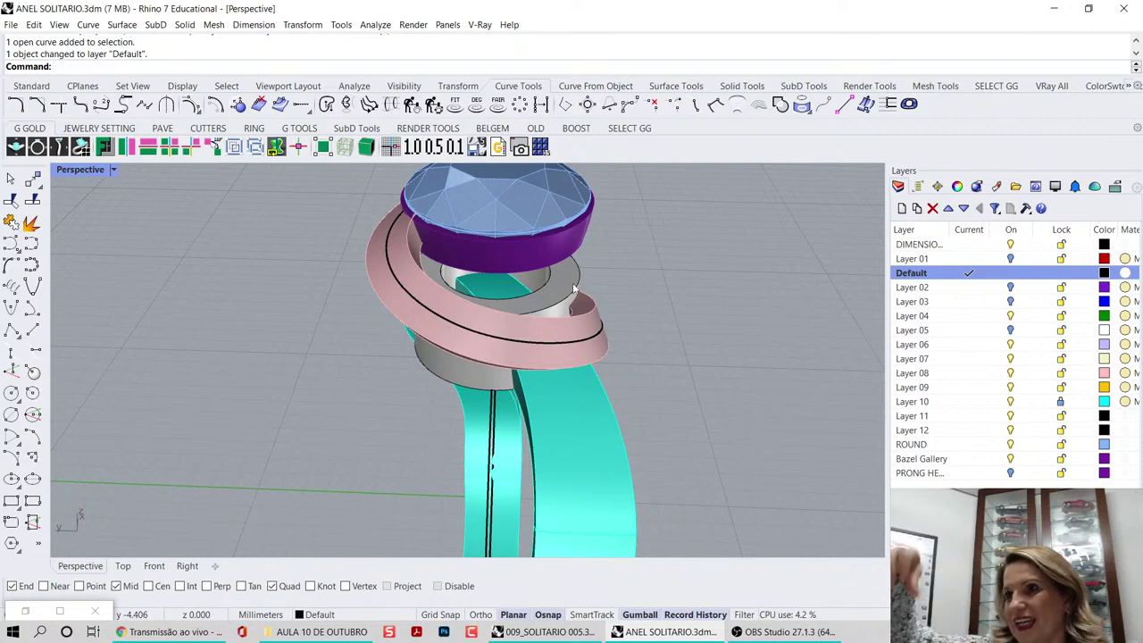
pyautogui.moveTo(615, 308); pyautogui.dragTo(614, 331, button='right')
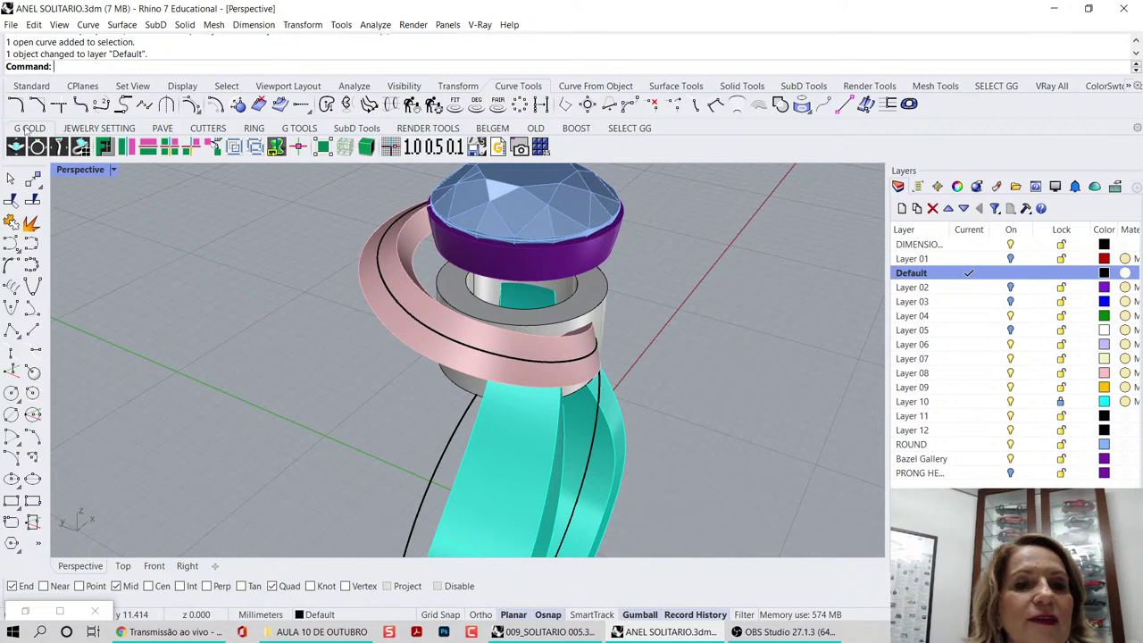
pyautogui.click(100, 127)
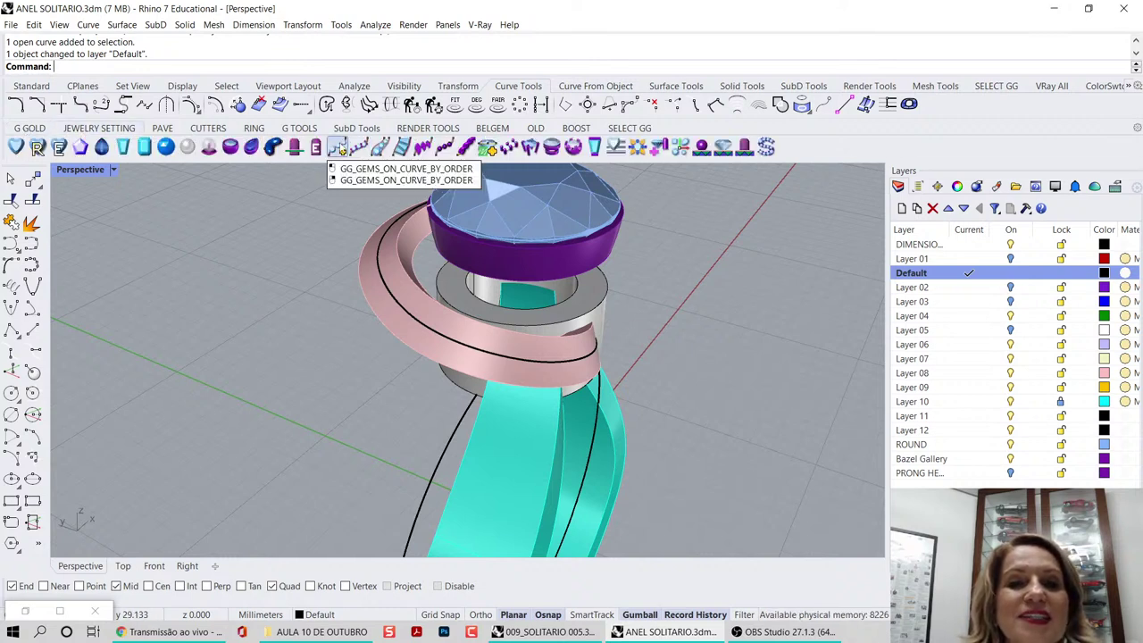
pyautogui.click(340, 148)
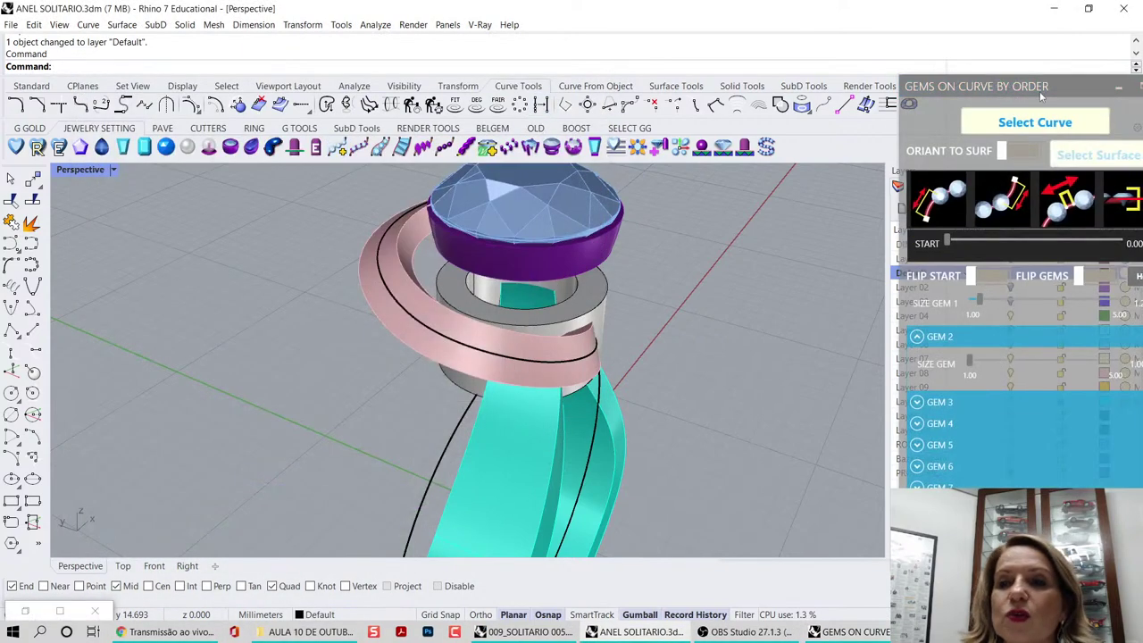
pyautogui.moveTo(1041, 96); pyautogui.dragTo(824, 57)
pyautogui.click(953, 47)
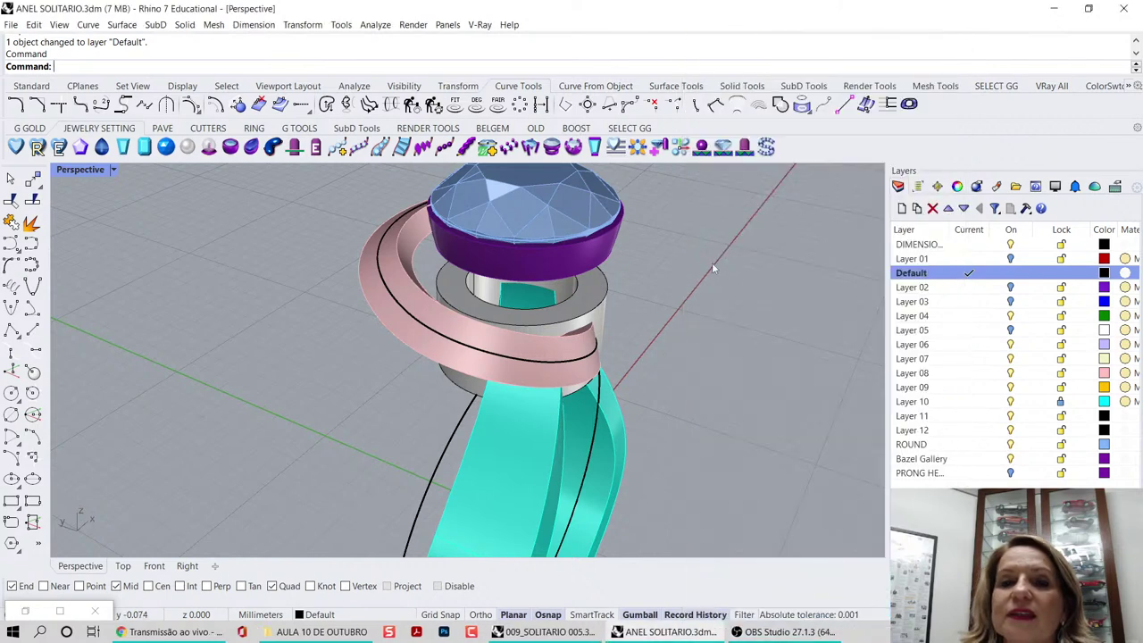
# - Start the Gems on Curve tool and assign the band's centre curve as the path for the stones
pyautogui.click(359, 146)
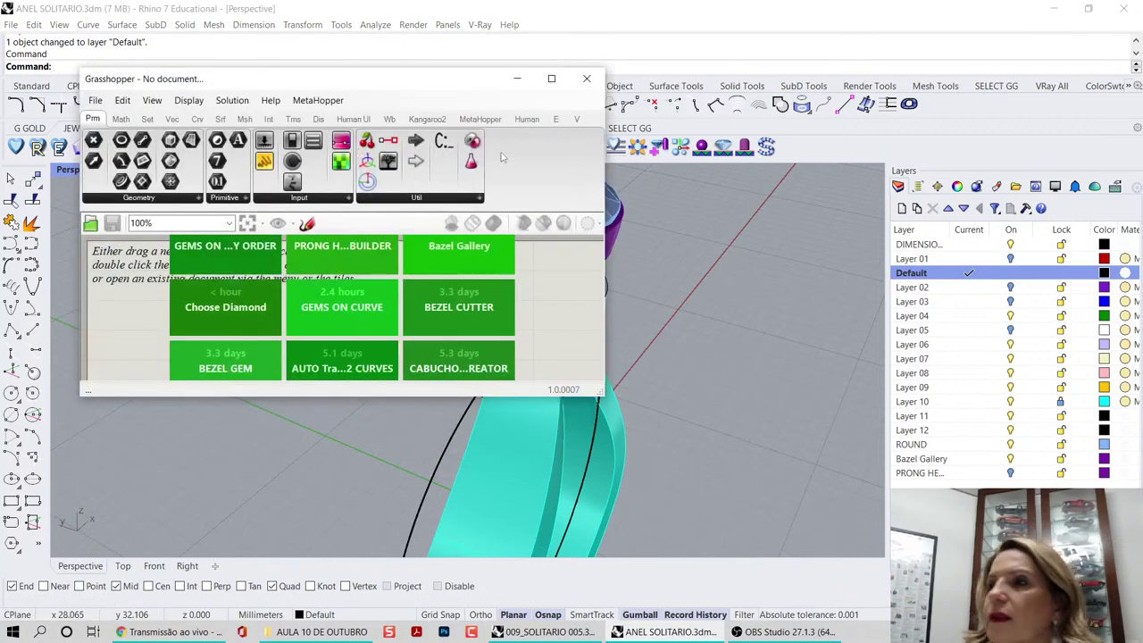
pyautogui.click(342, 307)
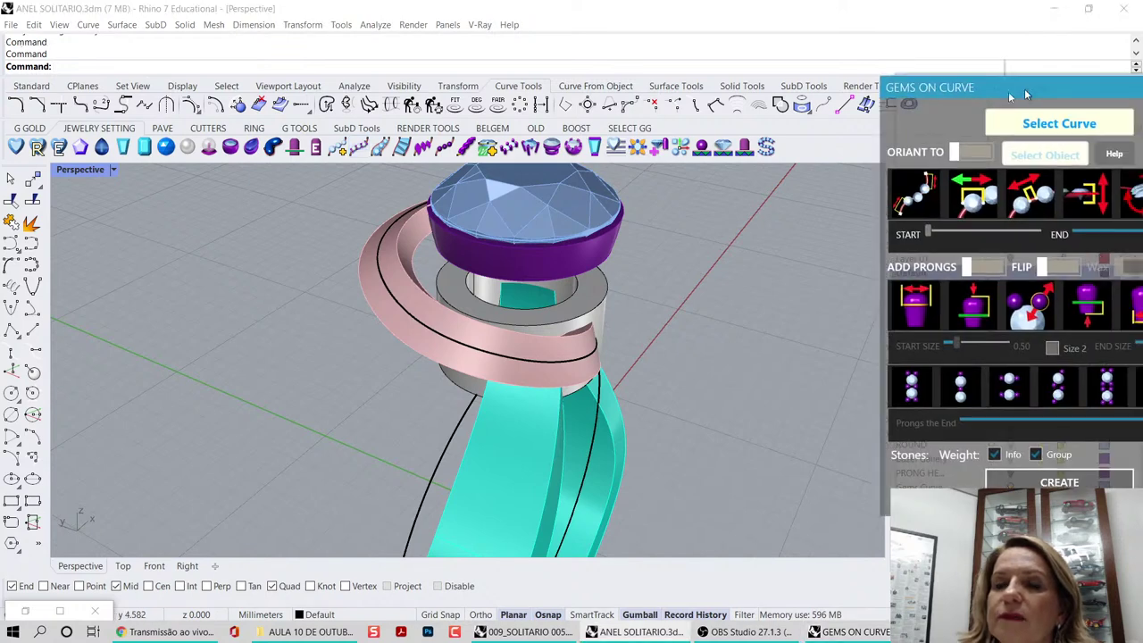
pyautogui.moveTo(1049, 85); pyautogui.dragTo(833, 83)
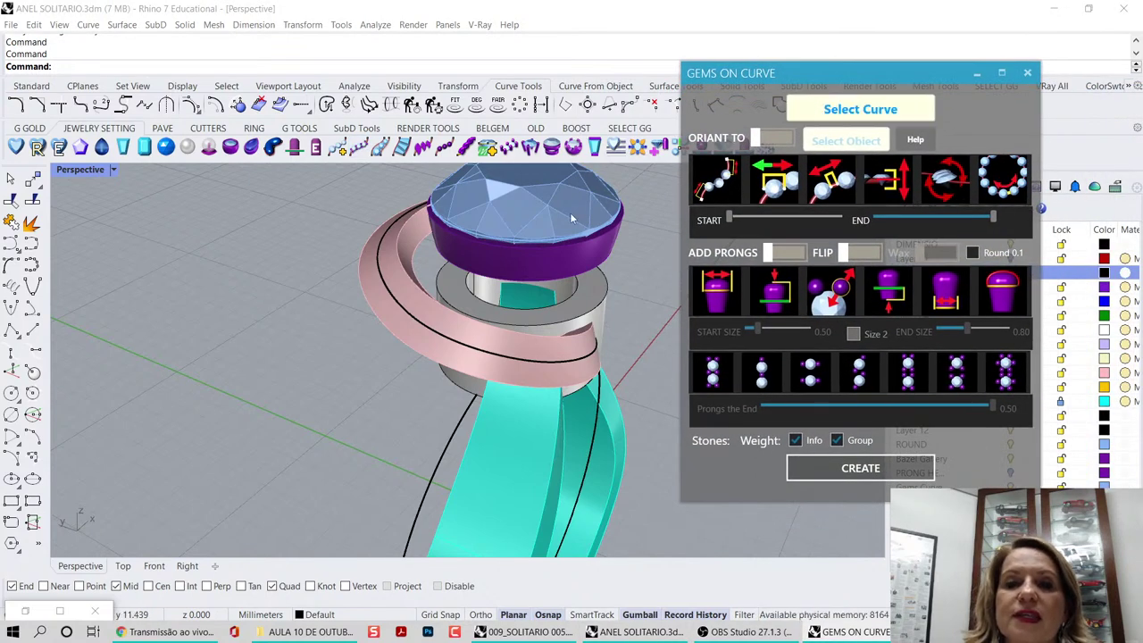
pyautogui.click(819, 141)
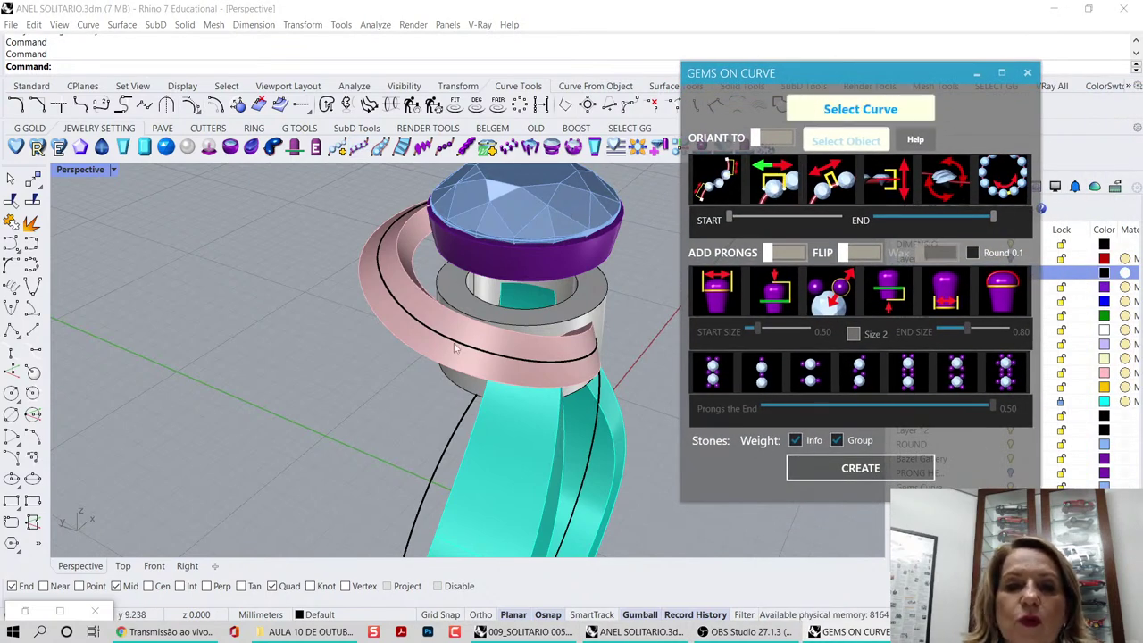
pyautogui.click(460, 344)
pyautogui.click(256, 325)
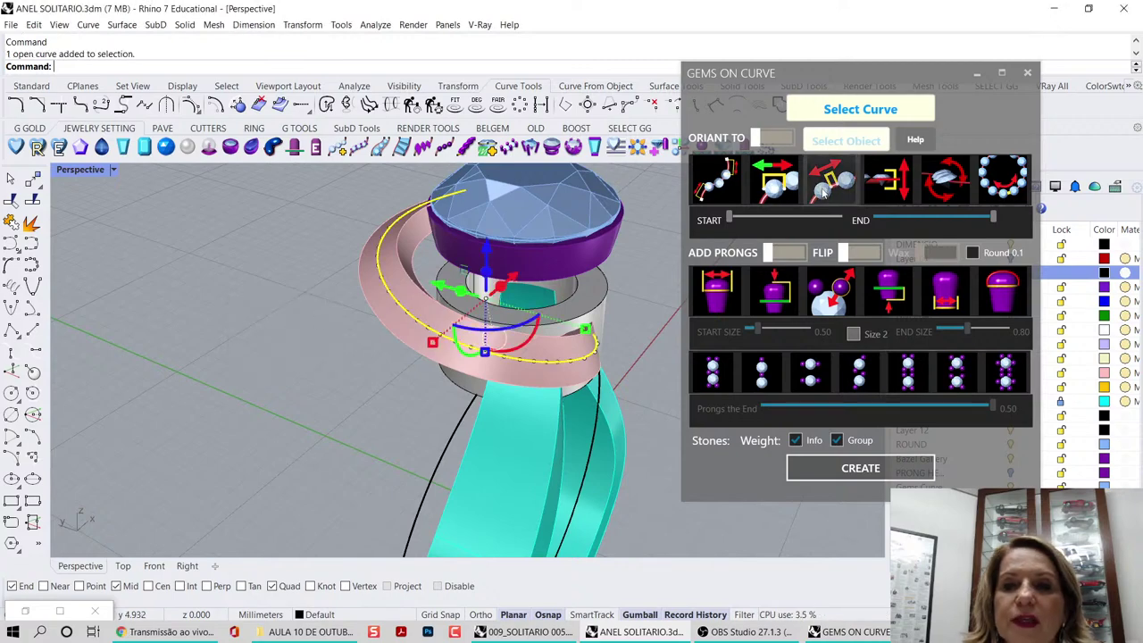
pyautogui.moveTo(550, 323); pyautogui.dragTo(270, 348, button='right')
pyautogui.scroll(6, 356, 298)
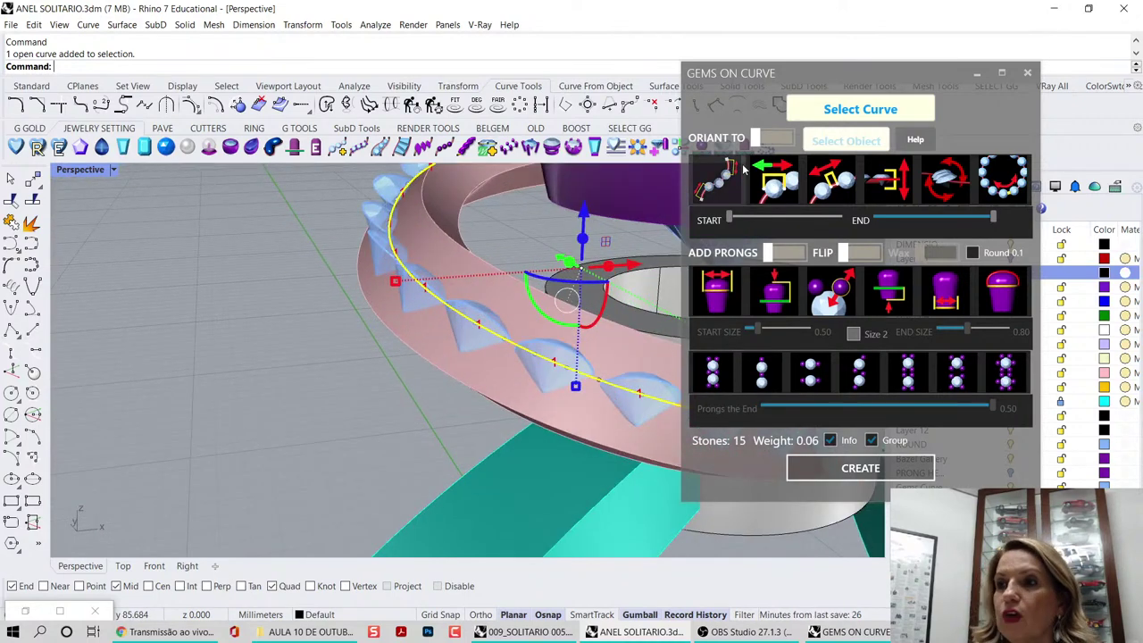
# - Turn on orientation to an object and orient the gems to the swept band's polysurface
pyautogui.click(789, 138)
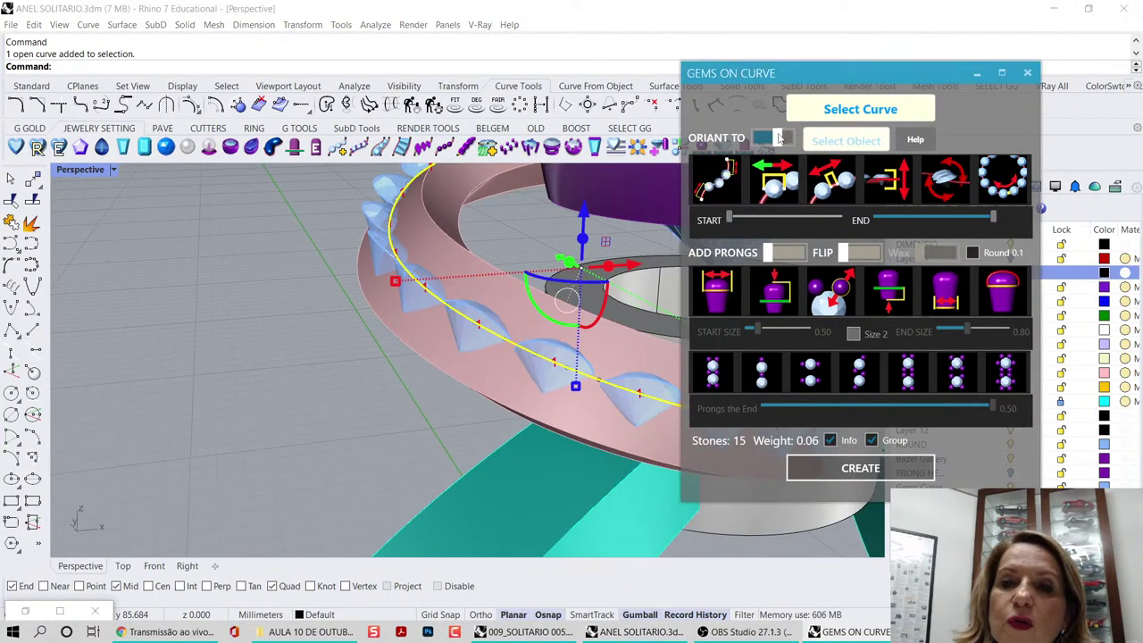
pyautogui.click(470, 363)
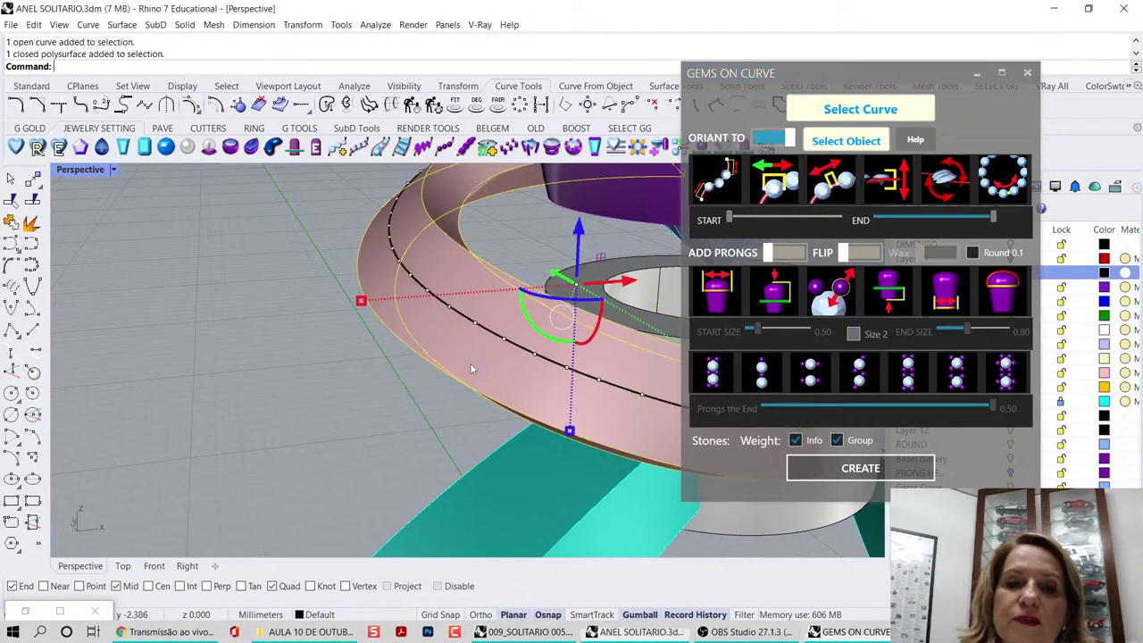
pyautogui.click(850, 143)
pyautogui.moveTo(134, 412); pyautogui.dragTo(236, 355, button='right')
pyautogui.scroll(-4, 245, 387)
pyautogui.click(245, 388)
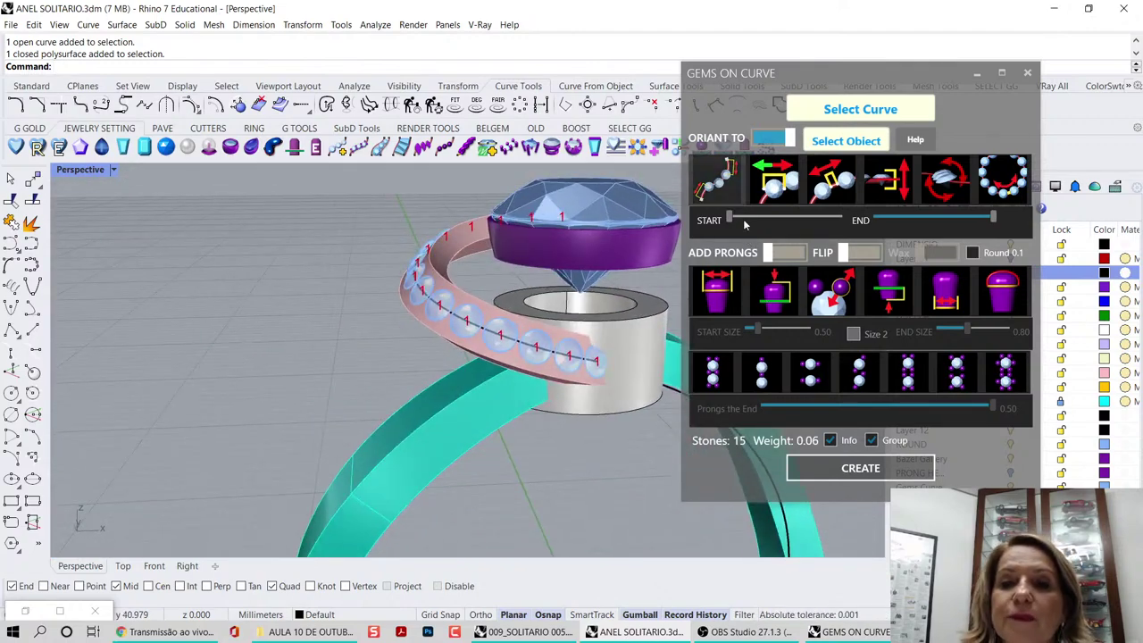
# - Set the start size of the gems on the band to 1.2
pyautogui.click(774, 179)
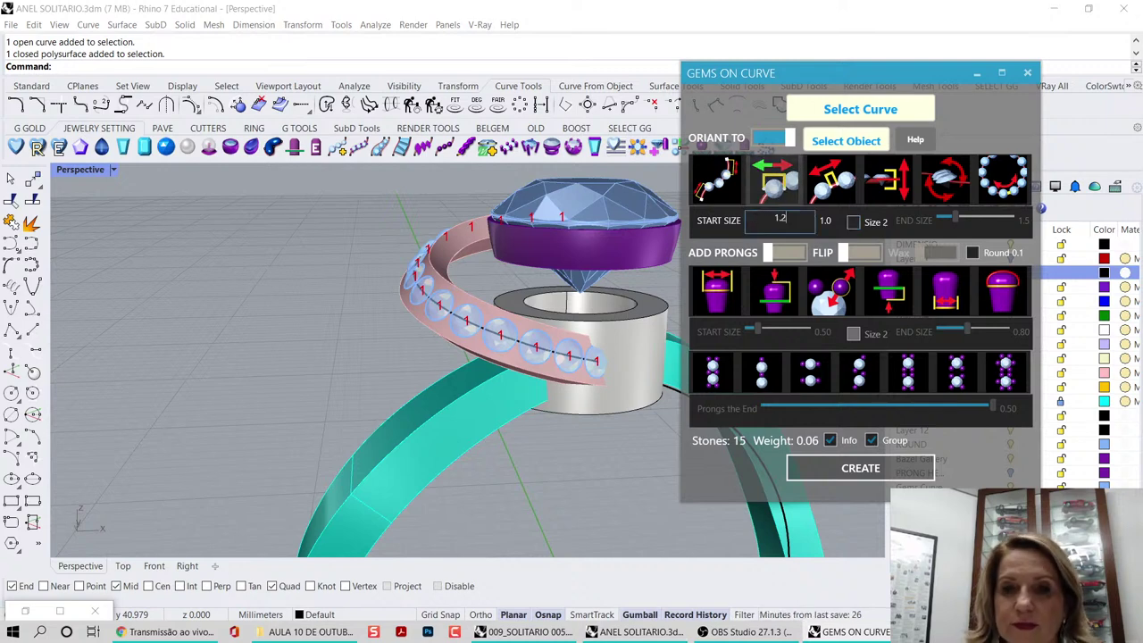
pyautogui.write('1.2')
pyautogui.press('Return')
pyautogui.moveTo(428, 313); pyautogui.dragTo(678, 306, button='right')
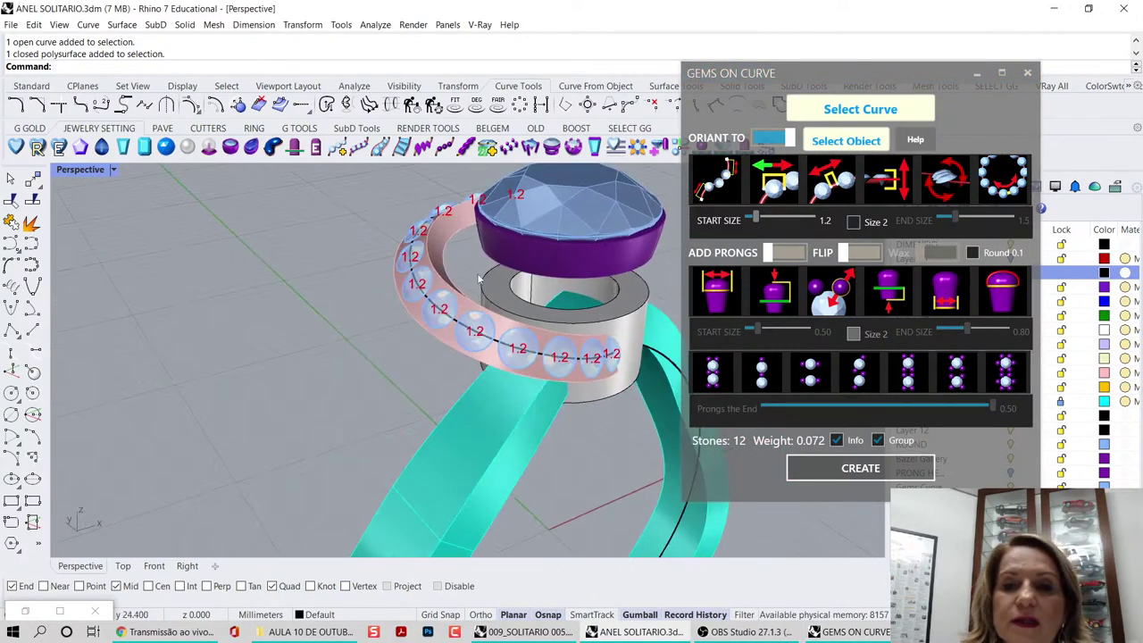
# - Try a gems gap of 0.10 and return the gap to 0.15
pyautogui.click(819, 198)
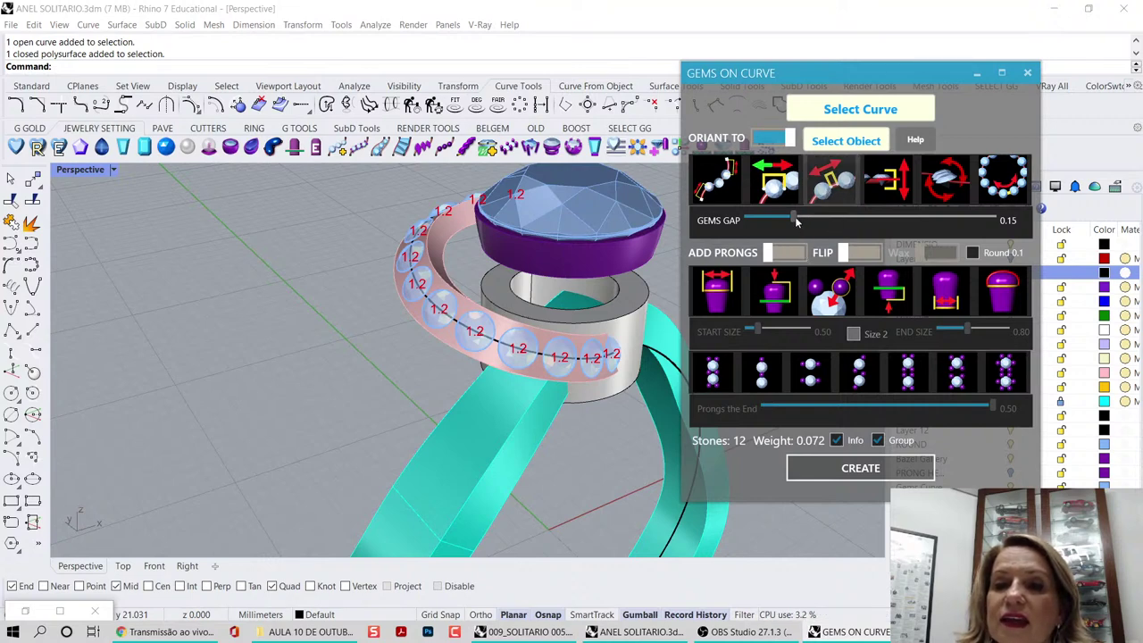
pyautogui.doubleClick(798, 221)
pyautogui.press('BackSpace')
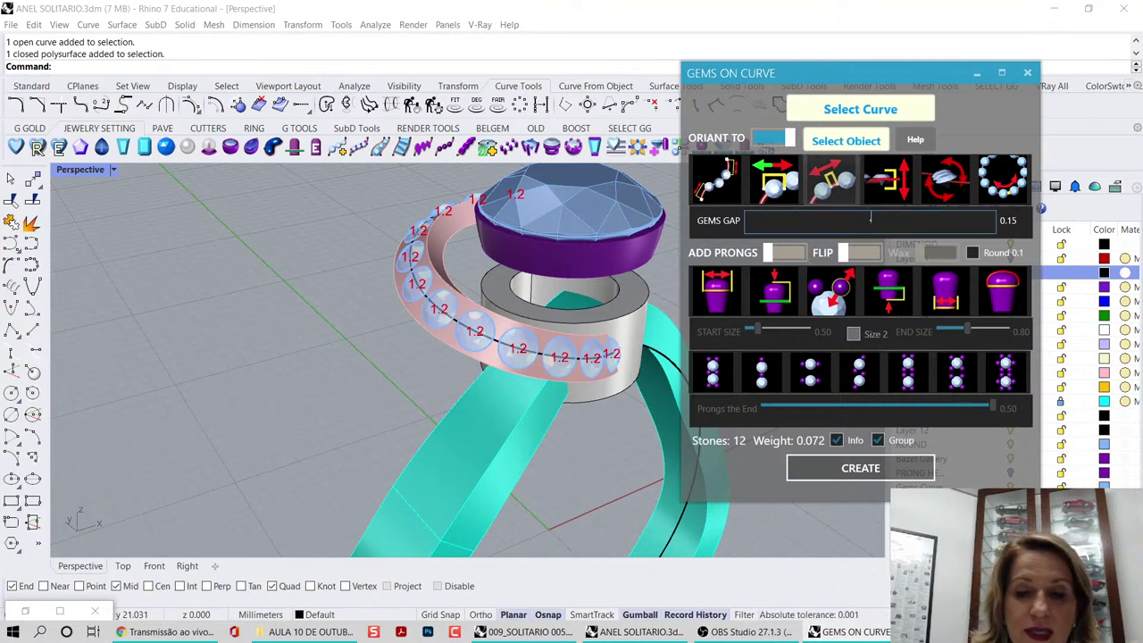
pyautogui.write('.10')
pyautogui.press('Return')
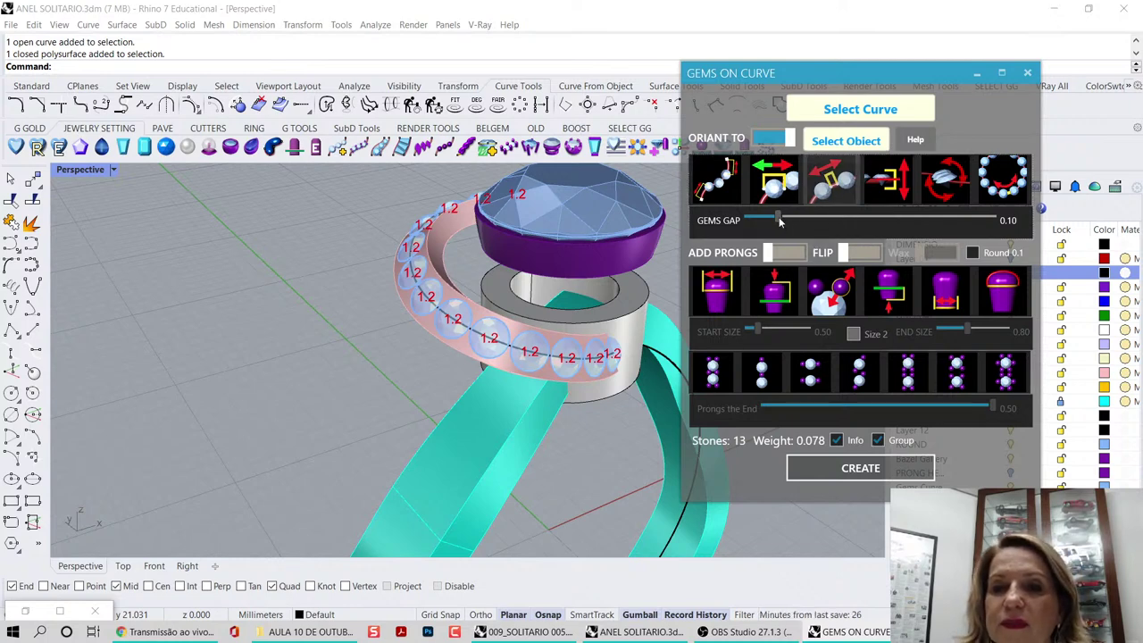
pyautogui.doubleClick(780, 221)
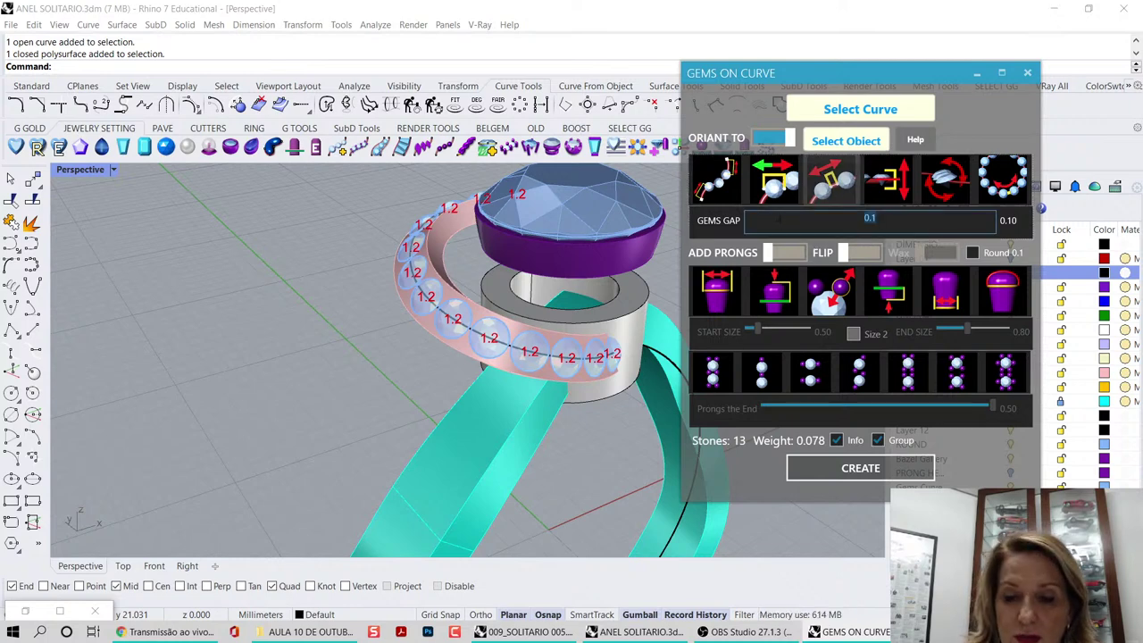
pyautogui.write('.1')
pyautogui.press('Return')
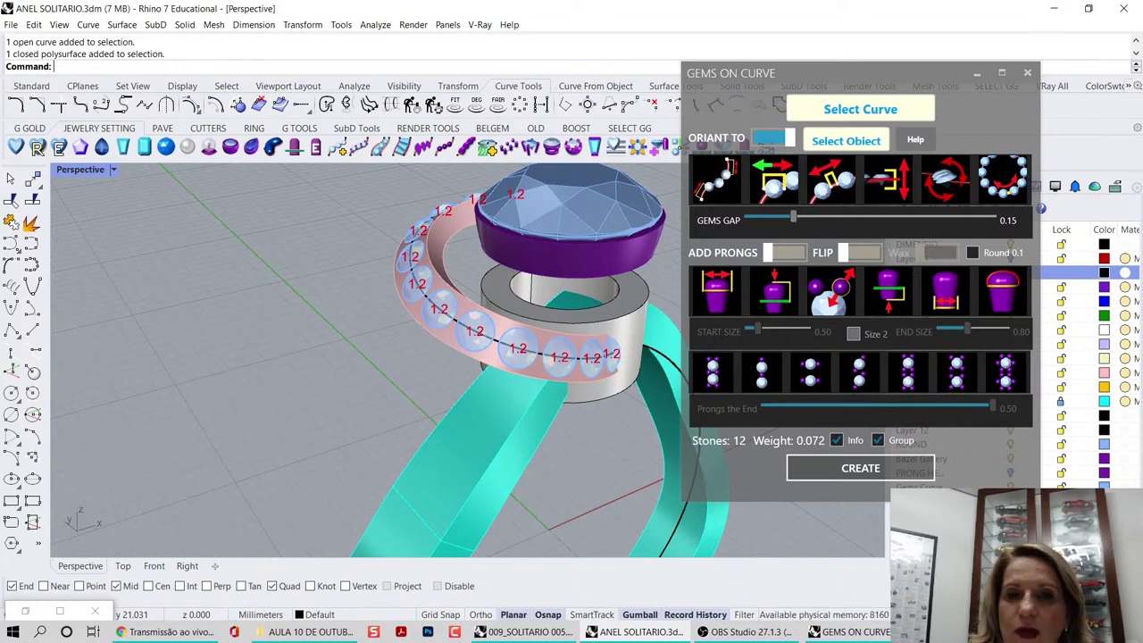
# - Offset the start of the gem row to 0.073 so the first stone moves away from the band's collar end
pyautogui.moveTo(510, 385); pyautogui.dragTo(379, 381, button='right')
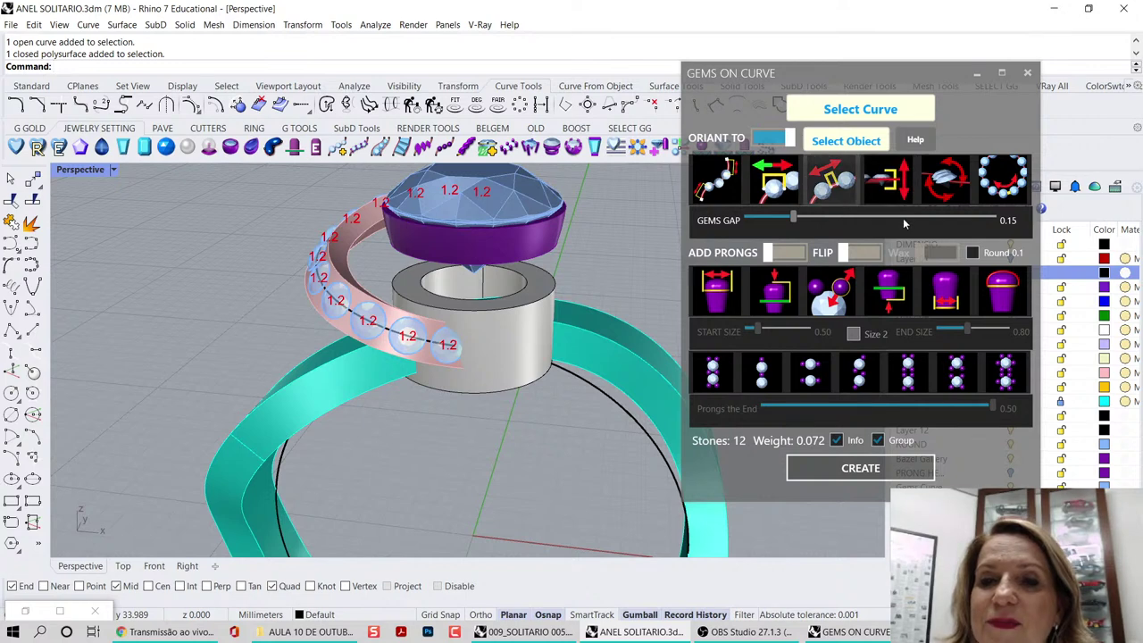
pyautogui.click(735, 191)
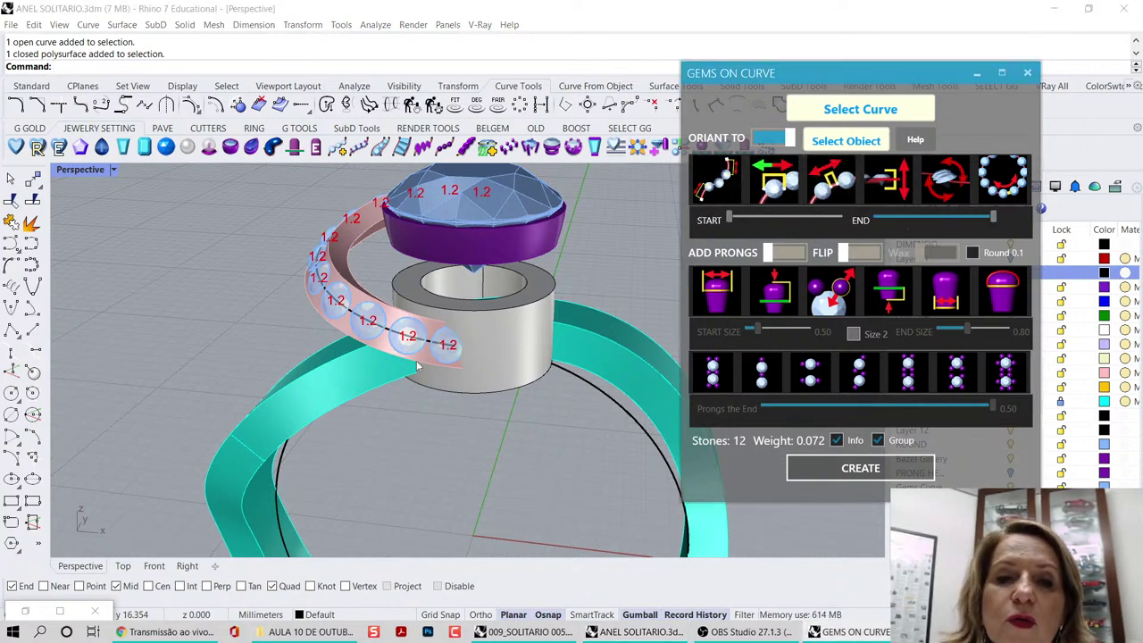
pyautogui.scroll(5, 416, 366)
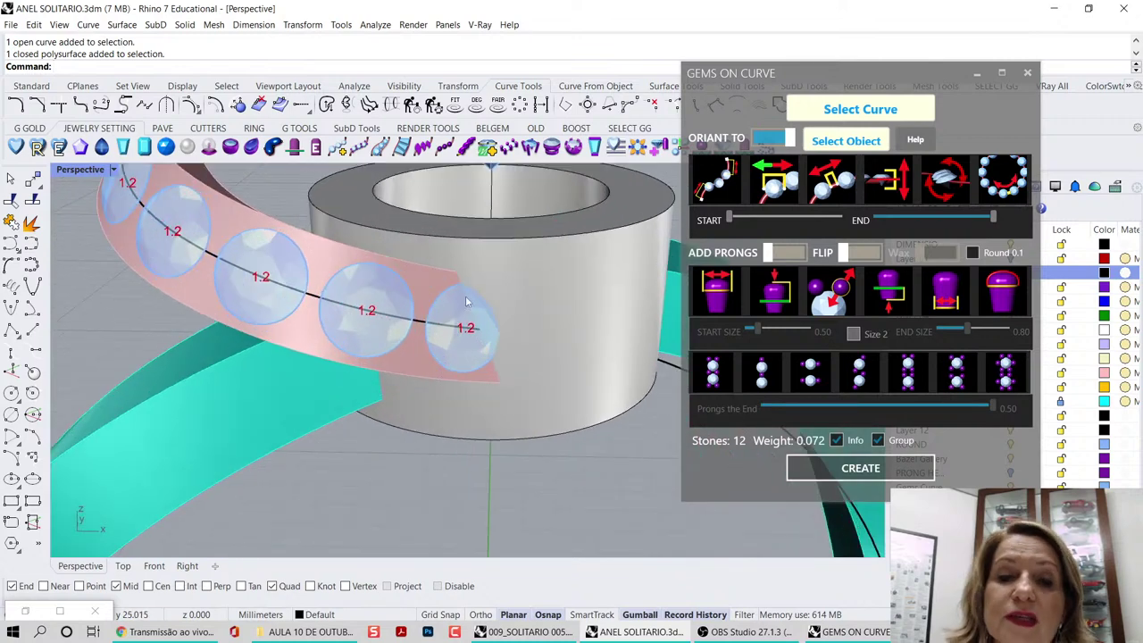
pyautogui.scroll(-6, 466, 301)
pyautogui.moveTo(466, 301); pyautogui.dragTo(445, 314, button='right')
pyautogui.moveTo(730, 217); pyautogui.dragTo(734, 218)
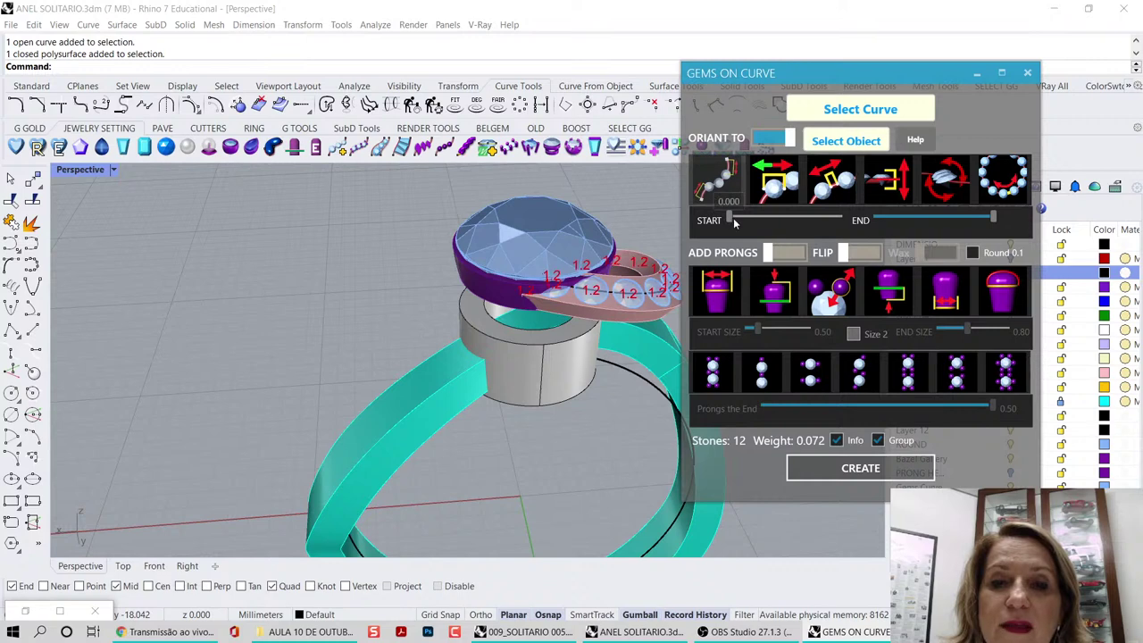
pyautogui.moveTo(554, 308); pyautogui.dragTo(497, 309, button='right')
pyautogui.moveTo(735, 218); pyautogui.dragTo(739, 220)
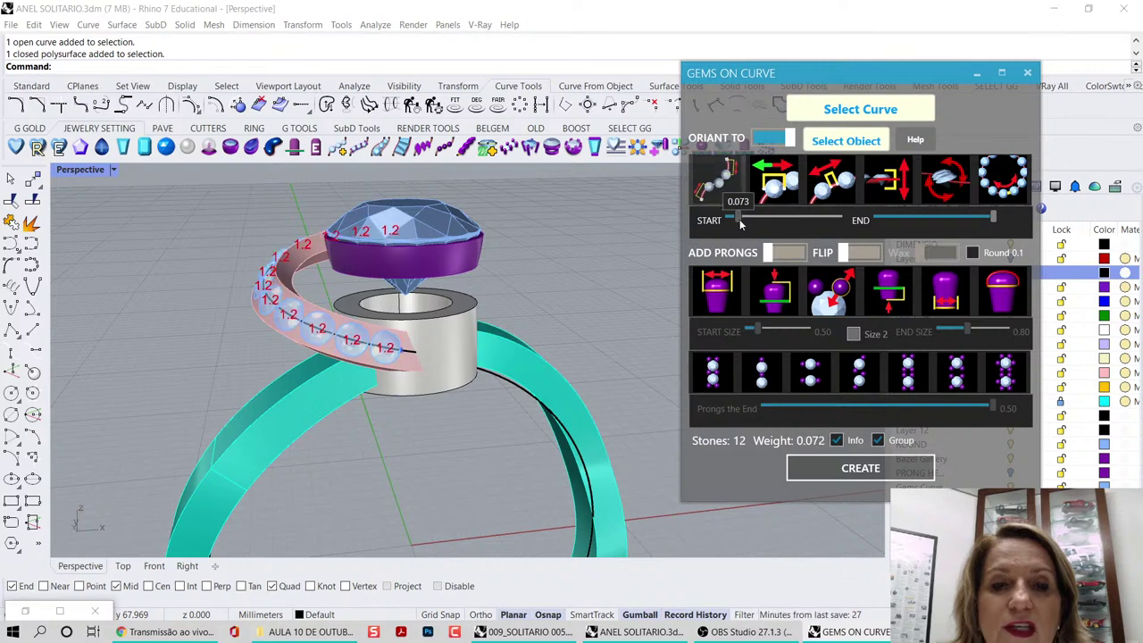
# - Pull back the end of the gem row to about 0.91, away from the band's end beneath the central stone
pyautogui.moveTo(500, 344); pyautogui.dragTo(344, 313, button='right')
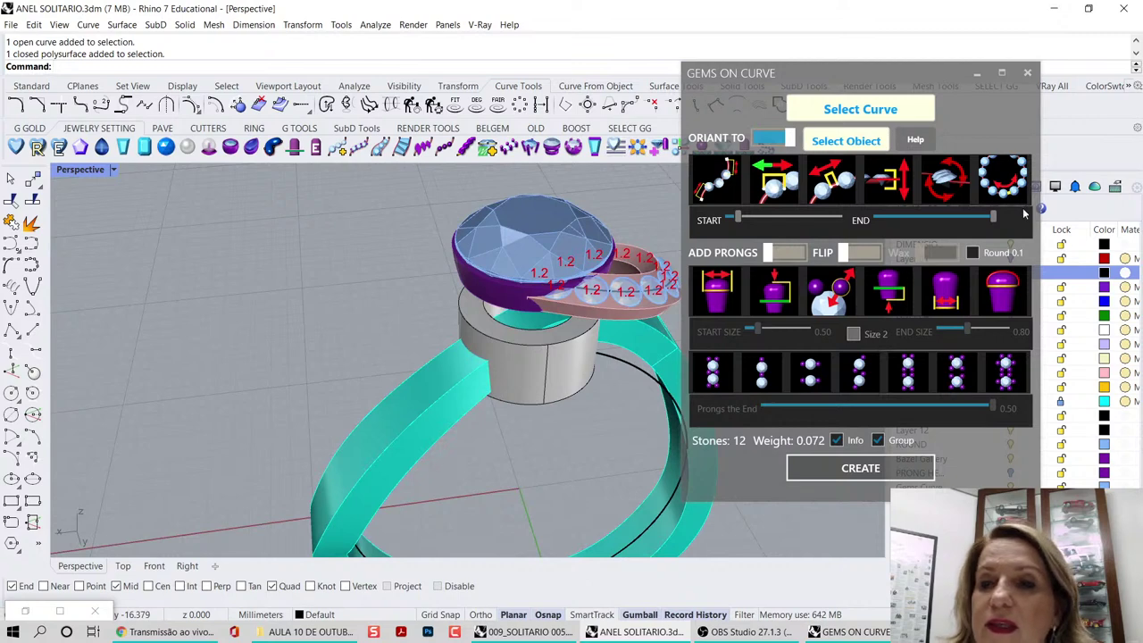
pyautogui.moveTo(993, 219); pyautogui.dragTo(981, 216)
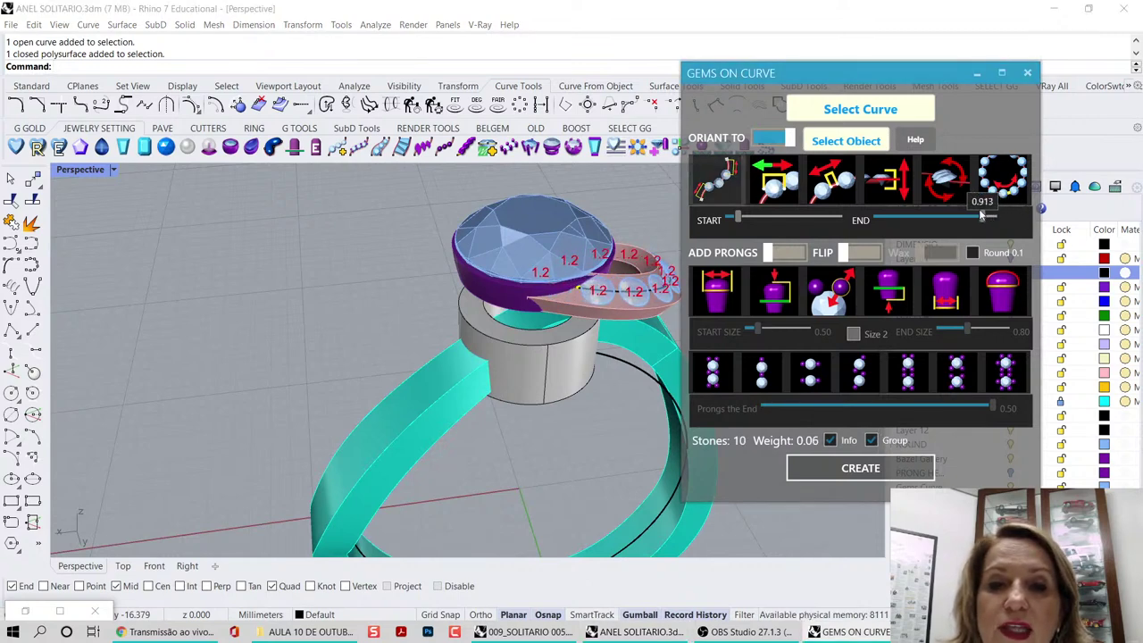
pyautogui.moveTo(193, 332); pyautogui.dragTo(485, 274, button='right')
pyautogui.moveTo(242, 268); pyautogui.dragTo(572, 259, button='right')
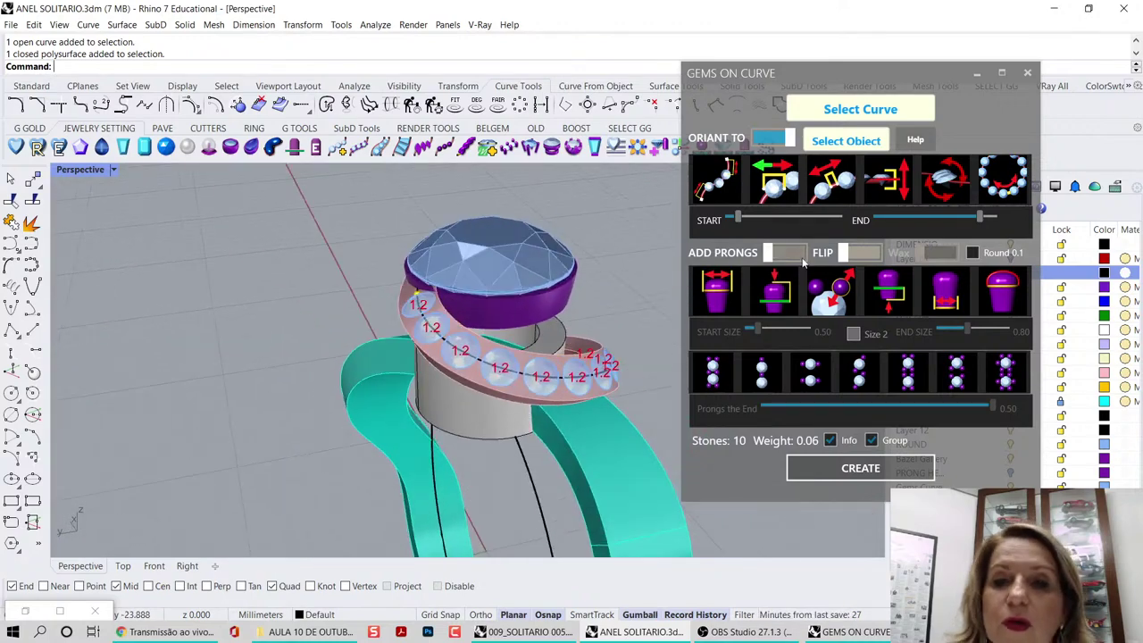
# - Add prongs to the gem row on the swept band and set their start size to 0.60
pyautogui.click(782, 253)
pyautogui.moveTo(482, 340); pyautogui.dragTo(588, 338, button='right')
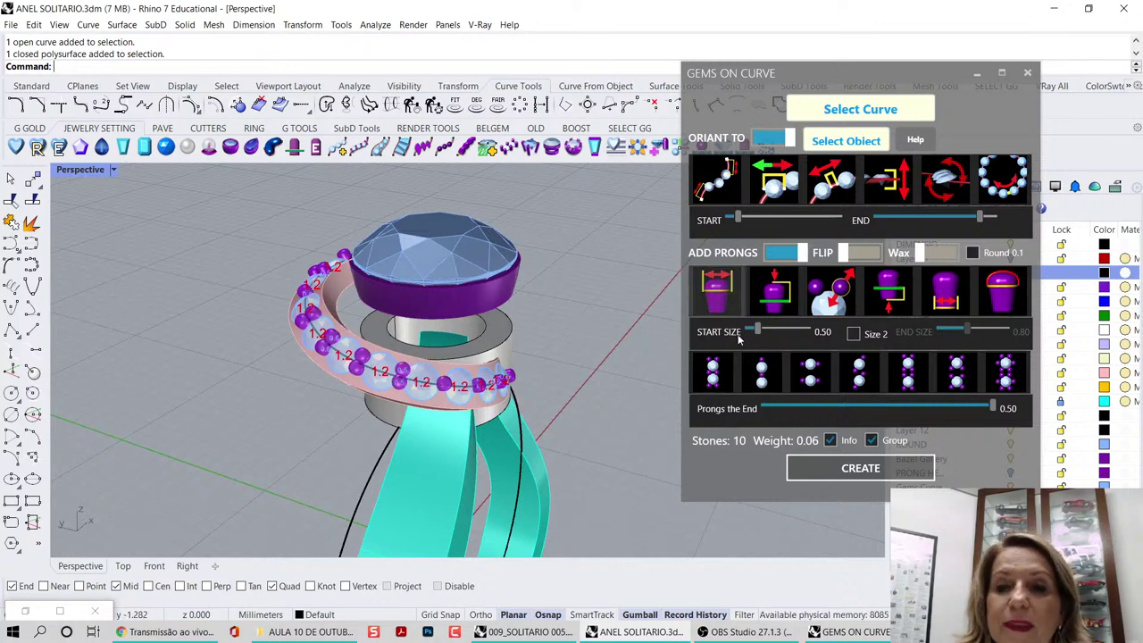
pyautogui.moveTo(754, 328); pyautogui.dragTo(783, 333)
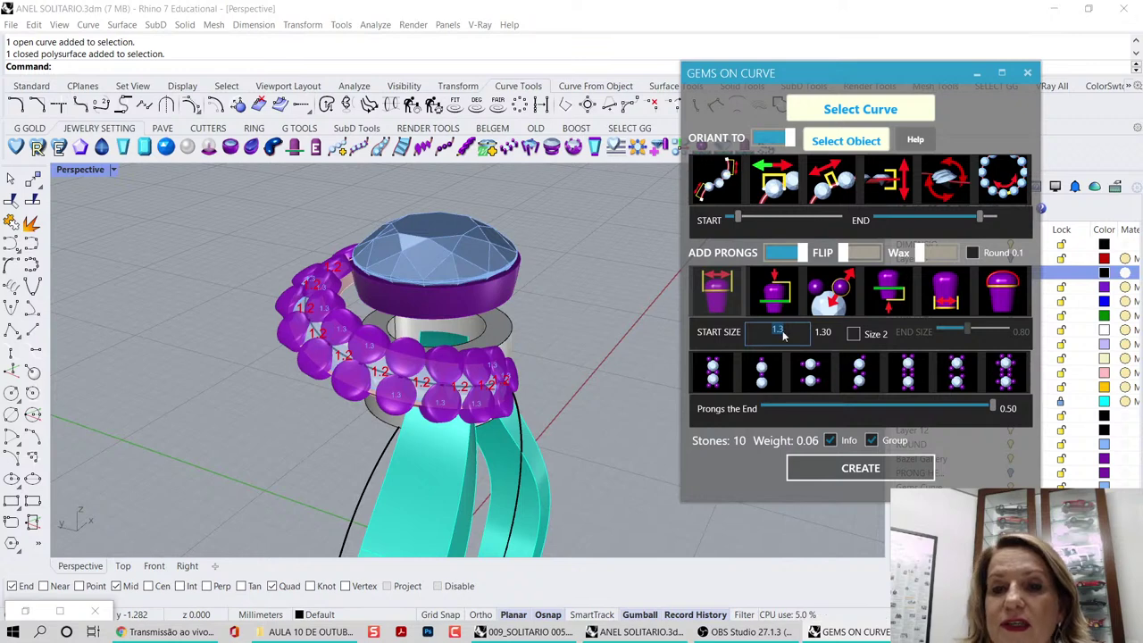
pyautogui.write('.')
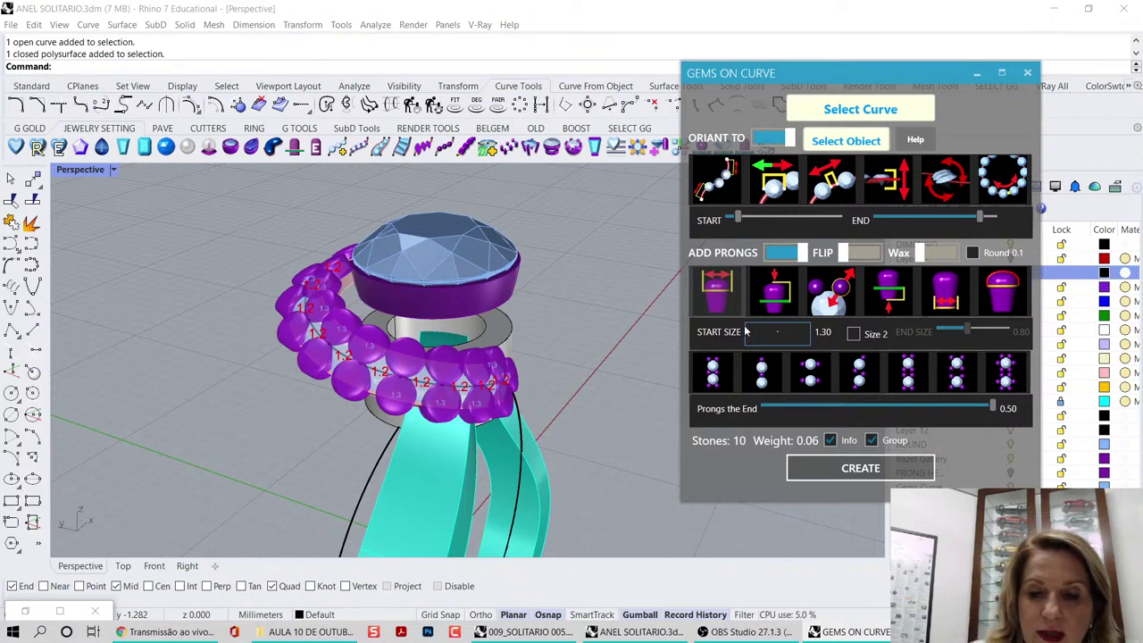
pyautogui.write('6')
pyautogui.press('Return')
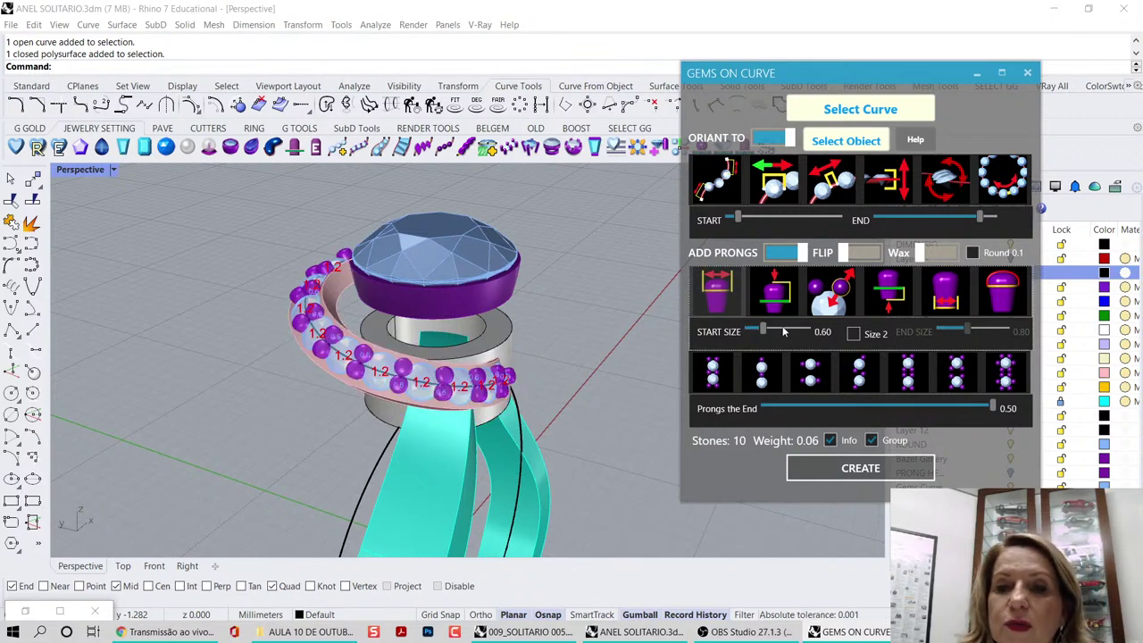
# - Set the height of the prongs along the gem row to 0.5
pyautogui.click(781, 302)
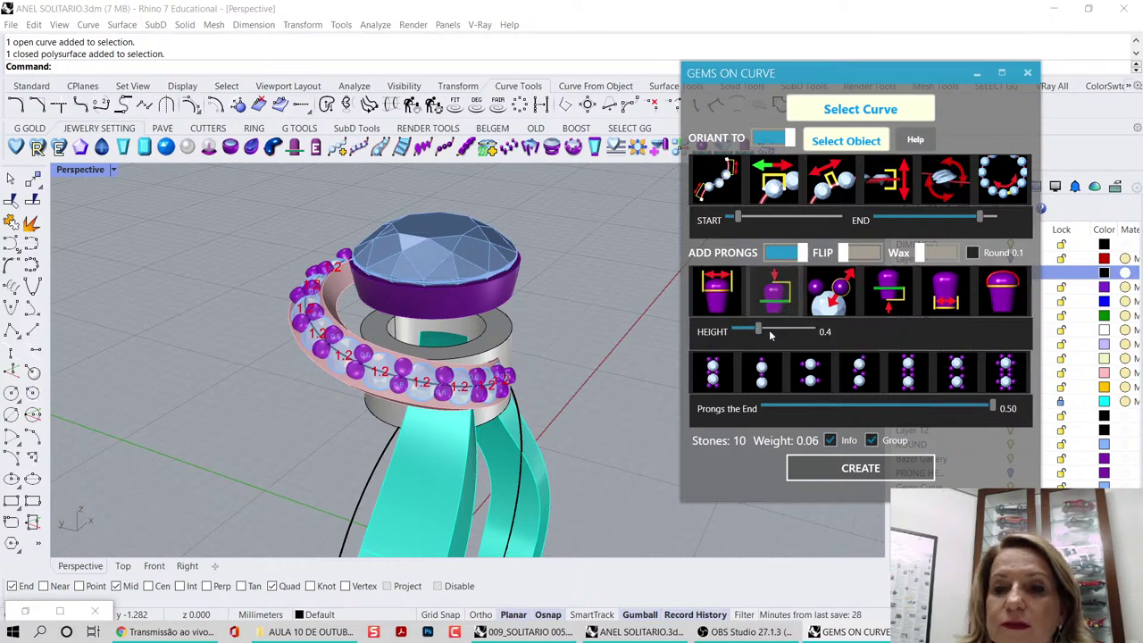
pyautogui.doubleClick(761, 332)
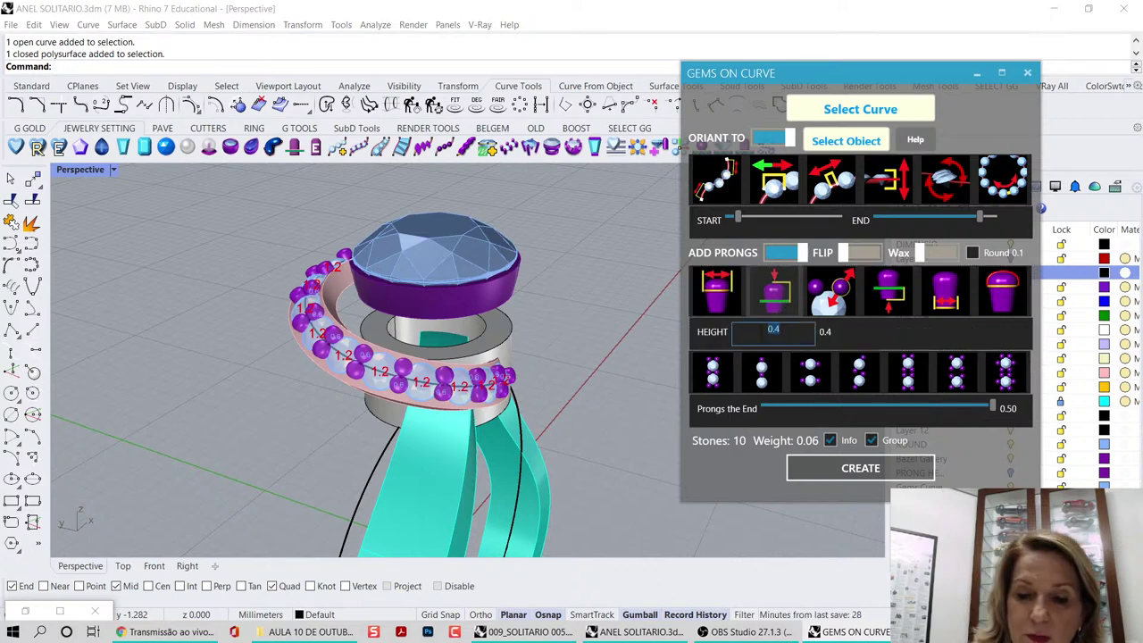
pyautogui.write('0.5')
pyautogui.press('Return')
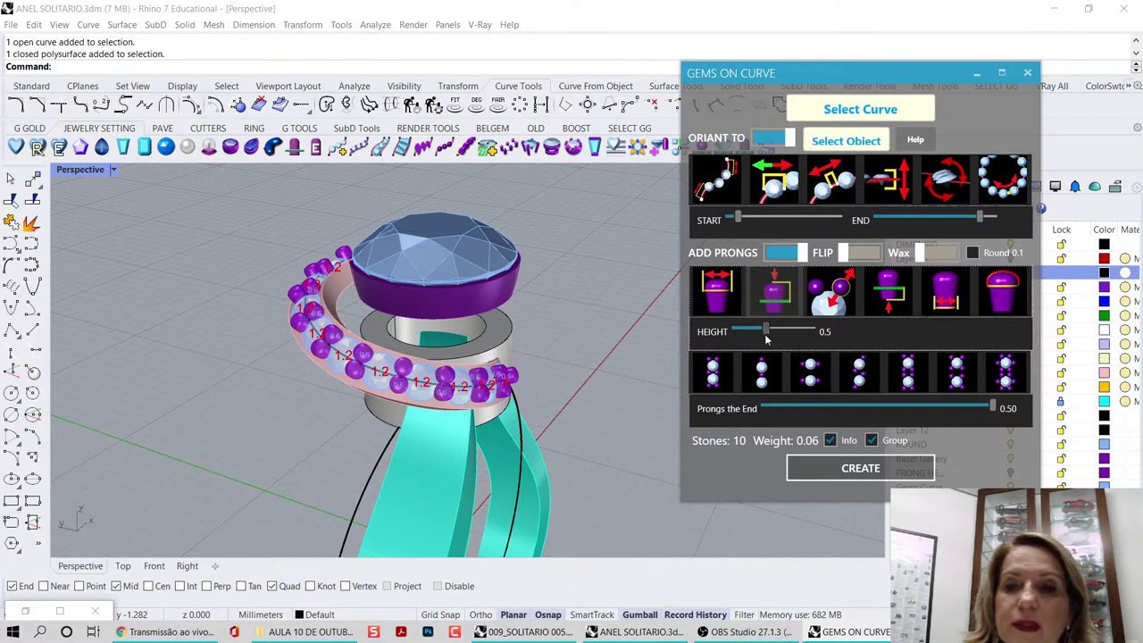
# - Adjust the nudge of the prongs relative to the gems, trying 0.21 and settling on 0.18
pyautogui.click(821, 302)
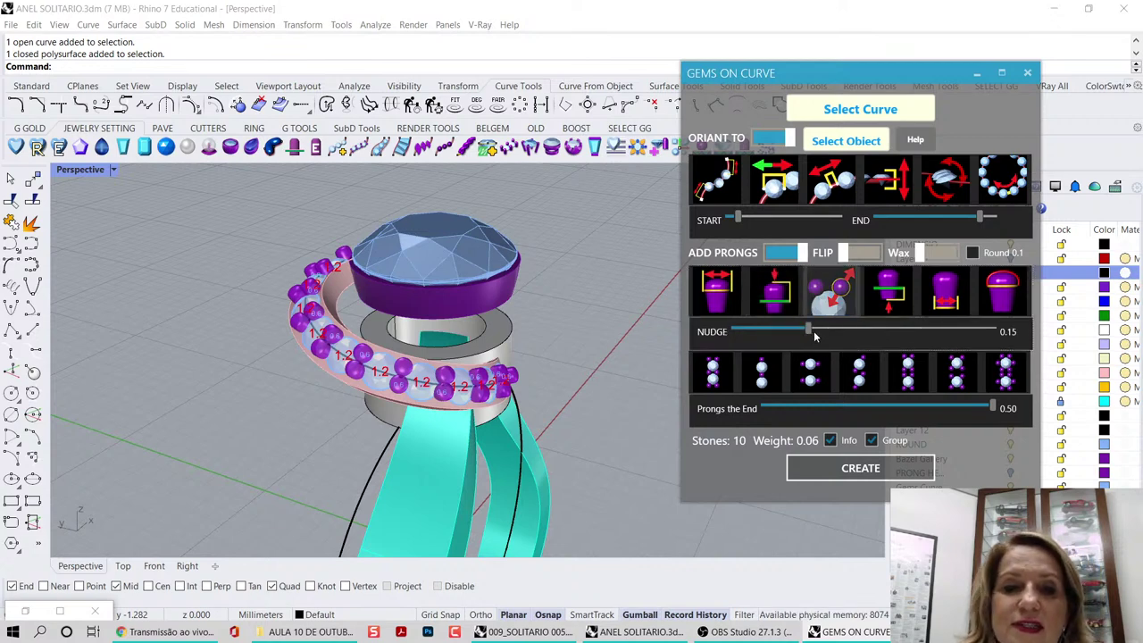
pyautogui.moveTo(810, 329); pyautogui.dragTo(850, 332)
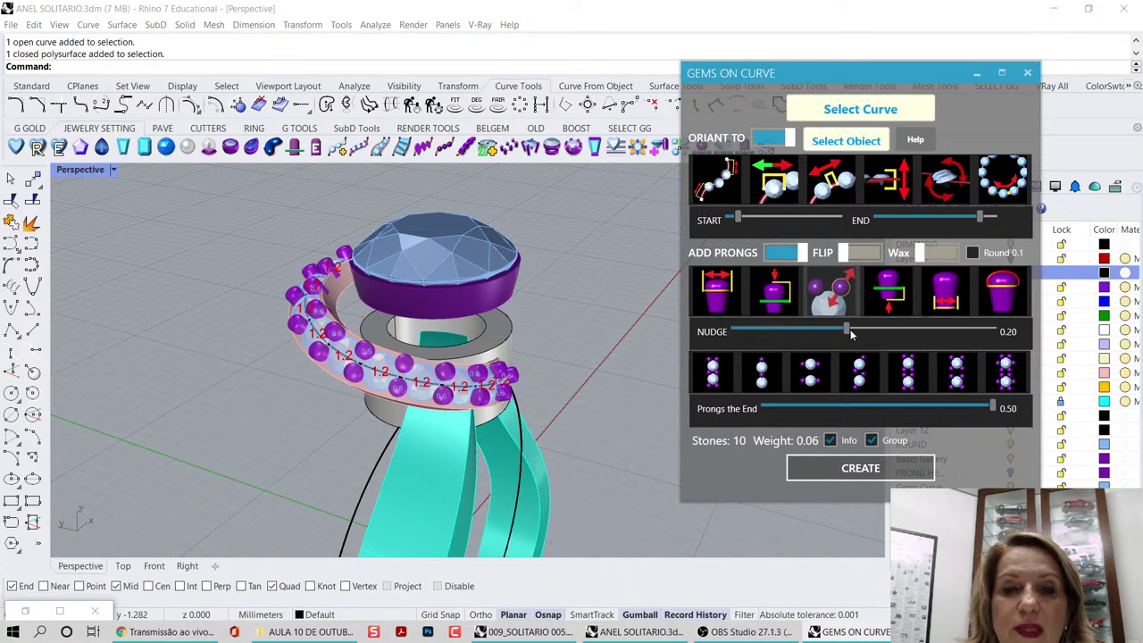
pyautogui.moveTo(357, 344); pyautogui.dragTo(329, 365, button='right')
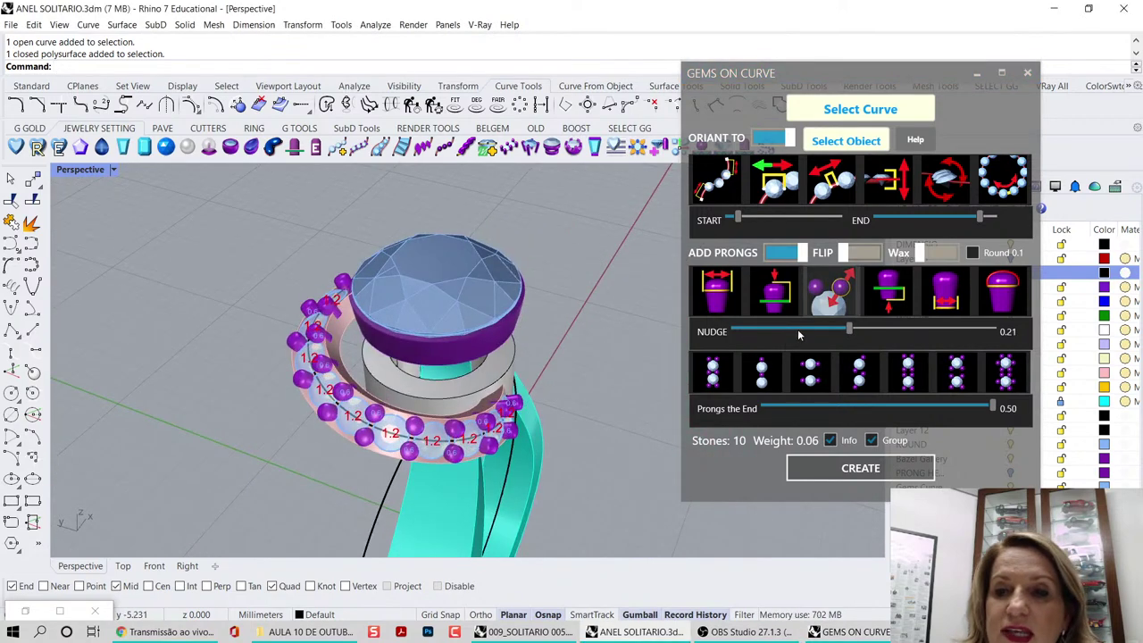
pyautogui.moveTo(850, 333); pyautogui.dragTo(828, 330)
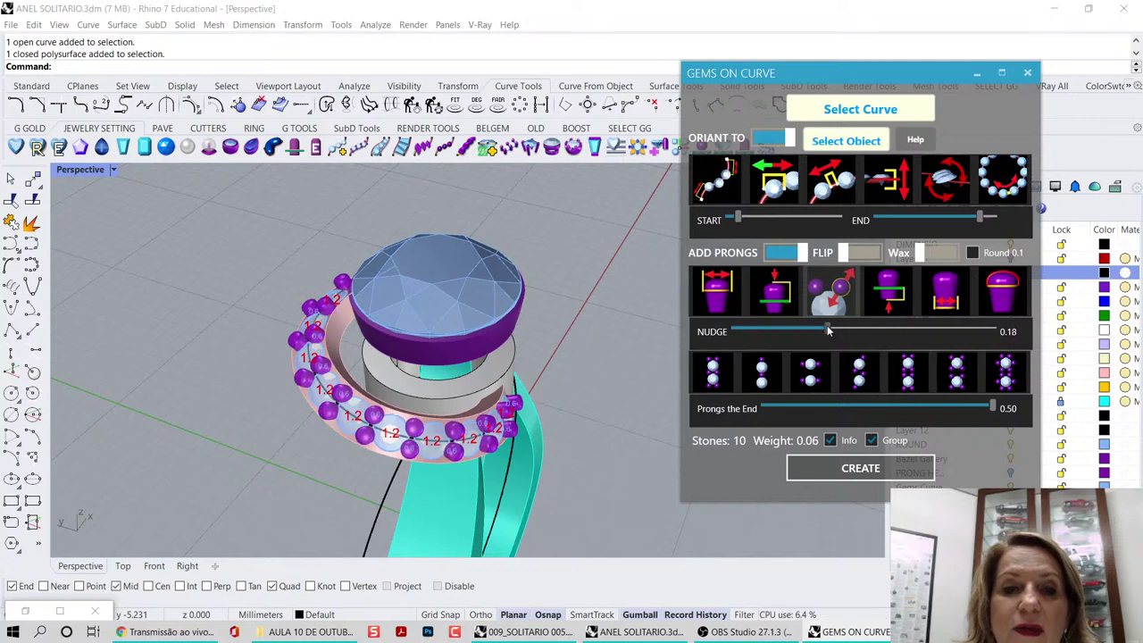
# - Try a prong start size of 0.50, then set it to 0.55
pyautogui.click(728, 308)
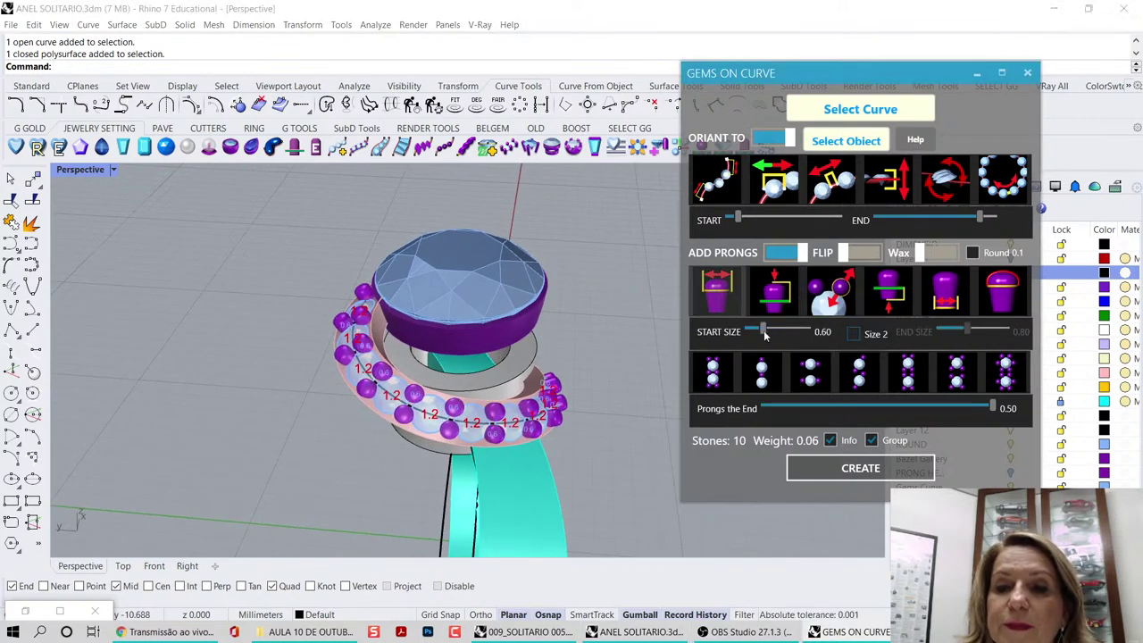
pyautogui.write('0.5')
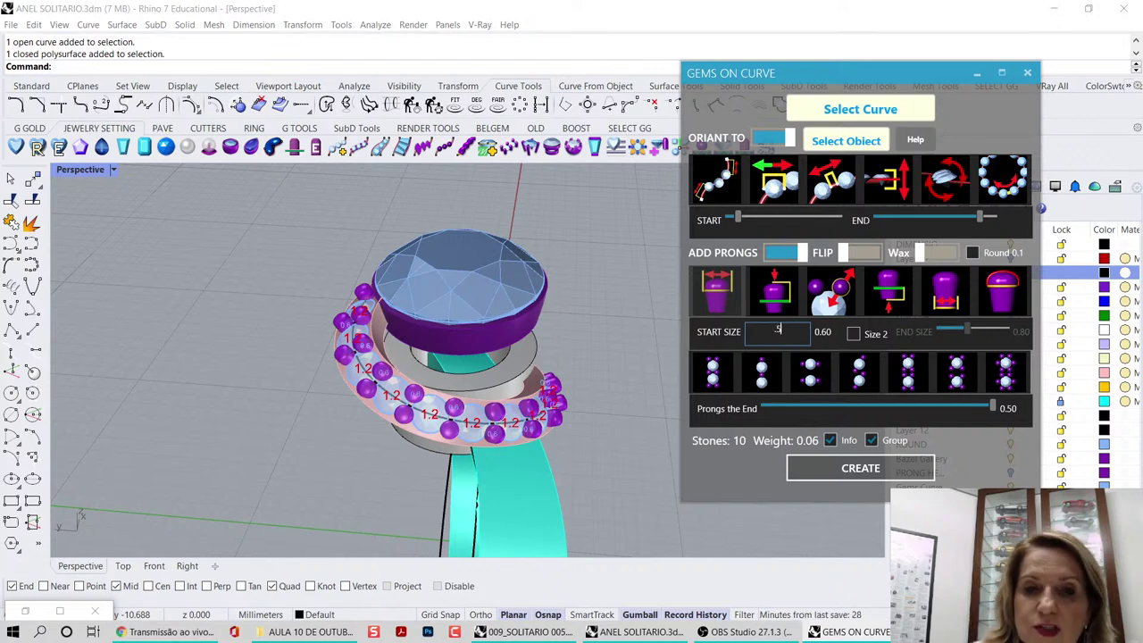
pyautogui.press('Return')
pyautogui.click(826, 293)
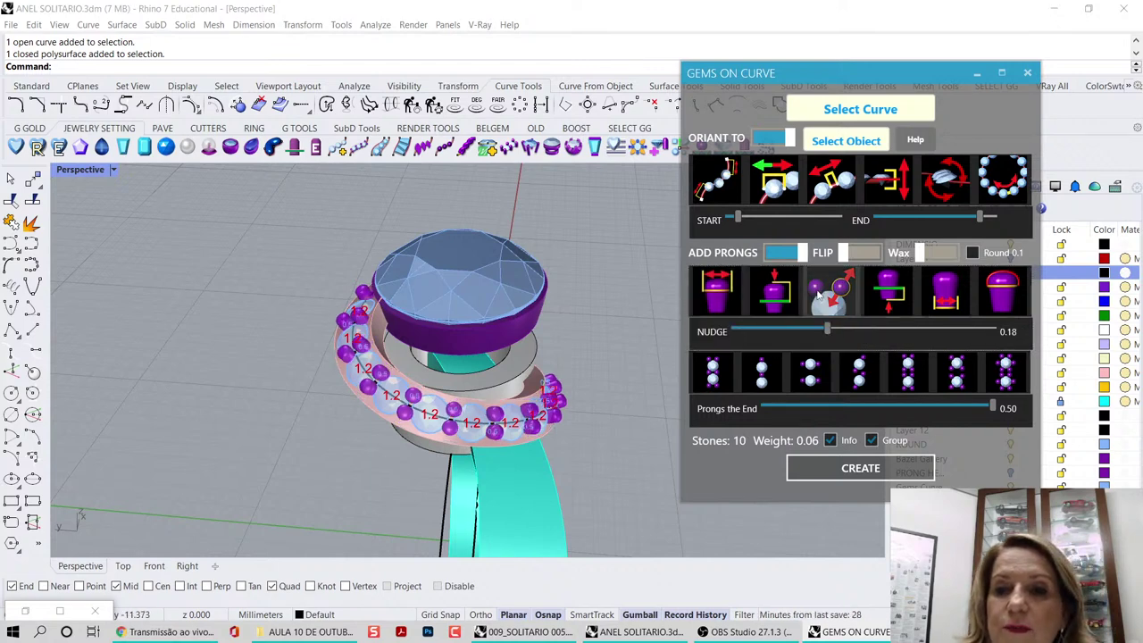
pyautogui.click(723, 295)
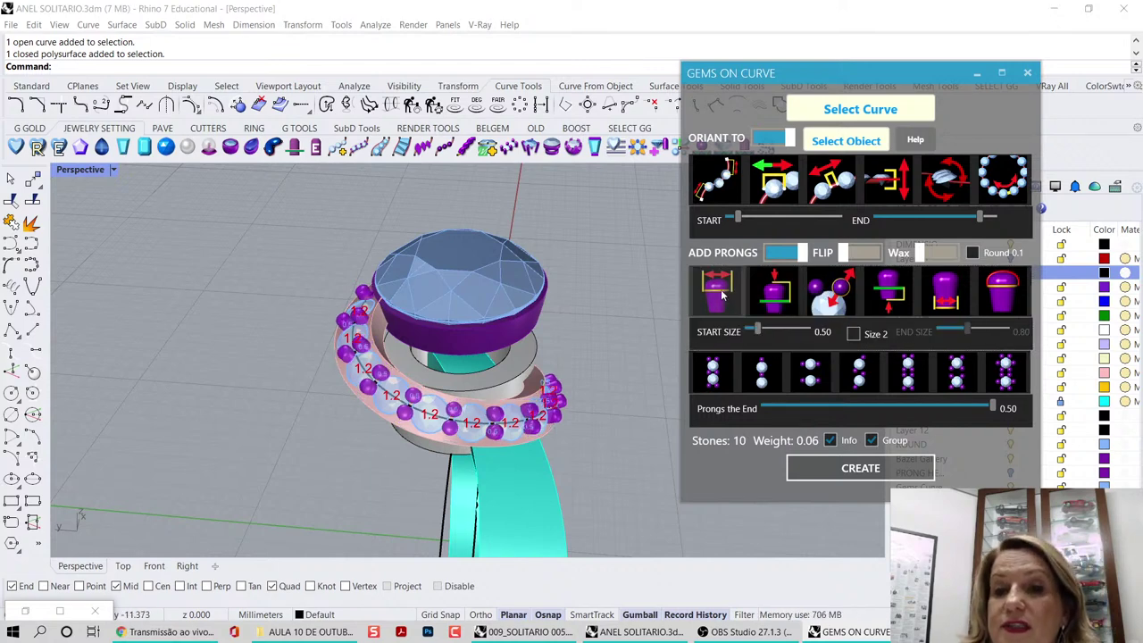
pyautogui.click(761, 332)
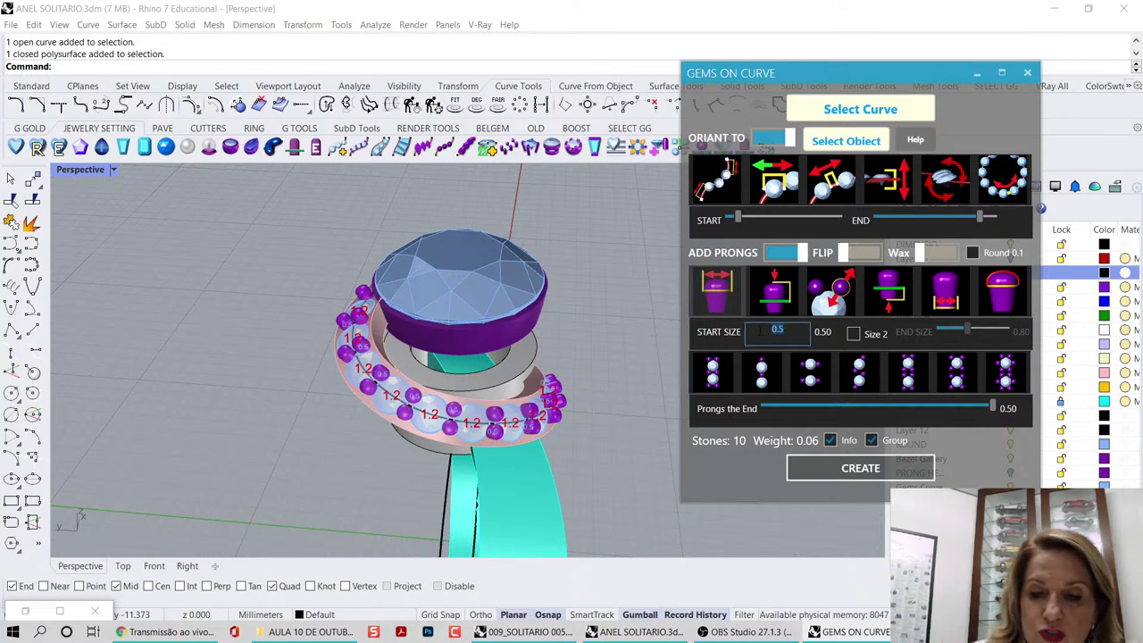
pyautogui.press('BackSpace')
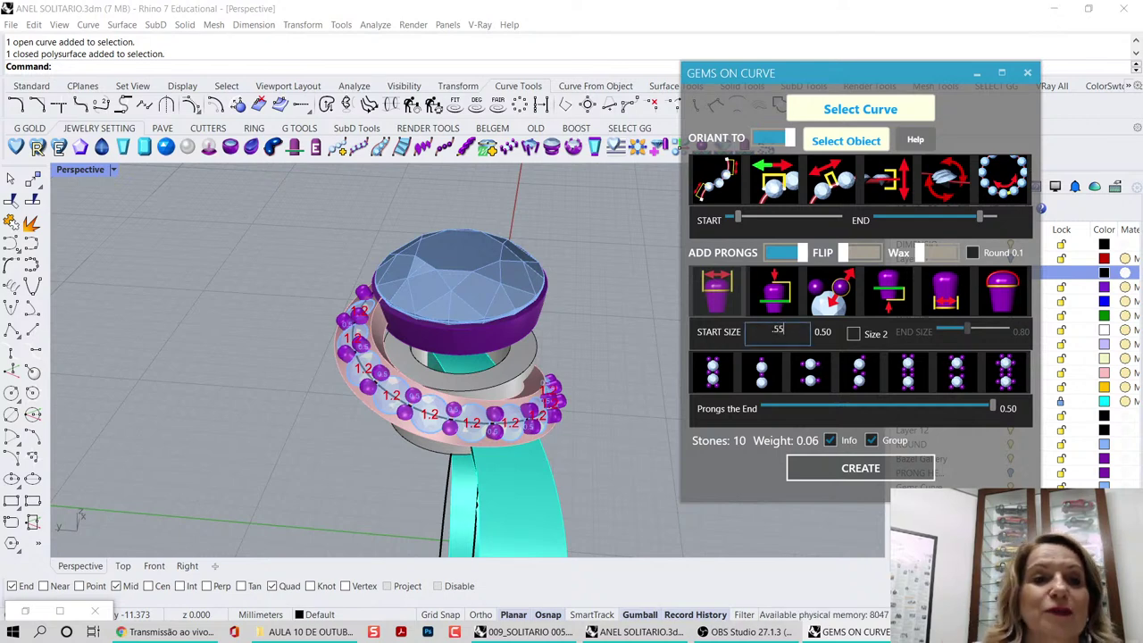
pyautogui.press('Return')
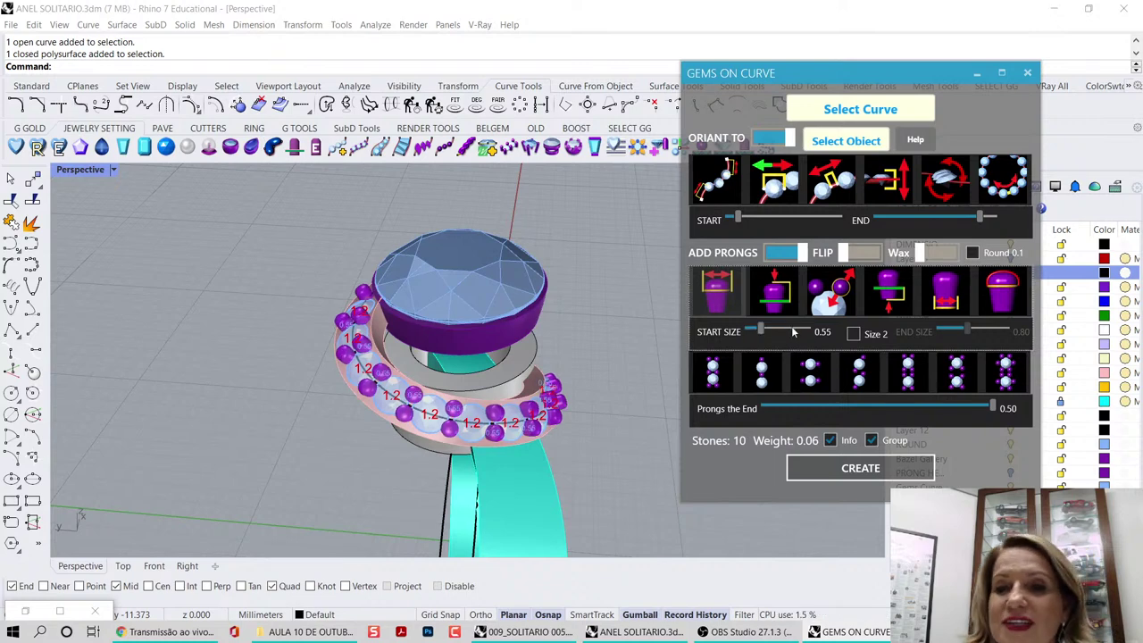
# - Set the end prongs value to 0.41 so that the last prongs hold the gem at the row's end
pyautogui.moveTo(558, 406); pyautogui.dragTo(342, 338, button='right')
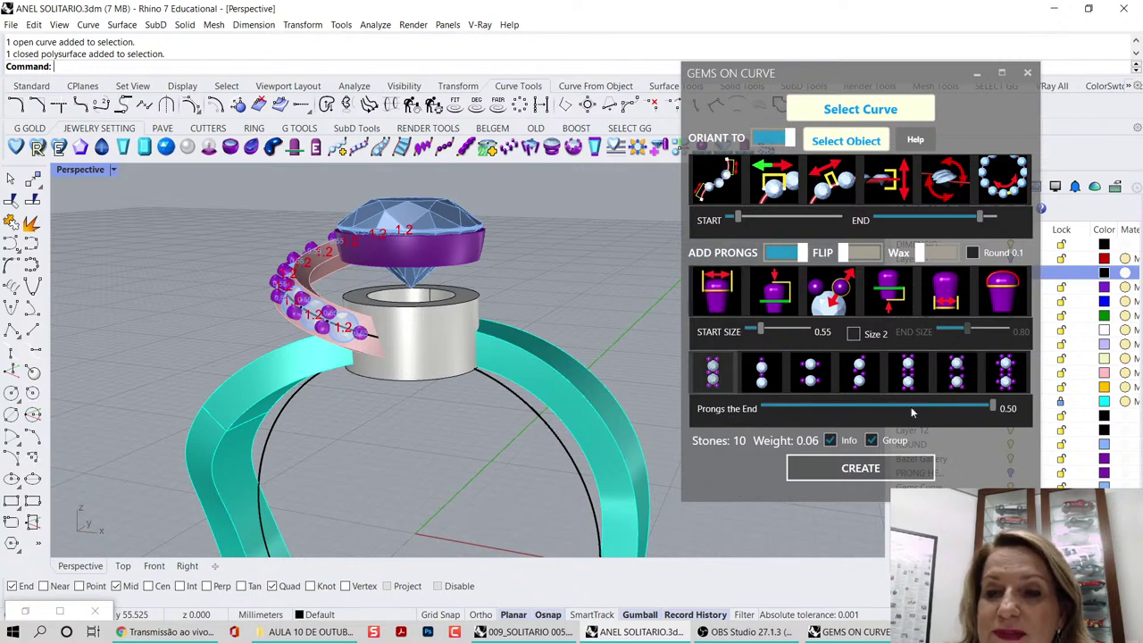
pyautogui.moveTo(575, 334); pyautogui.dragTo(573, 366, button='right')
pyautogui.moveTo(547, 404); pyautogui.dragTo(589, 366, button='right')
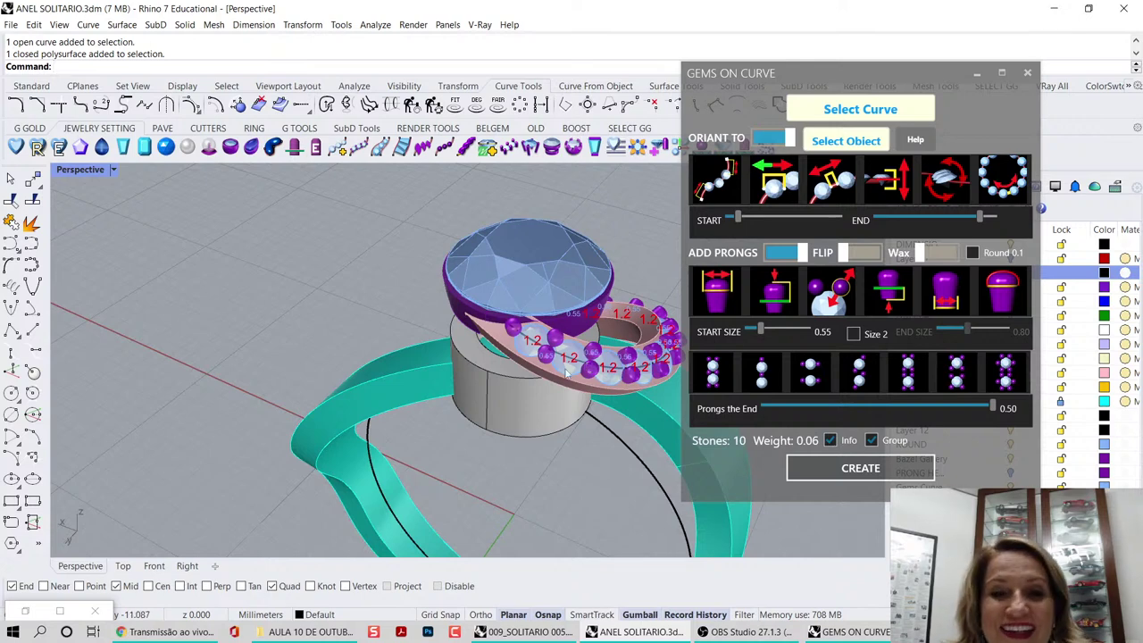
pyautogui.moveTo(591, 369); pyautogui.dragTo(595, 315, button='right')
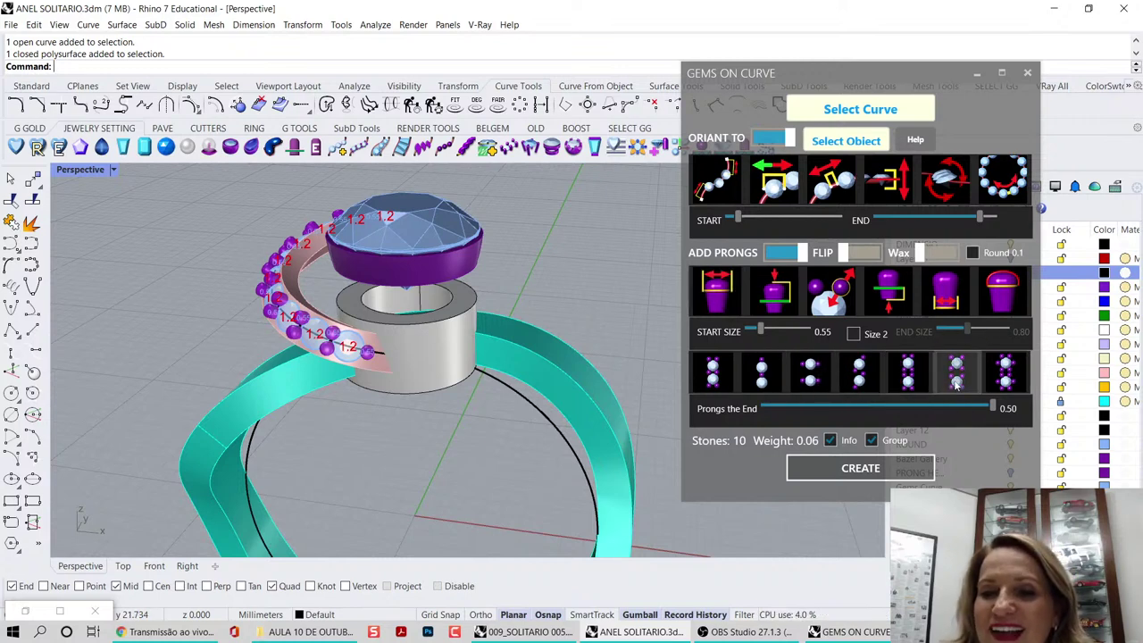
pyautogui.moveTo(994, 409); pyautogui.dragTo(953, 406)
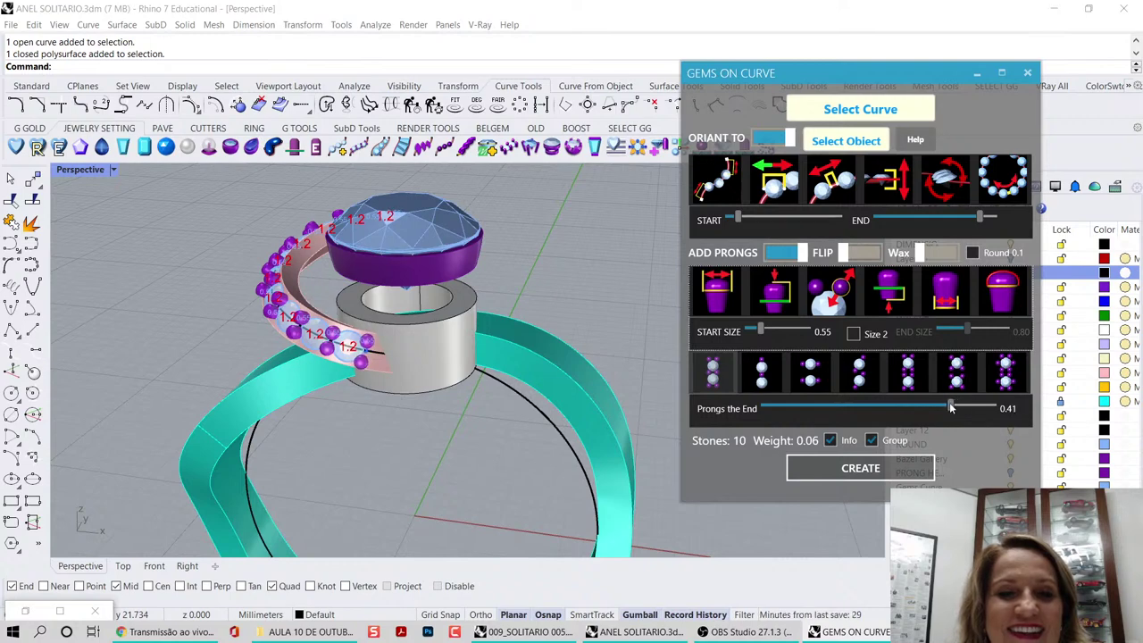
pyautogui.moveTo(332, 332); pyautogui.dragTo(509, 380, button='right')
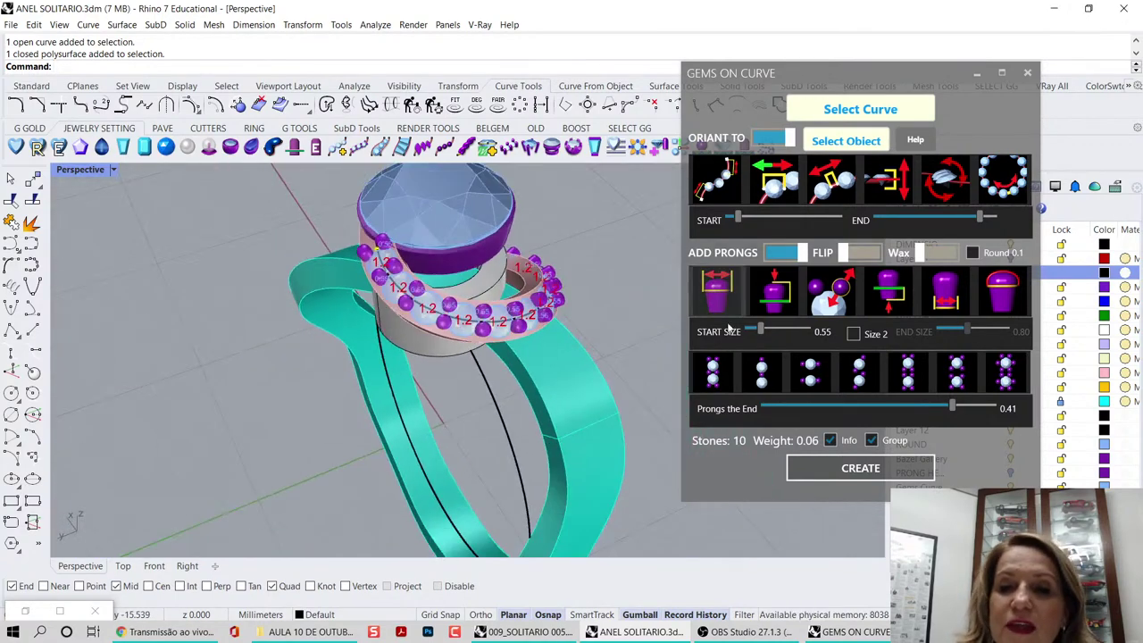
# - Turn off the gem size labels, create the grouped gems and prongs on the band, and close the Gems on Curve tool
pyautogui.click(833, 439)
pyautogui.moveTo(536, 406); pyautogui.dragTo(322, 345, button='right')
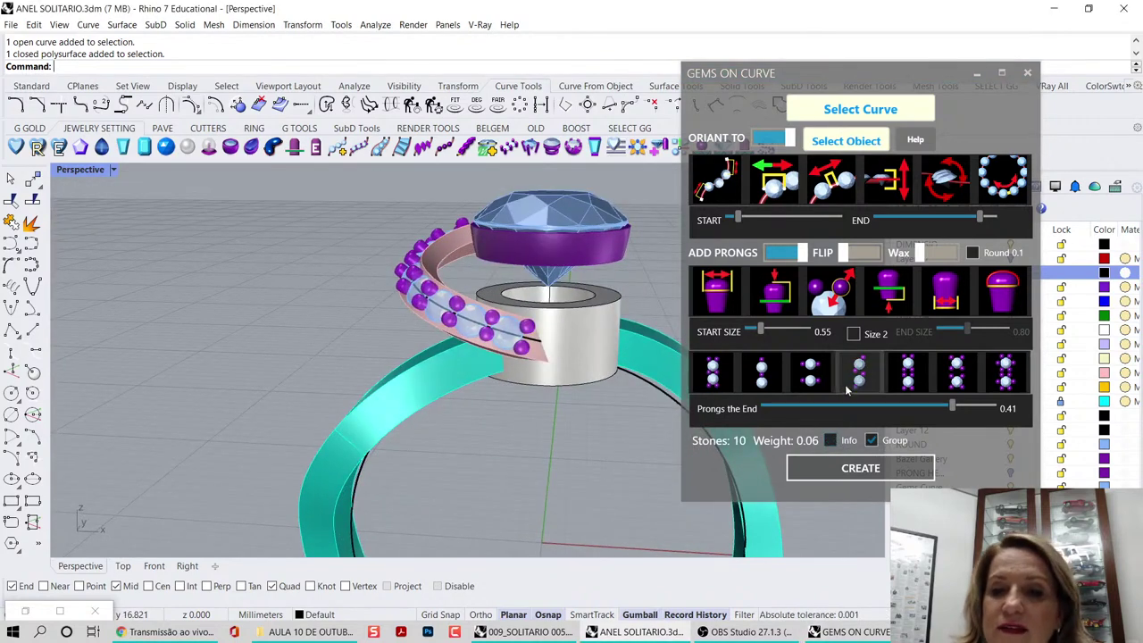
pyautogui.click(861, 471)
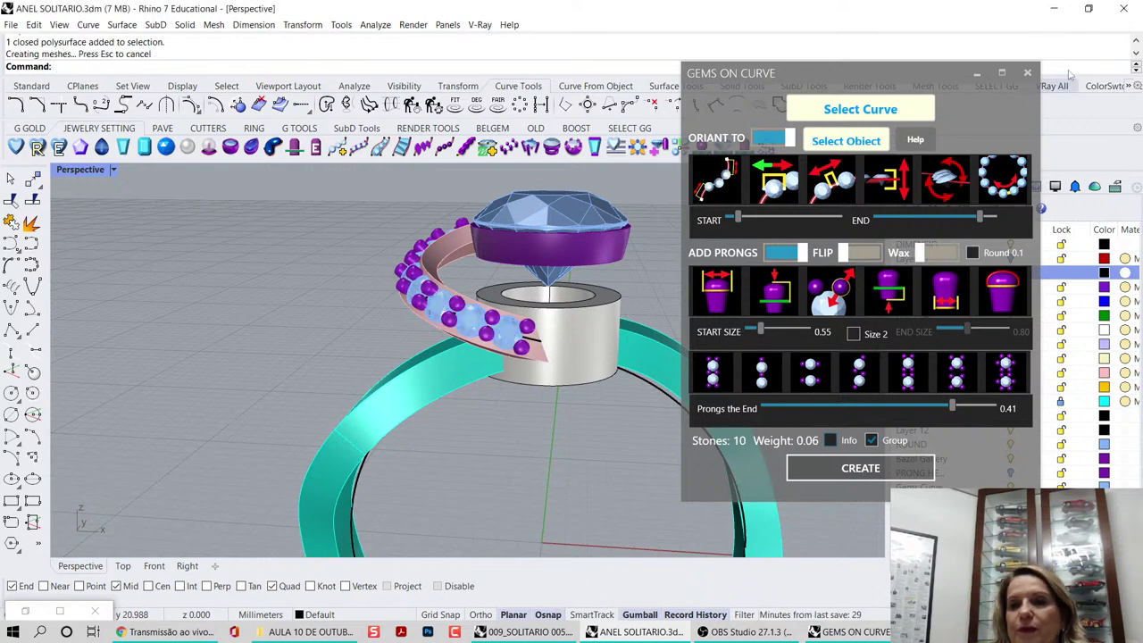
pyautogui.click(1027, 72)
pyautogui.moveTo(534, 312); pyautogui.dragTo(740, 327, button='right')
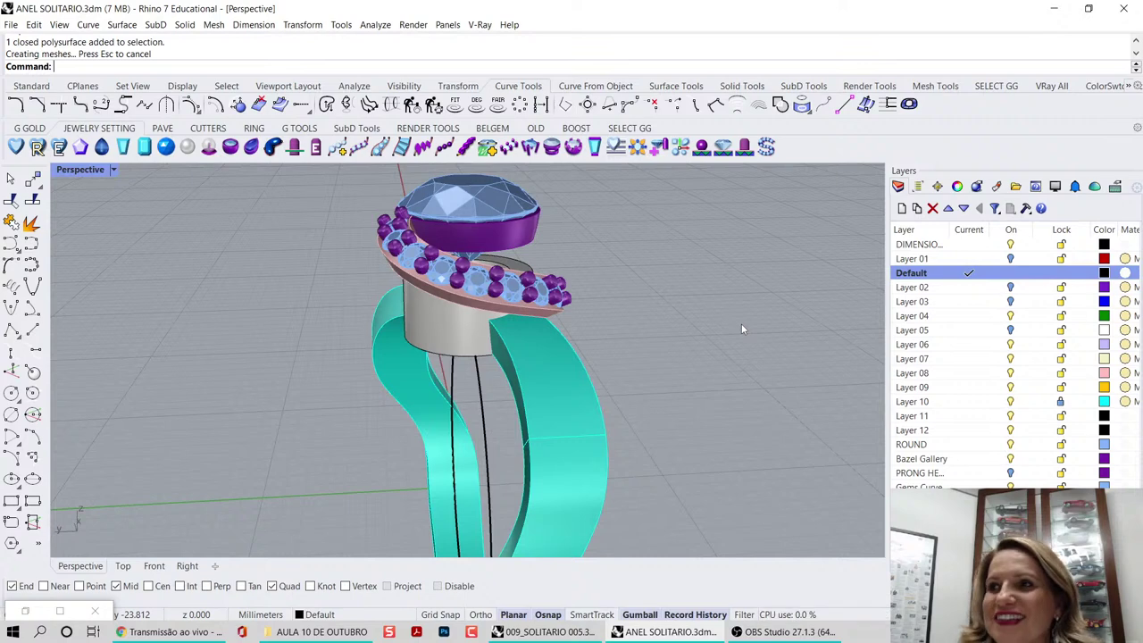
pyautogui.moveTo(741, 328); pyautogui.dragTo(530, 325, button='right')
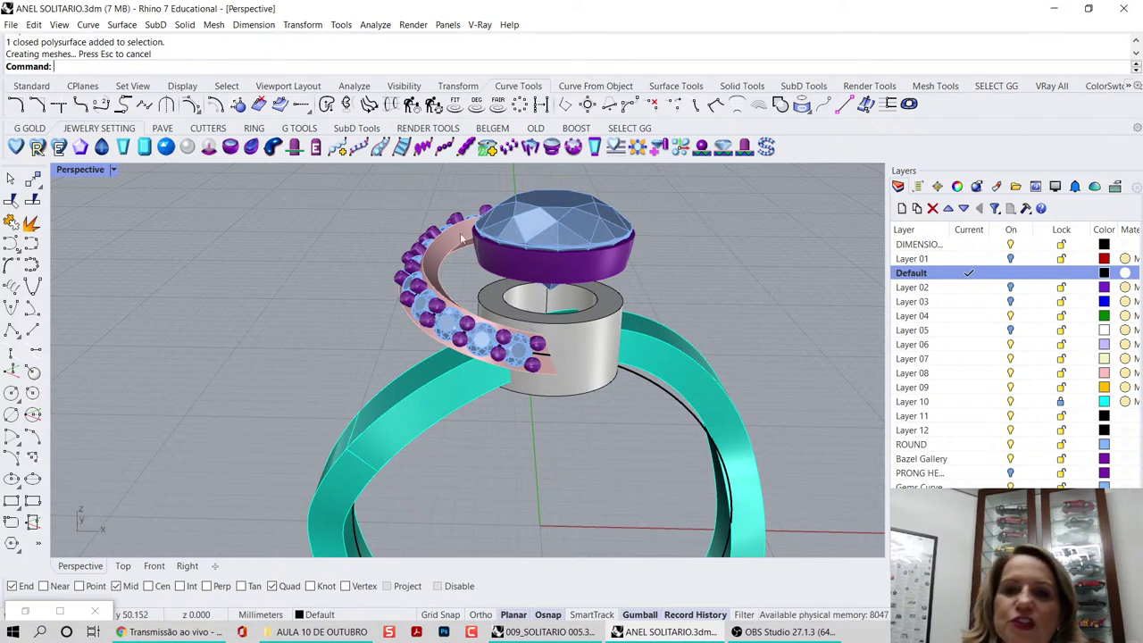
pyautogui.moveTo(571, 266); pyautogui.dragTo(485, 237, button='right')
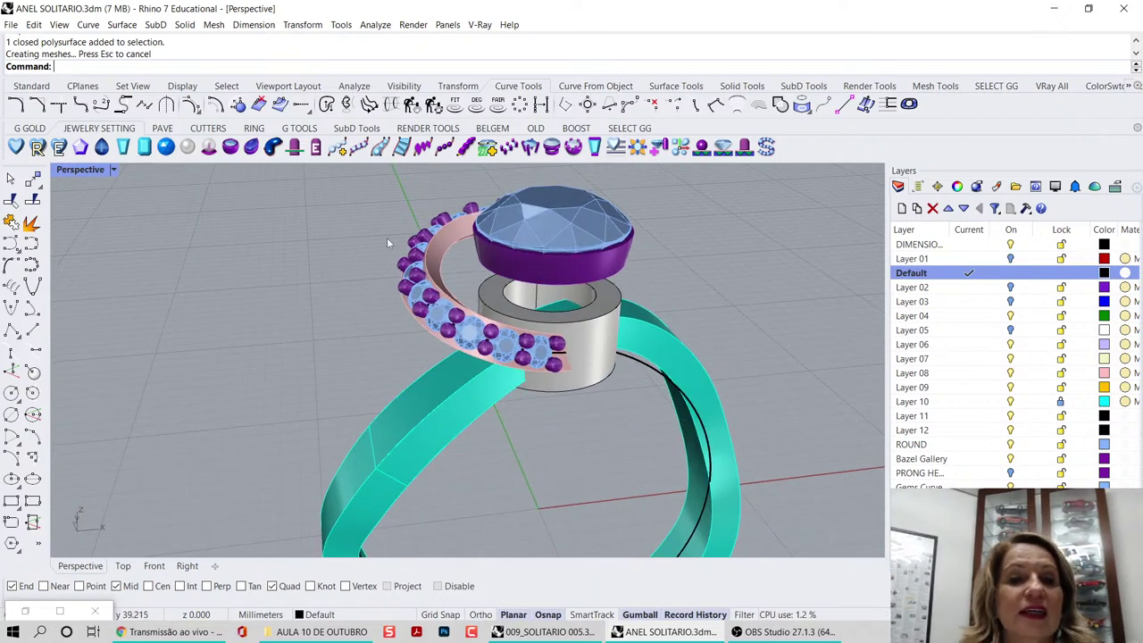
pyautogui.moveTo(386, 238); pyautogui.dragTo(413, 165, button='right')
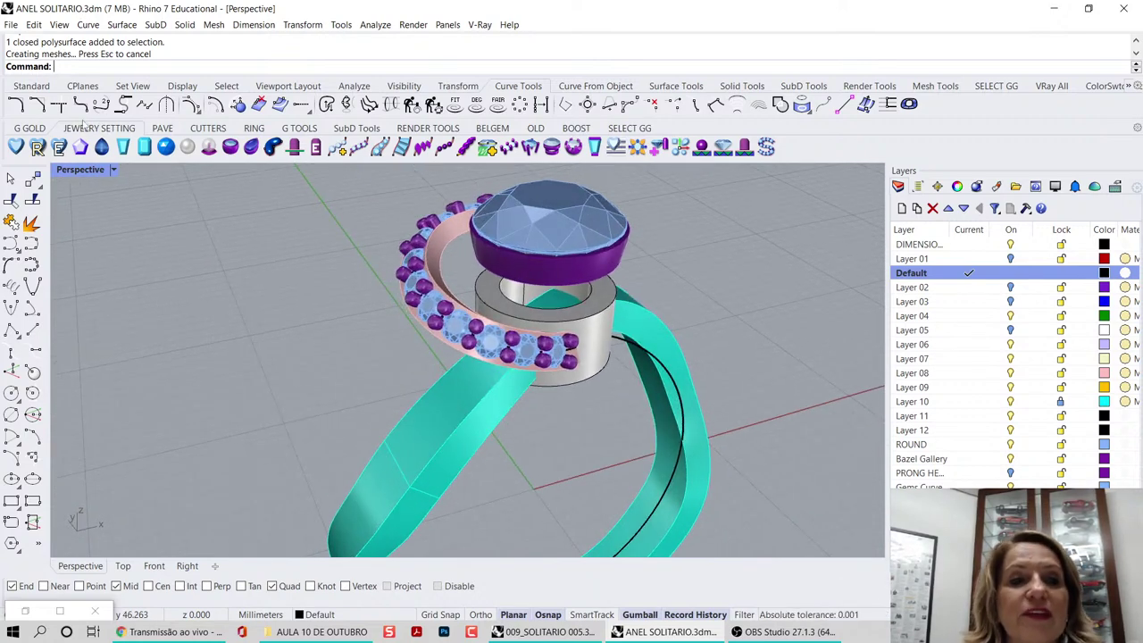
pyautogui.click(29, 127)
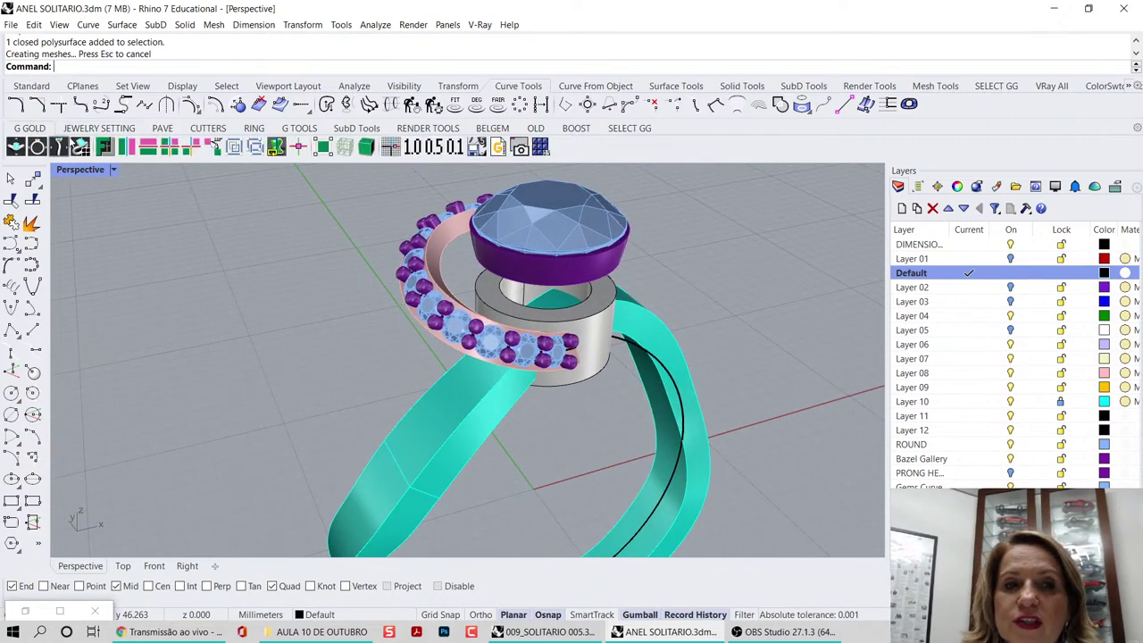
pyautogui.click(295, 132)
pyautogui.click(157, 131)
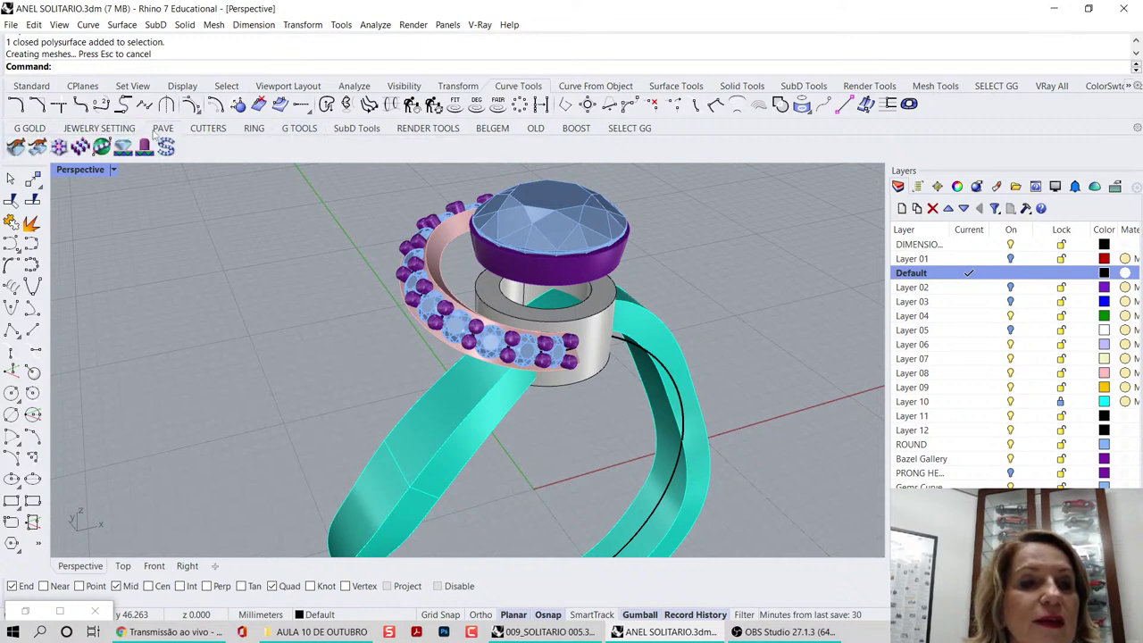
pyautogui.click(350, 132)
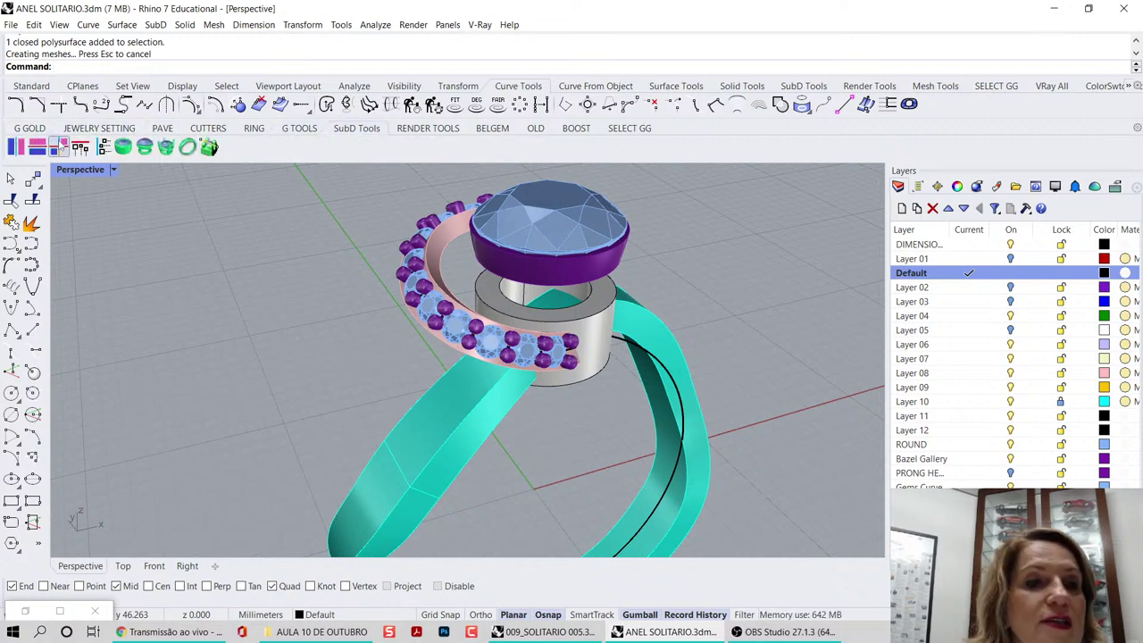
pyautogui.click(28, 130)
pyautogui.click(100, 130)
pyautogui.click(163, 131)
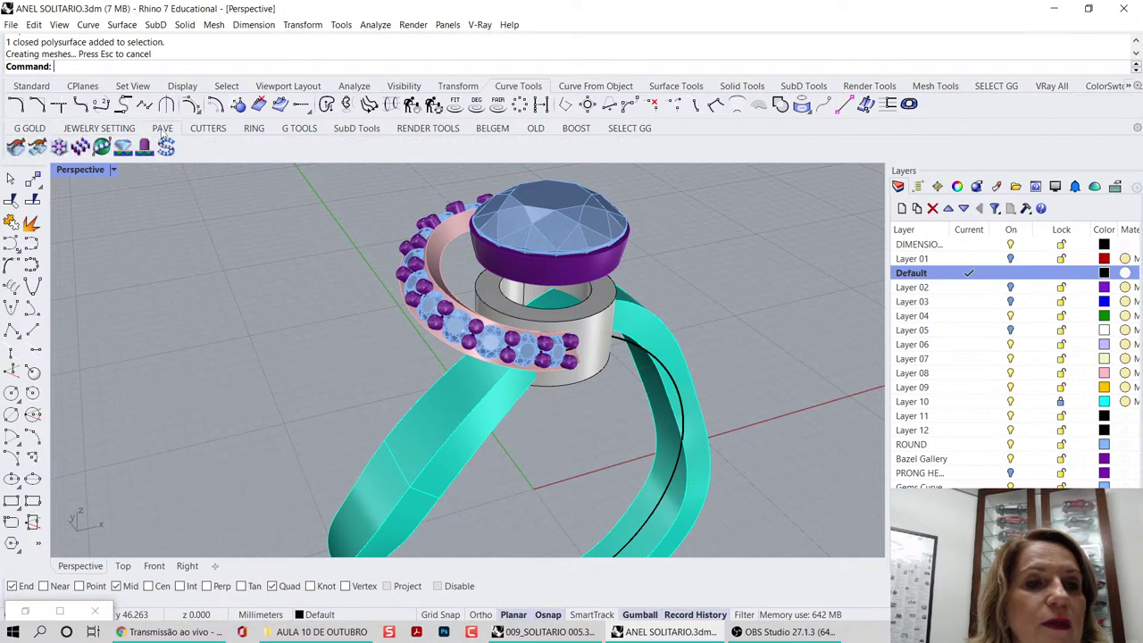
pyautogui.click(213, 131)
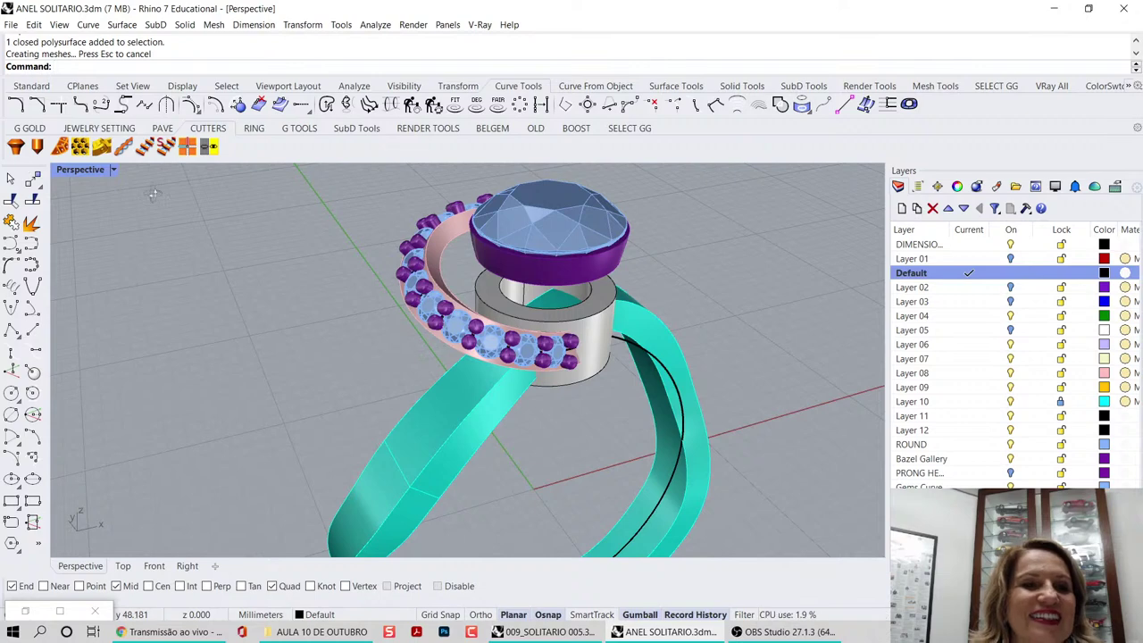
pyautogui.moveTo(150, 192)
pyautogui.mouseDown(button='right')
pyautogui.moveTo(168, 194)
pyautogui.moveTo(134, 193)
pyautogui.mouseUp(button='right')
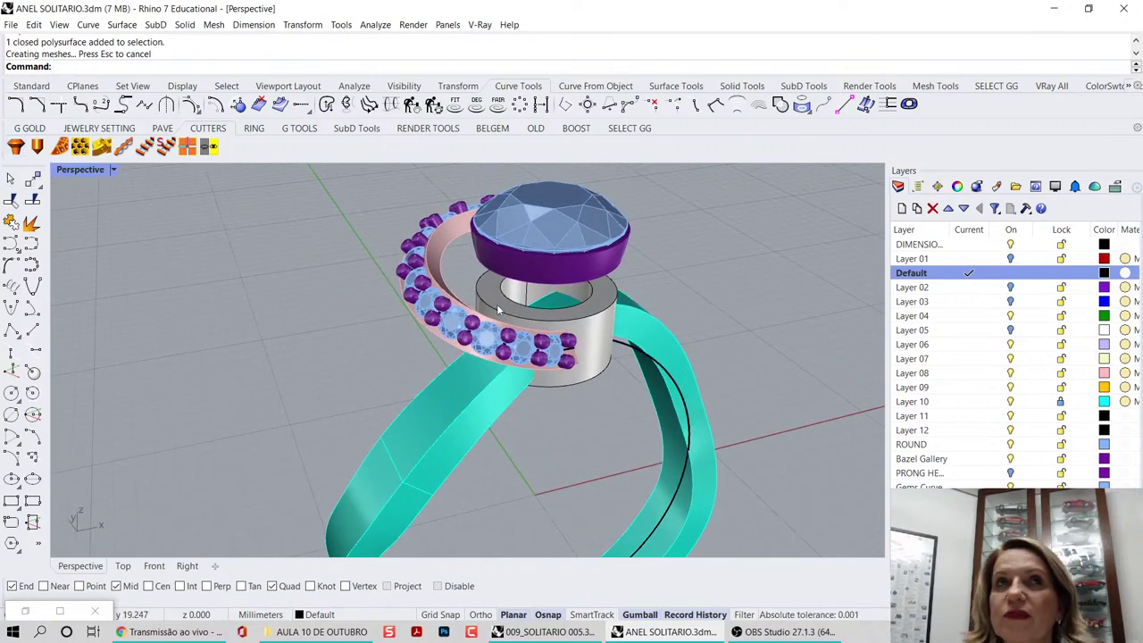
# - Fillet the two inner edges of the swept gem band with a 0.3 radius
pyautogui.moveTo(500, 310); pyautogui.dragTo(519, 217, button='right')
pyautogui.scroll(5, 460, 274)
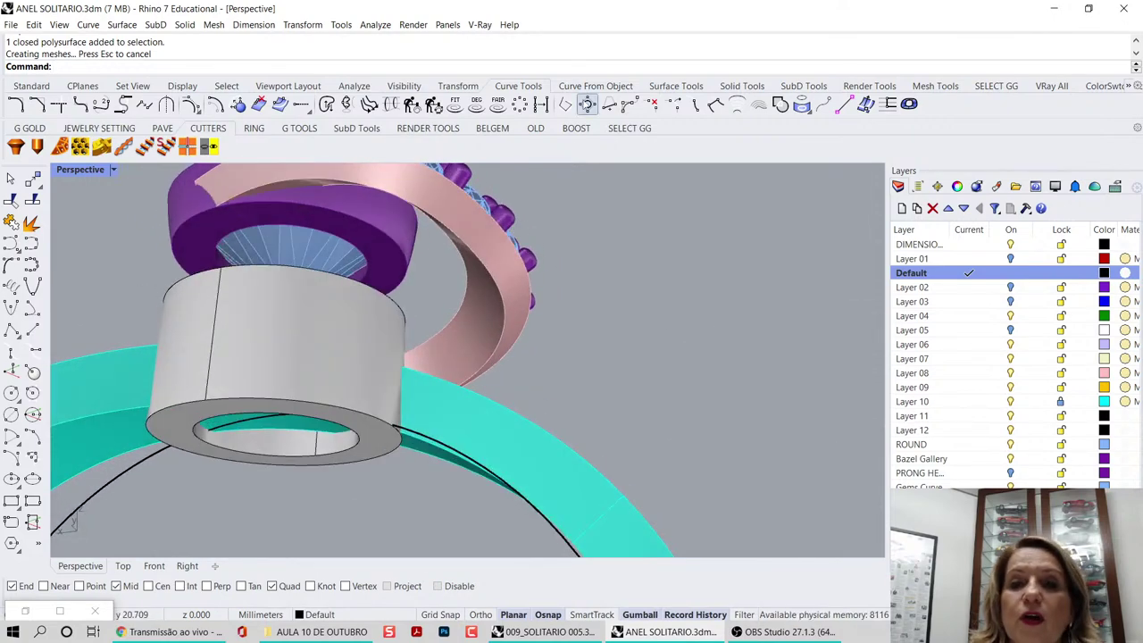
pyautogui.click(741, 85)
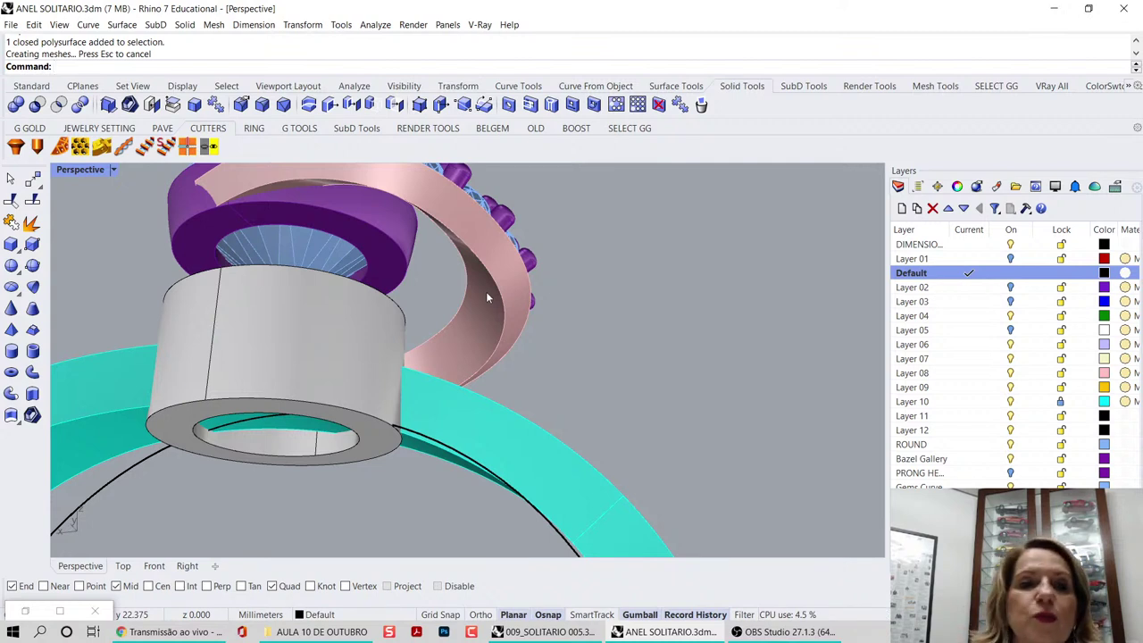
pyautogui.click(263, 106)
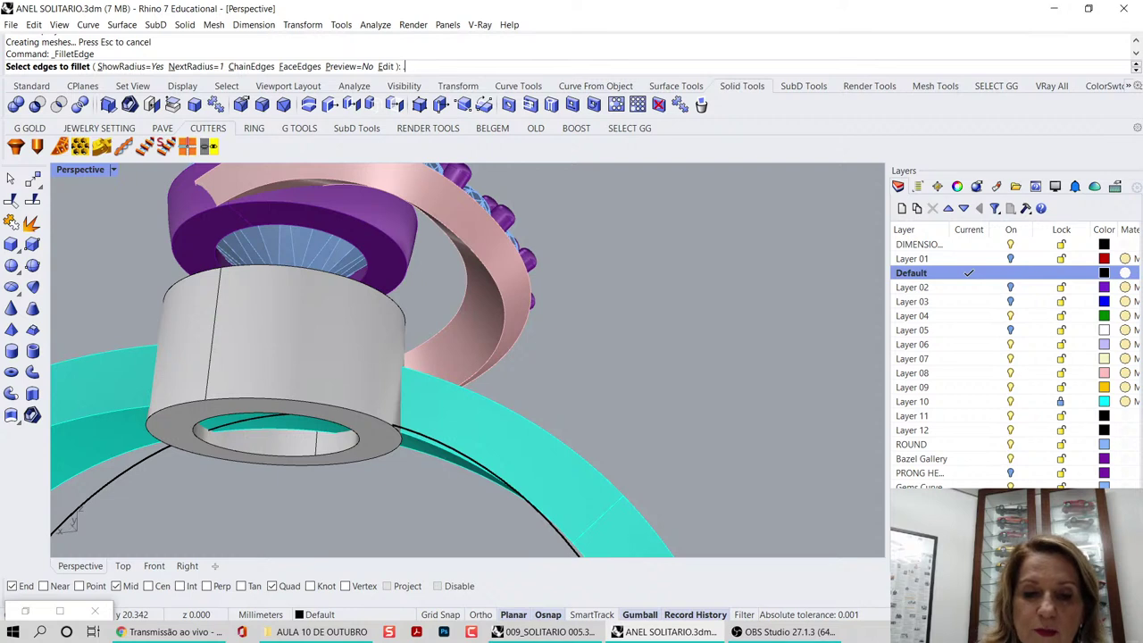
pyautogui.write('.3')
pyautogui.press('Return')
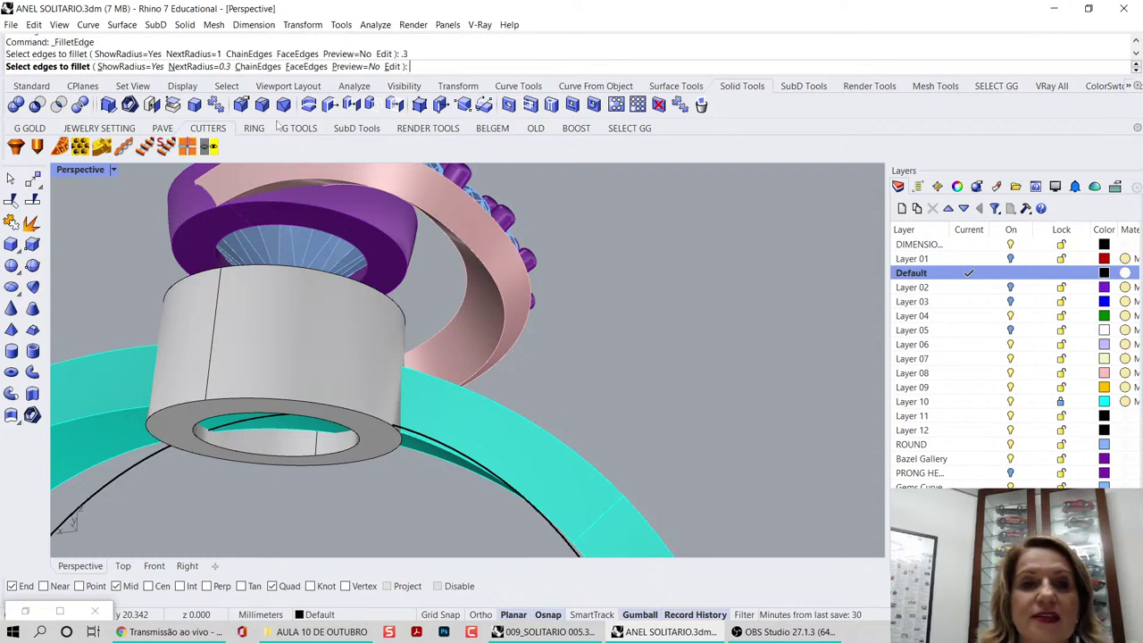
pyautogui.click(409, 206)
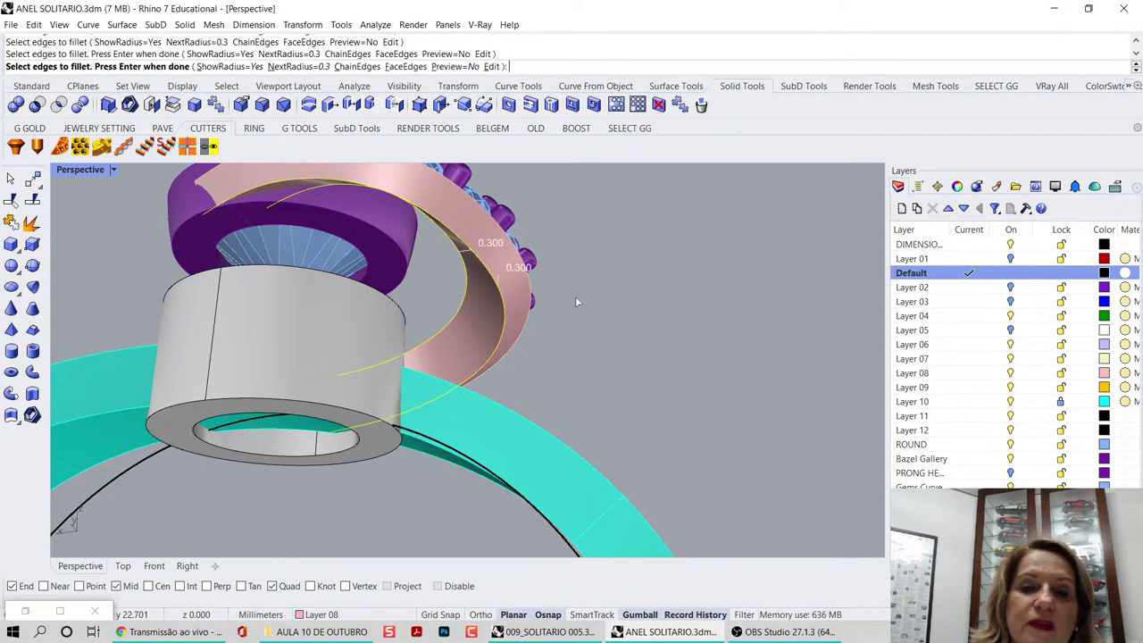
pyautogui.press('Return')
pyautogui.press('Return')
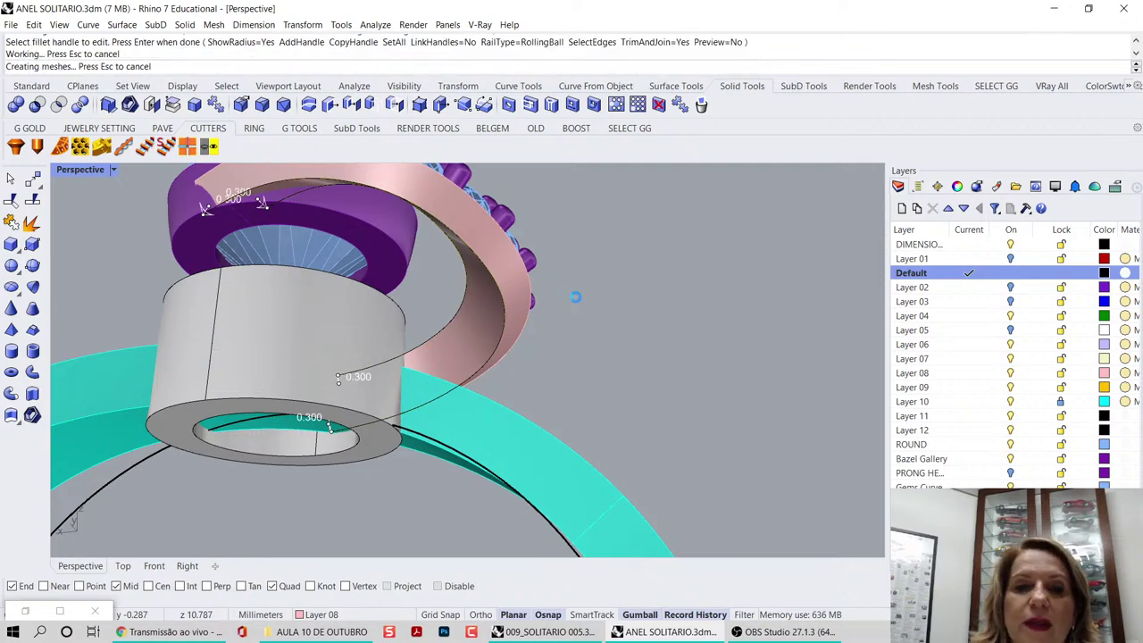
# - Raise the centre gem together with its bezel slightly so the head sits higher above the gem band
pyautogui.moveTo(584, 304); pyautogui.dragTo(384, 359, button='right')
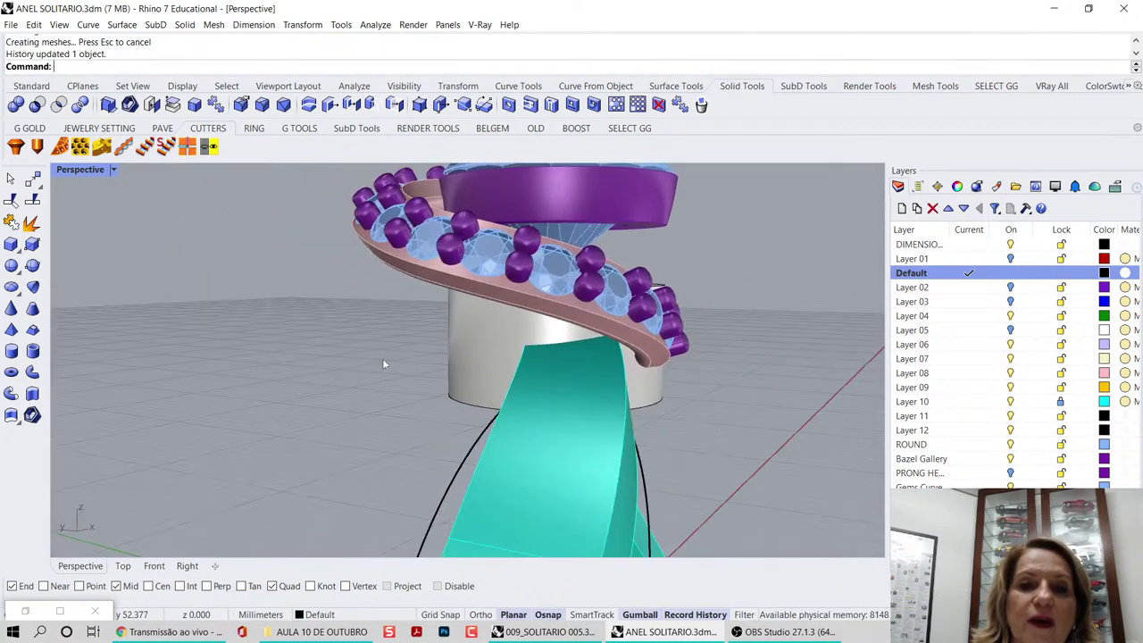
pyautogui.moveTo(527, 344); pyautogui.dragTo(437, 253, button='right')
pyautogui.scroll(5, 422, 229)
pyautogui.click(449, 209)
pyautogui.keyDown('shift'); pyautogui.click(475, 253); pyautogui.keyUp('shift')
pyautogui.moveTo(254, 238); pyautogui.dragTo(253, 232)
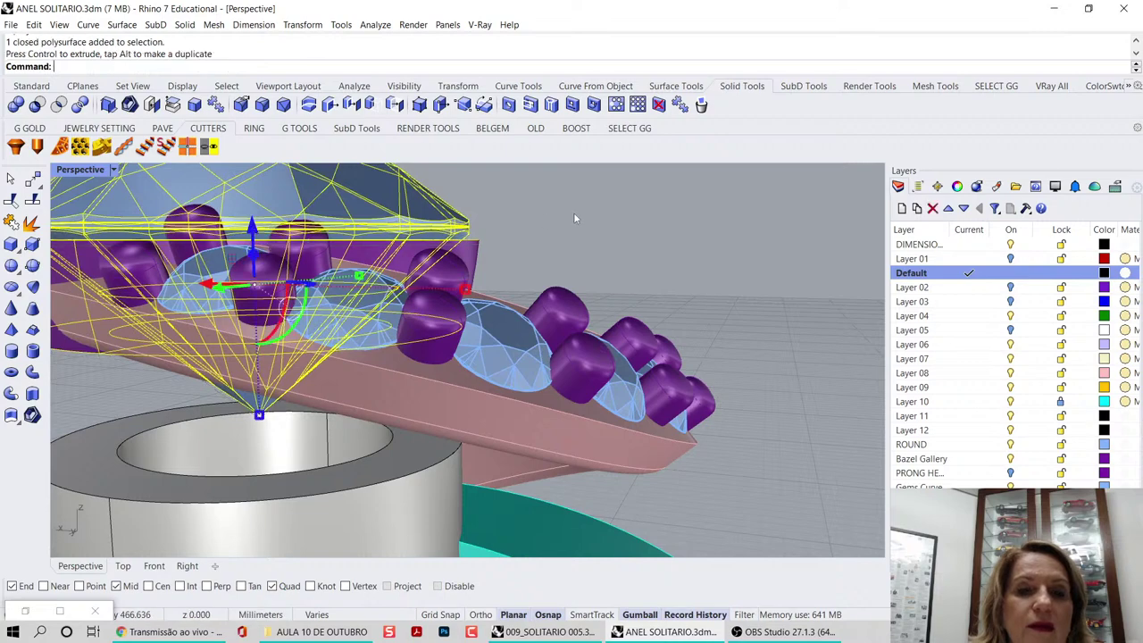
pyautogui.click(574, 213)
# - Hide the large centre gem, leaving its bezel and the row of small gems displayed
pyautogui.scroll(-4, 568, 215)
pyautogui.moveTo(435, 284); pyautogui.dragTo(306, 284, button='right')
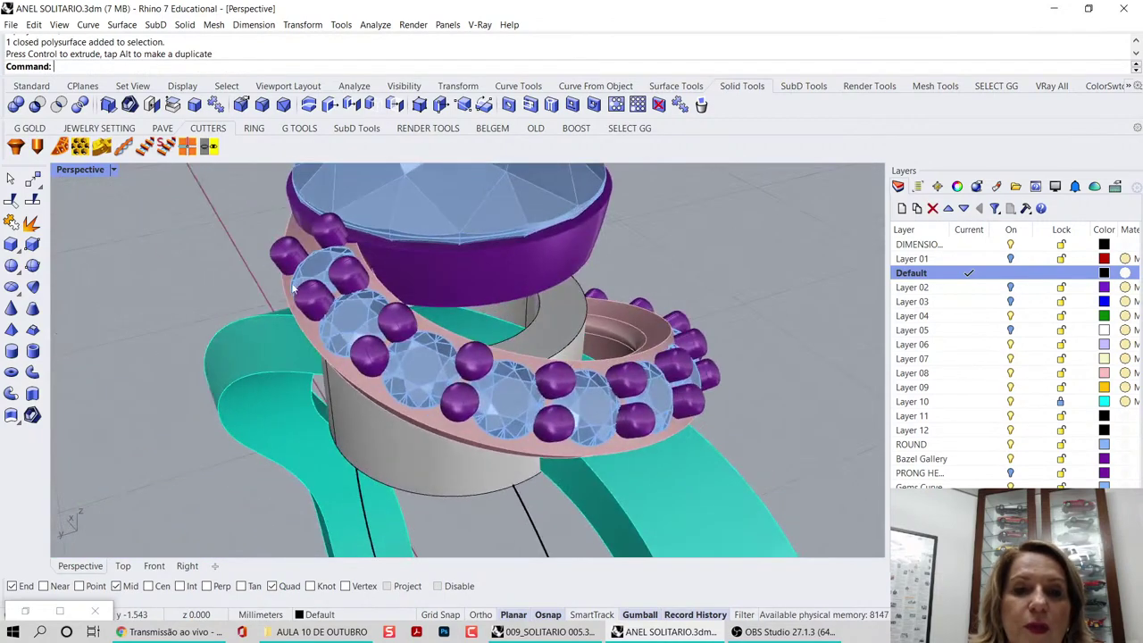
pyautogui.scroll(-4, 303, 276)
pyautogui.scroll(4, 498, 332)
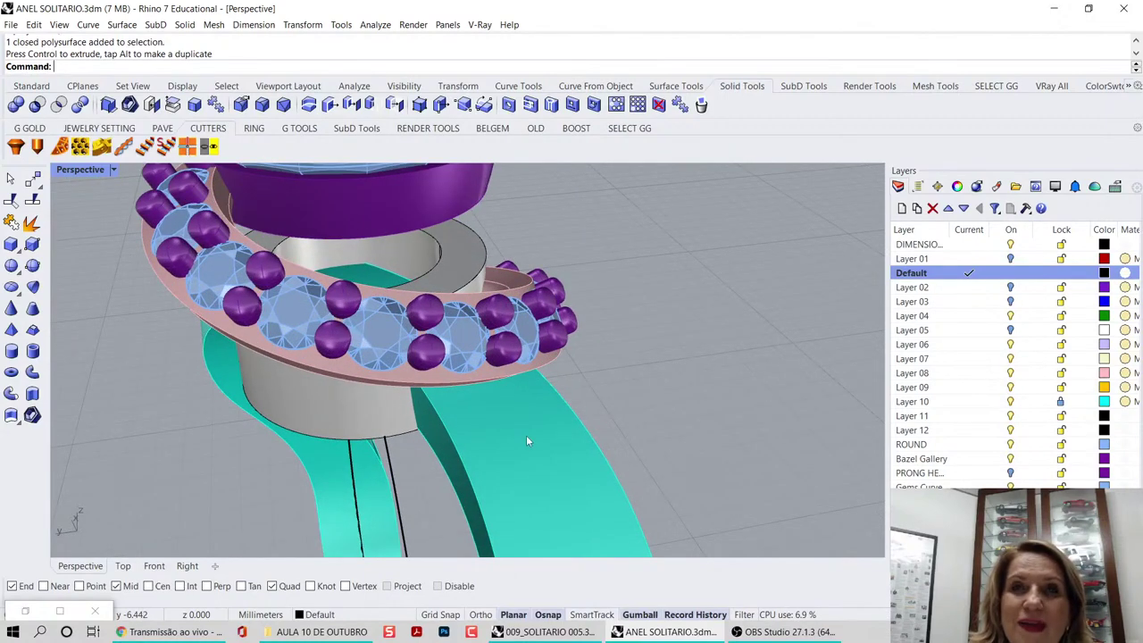
pyautogui.scroll(-4, 391, 331)
pyautogui.moveTo(448, 348); pyautogui.dragTo(379, 313, button='right')
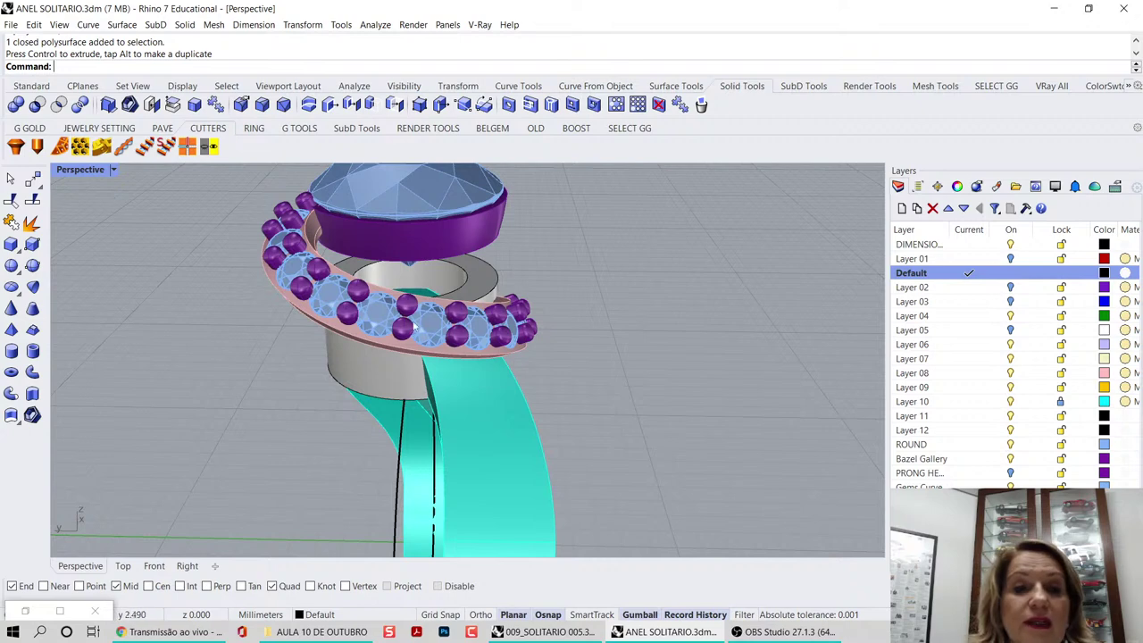
pyautogui.click(425, 194)
pyautogui.middleClick(632, 225)
pyautogui.click(558, 186)
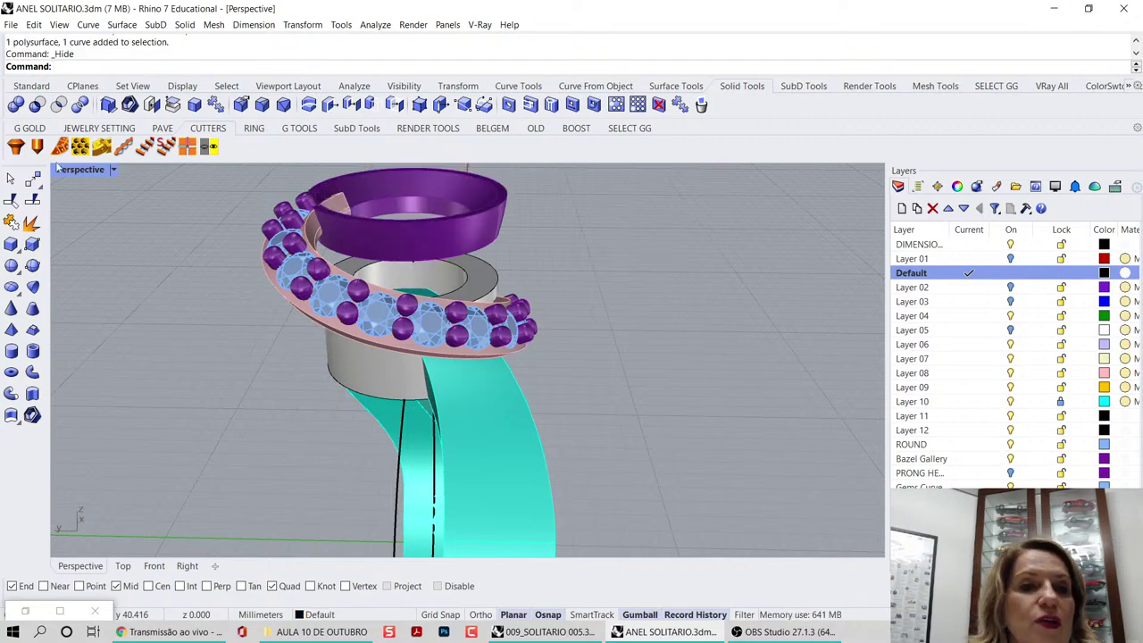
# - Start the Gems Cutters tool and preview cutters for the whole row of small gems on the band
pyautogui.click(17, 147)
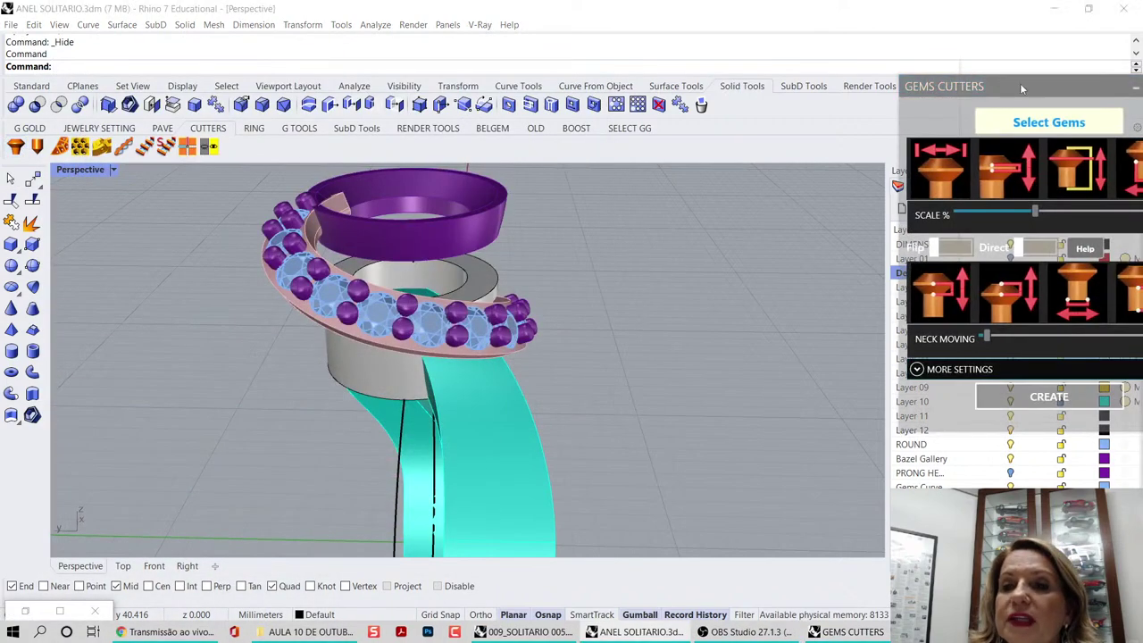
pyautogui.moveTo(1020, 83); pyautogui.dragTo(716, 65)
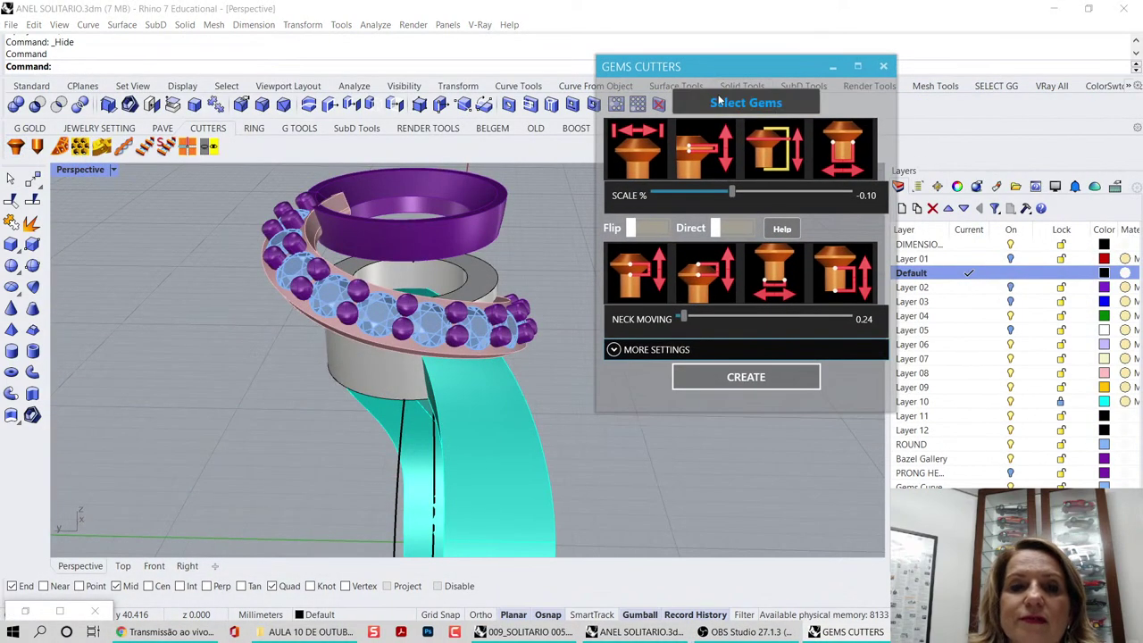
pyautogui.click(484, 336)
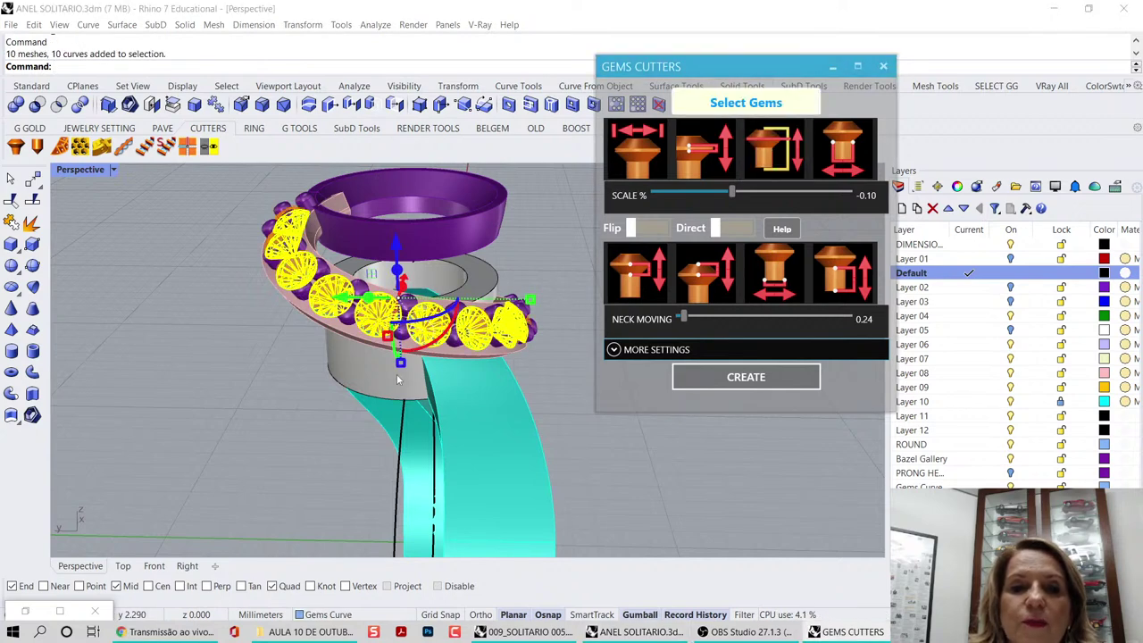
pyautogui.moveTo(399, 380); pyautogui.dragTo(354, 280, button='right')
pyautogui.press('Escape')
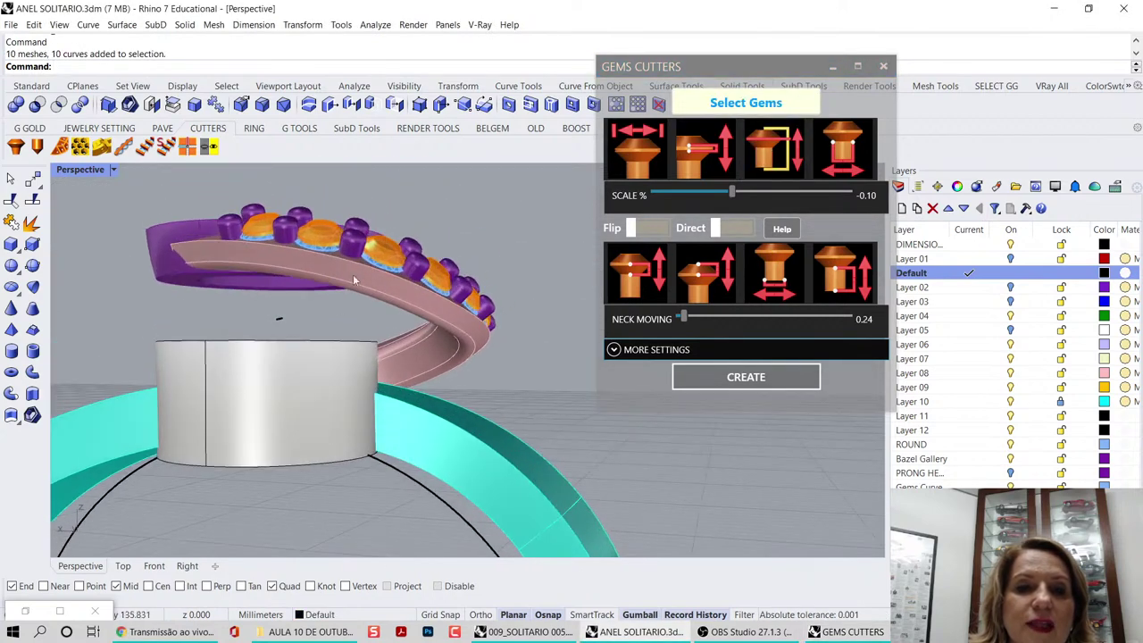
# - Hide the grey cylinder below the bezel so the band's end and its cutters are unobstructed in the Right view
pyautogui.scroll(2, 354, 279)
pyautogui.doubleClick(82, 170)
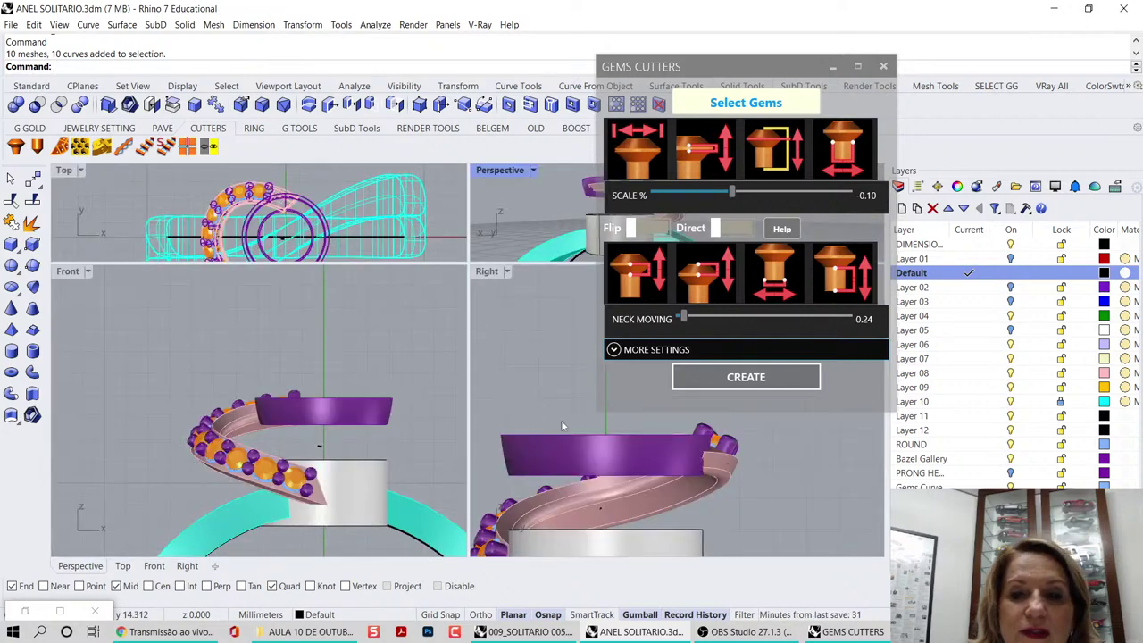
pyautogui.doubleClick(497, 276)
pyautogui.moveTo(494, 278); pyautogui.dragTo(145, 168, button='right')
pyautogui.doubleClick(64, 169)
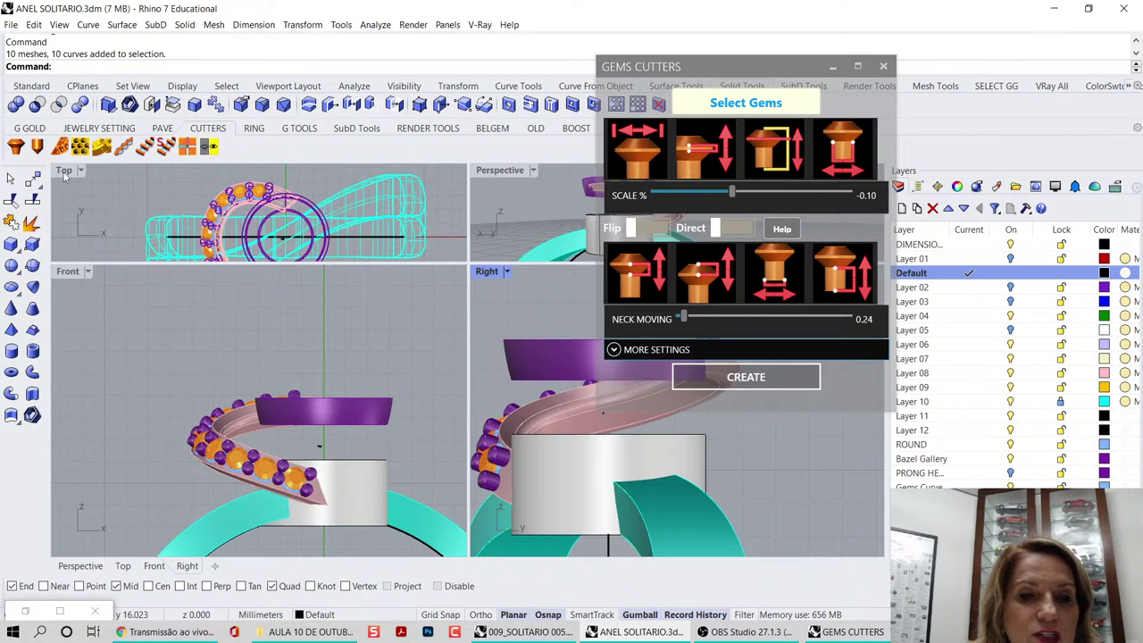
pyautogui.doubleClick(487, 271)
pyautogui.moveTo(297, 397); pyautogui.dragTo(335, 352, button='right')
pyautogui.click(377, 402)
pyautogui.middleClick(377, 400)
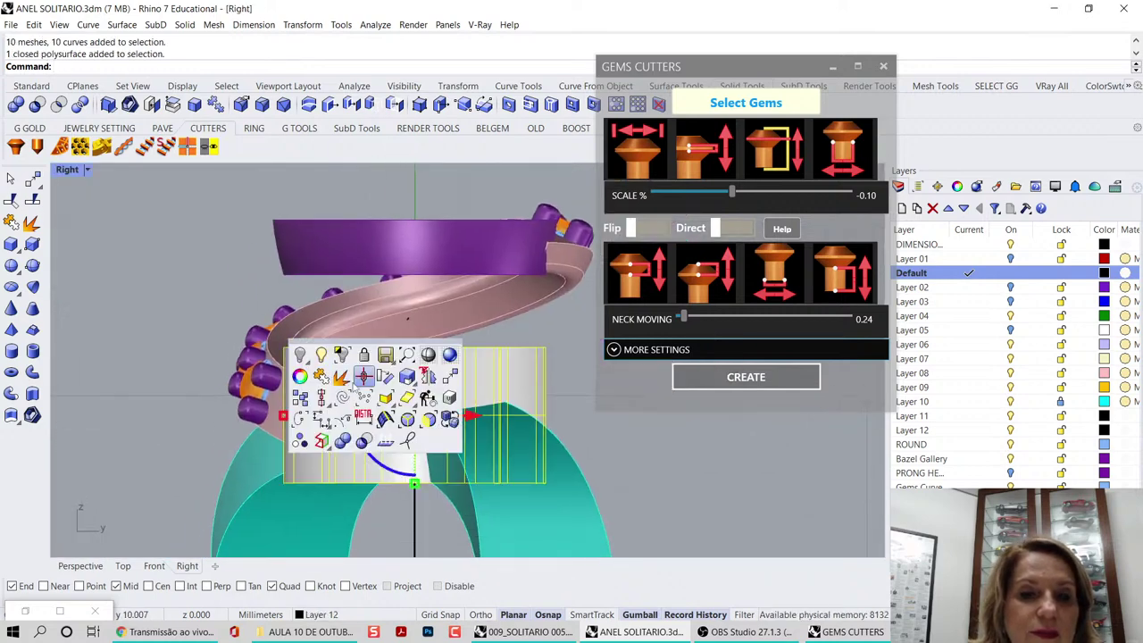
pyautogui.click(300, 358)
pyautogui.rightClick(505, 435)
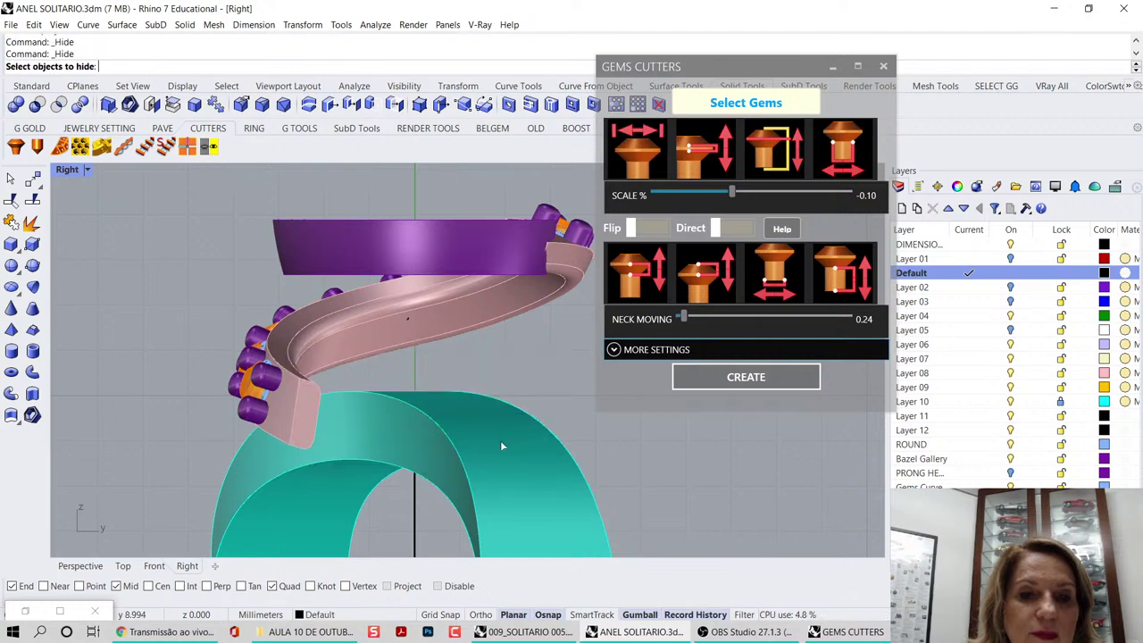
# - Set the Right view to Ghosted display to see the cutters through the band at its lower end
pyautogui.click(87, 170)
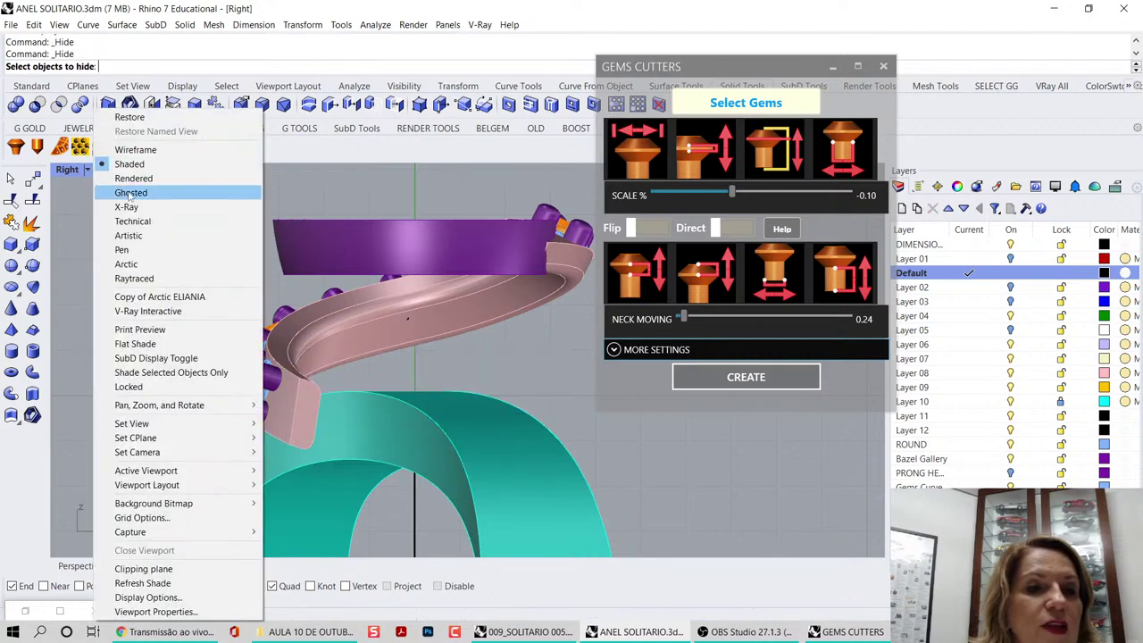
pyautogui.click(131, 193)
pyautogui.scroll(5, 356, 345)
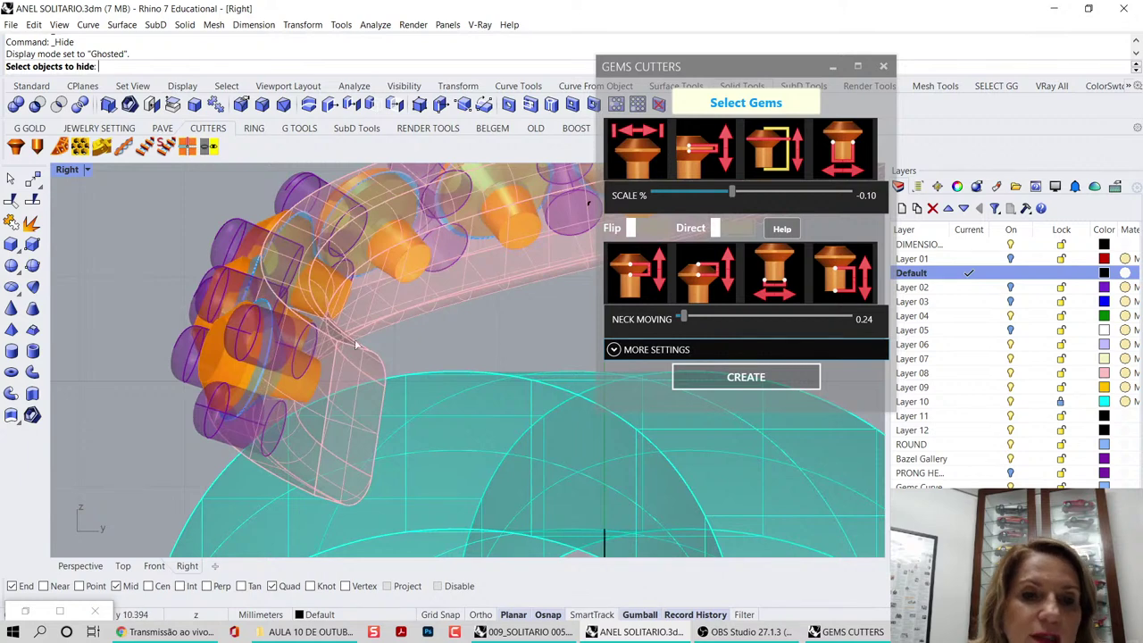
# - Set the gem cutters' scale to 0 and their girdle size to 0.1
pyautogui.doubleClick(735, 192)
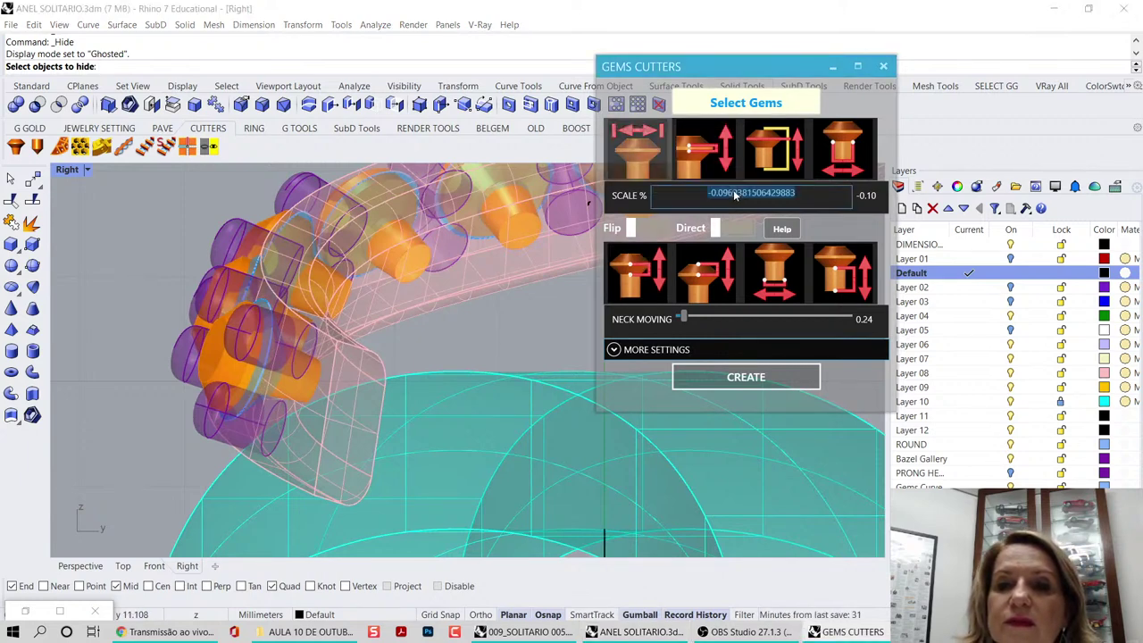
pyautogui.write('0')
pyautogui.press('Return')
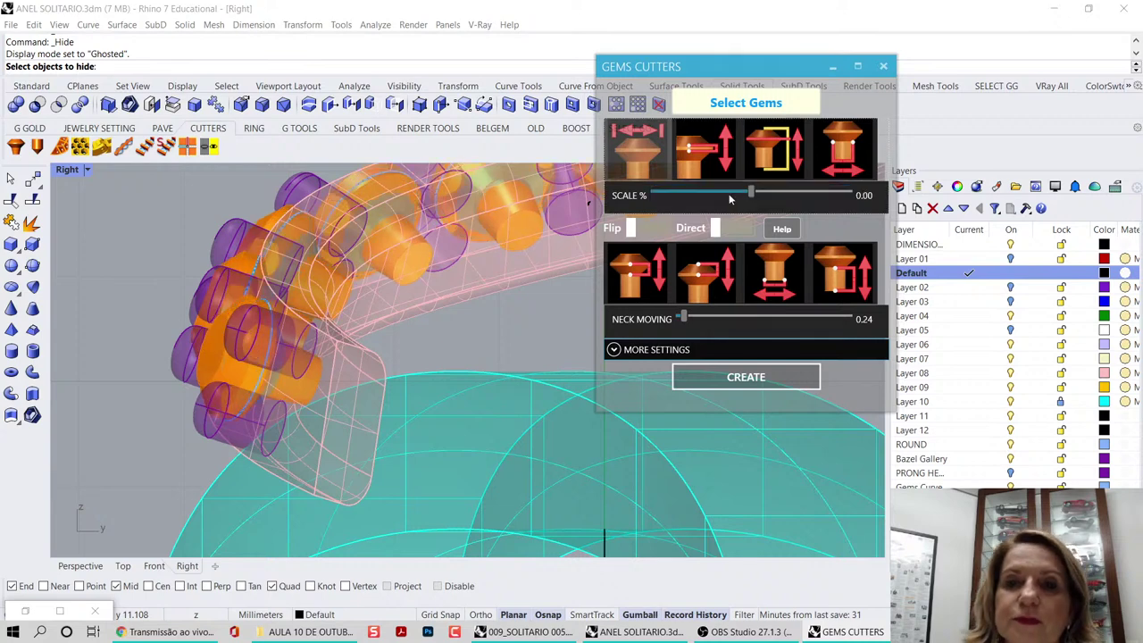
pyautogui.click(727, 154)
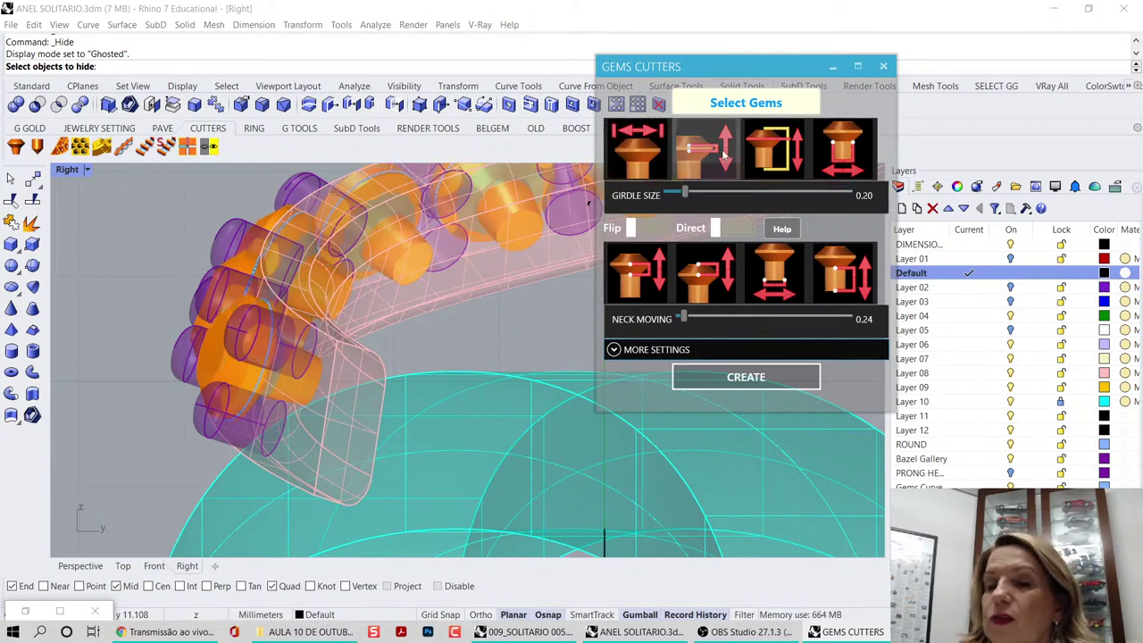
pyautogui.doubleClick(688, 197)
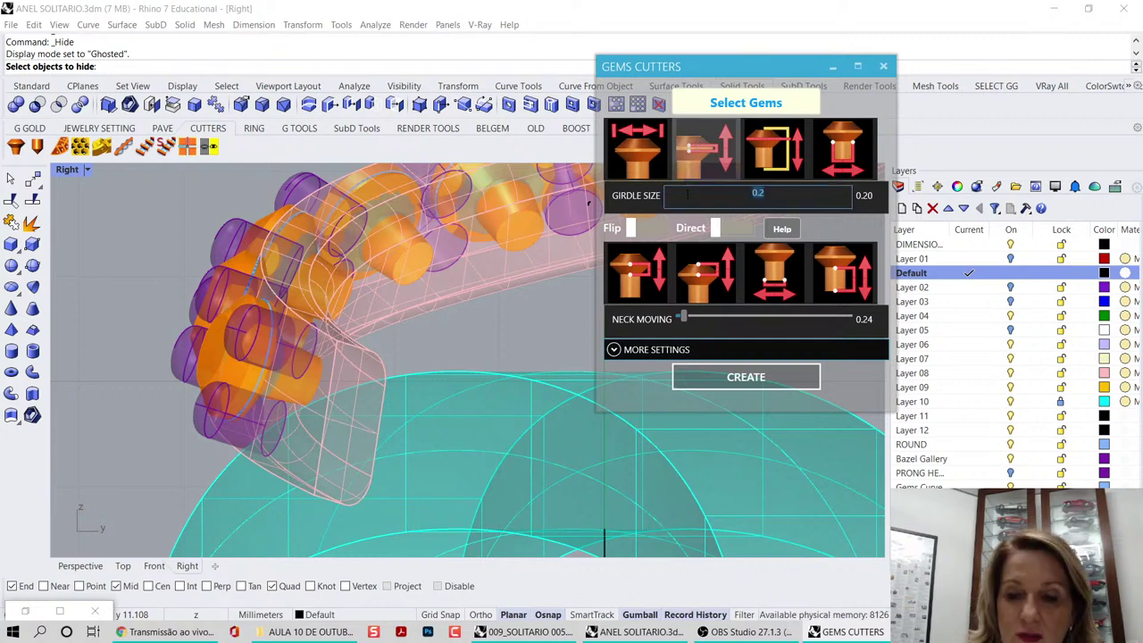
pyautogui.write('.1')
pyautogui.press('Return')
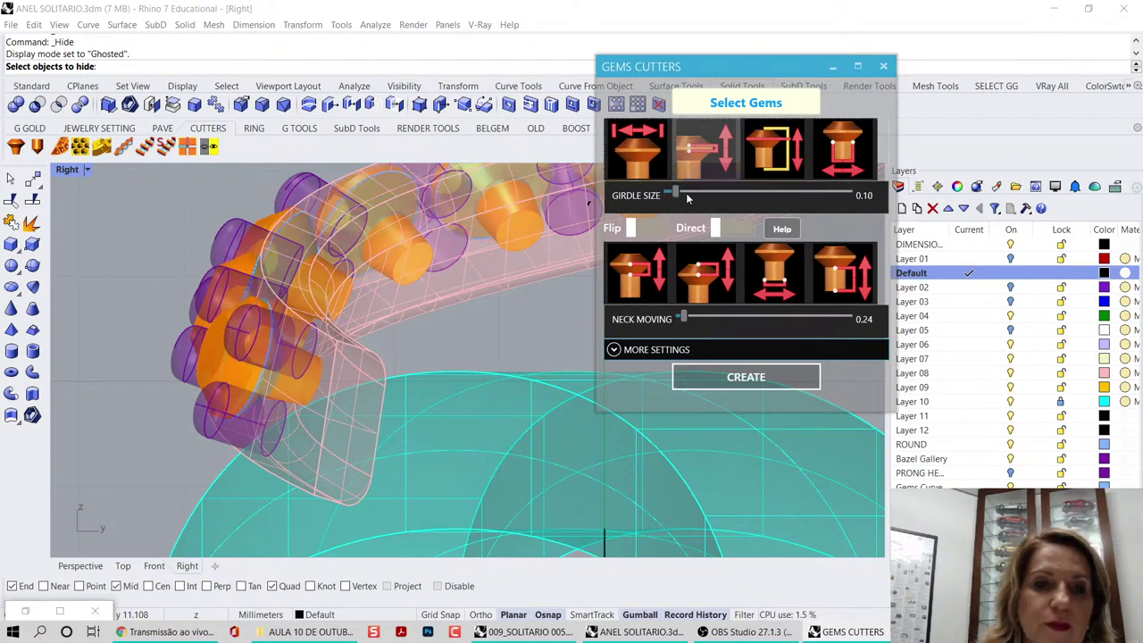
# - Examine the cutter preview along the gem band in the Perspective and Right views, checking the Z offset and lower scale parameters
pyautogui.click(771, 168)
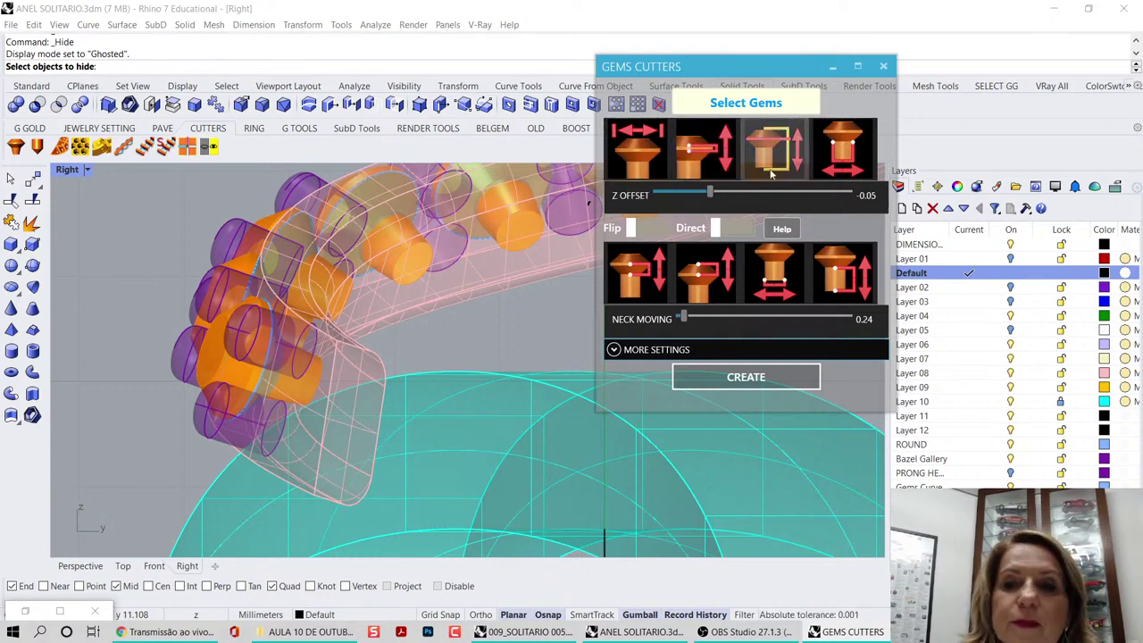
pyautogui.click(81, 566)
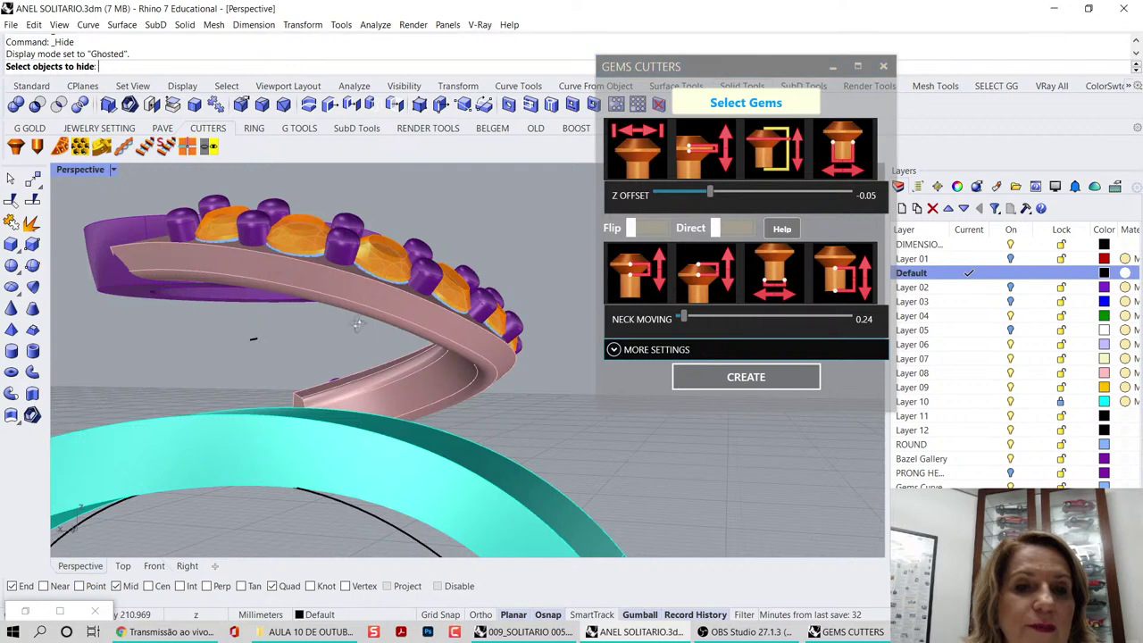
pyautogui.moveTo(357, 324); pyautogui.dragTo(465, 295, button='right')
pyautogui.click(790, 286)
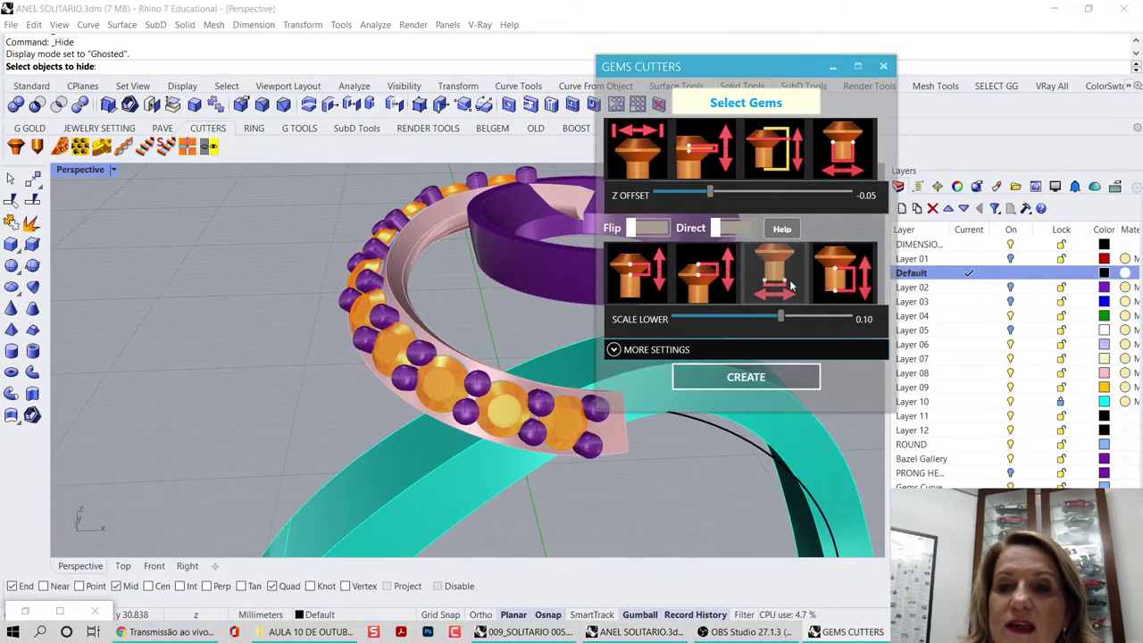
pyautogui.doubleClick(78, 170)
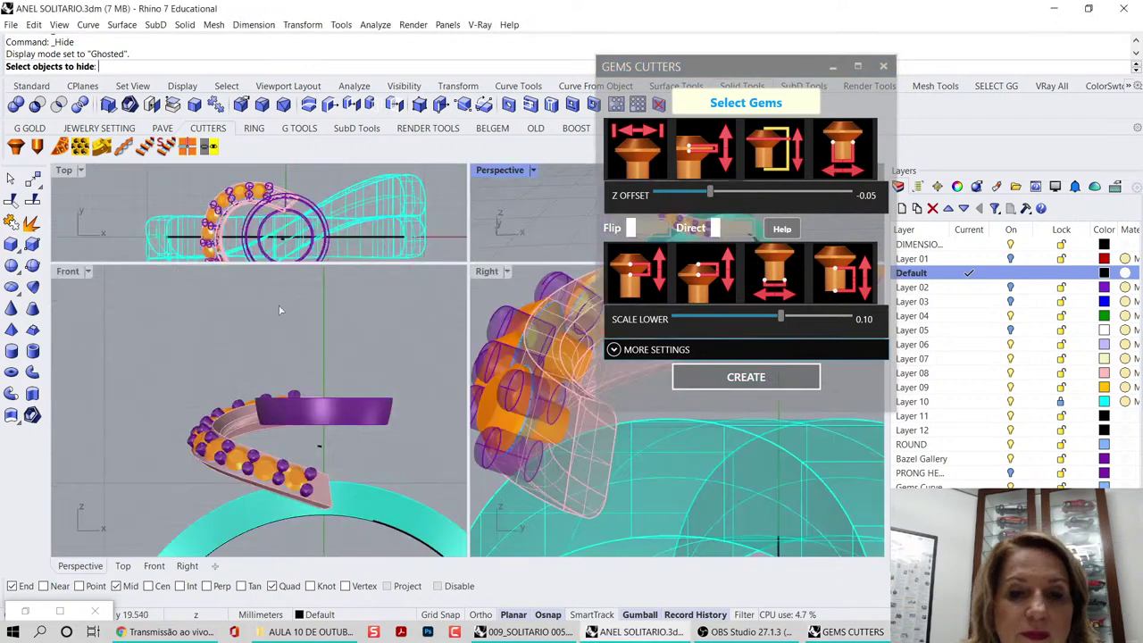
pyautogui.moveTo(363, 447); pyautogui.dragTo(353, 447, button='right')
pyautogui.doubleClick(487, 271)
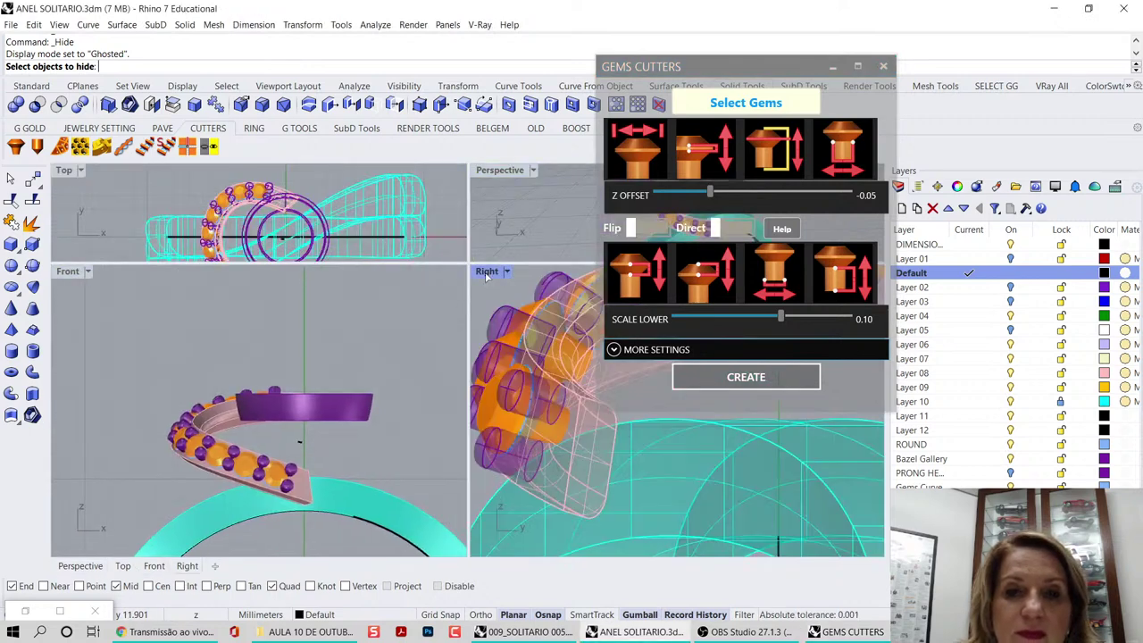
pyautogui.scroll(-4, 447, 266)
pyautogui.moveTo(445, 266); pyautogui.dragTo(375, 330, button='right')
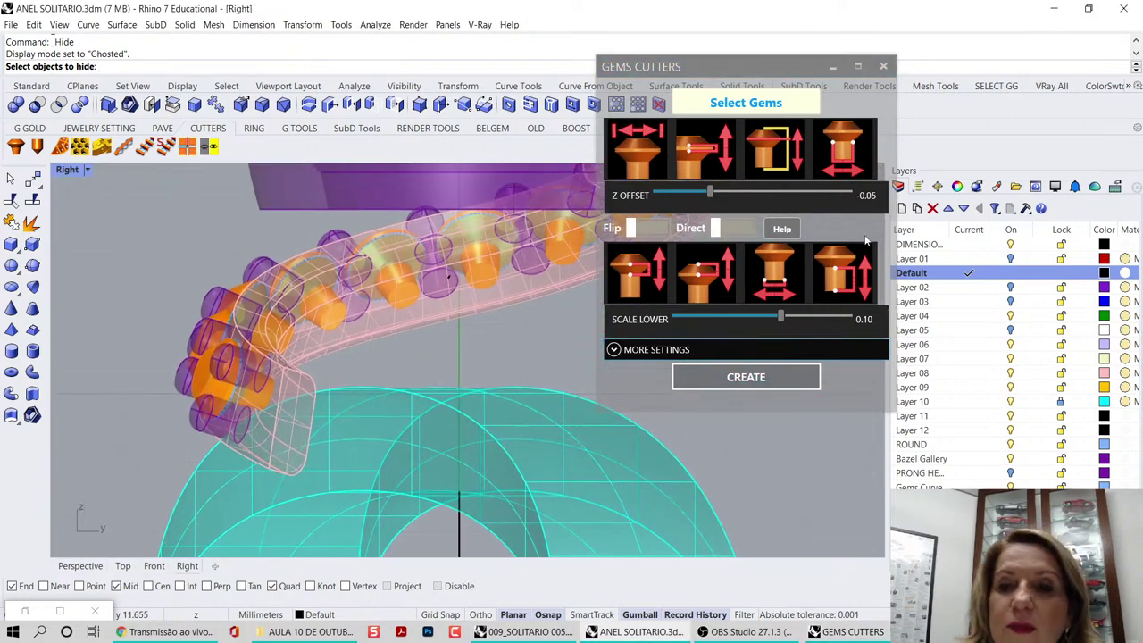
# - Set the gem cutters' neck scale to 0.18 and their lower scale to 0.40
pyautogui.click(782, 323)
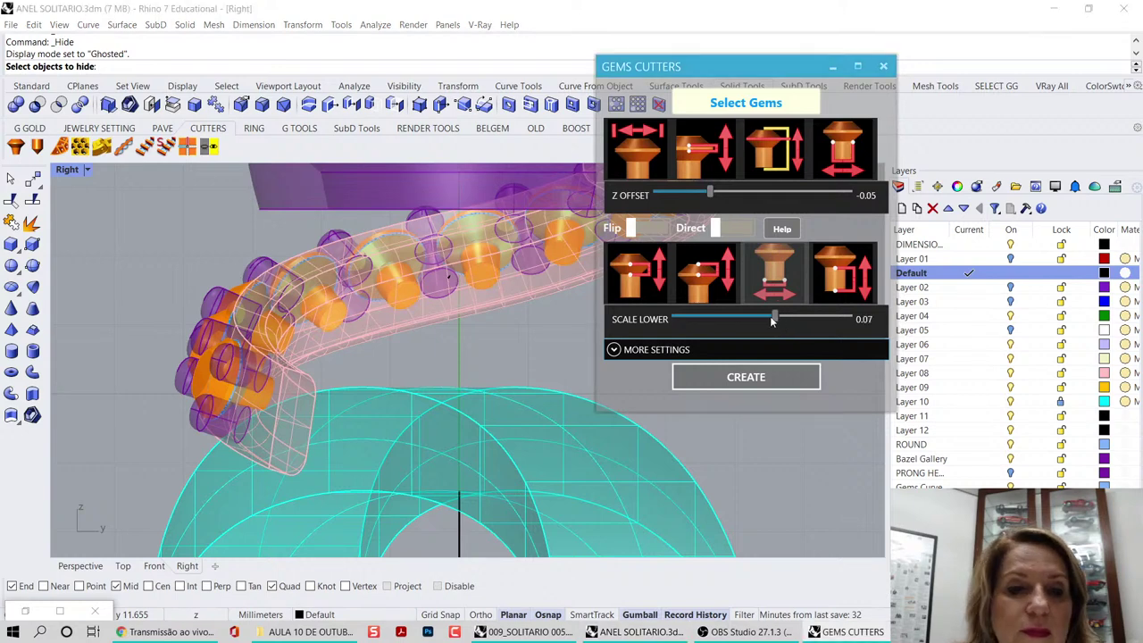
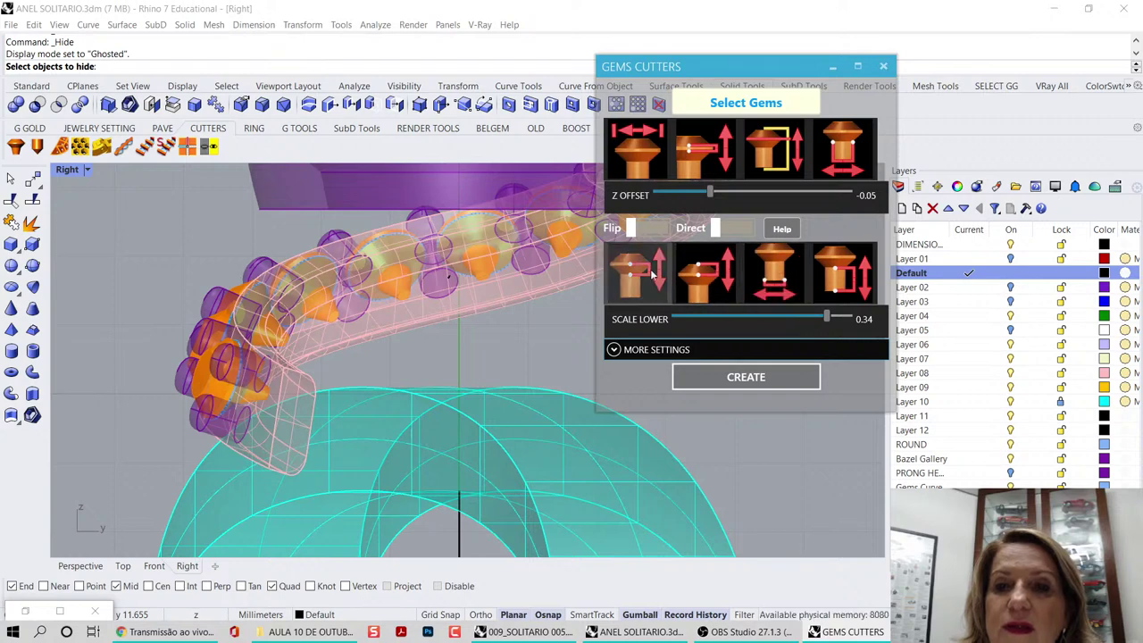
pyautogui.click(830, 154)
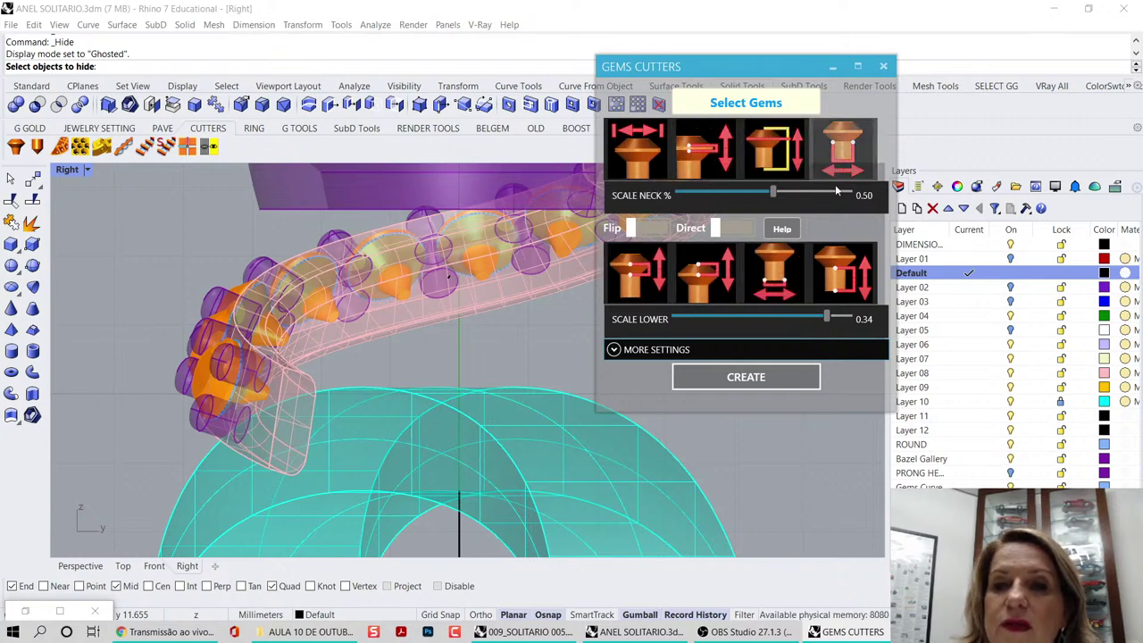
pyautogui.moveTo(763, 193); pyautogui.dragTo(711, 191)
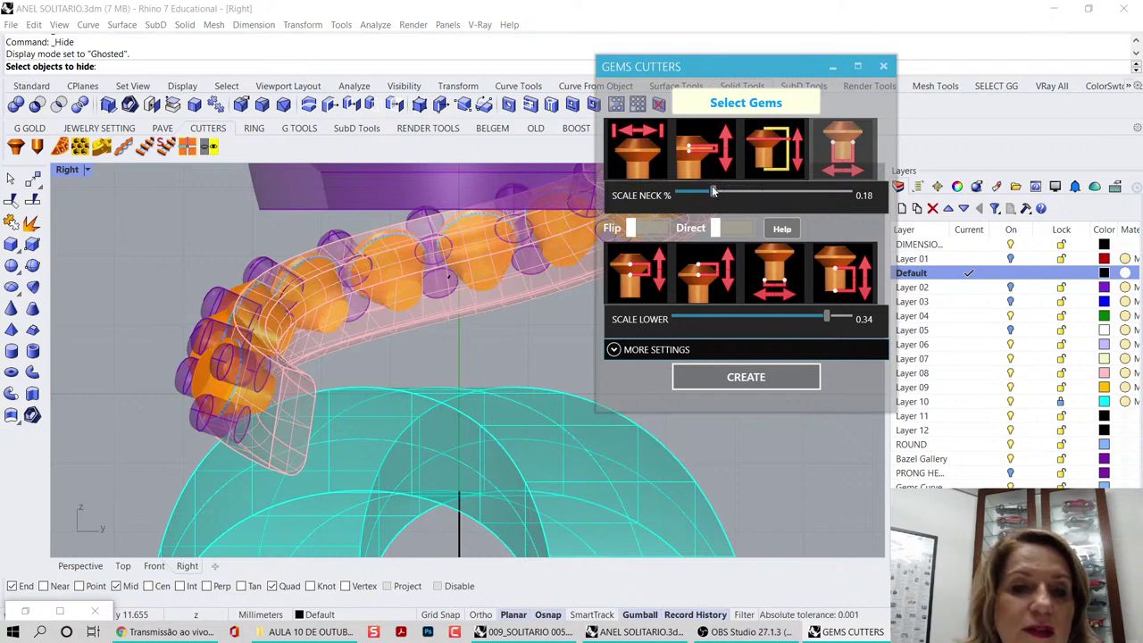
pyautogui.moveTo(829, 322)
pyautogui.mouseDown()
pyautogui.moveTo(796, 323)
pyautogui.moveTo(840, 321)
pyautogui.mouseUp()
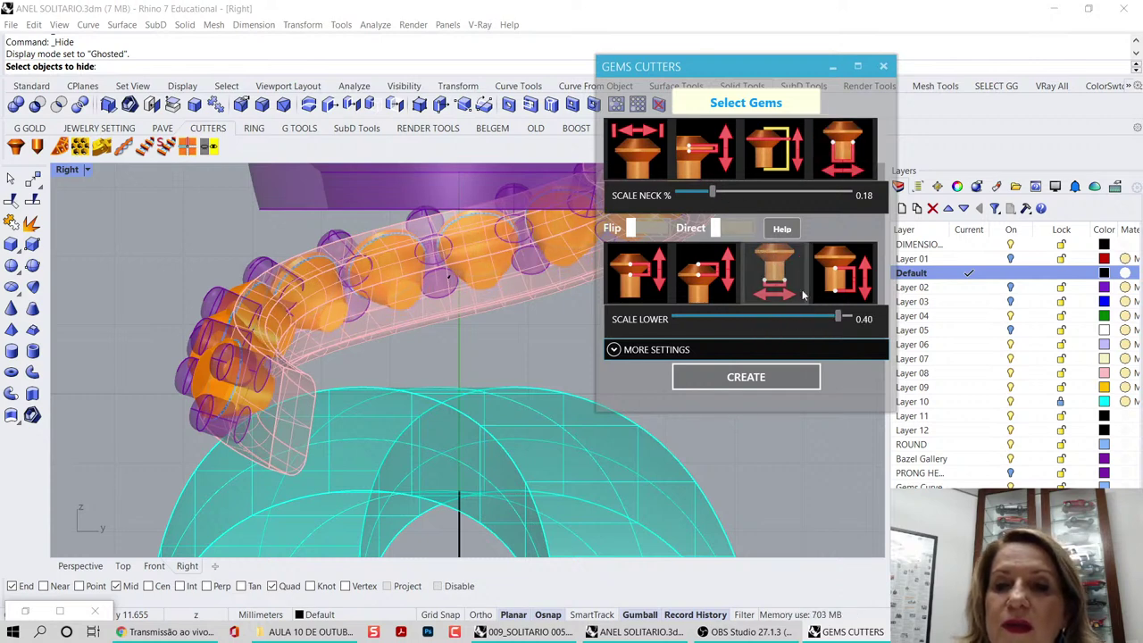
# - Set the cutters' lower depth to 0.43, create the cutters and close the Gems Cutters dialog
pyautogui.click(845, 279)
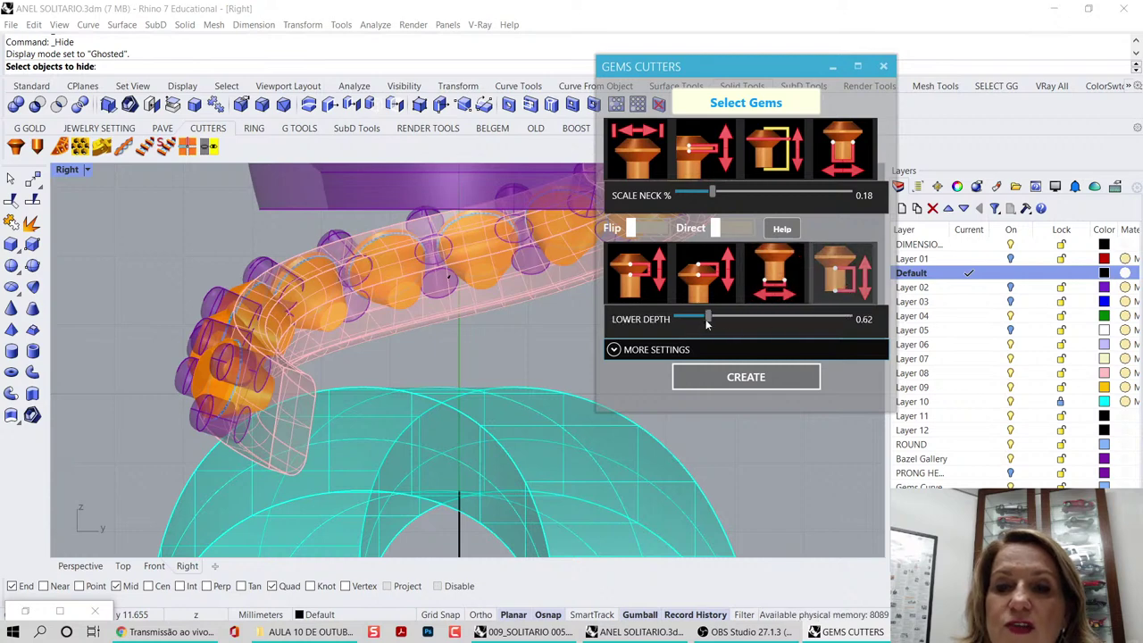
pyautogui.moveTo(701, 325); pyautogui.dragTo(698, 325)
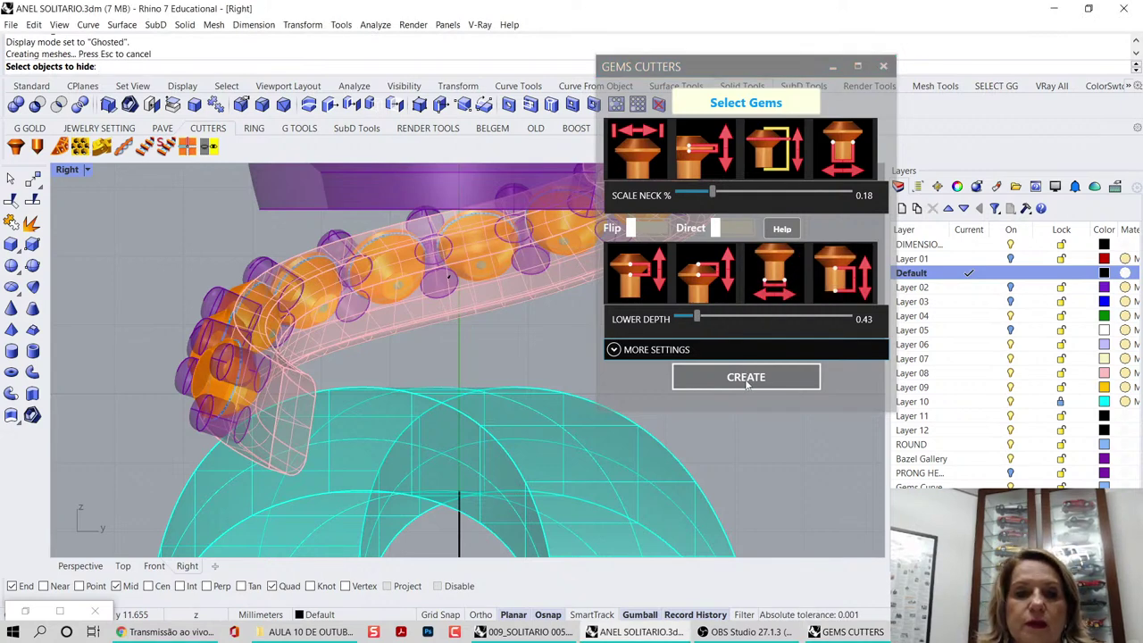
pyautogui.click(883, 66)
# - Join the prongs and the pink curved band into one solid with a Boolean union
pyautogui.scroll(-6, 663, 193)
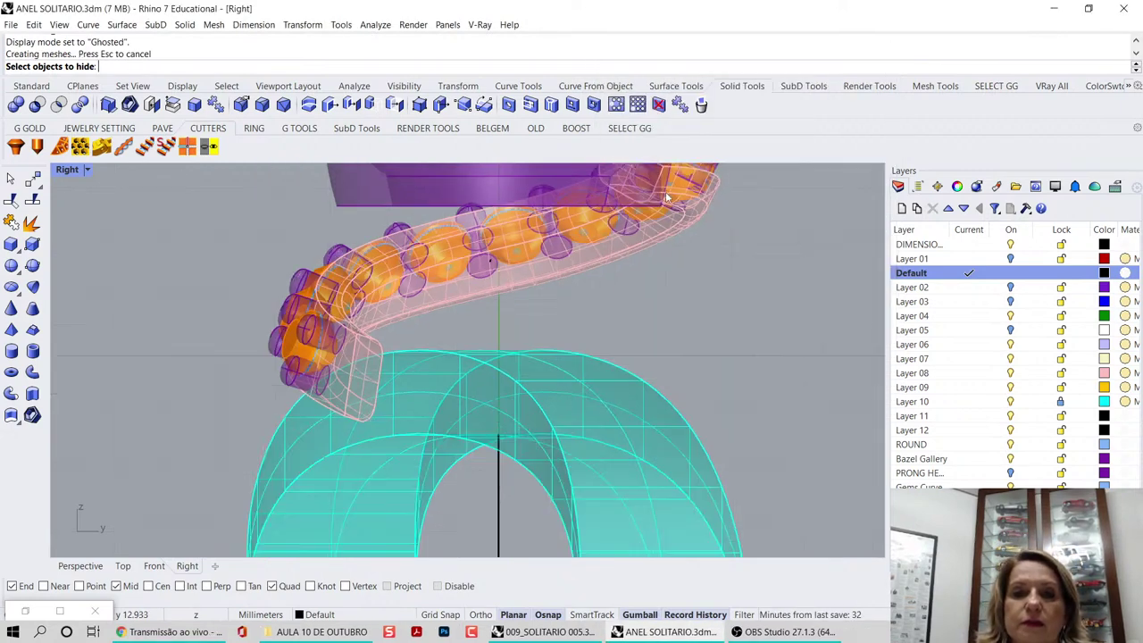
pyautogui.moveTo(468, 256); pyautogui.dragTo(651, 274, button='right')
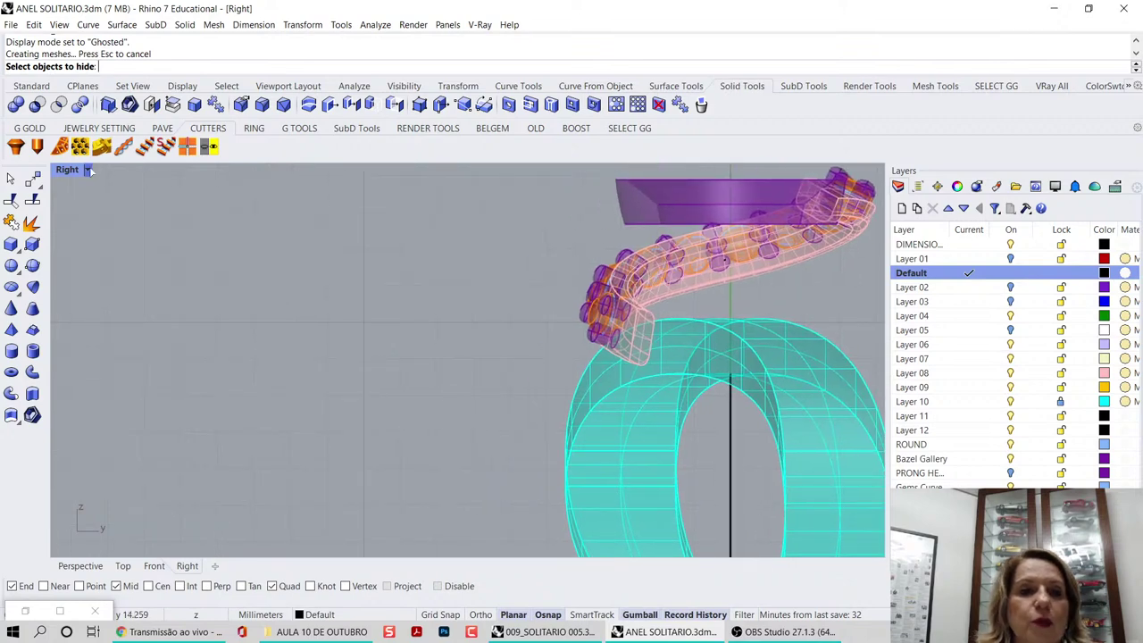
pyautogui.doubleClick(88, 170)
pyautogui.doubleClick(513, 172)
pyautogui.moveTo(514, 205); pyautogui.dragTo(560, 385, button='right')
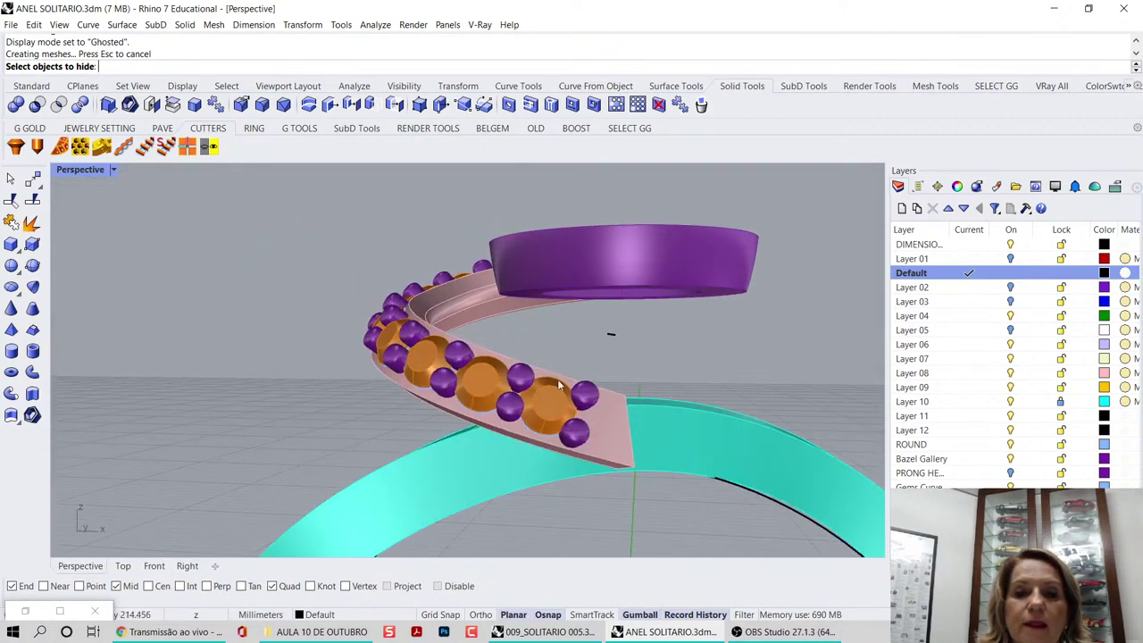
pyautogui.click(597, 406)
pyautogui.click(615, 427)
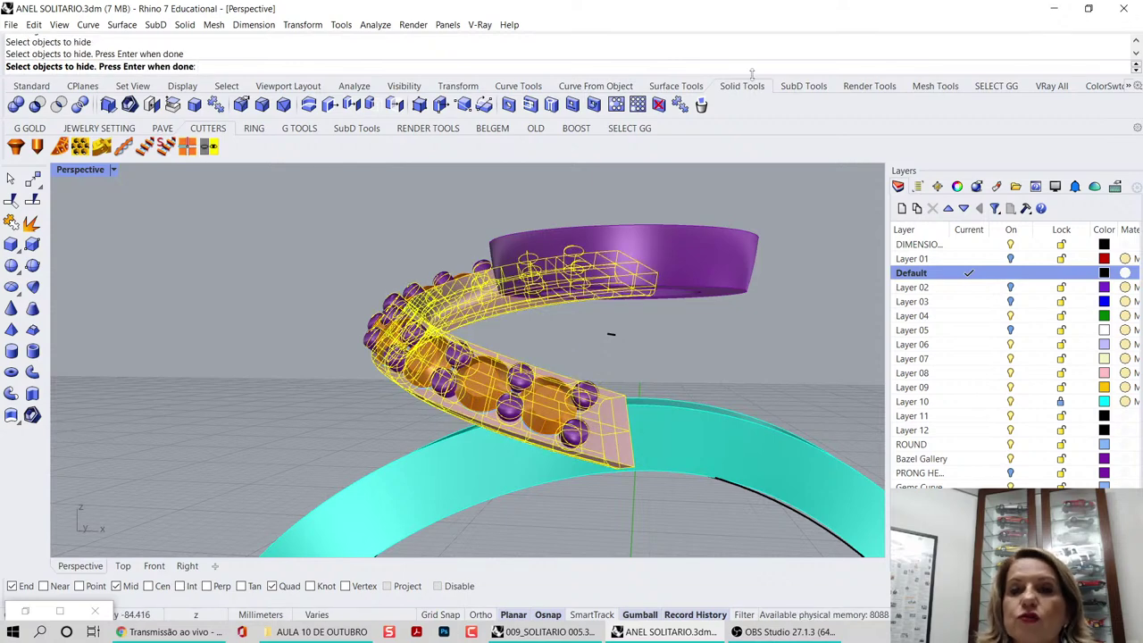
pyautogui.click(15, 104)
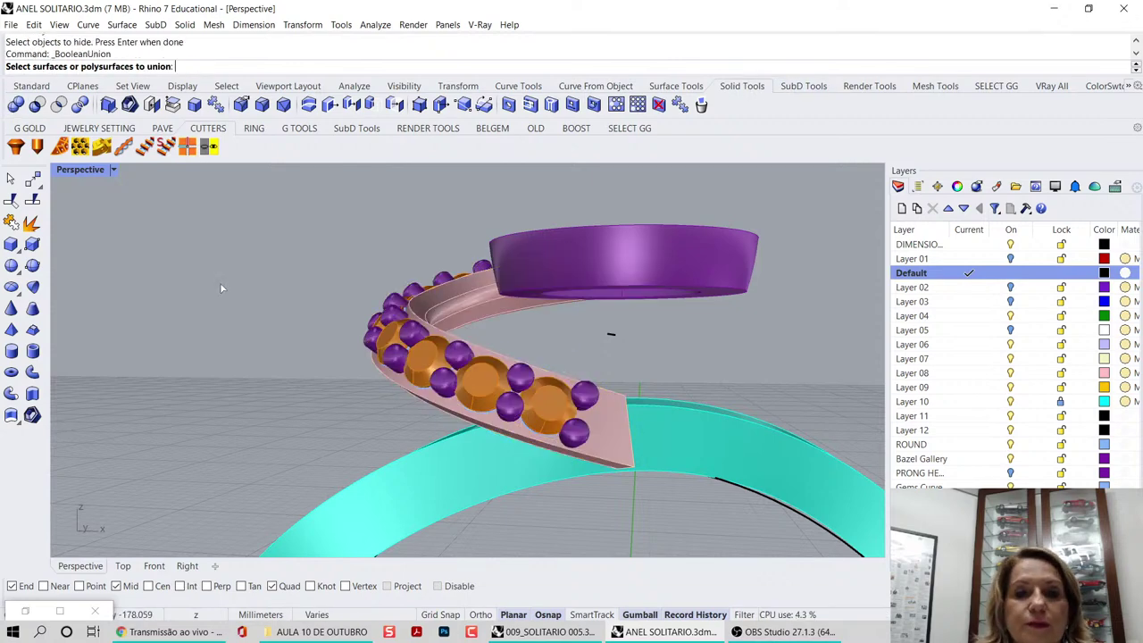
pyautogui.click(605, 433)
pyautogui.rightClick(605, 431)
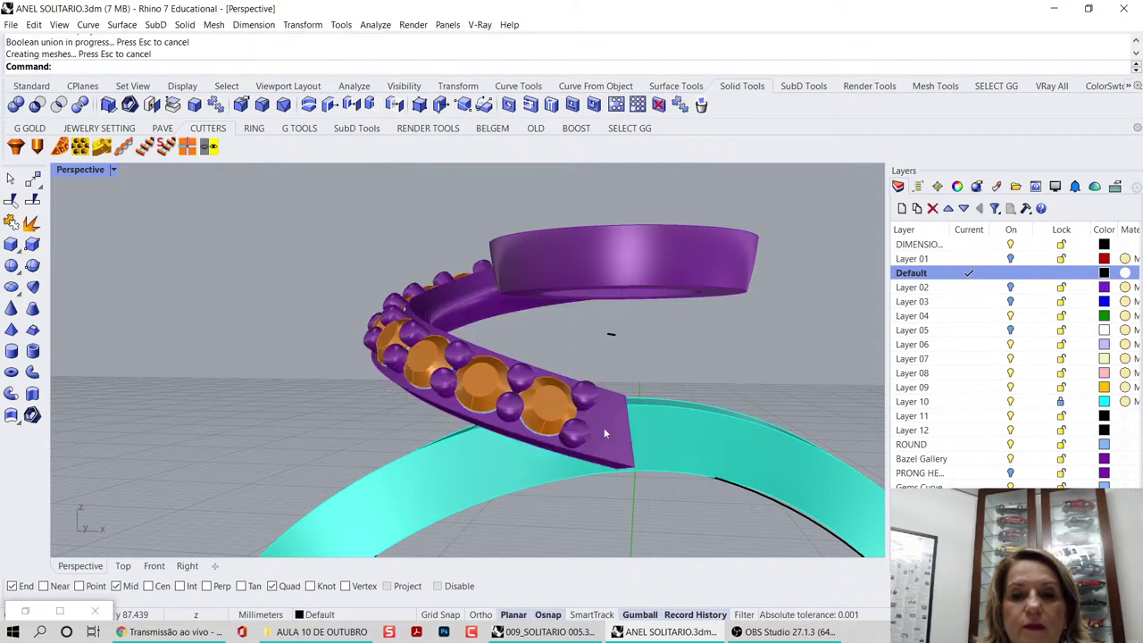
# - Subtract all the gem cutters from the pronged band with a Boolean difference, keeping the cutters with DeleteInput=No
pyautogui.moveTo(604, 428); pyautogui.dragTo(596, 464, button='right')
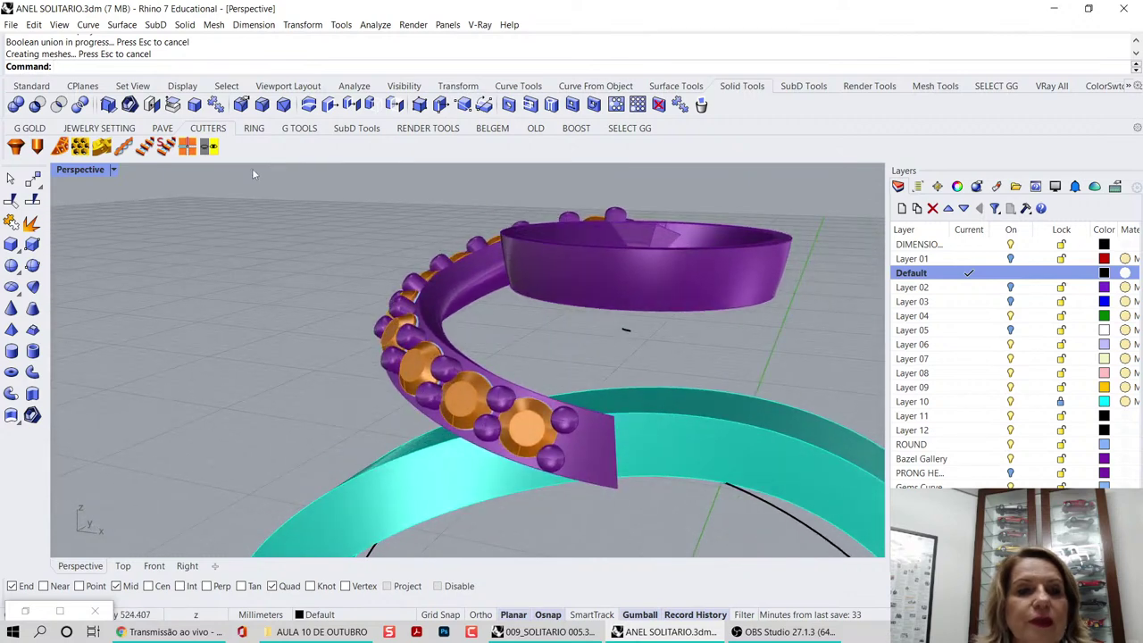
pyautogui.click(37, 104)
pyautogui.click(582, 422)
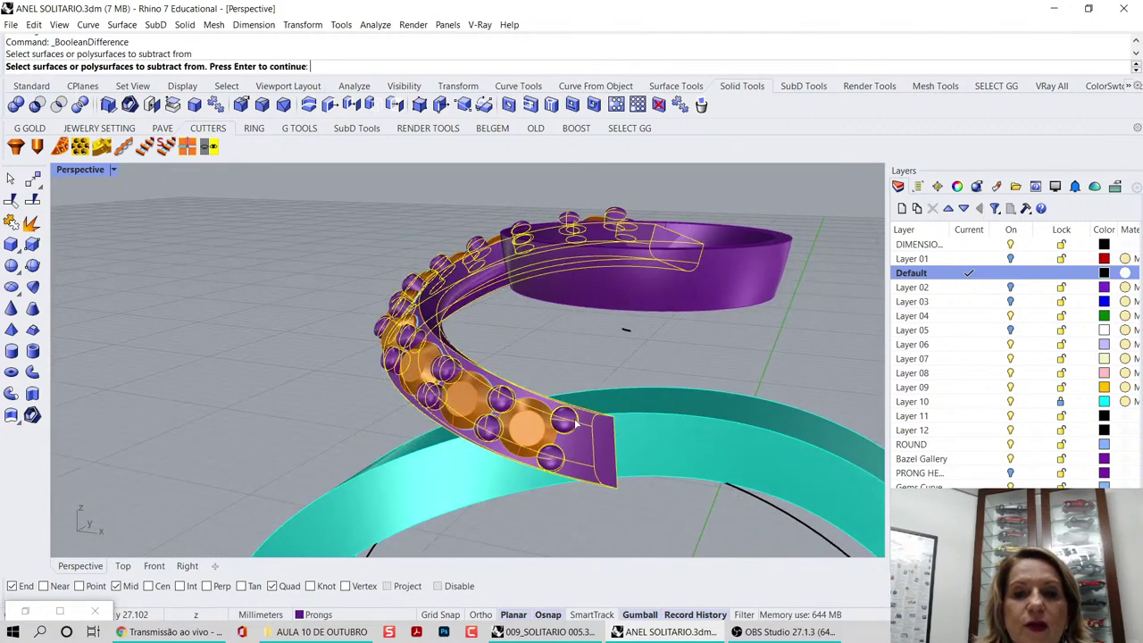
pyautogui.rightClick(583, 422)
pyautogui.click(543, 435)
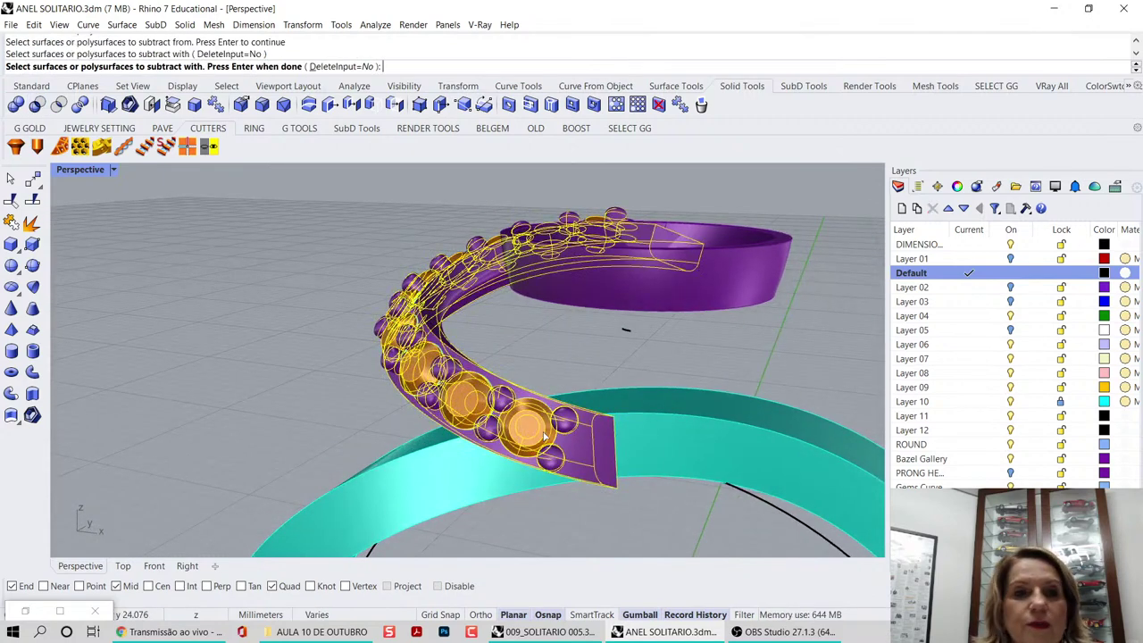
pyautogui.rightClick(314, 256)
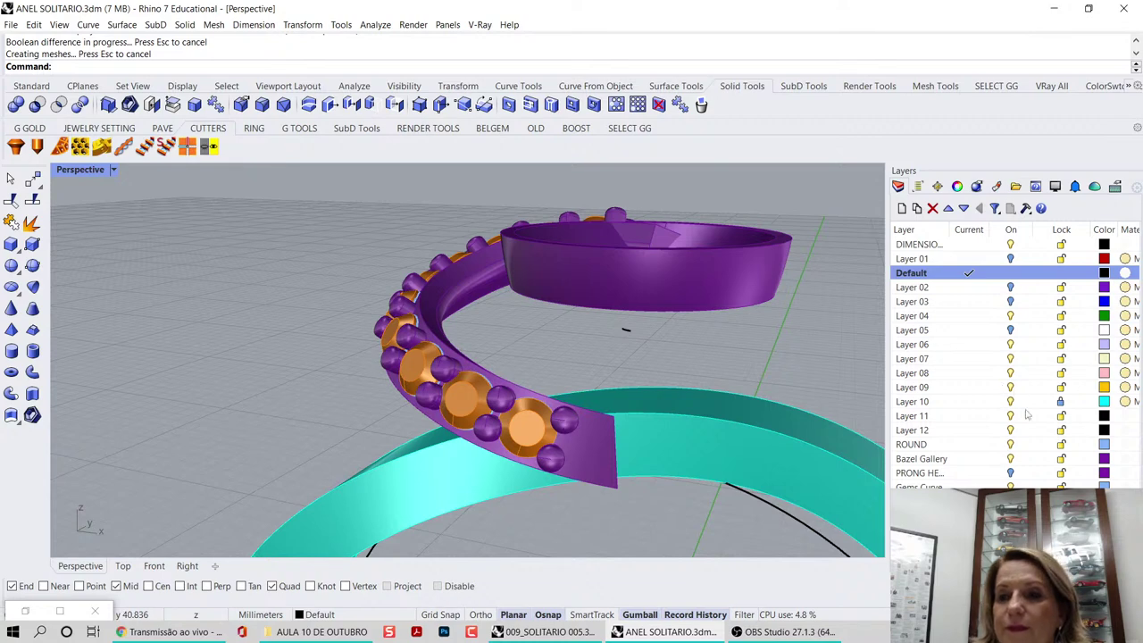
# - Hide the gem cutters' layer and toggle the Gems Curve layer off and back on to inspect the gem seats
pyautogui.click(1010, 516)
pyautogui.moveTo(786, 428); pyautogui.dragTo(752, 406, button='right')
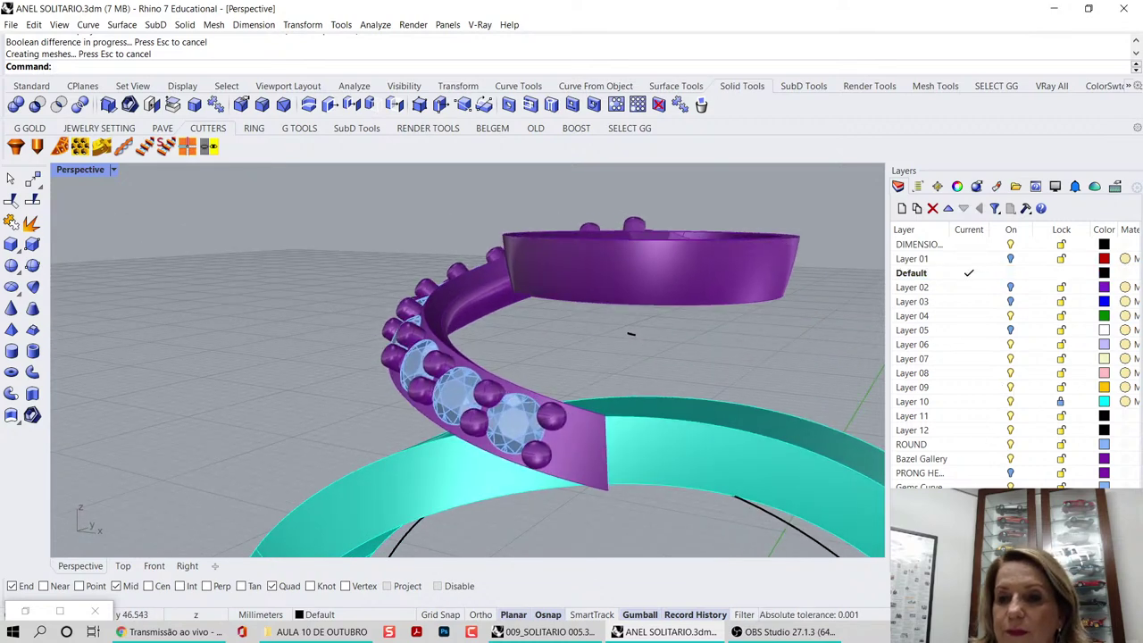
pyautogui.scroll(6, 567, 393)
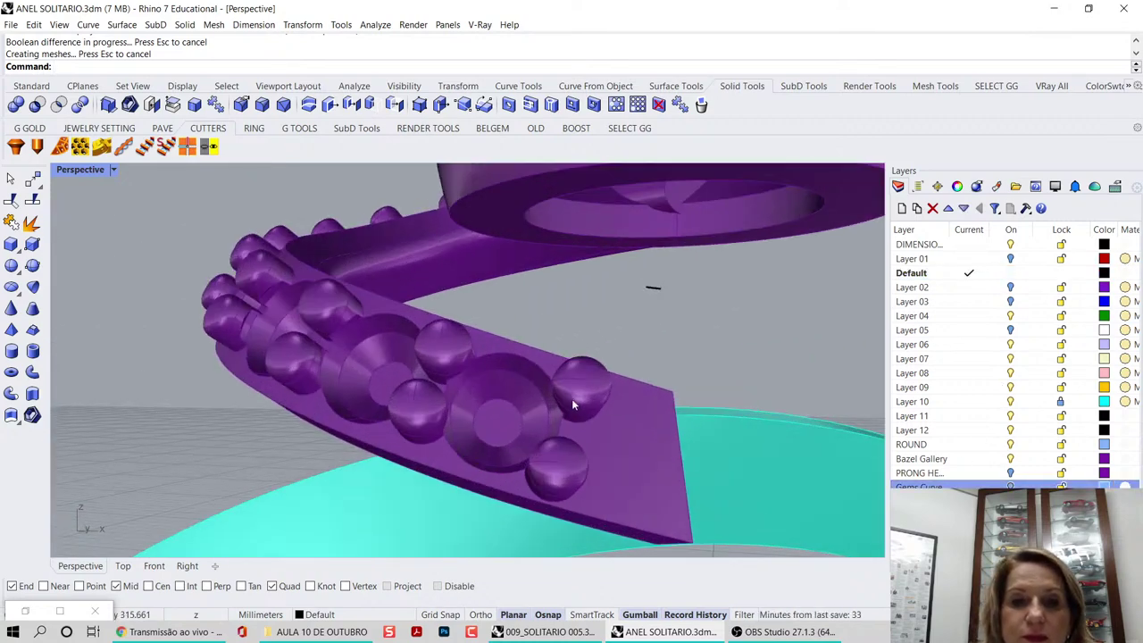
pyautogui.moveTo(557, 387); pyautogui.dragTo(445, 312, button='right')
pyautogui.click(1010, 487)
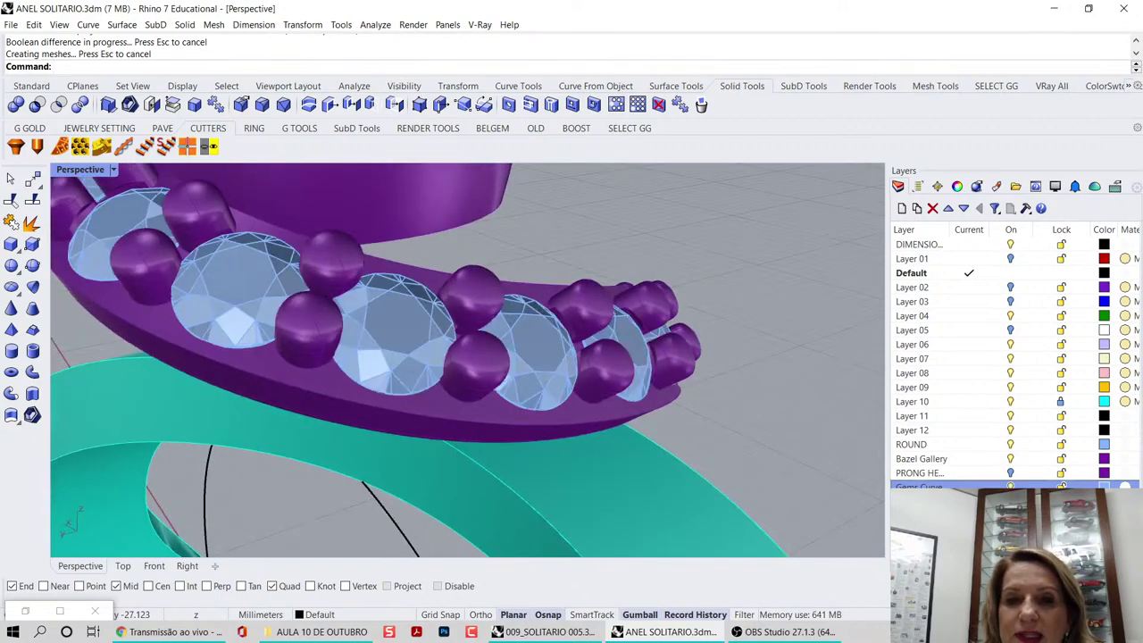
pyautogui.moveTo(527, 254); pyautogui.dragTo(435, 288, button='right')
pyautogui.scroll(-6, 381, 259)
pyautogui.moveTo(148, 168); pyautogui.dragTo(236, 207, button='right')
pyautogui.moveTo(447, 299)
pyautogui.mouseDown(button='right')
pyautogui.moveTo(530, 345)
pyautogui.moveTo(454, 299)
pyautogui.mouseUp(button='right')
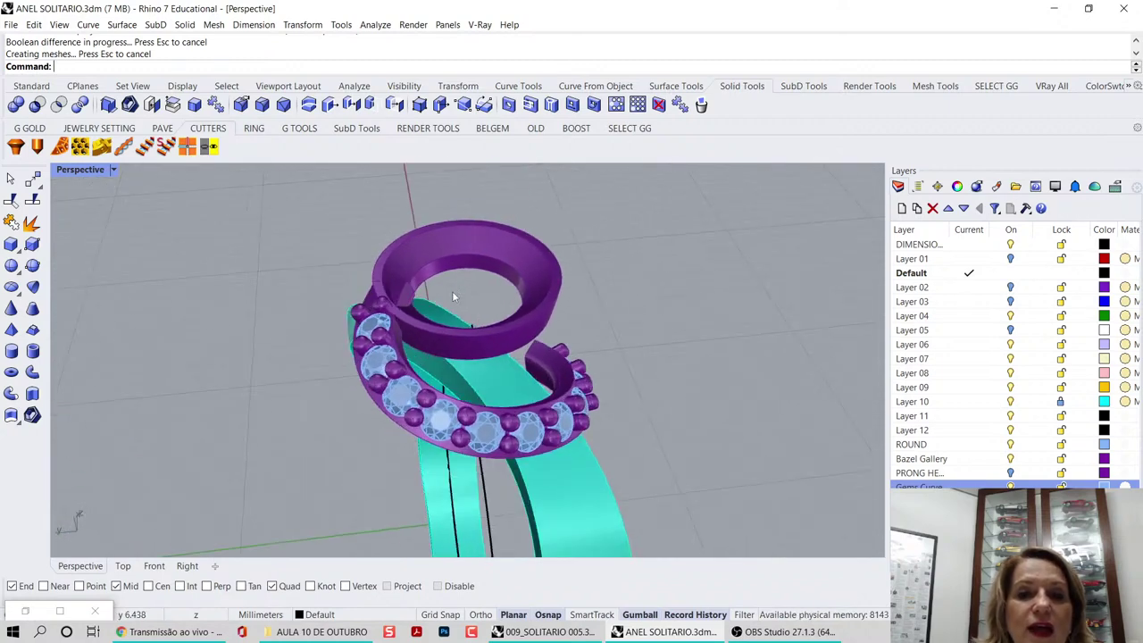
pyautogui.scroll(5, 420, 246)
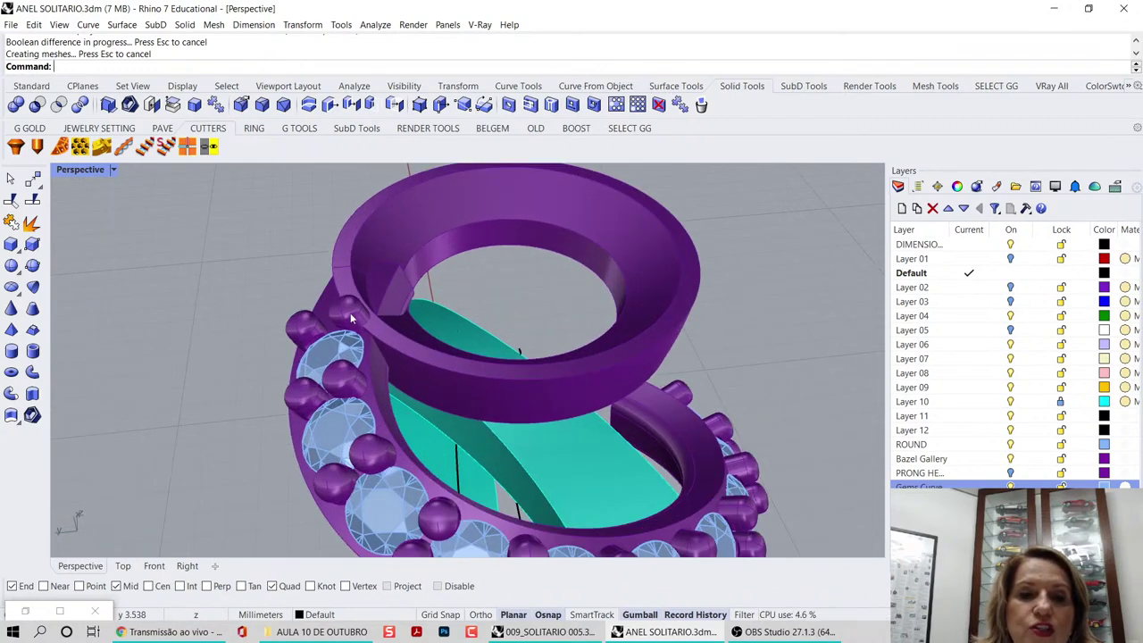
# - Group the small gems with the pronged band in the Top view
pyautogui.doubleClick(78, 173)
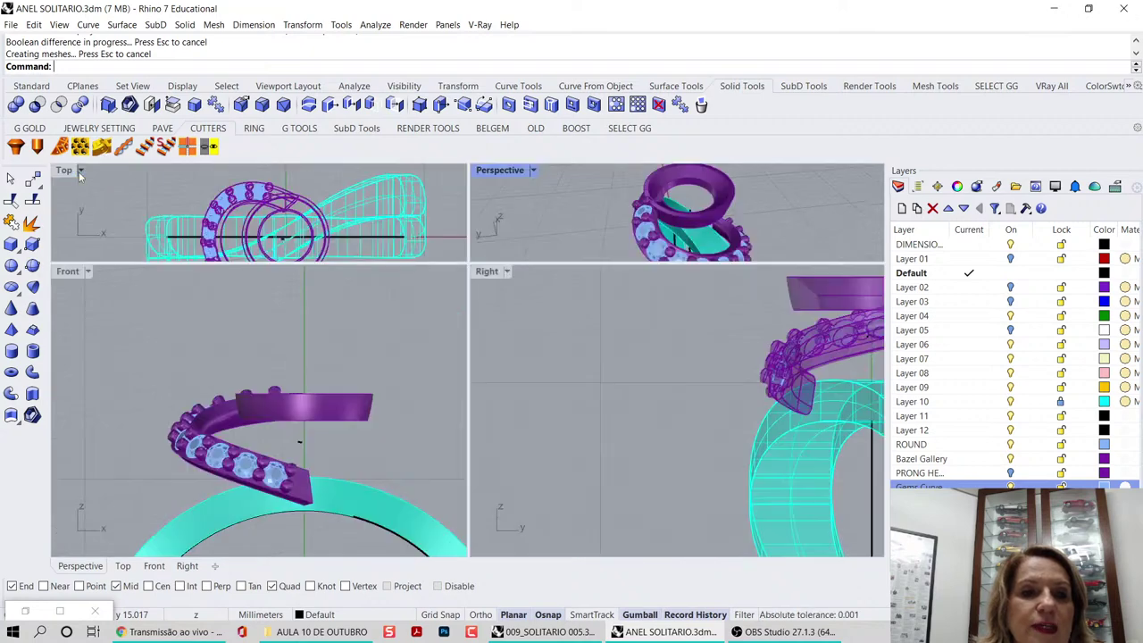
pyautogui.doubleClick(76, 171)
pyautogui.scroll(-6, 415, 258)
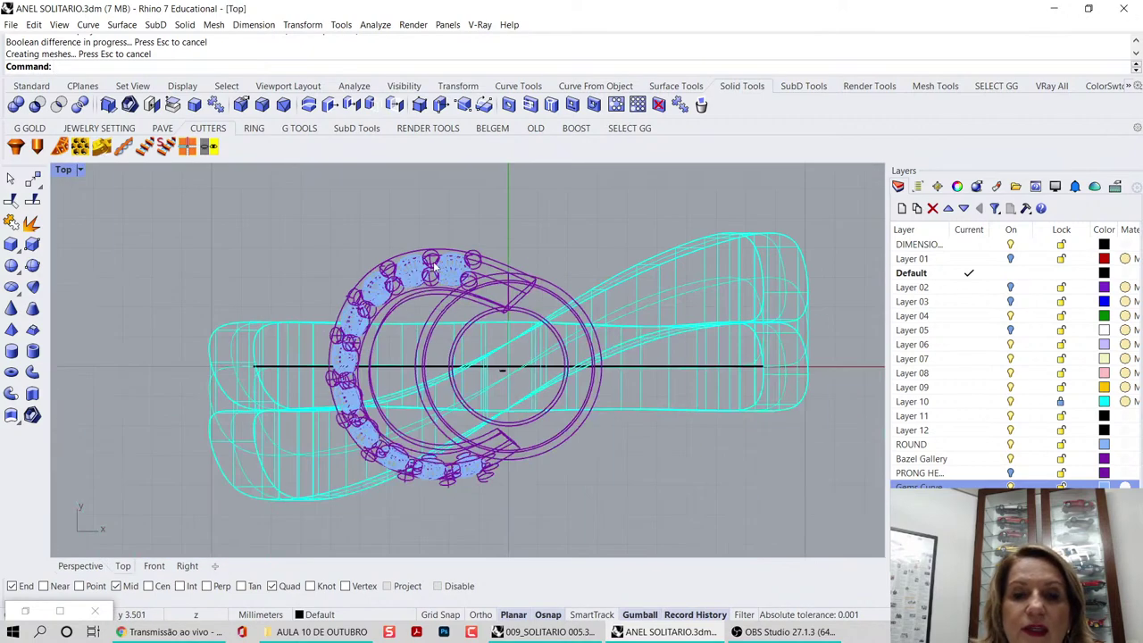
pyautogui.moveTo(434, 260); pyautogui.dragTo(433, 224, button='right')
pyautogui.scroll(4, 420, 226)
pyautogui.click(417, 244)
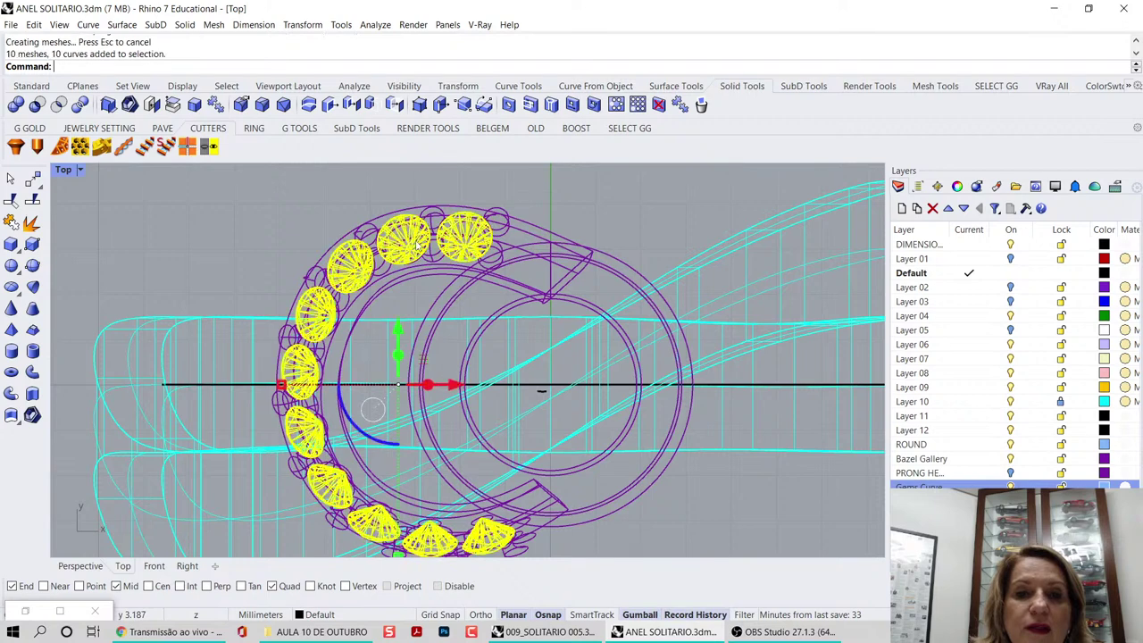
pyautogui.keyDown('shift'); pyautogui.click(503, 222); pyautogui.keyUp('shift')
pyautogui.hotkey('ctrl', 'g')
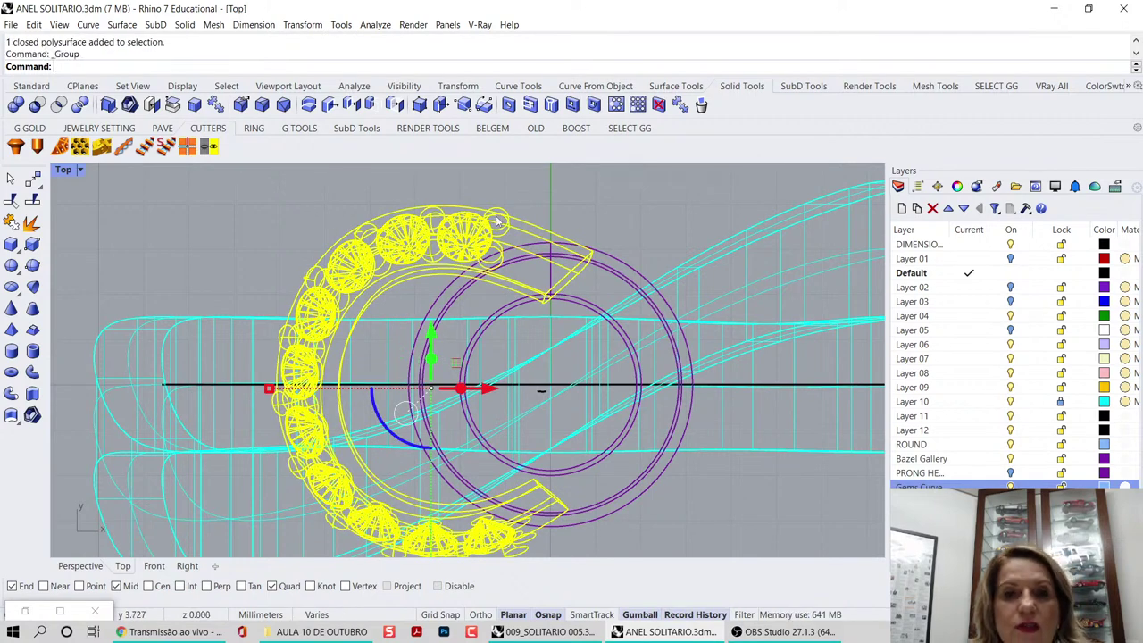
# - Bring up the transform tools with the grouped band and gems selected in the Top view
pyautogui.scroll(-2, 501, 218)
pyautogui.click(457, 86)
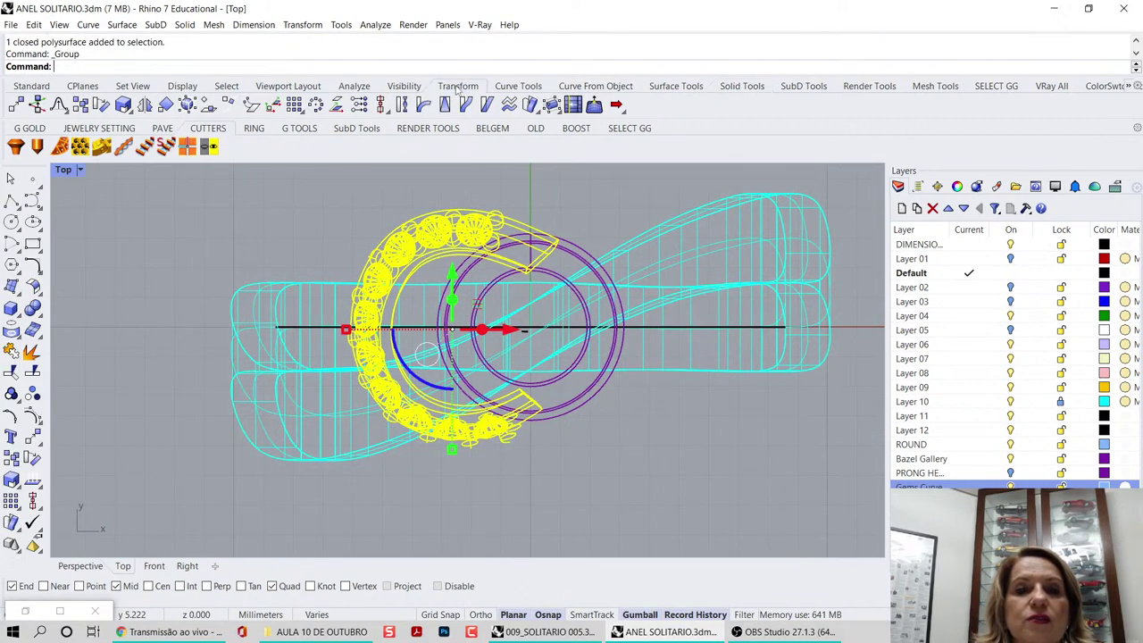
# - Try a polar array of the grouped gem band around the origin with 4 items filling 360 degrees
pyautogui.click(317, 104)
pyautogui.moveTo(456, 181); pyautogui.dragTo(446, 199, button='right')
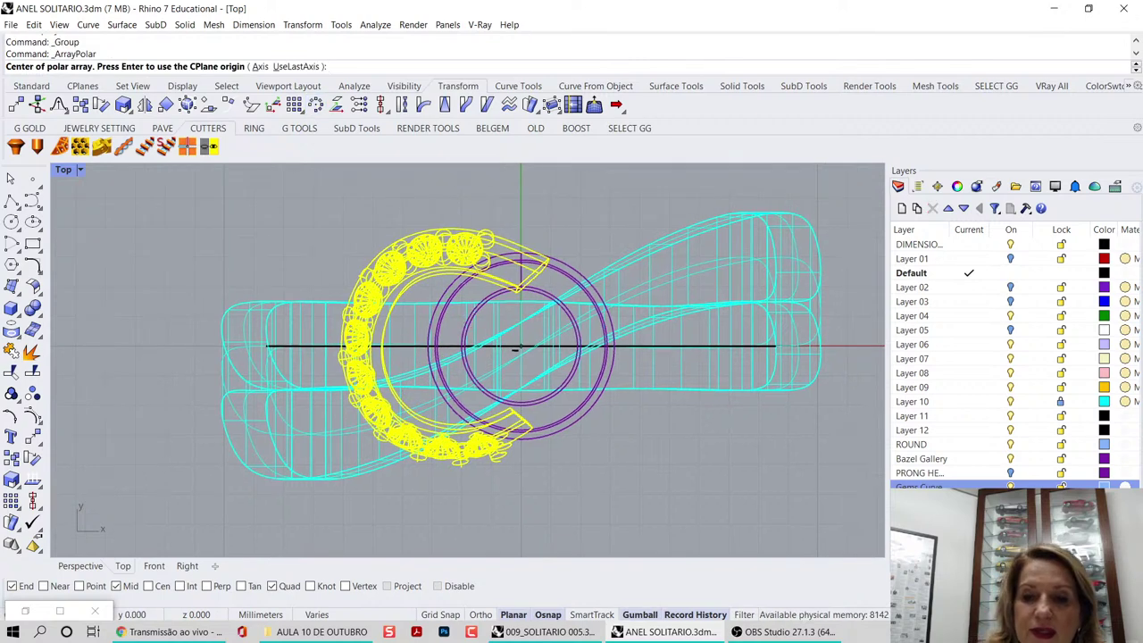
pyautogui.write('0')
pyautogui.press('Return')
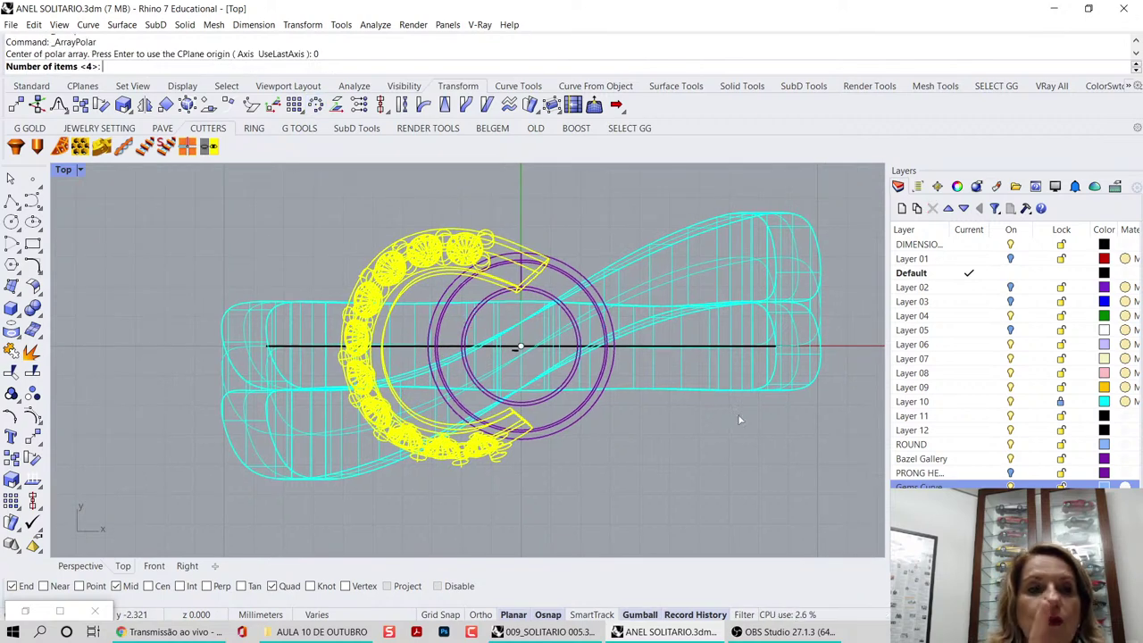
pyautogui.write('4')
pyautogui.press('Return')
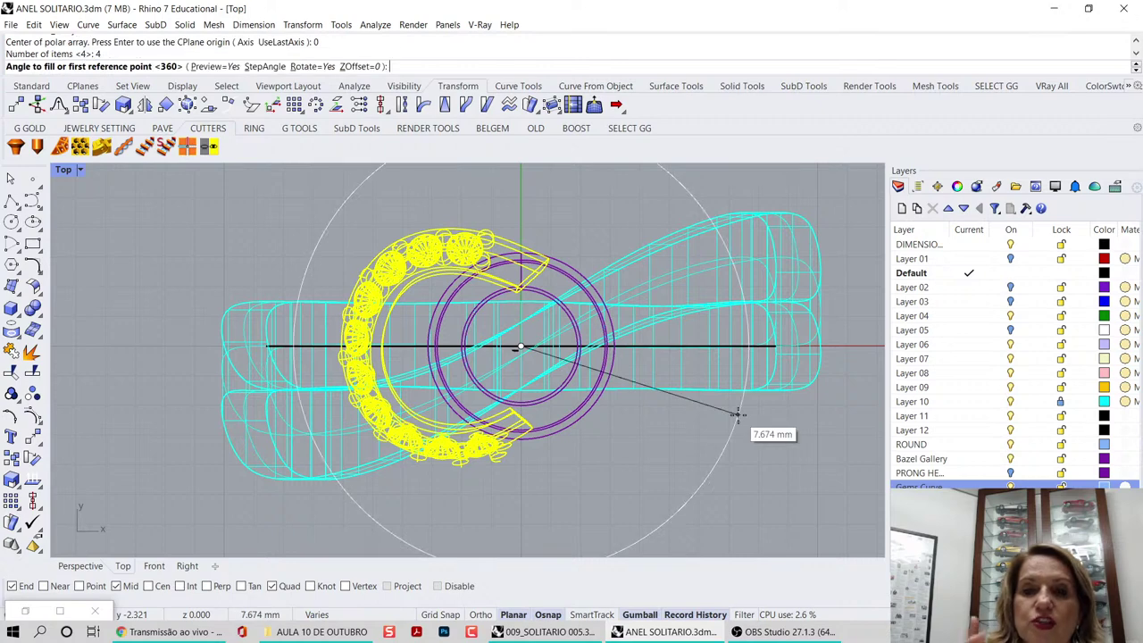
pyautogui.press('Return')
pyautogui.press('Return')
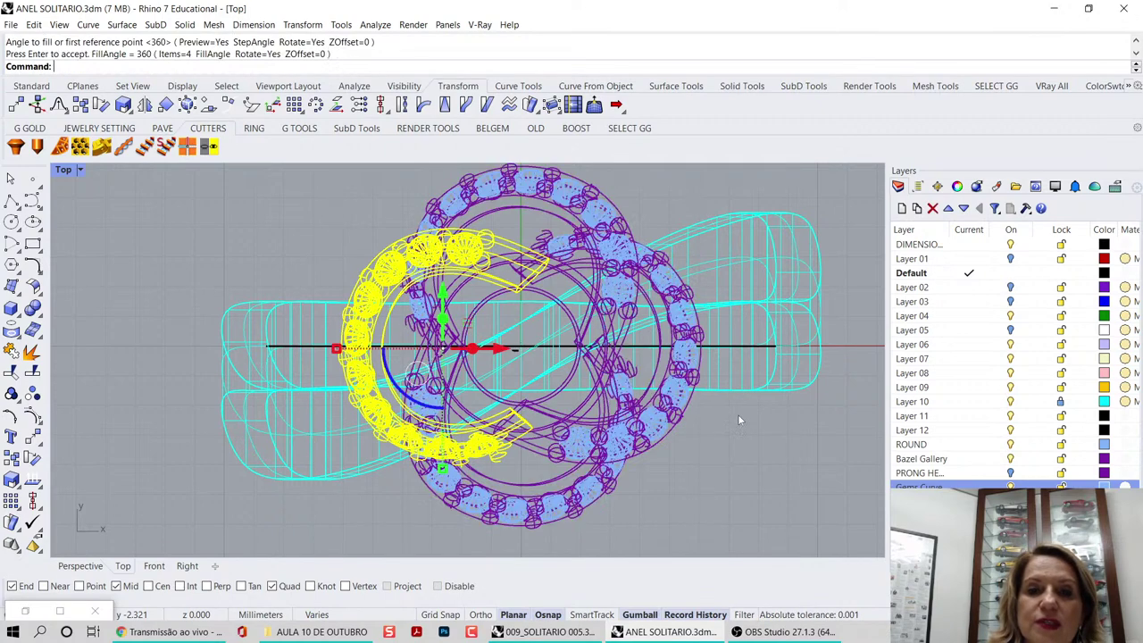
# - Check the arrayed gem bands in perspective and undo the four-item polar array
pyautogui.click(80, 566)
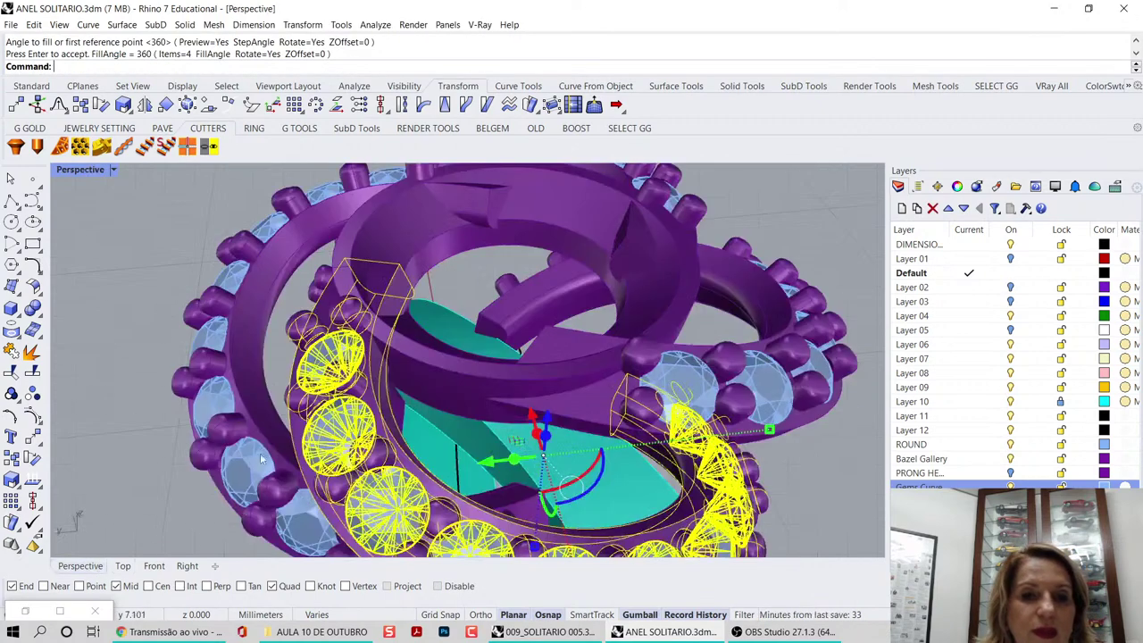
pyautogui.scroll(-4, 140, 251)
pyautogui.moveTo(436, 395); pyautogui.dragTo(322, 371, button='right')
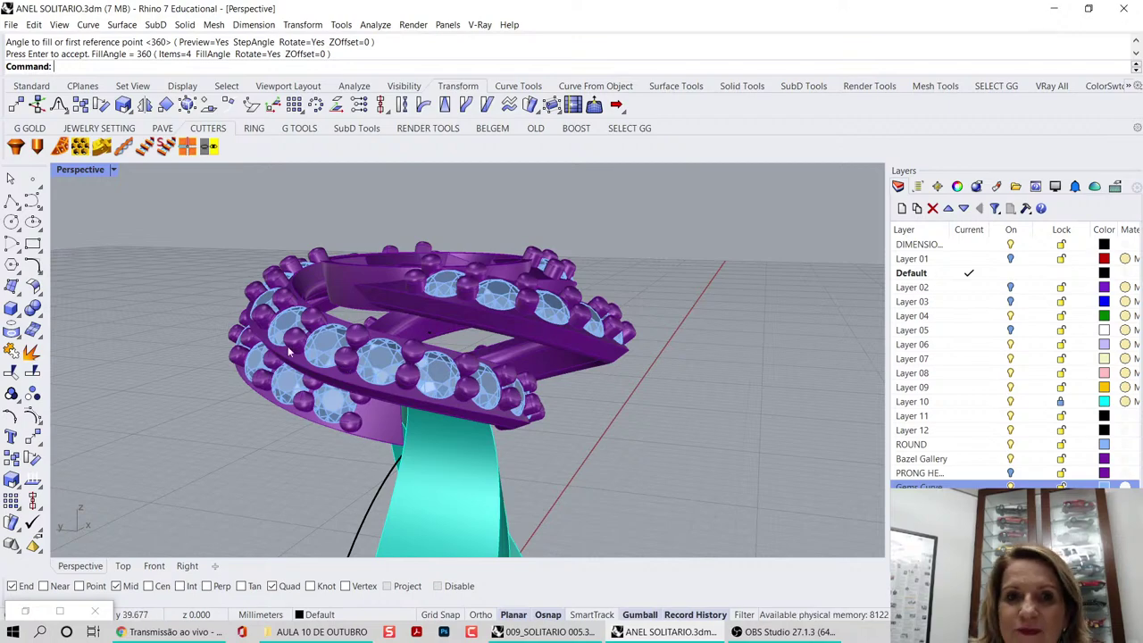
pyautogui.moveTo(527, 343); pyautogui.dragTo(471, 336, button='right')
pyautogui.hotkey('ctrl', 'z')
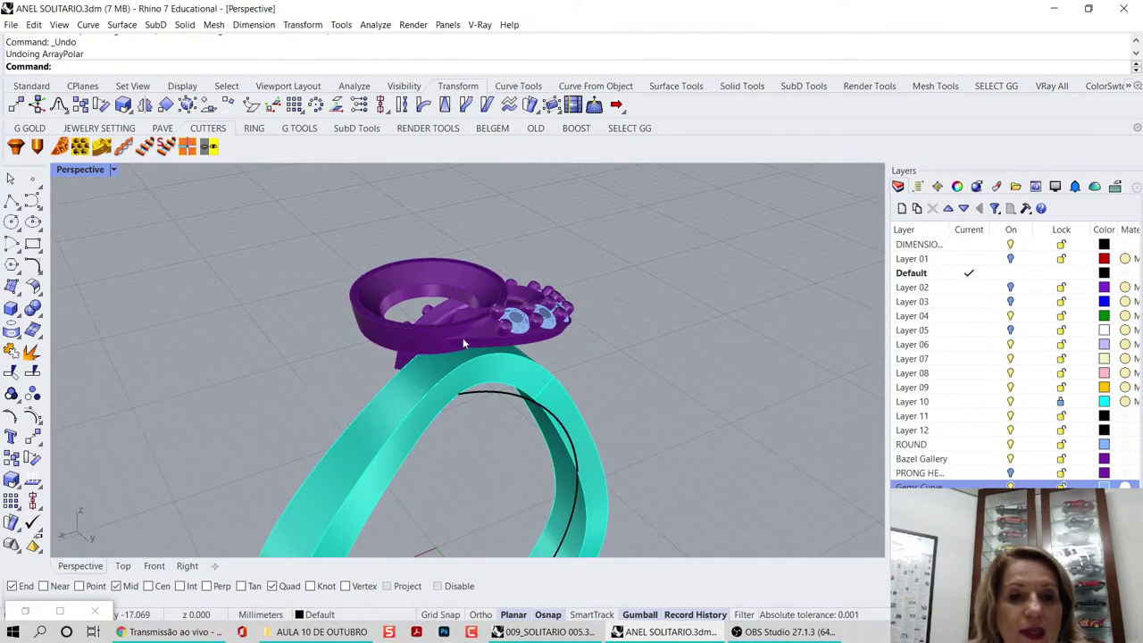
# - Try a polar array of the gem band around the origin with 5 items filling 360 degrees
pyautogui.doubleClick(93, 171)
pyautogui.click(251, 194)
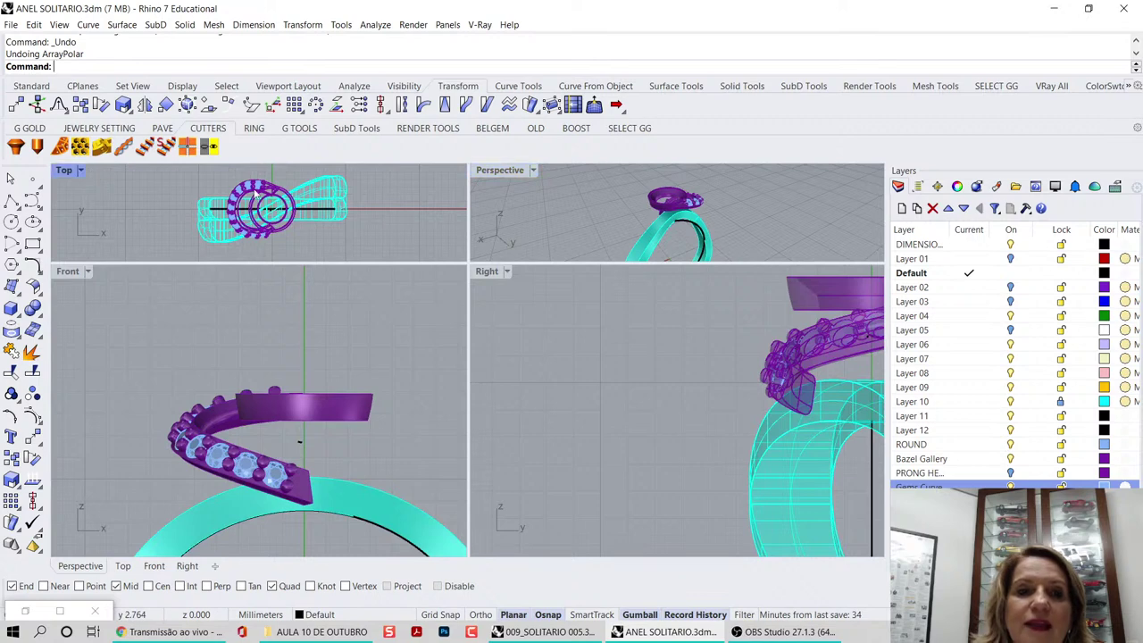
pyautogui.click(317, 105)
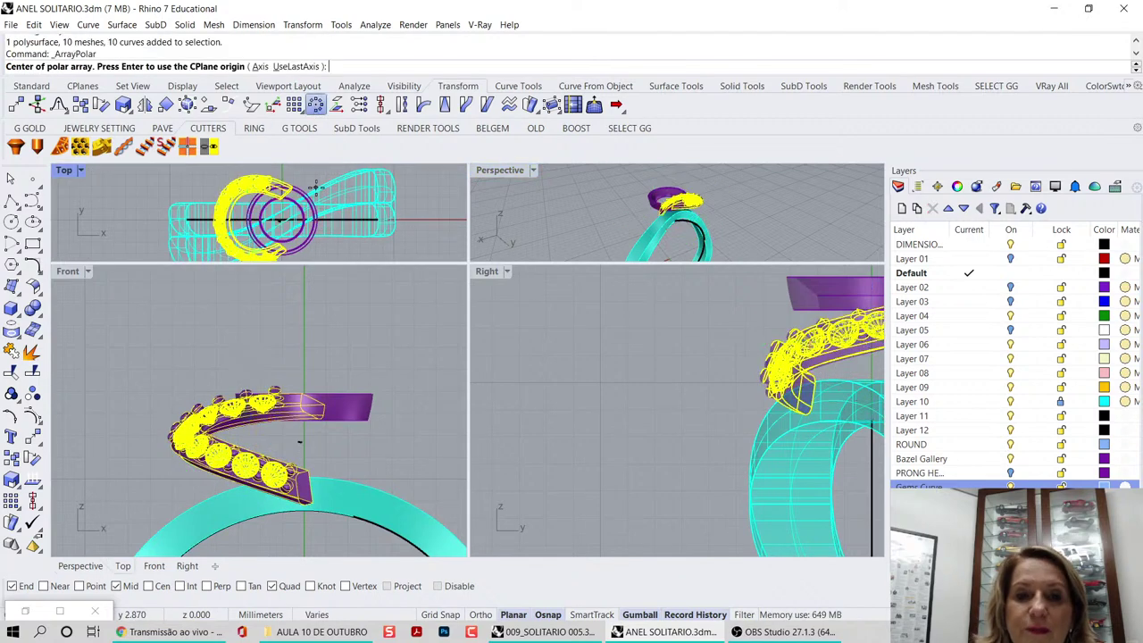
pyautogui.press('Return')
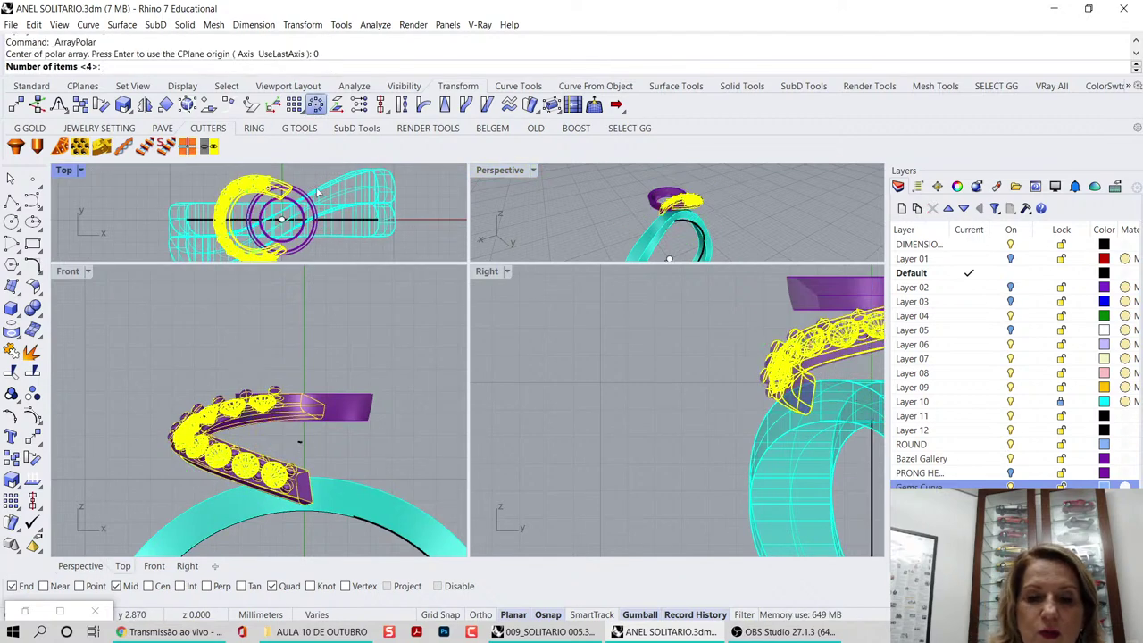
pyautogui.write('5')
pyautogui.press('Return')
pyautogui.press('Return')
pyautogui.press('Return')
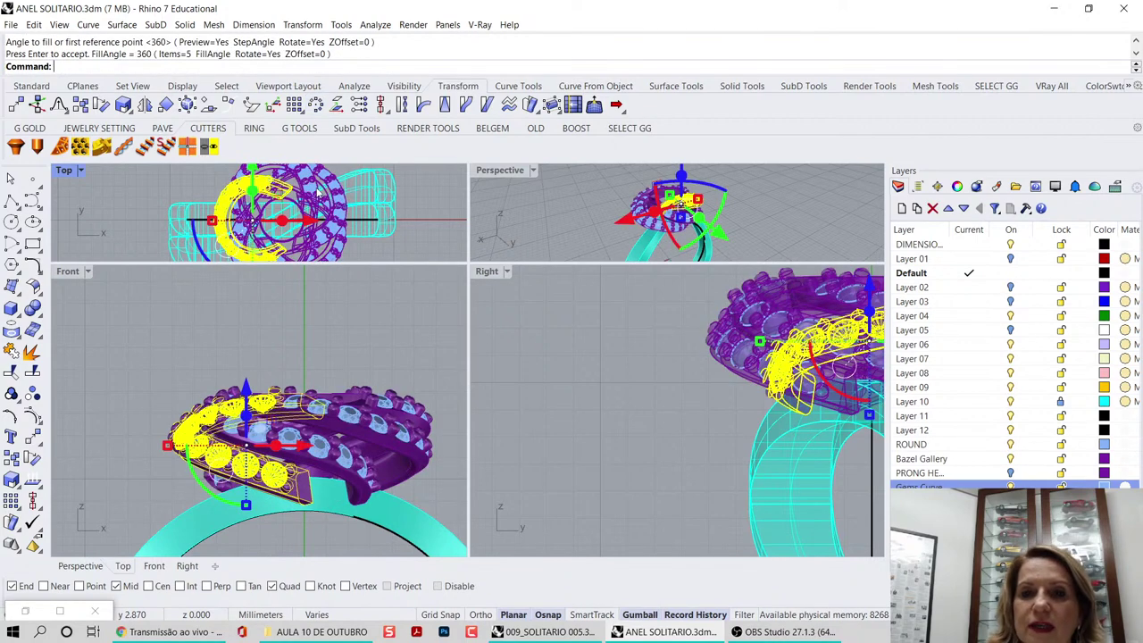
# - Check the denser arrangement of gem bands in perspective and undo the five-item polar array
pyautogui.doubleClick(498, 171)
pyautogui.moveTo(505, 215); pyautogui.dragTo(223, 233, button='right')
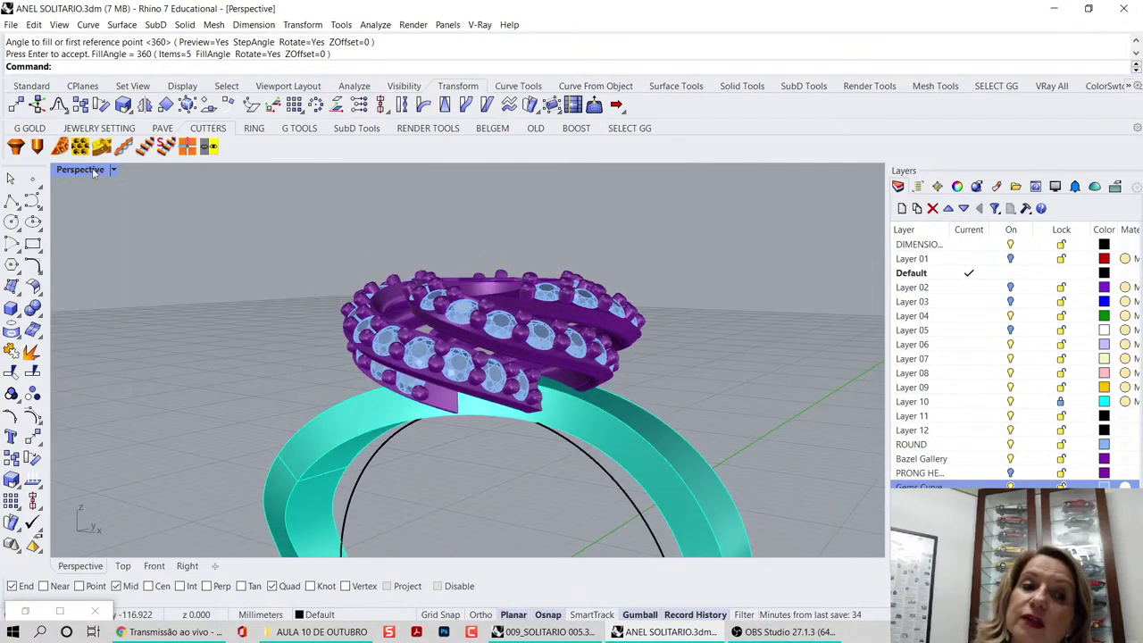
pyautogui.doubleClick(92, 168)
pyautogui.doubleClick(67, 169)
pyautogui.scroll(-3, 271, 229)
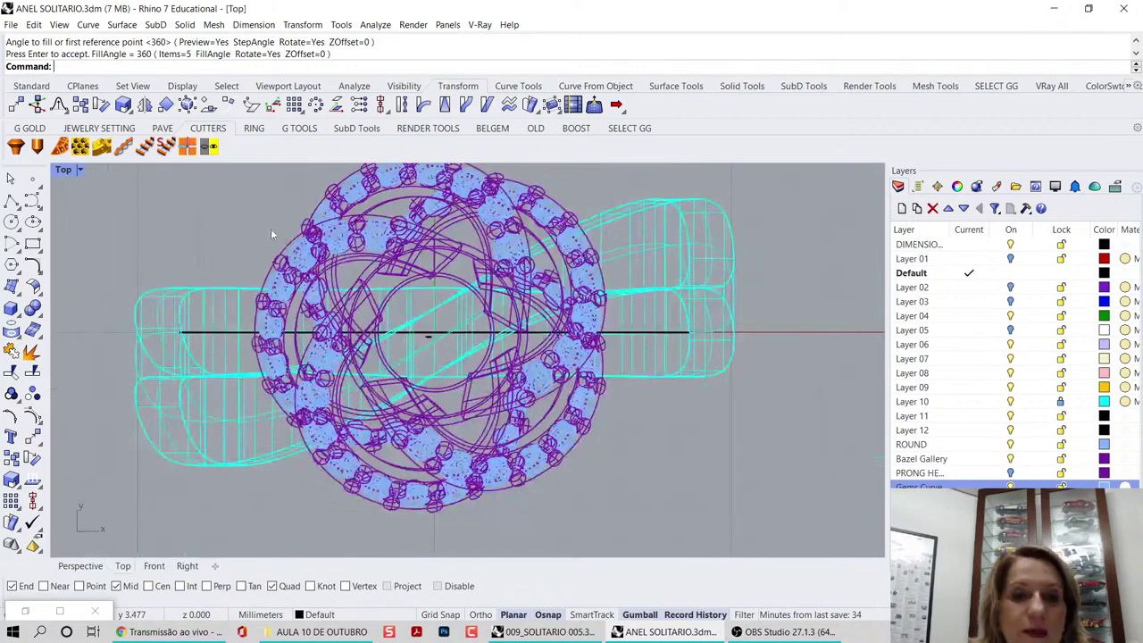
pyautogui.hotkey('ctrl', 'z')
# - Polar-array the gem band around the origin with 4 items over a 360-degree fill angle
pyautogui.click(347, 224)
pyautogui.press('Return')
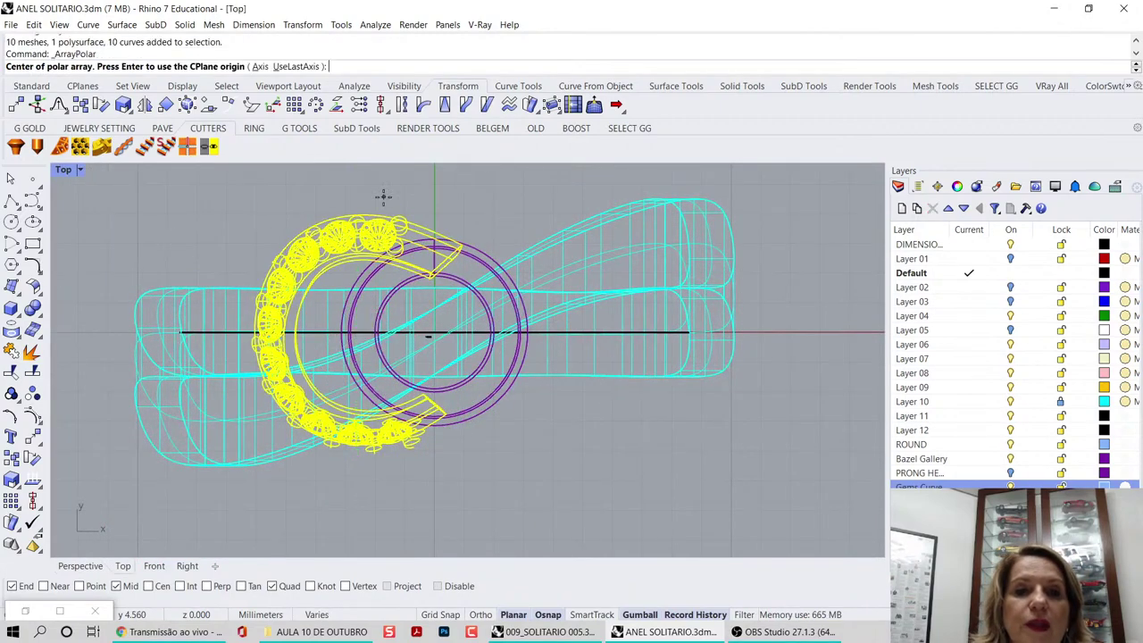
pyautogui.write('0')
pyautogui.press('Return')
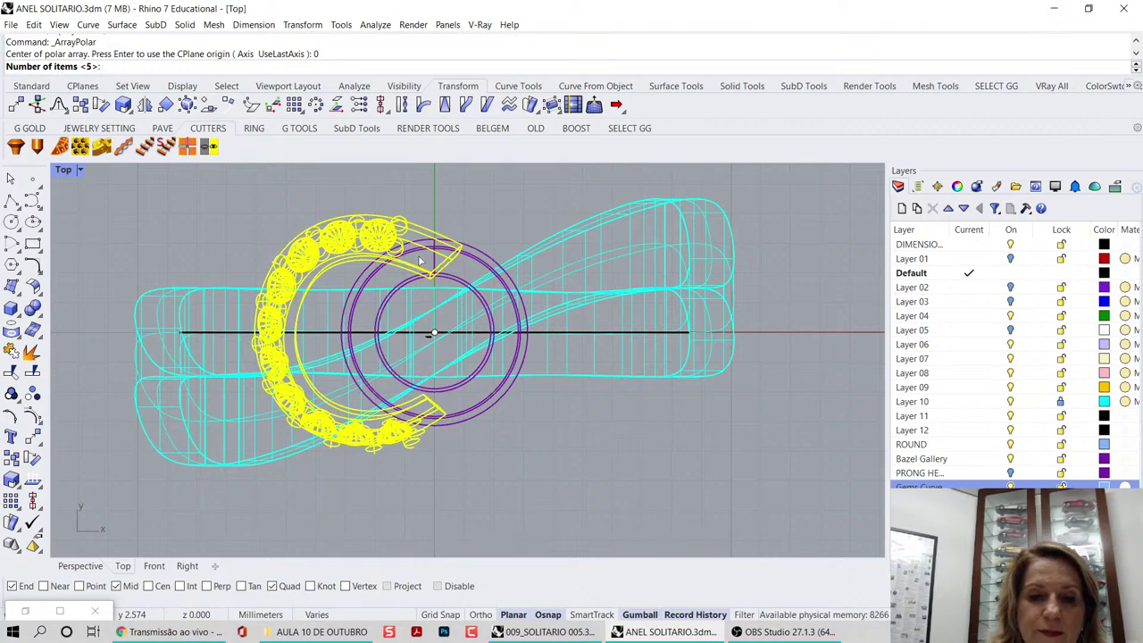
pyautogui.write('4')
pyautogui.press('Return')
pyautogui.press('Return')
pyautogui.press('Return')
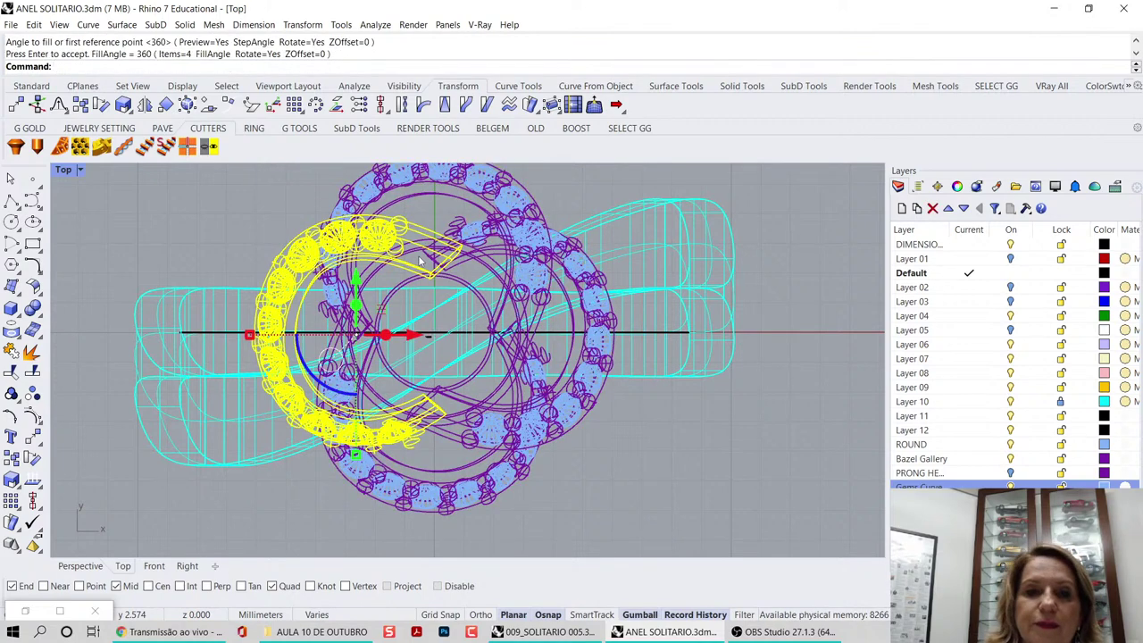
pyautogui.click(656, 471)
# - Stretch the bezel gallery inside the gem bands slightly along its vertical axis
pyautogui.click(95, 568)
pyautogui.scroll(-3, 297, 410)
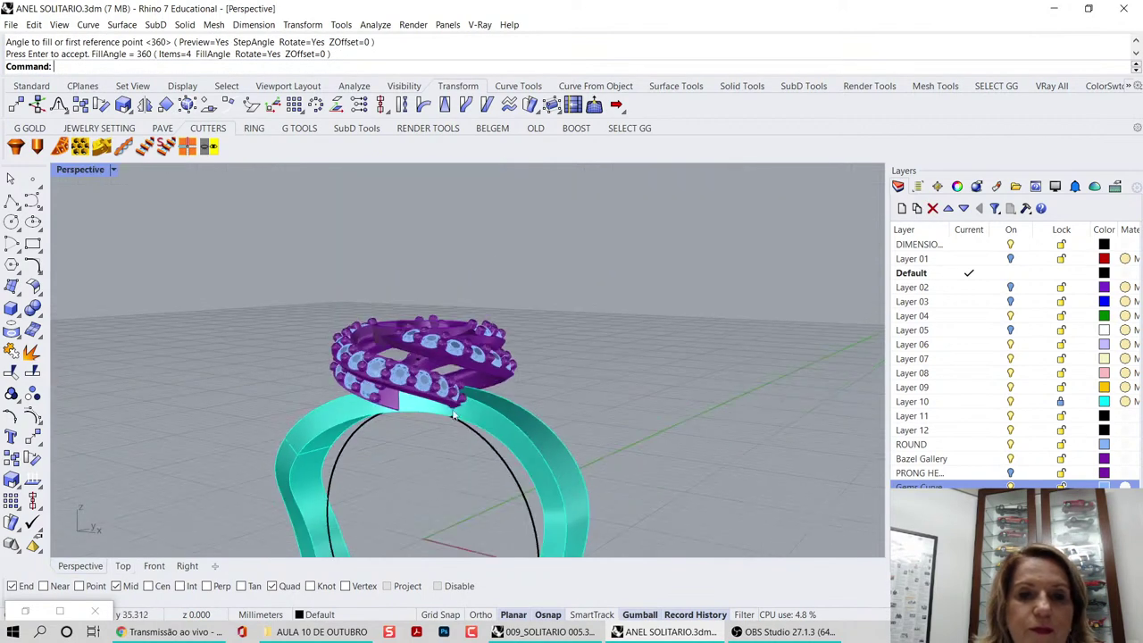
pyautogui.moveTo(454, 415); pyautogui.dragTo(430, 270, button='right')
pyautogui.scroll(5, 497, 315)
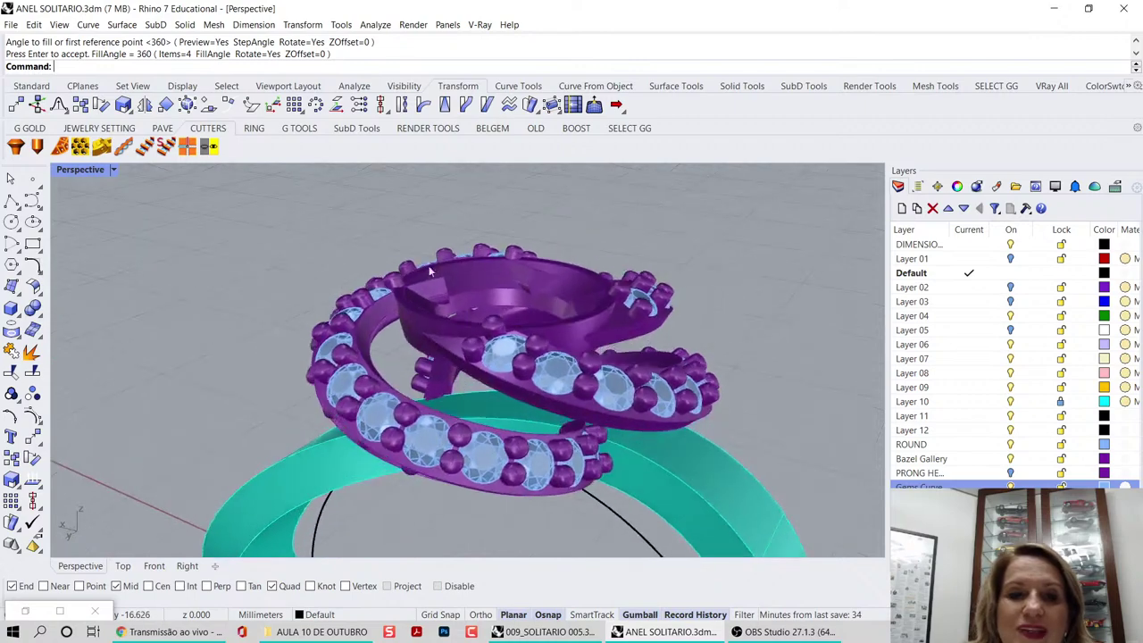
pyautogui.scroll(3, 429, 265)
pyautogui.click(467, 276)
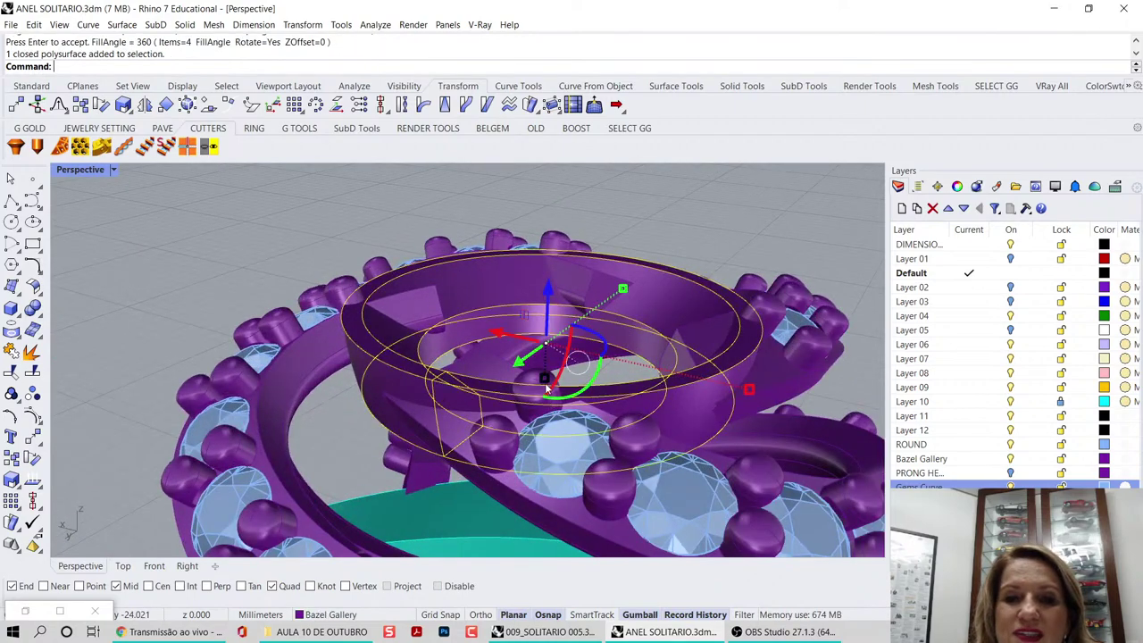
pyautogui.moveTo(546, 380); pyautogui.dragTo(546, 384)
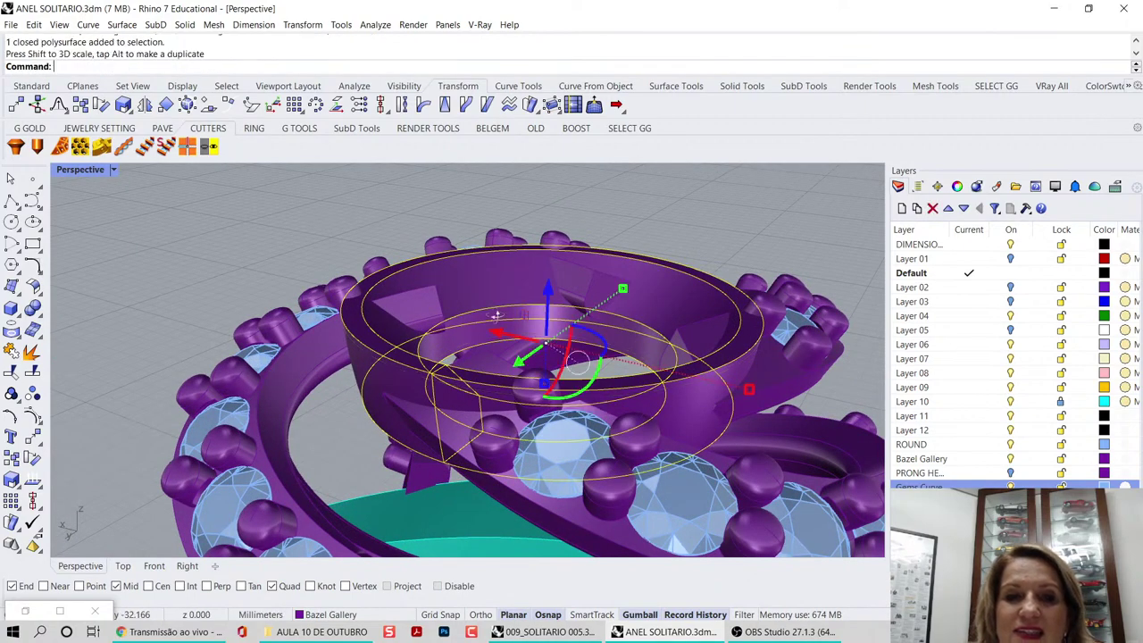
pyautogui.moveTo(496, 315); pyautogui.dragTo(411, 345, button='right')
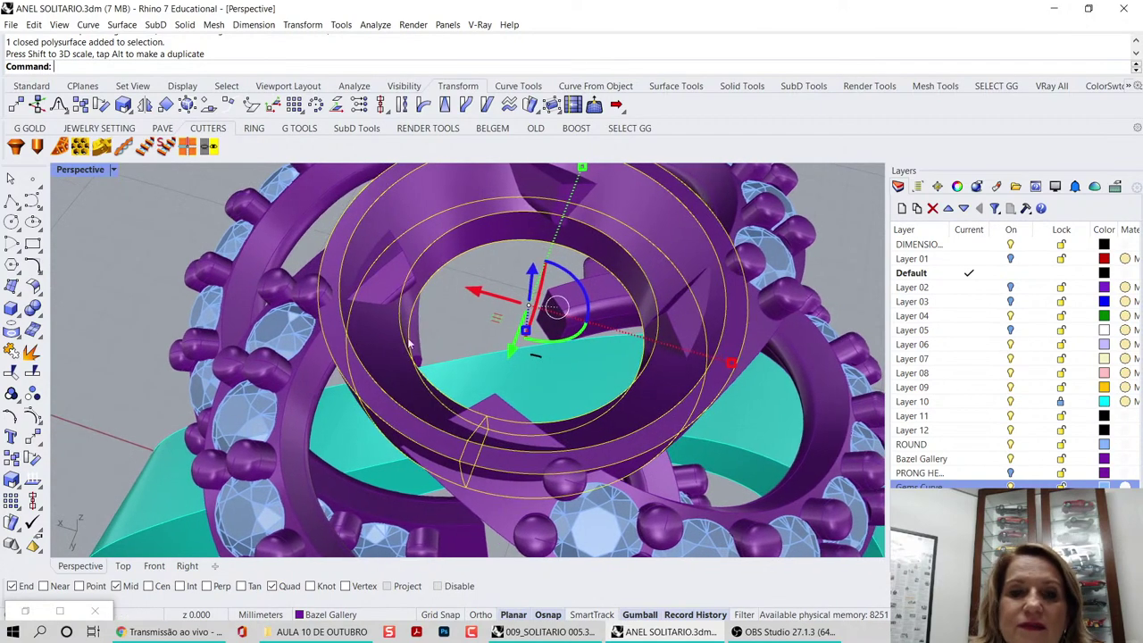
pyautogui.scroll(-5, 469, 367)
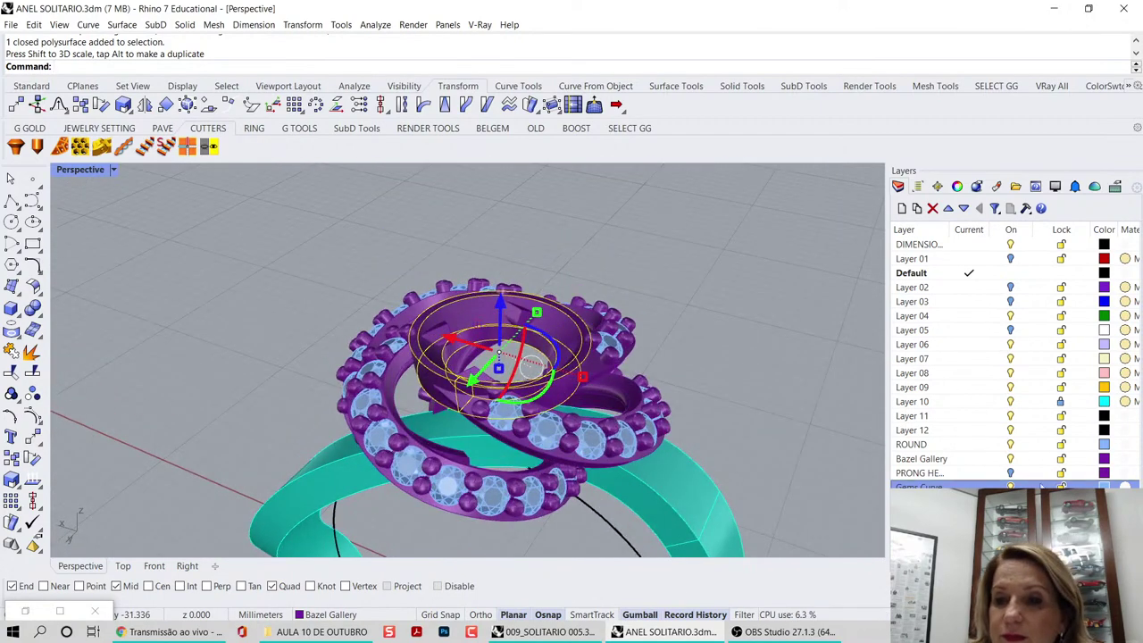
# - Scale the bezel gallery down slightly and uniformly in all three directions
pyautogui.click(779, 311)
pyautogui.scroll(9, 571, 327)
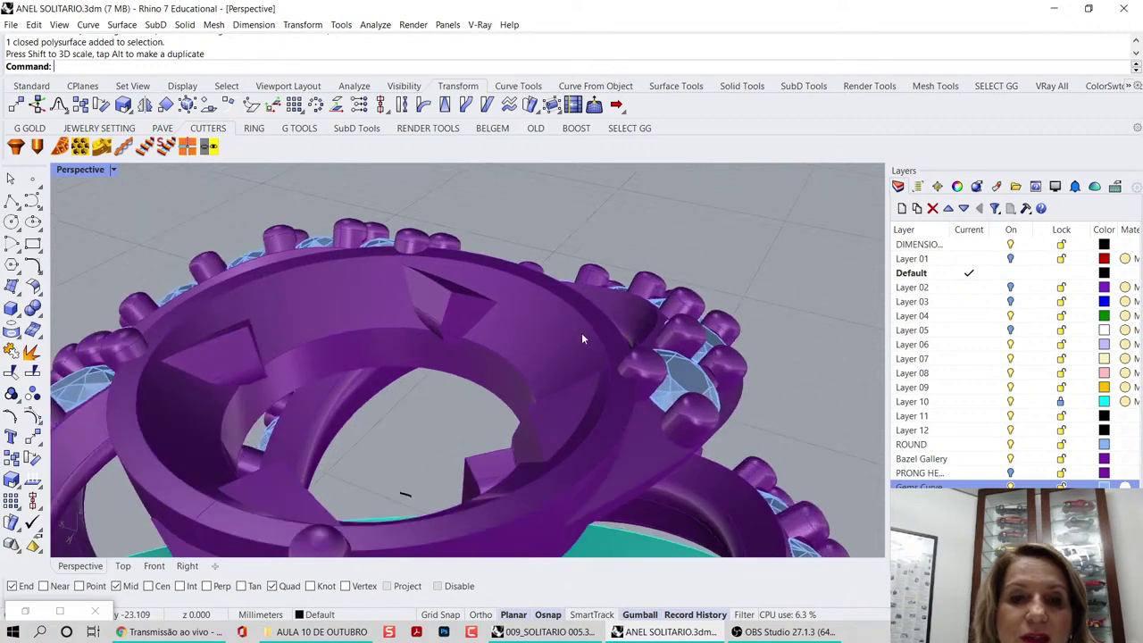
pyautogui.click(581, 334)
pyautogui.scroll(-2, 427, 277)
pyautogui.scroll(-2, 371, 406)
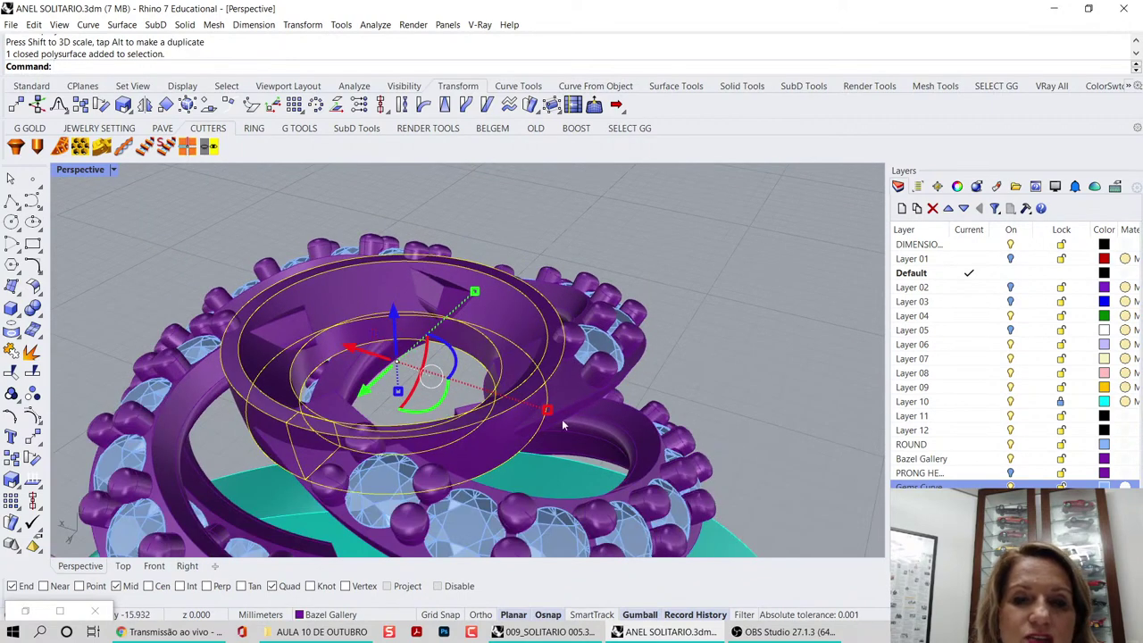
pyautogui.keyDown('shift'); pyautogui.moveTo(547, 410); pyautogui.dragTo(543, 409); pyautogui.keyUp('shift')
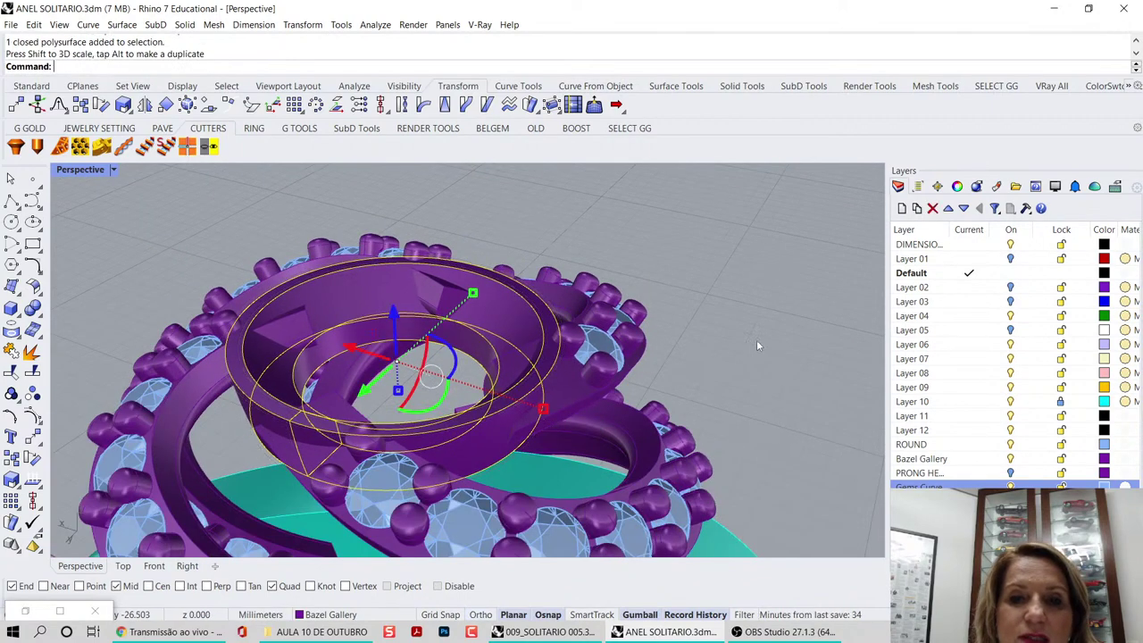
pyautogui.click(758, 341)
# - Raise the bezel gallery slightly and stretch its height a little more
pyautogui.moveTo(757, 341); pyautogui.dragTo(413, 406, button='right')
pyautogui.click(413, 406)
pyautogui.moveTo(414, 301); pyautogui.dragTo(416, 300)
pyautogui.moveTo(420, 386); pyautogui.dragTo(424, 390)
pyautogui.press('Escape')
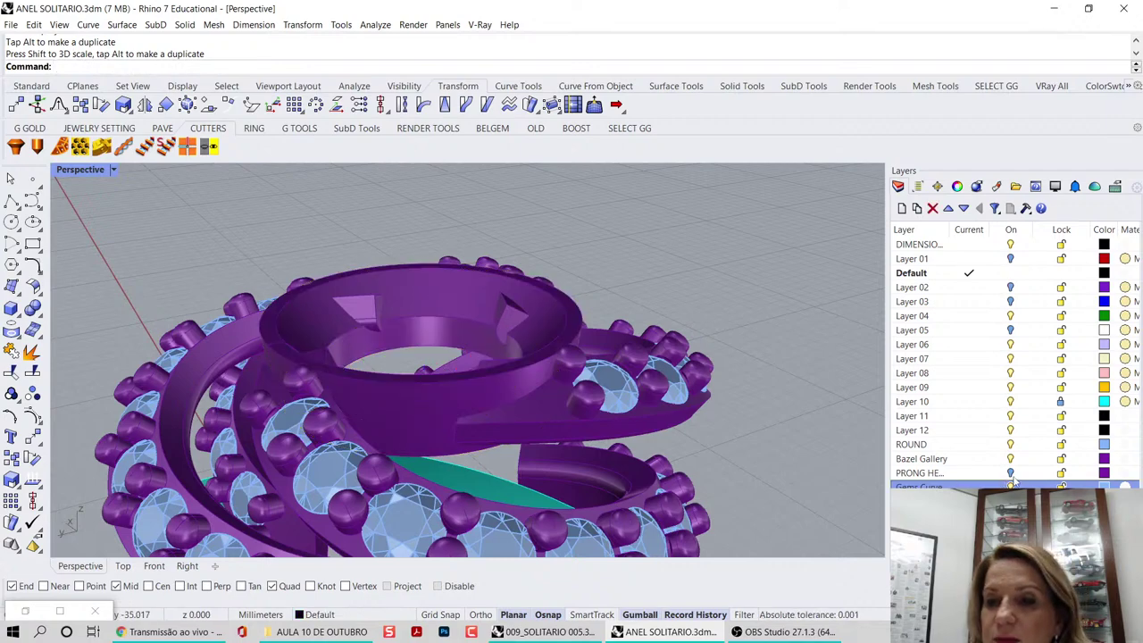
# - Show the hidden objects and raise the round centre gem slightly on the bezel gallery
pyautogui.middleClick(646, 231)
pyautogui.click(647, 231)
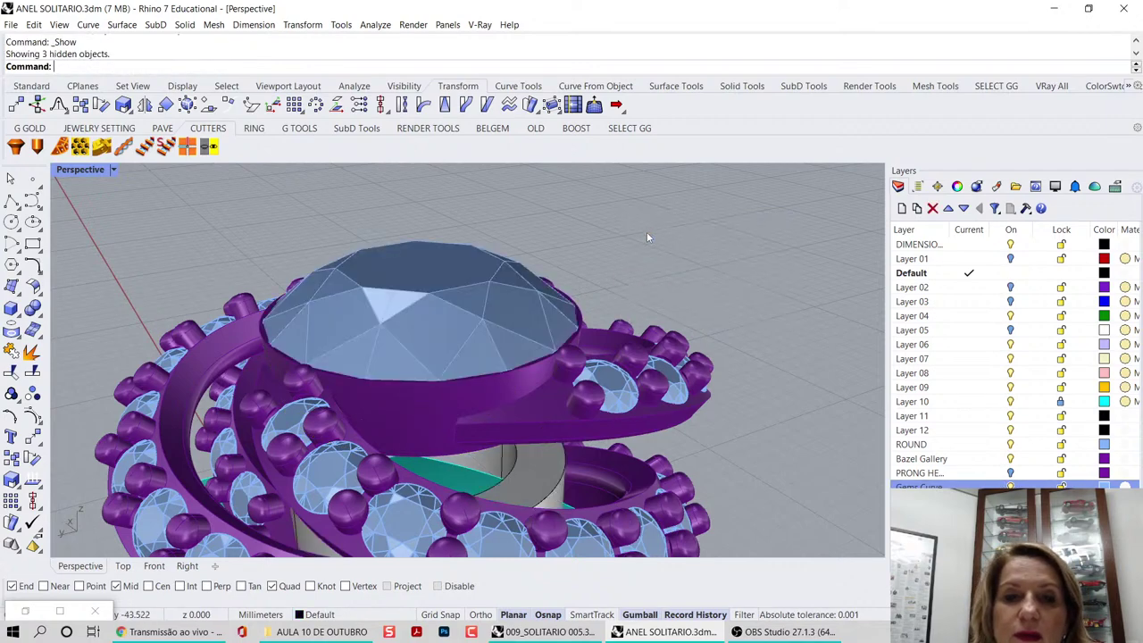
pyautogui.moveTo(646, 232); pyautogui.dragTo(410, 289, button='right')
pyautogui.click(410, 289)
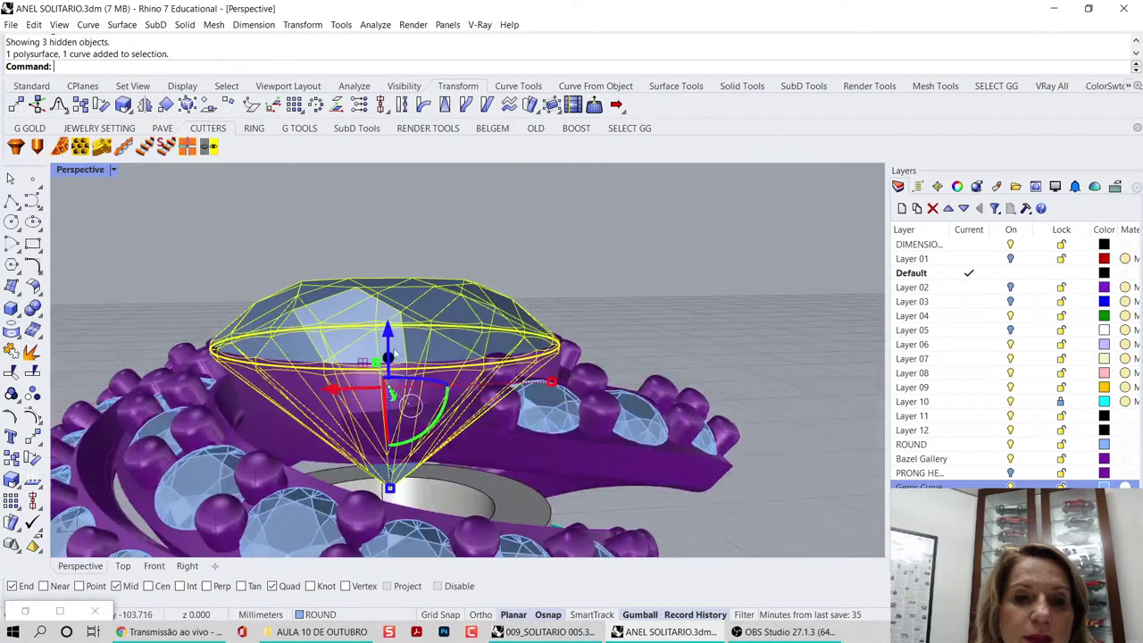
pyautogui.moveTo(387, 331); pyautogui.dragTo(386, 329)
pyautogui.click(565, 297)
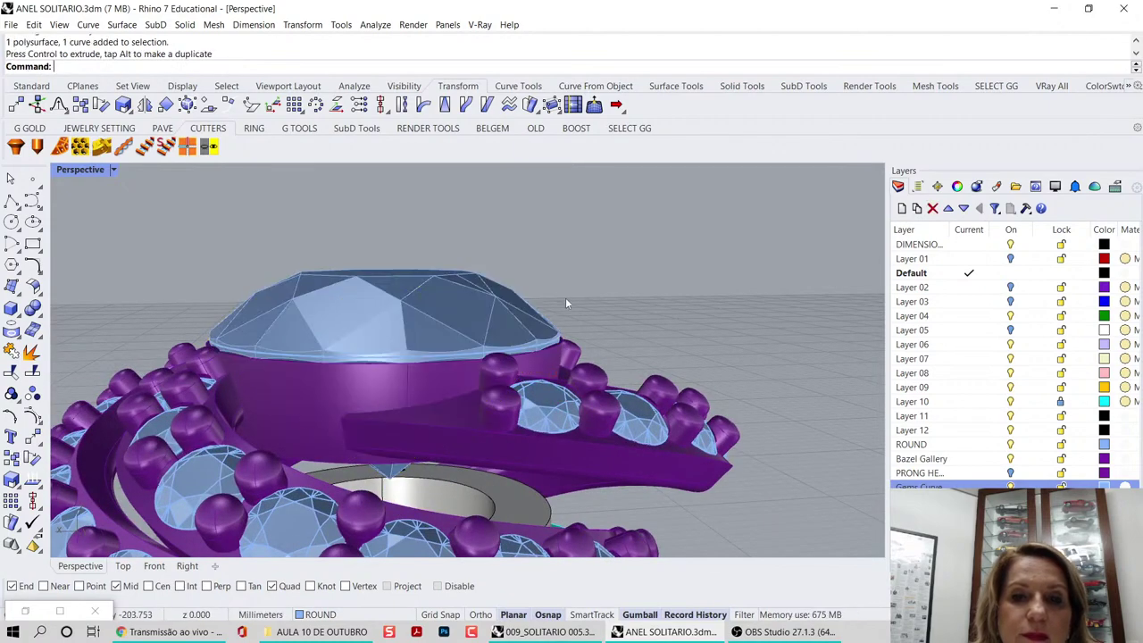
# - Delete the cylindrical solid between the ring shank and the bezel gallery
pyautogui.moveTo(566, 297); pyautogui.dragTo(596, 333, button='right')
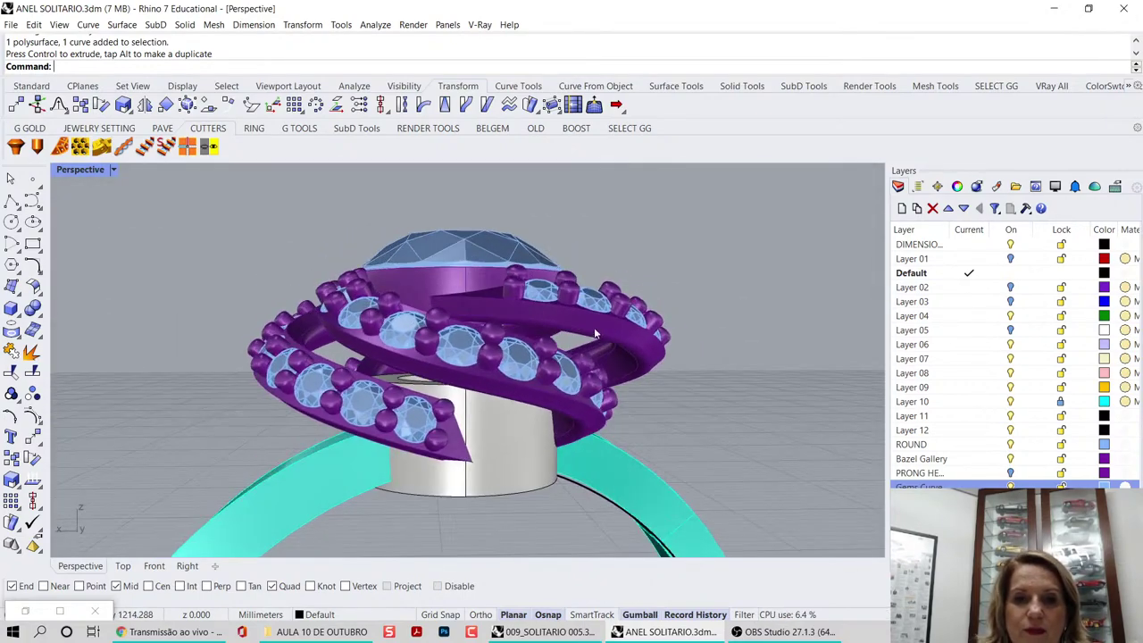
pyautogui.doubleClick(86, 169)
pyautogui.doubleClick(67, 270)
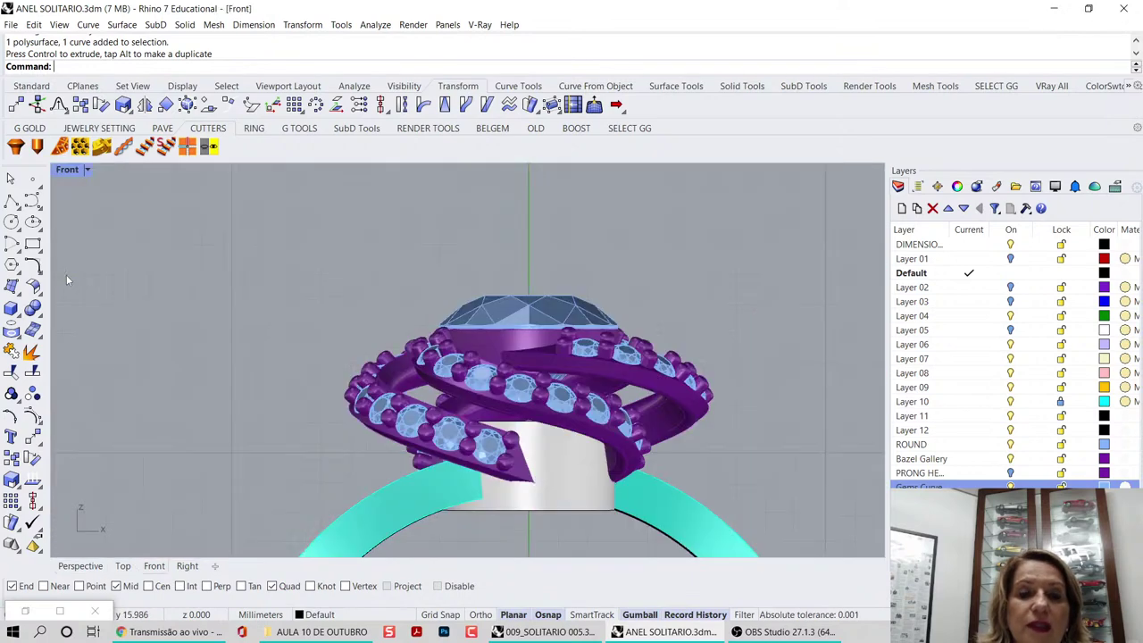
pyautogui.scroll(5, 509, 402)
pyautogui.click(519, 407)
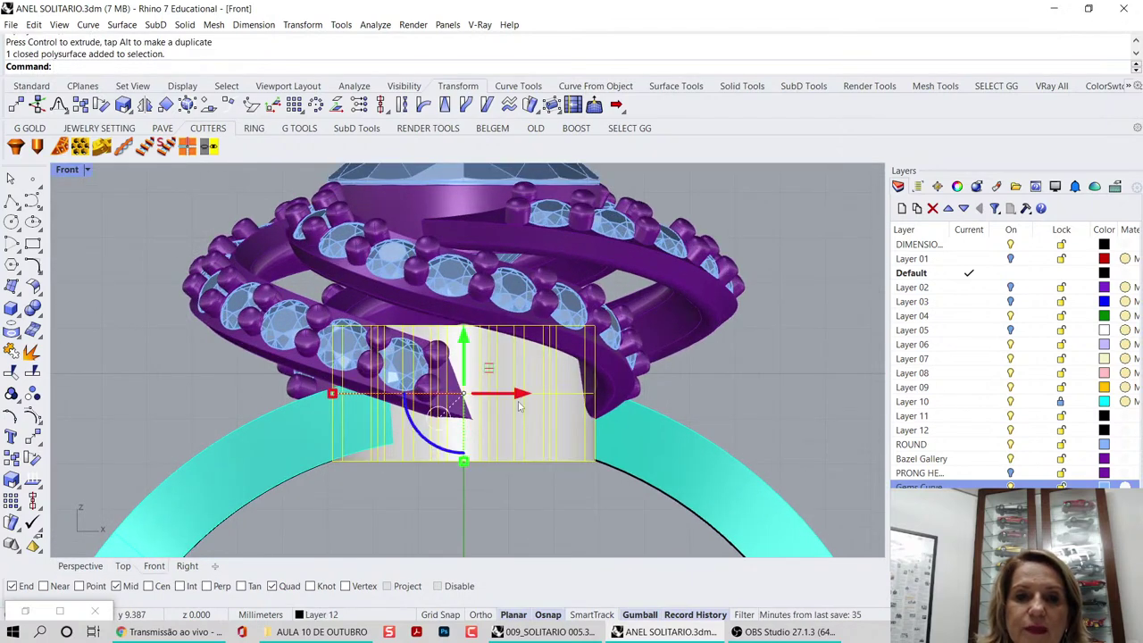
pyautogui.press('Delete')
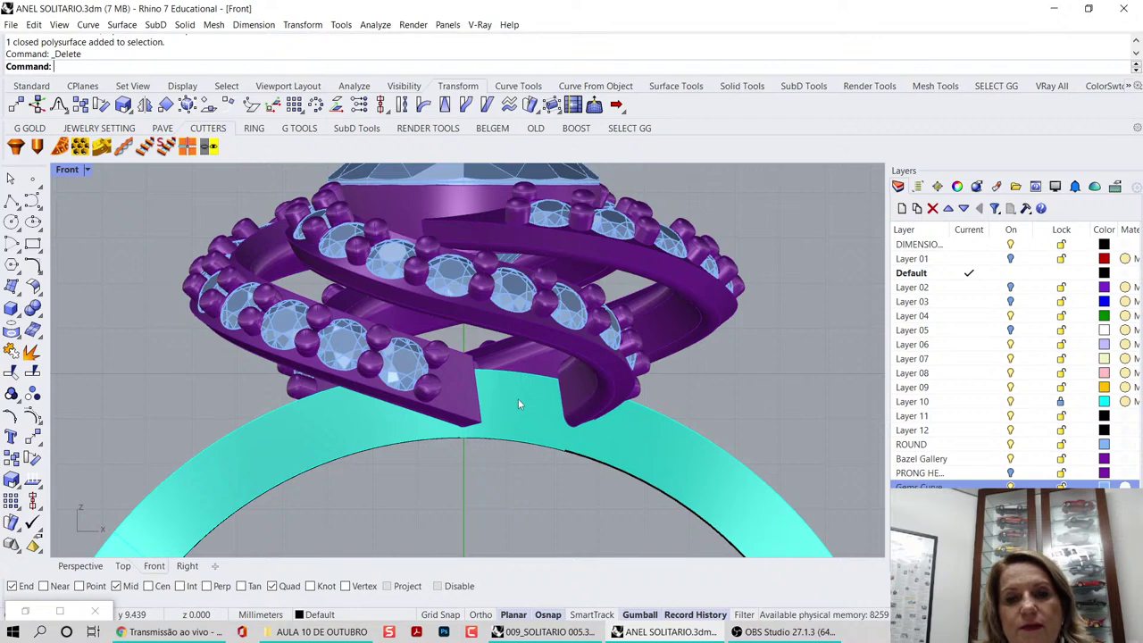
# - Duplicate the outer bottom edge of the bezel gallery as a curve
pyautogui.click(82, 566)
pyautogui.moveTo(429, 433); pyautogui.dragTo(526, 325, button='right')
pyautogui.scroll(4, 525, 327)
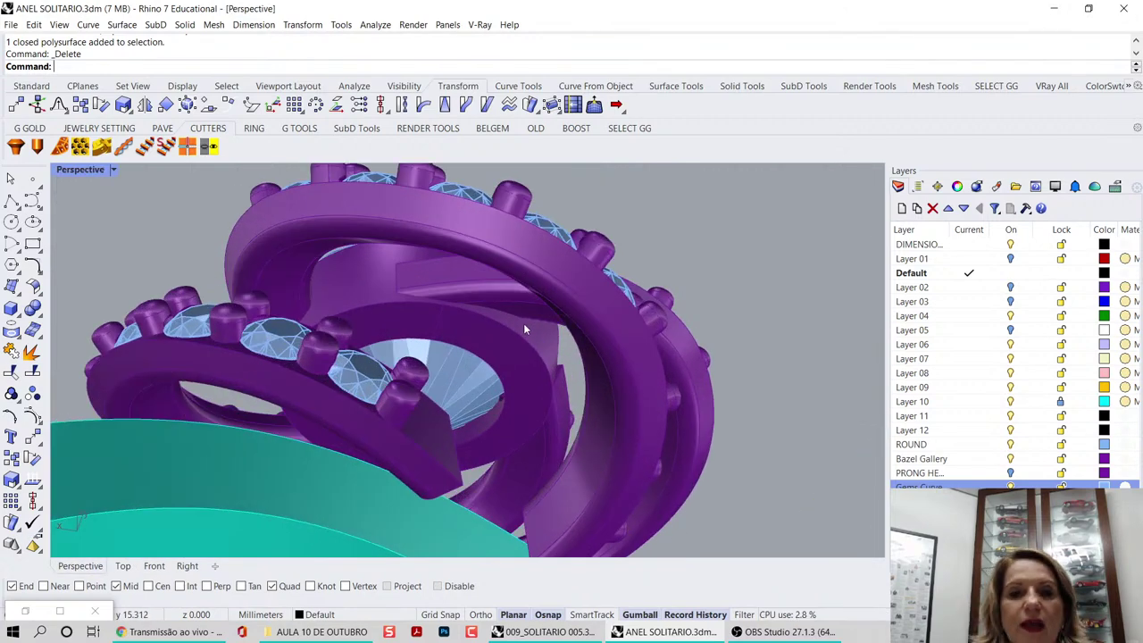
pyautogui.click(597, 88)
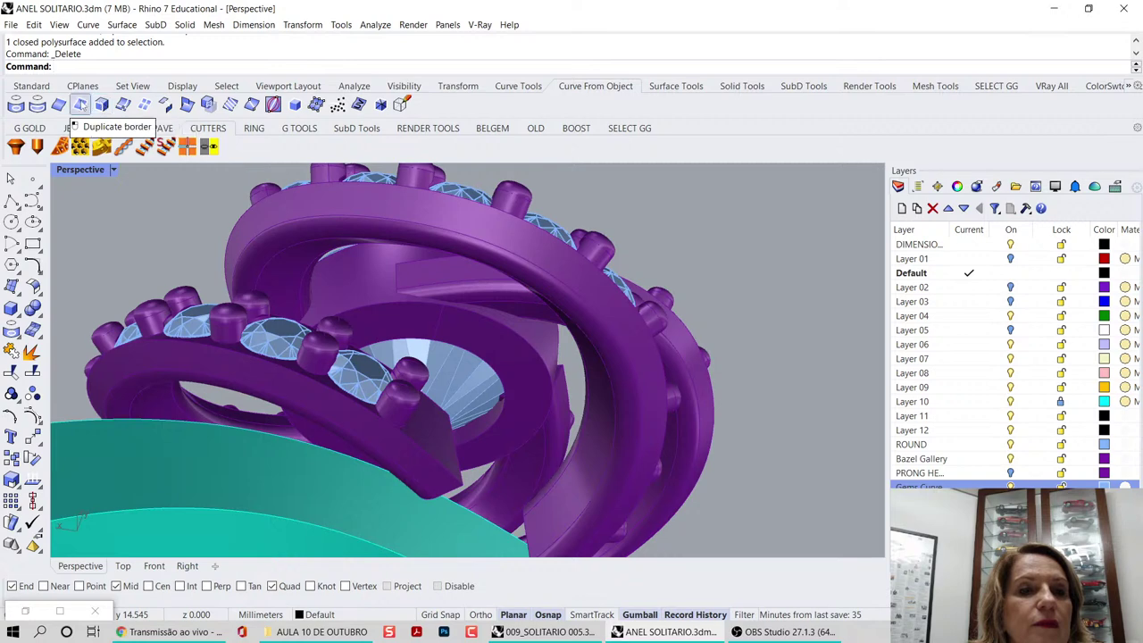
pyautogui.click(101, 104)
pyautogui.click(503, 329)
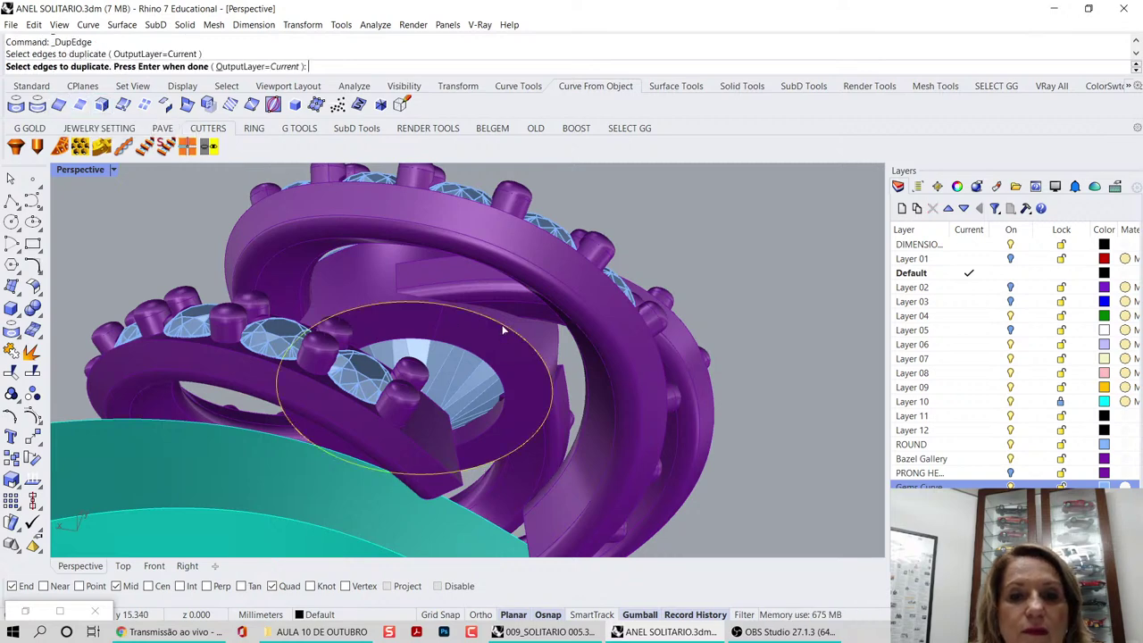
pyautogui.rightClick(503, 328)
# - Move the duplicated circle down from the gallery's underside and fine-tune its height just above the shank
pyautogui.moveTo(503, 328); pyautogui.dragTo(421, 323, button='right')
pyautogui.moveTo(436, 293); pyautogui.dragTo(436, 389)
pyautogui.scroll(-2, 424, 352)
pyautogui.doubleClick(79, 170)
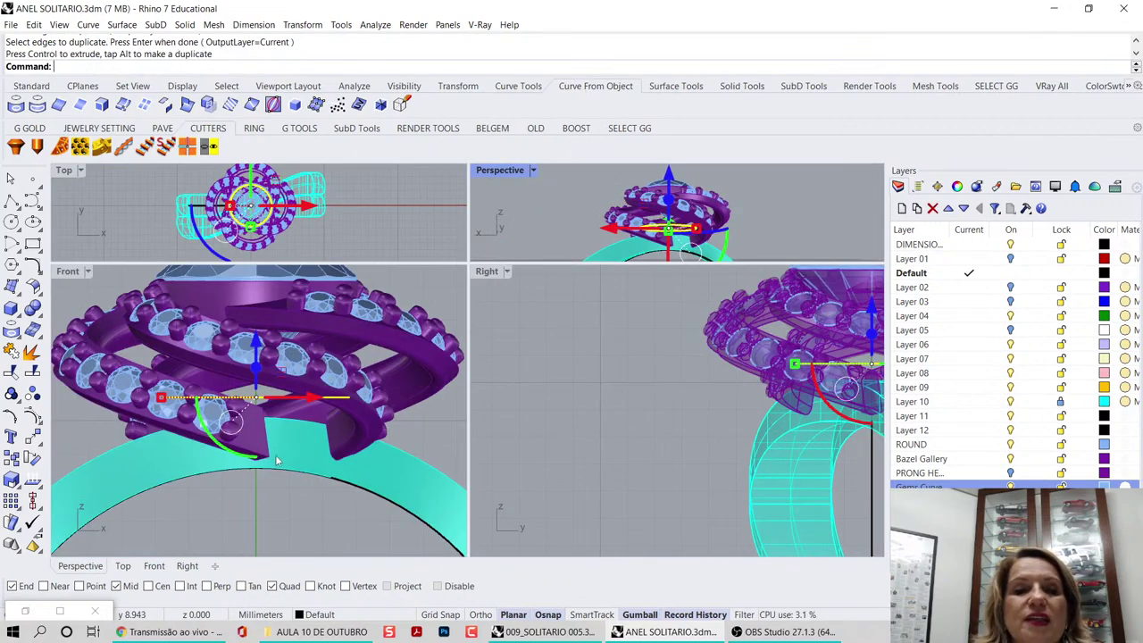
pyautogui.doubleClick(71, 272)
pyautogui.scroll(-2, 453, 366)
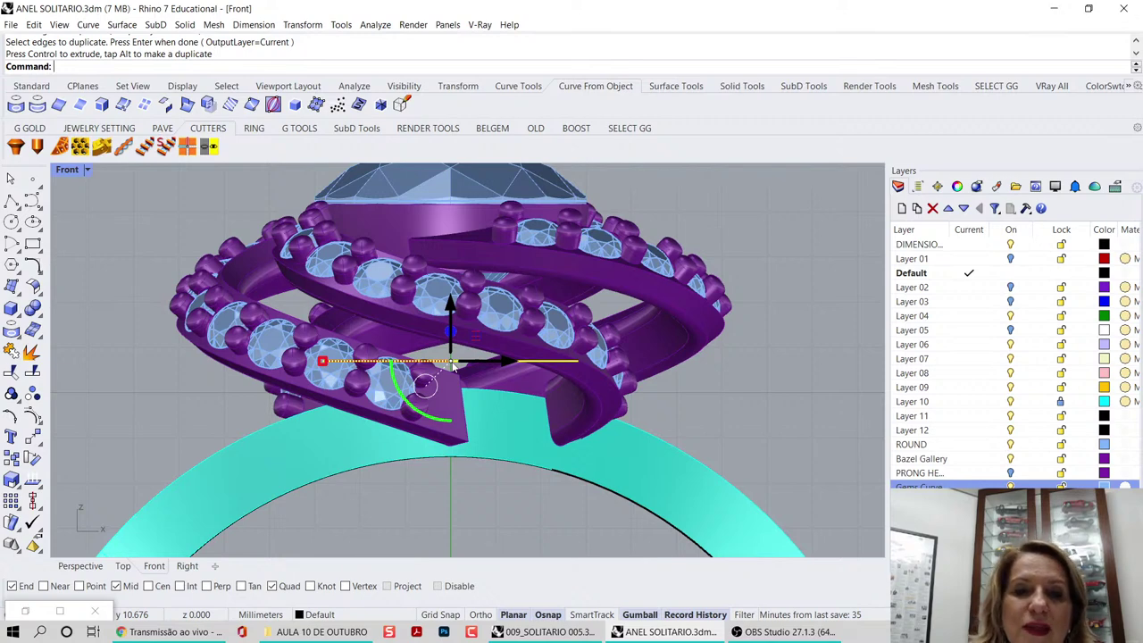
pyautogui.moveTo(449, 304); pyautogui.dragTo(449, 299)
pyautogui.scroll(-1, 450, 300)
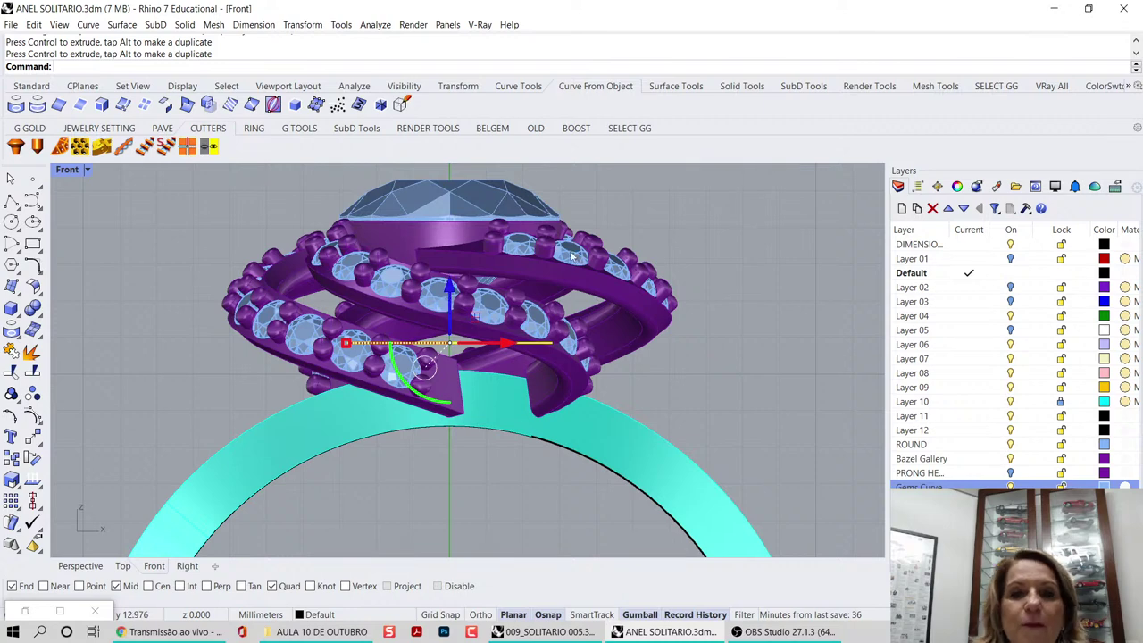
# - Extrude the circle downward through the shank as a tapered solid about 3.1 mm deep, narrowing downward with a 10-degree draft angle
pyautogui.click(677, 86)
pyautogui.moveTo(215, 481); pyautogui.dragTo(232, 401, button='right')
pyautogui.click(729, 91)
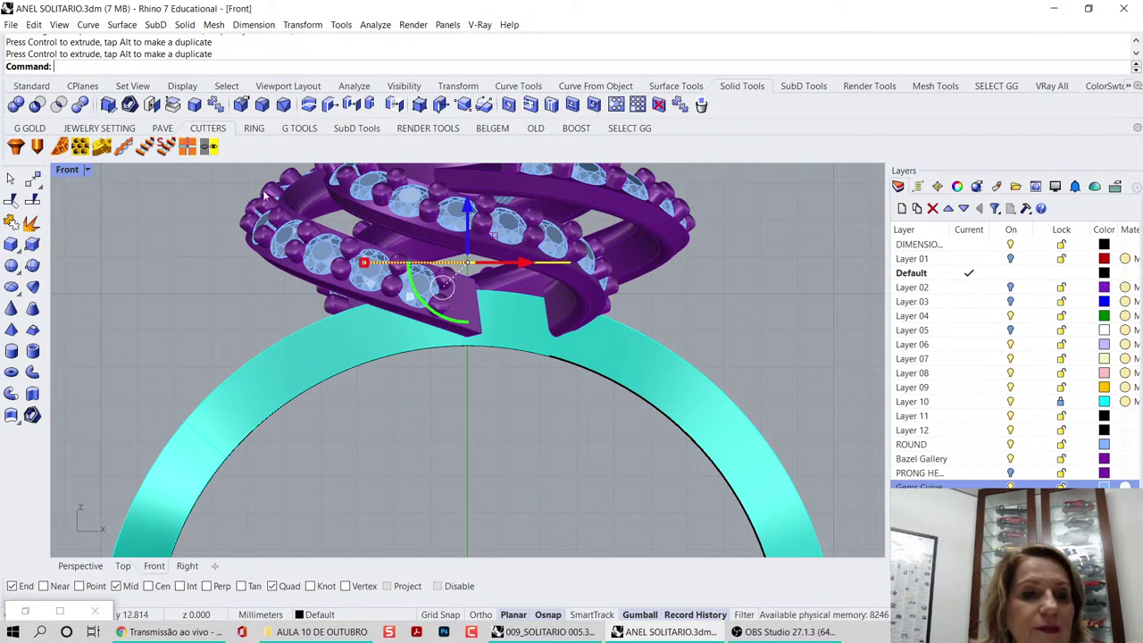
pyautogui.click(18, 423)
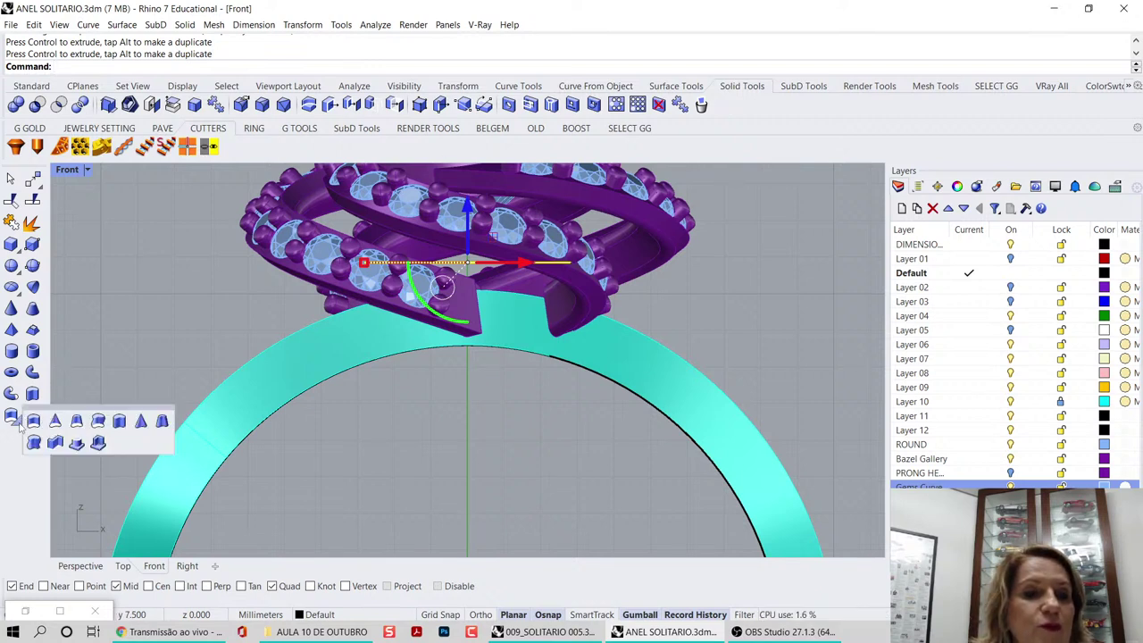
pyautogui.moveTo(55, 408); pyautogui.dragTo(110, 271)
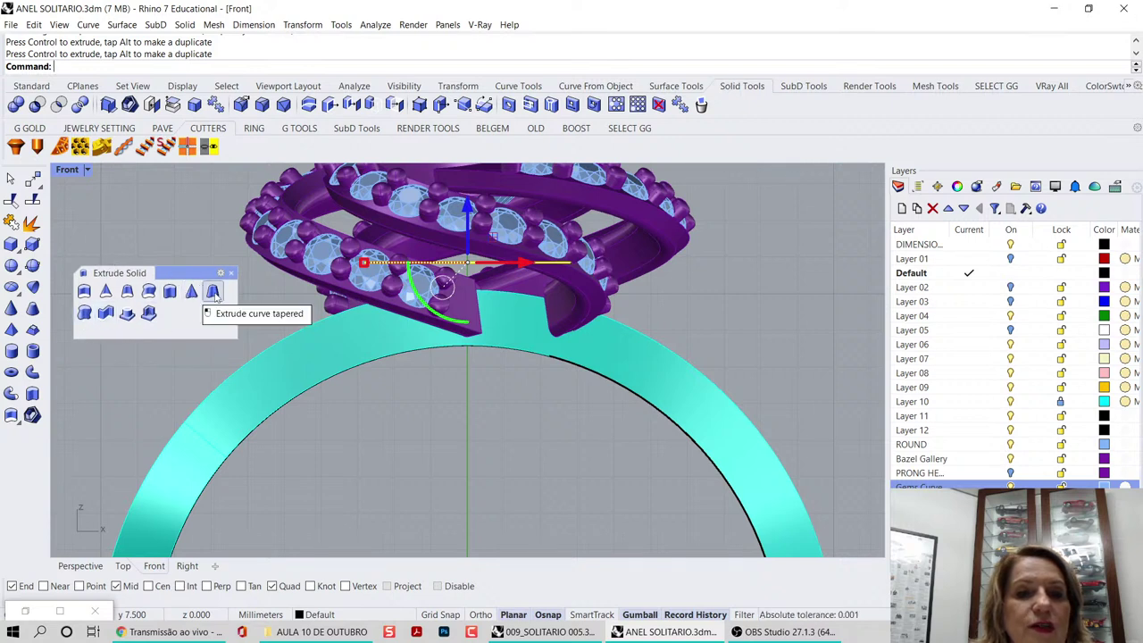
pyautogui.click(214, 292)
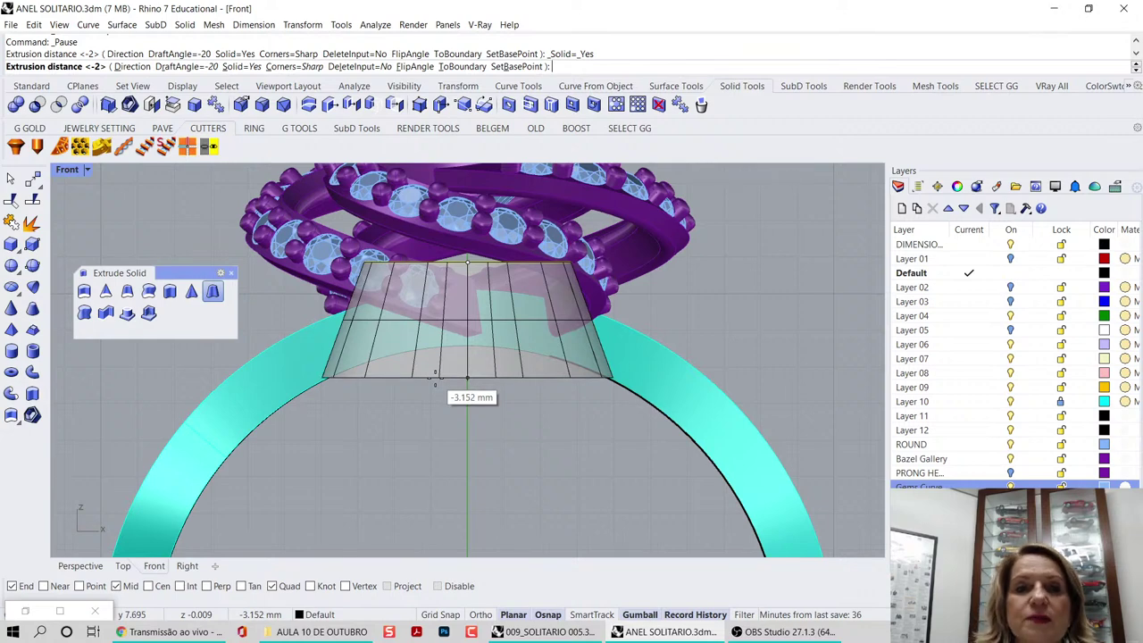
pyautogui.click(413, 66)
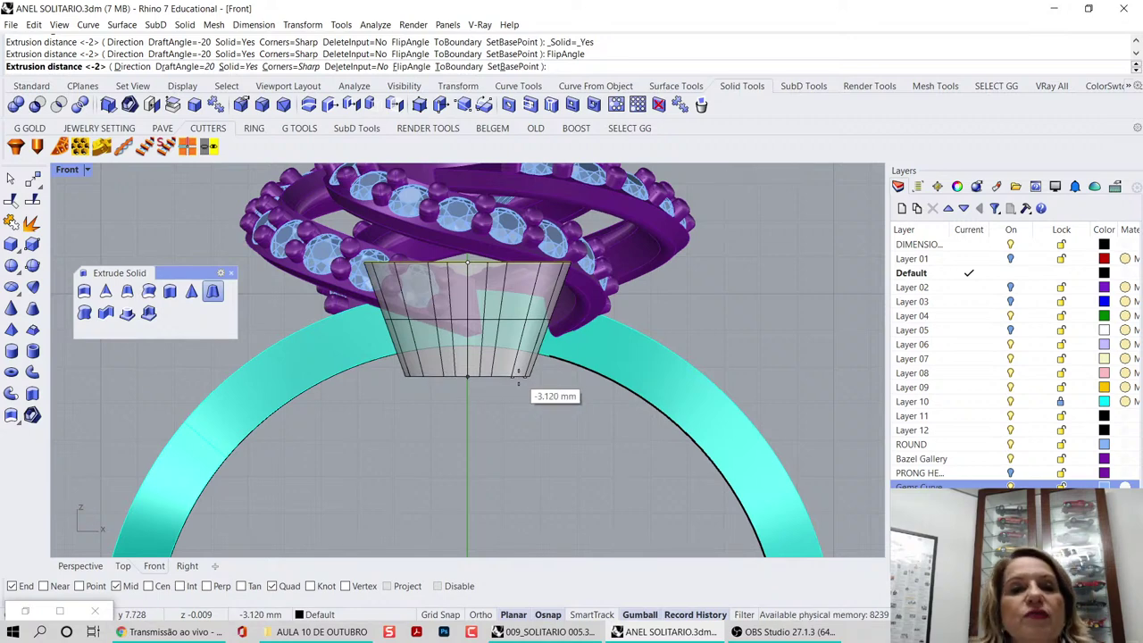
pyautogui.click(178, 67)
pyautogui.press('Return')
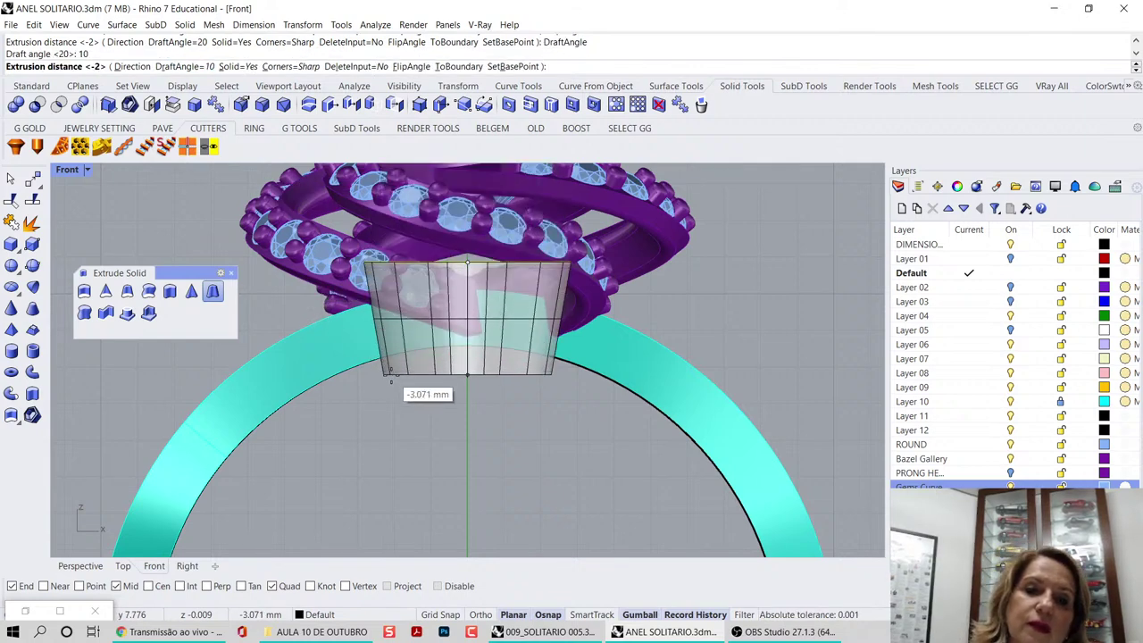
pyautogui.click(391, 381)
pyautogui.click(457, 425)
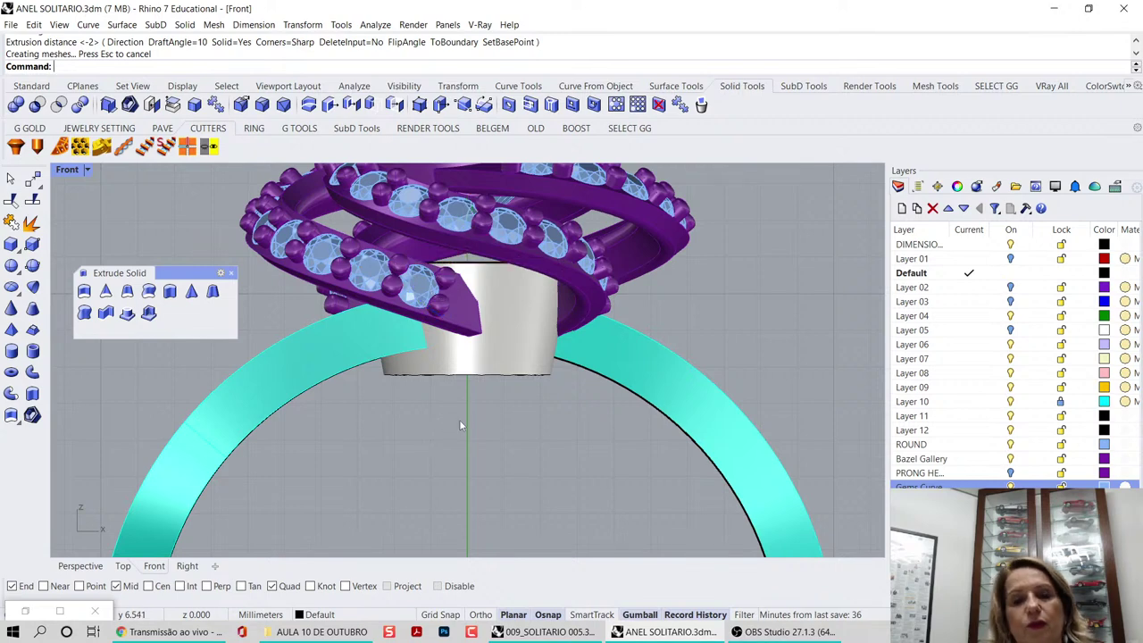
pyautogui.click(231, 272)
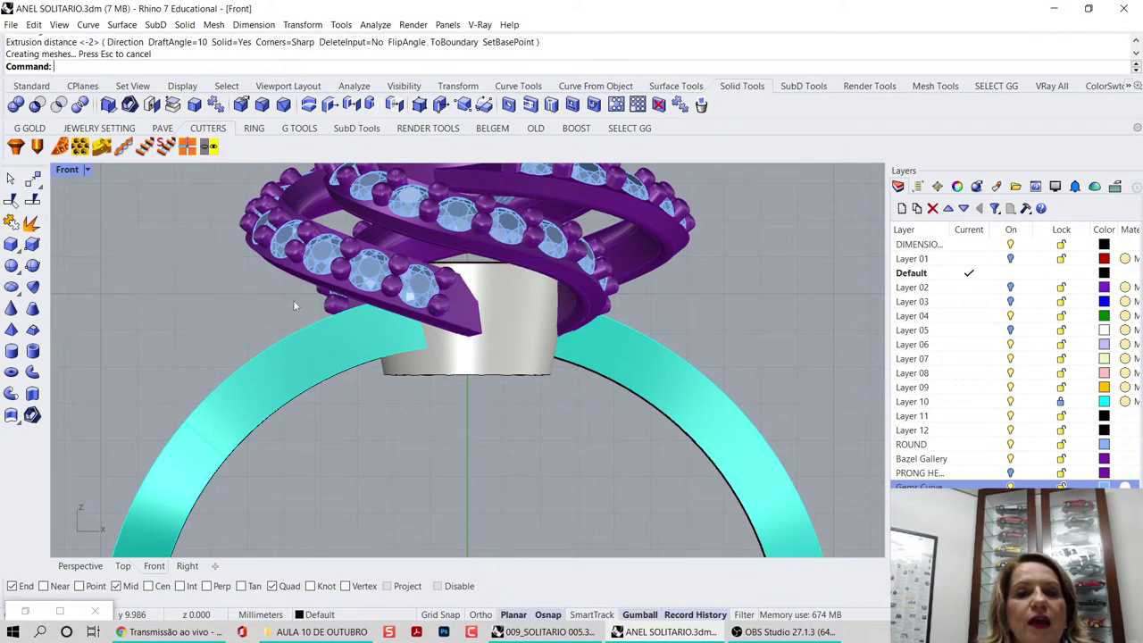
# - Isolate the tapered solid so that only it and the locked shank stay on display
pyautogui.click(493, 350)
pyautogui.middleClick(492, 348)
pyautogui.click(513, 299)
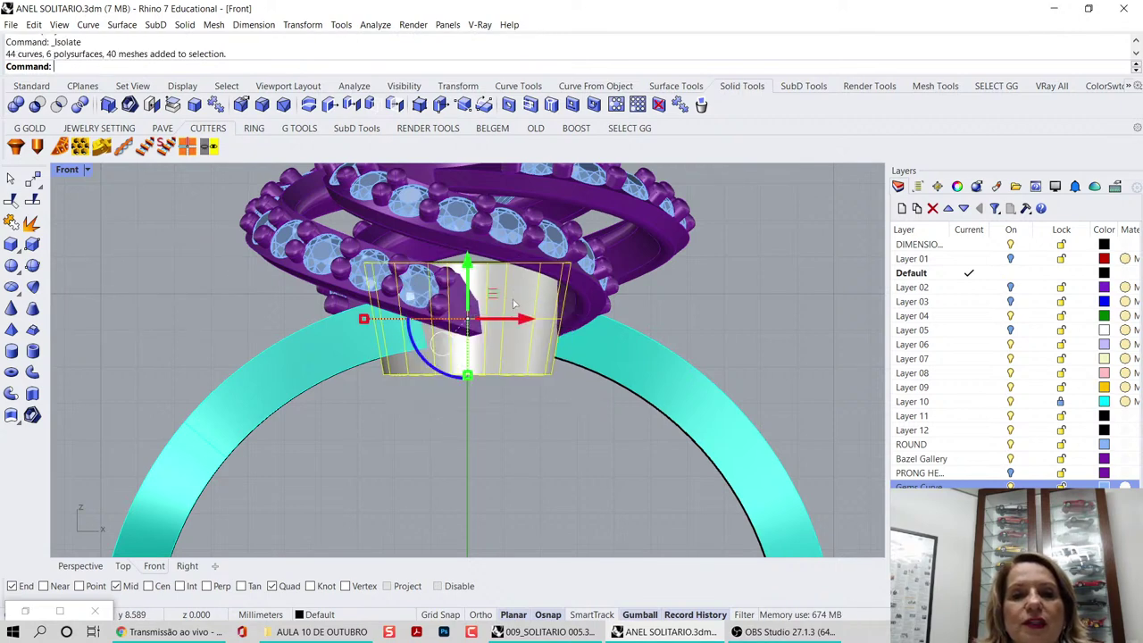
pyautogui.click(80, 567)
pyautogui.moveTo(554, 355); pyautogui.dragTo(582, 384, button='right')
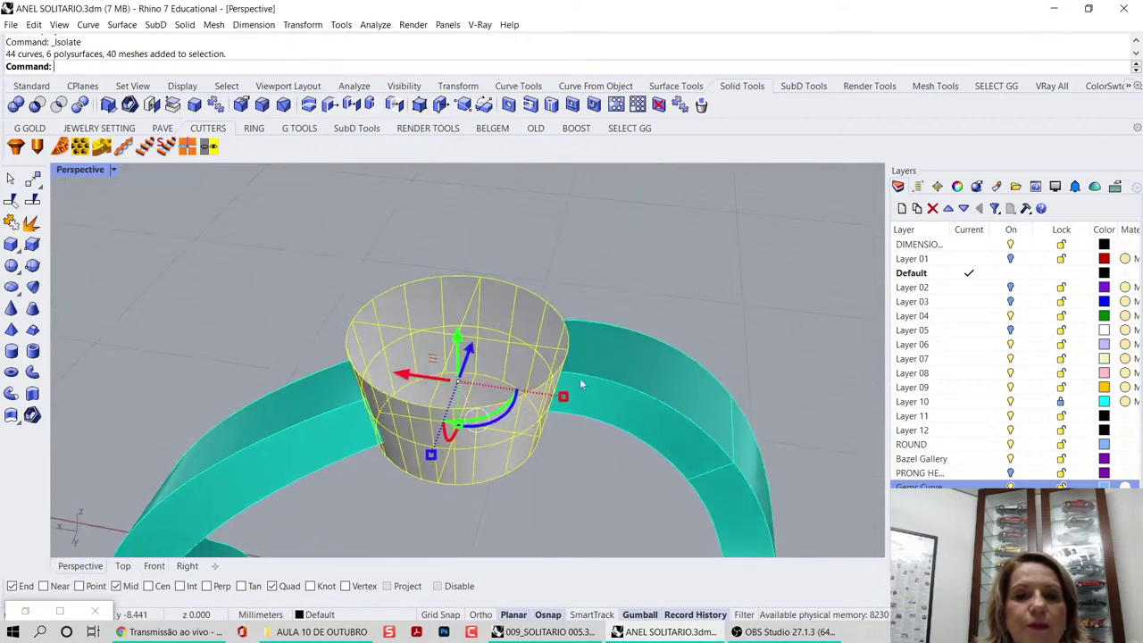
pyautogui.click(668, 169)
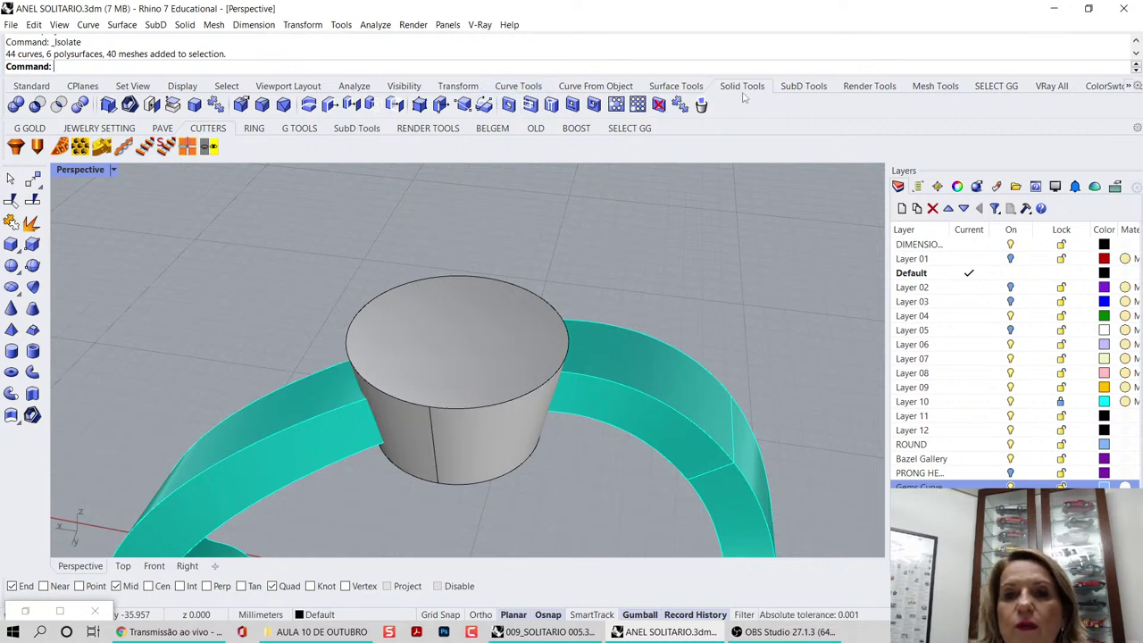
# - Shell the tapered solid into an open collar with thickness 1, removing its top and bottom faces
pyautogui.click(129, 104)
pyautogui.click(452, 301)
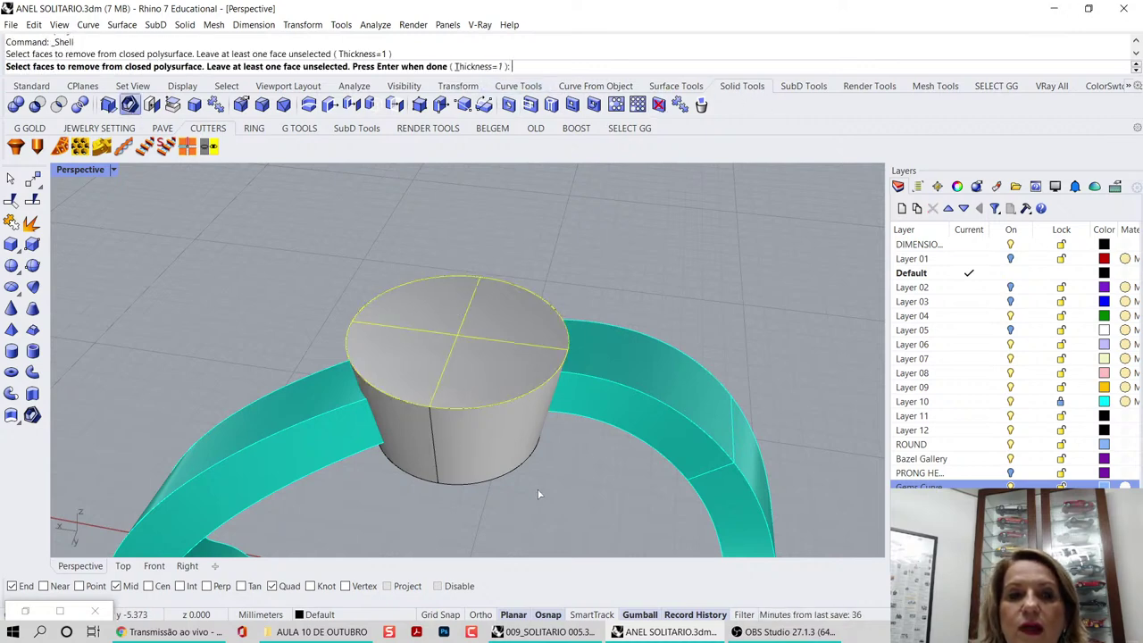
pyautogui.moveTo(539, 492); pyautogui.dragTo(534, 223, button='right')
pyautogui.click(472, 459)
pyautogui.rightClick(472, 457)
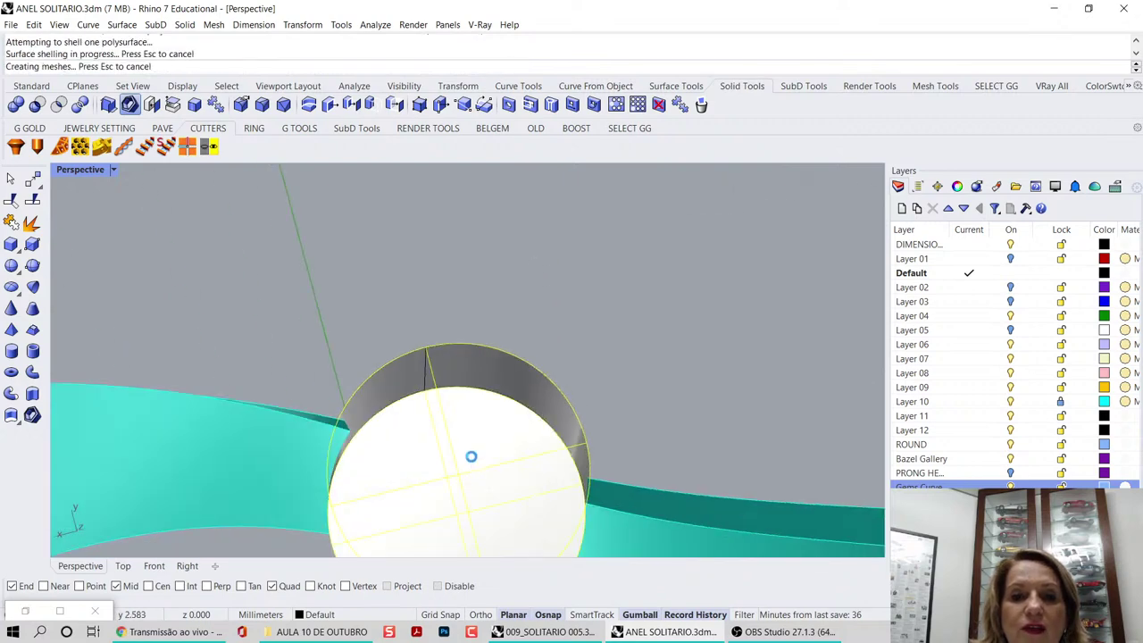
pyautogui.moveTo(498, 337); pyautogui.dragTo(484, 434, button='right')
# - Unlock Layer 10 and Boolean-subtract the tapered collar from the ring shank, keeping the collar with DeleteInput=No
pyautogui.click(1054, 404)
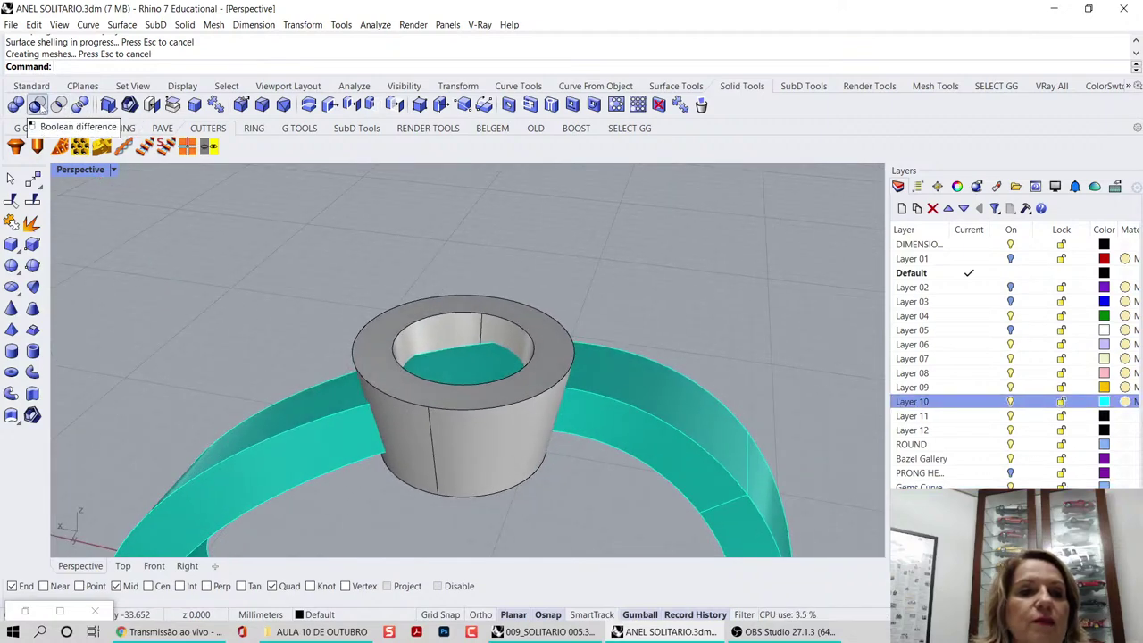
pyautogui.click(37, 105)
pyautogui.click(332, 438)
pyautogui.press('Return')
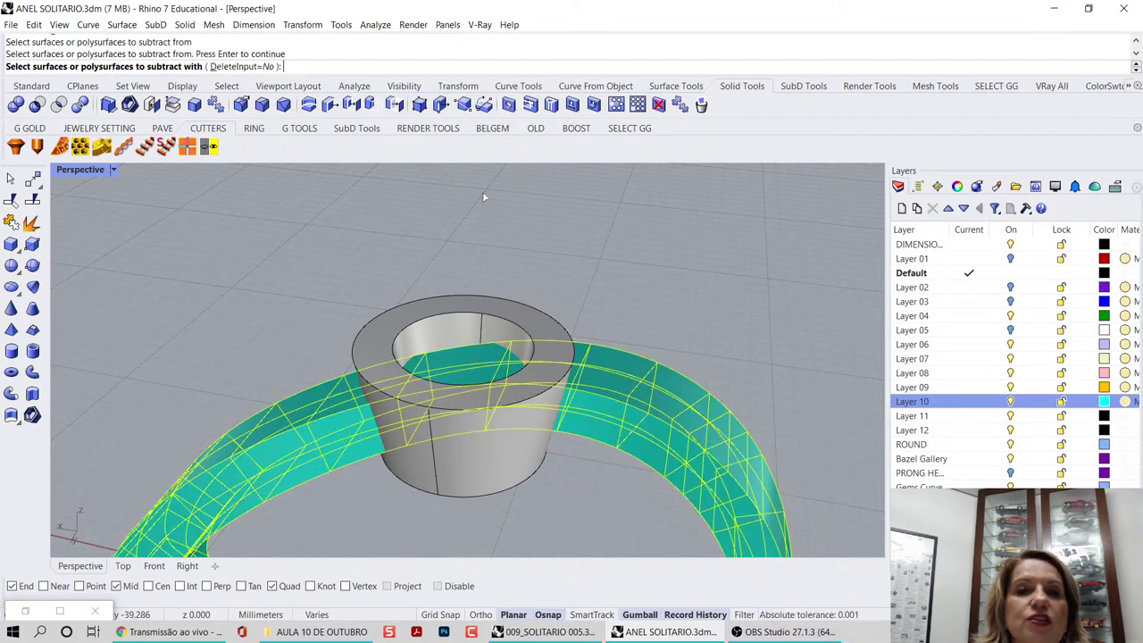
pyautogui.click(487, 300)
pyautogui.press('Return')
pyautogui.moveTo(488, 290); pyautogui.dragTo(475, 302, button='right')
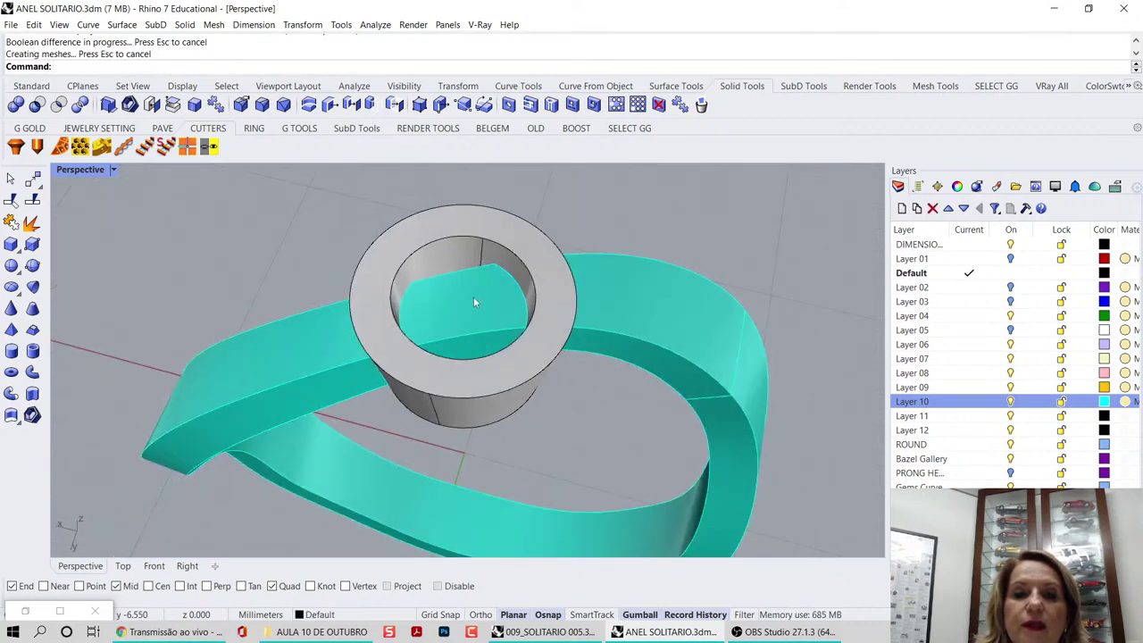
# - Delete the leftover shank piece inside the collar and show all hidden objects
pyautogui.click(473, 302)
pyautogui.press('Delete')
pyautogui.moveTo(490, 394); pyautogui.dragTo(583, 291, button='right')
pyautogui.scroll(-2, 471, 374)
pyautogui.middleClick(583, 291)
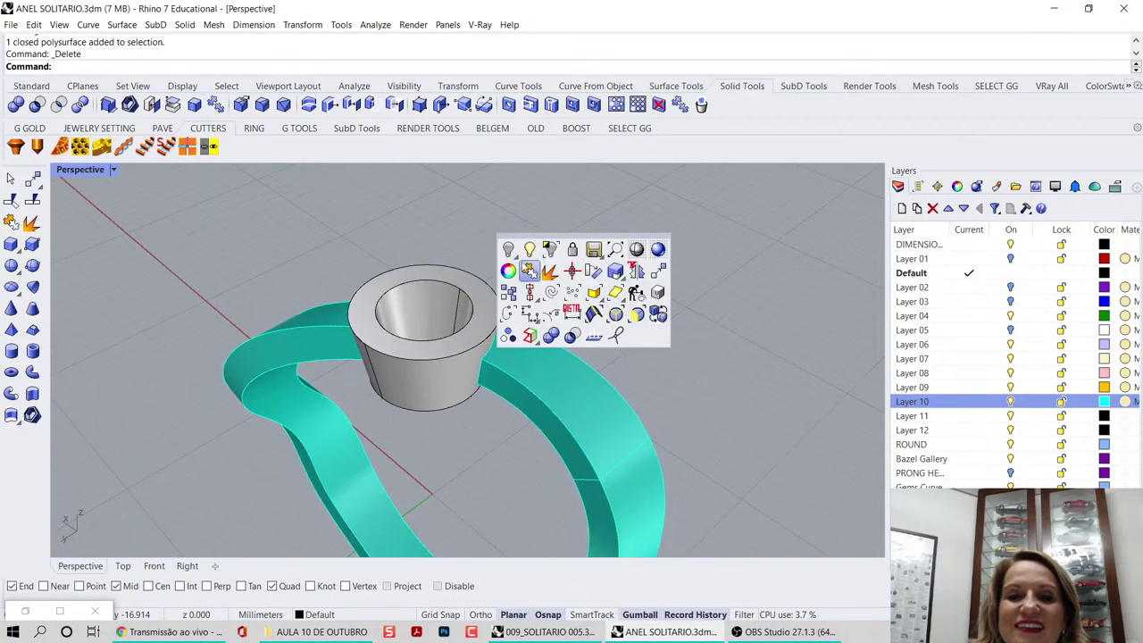
pyautogui.click(528, 250)
# - Extrude the inner finger circle to both sides, wider than the shank, and cap it into a closed cylinder
pyautogui.click(504, 437)
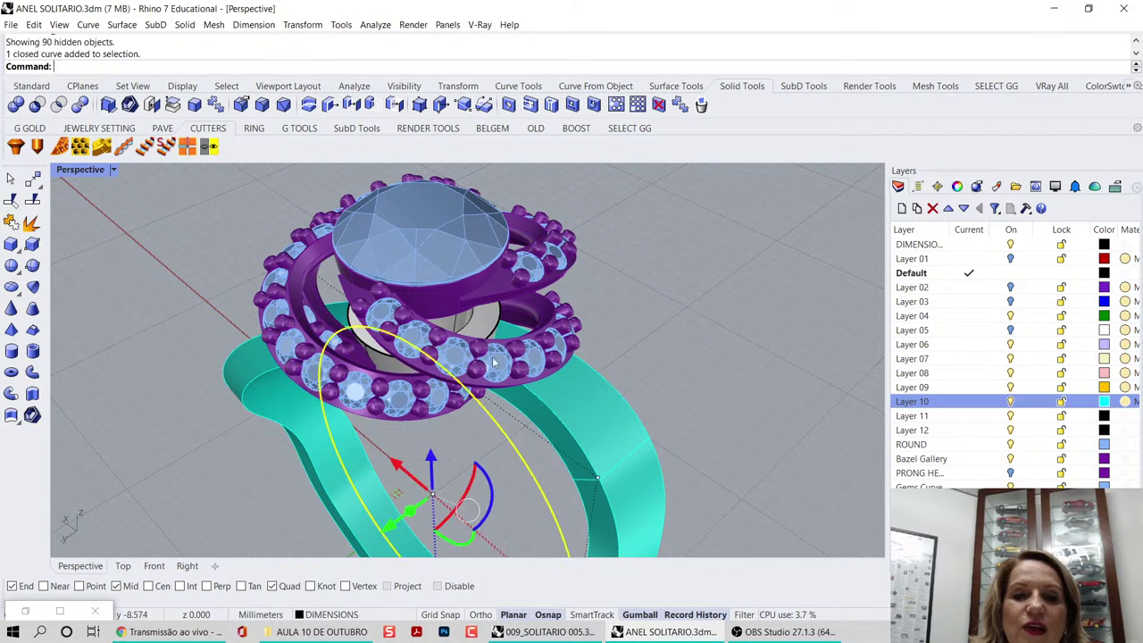
pyautogui.moveTo(505, 437); pyautogui.dragTo(429, 373, button='right')
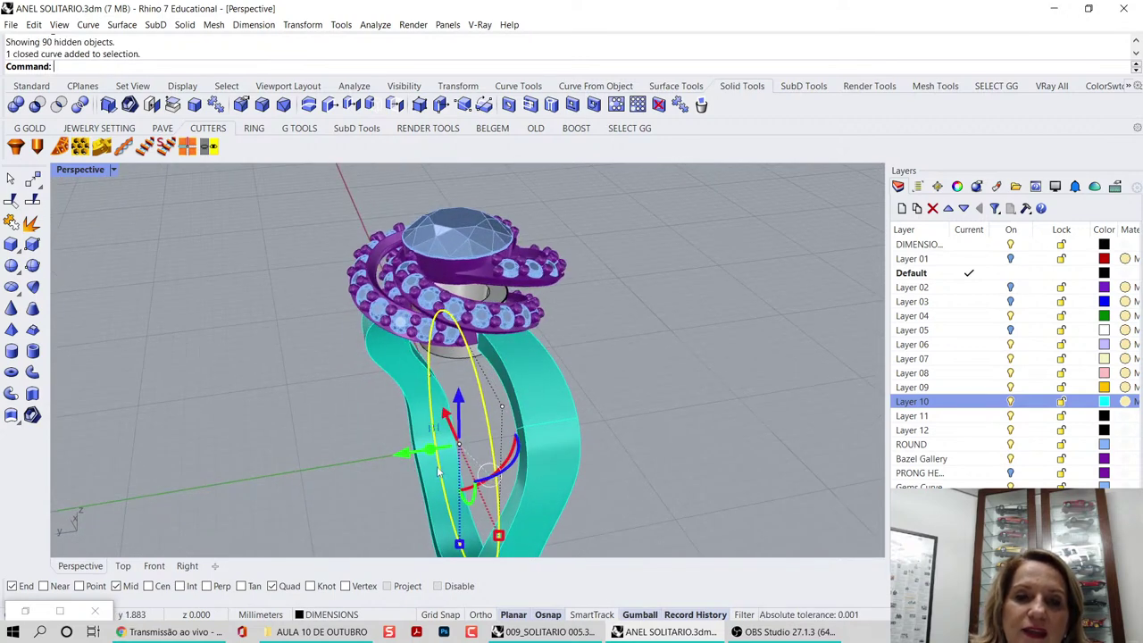
pyautogui.moveTo(429, 453); pyautogui.dragTo(338, 464)
pyautogui.click(667, 348)
pyautogui.moveTo(668, 350); pyautogui.dragTo(527, 335, button='right')
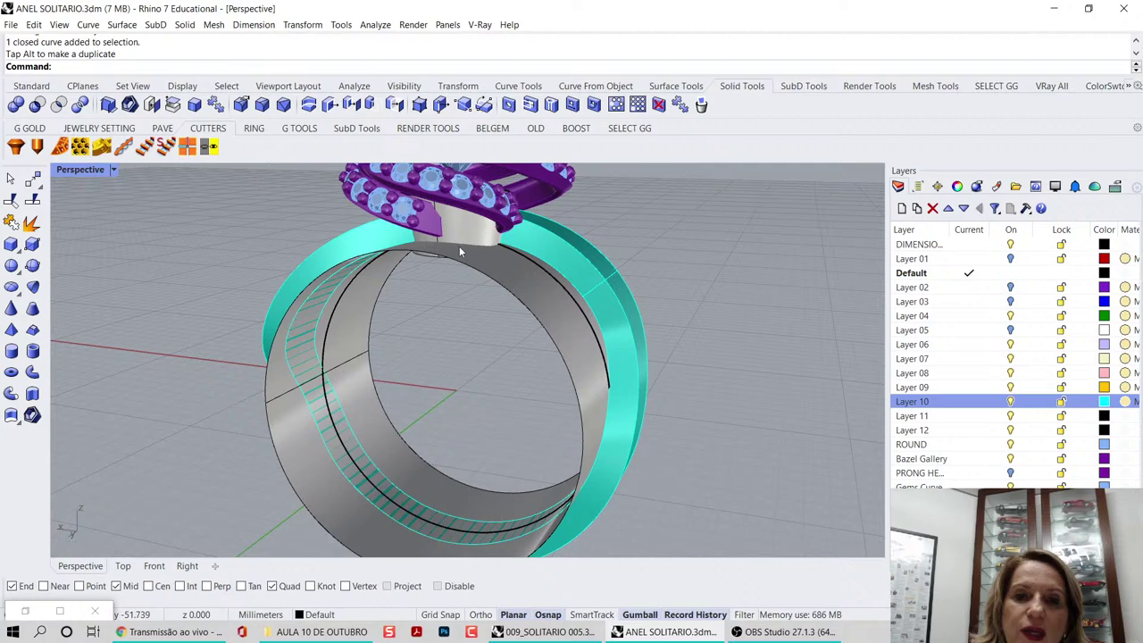
pyautogui.click(524, 301)
pyautogui.press('Return')
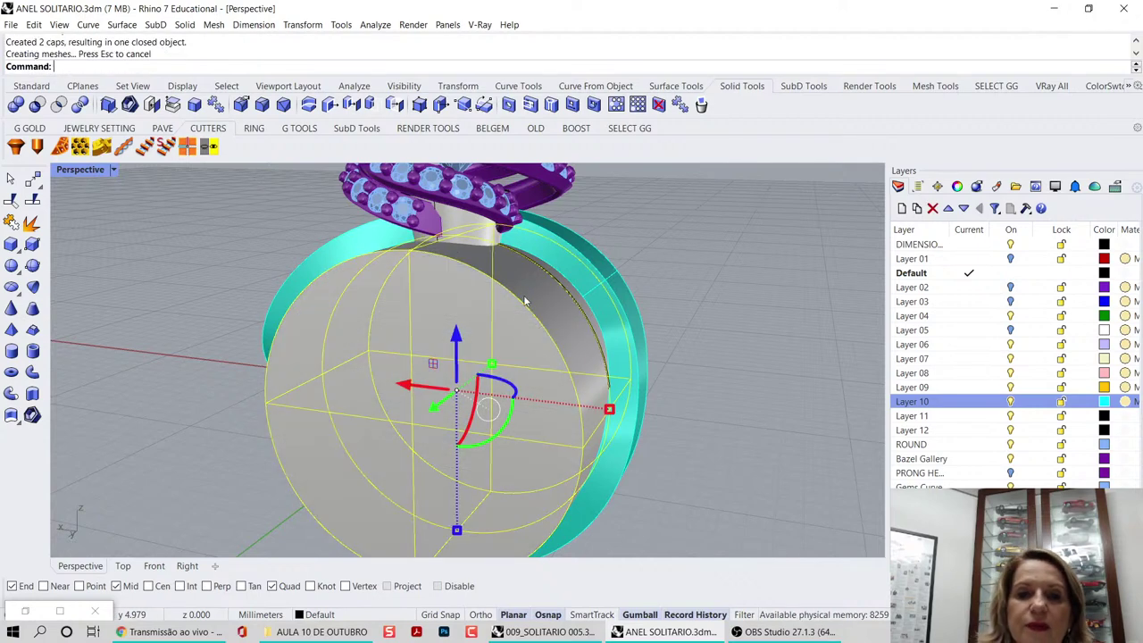
pyautogui.moveTo(721, 298); pyautogui.dragTo(422, 332, button='right')
pyautogui.click(15, 105)
pyautogui.scroll(4, 527, 291)
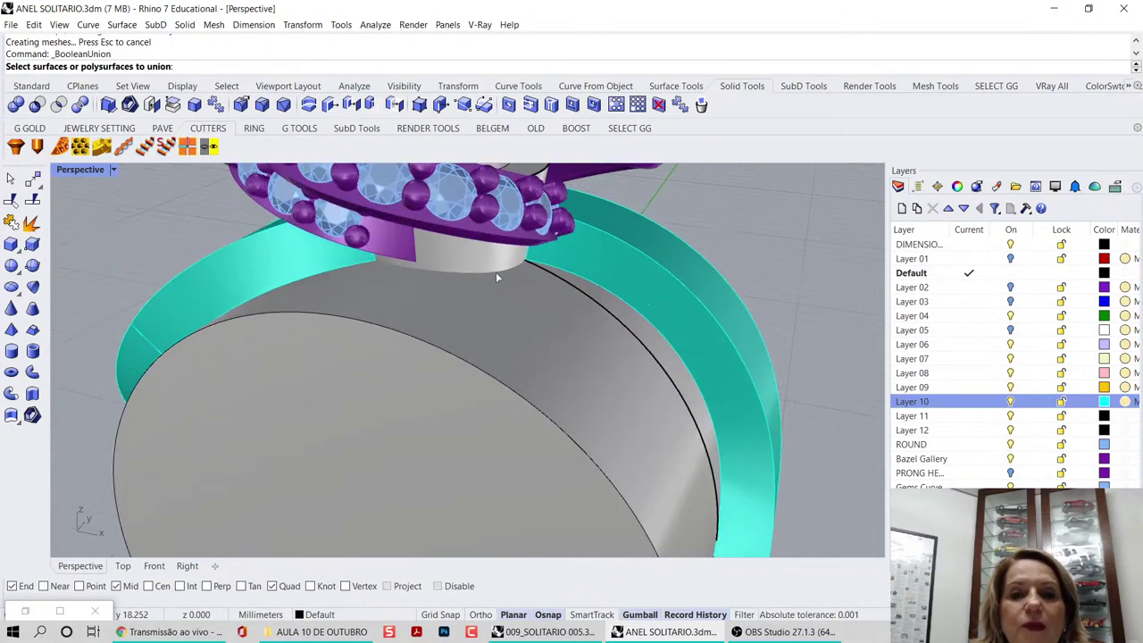
pyautogui.click(496, 270)
pyautogui.press('Escape')
pyautogui.click(496, 304)
pyautogui.press('Escape')
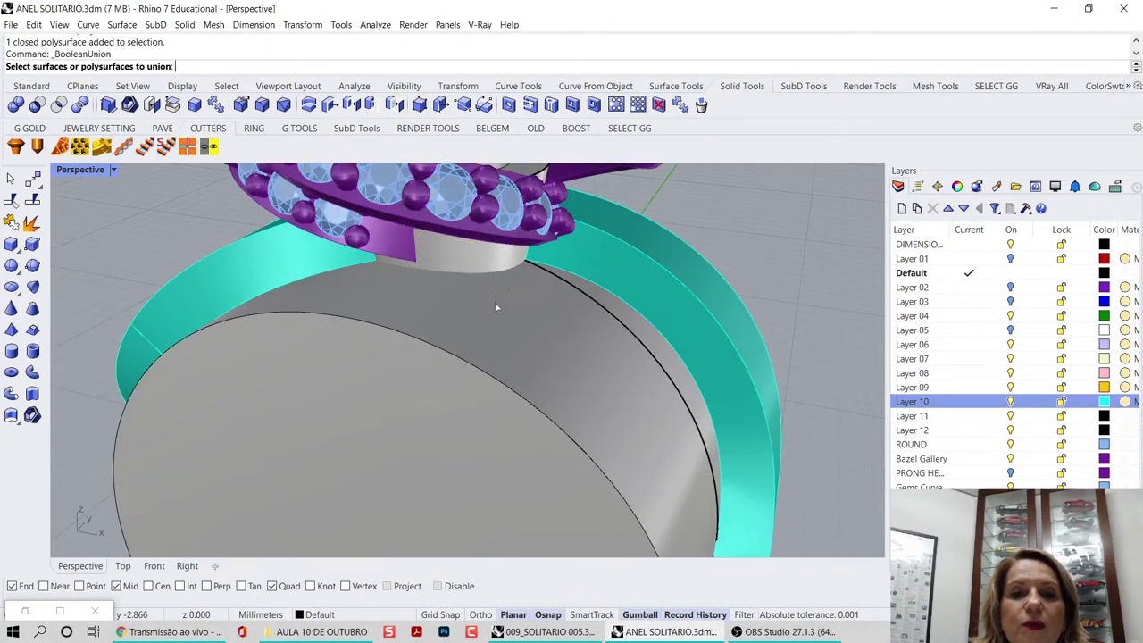
# - Boolean-subtract the finger cylinder from the tapered collar with DeleteInput=Yes to trim the collar's underside
pyautogui.click(36, 105)
pyautogui.click(465, 261)
pyautogui.press('Return')
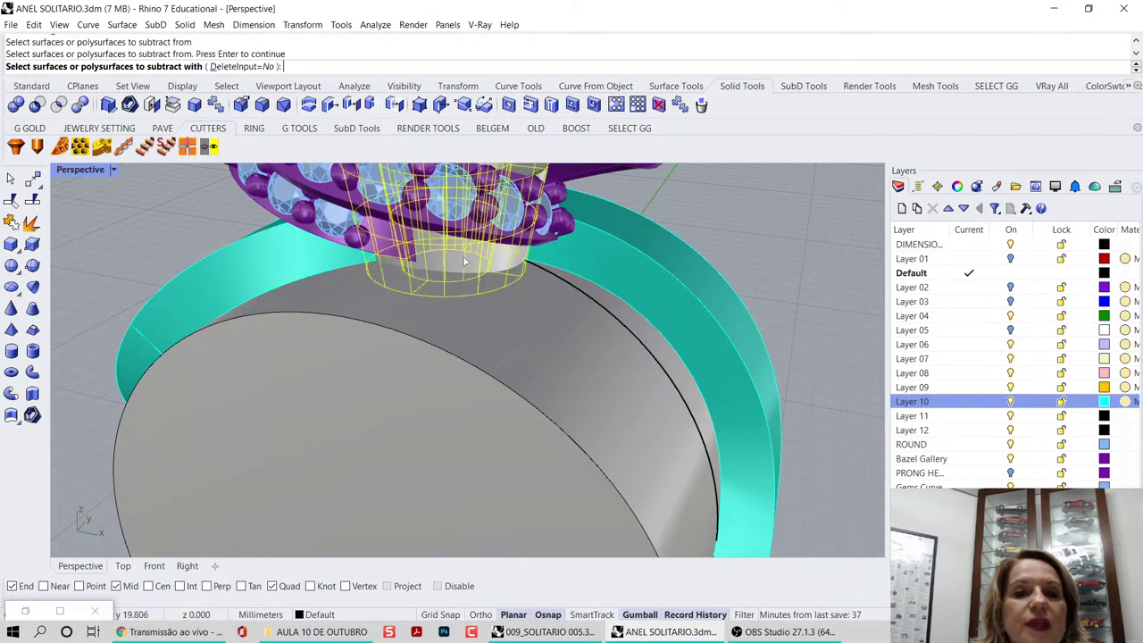
pyautogui.click(474, 319)
pyautogui.click(344, 66)
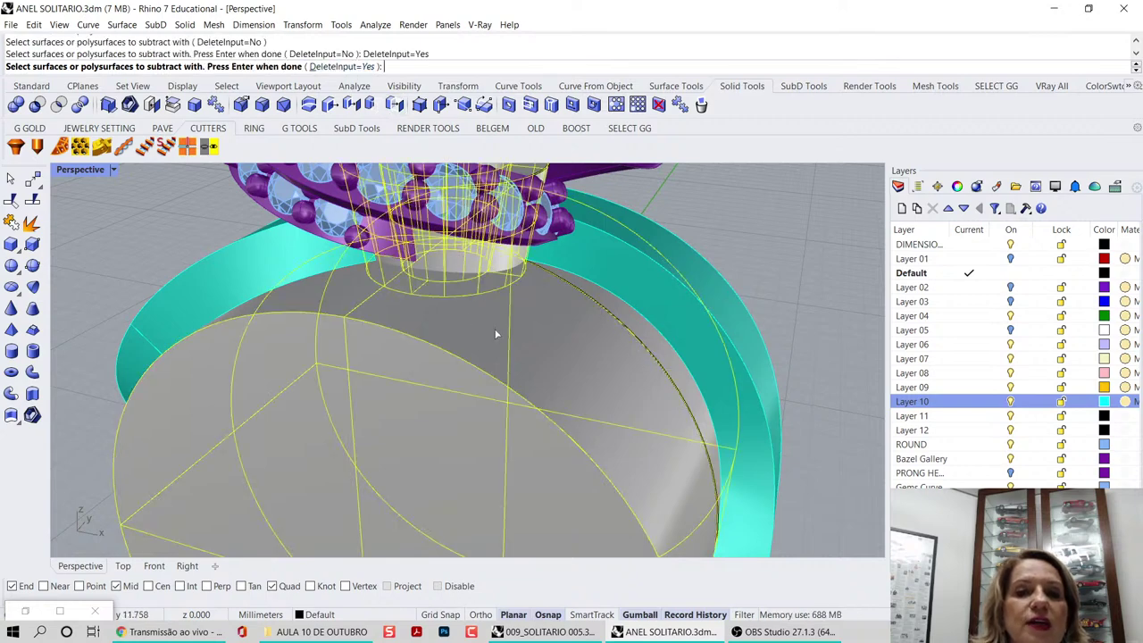
pyautogui.scroll(-1, 506, 351)
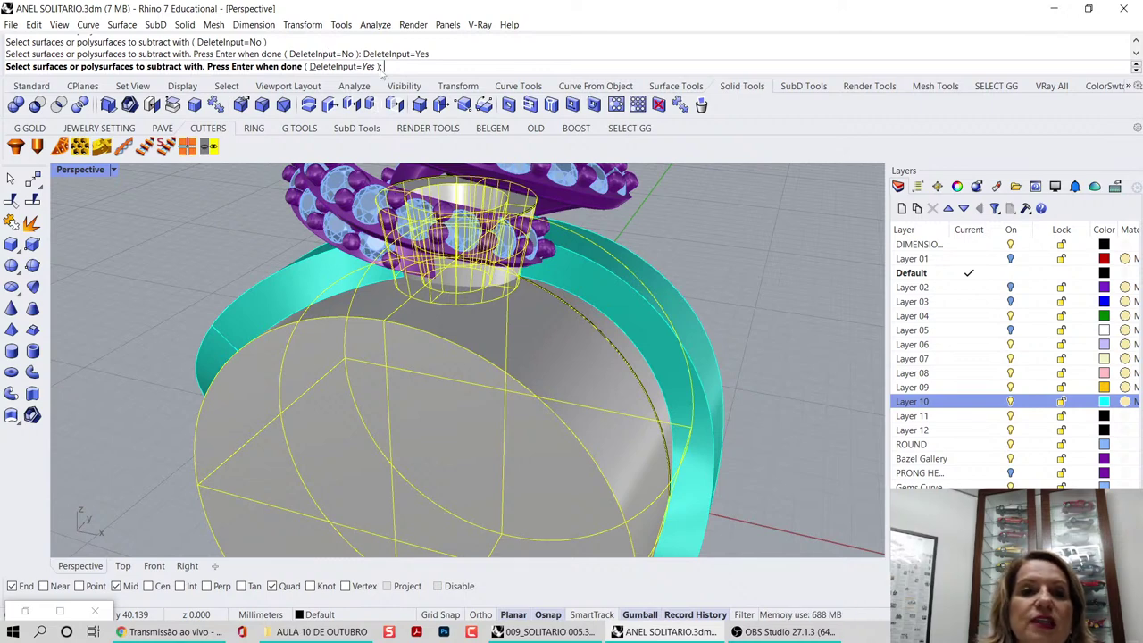
pyautogui.press('Return')
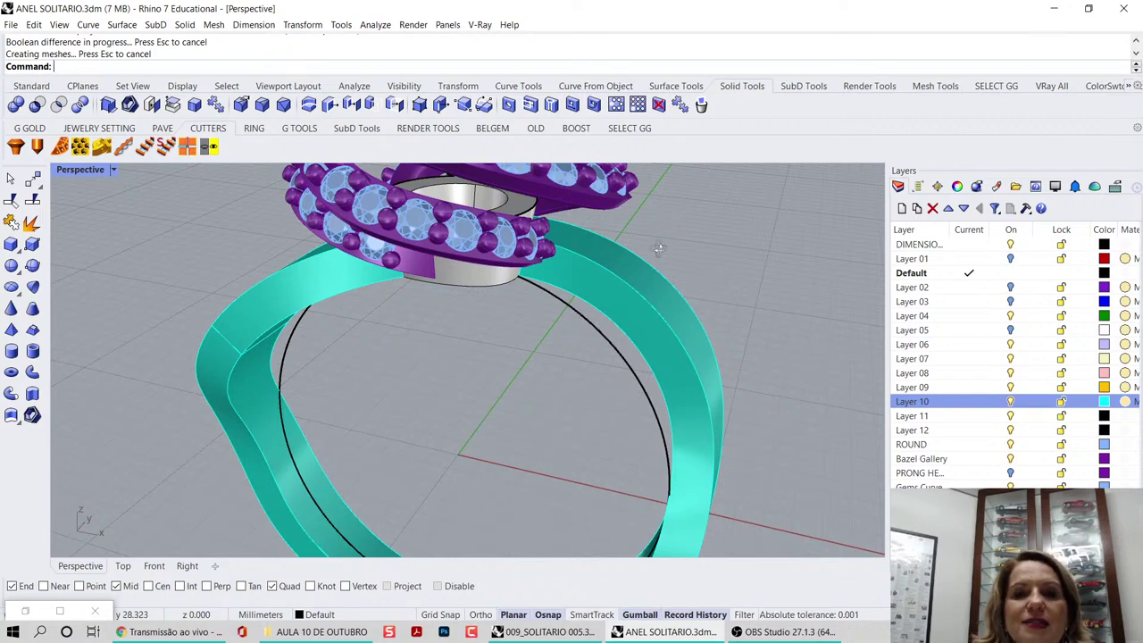
pyautogui.moveTo(668, 225); pyautogui.dragTo(300, 265, button='right')
pyautogui.moveTo(688, 354); pyautogui.dragTo(167, 210, button='right')
pyautogui.doubleClick(81, 169)
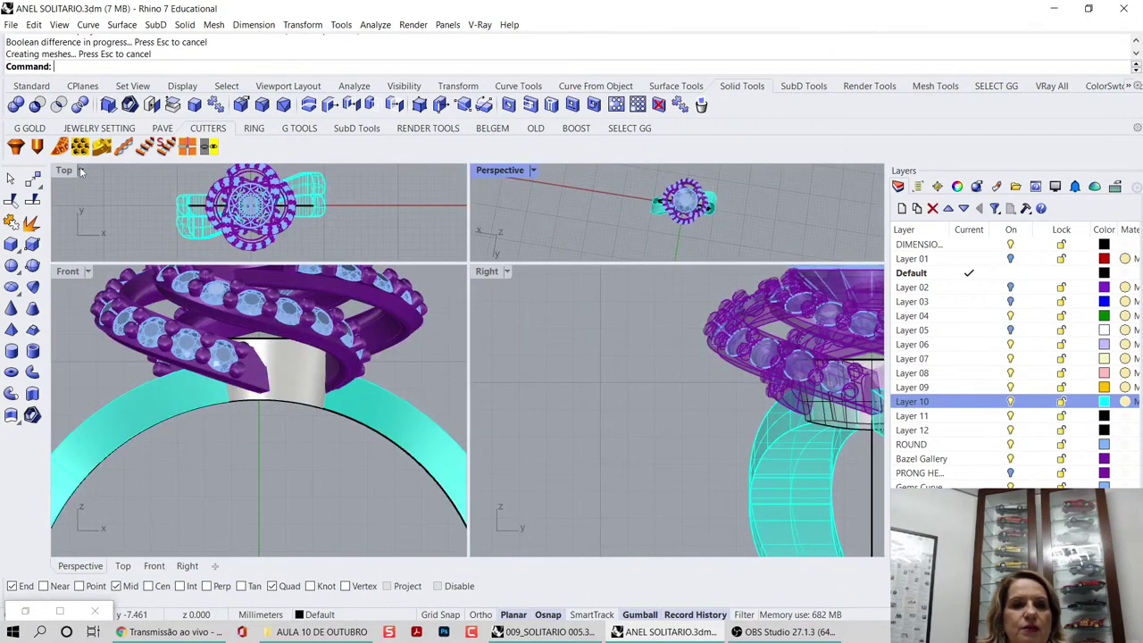
pyautogui.doubleClick(501, 171)
pyautogui.moveTo(573, 232); pyautogui.dragTo(648, 274, button='right')
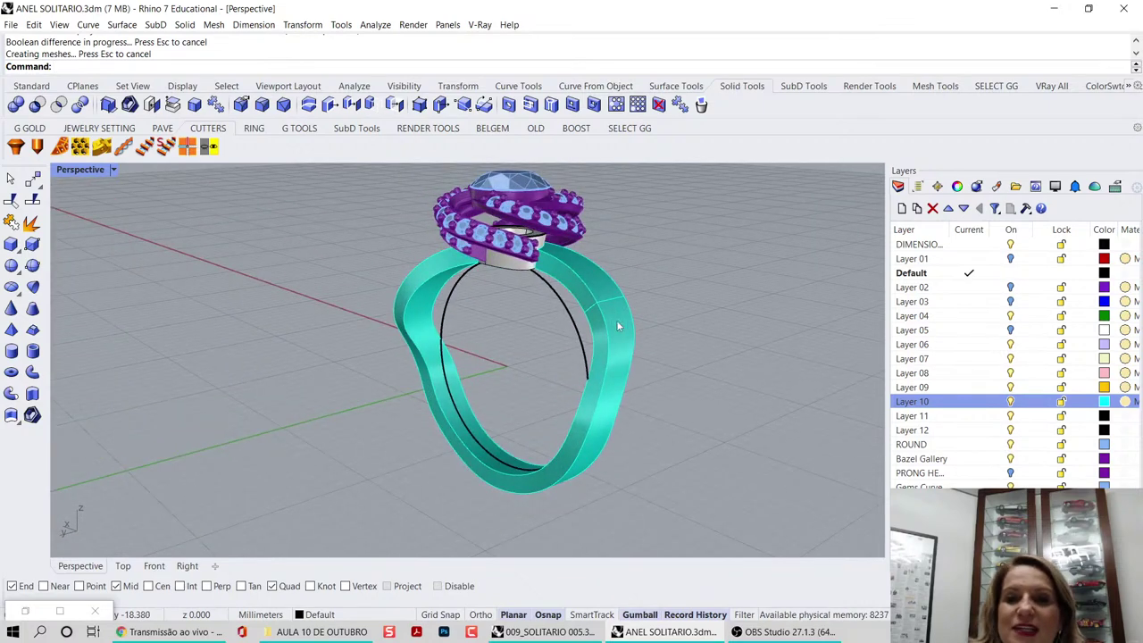
# - Hide the inner finger circle curve inside the ring shank
pyautogui.click(579, 337)
pyautogui.middleClick(643, 224)
pyautogui.click(676, 259)
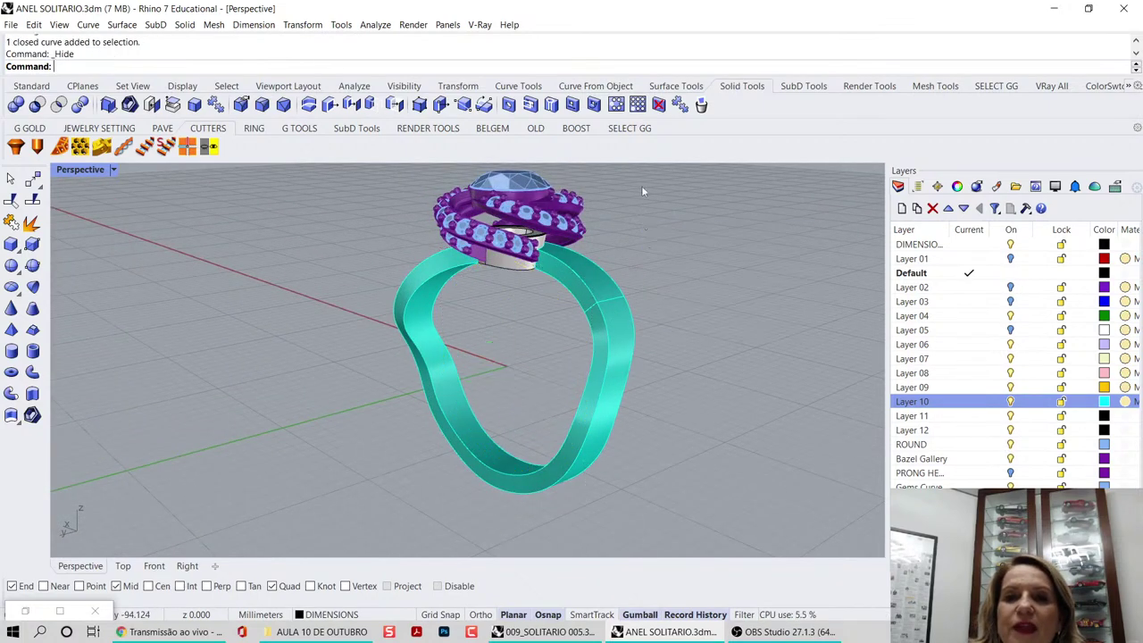
pyautogui.click(518, 86)
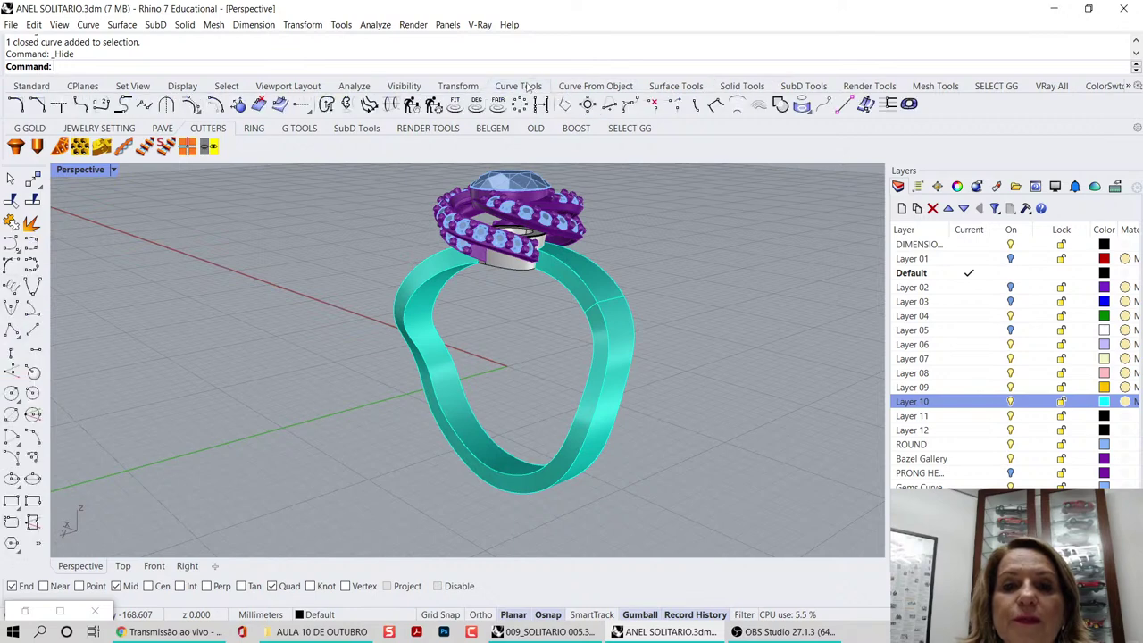
pyautogui.click(736, 105)
pyautogui.click(591, 297)
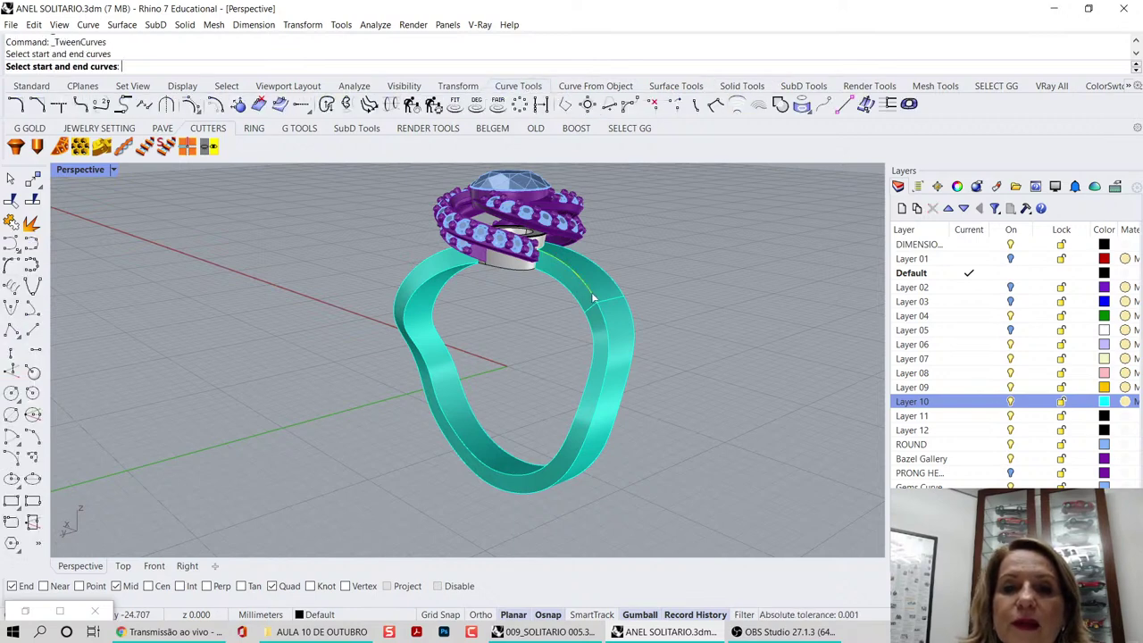
pyautogui.moveTo(688, 259); pyautogui.dragTo(596, 311, button='right')
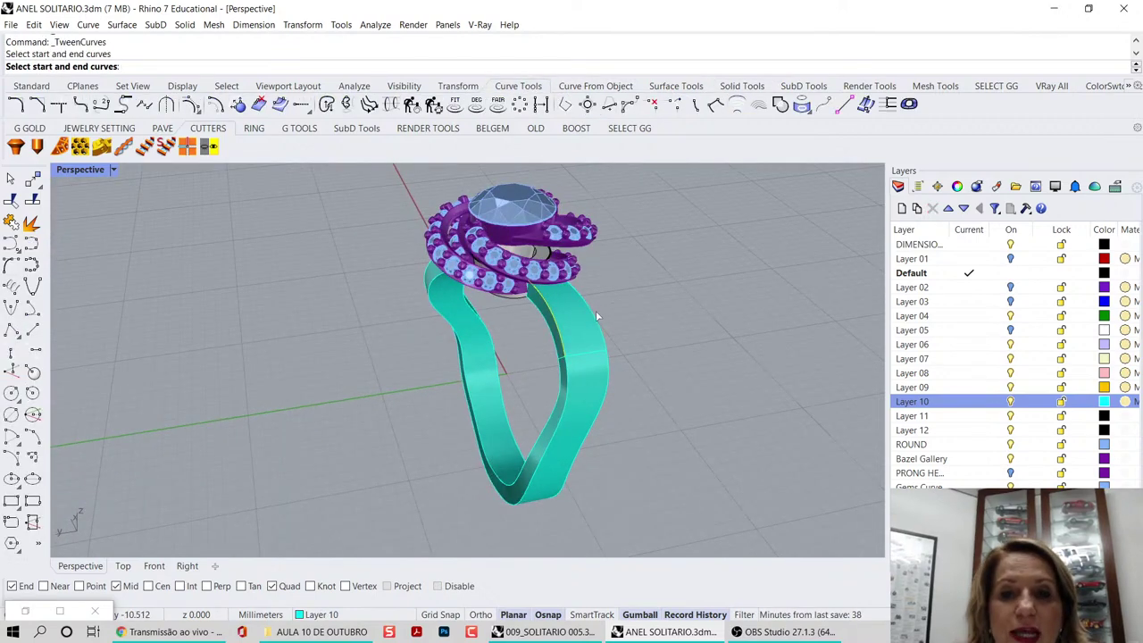
pyautogui.press('Escape')
pyautogui.scroll(5, 582, 356)
pyautogui.click(584, 358)
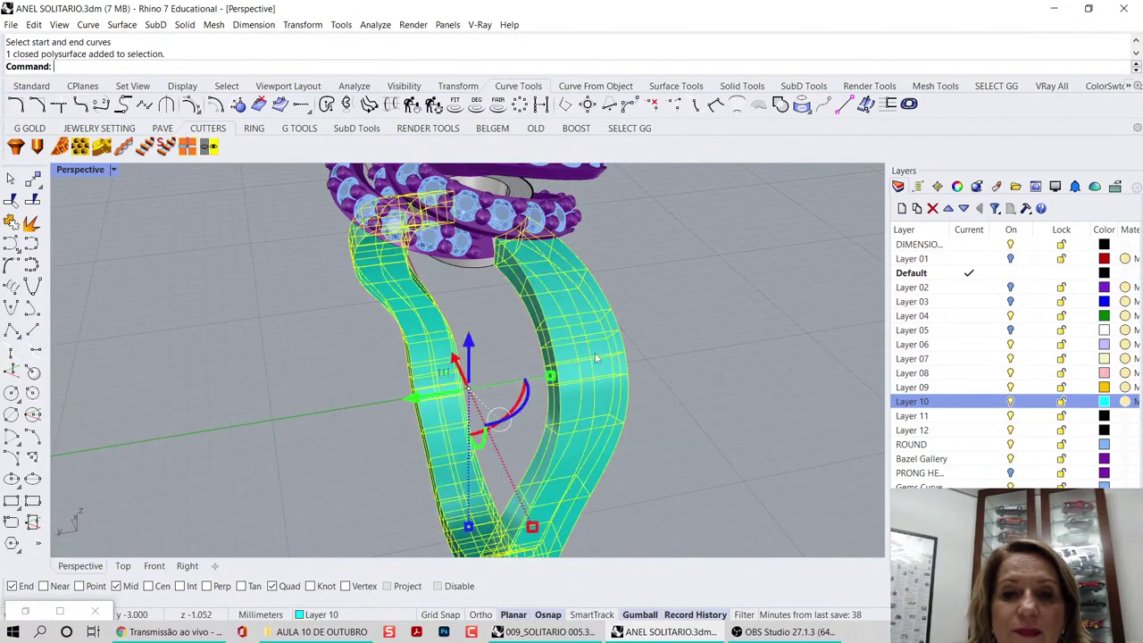
pyautogui.press('Escape')
# - Create a single tween curve between the two outer edges of the shank's short upper shoulder segment, on the current layer
pyautogui.click(736, 104)
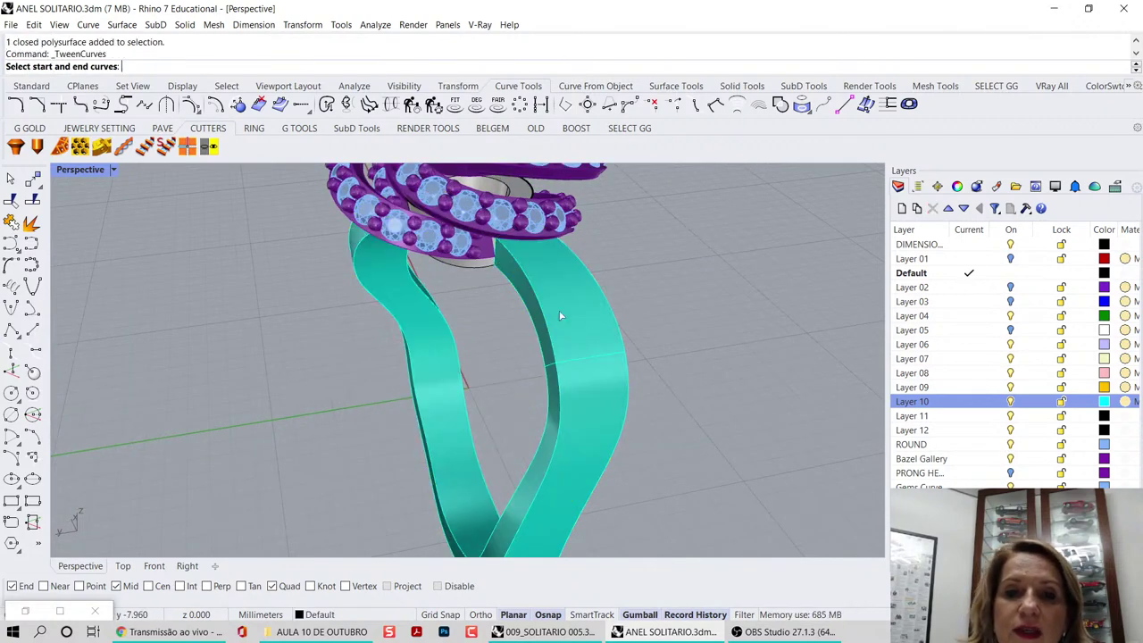
pyautogui.click(555, 321)
pyautogui.click(604, 296)
pyautogui.press('Return')
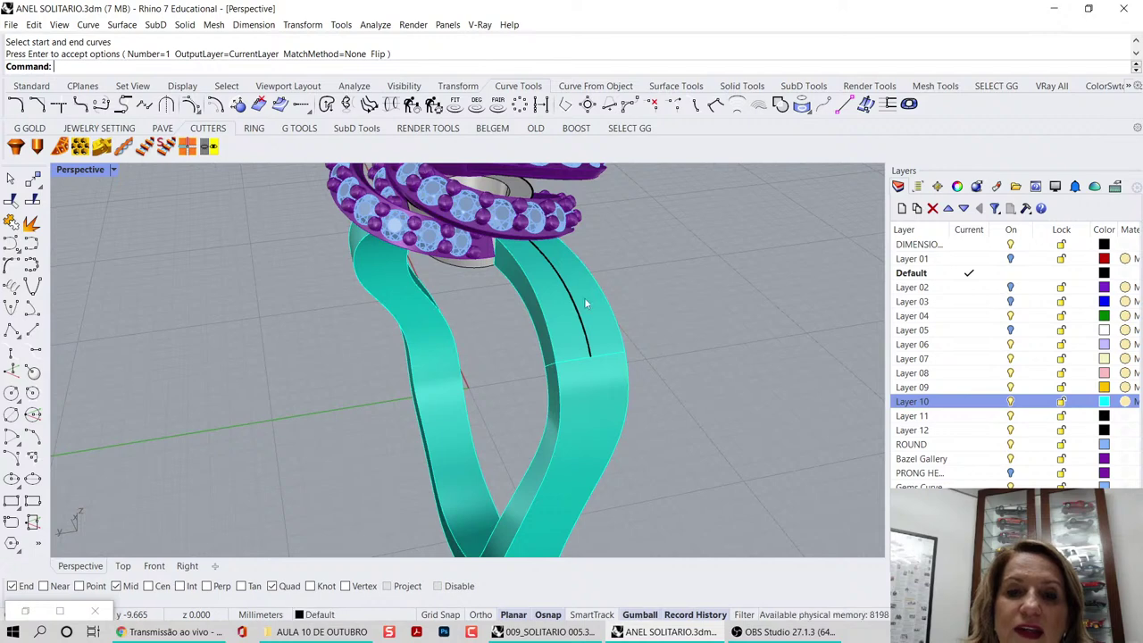
# - Add another single tween curve between the two outer edges of the long shank segment below the shoulder seam
pyautogui.moveTo(584, 297); pyautogui.dragTo(556, 215, button='right')
pyautogui.click(737, 104)
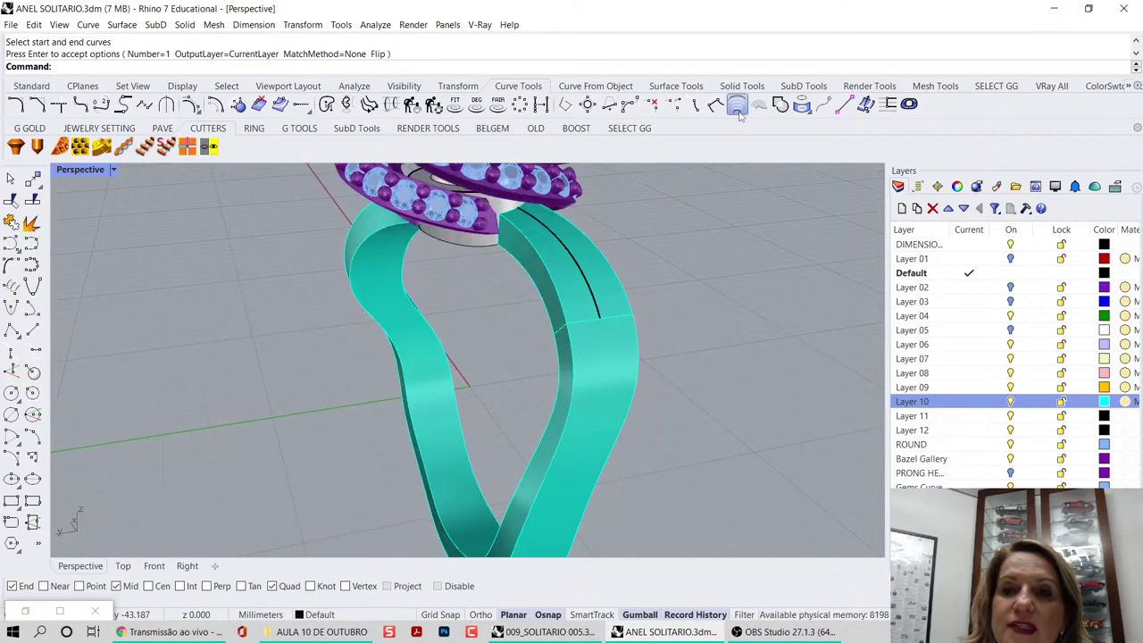
pyautogui.click(576, 376)
pyautogui.click(637, 371)
pyautogui.press('Return')
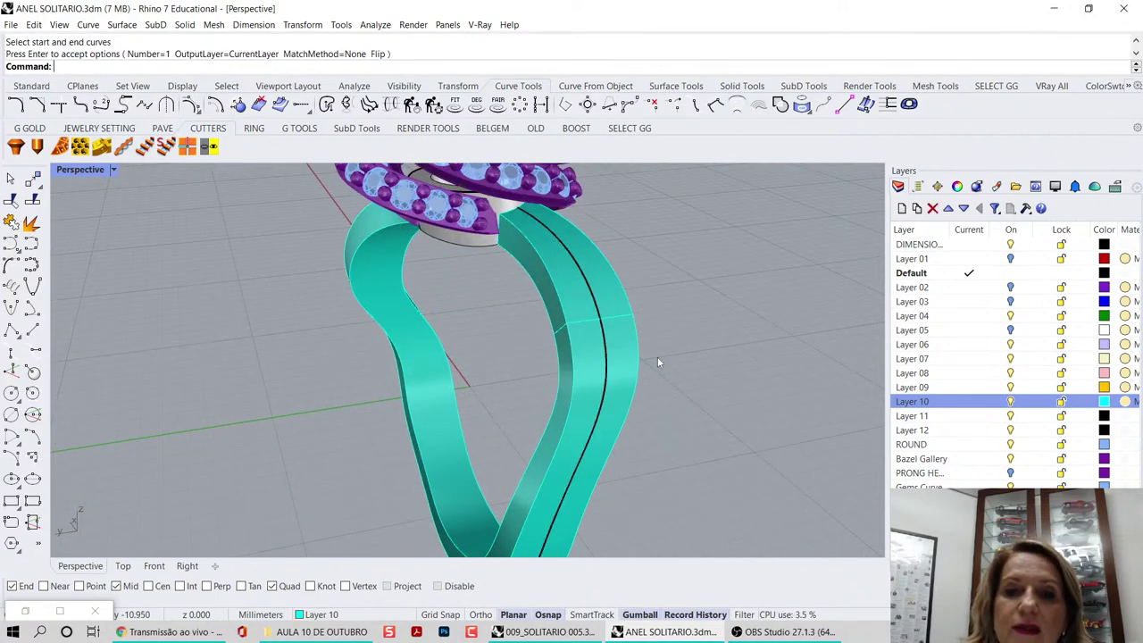
# - Join the two tween curves into one continuous centre curve around the outside of the shank
pyautogui.moveTo(657, 356); pyautogui.dragTo(572, 182, button='right')
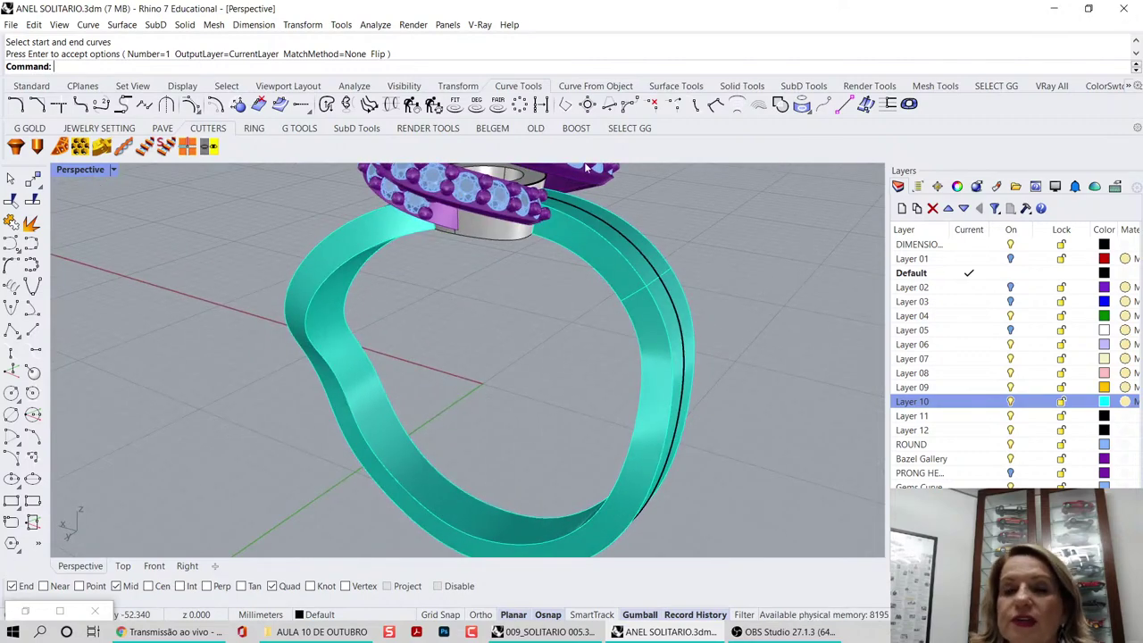
pyautogui.moveTo(753, 237); pyautogui.dragTo(268, 259, button='right')
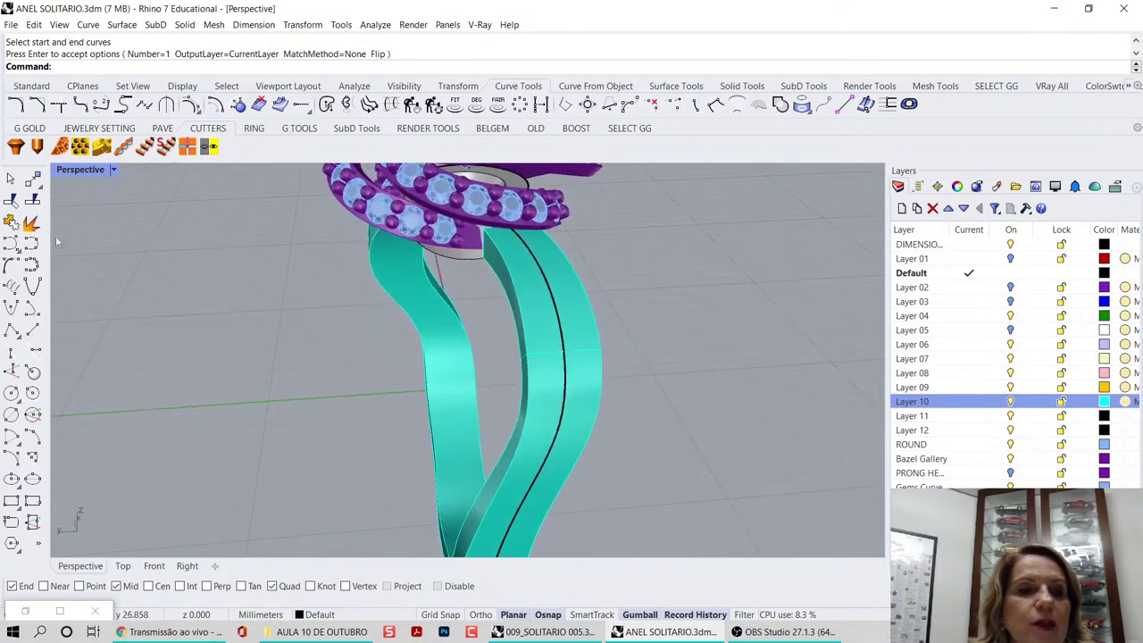
pyautogui.click(11, 221)
pyautogui.click(554, 311)
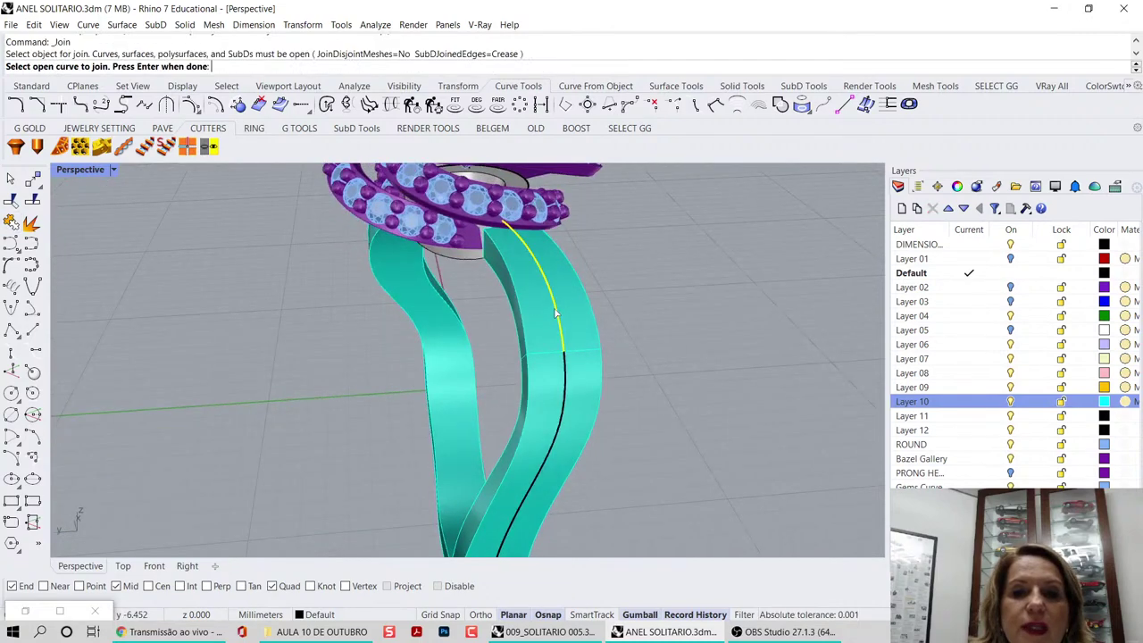
pyautogui.click(566, 382)
pyautogui.press('Return')
pyautogui.scroll(-5, 566, 357)
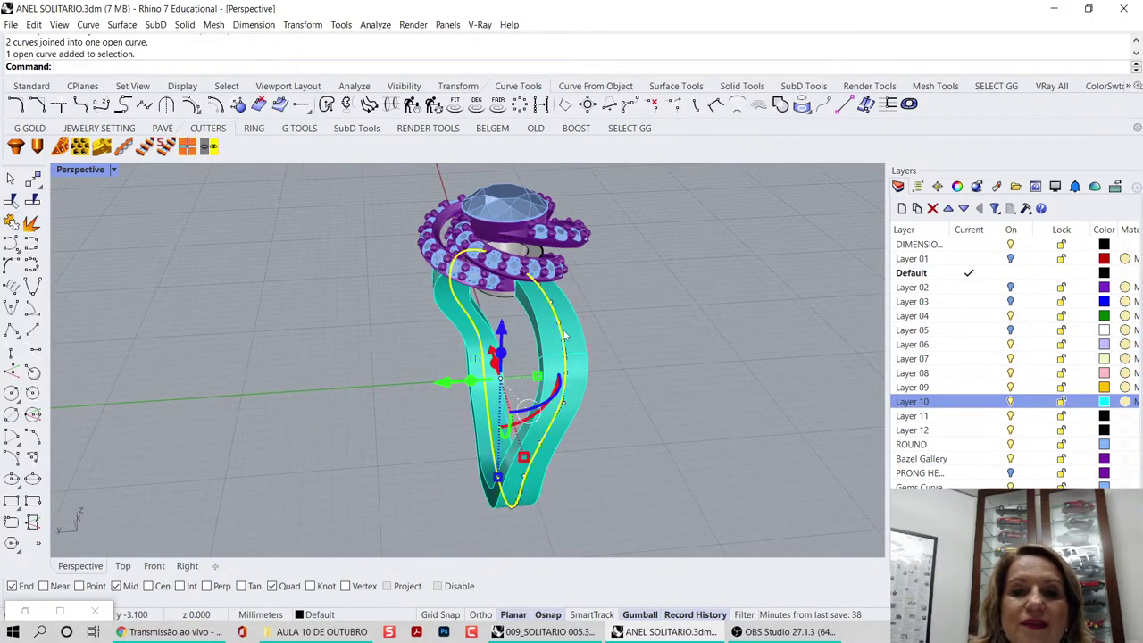
# - Rebuild the joined centre curve and clear the selection
pyautogui.click(411, 103)
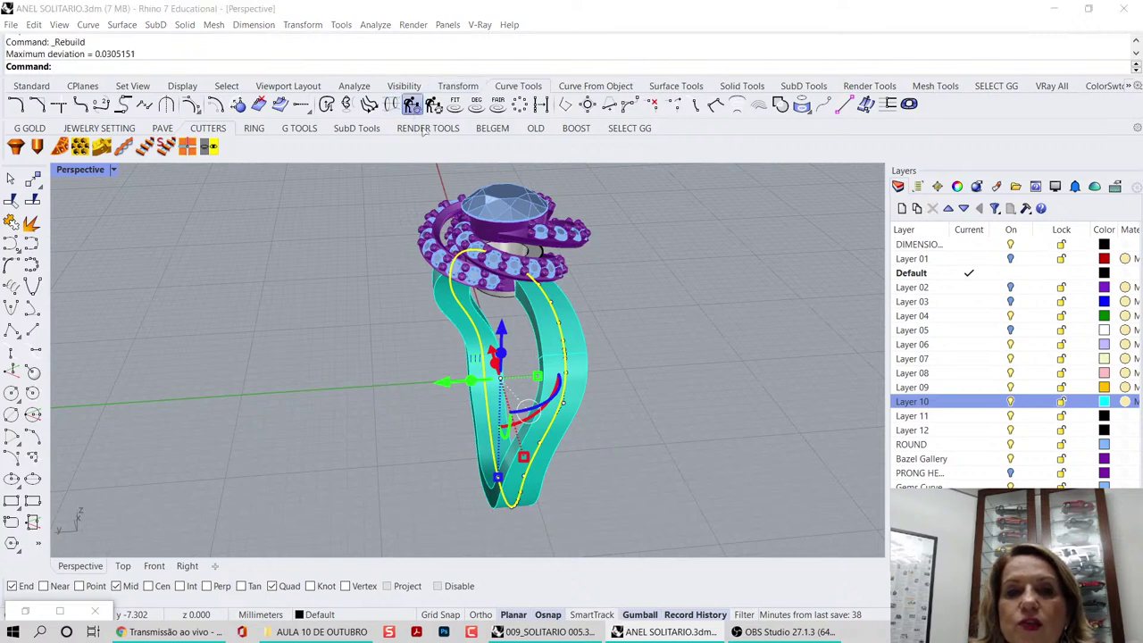
pyautogui.click(505, 411)
pyautogui.moveTo(504, 411); pyautogui.dragTo(669, 316, button='right')
pyautogui.press('Escape')
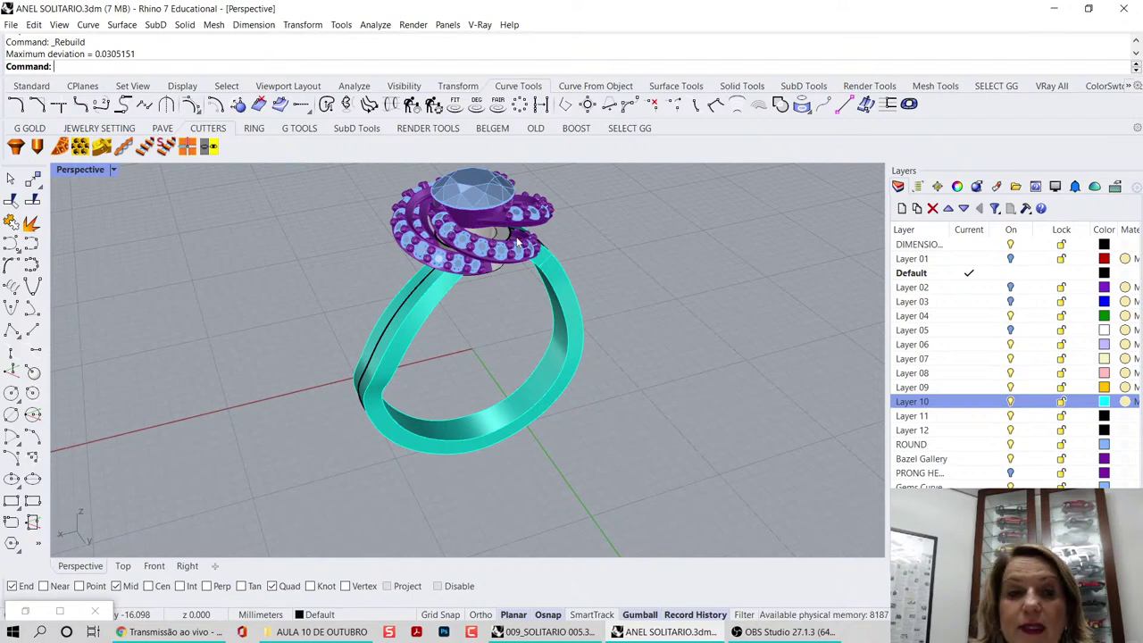
# - Split the centre curve with the Point option at two places on one shoulder, beside the setting and farther down the shank
pyautogui.moveTo(530, 190); pyautogui.dragTo(465, 196, button='right')
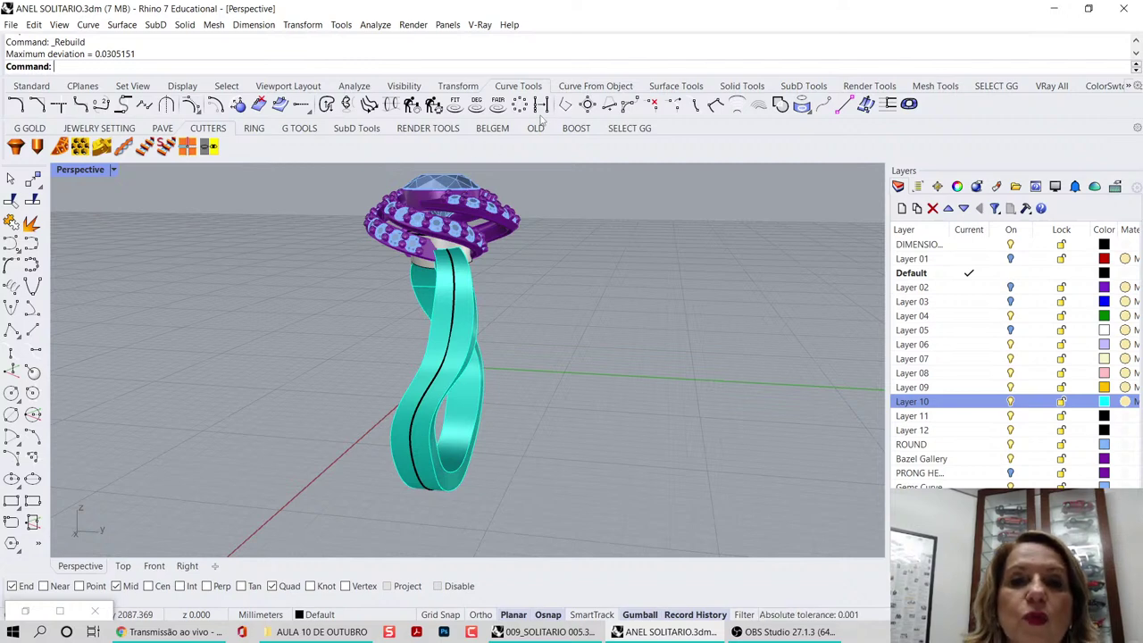
pyautogui.click(32, 199)
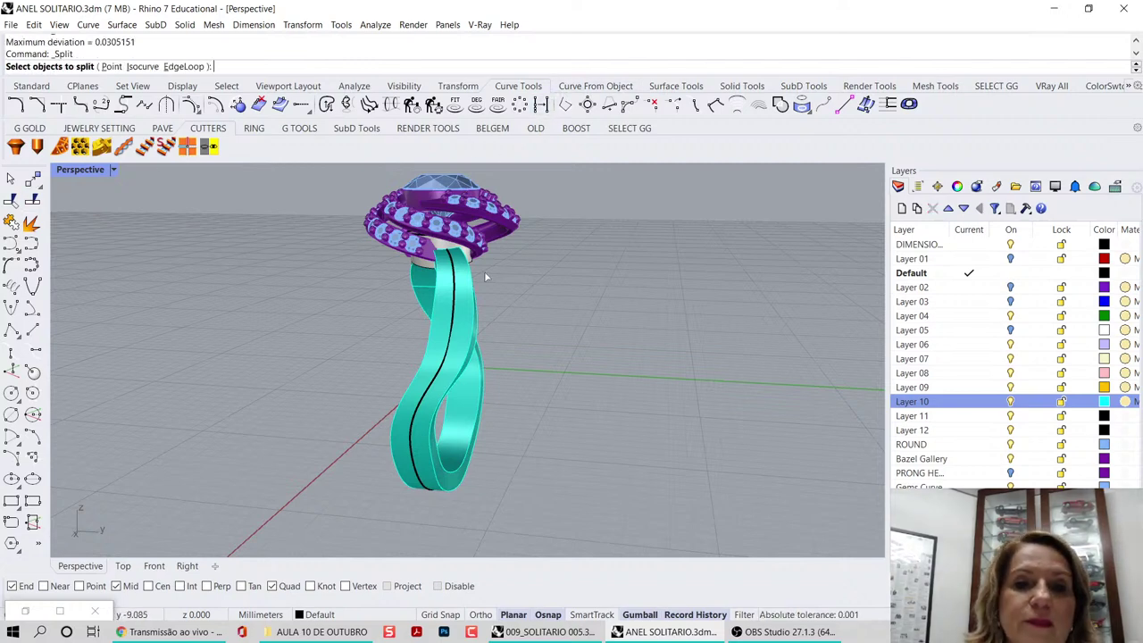
pyautogui.moveTo(484, 272); pyautogui.dragTo(463, 313, button='right')
pyautogui.click(439, 309)
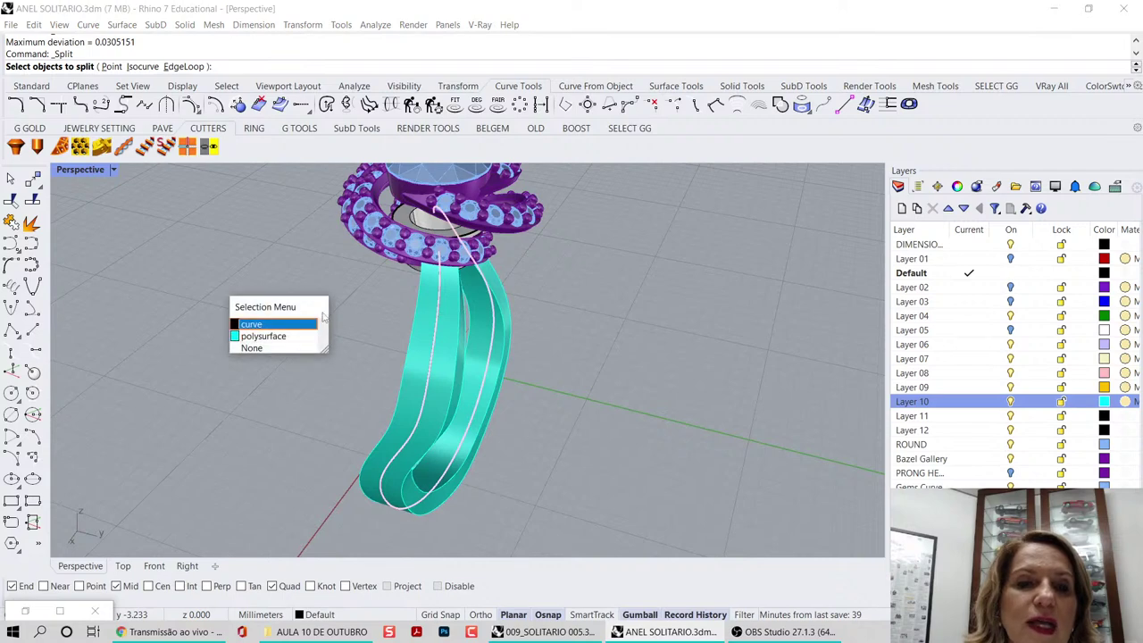
pyautogui.click(268, 323)
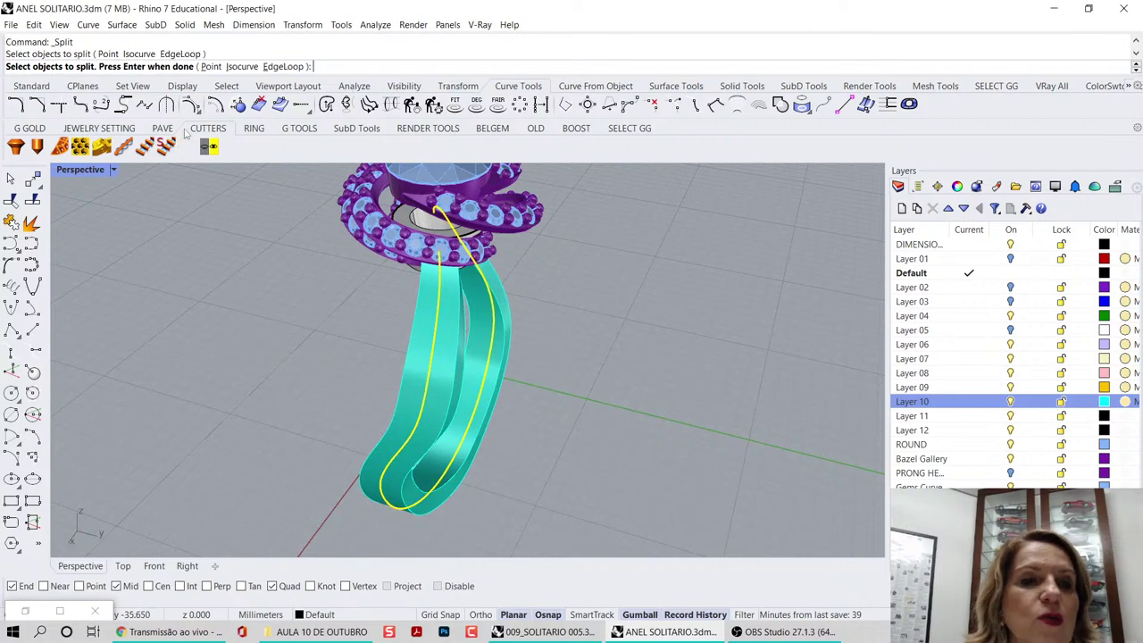
pyautogui.click(212, 67)
pyautogui.moveTo(485, 282); pyautogui.dragTo(428, 308, button='right')
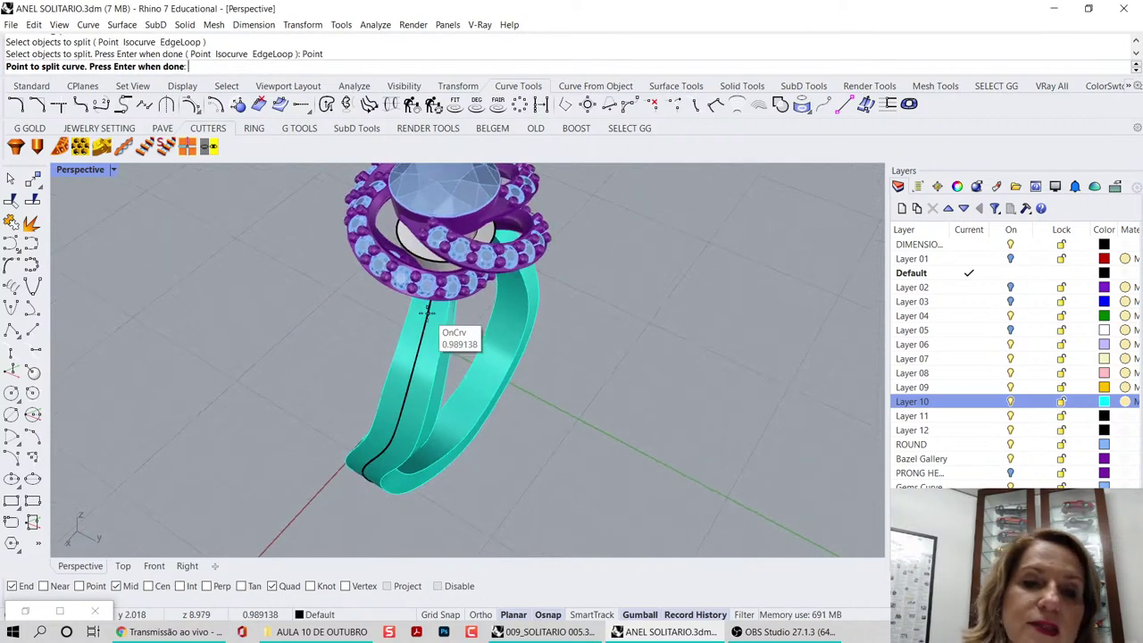
pyautogui.click(429, 307)
pyautogui.moveTo(405, 356); pyautogui.dragTo(618, 318, button='right')
pyautogui.click(389, 386)
pyautogui.press('Return')
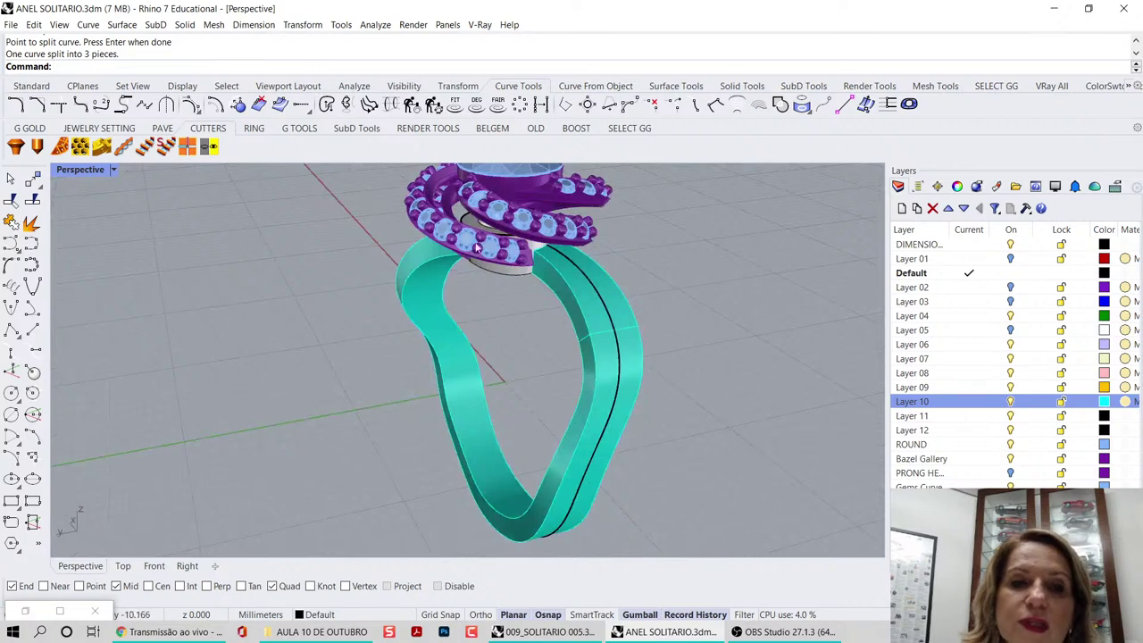
# - Split the remaining long centre curve by points on the opposite shoulder, just below the gem-set band and partway down the shank
pyautogui.click(32, 199)
pyautogui.click(603, 298)
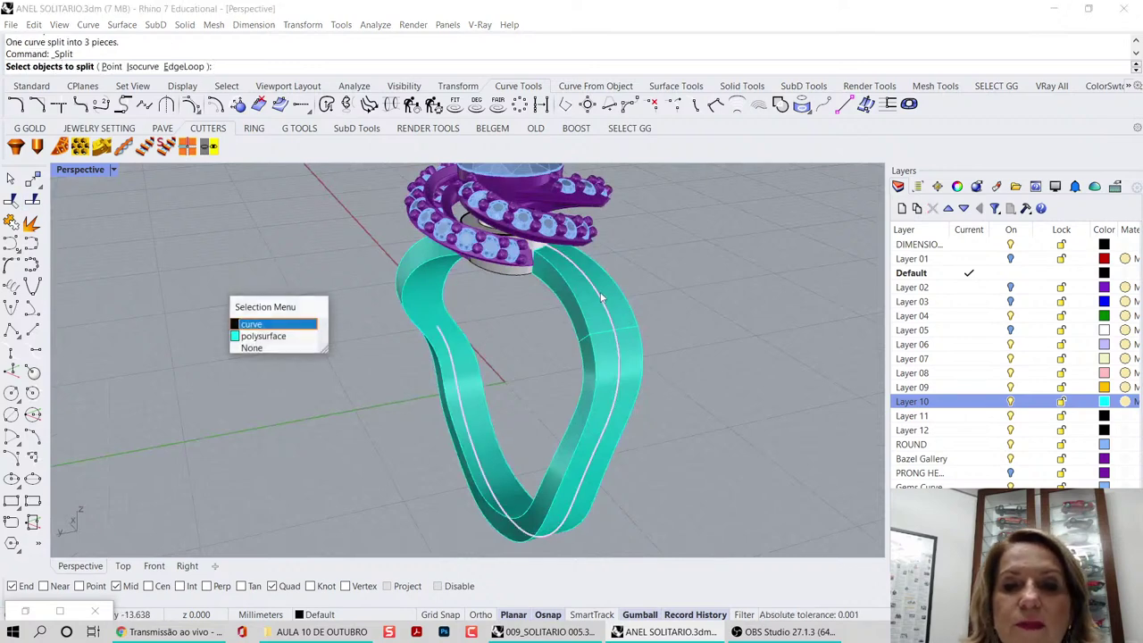
pyautogui.click(259, 324)
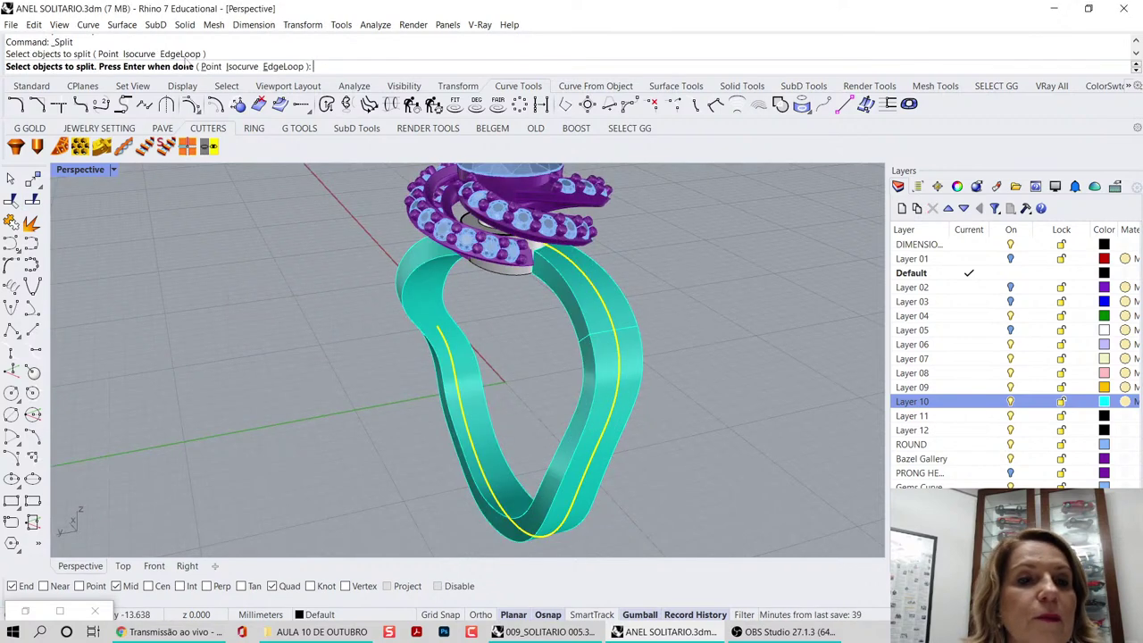
pyautogui.click(210, 67)
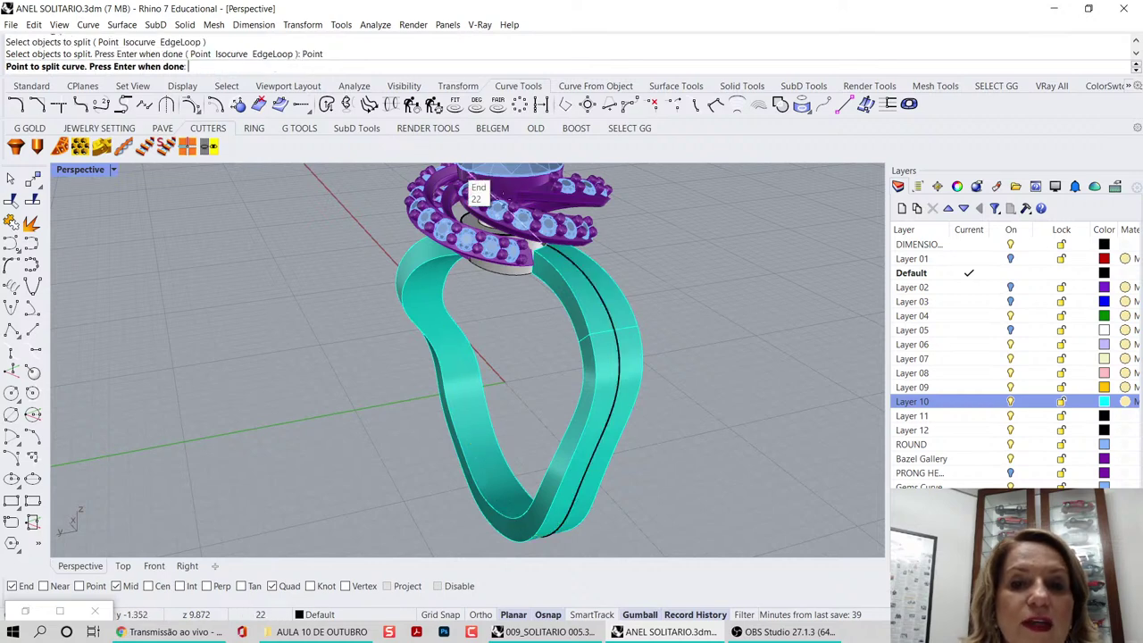
pyautogui.moveTo(465, 192); pyautogui.dragTo(556, 393, button='right')
pyautogui.scroll(5, 581, 365)
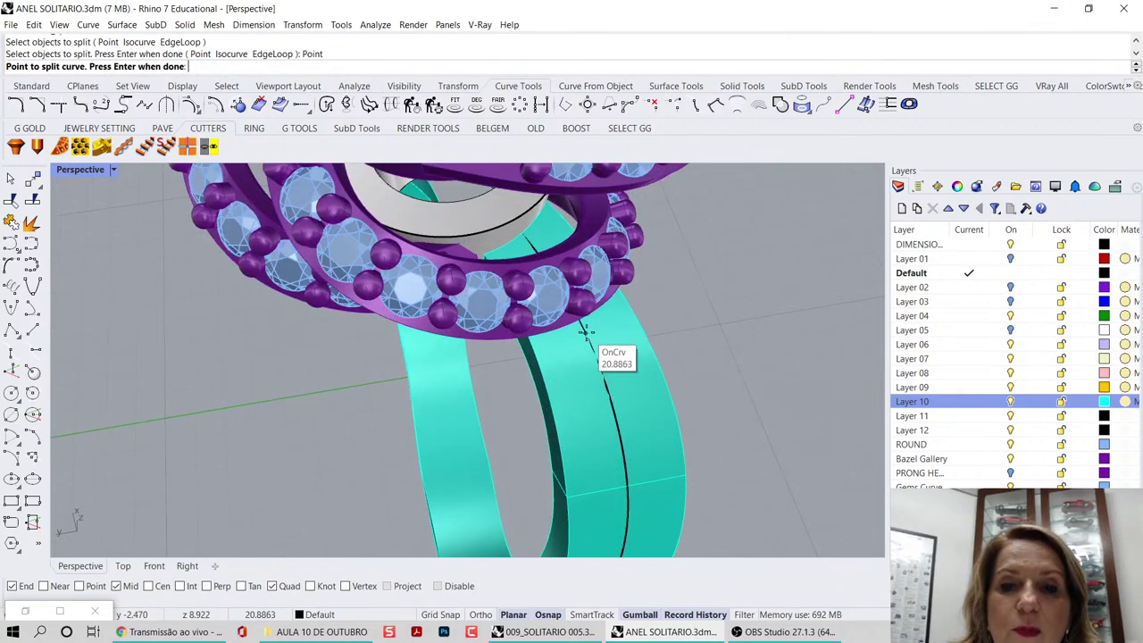
pyautogui.moveTo(582, 325); pyautogui.dragTo(570, 276, button='right')
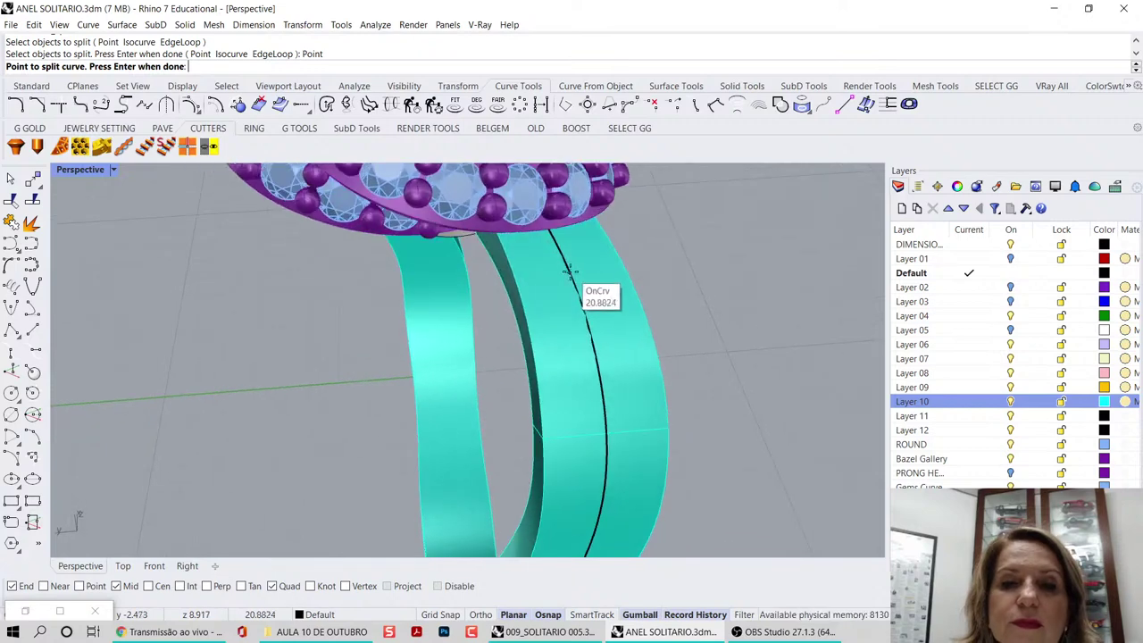
pyautogui.click(551, 235)
pyautogui.scroll(-3, 551, 234)
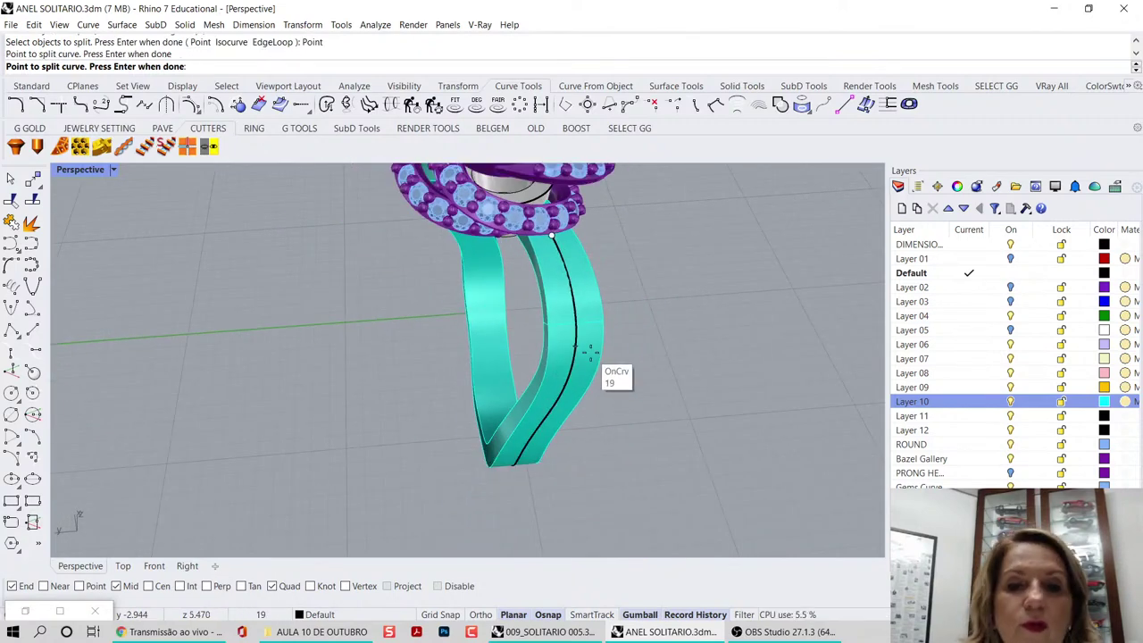
pyautogui.click(555, 400)
pyautogui.press('Return')
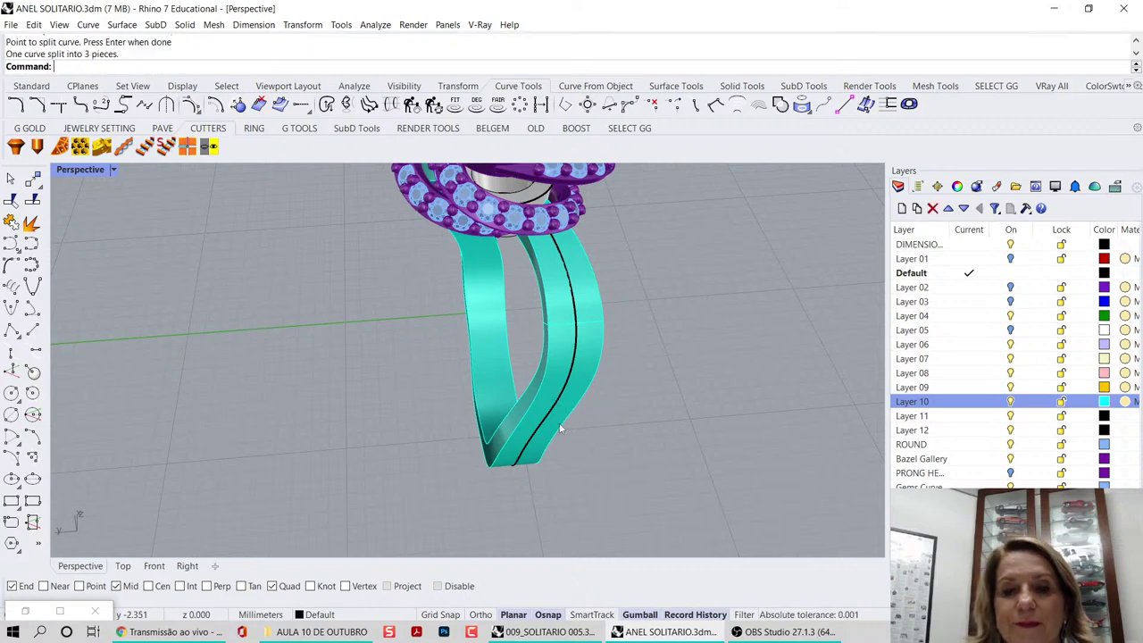
# - Delete the centre curve piece that runs around the bottom of the shank between the two shoulders
pyautogui.click(546, 424)
pyautogui.click(279, 325)
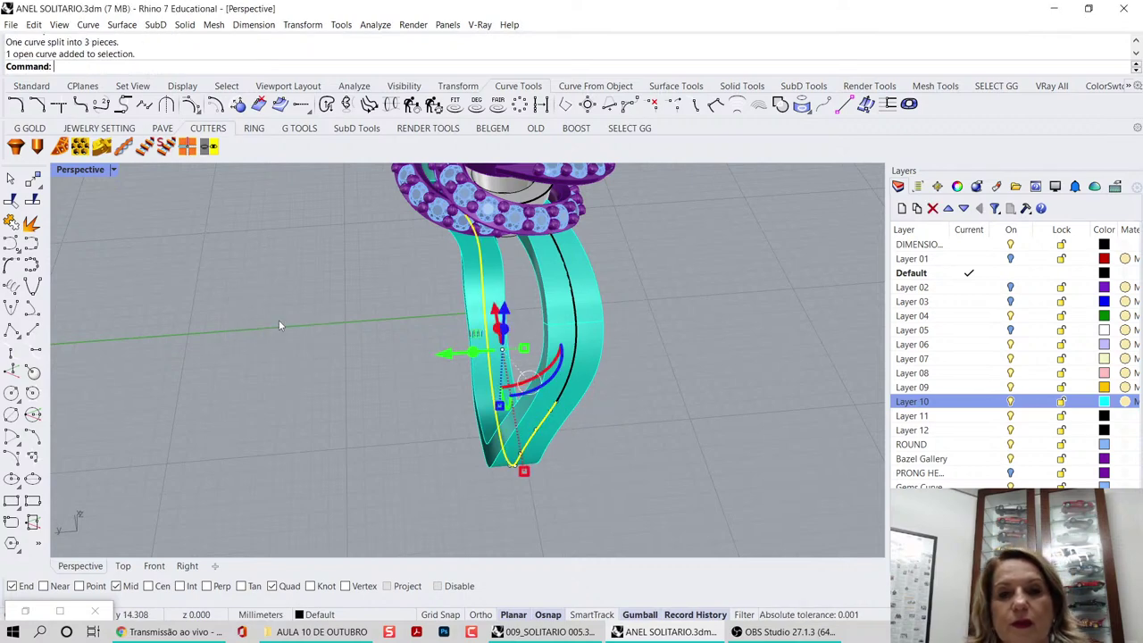
pyautogui.press('Delete')
pyautogui.moveTo(278, 320); pyautogui.dragTo(174, 175, button='right')
# - Examine the extent of the remaining shoulder curve against the whole shank in the Front view of the four-viewport layout
pyautogui.doubleClick(83, 170)
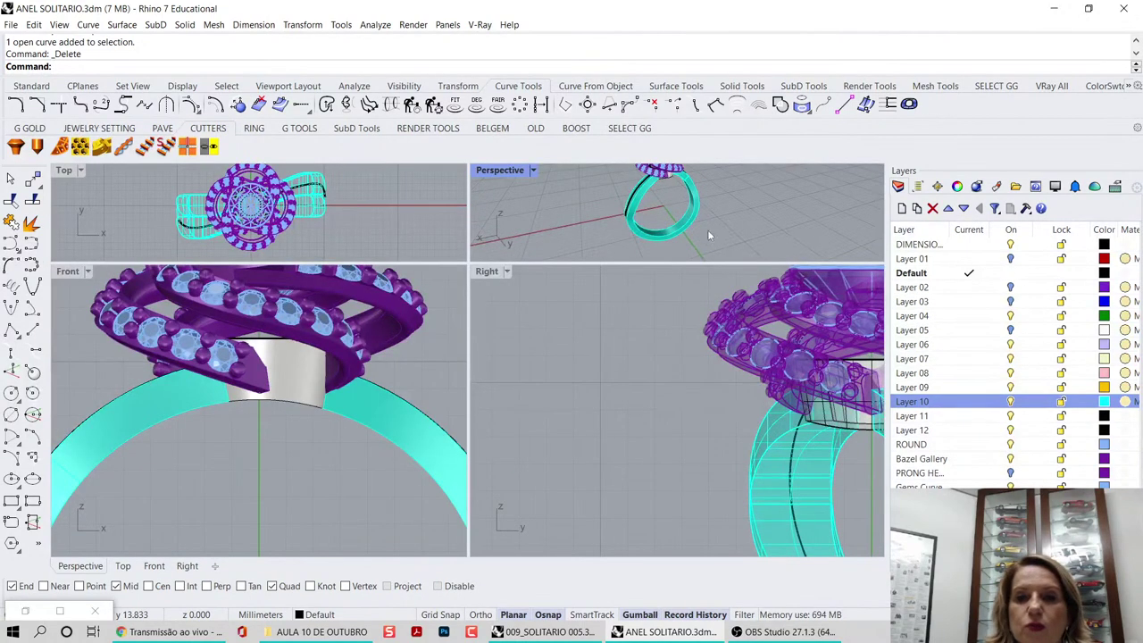
pyautogui.moveTo(709, 231); pyautogui.dragTo(678, 212, button='right')
pyautogui.scroll(6, 722, 190)
pyautogui.click(226, 295)
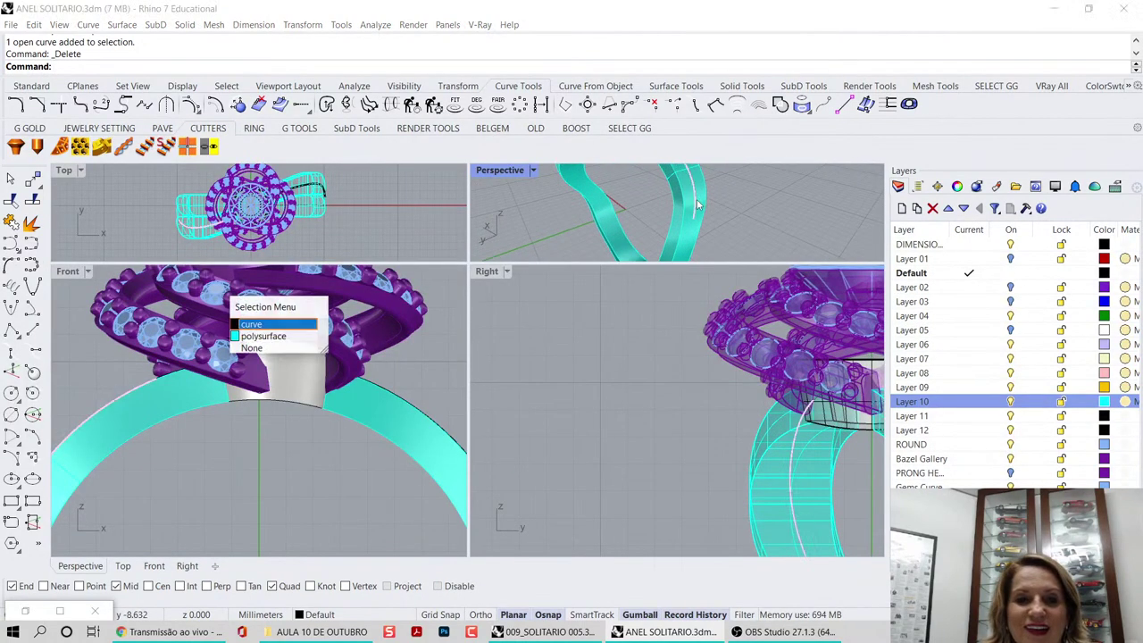
pyautogui.click(257, 326)
pyautogui.scroll(-3, 169, 517)
pyautogui.moveTo(170, 518); pyautogui.dragTo(222, 459, button='right')
pyautogui.moveTo(283, 424); pyautogui.dragTo(266, 431, button='right')
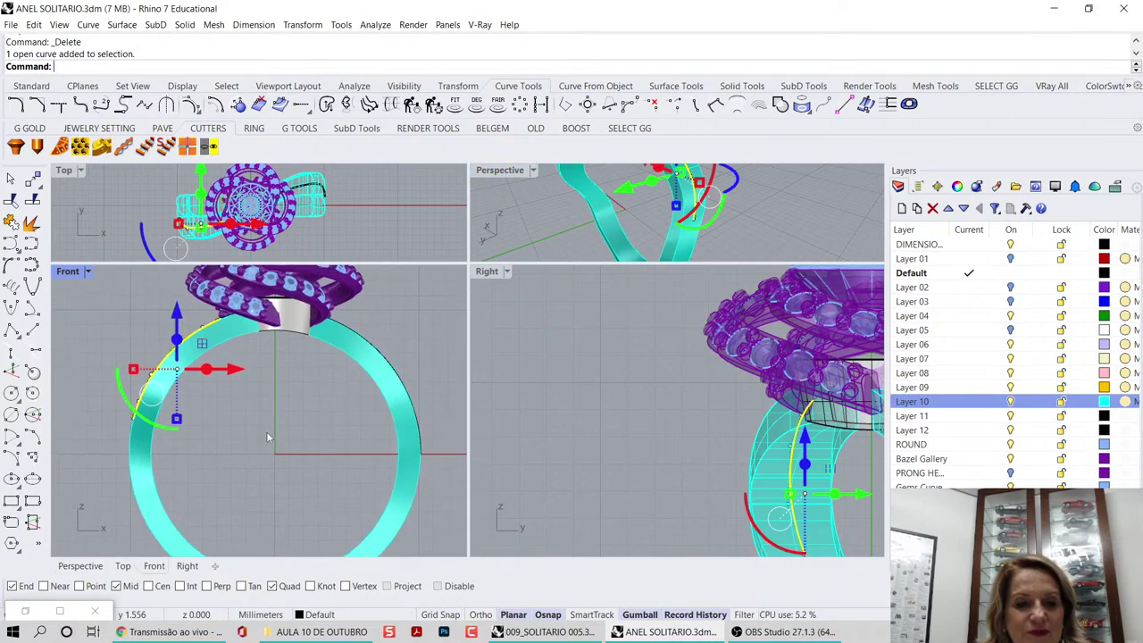
# - Undo the curve piece deletion and the last centre curve split
pyautogui.press('Delete')
pyautogui.hotkey('ctrl', 'z')
pyautogui.hotkey('ctrl', 'z')
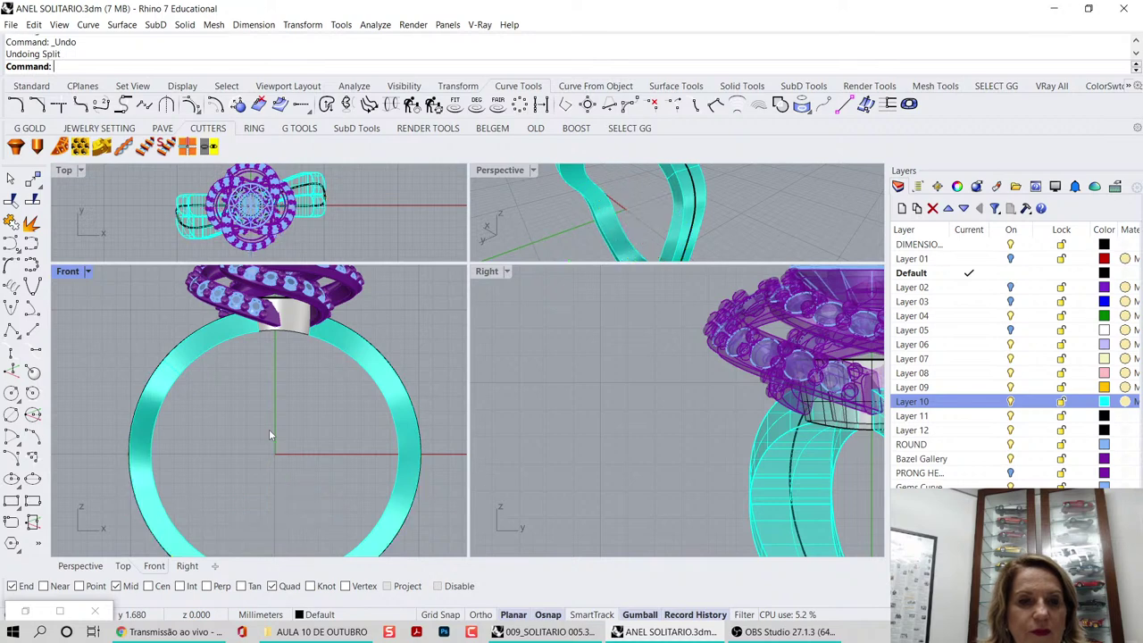
pyautogui.doubleClick(518, 175)
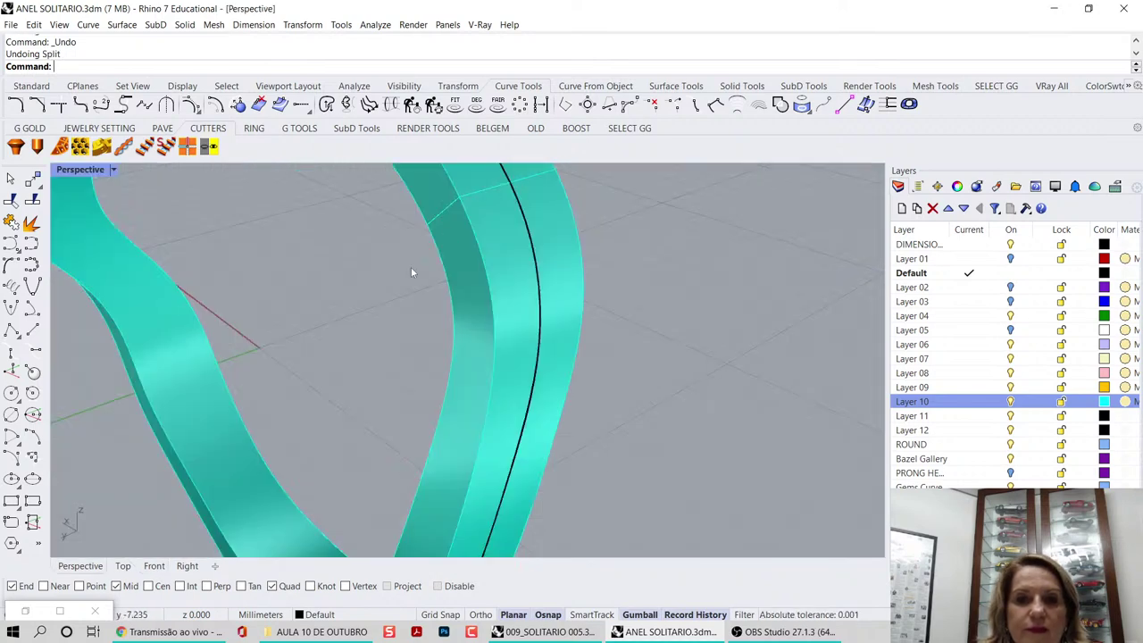
pyautogui.moveTo(411, 267); pyautogui.dragTo(578, 281, button='right')
pyautogui.scroll(-5, 483, 272)
pyautogui.doubleClick(82, 170)
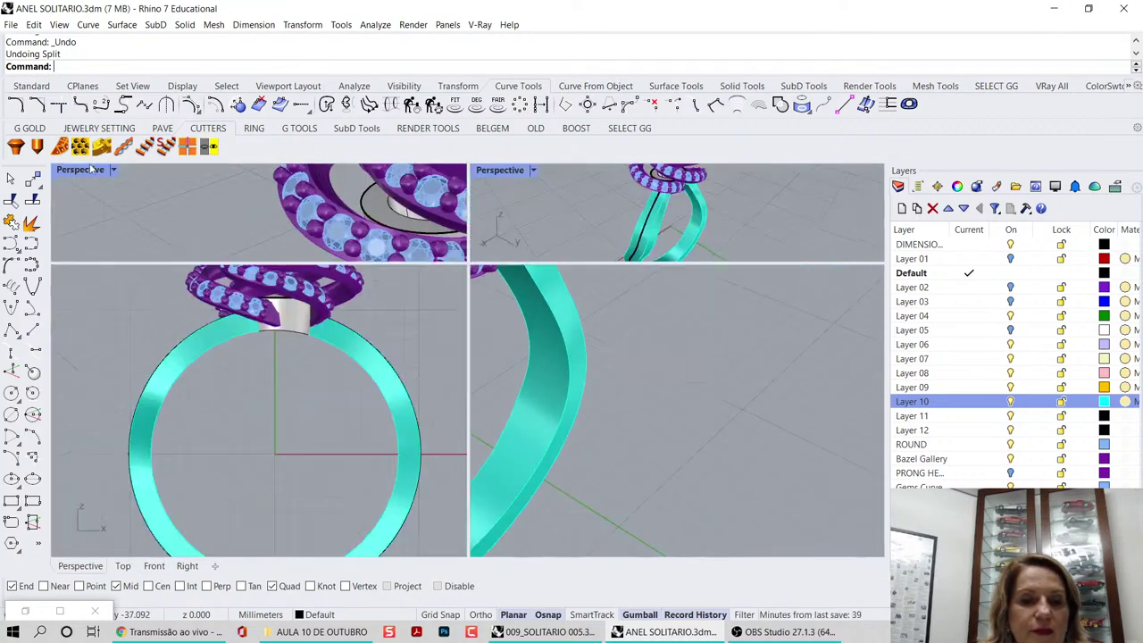
# - In the Front view, draw a horizontal line centred on the origin, extending past both sides of the shank
pyautogui.doubleClick(69, 271)
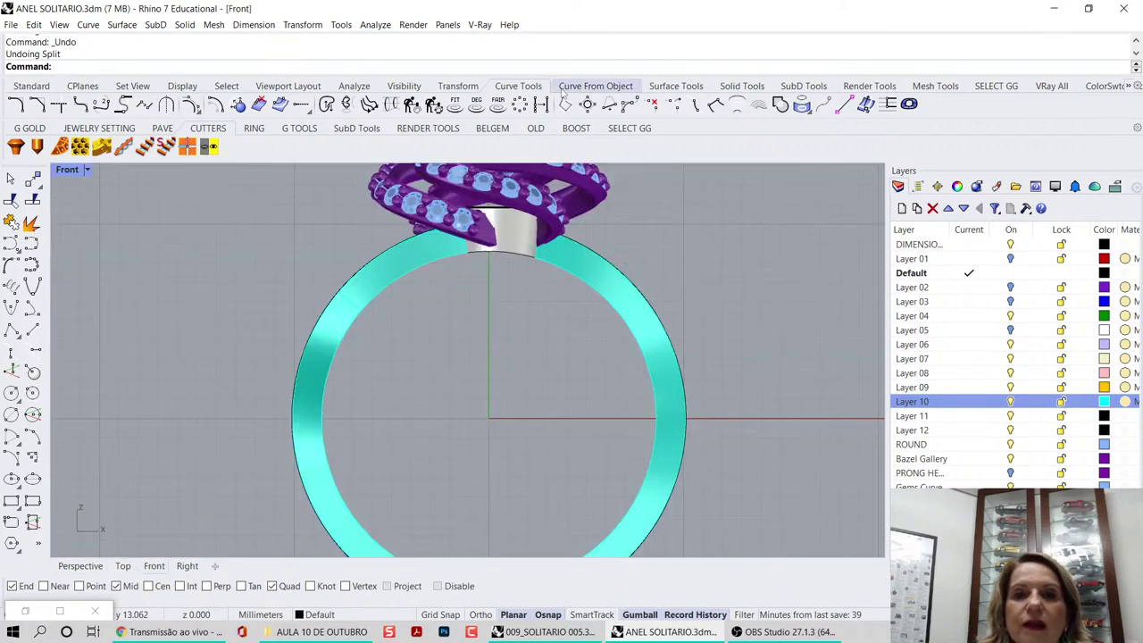
pyautogui.click(32, 330)
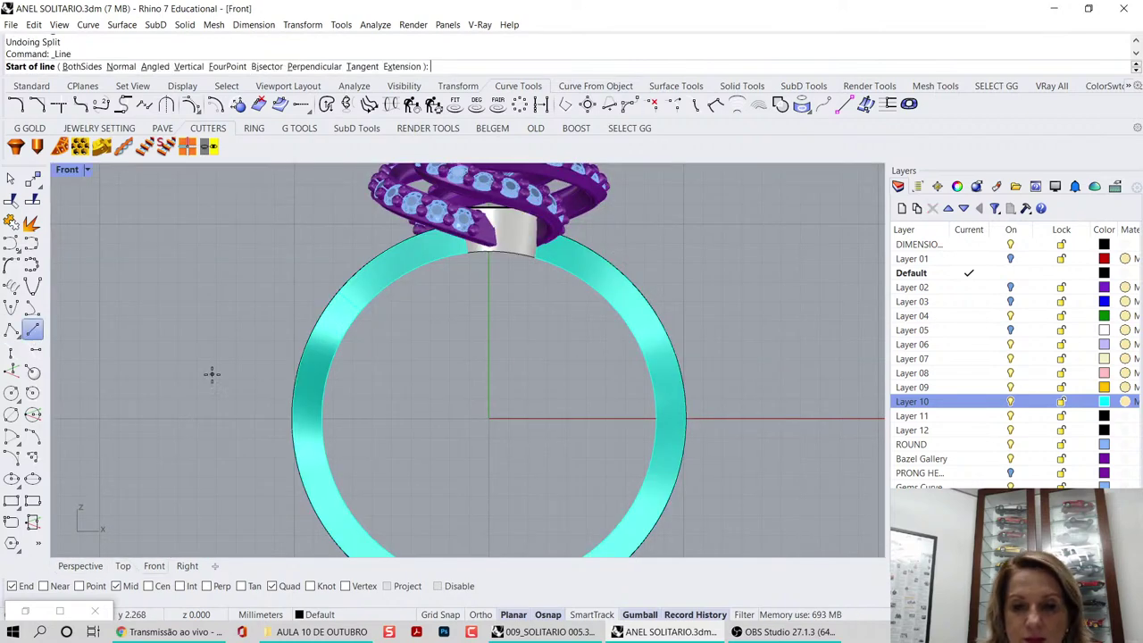
pyautogui.write('0')
pyautogui.press('Return')
pyautogui.write('b')
pyautogui.press('Return')
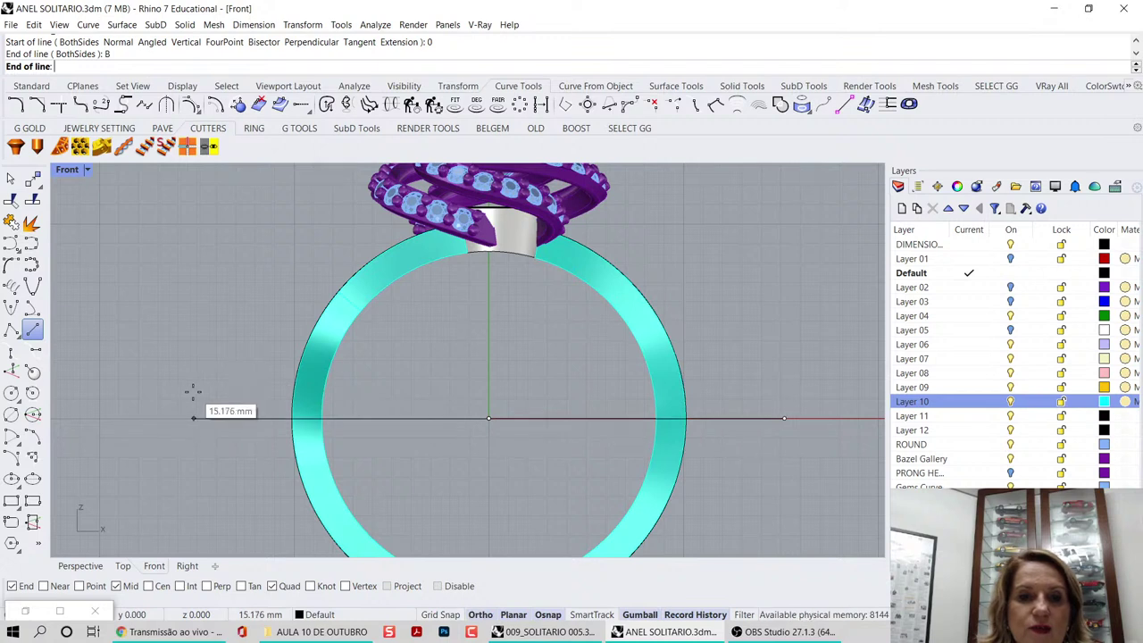
pyautogui.click(183, 401)
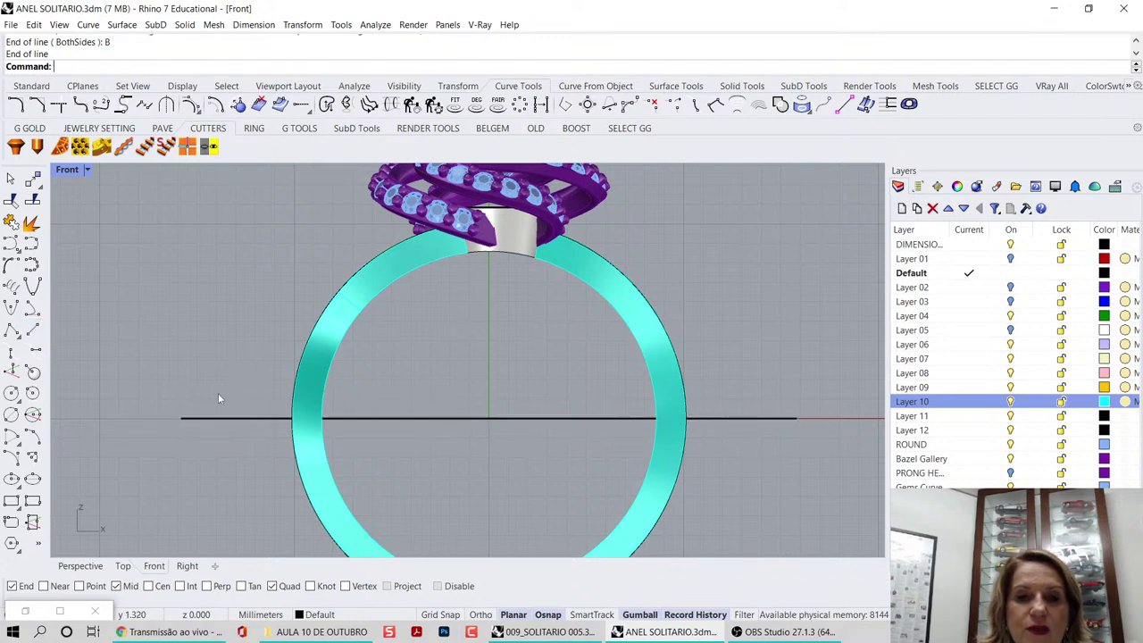
# - Hide Layer 10 and join the two adjoining centre curve pieces on the shoulder beside the collar
pyautogui.click(1012, 402)
pyautogui.click(680, 371)
pyautogui.click(752, 343)
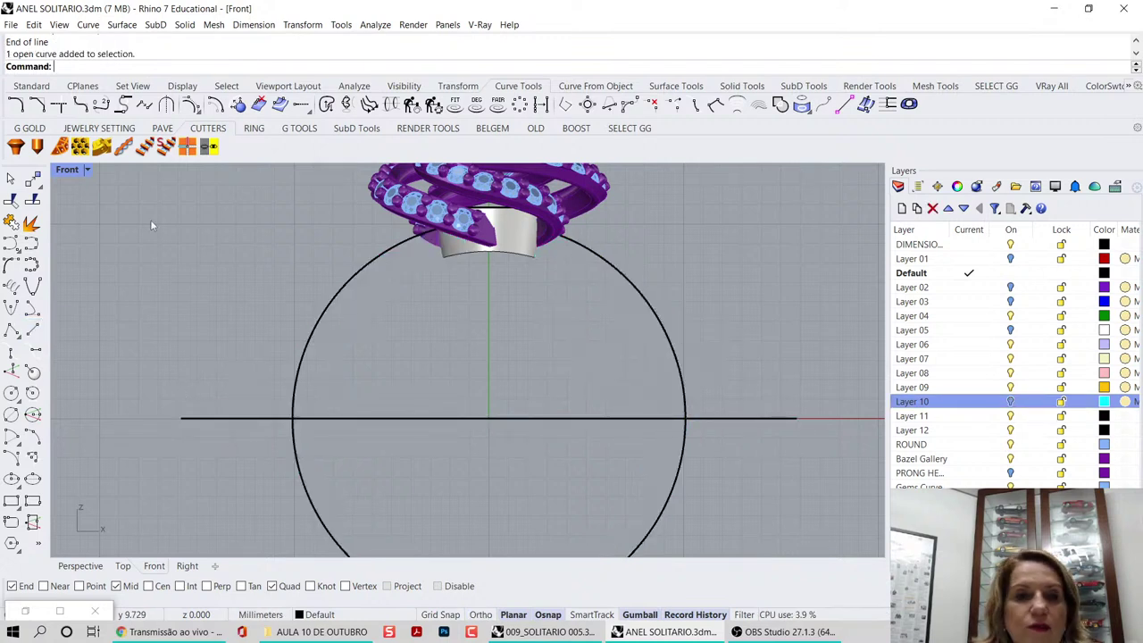
pyautogui.click(32, 222)
pyautogui.scroll(3, 606, 236)
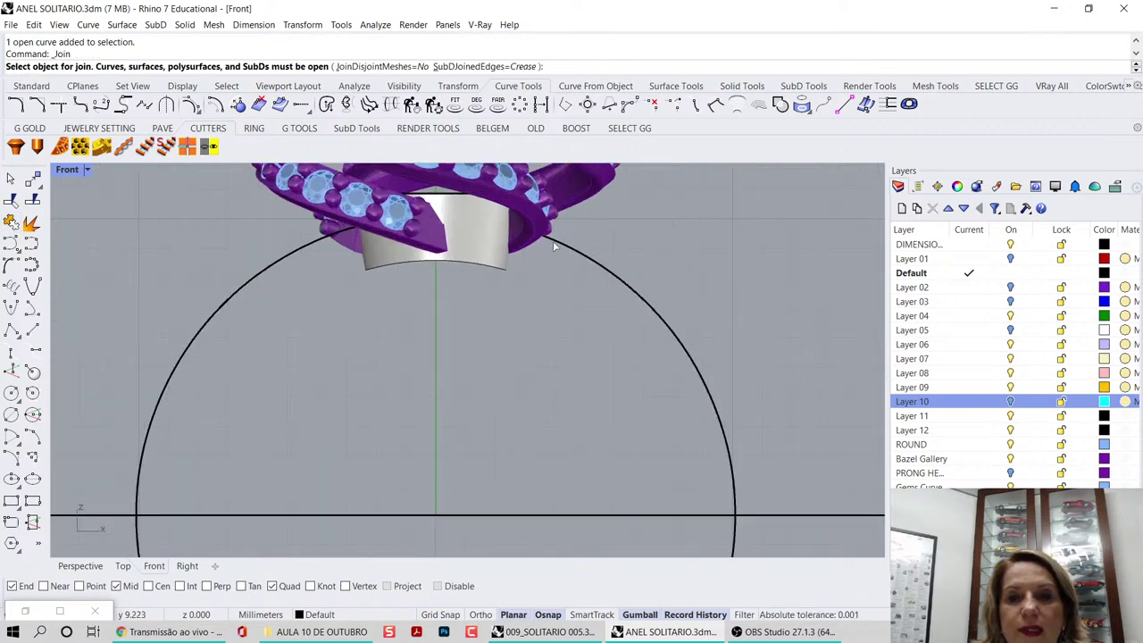
pyautogui.click(554, 244)
pyautogui.click(591, 262)
pyautogui.press('Return')
pyautogui.scroll(-2, 591, 264)
pyautogui.click(393, 254)
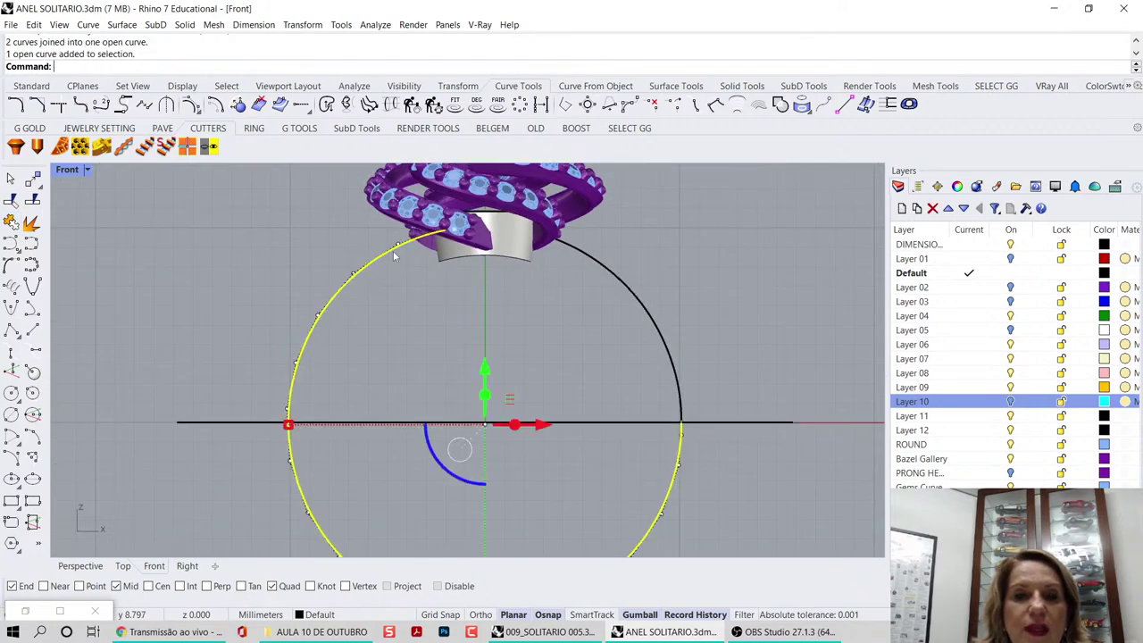
pyautogui.press('Escape')
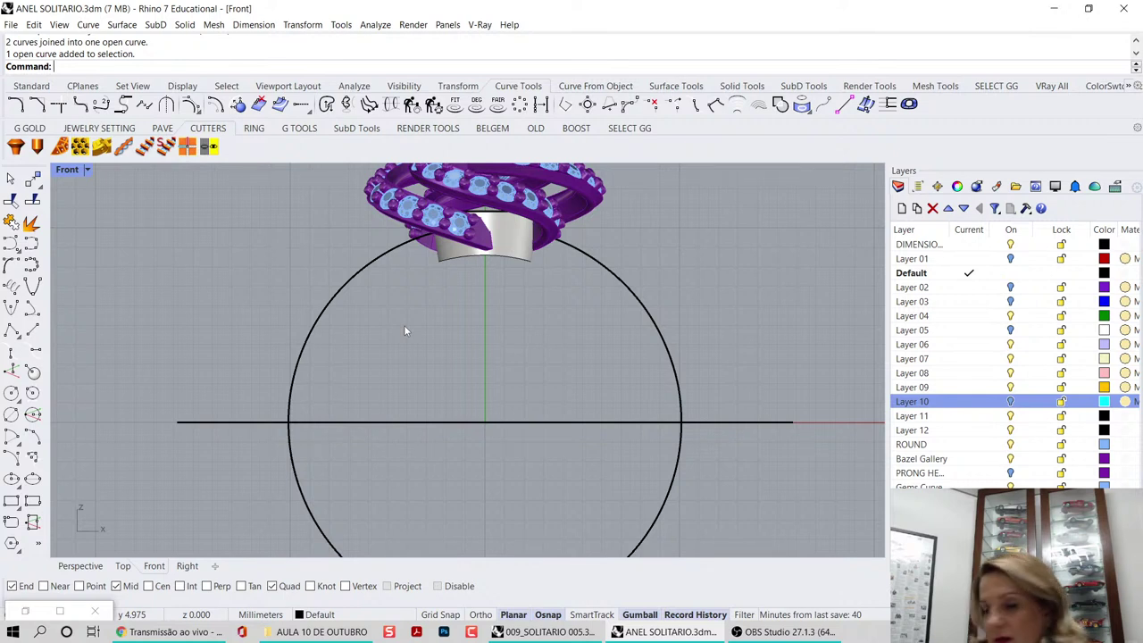
# - Trim away the part of the centre curve below the horizontal line, using the line as a cutting object
pyautogui.scroll(-3, 406, 327)
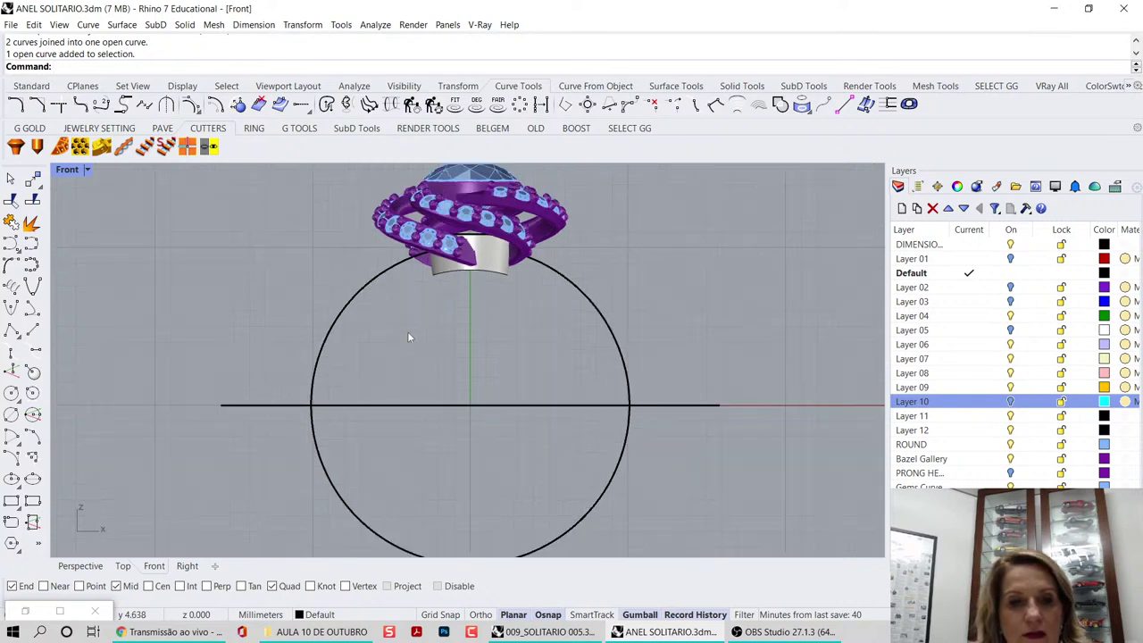
pyautogui.click(32, 200)
pyautogui.click(348, 321)
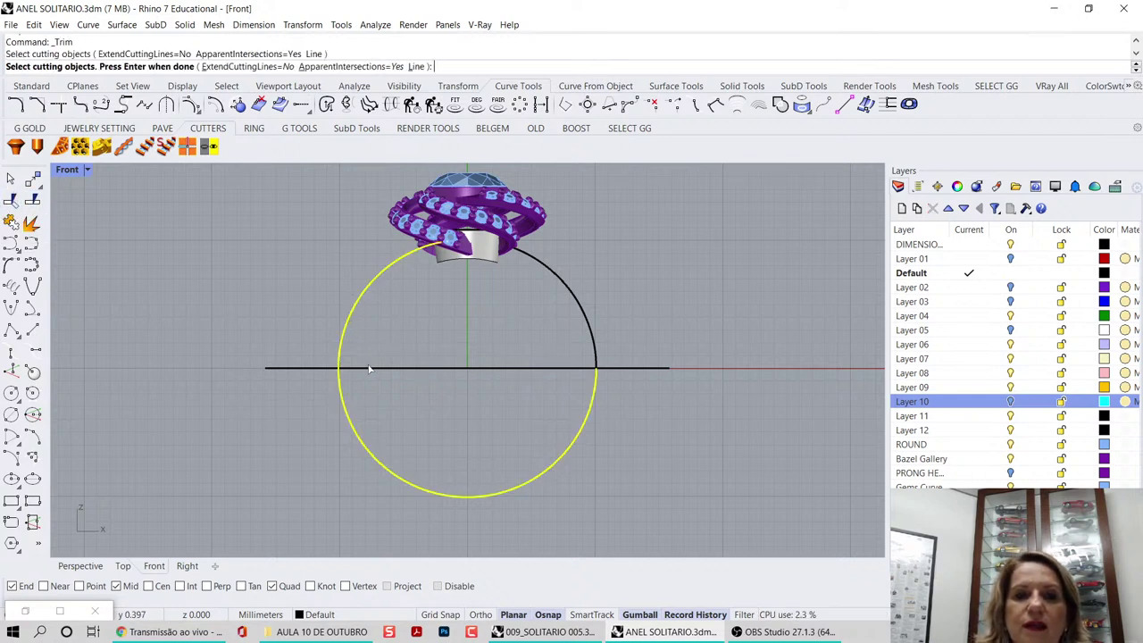
pyautogui.click(370, 368)
pyautogui.press('Return')
pyautogui.click(355, 428)
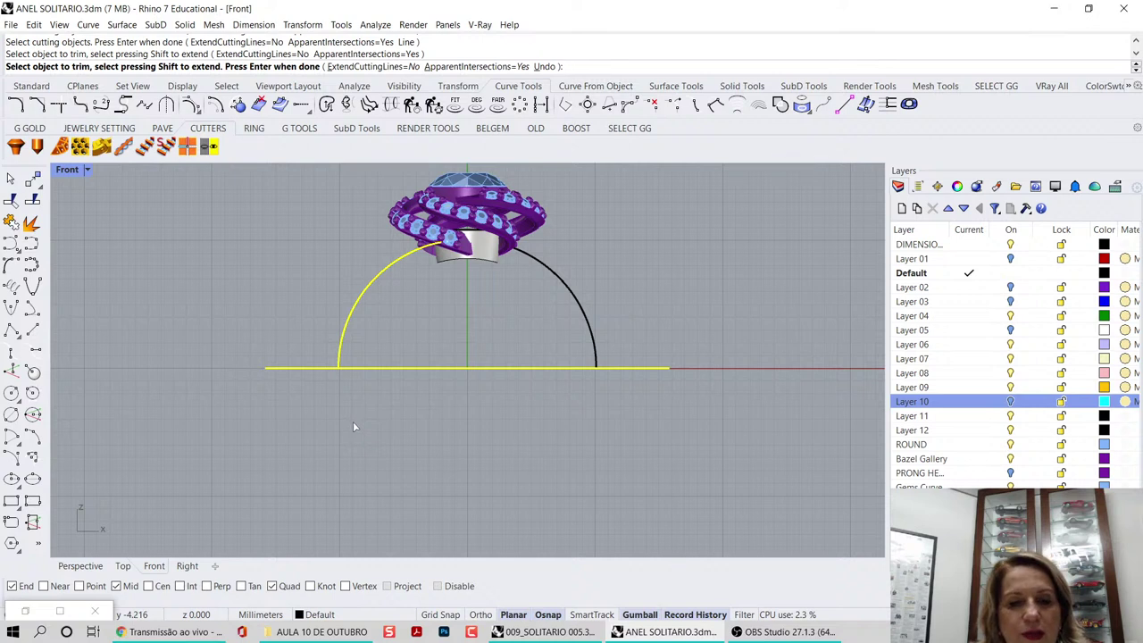
pyautogui.press('Return')
# - Delete the horizontal cutting line and show Layer 10 again
pyautogui.click(664, 373)
pyautogui.press('Delete')
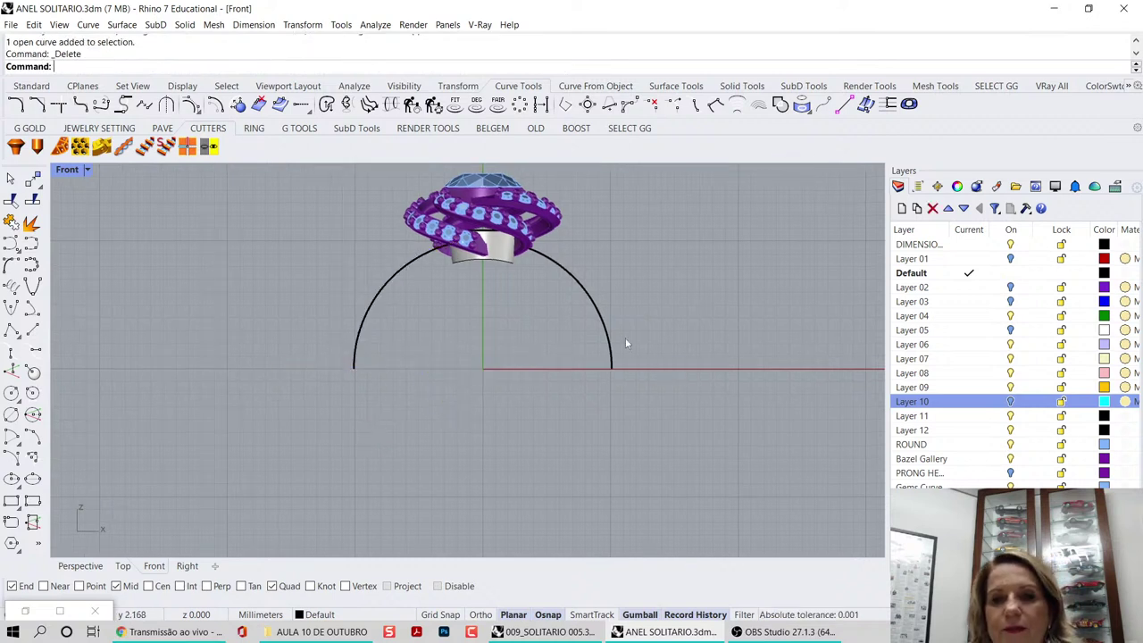
pyautogui.click(606, 327)
pyautogui.press('Escape')
pyautogui.click(1010, 401)
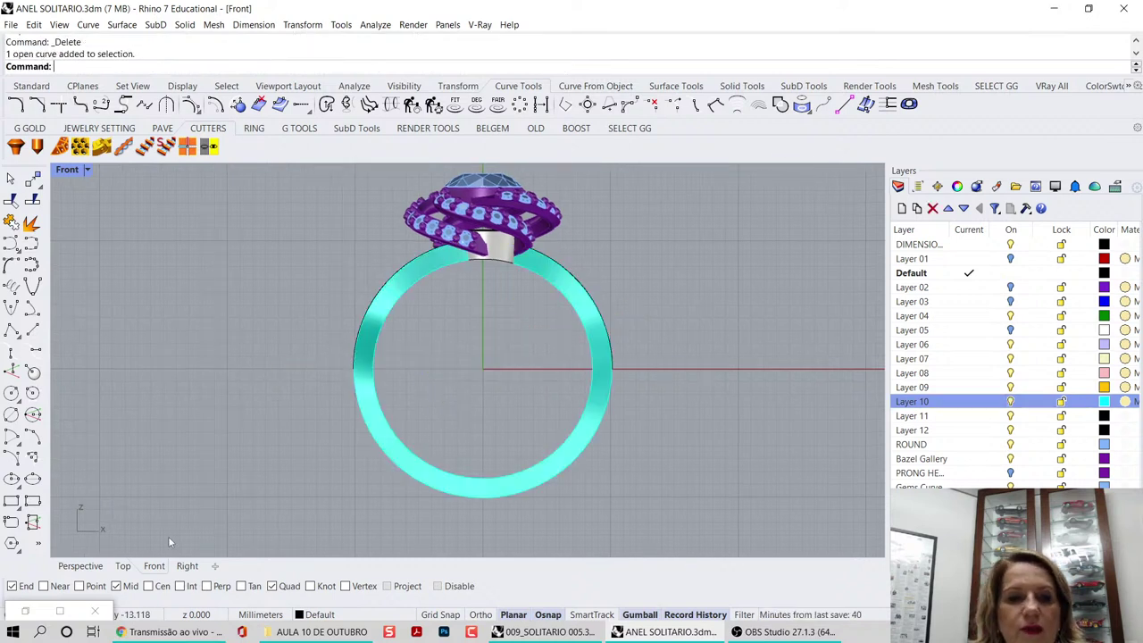
# - In the Perspective view, pick the trimmed shoulder centre curve as the path for a Gems on Curve row
pyautogui.hotkey('ctrl', 'F4')
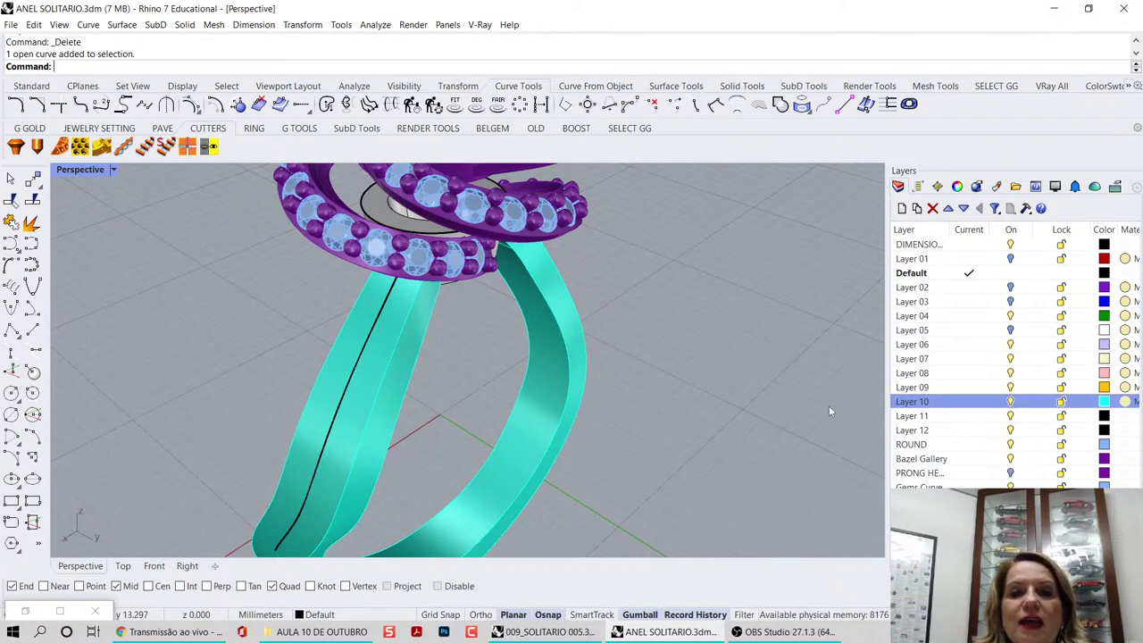
pyautogui.moveTo(829, 406); pyautogui.dragTo(584, 307, button='right')
pyautogui.scroll(-3, 584, 307)
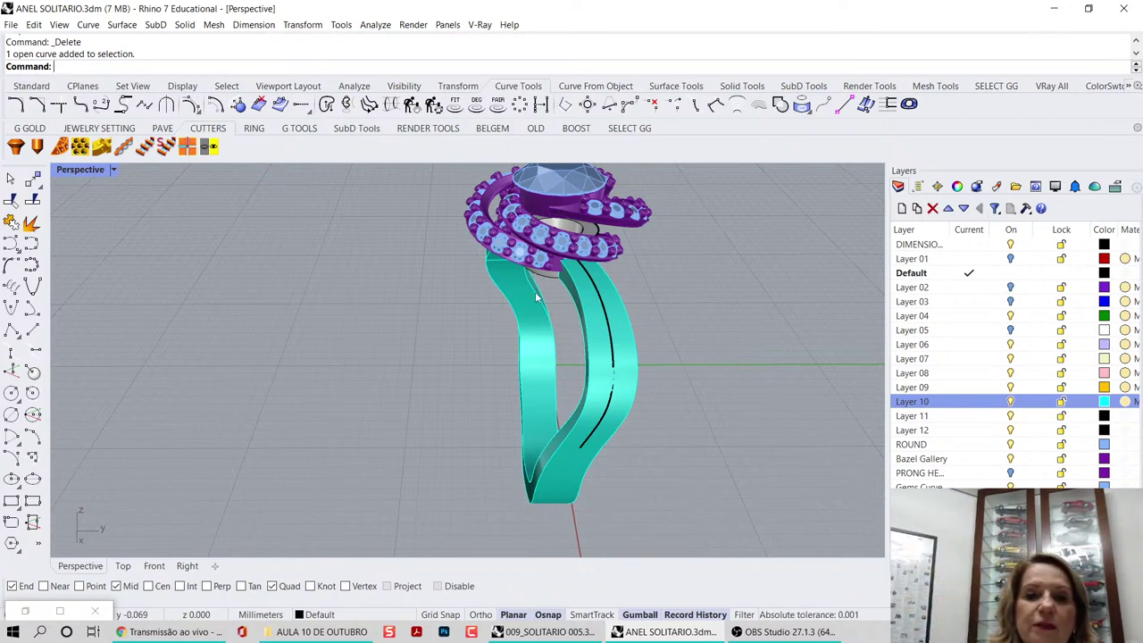
pyautogui.moveTo(535, 291); pyautogui.dragTo(367, 224, button='right')
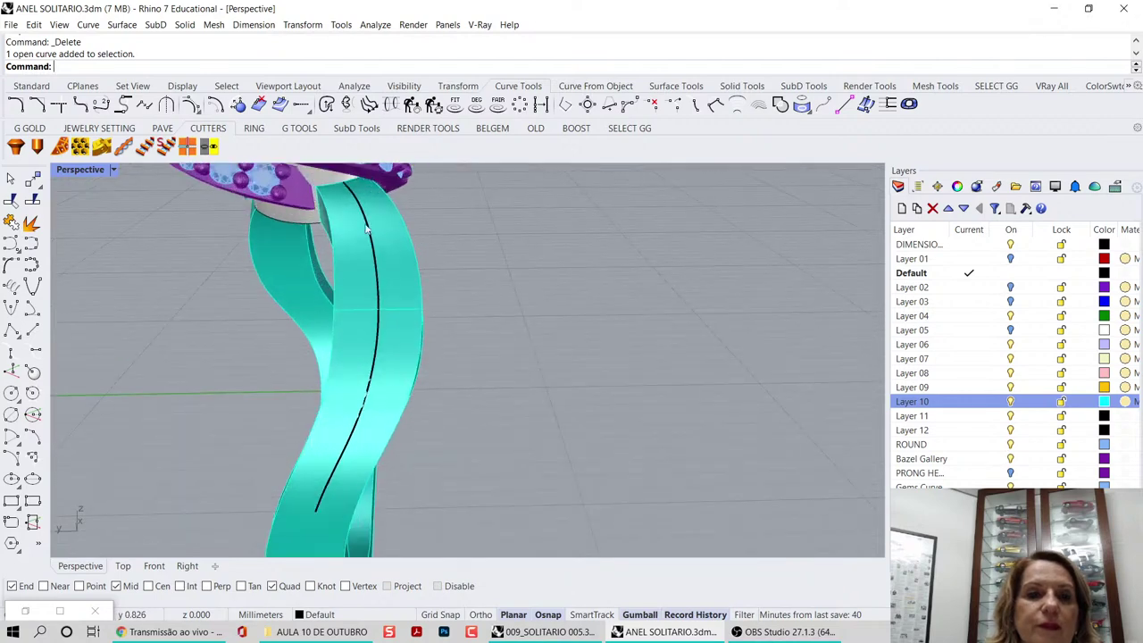
pyautogui.click(373, 234)
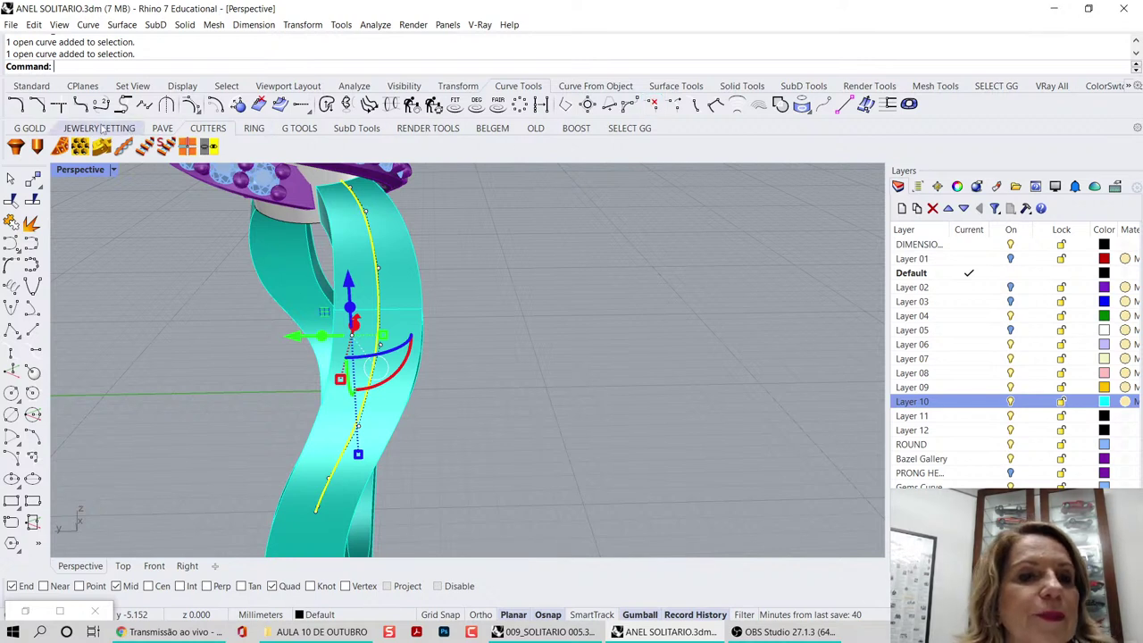
pyautogui.click(162, 130)
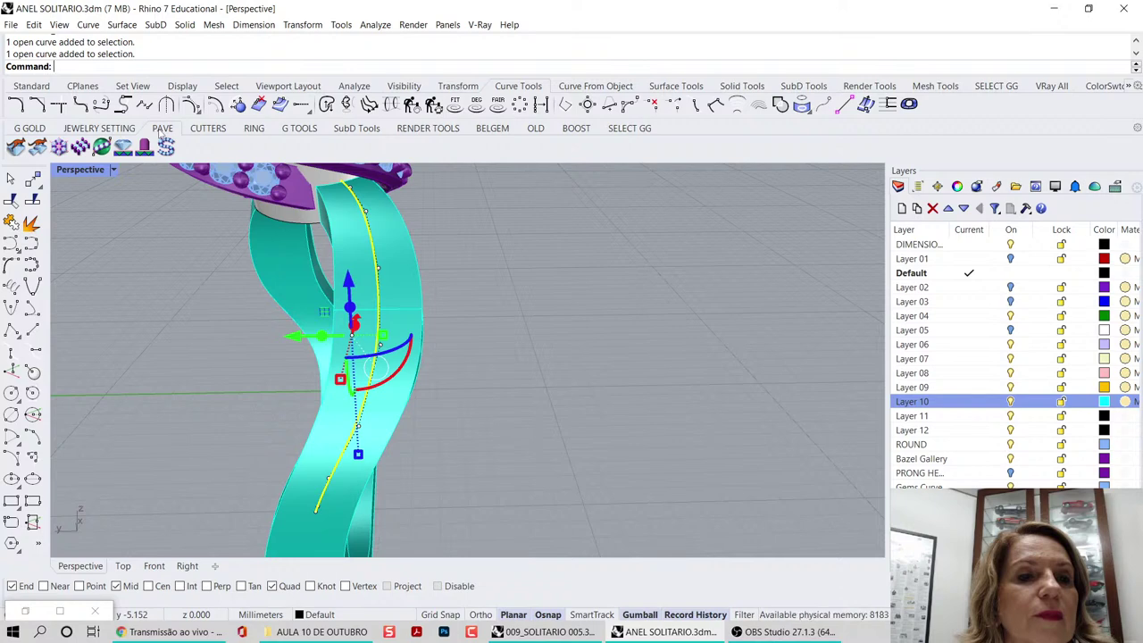
pyautogui.click(123, 129)
pyautogui.moveTo(534, 222); pyautogui.dragTo(418, 183, button='right')
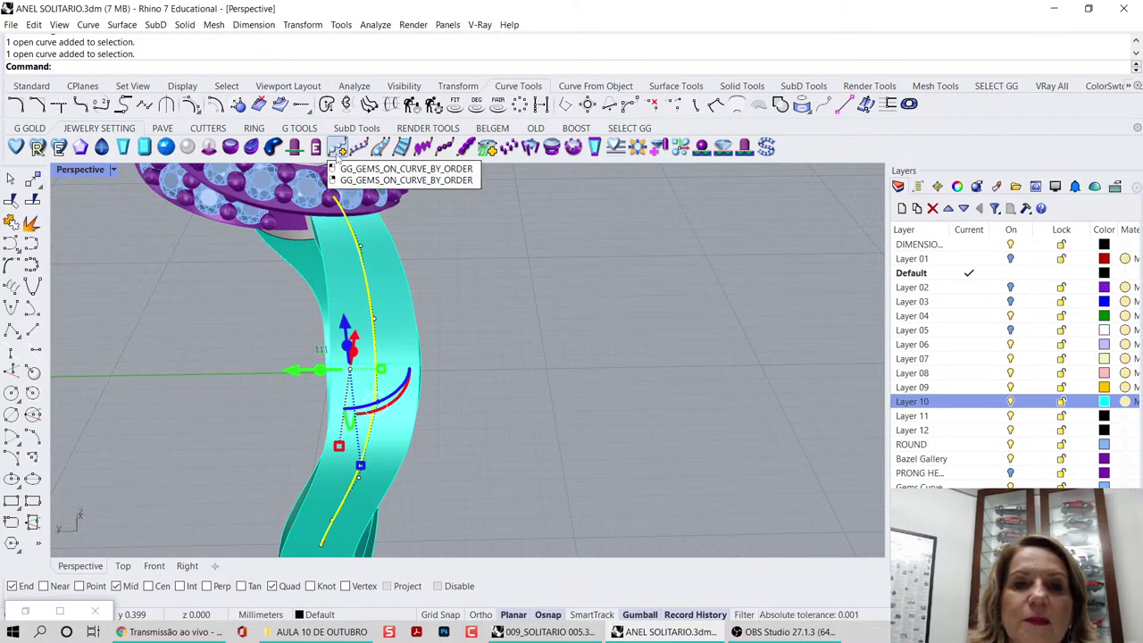
pyautogui.click(360, 148)
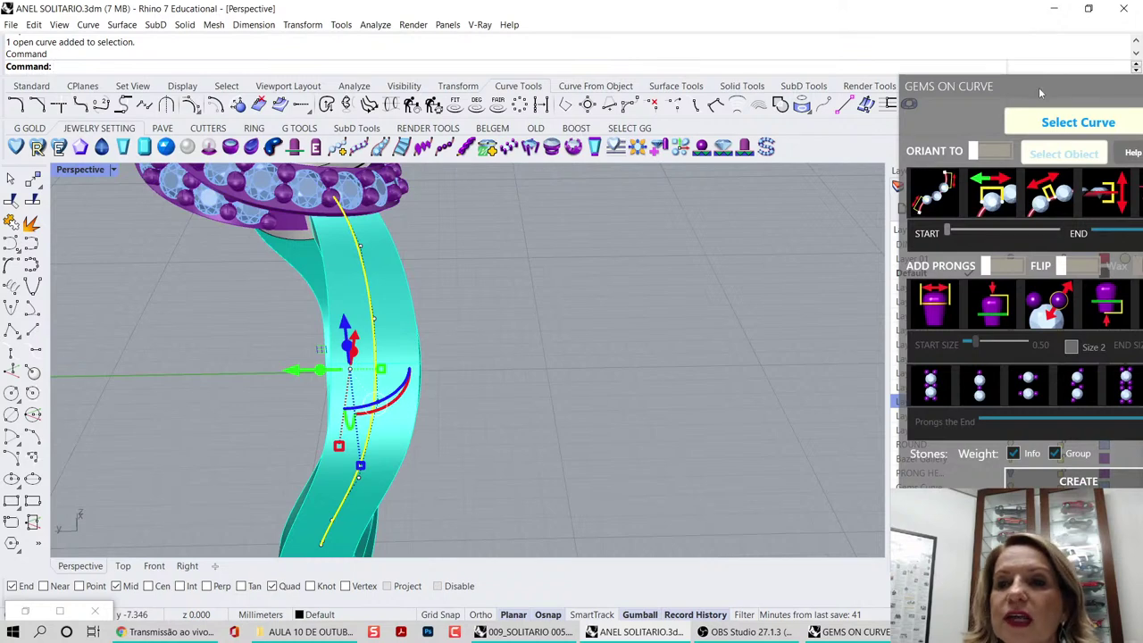
pyautogui.moveTo(1038, 87); pyautogui.dragTo(719, 74)
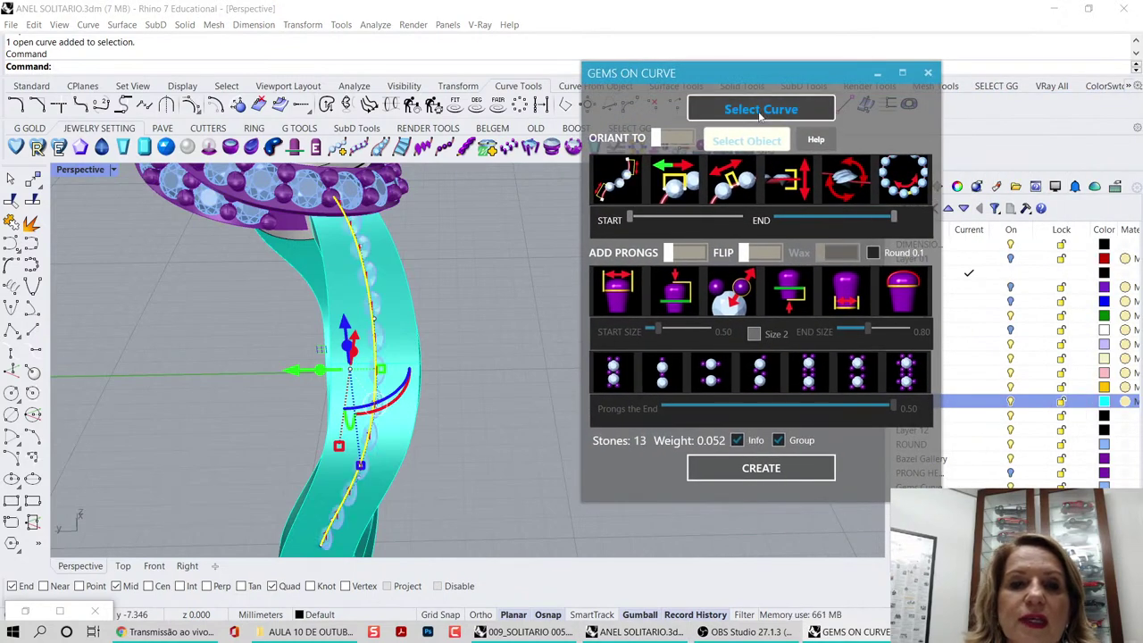
# - Orient the gem row to the shank body so the stones follow its surface
pyautogui.moveTo(504, 190); pyautogui.dragTo(462, 209, button='right')
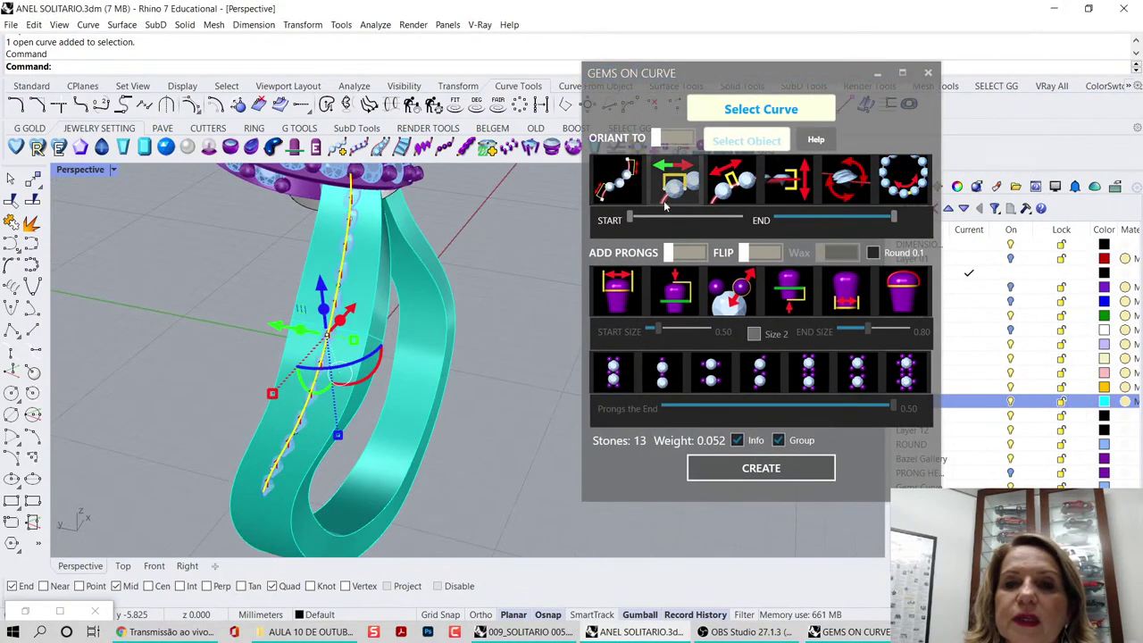
pyautogui.click(662, 141)
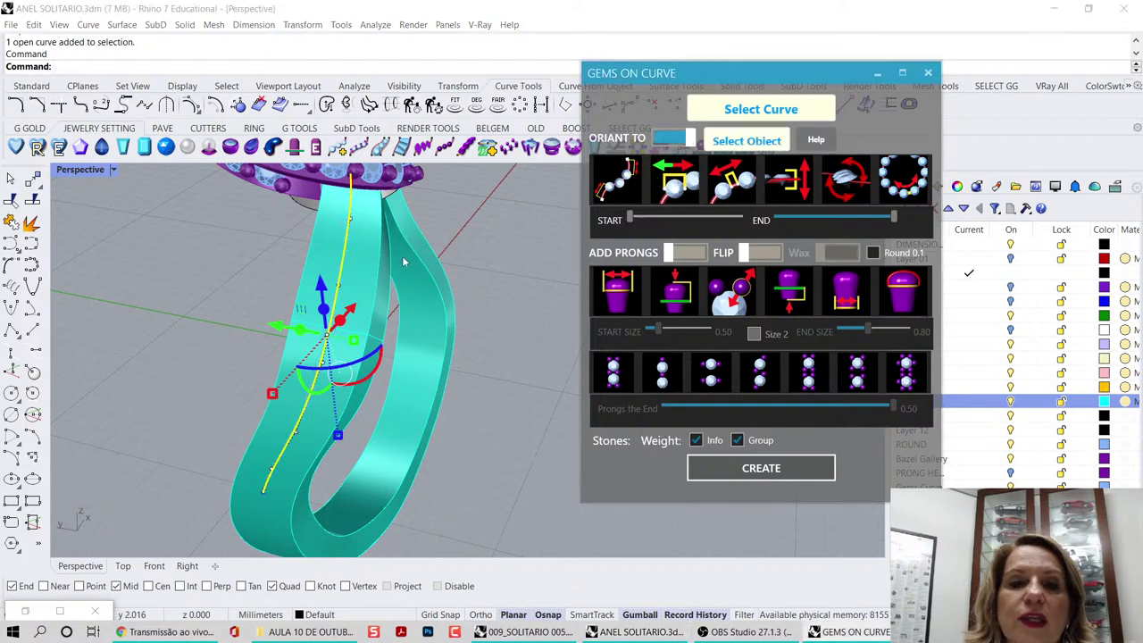
pyautogui.click(375, 282)
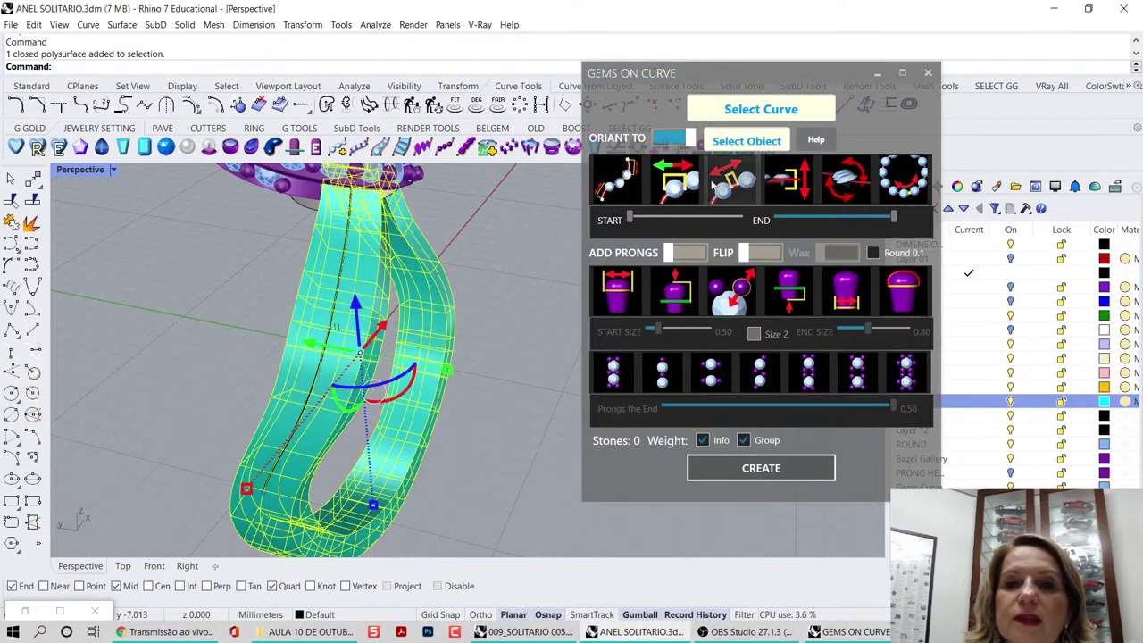
pyautogui.click(493, 288)
pyautogui.moveTo(493, 288)
pyautogui.mouseDown(button='right')
pyautogui.moveTo(459, 313)
pyautogui.moveTo(501, 287)
pyautogui.mouseUp(button='right')
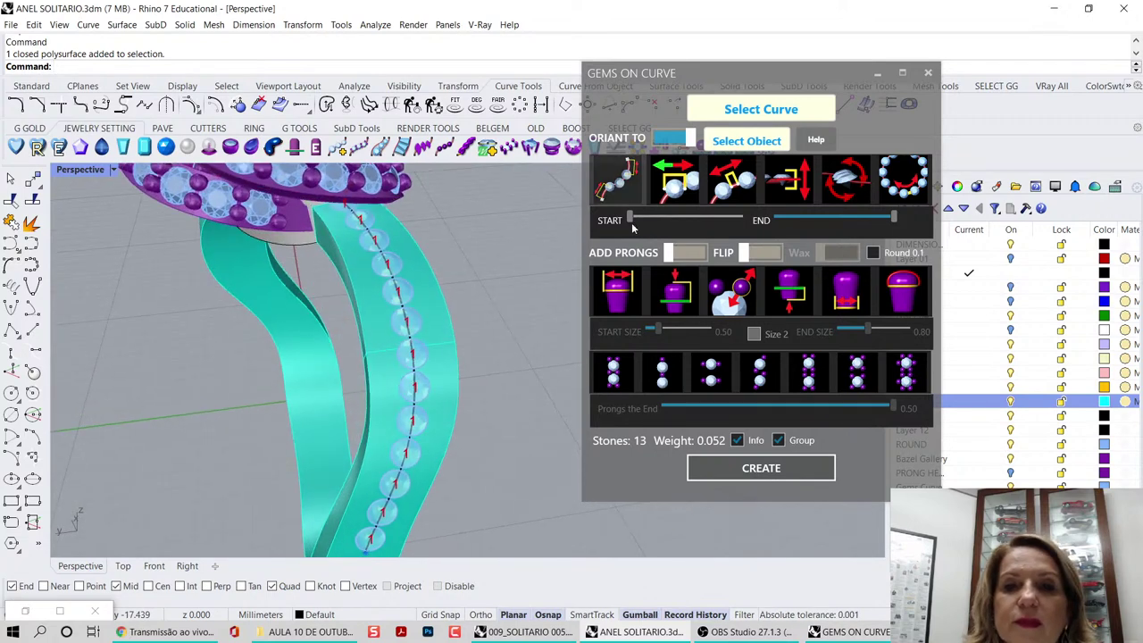
# - Shorten the gem row by moving its start and end inward from the ends of the curve
pyautogui.moveTo(631, 219); pyautogui.dragTo(651, 221)
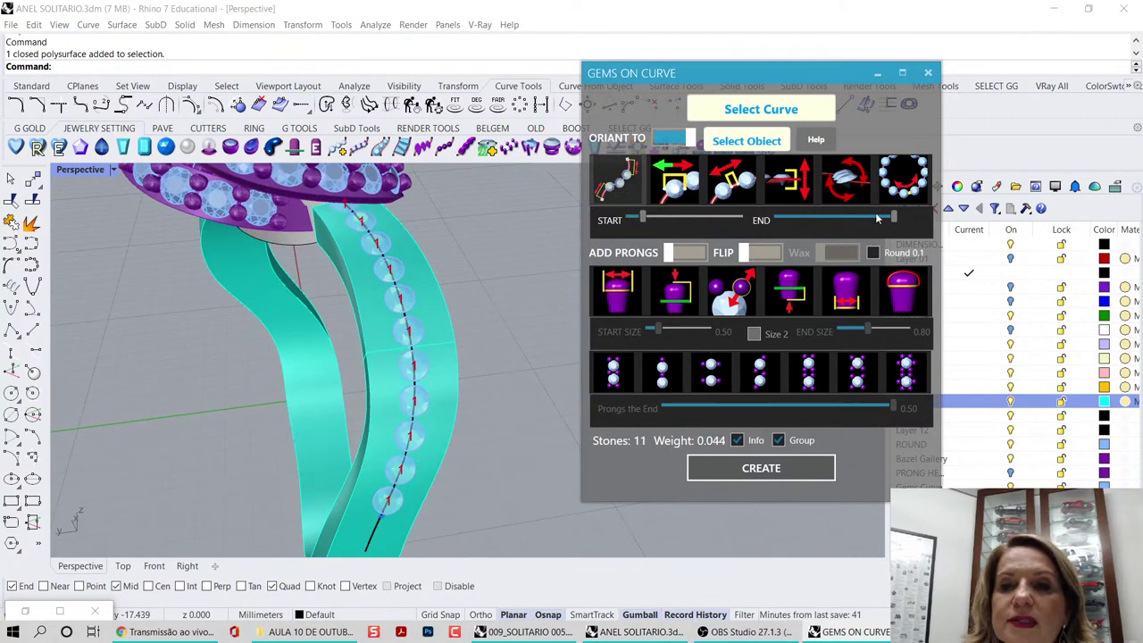
pyautogui.moveTo(894, 217)
pyautogui.mouseDown()
pyautogui.moveTo(838, 218)
pyautogui.moveTo(871, 221)
pyautogui.mouseUp()
pyautogui.moveTo(443, 250); pyautogui.dragTo(514, 257, button='right')
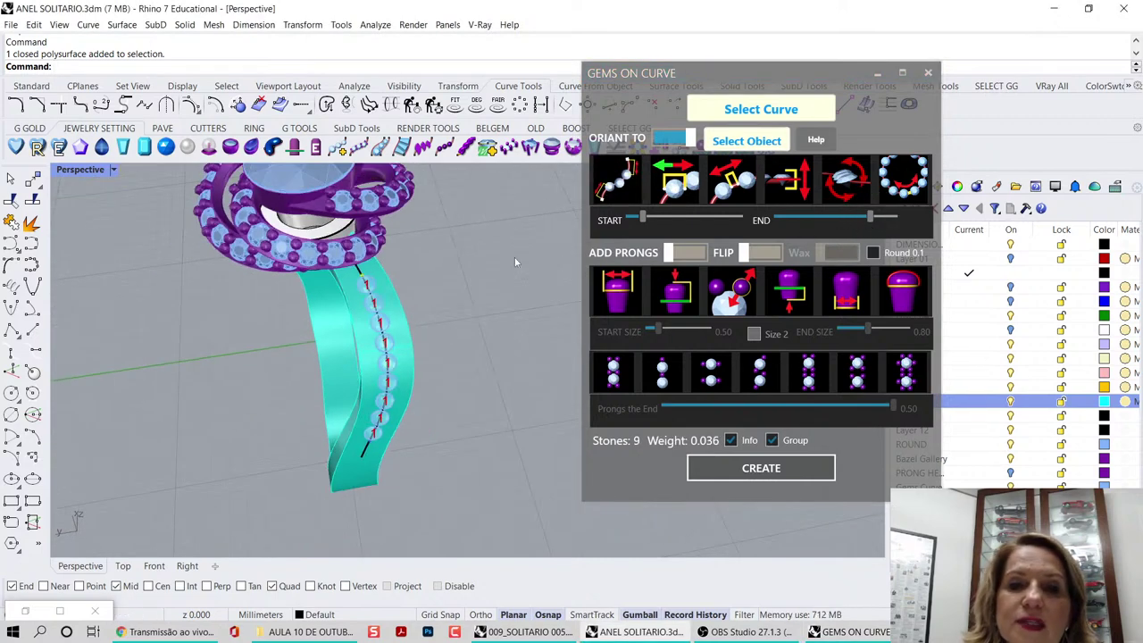
# - Try a start size of 1.8 for the shoulder gems and settle on 2.0
pyautogui.click(683, 182)
pyautogui.doubleClick(656, 224)
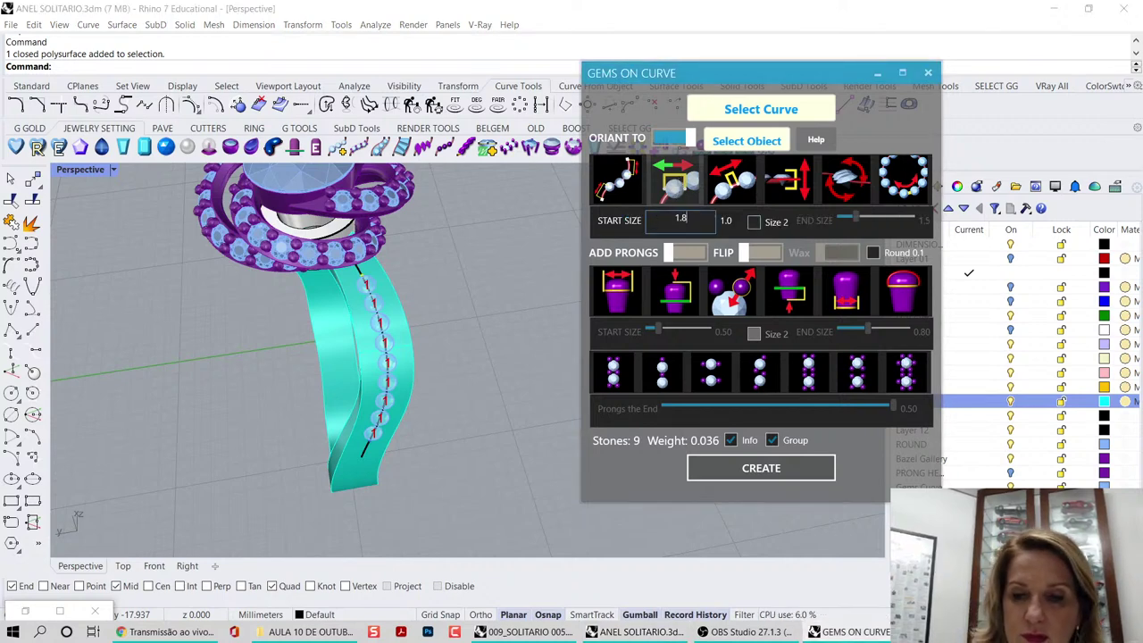
pyautogui.write('1.8')
pyautogui.press('Return')
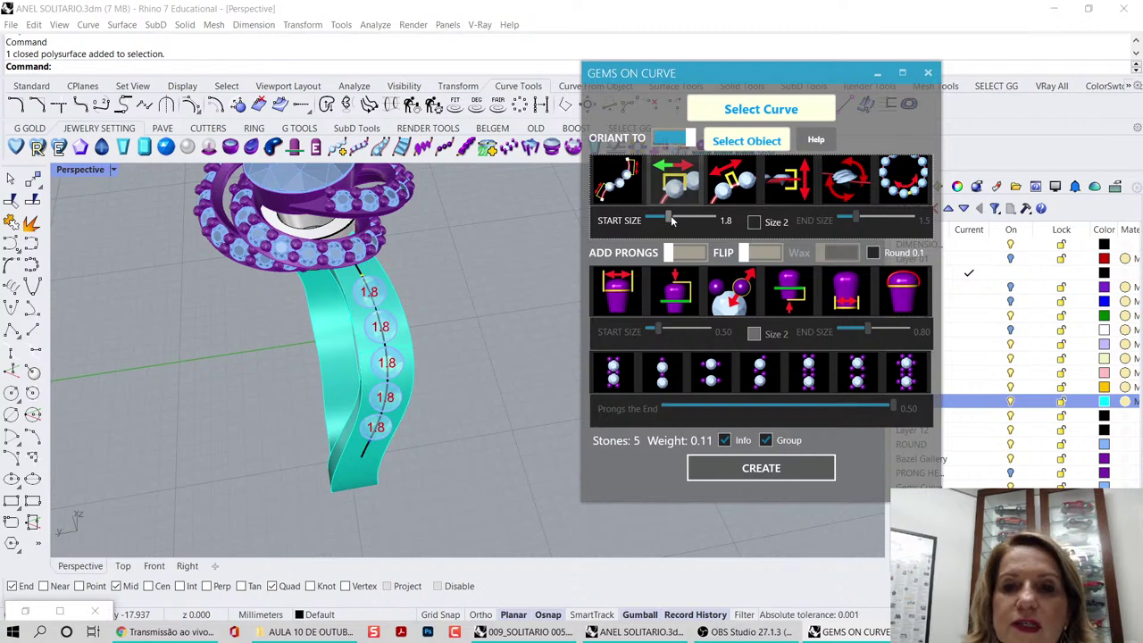
pyautogui.doubleClick(676, 220)
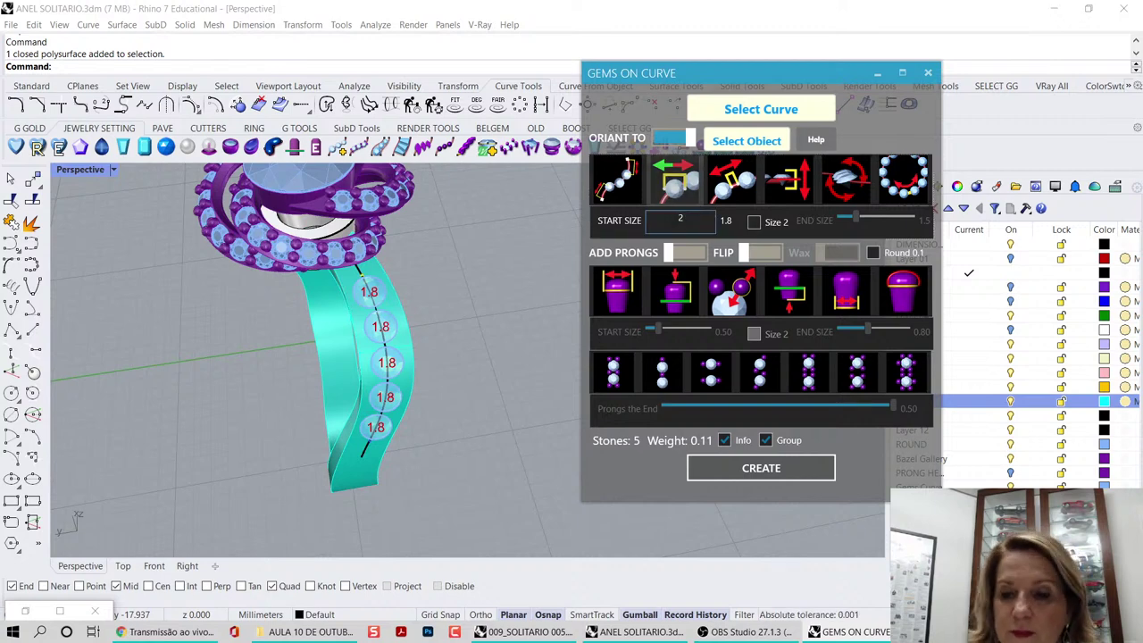
pyautogui.write('2')
pyautogui.press('Return')
pyautogui.moveTo(500, 314)
pyautogui.mouseDown(button='right')
pyautogui.moveTo(435, 290)
pyautogui.moveTo(484, 309)
pyautogui.mouseUp(button='right')
pyautogui.moveTo(645, 254); pyautogui.dragTo(664, 265, button='right')
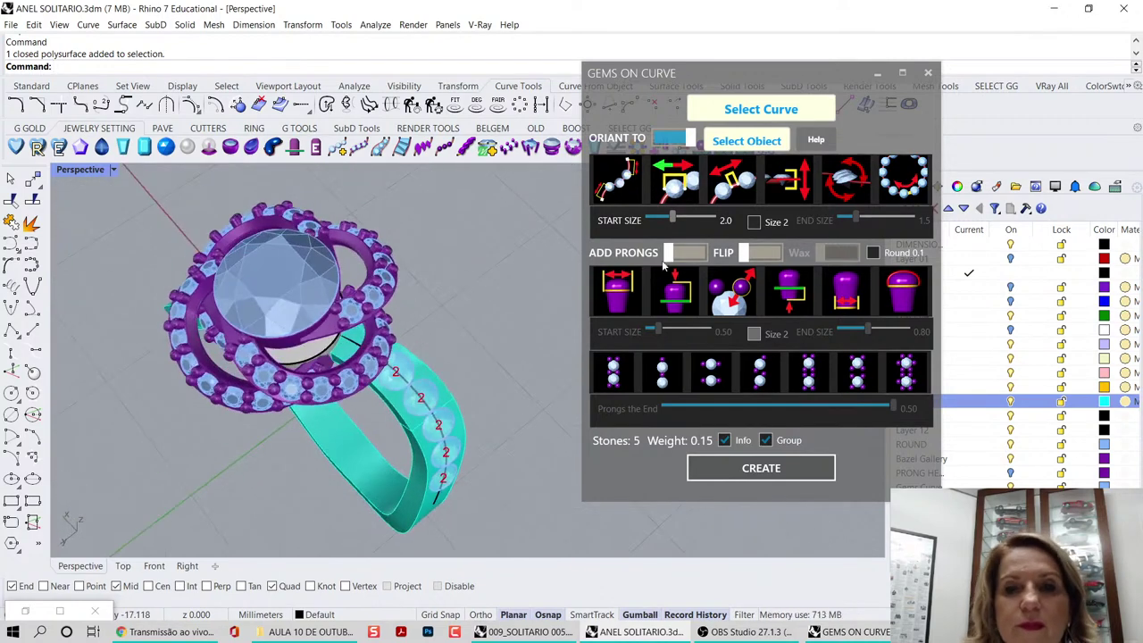
pyautogui.moveTo(573, 267); pyautogui.dragTo(705, 206, button='right')
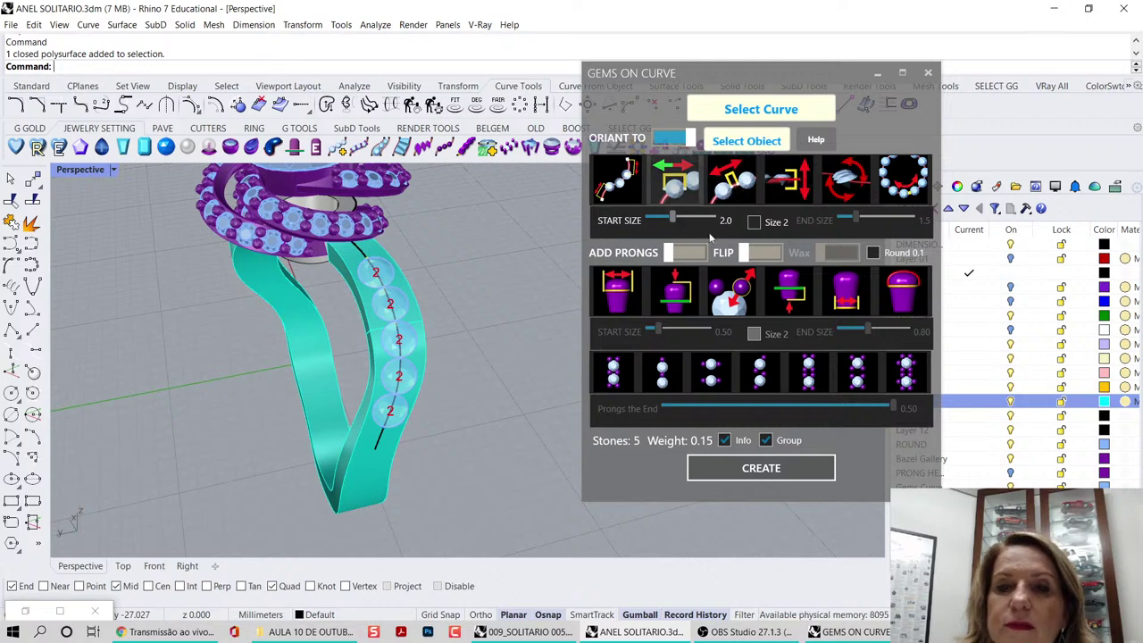
# - Return the gem row's start to the very beginning of the curve and extend its end closer to the gem-set band
pyautogui.click(628, 190)
pyautogui.moveTo(645, 221); pyautogui.dragTo(630, 226)
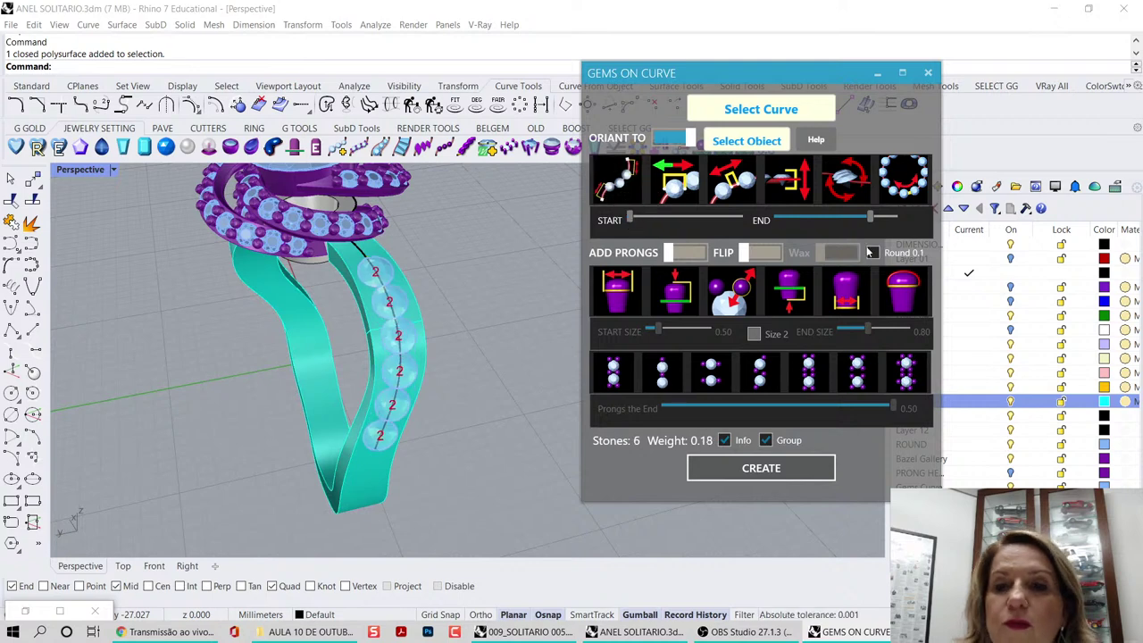
pyautogui.moveTo(872, 223); pyautogui.dragTo(889, 225)
pyautogui.moveTo(476, 310); pyautogui.dragTo(357, 243, button='right')
pyautogui.moveTo(487, 215); pyautogui.dragTo(453, 208, button='right')
pyautogui.scroll(2, 453, 207)
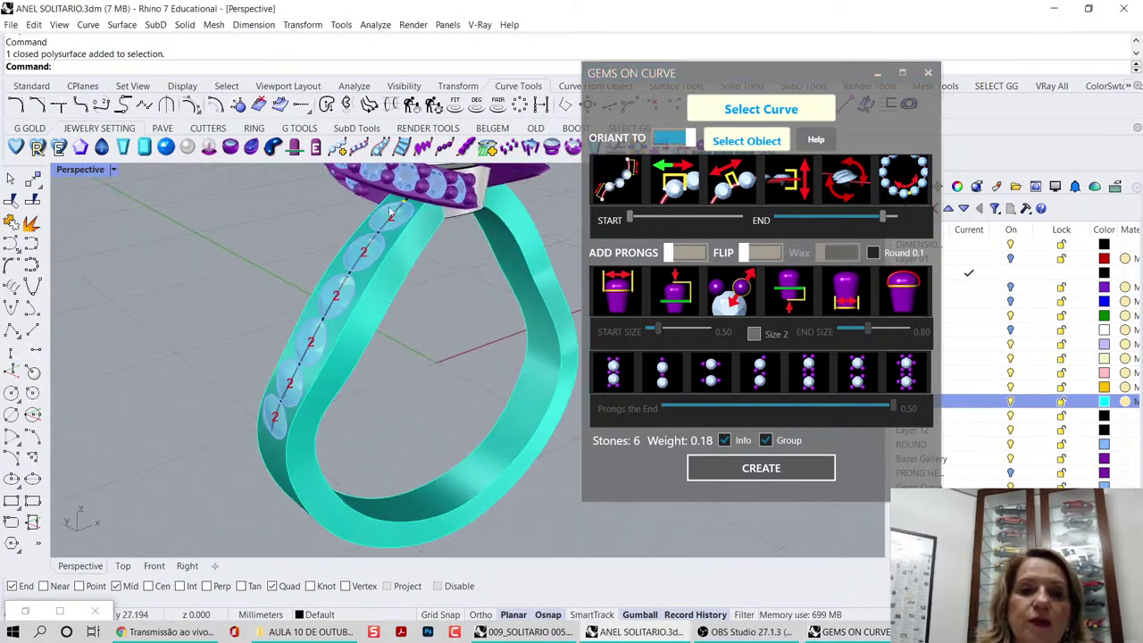
pyautogui.scroll(2, 392, 212)
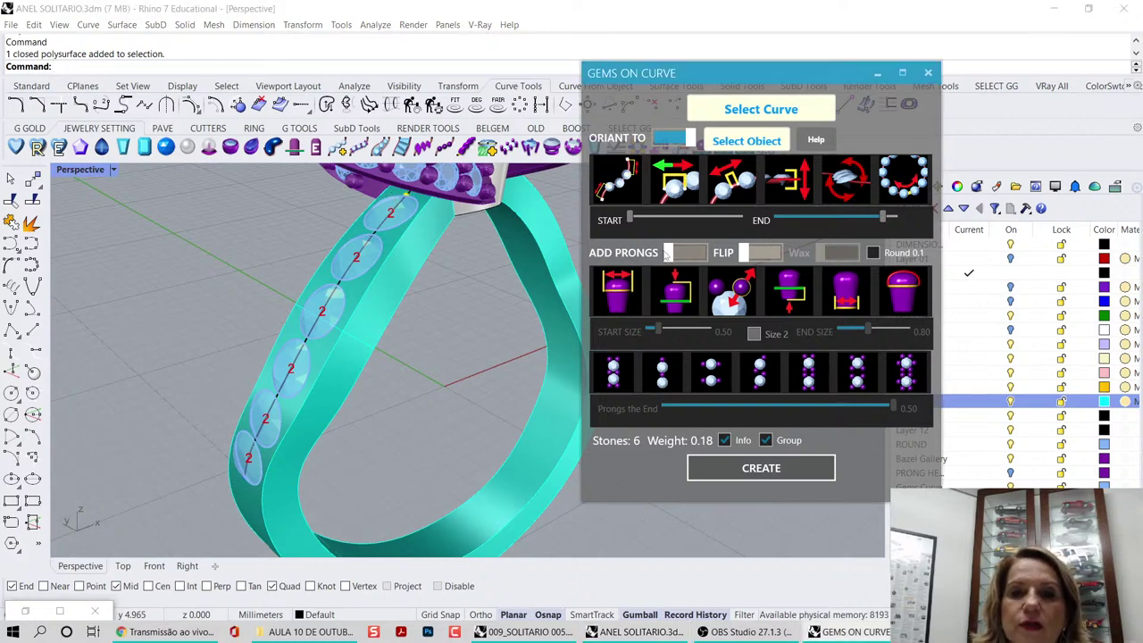
# - Add prongs to the shoulder gem row and set their start size to 0.70
pyautogui.click(684, 253)
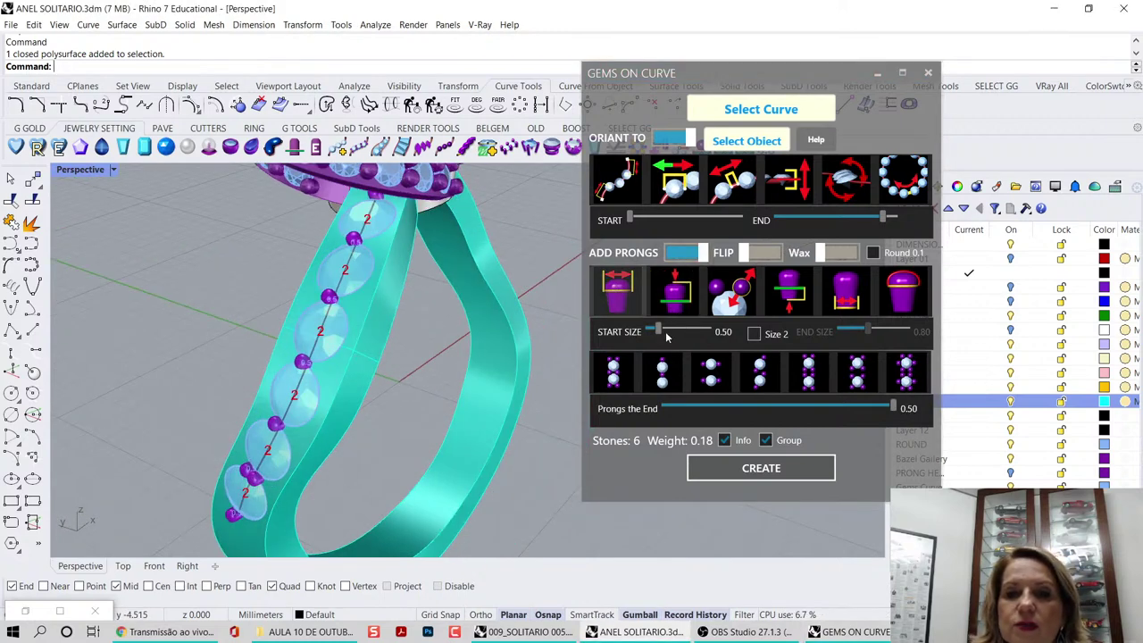
pyautogui.click(662, 333)
pyautogui.click(658, 333)
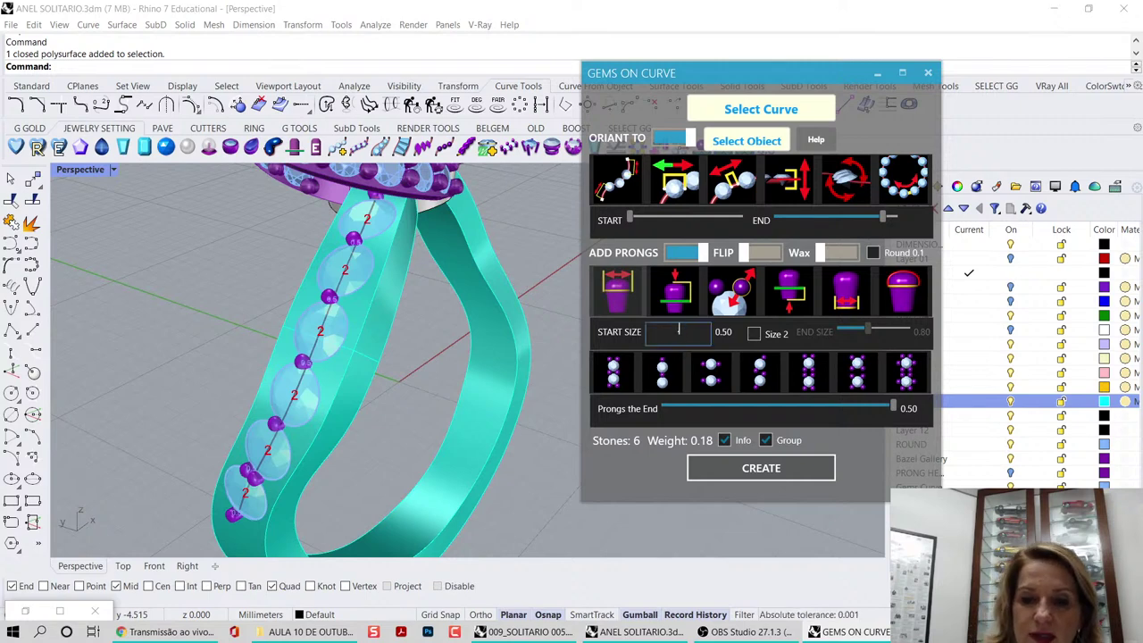
pyautogui.press('Return')
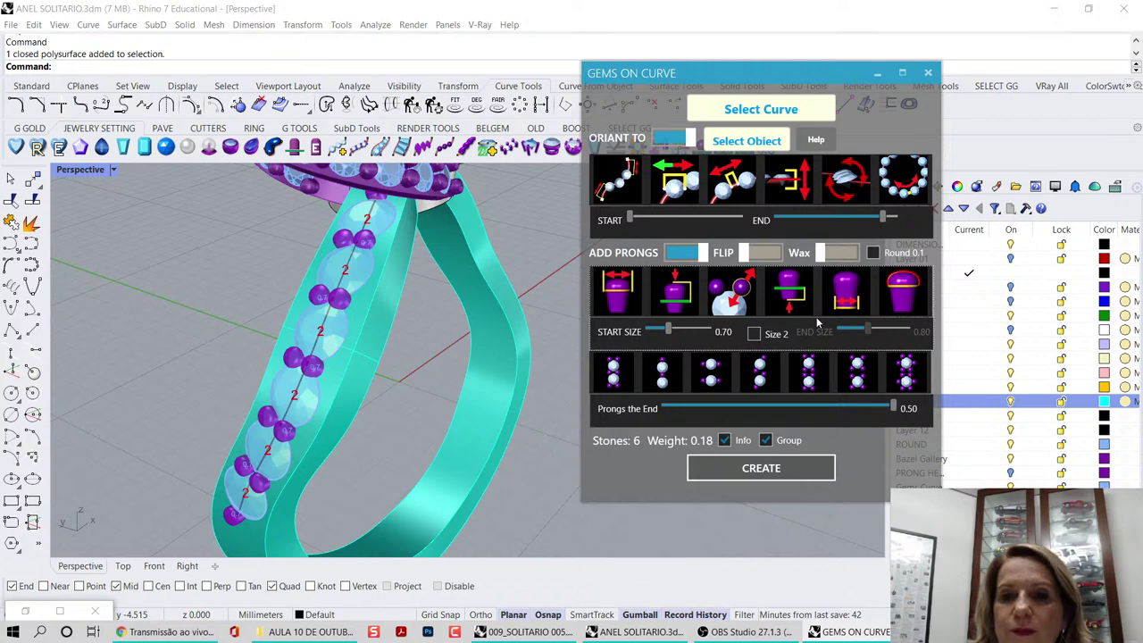
# - Apply the layout with four corner prongs per gem and reduce the prong start size to 0.60
pyautogui.click(808, 372)
pyautogui.moveTo(445, 382); pyautogui.dragTo(490, 388, button='right')
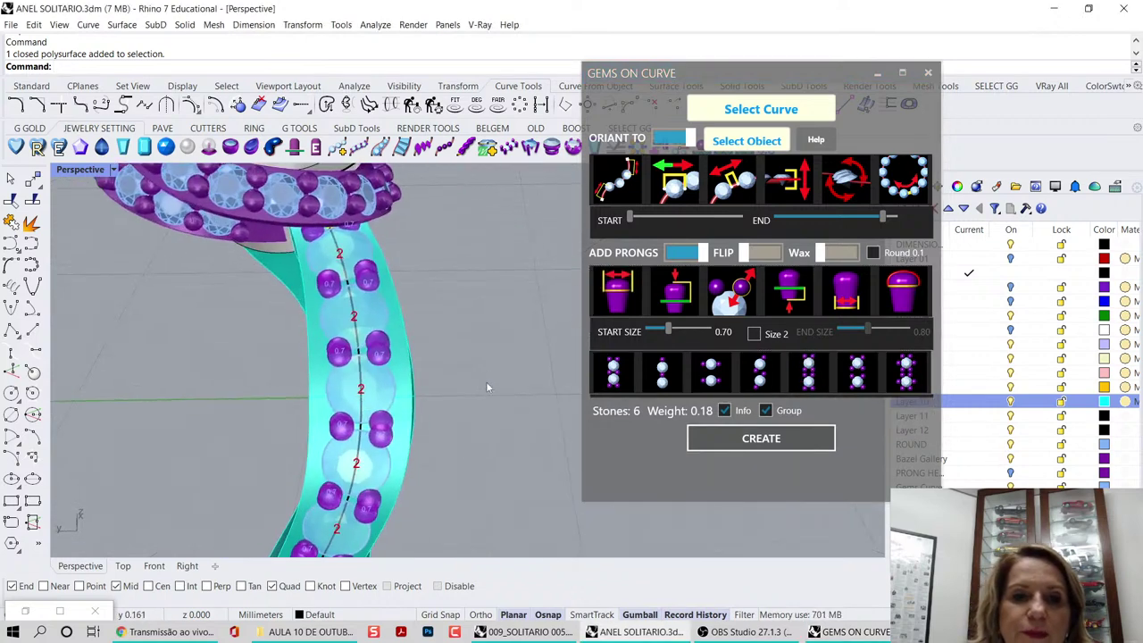
pyautogui.doubleClick(668, 332)
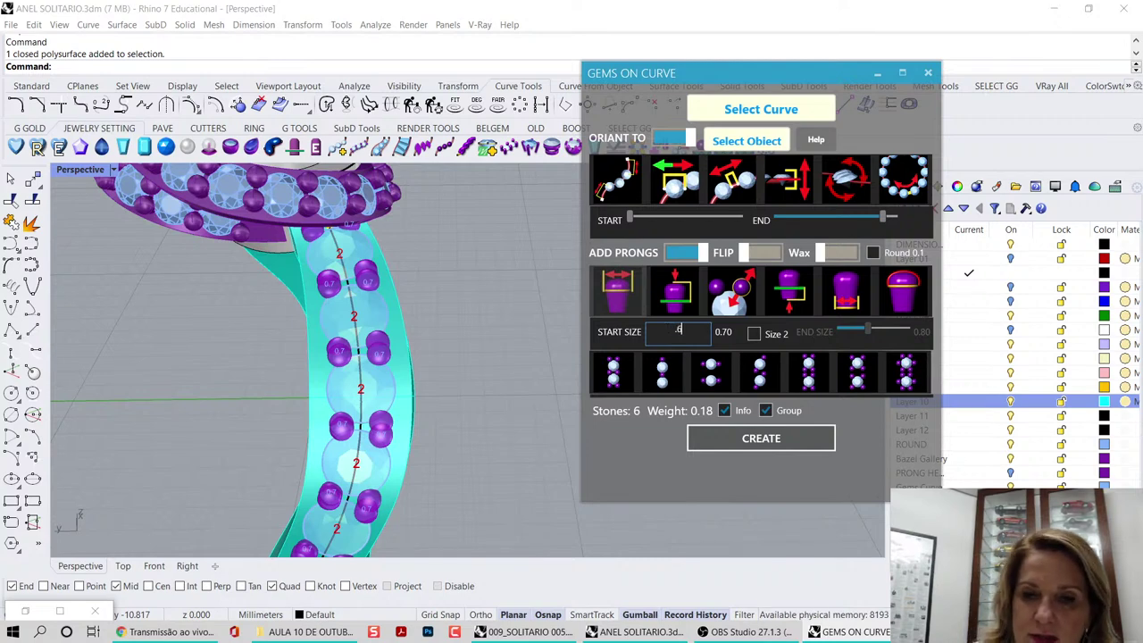
pyautogui.write('.6')
pyautogui.press('Return')
# - Try a prong nudge of 0.40 and compare the two neighbouring four-prong layouts on the gem row
pyautogui.click(729, 299)
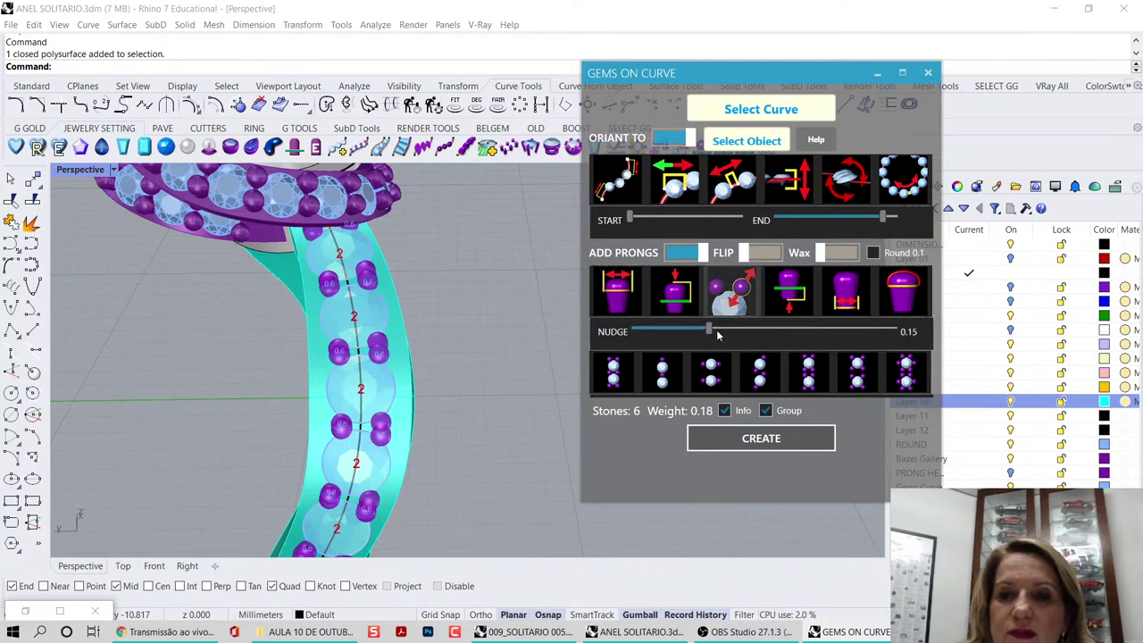
pyautogui.click(728, 332)
pyautogui.keyDown('shift'); pyautogui.moveTo(397, 383); pyautogui.dragTo(394, 342, button='right'); pyautogui.keyUp('shift')
pyautogui.click(809, 376)
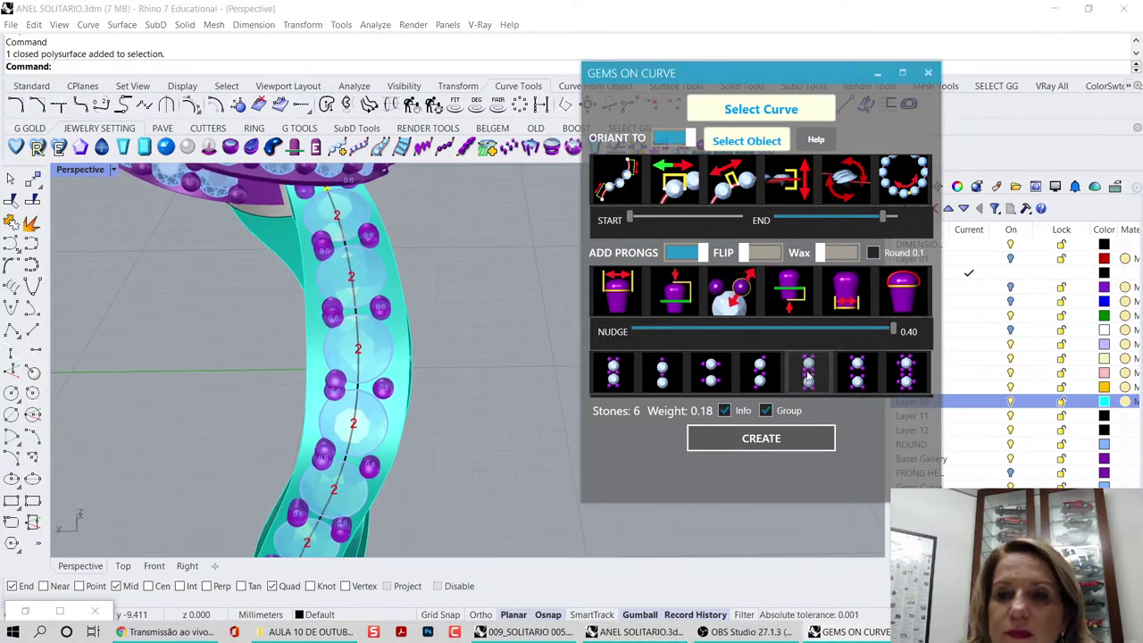
pyautogui.click(858, 380)
pyautogui.click(805, 377)
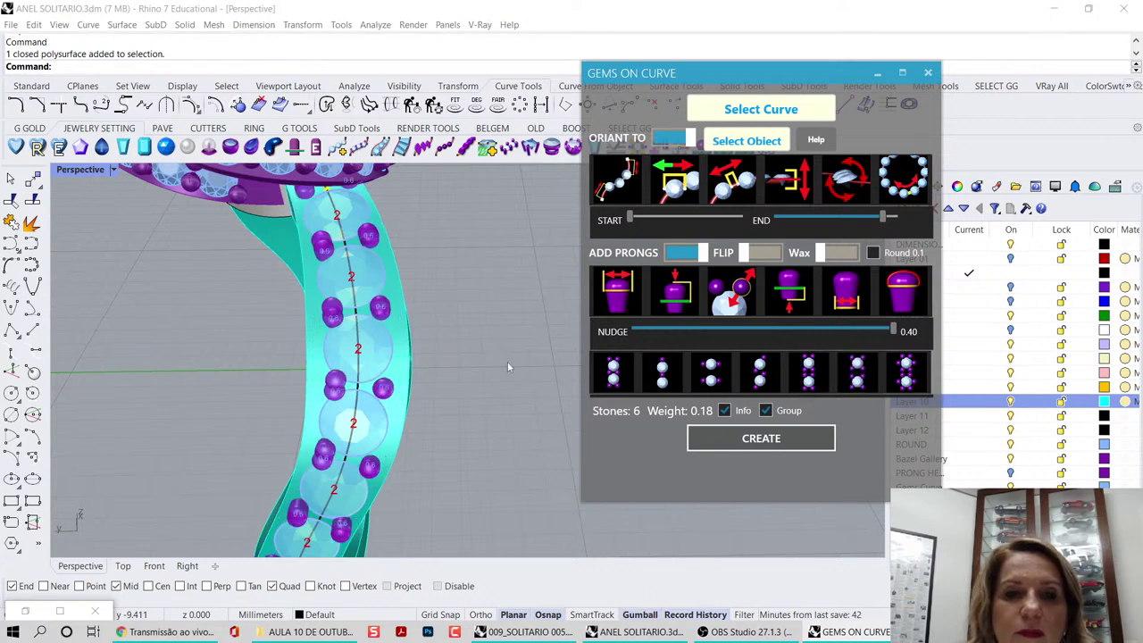
pyautogui.moveTo(483, 362); pyautogui.dragTo(387, 352, button='right')
pyautogui.scroll(3, 387, 353)
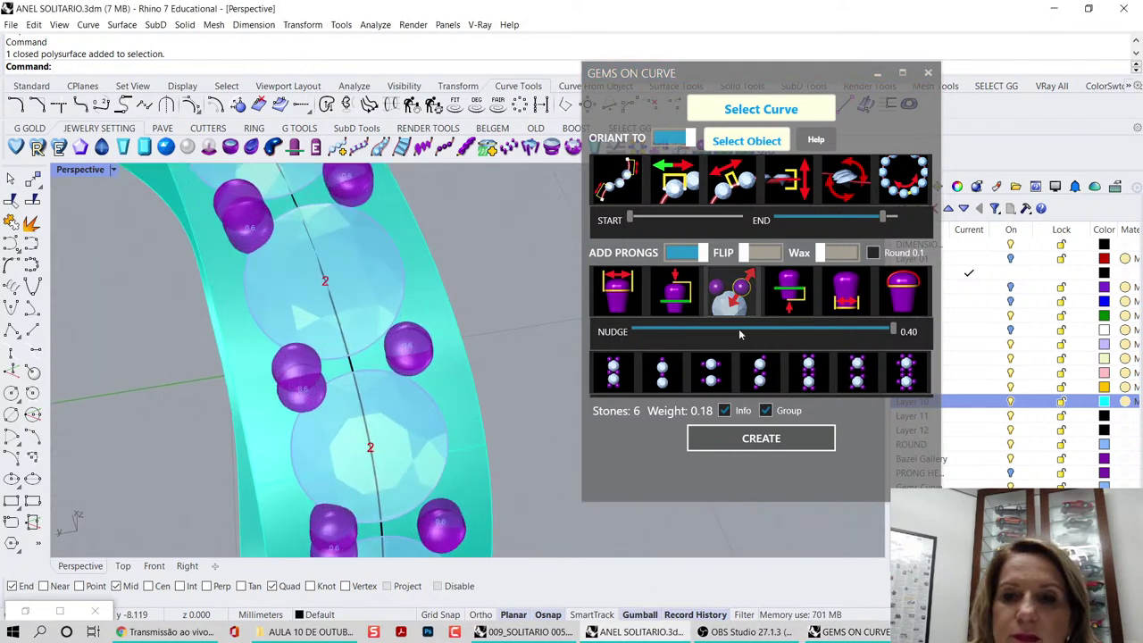
# - Try a prong nudge of 0.10 with the single shared-prong and two-prong layouts, comparing the row with and without prongs
pyautogui.moveTo(889, 332); pyautogui.dragTo(675, 334)
pyautogui.click(675, 375)
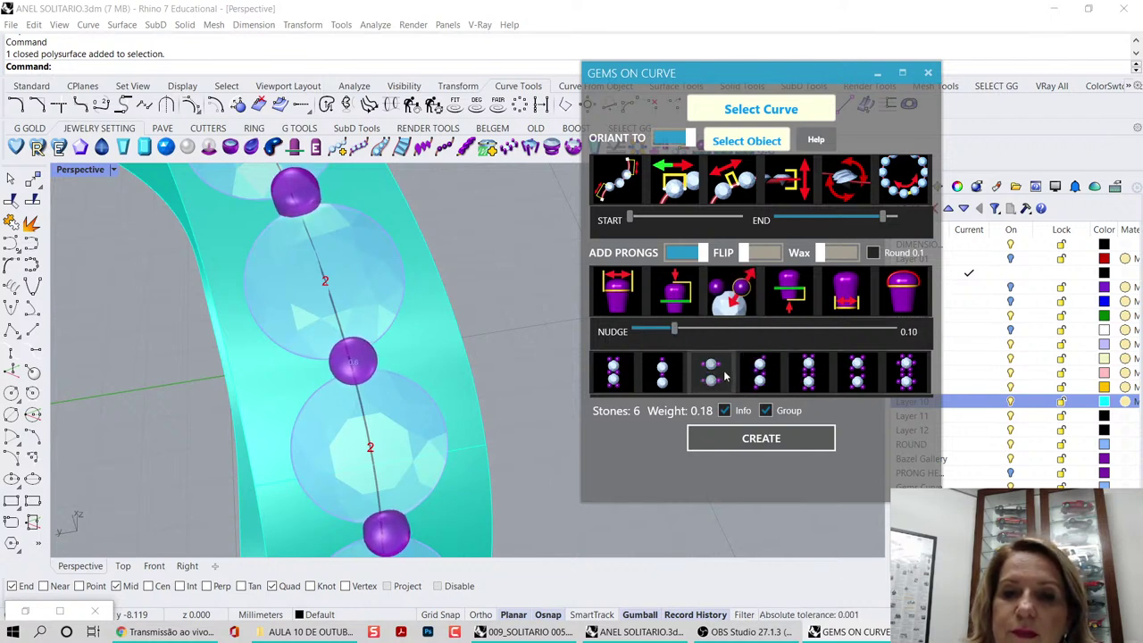
pyautogui.click(613, 371)
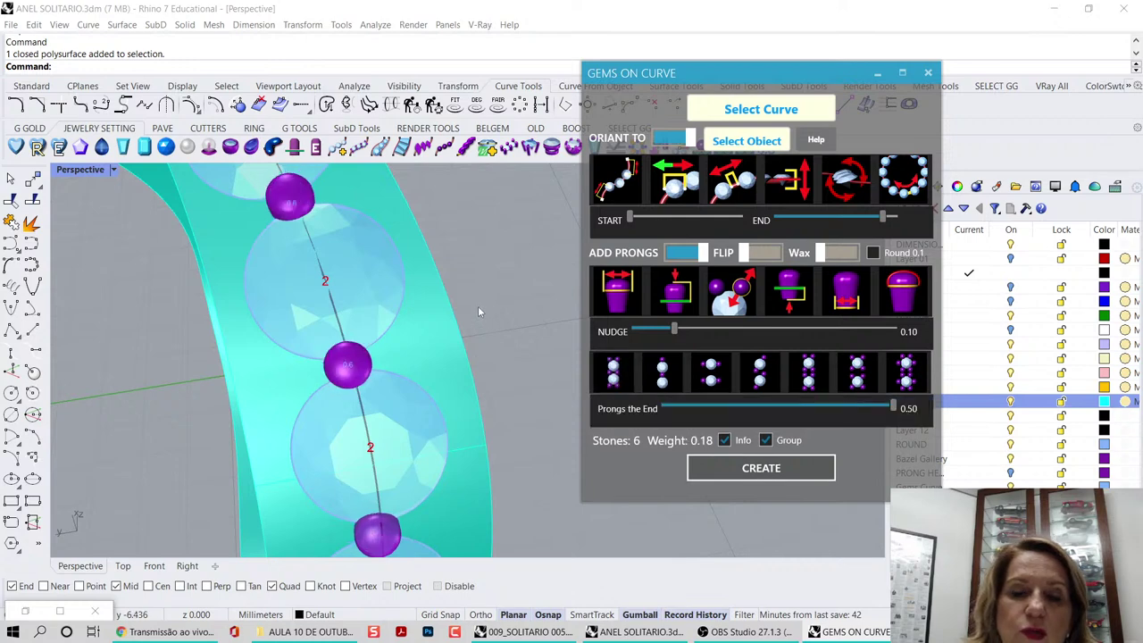
pyautogui.click(616, 376)
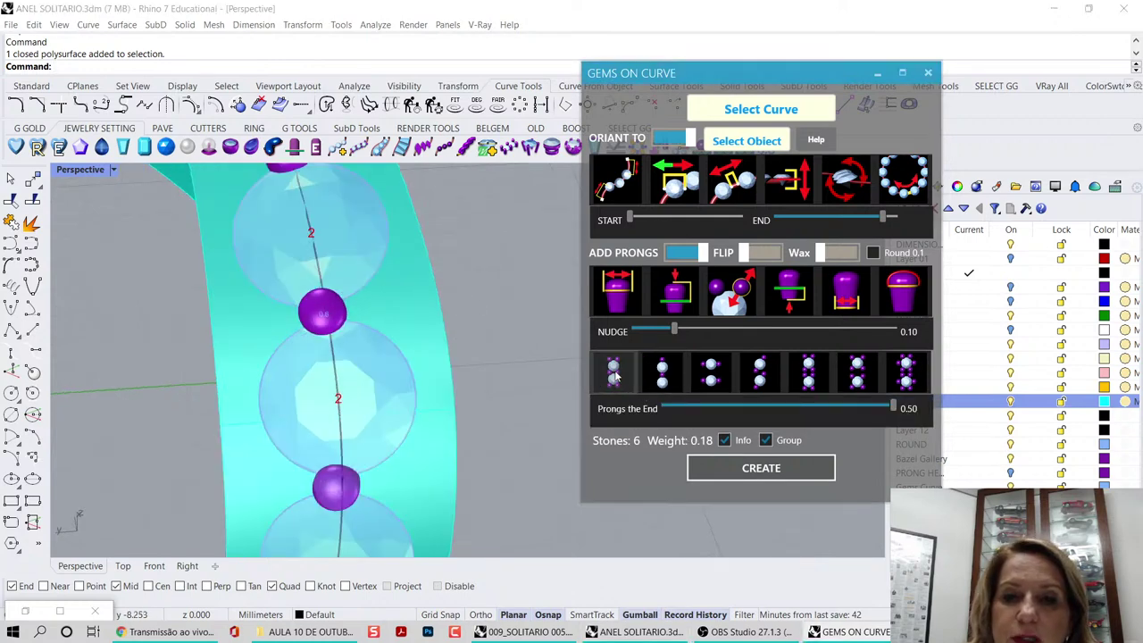
pyautogui.click(670, 376)
pyautogui.click(761, 380)
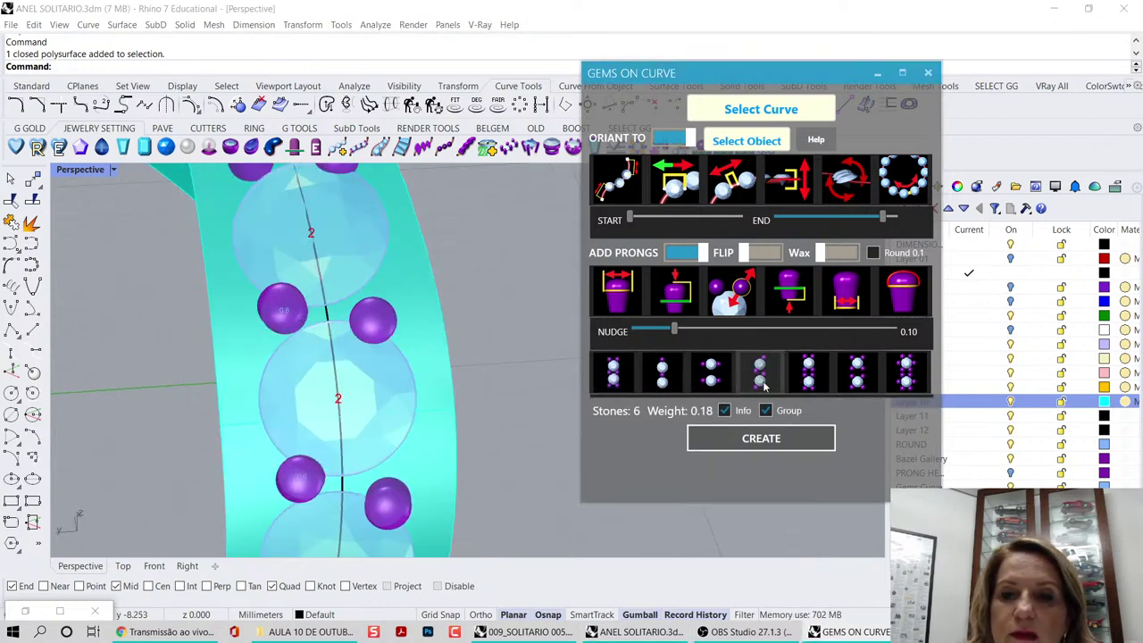
pyautogui.click(613, 371)
pyautogui.scroll(-3, 548, 344)
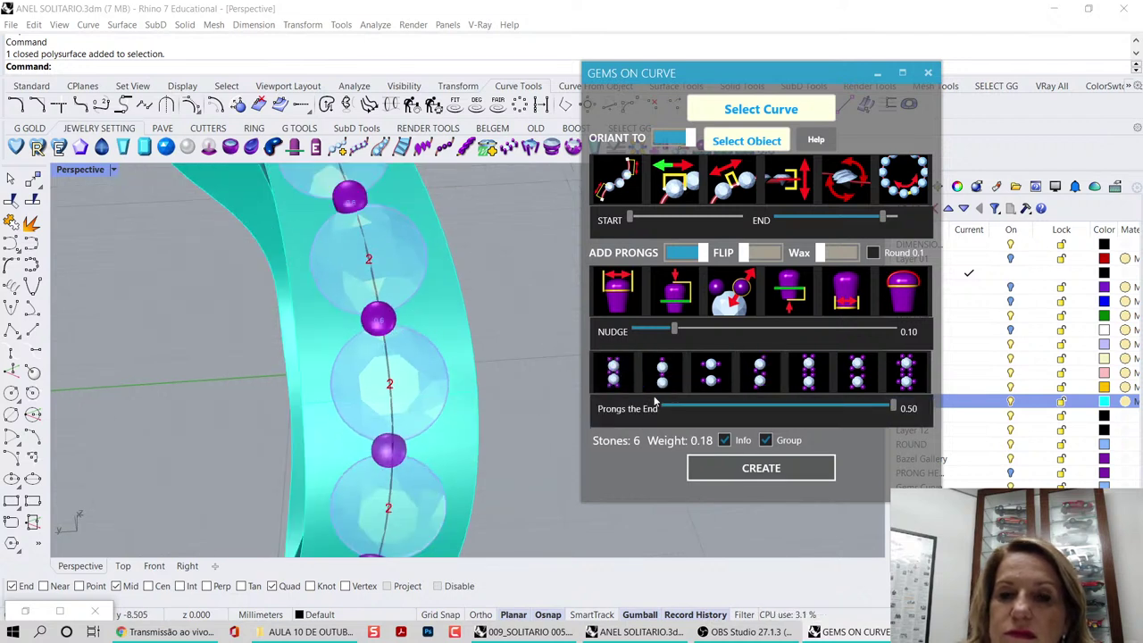
pyautogui.click(652, 254)
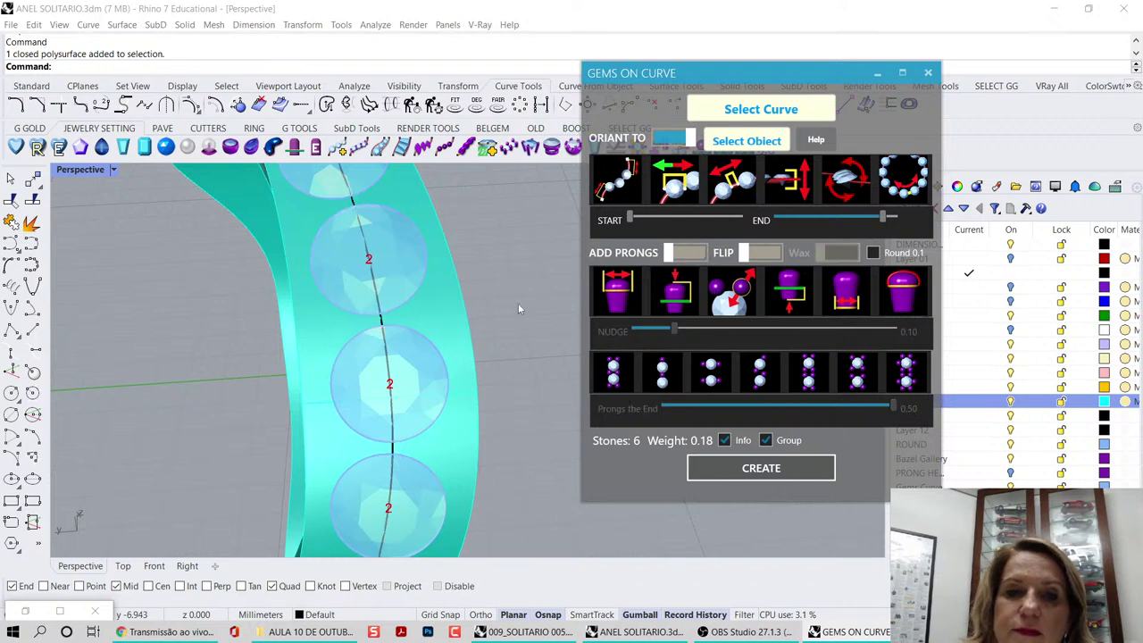
pyautogui.click(689, 255)
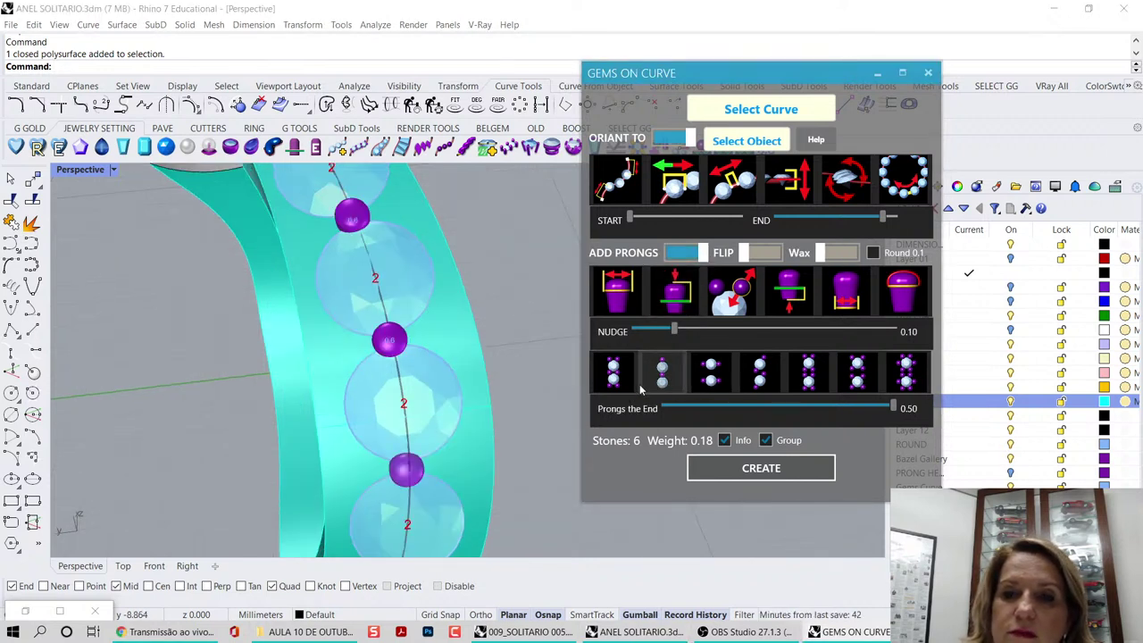
# - Return to the layout with four corner prongs per gem and lower the prong nudge to 0.05
pyautogui.click(809, 382)
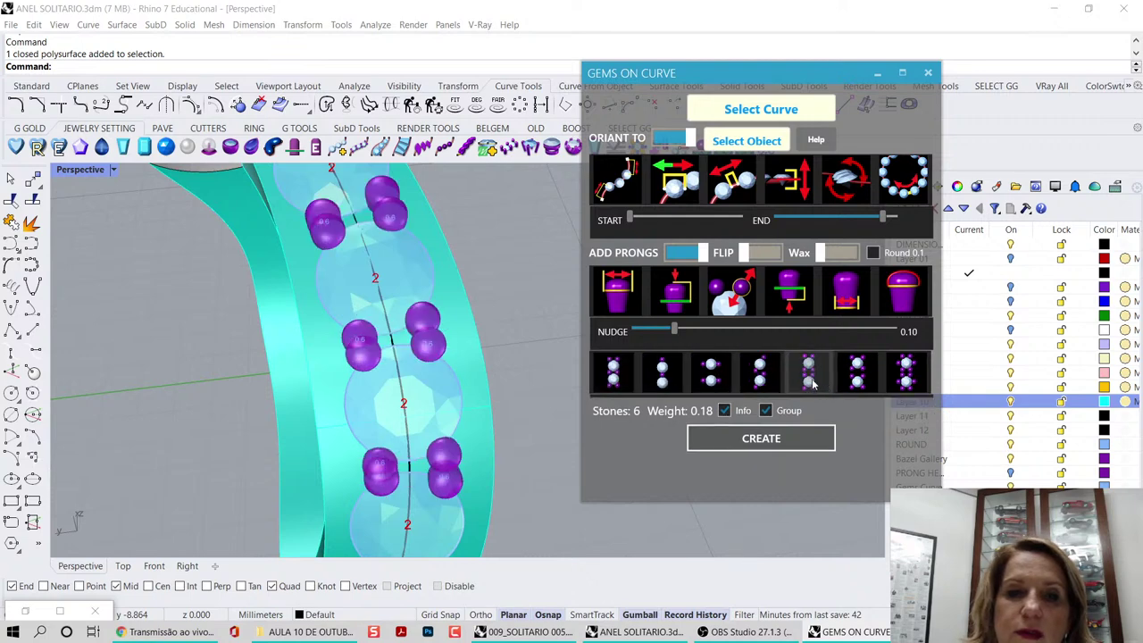
pyautogui.click(741, 299)
pyautogui.moveTo(686, 340); pyautogui.dragTo(620, 333)
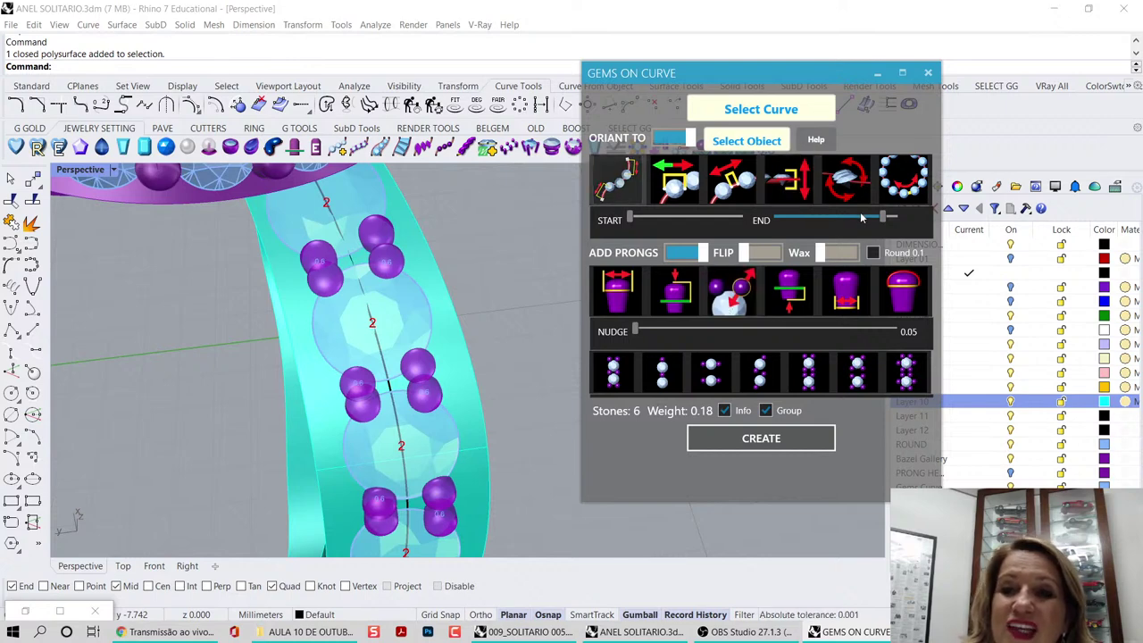
# - Switch to the staggered four-prong layout so neighbouring prongs are spaced apart, and check the prongs along the shoulder
pyautogui.moveTo(516, 371); pyautogui.dragTo(485, 313, button='right')
pyautogui.scroll(-5, 452, 256)
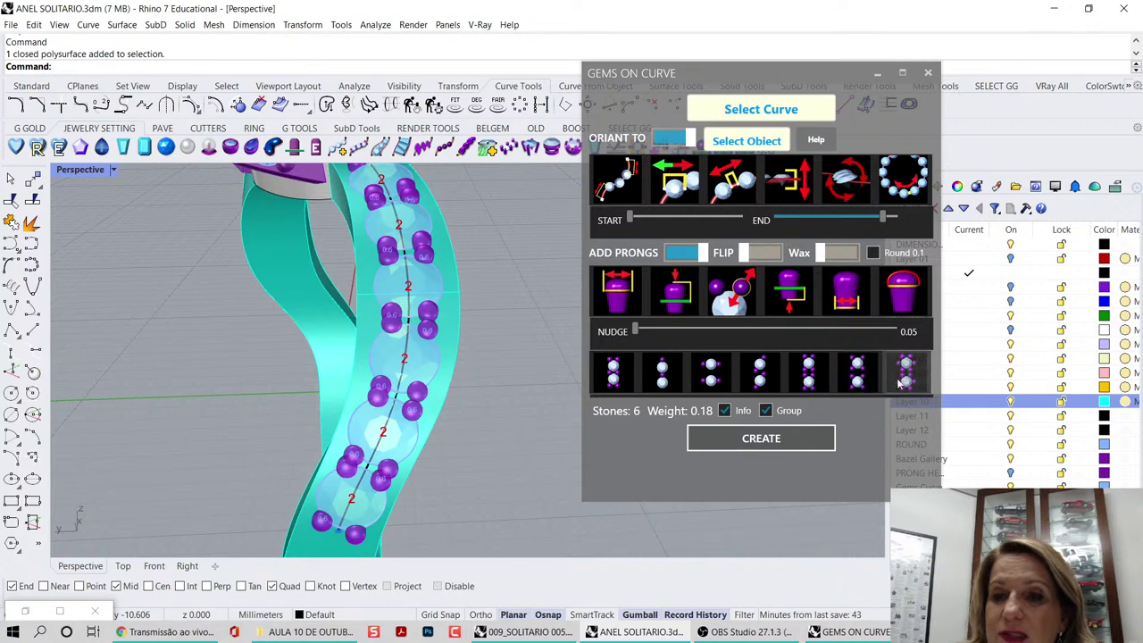
pyautogui.click(863, 376)
pyautogui.moveTo(485, 362); pyautogui.dragTo(442, 223, button='right')
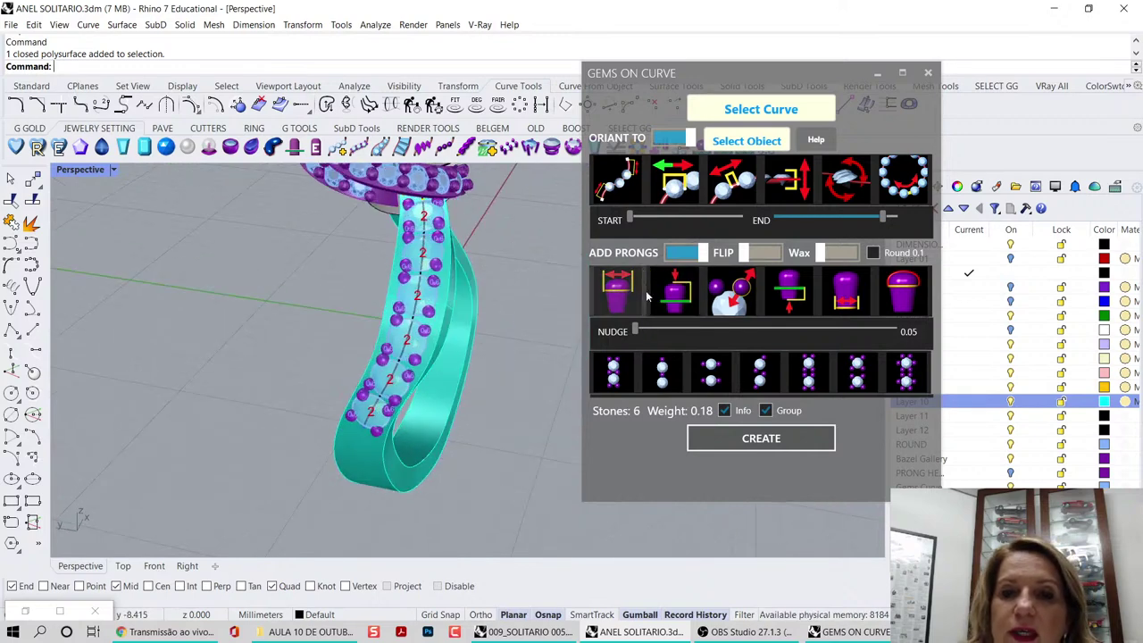
pyautogui.click(619, 296)
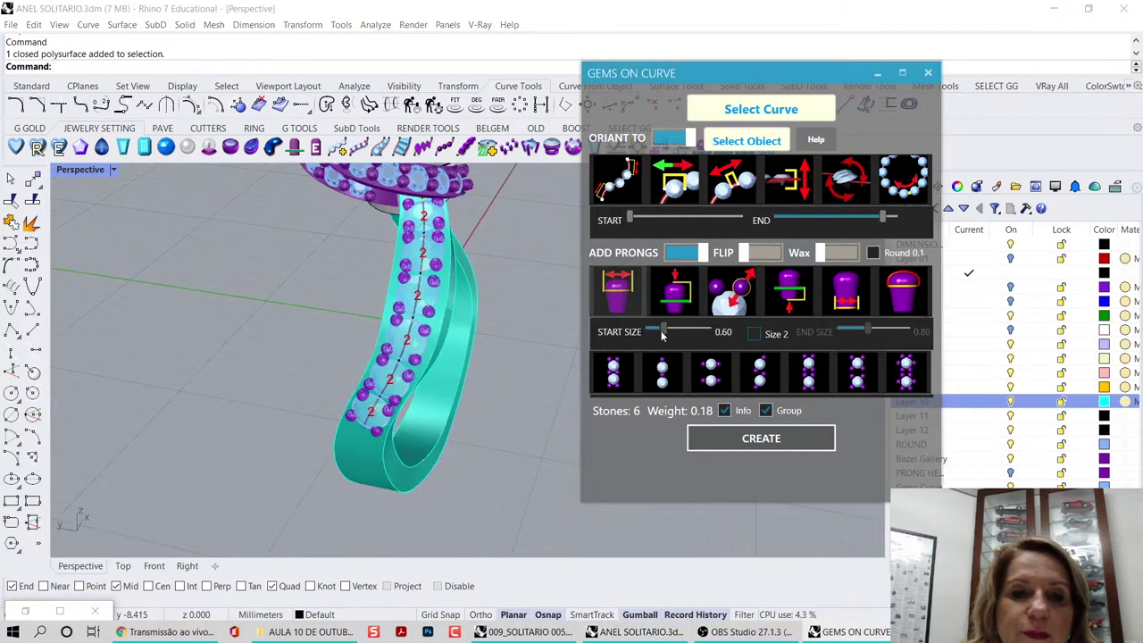
pyautogui.scroll(5, 400, 383)
pyautogui.scroll(2, 400, 382)
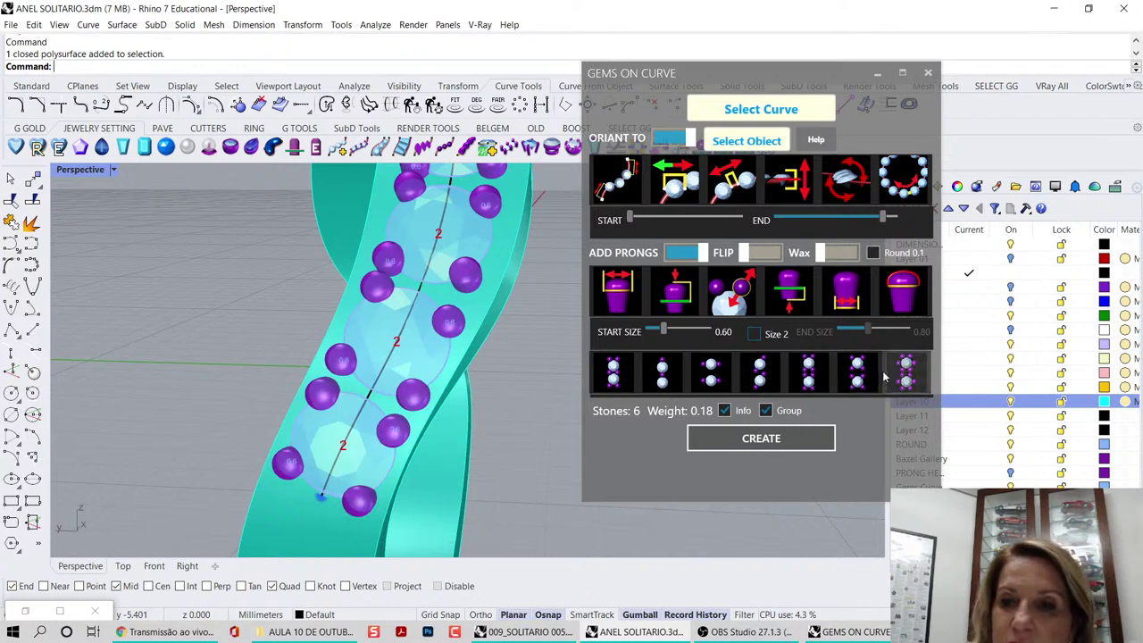
pyautogui.scroll(-3, 403, 359)
pyautogui.moveTo(404, 359); pyautogui.dragTo(571, 295, button='right')
pyautogui.scroll(-3, 447, 311)
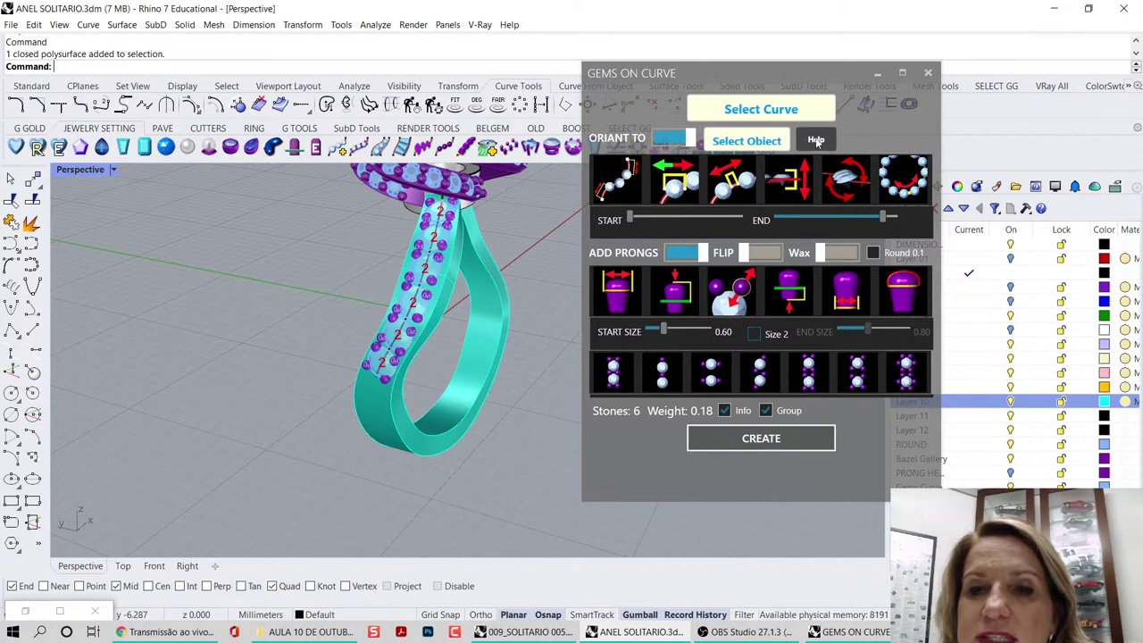
# - Set the gem row's Z offset to 0.10 and inspect how the stones sit on the shank
pyautogui.click(794, 193)
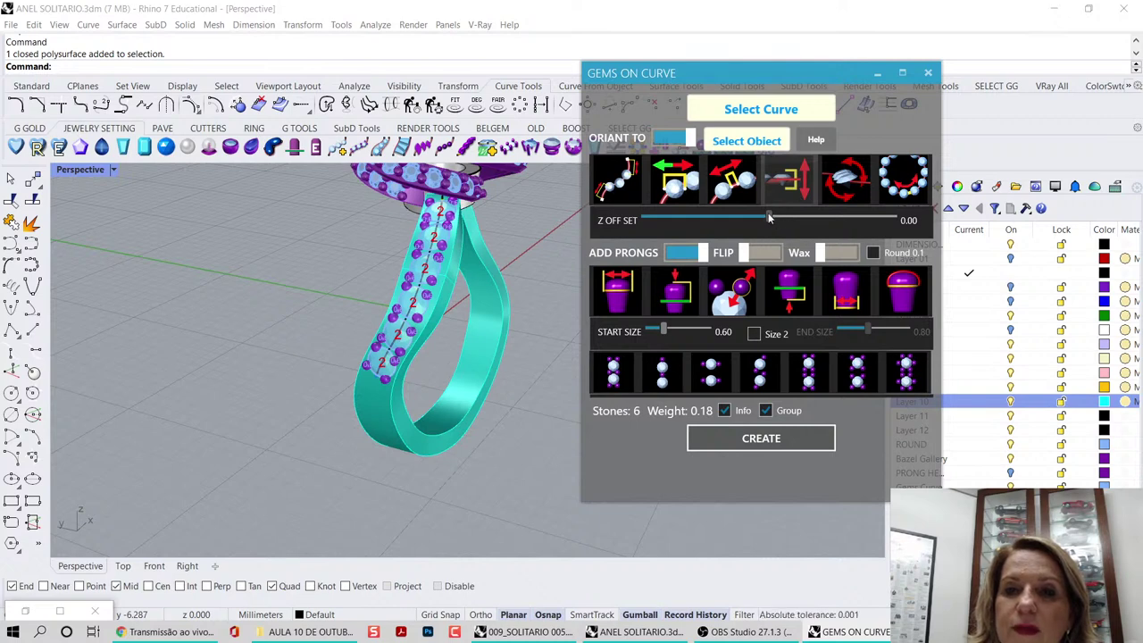
pyautogui.click(768, 214)
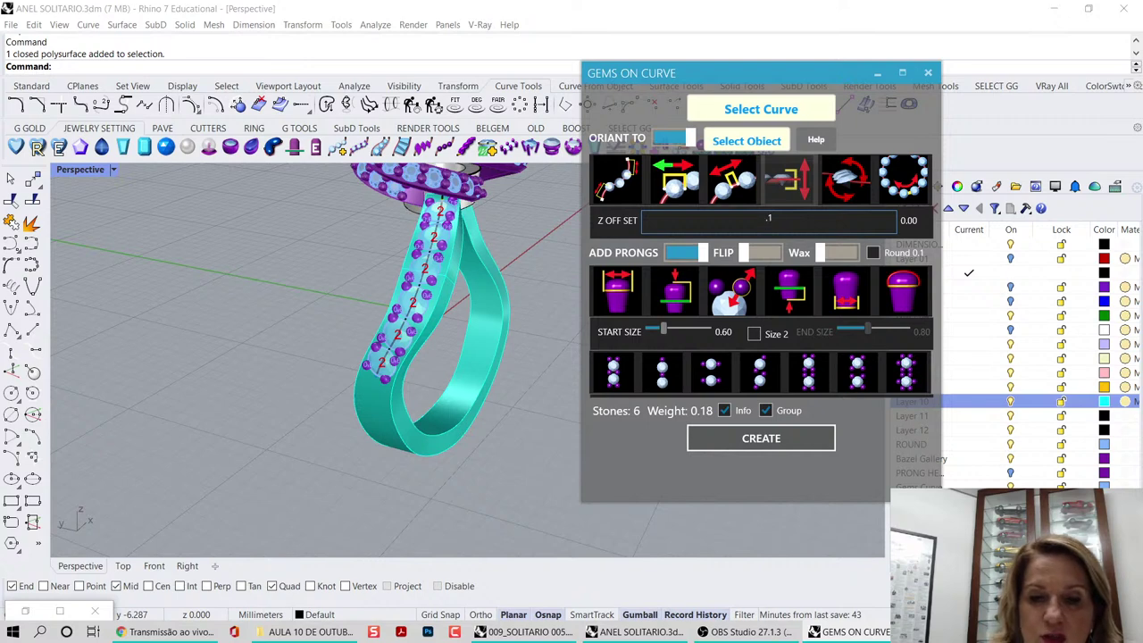
pyautogui.press('Return')
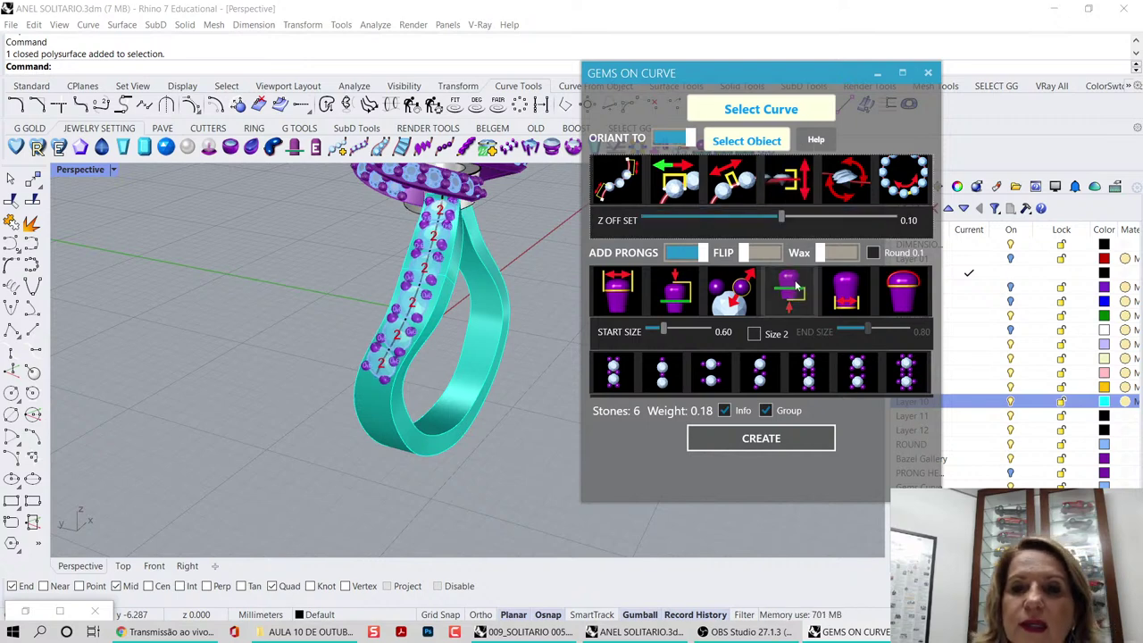
pyautogui.moveTo(492, 416); pyautogui.dragTo(437, 329, button='right')
pyautogui.scroll(5, 436, 331)
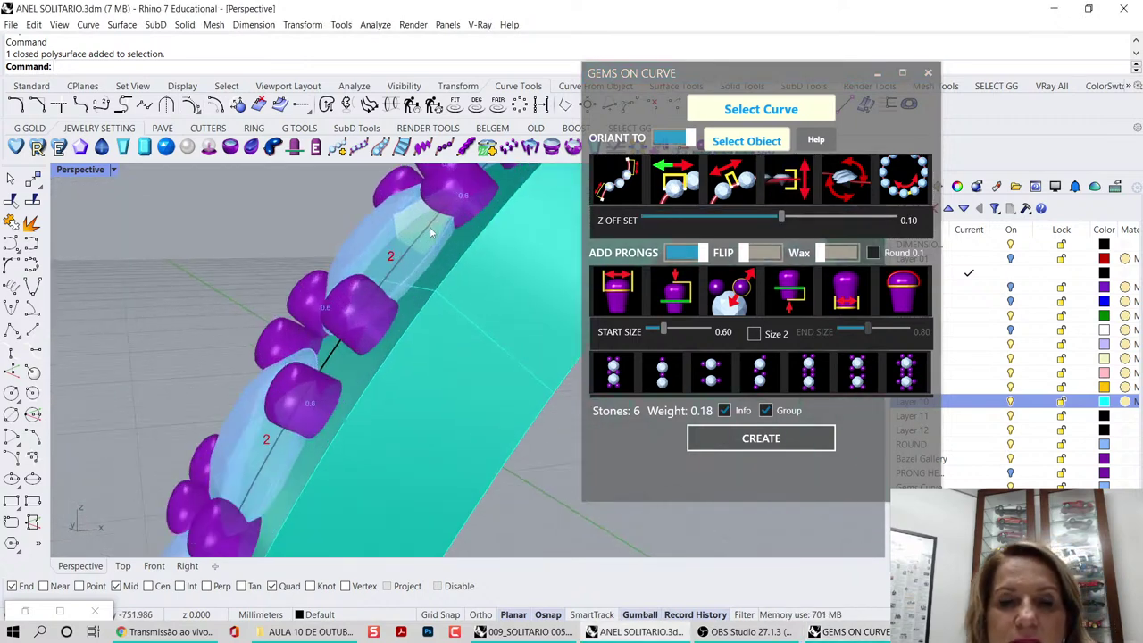
pyautogui.scroll(-4, 403, 268)
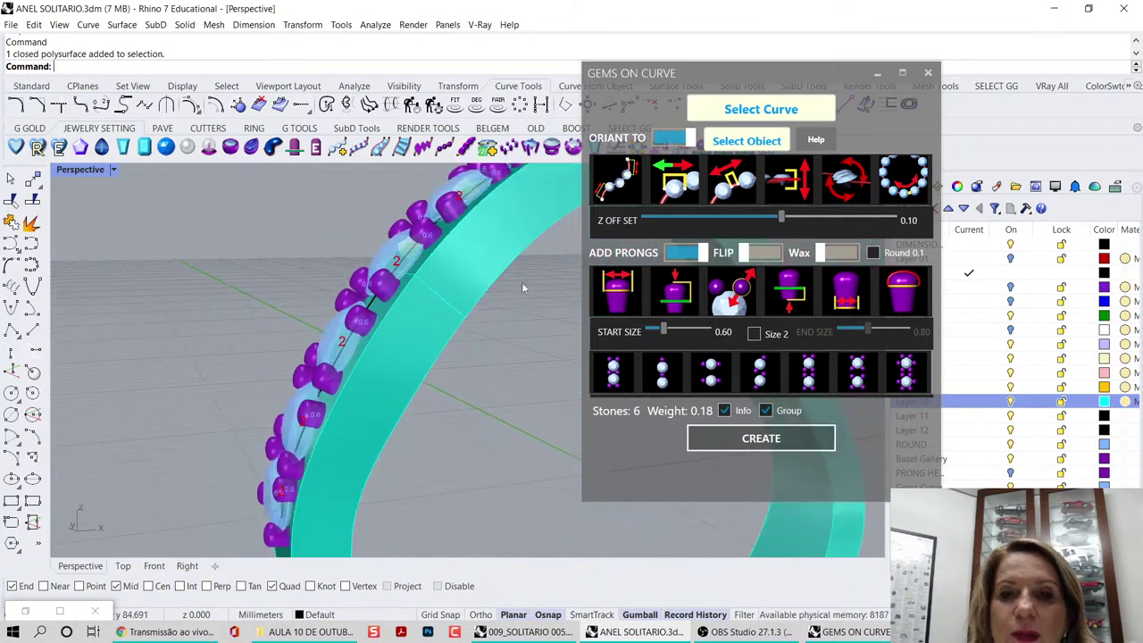
# - Set the prong height to 0.6 and check the raised prongs in the front view
pyautogui.click(688, 289)
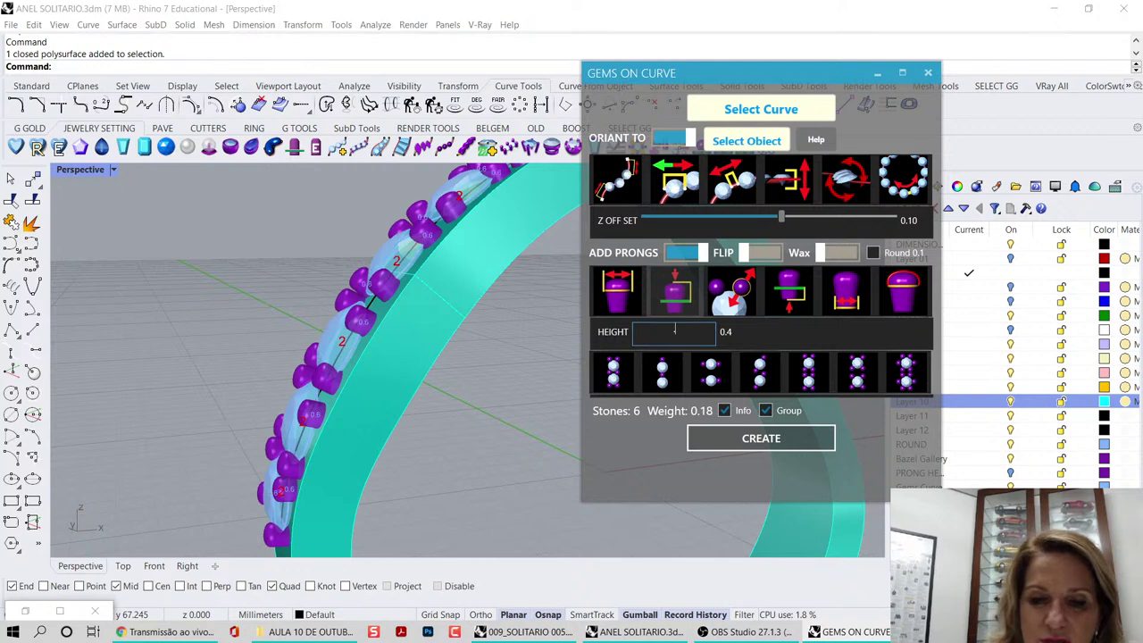
pyautogui.write('.6')
pyautogui.press('Return')
pyautogui.moveTo(159, 340); pyautogui.dragTo(76, 187, button='right')
pyautogui.doubleClick(73, 170)
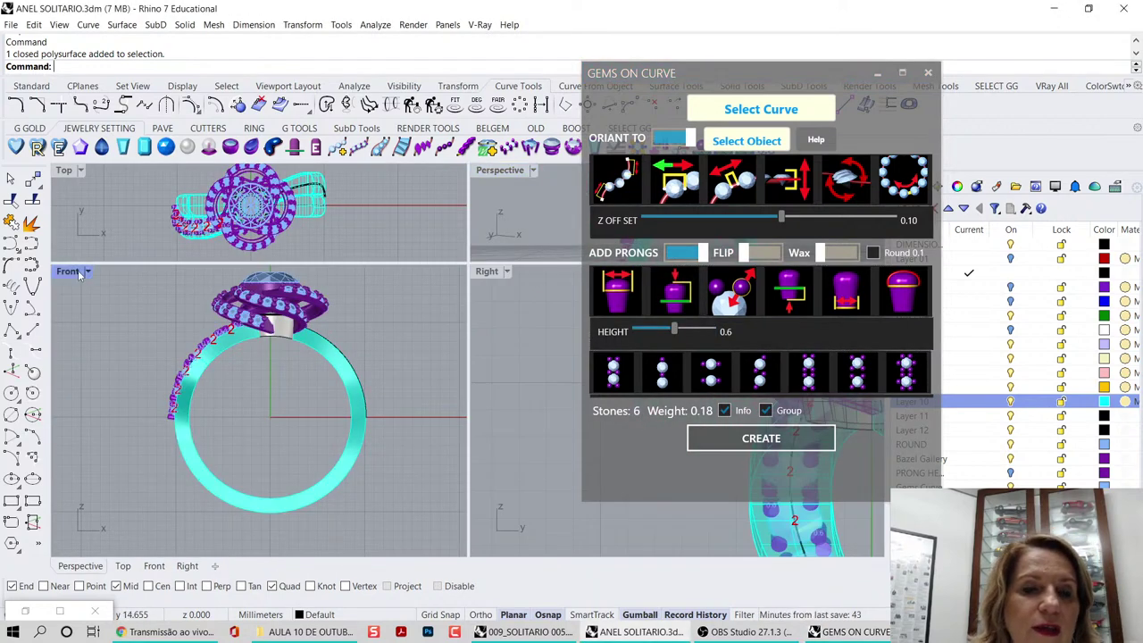
pyautogui.doubleClick(78, 272)
pyautogui.scroll(4, 405, 254)
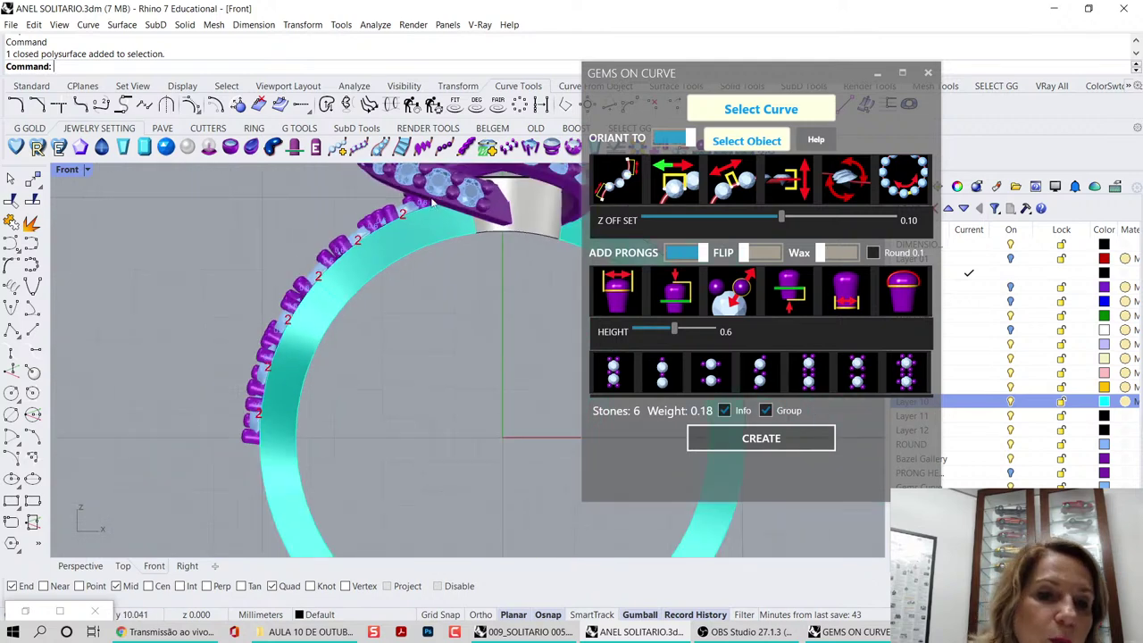
# - Turn off the gem info labels and create the grouped gem row with its prongs, working in the perspective view
pyautogui.doubleClick(78, 172)
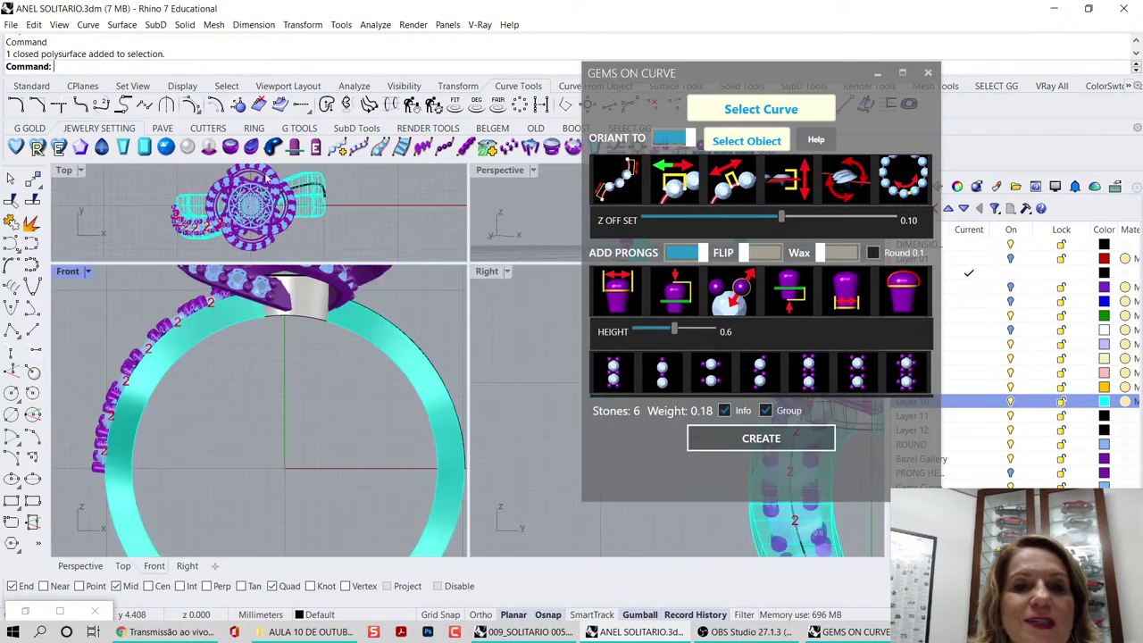
pyautogui.doubleClick(497, 171)
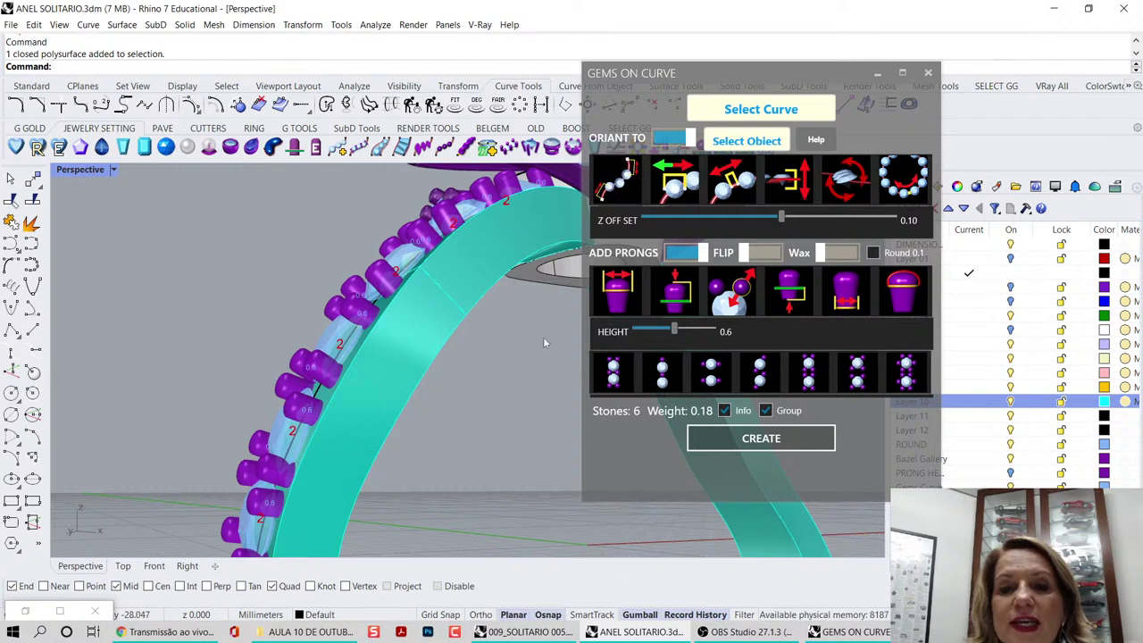
pyautogui.click(724, 410)
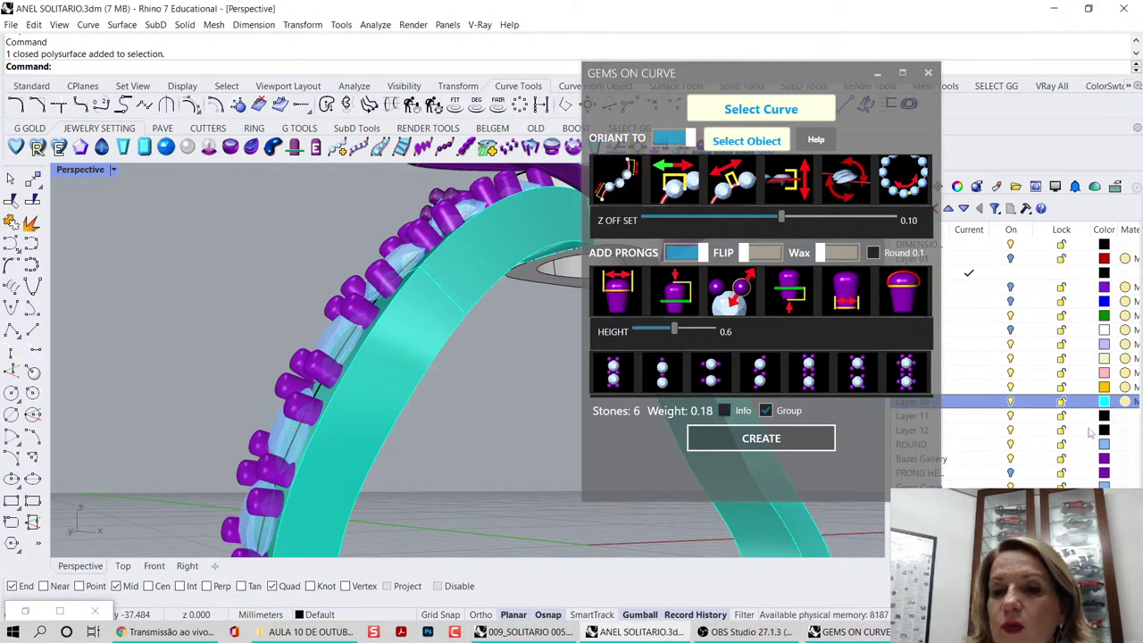
pyautogui.click(756, 451)
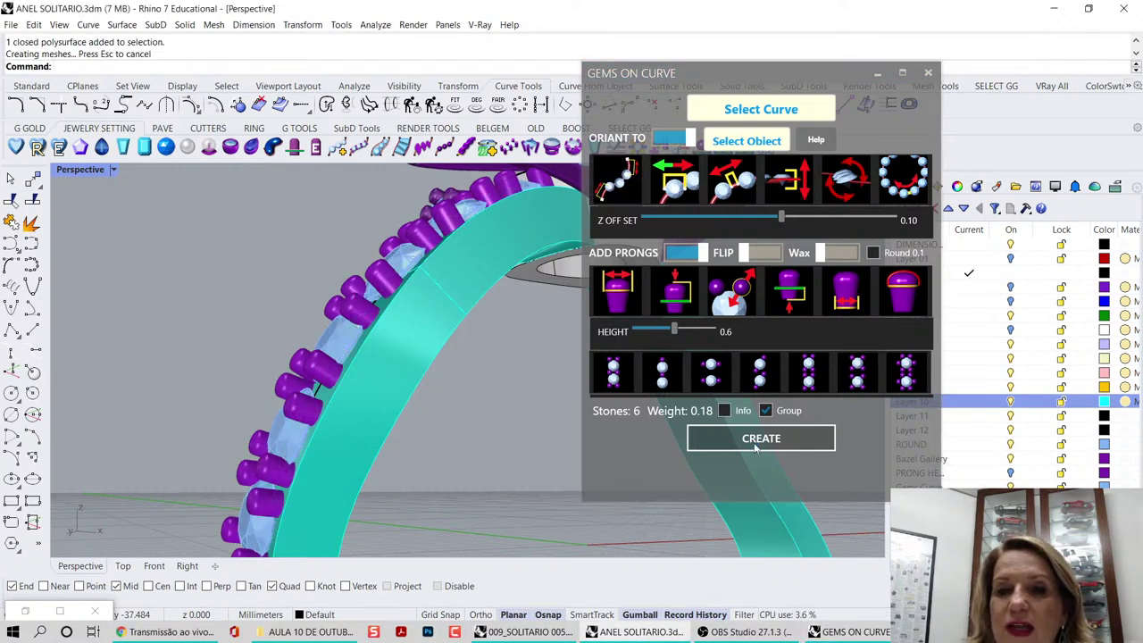
# - Close the gem tool and inspect the created gem row, ending on the bare guide curve of the opposite shoulder
pyautogui.click(928, 73)
pyautogui.moveTo(459, 369); pyautogui.dragTo(543, 358, button='right')
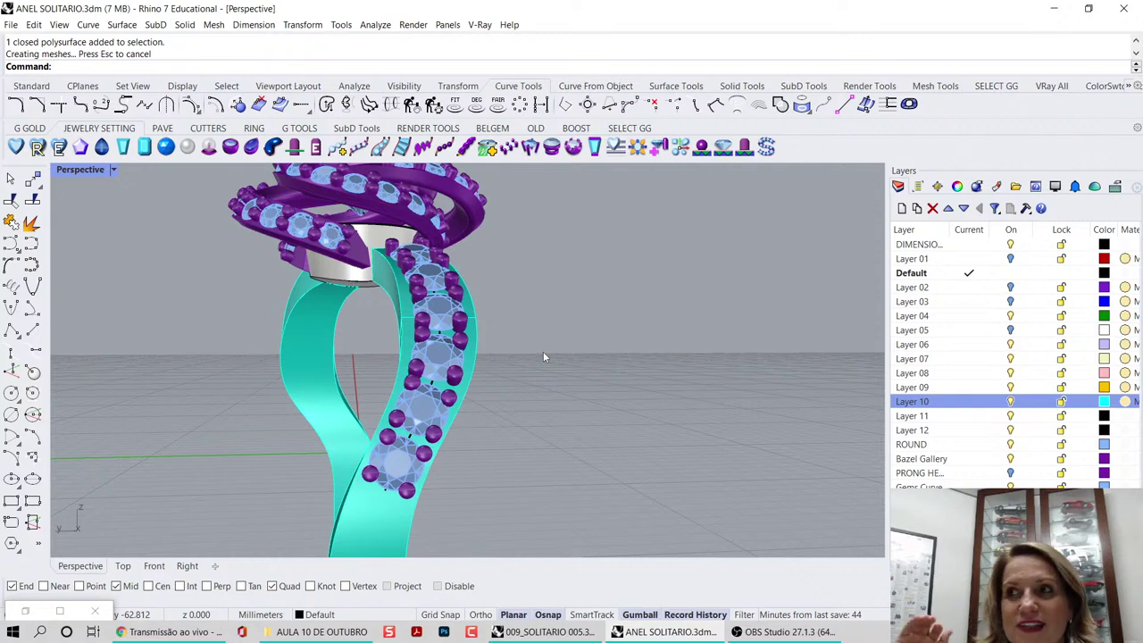
pyautogui.moveTo(537, 340); pyautogui.dragTo(521, 369, button='right')
pyautogui.moveTo(630, 399); pyautogui.dragTo(274, 488, button='right')
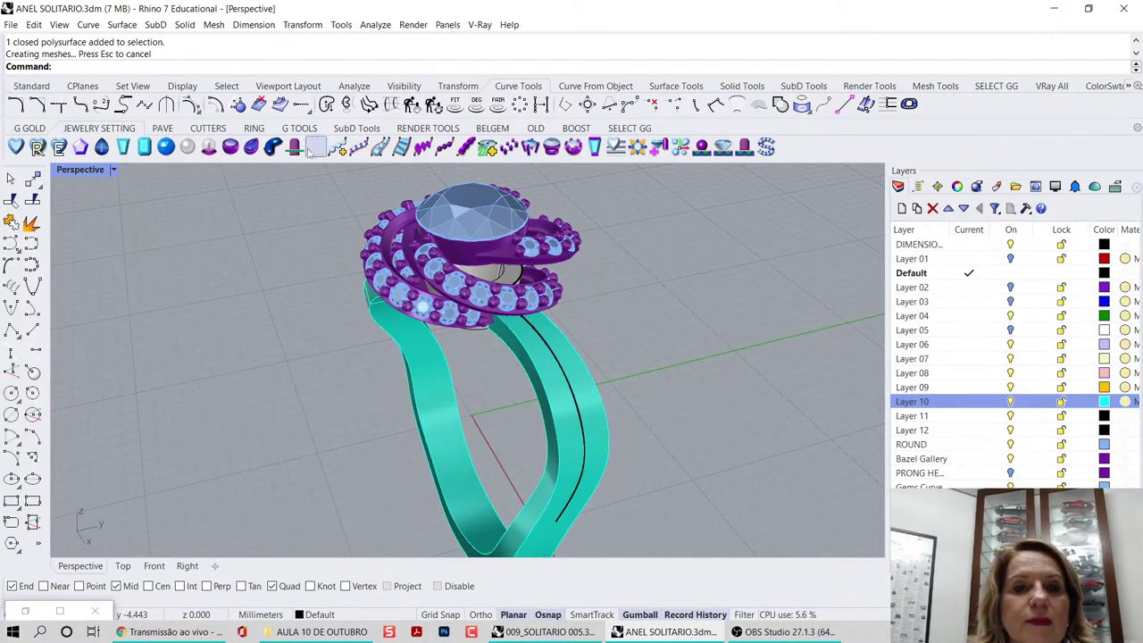
pyautogui.click(337, 148)
pyautogui.click(451, 249)
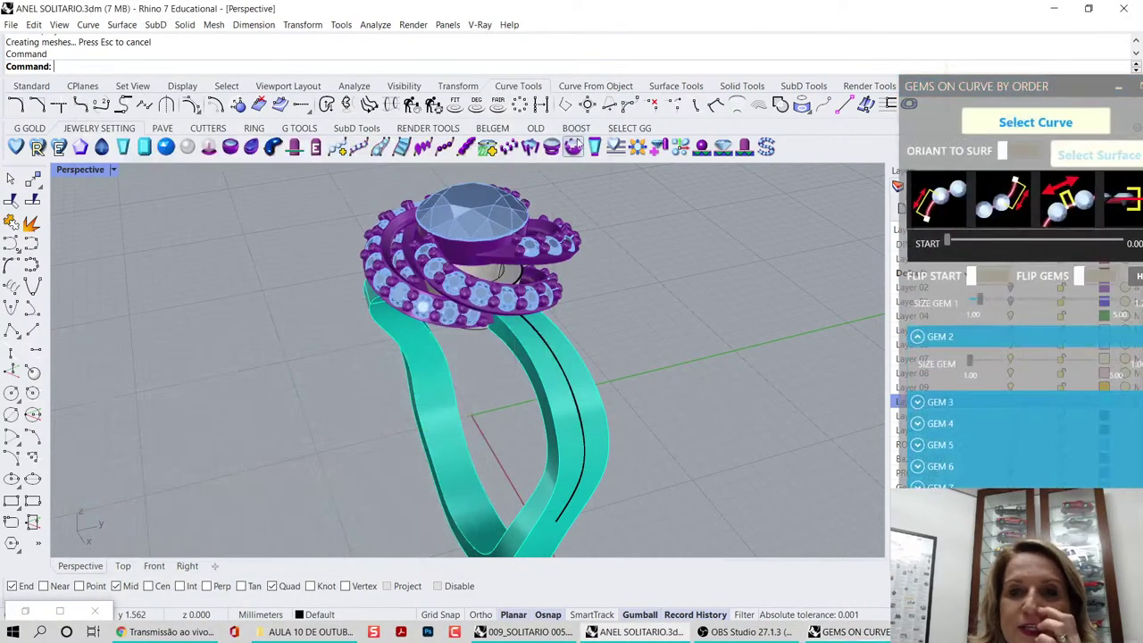
pyautogui.moveTo(1060, 84); pyautogui.dragTo(769, 81)
pyautogui.click(881, 85)
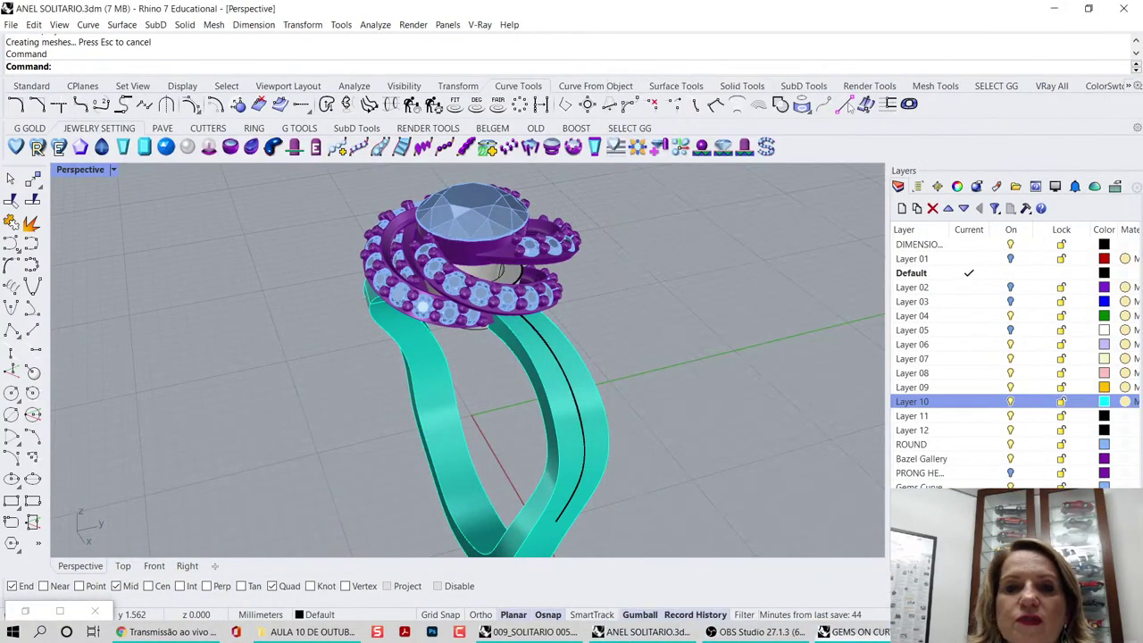
# - Start Gems on Curve and lay a gem row along the guide curve on the opposite shoulder
pyautogui.click(509, 147)
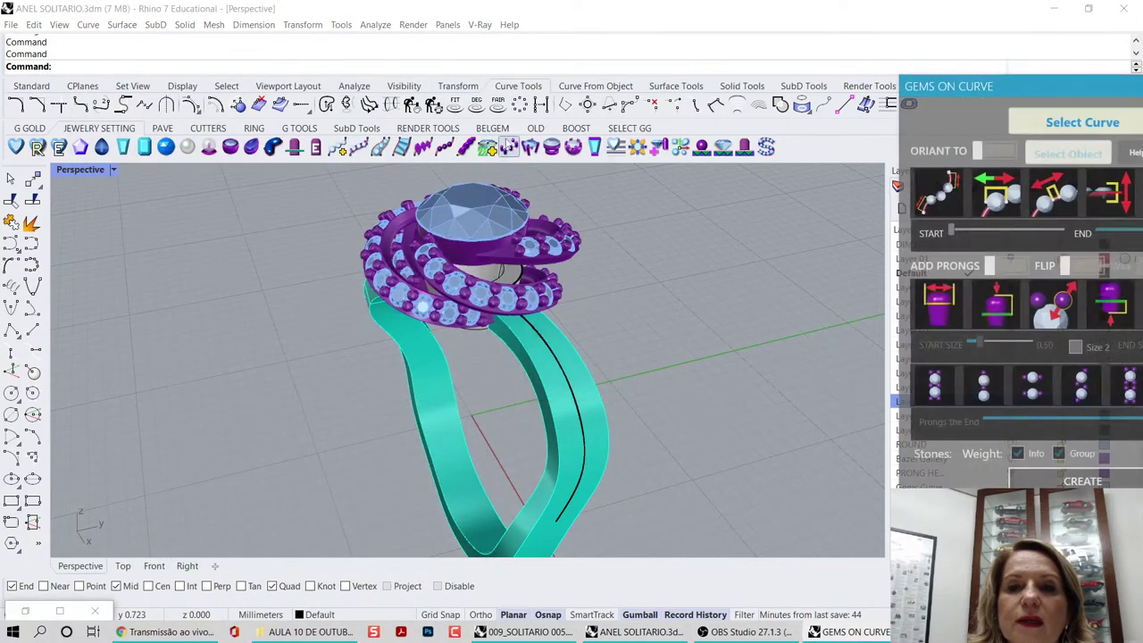
pyautogui.moveTo(994, 89); pyautogui.dragTo(744, 99)
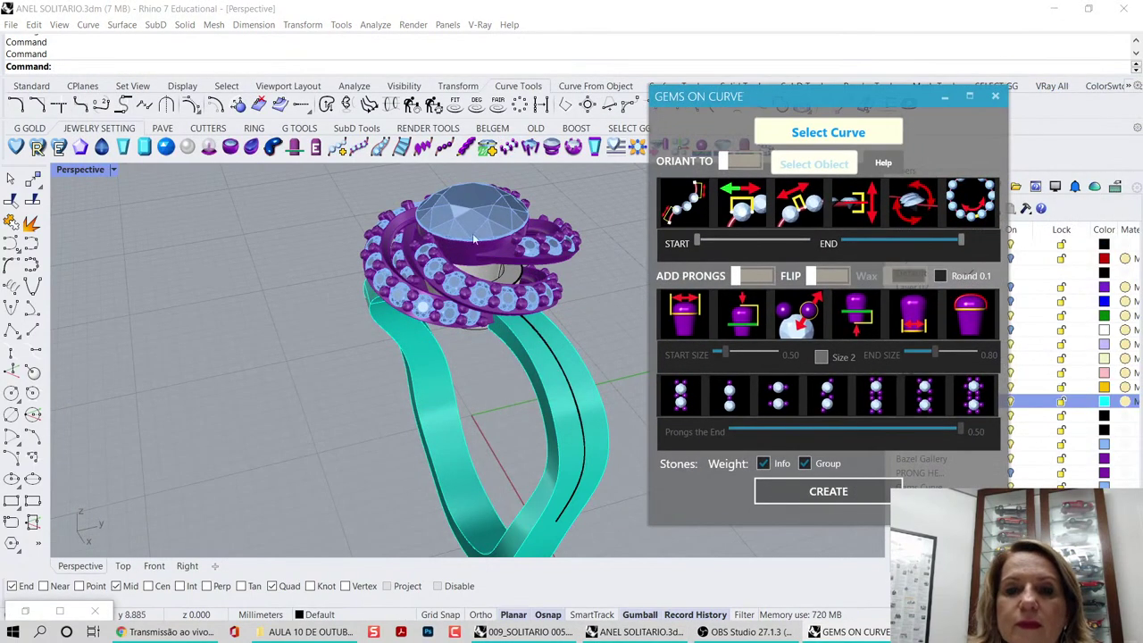
pyautogui.moveTo(375, 308); pyautogui.dragTo(473, 271, button='right')
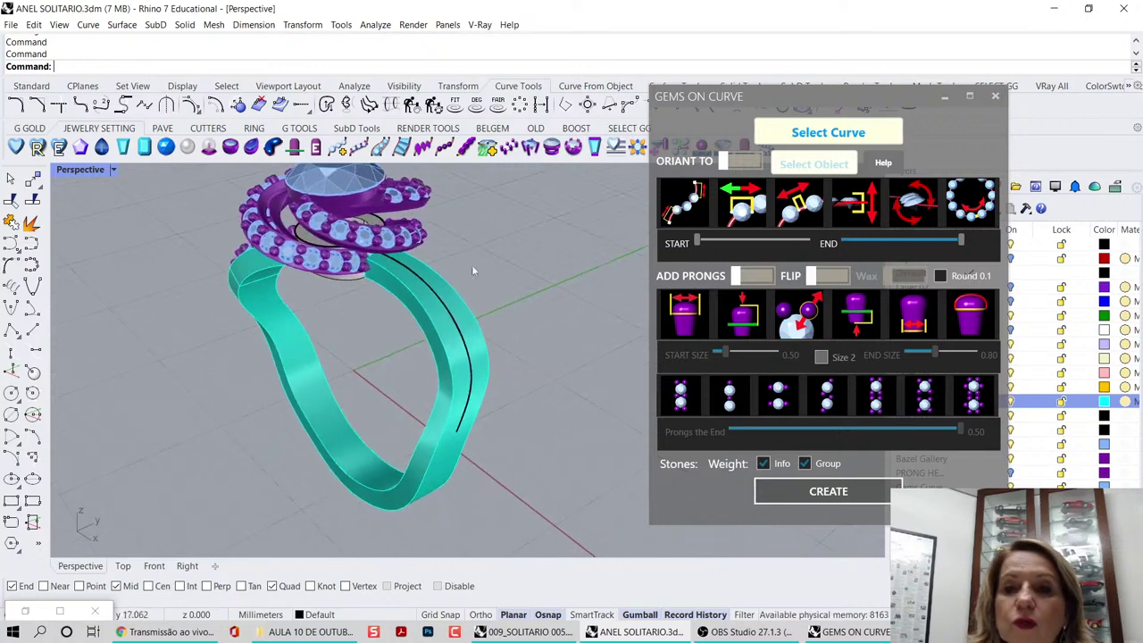
pyautogui.click(459, 325)
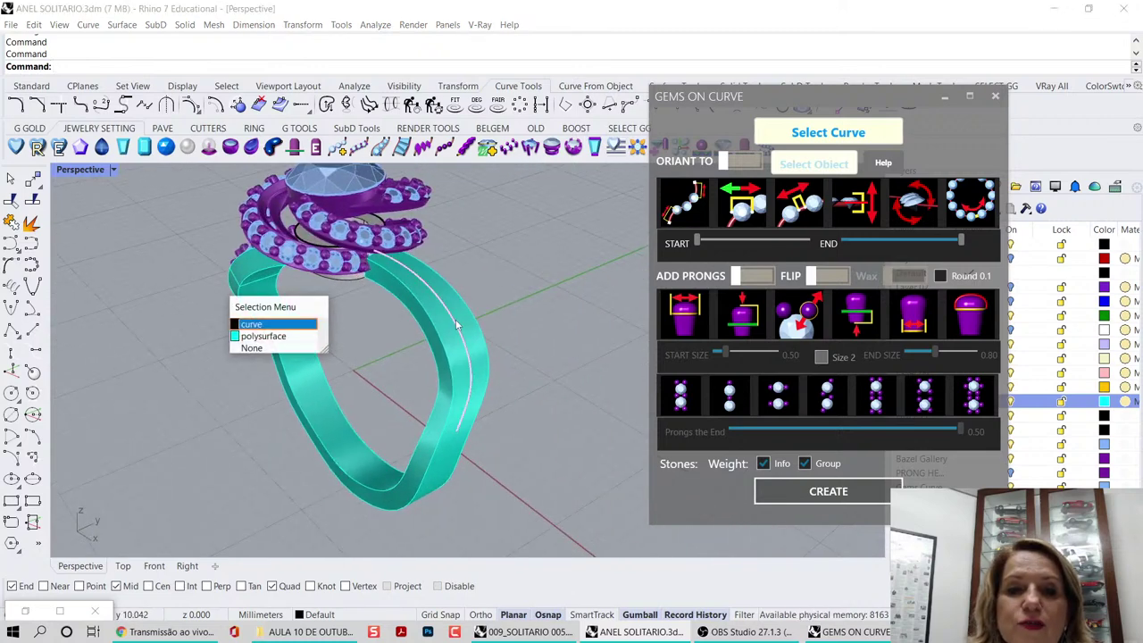
pyautogui.click(294, 325)
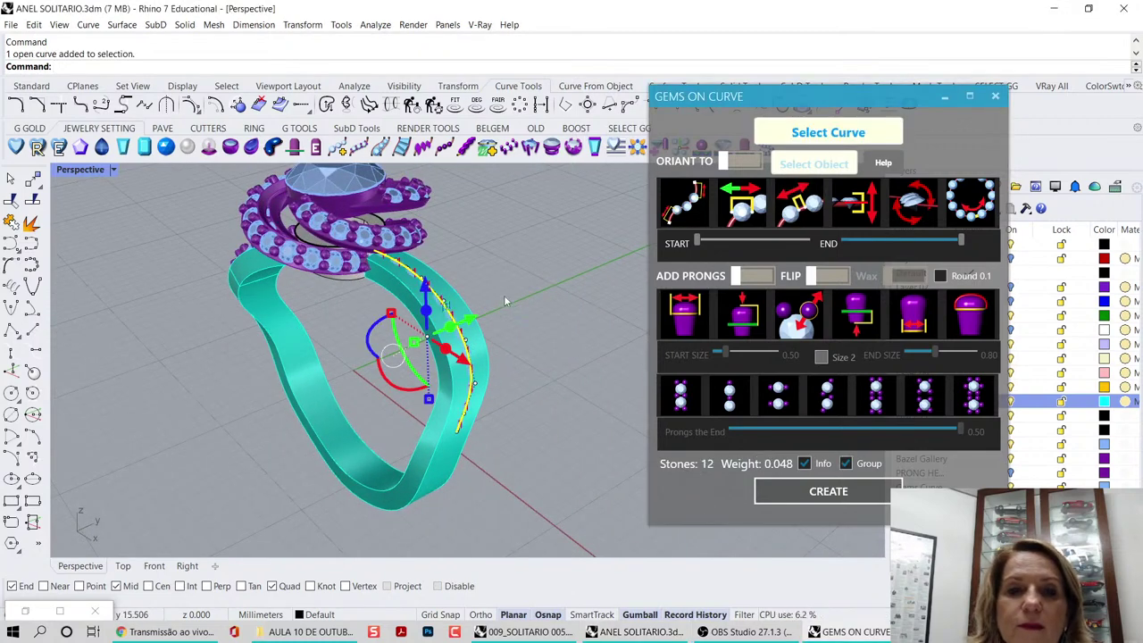
# - Orient the gem row to the shank polysurface and check how the stones follow the shoulder
pyautogui.moveTo(504, 301); pyautogui.dragTo(527, 295, button='right')
pyautogui.click(736, 162)
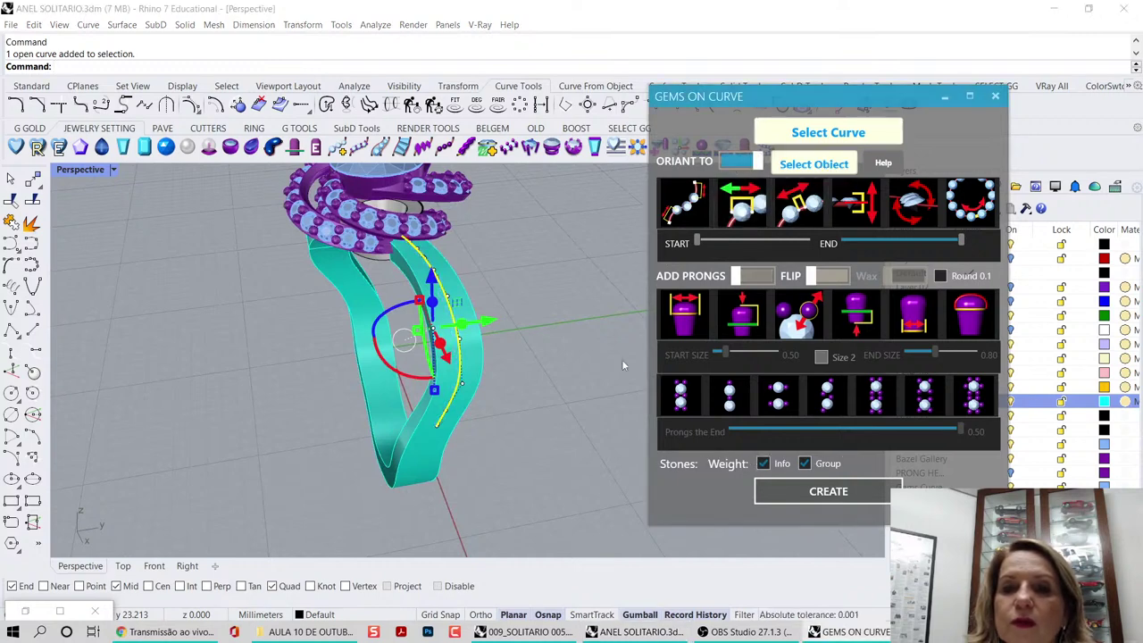
pyautogui.click(457, 435)
pyautogui.click(813, 163)
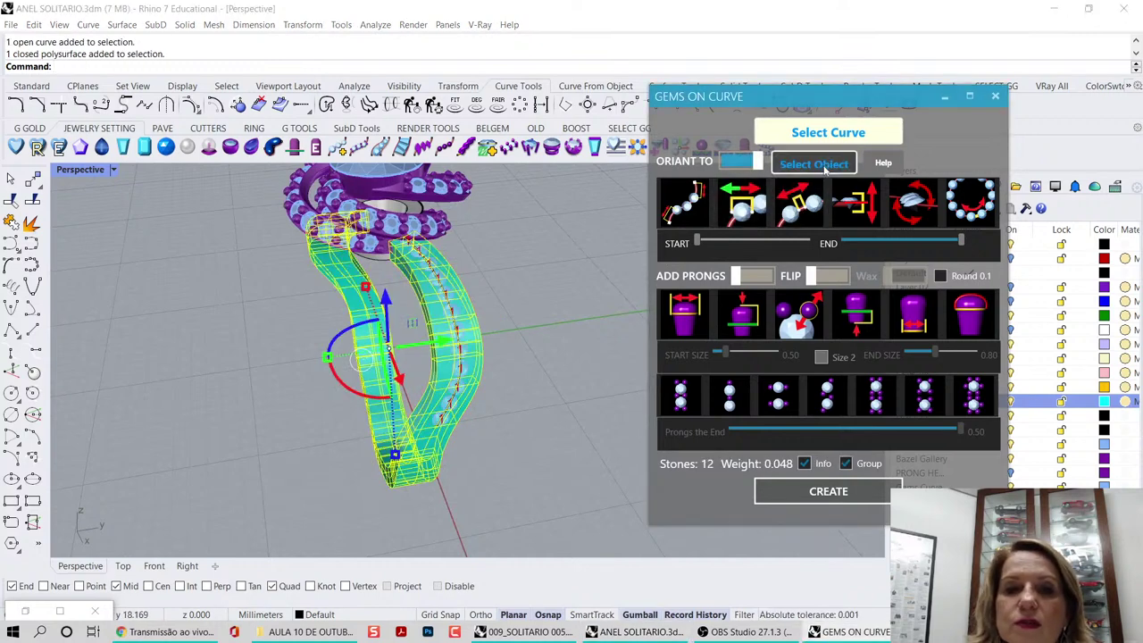
pyautogui.moveTo(535, 303); pyautogui.dragTo(497, 310, button='right')
pyautogui.click(497, 310)
pyautogui.scroll(6, 455, 295)
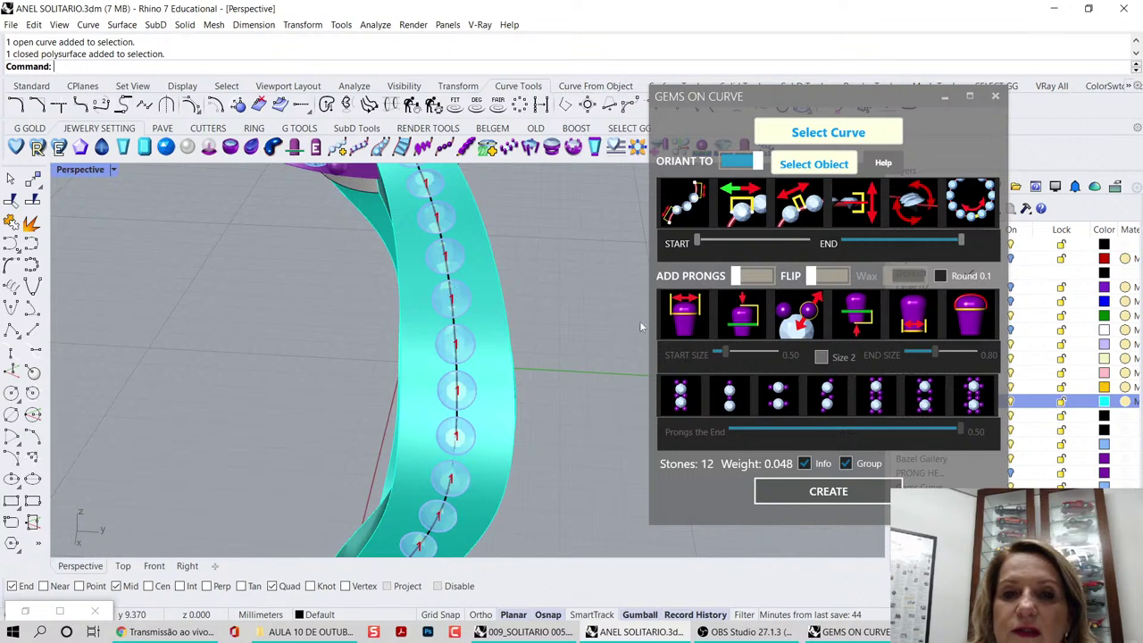
pyautogui.moveTo(641, 323); pyautogui.dragTo(690, 214, button='right')
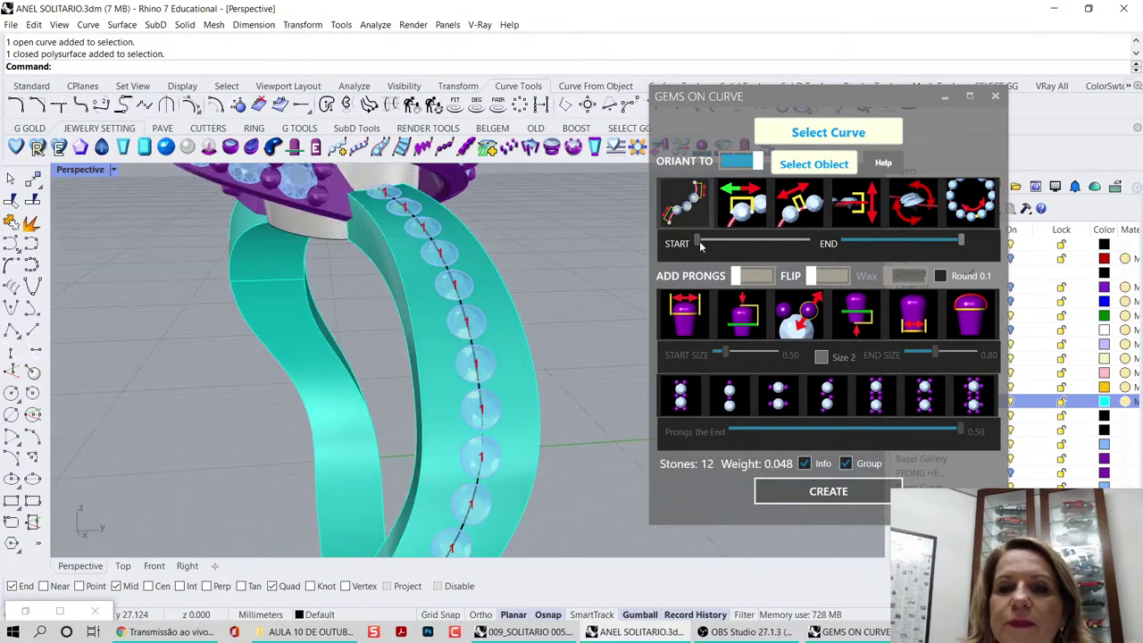
# - Shift the row's start slightly down from the ring head and set the gem size to 2.0
pyautogui.moveTo(699, 241); pyautogui.dragTo(715, 241)
pyautogui.moveTo(422, 321); pyautogui.dragTo(552, 355, button='right')
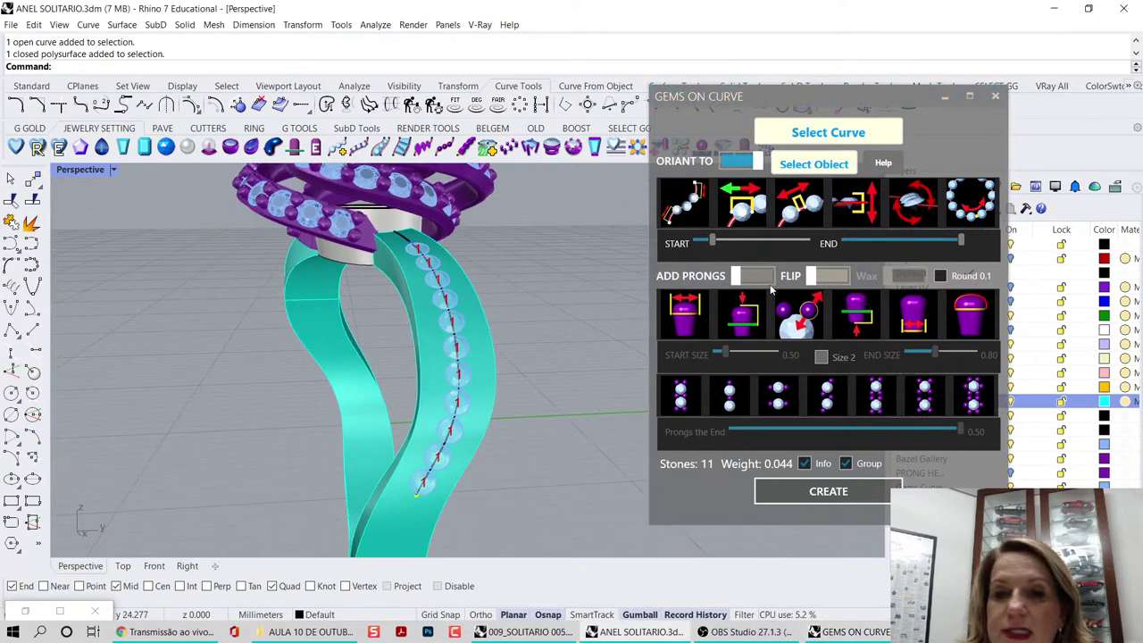
pyautogui.click(744, 204)
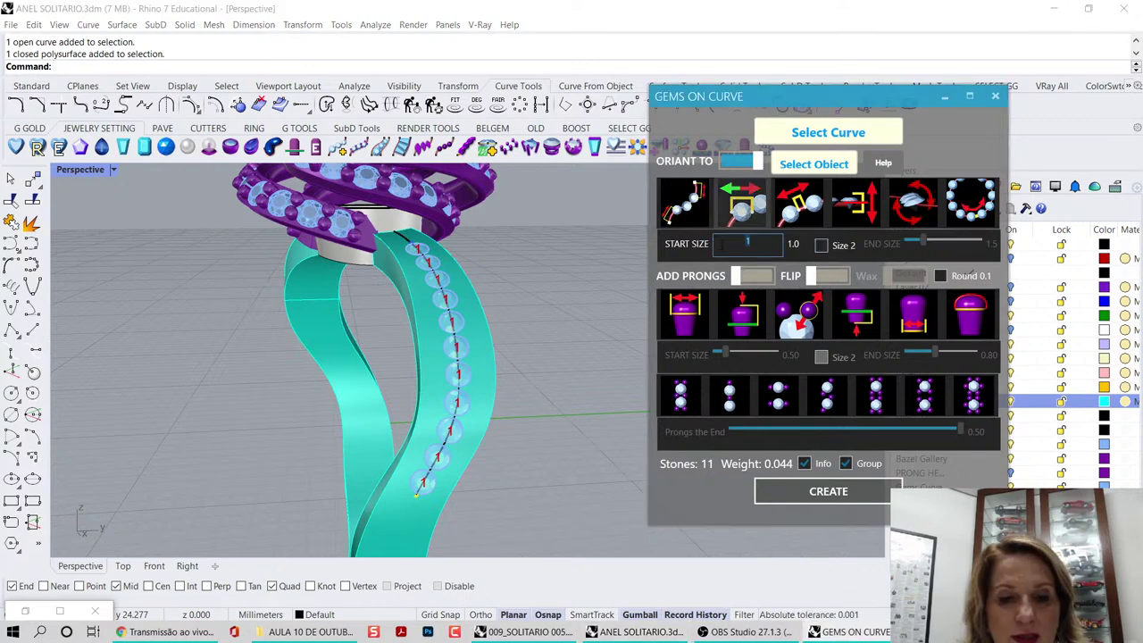
pyautogui.press('Return')
pyautogui.moveTo(636, 290); pyautogui.dragTo(627, 354, button='right')
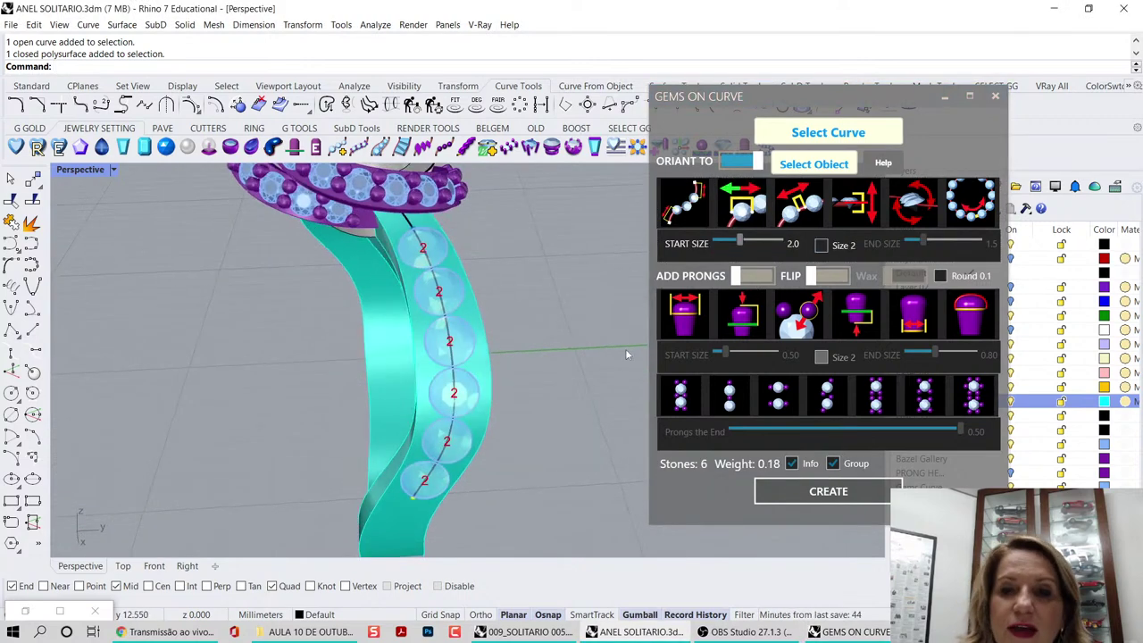
# - Add prongs to the gem row with a prong size of 0.6 and a height of 0.6
pyautogui.click(750, 276)
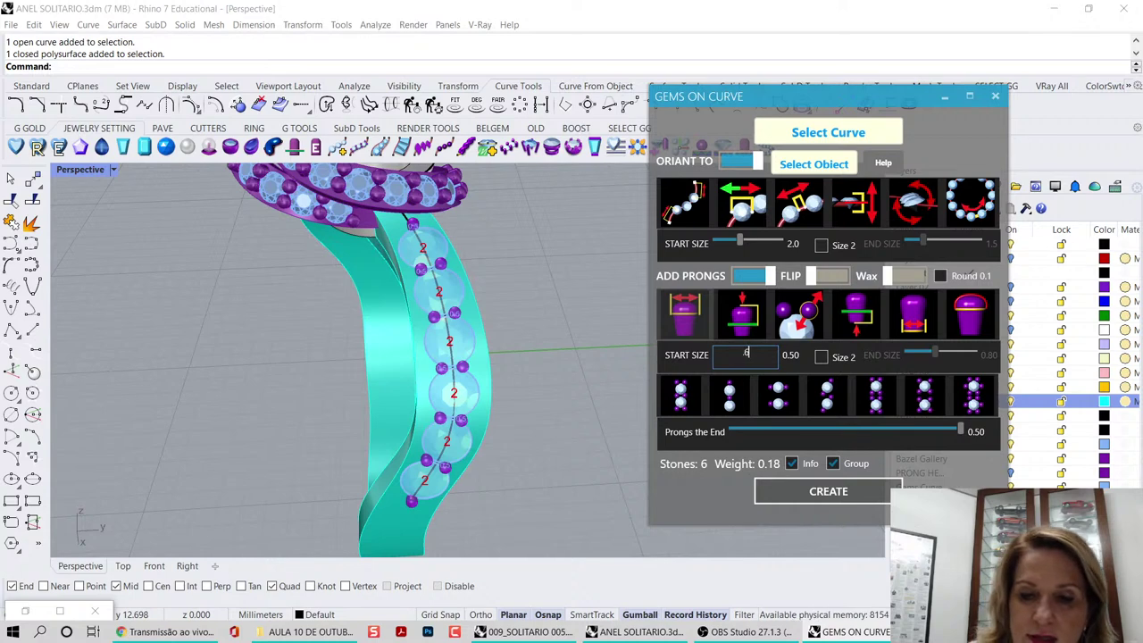
pyautogui.click(743, 320)
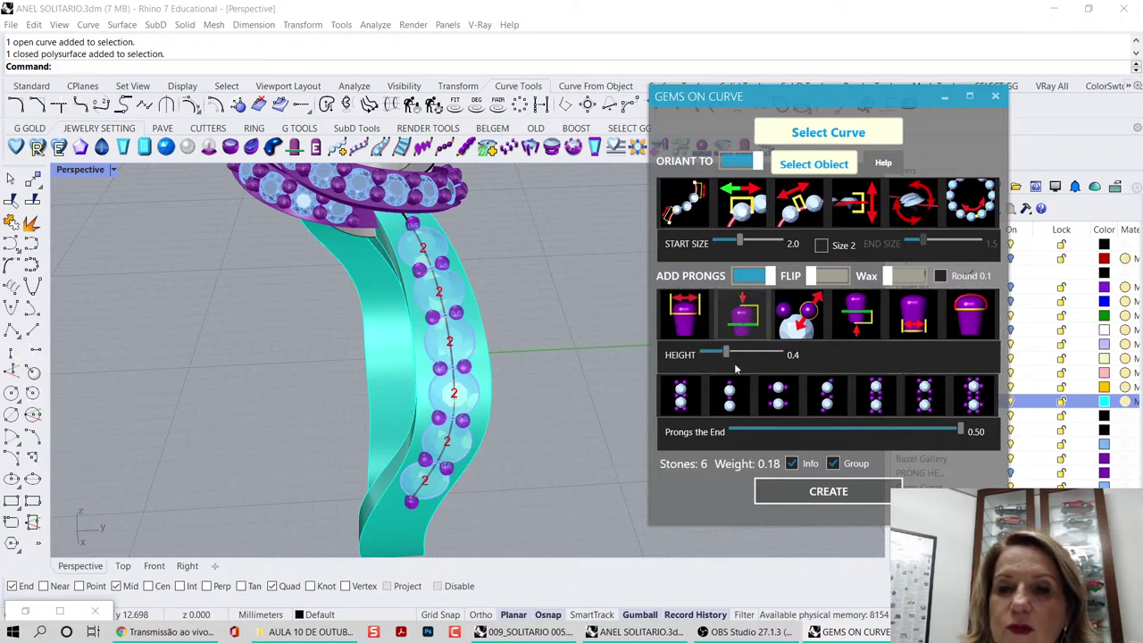
pyautogui.doubleClick(729, 355)
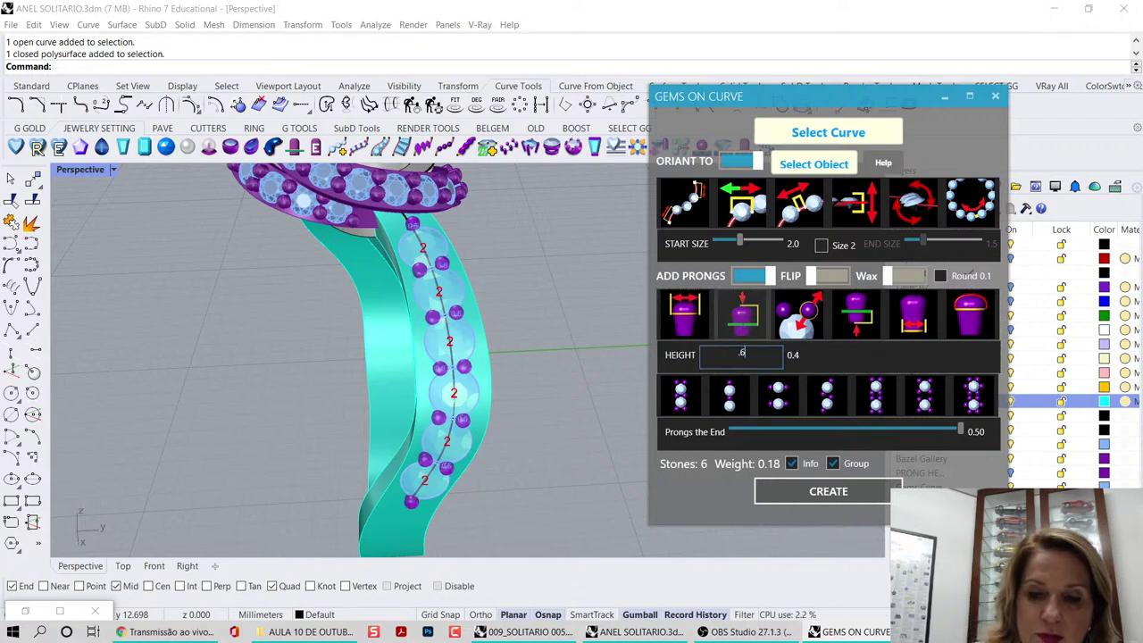
pyautogui.press('Return')
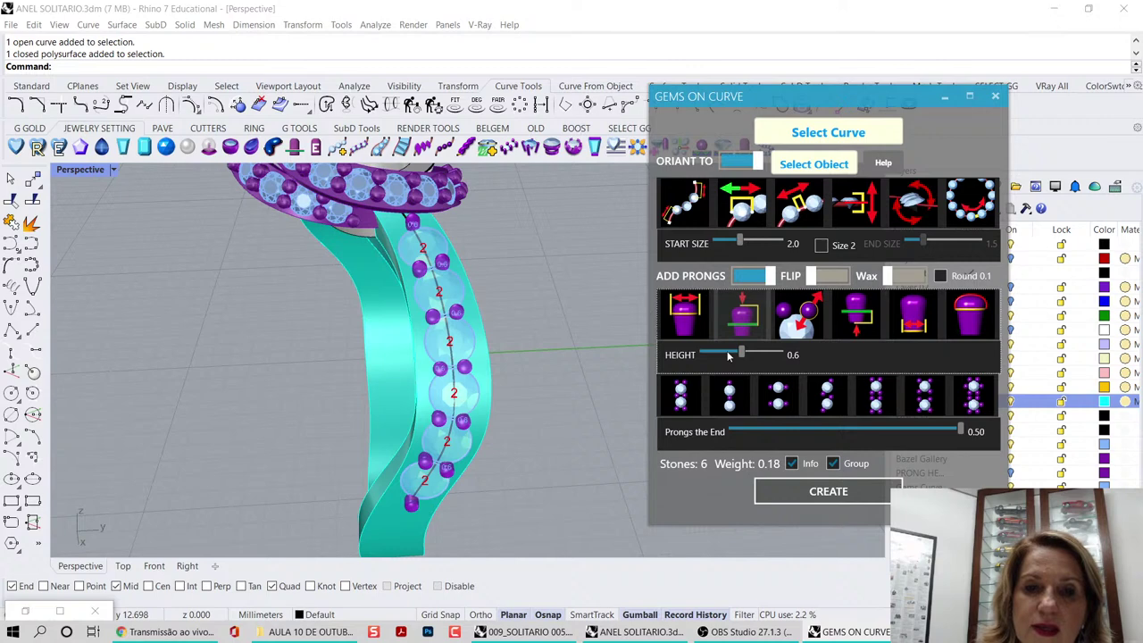
# - Apply a four-prong layout to the row and set the prong nudge to 0.12
pyautogui.click(927, 398)
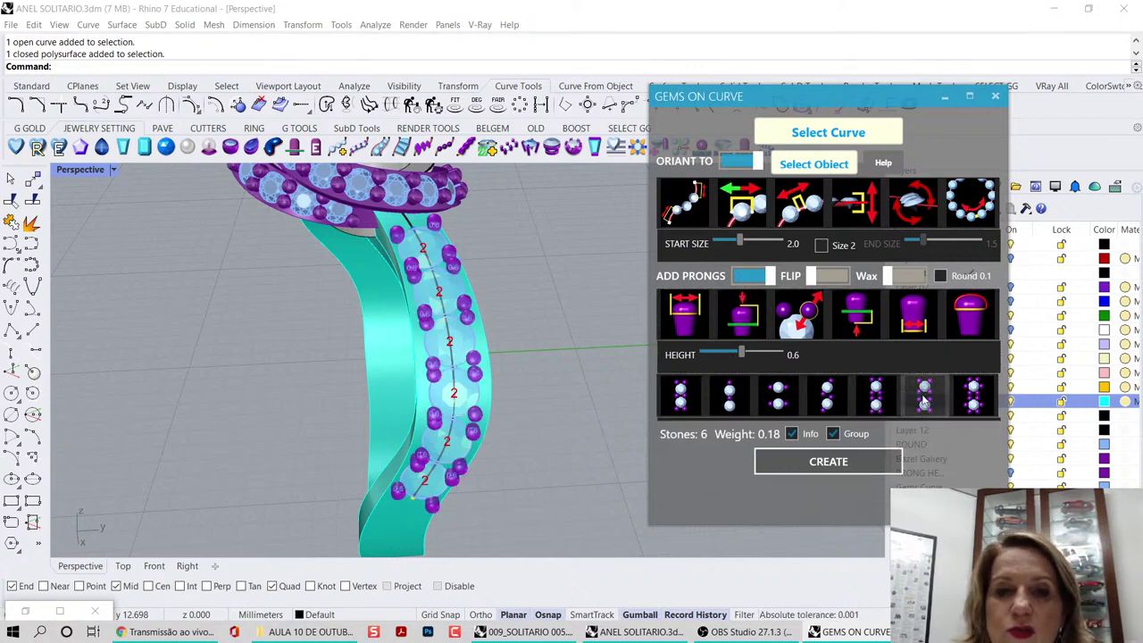
pyautogui.moveTo(540, 470); pyautogui.dragTo(536, 410, button='right')
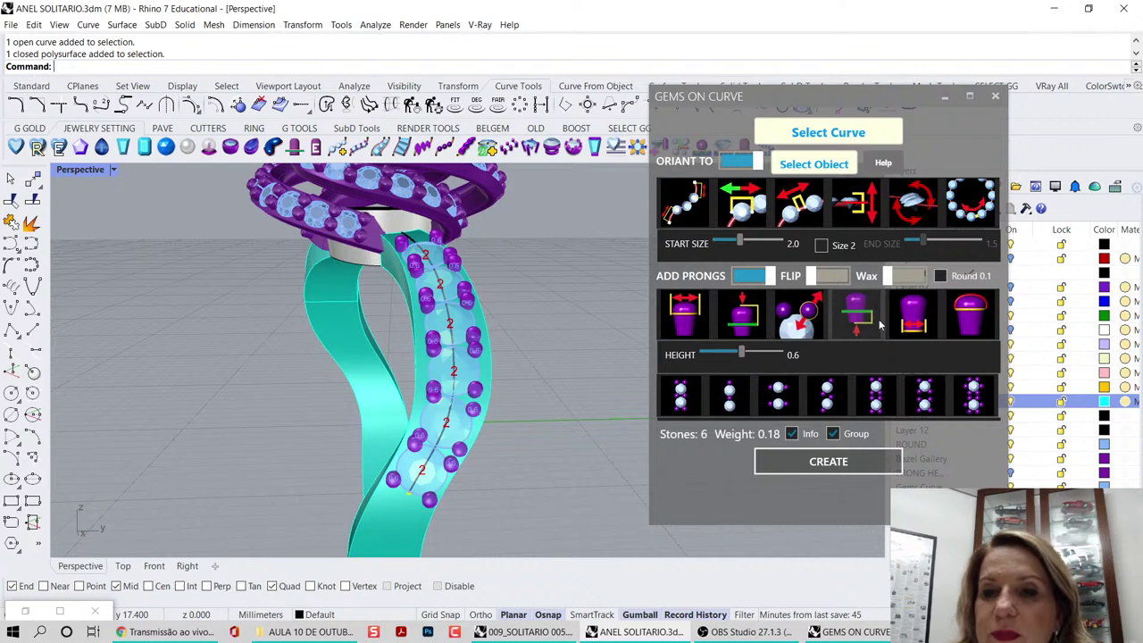
pyautogui.click(797, 314)
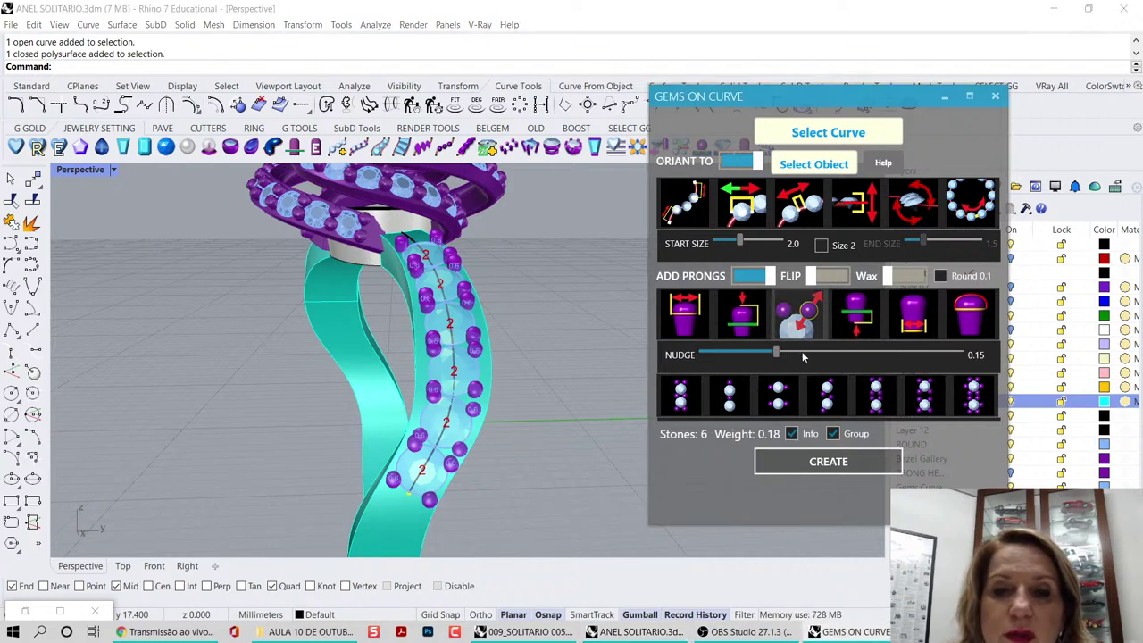
pyautogui.moveTo(777, 355)
pyautogui.mouseDown()
pyautogui.moveTo(816, 355)
pyautogui.moveTo(757, 356)
pyautogui.mouseUp()
pyautogui.scroll(8, 444, 259)
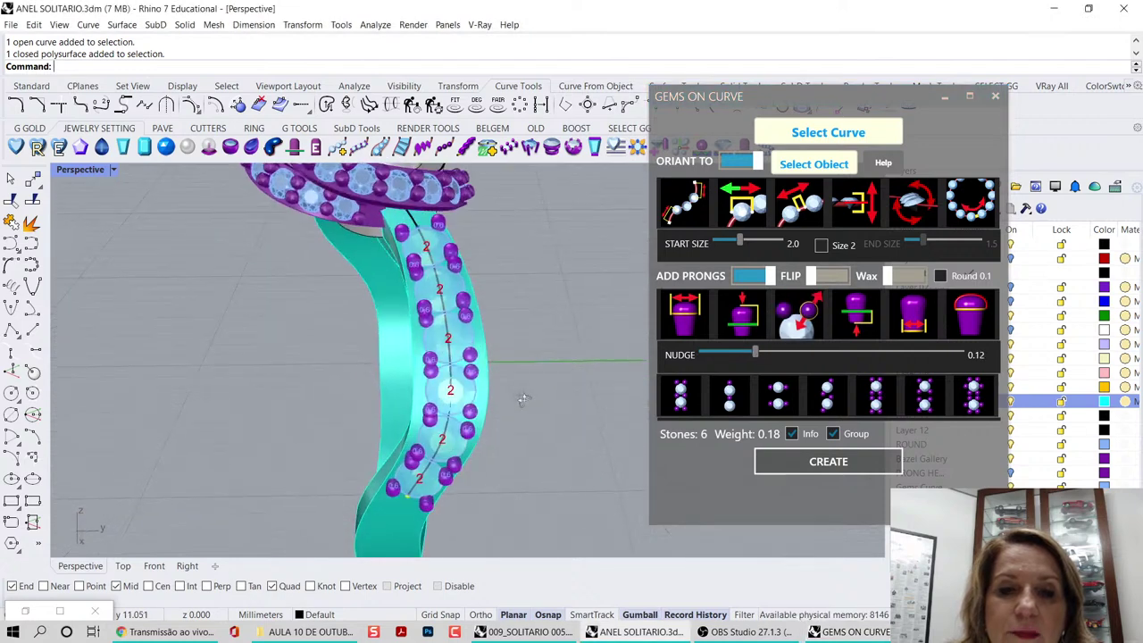
pyautogui.scroll(-2, 444, 259)
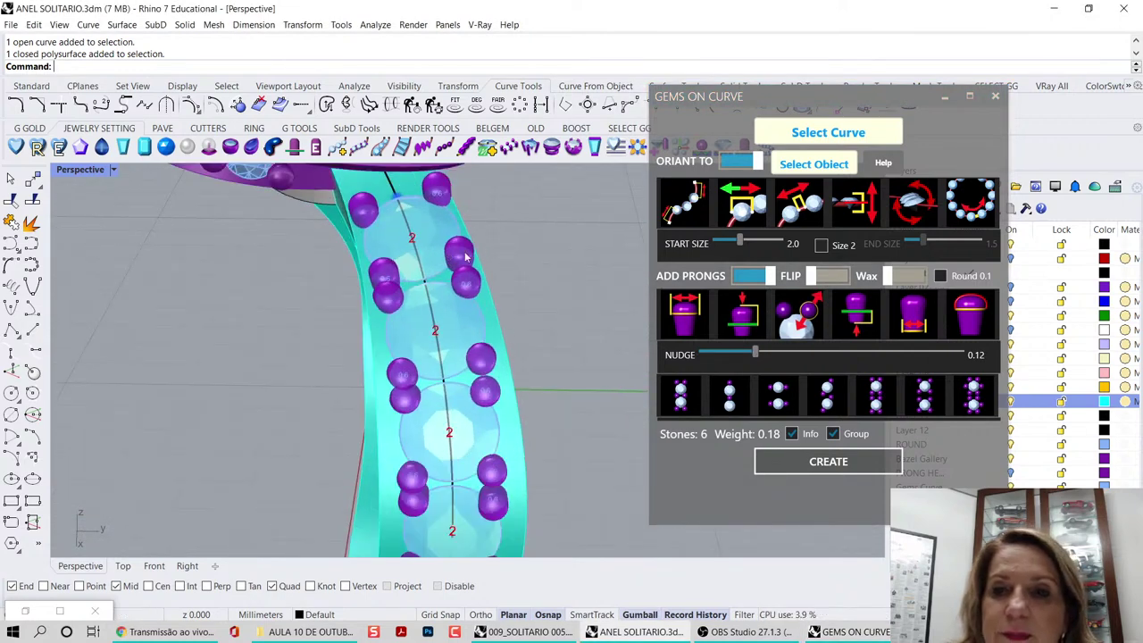
# - Bring up the gem gap setting and examine the spacing between stones and prongs along the shoulder
pyautogui.click(799, 203)
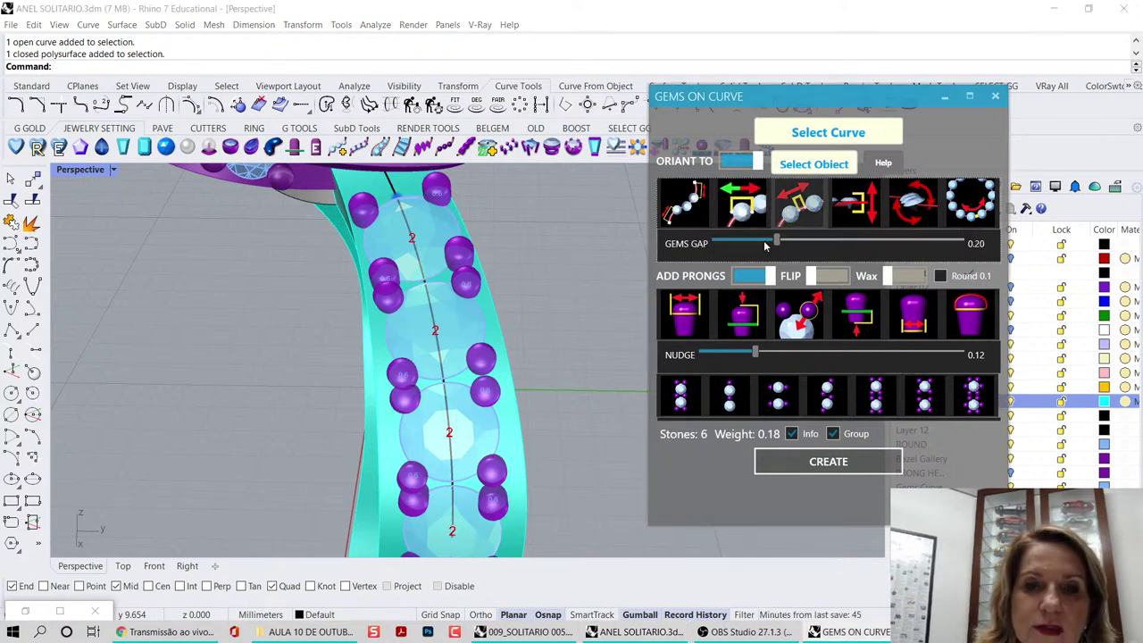
pyautogui.click(838, 241)
pyautogui.moveTo(517, 237); pyautogui.dragTo(488, 350, button='right')
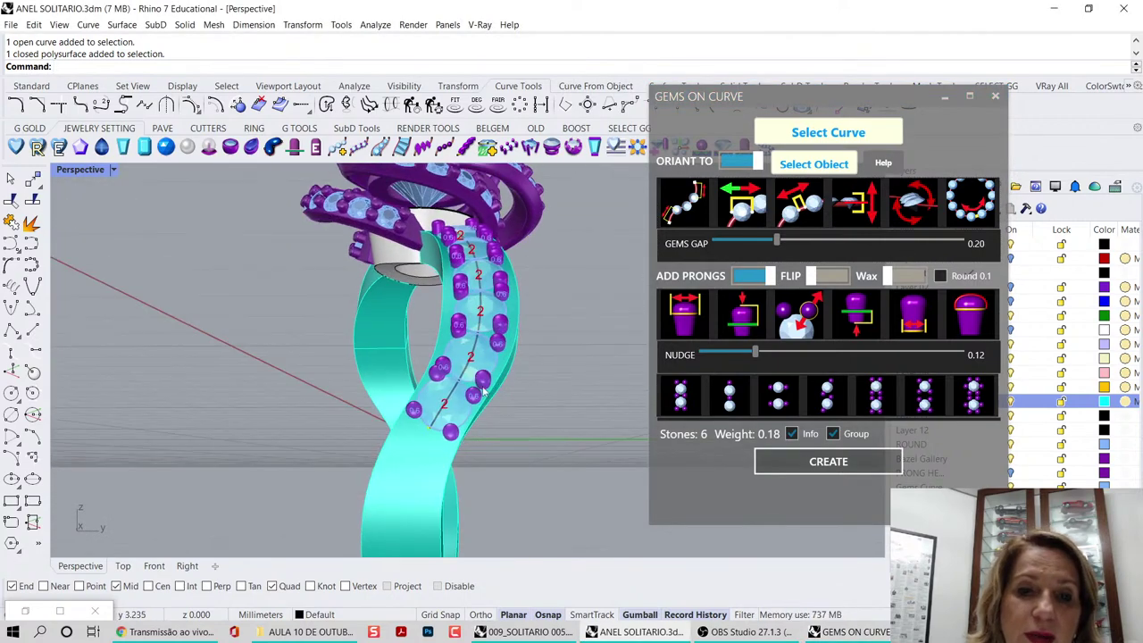
pyautogui.scroll(3, 482, 390)
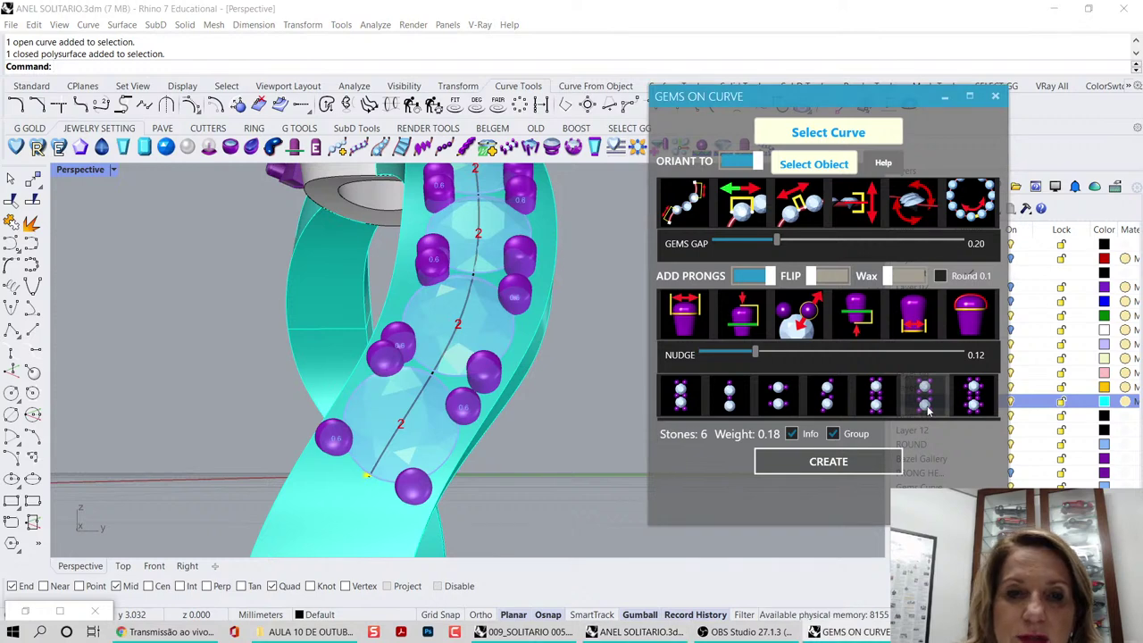
# - Compare the available four-prong layouts and inspect how the prong pairs sit around the stones
pyautogui.click(965, 404)
pyautogui.click(926, 406)
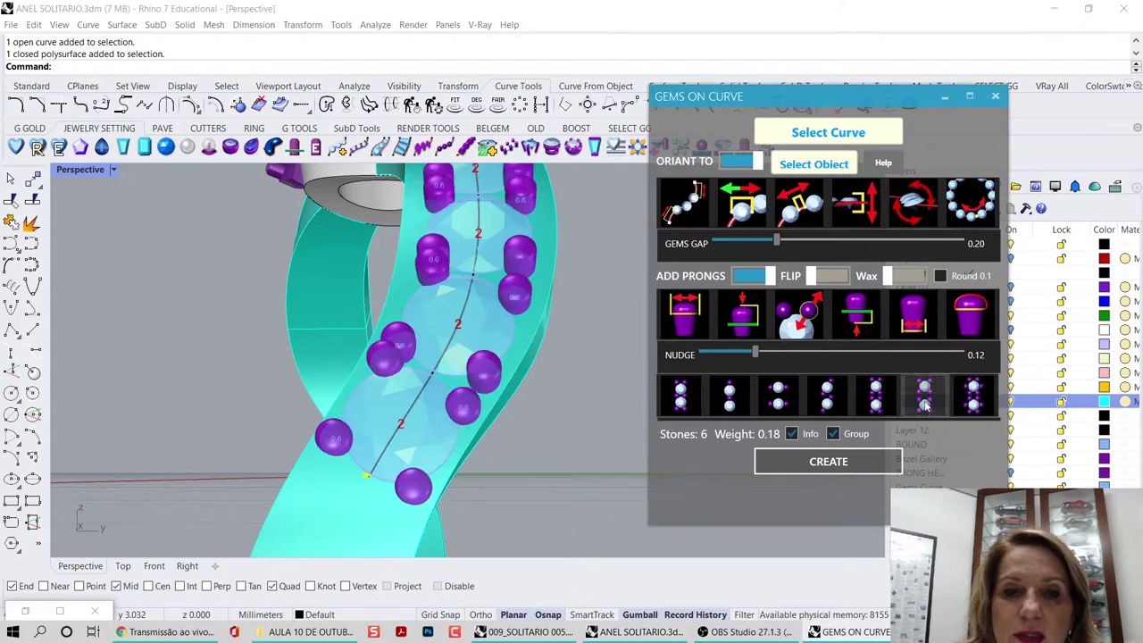
pyautogui.click(893, 407)
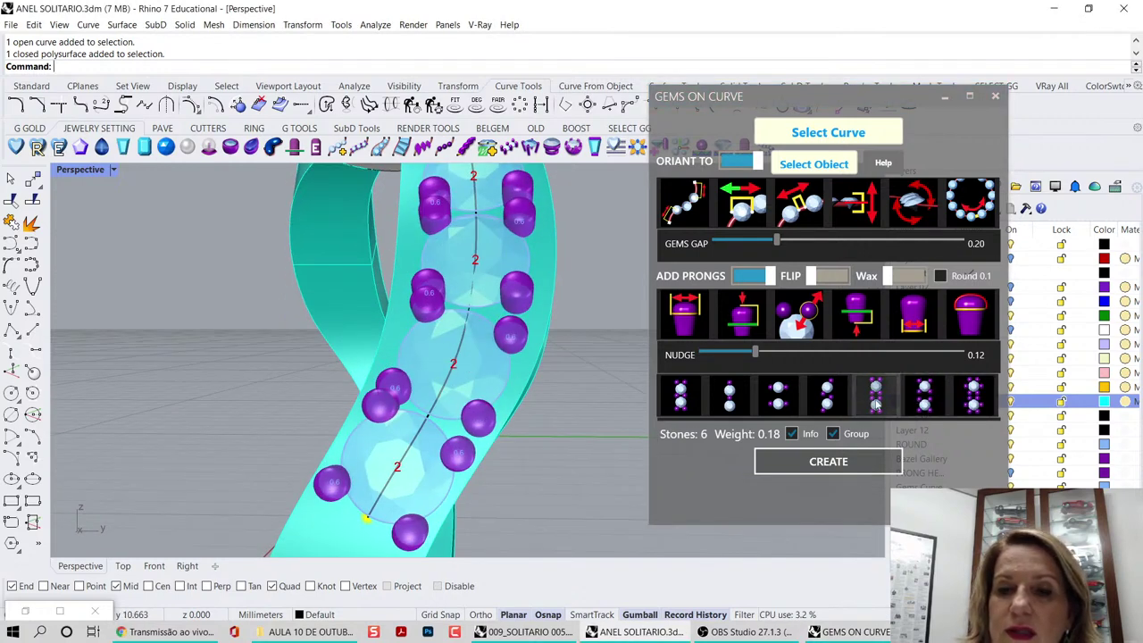
pyautogui.scroll(-2, 390, 307)
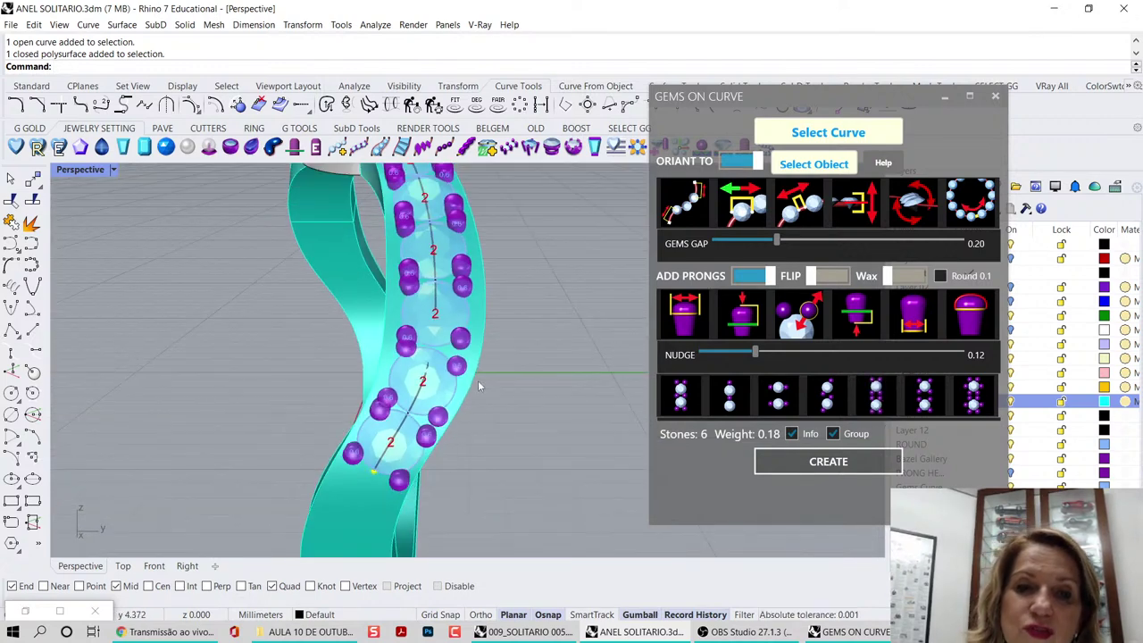
pyautogui.moveTo(479, 386); pyautogui.dragTo(473, 329, button='right')
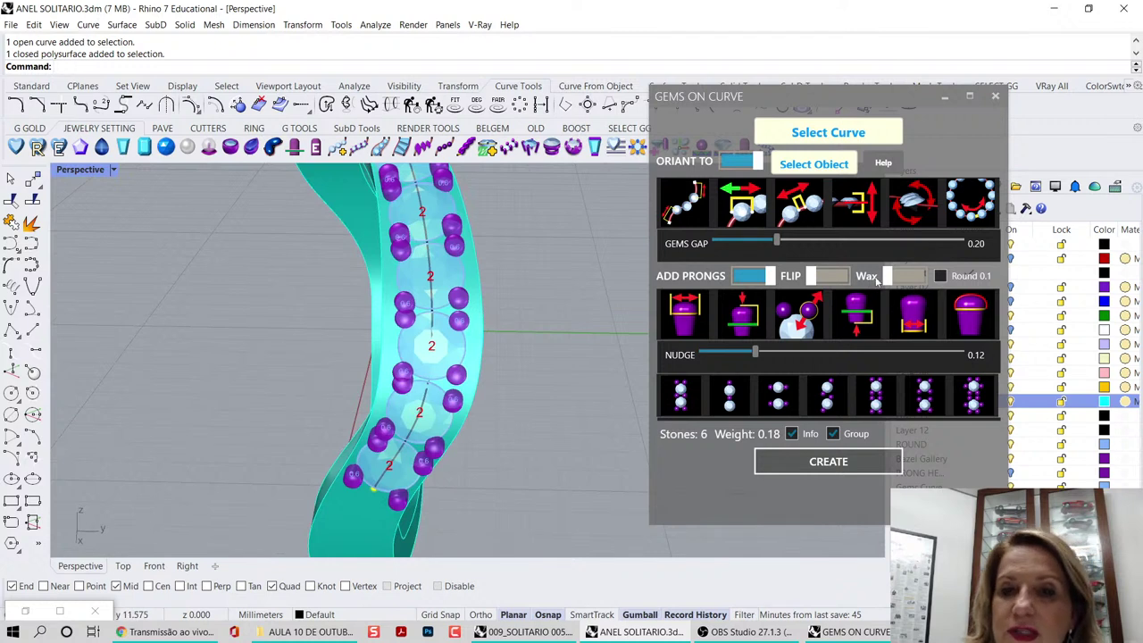
# - Set the prong nudge to 0.08 to bring the prongs closer to the stones
pyautogui.click(808, 317)
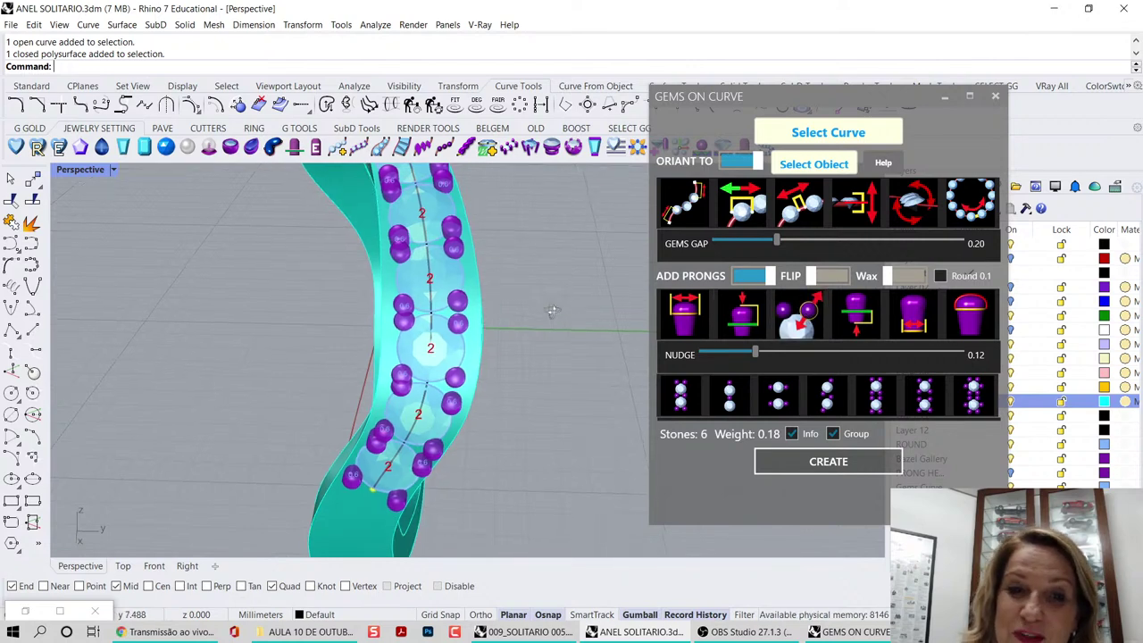
pyautogui.click(813, 325)
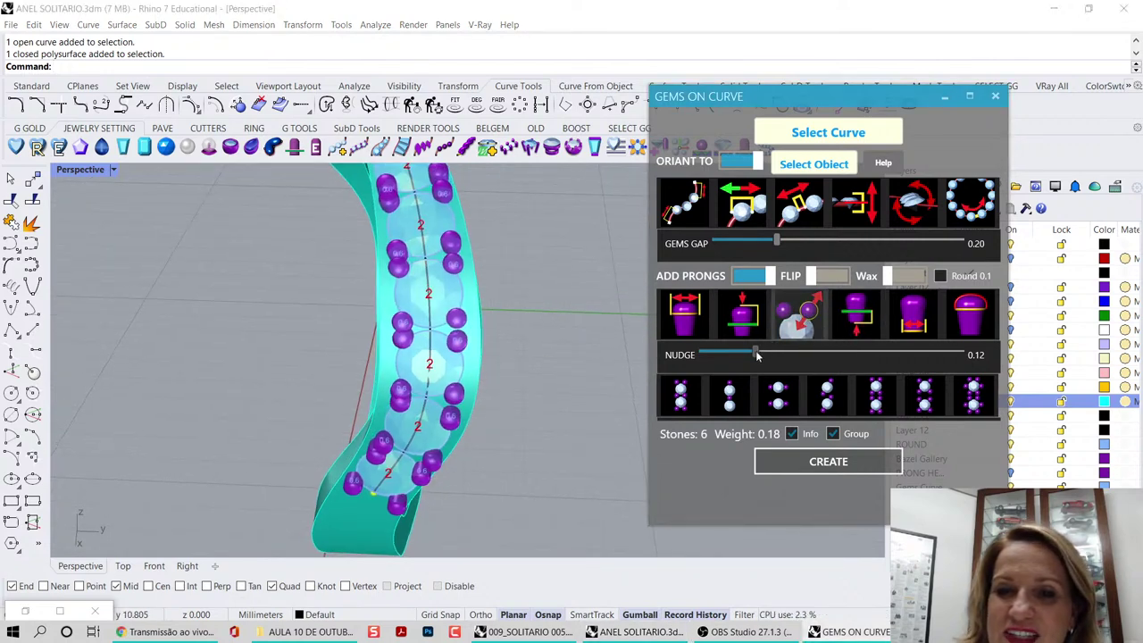
pyautogui.moveTo(757, 355); pyautogui.dragTo(723, 356)
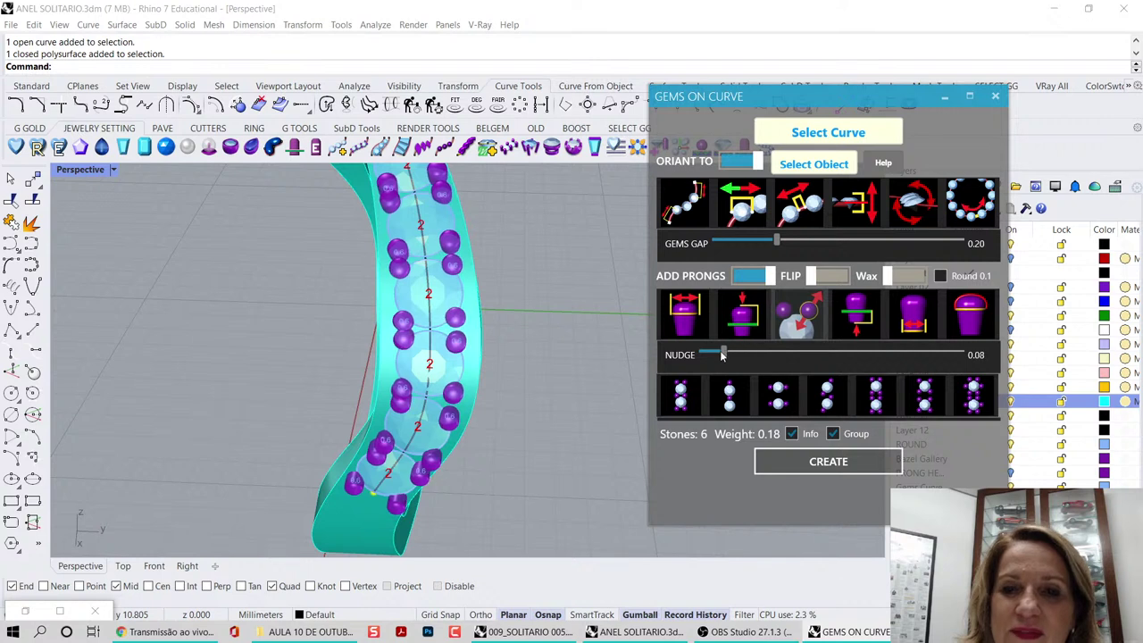
# - Set the prong nudge to 0.07, create the shoulder's row of gems and prongs, and turn off its info labels
pyautogui.click(875, 399)
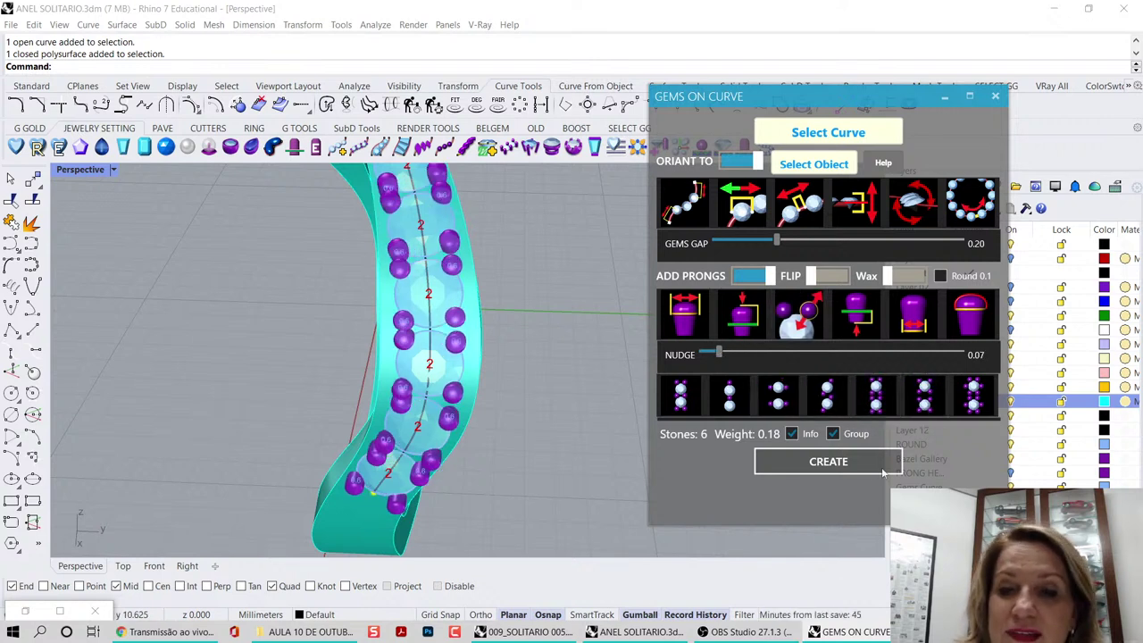
pyautogui.click(831, 462)
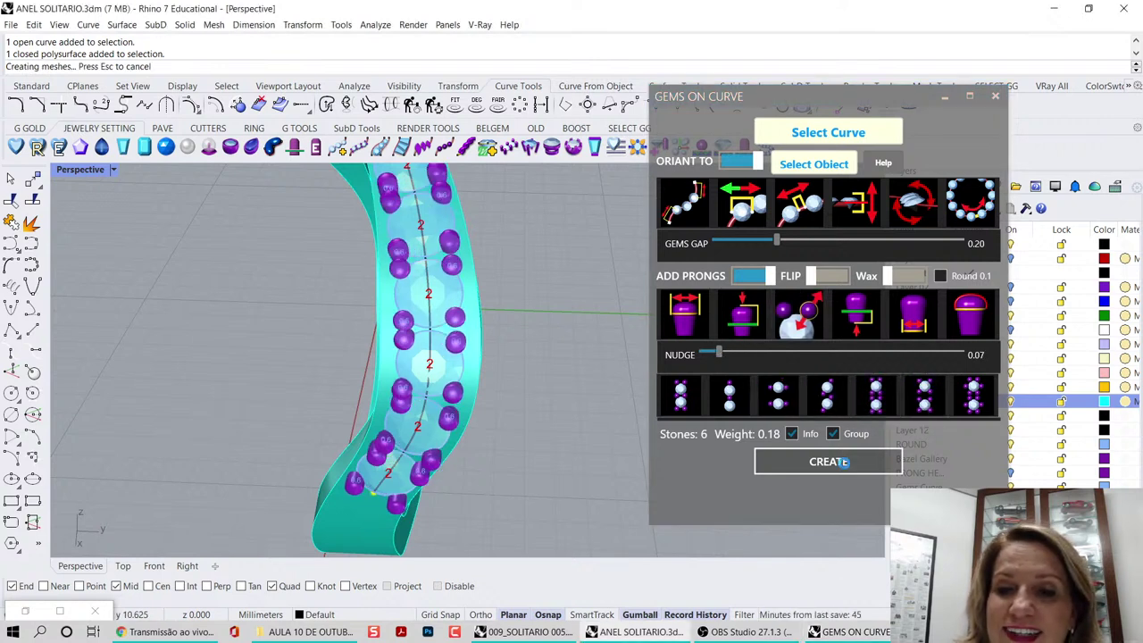
pyautogui.click(793, 434)
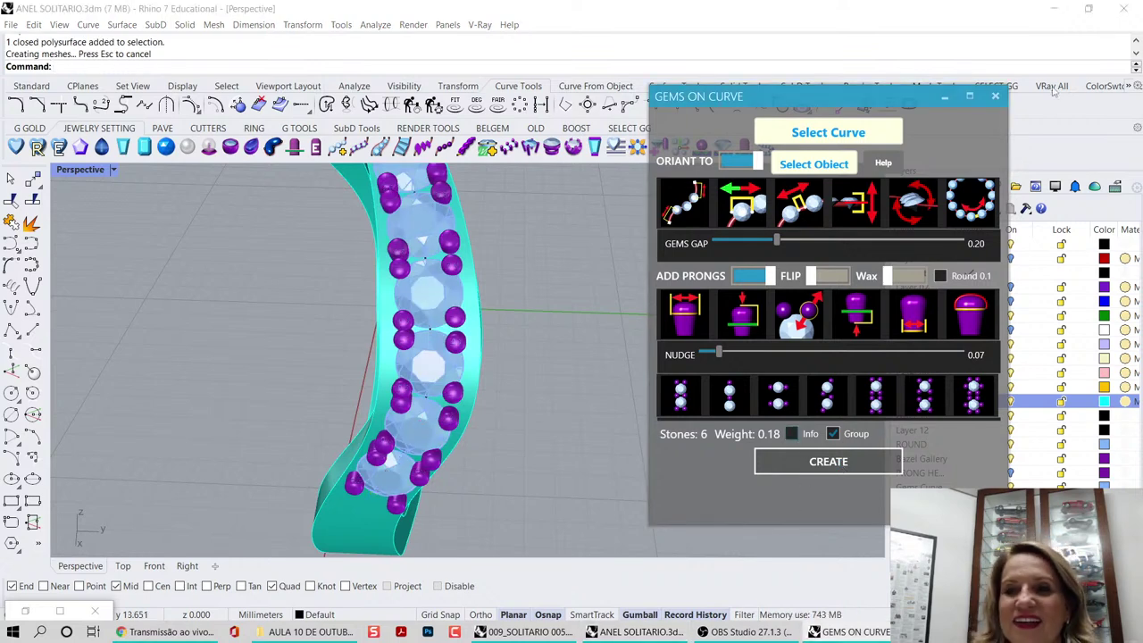
pyautogui.click(996, 96)
# - Isolate the two gem rows on both shoulders of the shank from the rest of the ring
pyautogui.scroll(-5, 599, 378)
pyautogui.moveTo(598, 375); pyautogui.dragTo(395, 351, button='right')
pyautogui.scroll(5, 444, 326)
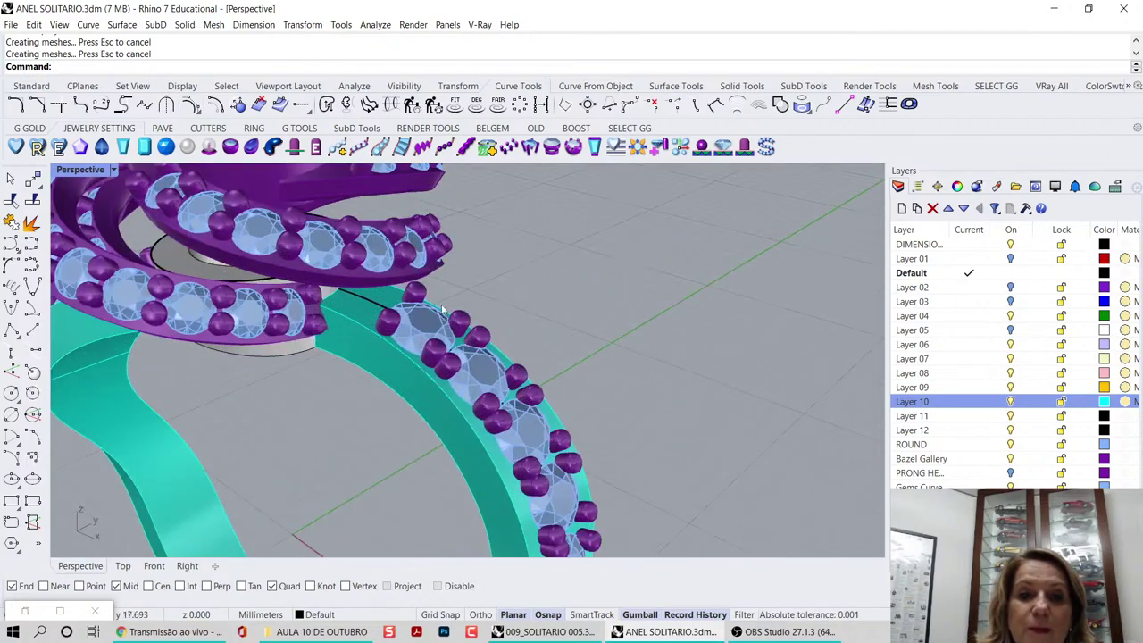
pyautogui.click(445, 326)
pyautogui.scroll(-5, 433, 327)
pyautogui.scroll(7, 419, 407)
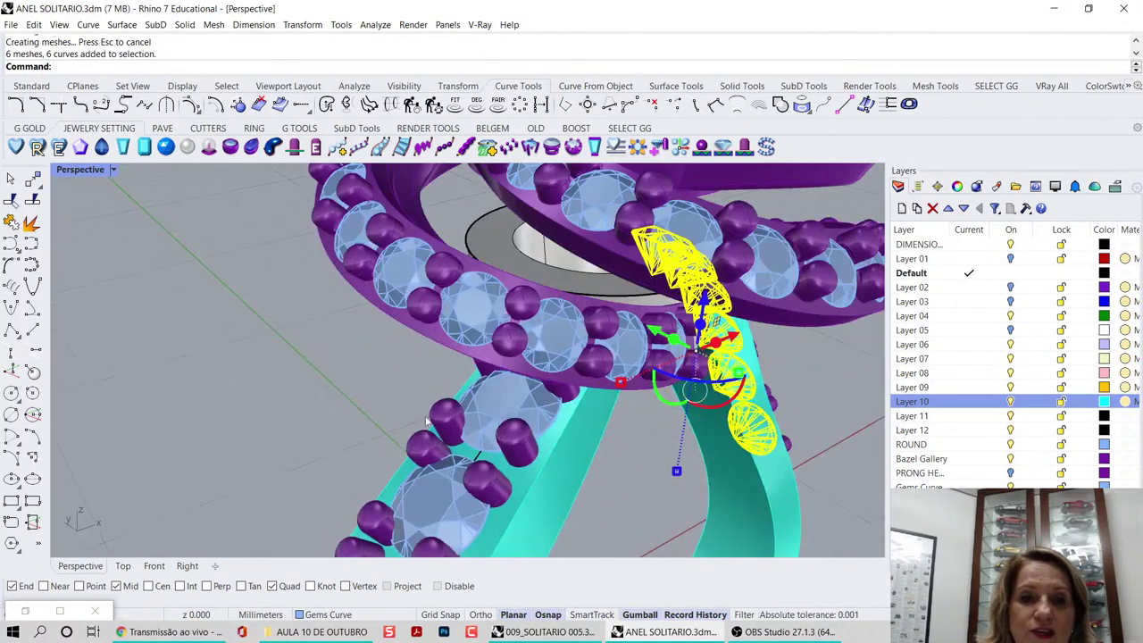
pyautogui.keyDown('shift'); pyautogui.click(428, 423); pyautogui.keyUp('shift')
pyautogui.scroll(-8, 428, 389)
pyautogui.middleClick(430, 379)
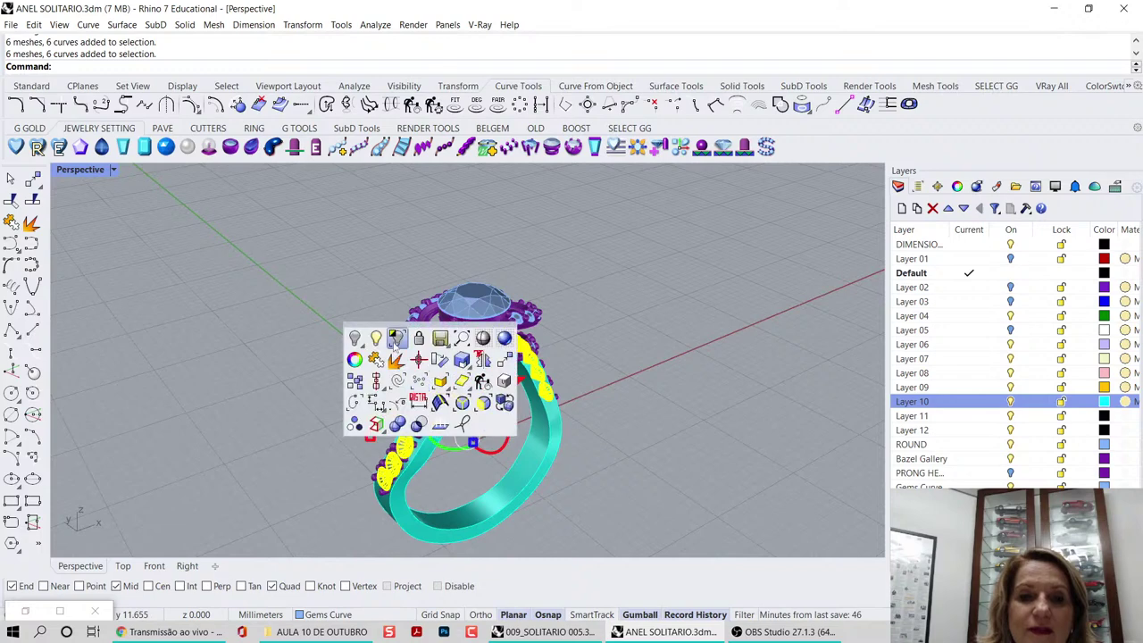
pyautogui.click(398, 338)
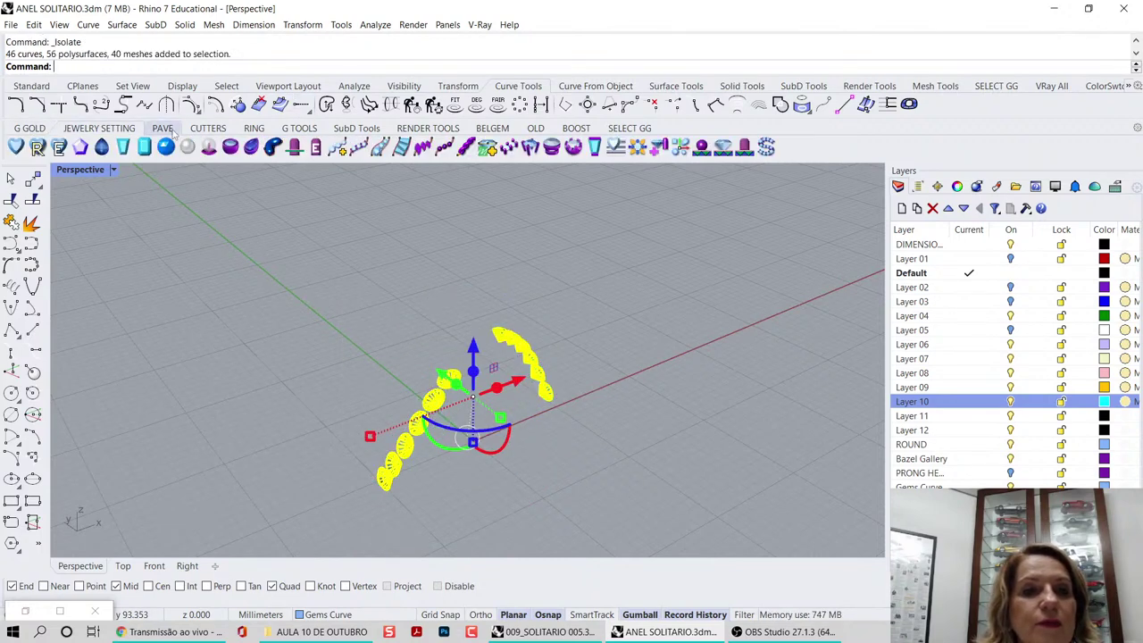
pyautogui.click(30, 128)
pyautogui.click(15, 148)
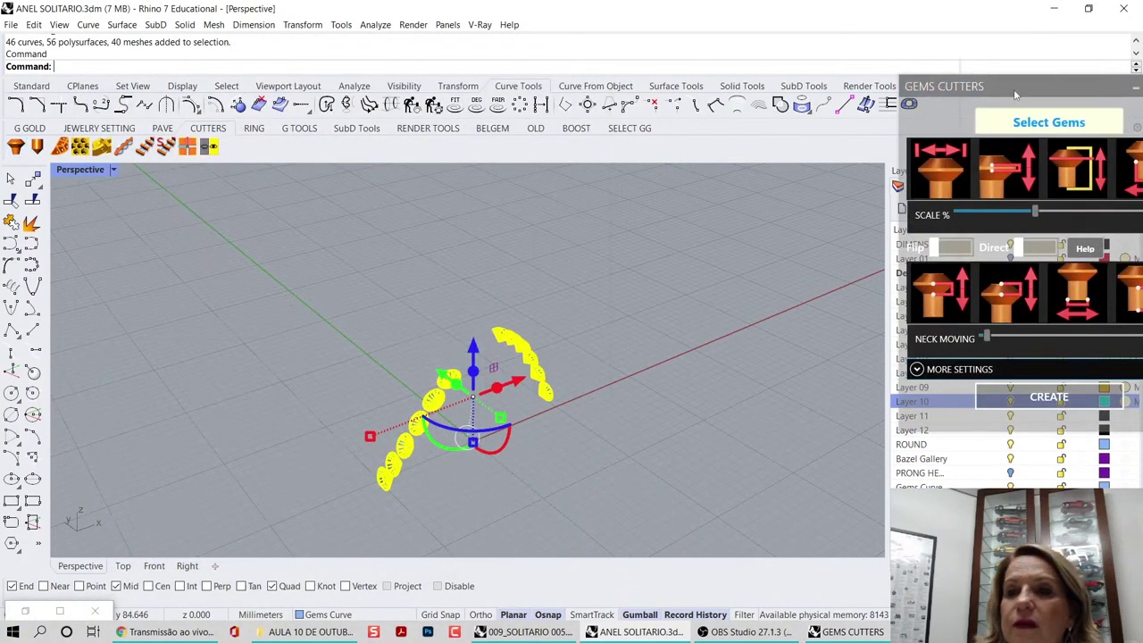
pyautogui.moveTo(1014, 94); pyautogui.dragTo(618, 130)
pyautogui.click(767, 121)
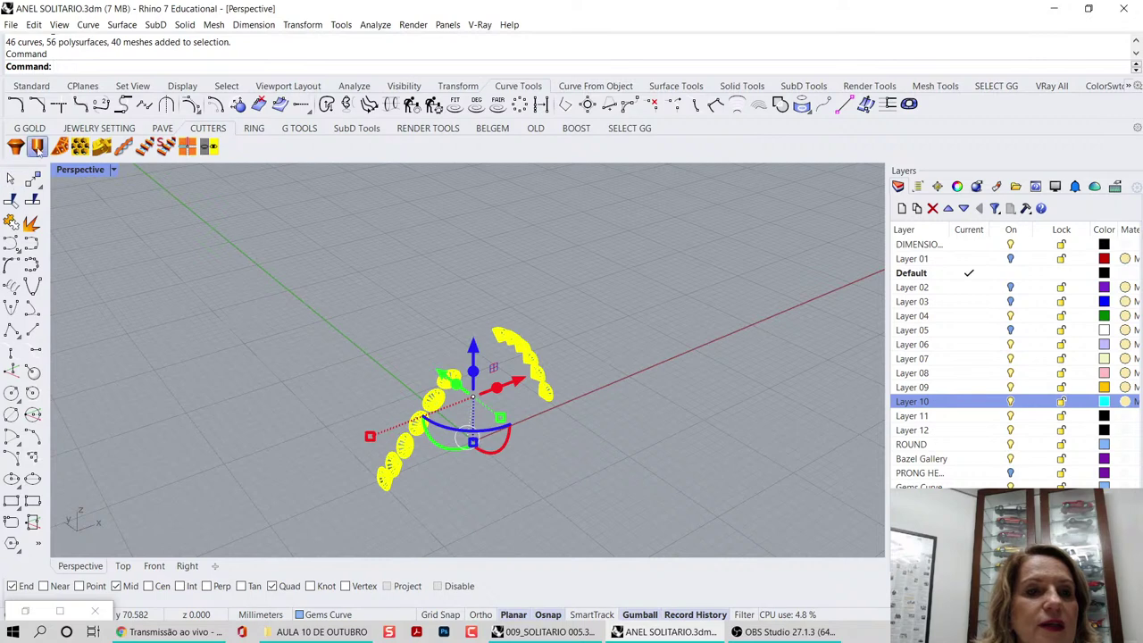
# - Start Gems Cutters Spire and assign the isolated gems of both shoulder rows to preview their cutters
pyautogui.click(36, 147)
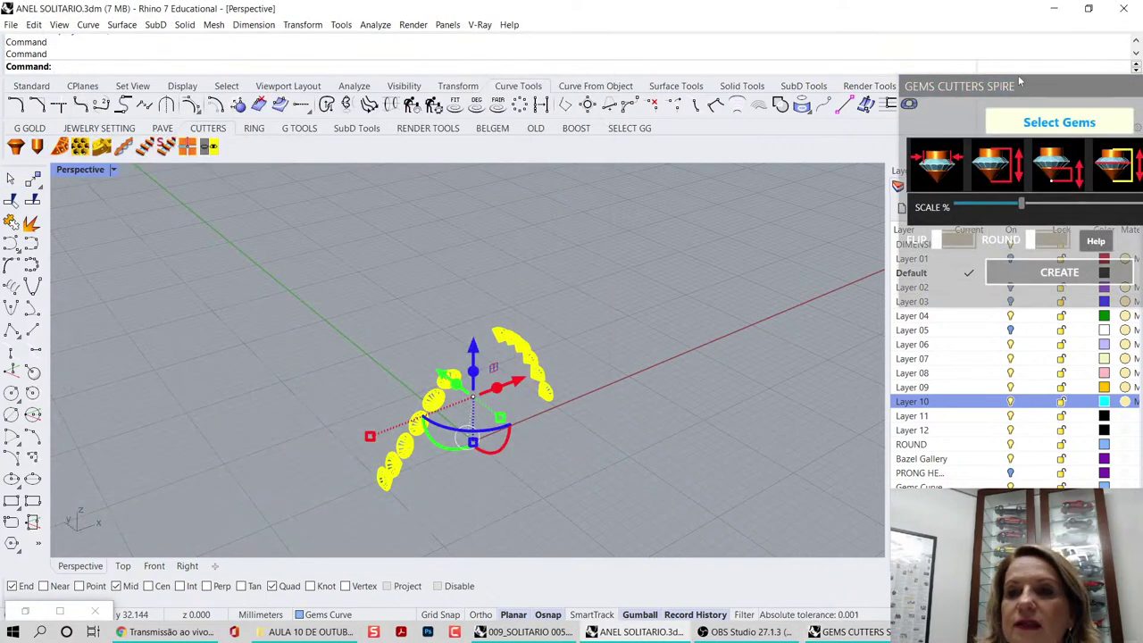
pyautogui.moveTo(1013, 82); pyautogui.dragTo(751, 110)
pyautogui.moveTo(457, 384); pyautogui.dragTo(486, 363, button='right')
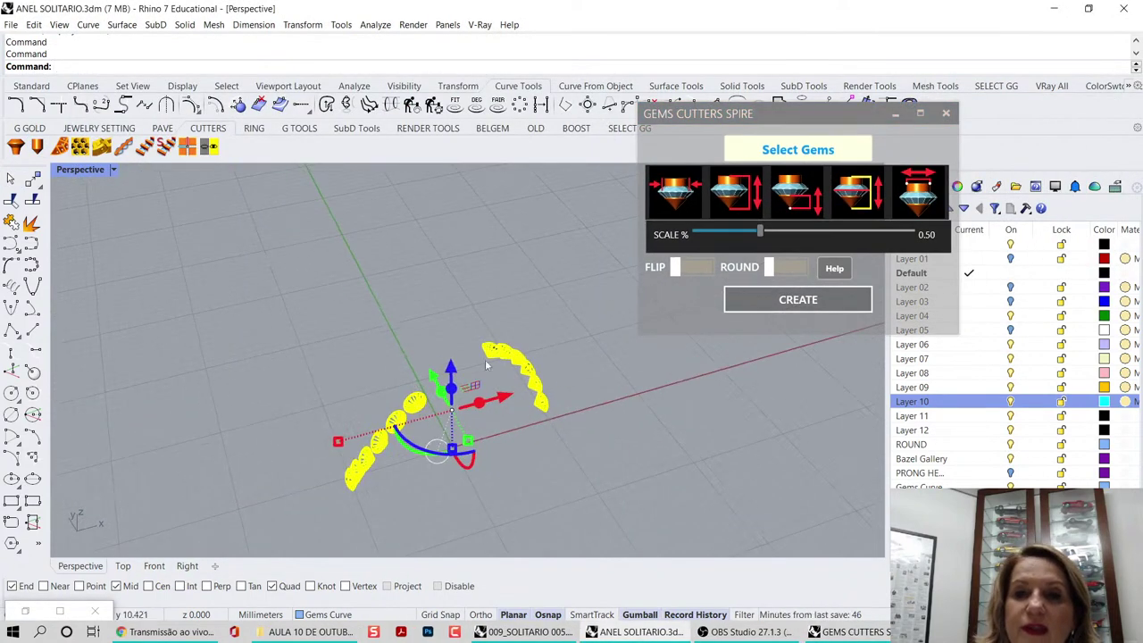
pyautogui.click(846, 153)
pyautogui.moveTo(575, 400); pyautogui.dragTo(619, 323, button='right')
pyautogui.click(596, 416)
pyautogui.scroll(4, 511, 405)
pyautogui.scroll(4, 505, 403)
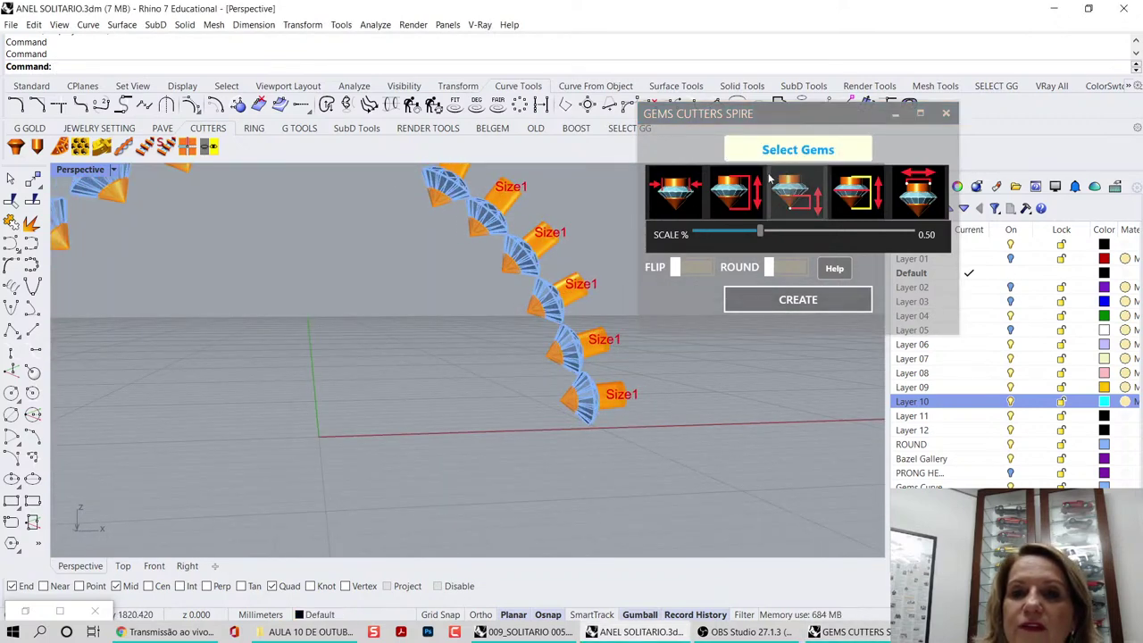
# - Try cutter scale values of 0.6 and 0.2 on the previewed gem cutters
pyautogui.click(676, 190)
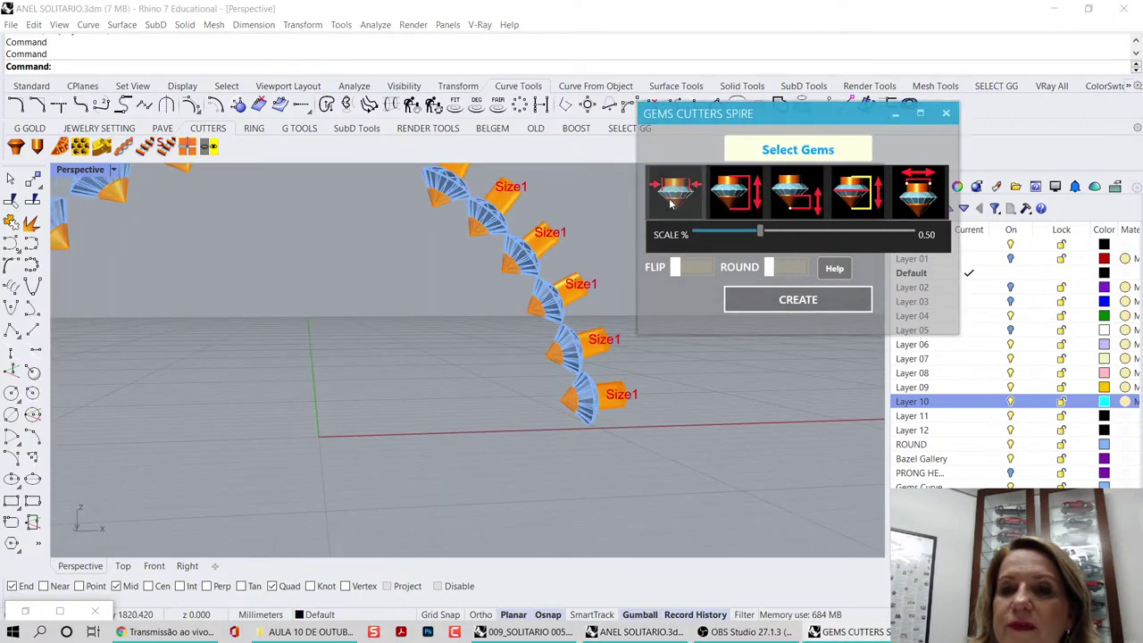
pyautogui.doubleClick(760, 232)
pyautogui.write('.6')
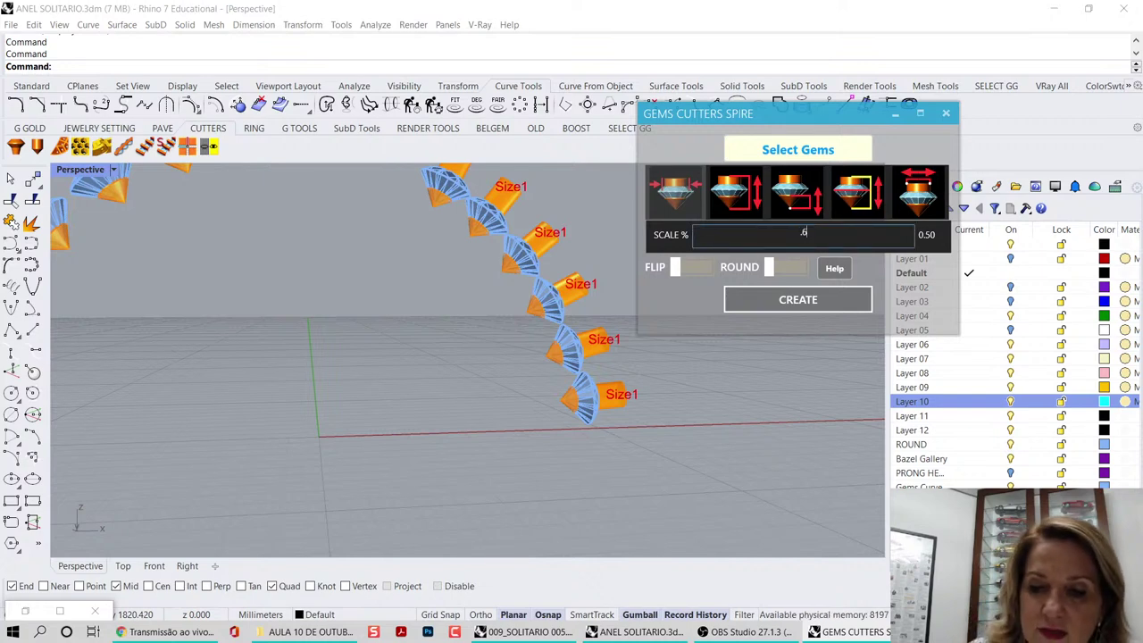
pyautogui.press('Return')
pyautogui.moveTo(552, 309); pyautogui.dragTo(538, 308, button='right')
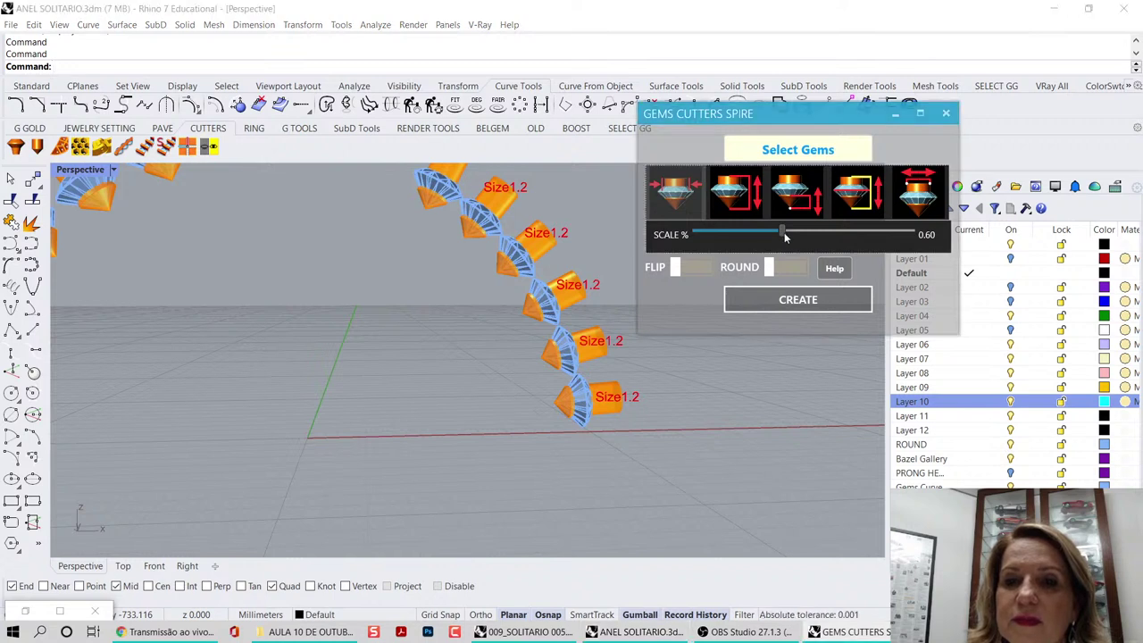
pyautogui.doubleClick(784, 233)
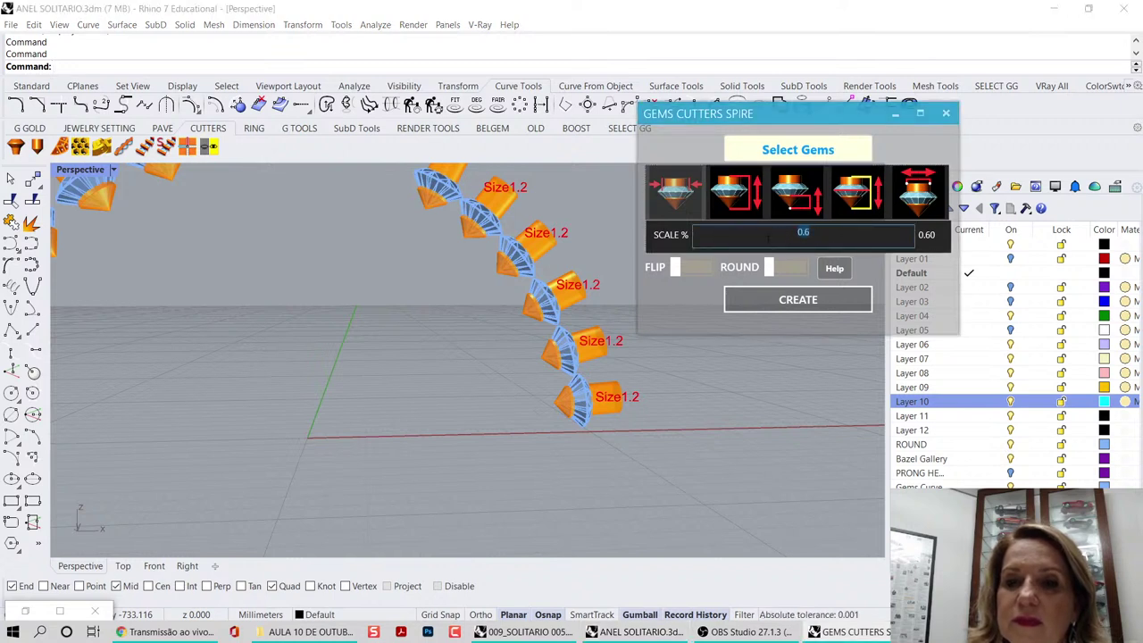
pyautogui.write('0.2')
pyautogui.press('Return')
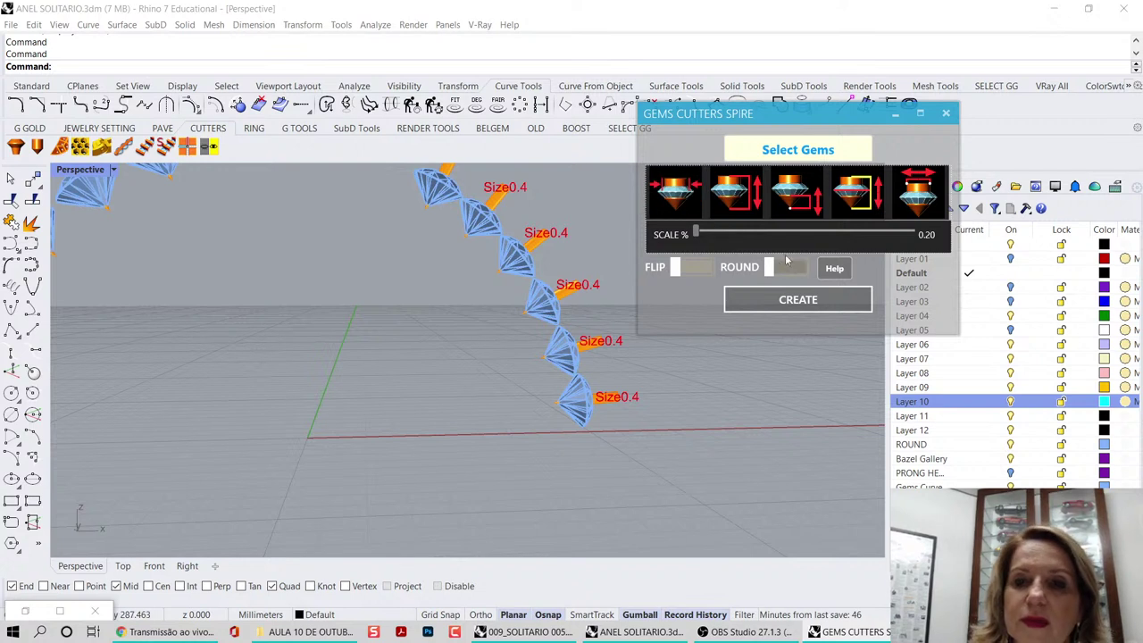
# - Set the cutter scale to 0.82 and show the cutters in the Front view in Ghosted display mode
pyautogui.moveTo(697, 232); pyautogui.dragTo(832, 234)
pyautogui.moveTo(527, 294); pyautogui.dragTo(499, 292, button='right')
pyautogui.doubleClick(84, 175)
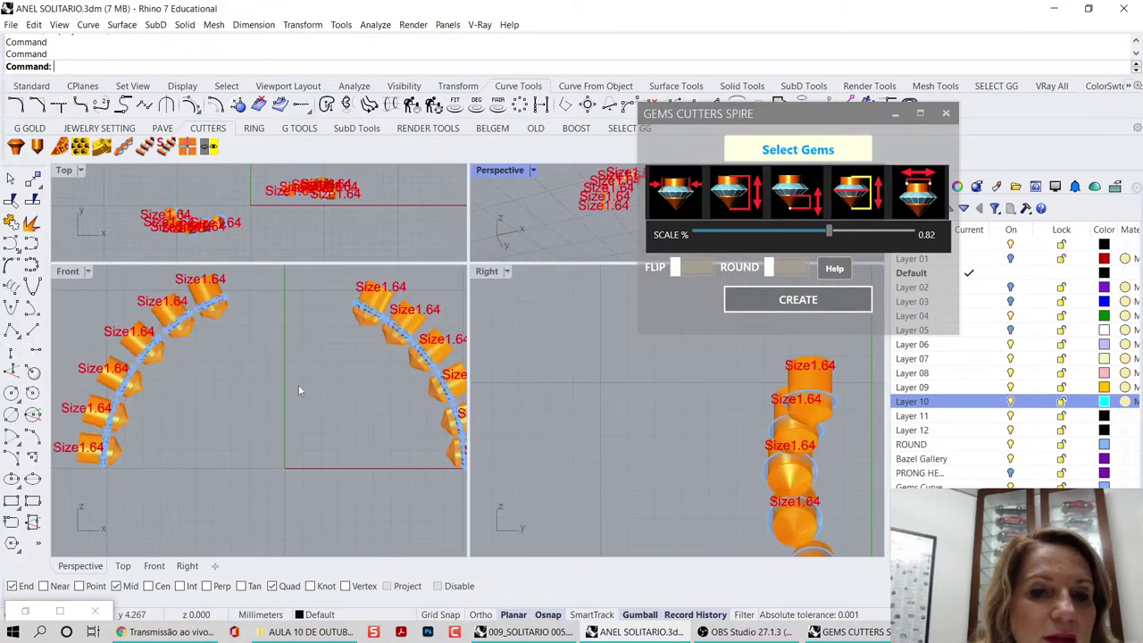
pyautogui.scroll(3, 348, 351)
pyautogui.doubleClick(68, 271)
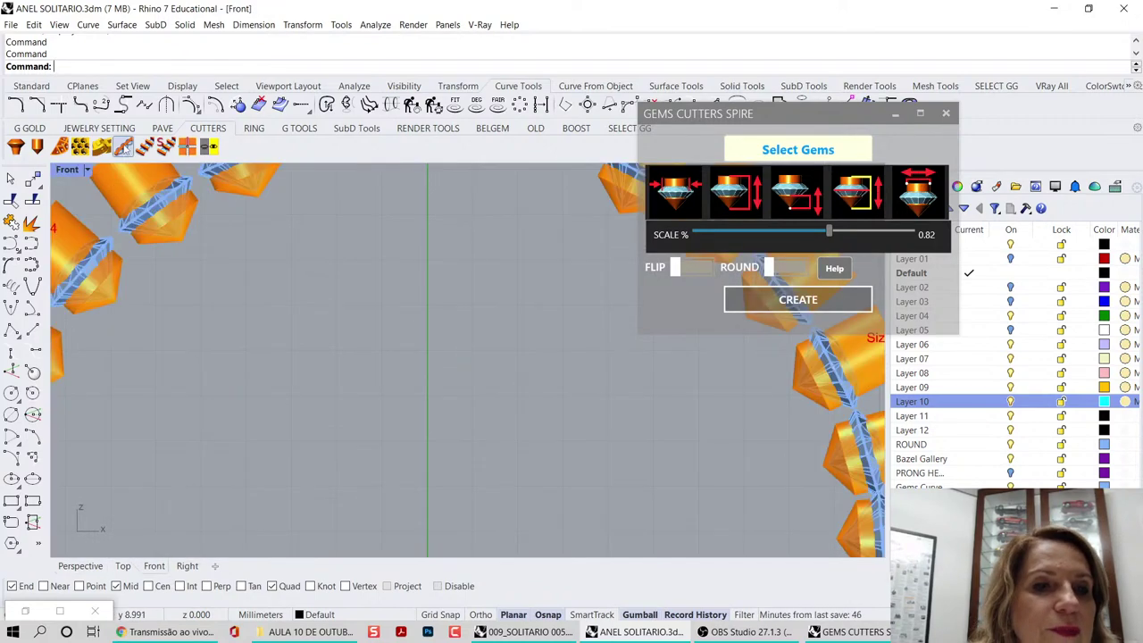
pyautogui.click(89, 170)
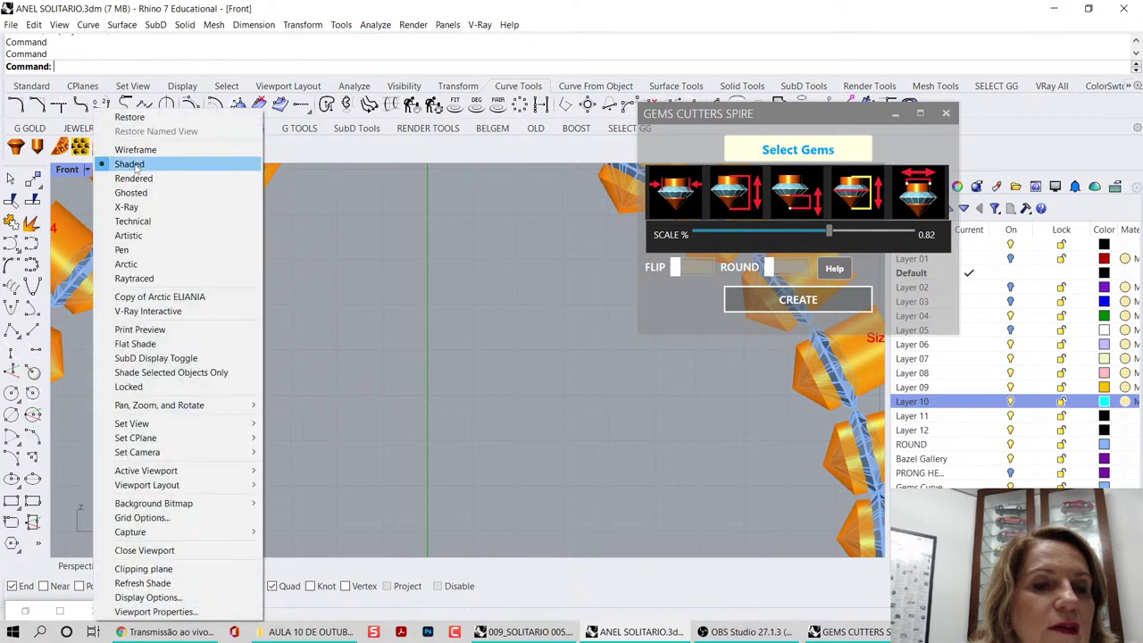
pyautogui.click(131, 192)
pyautogui.scroll(3, 387, 316)
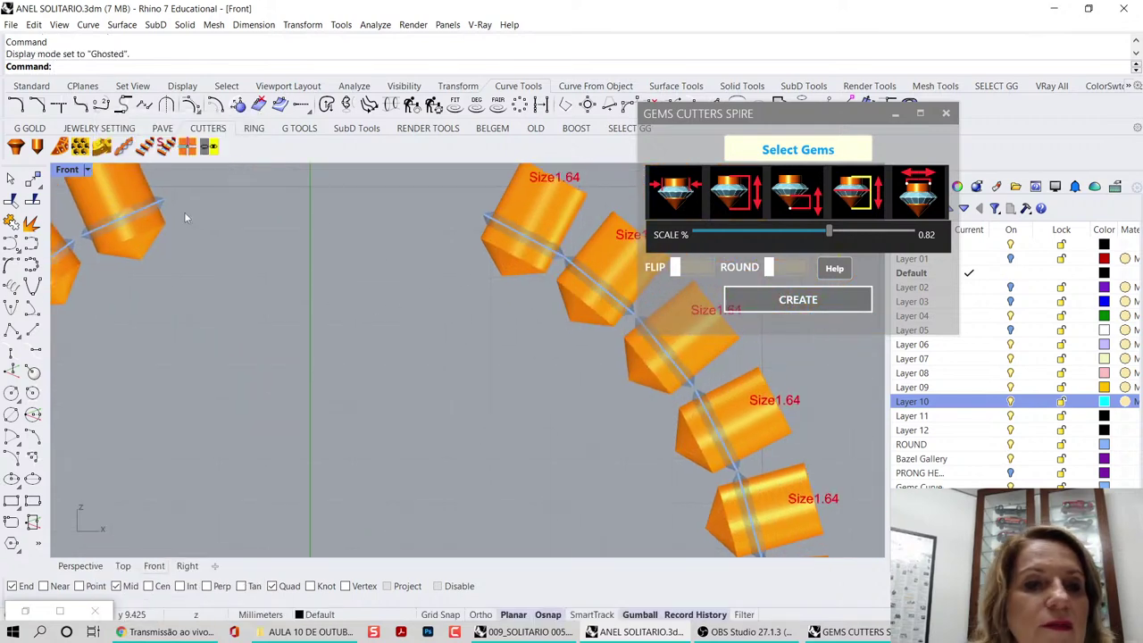
pyautogui.scroll(3, 453, 230)
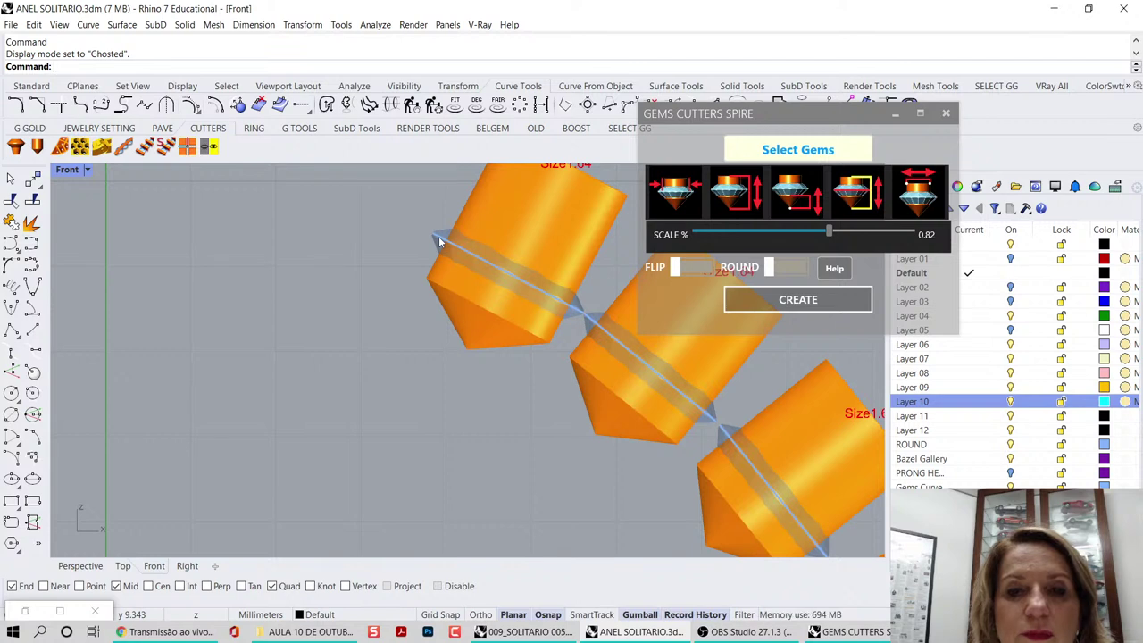
# - Set the cutters' spire move to 0.28 and reduce the neck scale so the shafts taper away from the gems
pyautogui.click(811, 218)
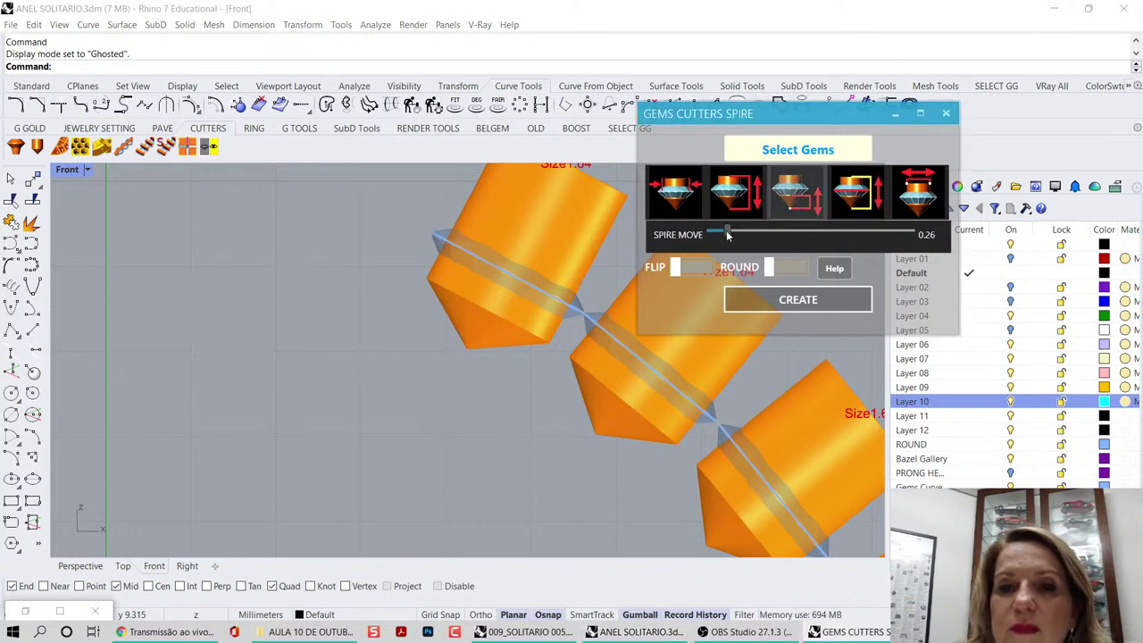
pyautogui.moveTo(731, 234); pyautogui.dragTo(731, 234)
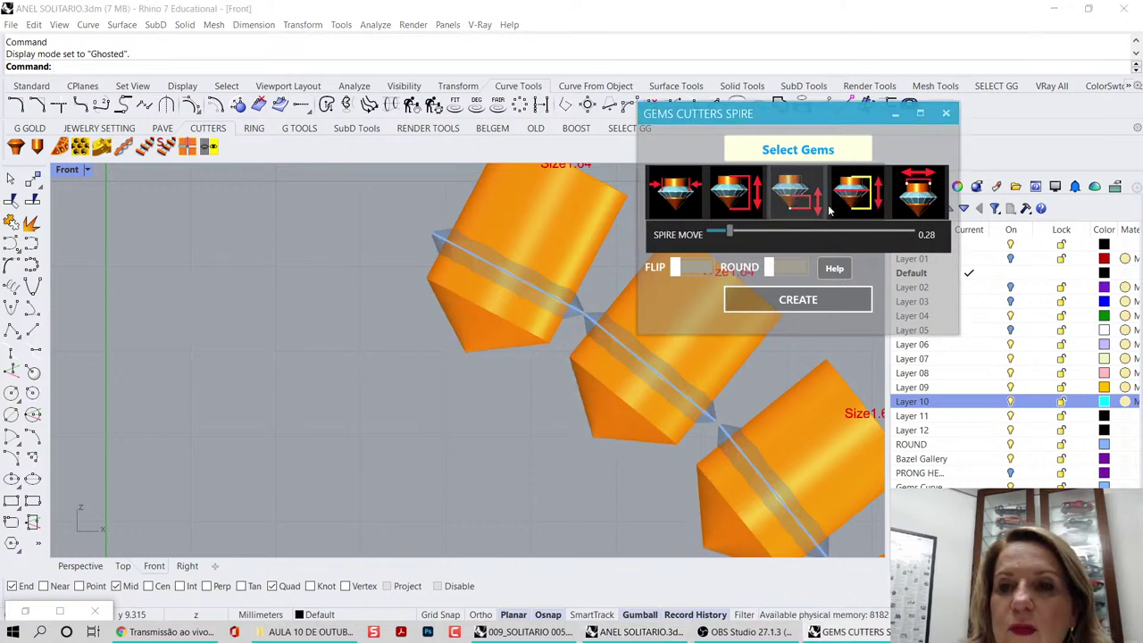
pyautogui.click(917, 192)
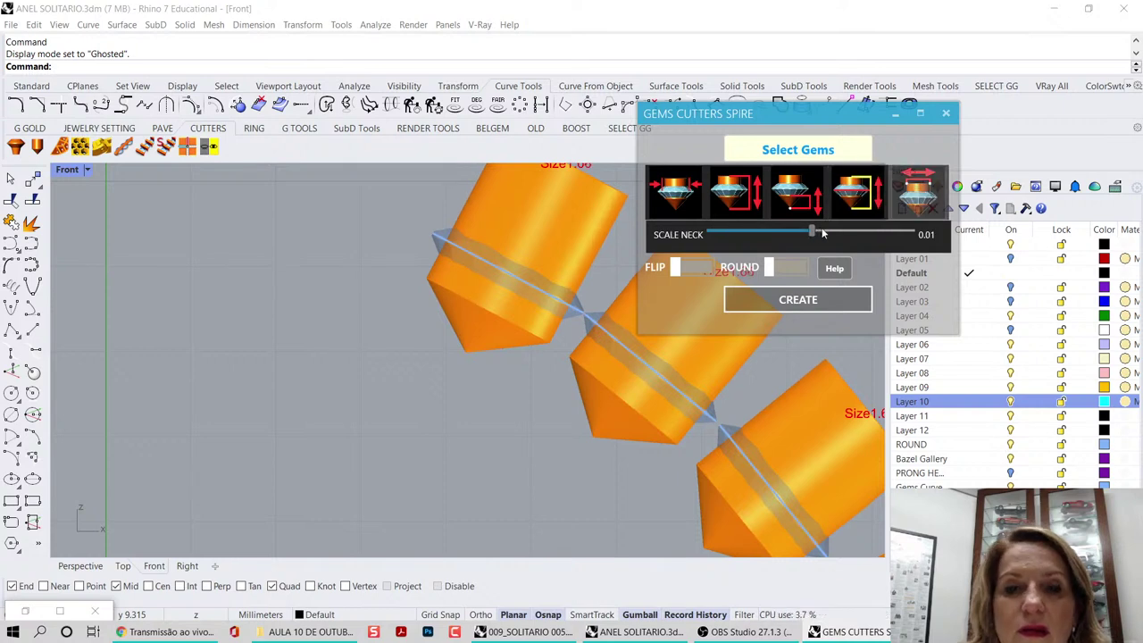
pyautogui.moveTo(823, 232); pyautogui.dragTo(782, 235)
# - Try a cutter scale of 0.20 and bring the scale back up to about 0.81
pyautogui.click(734, 198)
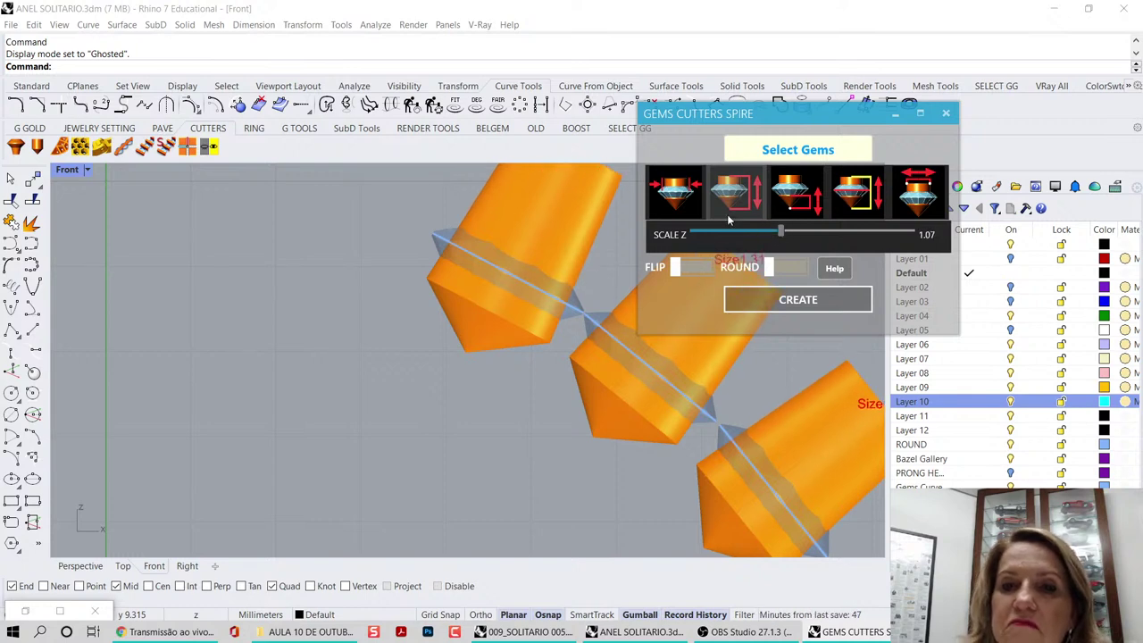
pyautogui.click(677, 192)
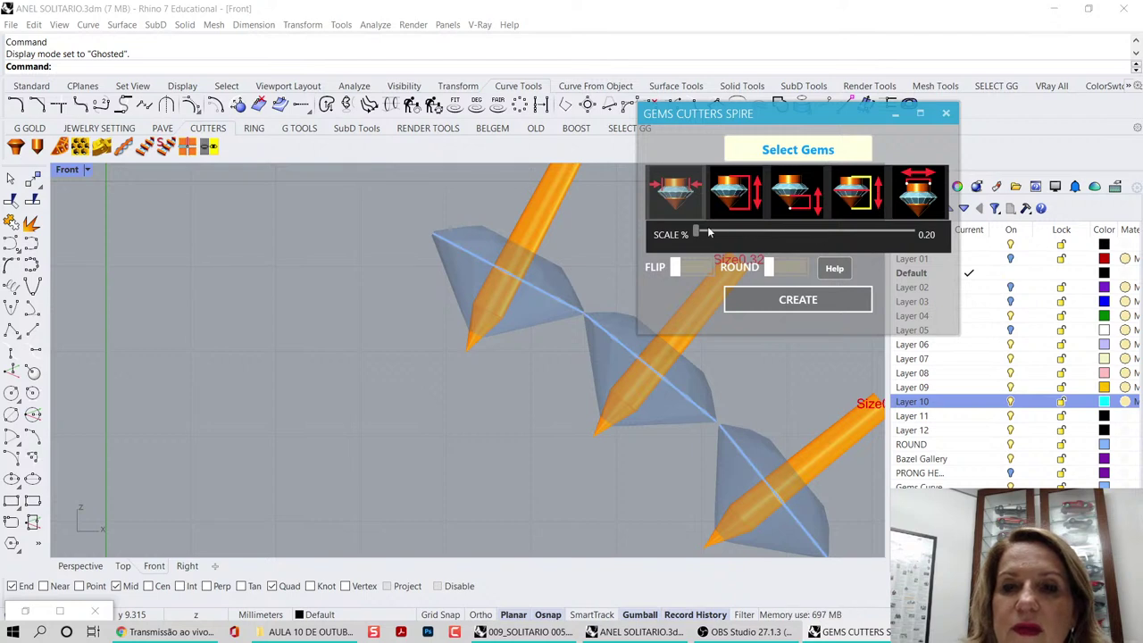
pyautogui.moveTo(707, 232); pyautogui.dragTo(828, 243)
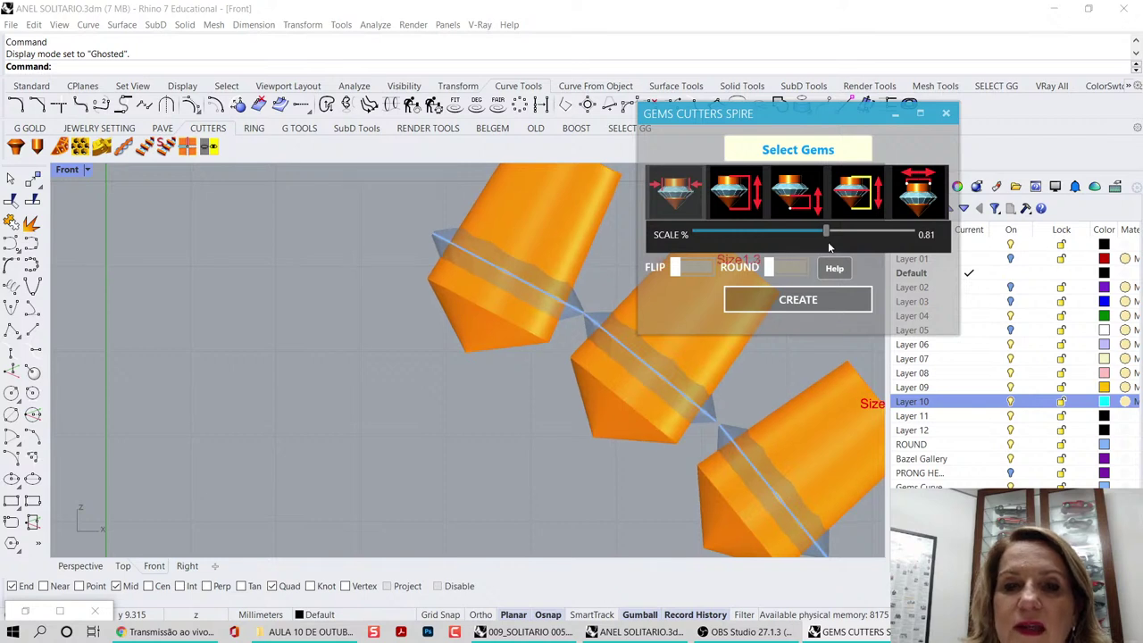
pyautogui.click(745, 199)
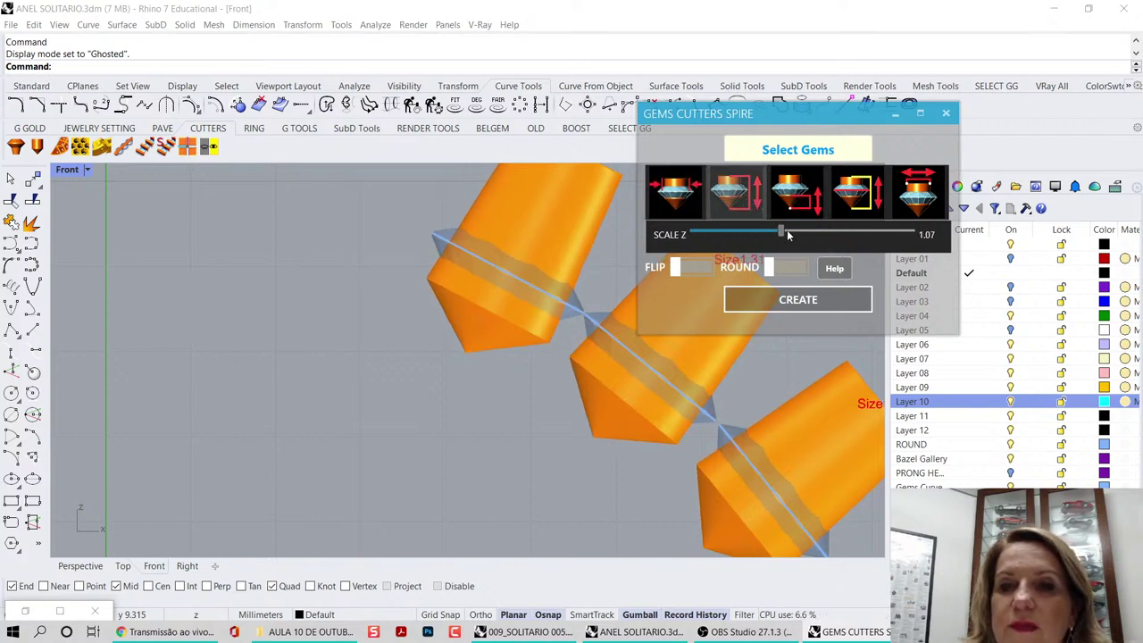
# - Set the spire move to 0.29 and Move Z to 0.14, create the gem cutters, and return to the Perspective view
pyautogui.click(798, 201)
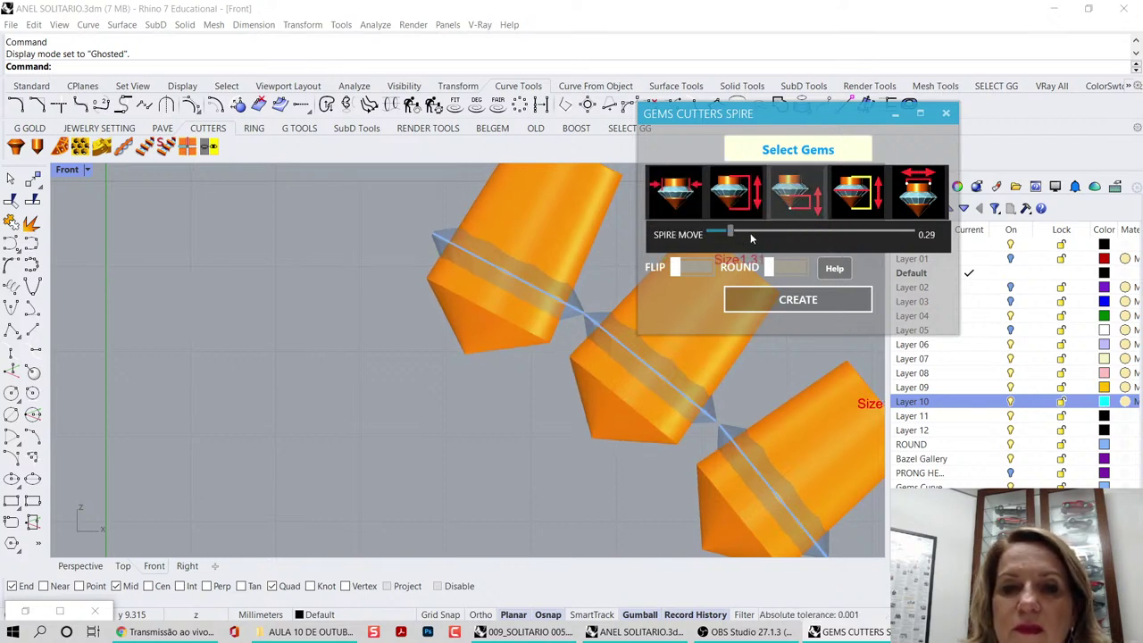
pyautogui.moveTo(751, 238)
pyautogui.mouseDown()
pyautogui.moveTo(729, 234)
pyautogui.moveTo(761, 231)
pyautogui.mouseUp()
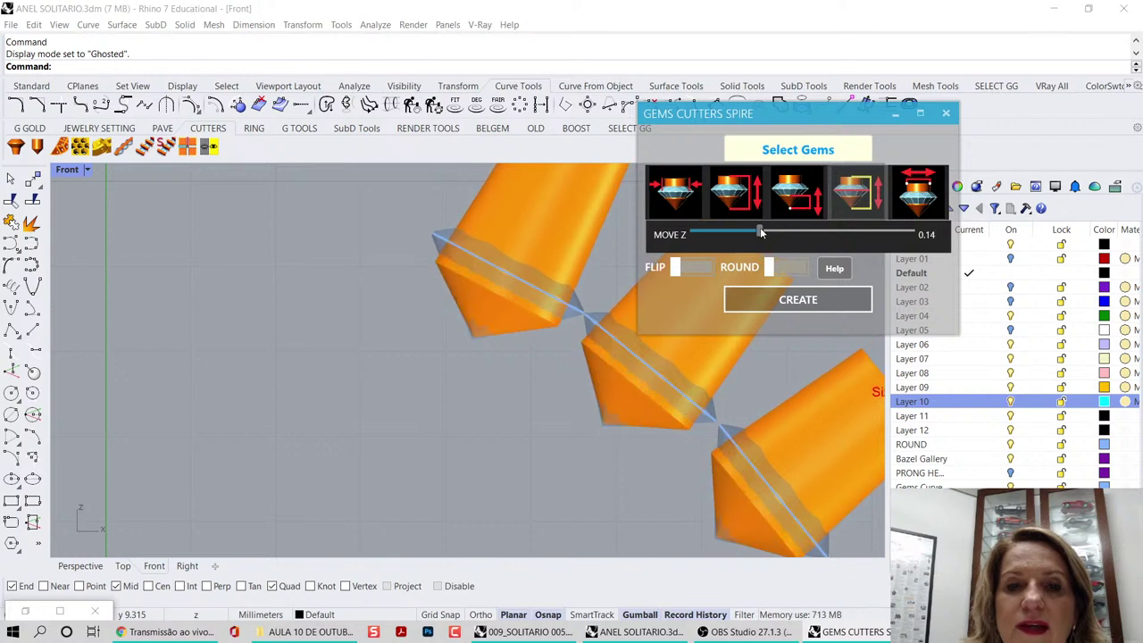
pyautogui.click(820, 302)
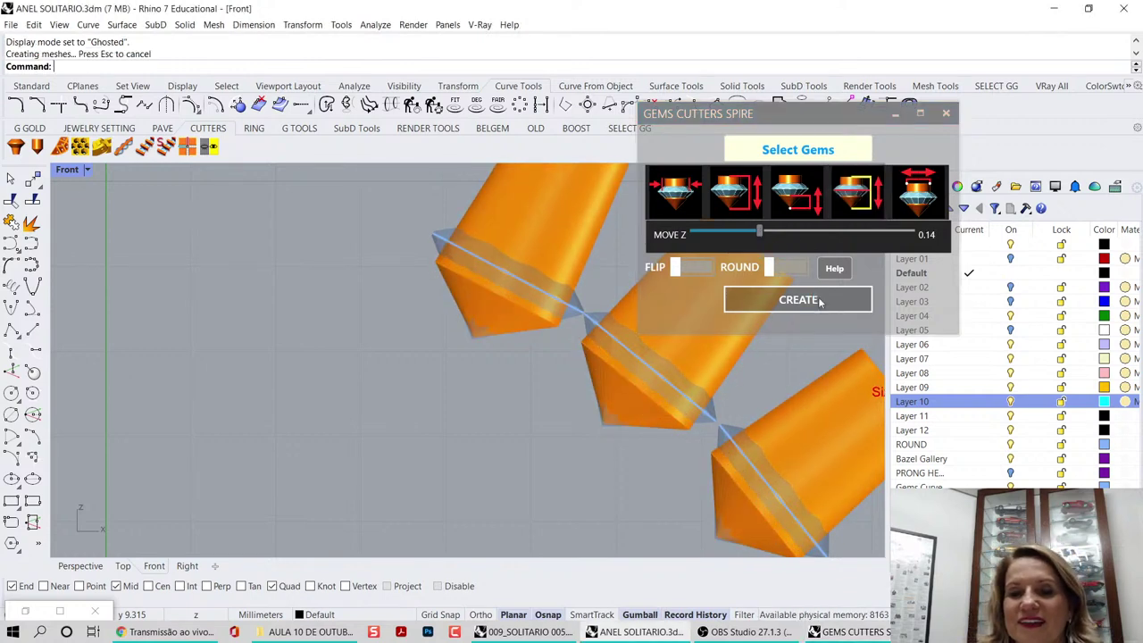
pyautogui.click(945, 117)
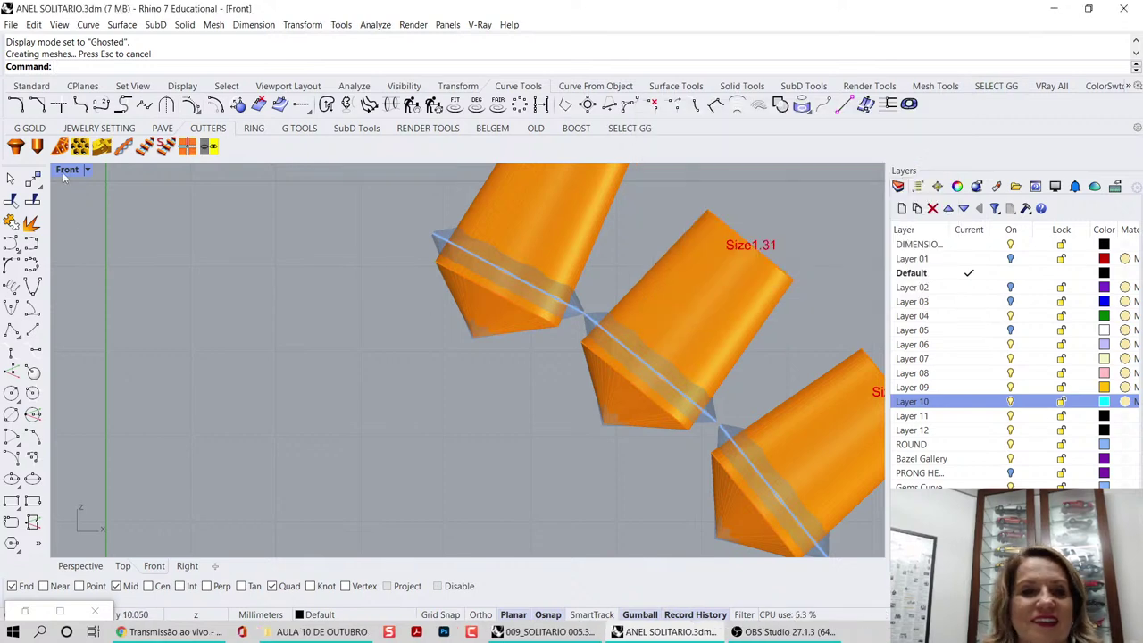
pyautogui.hotkey('ctrl', 'm')
pyautogui.doubleClick(487, 172)
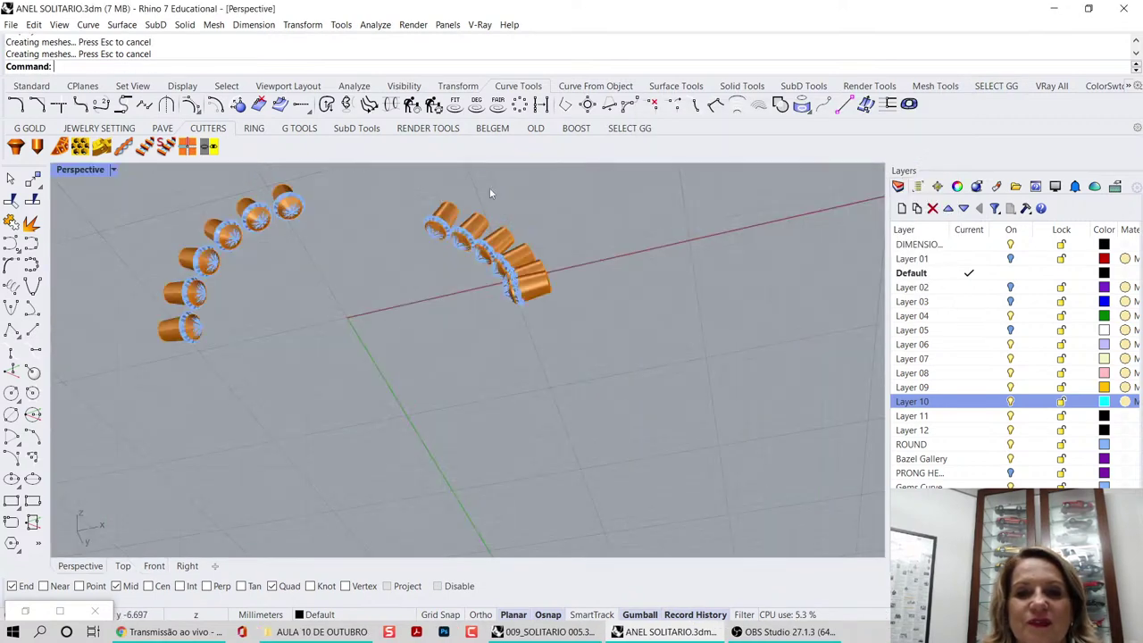
pyautogui.moveTo(545, 375); pyautogui.dragTo(376, 353, button='right')
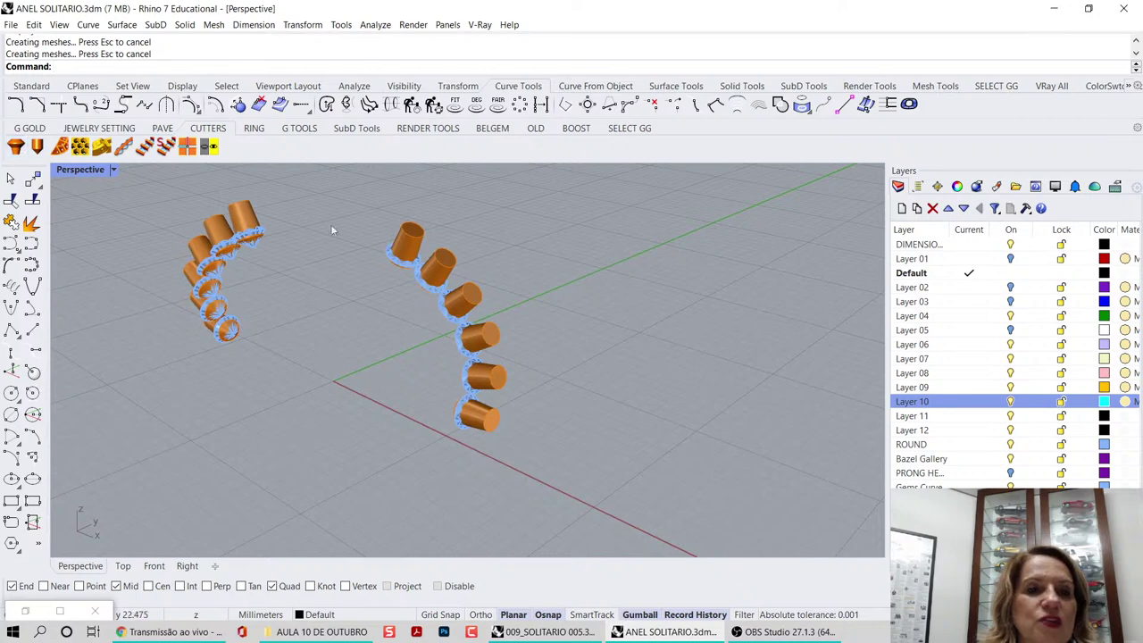
# - Show all the hidden ring parts again around the gem cutters
pyautogui.middleClick(724, 307)
pyautogui.click(663, 268)
pyautogui.moveTo(663, 268); pyautogui.dragTo(382, 268, button='right')
# - Boolean-union the ring shank with the prongs on both shoulders
pyautogui.click(384, 268)
pyautogui.click(258, 324)
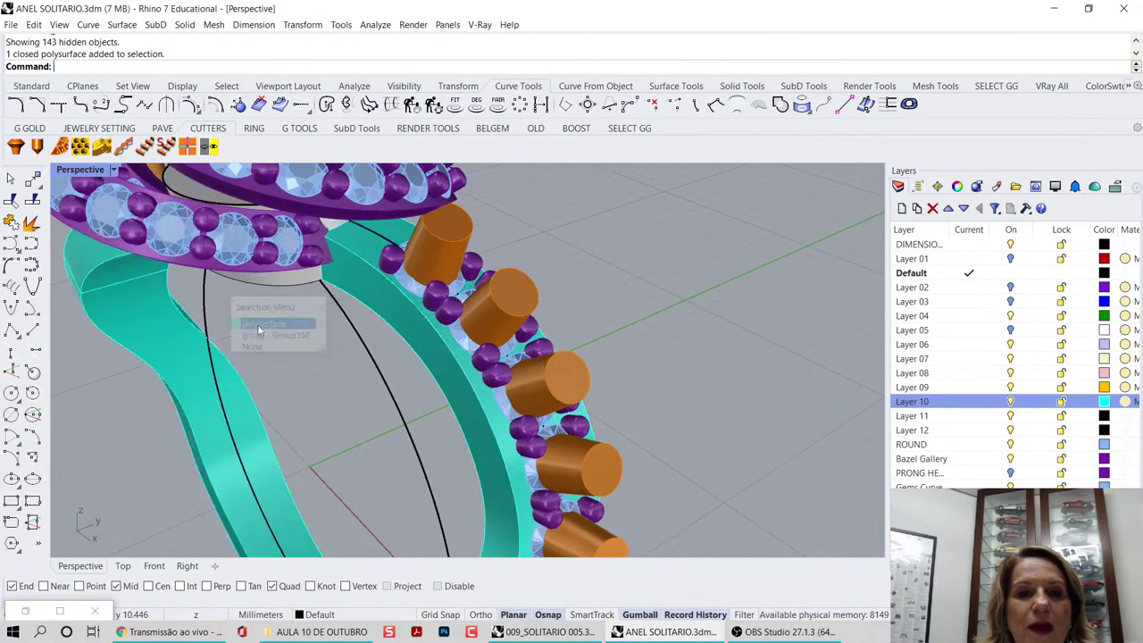
pyautogui.scroll(-2, 386, 267)
pyautogui.moveTo(391, 266); pyautogui.dragTo(513, 268, button='right')
pyautogui.scroll(8, 232, 309)
pyautogui.keyDown('shift'); pyautogui.click(244, 295); pyautogui.keyUp('shift')
pyautogui.scroll(-5, 243, 297)
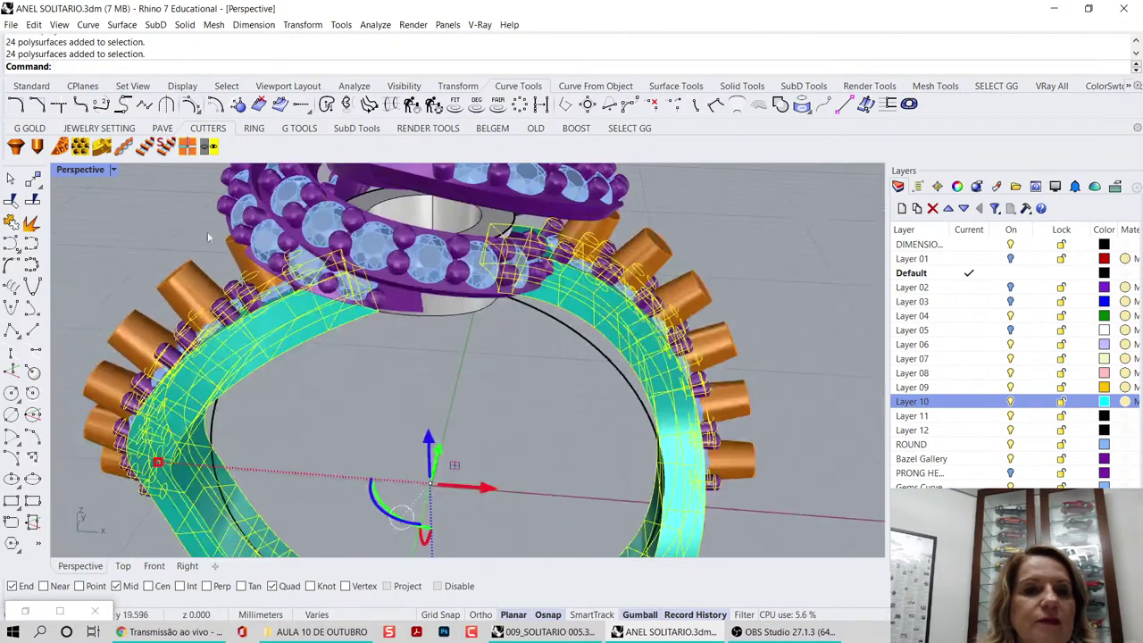
pyautogui.click(742, 86)
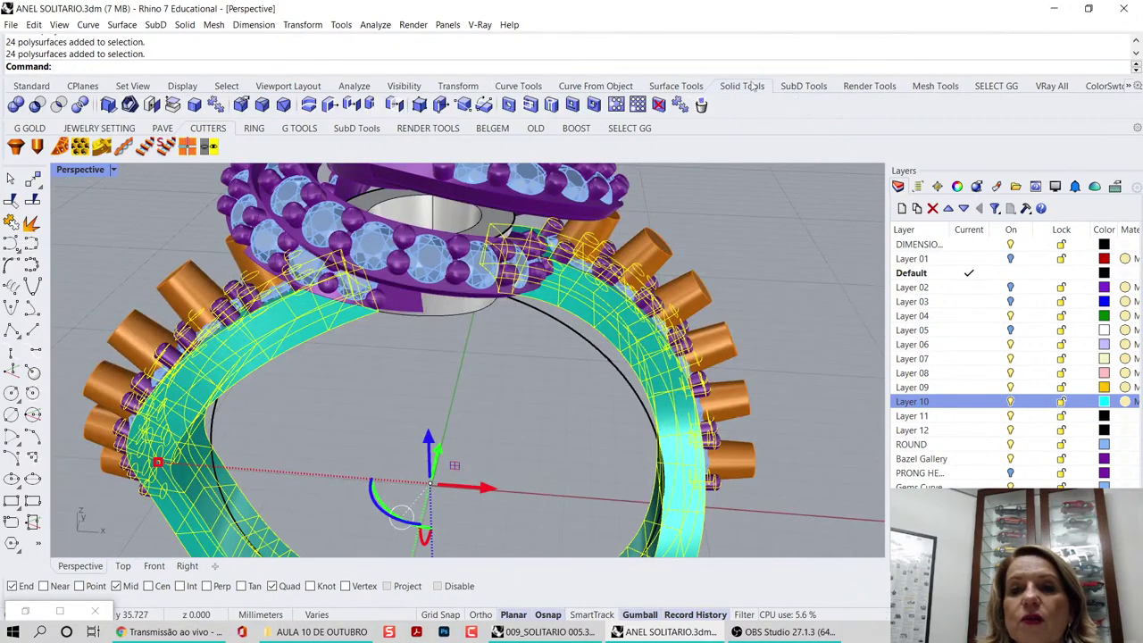
pyautogui.click(15, 104)
pyautogui.scroll(-6, 374, 359)
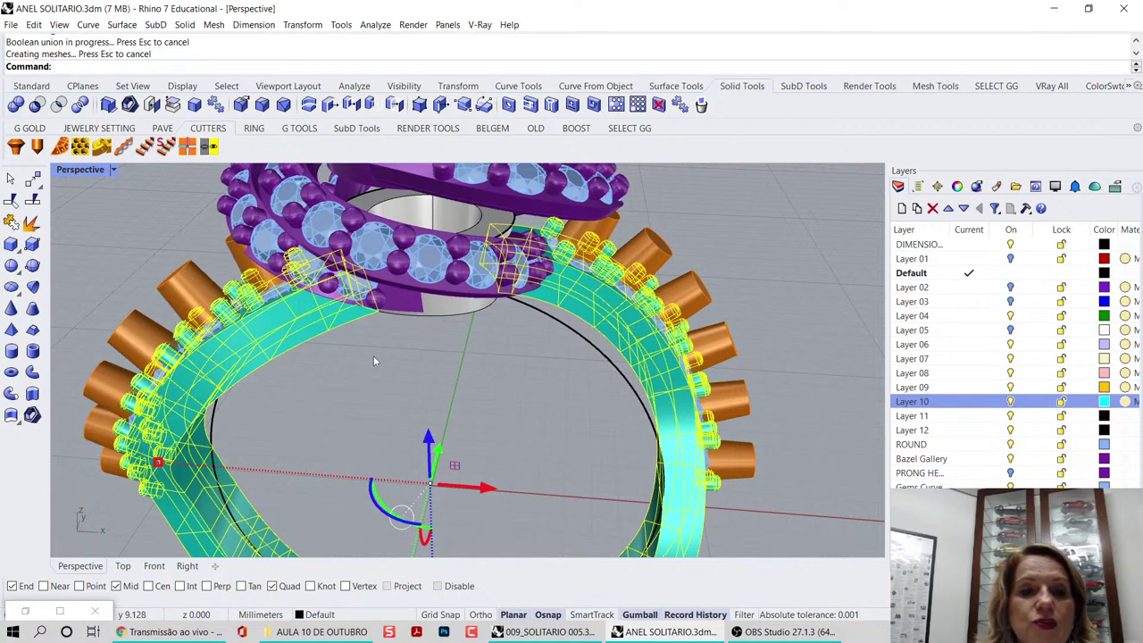
pyautogui.click(384, 367)
# - Subtract the gem cutters on both shoulders from the shank with Boolean Difference, deleting the cutters
pyautogui.moveTo(549, 350); pyautogui.dragTo(446, 341, button='right')
pyautogui.scroll(3, 444, 342)
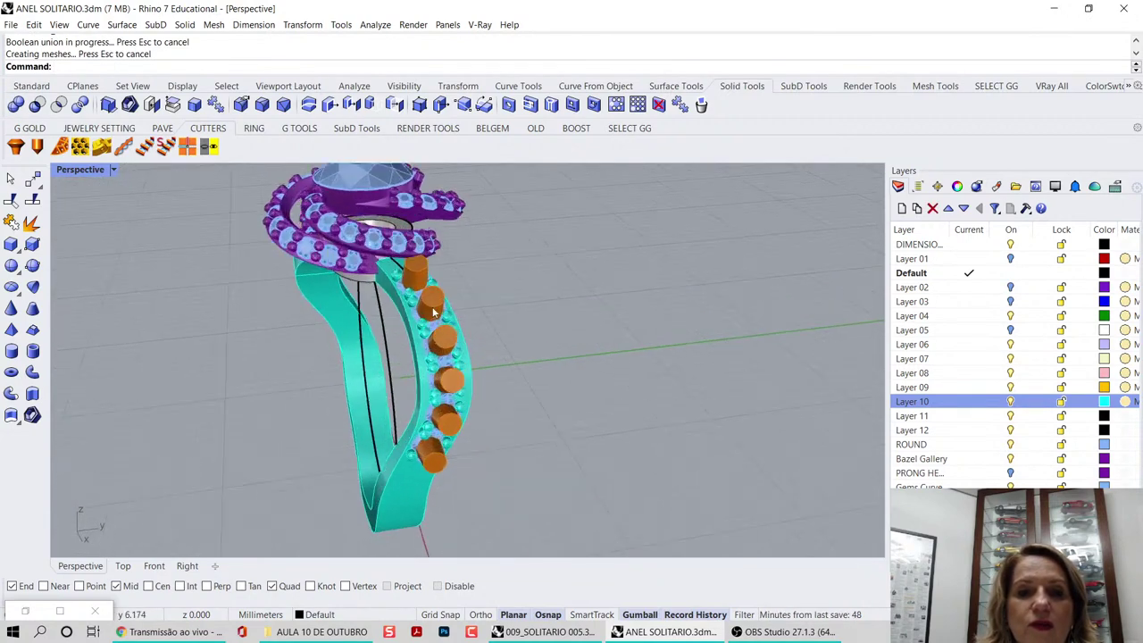
pyautogui.click(36, 105)
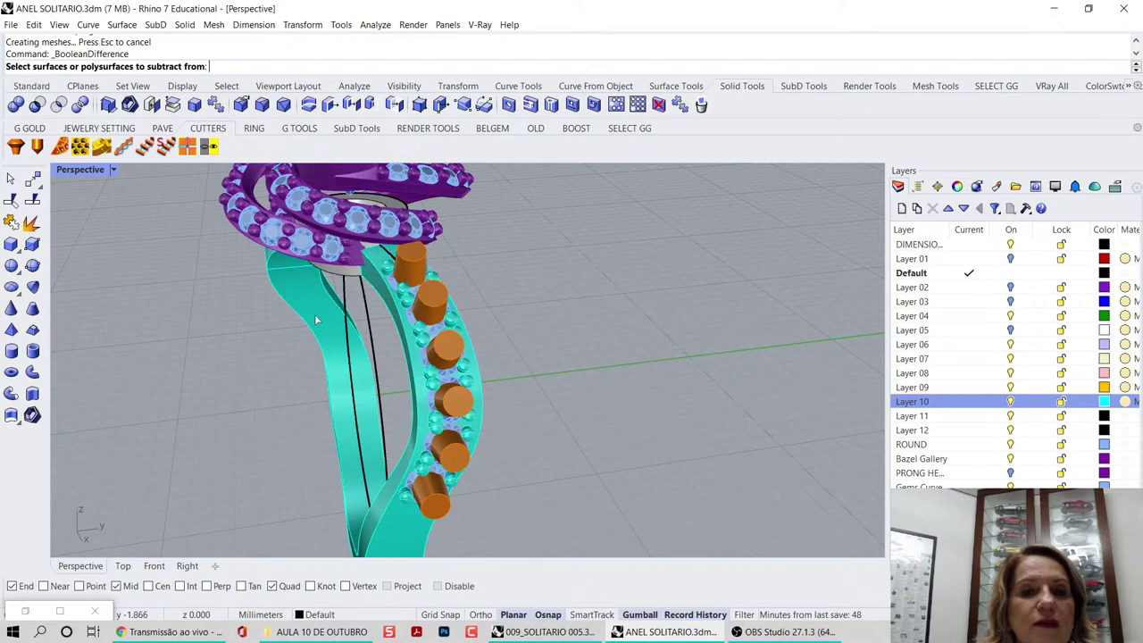
pyautogui.click(401, 389)
pyautogui.press('Return')
pyautogui.moveTo(417, 404); pyautogui.dragTo(443, 405, button='right')
pyautogui.scroll(4, 486, 386)
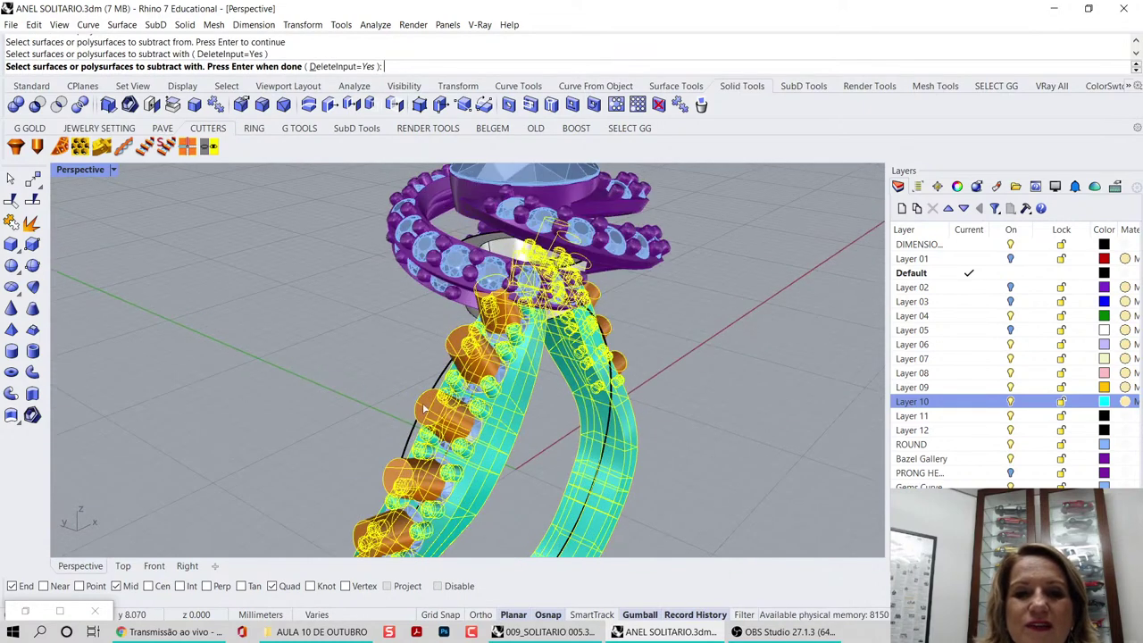
pyautogui.press('Return')
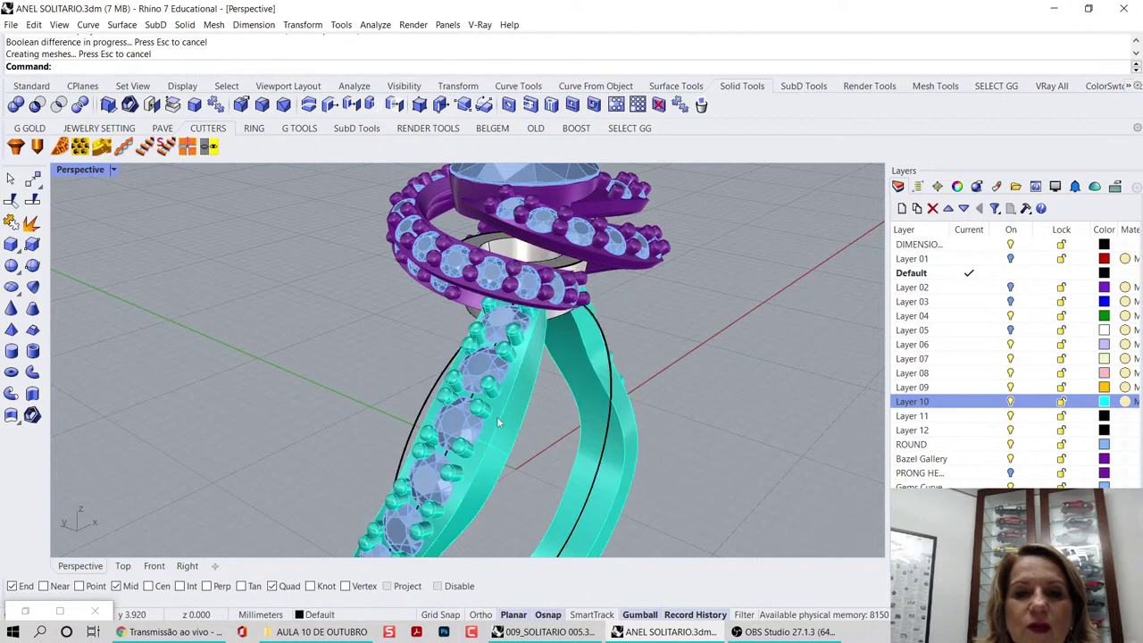
# - Hide the closed finger-size curve inside the shank
pyautogui.moveTo(499, 422); pyautogui.dragTo(357, 358, button='right')
pyautogui.scroll(8, 361, 274)
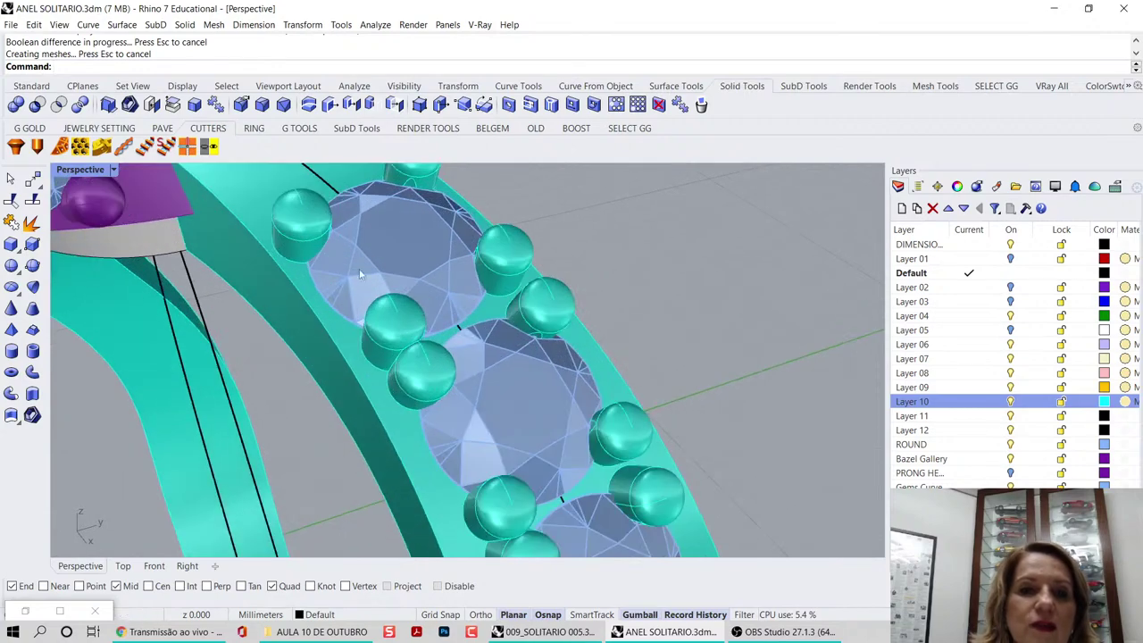
pyautogui.moveTo(304, 311); pyautogui.dragTo(492, 324, button='right')
pyautogui.scroll(-5, 377, 312)
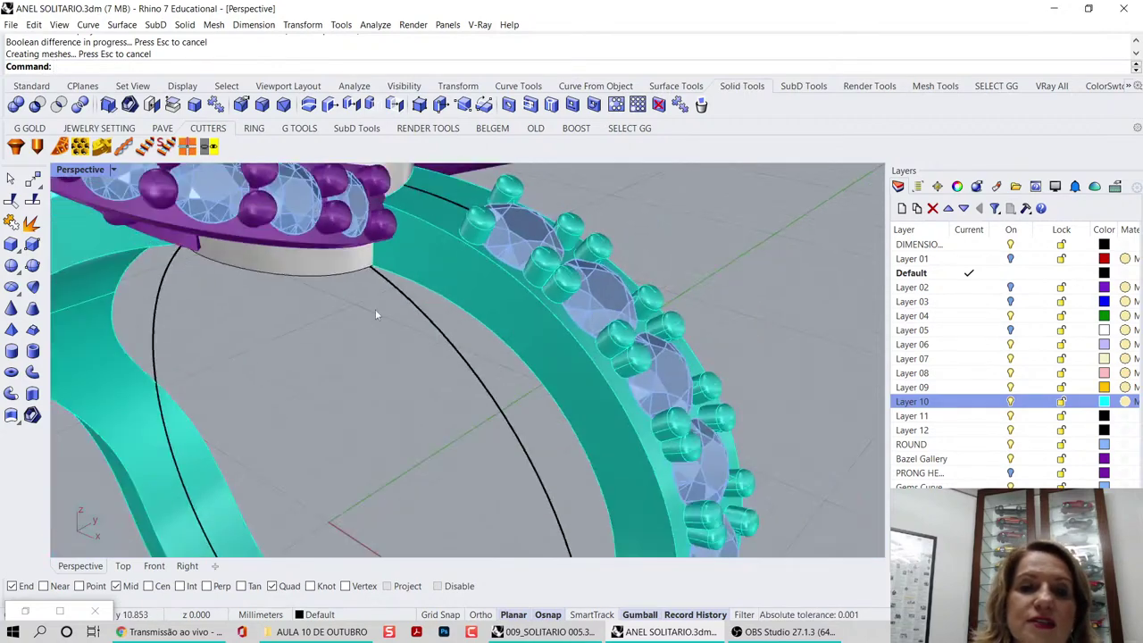
pyautogui.moveTo(377, 312); pyautogui.dragTo(509, 284, button='right')
pyautogui.scroll(-3, 508, 268)
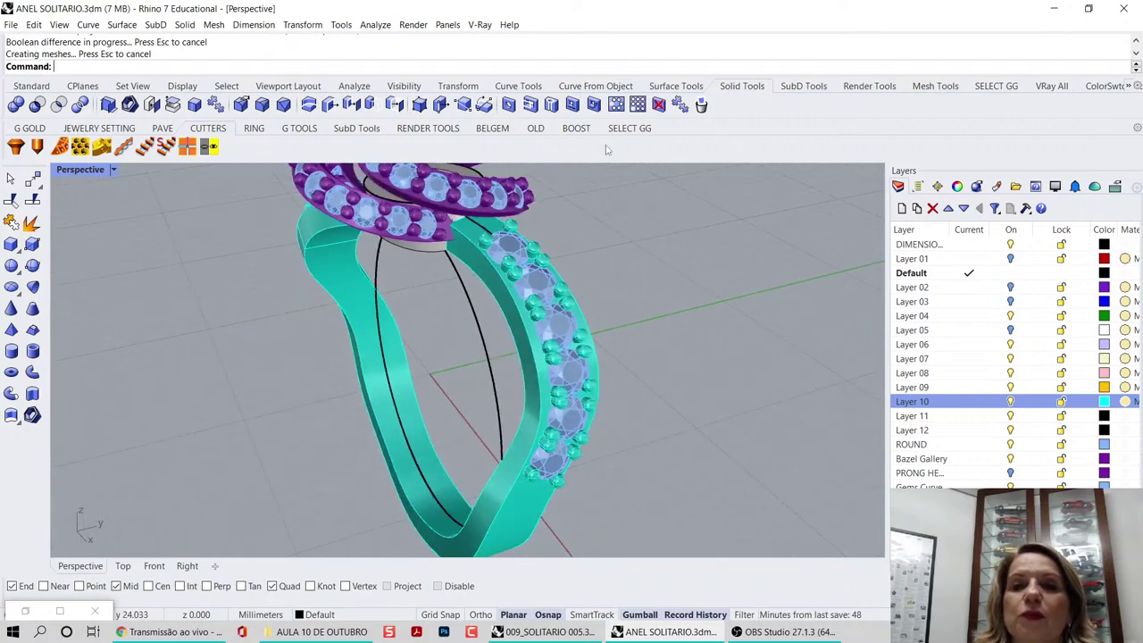
pyautogui.click(467, 350)
pyautogui.middleClick(675, 284)
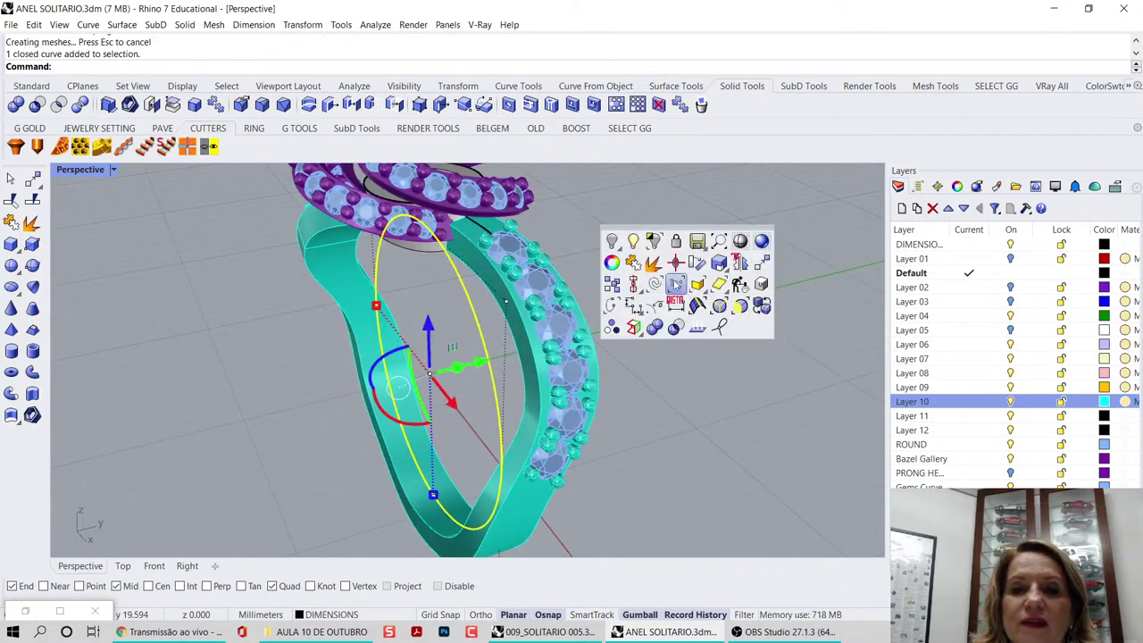
pyautogui.click(612, 241)
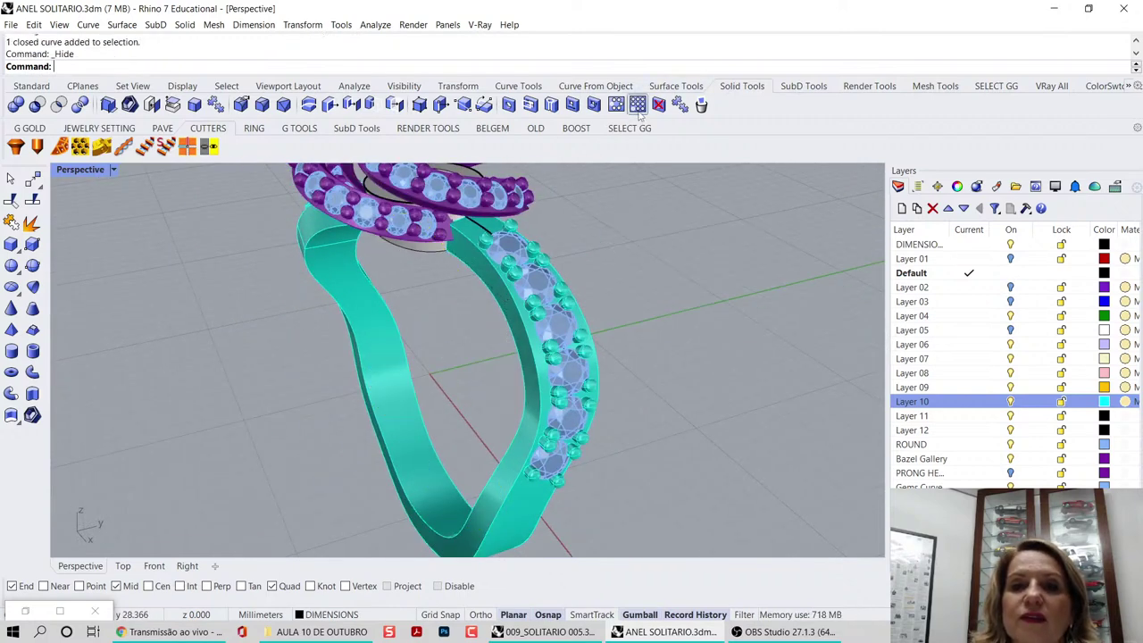
# - Fillet the inner edges of the shank with a radius of 0.6 mm
pyautogui.click(261, 105)
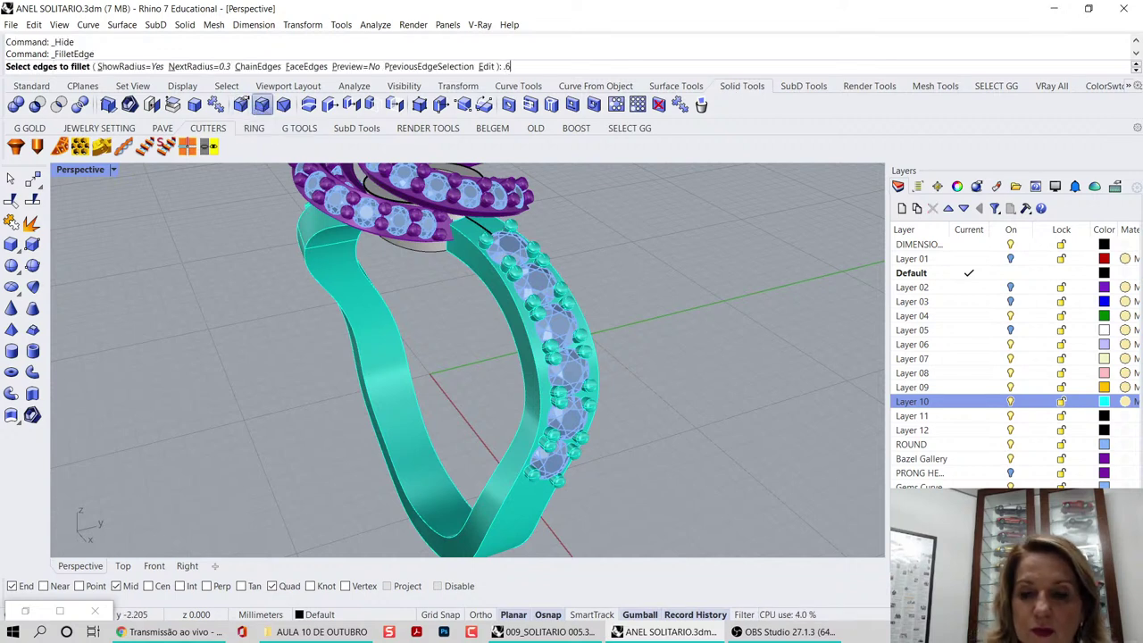
pyautogui.write('.6')
pyautogui.press('Return')
pyautogui.click(361, 308)
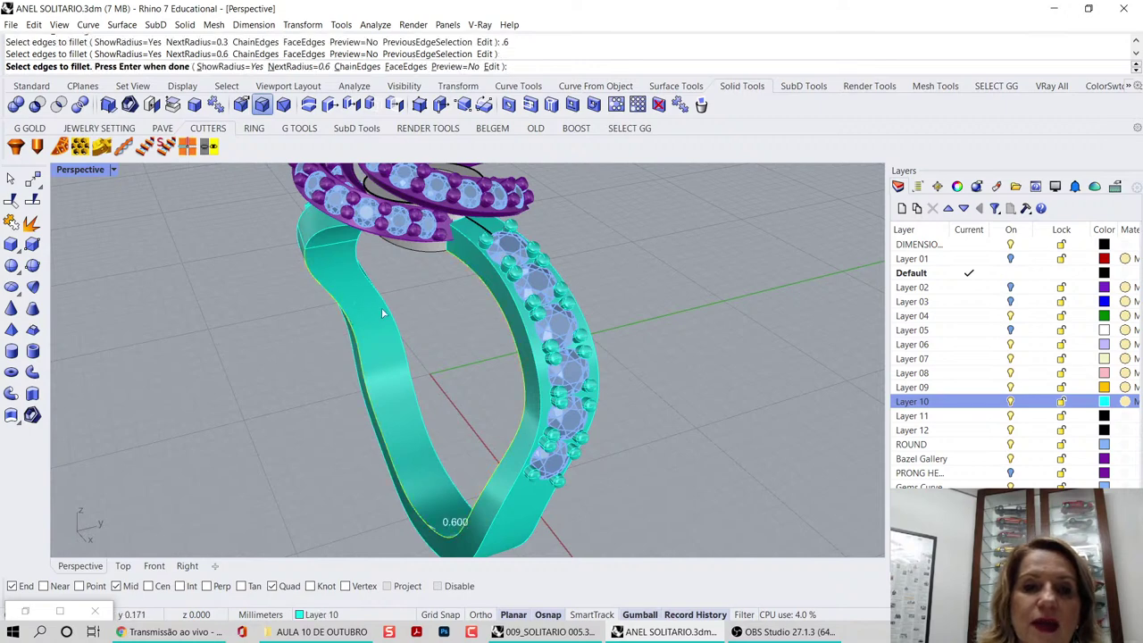
pyautogui.click(388, 310)
pyautogui.moveTo(388, 311); pyautogui.dragTo(474, 295, button='right')
pyautogui.click(312, 251)
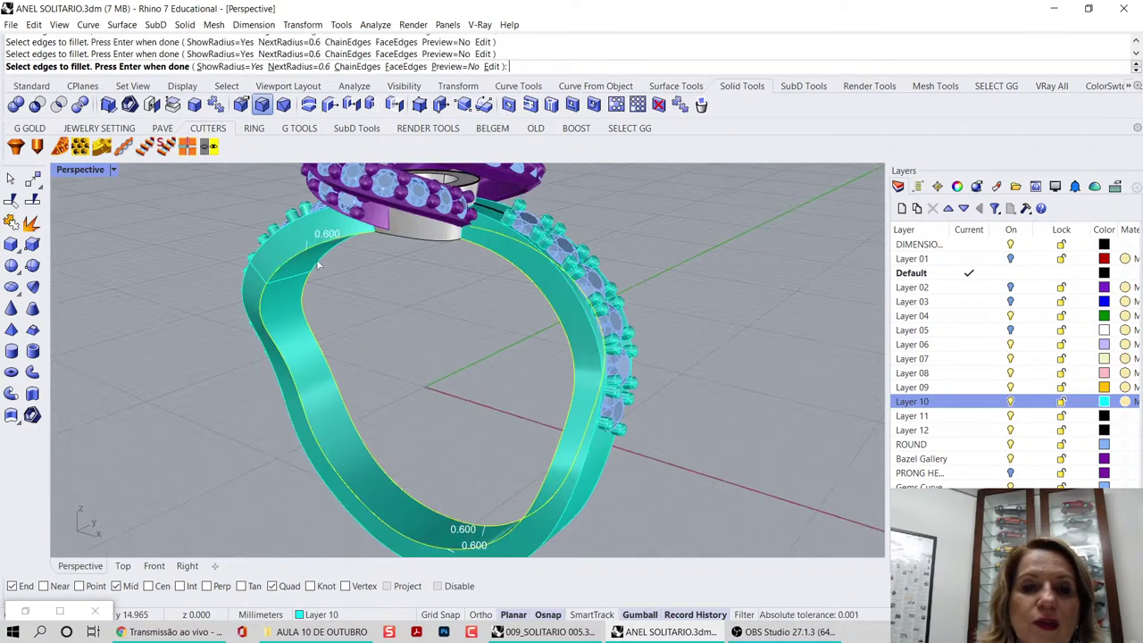
pyautogui.scroll(4, 327, 258)
pyautogui.scroll(-4, 325, 258)
pyautogui.moveTo(324, 258); pyautogui.dragTo(317, 257, button='right')
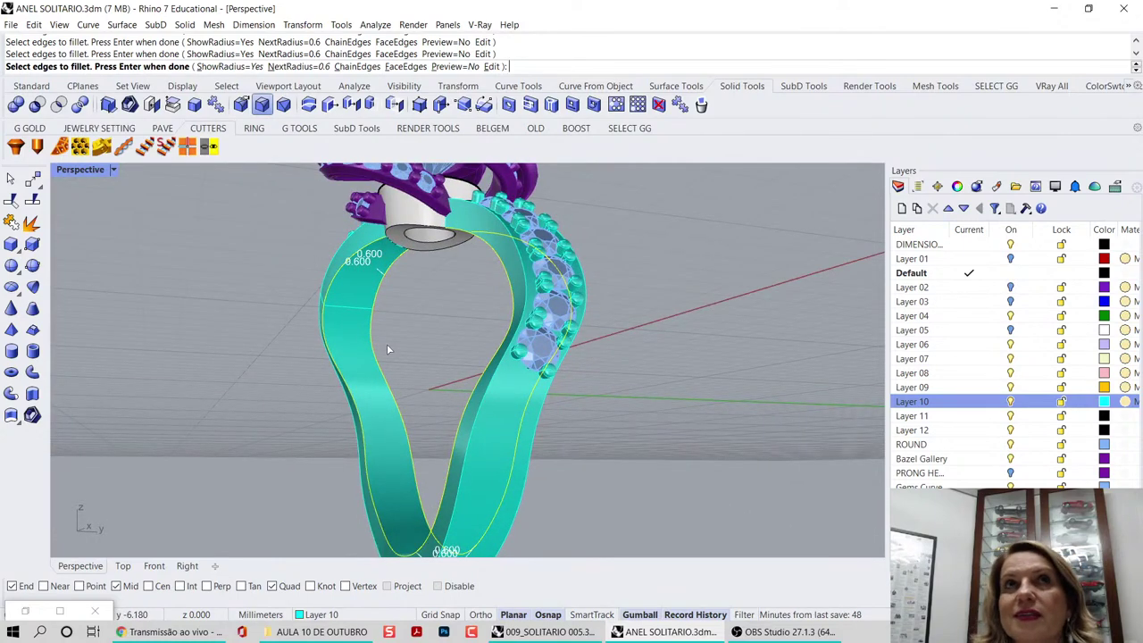
pyautogui.rightClick(441, 326)
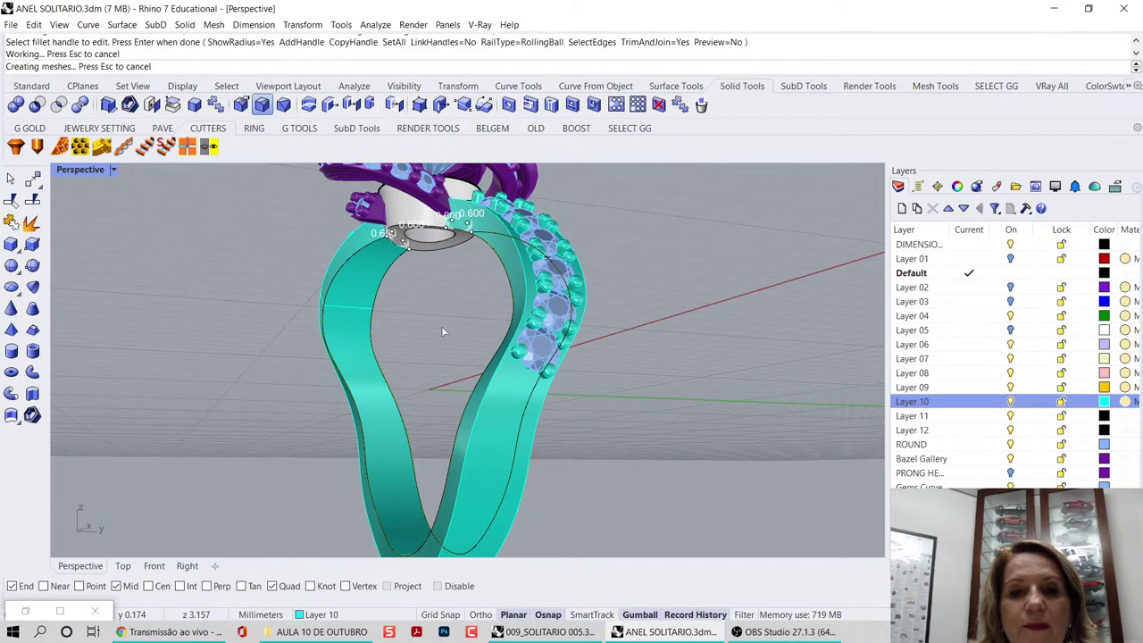
# - Examine the filleted shank in Rendered display mode and return the view to Shaded
pyautogui.moveTo(421, 285); pyautogui.dragTo(413, 375, button='right')
pyautogui.scroll(6, 522, 268)
pyautogui.scroll(-5, 428, 261)
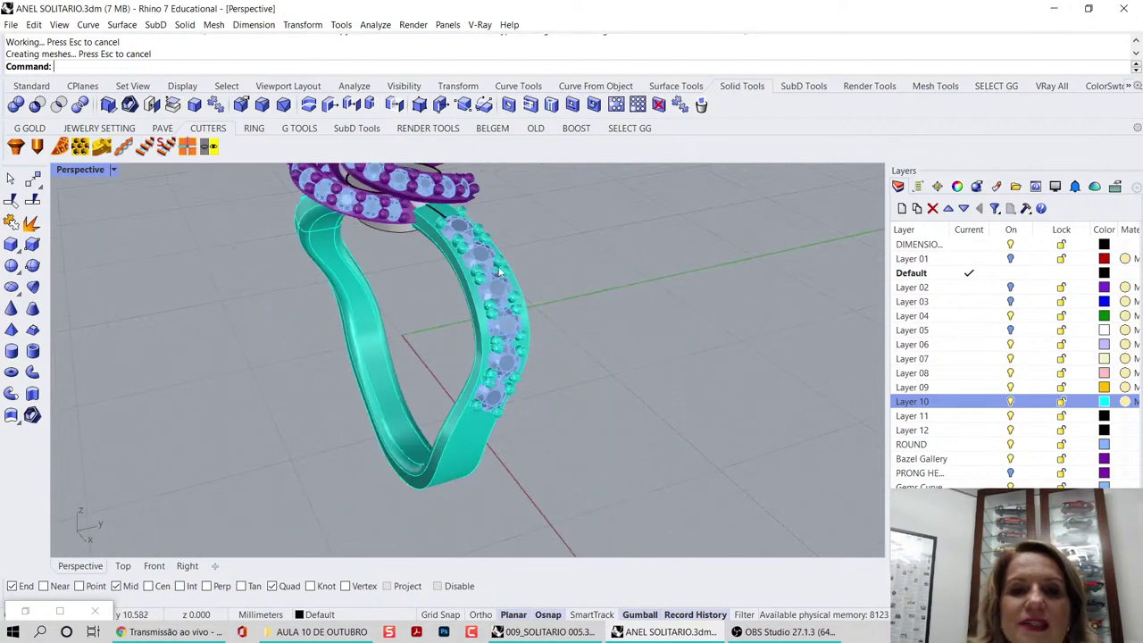
pyautogui.middleClick(413, 223)
pyautogui.click(528, 293)
pyautogui.moveTo(454, 385); pyautogui.dragTo(533, 274, button='right')
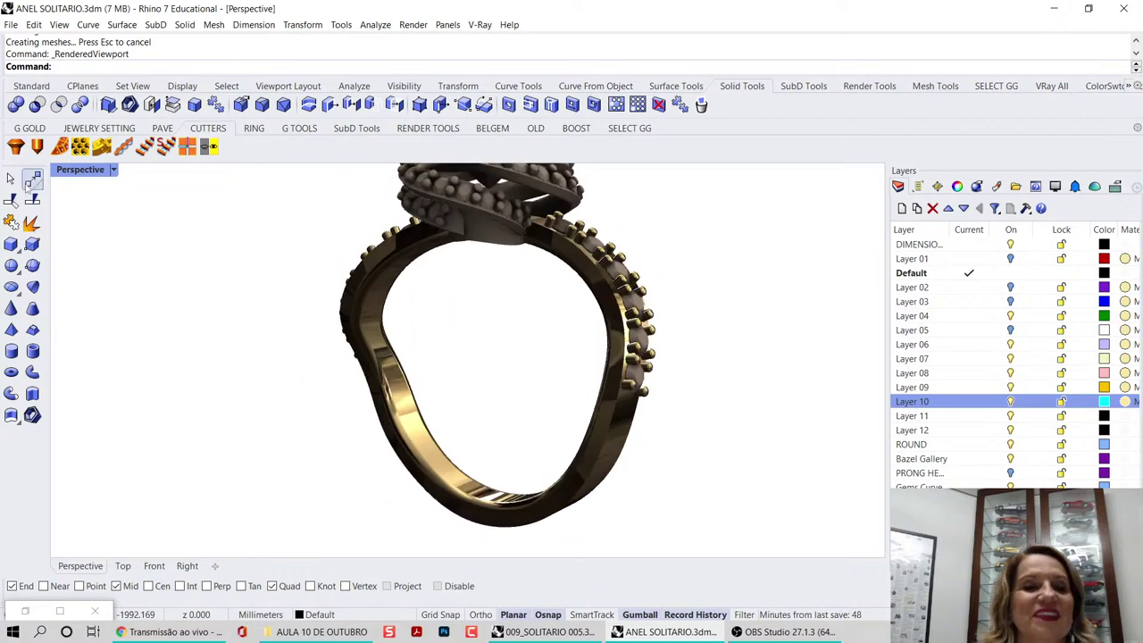
pyautogui.click(114, 170)
pyautogui.click(170, 161)
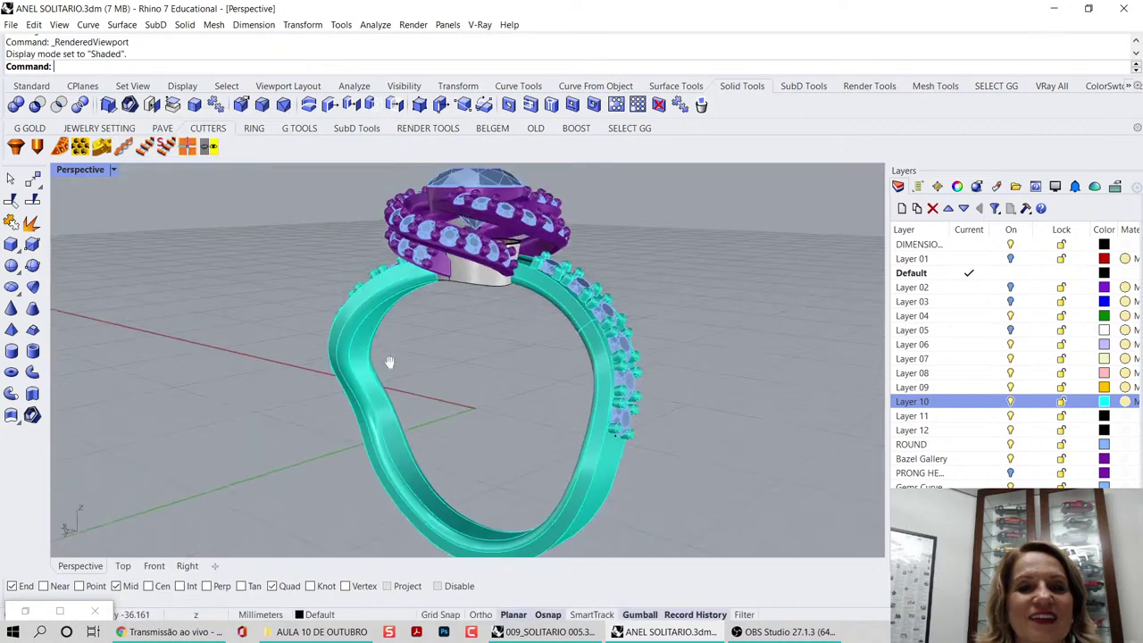
# - Boolean-union the tapered collar with the gem-set bands of the ring head and their prongs
pyautogui.scroll(3, 437, 330)
pyautogui.click(447, 397)
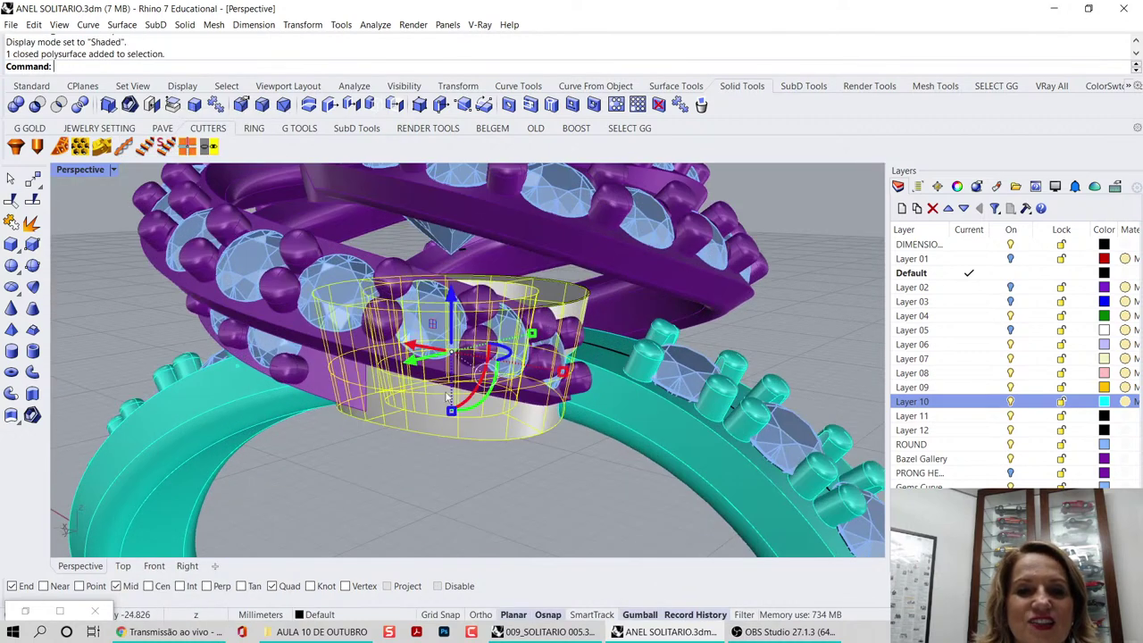
pyautogui.keyDown('shift'); pyautogui.click(346, 393); pyautogui.keyUp('shift')
pyautogui.keyDown('shift'); pyautogui.click(439, 353); pyautogui.keyUp('shift')
pyautogui.keyDown('shift'); pyautogui.click(618, 274); pyautogui.keyUp('shift')
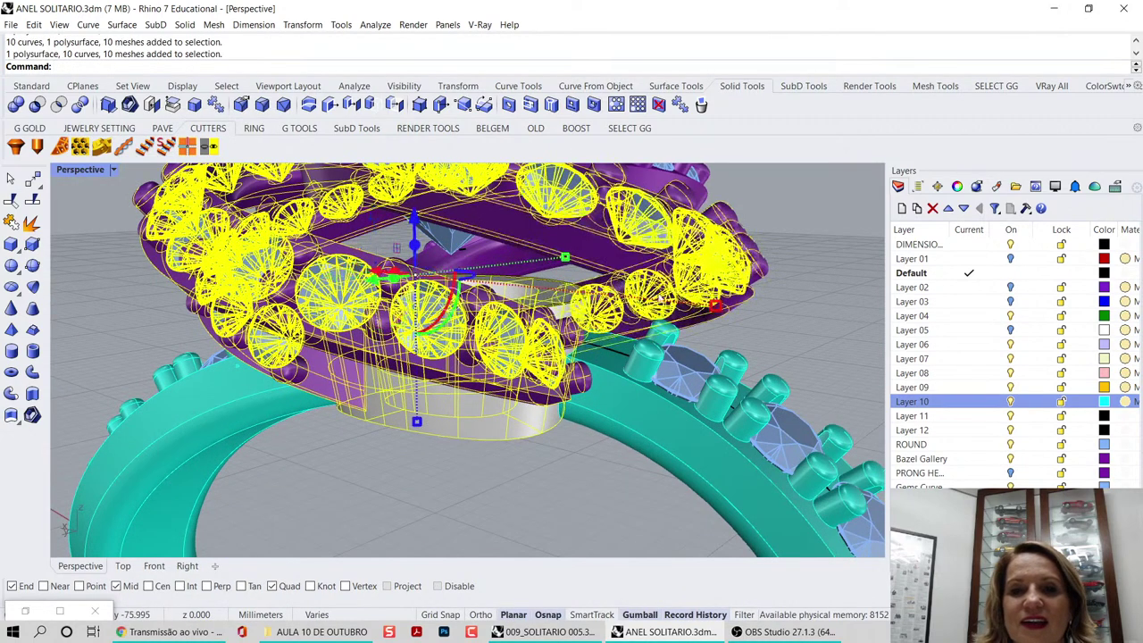
pyautogui.scroll(-7, 583, 288)
pyautogui.moveTo(674, 271); pyautogui.dragTo(279, 335, button='right')
pyautogui.moveTo(508, 290); pyautogui.dragTo(411, 246, button='right')
pyautogui.scroll(3, 442, 318)
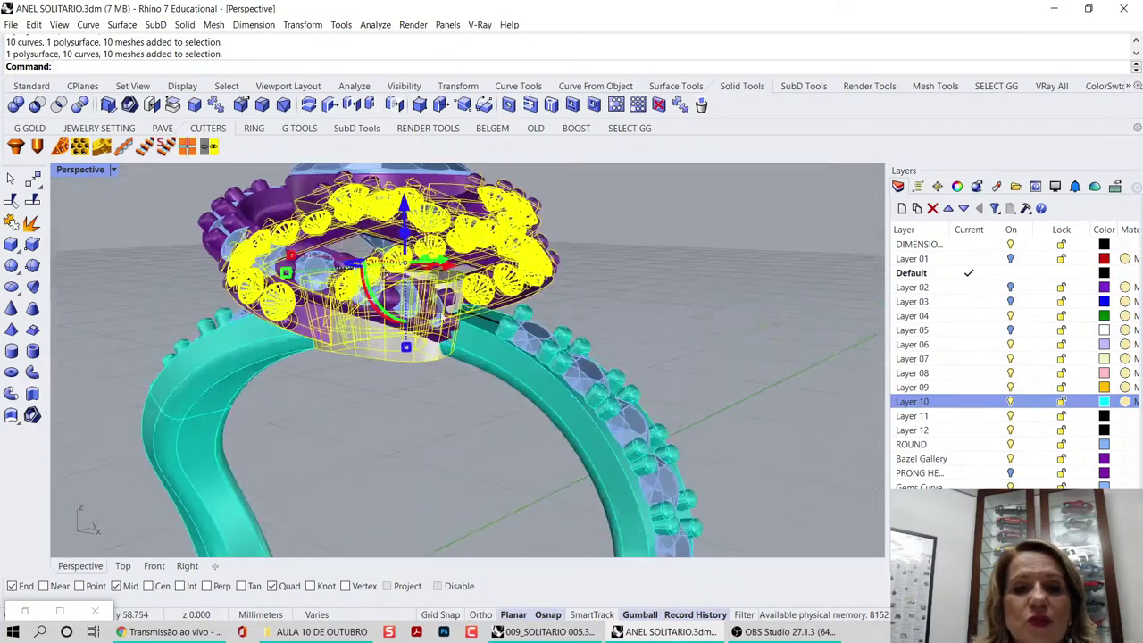
pyautogui.scroll(3, 443, 335)
pyautogui.keyDown('shift'); pyautogui.click(442, 340); pyautogui.keyUp('shift')
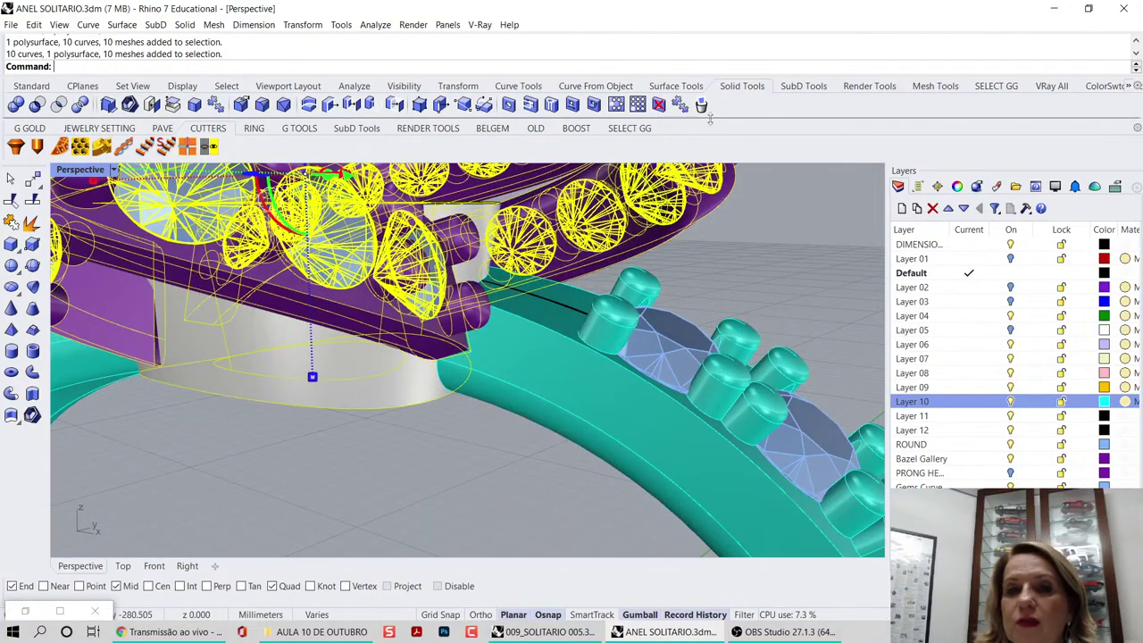
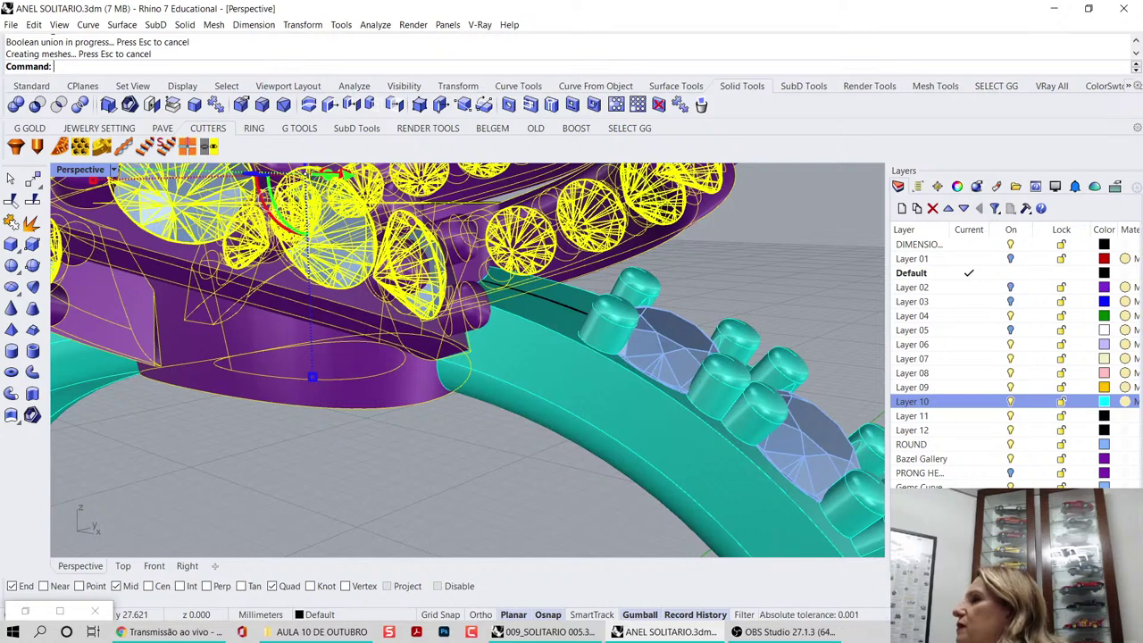
pyautogui.click(472, 538)
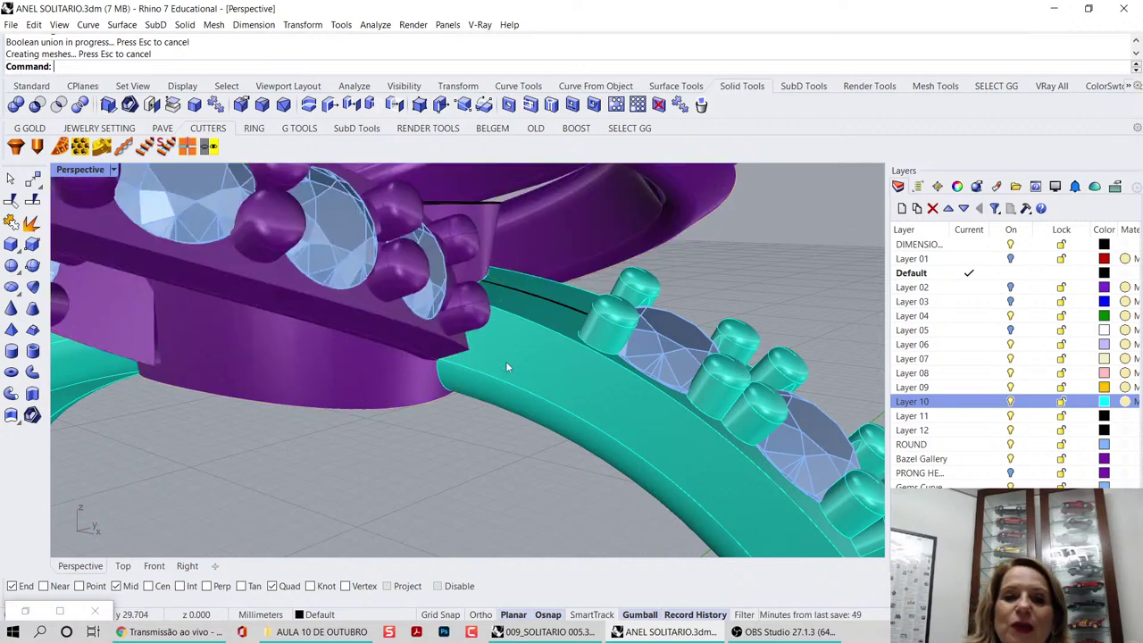
# - Boolean-union the joined ring head and collar with the shank
pyautogui.scroll(-4, 506, 361)
pyautogui.click(16, 107)
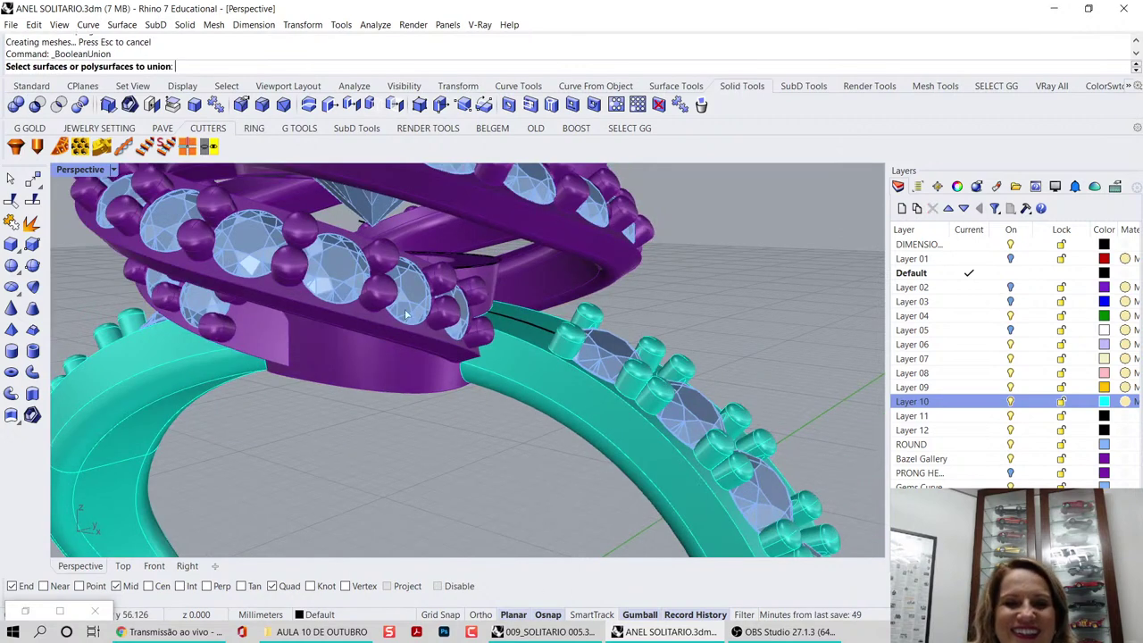
pyautogui.click(428, 360)
pyautogui.click(511, 363)
pyautogui.rightClick(511, 363)
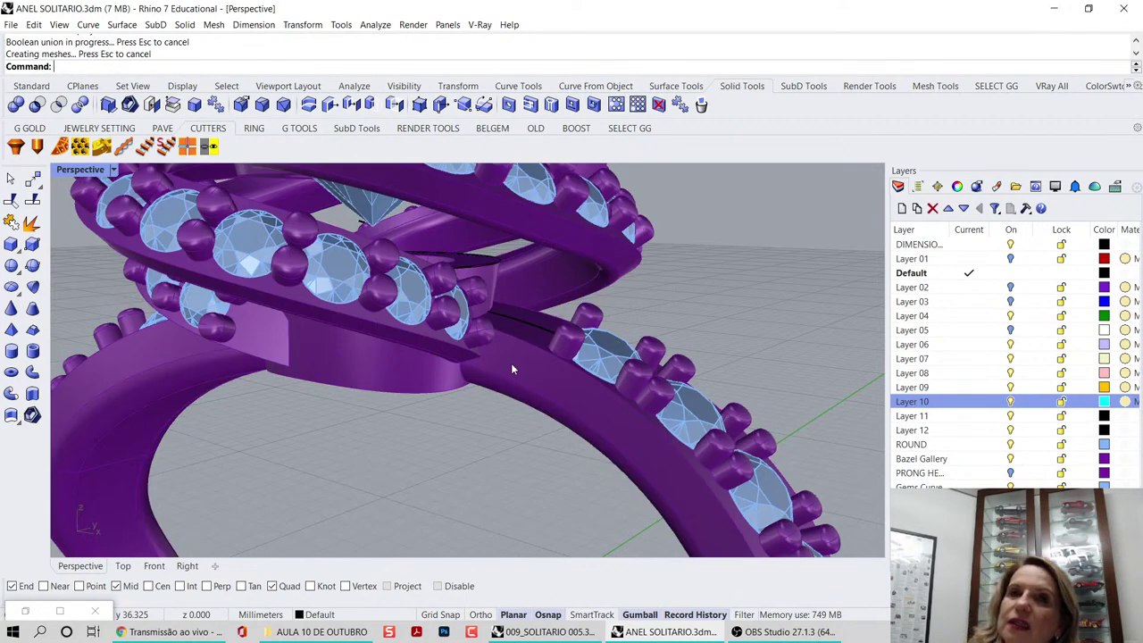
# - Examine the complete ring from above in Rendered display mode and return the view to Shaded
pyautogui.scroll(-4, 513, 368)
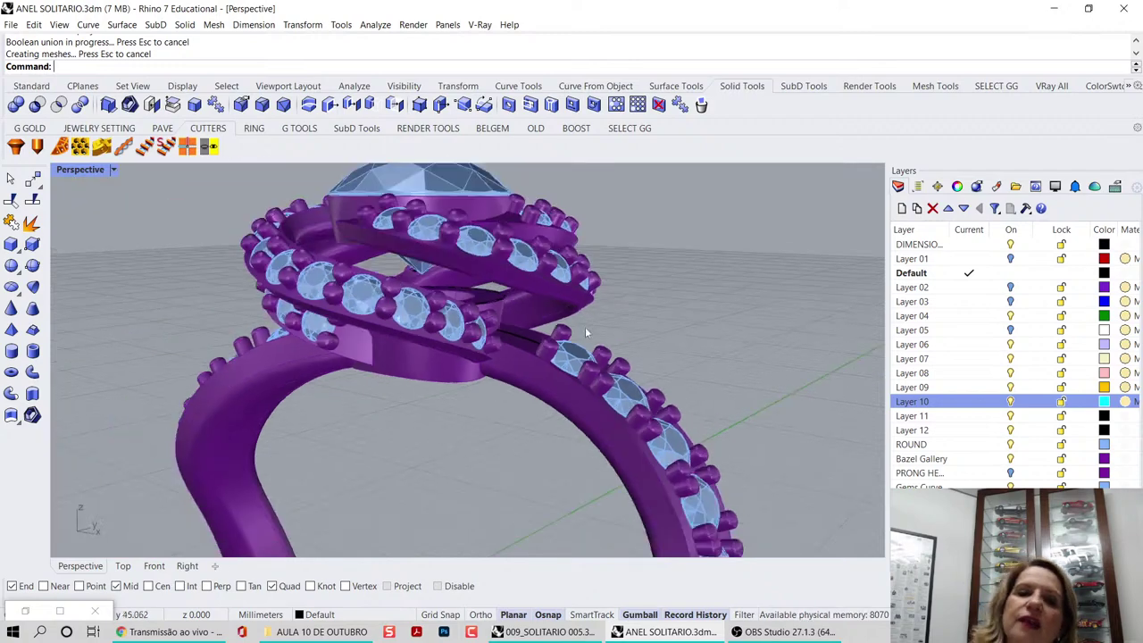
pyautogui.moveTo(585, 329); pyautogui.dragTo(627, 399, button='right')
pyautogui.scroll(-7, 529, 326)
pyautogui.middleClick(626, 400)
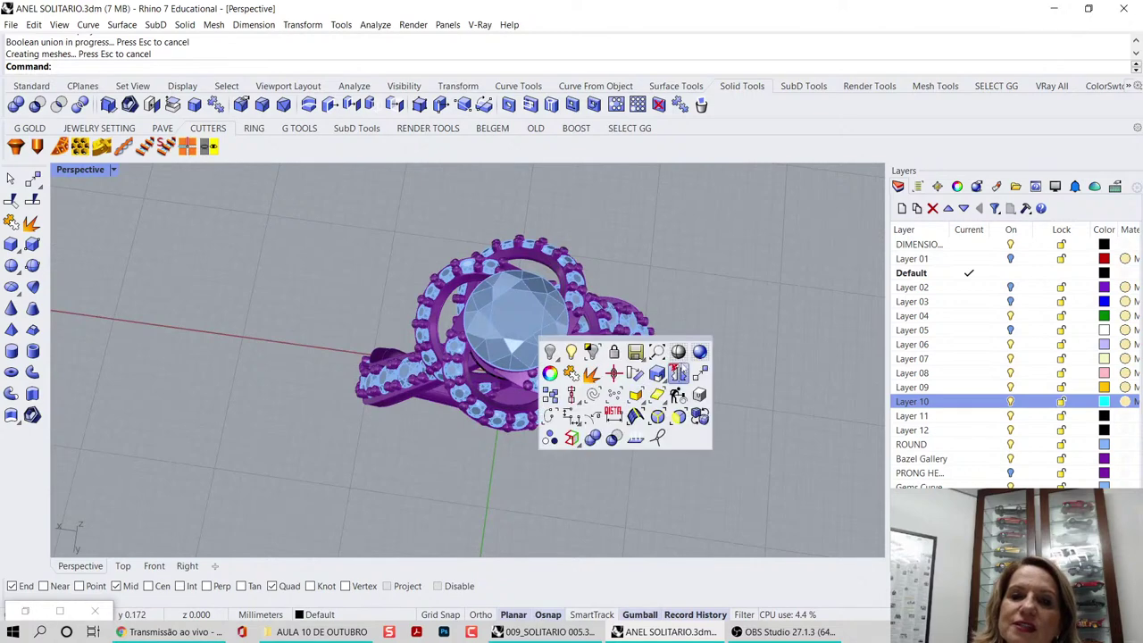
pyautogui.click(699, 354)
pyautogui.moveTo(698, 355); pyautogui.dragTo(532, 377, button='right')
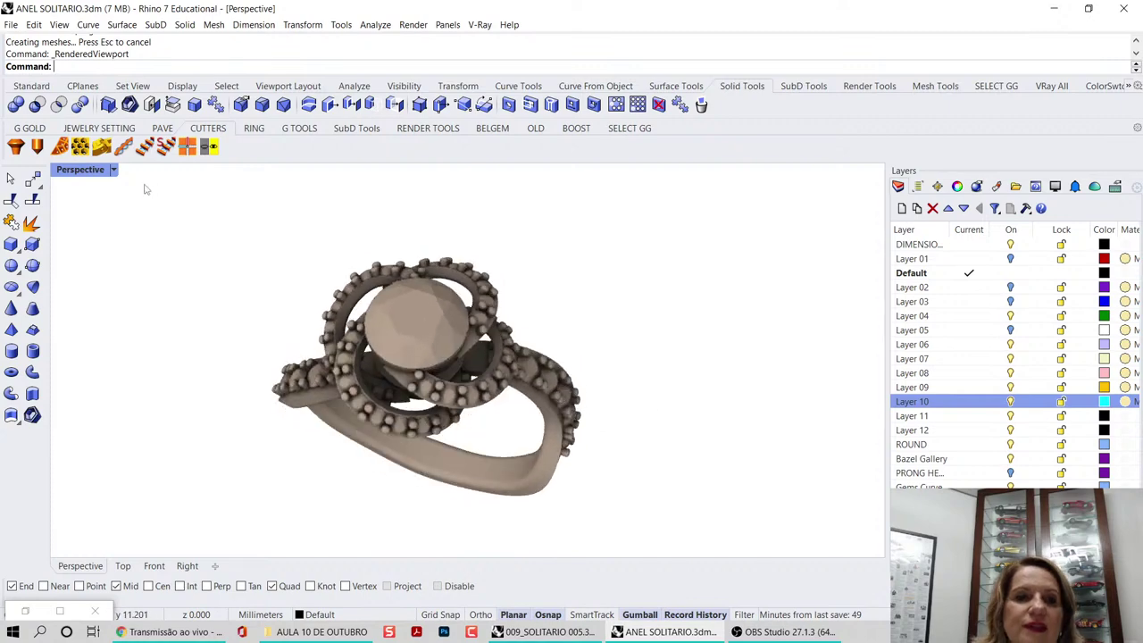
pyautogui.click(114, 170)
pyautogui.click(148, 176)
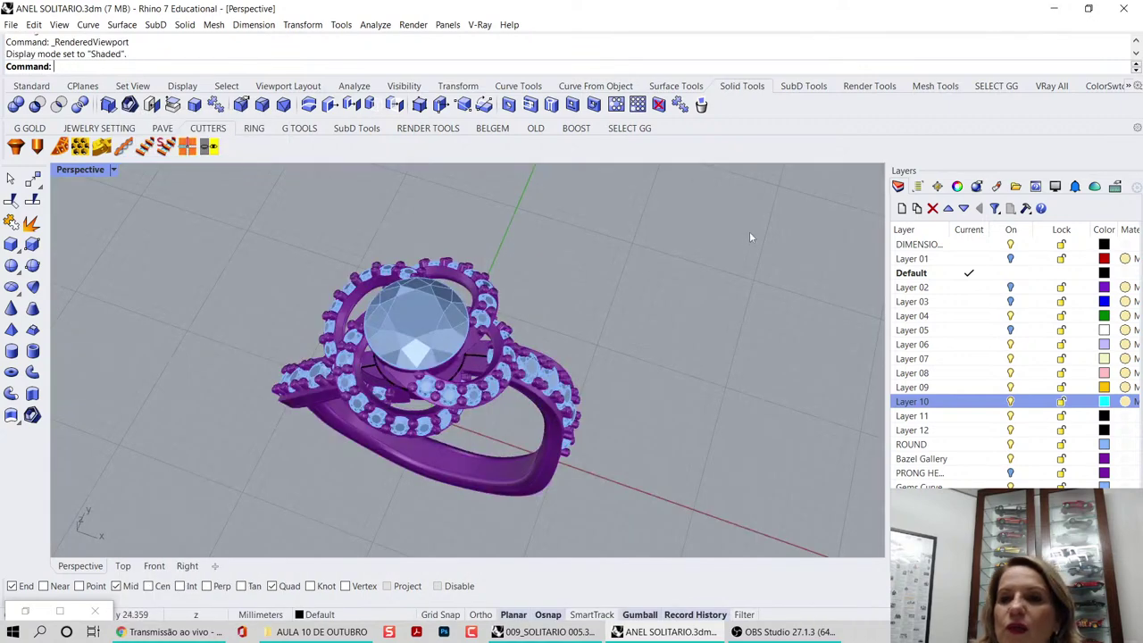
# - Look into the materials library, return to the layer list and widen it to show each layer's material
pyautogui.click(1015, 187)
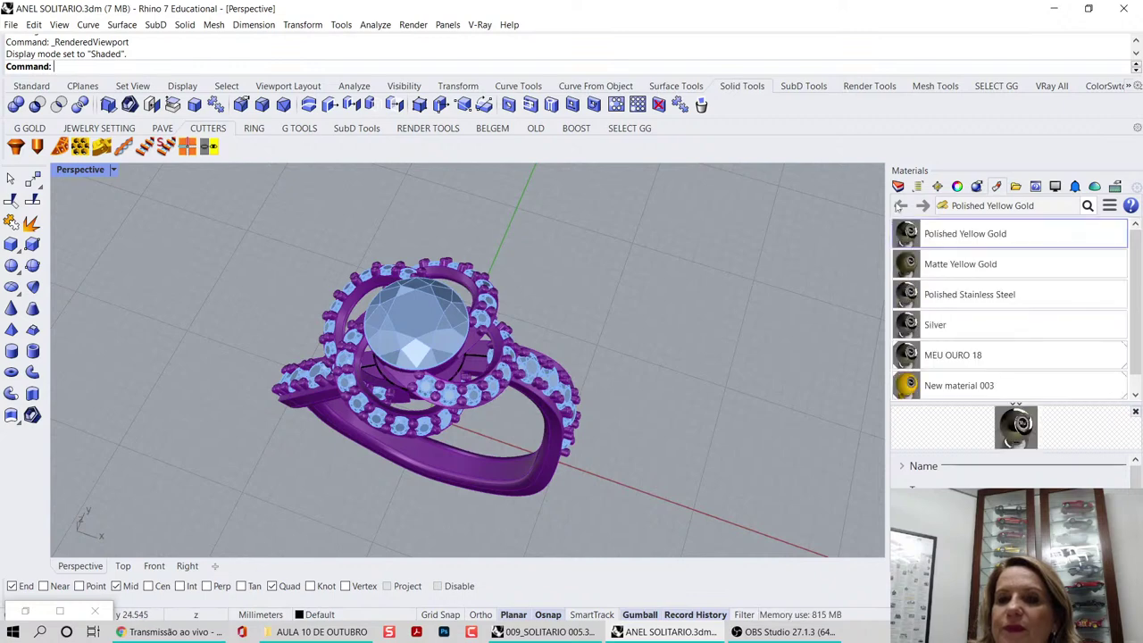
pyautogui.click(899, 186)
pyautogui.moveTo(887, 217); pyautogui.dragTo(793, 217)
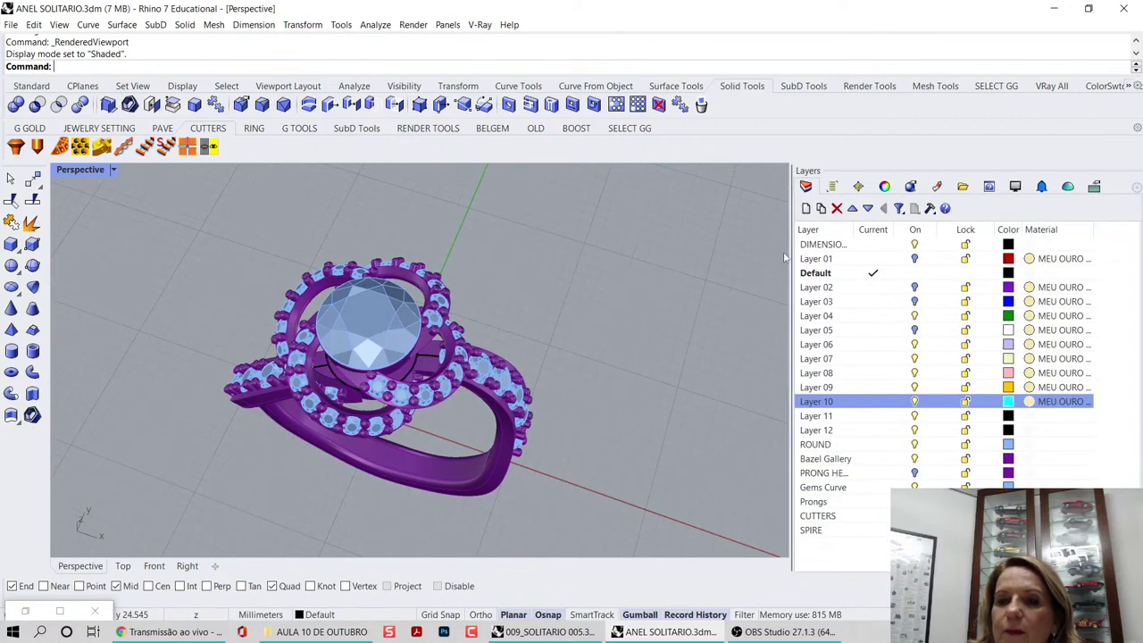
# - Move the joined ring metal with its grouped gems to Layer 06 and set the perspective view to Rendered display
pyautogui.click(475, 488)
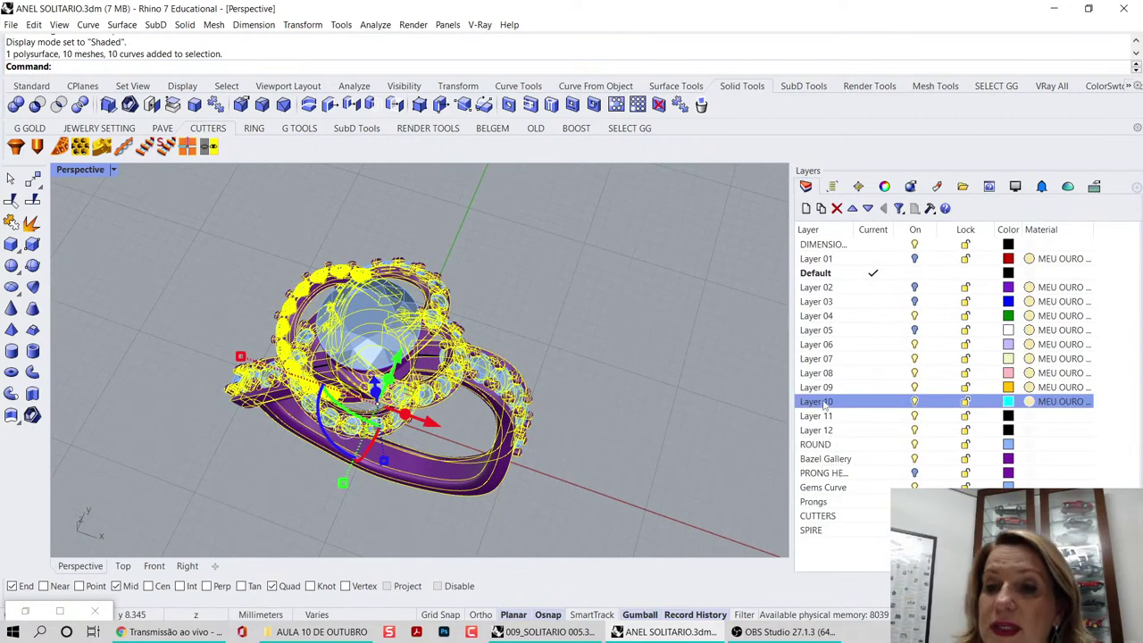
pyautogui.rightClick(827, 344)
pyautogui.click(889, 289)
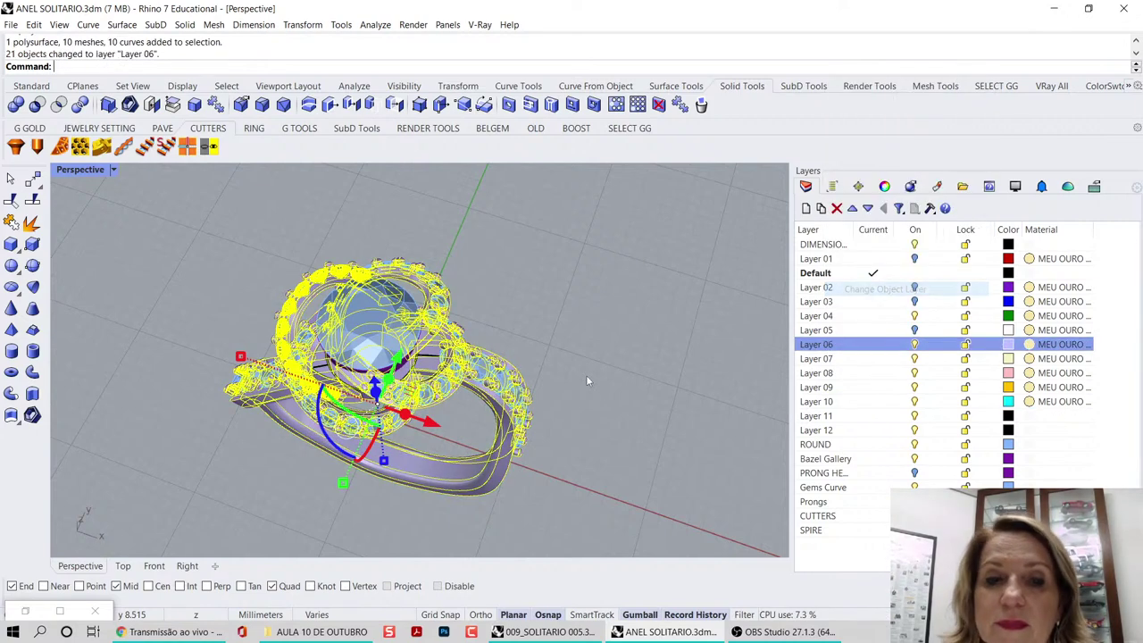
pyautogui.middleClick(564, 385)
pyautogui.click(638, 350)
# - Assign the Free Jewel Diamond material to the gem rows on both shoulders of the shank
pyautogui.moveTo(580, 433); pyautogui.dragTo(521, 394, button='right')
pyautogui.scroll(4, 484, 426)
pyautogui.click(437, 384)
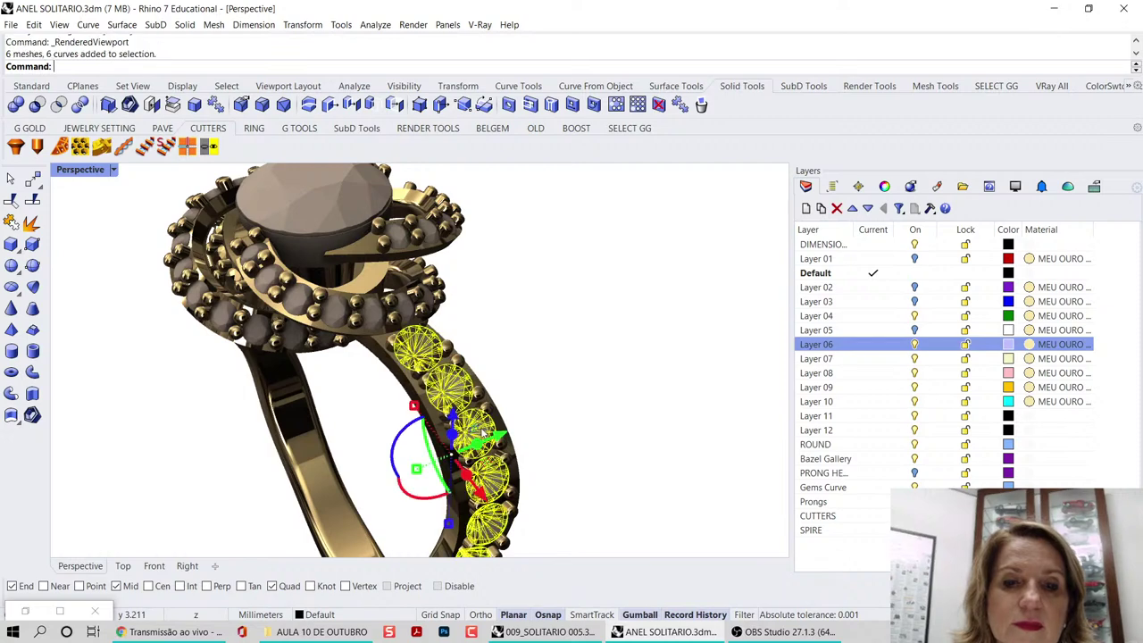
pyautogui.scroll(-4, 438, 384)
pyautogui.moveTo(438, 384); pyautogui.dragTo(585, 367, button='right')
pyautogui.scroll(6, 321, 438)
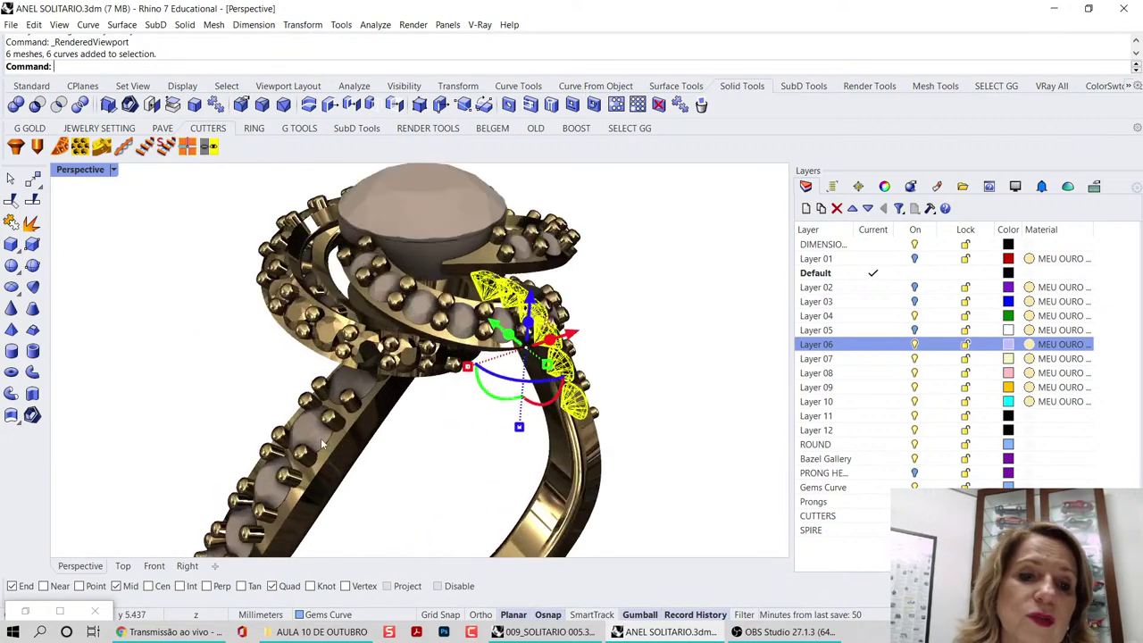
pyautogui.keyDown('shift'); pyautogui.click(316, 434); pyautogui.keyUp('shift')
pyautogui.scroll(-6, 315, 435)
pyautogui.moveTo(493, 402); pyautogui.dragTo(374, 406, button='right')
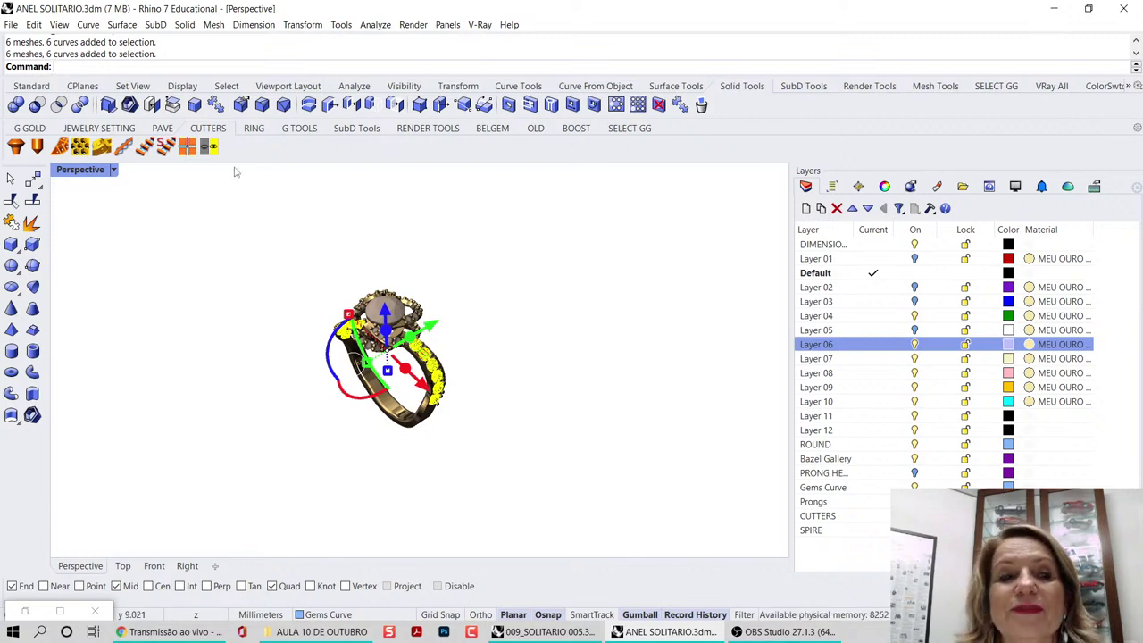
pyautogui.click(1128, 86)
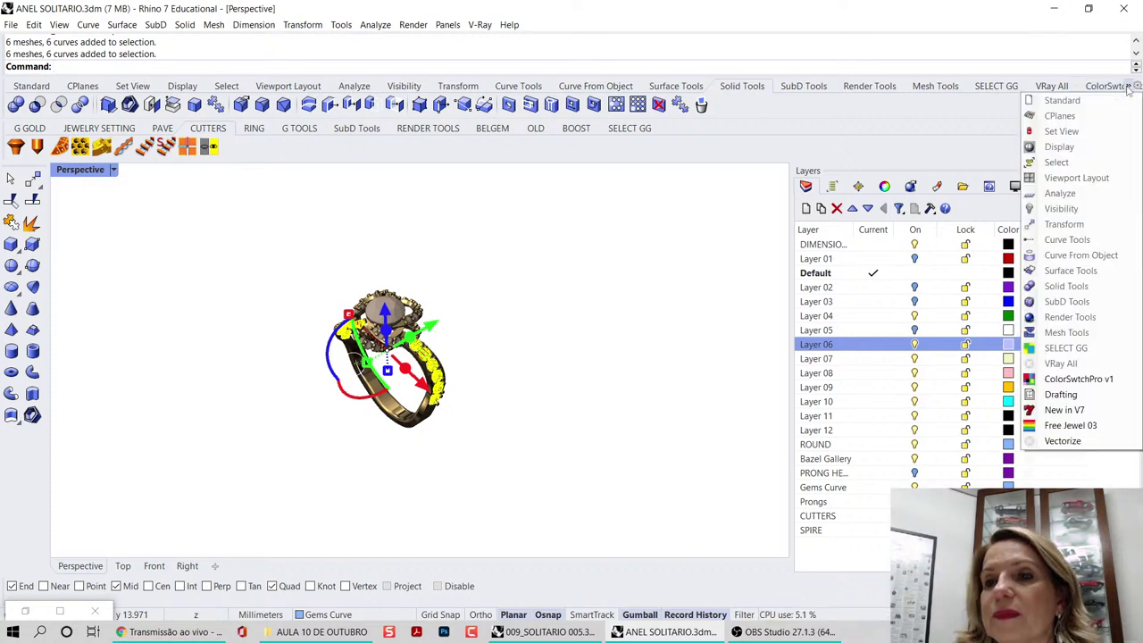
pyautogui.click(1063, 421)
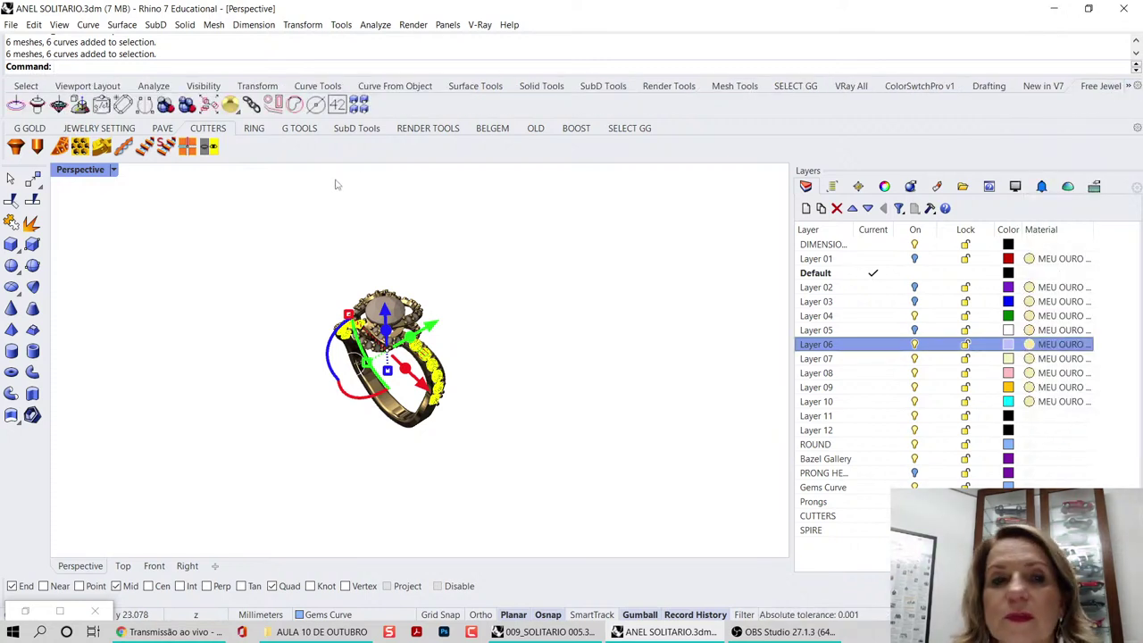
pyautogui.click(230, 104)
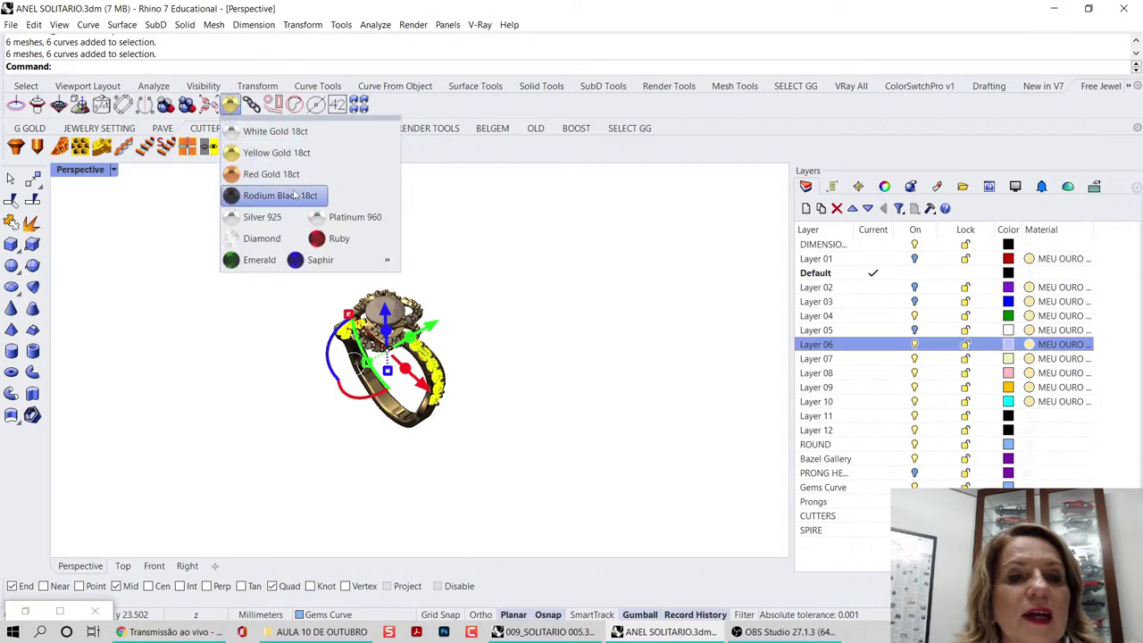
pyautogui.click(260, 240)
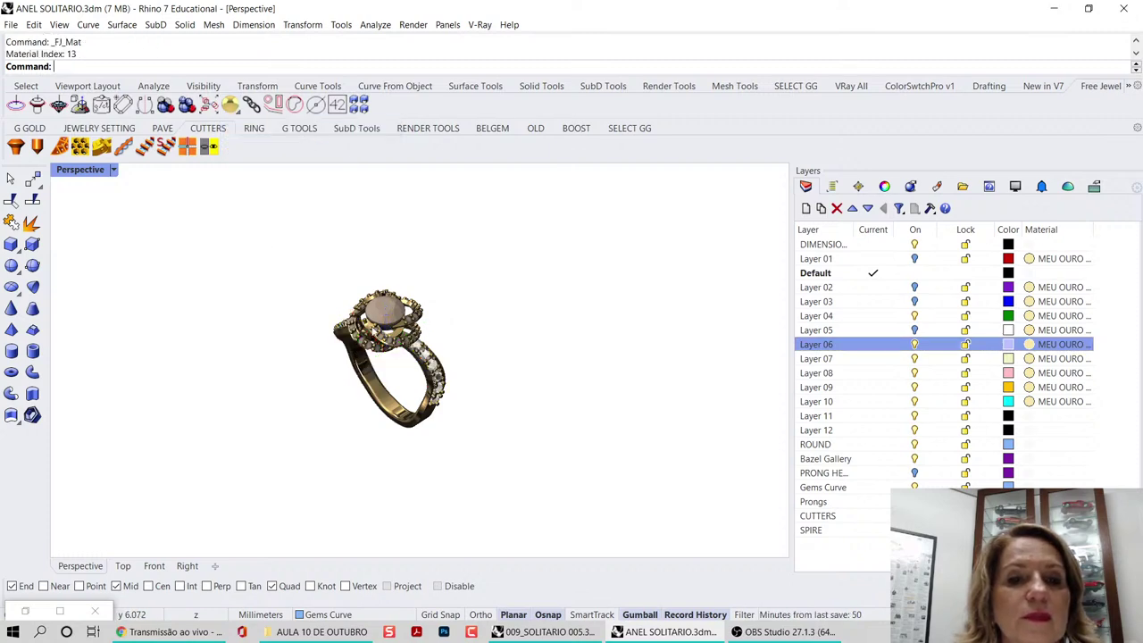
pyautogui.scroll(10, 468, 375)
pyautogui.scroll(-6, 468, 366)
pyautogui.moveTo(468, 357); pyautogui.dragTo(491, 360, button='right')
pyautogui.scroll(5, 491, 360)
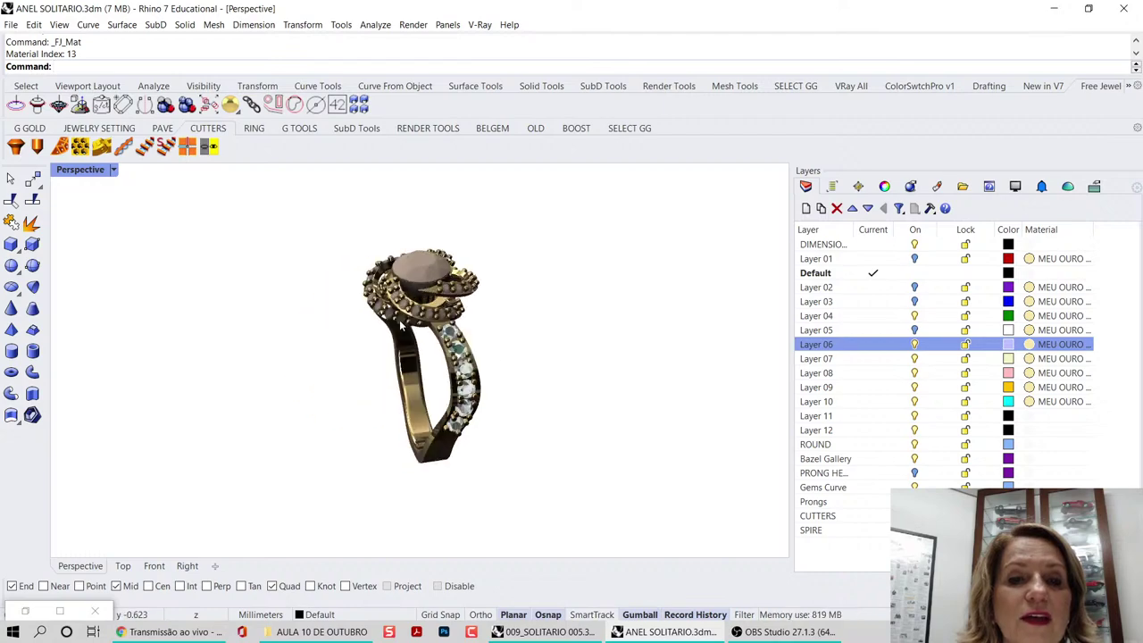
pyautogui.click(404, 315)
pyautogui.scroll(2, 352, 345)
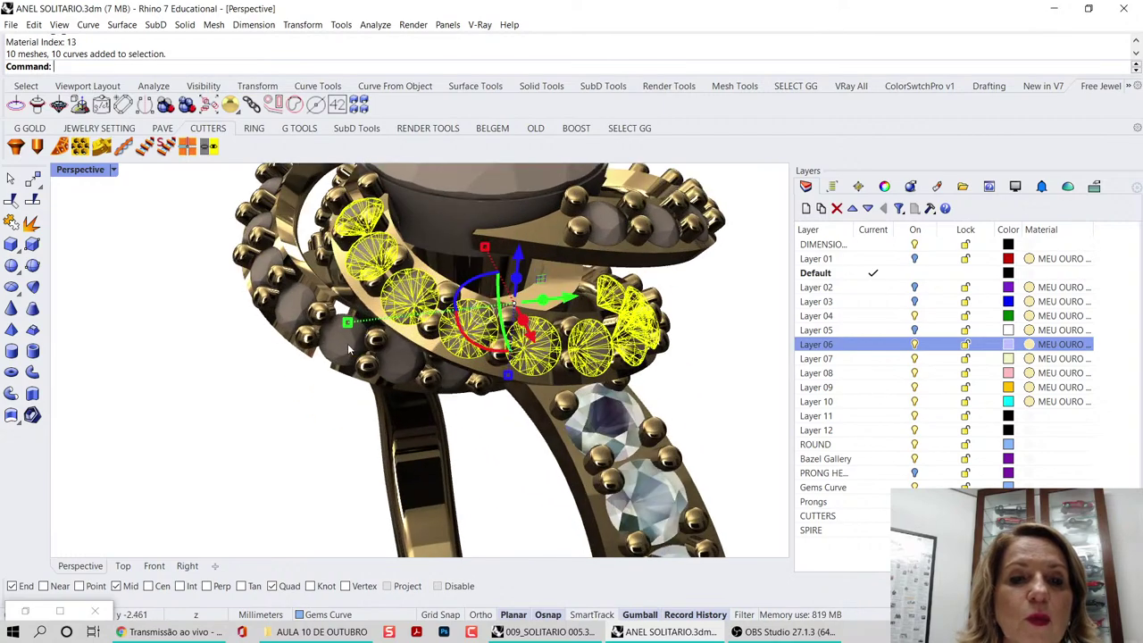
pyautogui.keyDown('shift'); pyautogui.click(347, 344); pyautogui.keyUp('shift')
pyautogui.keyDown('shift'); pyautogui.click(605, 228); pyautogui.keyUp('shift')
pyautogui.scroll(-3, 574, 241)
pyautogui.moveTo(604, 256); pyautogui.dragTo(376, 280, button='right')
pyautogui.scroll(-4, 402, 299)
pyautogui.moveTo(417, 314); pyautogui.dragTo(423, 346, button='right')
pyautogui.scroll(5, 430, 347)
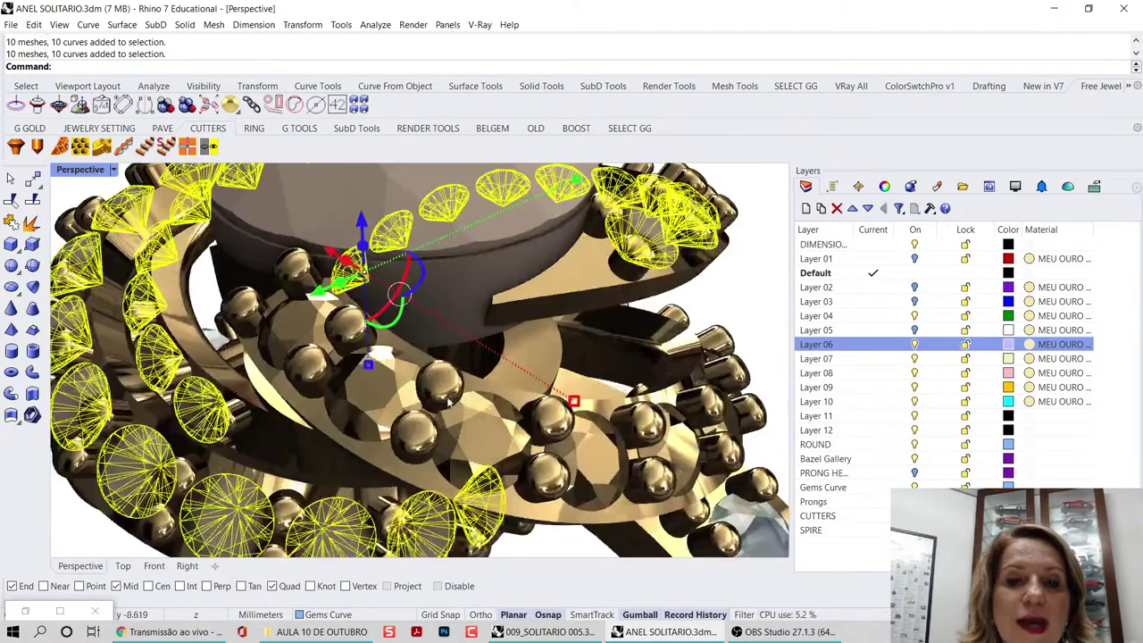
pyautogui.keyDown('shift'); pyautogui.click(472, 425); pyautogui.keyUp('shift')
pyautogui.scroll(-5, 473, 426)
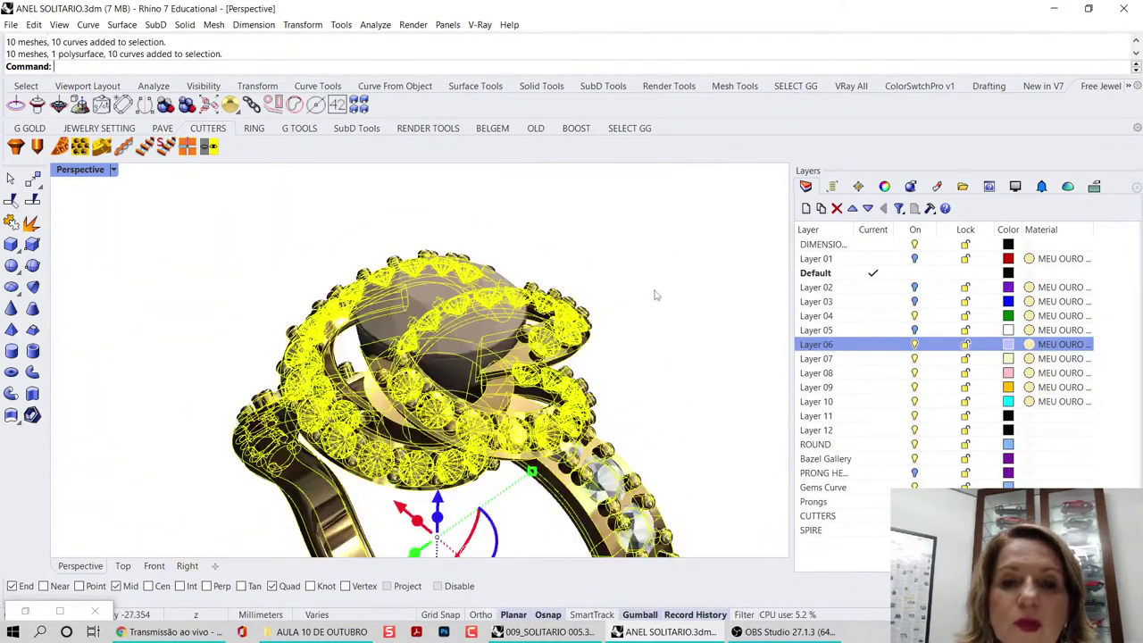
pyautogui.click(656, 292)
# - Isolate the ring metal with the gems grouped to it, inspect them, and show all hidden objects again
pyautogui.scroll(5, 495, 435)
pyautogui.click(500, 438)
pyautogui.keyDown('shift'); pyautogui.click(527, 450); pyautogui.keyUp('shift')
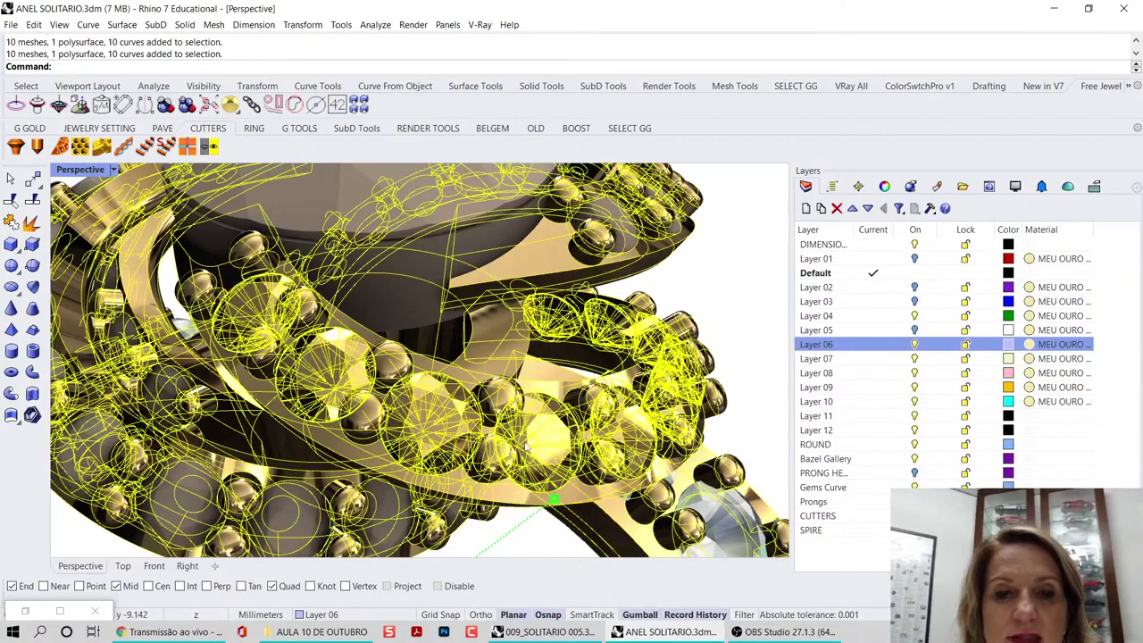
pyautogui.scroll(-6, 525, 447)
pyautogui.middleClick(519, 265)
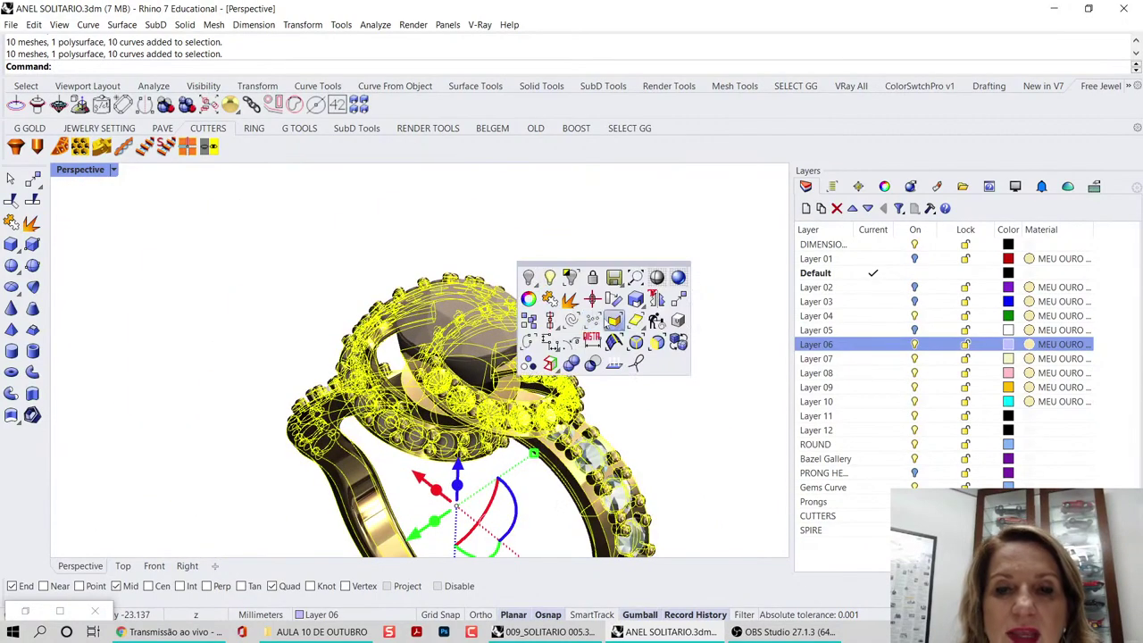
pyautogui.click(570, 279)
pyautogui.scroll(5, 592, 339)
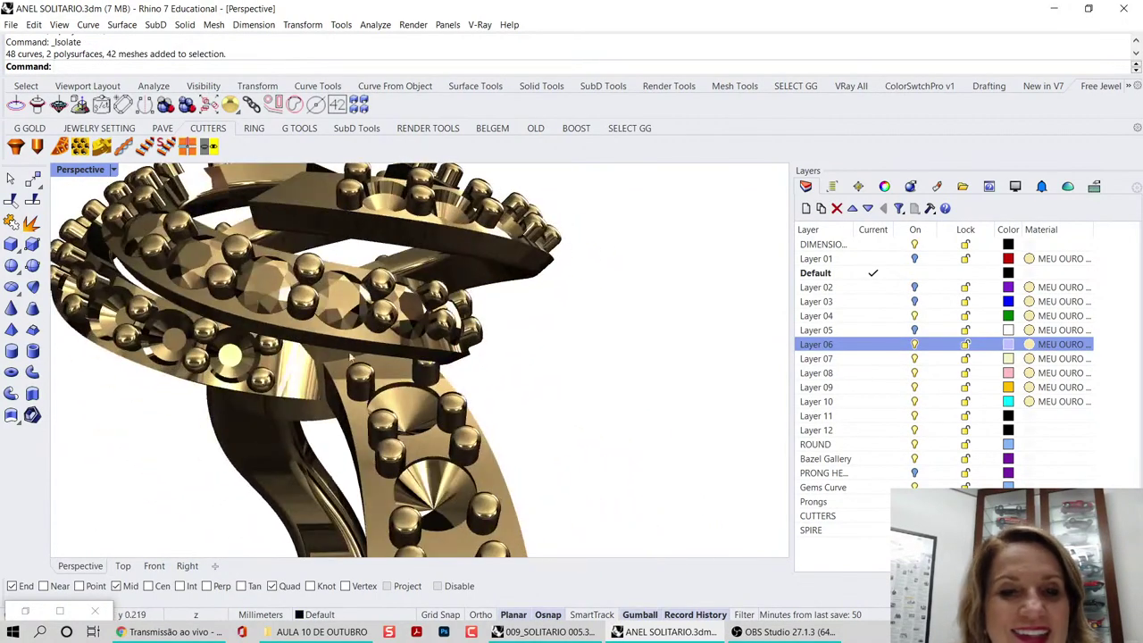
pyautogui.click(292, 318)
pyautogui.click(476, 319)
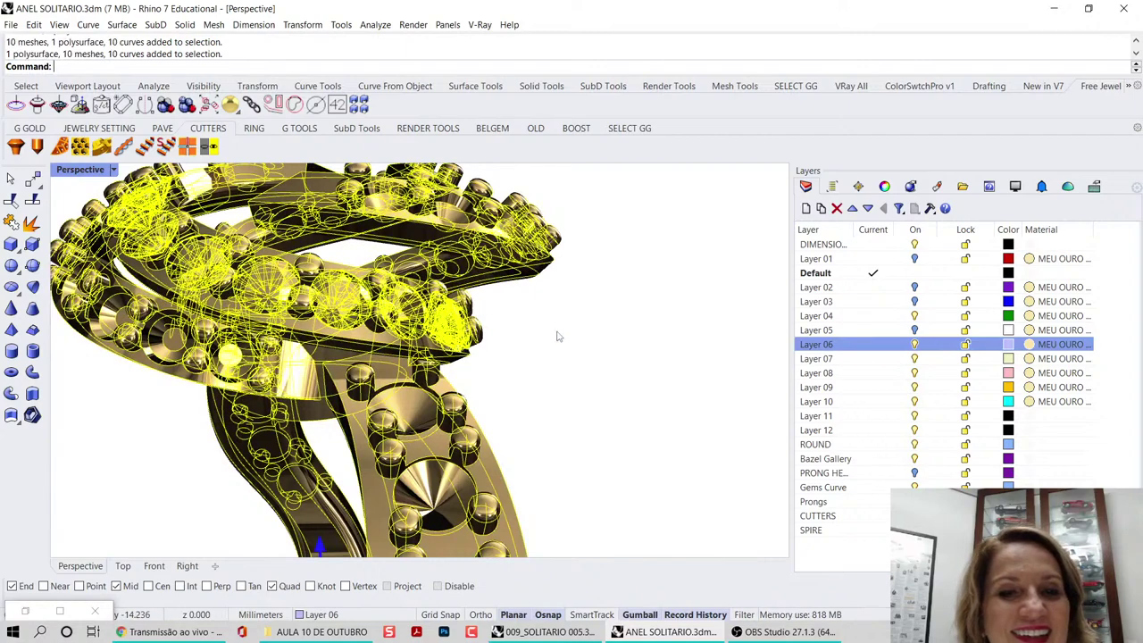
pyautogui.click(559, 334)
pyautogui.moveTo(559, 334); pyautogui.dragTo(597, 307, button='right')
pyautogui.middleClick(577, 271)
pyautogui.rightClick(525, 233)
# - Assign the Diamond material to the separately selectable gem rows on the bands of the ring head
pyautogui.scroll(4, 526, 310)
pyautogui.click(437, 305)
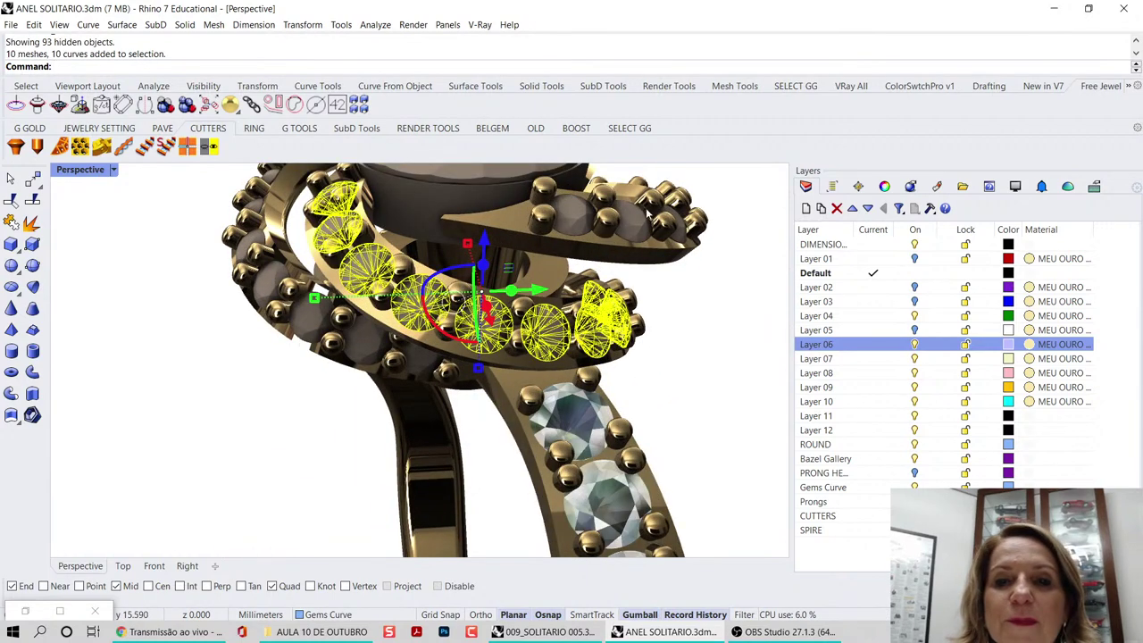
pyautogui.keyDown('shift'); pyautogui.click(628, 236); pyautogui.keyUp('shift')
pyautogui.moveTo(357, 342); pyautogui.dragTo(330, 340, button='right')
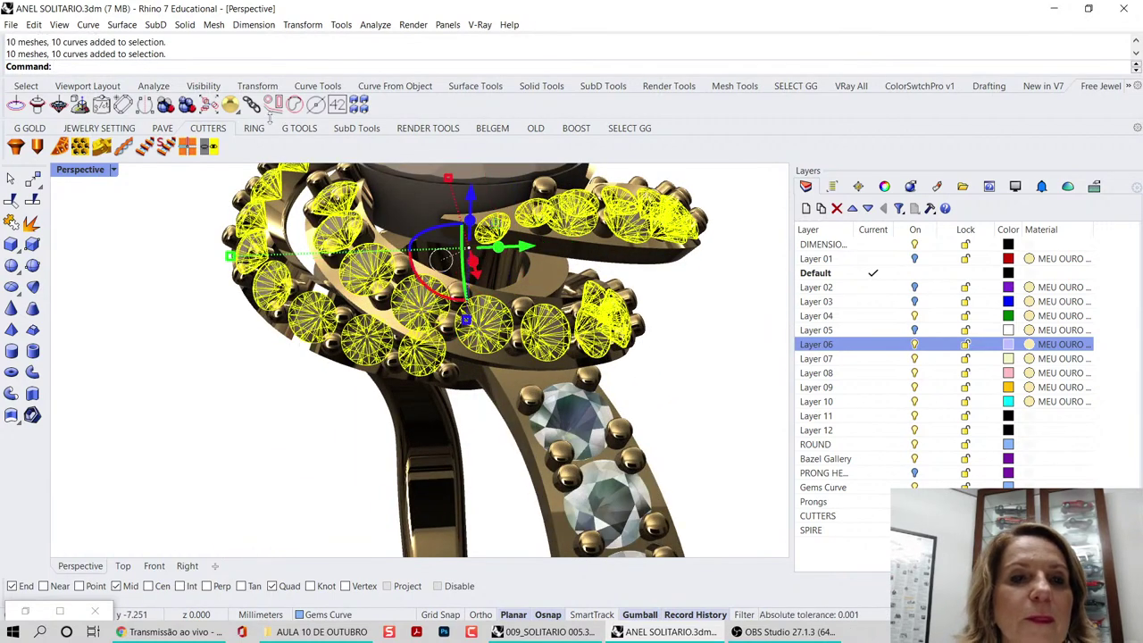
pyautogui.click(230, 104)
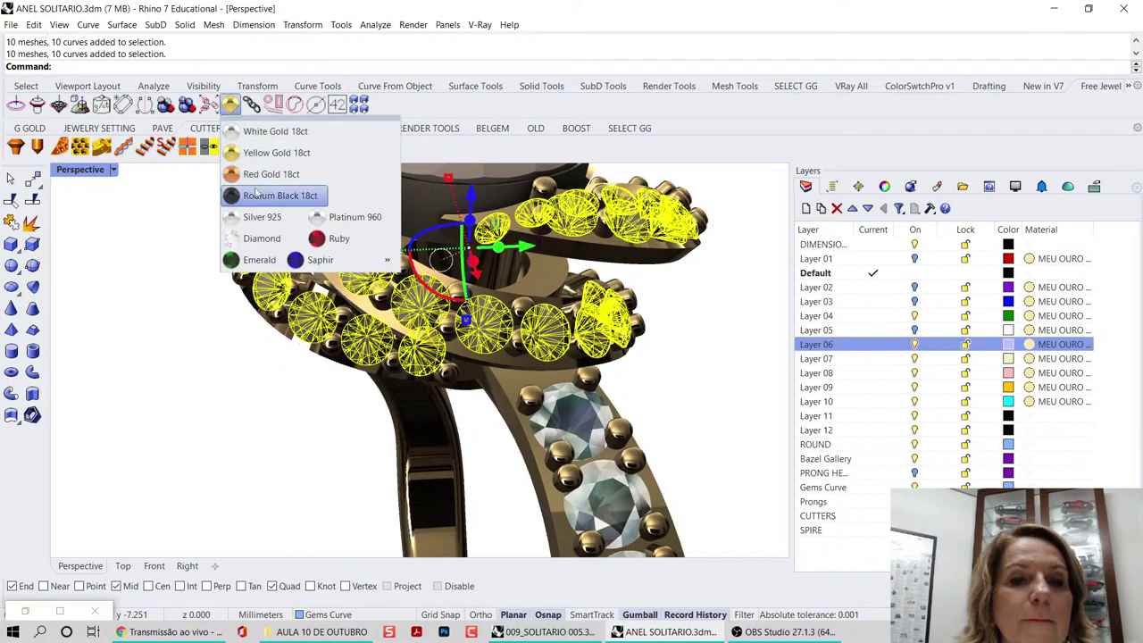
pyautogui.click(258, 239)
pyautogui.click(215, 334)
pyautogui.scroll(-5, 277, 317)
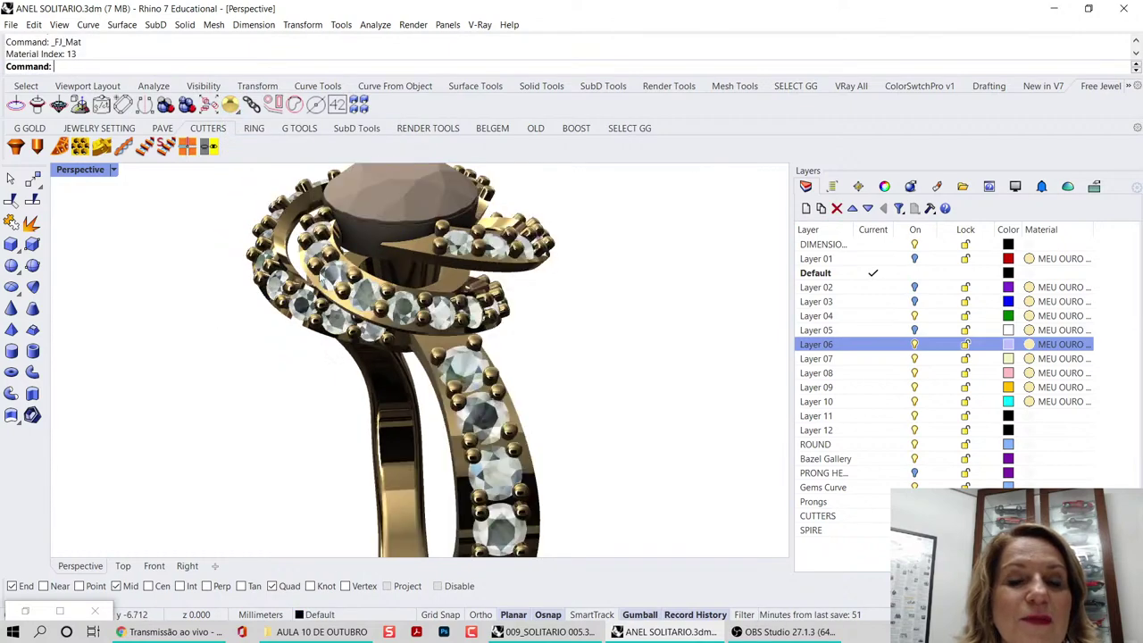
# - Try to select the head band's gem row that still lacks the diamond material, and clear the selection
pyautogui.moveTo(308, 309); pyautogui.dragTo(295, 255, button='right')
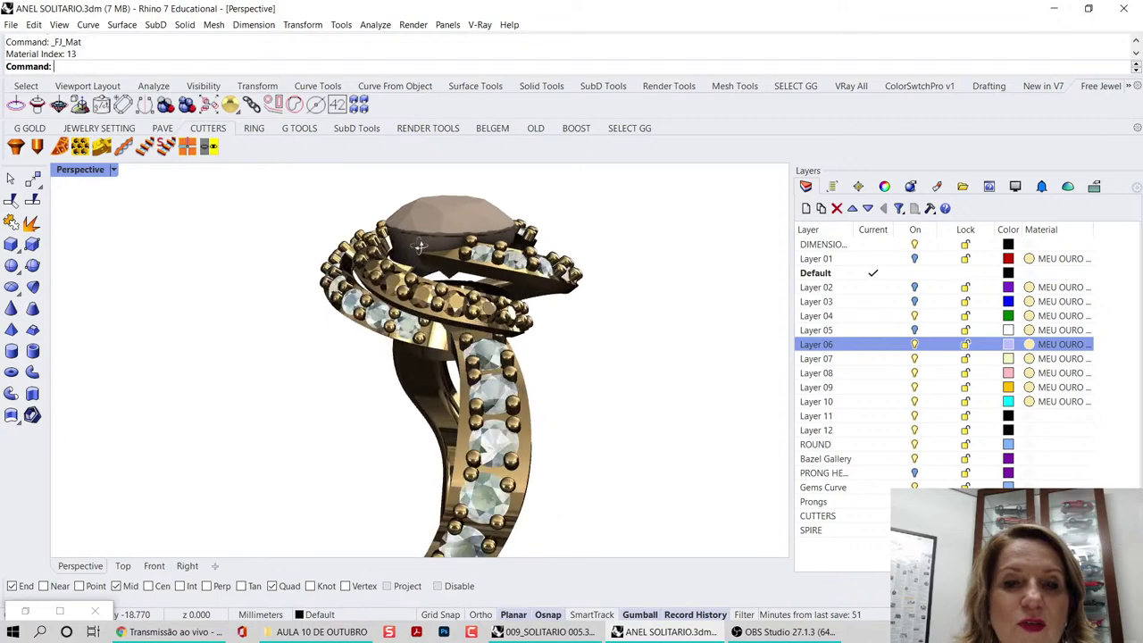
pyautogui.scroll(10, 456, 312)
pyautogui.click(456, 312)
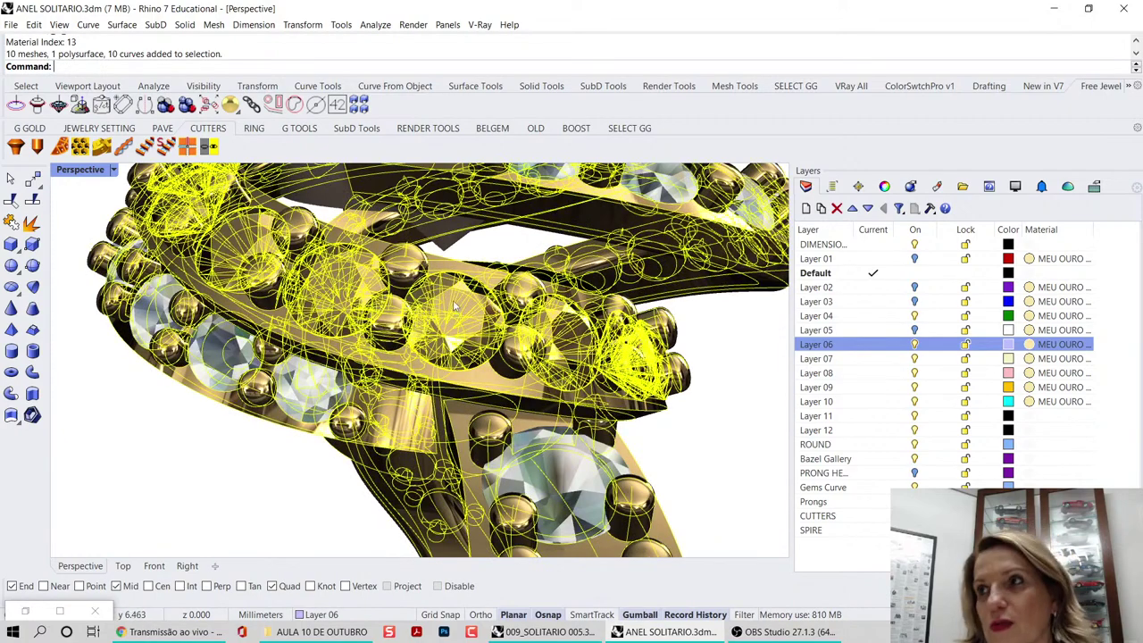
pyautogui.click(704, 401)
pyautogui.scroll(-8, 558, 376)
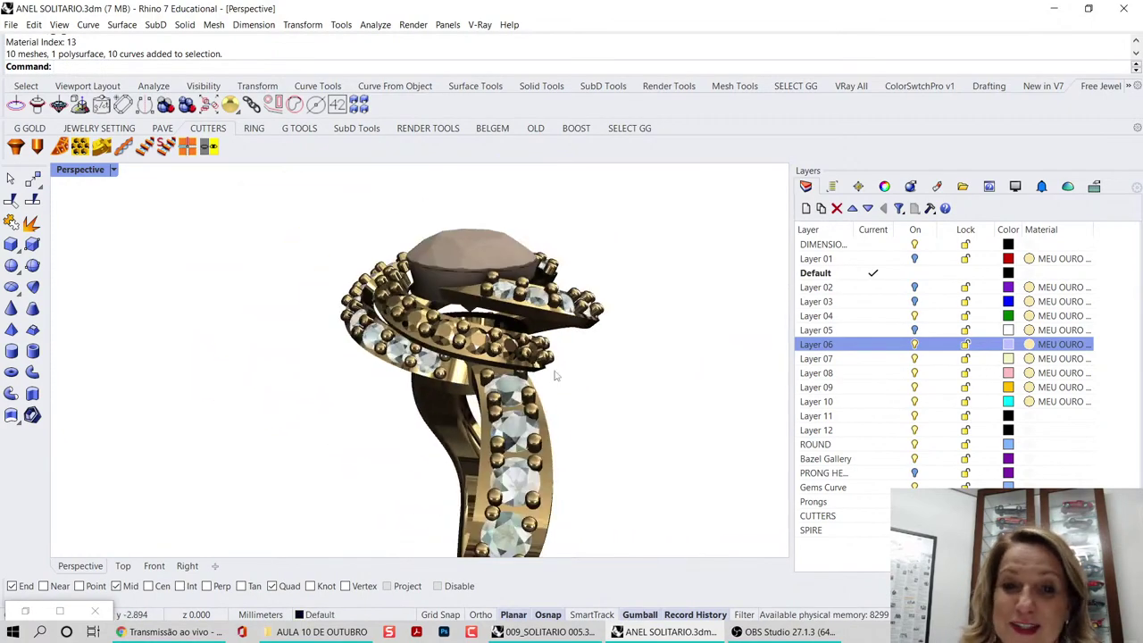
# - Assign the Diamond material to the large round center stone
pyautogui.moveTo(556, 376); pyautogui.dragTo(426, 425, button='right')
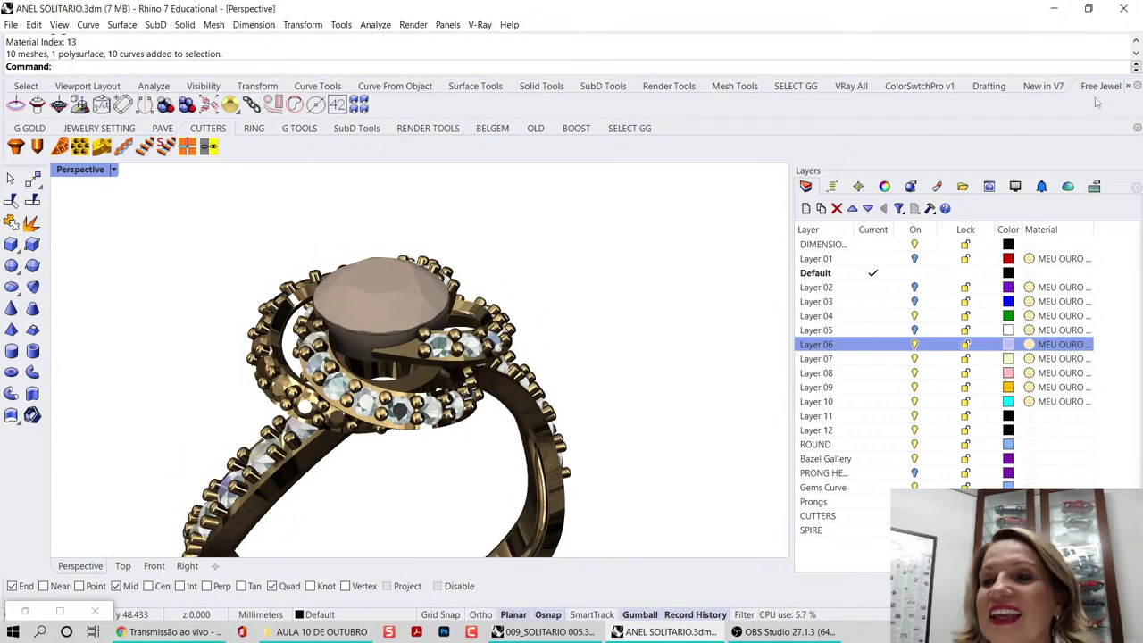
pyautogui.click(232, 108)
pyautogui.click(388, 331)
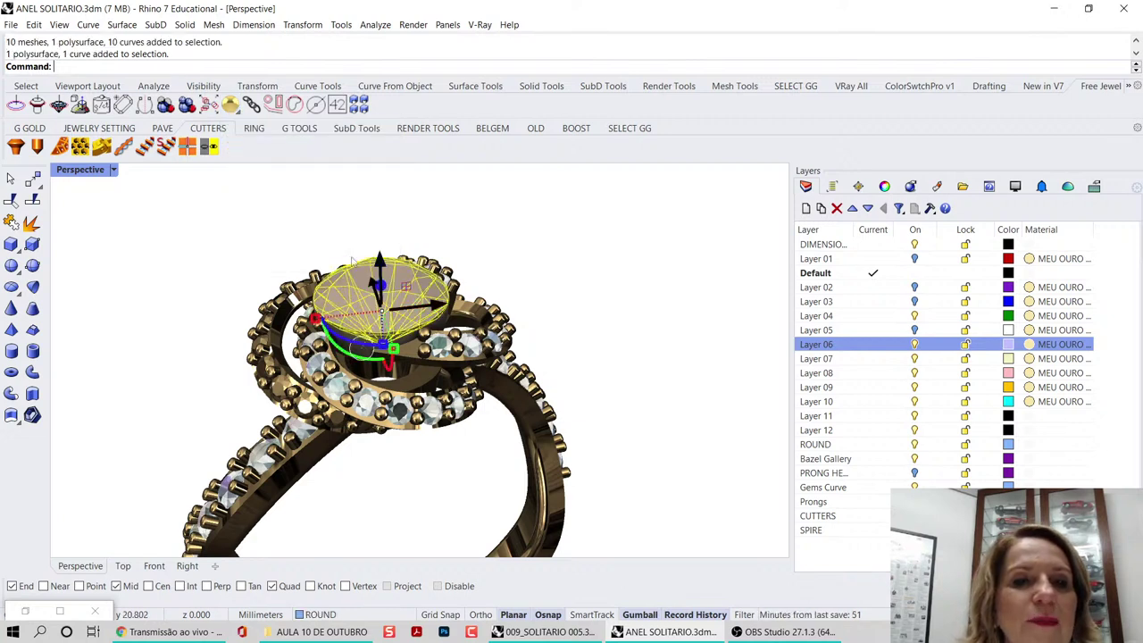
pyautogui.click(231, 105)
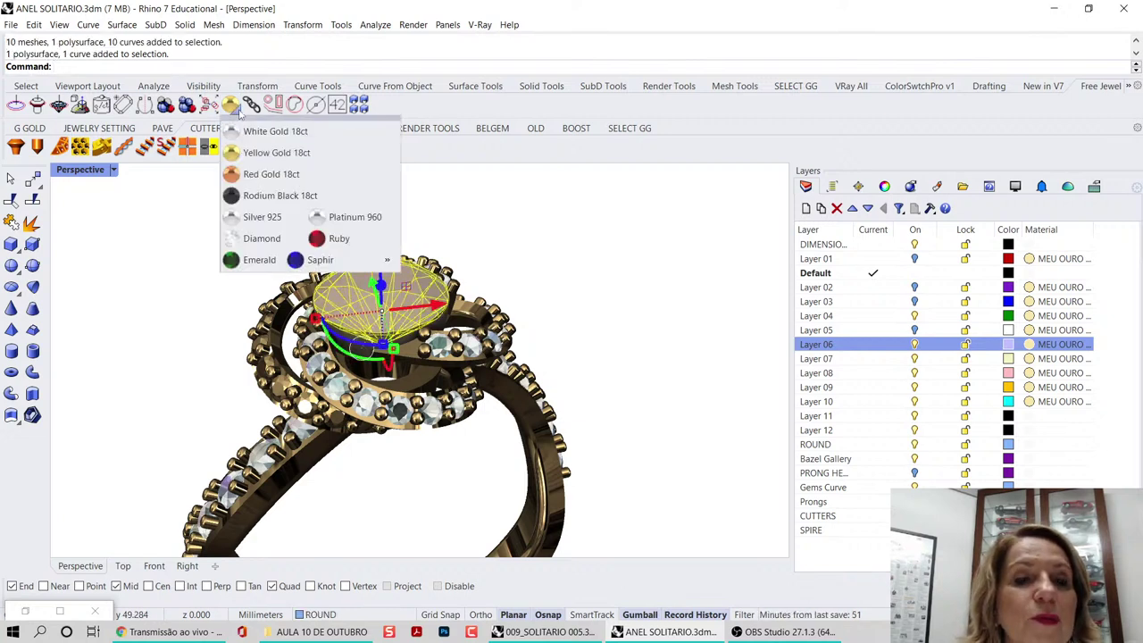
pyautogui.click(259, 239)
# - Assign the Yellow Gold 18ct material to the joined ring metal and clear the selection
pyautogui.moveTo(279, 220); pyautogui.dragTo(251, 186, button='right')
pyautogui.click(230, 106)
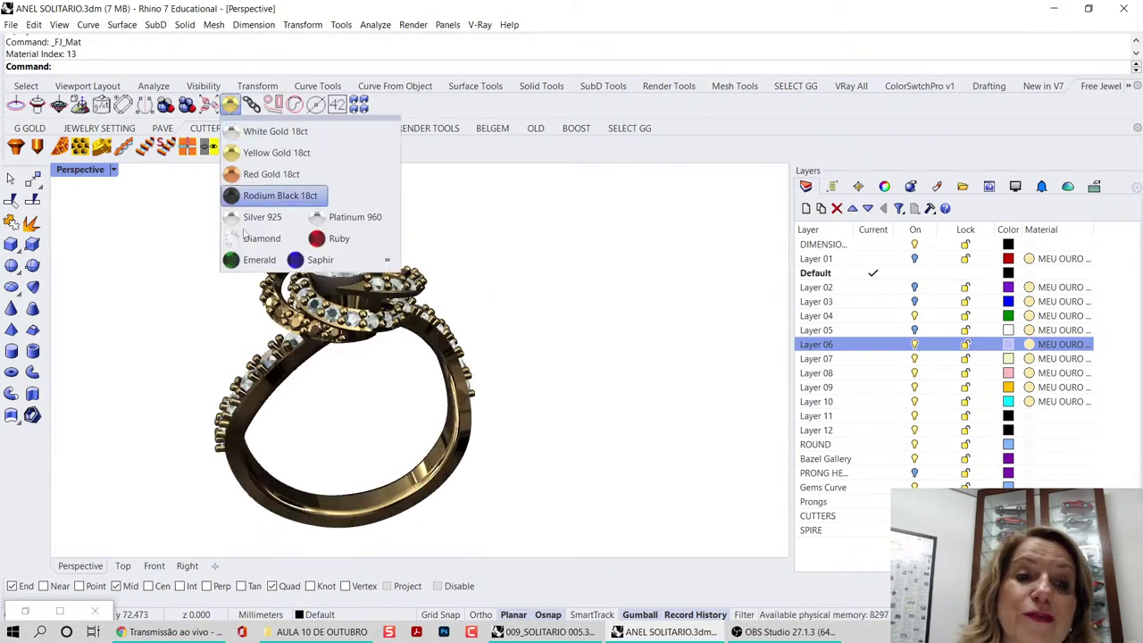
pyautogui.click(266, 502)
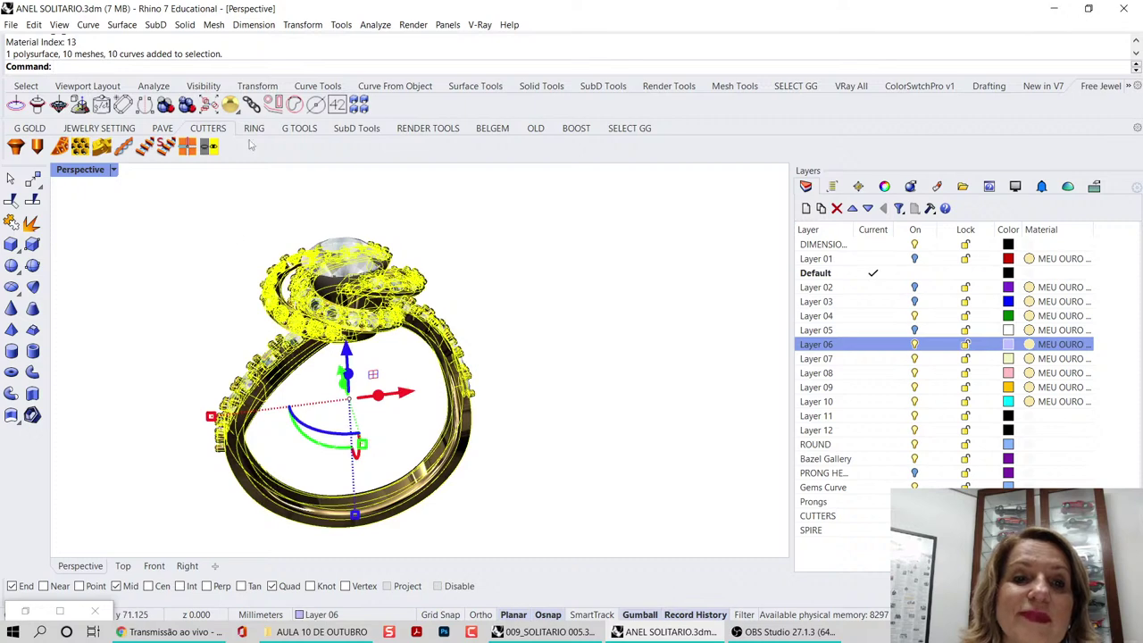
pyautogui.click(231, 105)
pyautogui.click(246, 149)
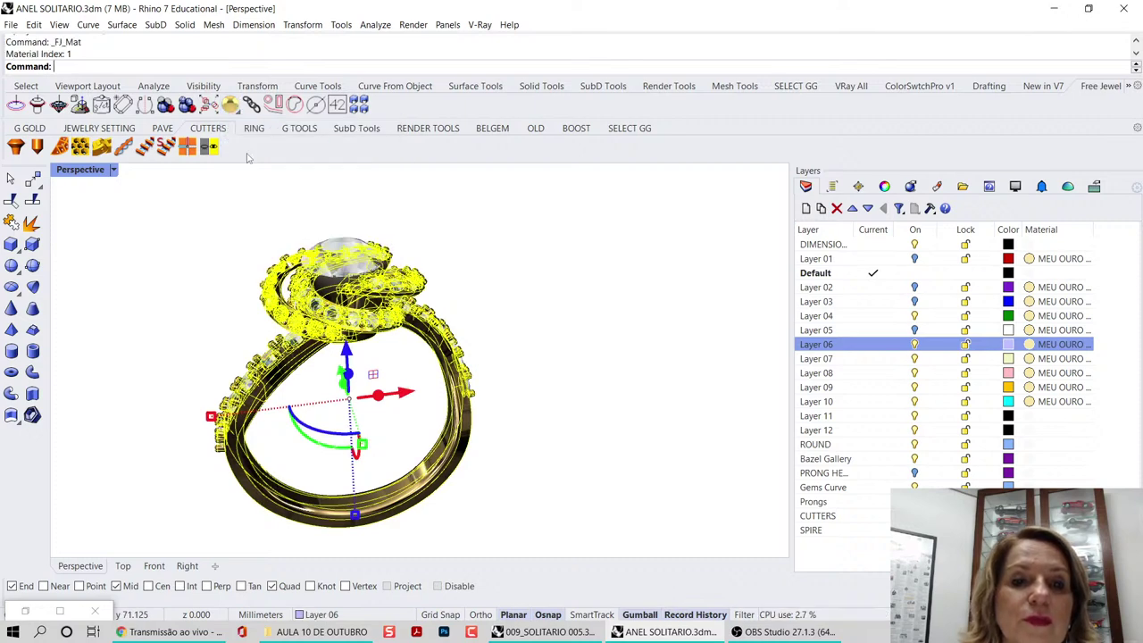
pyautogui.click(557, 286)
pyautogui.moveTo(557, 286); pyautogui.dragTo(636, 403, button='right')
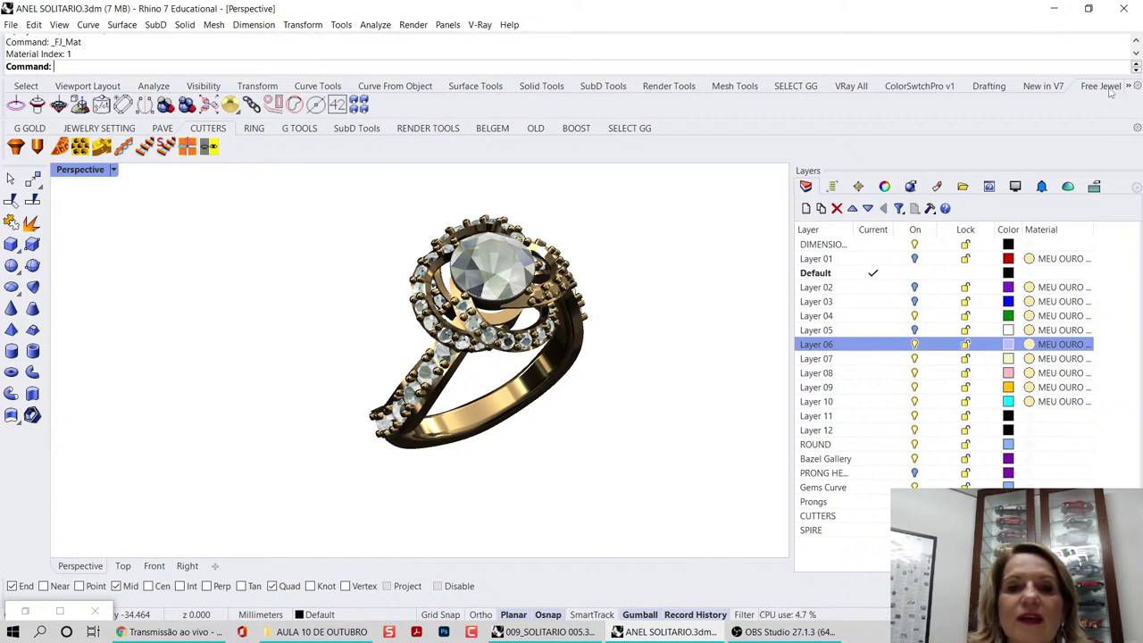
# - Turn on the ground plane at automatic height and frame the ring standing on it
pyautogui.moveTo(647, 333); pyautogui.dragTo(759, 279, button='right')
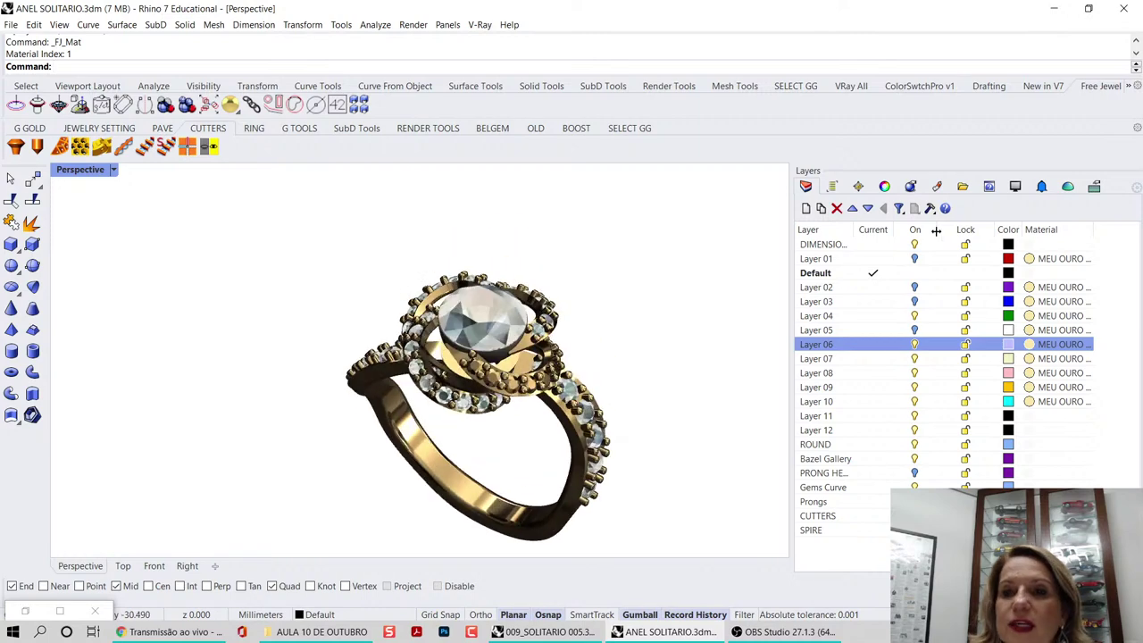
pyautogui.click(1092, 190)
pyautogui.click(1094, 185)
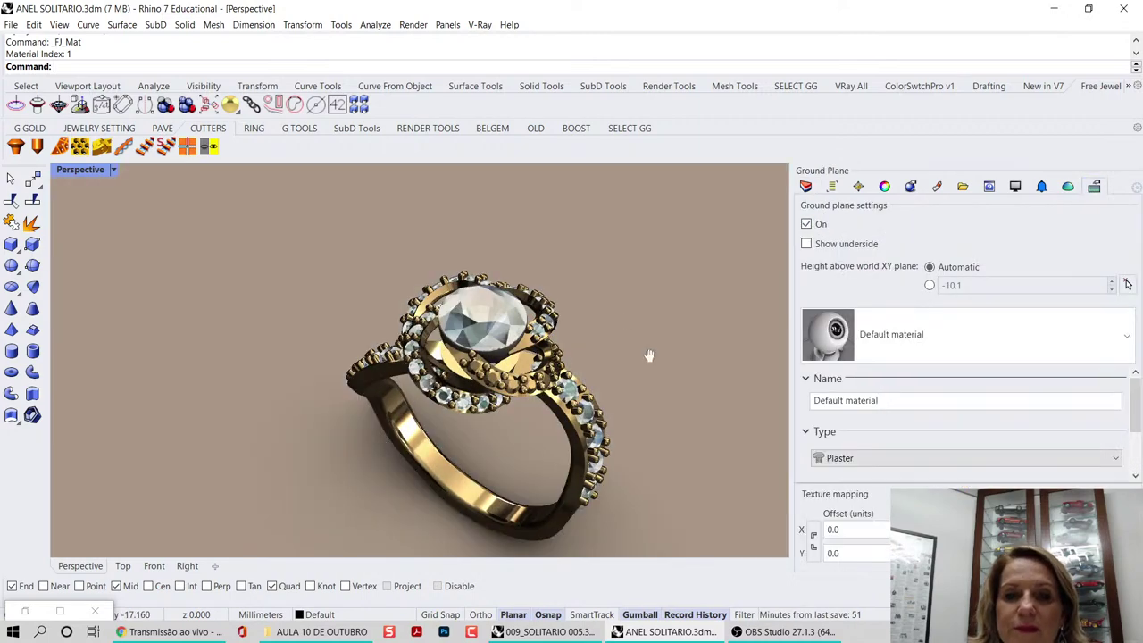
pyautogui.keyDown('shift'); pyautogui.moveTo(650, 348); pyautogui.dragTo(597, 306, button='right'); pyautogui.keyUp('shift')
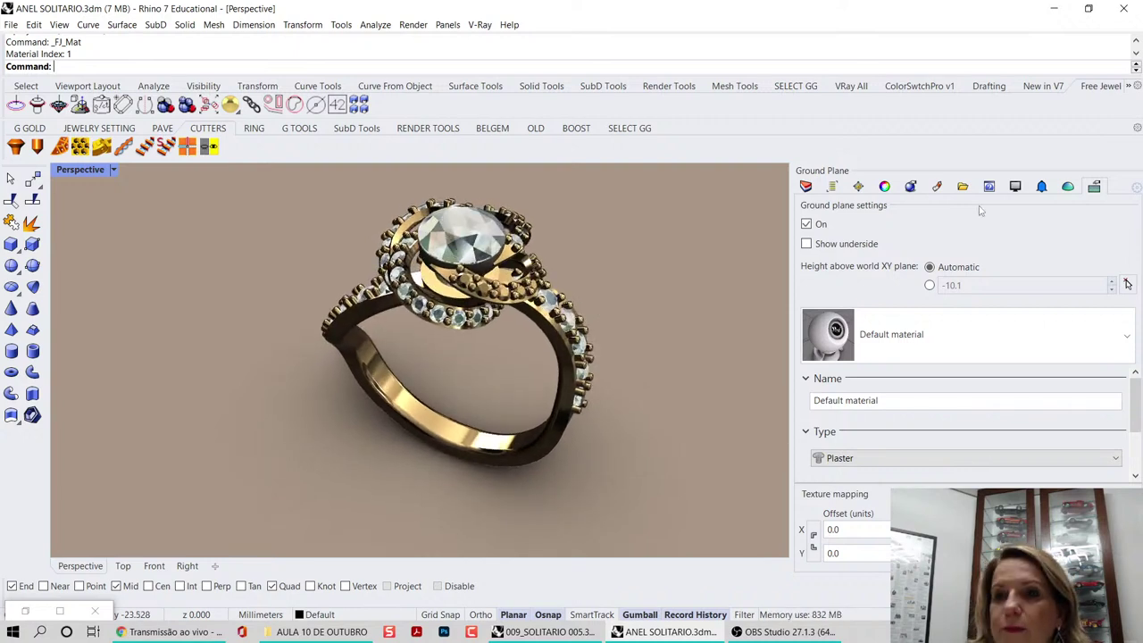
# - Make the Office environment the current rendering environment for the ring scene
pyautogui.click(1064, 188)
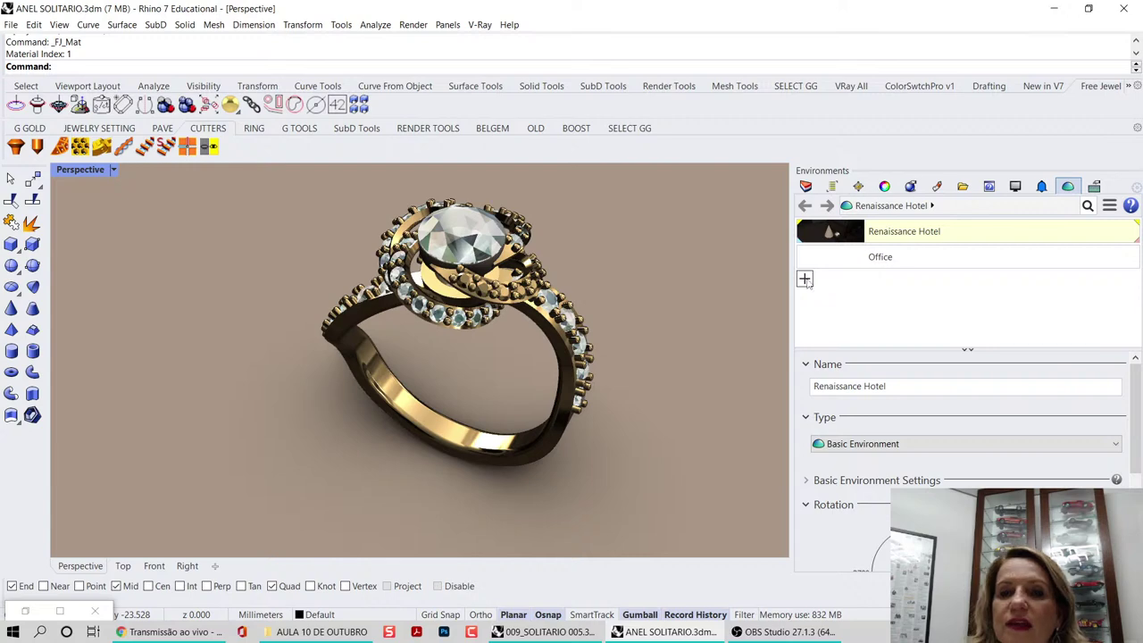
pyautogui.click(825, 263)
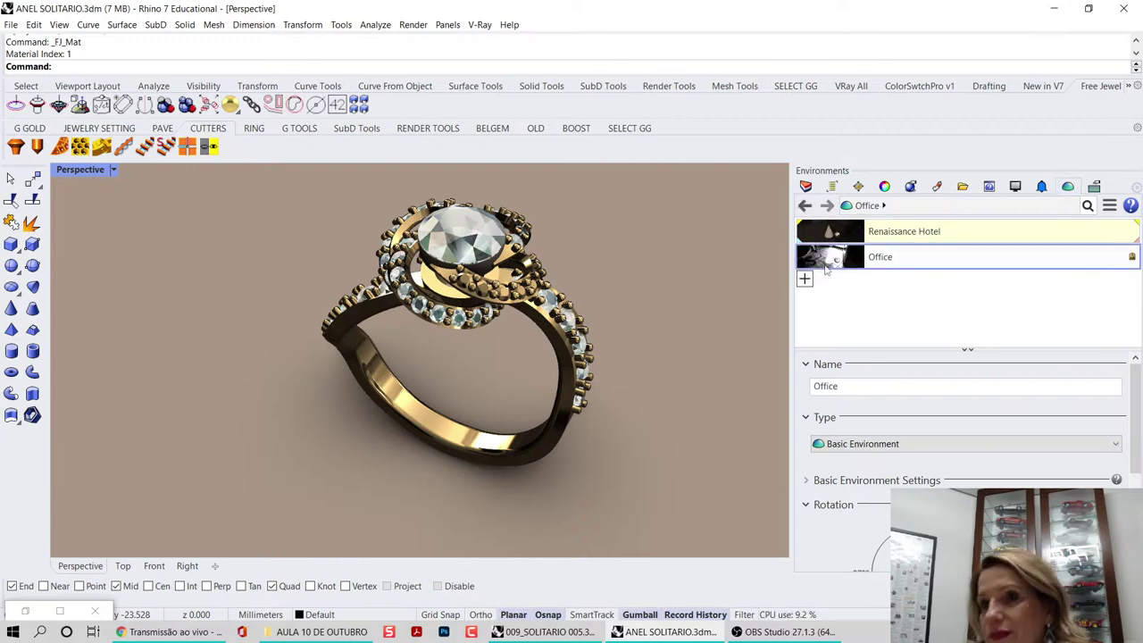
pyautogui.doubleClick(825, 266)
pyautogui.moveTo(601, 349); pyautogui.dragTo(598, 359, button='right')
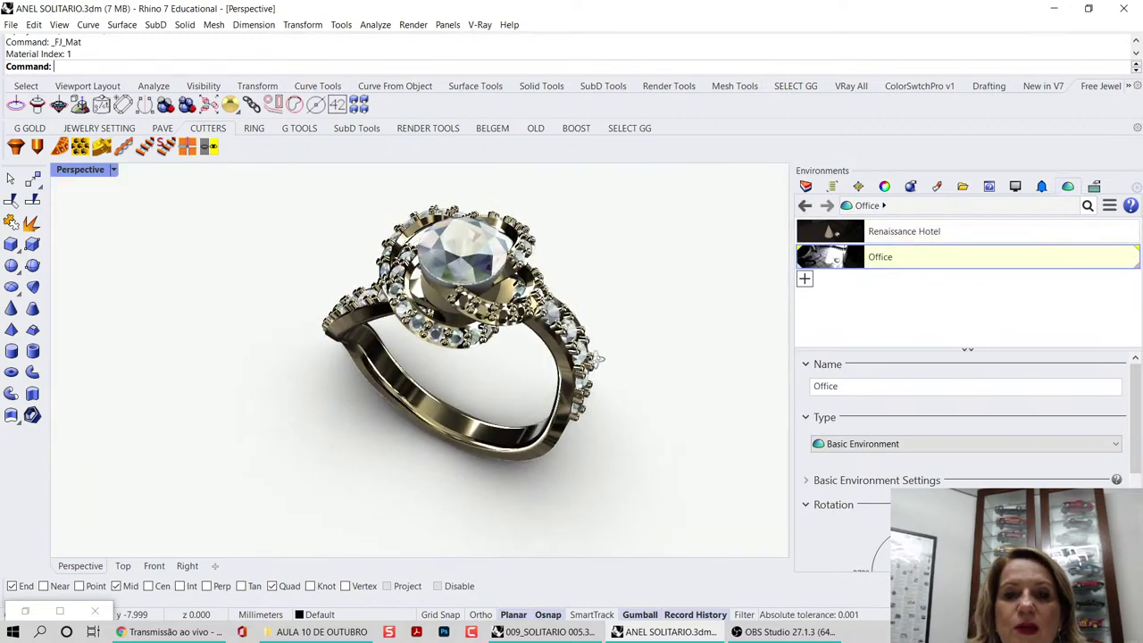
pyautogui.moveTo(589, 300); pyautogui.dragTo(595, 291, button='right')
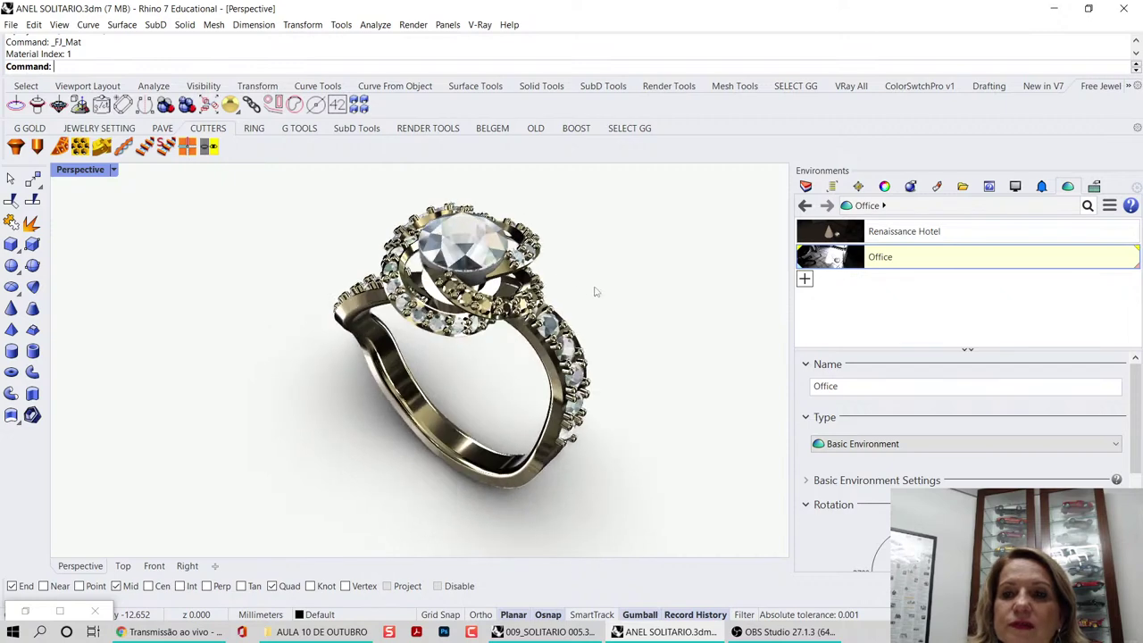
# - Assign the Polished Stainless Steel material to the joined ring metal
pyautogui.click(936, 186)
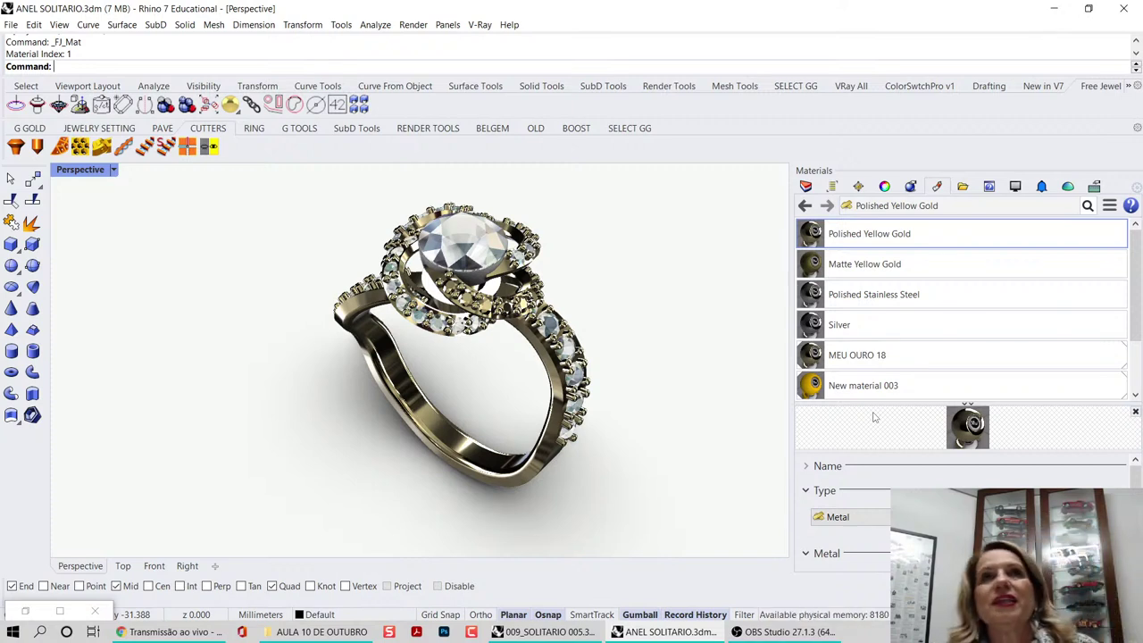
pyautogui.moveTo(623, 338); pyautogui.dragTo(674, 379, button='right')
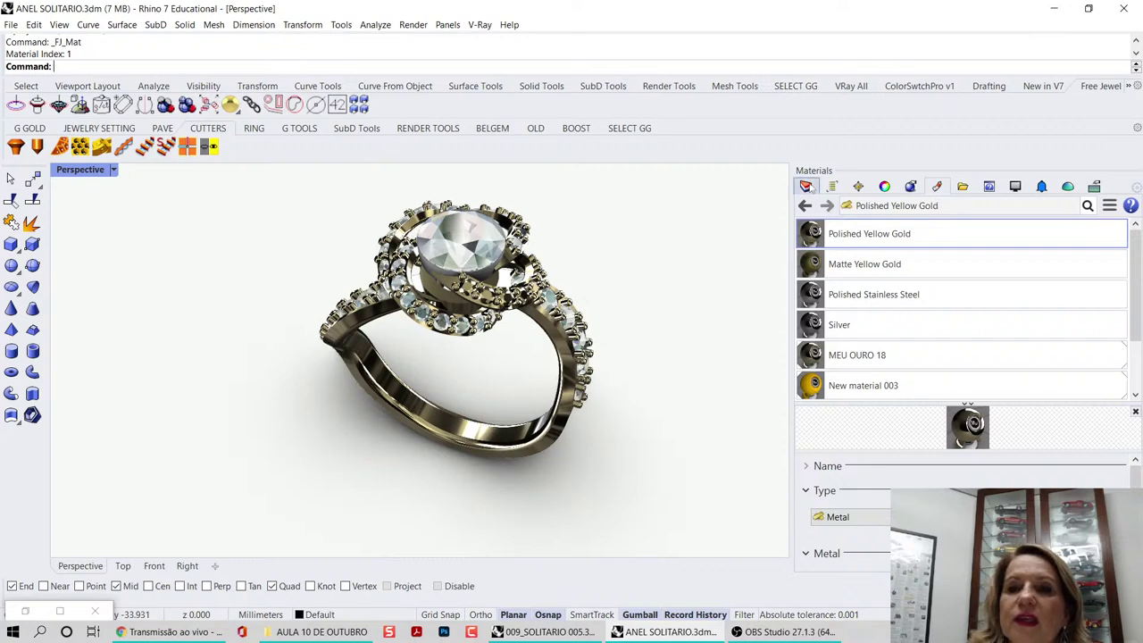
pyautogui.scroll(-3, 903, 286)
pyautogui.scroll(3, 902, 286)
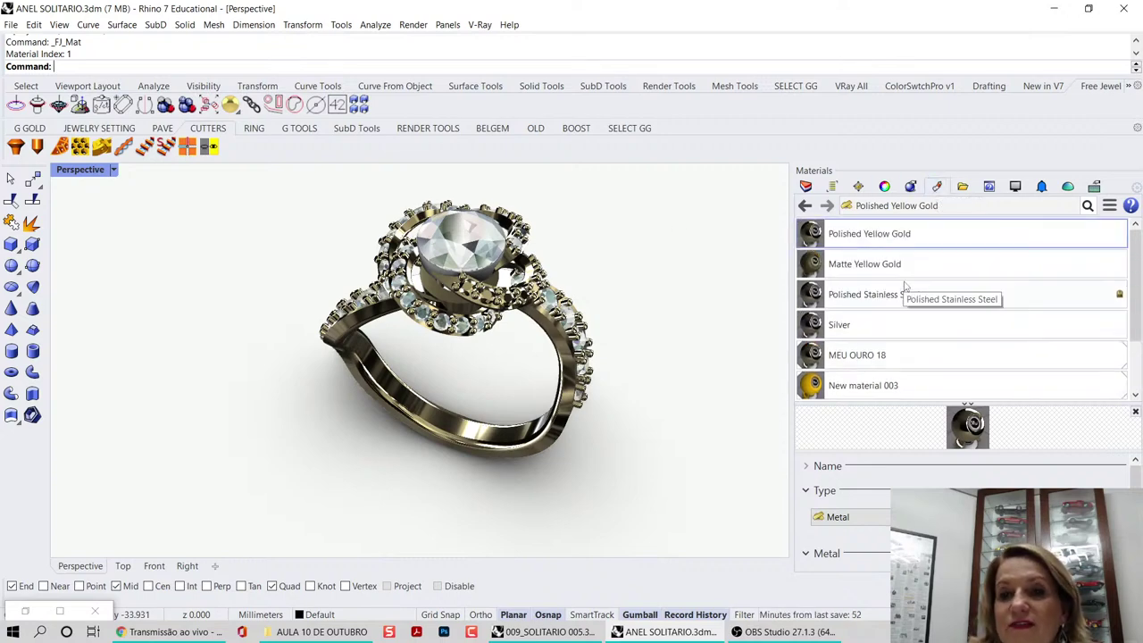
pyautogui.hotkey('ctrl', 'a')
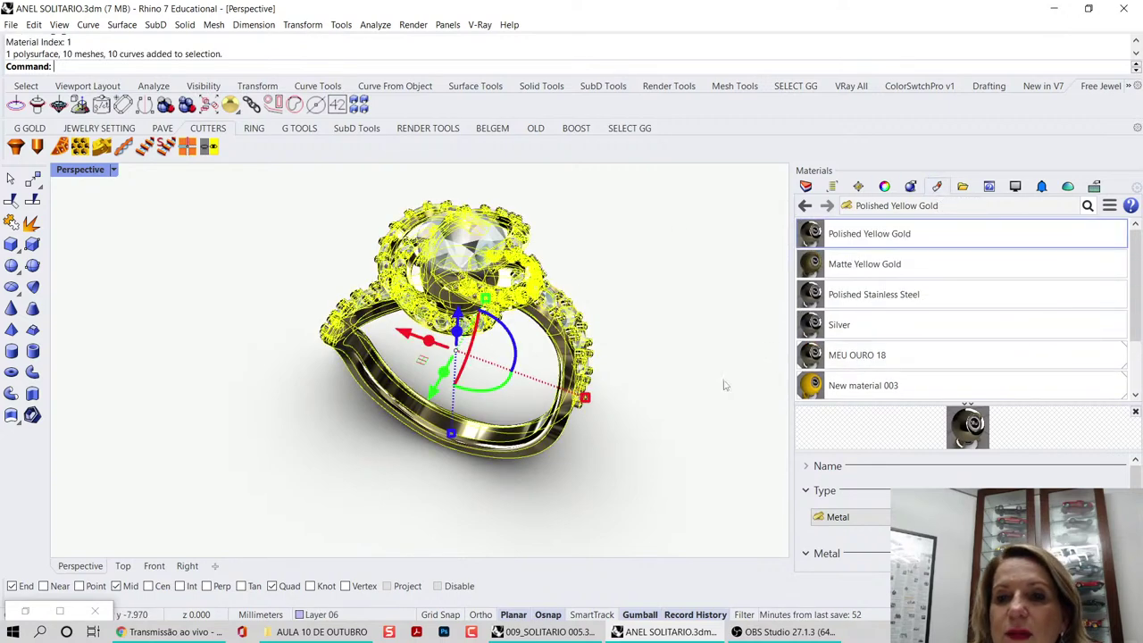
pyautogui.click(857, 295)
pyautogui.click(748, 307)
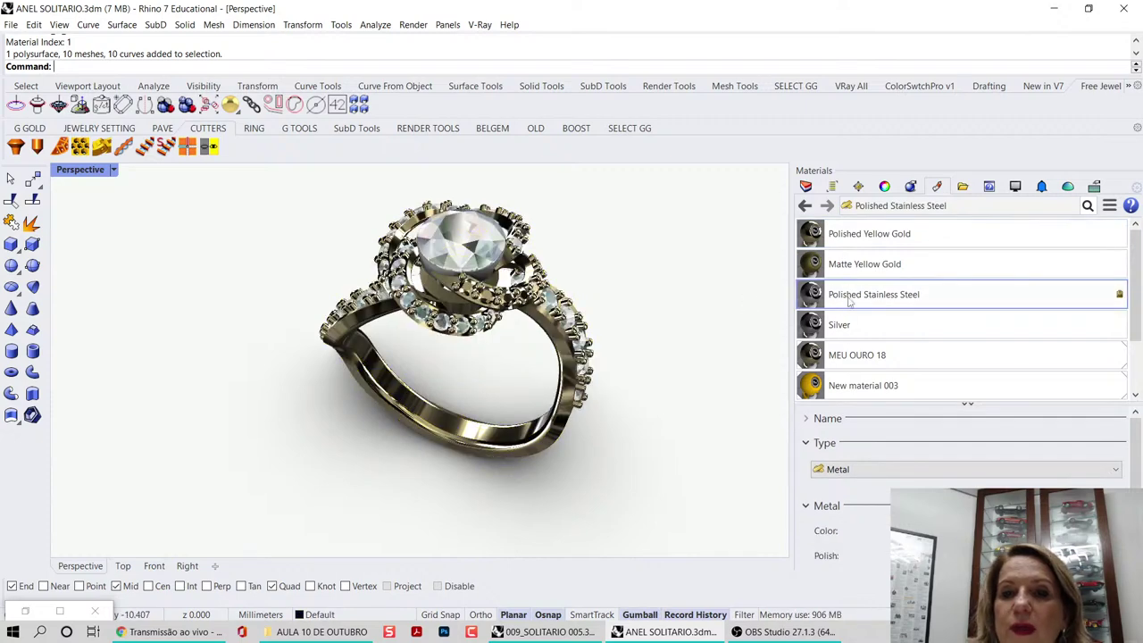
pyautogui.moveTo(849, 301); pyautogui.dragTo(581, 444)
pyautogui.moveTo(679, 428)
pyautogui.mouseDown(button='right')
pyautogui.moveTo(629, 407)
pyautogui.moveTo(671, 391)
pyautogui.moveTo(680, 421)
pyautogui.mouseUp(button='right')
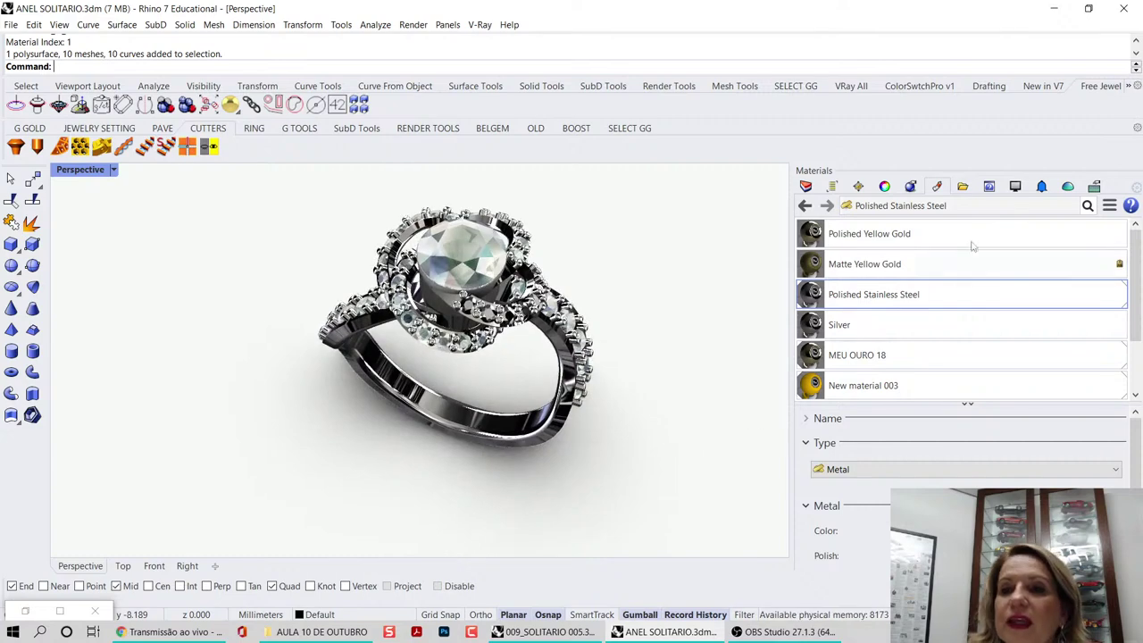
pyautogui.moveTo(637, 330); pyautogui.dragTo(600, 302, button='right')
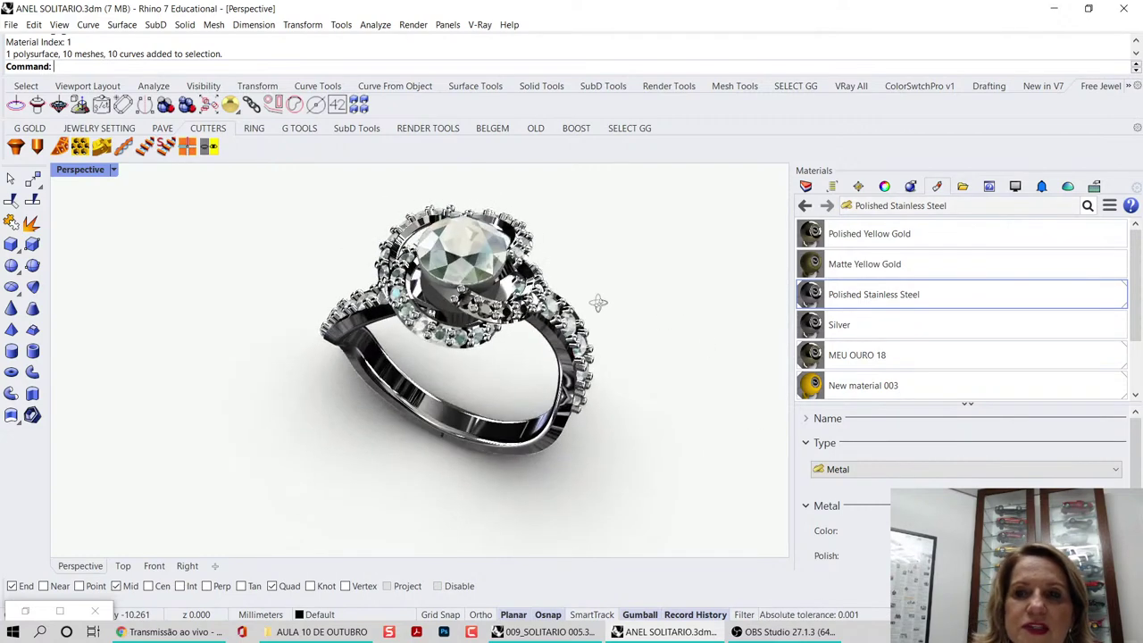
# - Display the list of environments, toggling its panel off and back on
pyautogui.click(1068, 187)
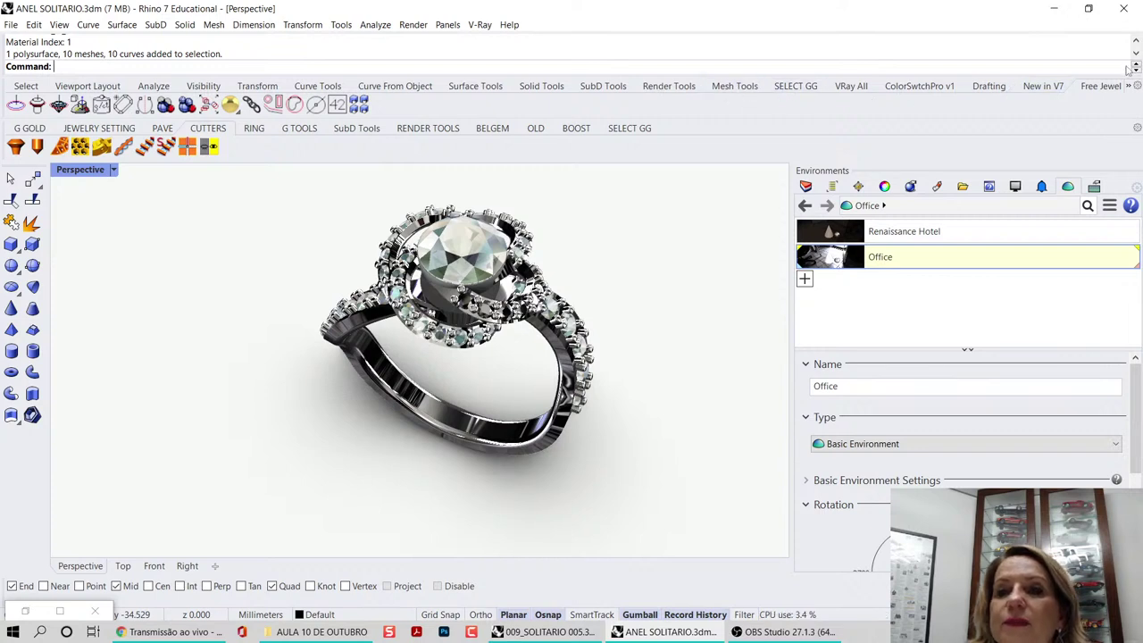
pyautogui.click(669, 86)
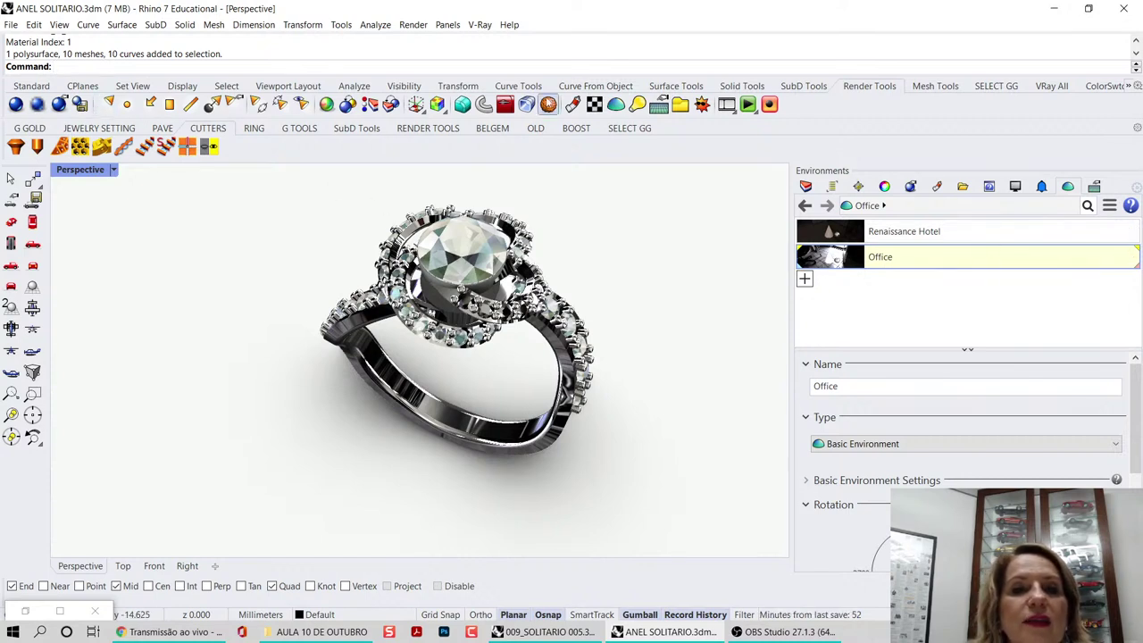
pyautogui.click(616, 105)
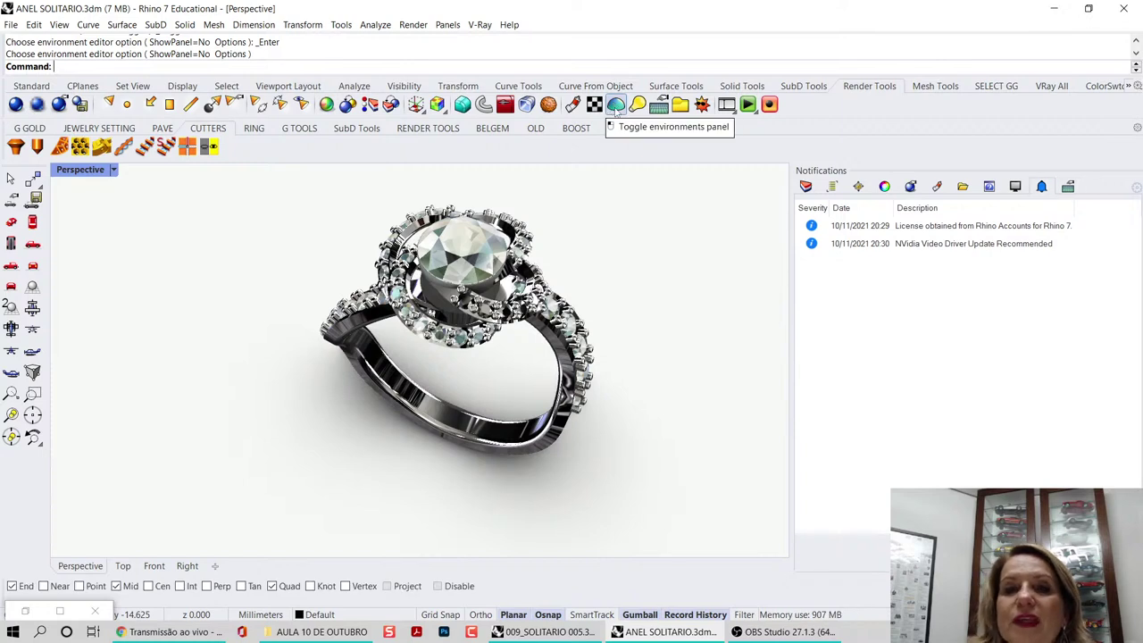
pyautogui.click(616, 104)
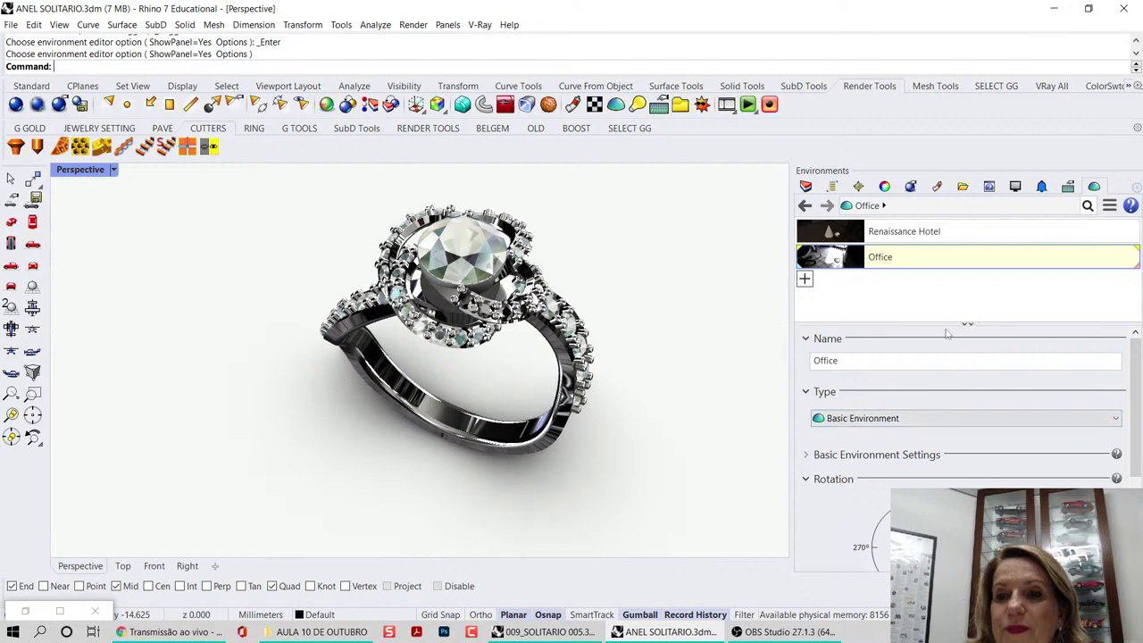
pyautogui.moveTo(938, 324); pyautogui.dragTo(939, 308)
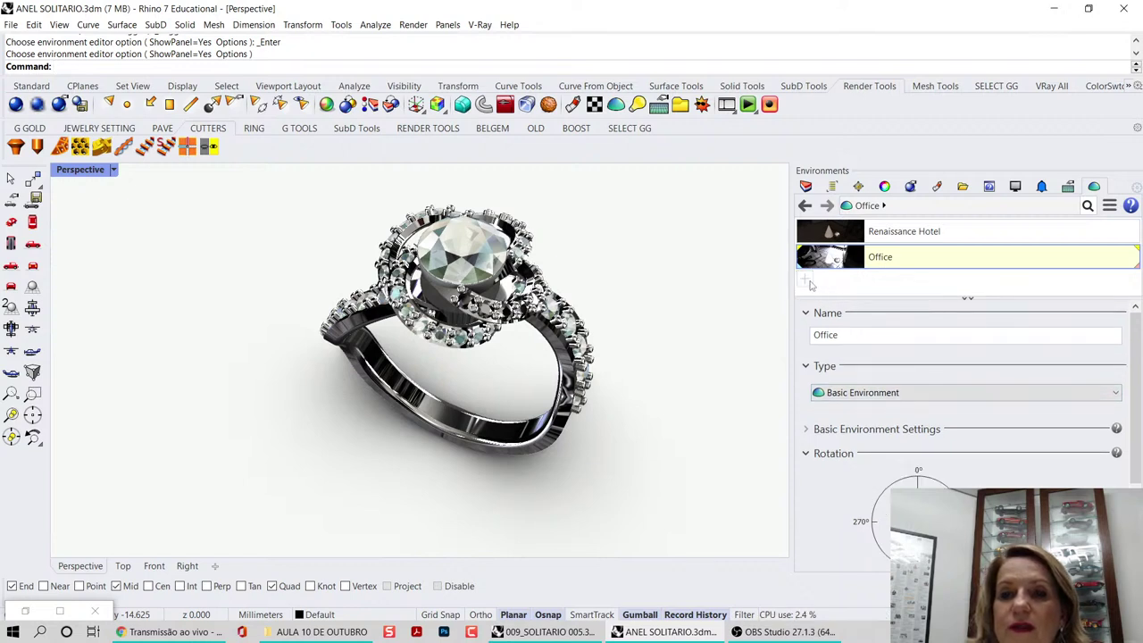
# - Import the PreviewStudio environment from the render content library
pyautogui.click(810, 282)
pyautogui.click(827, 289)
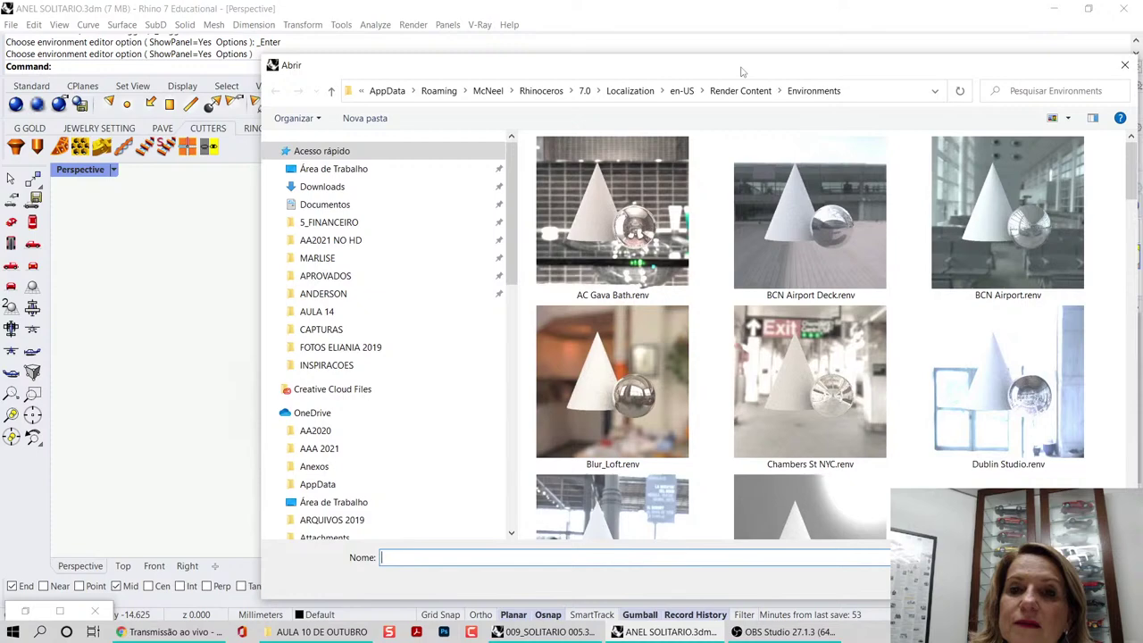
pyautogui.moveTo(741, 71); pyautogui.dragTo(574, 42)
pyautogui.scroll(-5, 690, 290)
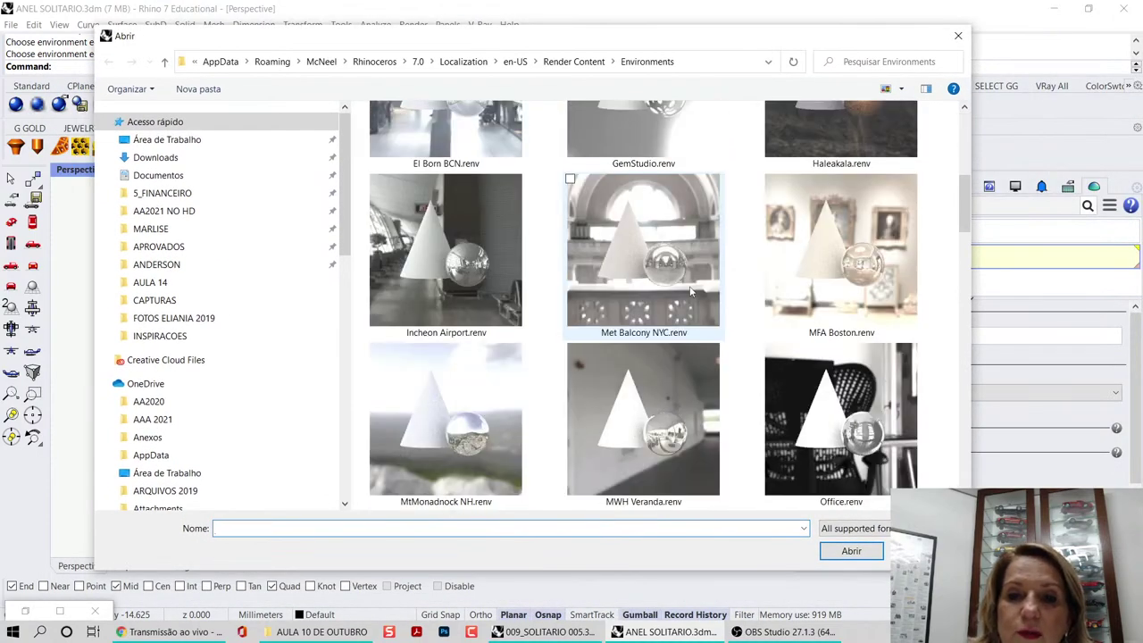
pyautogui.scroll(-1, 690, 290)
pyautogui.scroll(-1, 689, 290)
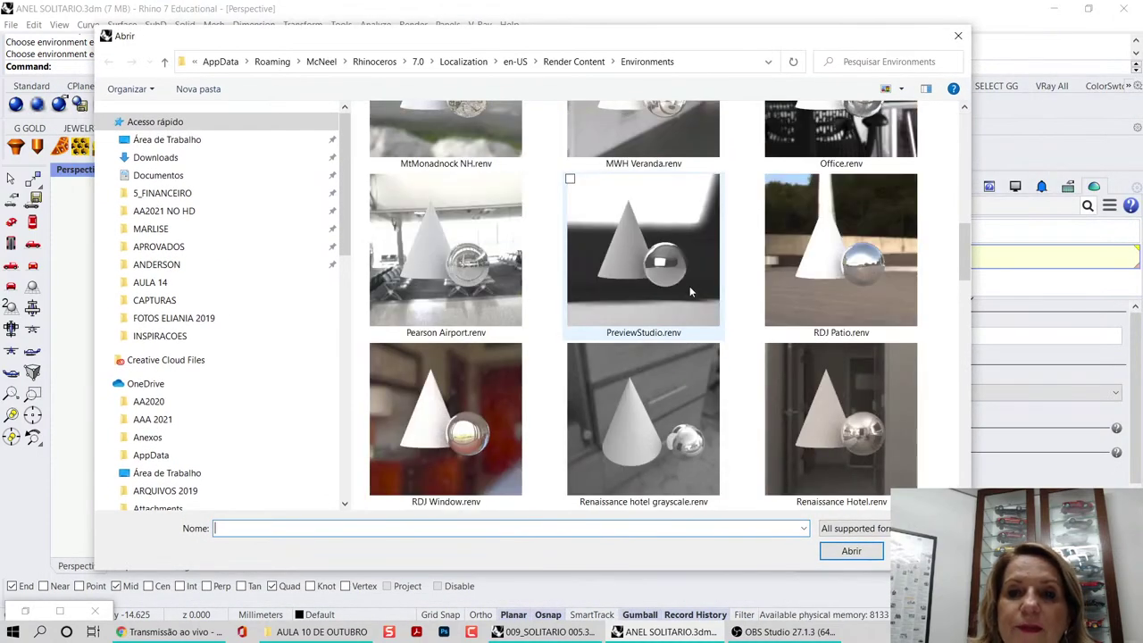
pyautogui.scroll(1, 689, 290)
pyautogui.doubleClick(697, 345)
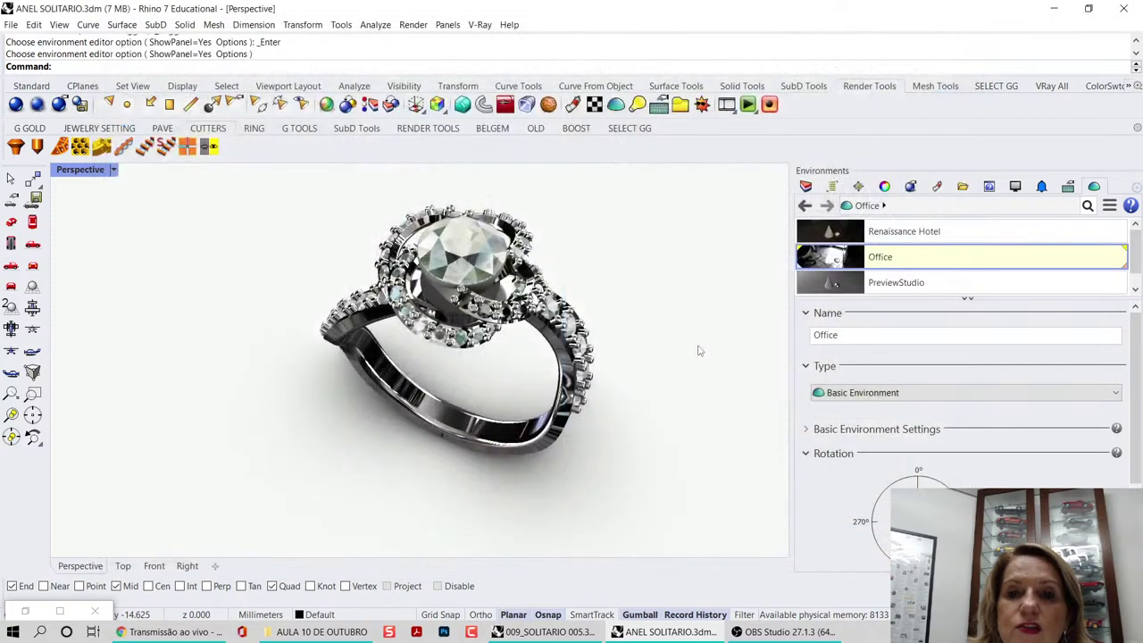
# - Try the PreviewStudio environment on the ring scene and restore the Office environment
pyautogui.click(906, 268)
pyautogui.doubleClick(905, 273)
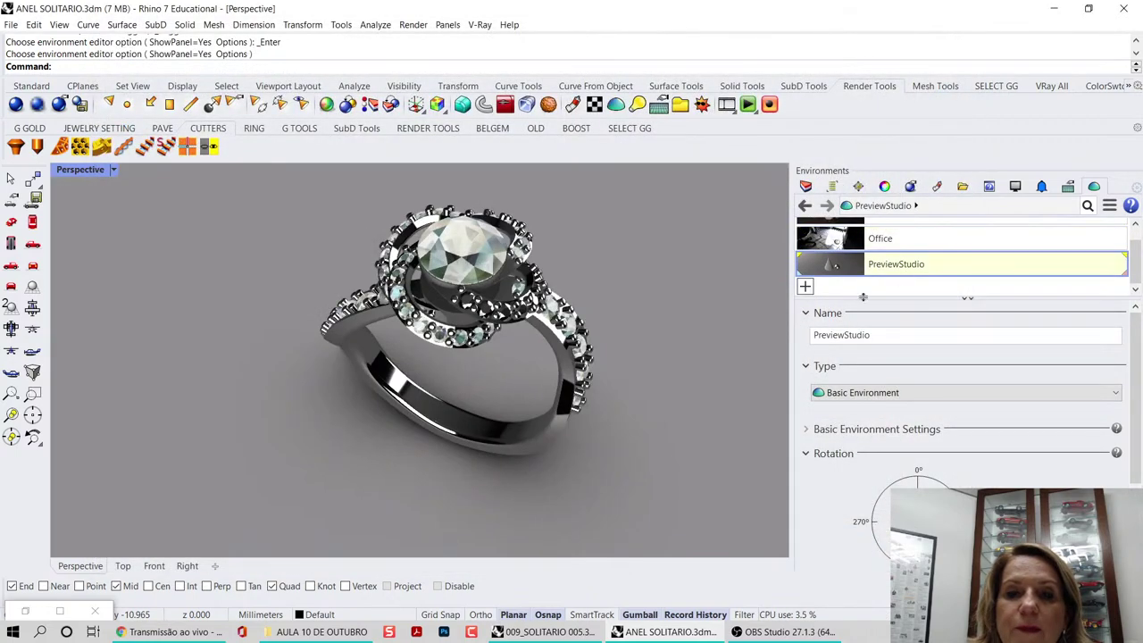
pyautogui.moveTo(653, 382)
pyautogui.mouseDown(button='right')
pyautogui.moveTo(677, 331)
pyautogui.moveTo(686, 364)
pyautogui.moveTo(662, 386)
pyautogui.mouseUp(button='right')
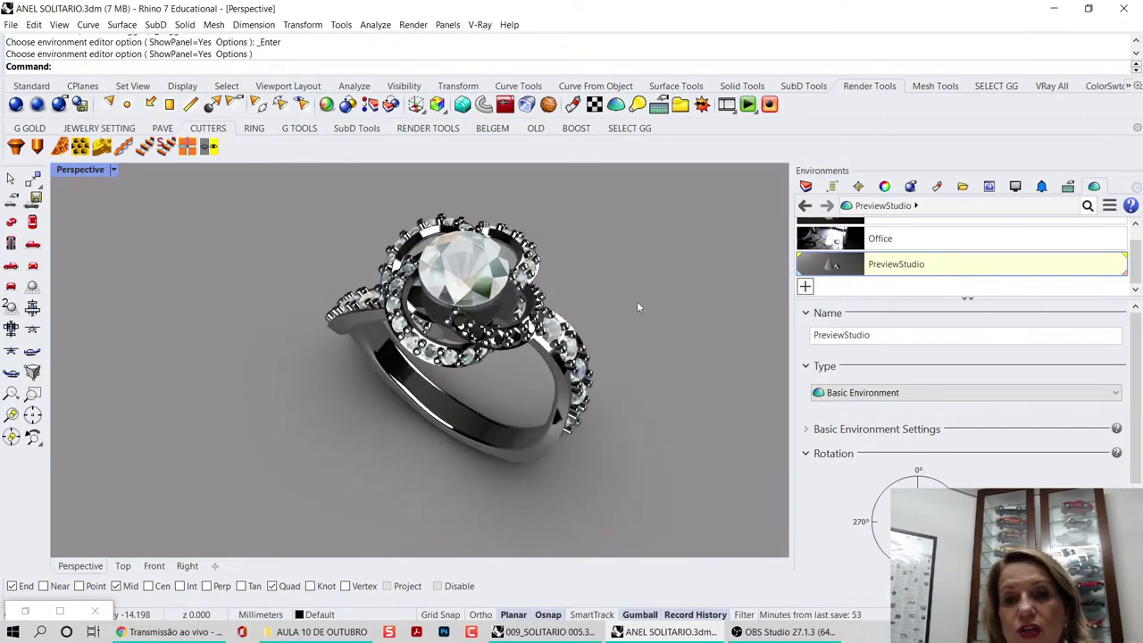
pyautogui.moveTo(633, 298); pyautogui.dragTo(639, 336, button='right')
pyautogui.click(1120, 237)
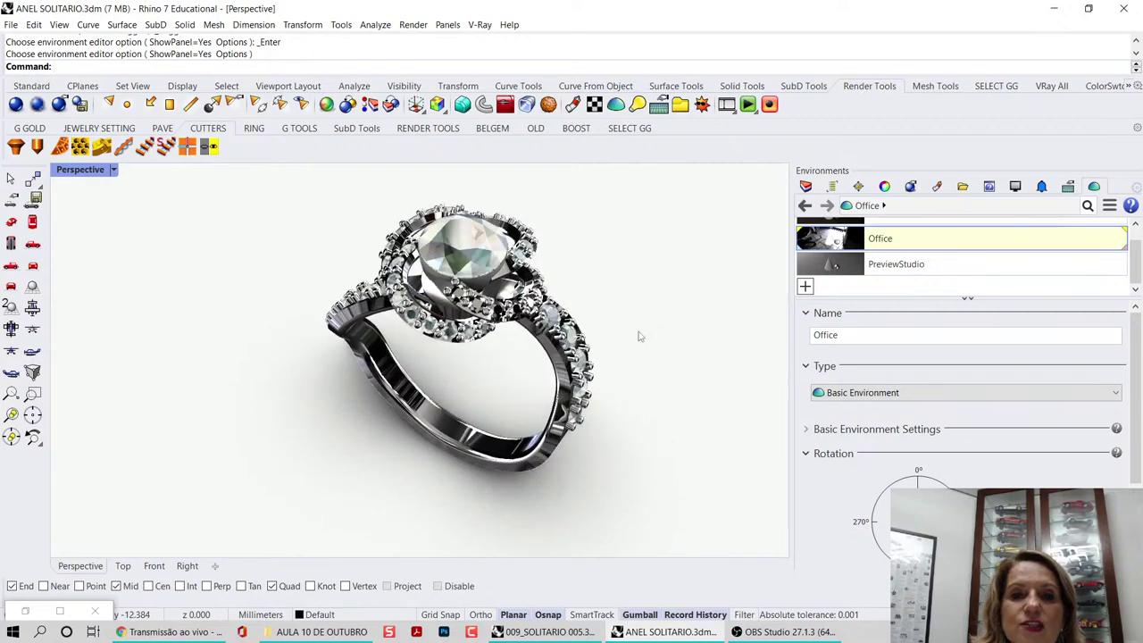
# - Start capturing the rendered Perspective view to a file and move the capture settings dialog aside
pyautogui.click(112, 171)
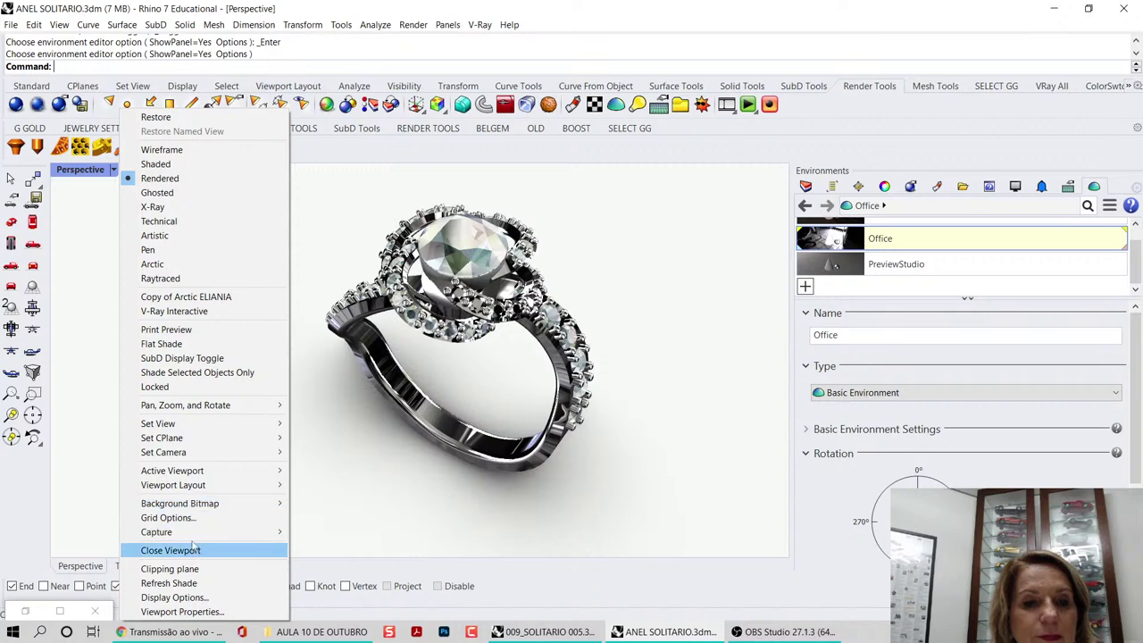
pyautogui.click(348, 219)
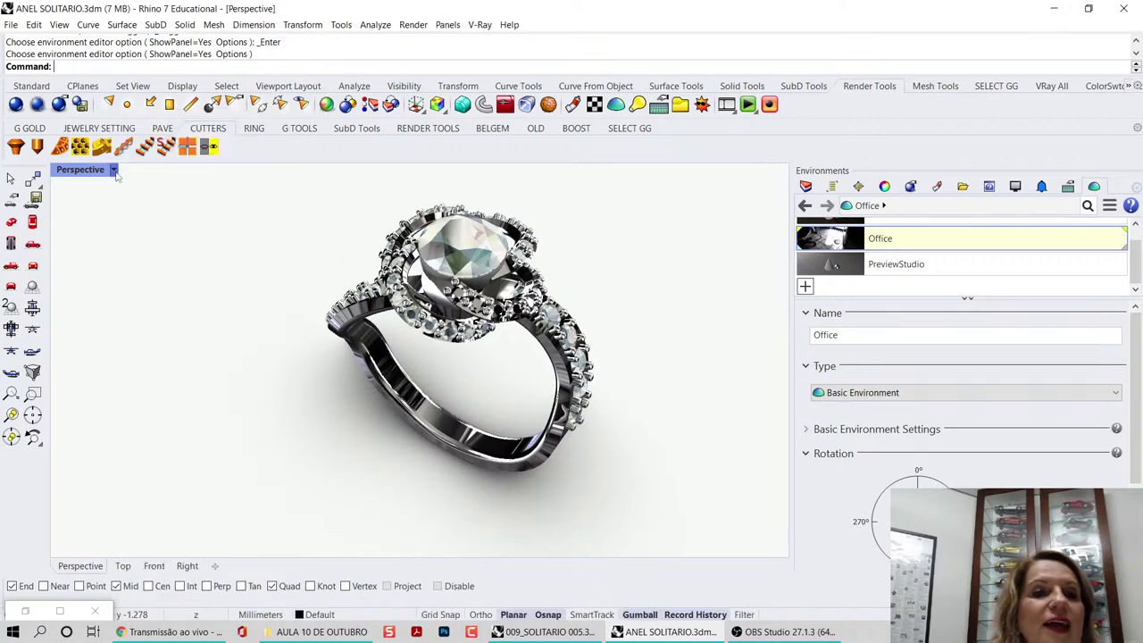
pyautogui.click(115, 171)
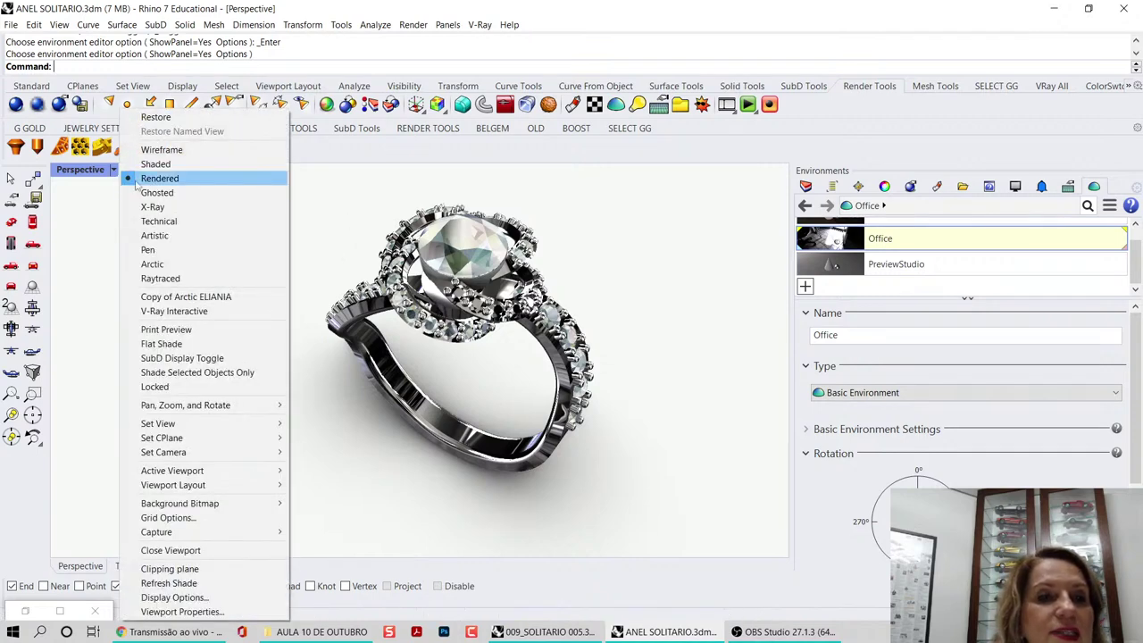
pyautogui.click(113, 174)
pyautogui.click(114, 174)
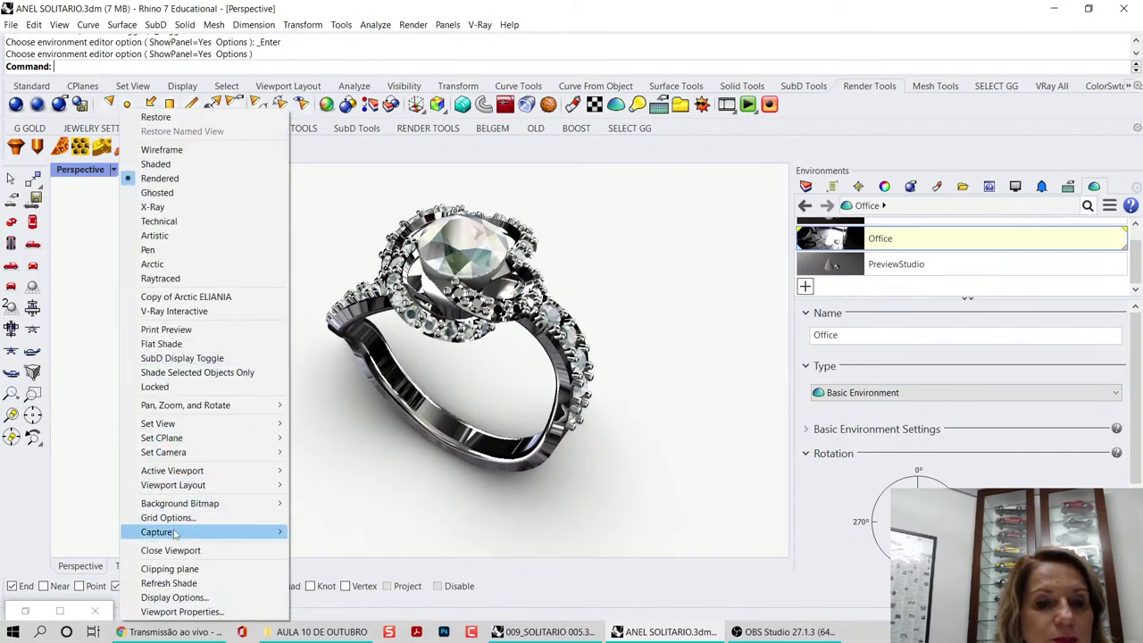
pyautogui.moveTo(179, 532)
pyautogui.click(323, 547)
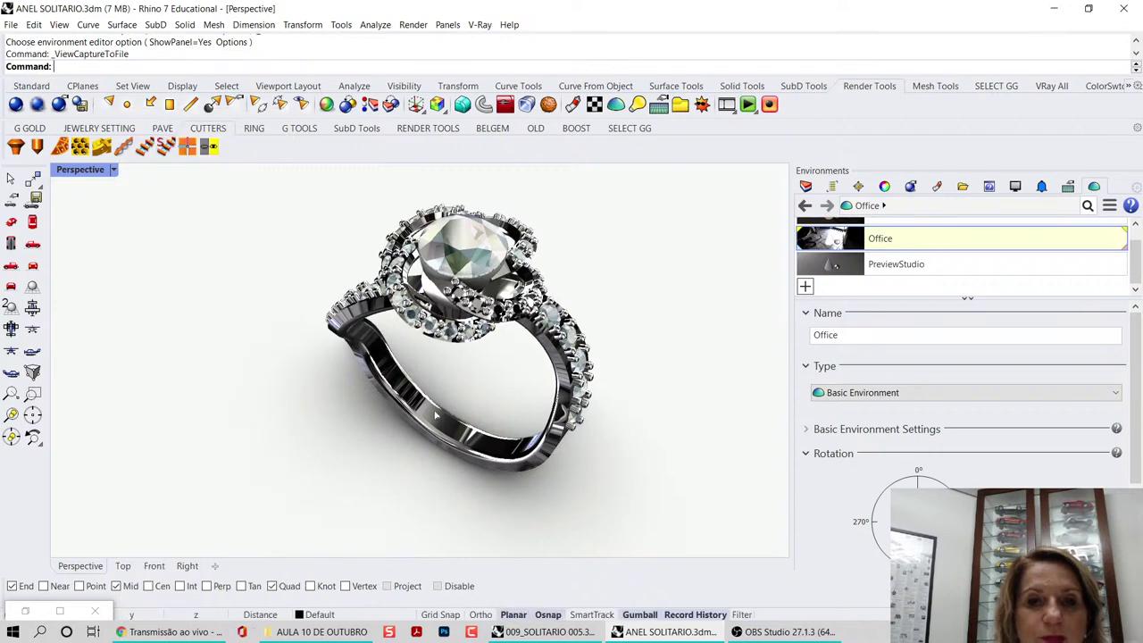
pyautogui.moveTo(591, 127); pyautogui.dragTo(410, 88)
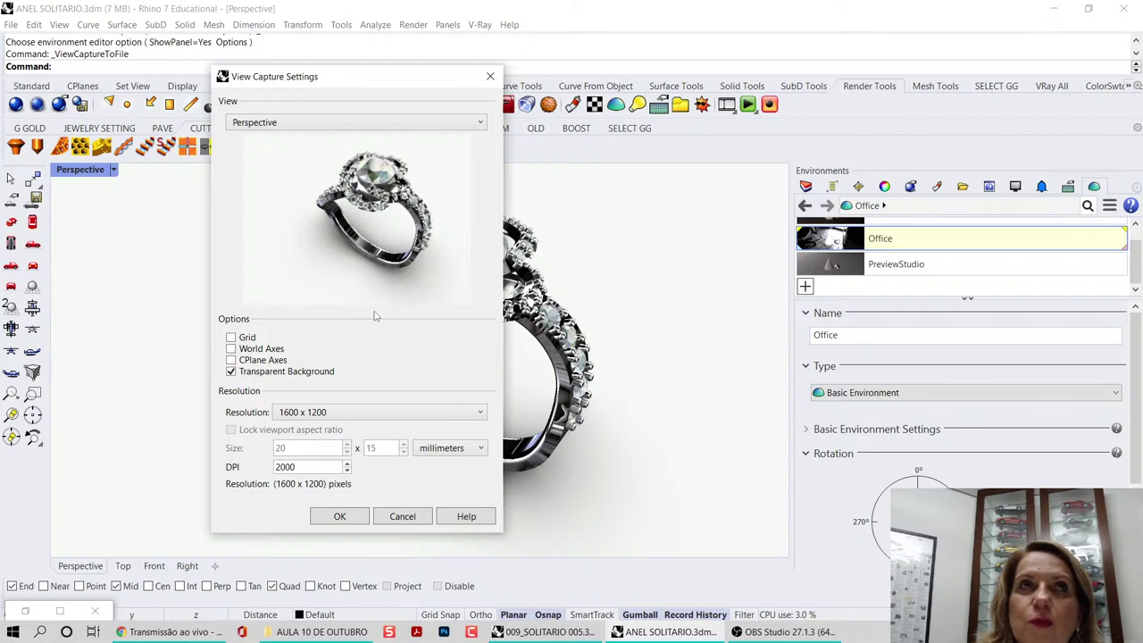
# - Try the 3200 x 2400 and 1280 x 960 resolutions for the view capture
pyautogui.click(418, 408)
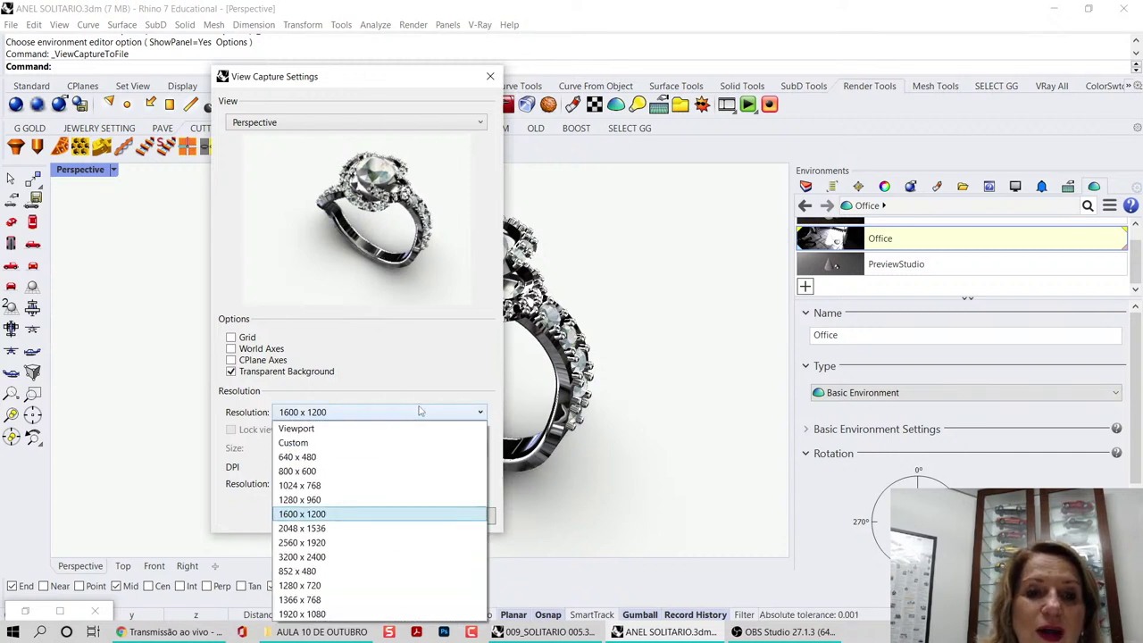
pyautogui.click(337, 546)
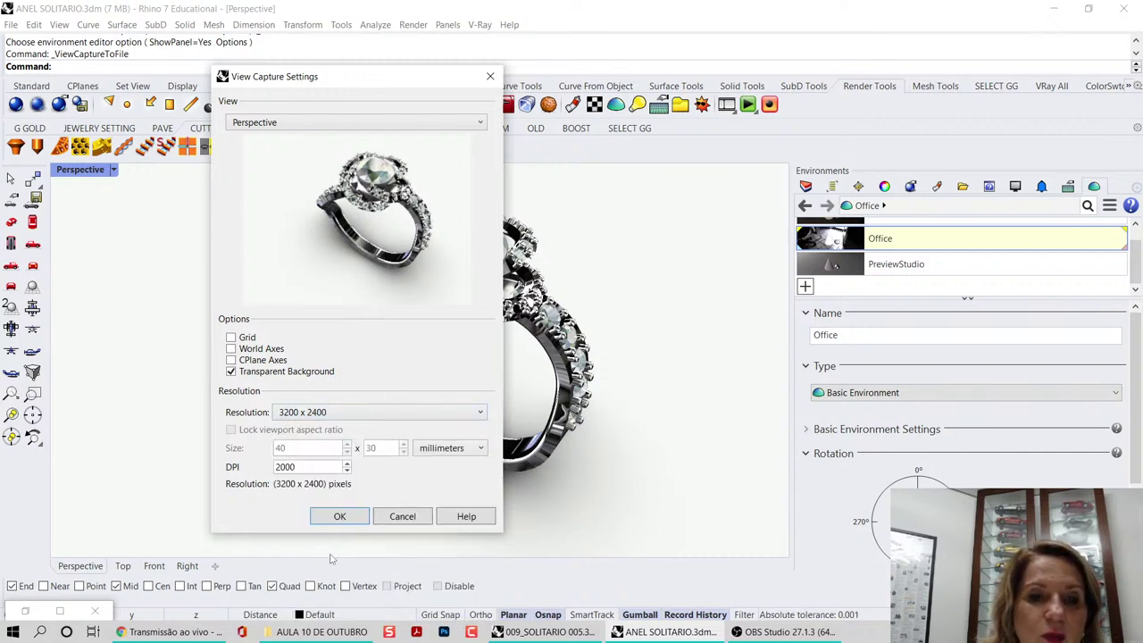
pyautogui.click(356, 412)
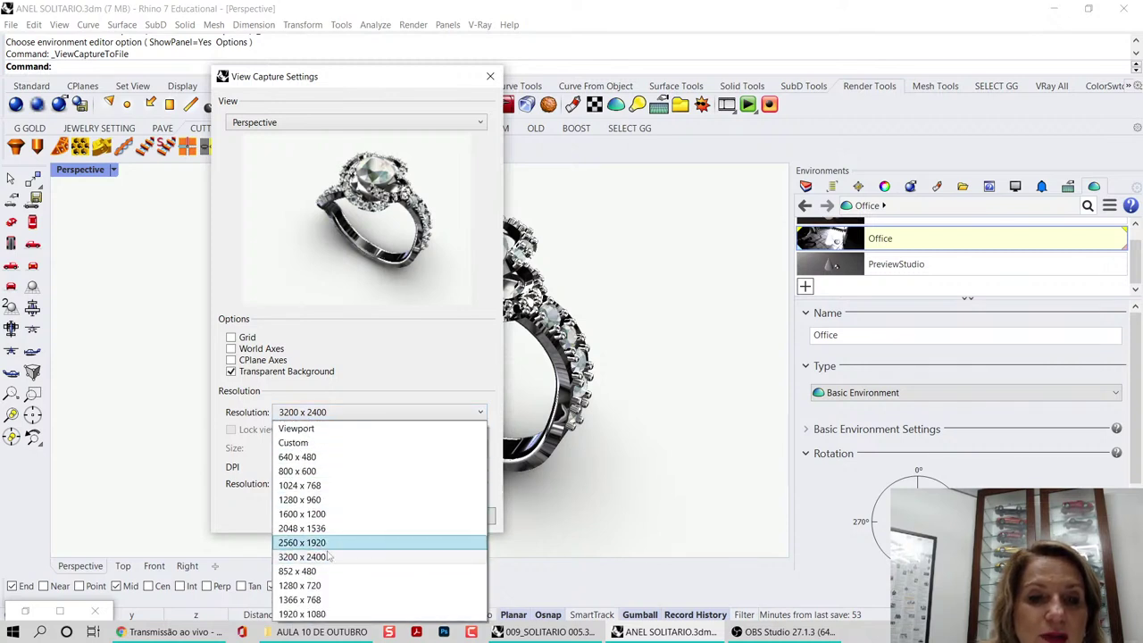
pyautogui.click(301, 500)
# - Set the view capture resolution to 2048 x 1536 with a transparent background
pyautogui.click(428, 413)
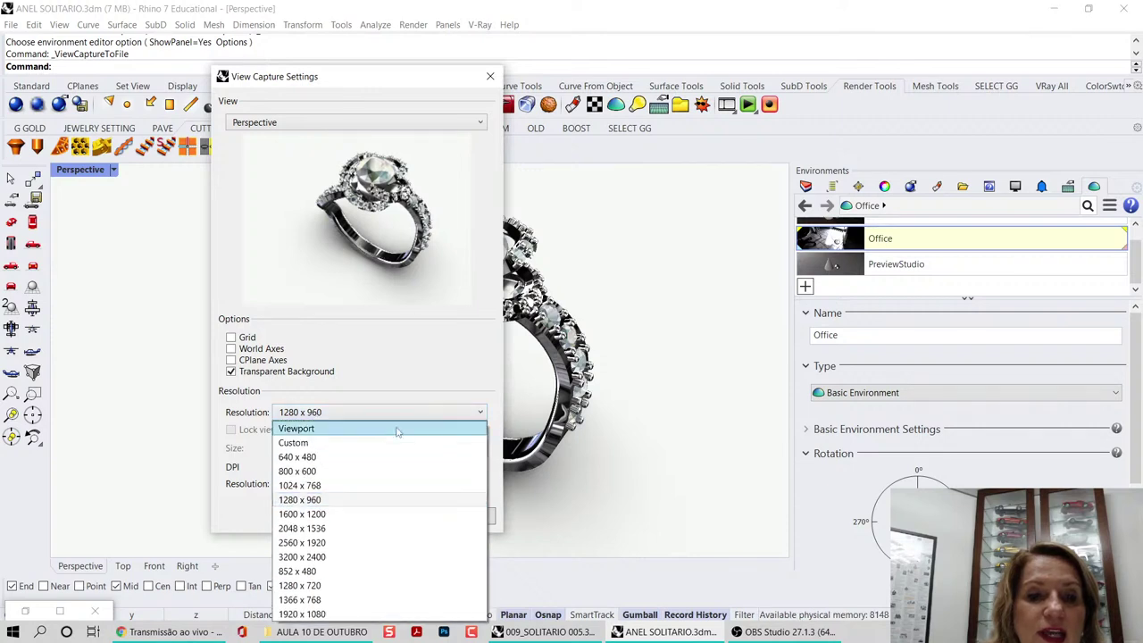
pyautogui.click(319, 530)
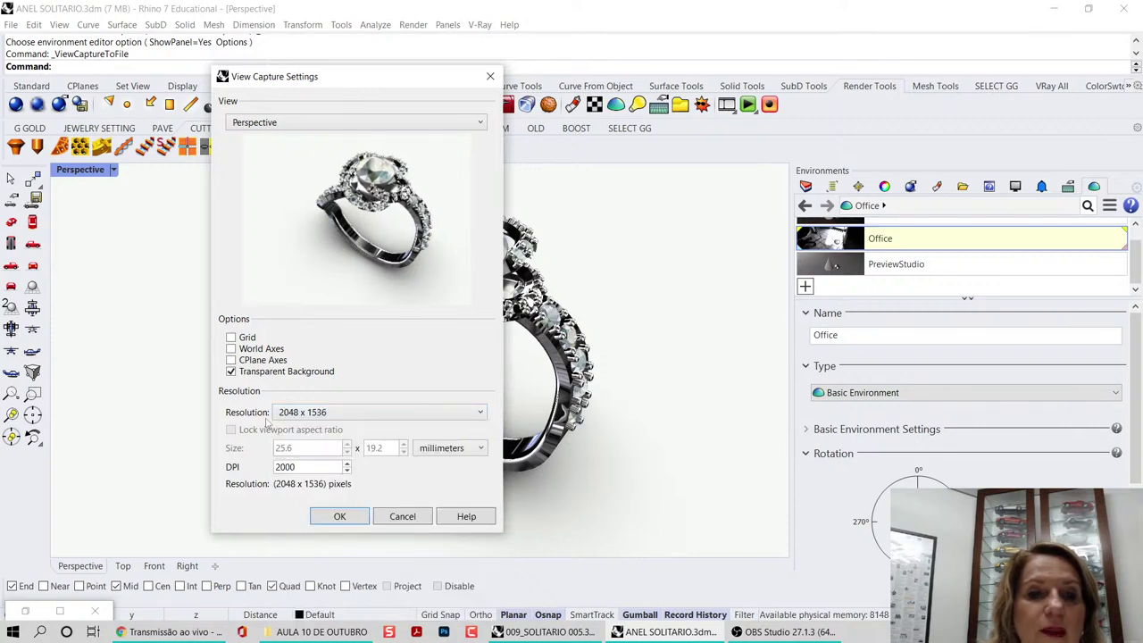
pyautogui.click(231, 373)
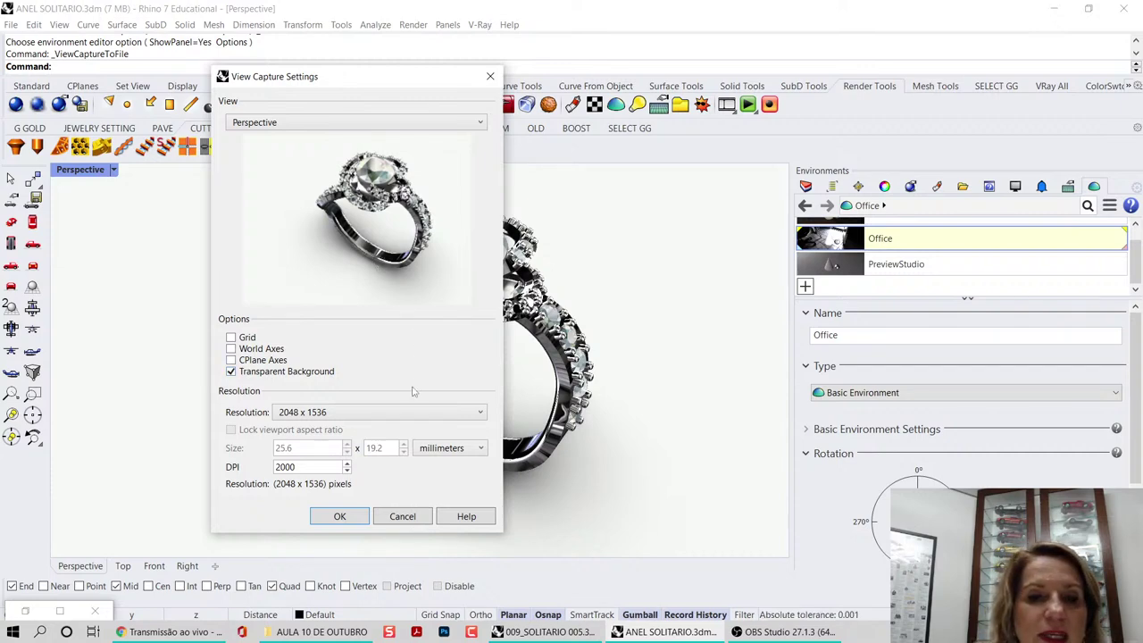
# - Save the view capture as RENDER 1 in the AULA 10 DE OUTUBRO folder under AA2021 NO HD, 1_AULAS AO VIVO on drive H
pyautogui.click(340, 516)
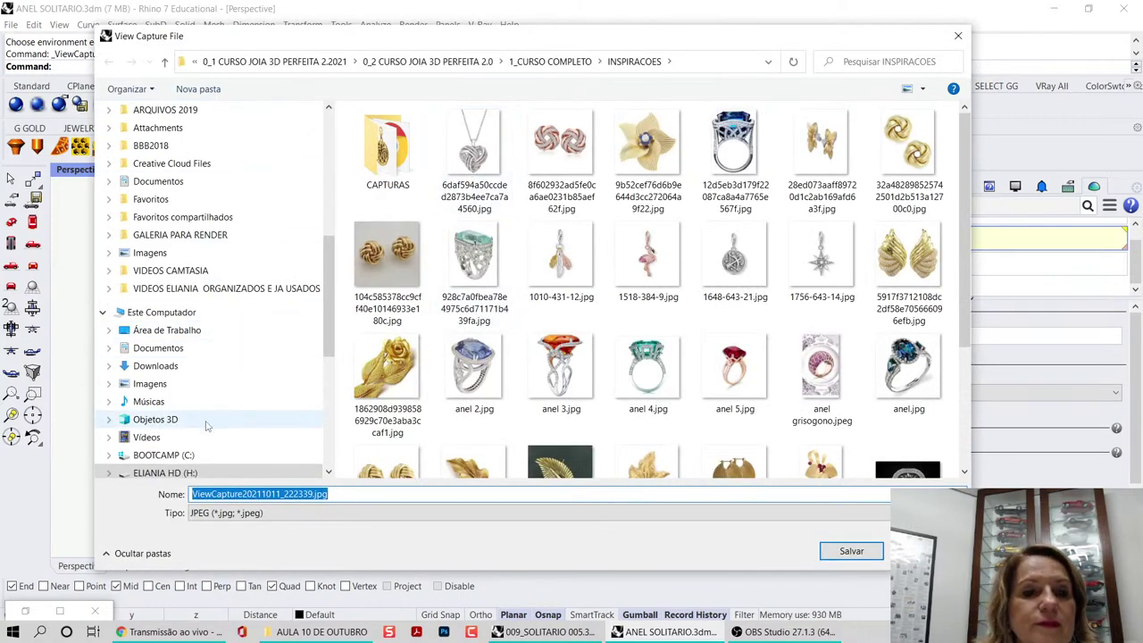
pyautogui.scroll(-1, 196, 426)
pyautogui.click(179, 403)
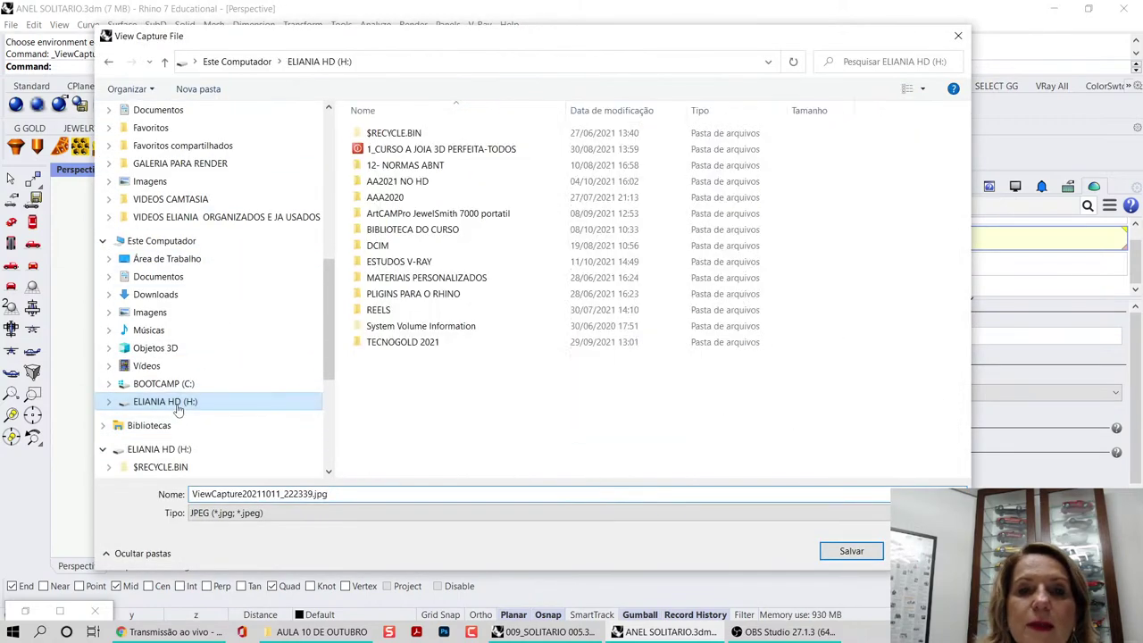
pyautogui.doubleClick(416, 183)
pyautogui.doubleClick(418, 134)
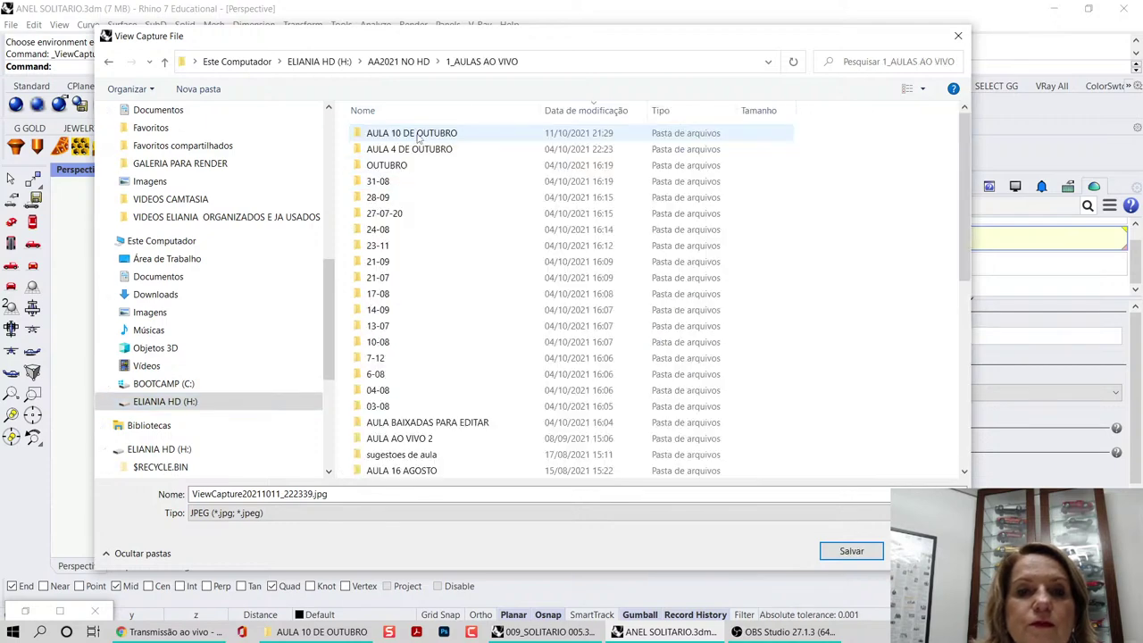
pyautogui.click(418, 137)
pyautogui.doubleClick(418, 136)
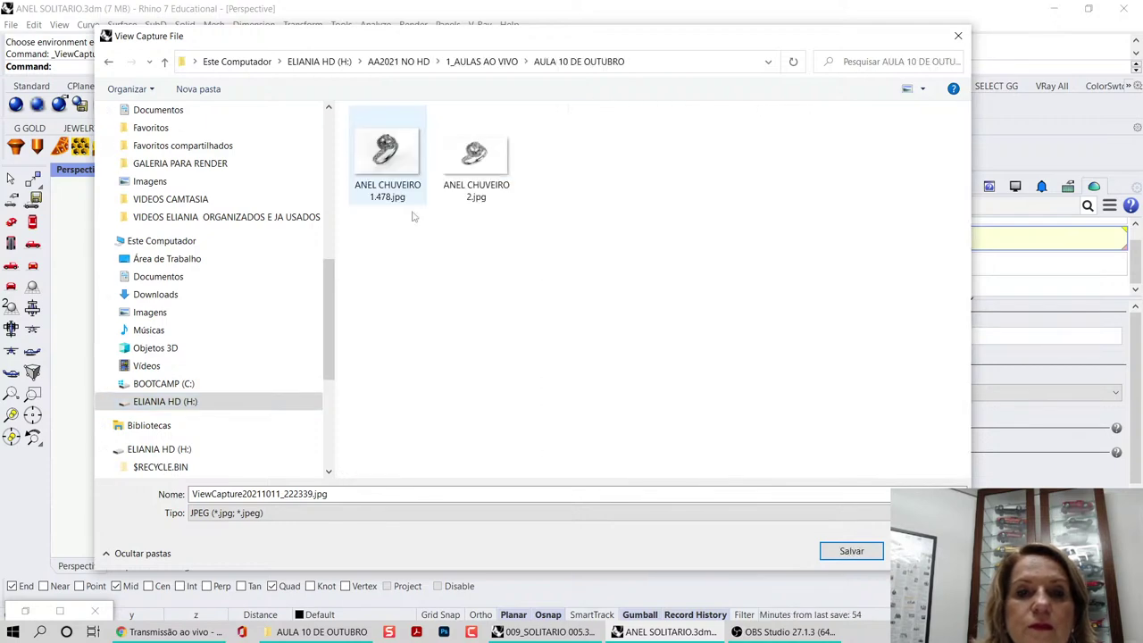
pyautogui.doubleClick(345, 493)
pyautogui.write('RENDER')
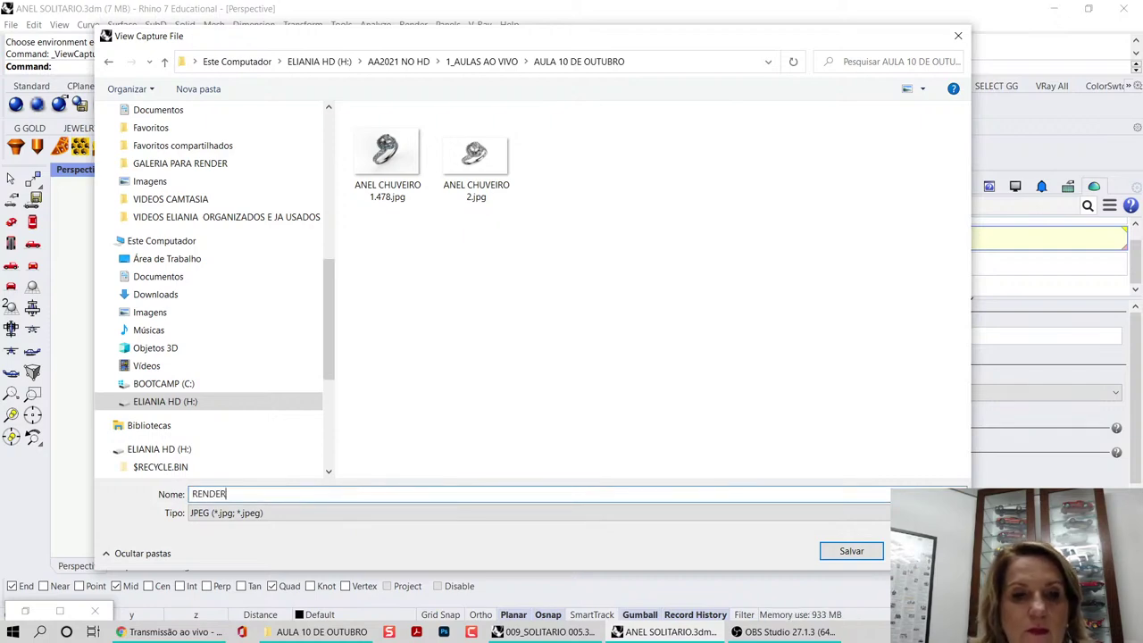
pyautogui.press('Return')
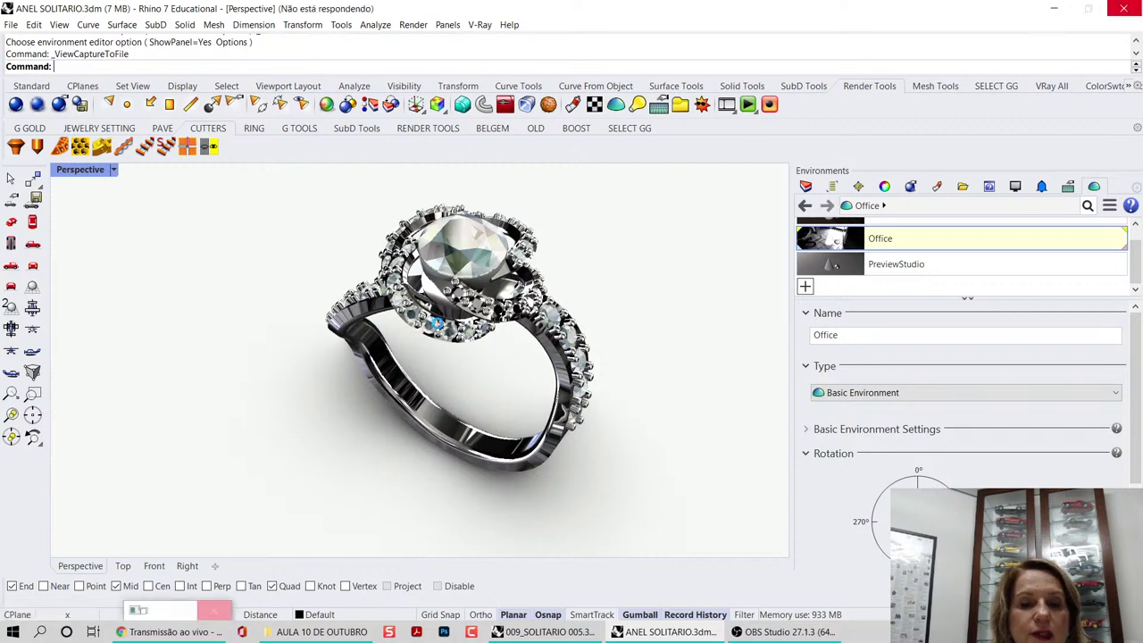
# - Maximize the Right view, show it in Rendered mode and bring the whole ring into view
pyautogui.moveTo(616, 404); pyautogui.dragTo(483, 324, button='right')
pyautogui.doubleClick(97, 171)
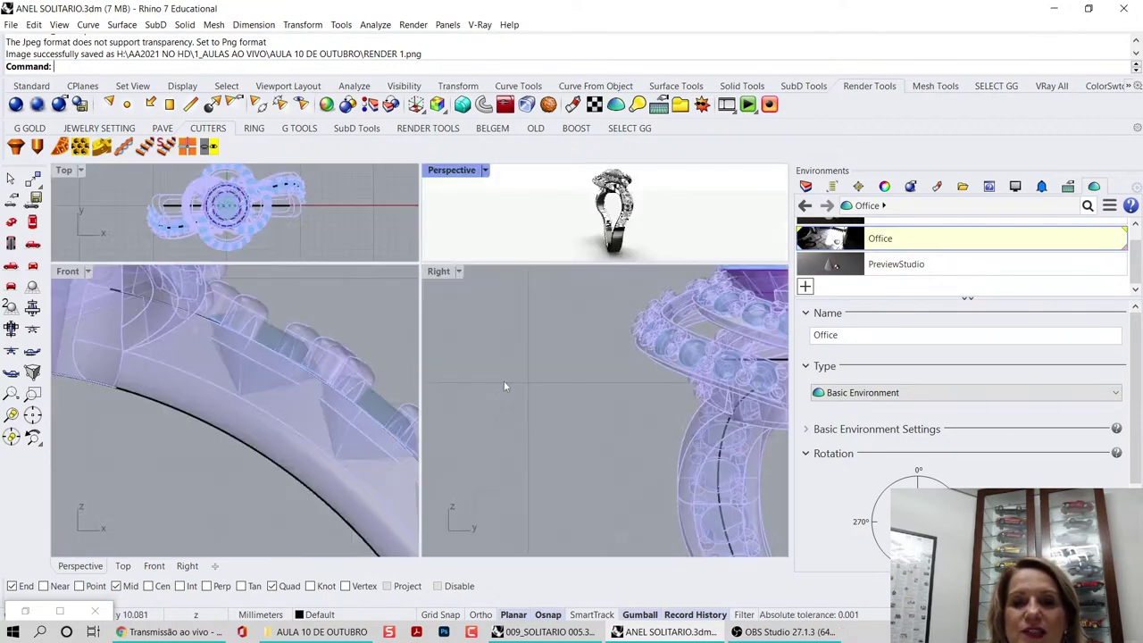
pyautogui.doubleClick(438, 271)
pyautogui.middleClick(437, 282)
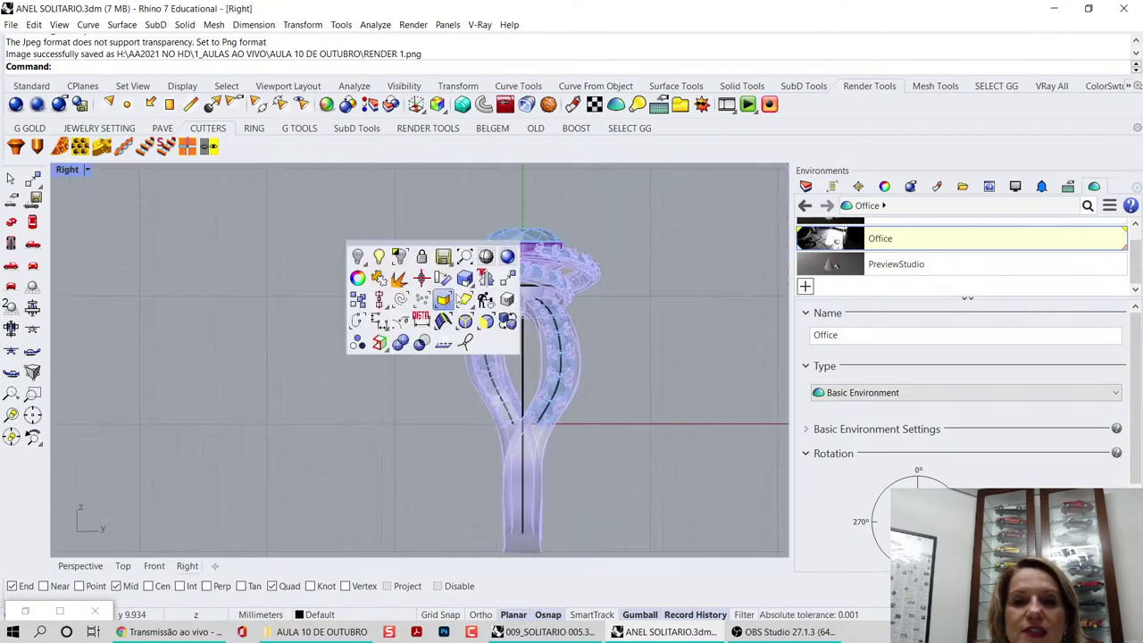
pyautogui.click(507, 257)
pyautogui.moveTo(506, 258); pyautogui.dragTo(401, 224, button='right')
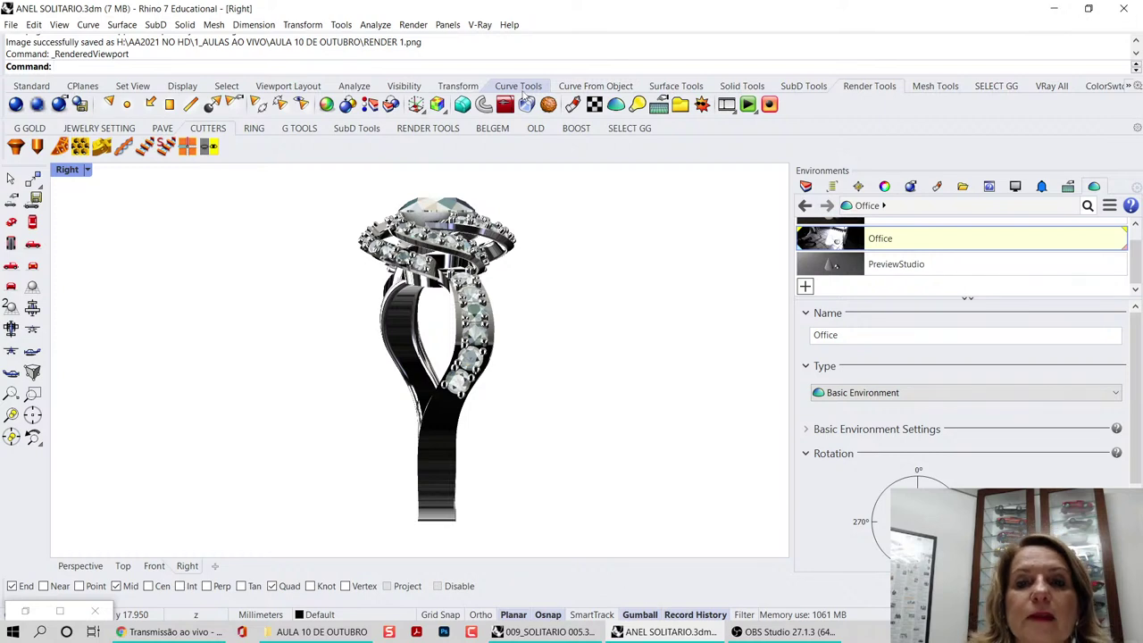
# - Create a new portrait layout, Page 1, sized 215.9 x 279.4 mm with four initial details
pyautogui.click(40, 87)
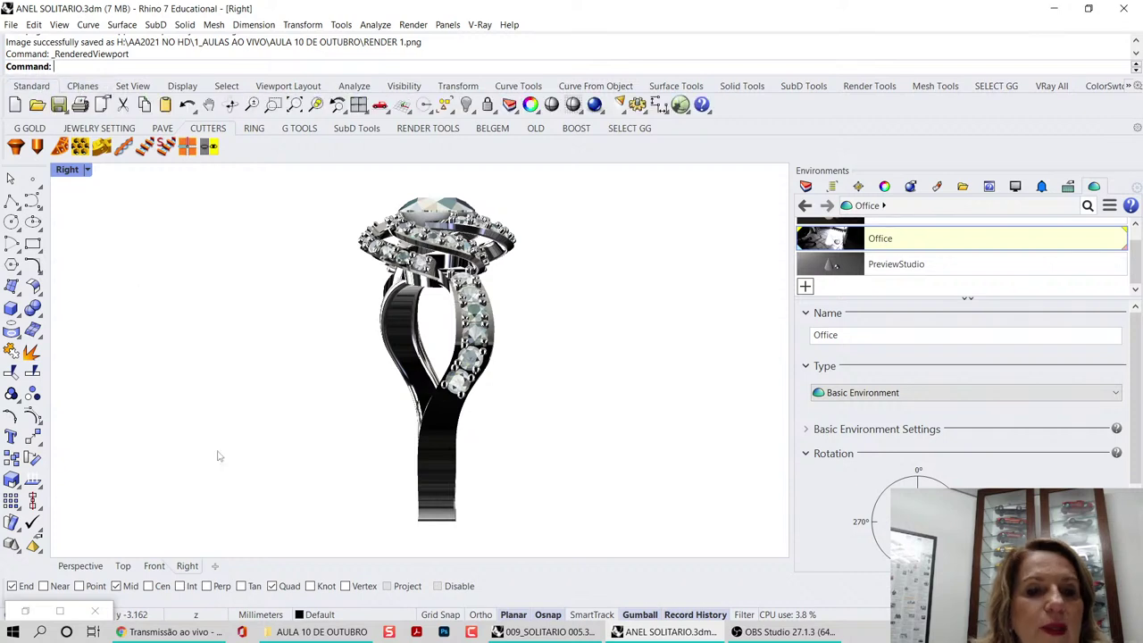
pyautogui.click(216, 567)
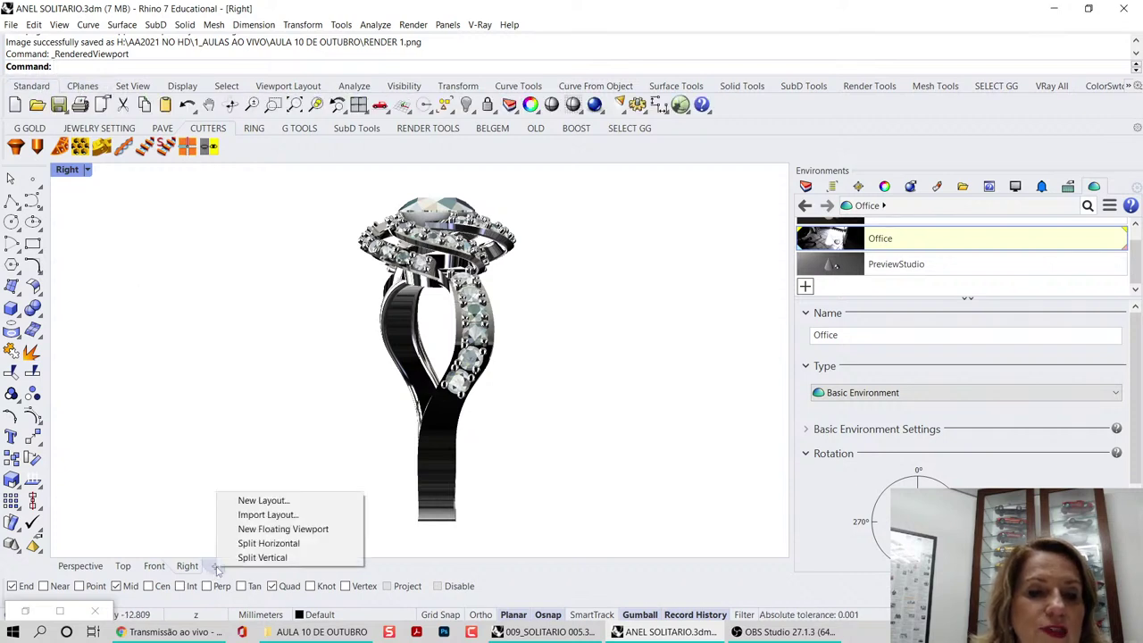
pyautogui.click(268, 501)
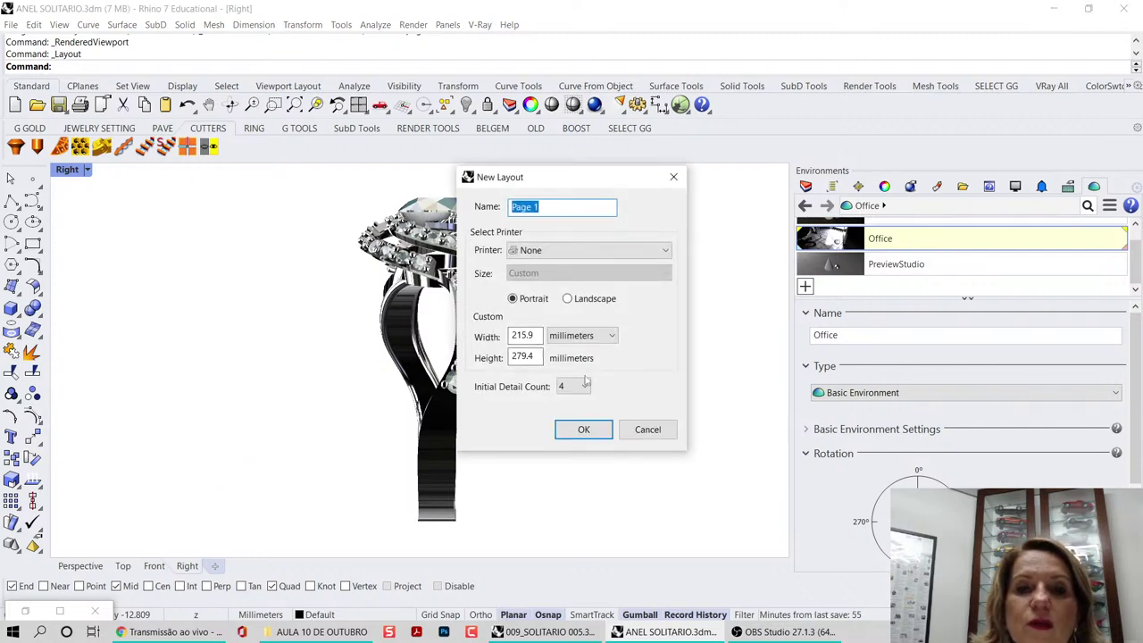
pyautogui.click(583, 430)
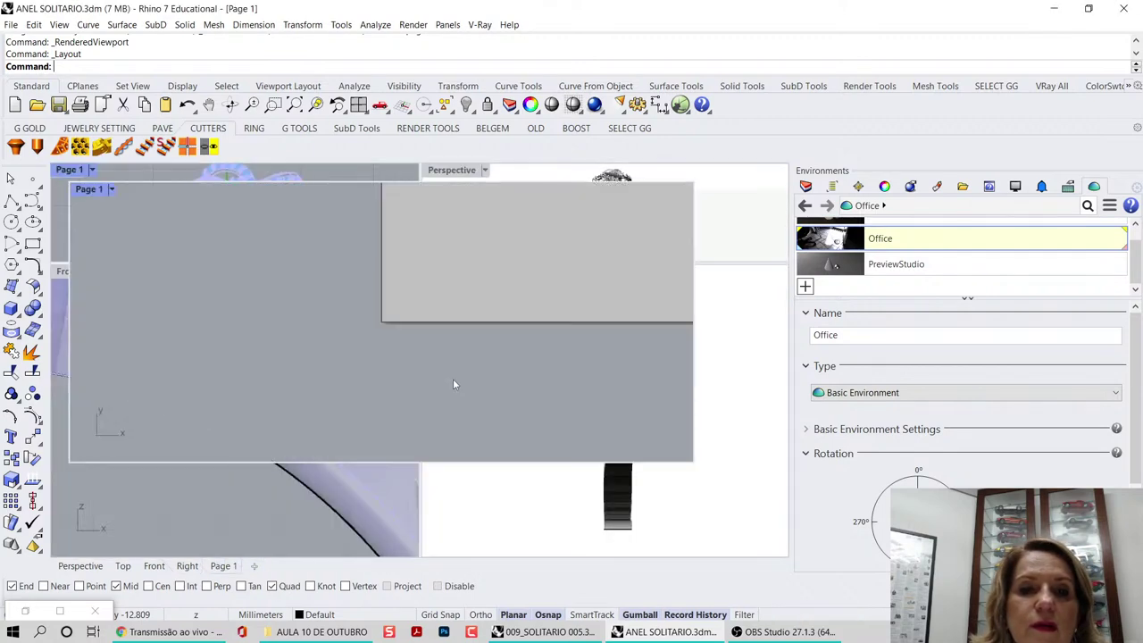
# - Set the Top and Perspective details of the Page 1 layout to Rendered display mode
pyautogui.click(91, 169)
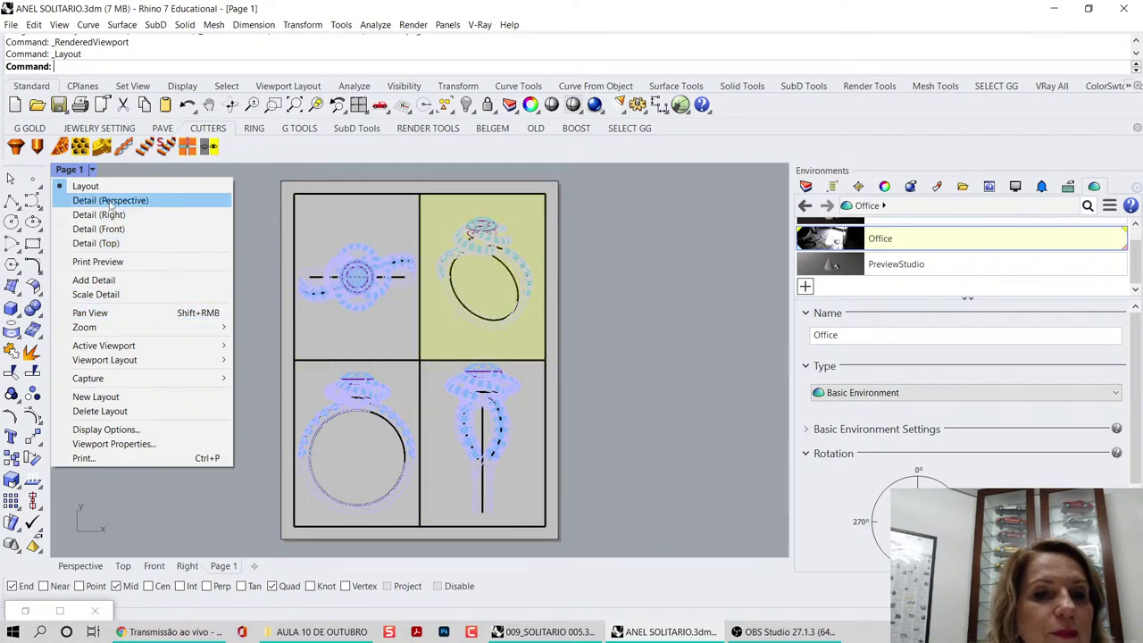
pyautogui.doubleClick(343, 222)
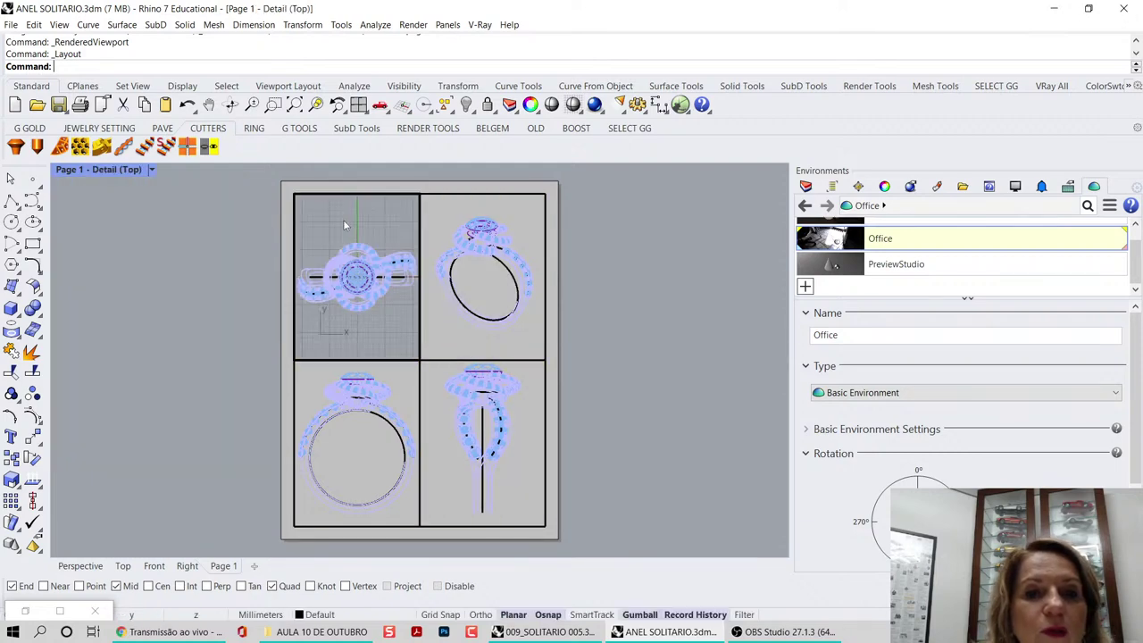
pyautogui.click(152, 172)
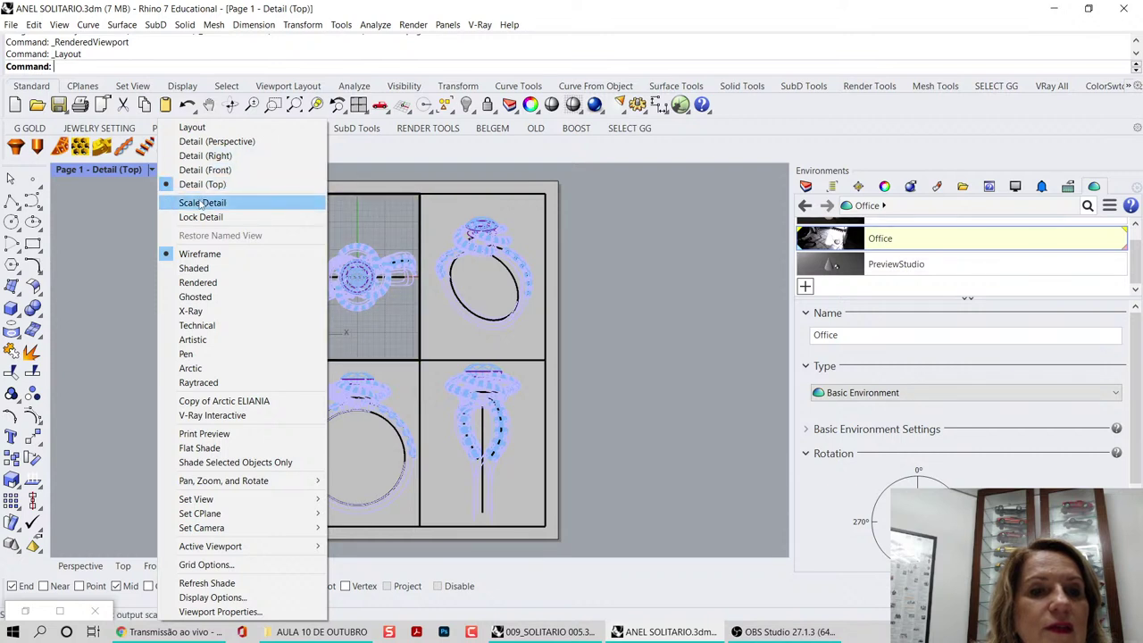
pyautogui.click(200, 283)
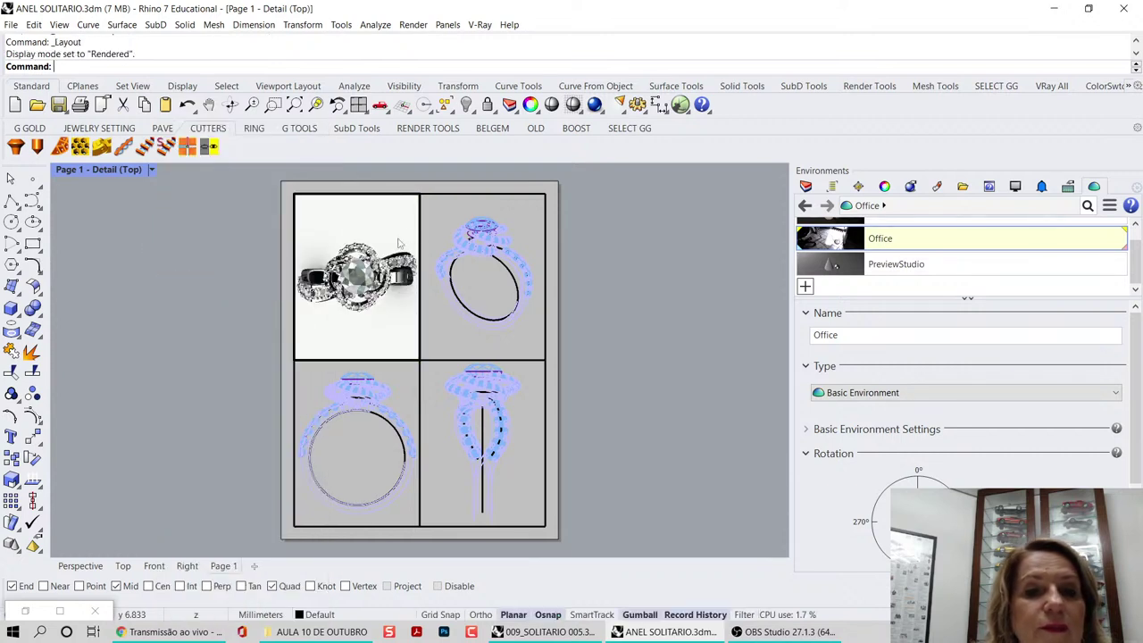
pyautogui.doubleClick(444, 223)
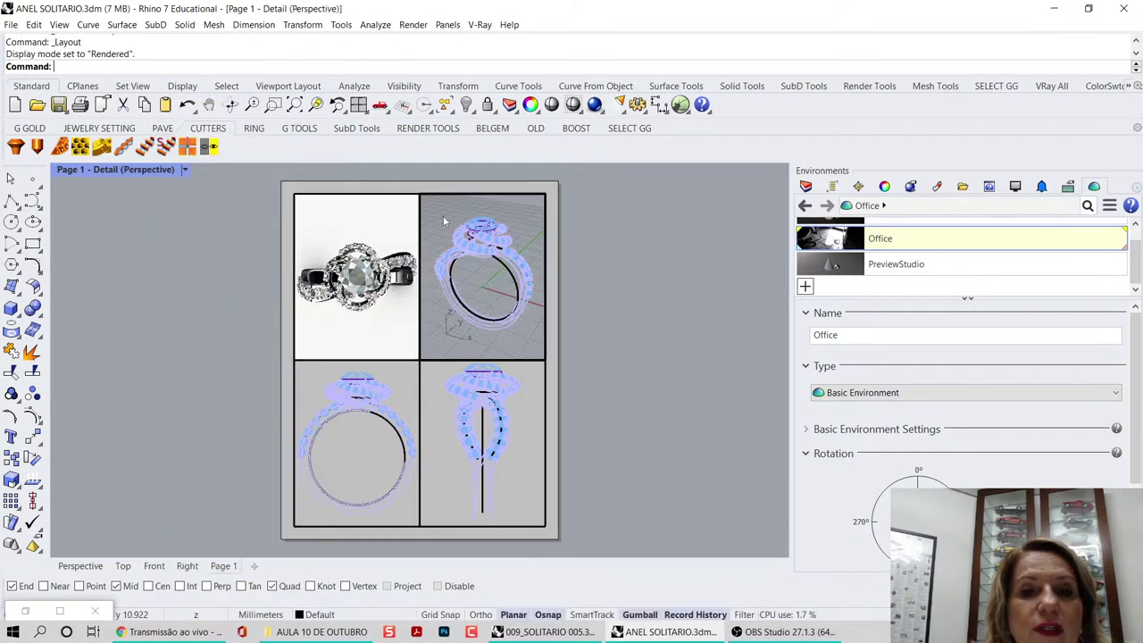
pyautogui.click(186, 171)
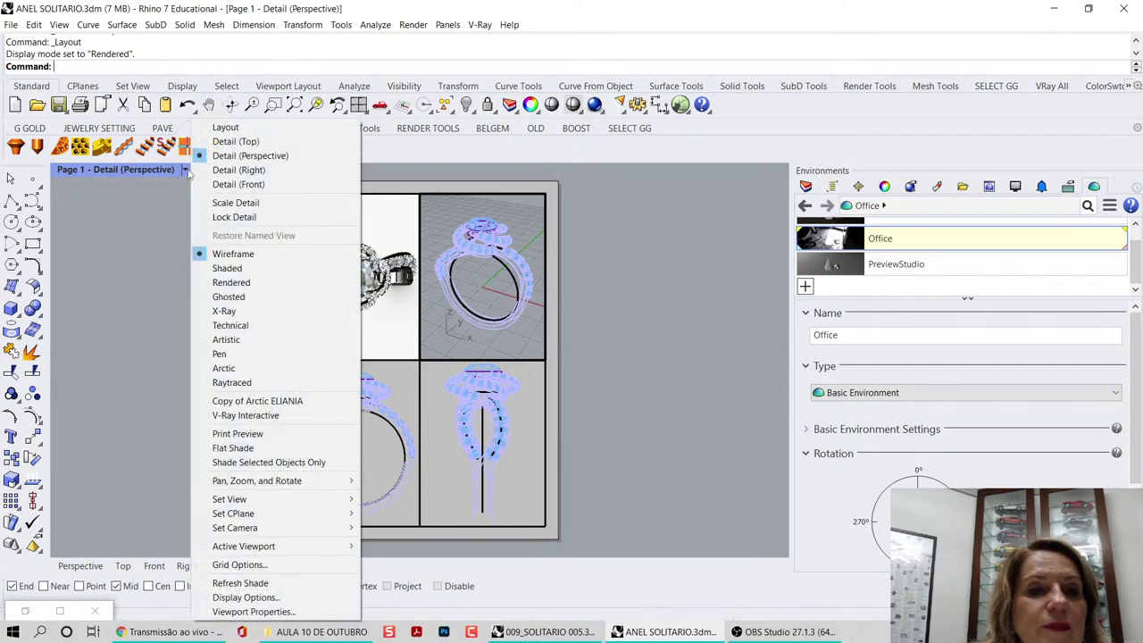
pyautogui.click(246, 284)
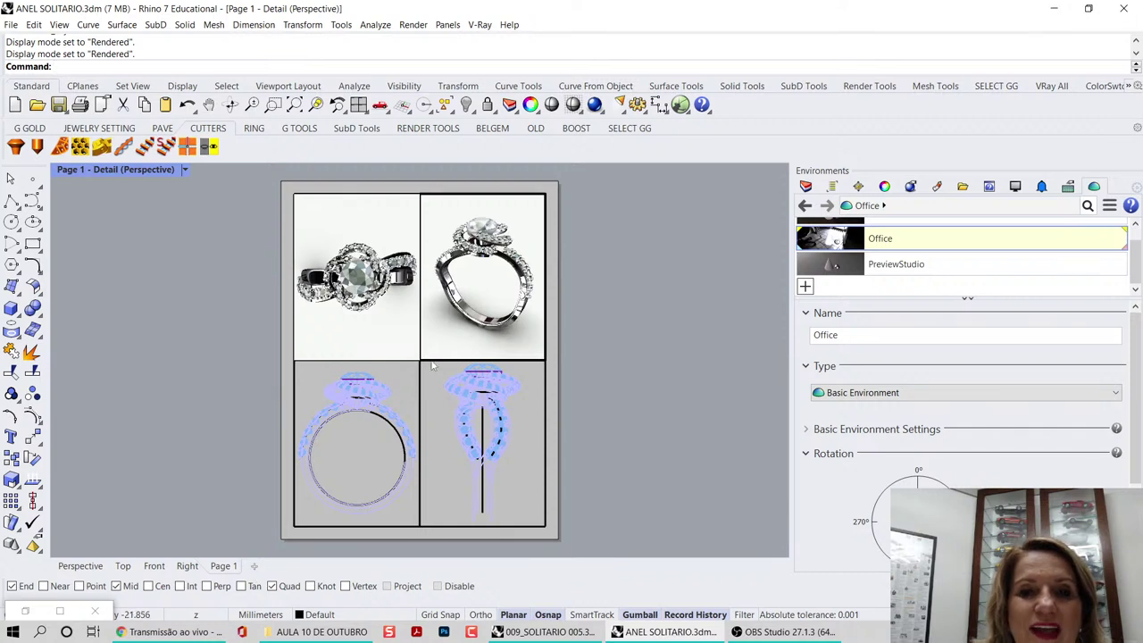
# - Set the Front and Right details of the Page 1 layout to Rendered display mode
pyautogui.doubleClick(393, 390)
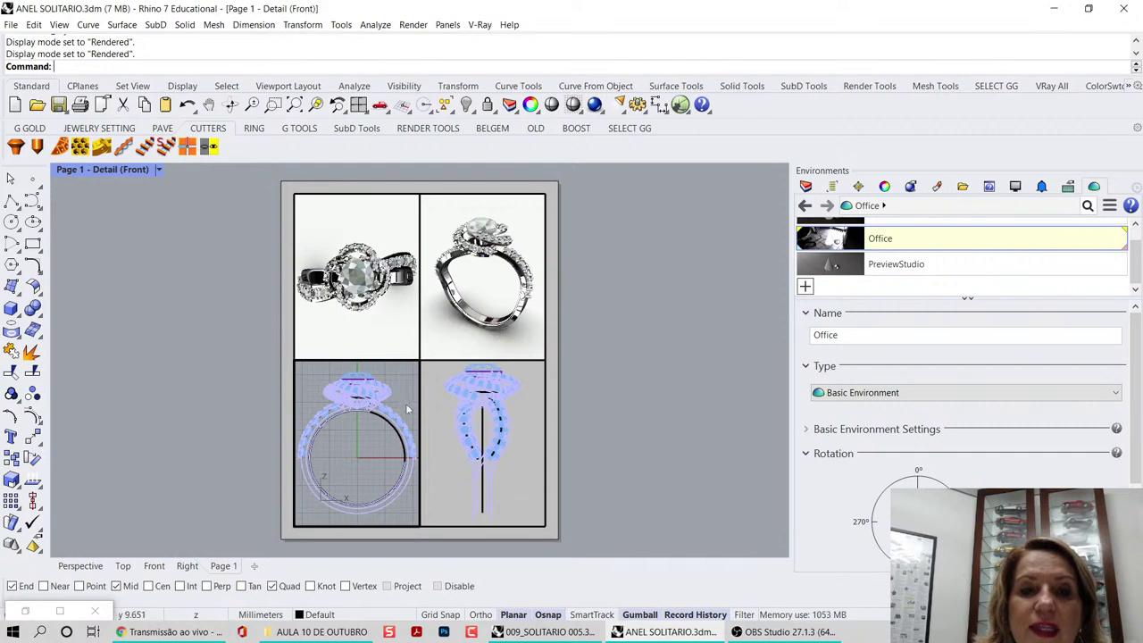
pyautogui.doubleClick(398, 376)
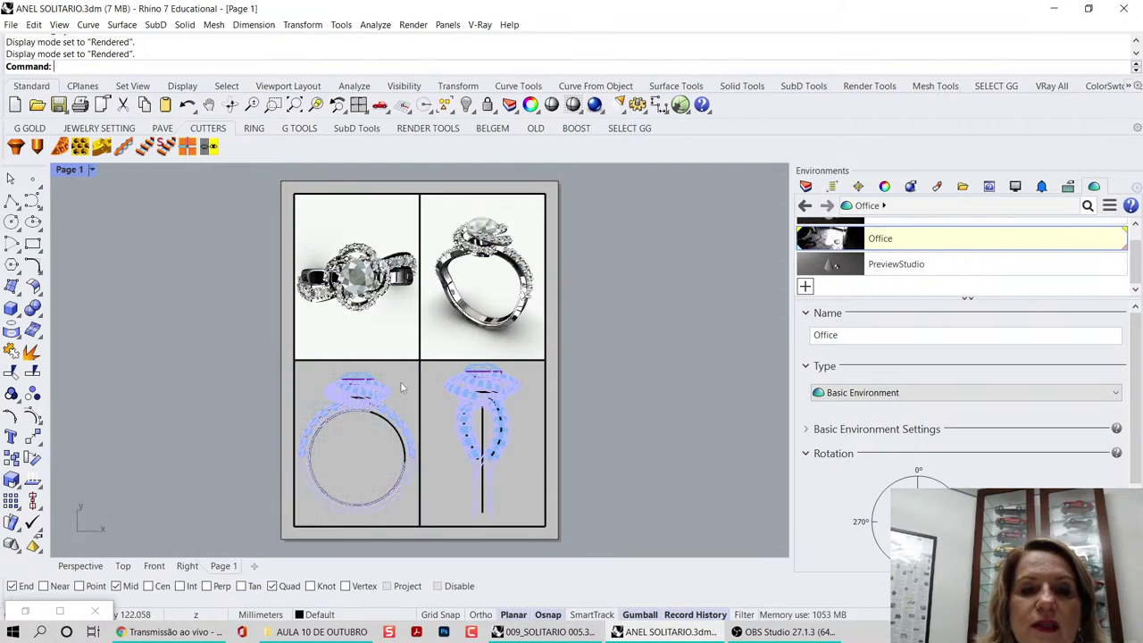
pyautogui.doubleClick(400, 381)
pyautogui.click(164, 175)
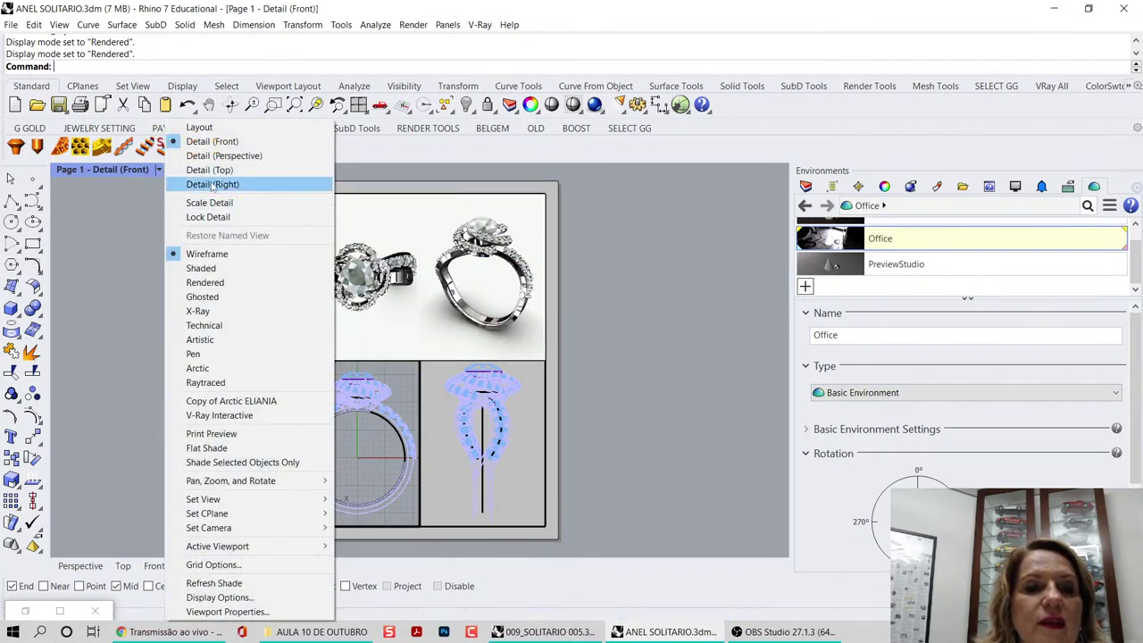
pyautogui.click(214, 282)
pyautogui.doubleClick(445, 391)
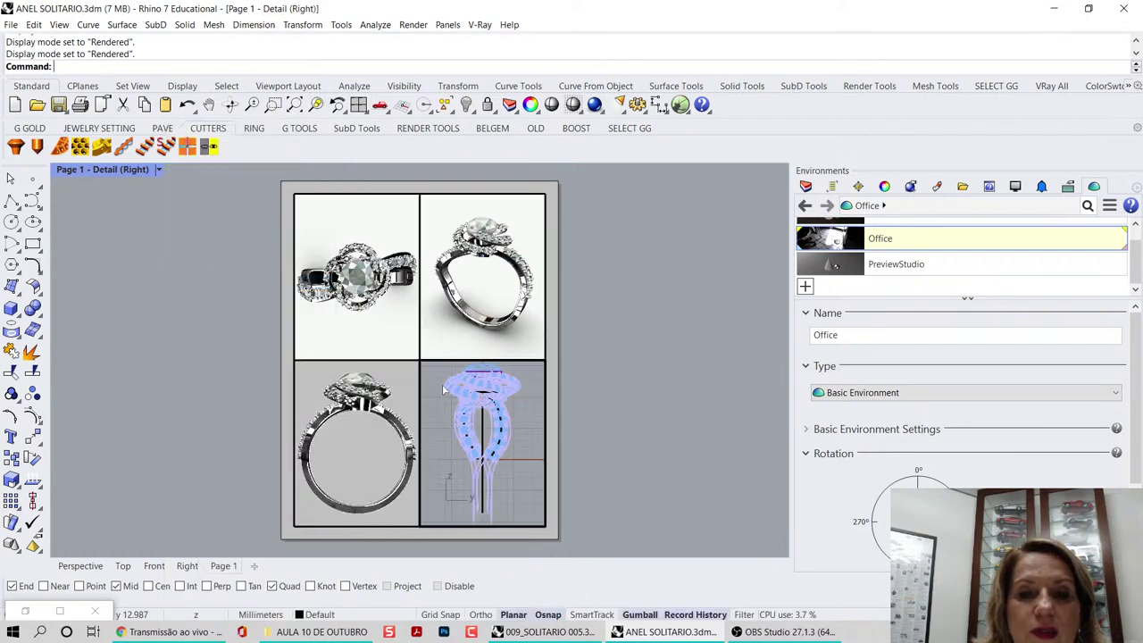
pyautogui.click(155, 170)
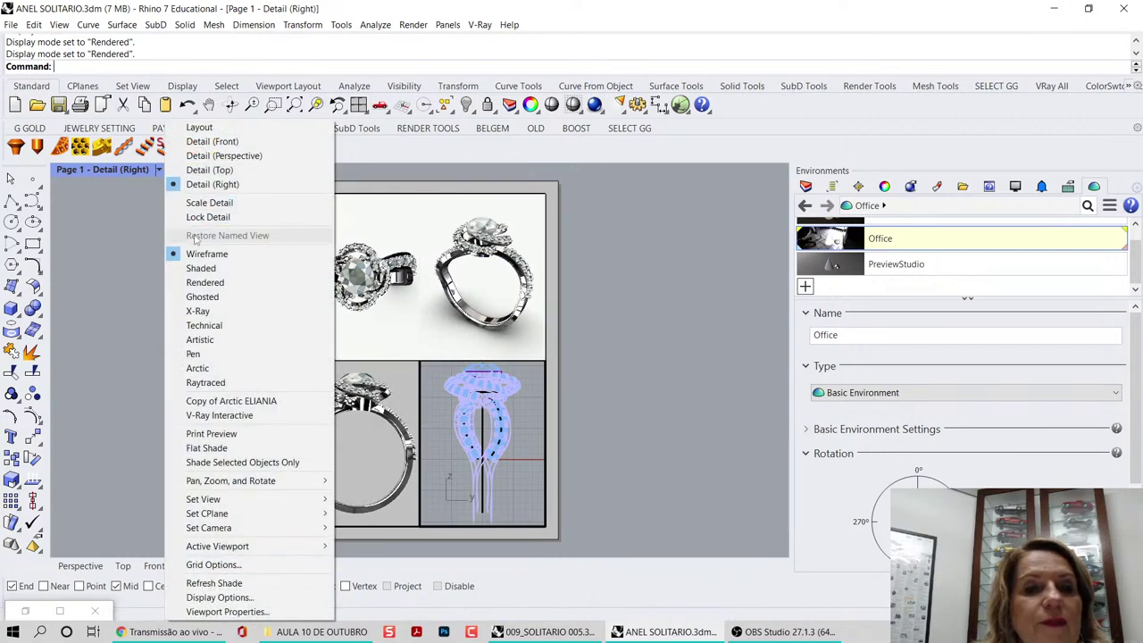
pyautogui.click(214, 282)
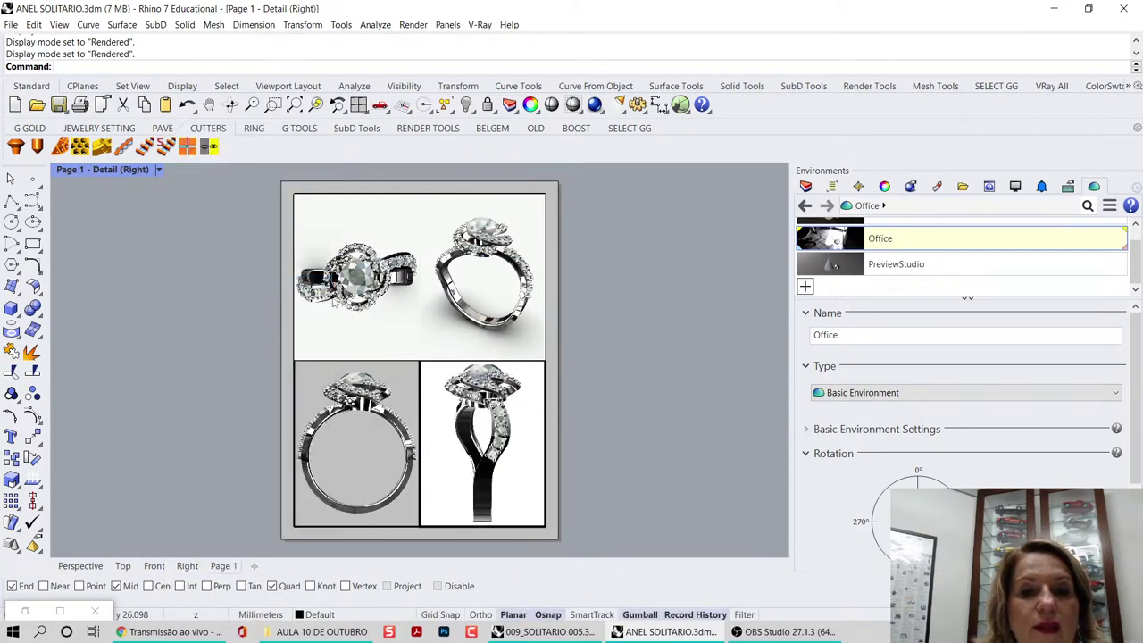
# - Shrink the ring's view in the four layout details so it fits with a margin around it
pyautogui.doubleClick(361, 335)
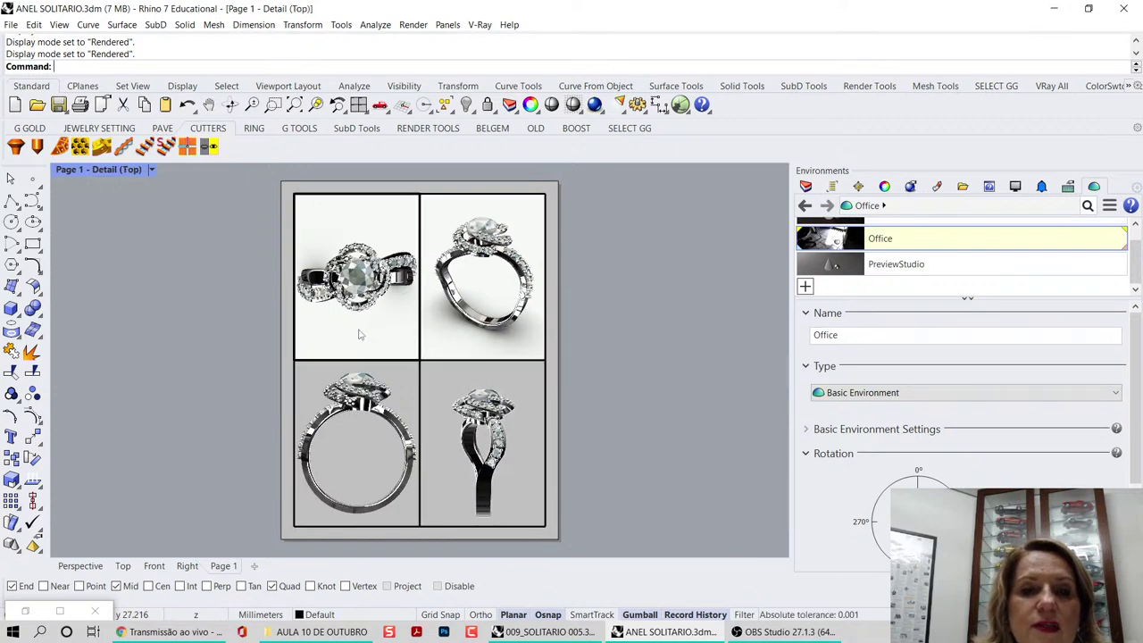
pyautogui.doubleClick(462, 329)
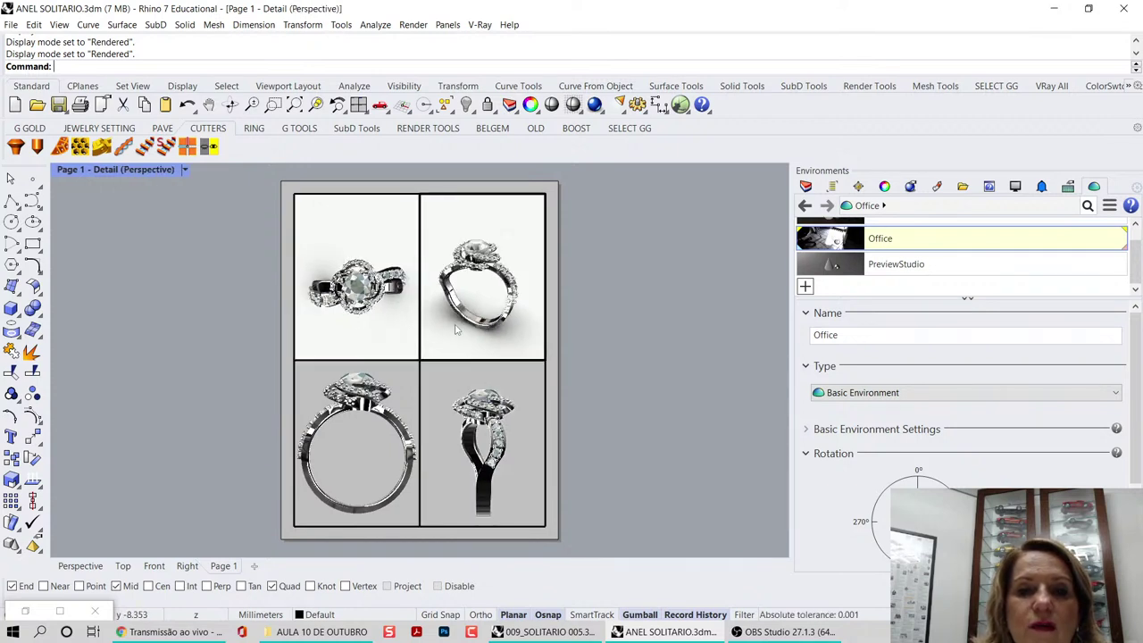
pyautogui.doubleClick(374, 458)
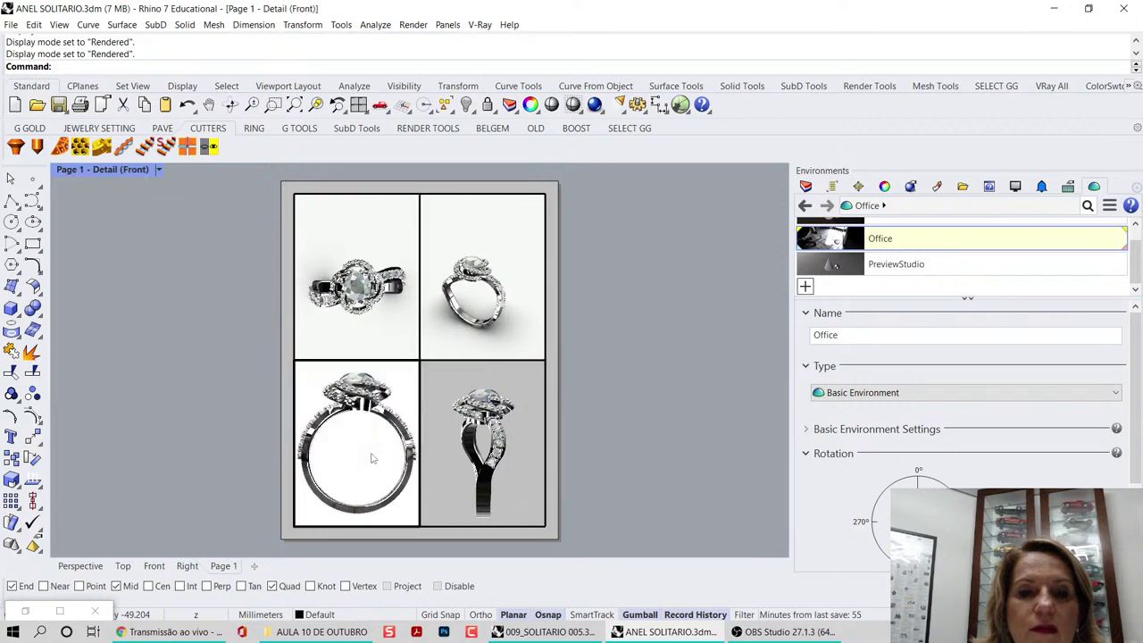
pyautogui.doubleClick(473, 375)
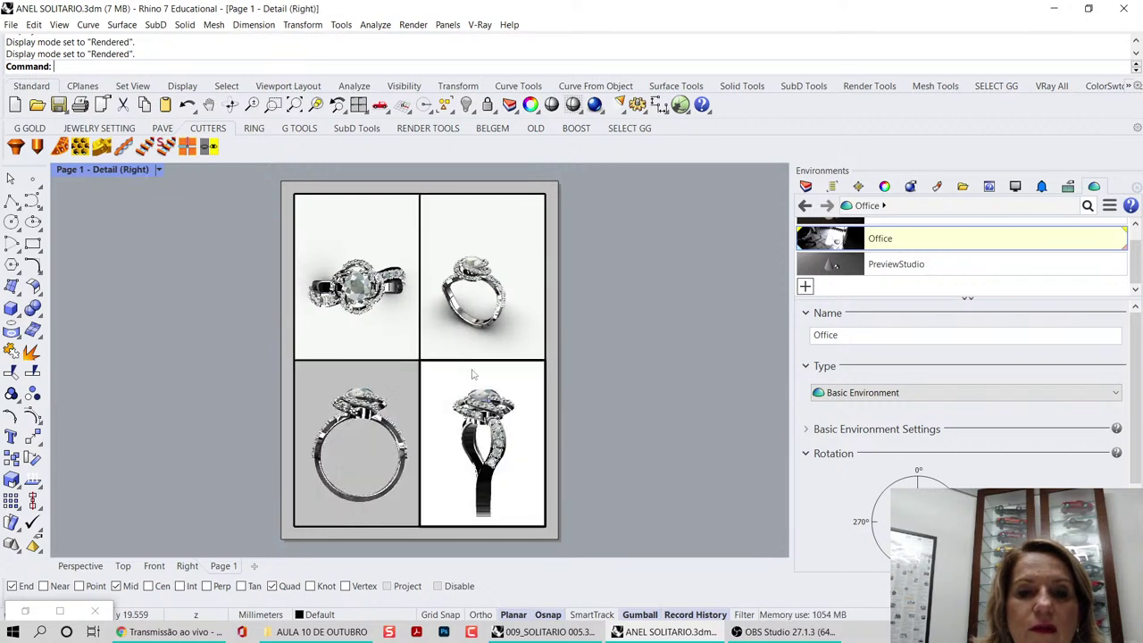
# - Activate the Front and Right details alternately to compare their backgrounds on the layout page
pyautogui.doubleClick(368, 446)
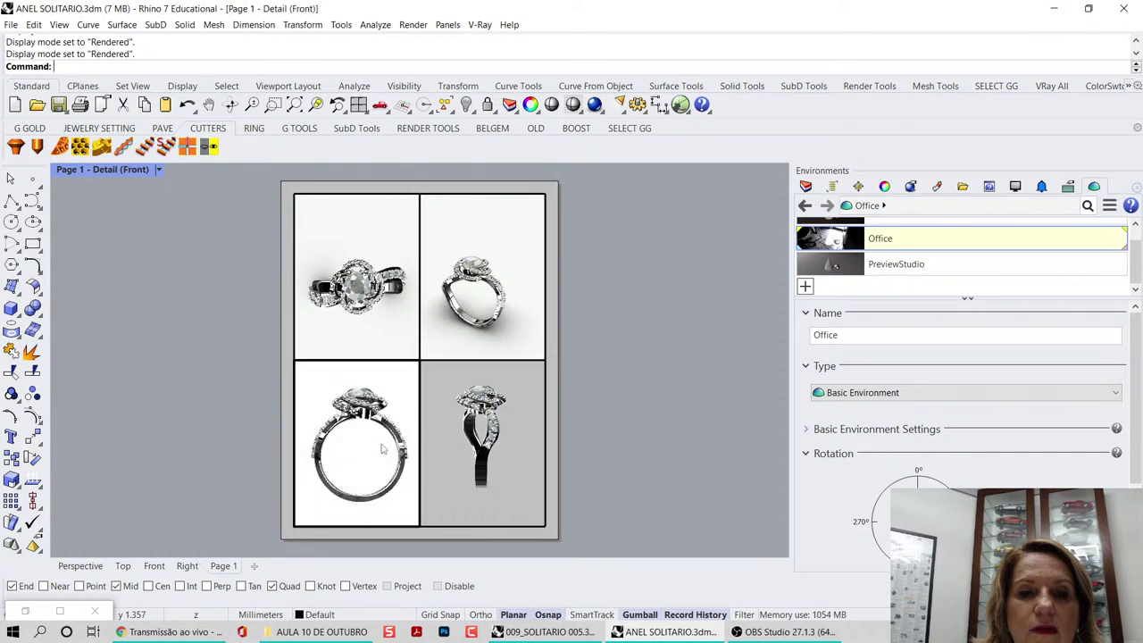
pyautogui.doubleClick(446, 468)
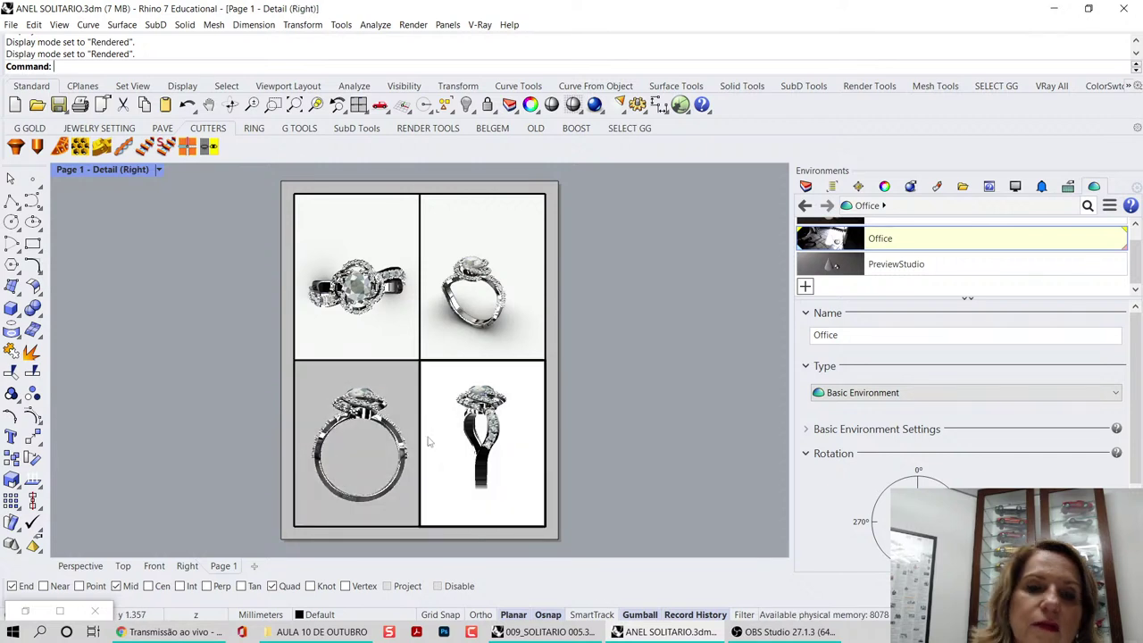
pyautogui.doubleClick(404, 381)
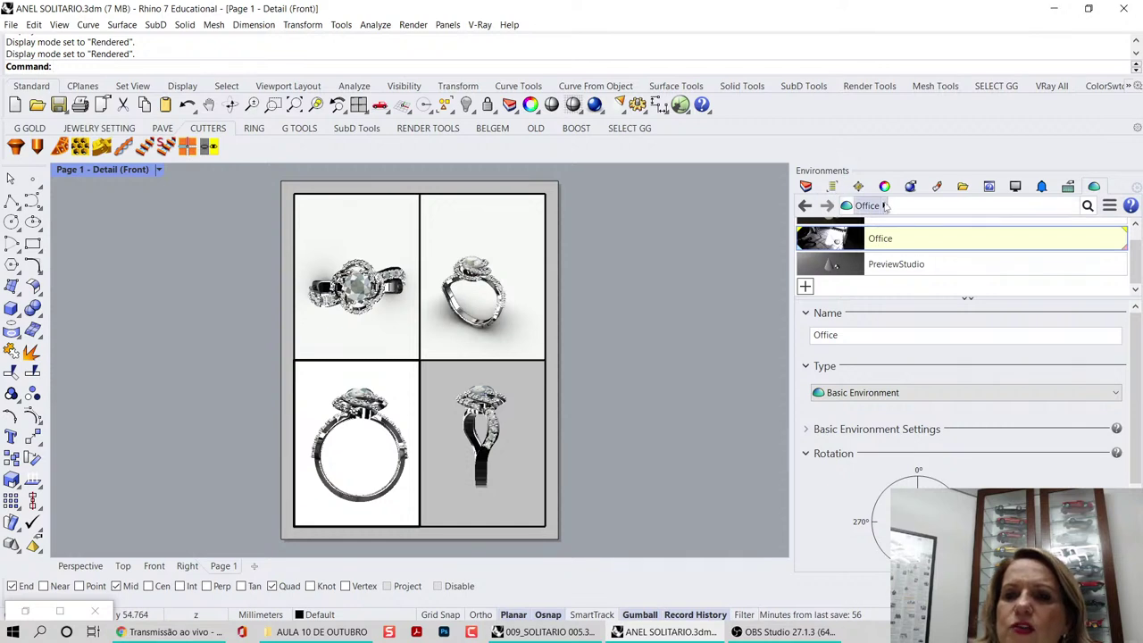
pyautogui.doubleClick(534, 461)
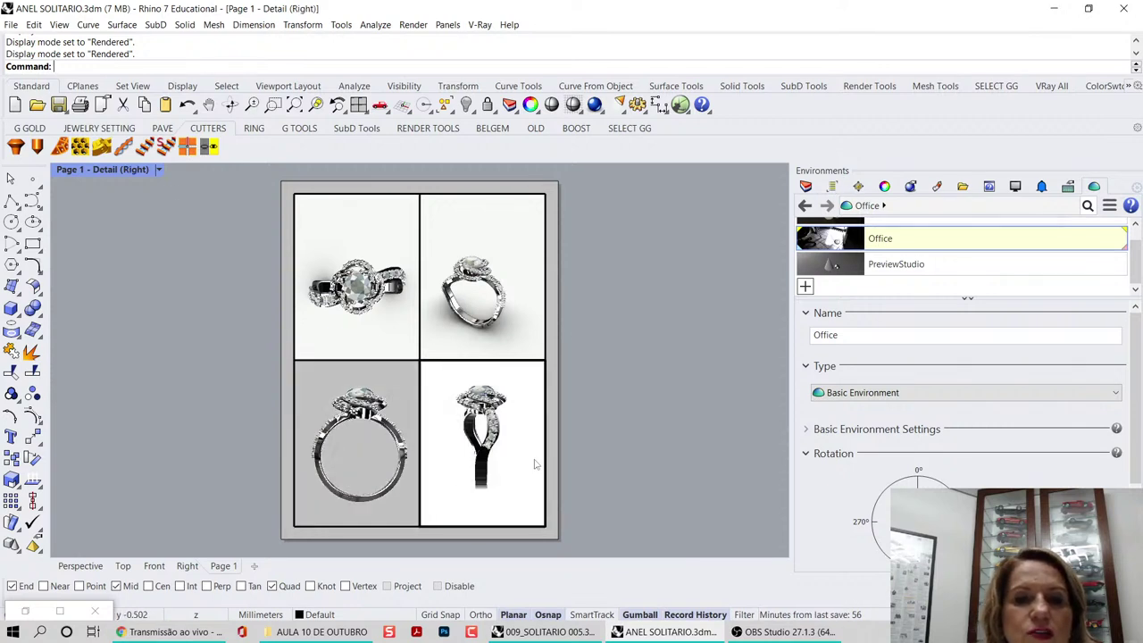
pyautogui.doubleClick(388, 374)
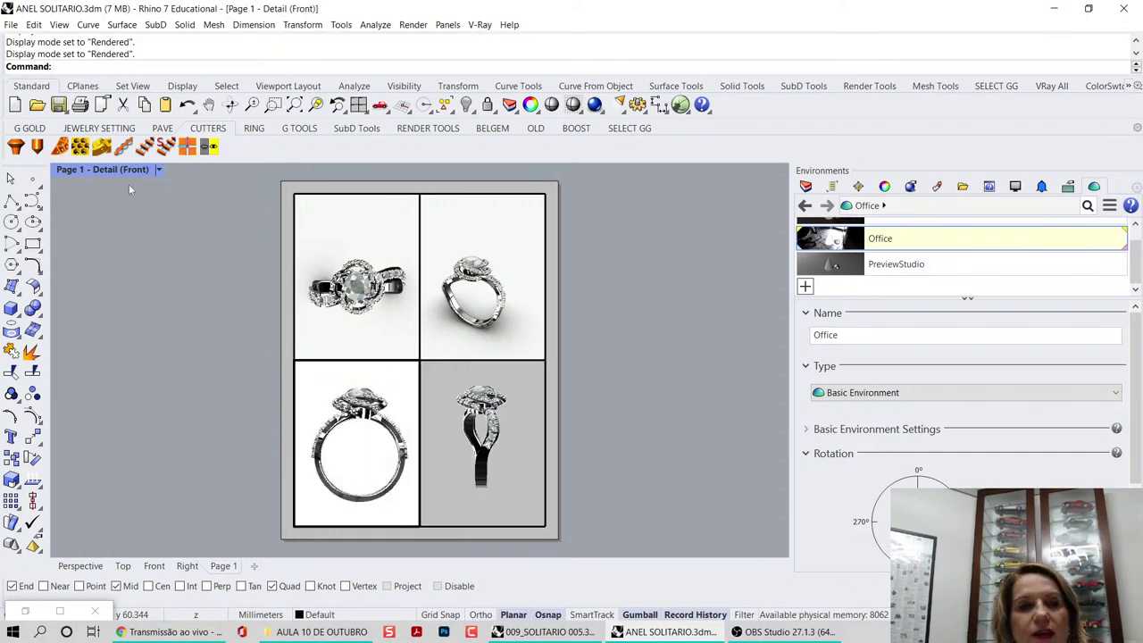
pyautogui.click(159, 169)
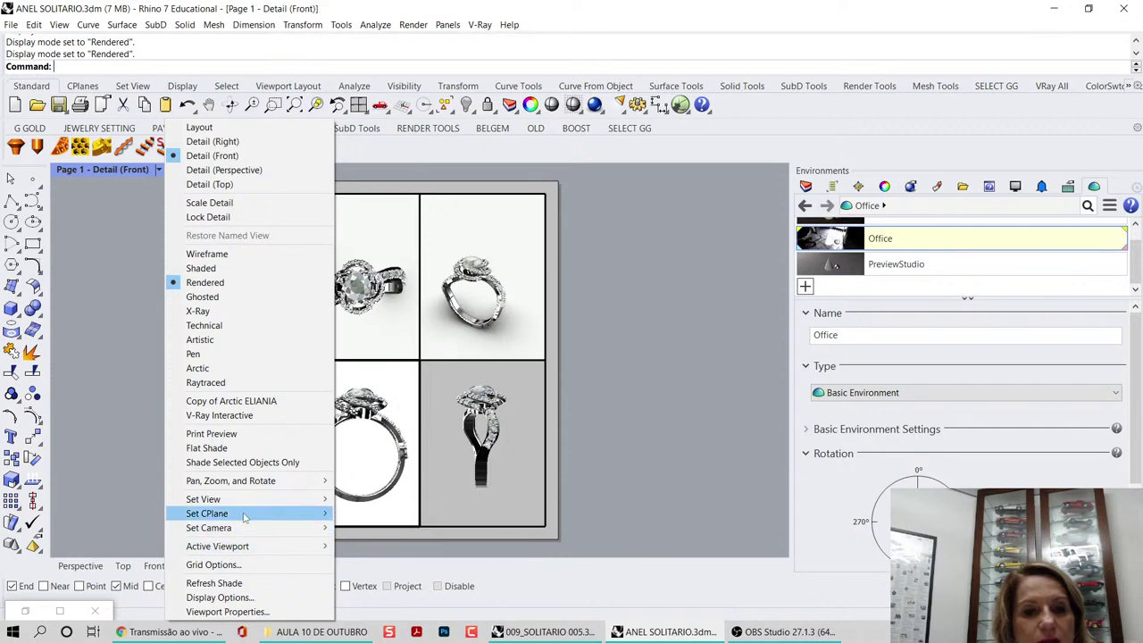
pyautogui.moveTo(245, 513)
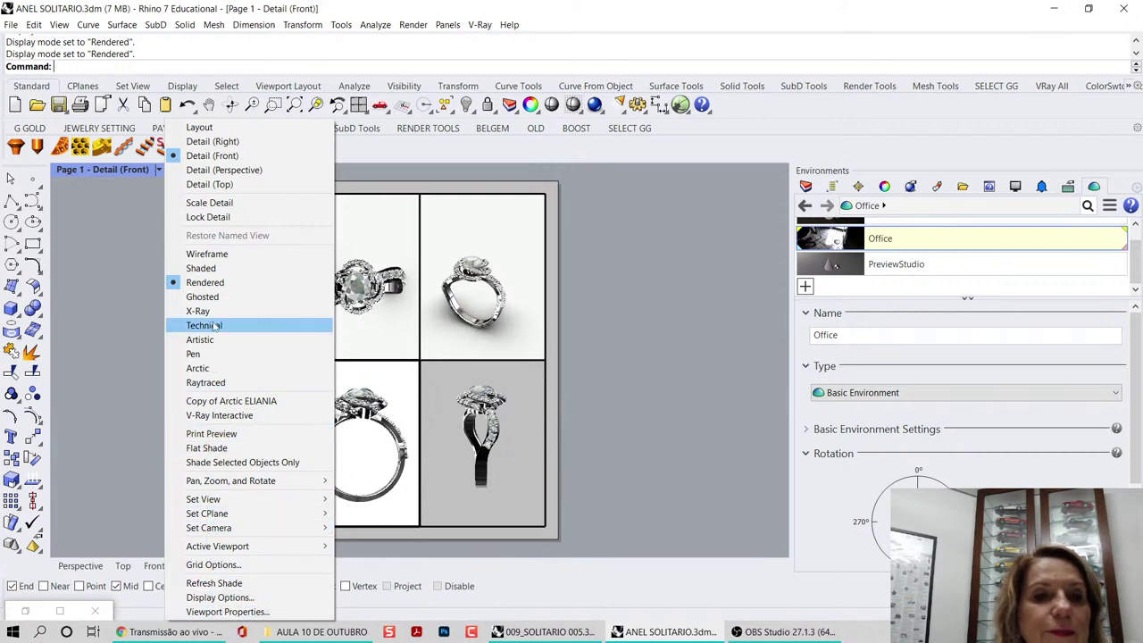
pyautogui.click(660, 223)
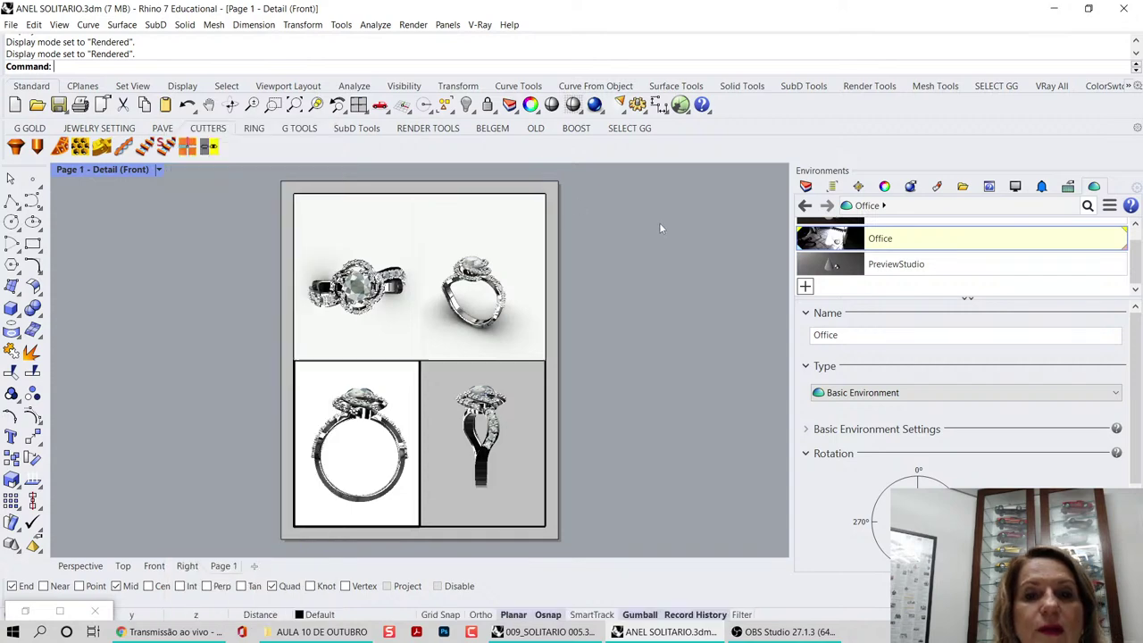
# - Set up a print of the Page 1 layout with the output scale at 1:1
pyautogui.click(11, 27)
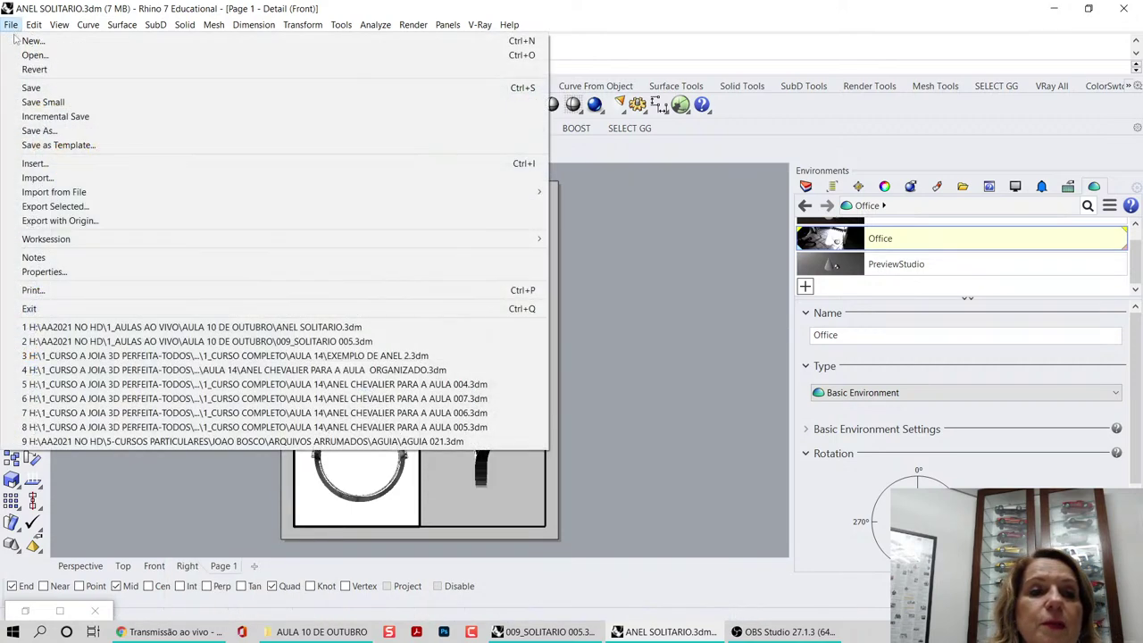
pyautogui.click(34, 290)
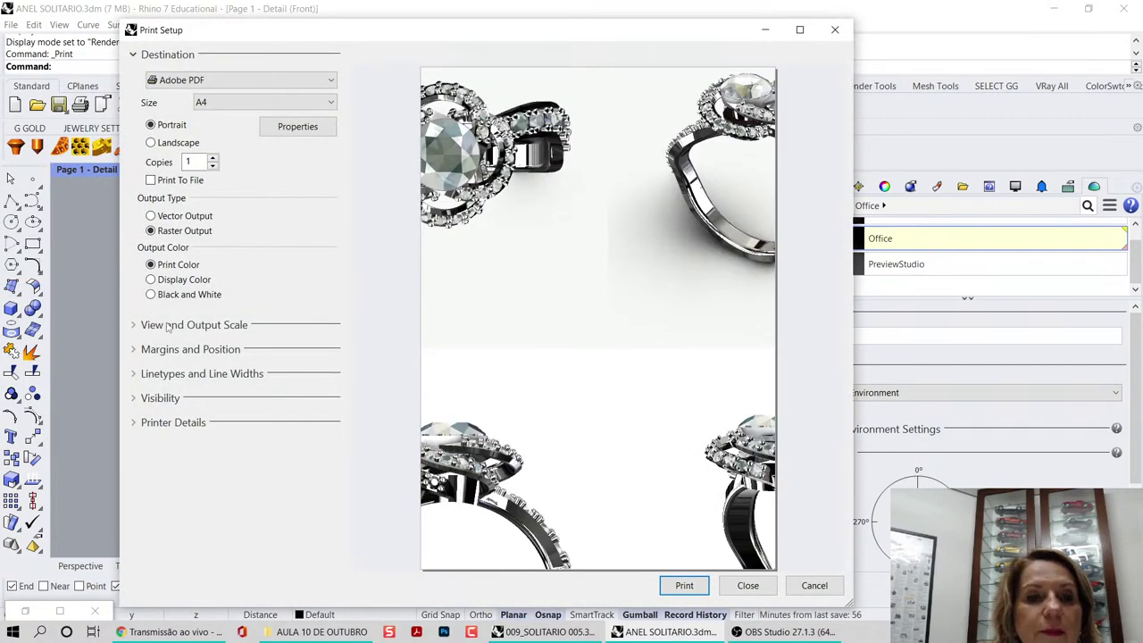
pyautogui.click(165, 326)
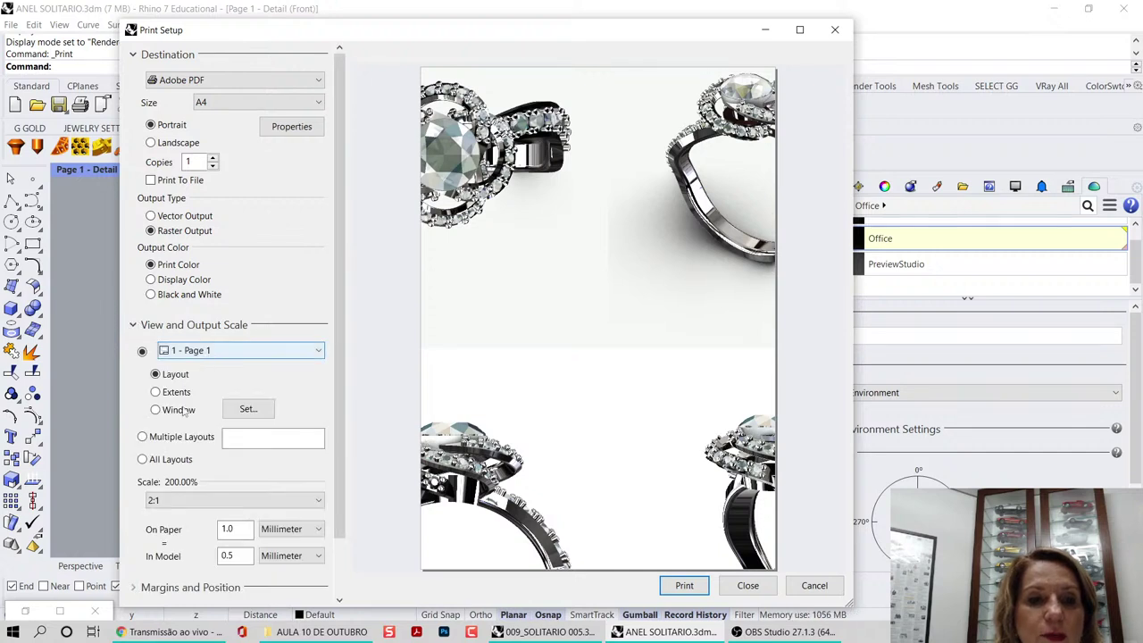
pyautogui.scroll(-3, 201, 437)
pyautogui.click(202, 438)
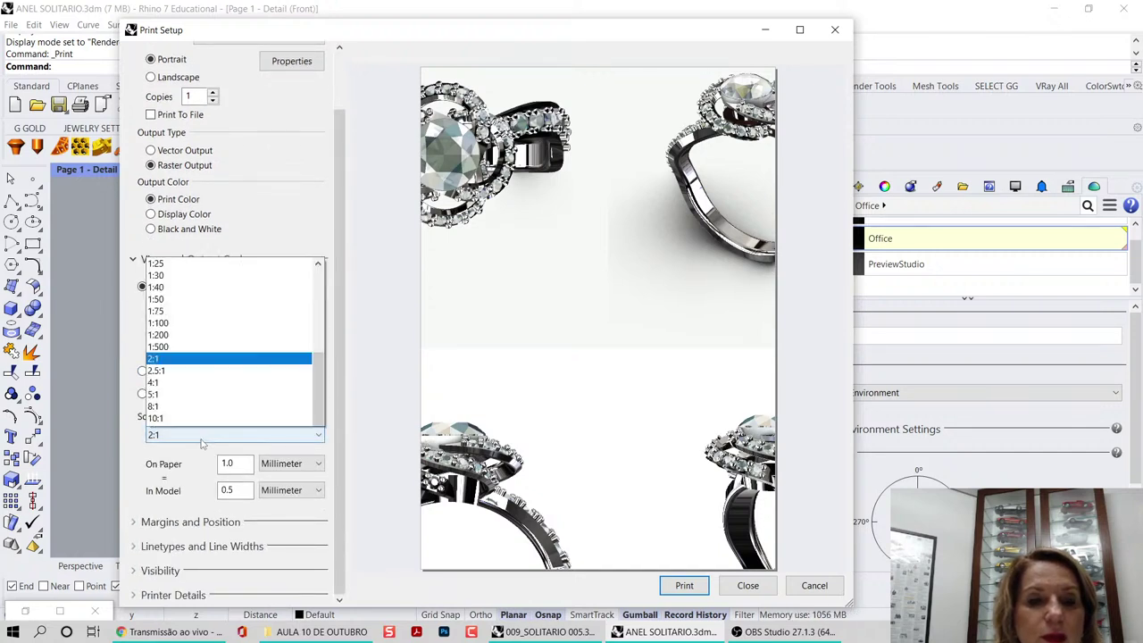
pyautogui.moveTo(319, 246); pyautogui.dragTo(320, 106)
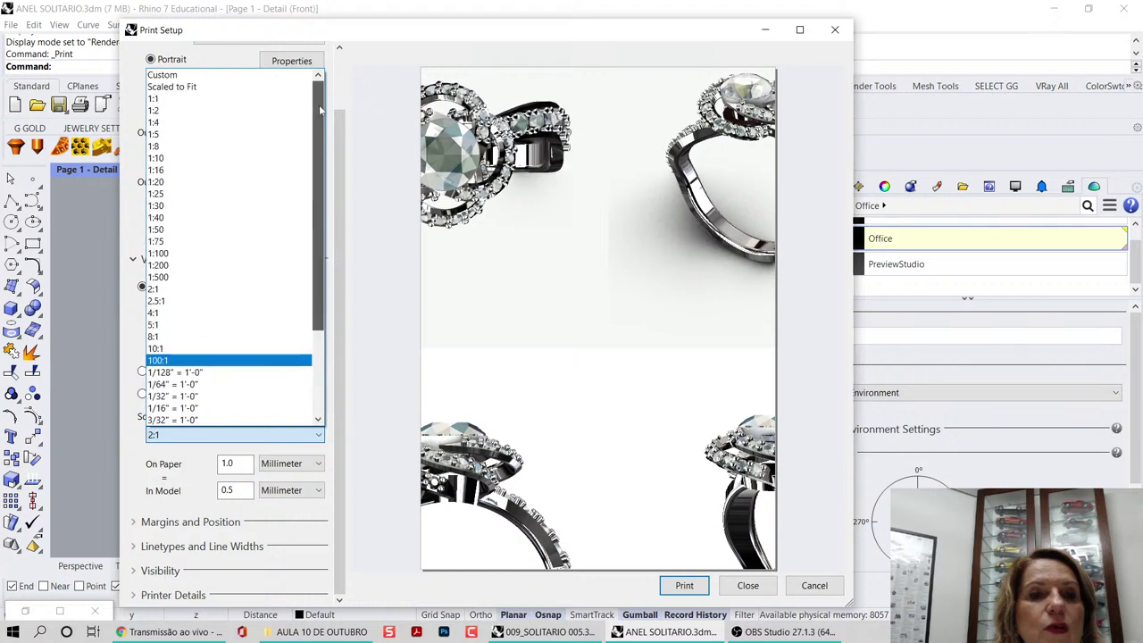
pyautogui.click(170, 98)
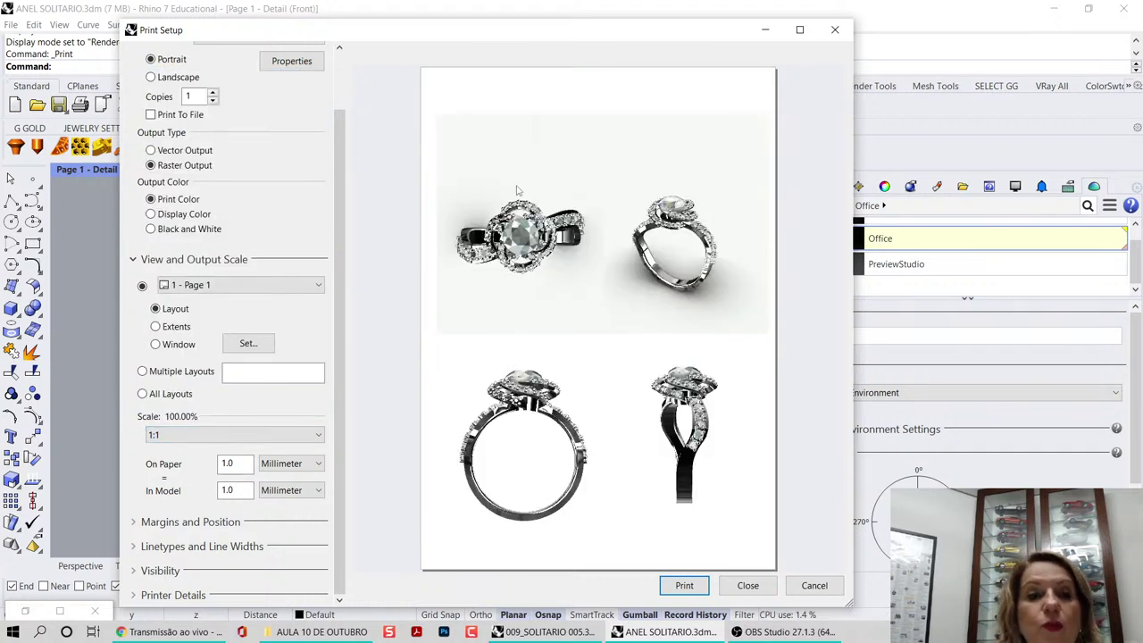
# - Print the layout page with Adobe PDF and save it as 4 VISTAS in the AULA 10 DE OUTUBRO folder
pyautogui.scroll(3, 286, 58)
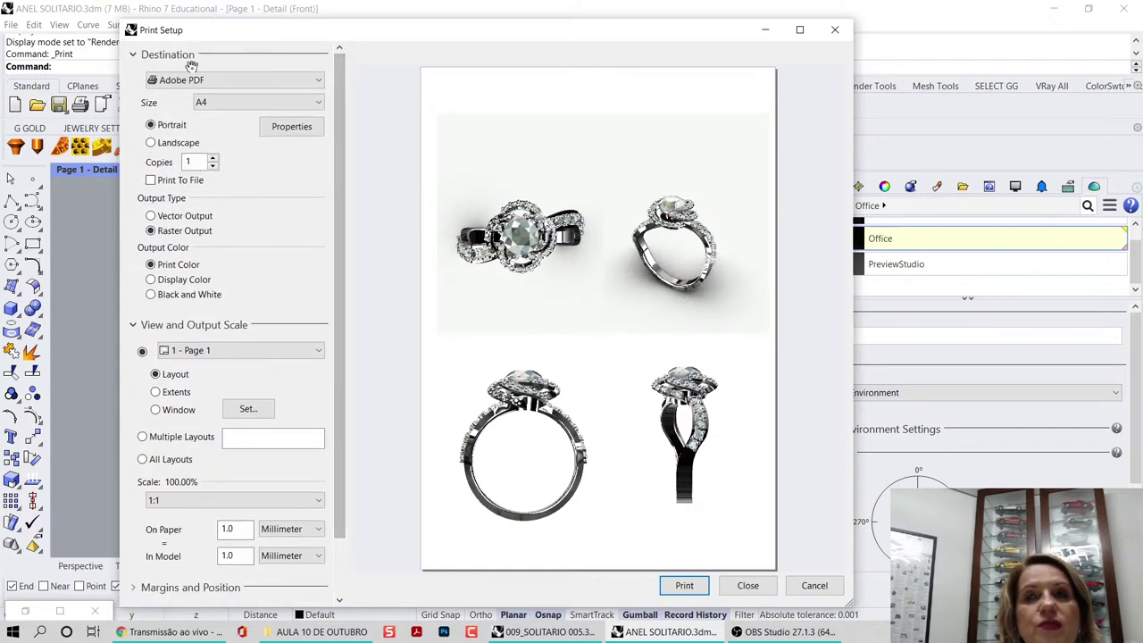
pyautogui.click(207, 85)
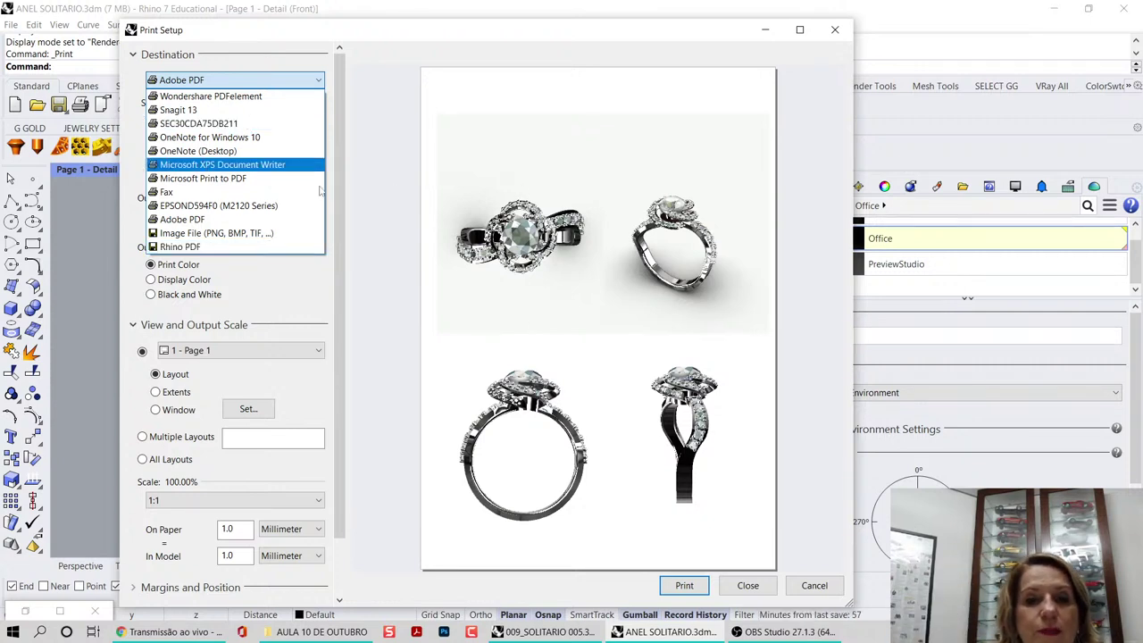
pyautogui.click(700, 588)
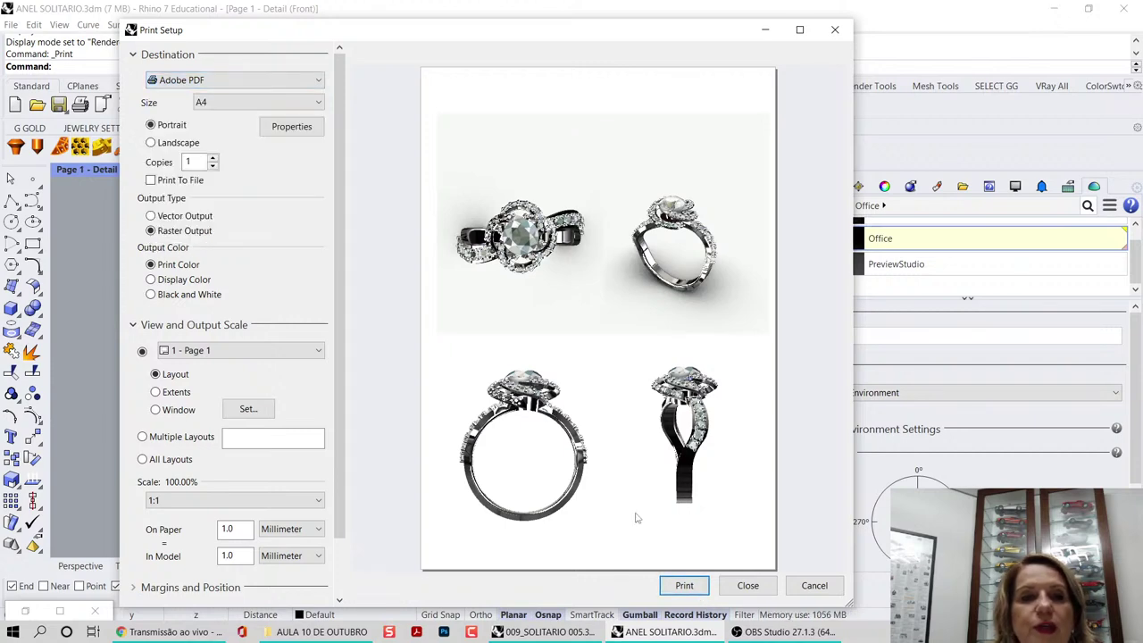
pyautogui.click(684, 586)
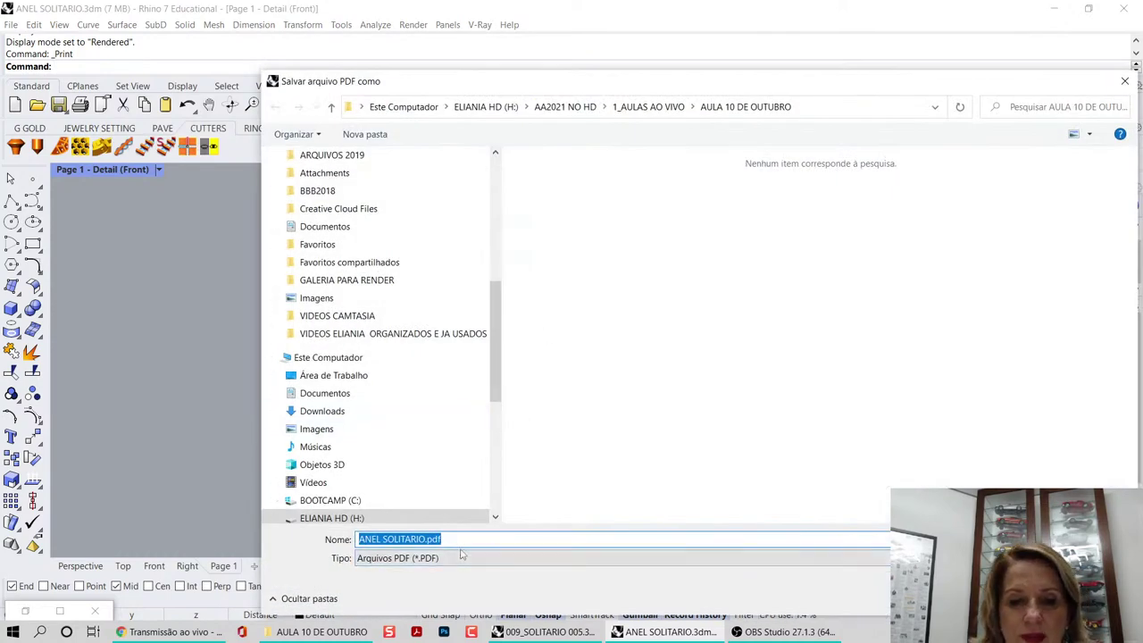
pyautogui.write('4 VIS')
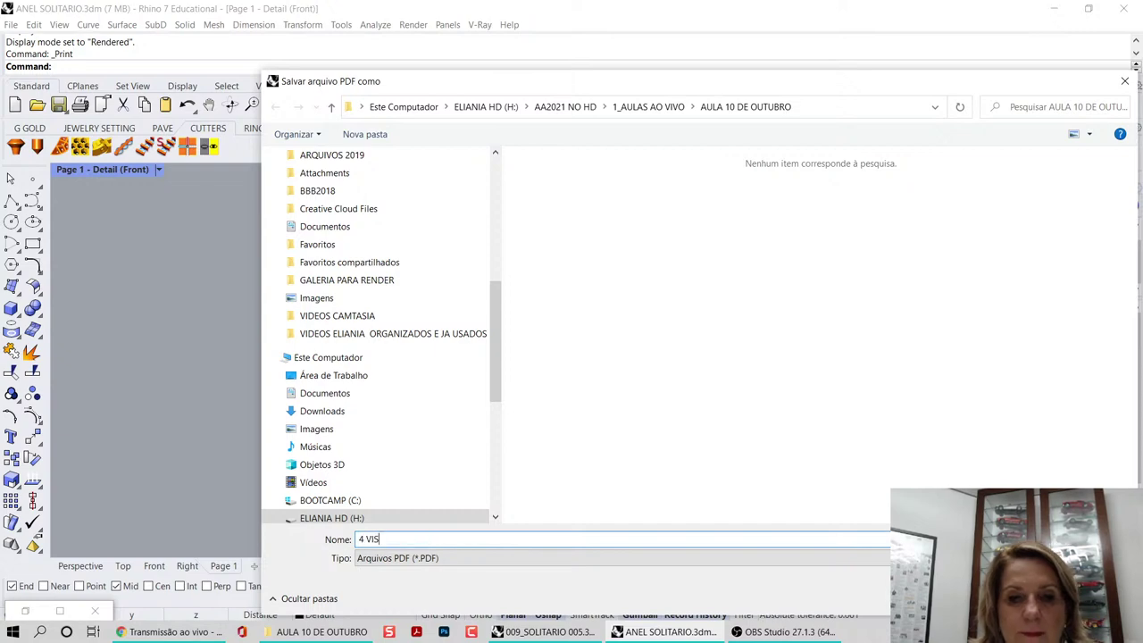
pyautogui.write('TAS')
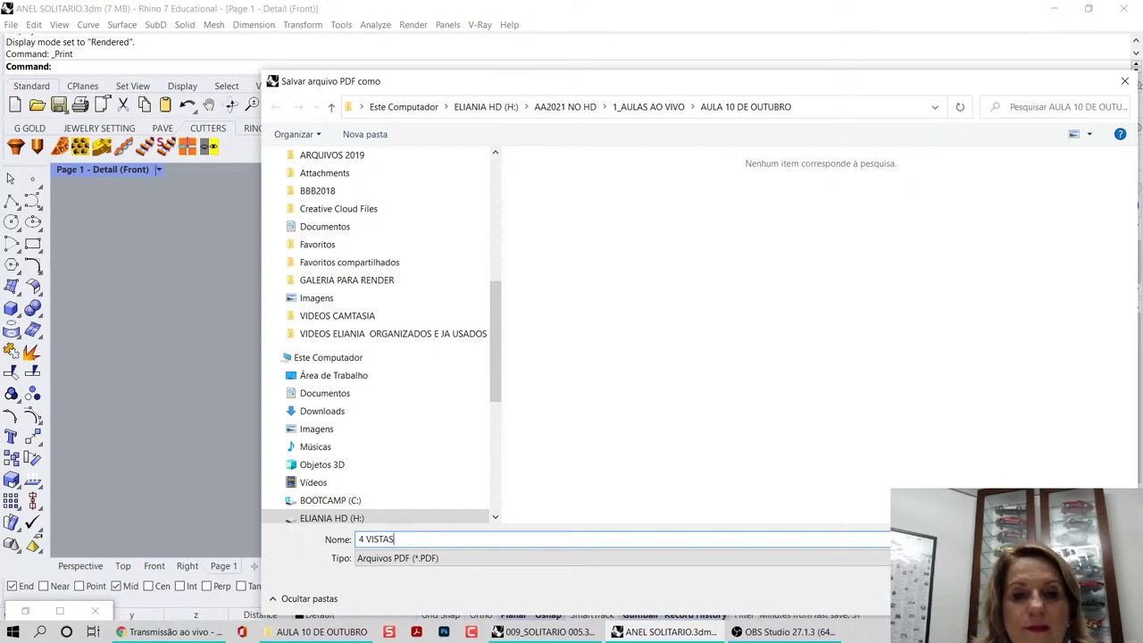
pyautogui.press('Return')
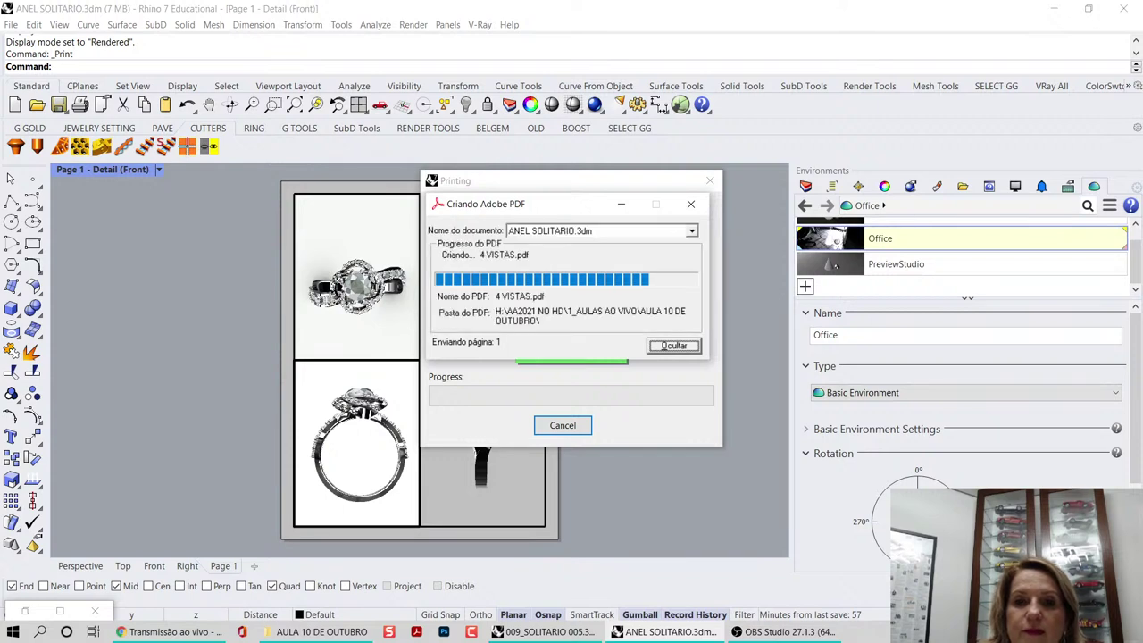